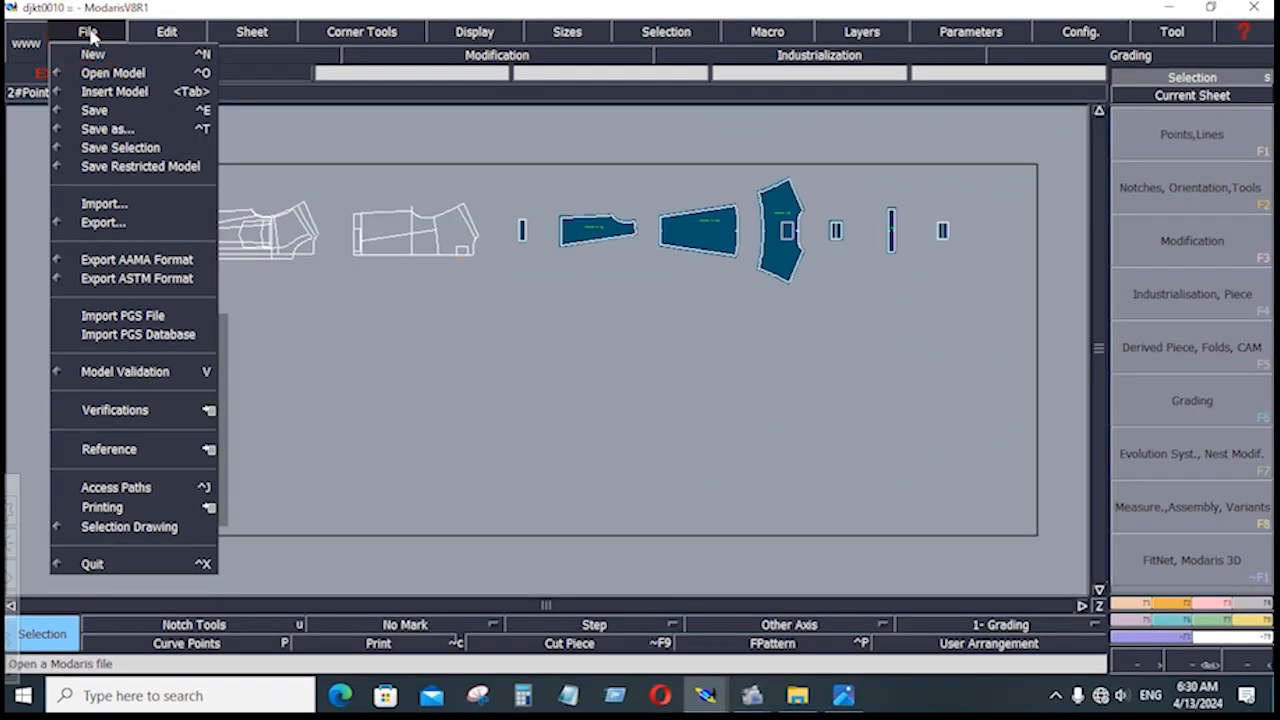
Step: Confirm the access paths pointing to the denim jkt/d.jkt folder and save the model
{"action": "left_click", "coordinate": [155, 487]}
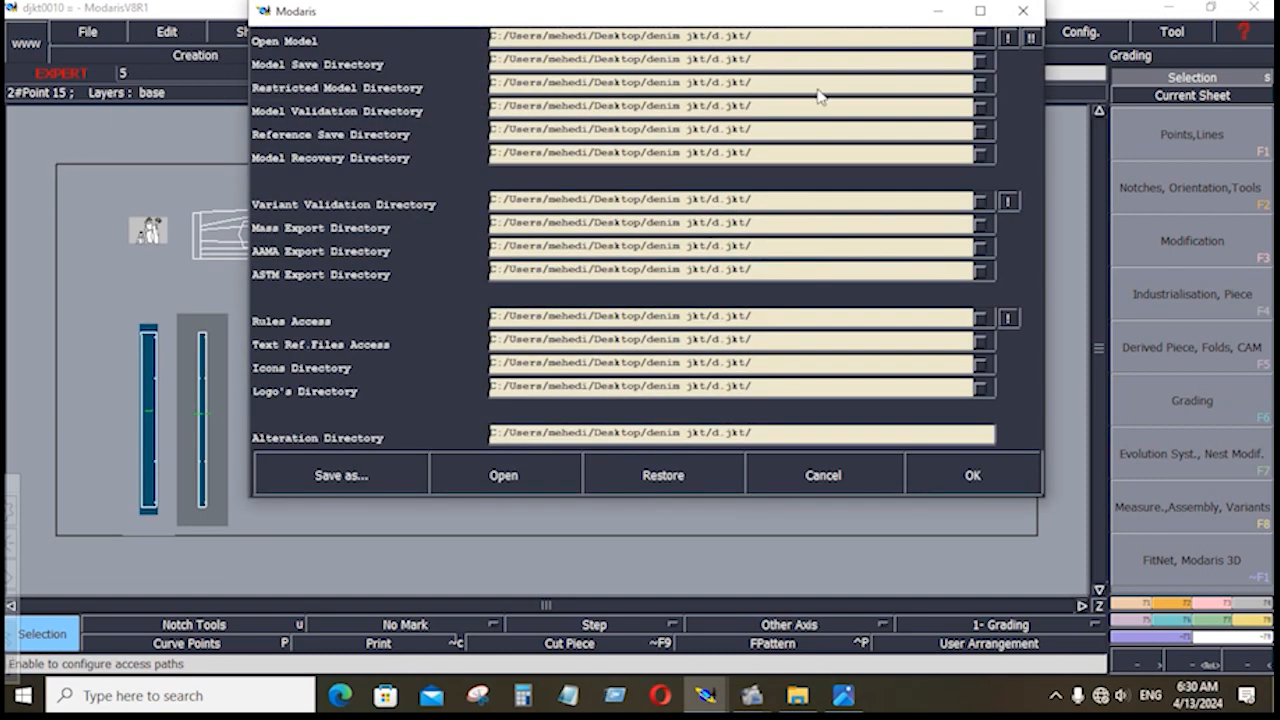
{"action": "left_click", "coordinate": [1007, 488]}
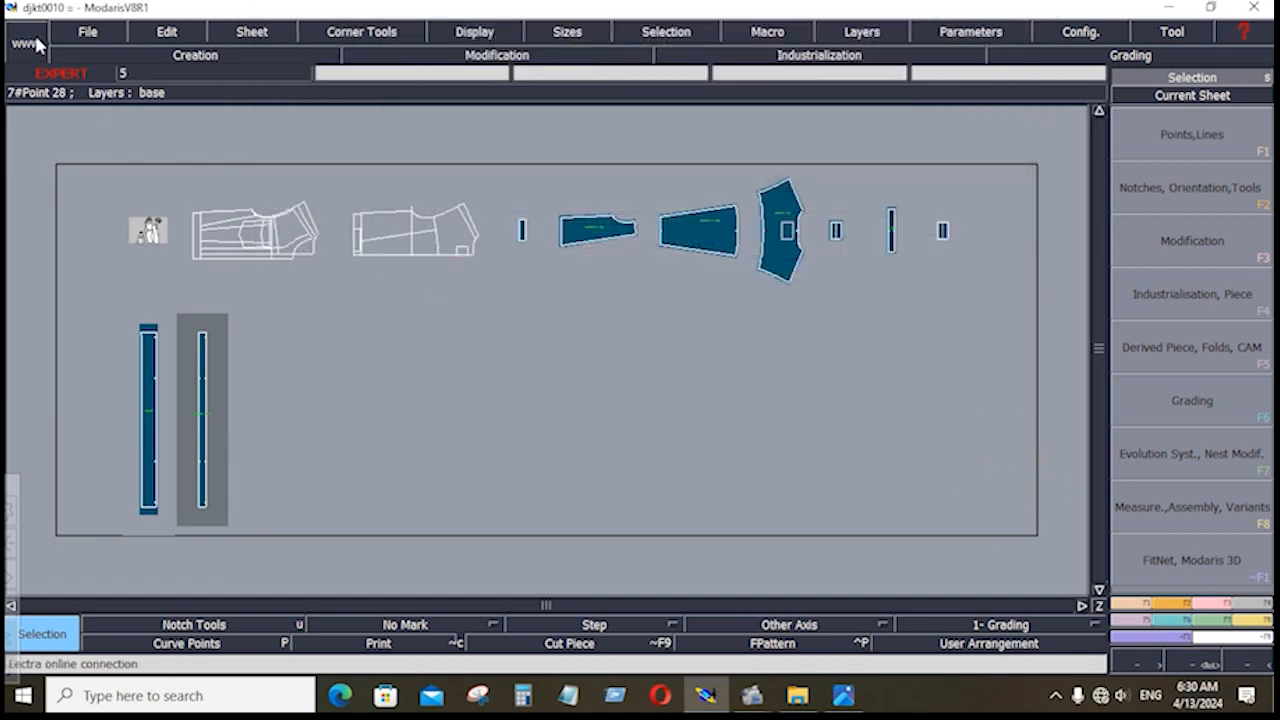
{"action": "left_click", "coordinate": [99, 25]}
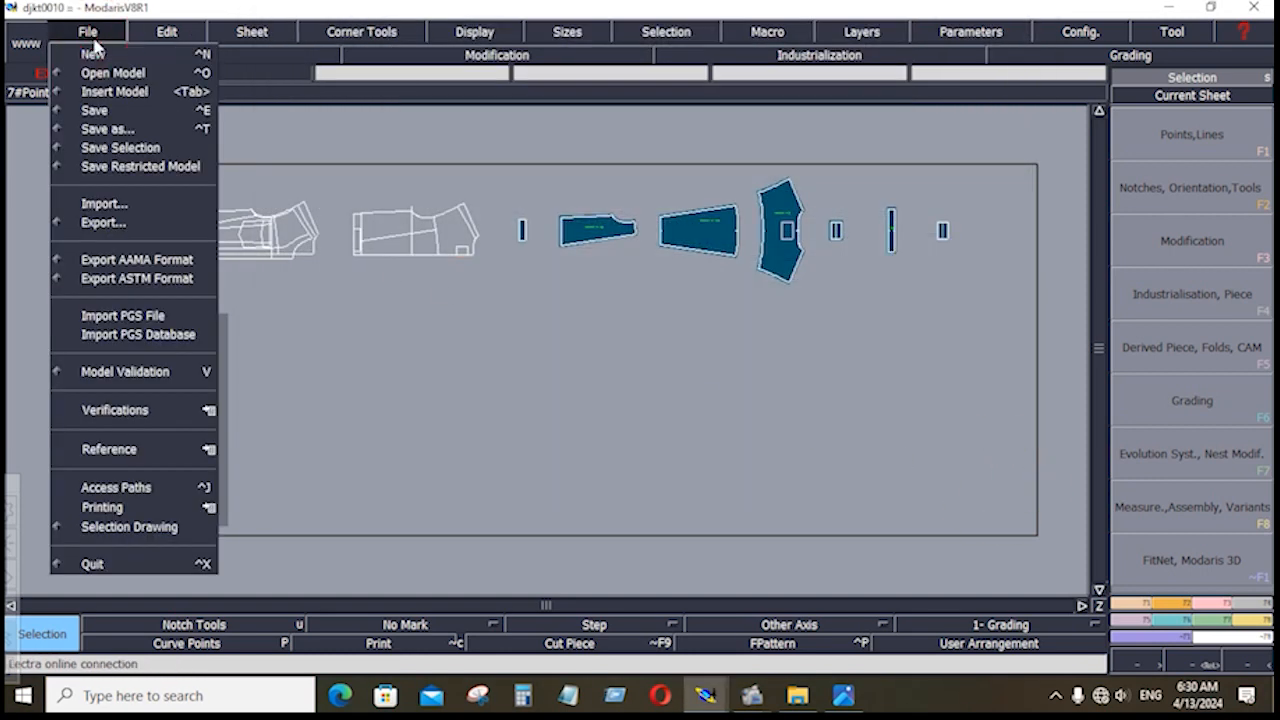
{"action": "left_click", "coordinate": [100, 110]}
{"action": "left_click", "coordinate": [535, 457]}
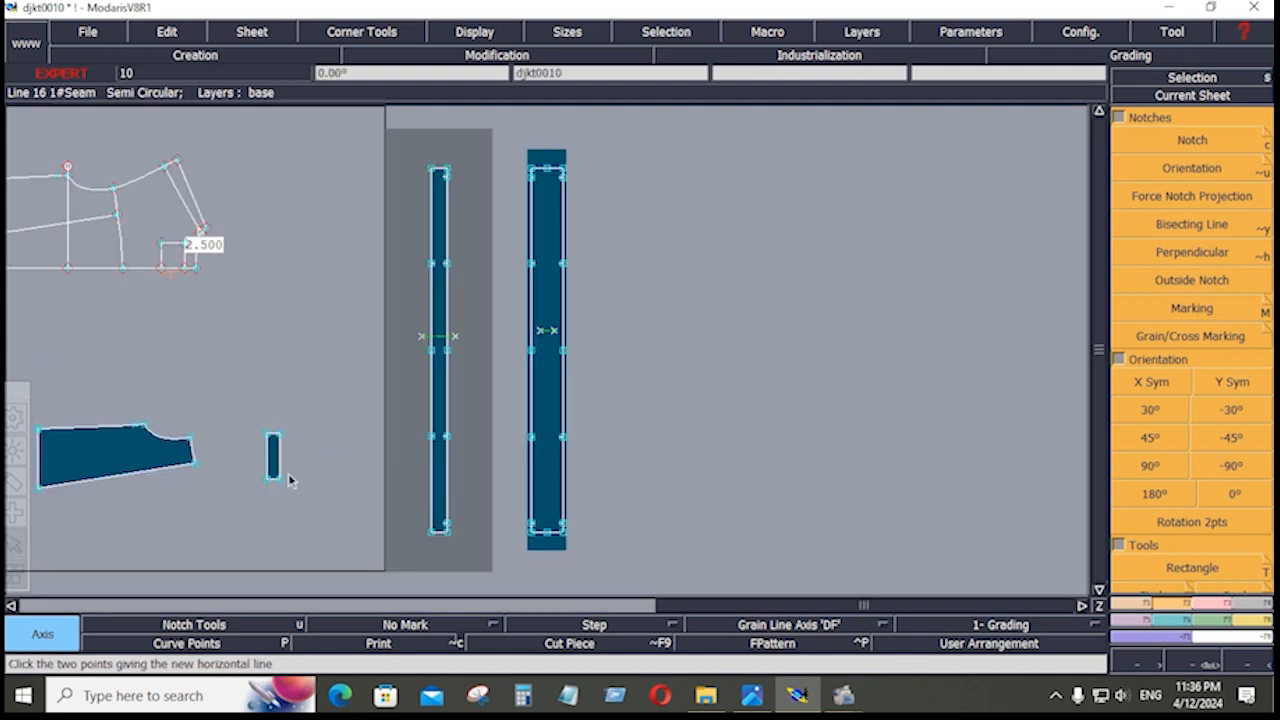
Step: Add a 0.4 inch line seam, at both beginning and end, to the lower short edge of the small rectangular piece
{"action": "left_click", "coordinate": [280, 474]}
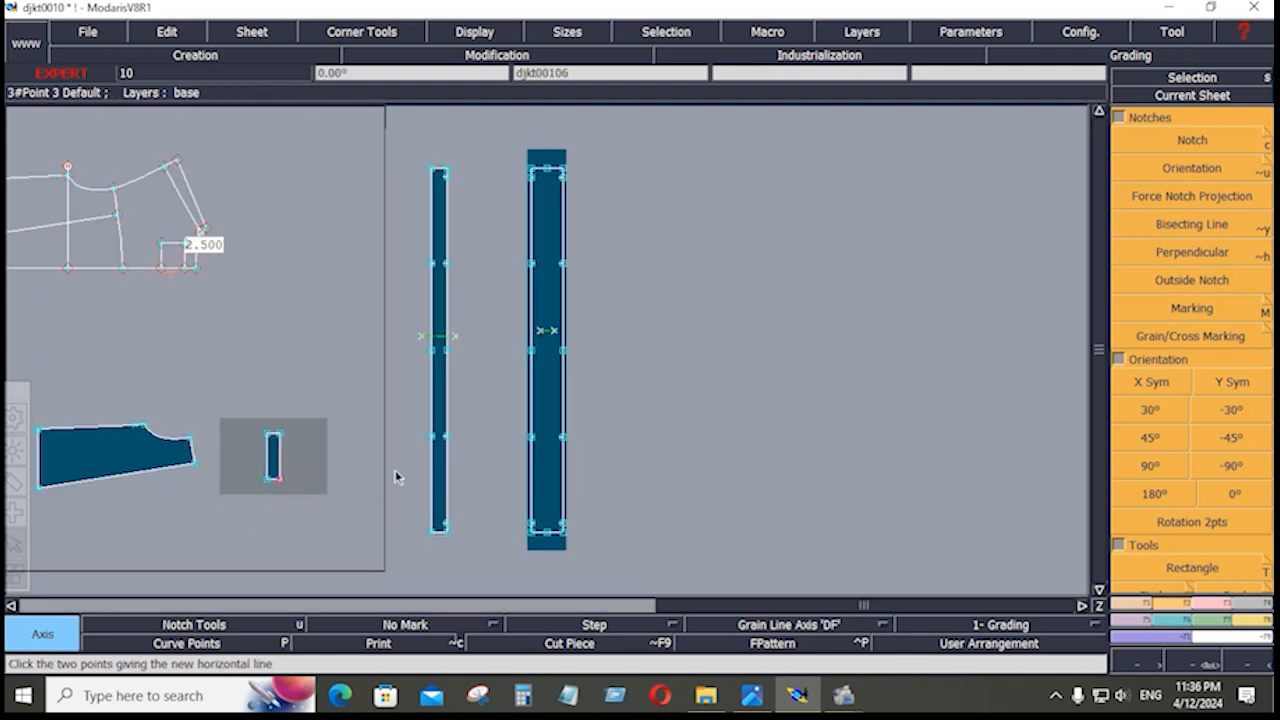
{"action": "key", "text": "Home"}
{"action": "left_click", "coordinate": [1247, 607]}
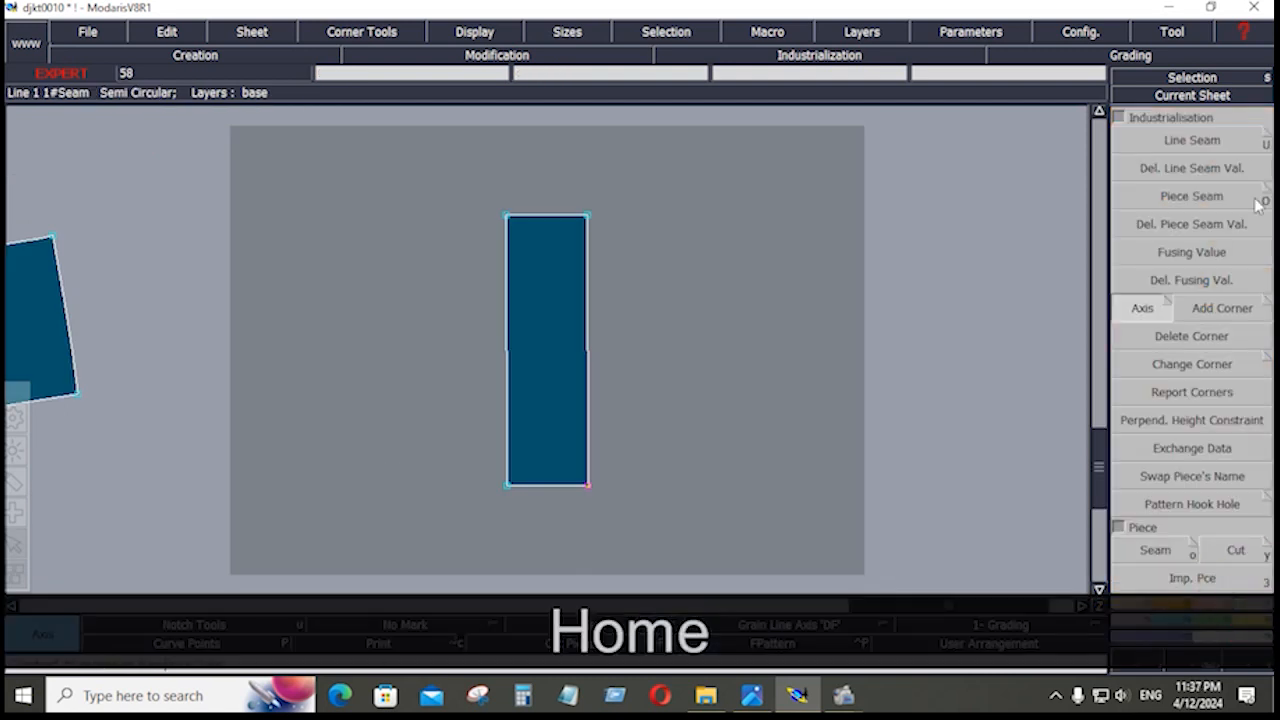
{"action": "left_click", "coordinate": [1205, 141]}
{"action": "left_click", "coordinate": [555, 491]}
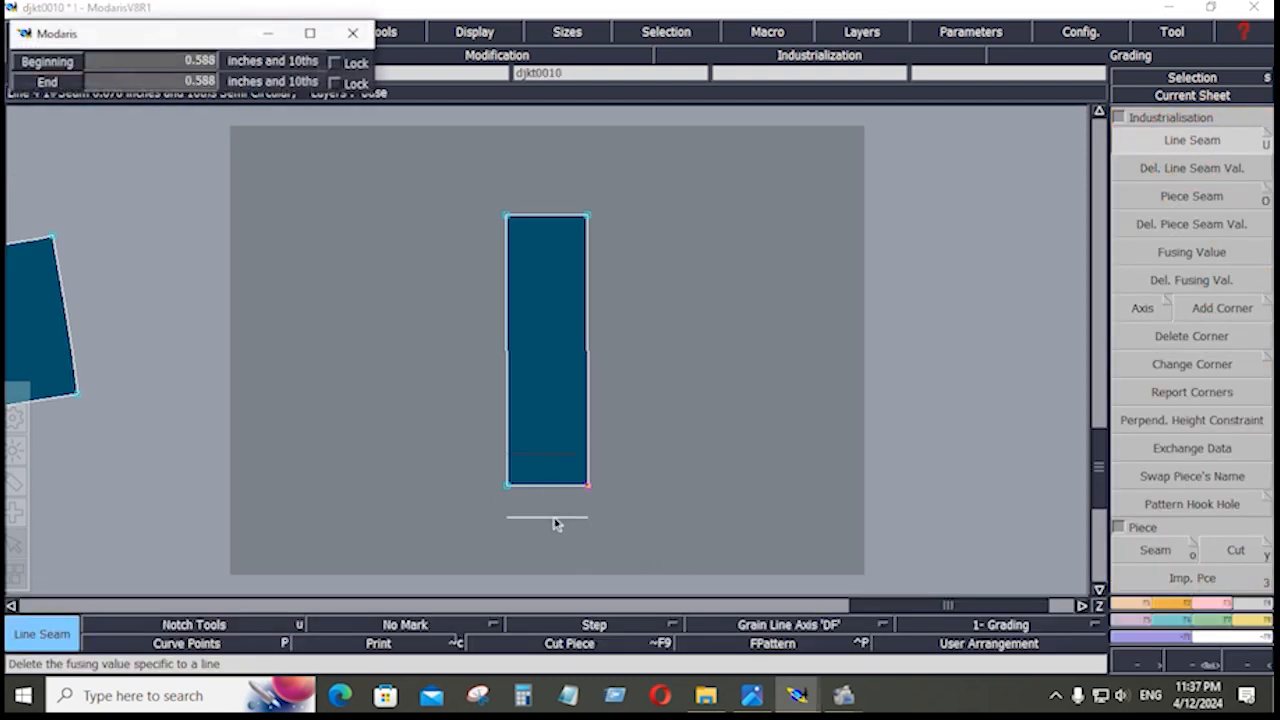
{"action": "key", "text": "Down"}
{"action": "type", "text": ".4"}
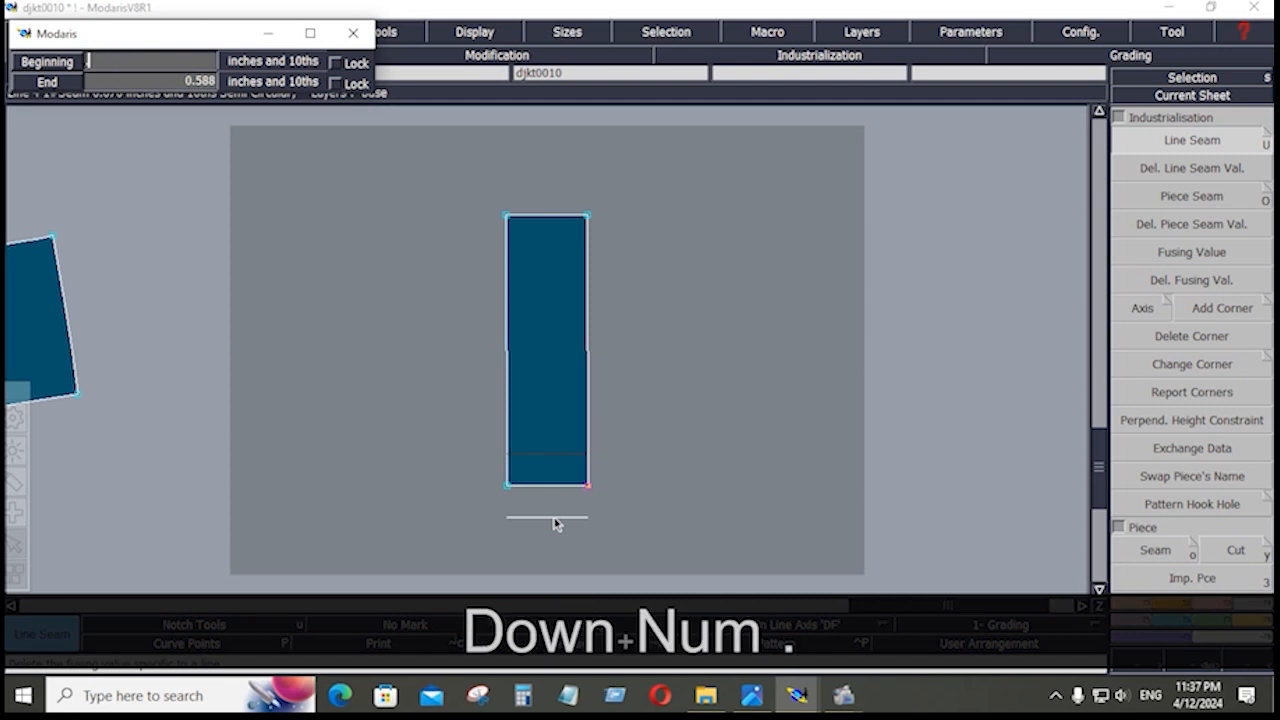
{"action": "key", "text": "Down"}
{"action": "type", "text": ".4"}
{"action": "key", "text": "Down"}
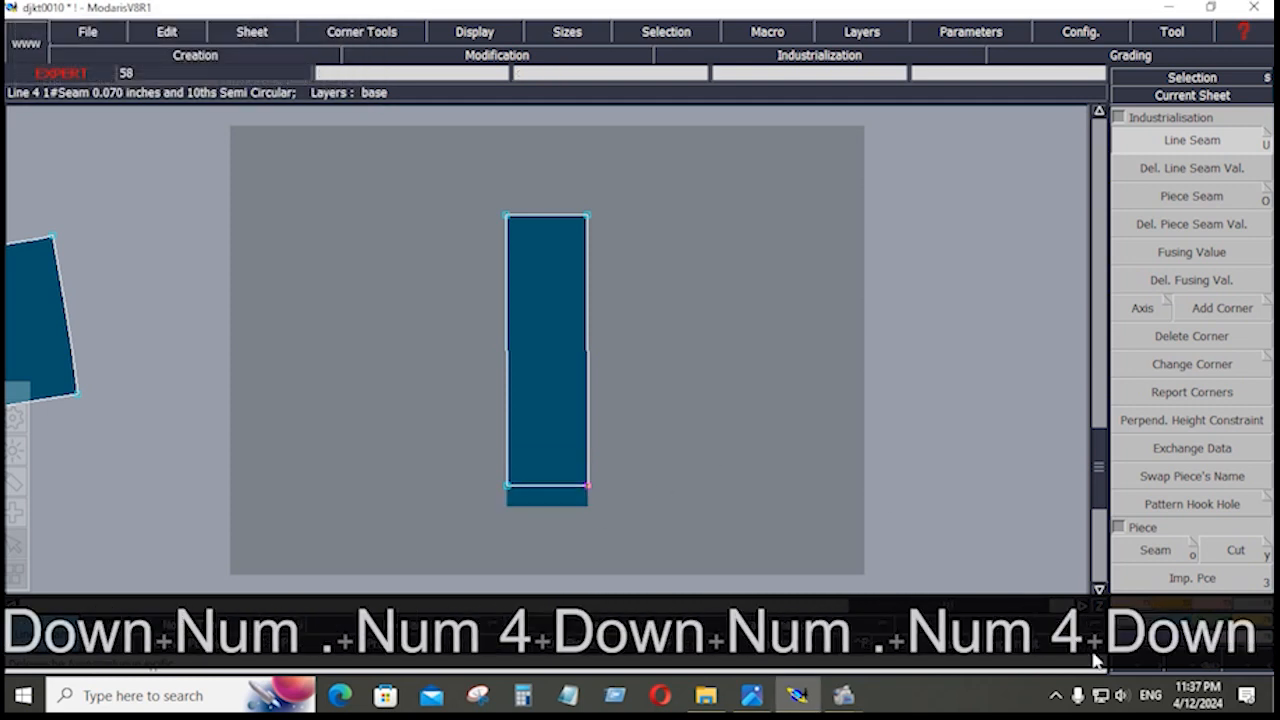
Step: Align the corner points of the small rectangular piece's two long edges with Ali 2Pts
{"action": "key", "text": "F1"}
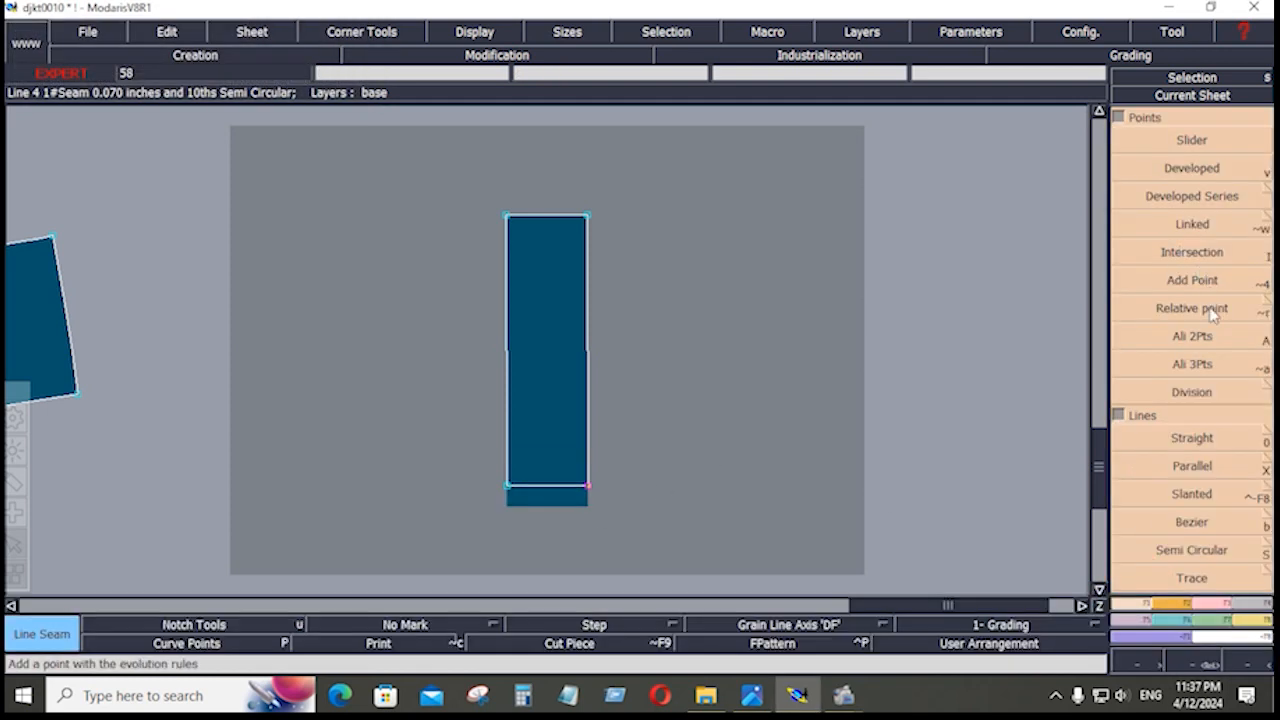
{"action": "left_click", "coordinate": [1192, 336]}
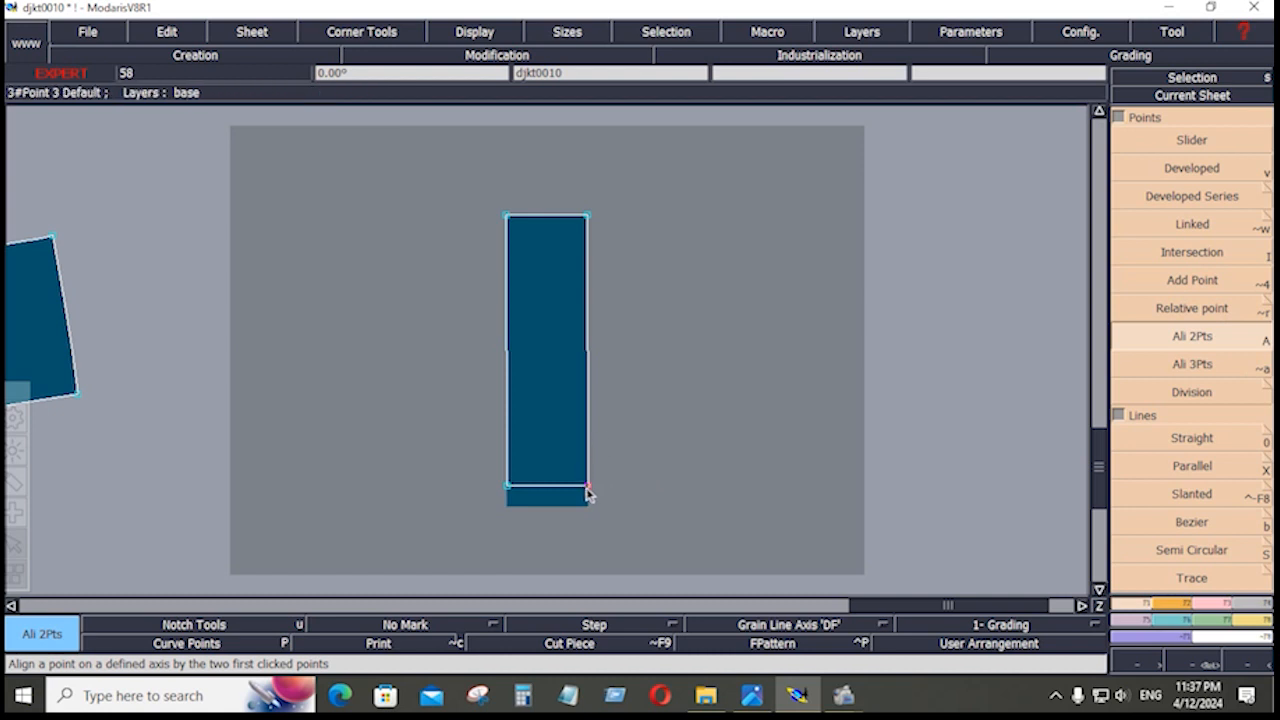
{"action": "left_click", "coordinate": [588, 486]}
{"action": "left_click", "coordinate": [592, 217]}
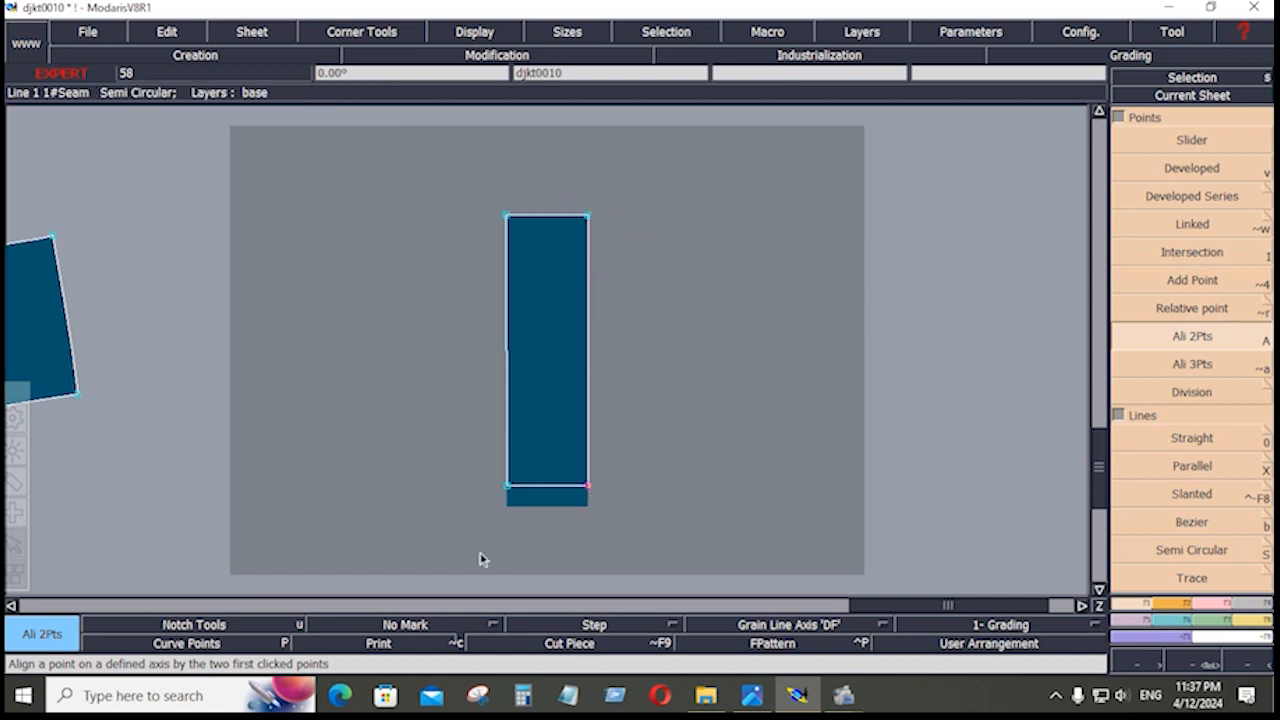
{"action": "left_click", "coordinate": [508, 486]}
{"action": "left_click", "coordinate": [507, 216]}
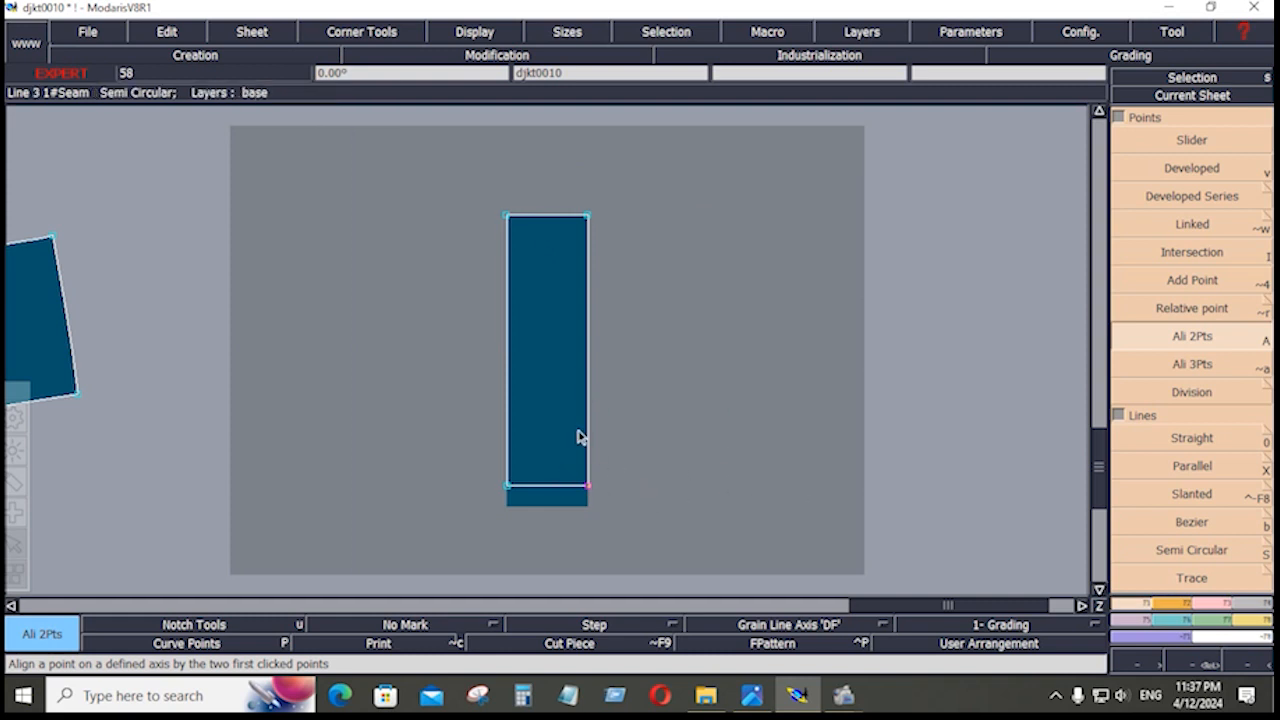
Step: Copy the small rectangular piece and place the duplicate beside the original
{"action": "key", "text": "ctrl+c"}
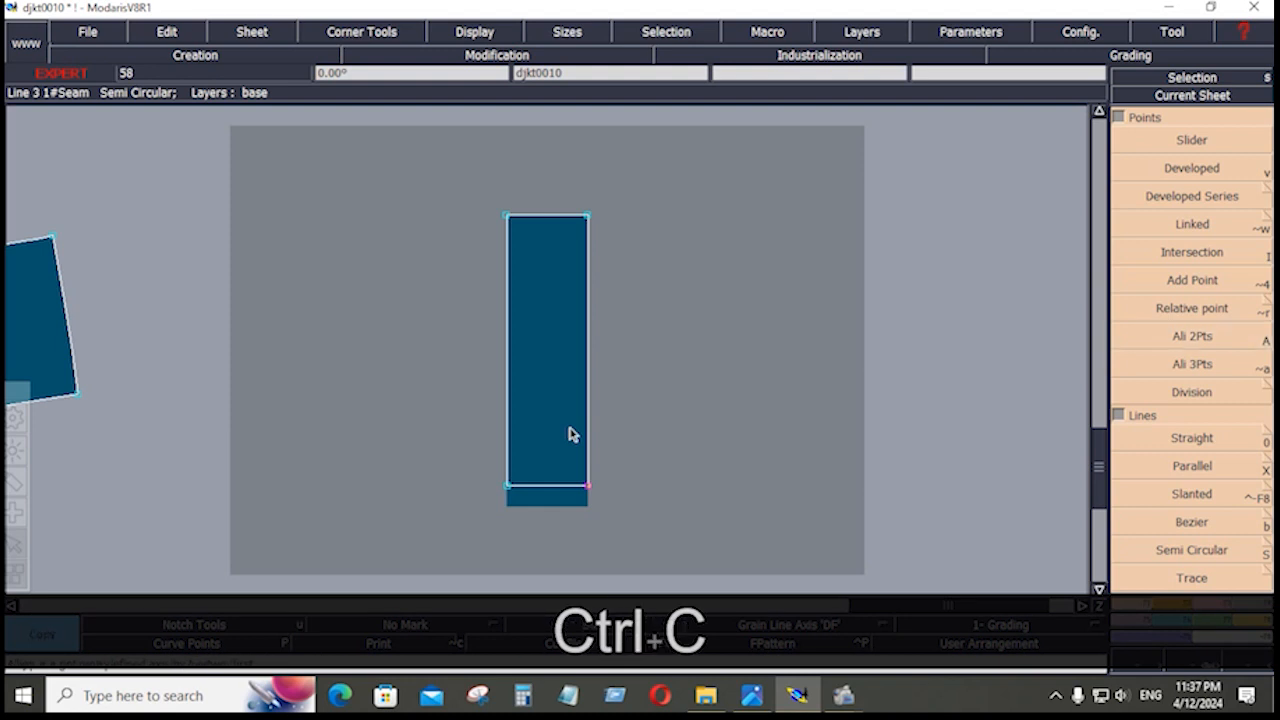
{"action": "left_click", "coordinate": [570, 432]}
{"action": "left_click", "coordinate": [977, 456]}
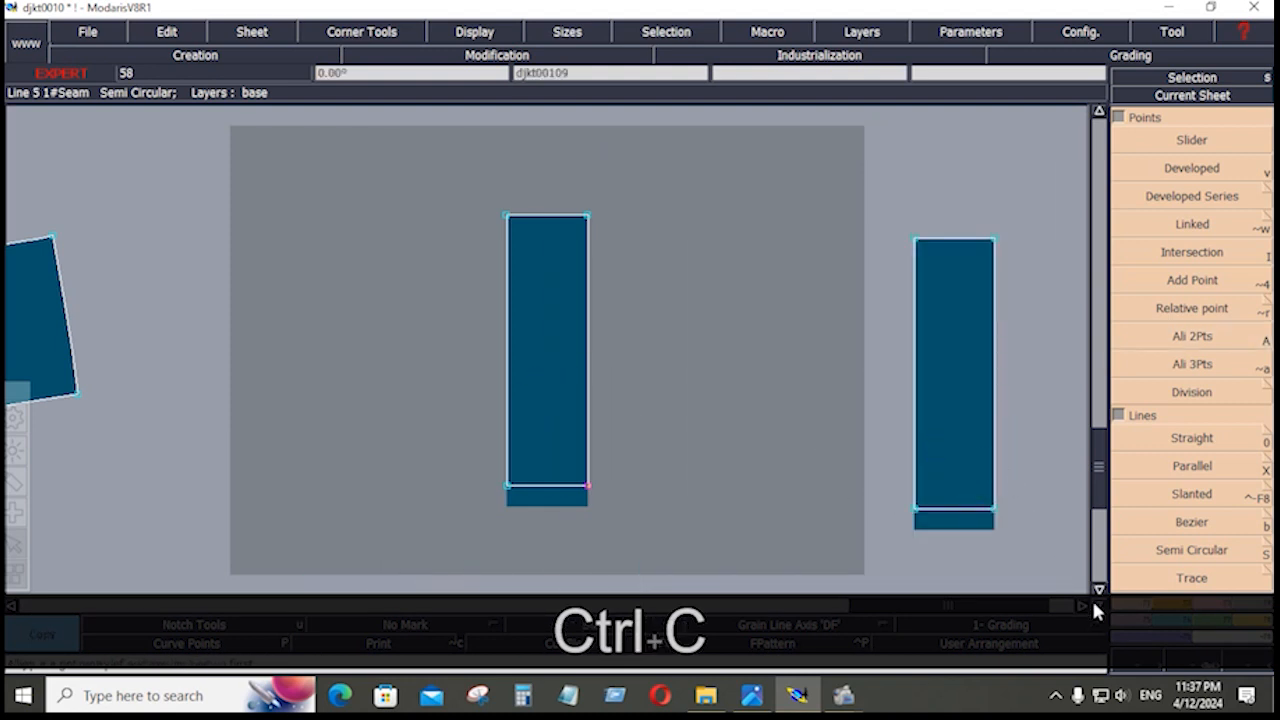
Step: Create a mirrored full piece from the copied rectangle with Sym 2Pts, using its upper short edge as the symmetry axis
{"action": "left_click", "coordinate": [1134, 622]}
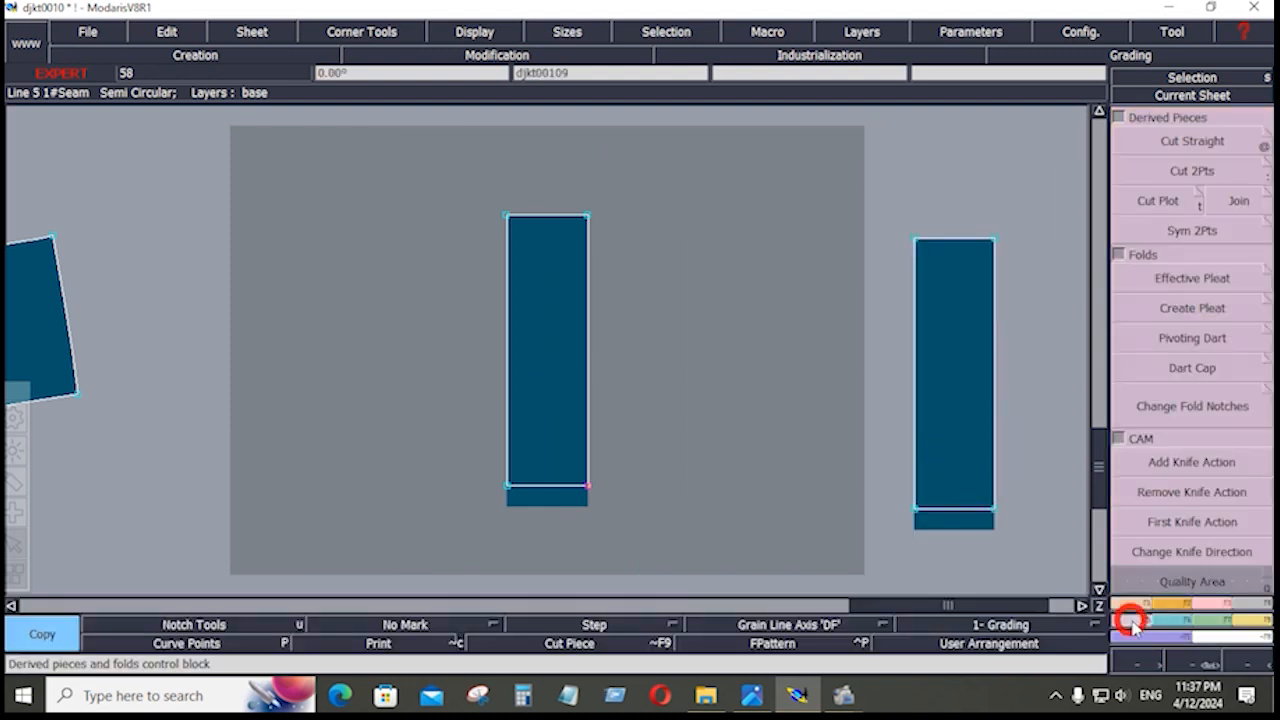
{"action": "left_click", "coordinate": [1182, 232]}
{"action": "key", "text": "ctrl"}
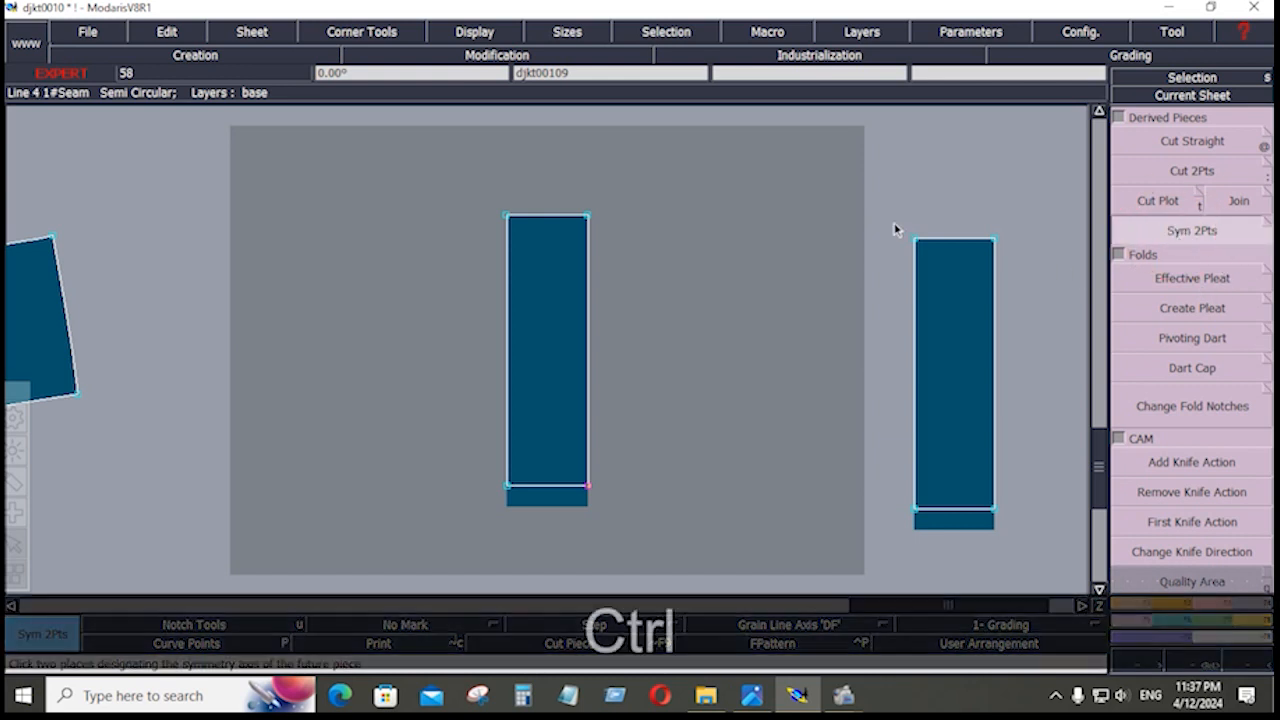
{"action": "left_click", "coordinate": [914, 241]}
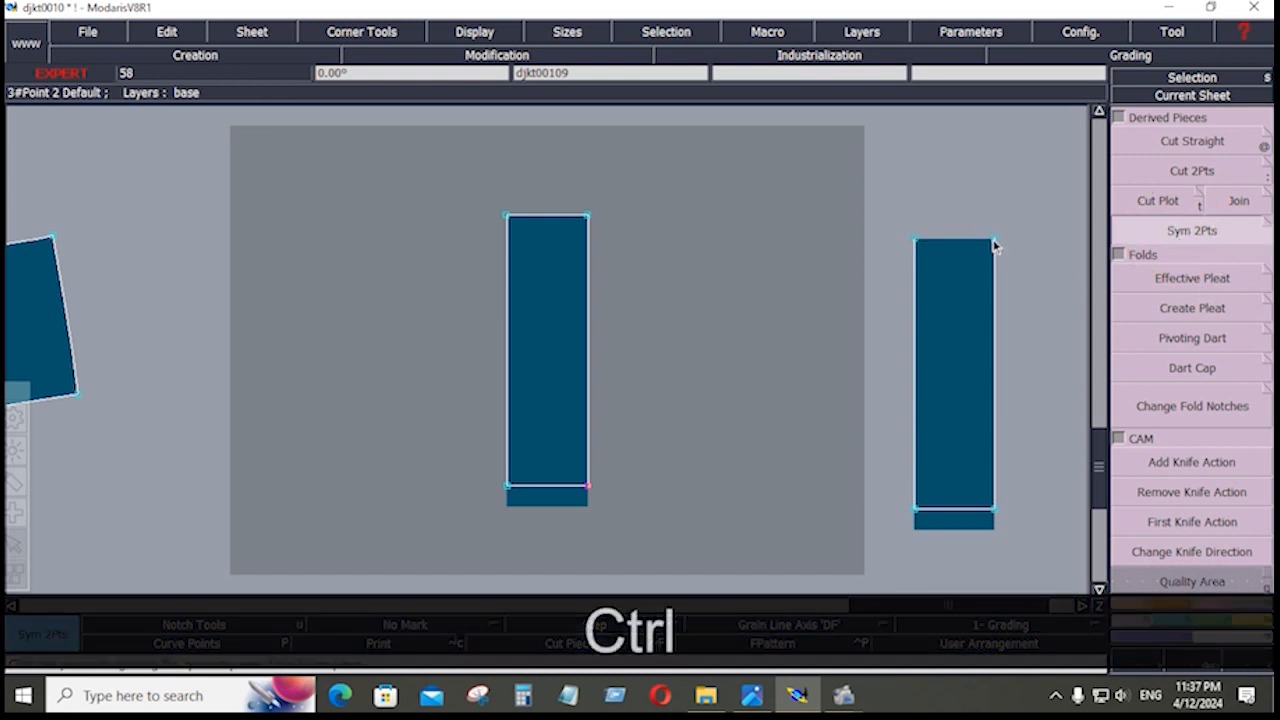
{"action": "left_click", "coordinate": [993, 242]}
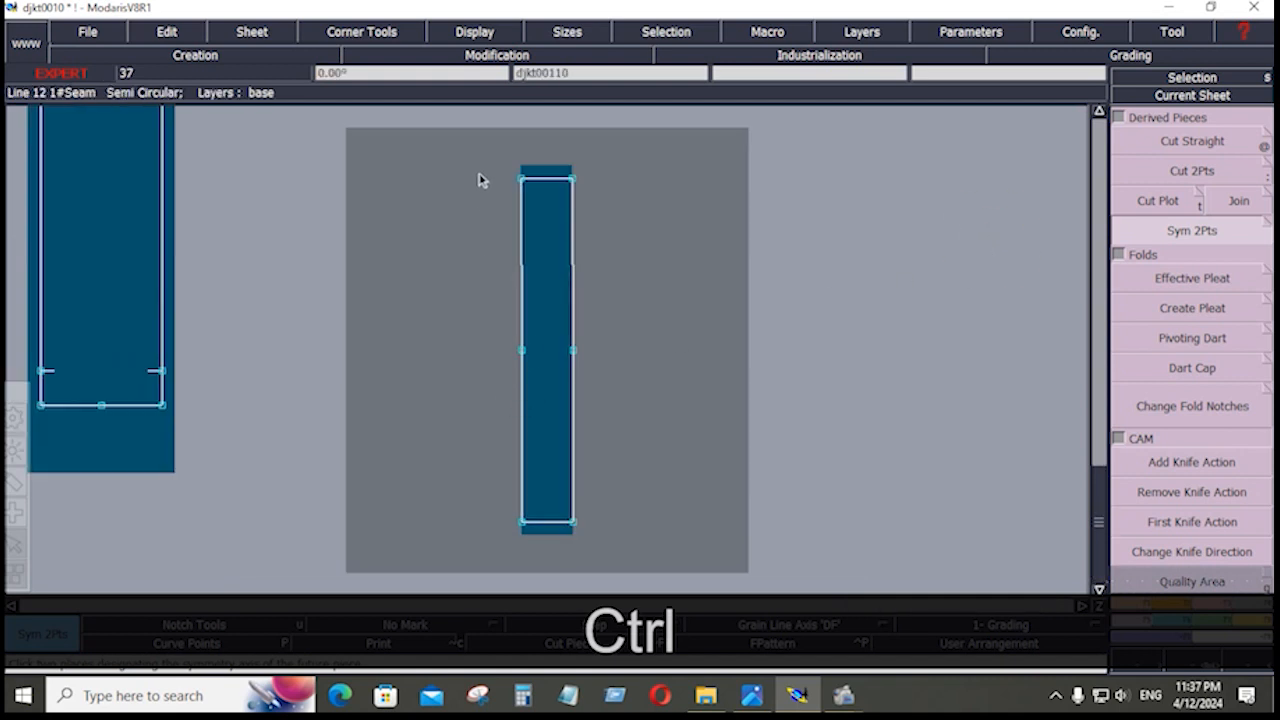
Step: Select the whole mirrored strip and apply a 0.4 inch line seam to its edges
{"action": "left_click_drag", "start_coordinate": [476, 143], "coordinate": [637, 560]}
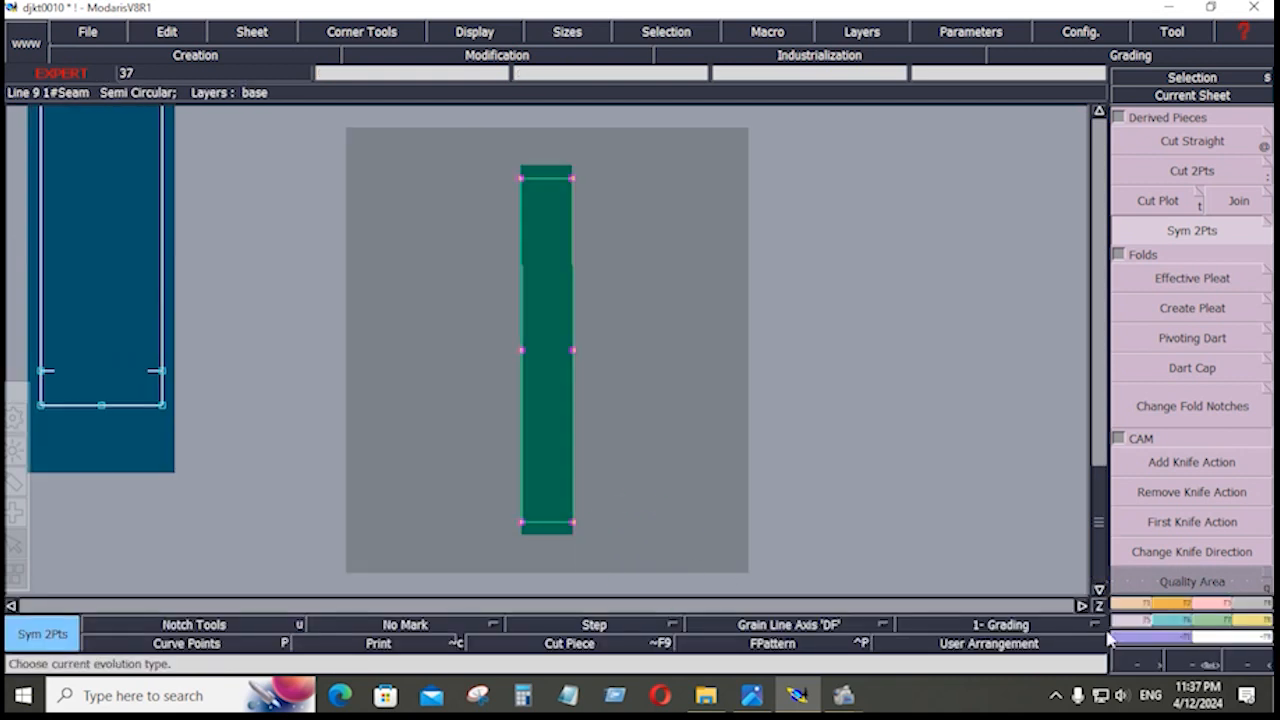
{"action": "left_click", "coordinate": [1238, 620]}
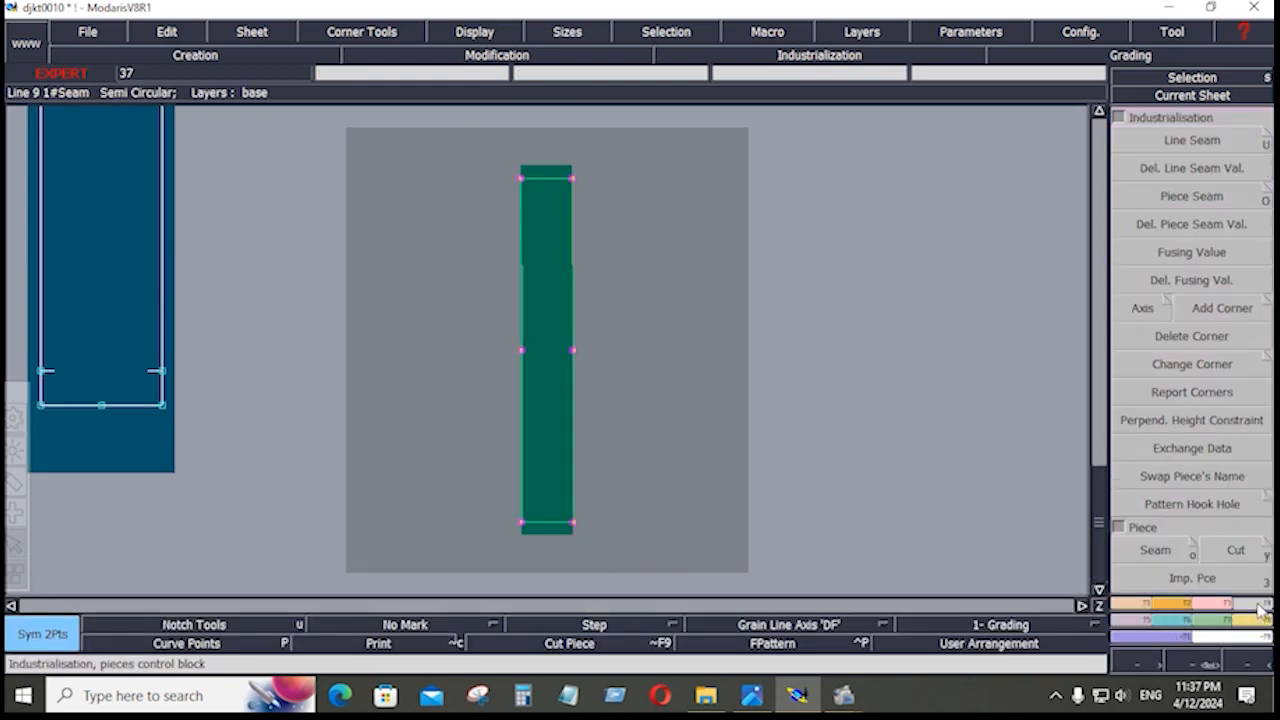
{"action": "left_click", "coordinate": [1195, 142]}
{"action": "left_click", "coordinate": [580, 397]}
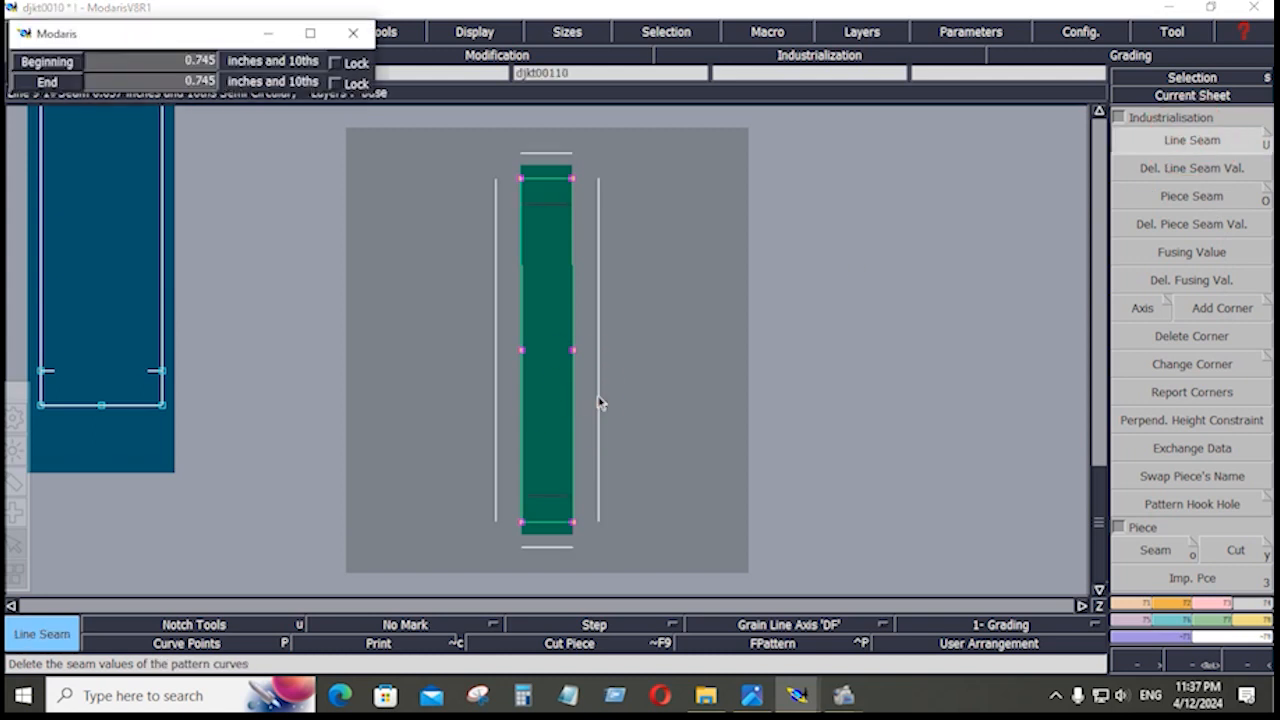
{"action": "key", "text": "Down"}
{"action": "key", "text": "Down"}
{"action": "key", "text": "Down"}
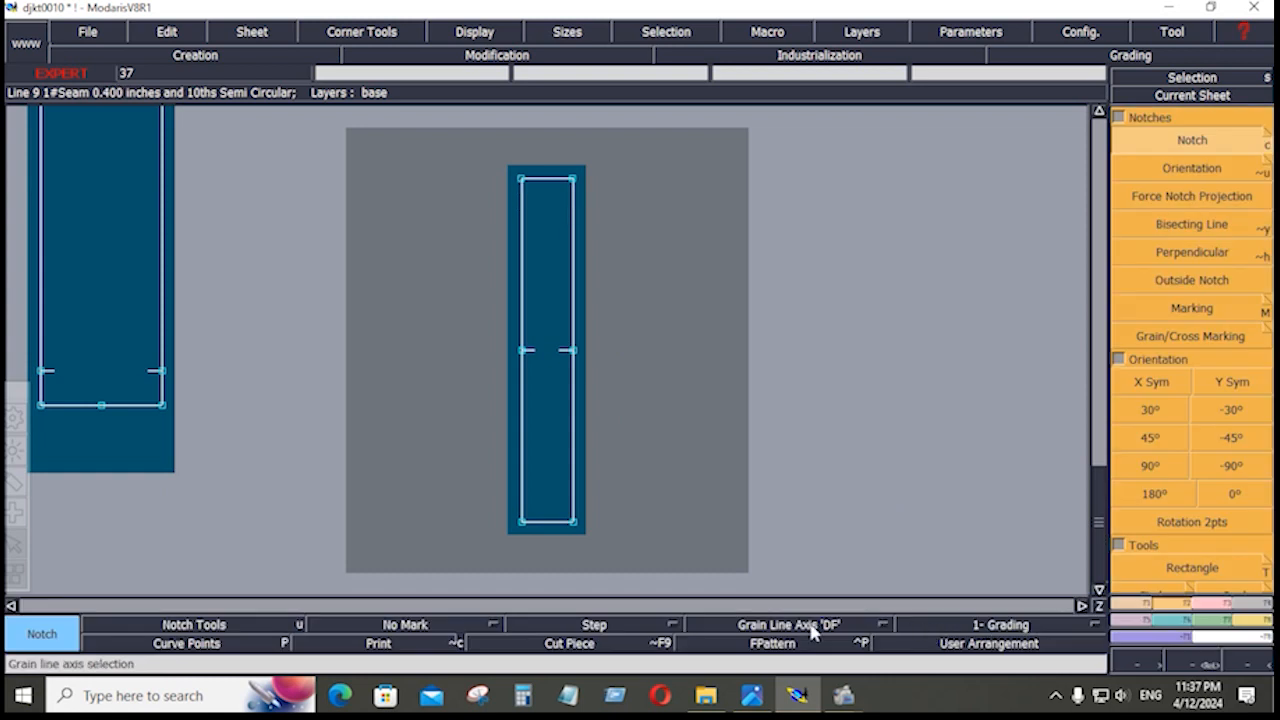
Step: Draw a short horizontal Grain Line Axis 'DF' inside the mirrored strip, just above its middle notches
{"action": "left_click", "coordinate": [811, 625]}
{"action": "left_click", "coordinate": [805, 555]}
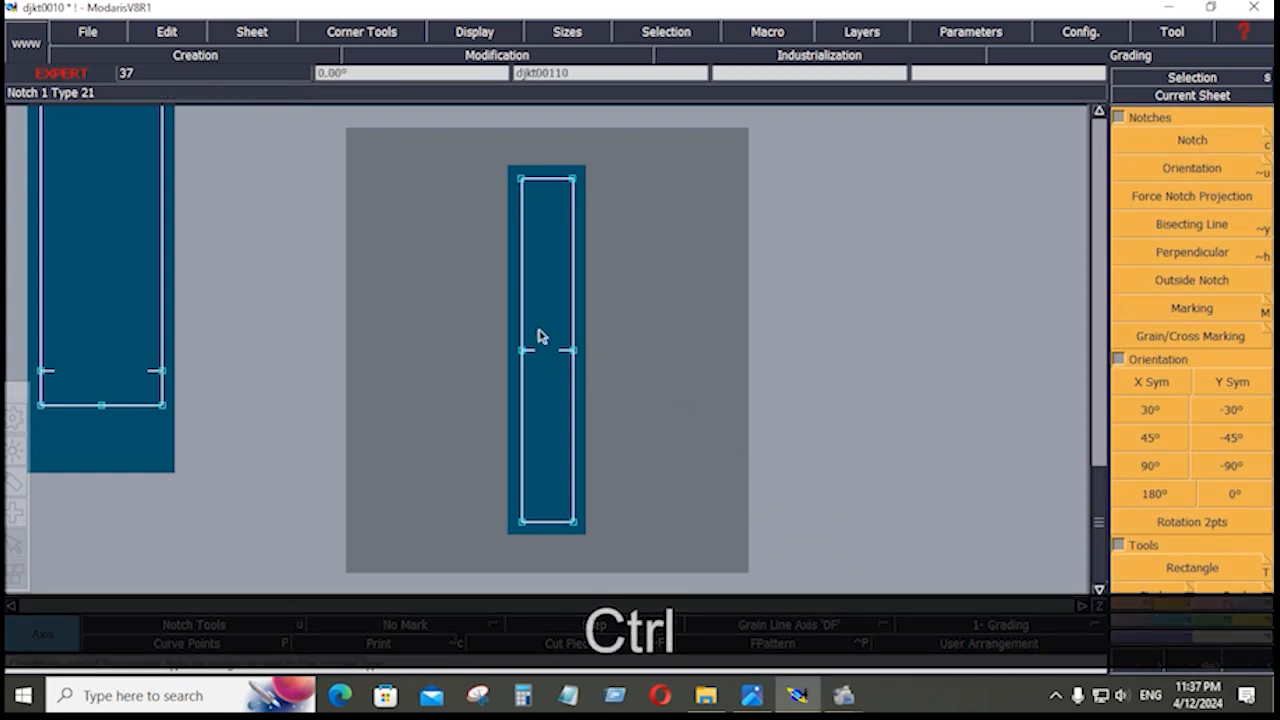
{"action": "left_click", "coordinate": [541, 329], "text": "ctrl"}
{"action": "left_click", "coordinate": [557, 331]}
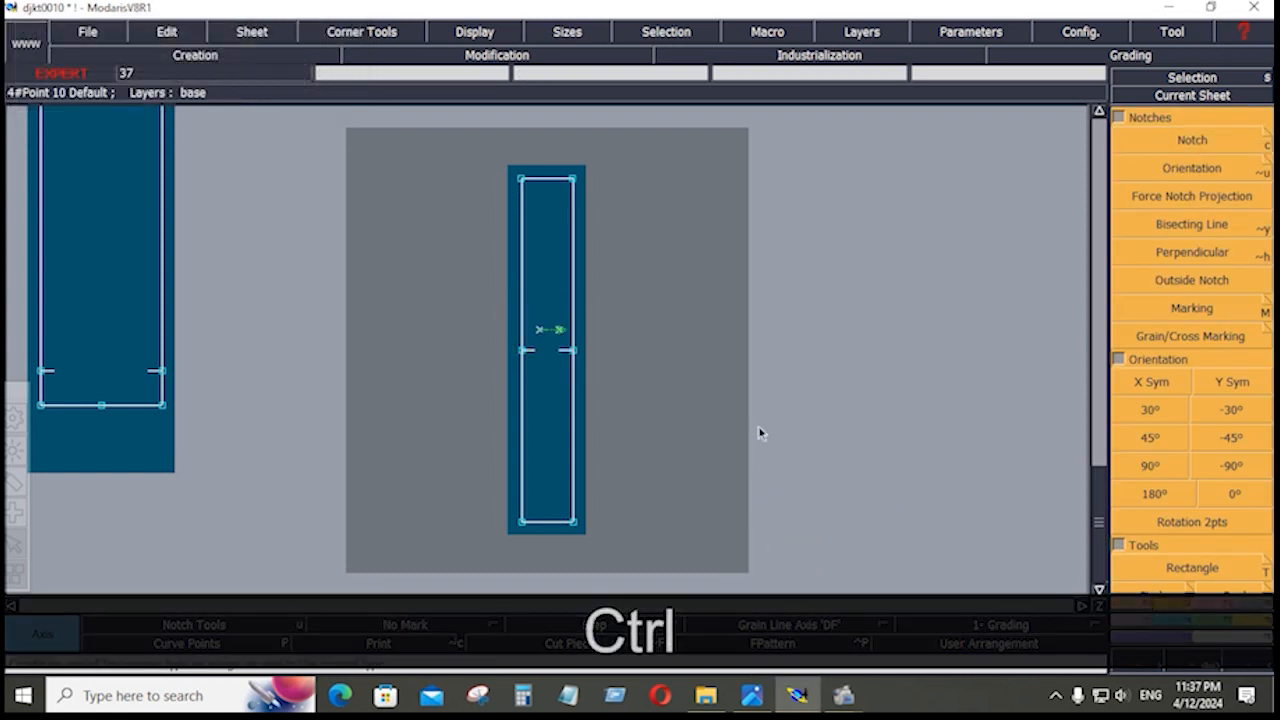
Step: Arrange all sheets automatically and delete the sheet of the unmirrored rectangle copy beside the full strip
{"action": "key", "text": "j"}
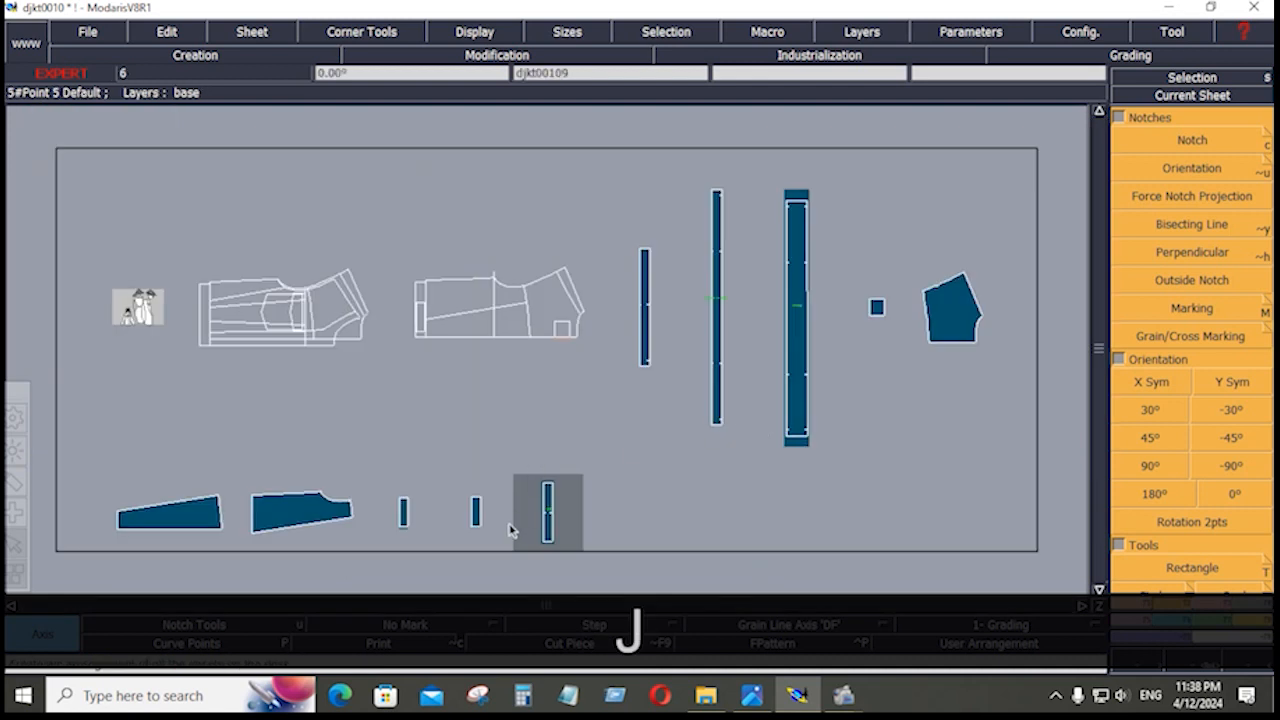
{"action": "left_click", "coordinate": [476, 528]}
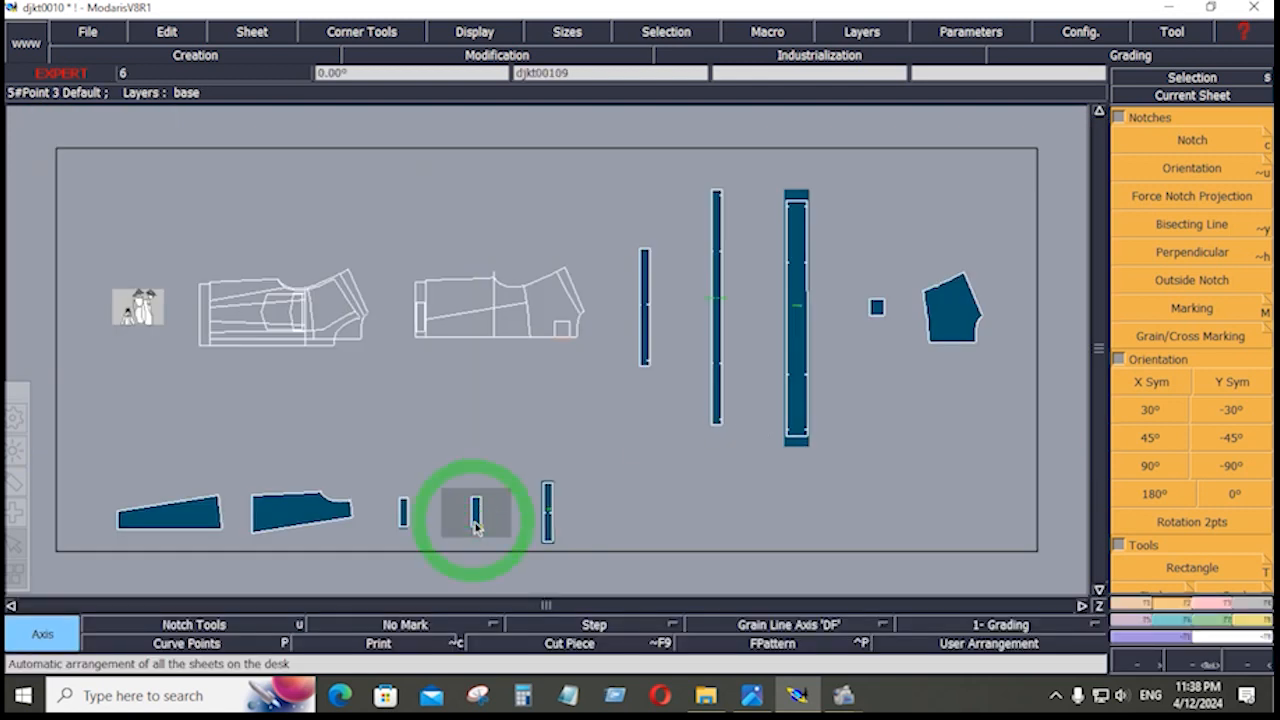
{"action": "key", "text": "shift+z"}
{"action": "key", "text": "shift+z"}
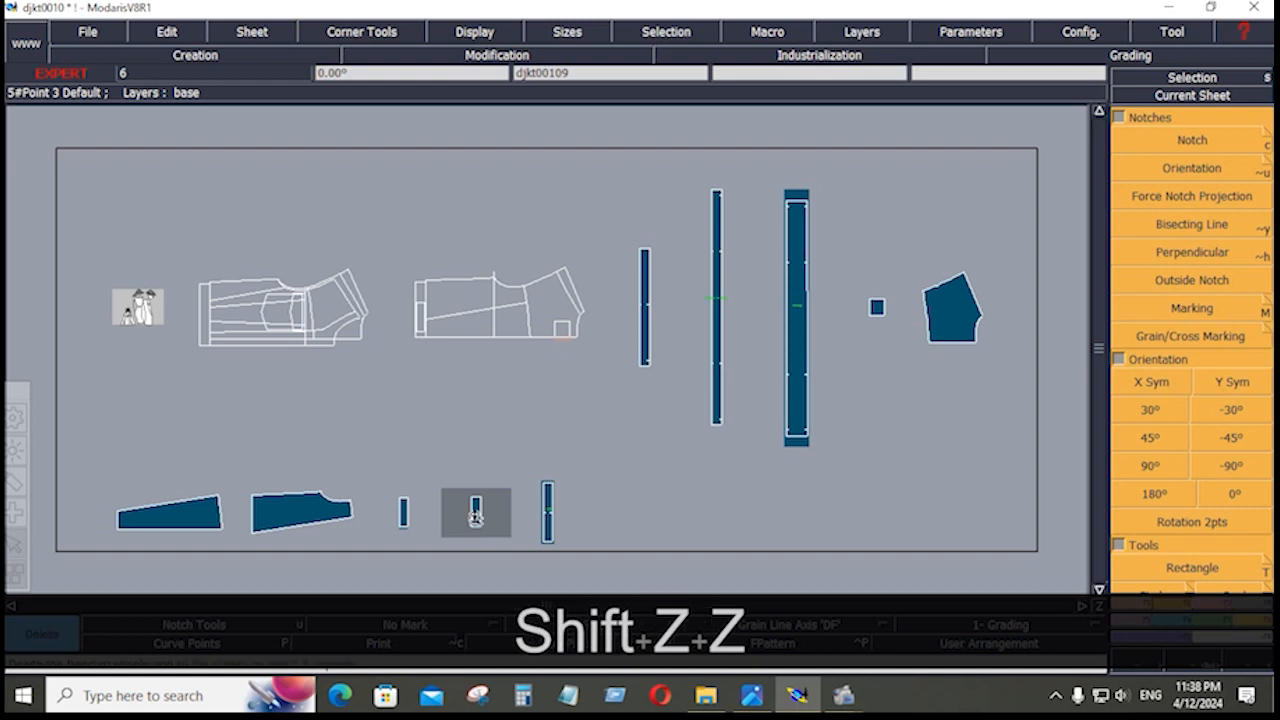
{"action": "key", "text": "shift"}
{"action": "left_click", "coordinate": [475, 517]}
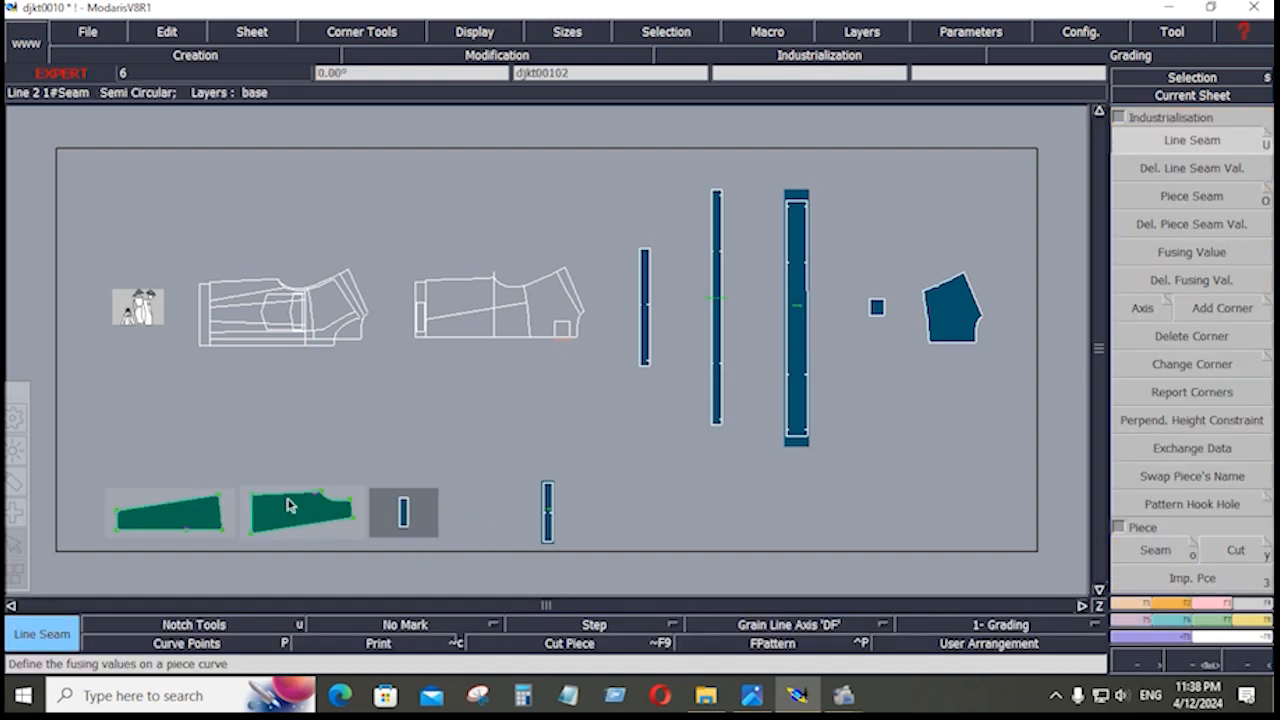
Step: Apply a 0.4 inch line seam to all edges of the tapered panel and the panel with the curved armhole
{"action": "left_click", "coordinate": [286, 492]}
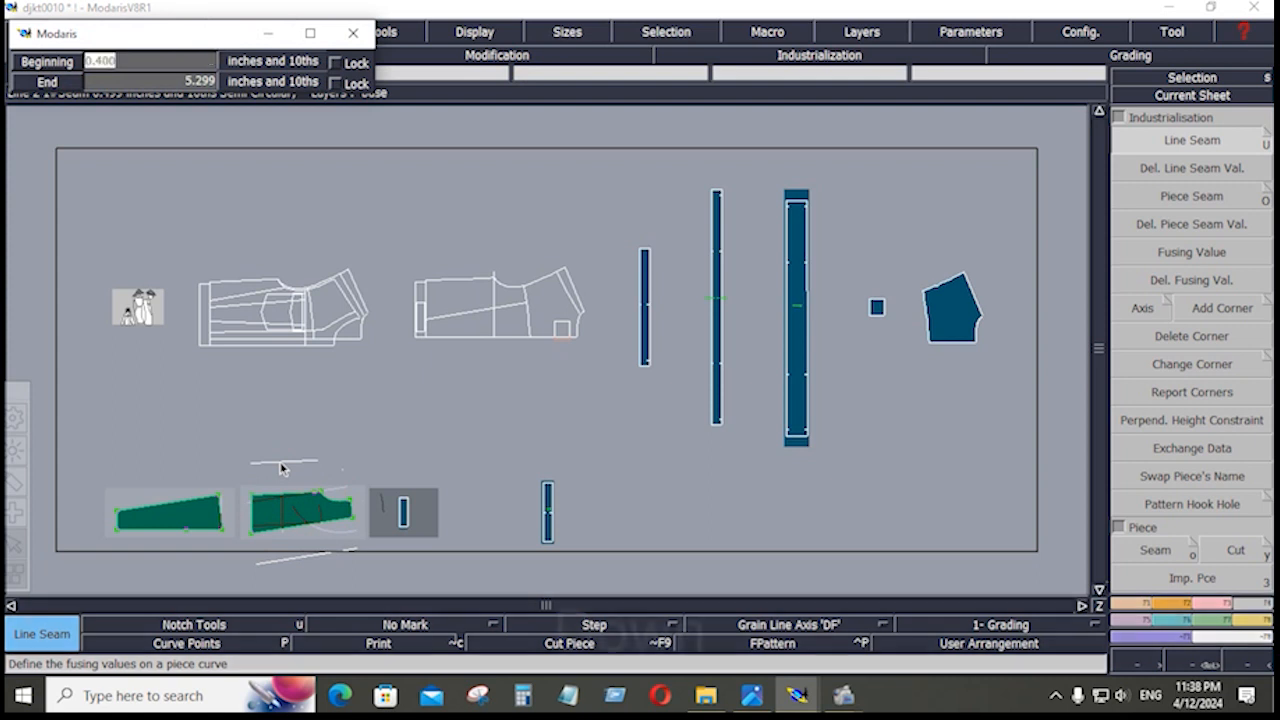
{"action": "key", "text": "Down"}
{"action": "key", "text": "Down"}
{"action": "key", "text": "Down"}
Step: Draw horizontal 'DF' grain lines inside the armhole panel and the tapered panel, the latter about 4.2 inches long
{"action": "left_click", "coordinate": [311, 417]}
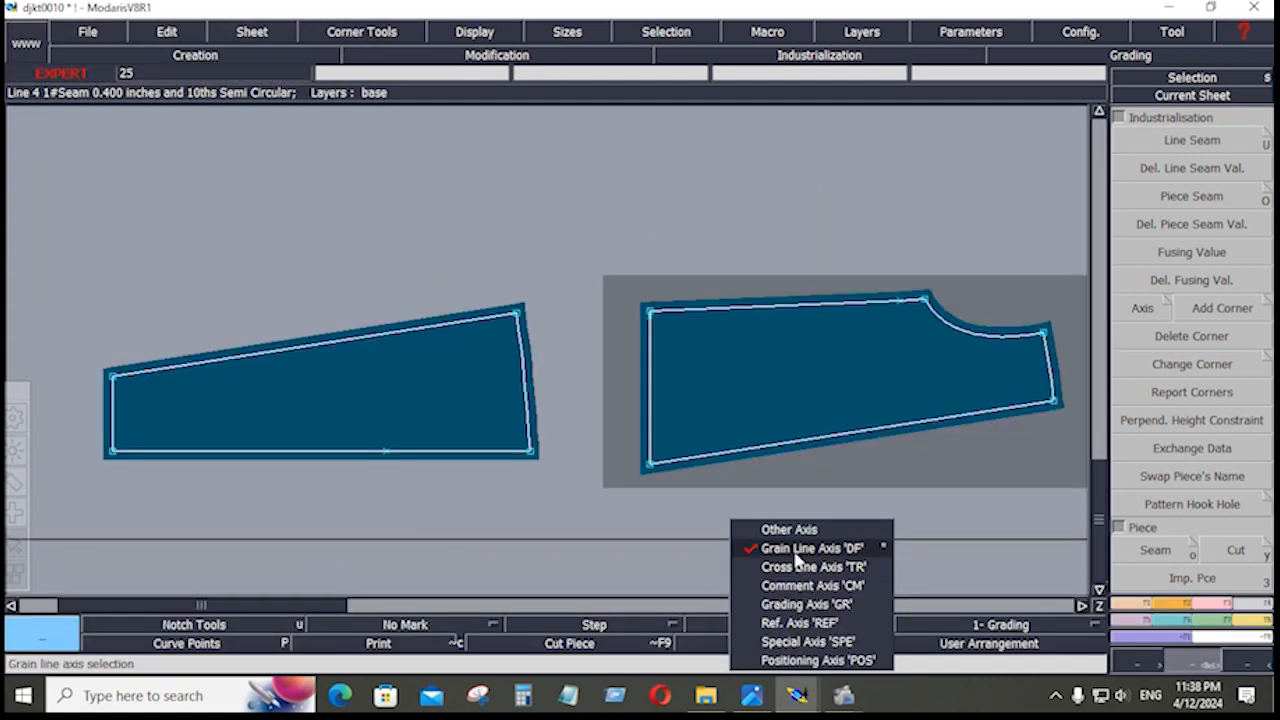
{"action": "left_click", "coordinate": [797, 549]}
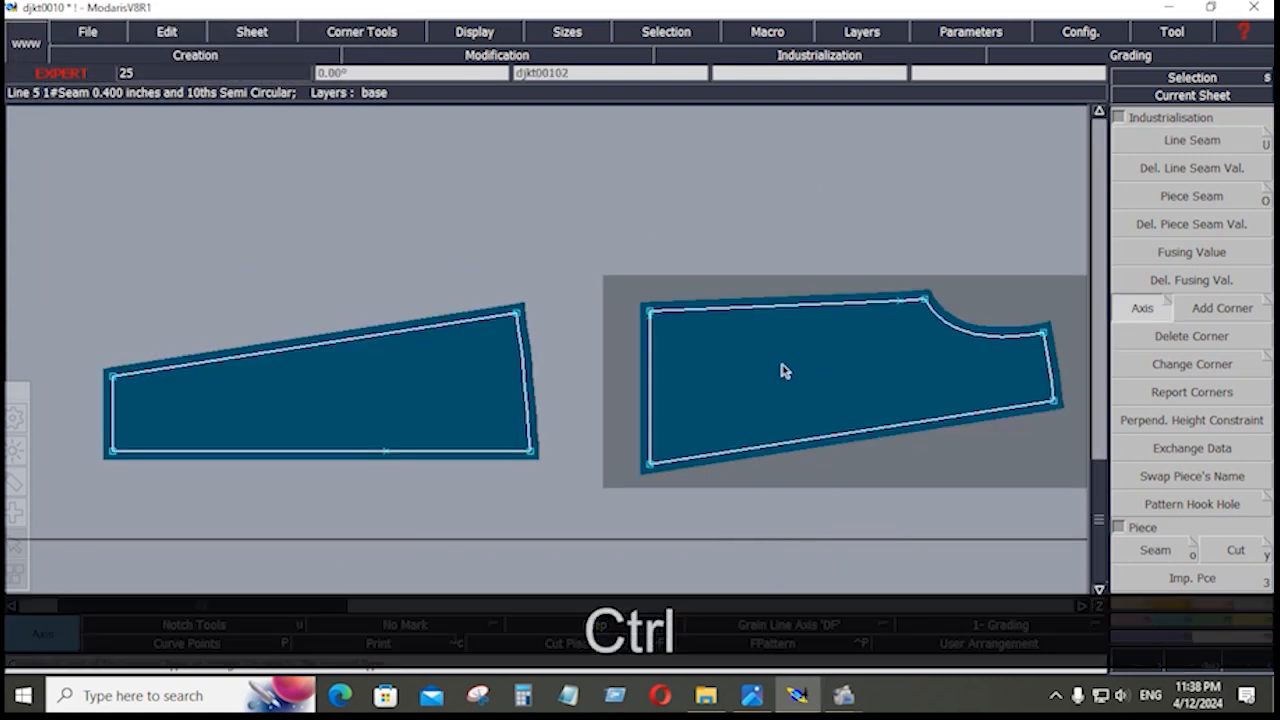
{"action": "left_click", "coordinate": [782, 364]}
{"action": "left_click", "coordinate": [874, 366], "text": "ctrl"}
{"action": "left_click", "coordinate": [325, 397]}
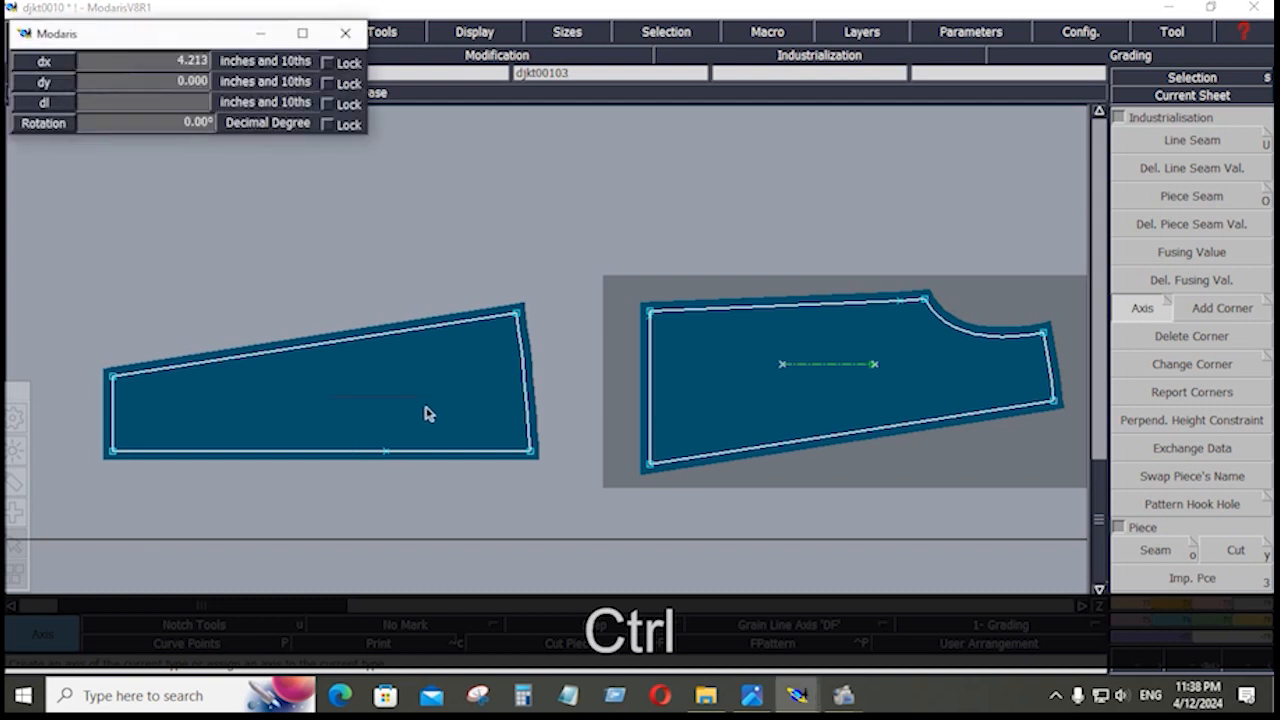
{"action": "left_click", "coordinate": [430, 397], "text": "ctrl"}
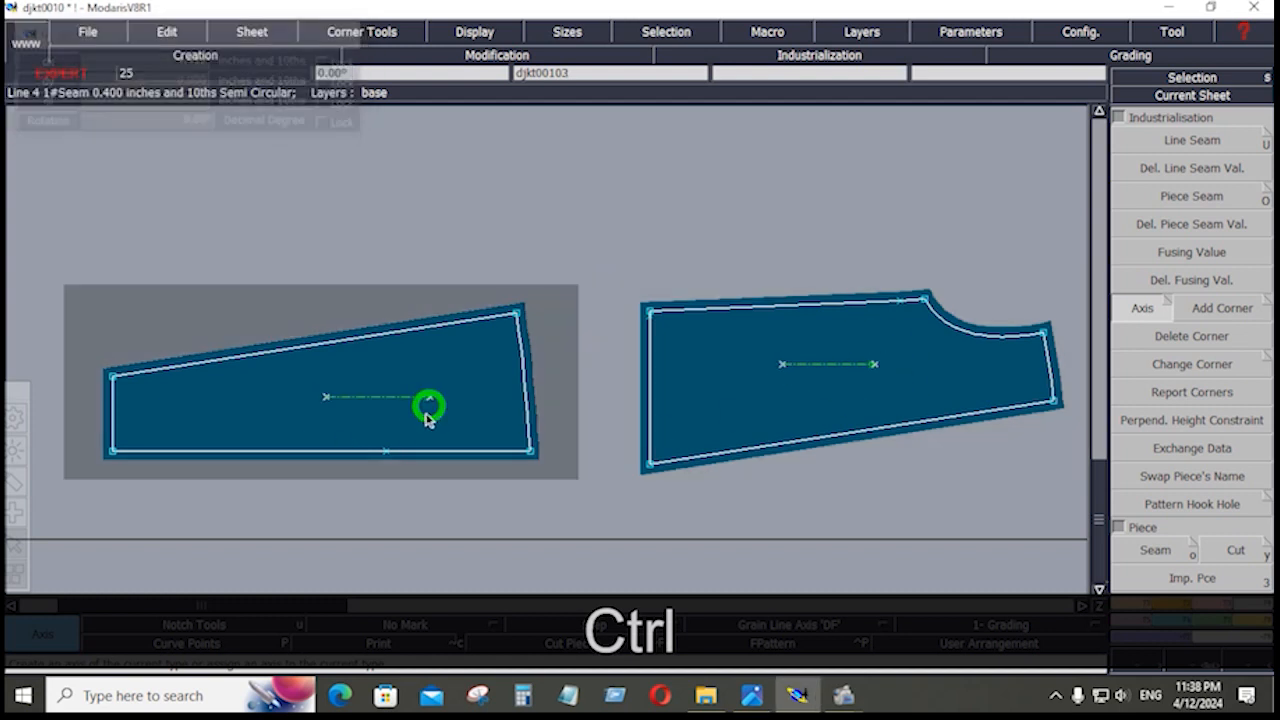
Step: Mirror the tapered panel across its long straight edge with Sym 2Pts to create the full piece
{"action": "left_click", "coordinate": [1138, 621]}
{"action": "left_click", "coordinate": [1190, 231]}
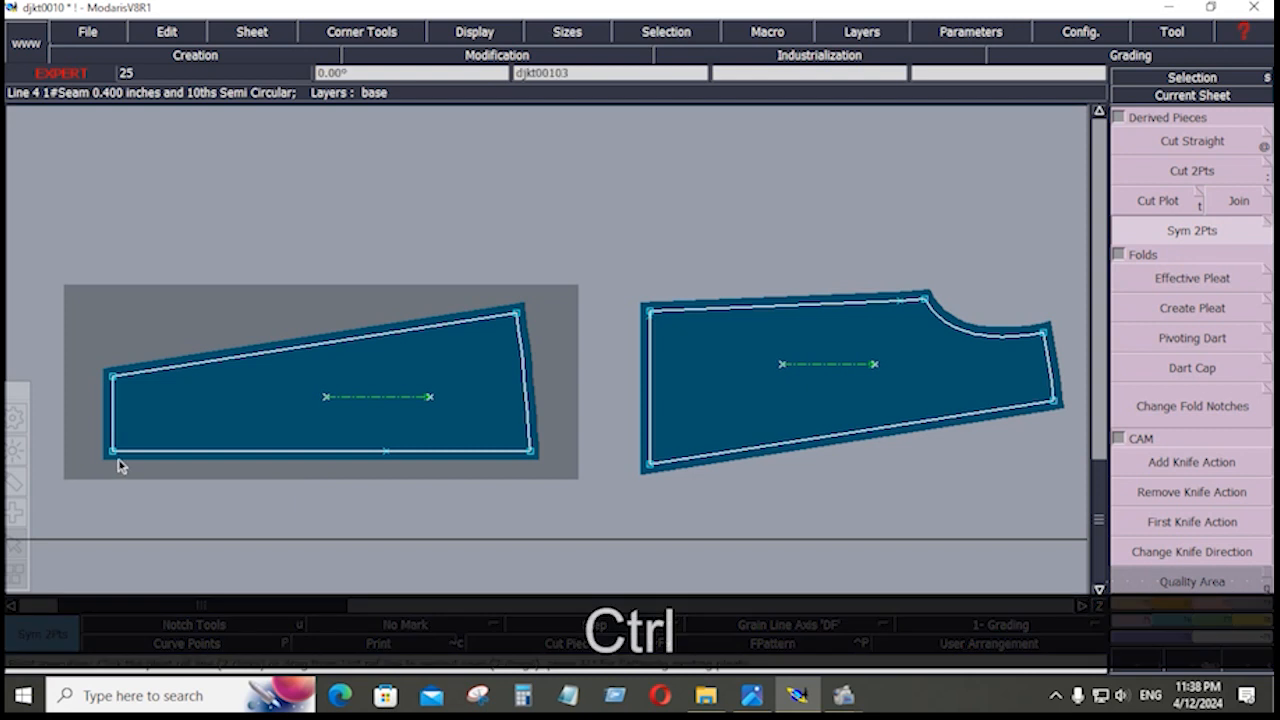
{"action": "left_click", "coordinate": [113, 451]}
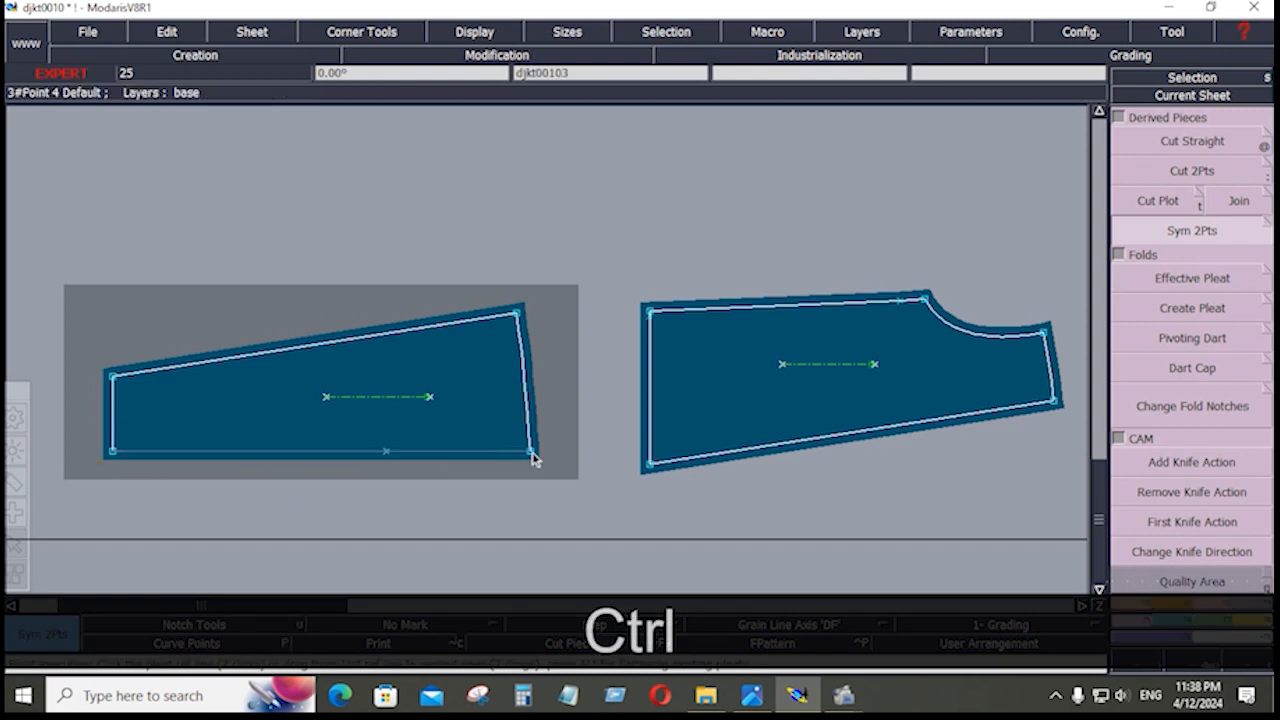
{"action": "left_click", "coordinate": [531, 457]}
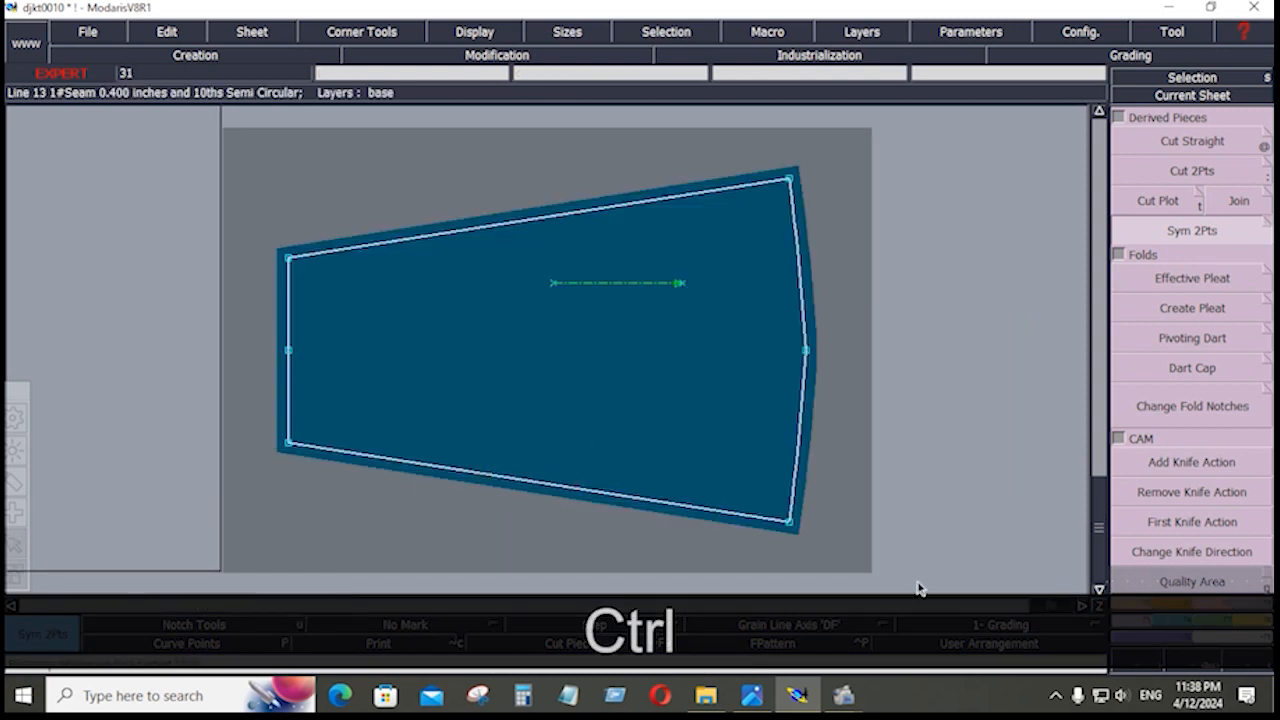
Step: Display the curve points of the mirrored tapered panel and try to reshape its wide curved end
{"action": "left_click", "coordinate": [204, 648]}
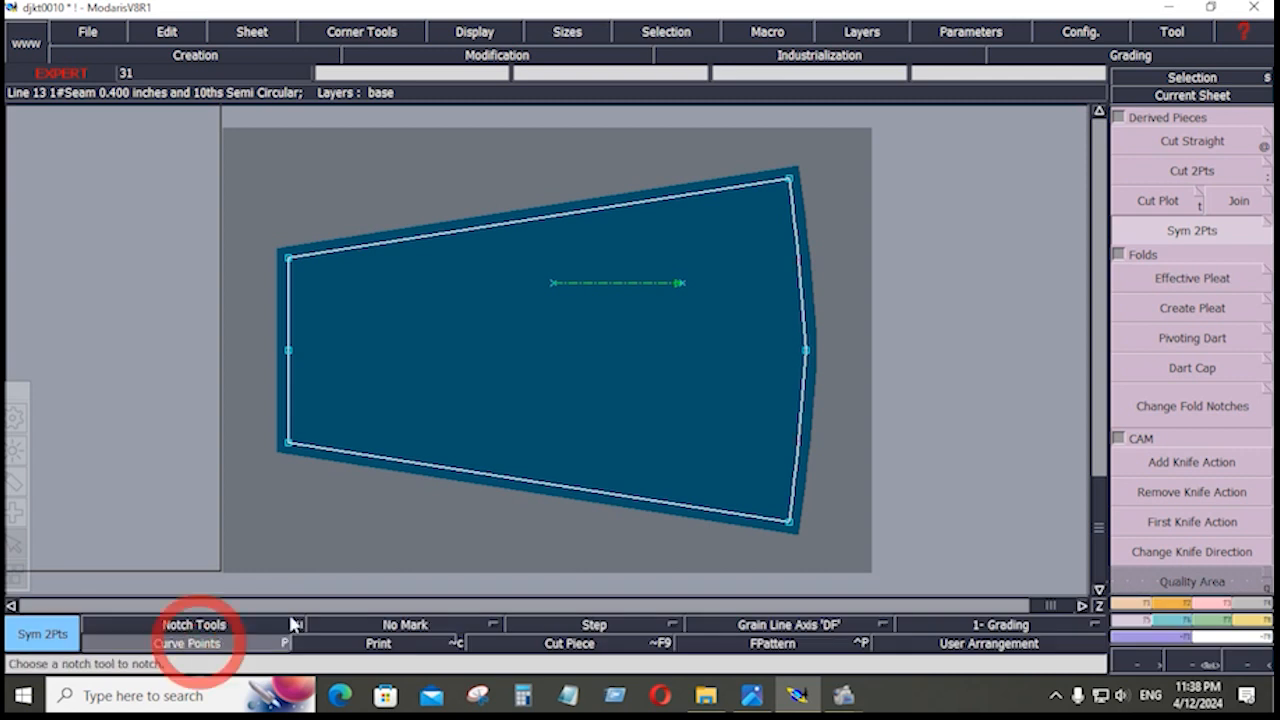
{"action": "left_click", "coordinate": [1207, 604]}
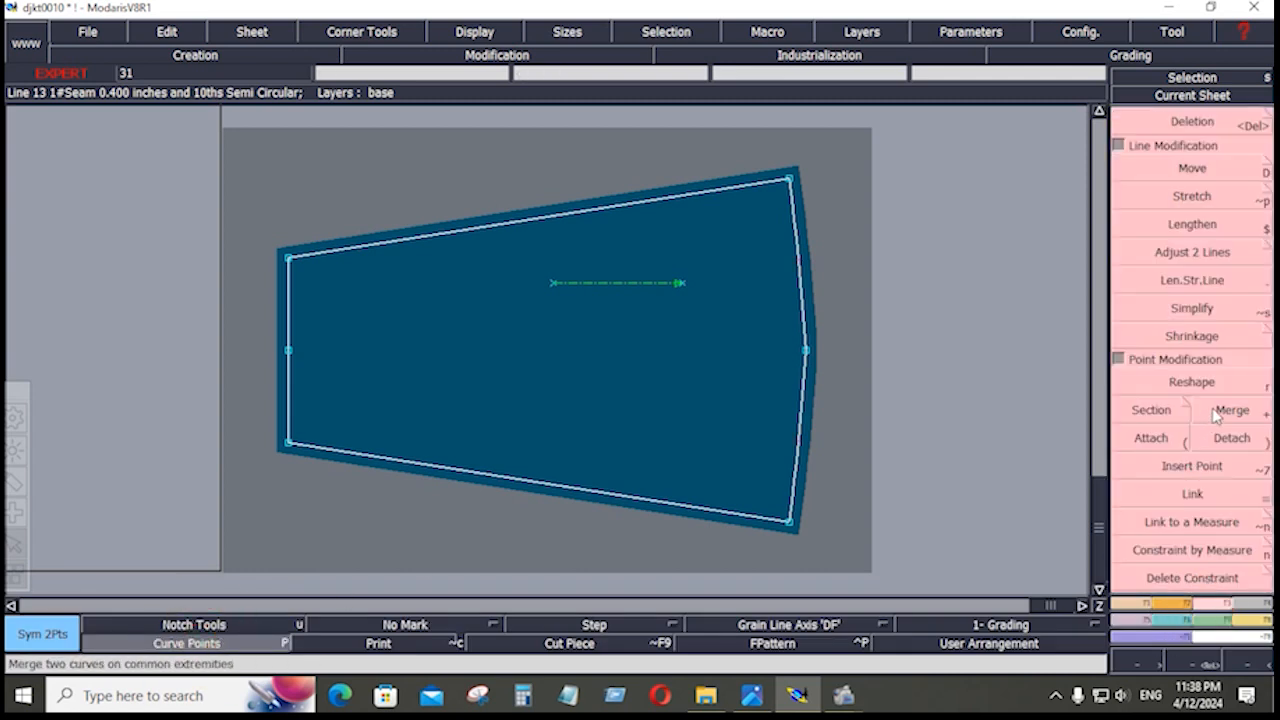
{"action": "left_click", "coordinate": [1192, 382]}
{"action": "left_click_drag", "start_coordinate": [771, 213], "coordinate": [800, 465]}
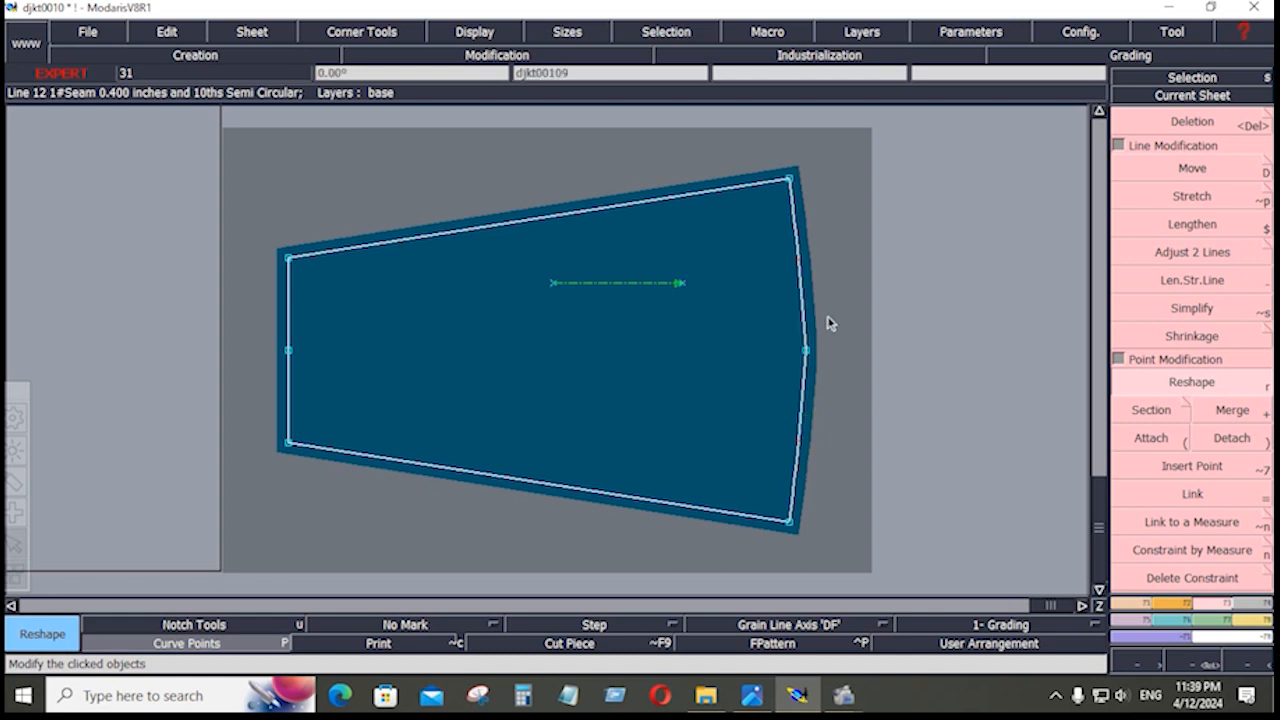
{"action": "key", "text": "shift+f"}
{"action": "key", "text": "shift+f"}
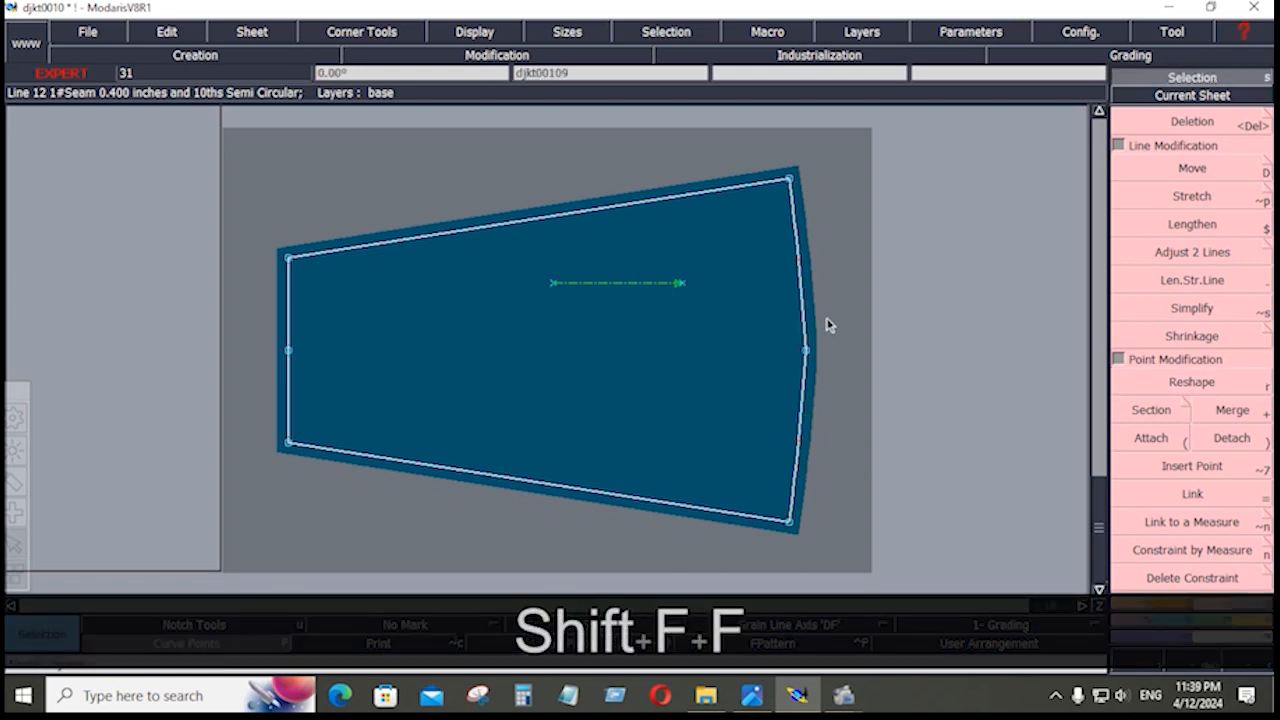
{"action": "left_click", "coordinate": [1208, 597]}
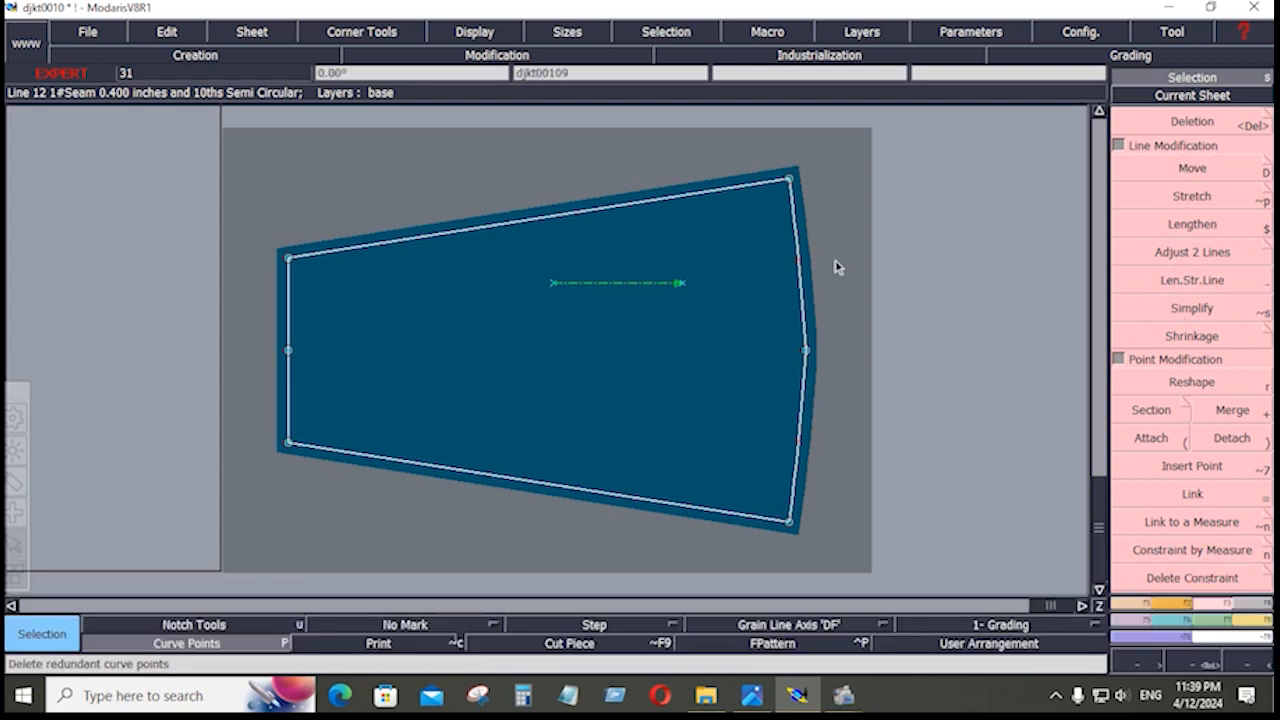
Step: Move the intermediate curve points of the mirrored panel's wide end by 0.125 inches in both X and Y
{"action": "mouse_move", "coordinate": [763, 206]}
{"action": "left_mouse_down"}
{"action": "mouse_move", "coordinate": [806, 390]}
{"action": "mouse_move", "coordinate": [806, 460]}
{"action": "left_mouse_up"}
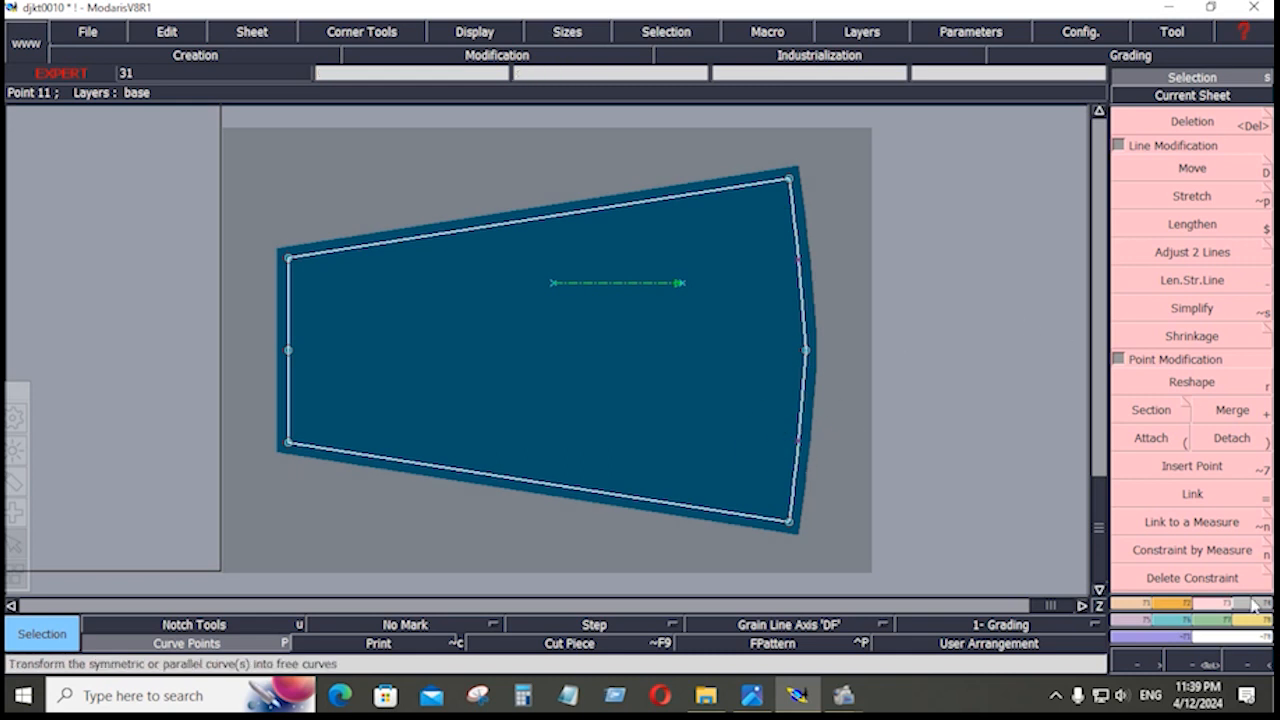
{"action": "left_click", "coordinate": [1196, 166]}
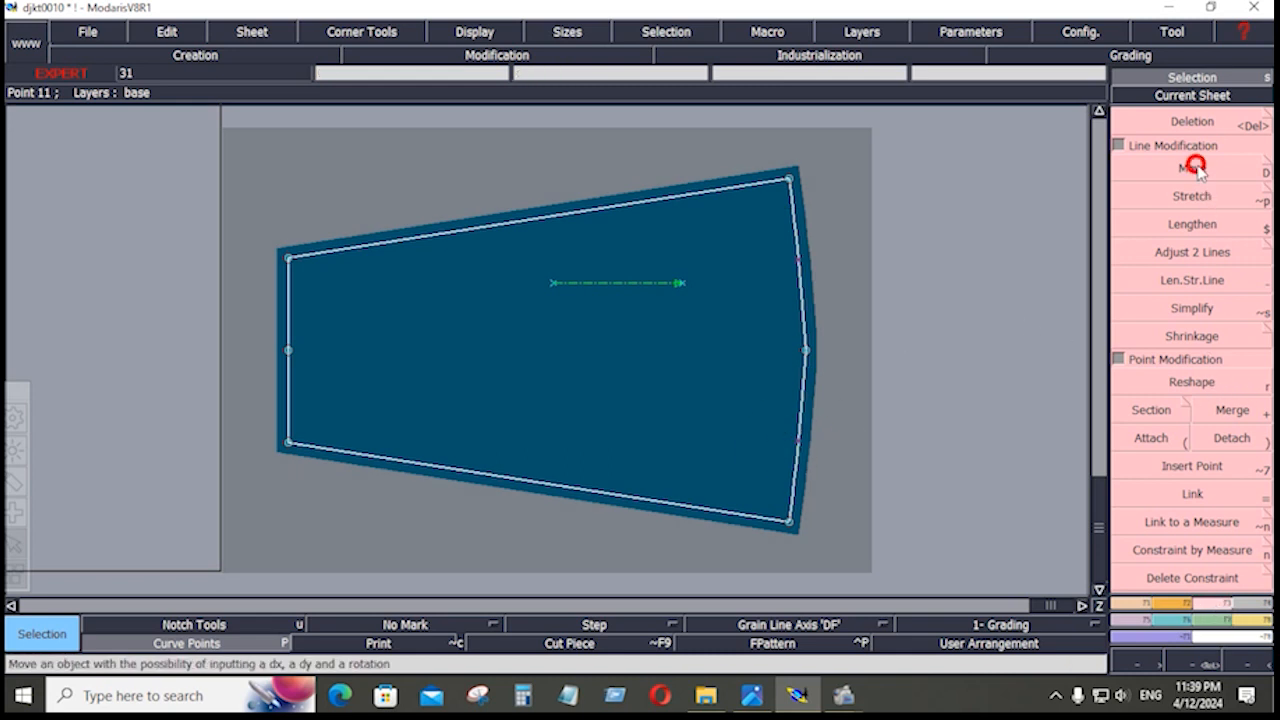
{"action": "left_click", "coordinate": [797, 265]}
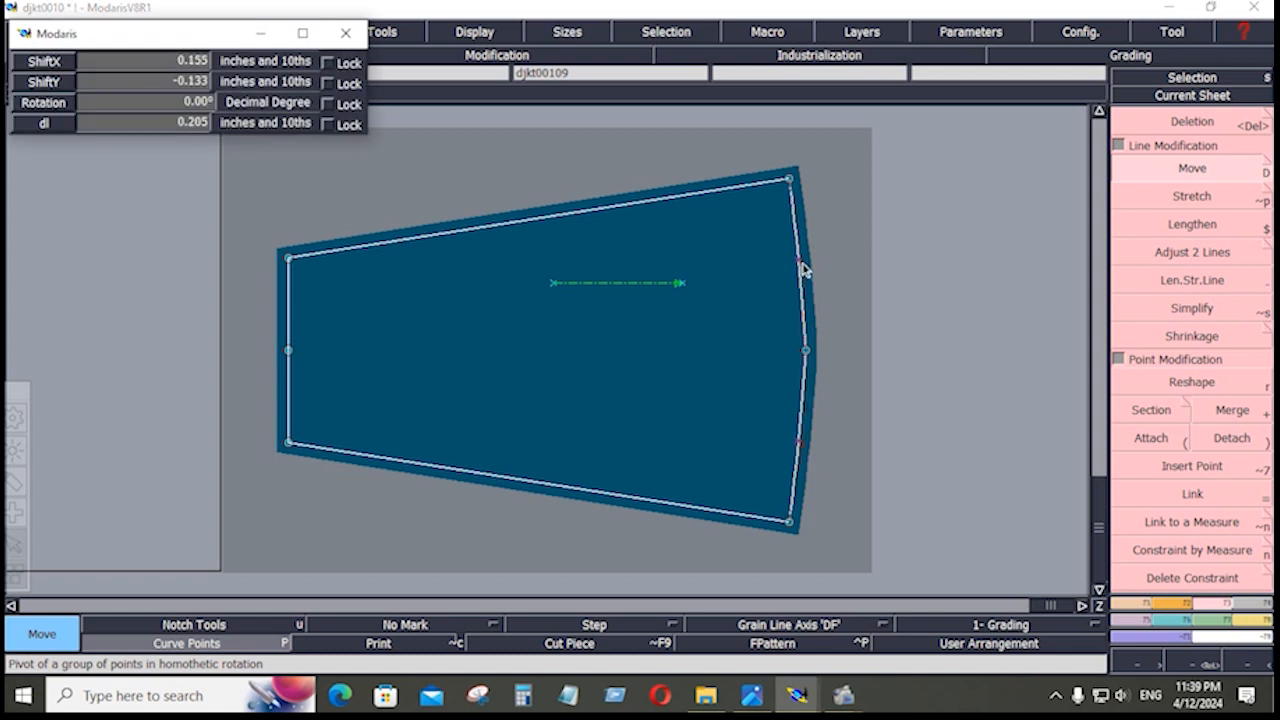
{"action": "key", "text": "Down"}
{"action": "type", "text": ".125"}
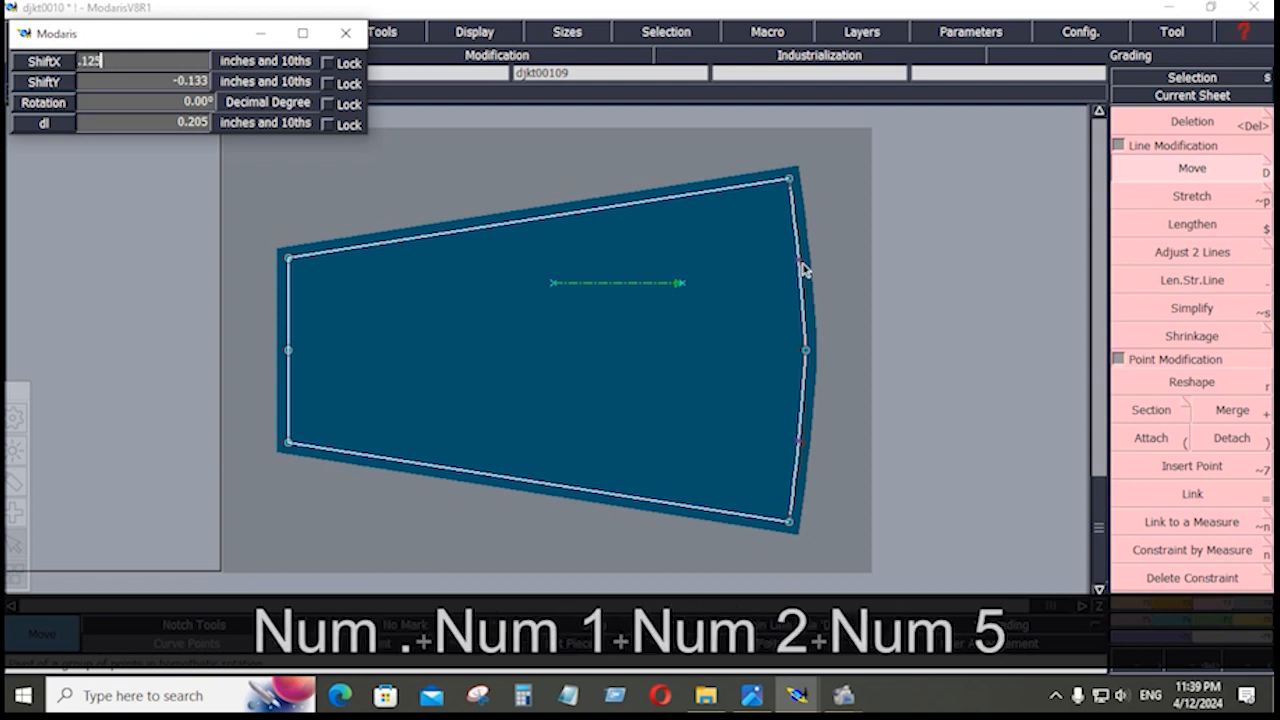
{"action": "key", "text": "Down"}
{"action": "type", "text": "."}
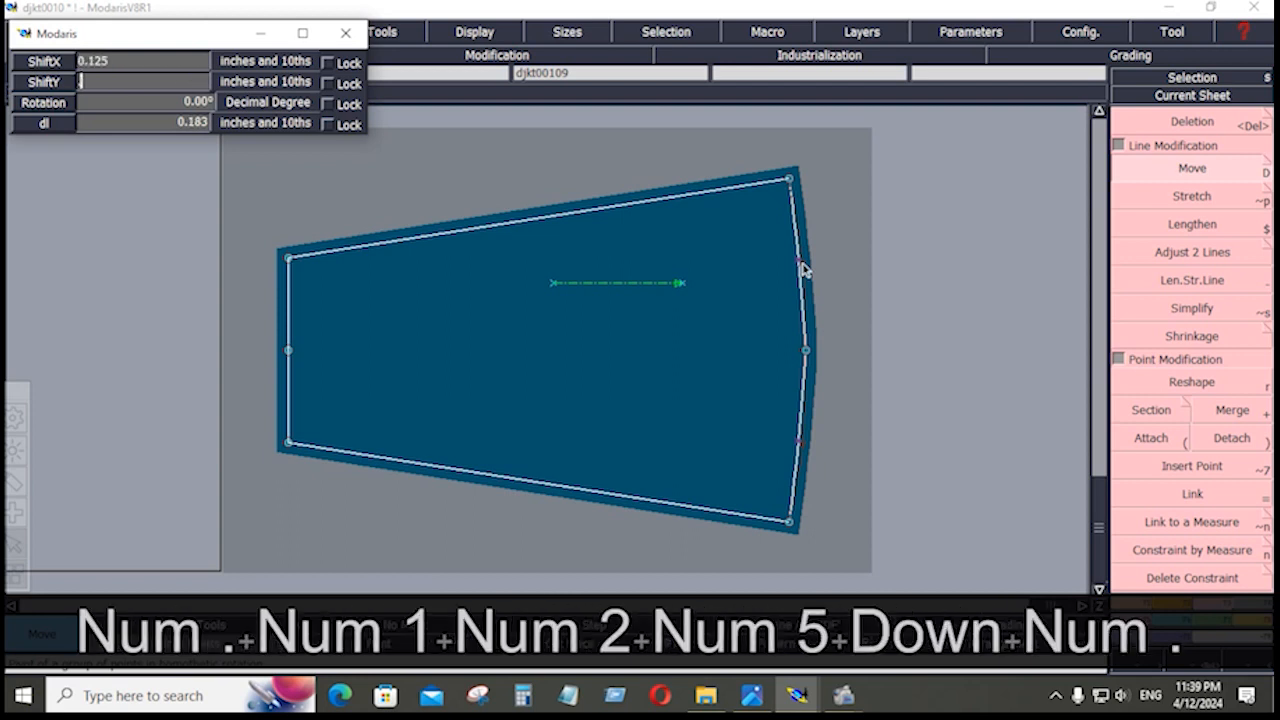
{"action": "type", "text": "125"}
{"action": "key", "text": "Down"}
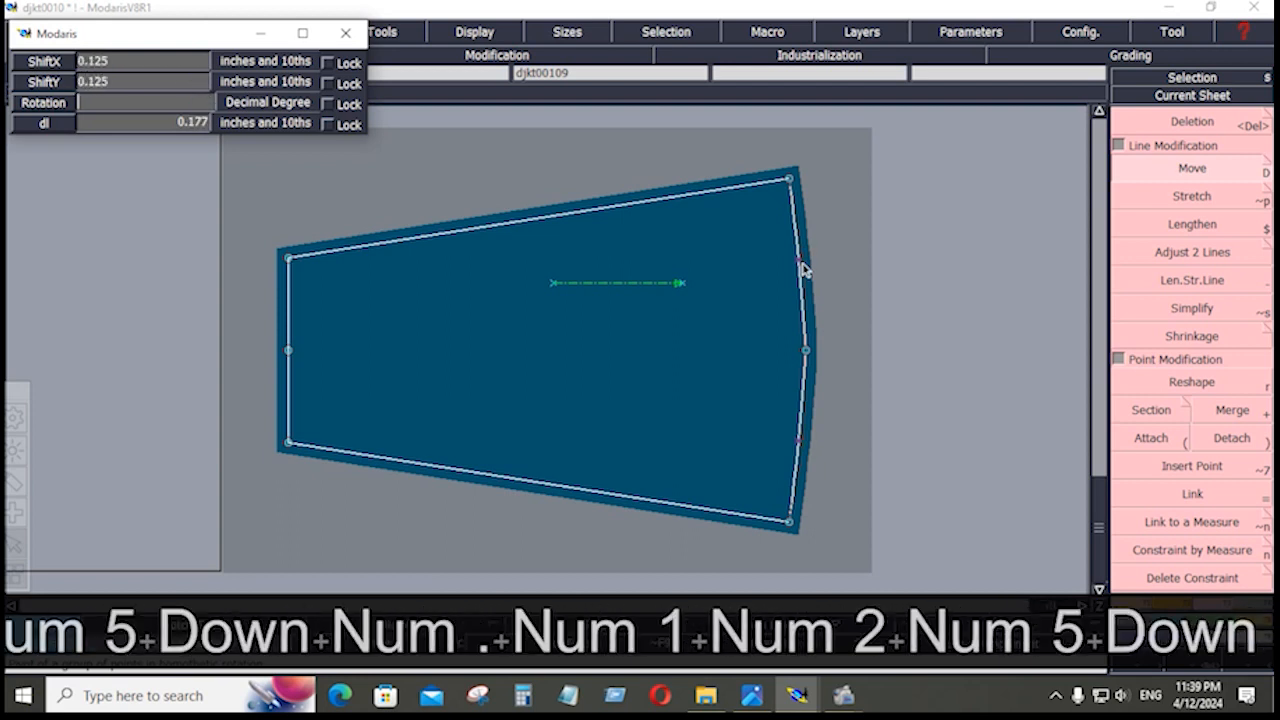
{"action": "left_click", "coordinate": [928, 323]}
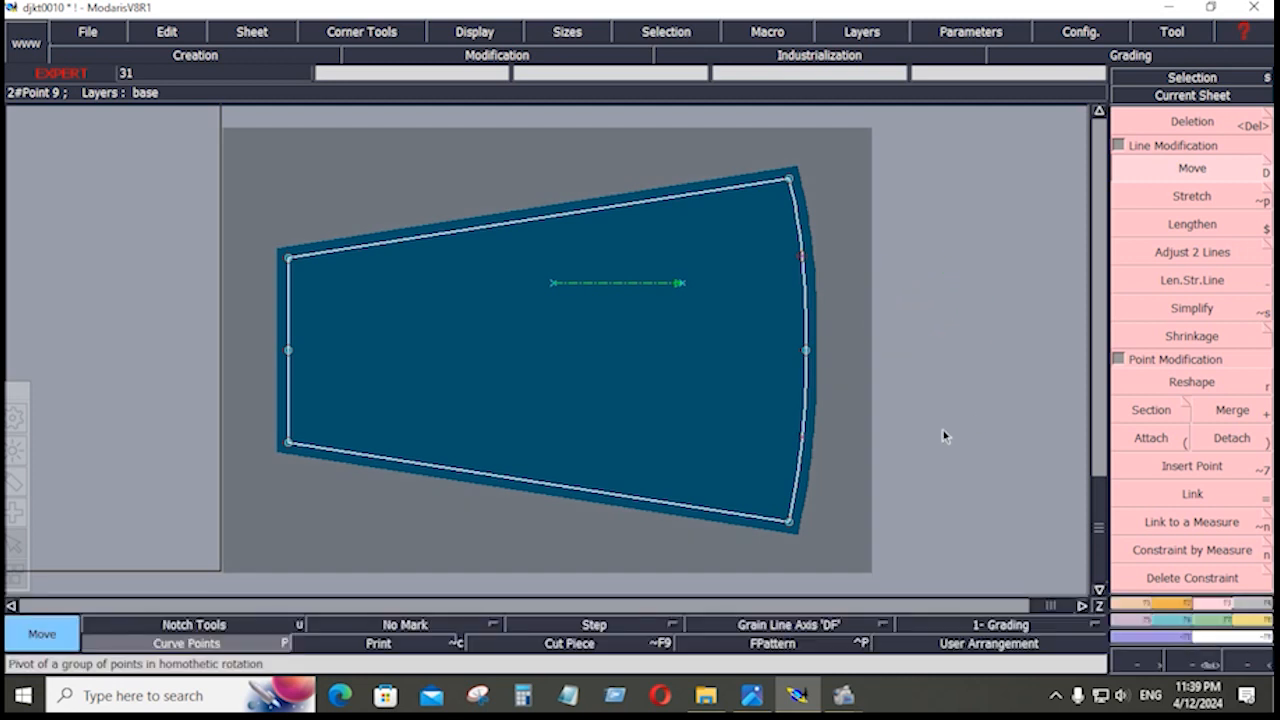
Step: Arrange all sheets automatically and delete the sheets of the unmirrored tapered panel and the short narrow strip
{"action": "left_click", "coordinate": [1160, 603]}
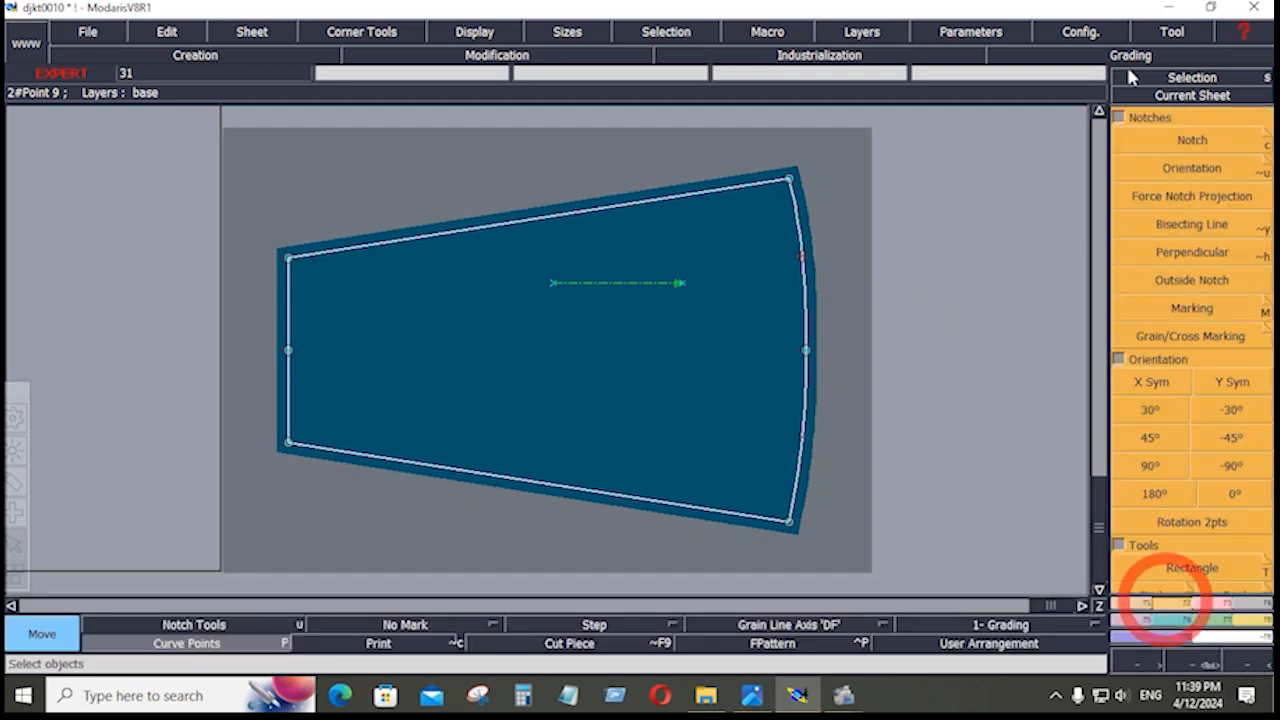
{"action": "key", "text": "j"}
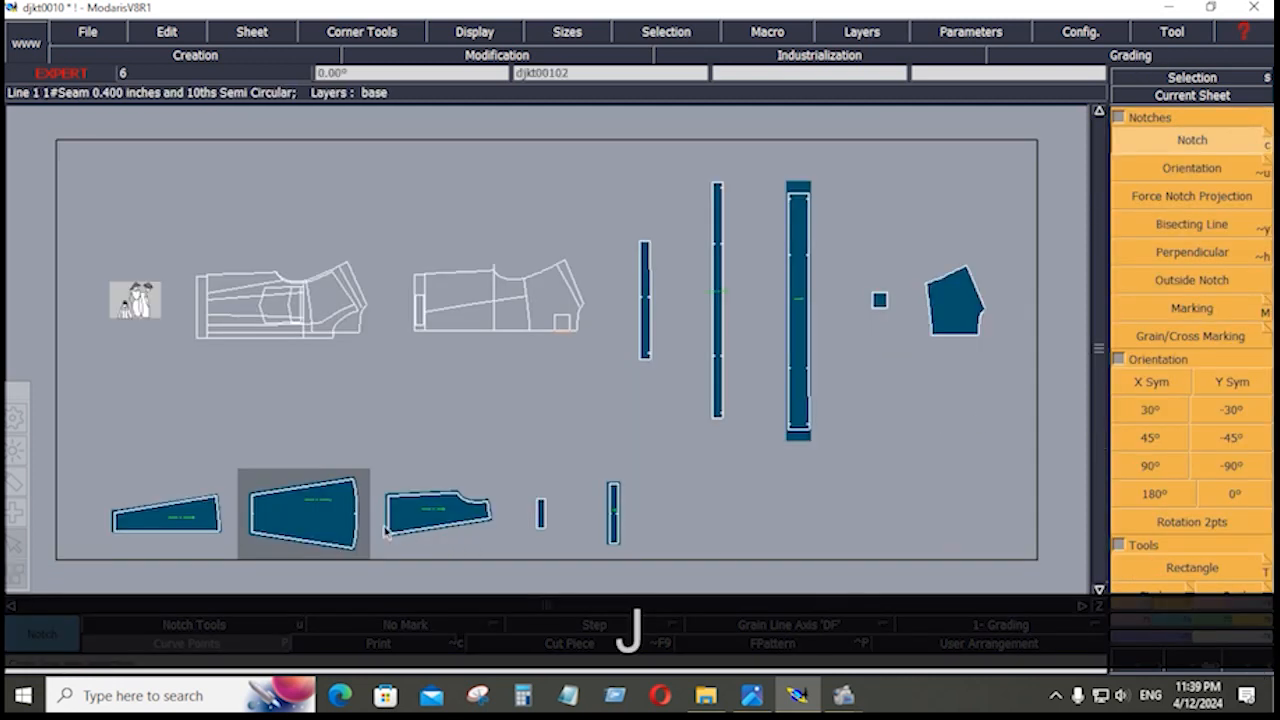
{"action": "left_click", "coordinate": [194, 520]}
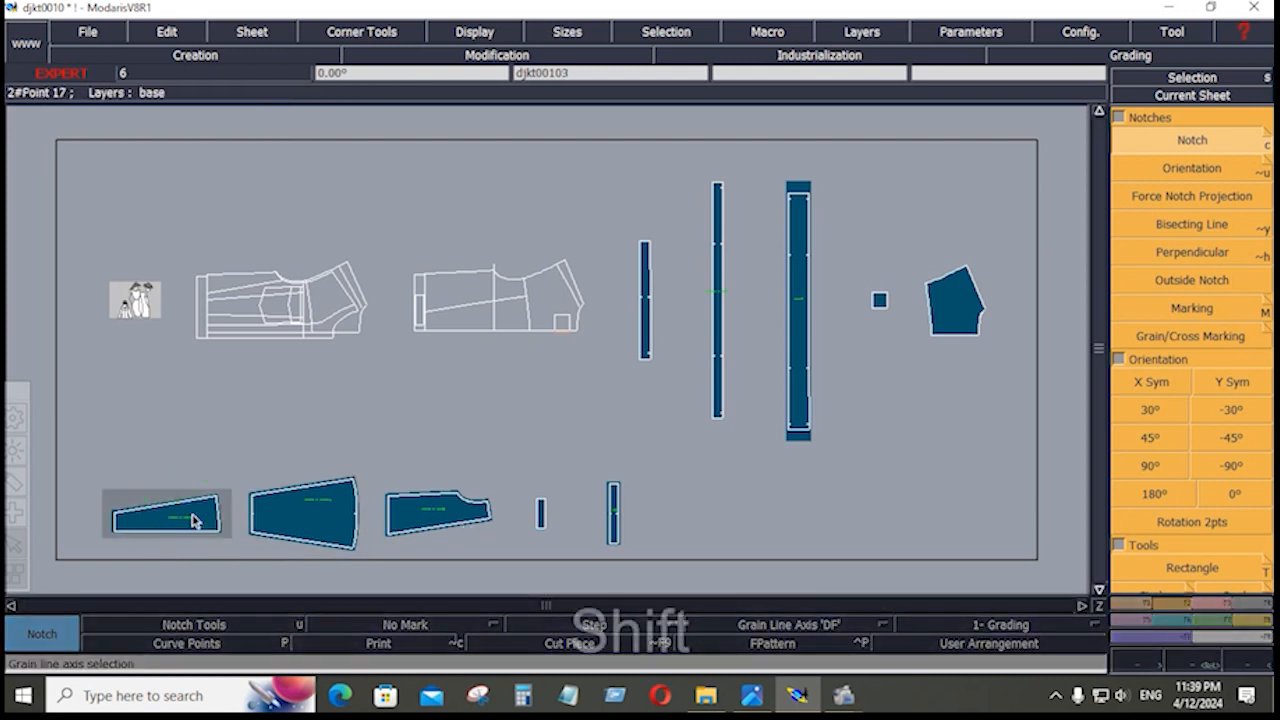
{"action": "key", "text": "shift+z"}
{"action": "key", "text": "shift+z"}
{"action": "left_click", "coordinate": [193, 518]}
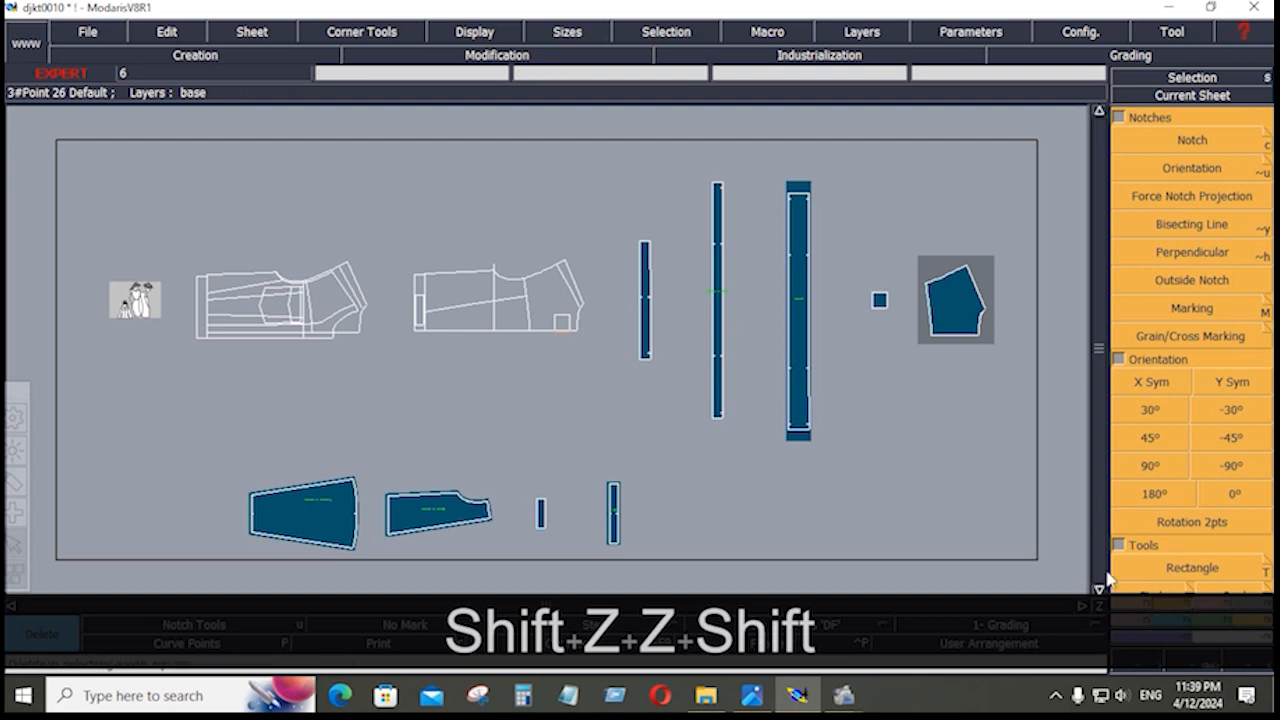
{"action": "left_click", "coordinate": [645, 316], "text": "shift"}
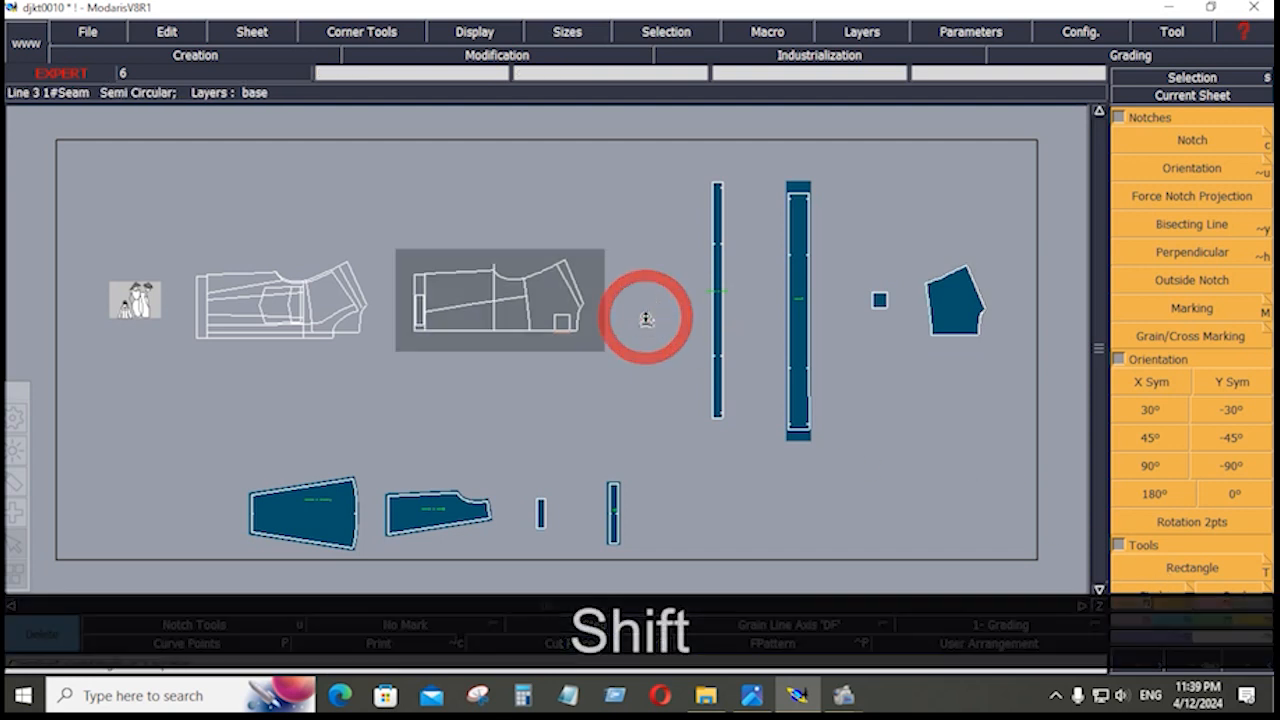
Step: Apply a 0.4 inch line seam to all edges of the half yoke piece
{"action": "left_click", "coordinate": [1253, 601]}
{"action": "left_click", "coordinate": [1195, 142]}
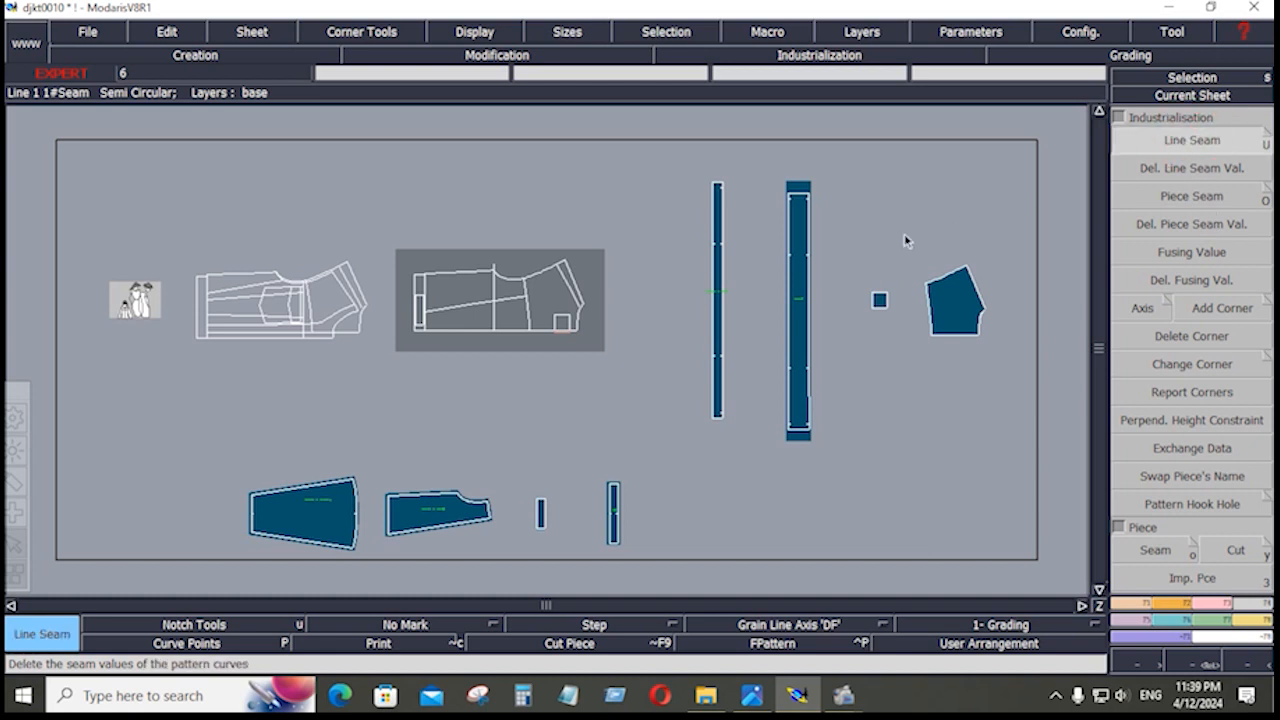
{"action": "left_click_drag", "start_coordinate": [905, 236], "coordinate": [980, 357]}
{"action": "left_click", "coordinate": [984, 292]}
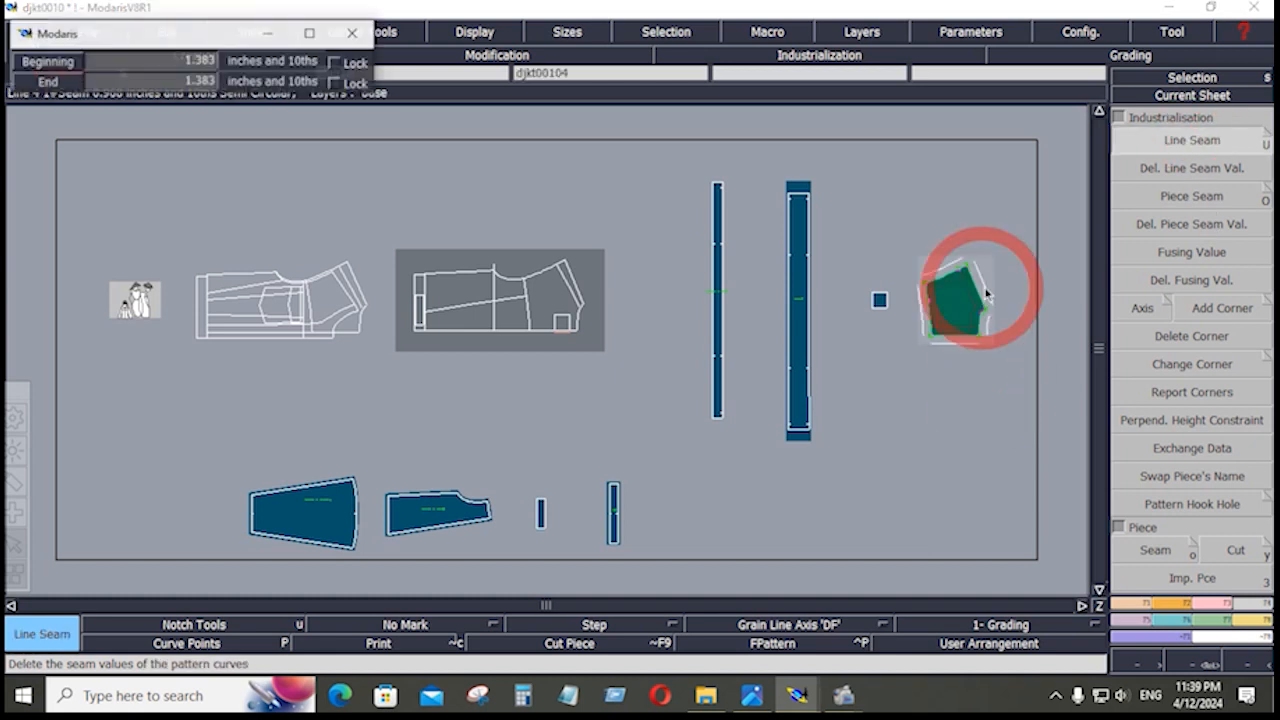
{"action": "key", "text": "Down"}
{"action": "key", "text": "Down"}
{"action": "key", "text": "Down"}
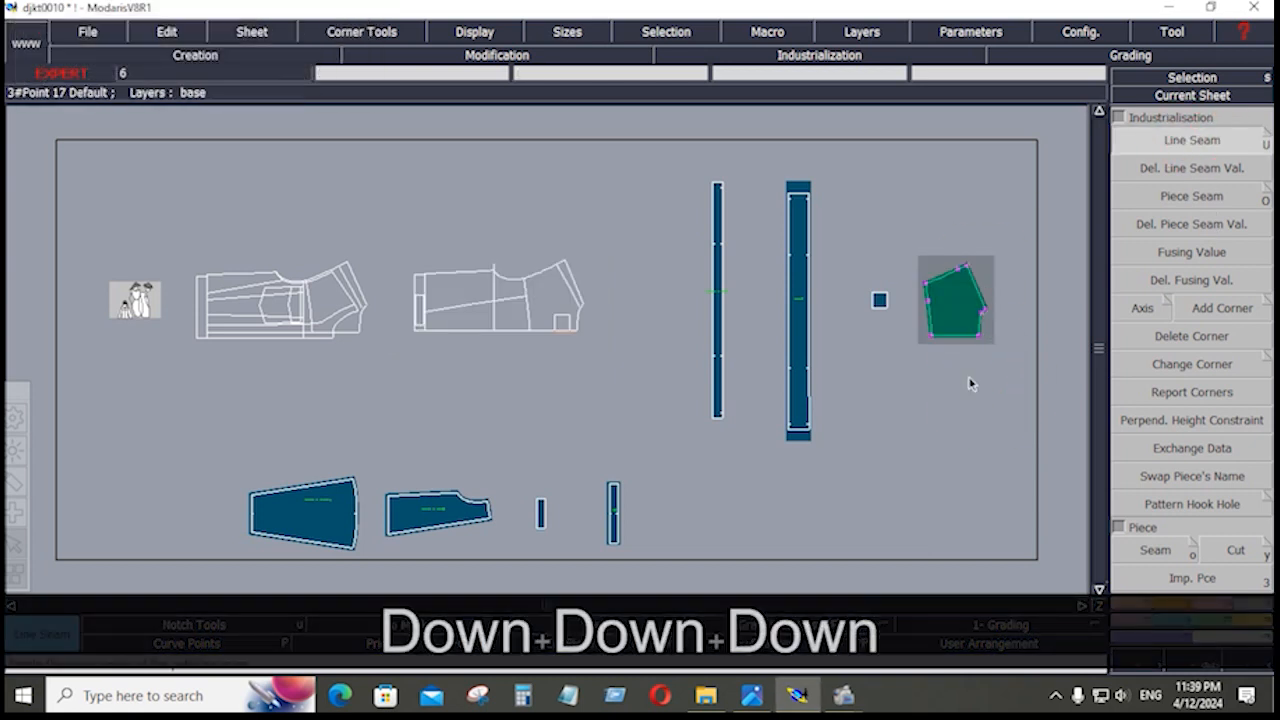
{"action": "key", "text": "Home"}
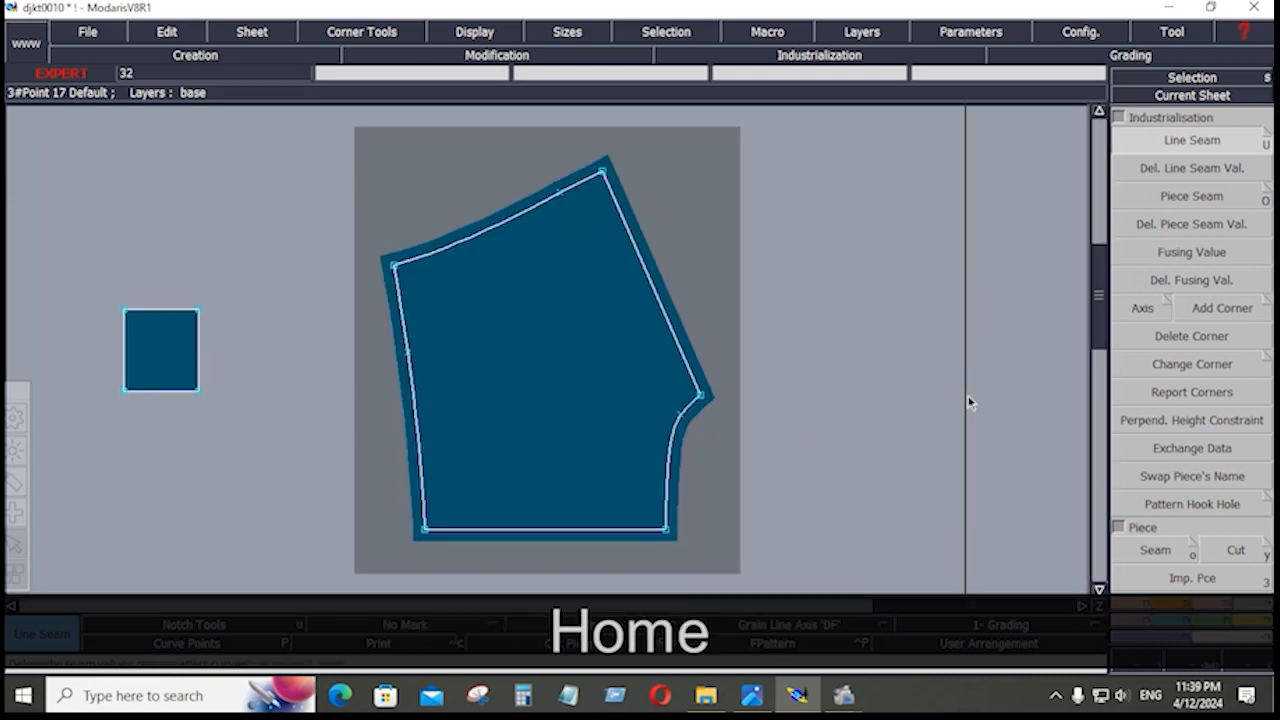
Step: Mirror the half yoke across its straight centre edge with Sym 2Pts to create the full yoke
{"action": "left_click", "coordinate": [1128, 632]}
{"action": "left_click", "coordinate": [1190, 228]}
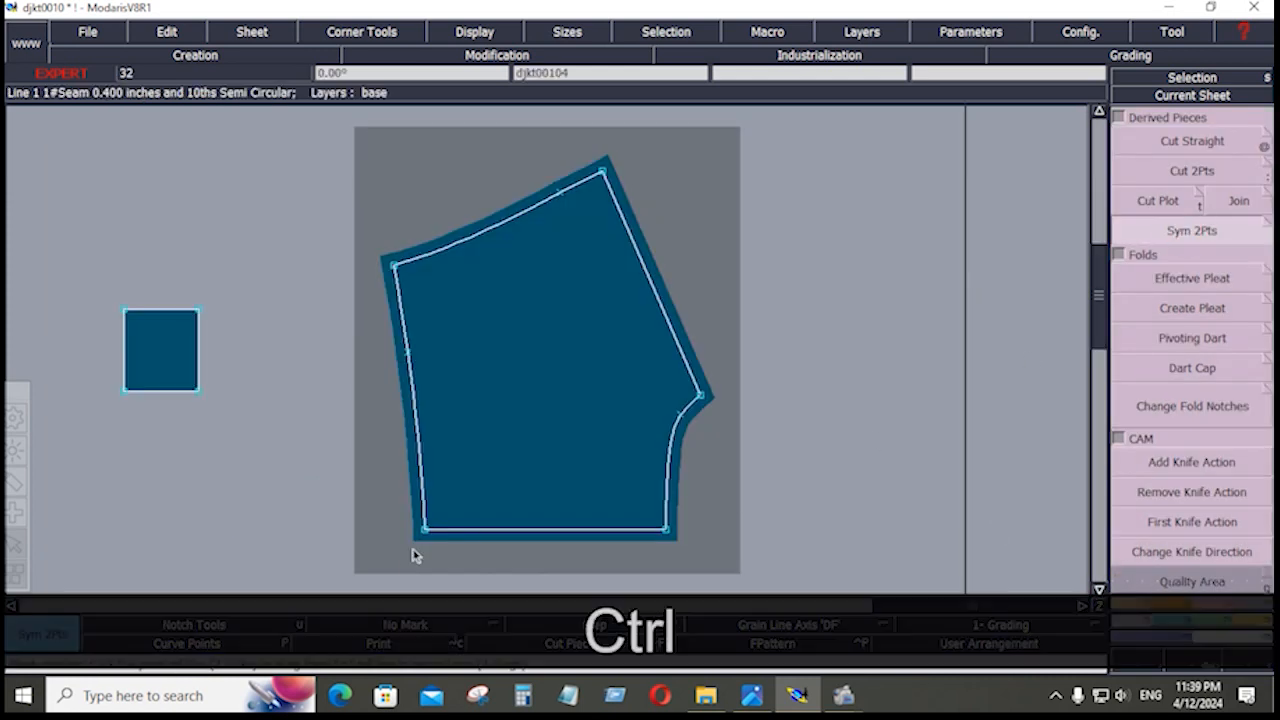
{"action": "left_click", "coordinate": [424, 529]}
{"action": "left_click", "coordinate": [667, 529]}
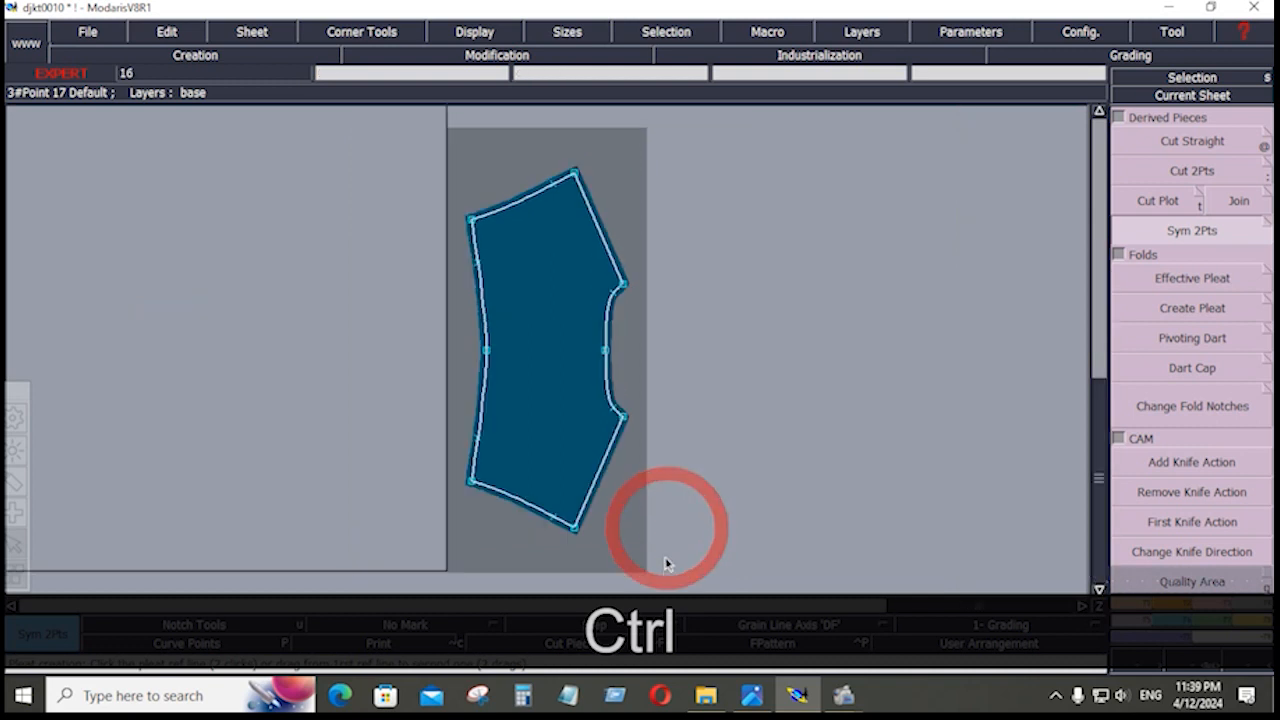
Step: Add notches at the two intermediate points on the full yoke's long curved edge opposite the neckline
{"action": "left_click", "coordinate": [1173, 603]}
{"action": "left_click", "coordinate": [1198, 139]}
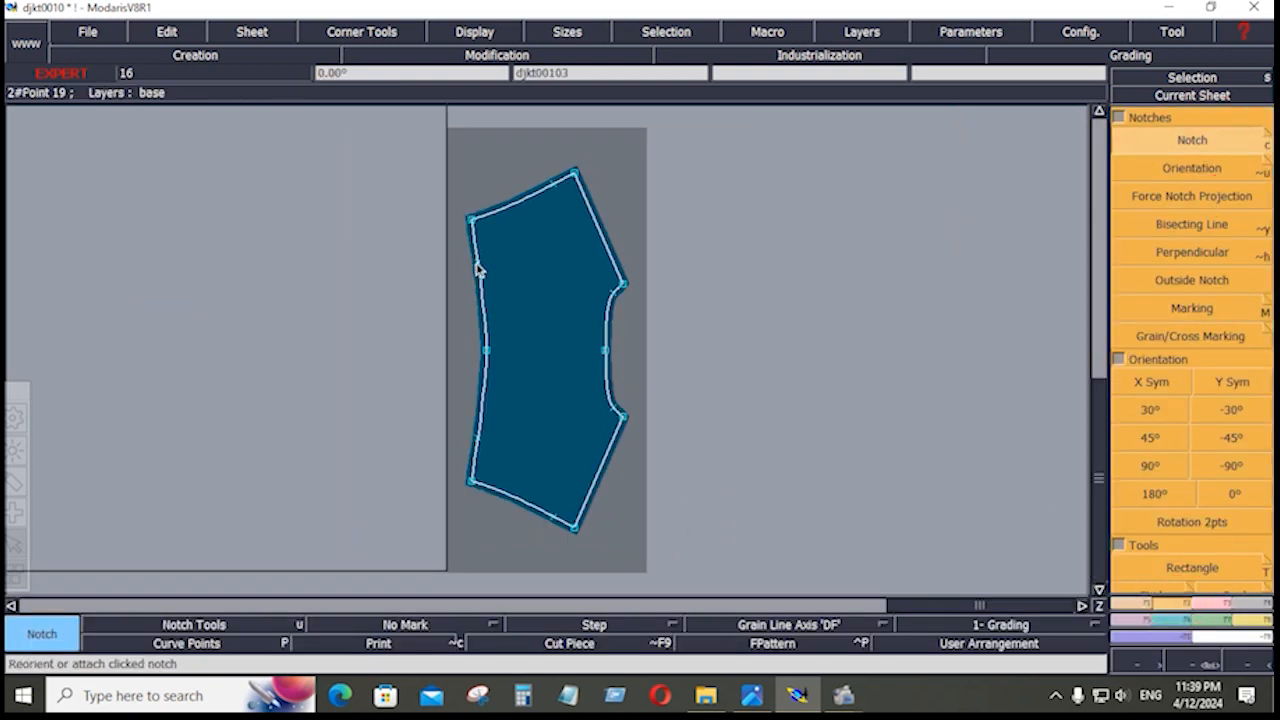
{"action": "left_click", "coordinate": [475, 440]}
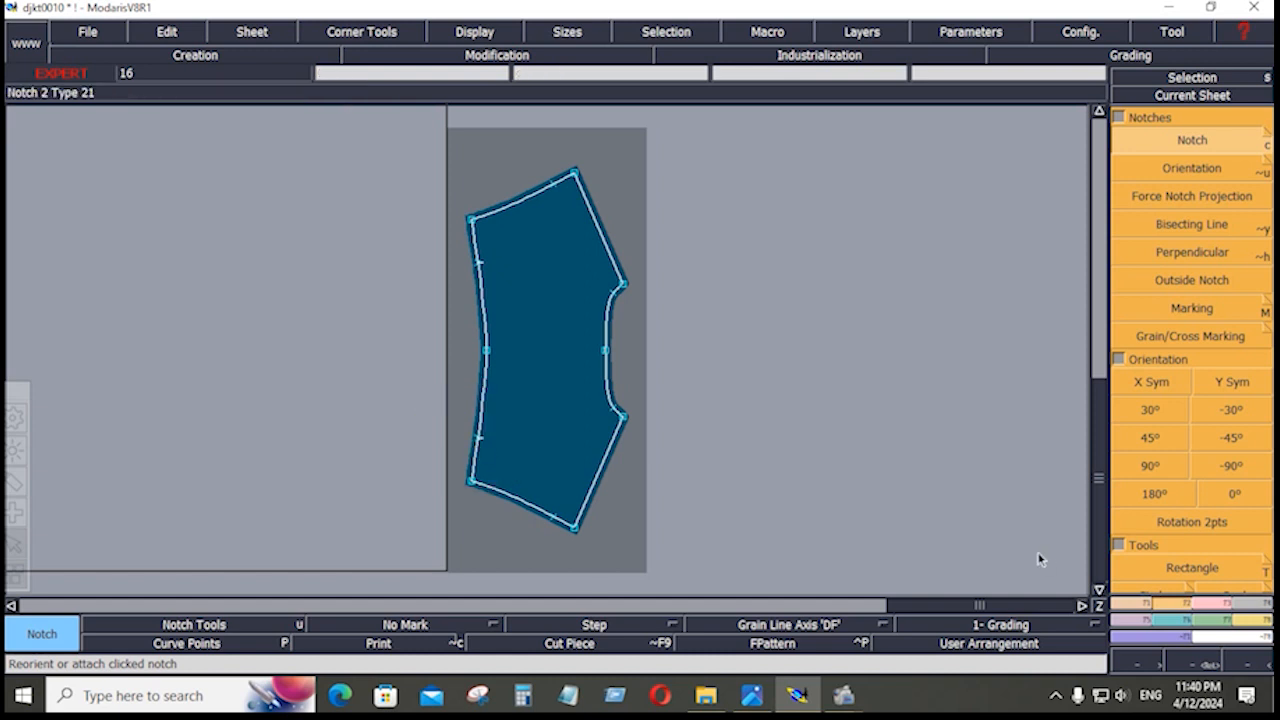
Step: Select the two notched points on the yoke's long curved edge and shift them slightly with the Move tool
{"action": "left_click", "coordinate": [1178, 604]}
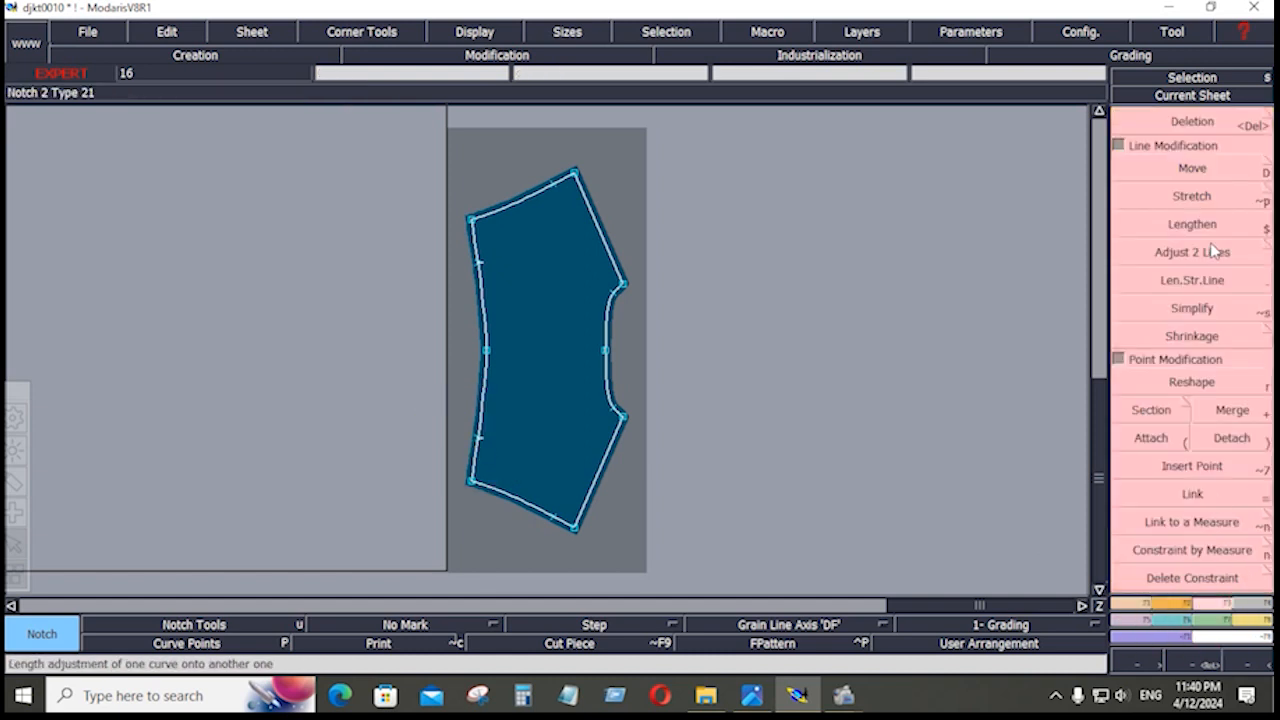
{"action": "left_click", "coordinate": [1195, 172]}
{"action": "left_click_drag", "start_coordinate": [455, 240], "coordinate": [486, 457]}
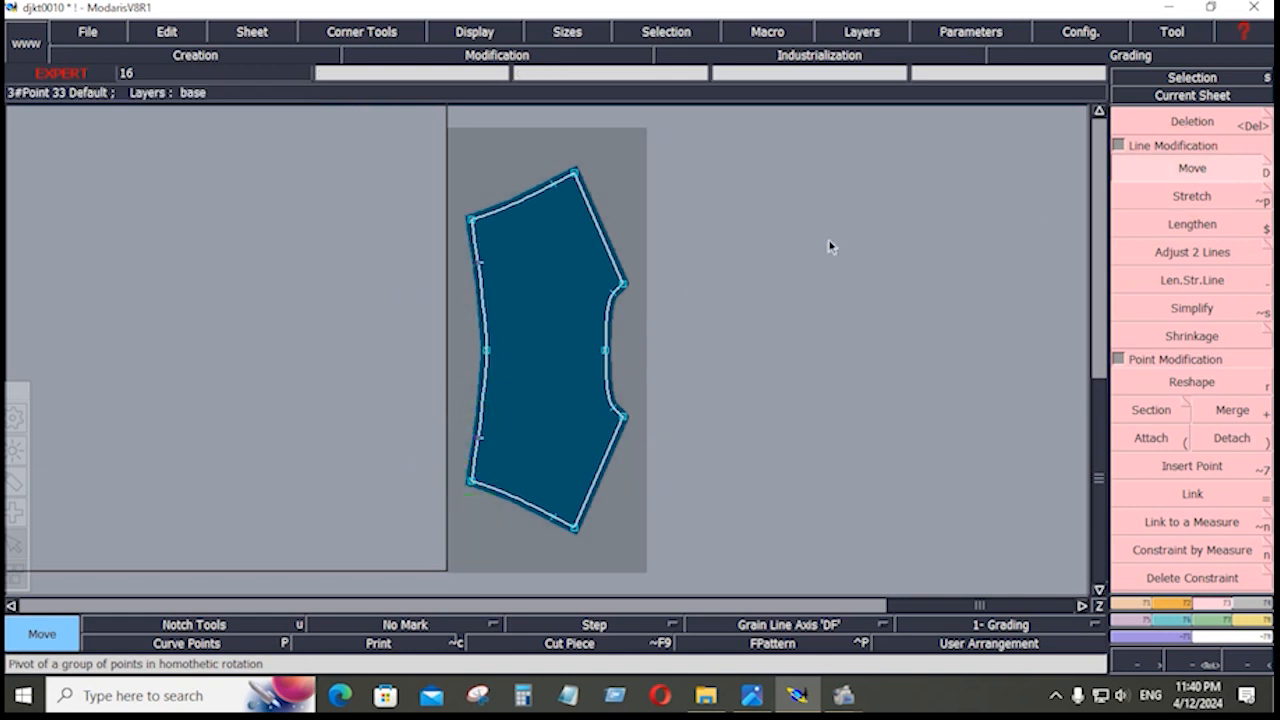
{"action": "left_click", "coordinate": [1192, 169]}
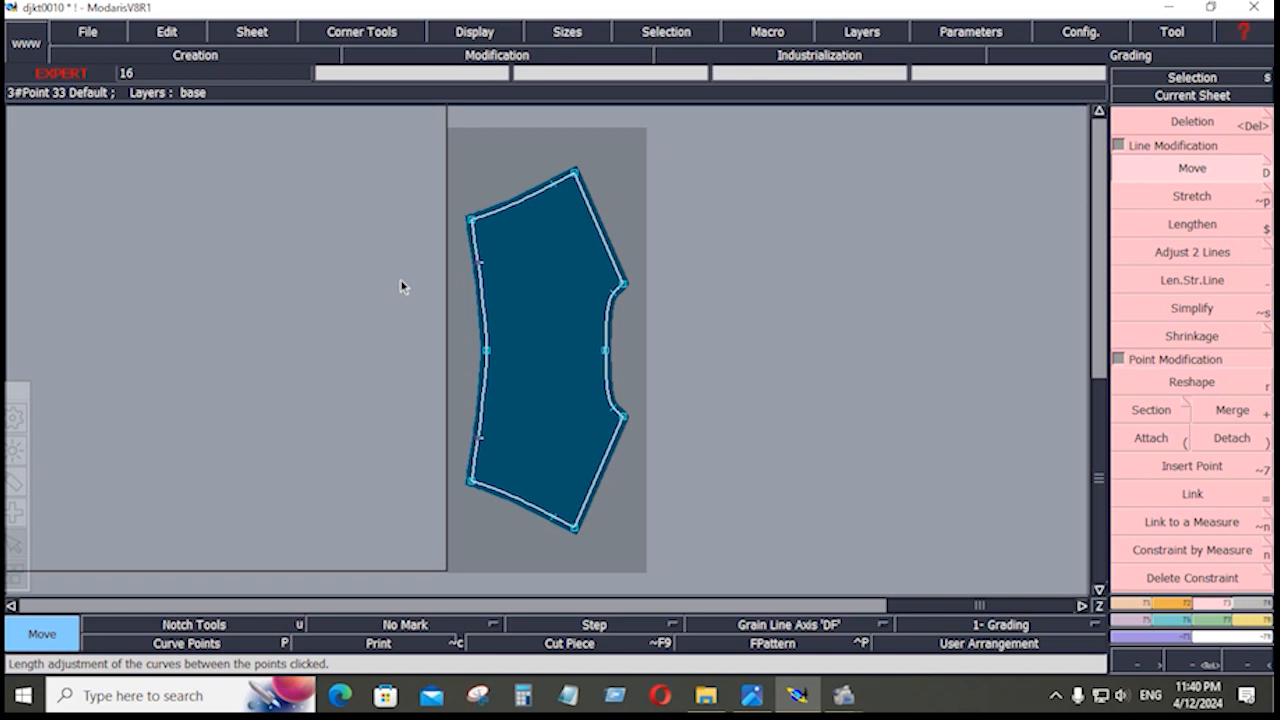
{"action": "left_click", "coordinate": [481, 268]}
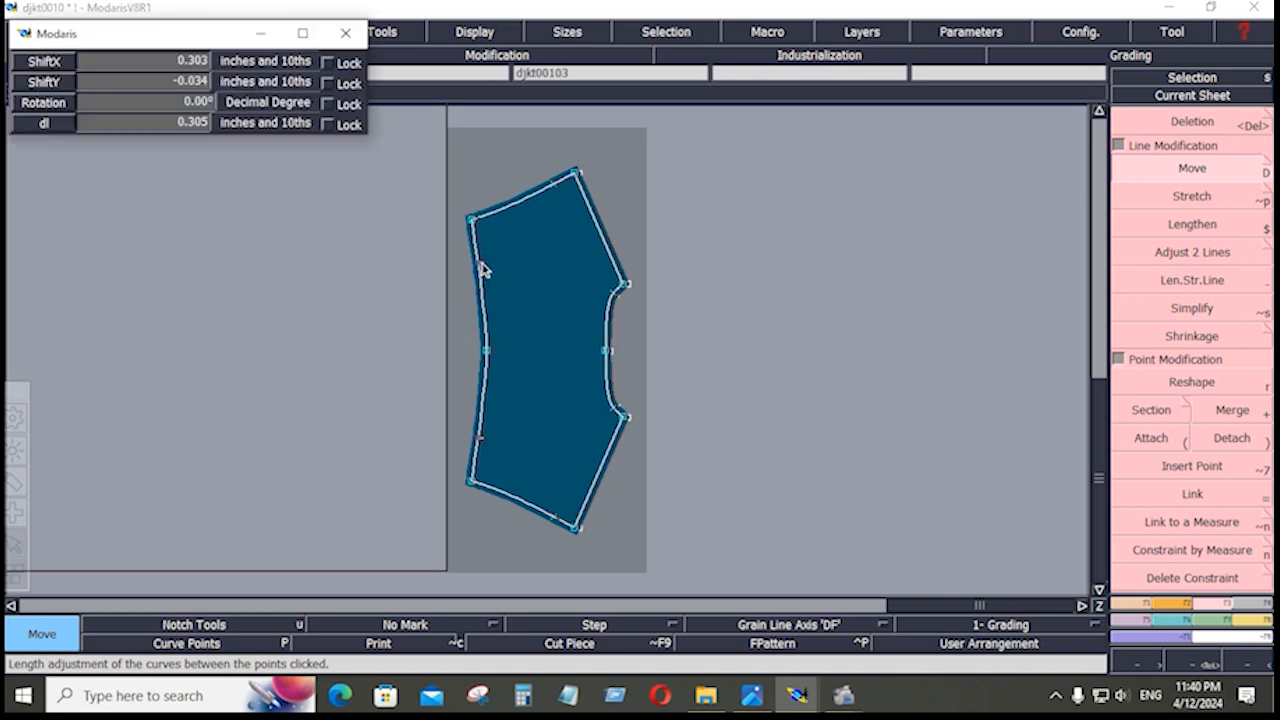
{"action": "key", "text": "Down"}
{"action": "key", "text": "Down"}
{"action": "key", "text": "Down"}
{"action": "left_click", "coordinate": [508, 344]}
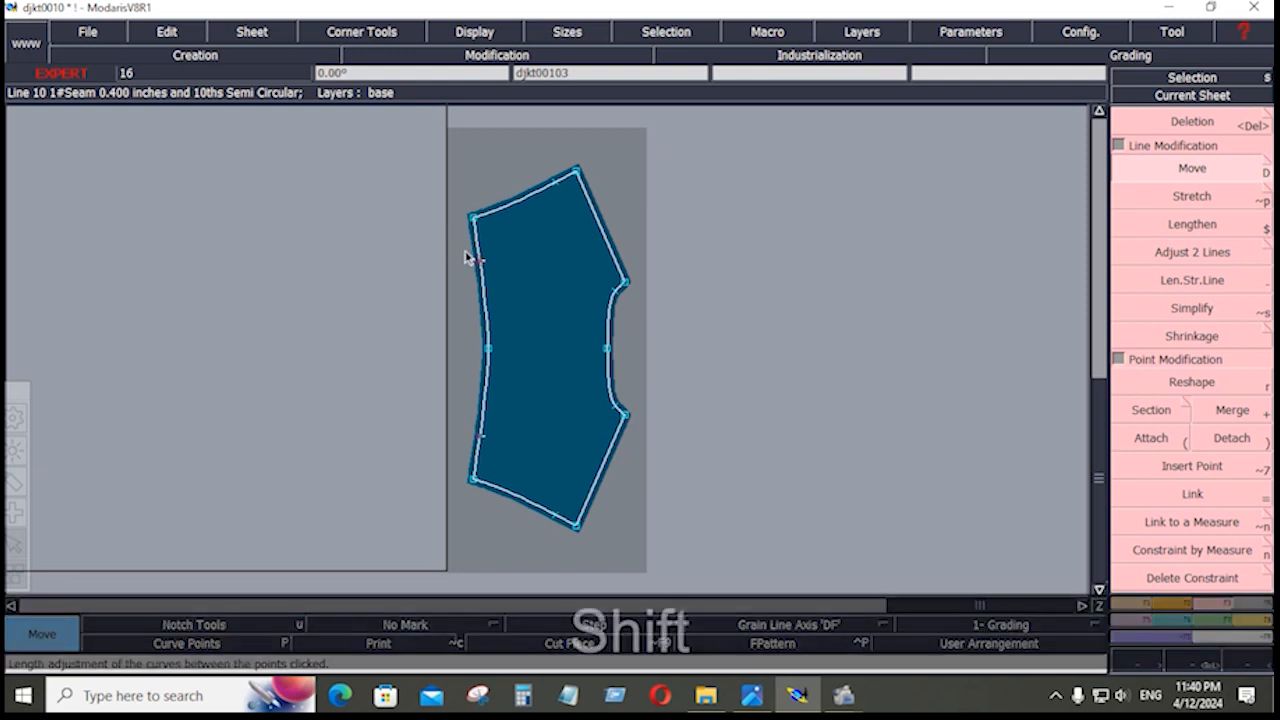
Step: Move the notched points slightly further toward the neckline to smooth the yoke's long curved edge
{"action": "key", "text": "shift+f"}
{"action": "key", "text": "shift+f"}
{"action": "left_click", "coordinate": [1197, 168]}
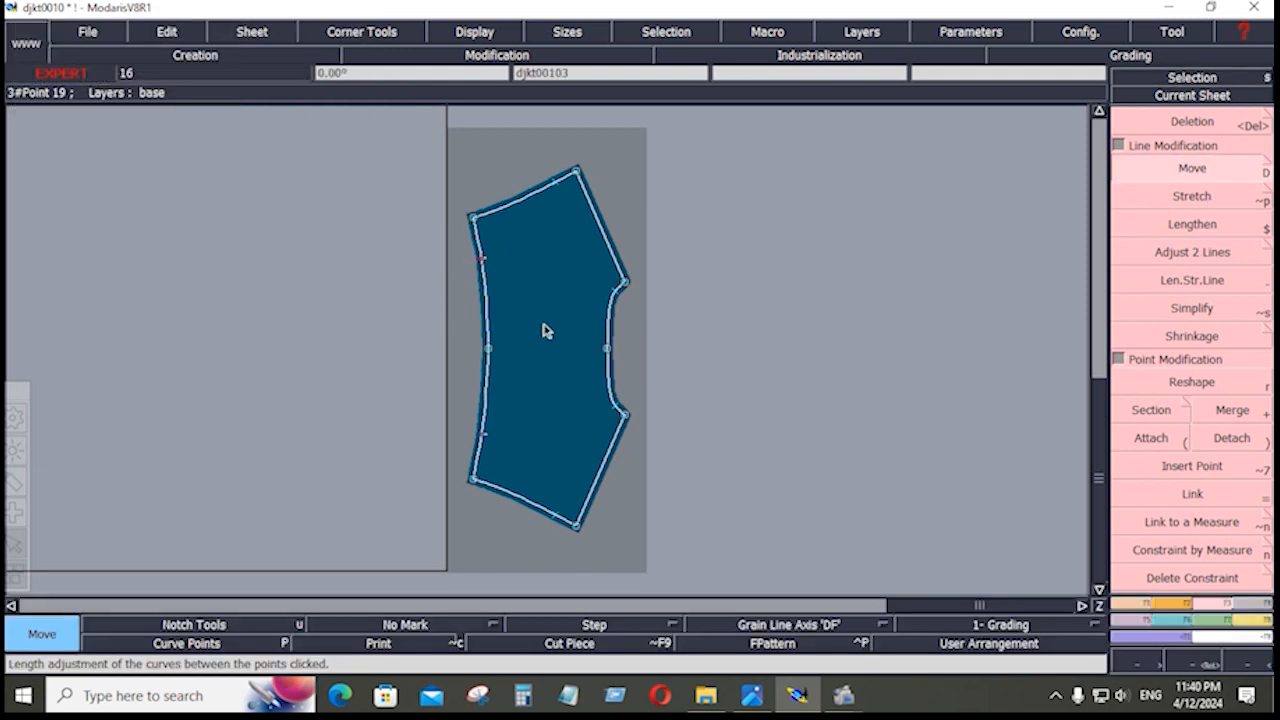
{"action": "key", "text": "F2"}
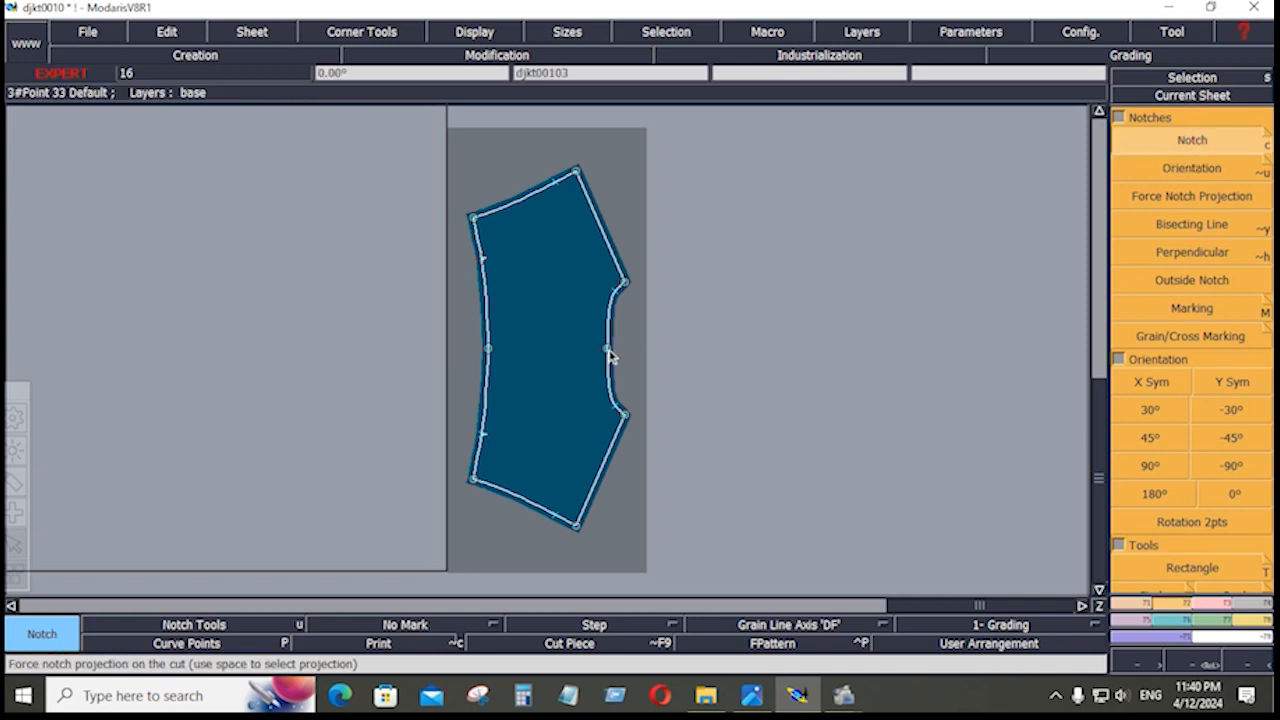
Step: Add notches at the two centre points of the full yoke and give it a 'DF' grain line axis
{"action": "left_click", "coordinate": [609, 352]}
{"action": "left_click", "coordinate": [491, 353]}
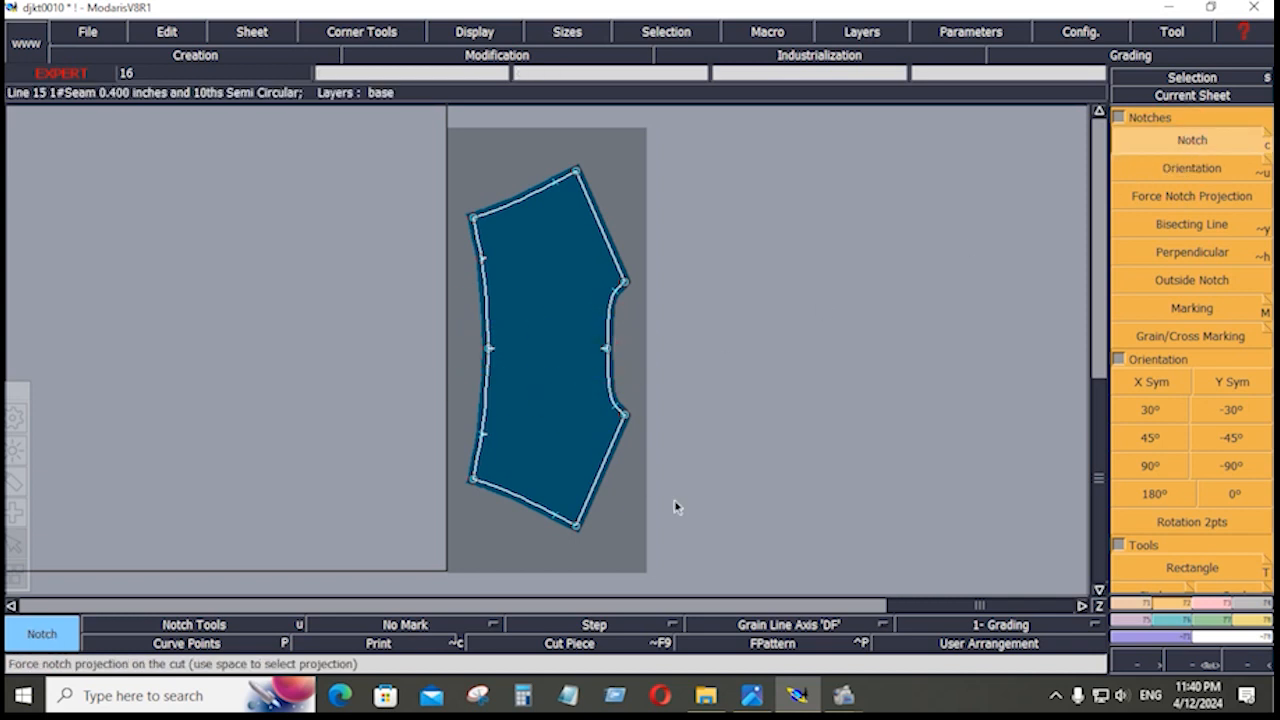
{"action": "left_click", "coordinate": [781, 622]}
{"action": "left_click", "coordinate": [766, 551]}
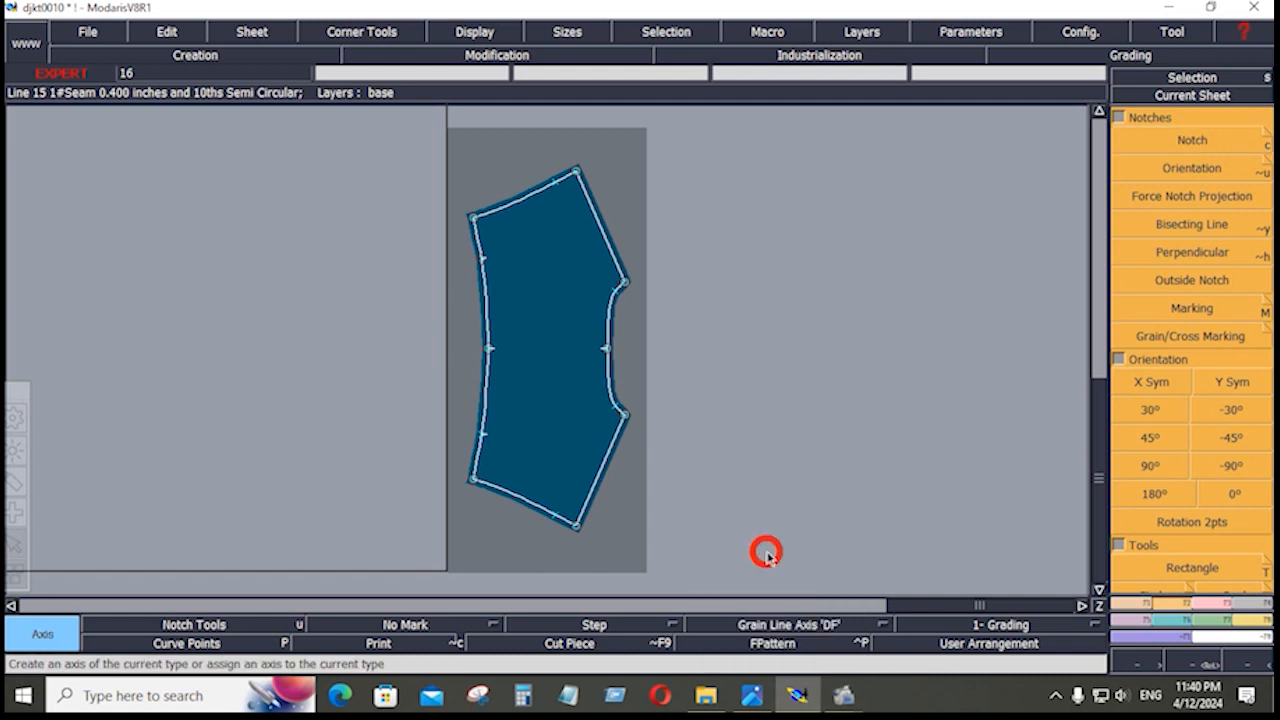
Step: Rearrange all sheets on the desk and delete the half yoke sheet
{"action": "key", "text": "ctrl+j"}
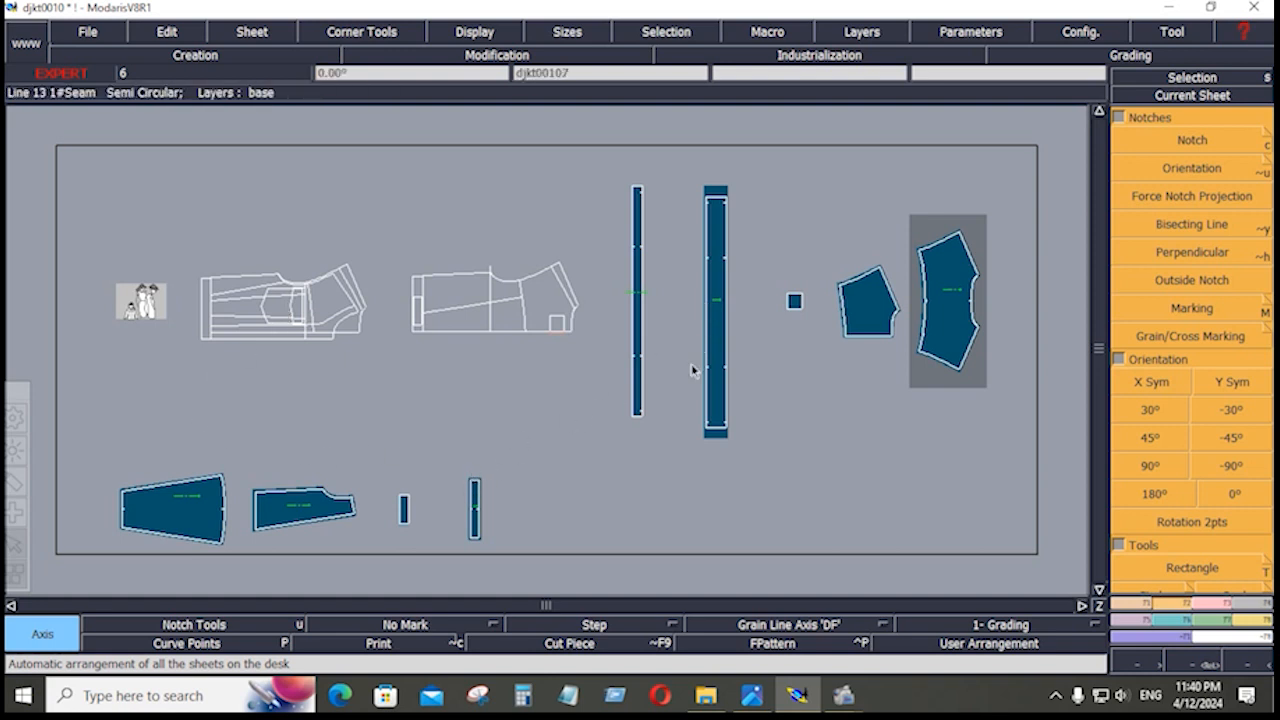
{"action": "left_click", "coordinate": [870, 323]}
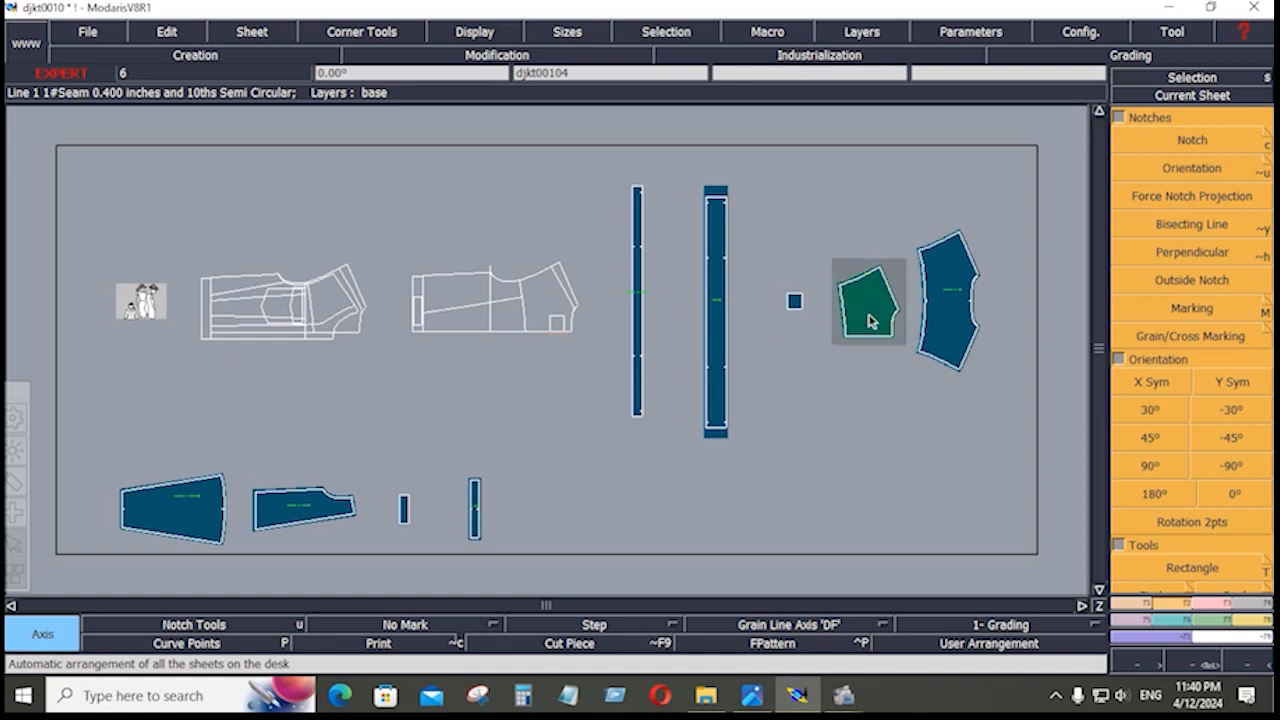
{"action": "key", "text": "shift+z"}
{"action": "key", "text": "z"}
{"action": "key", "text": "shift"}
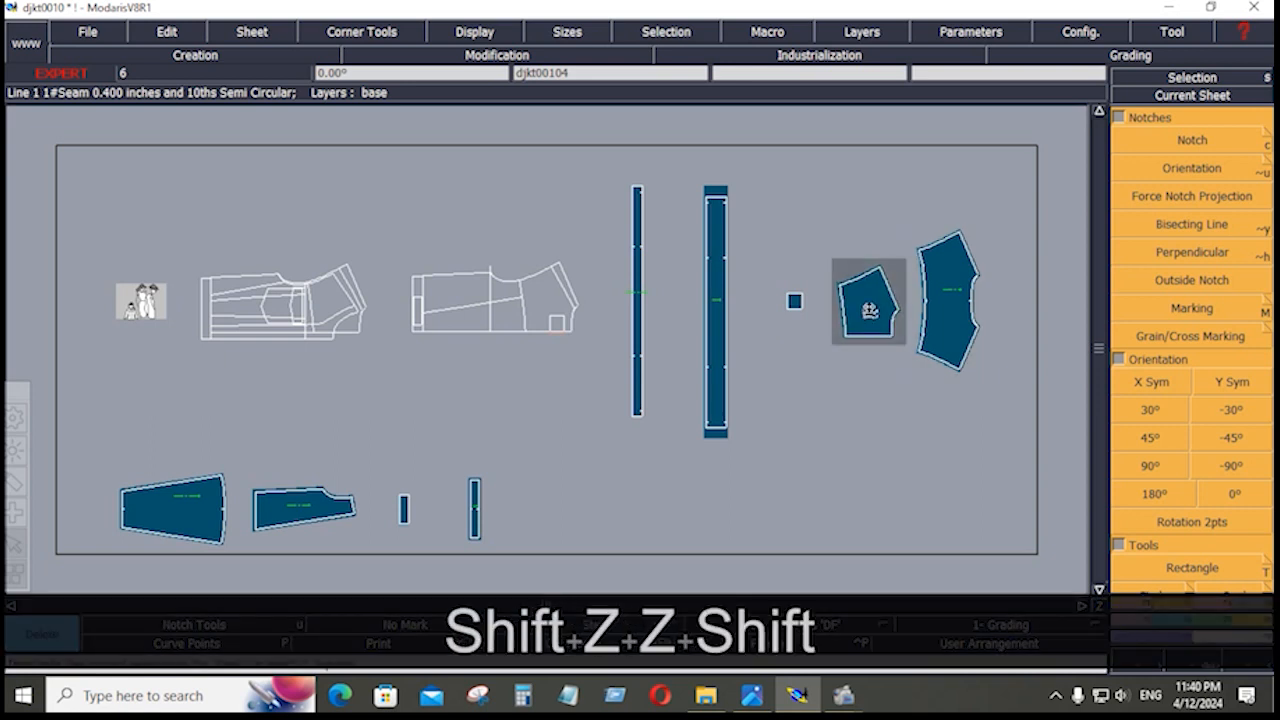
{"action": "left_click", "coordinate": [869, 311]}
Step: Mirror the small square piece across its lower edge with Sym 2Pts to create a double-height rectangle
{"action": "key", "text": "Home"}
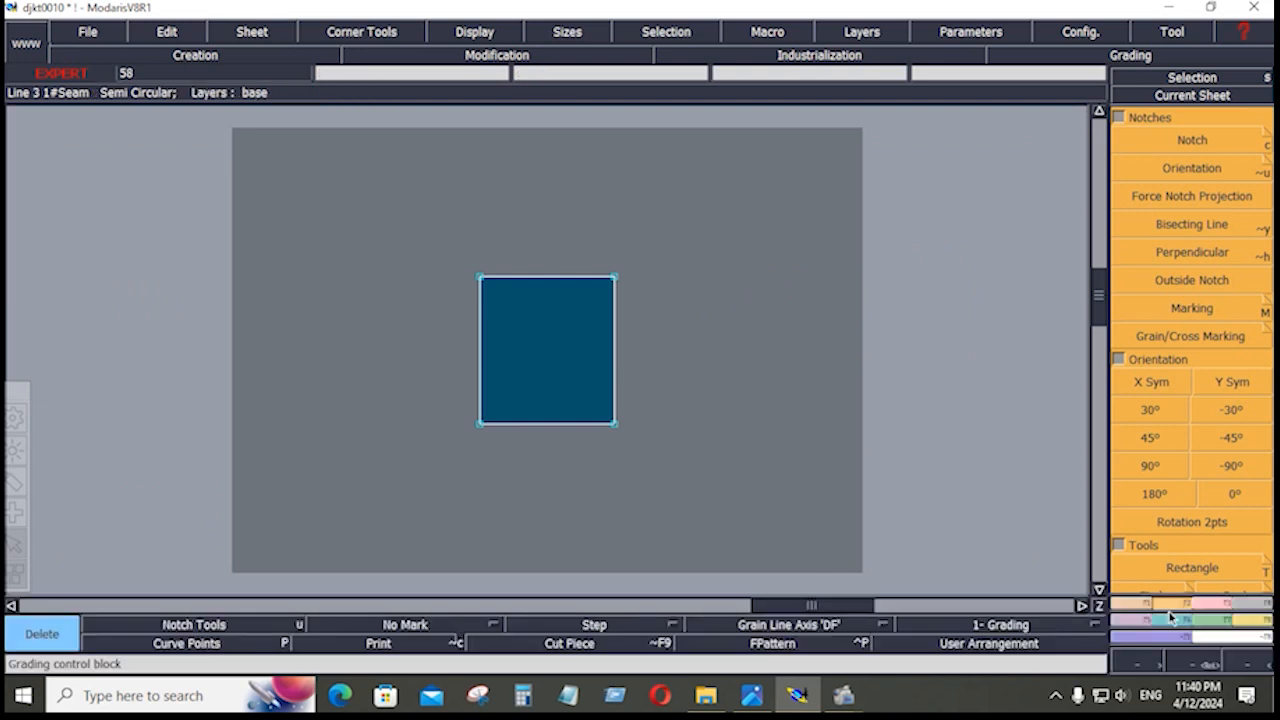
{"action": "left_click", "coordinate": [1150, 635]}
{"action": "left_click", "coordinate": [1192, 231]}
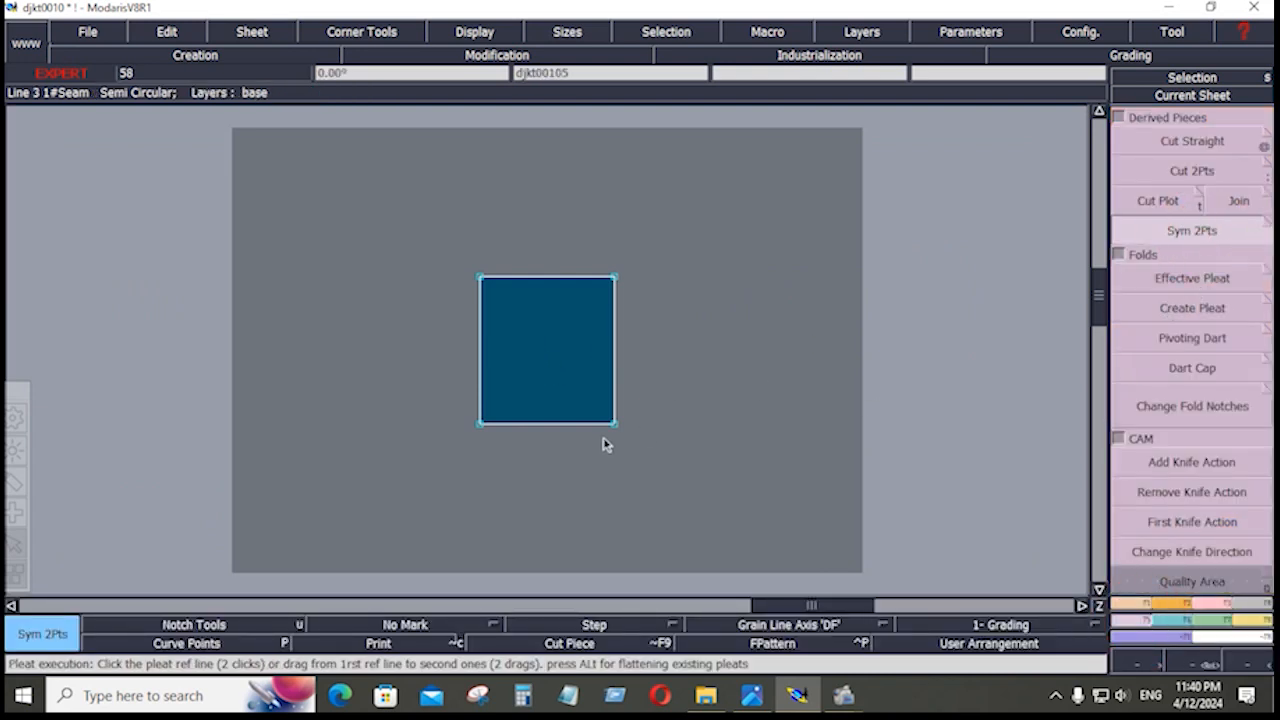
{"action": "left_click", "coordinate": [481, 423], "text": "ctrl"}
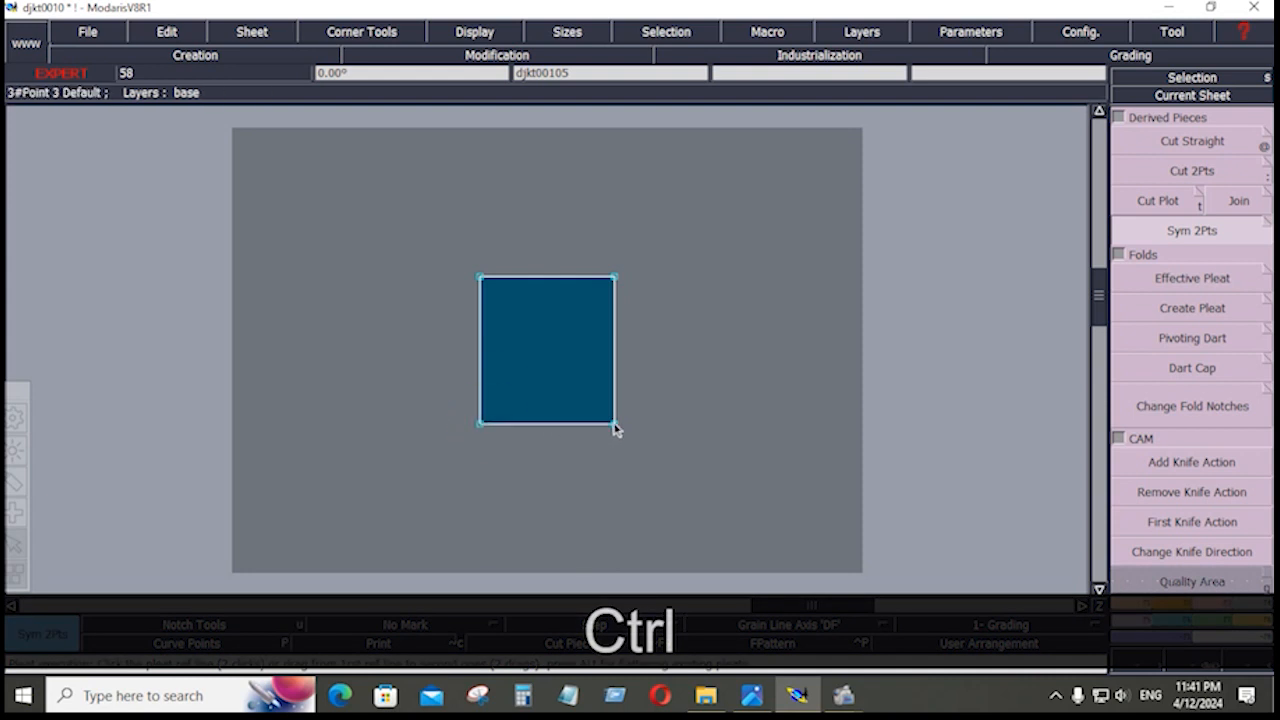
{"action": "left_click", "coordinate": [614, 423], "text": "ctrl"}
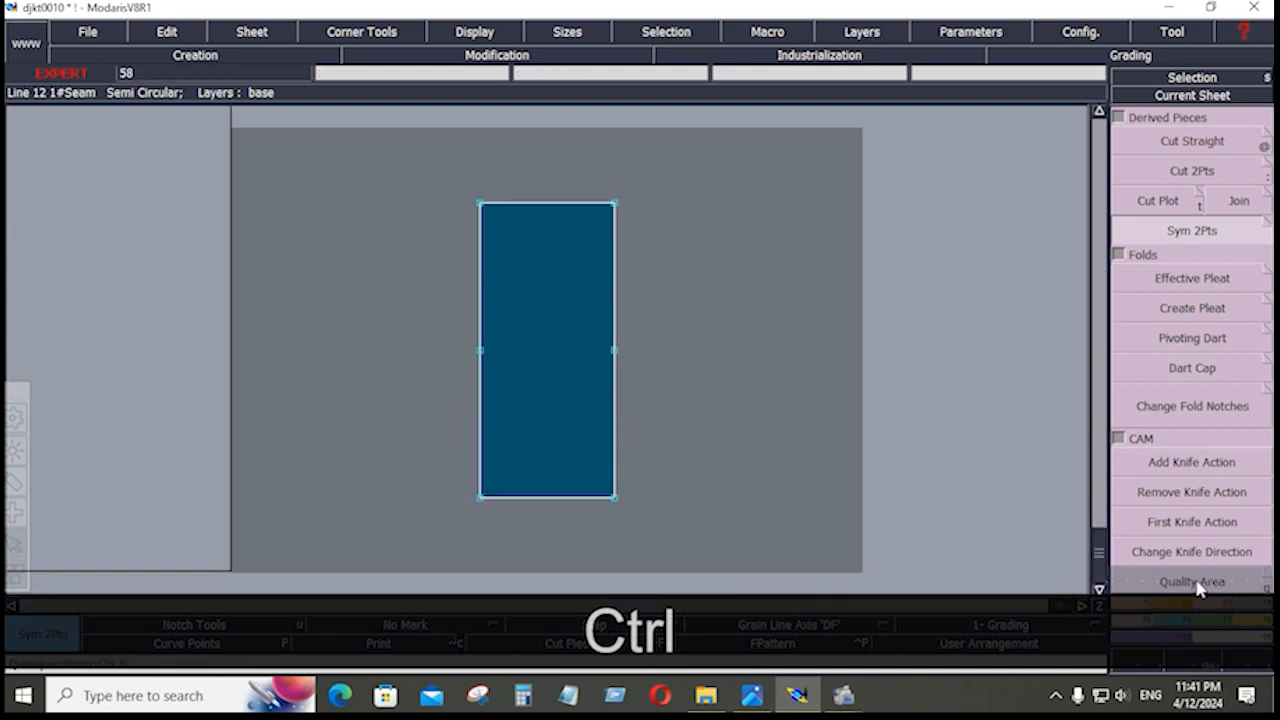
Step: Create a dynamic length measure running vertically between the upper and lower edges of the mirrored rectangle
{"action": "left_click", "coordinate": [1258, 622]}
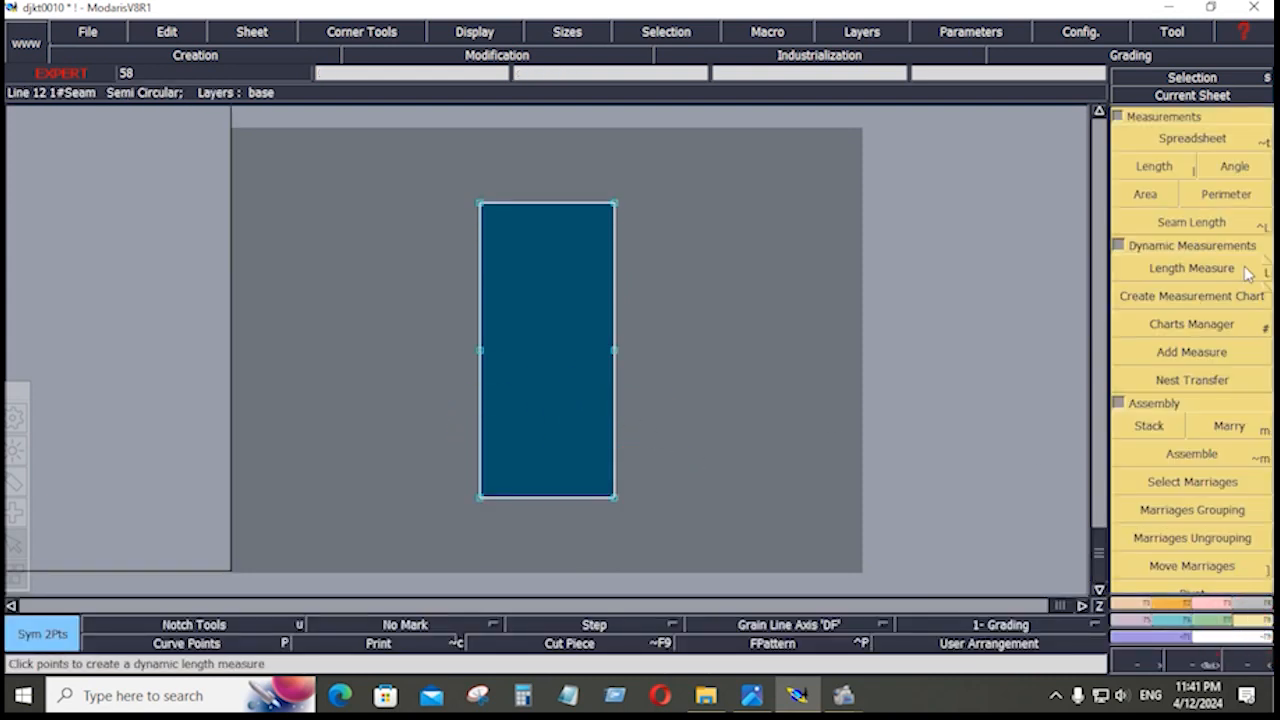
{"action": "left_click", "coordinate": [1240, 281]}
{"action": "left_click", "coordinate": [543, 207]}
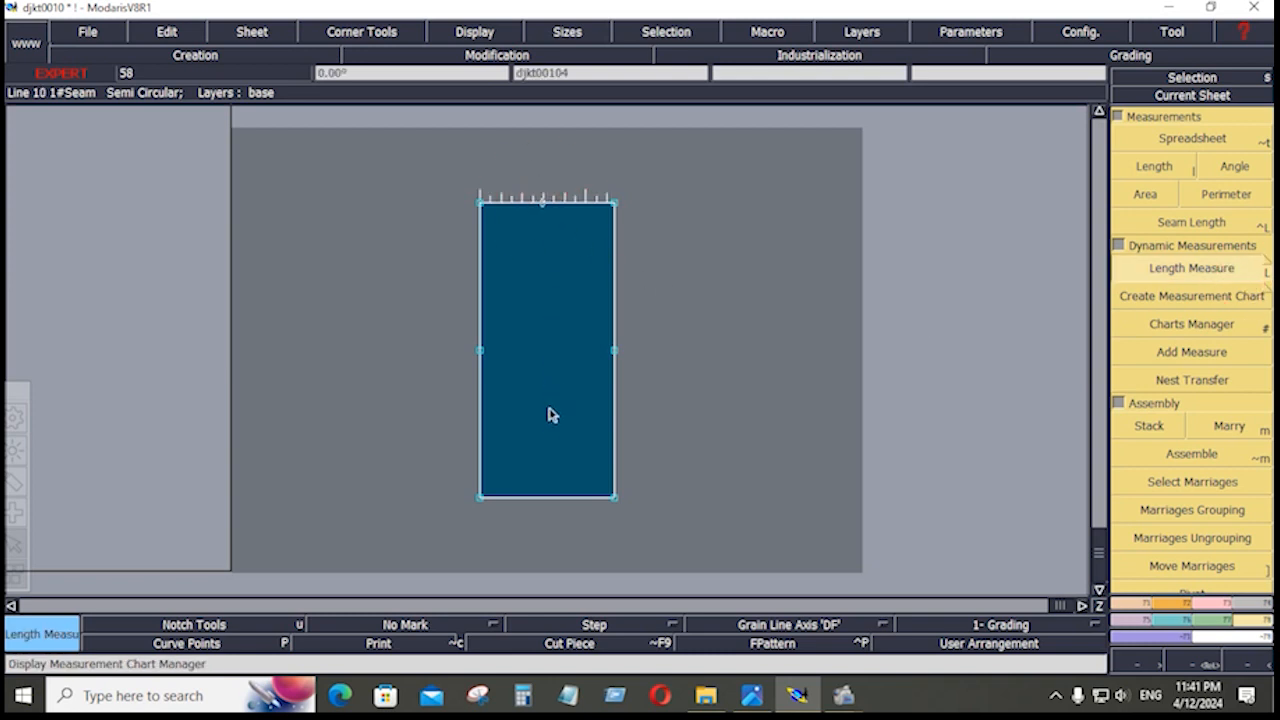
{"action": "key", "text": "space"}
{"action": "left_click", "coordinate": [543, 497]}
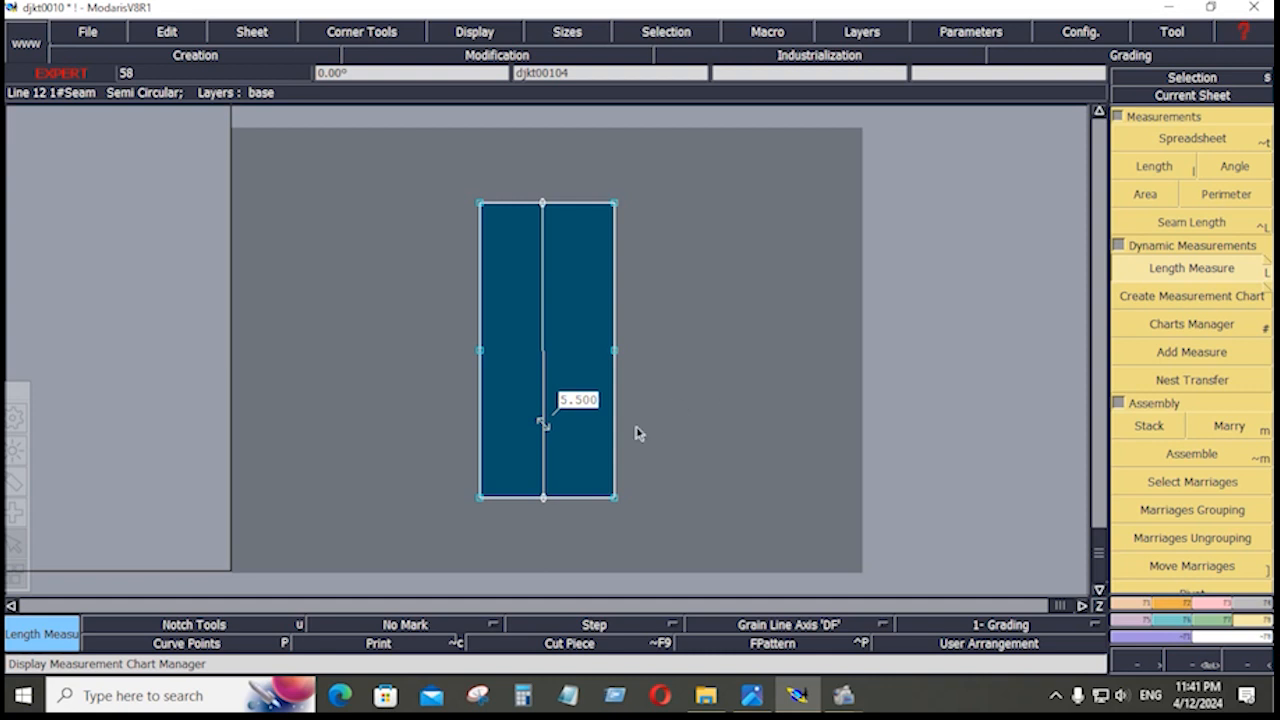
Step: Move the rectangle's upper edge by 0 inches in X and -0.75 inches in Y
{"action": "left_click_drag", "start_coordinate": [442, 174], "coordinate": [669, 238], "text": "ctrl"}
{"action": "key", "text": "ctrl+shift+f"}
{"action": "key", "text": "ctrl+shift+f"}
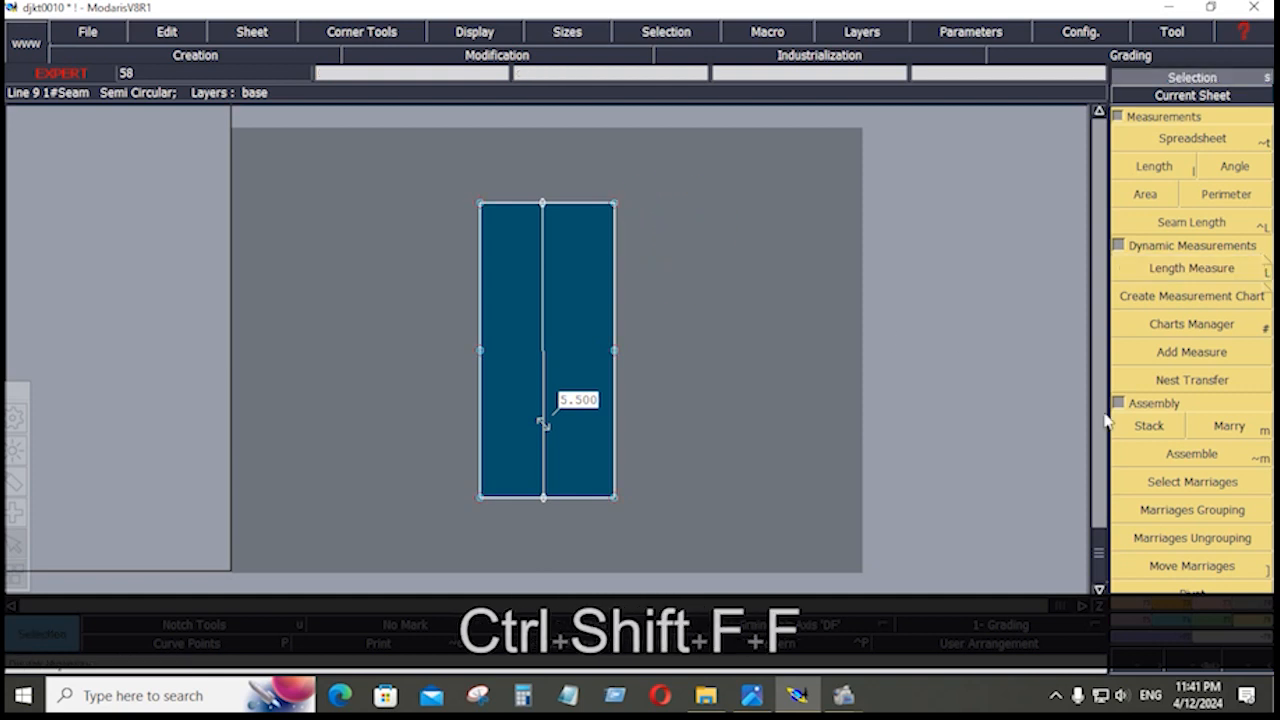
{"action": "left_click", "coordinate": [1210, 600]}
{"action": "left_click", "coordinate": [1192, 168]}
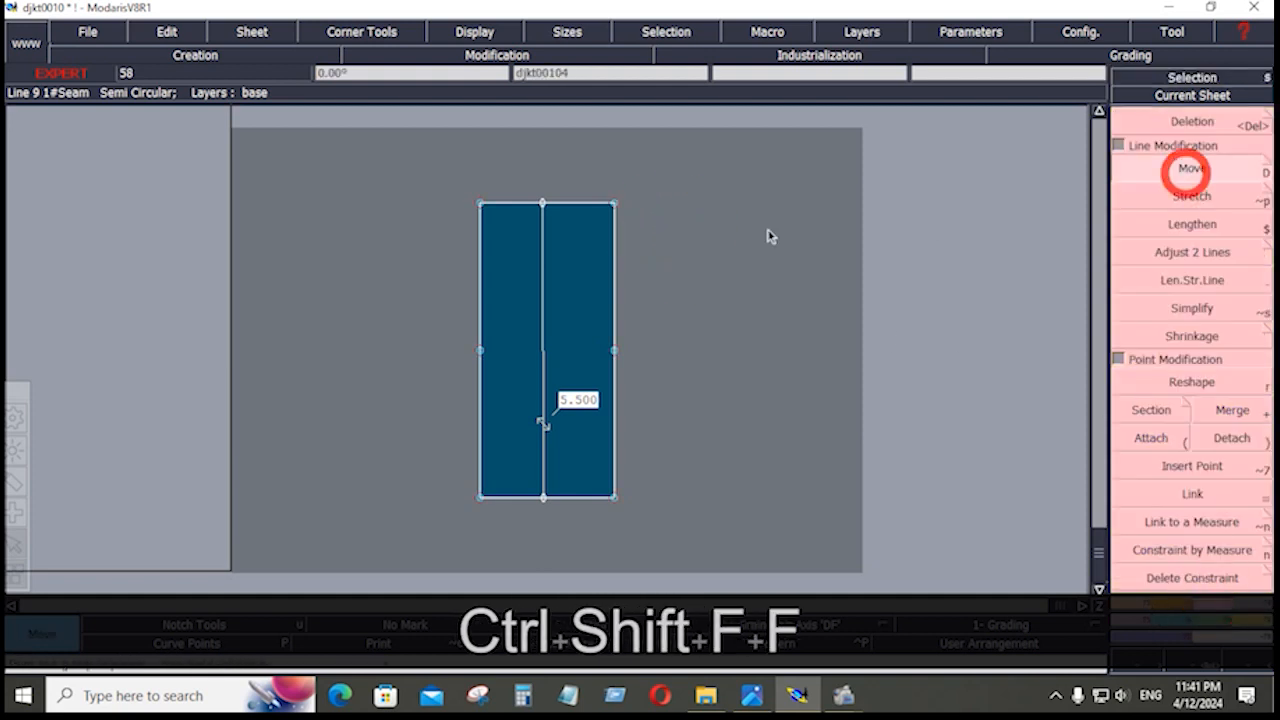
{"action": "left_click", "coordinate": [585, 205]}
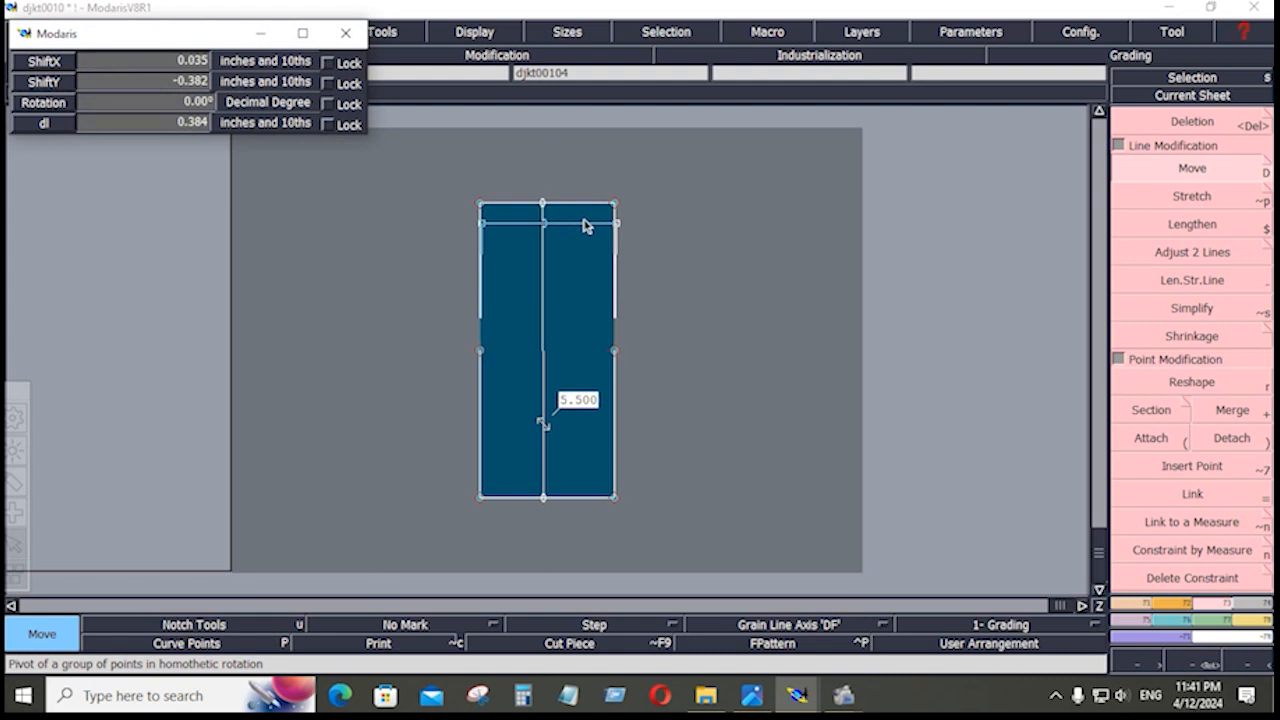
{"action": "key", "text": "Down"}
{"action": "type", "text": "0"}
{"action": "key", "text": "Down"}
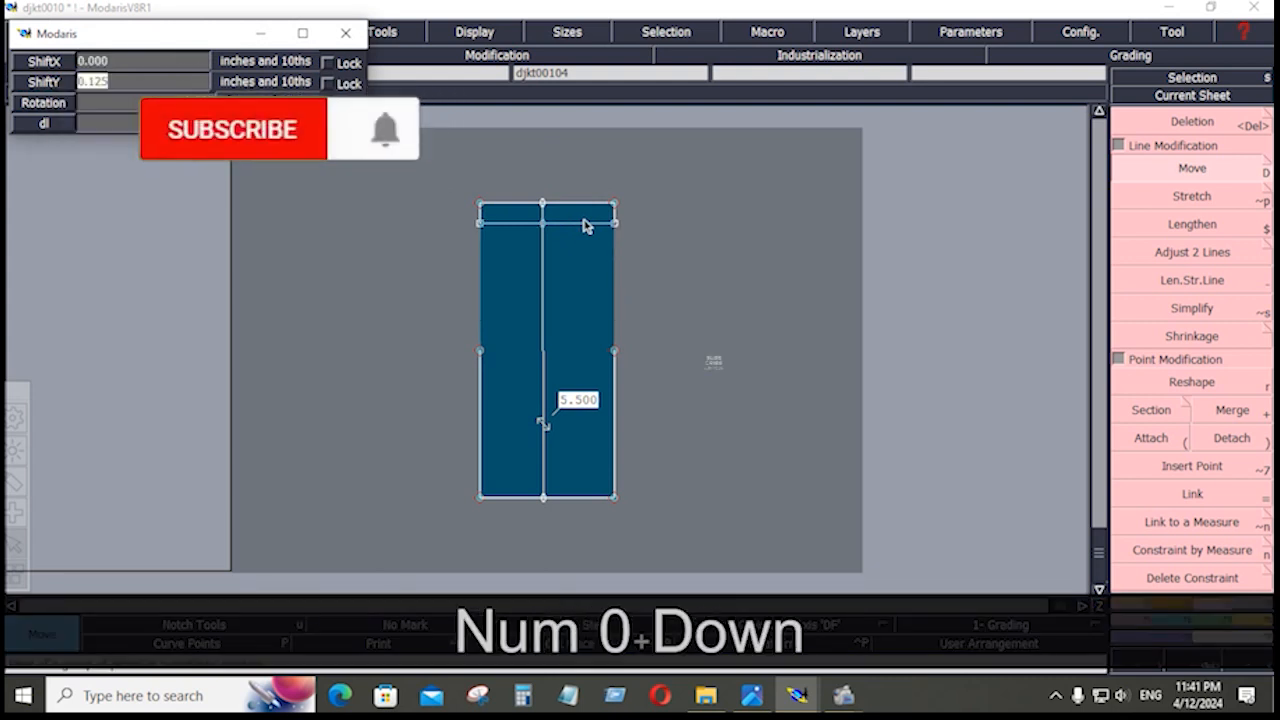
{"action": "type", "text": "-.75"}
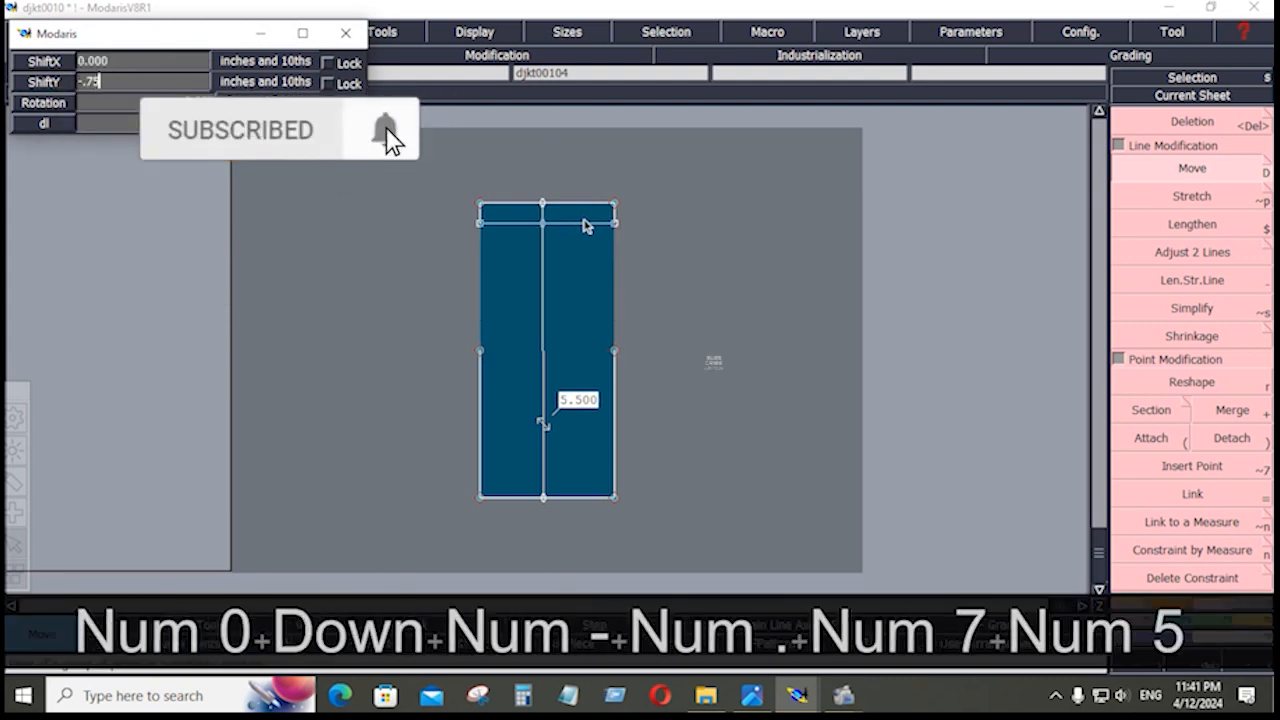
{"action": "key", "text": "Return"}
{"action": "left_click", "coordinate": [680, 270]}
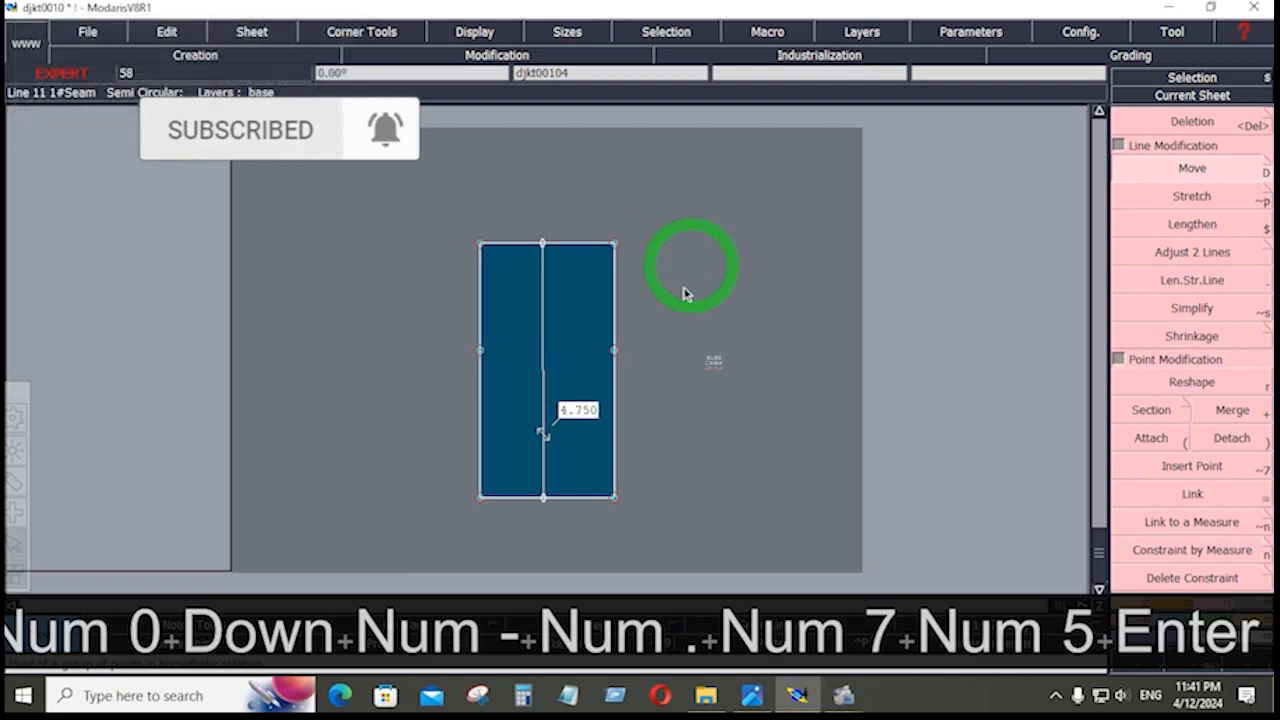
Step: Move the rectangle's lower edge by 0 inches in X and 0.75 inches in Y
{"action": "left_click_drag", "start_coordinate": [469, 457], "coordinate": [665, 547]}
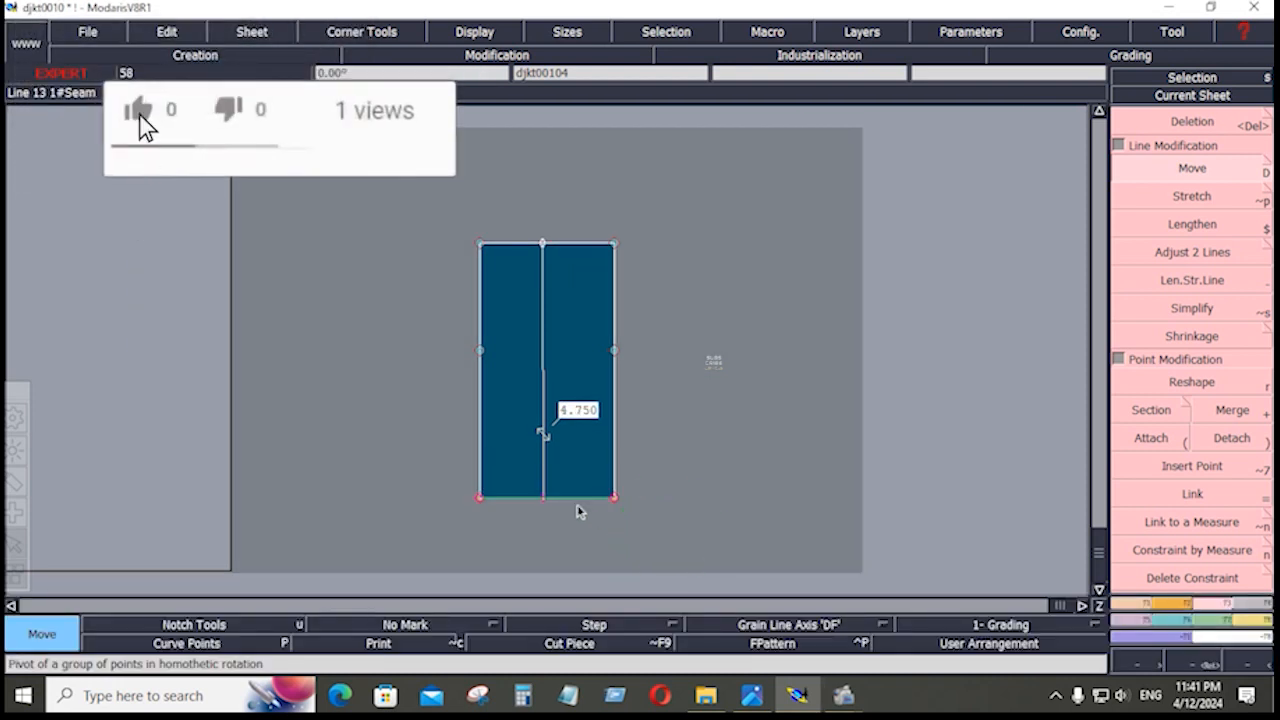
{"action": "left_click", "coordinate": [571, 503]}
{"action": "key", "text": "Down"}
{"action": "key", "text": "Down"}
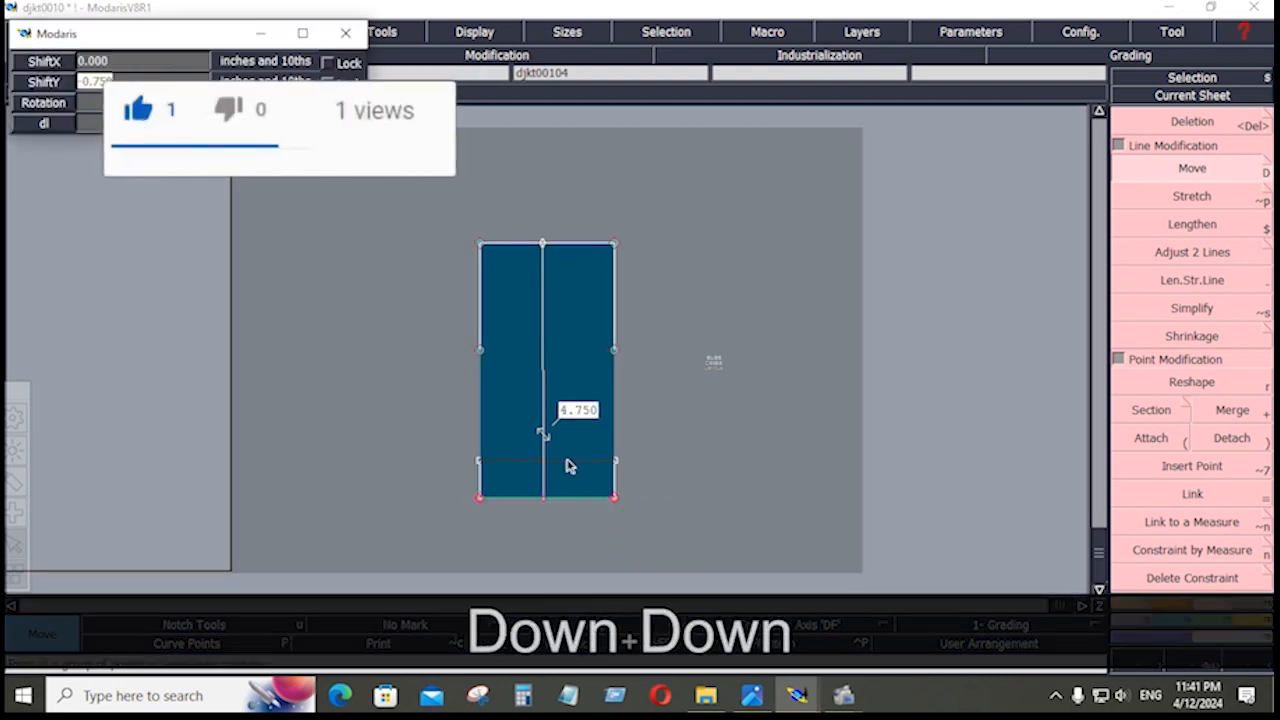
{"action": "type", "text": ".75"}
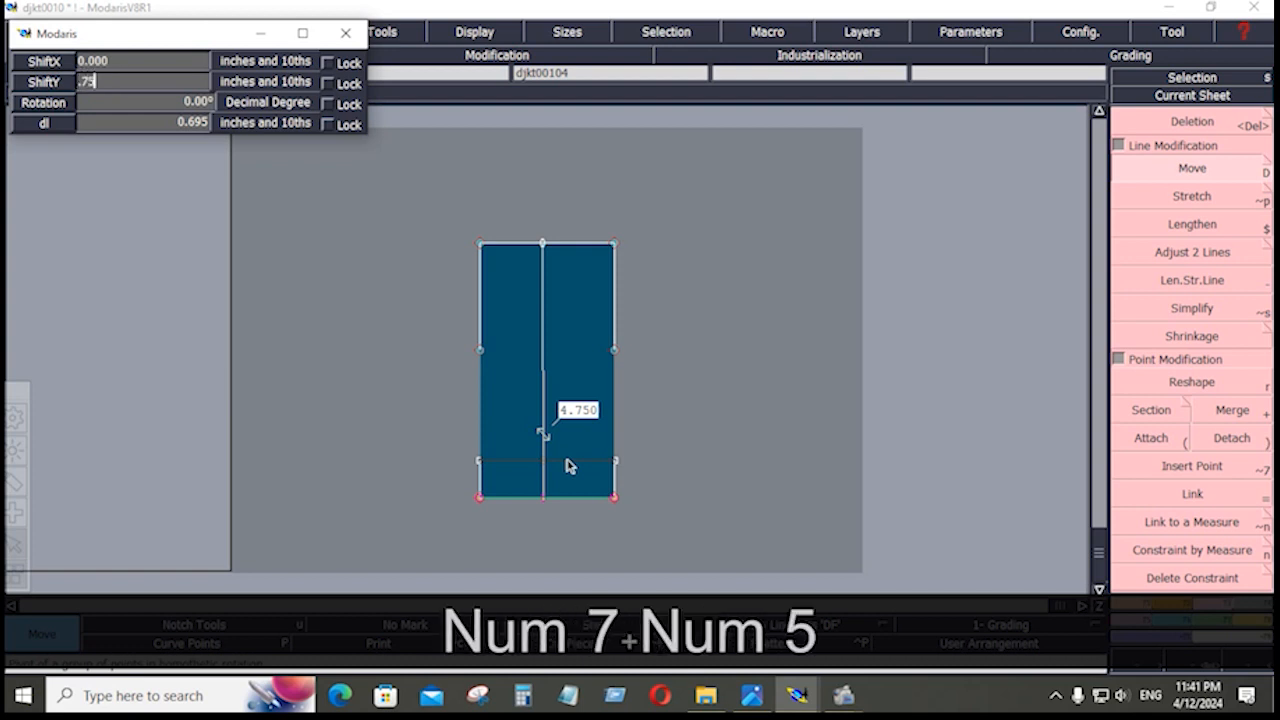
{"action": "key", "text": "Return"}
{"action": "left_click", "coordinate": [646, 467]}
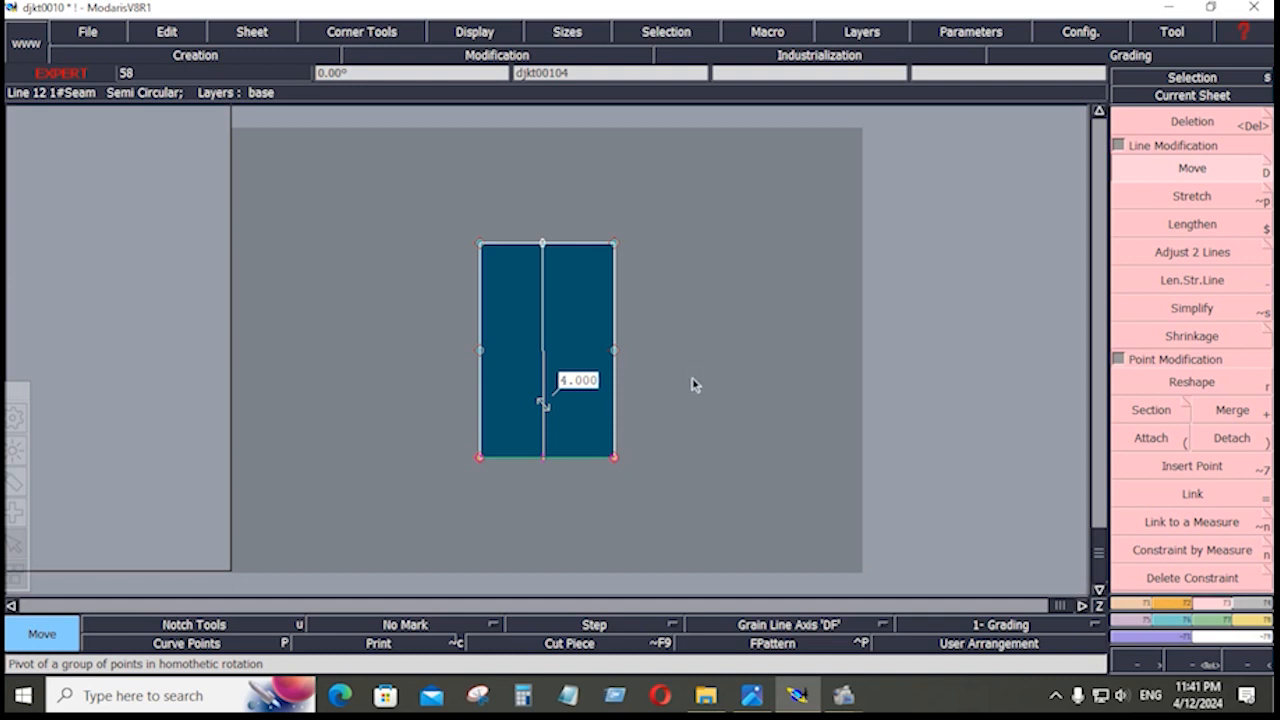
{"action": "left_click", "coordinate": [674, 351]}
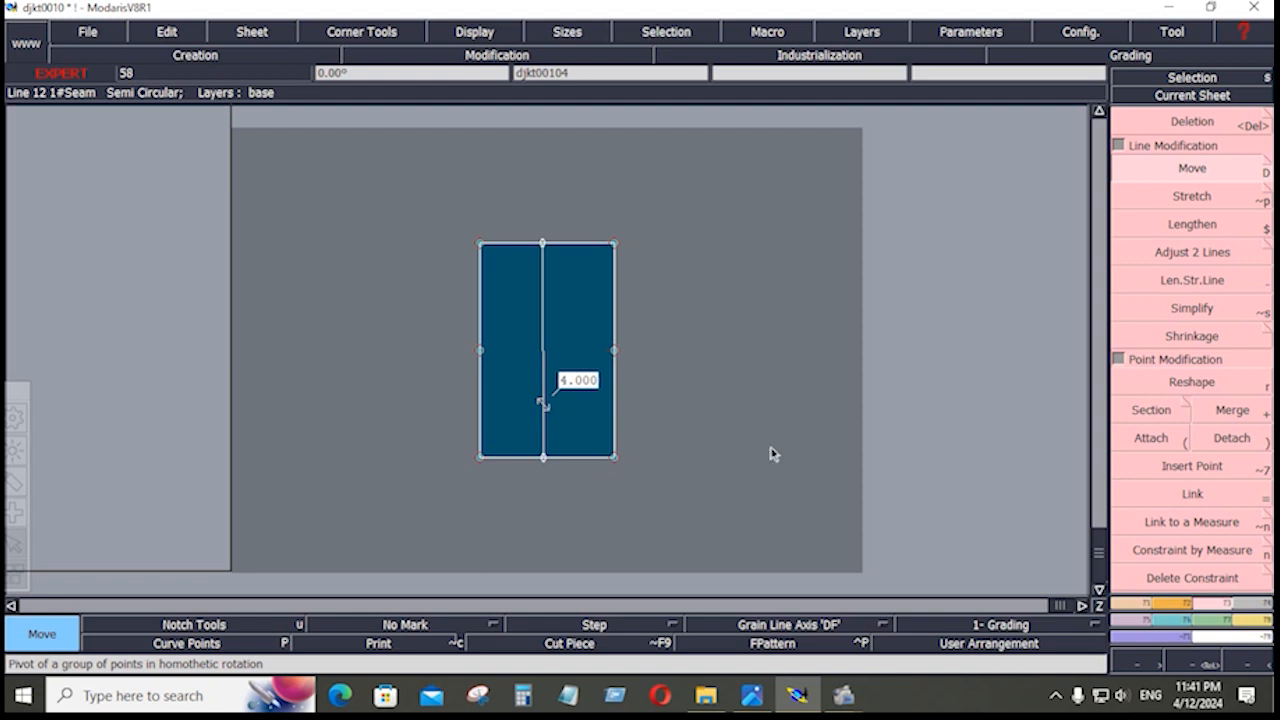
Step: Copy the shortened rectangle's geometry onto a new sheet
{"action": "left_click", "coordinate": [819, 55]}
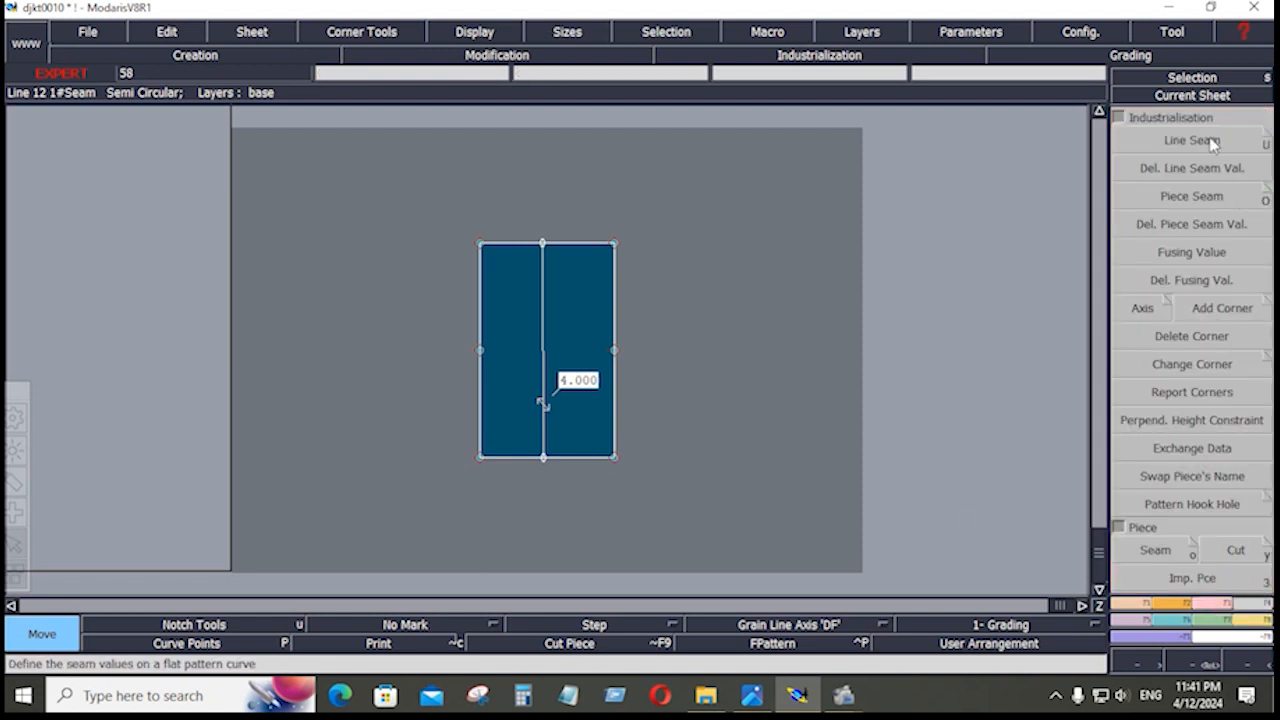
{"action": "left_click", "coordinate": [1210, 142]}
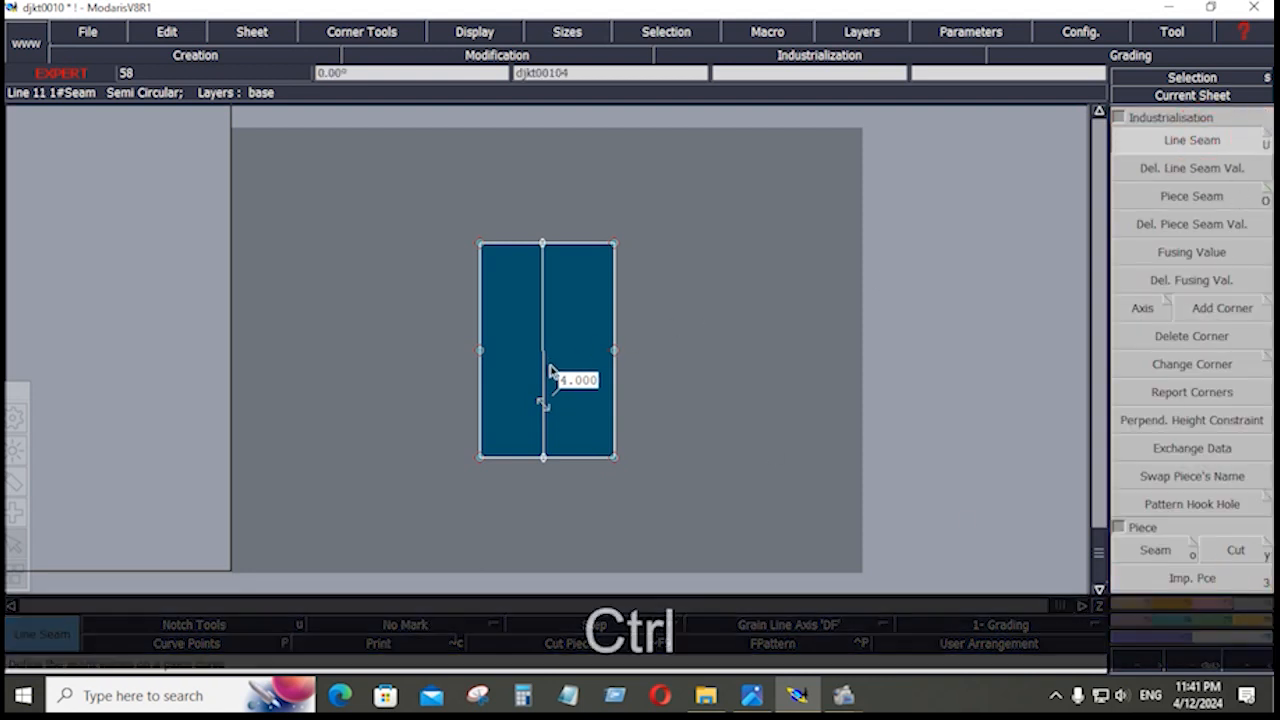
{"action": "key", "text": "ctrl+c"}
{"action": "left_click", "coordinate": [574, 374]}
{"action": "left_click", "coordinate": [968, 380]}
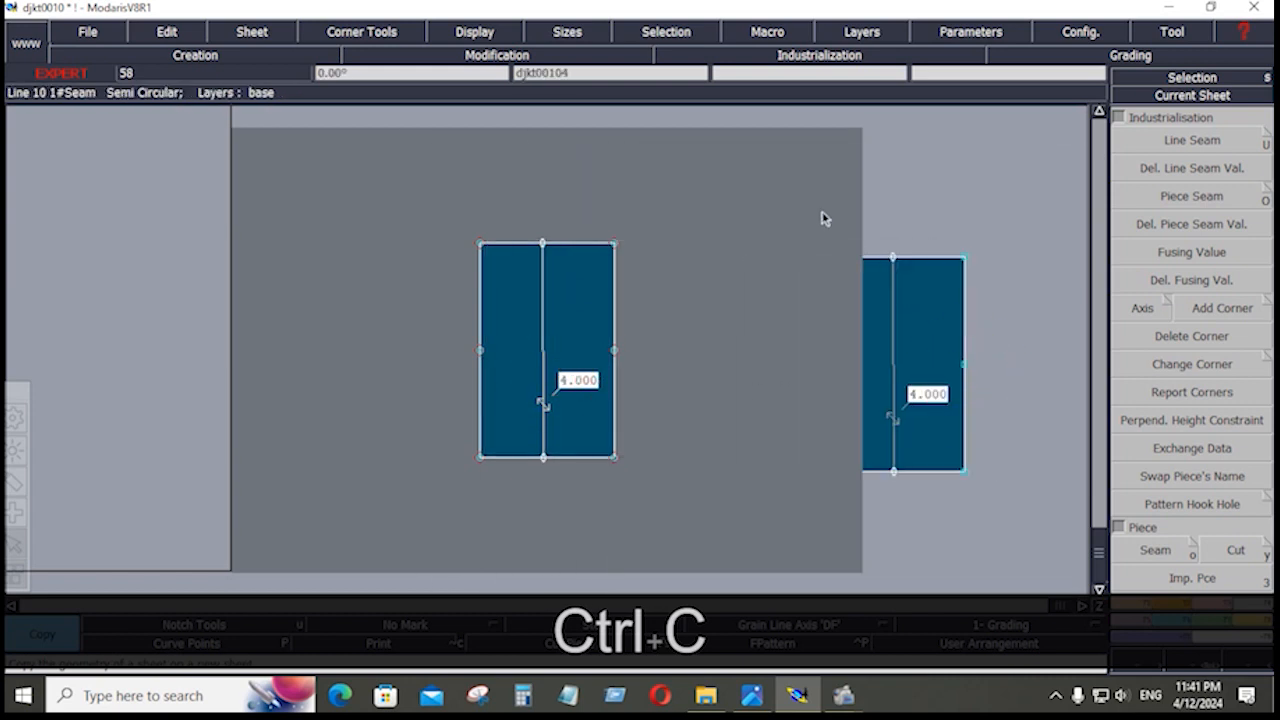
Step: Select all edges of the original rectangle and apply a Line Seam of 0.4 inches at beginning and end
{"action": "left_click_drag", "start_coordinate": [443, 194], "coordinate": [629, 491]}
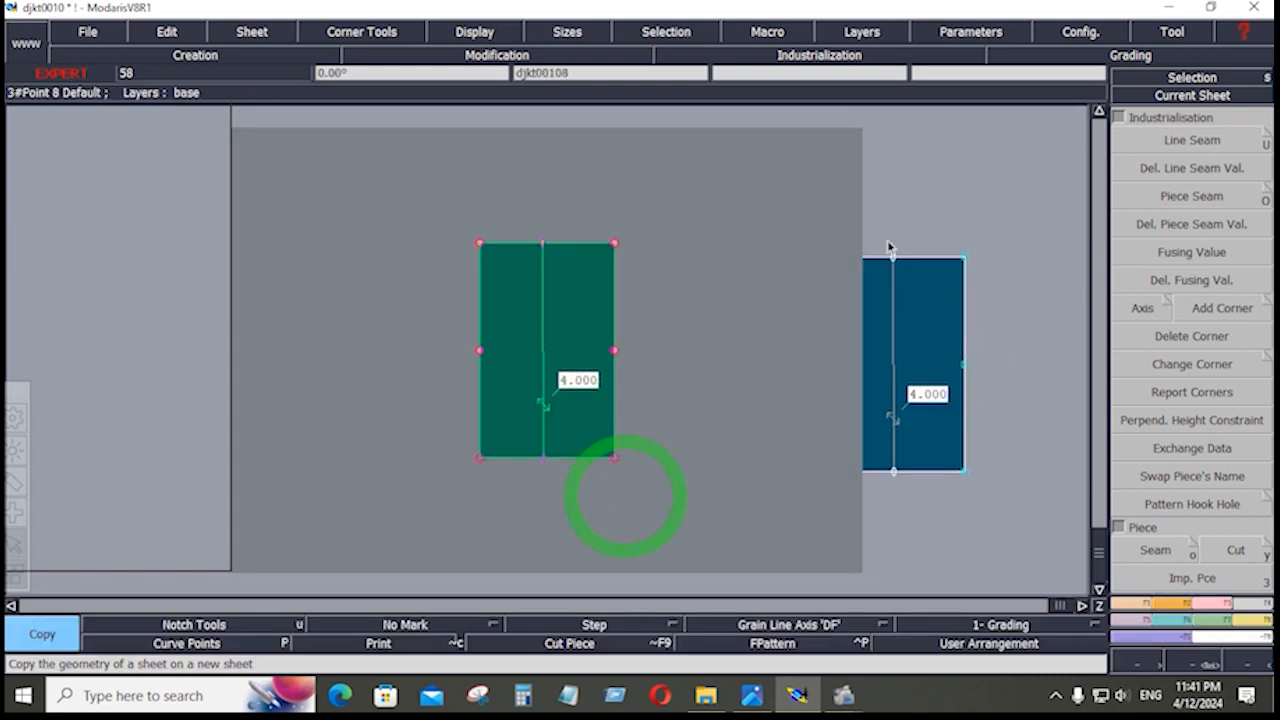
{"action": "left_click", "coordinate": [1190, 141]}
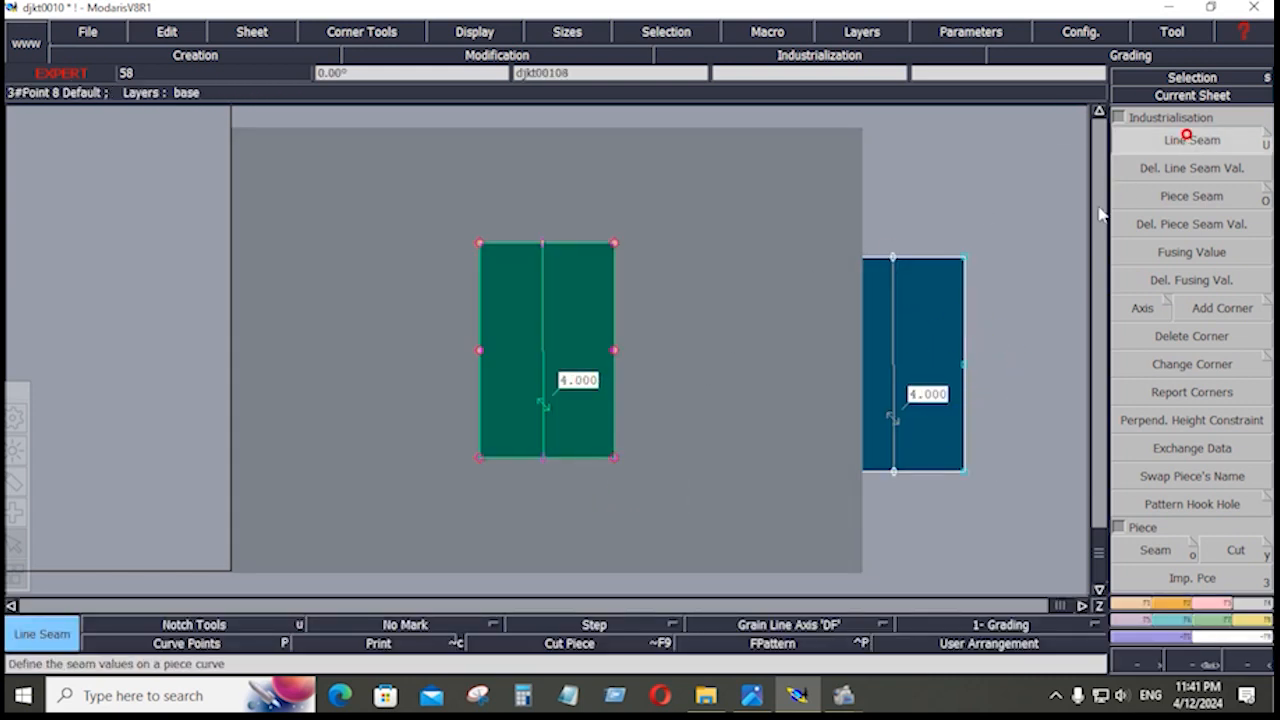
{"action": "left_click", "coordinate": [562, 244]}
{"action": "key", "text": "Down"}
{"action": "type", "text": "0.4"}
{"action": "key", "text": "Down"}
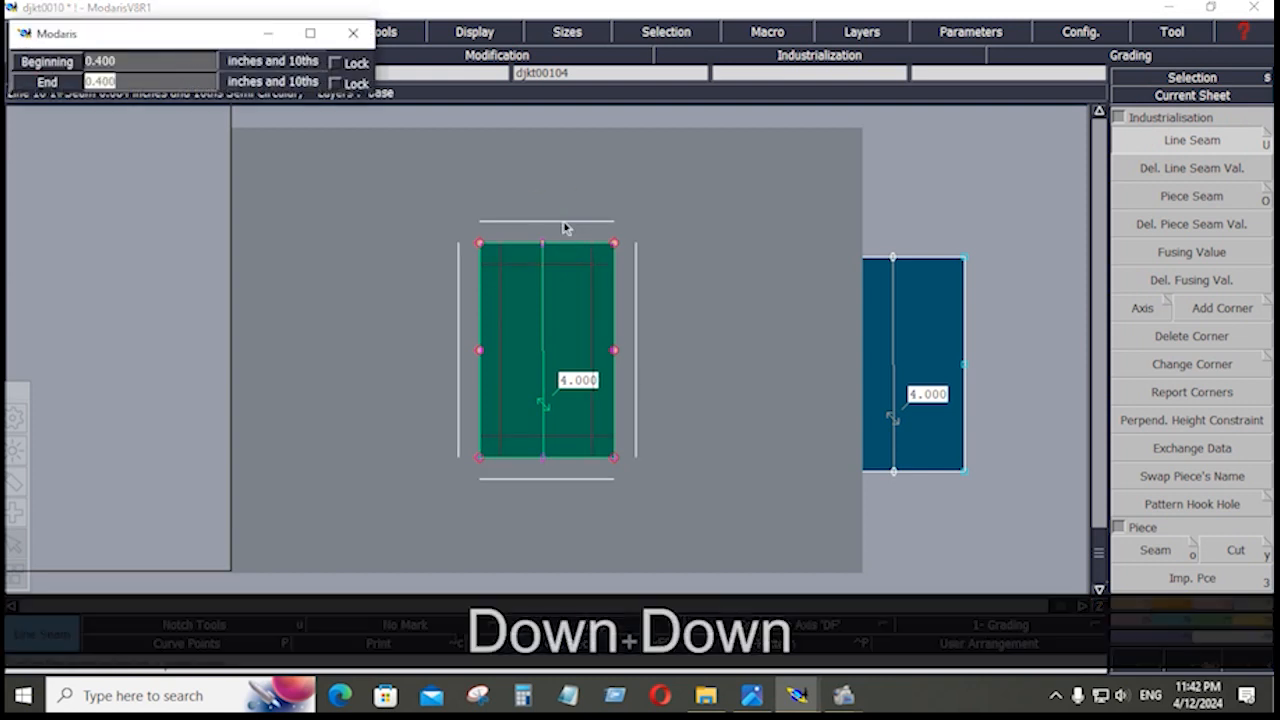
{"action": "key", "text": "Down"}
{"action": "left_click", "coordinate": [748, 254]}
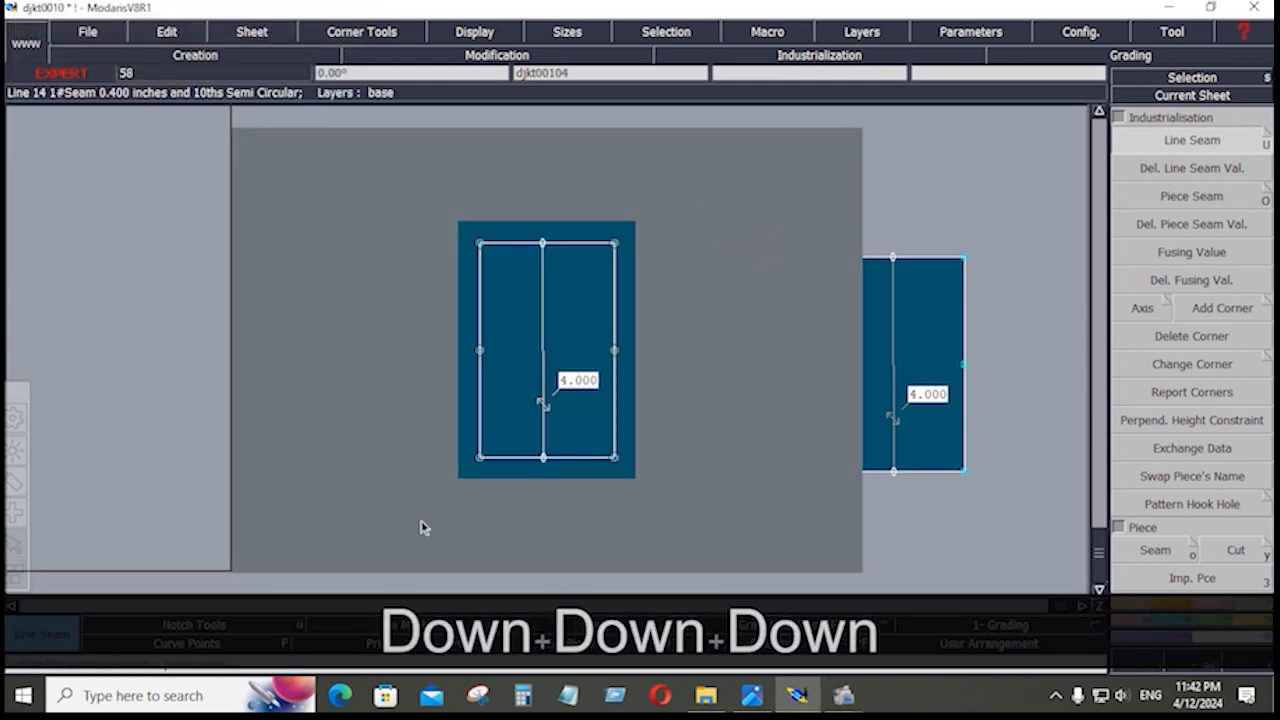
Step: On the back draft, move the small square's upper edge by 0 inches in X and -0.75 inches in Y
{"action": "key", "text": "j"}
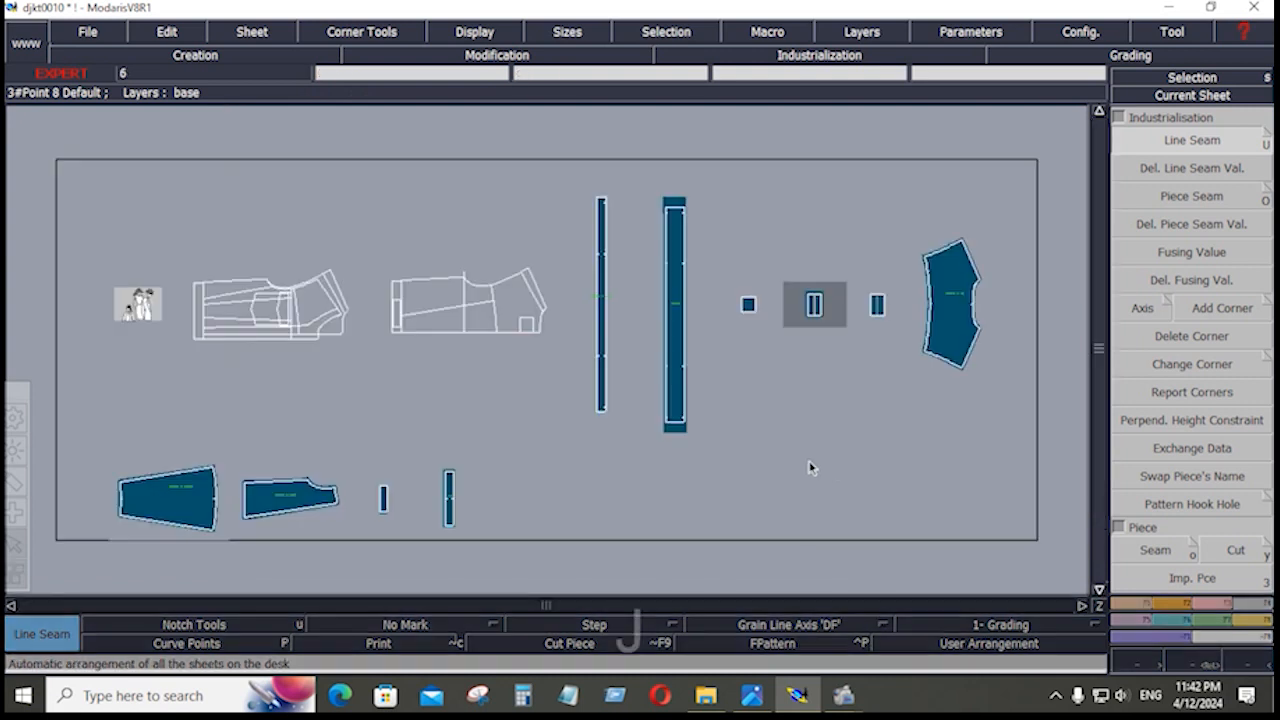
{"action": "left_click", "coordinate": [527, 320]}
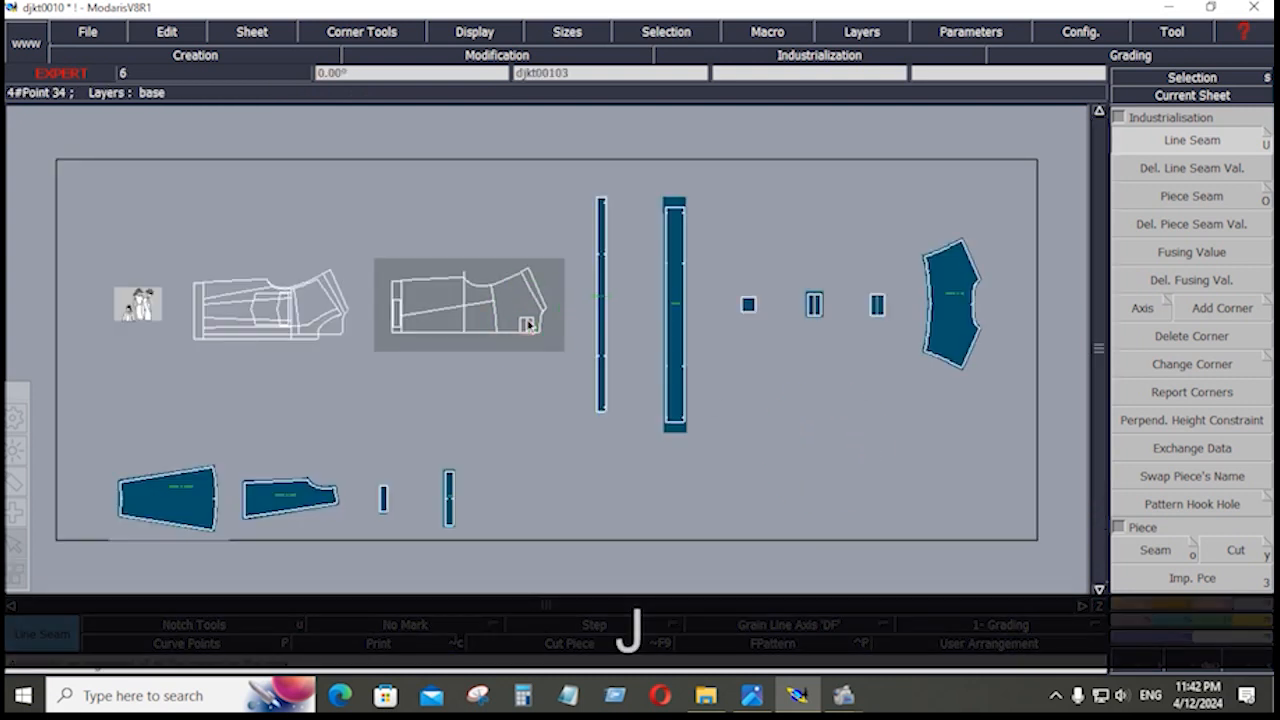
{"action": "key", "text": "Home"}
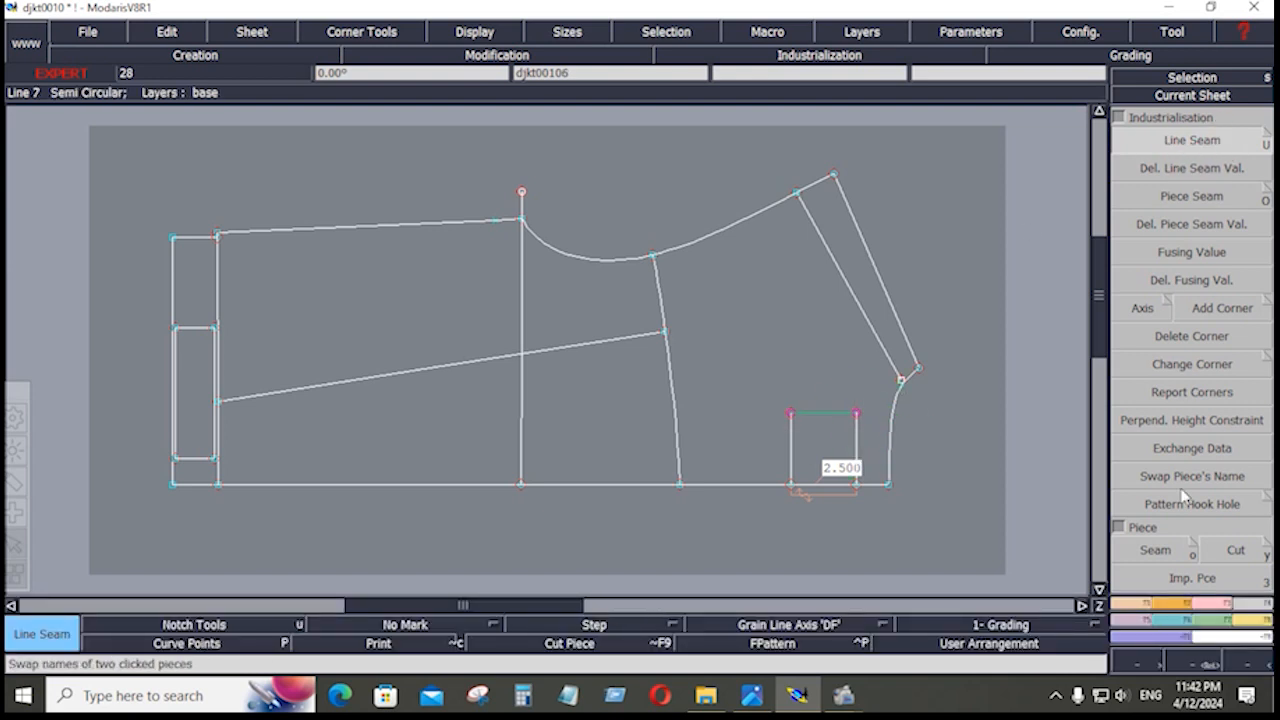
{"action": "left_click", "coordinate": [1214, 604]}
{"action": "left_click", "coordinate": [1192, 168]}
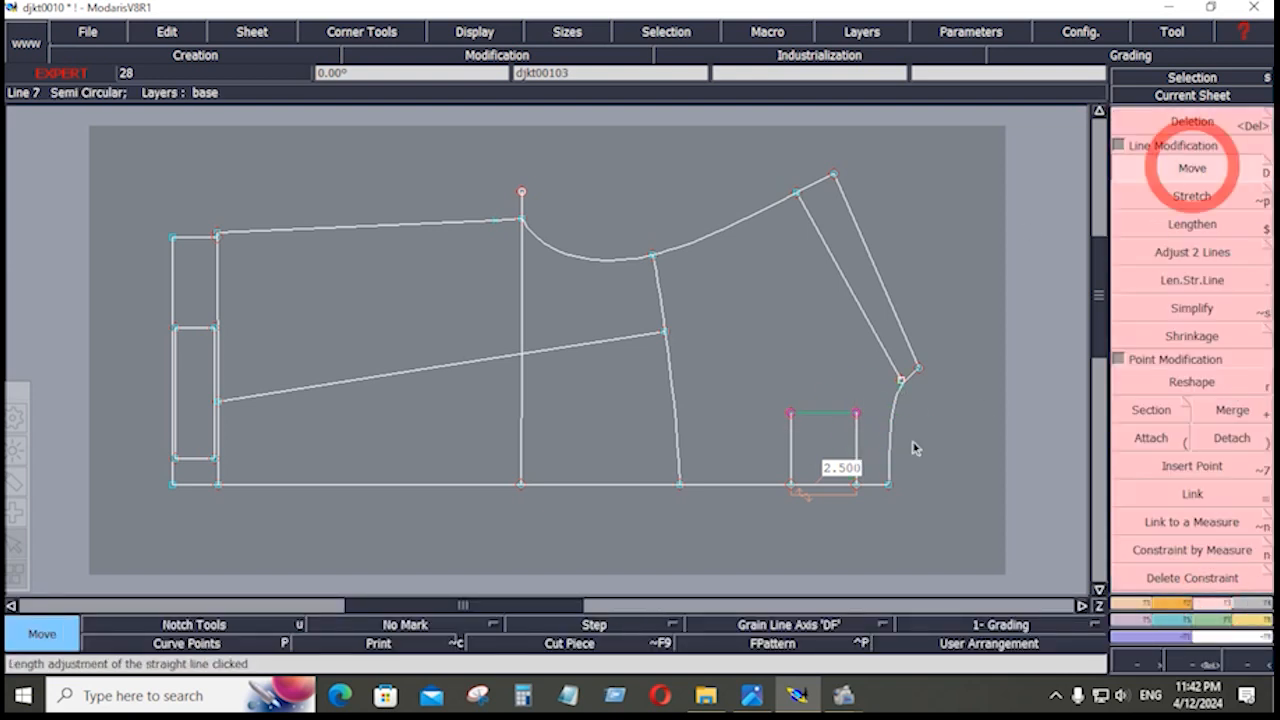
{"action": "left_click", "coordinate": [830, 417]}
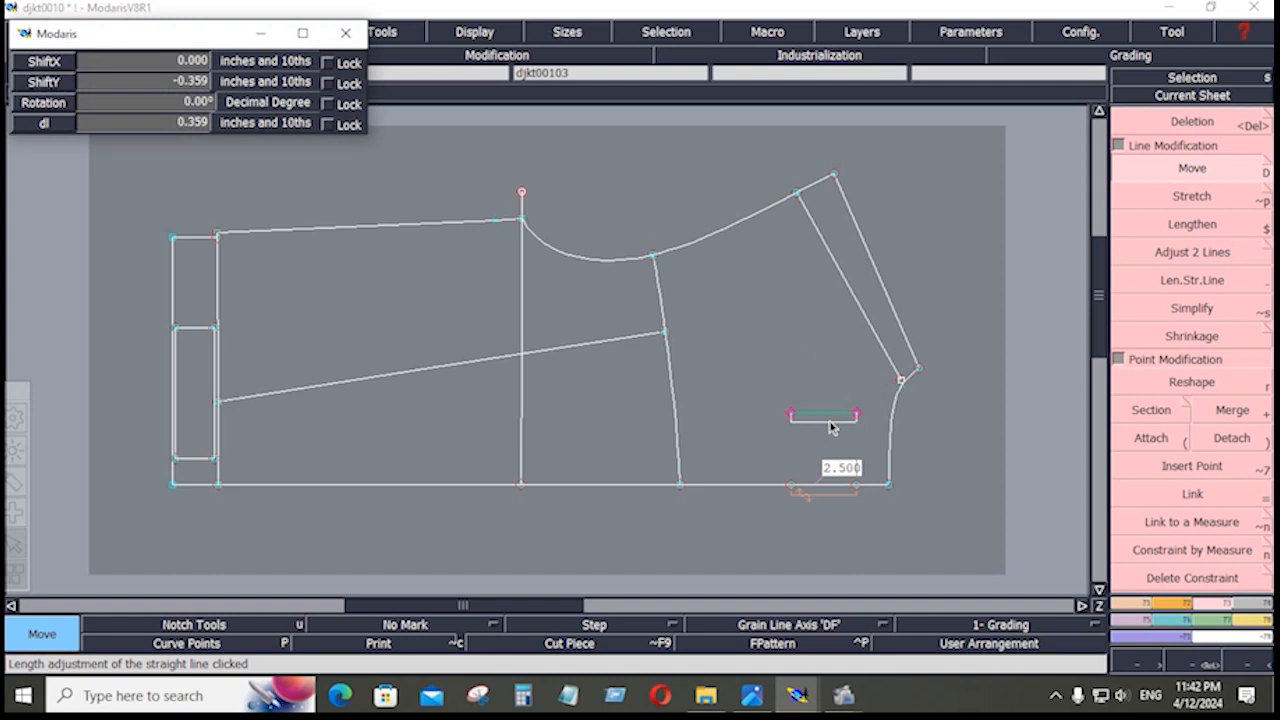
{"action": "key", "text": "Down"}
{"action": "key", "text": "Down"}
{"action": "key", "text": "Down"}
{"action": "key", "text": "Down"}
{"action": "key", "text": "Down"}
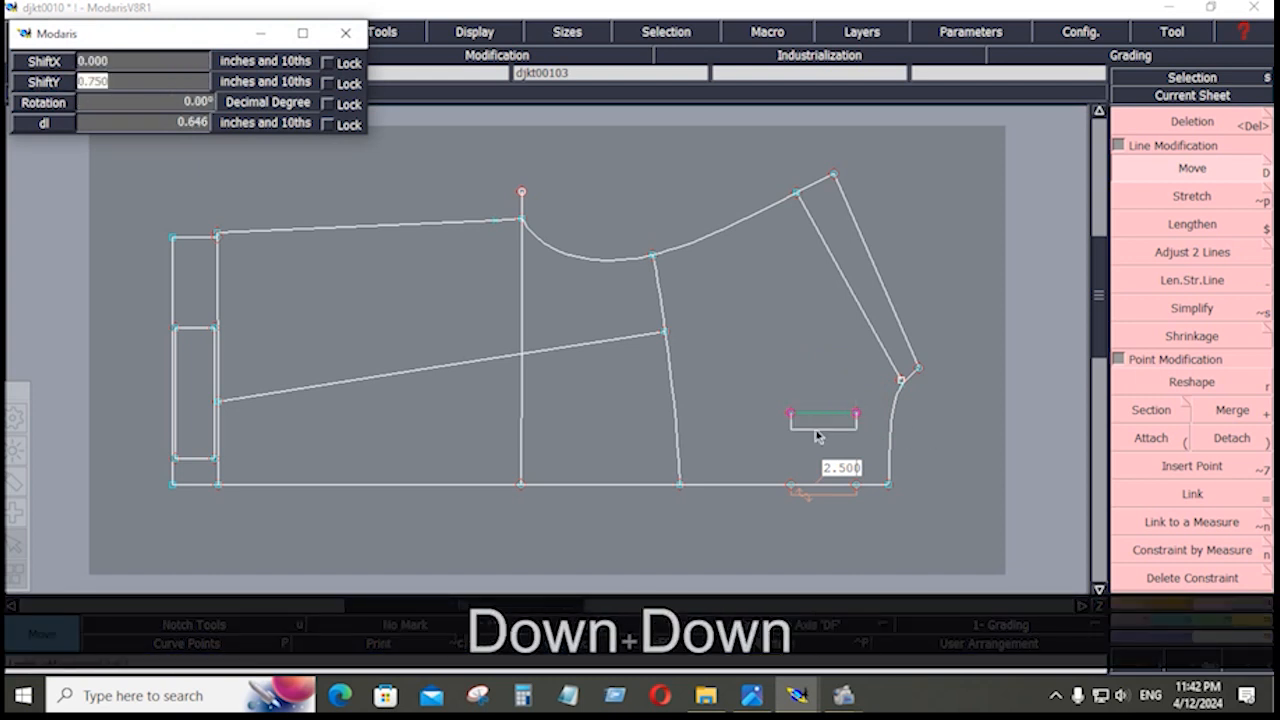
{"action": "type", "text": "-.75"}
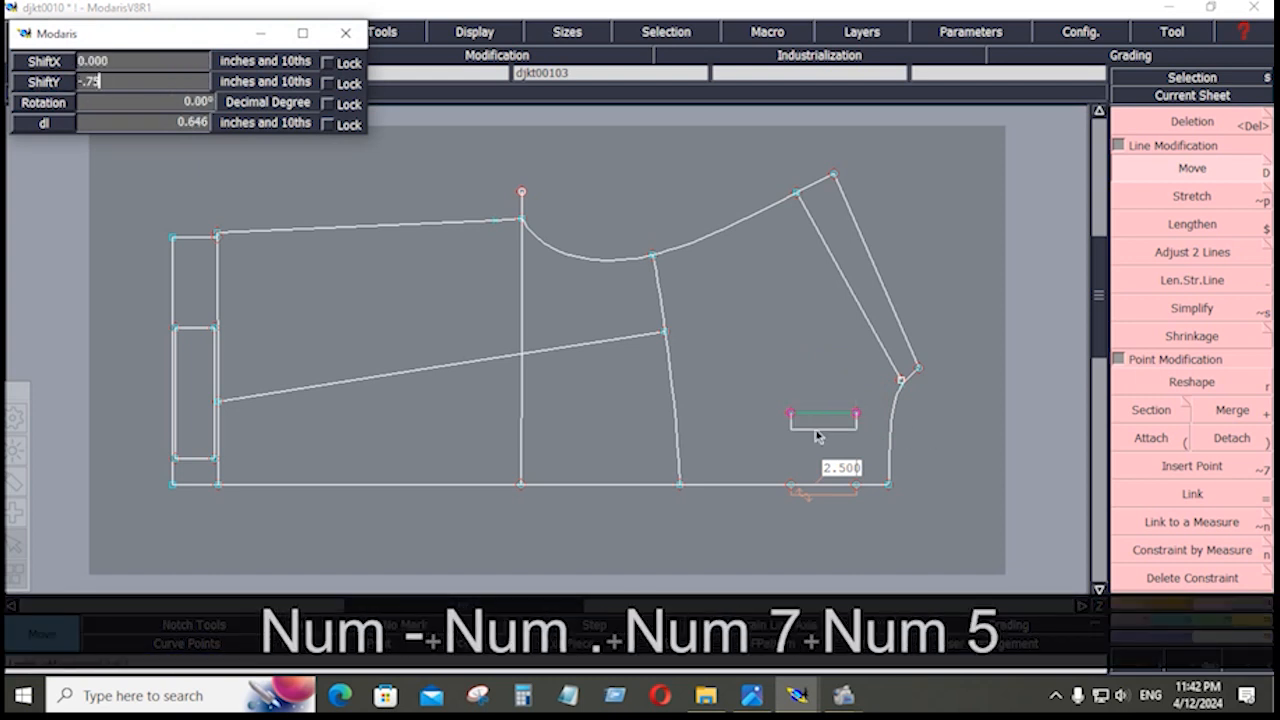
{"action": "key", "text": "Return"}
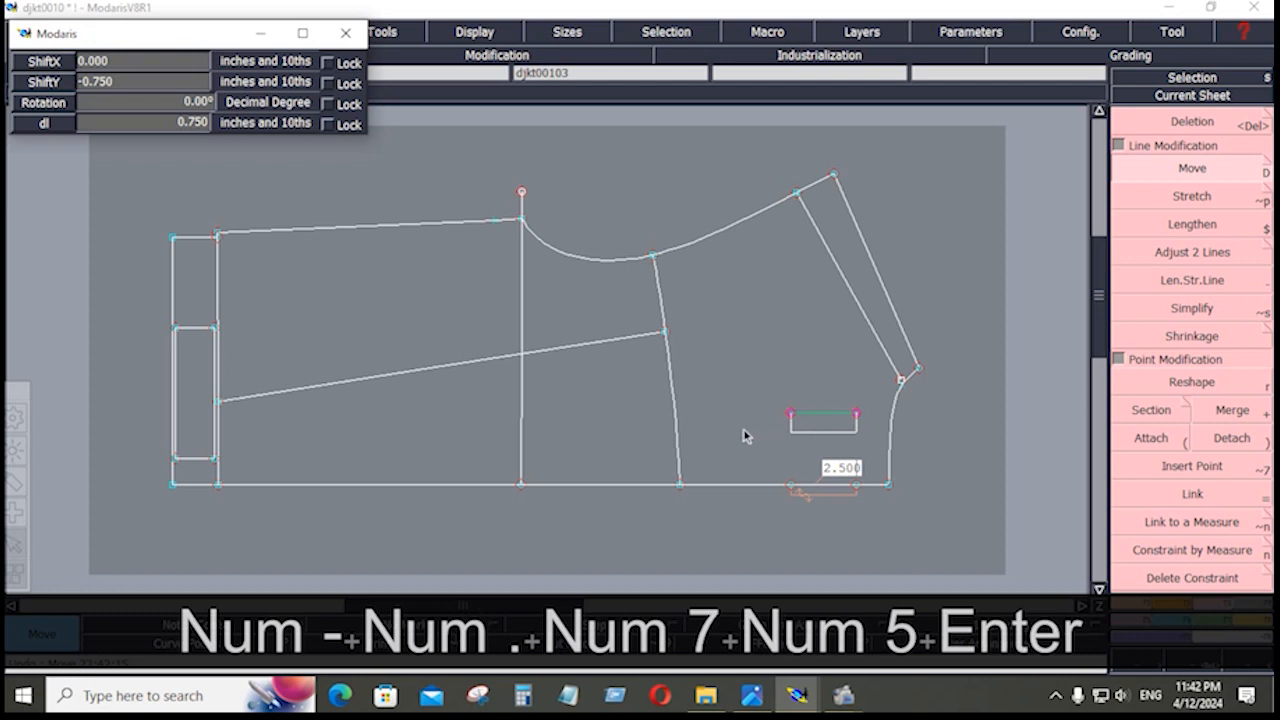
{"action": "left_click", "coordinate": [957, 495]}
Step: Marry the tapered center panel to the yoke's lower edge, and marry the side panel alongside it on the yoke sheet
{"action": "key", "text": "j"}
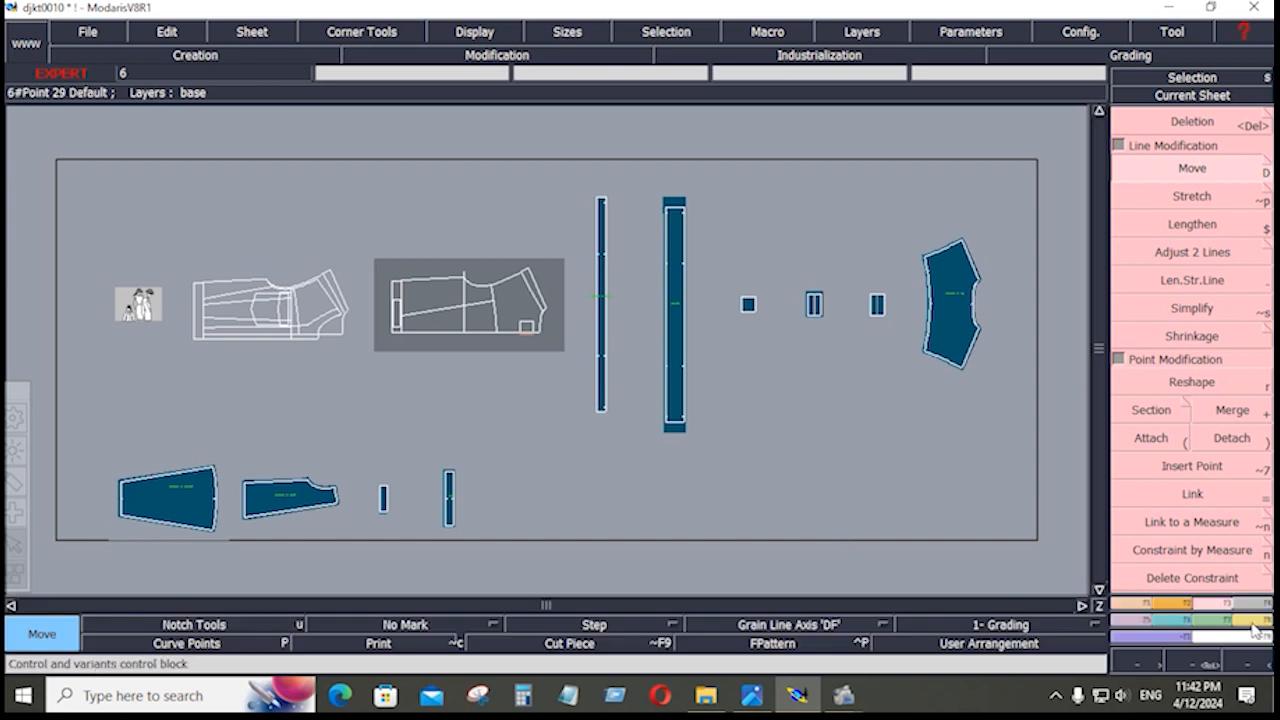
{"action": "left_click", "coordinate": [1255, 620]}
{"action": "left_click", "coordinate": [1227, 428]}
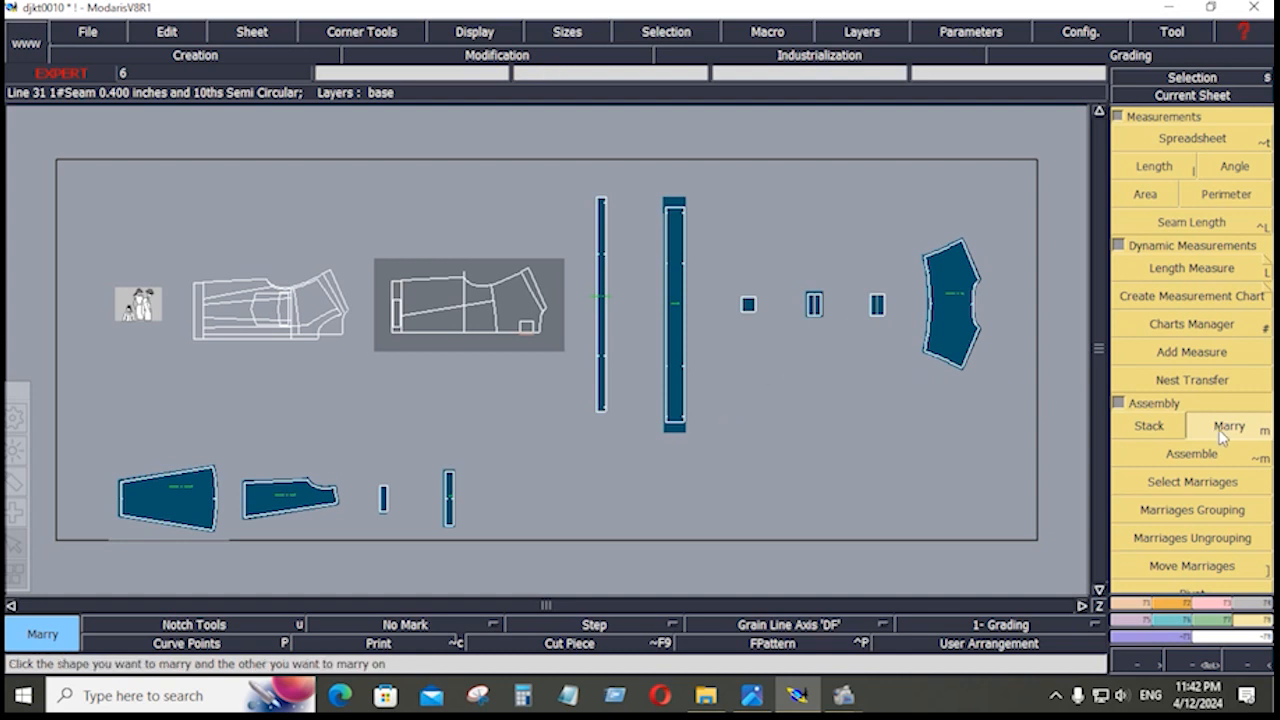
{"action": "left_click", "coordinate": [216, 498]}
{"action": "left_click", "coordinate": [928, 313]}
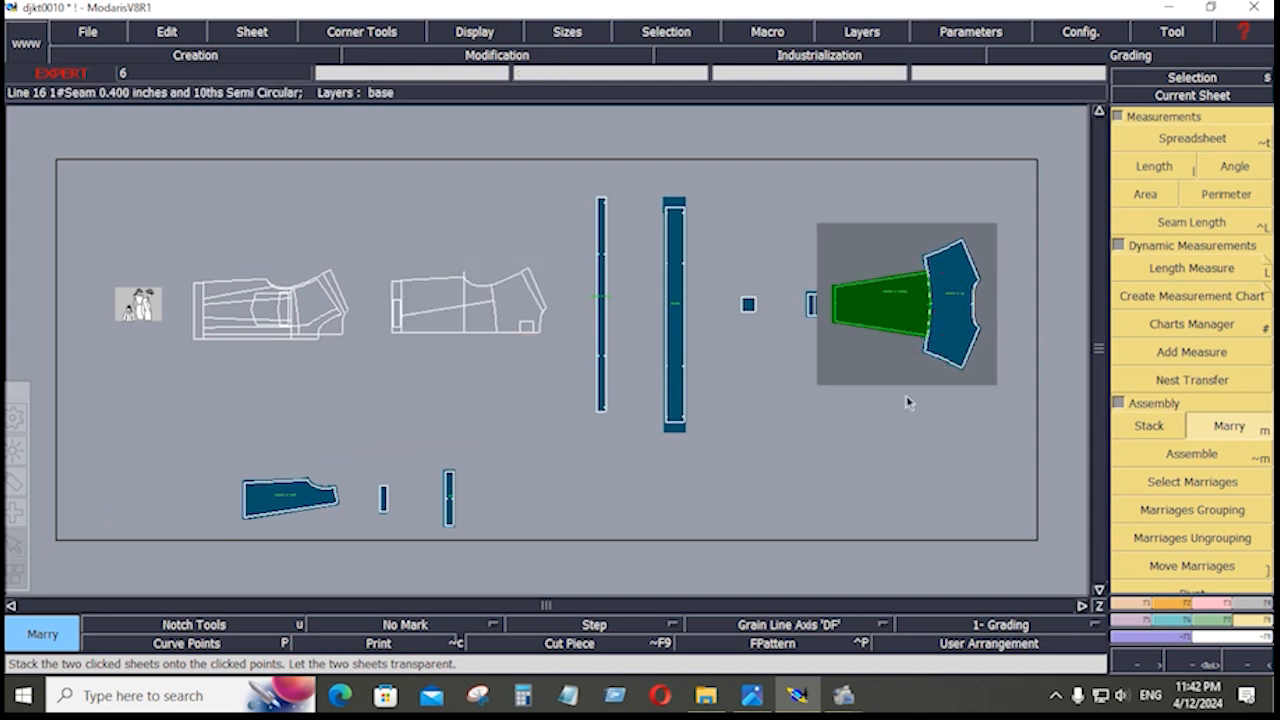
{"action": "left_click", "coordinate": [338, 502]}
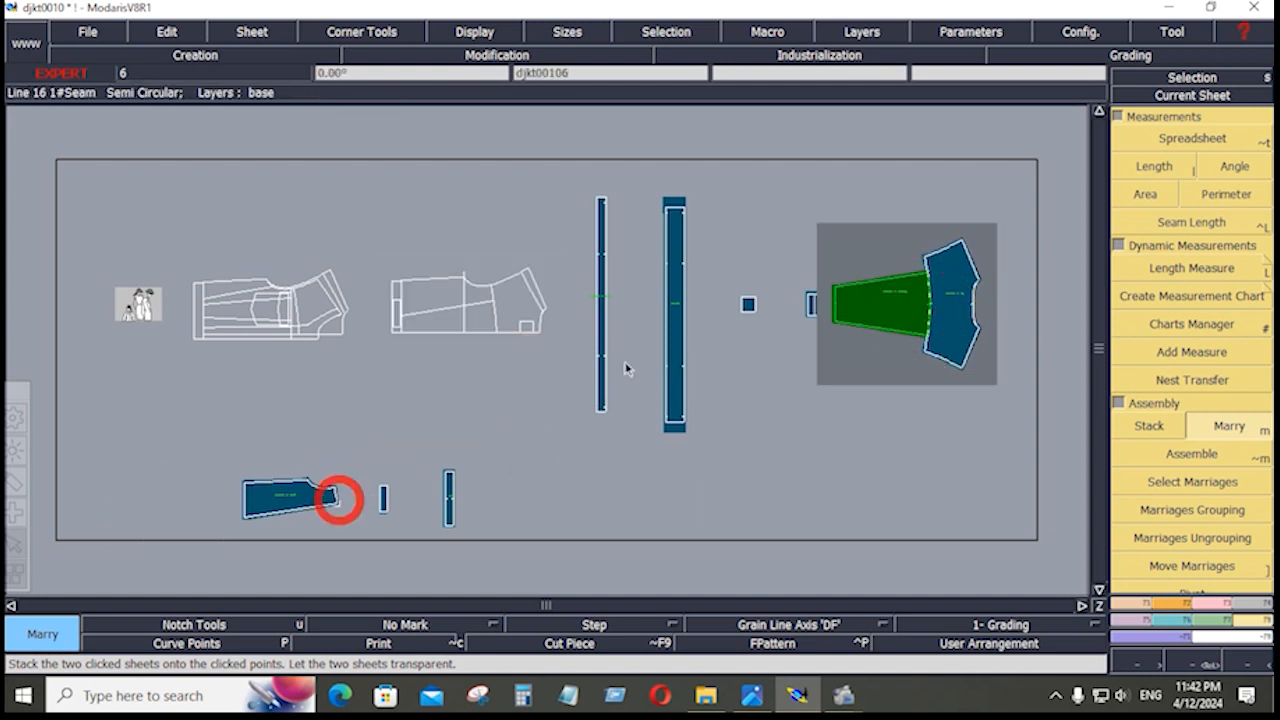
{"action": "left_click", "coordinate": [926, 275]}
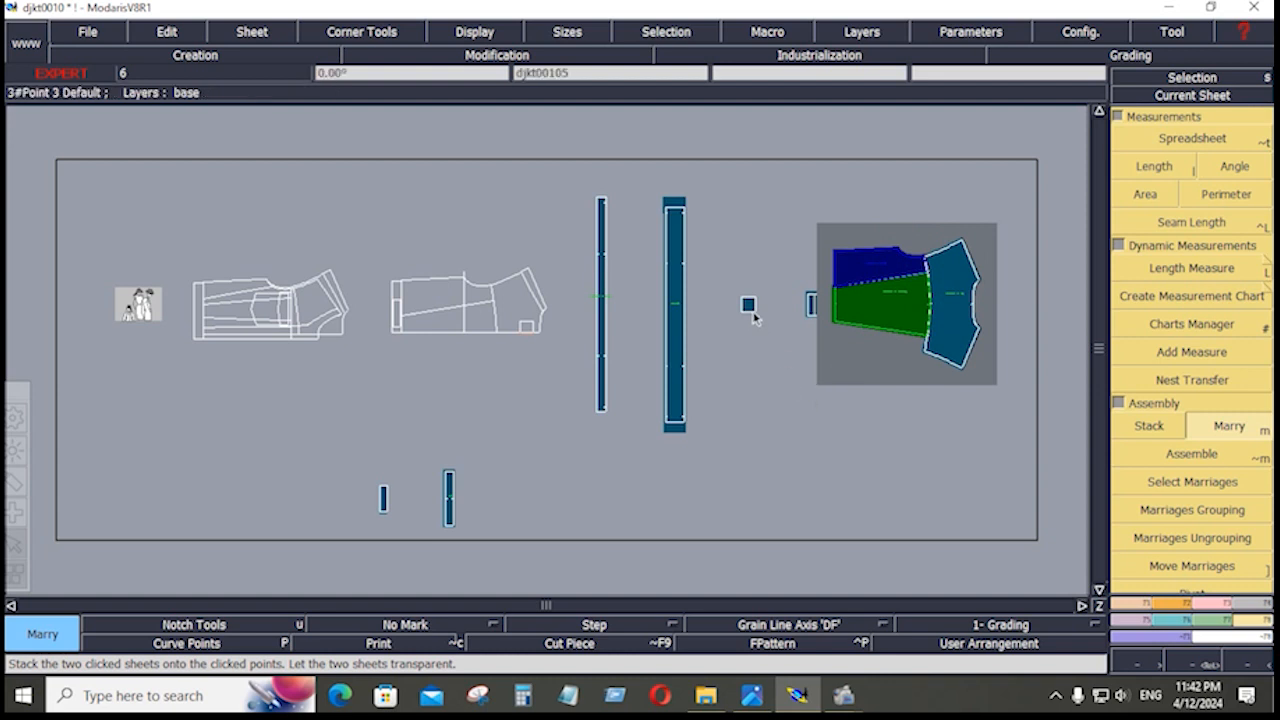
Step: Marry the original seamed rectangle to the yoke's neckline center and the small strip to the long narrow strip's edge
{"action": "left_click", "coordinate": [806, 316]}
{"action": "left_click", "coordinate": [962, 317]}
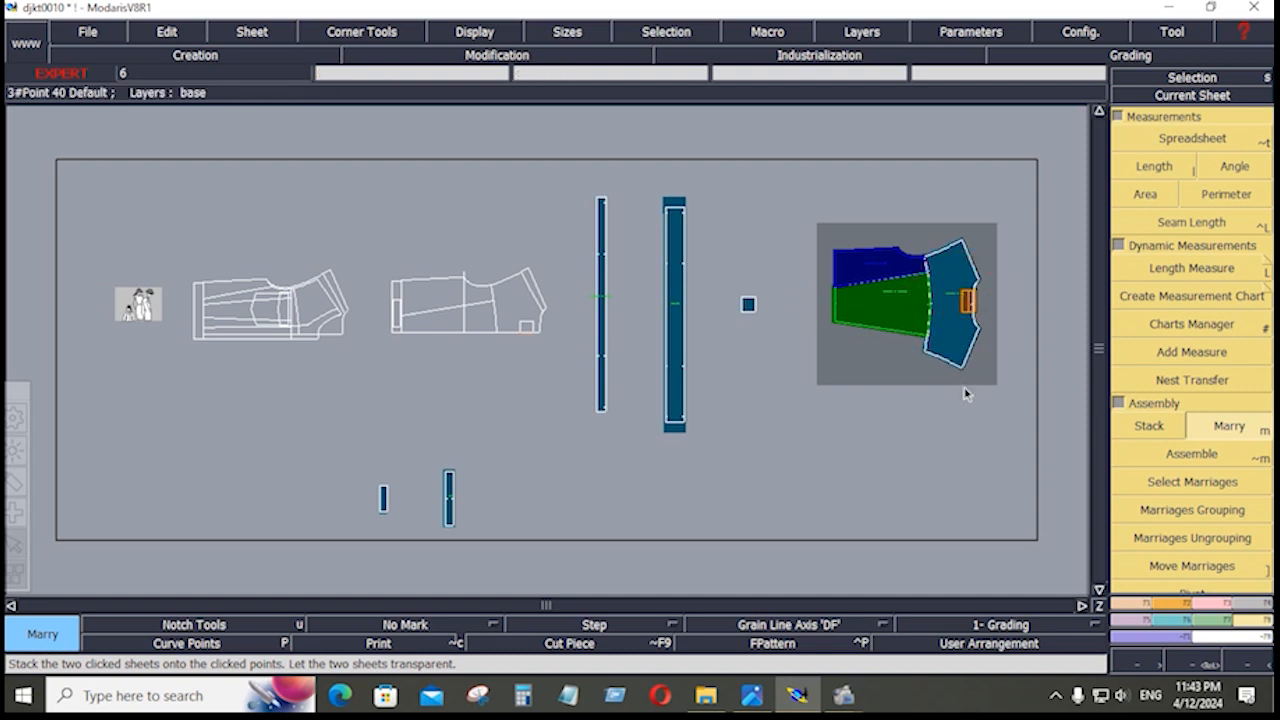
{"action": "left_click", "coordinate": [387, 513]}
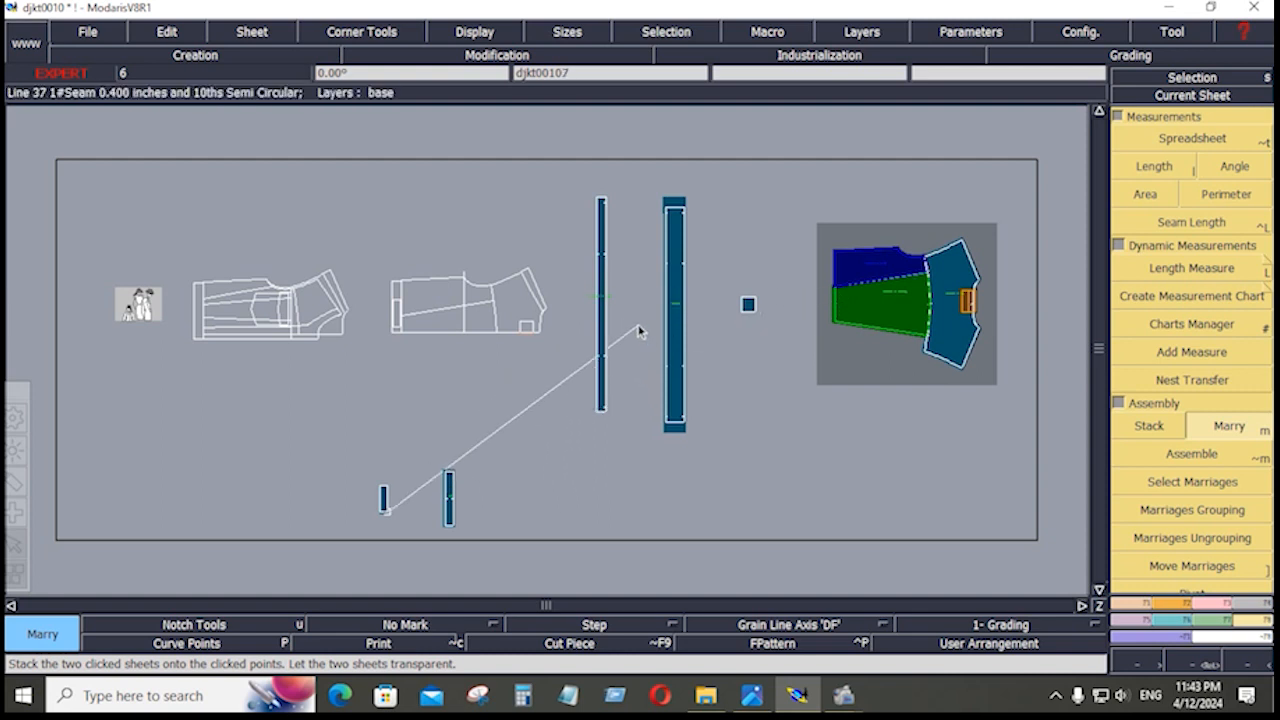
{"action": "left_click", "coordinate": [607, 392]}
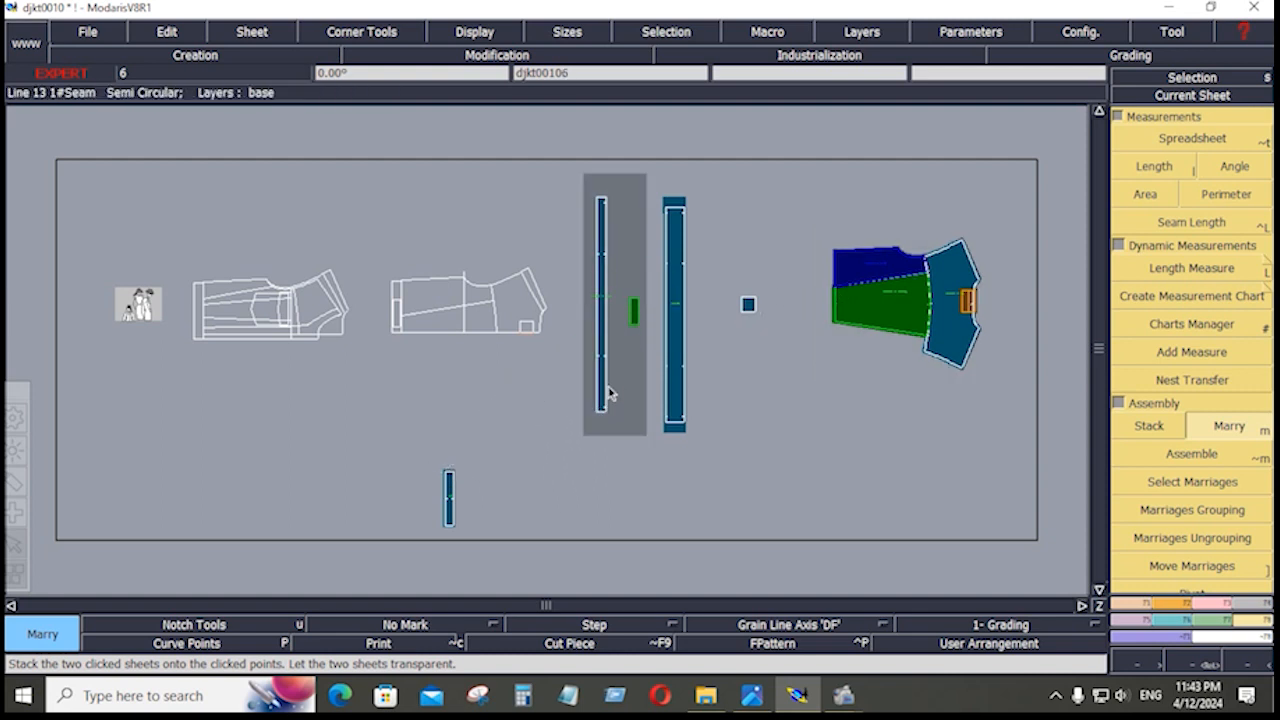
Step: Delete the sheet containing the small square piece
{"action": "left_click", "coordinate": [750, 312]}
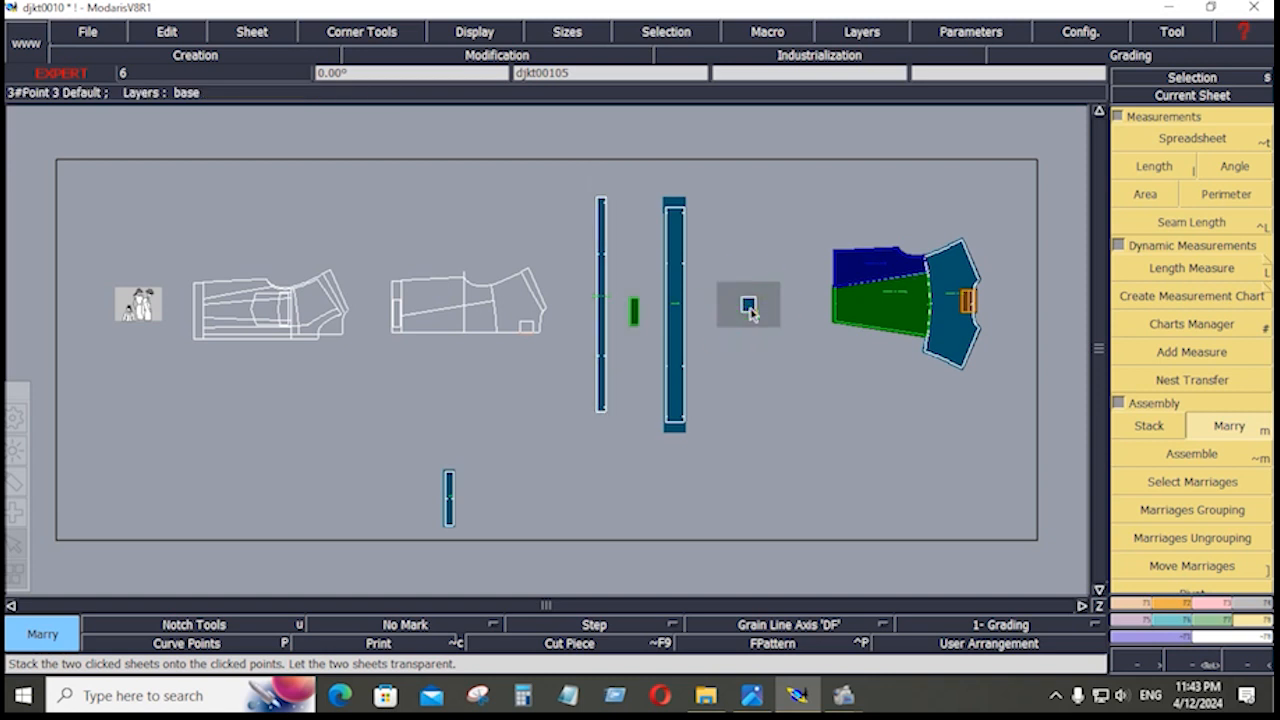
{"action": "key", "text": "shift+z"}
{"action": "key", "text": "shift+z"}
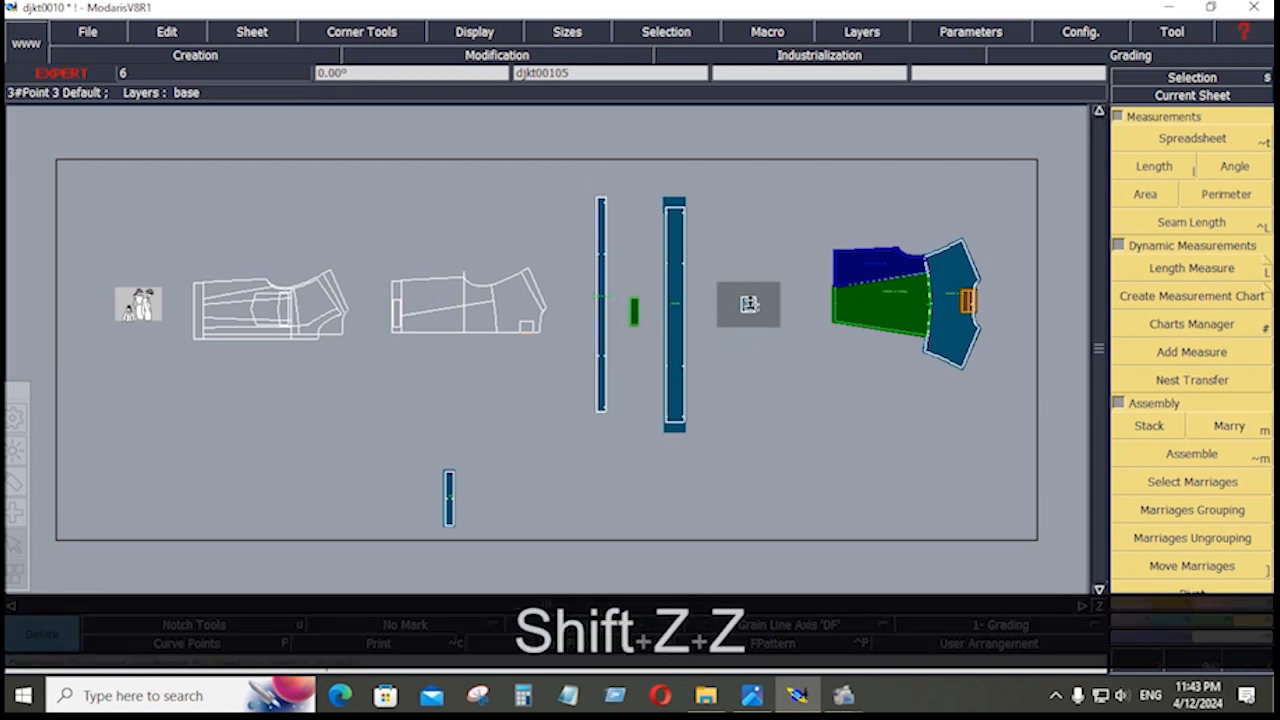
{"action": "key", "text": "shift"}
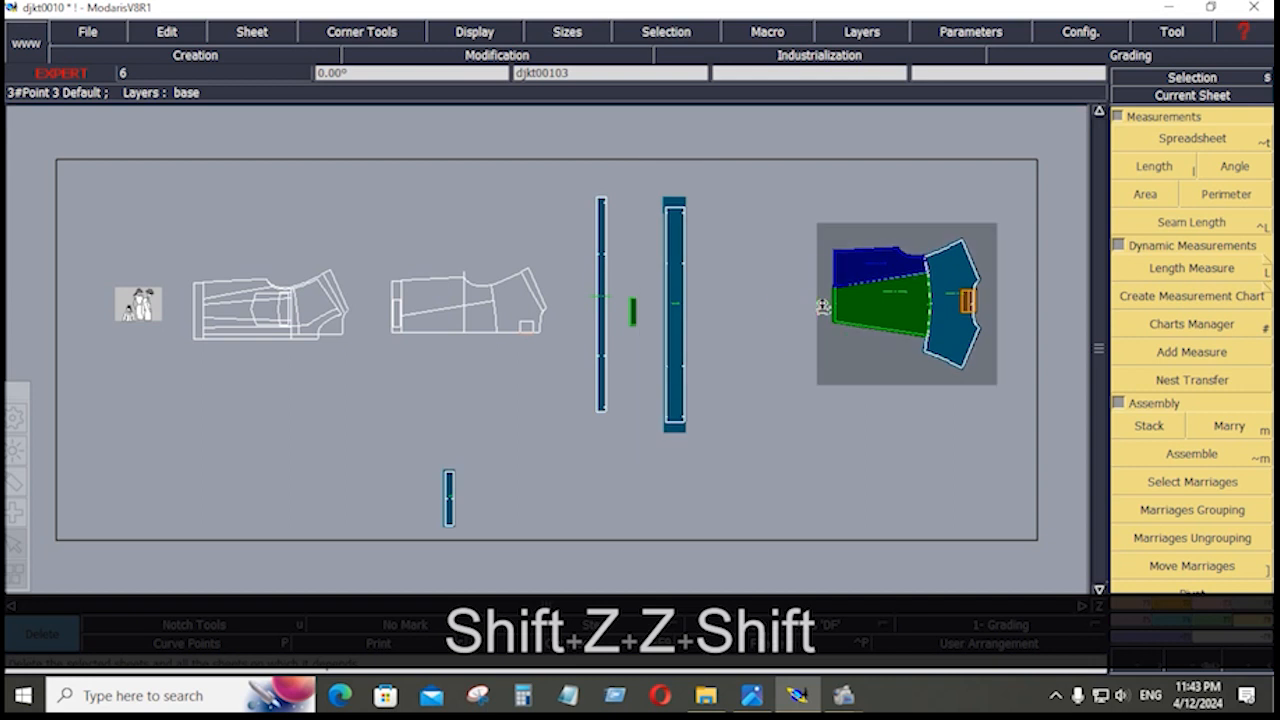
Step: Check the rectangle's placement at the yoke's neckline and divorce the rectangle from the yoke
{"action": "key", "text": "Home"}
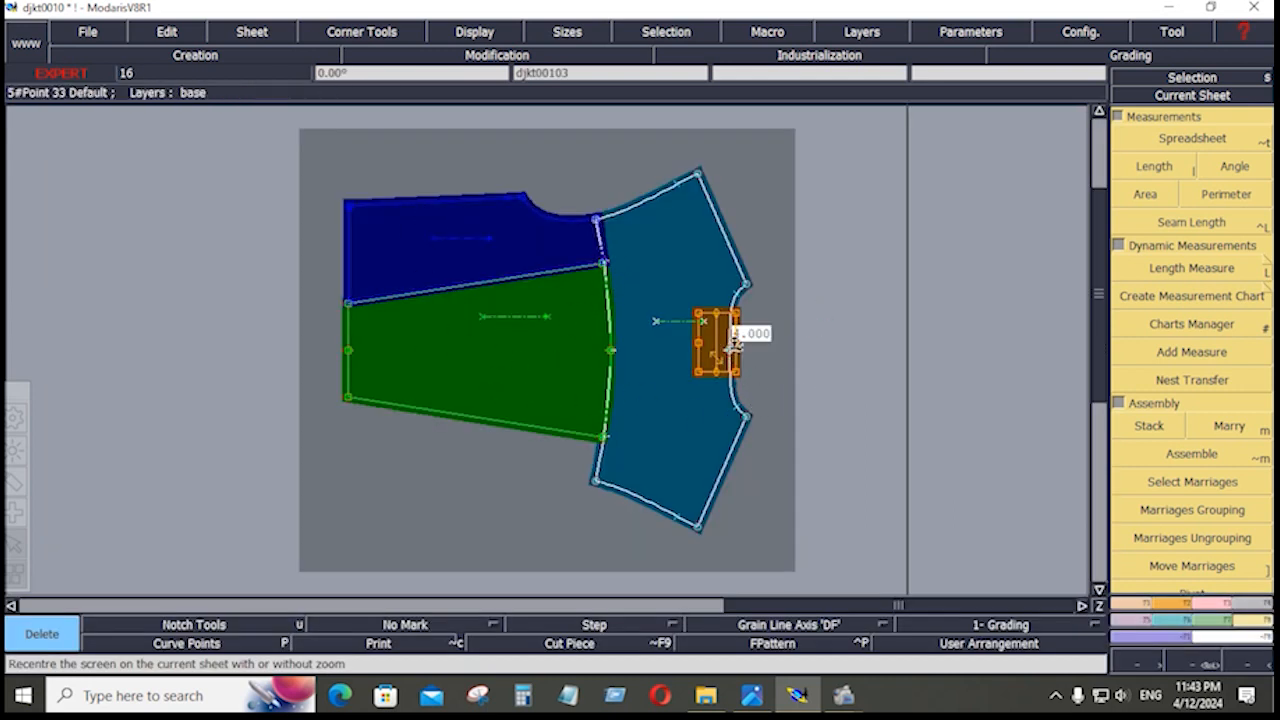
{"action": "key", "text": "Return"}
{"action": "left_click_drag", "start_coordinate": [636, 252], "coordinate": [786, 468]}
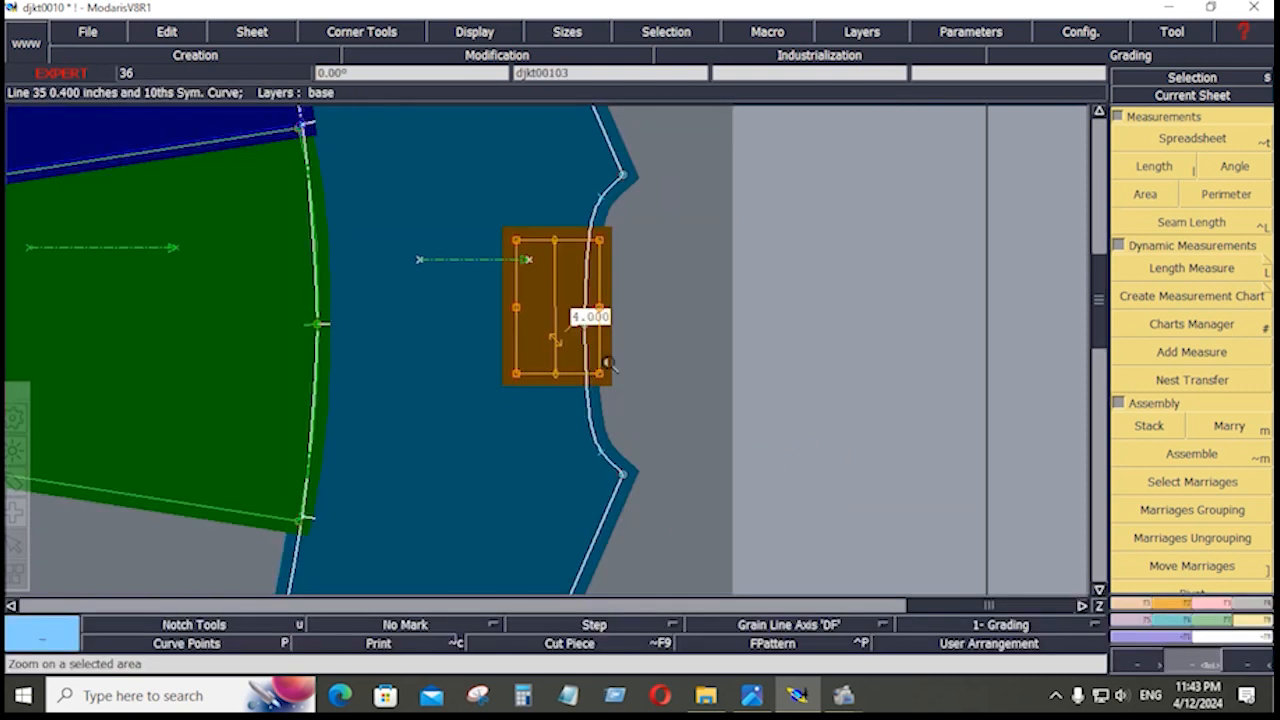
{"action": "key", "text": "ctrl"}
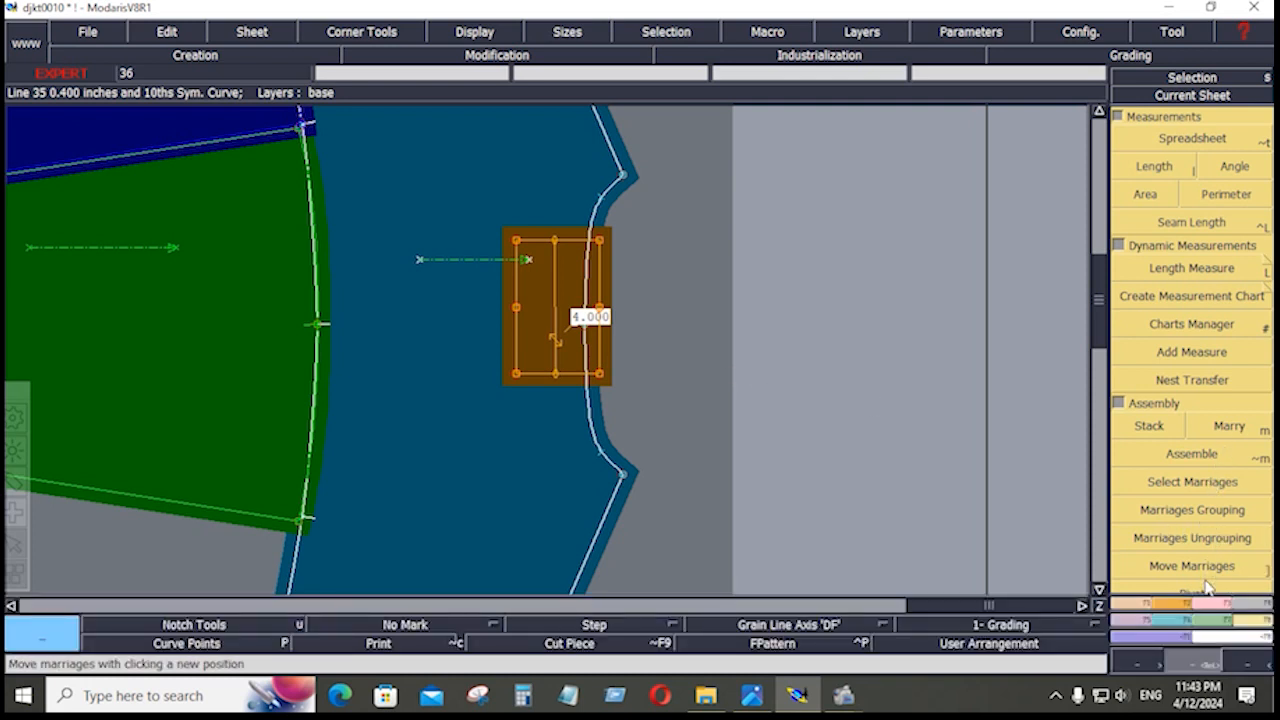
{"action": "left_click", "coordinate": [1118, 116]}
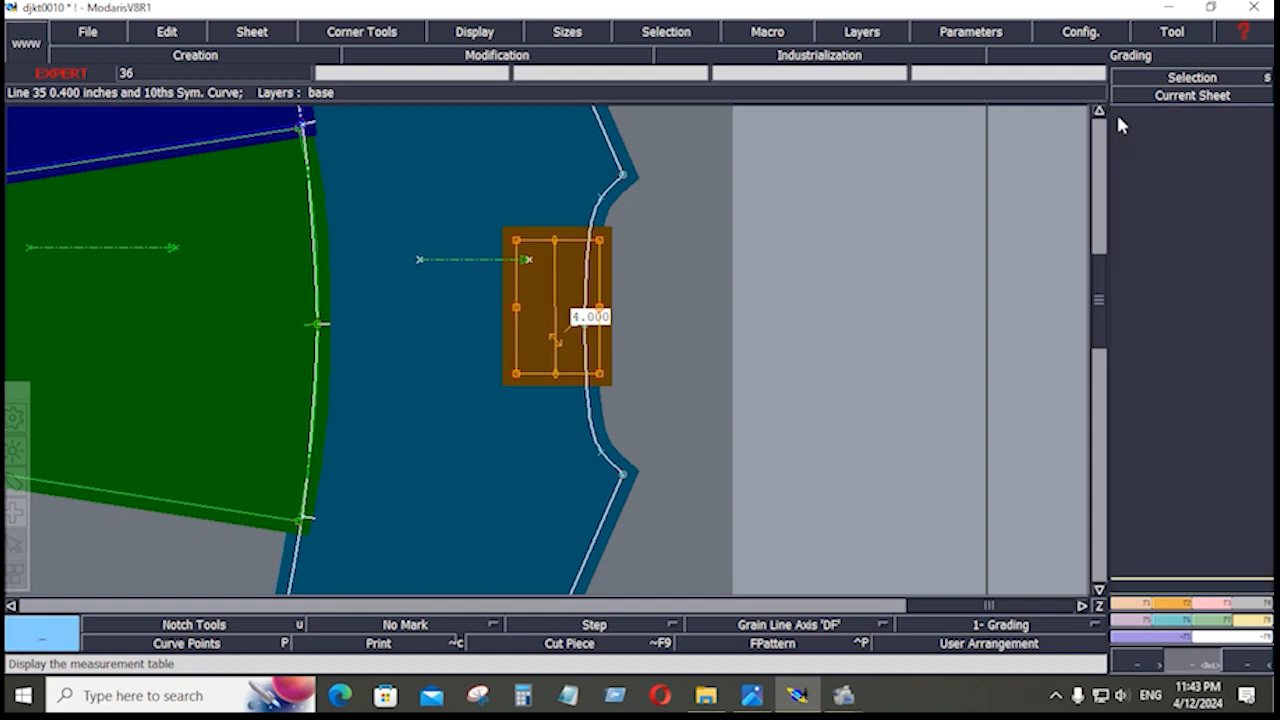
{"action": "left_click", "coordinate": [1188, 539]}
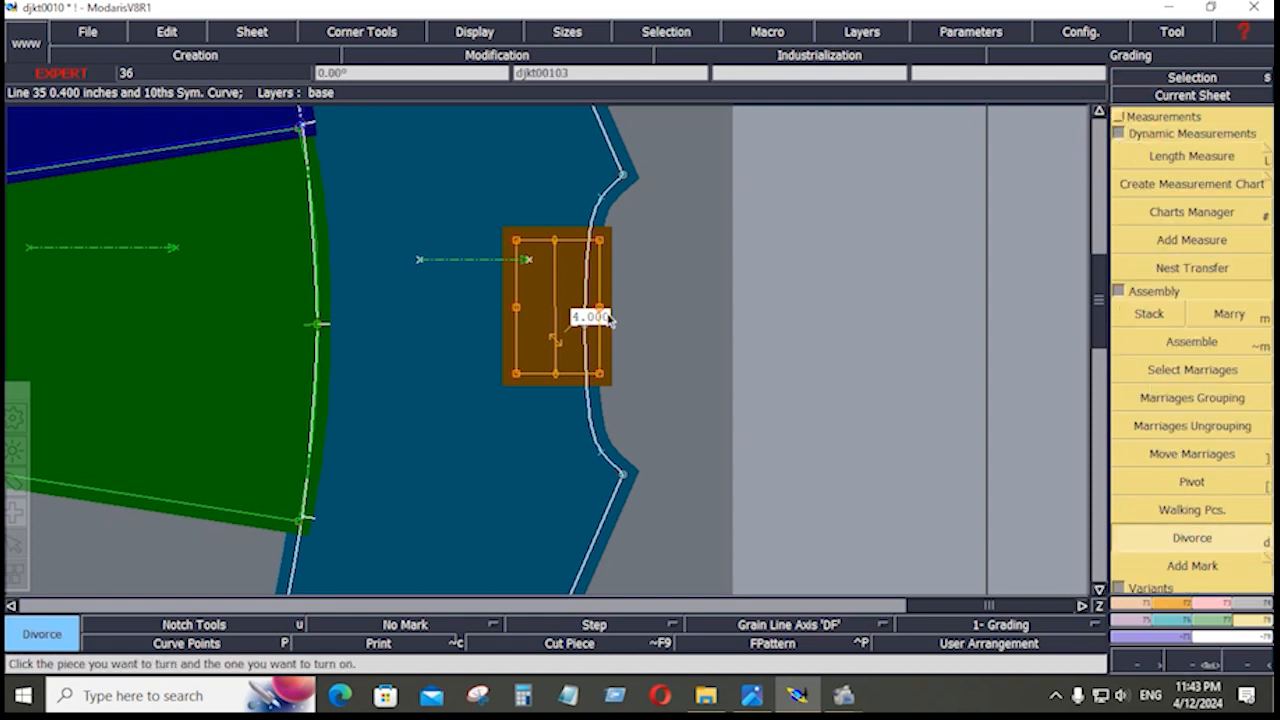
{"action": "left_click", "coordinate": [535, 298]}
Step: Rearrange the sheets and marry the back draft onto the yoke at the center neckline point
{"action": "key", "text": "j"}
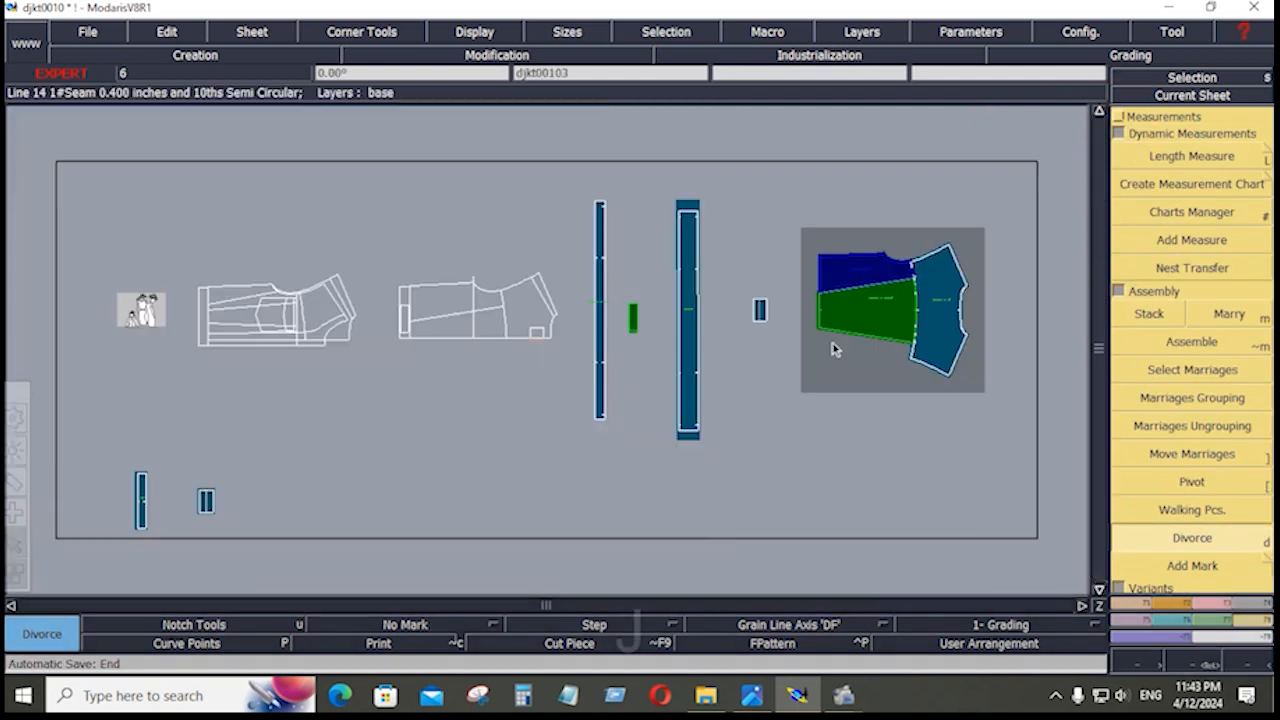
{"action": "left_click", "coordinate": [1265, 645]}
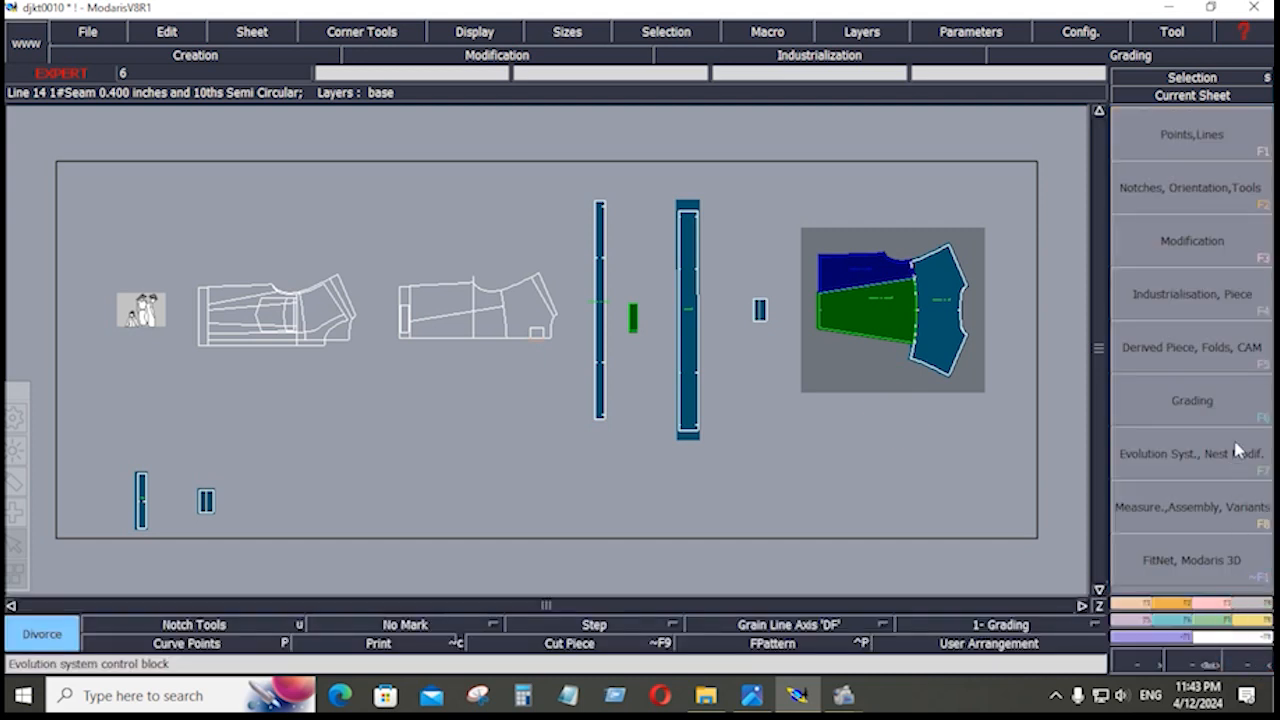
{"action": "left_click", "coordinate": [1258, 630]}
{"action": "left_click", "coordinate": [1229, 314]}
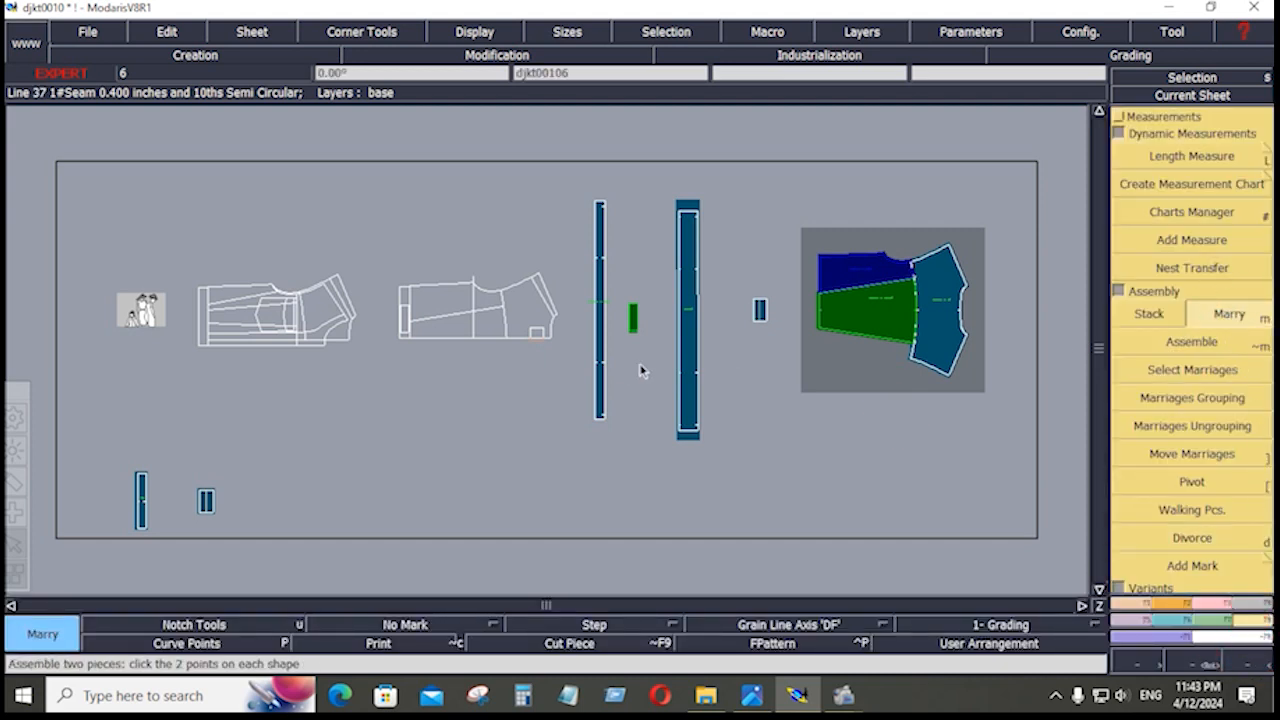
{"action": "left_click", "coordinate": [551, 344]}
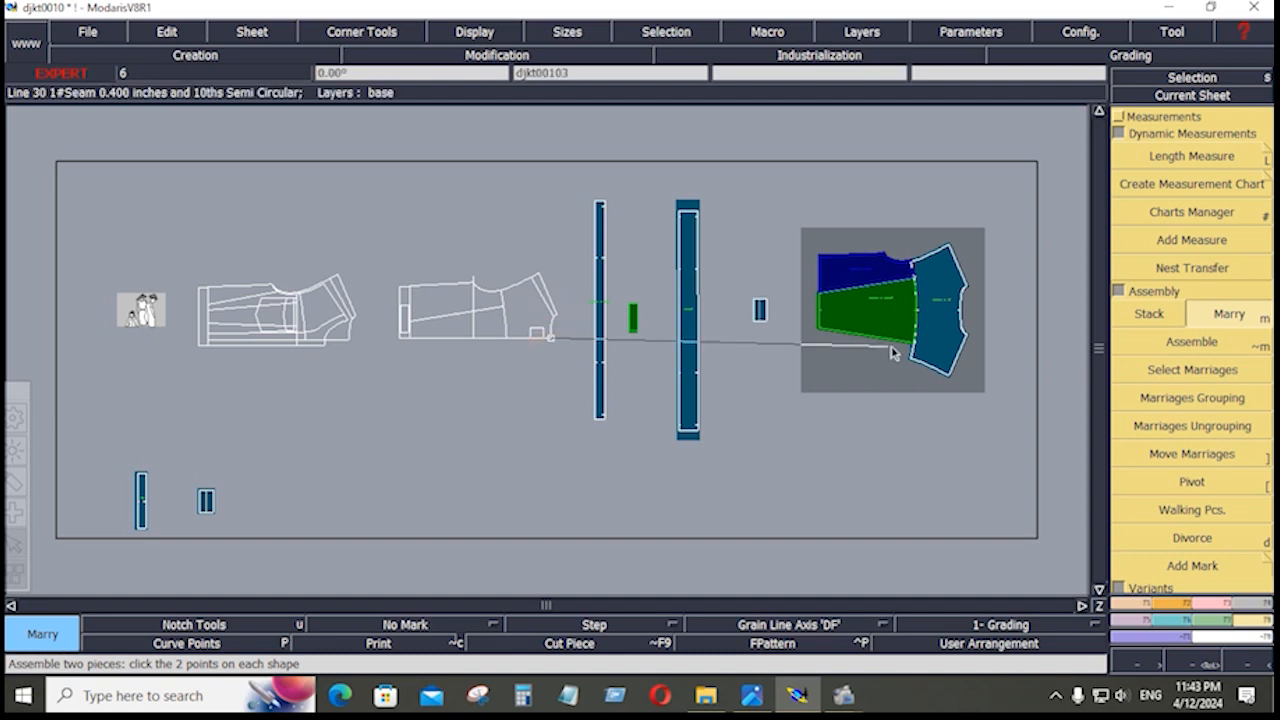
{"action": "left_click", "coordinate": [956, 316]}
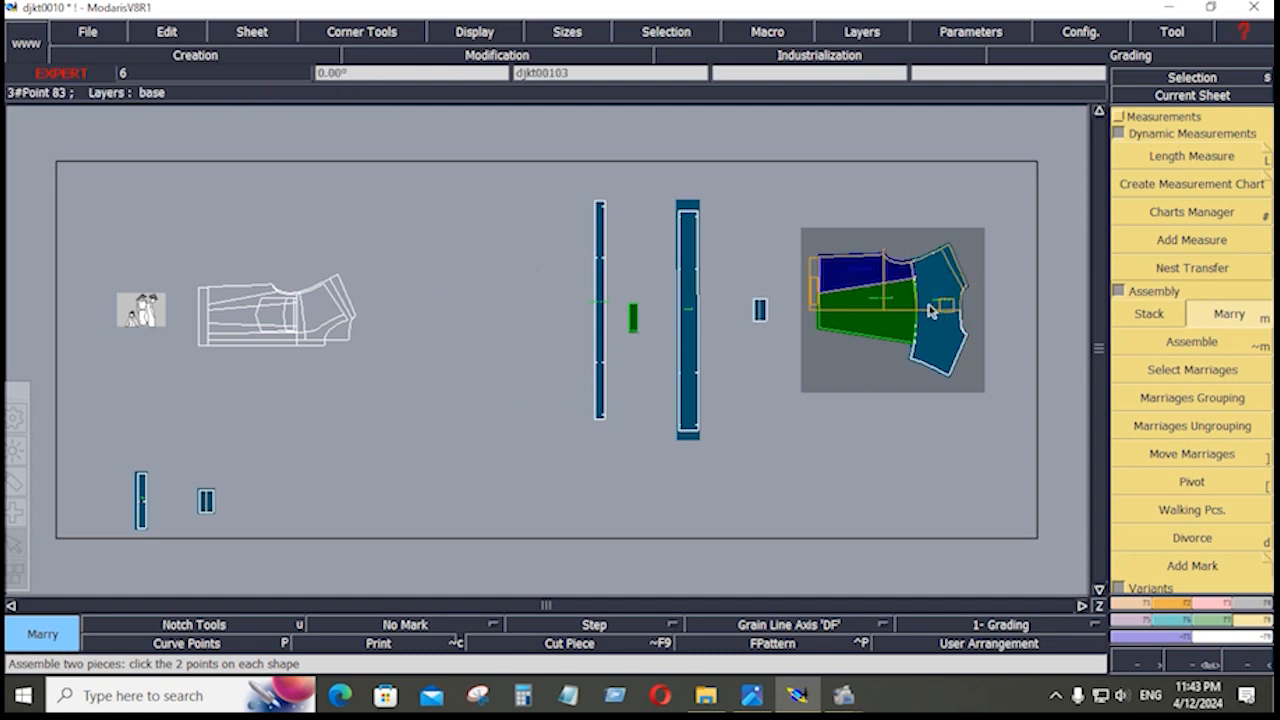
Step: Trace the small square's two vertical sides and upper edge onto the yoke with Bezier lines
{"action": "key", "text": "Return"}
{"action": "scroll", "coordinate": [969, 322], "scroll_direction": "up", "scroll_amount": 5}
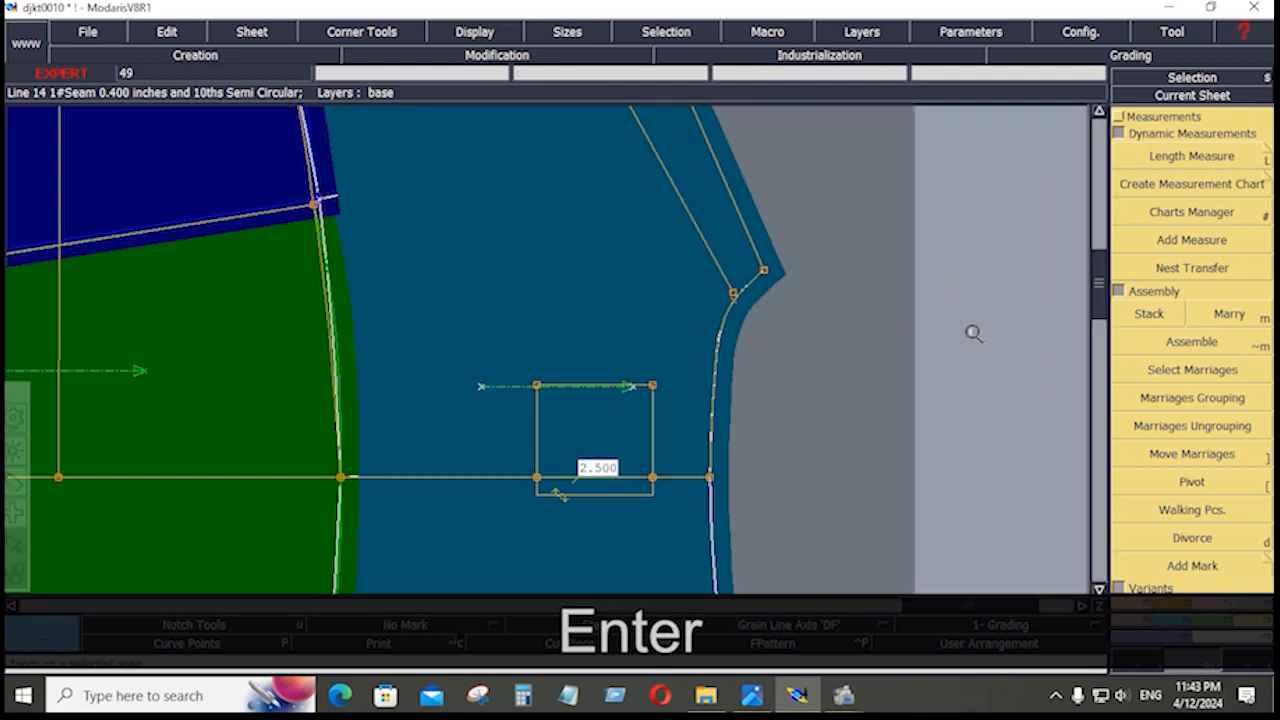
{"action": "left_click", "coordinate": [1129, 606]}
{"action": "left_click", "coordinate": [1192, 521]}
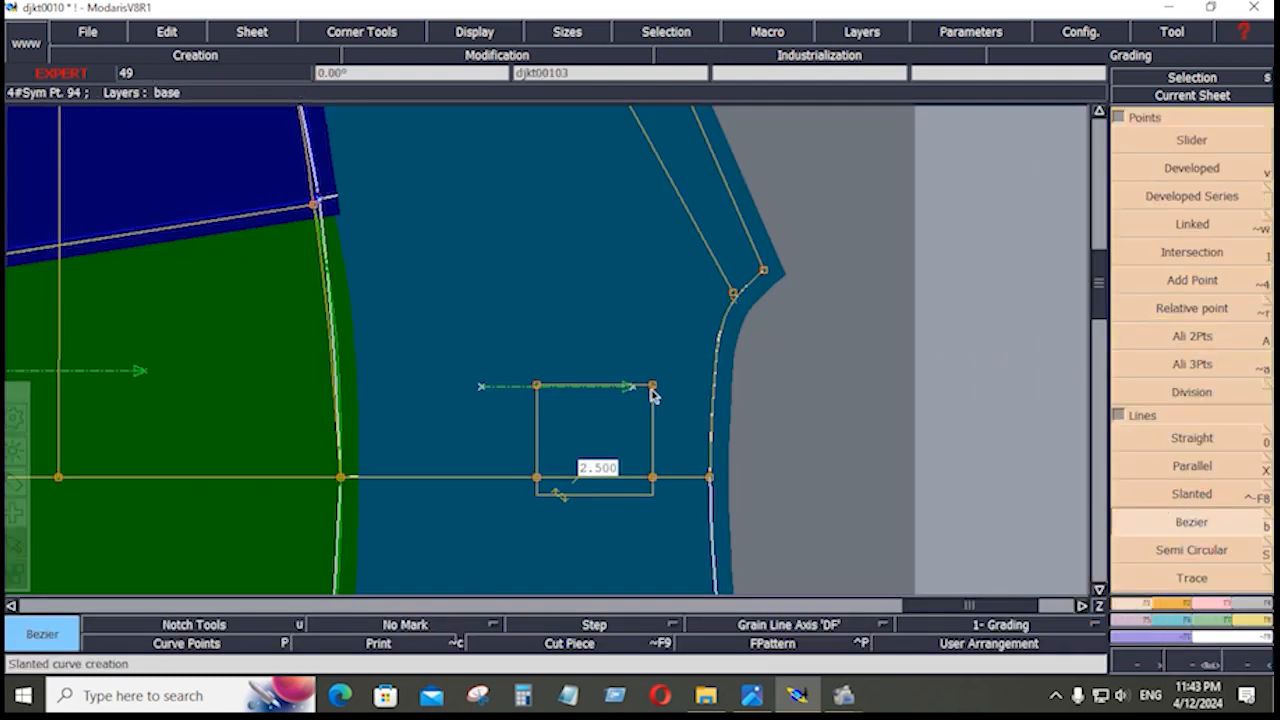
{"action": "left_click", "coordinate": [651, 386]}
{"action": "left_click", "coordinate": [652, 477]}
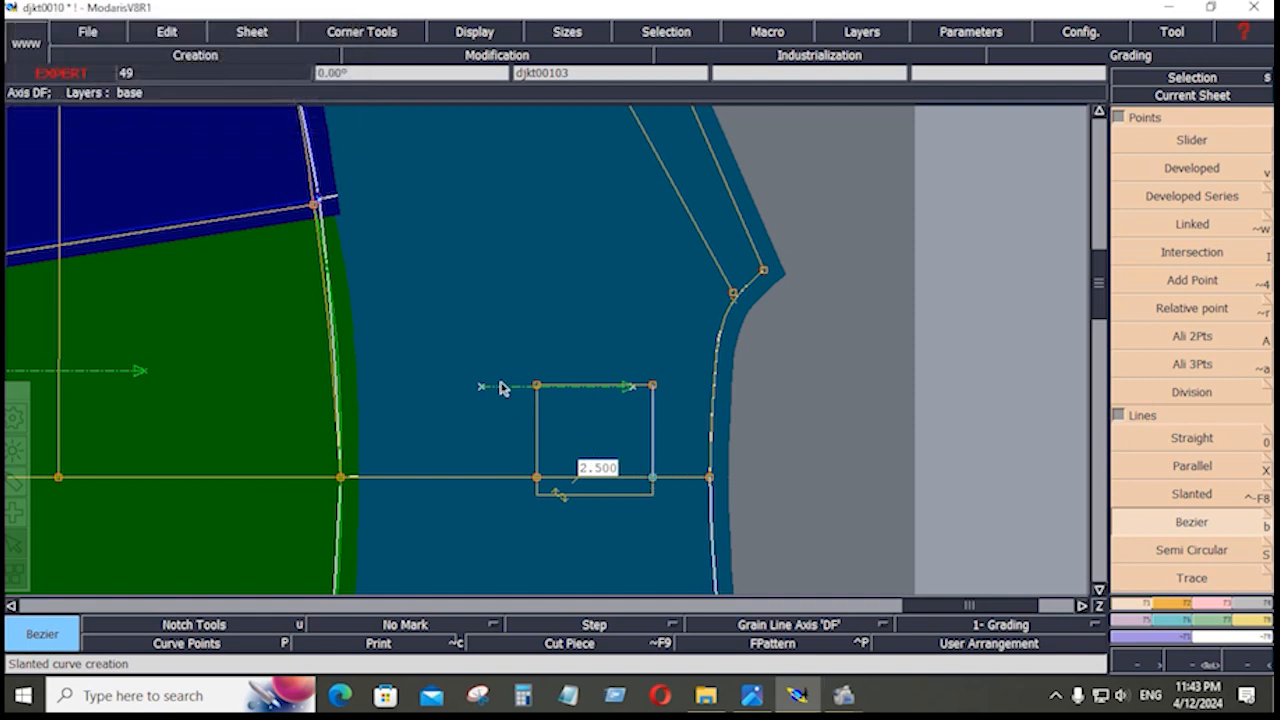
{"action": "left_click", "coordinate": [537, 386]}
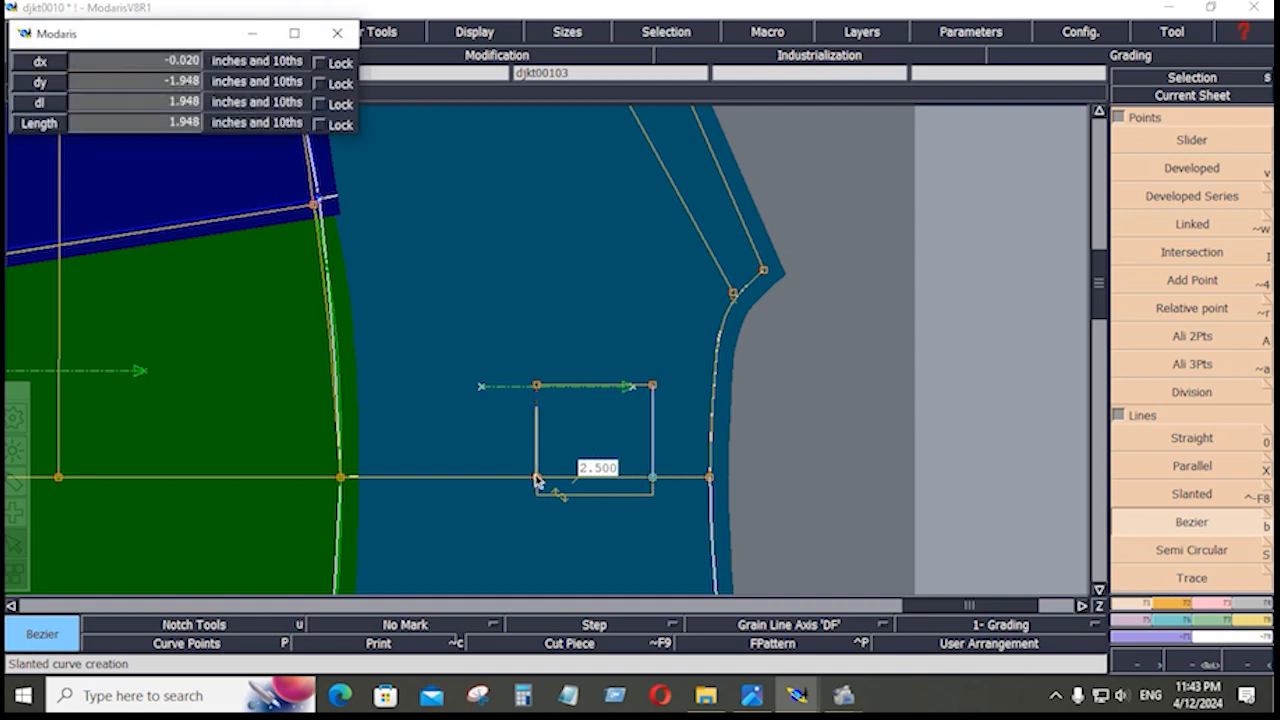
{"action": "left_click", "coordinate": [537, 477]}
{"action": "left_click", "coordinate": [537, 386]}
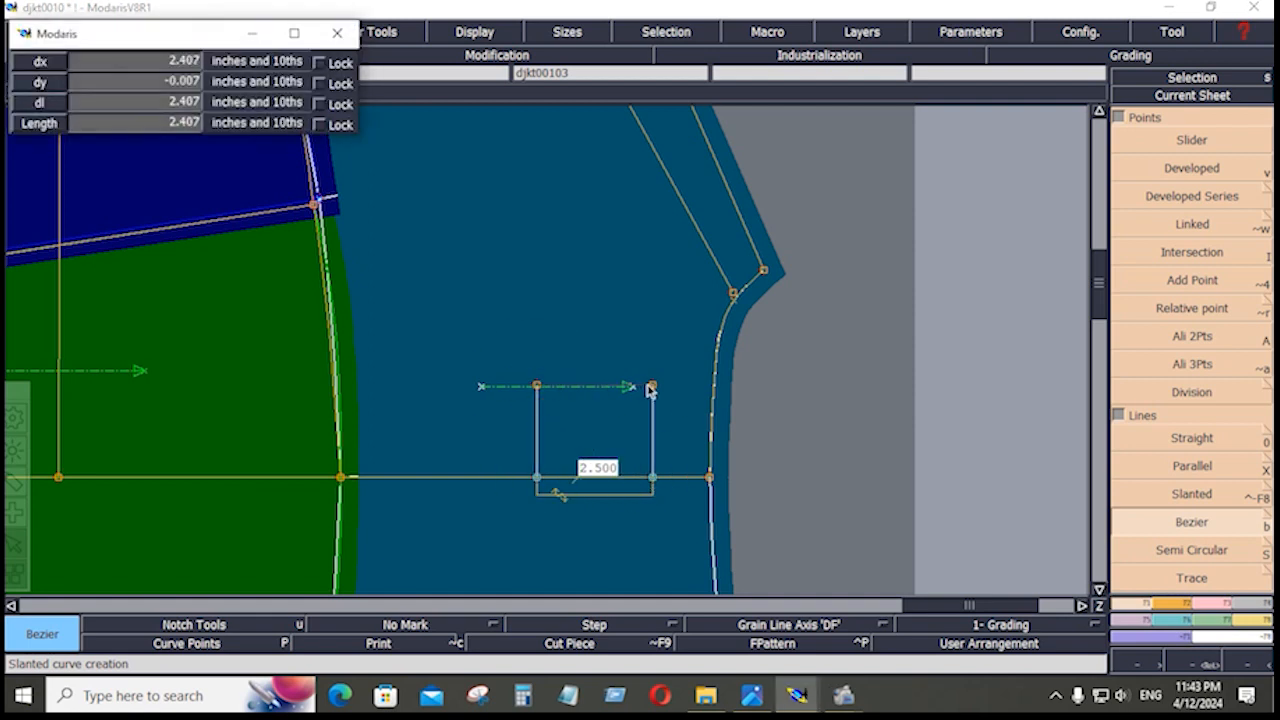
{"action": "left_click", "coordinate": [652, 386]}
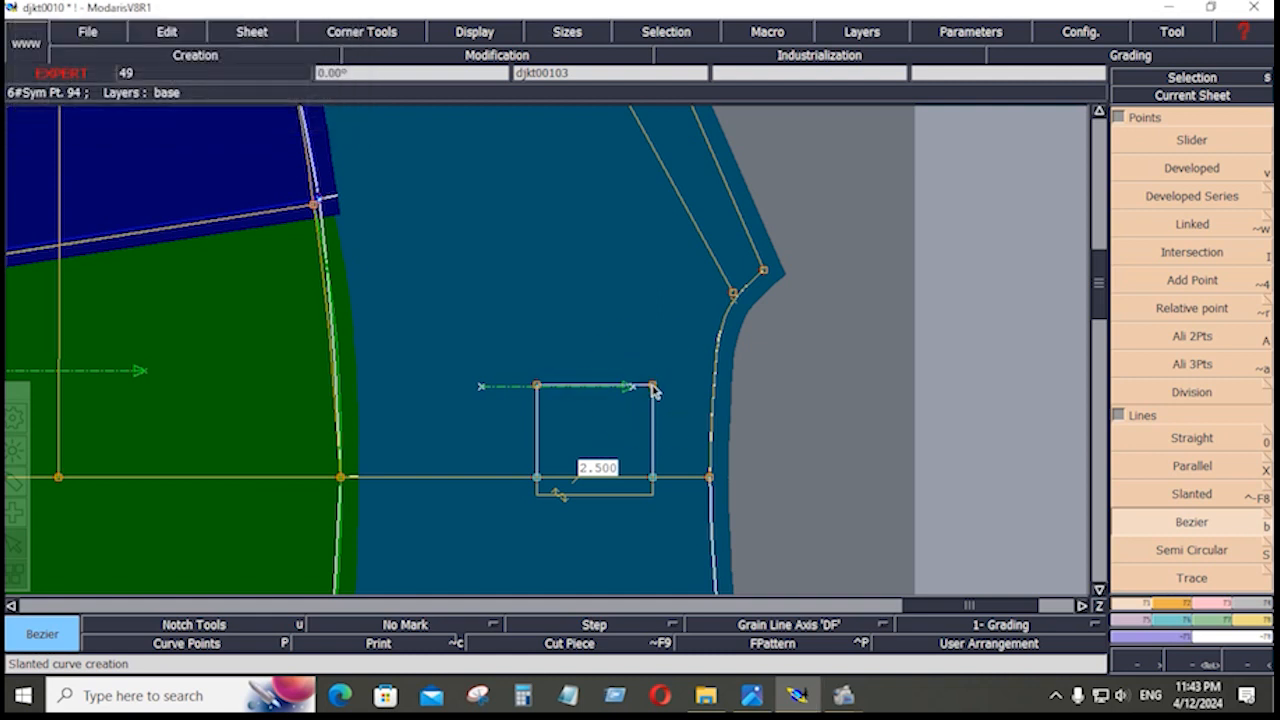
Step: Close the square's remaining edge on the yoke with a Bezier line, and divorce the center back panel and back draft from the yoke
{"action": "left_click", "coordinate": [652, 477]}
{"action": "right_click", "coordinate": [540, 478]}
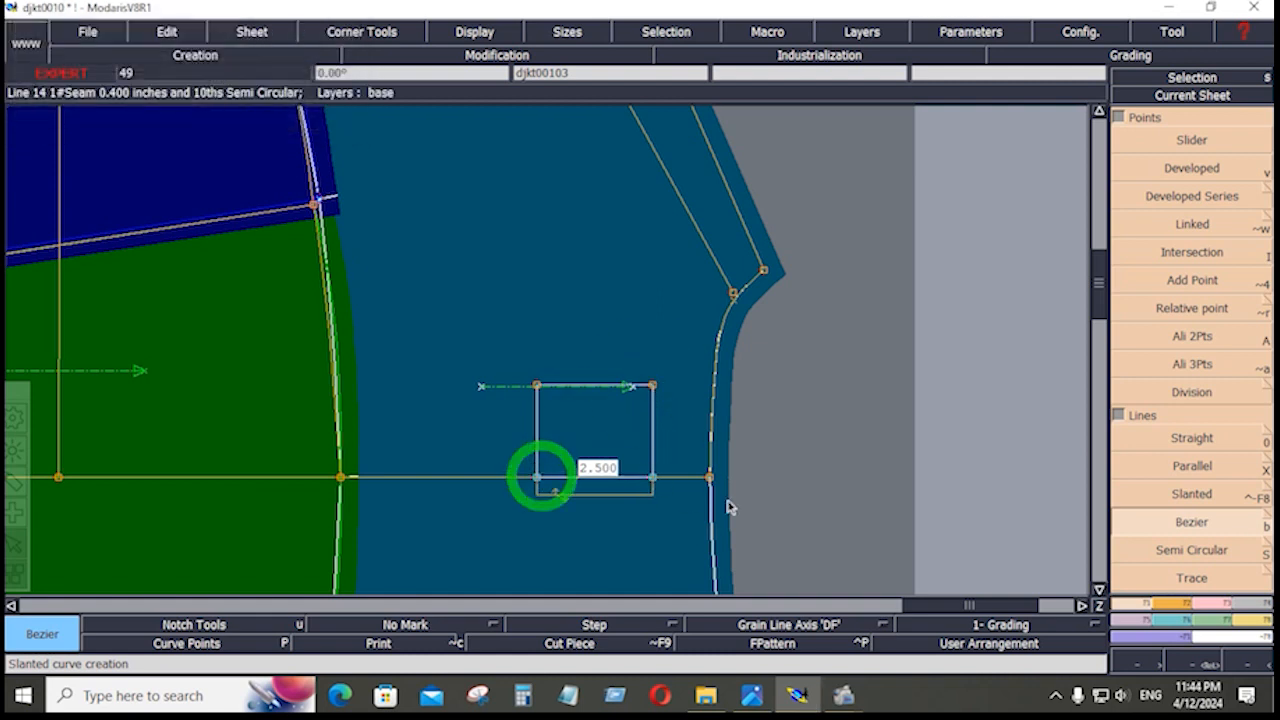
{"action": "left_click", "coordinate": [1259, 625]}
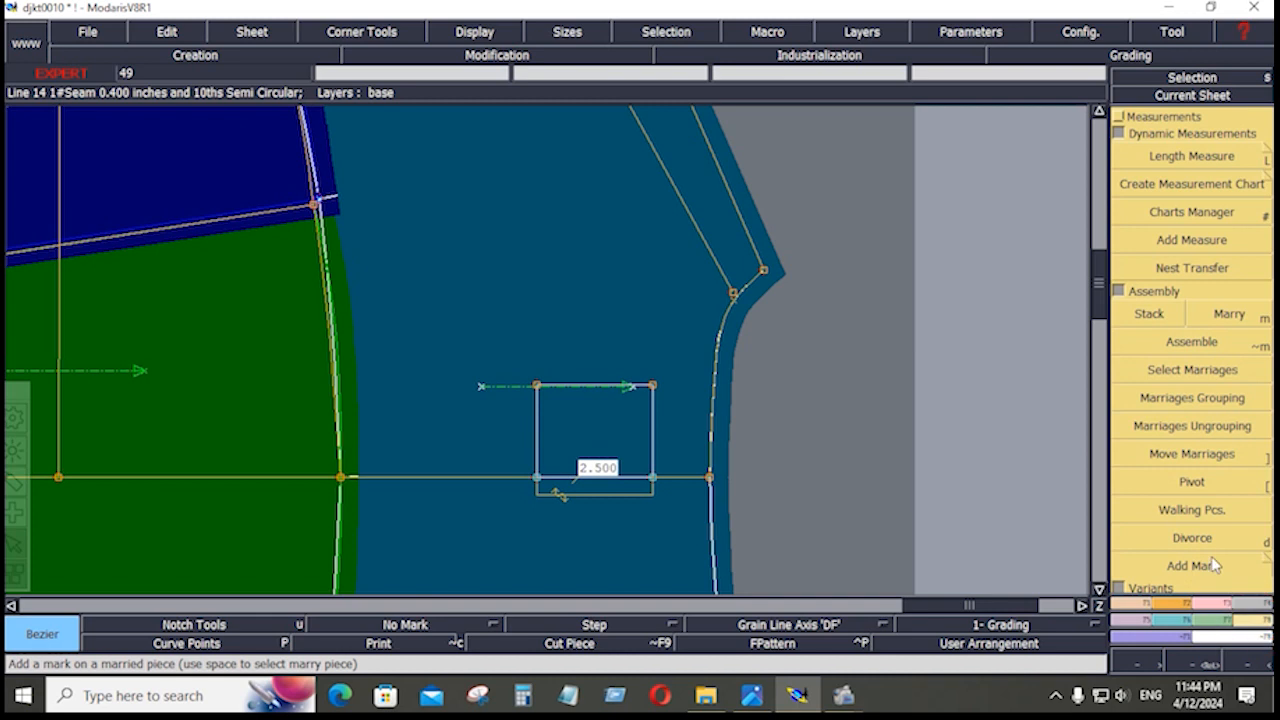
{"action": "left_click", "coordinate": [1192, 538]}
{"action": "left_click", "coordinate": [357, 510]}
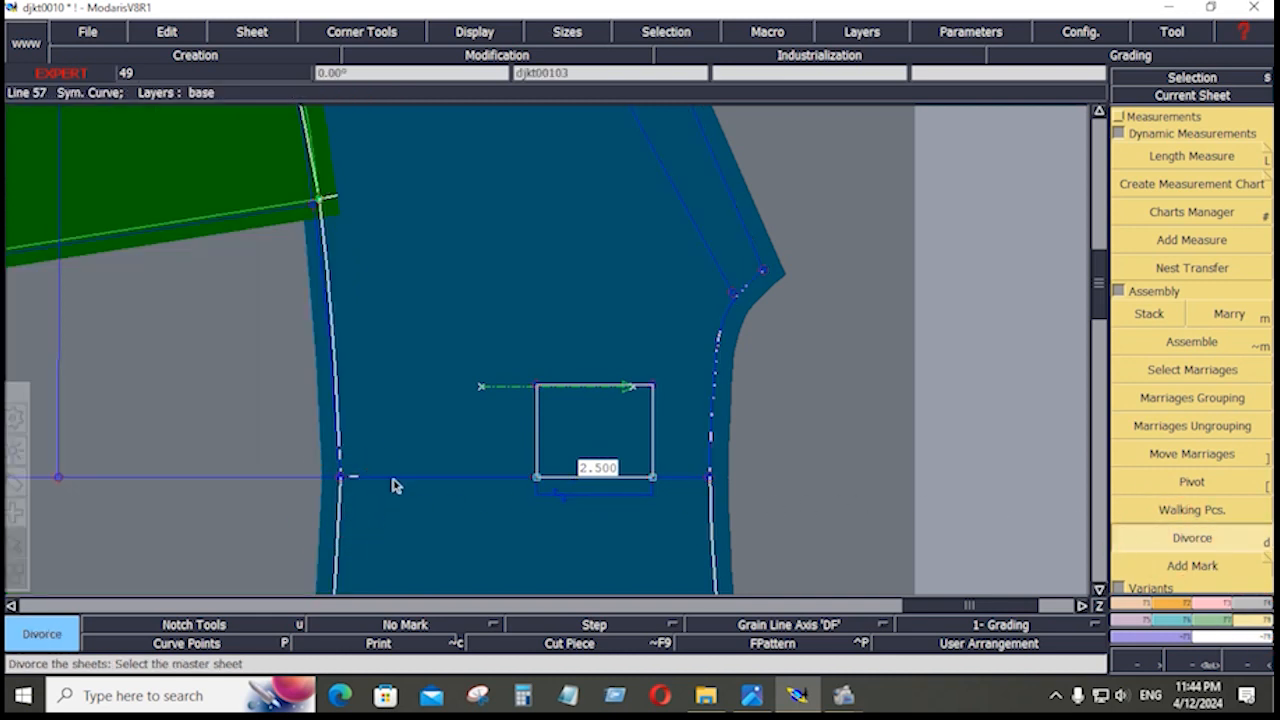
{"action": "left_click", "coordinate": [391, 477]}
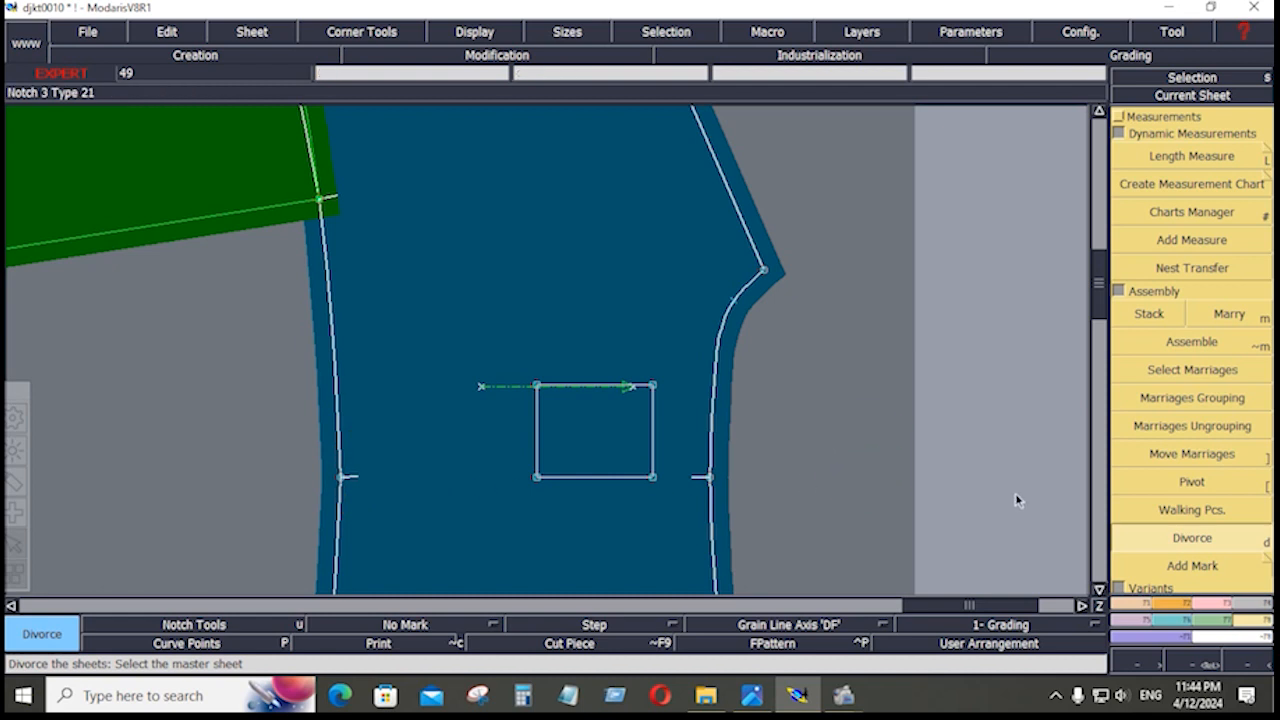
Step: Make the square's lower edge a symmetry axis and symmetrize its upper and vertical edges across it
{"action": "left_click", "coordinate": [1135, 605]}
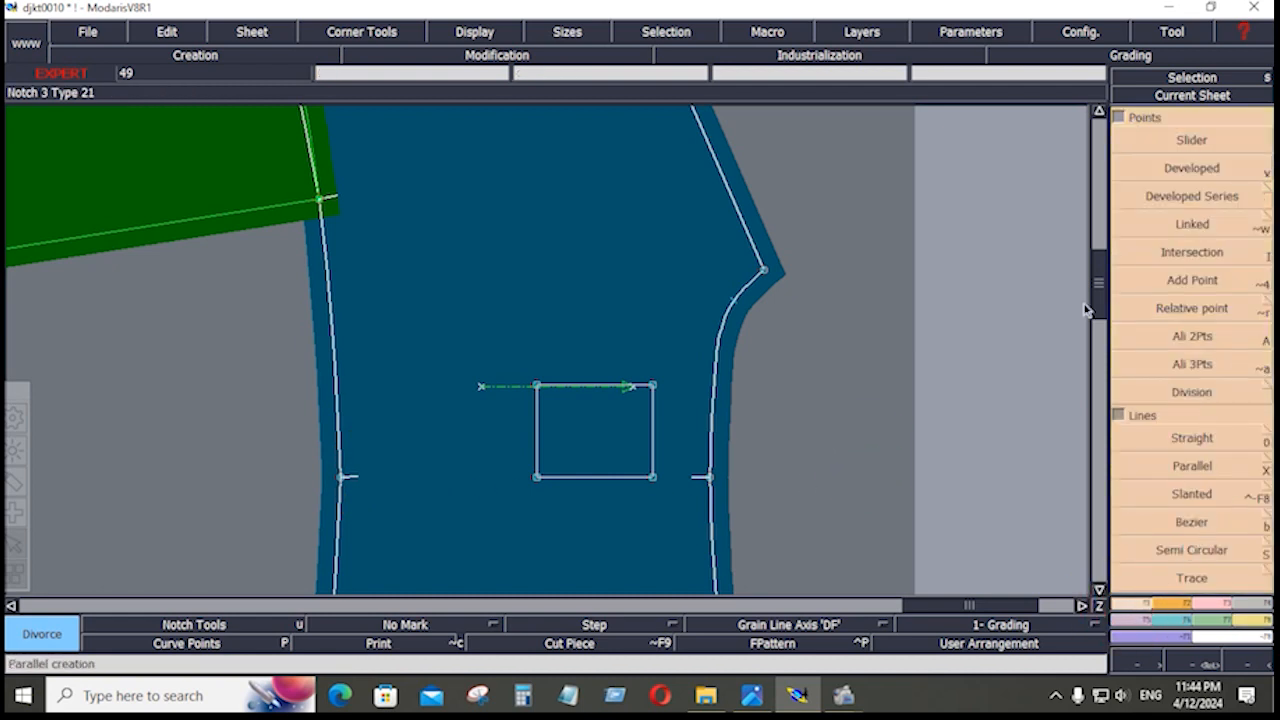
{"action": "left_click", "coordinate": [1119, 117]}
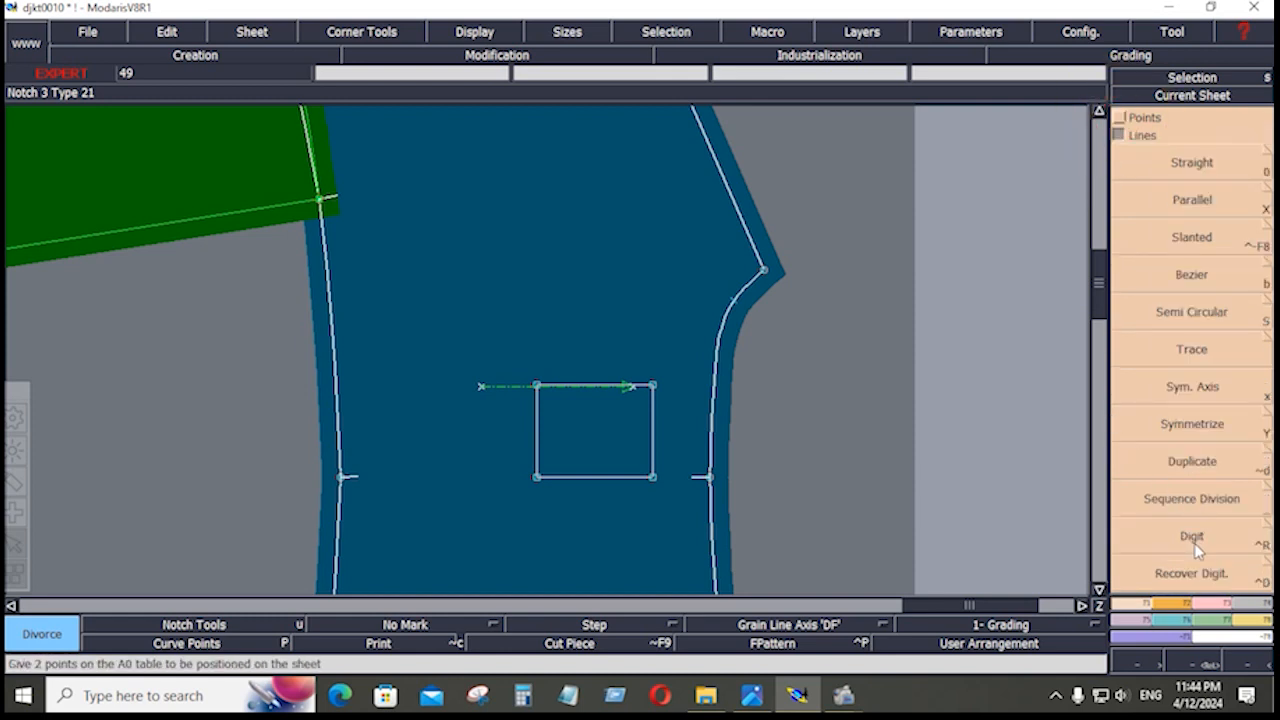
{"action": "left_click", "coordinate": [1202, 391]}
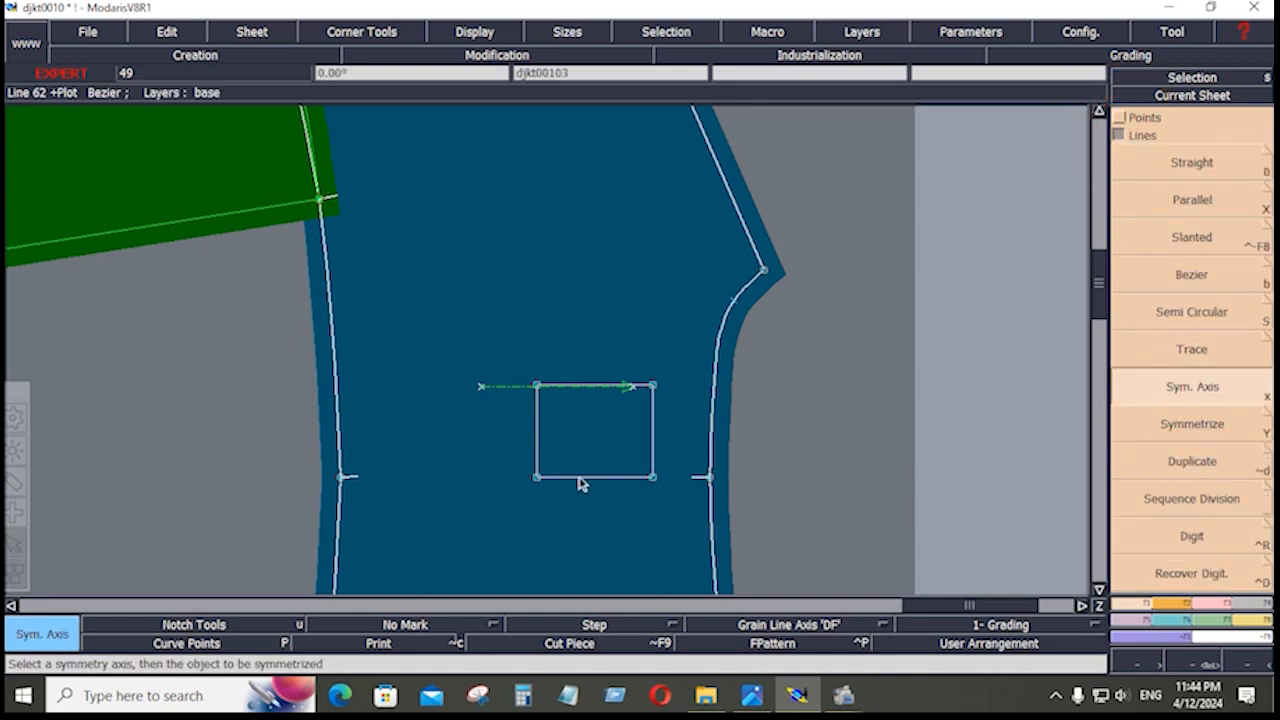
{"action": "left_click", "coordinate": [620, 477]}
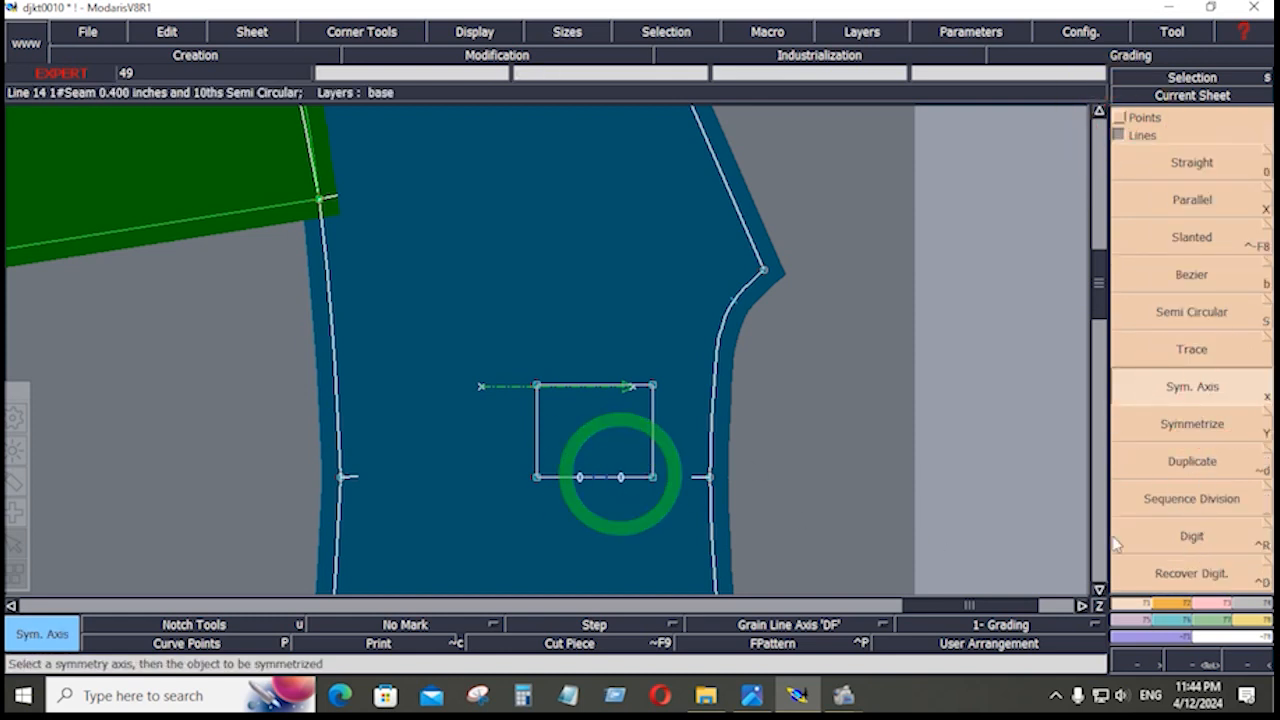
{"action": "left_click", "coordinate": [1206, 426]}
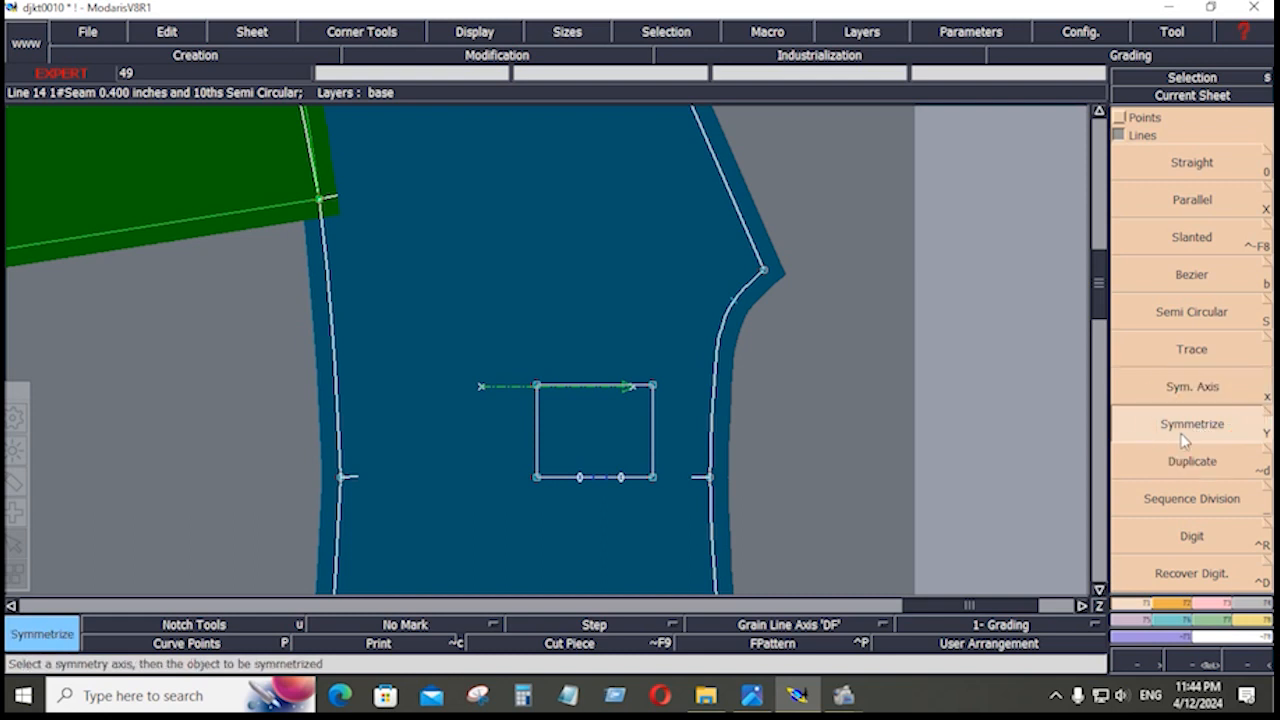
{"action": "left_click", "coordinate": [607, 386]}
{"action": "left_click", "coordinate": [653, 434]}
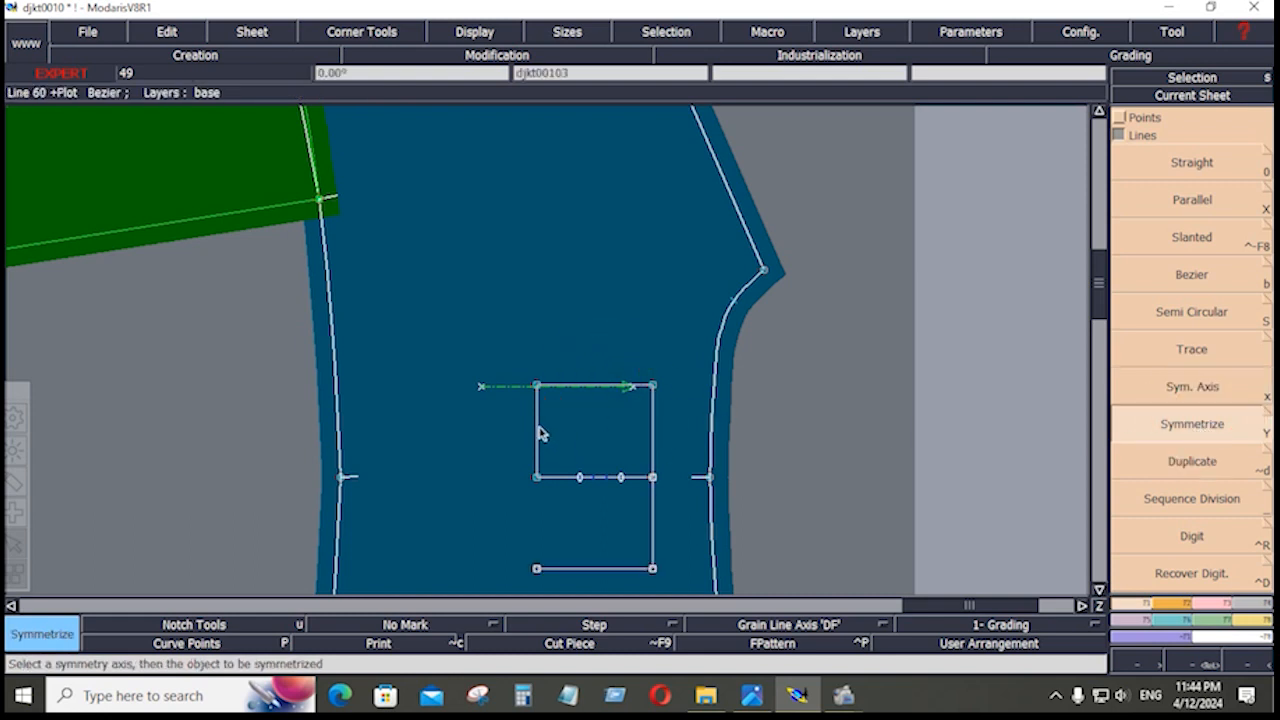
Step: Attach the overlapping points at the two lower corners of the mirrored rectangle on the yoke
{"action": "left_click", "coordinate": [1215, 604]}
{"action": "left_click", "coordinate": [1148, 437]}
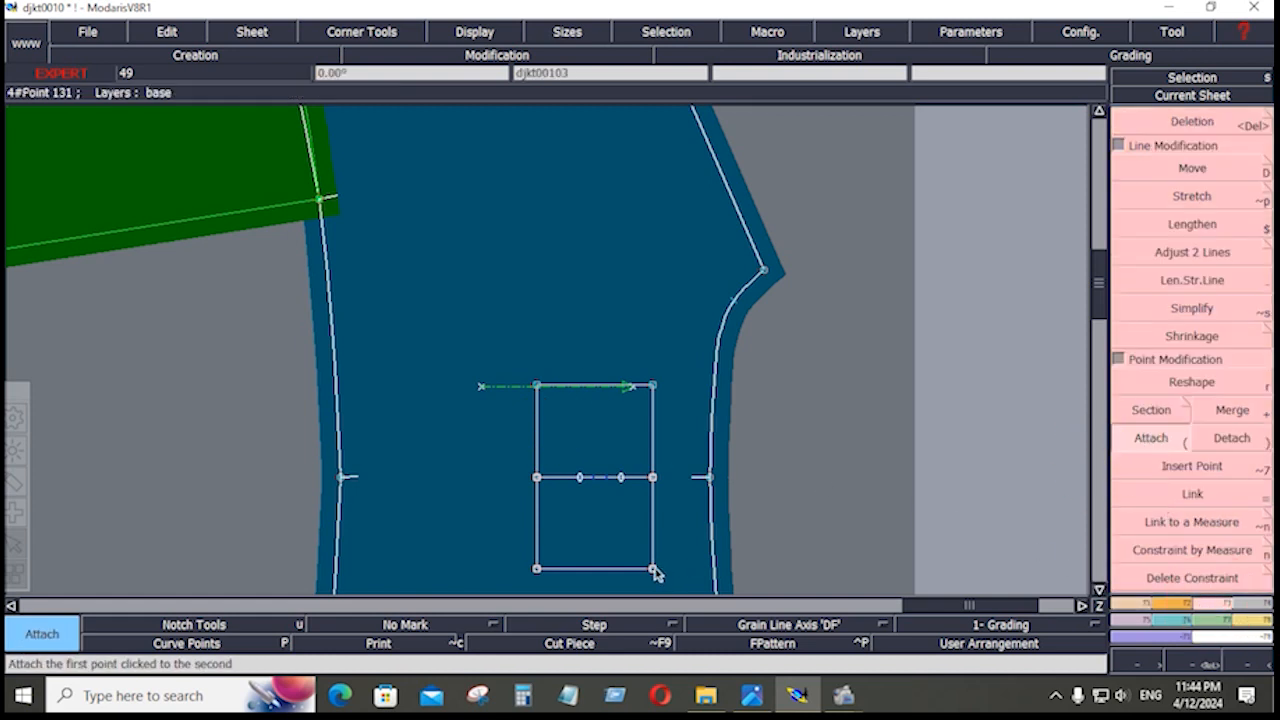
{"action": "left_click", "coordinate": [653, 568]}
{"action": "left_click", "coordinate": [653, 569]}
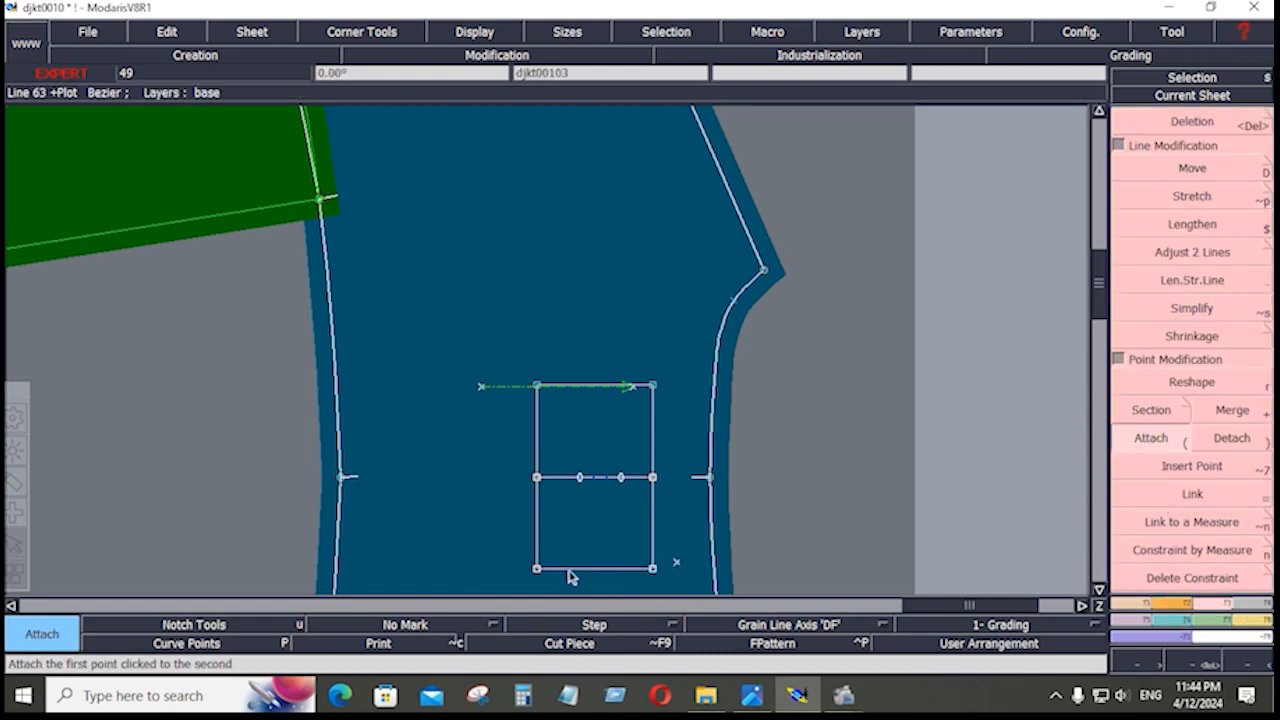
{"action": "left_click", "coordinate": [538, 568]}
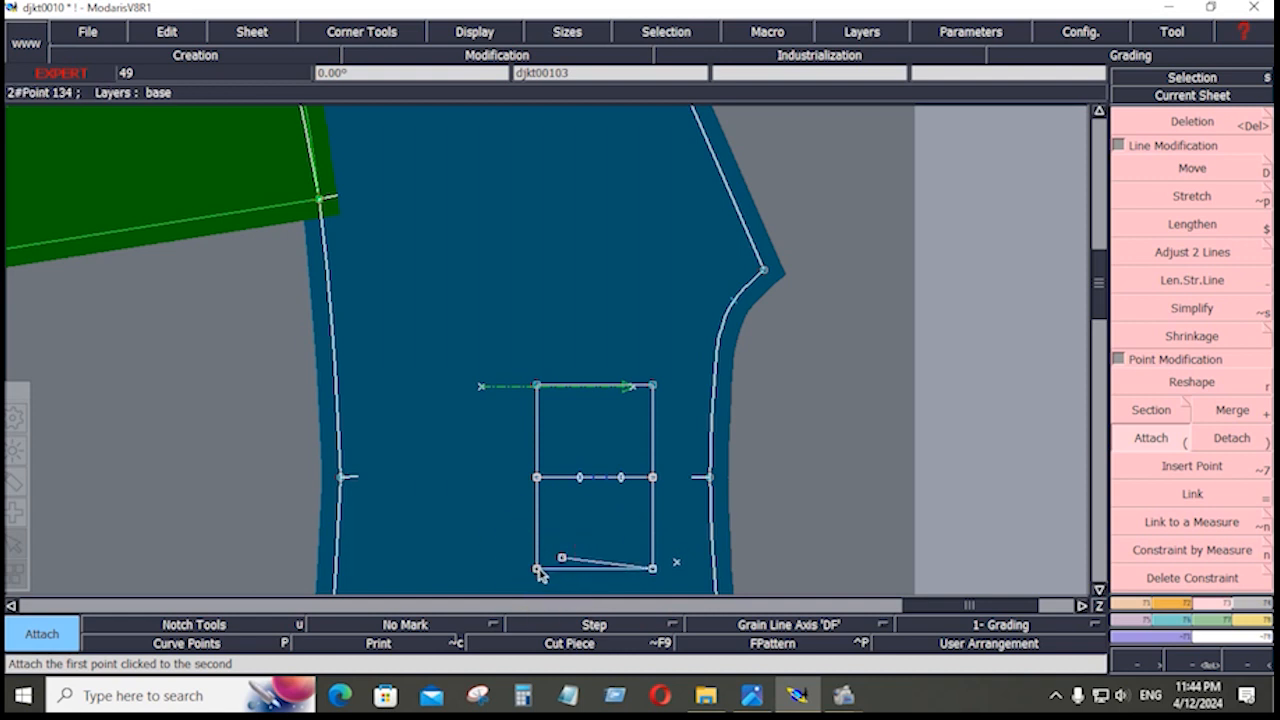
{"action": "left_click", "coordinate": [539, 569]}
{"action": "left_click", "coordinate": [537, 388]}
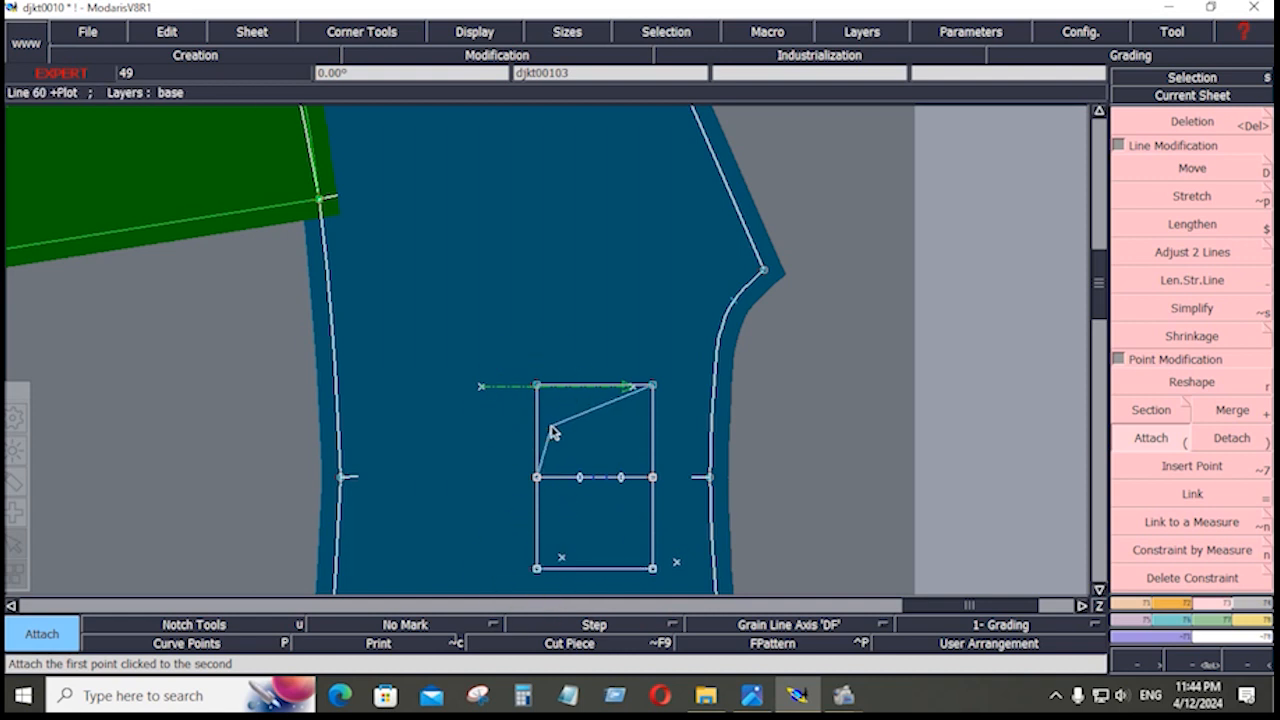
{"action": "left_click", "coordinate": [552, 426]}
{"action": "key", "text": "ctrl+z"}
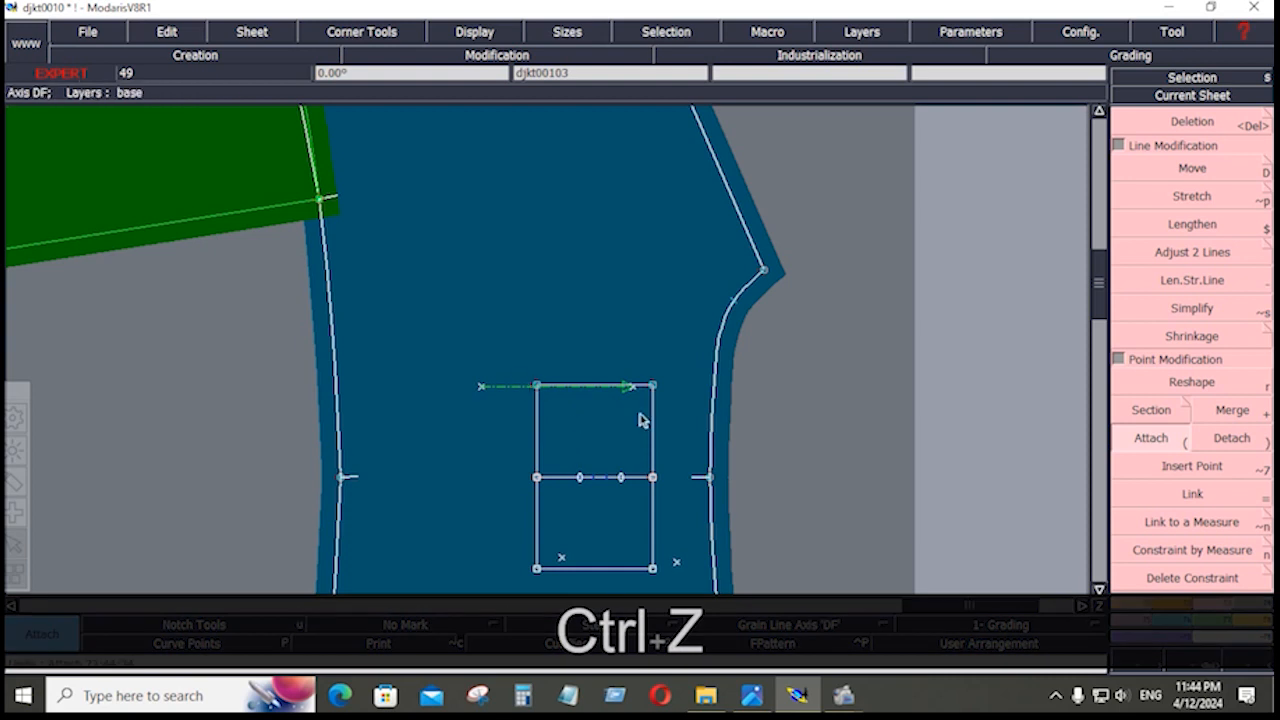
Step: Delete the stray points near the rectangle's lower corners, and remove its middle line and the leftover symmetry axis
{"action": "key", "text": "Delete"}
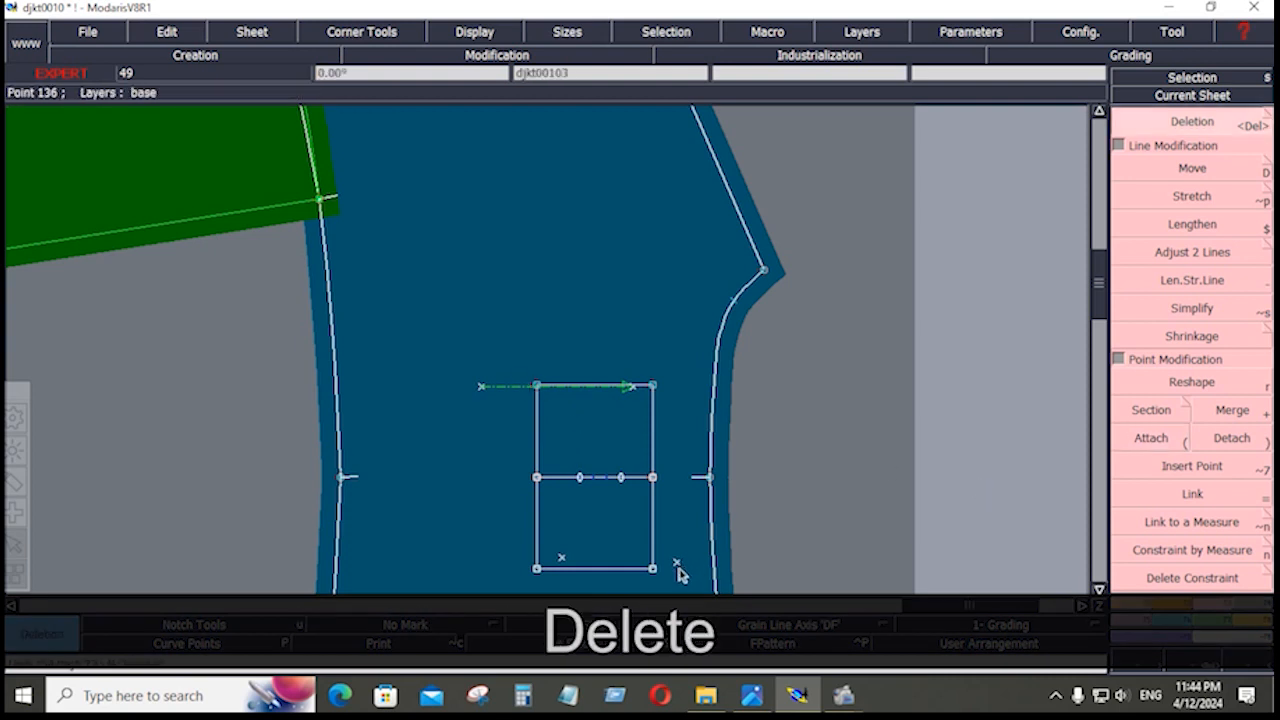
{"action": "left_click", "coordinate": [677, 560]}
{"action": "left_click", "coordinate": [562, 558]}
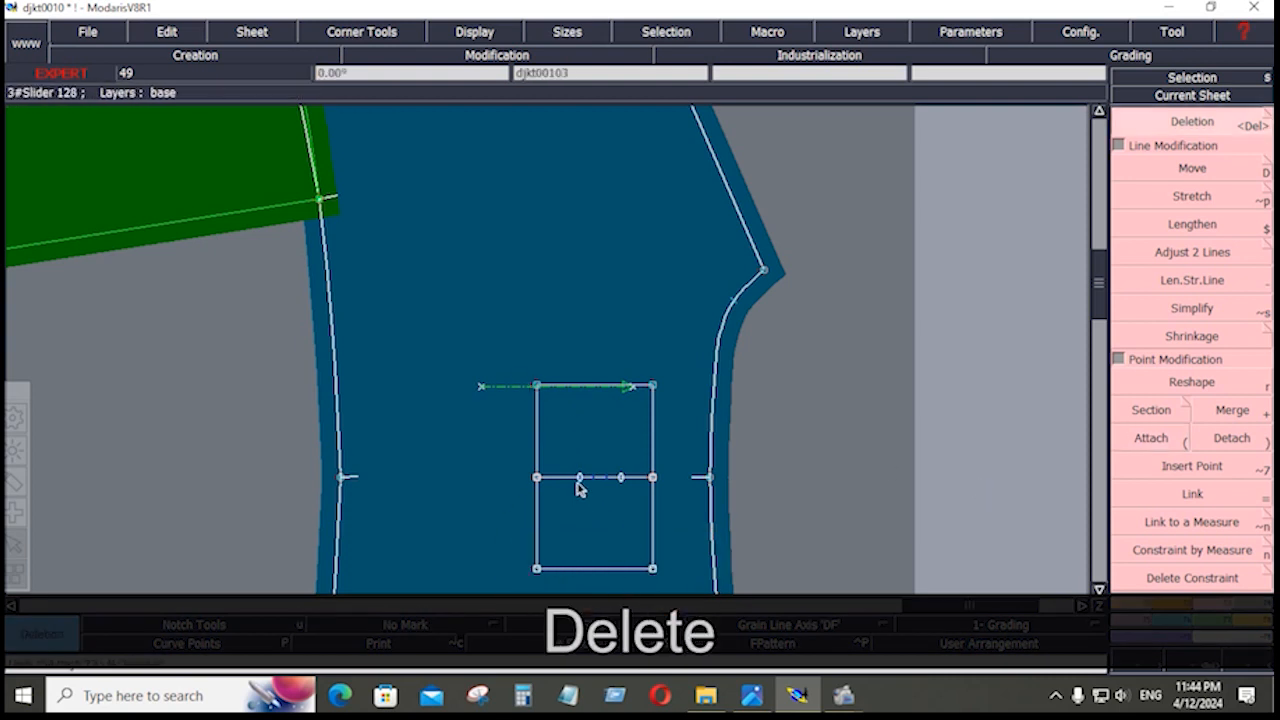
{"action": "left_click", "coordinate": [564, 478]}
{"action": "left_click", "coordinate": [628, 500]}
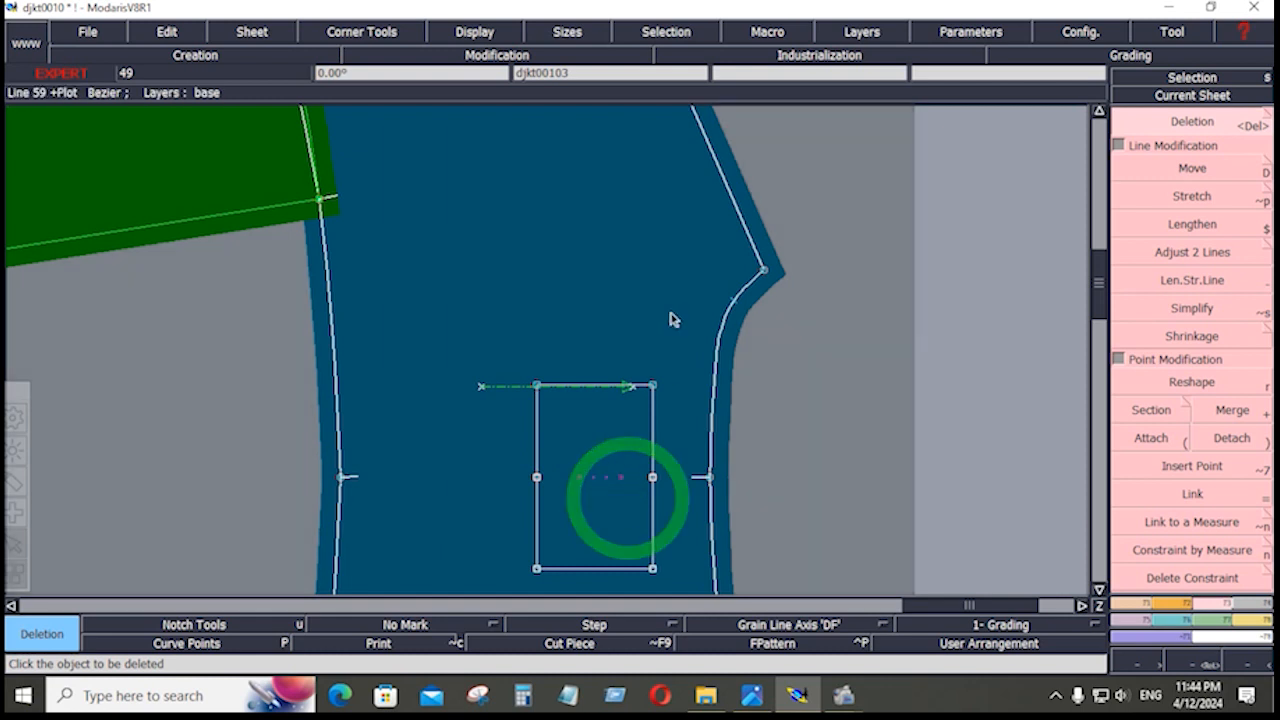
{"action": "left_click", "coordinate": [862, 36]}
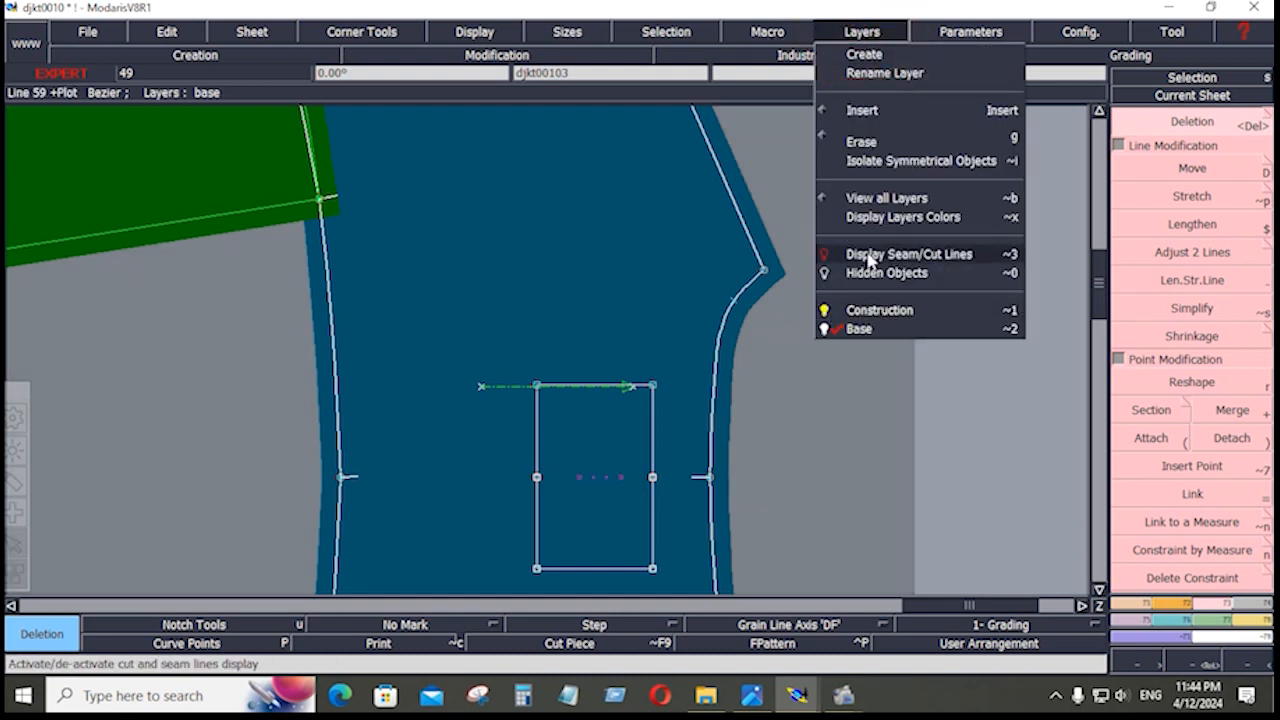
{"action": "left_click", "coordinate": [866, 142]}
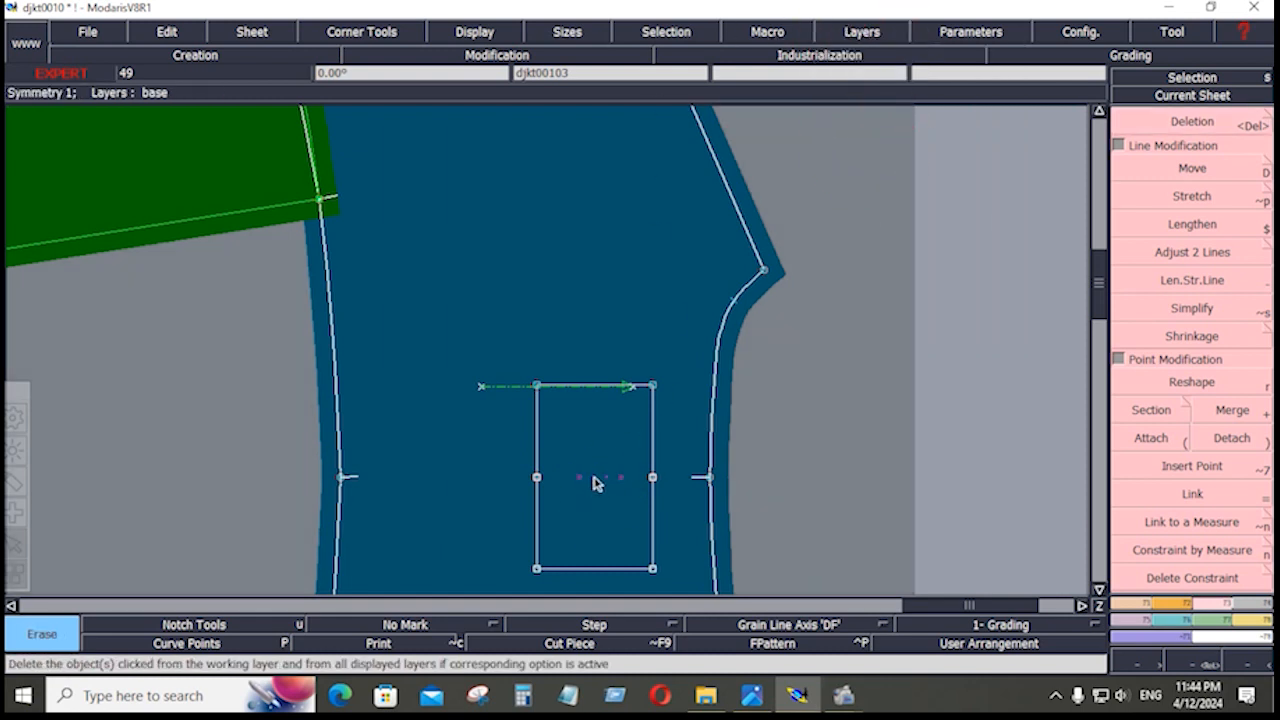
Step: Attach the overlapping midpoints on the rectangle's two vertical sides and delete the stray points left beside them
{"action": "left_click", "coordinate": [1151, 440]}
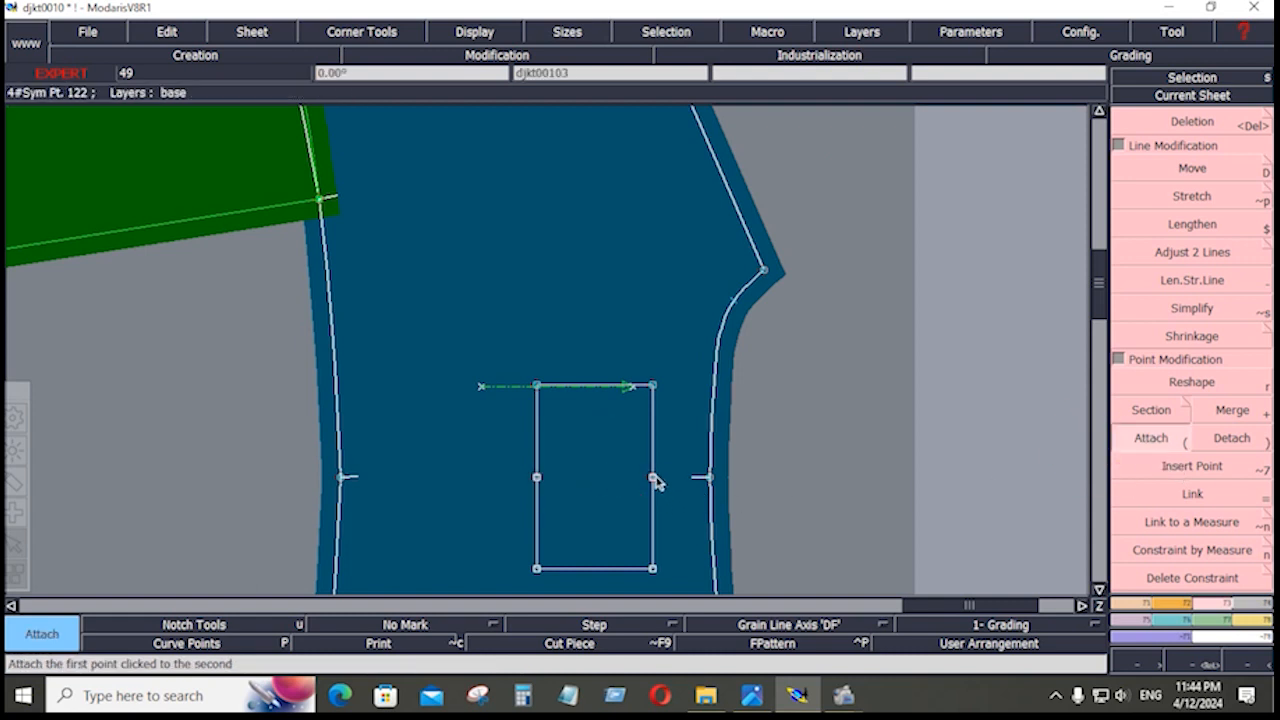
{"action": "left_click", "coordinate": [673, 478]}
{"action": "left_click", "coordinate": [672, 478]}
{"action": "left_click", "coordinate": [653, 478]}
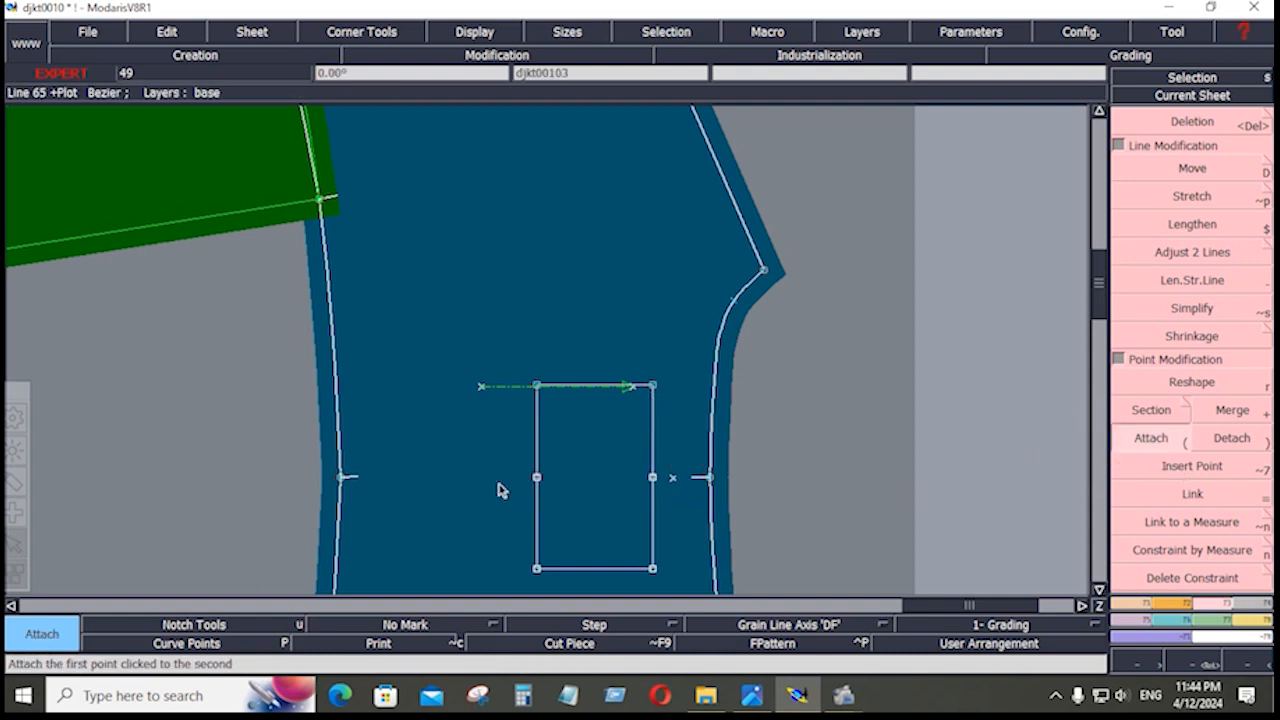
{"action": "left_click", "coordinate": [561, 479]}
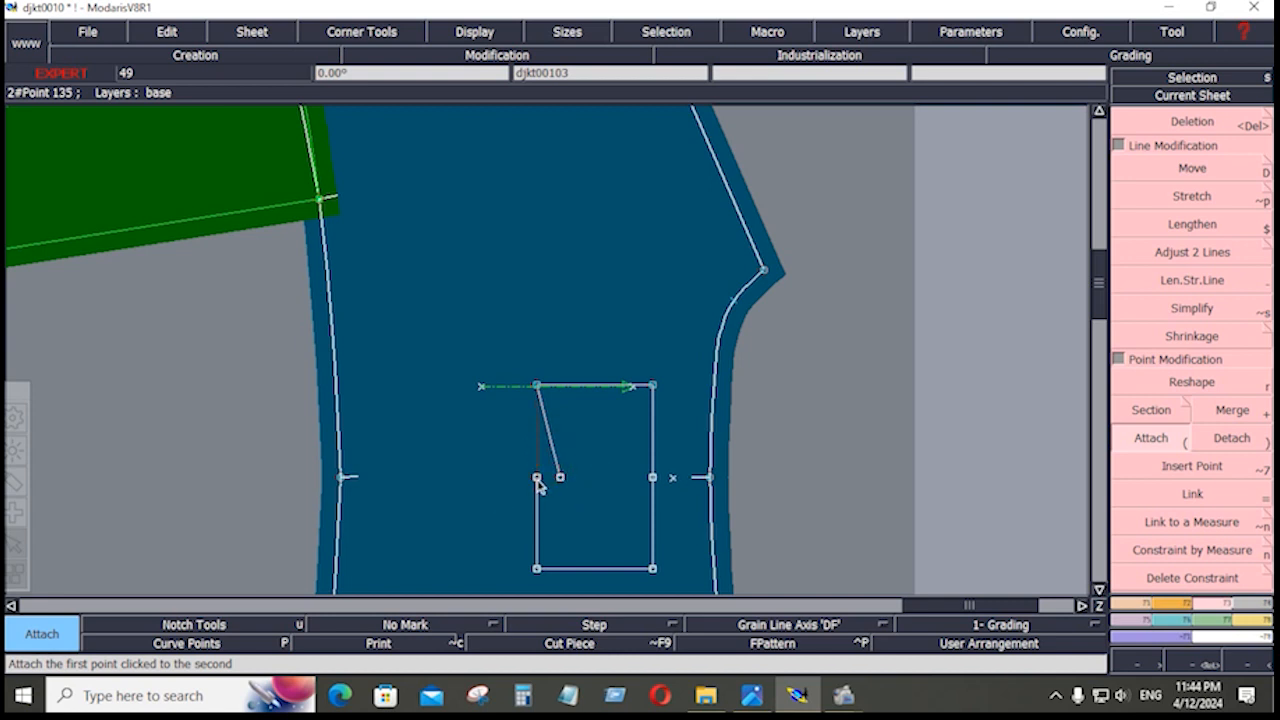
{"action": "left_click", "coordinate": [537, 478]}
{"action": "key", "text": "Delete"}
{"action": "left_click", "coordinate": [560, 479]}
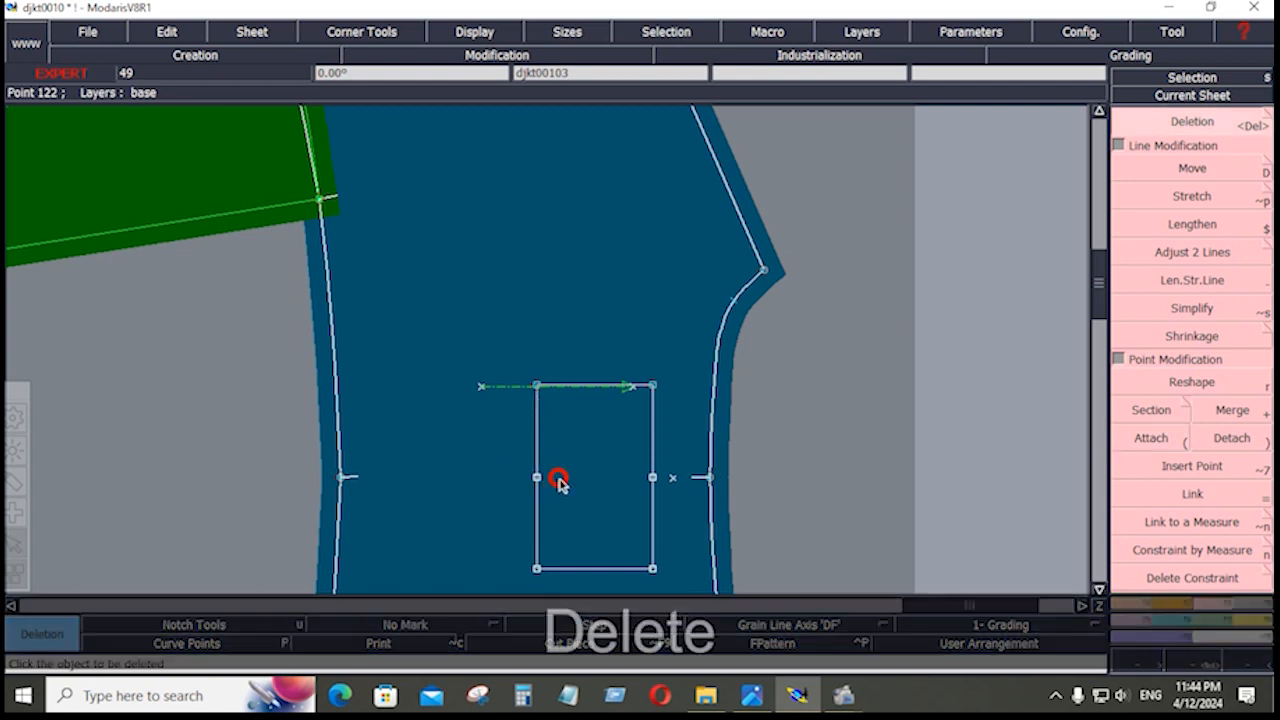
{"action": "left_click", "coordinate": [673, 478]}
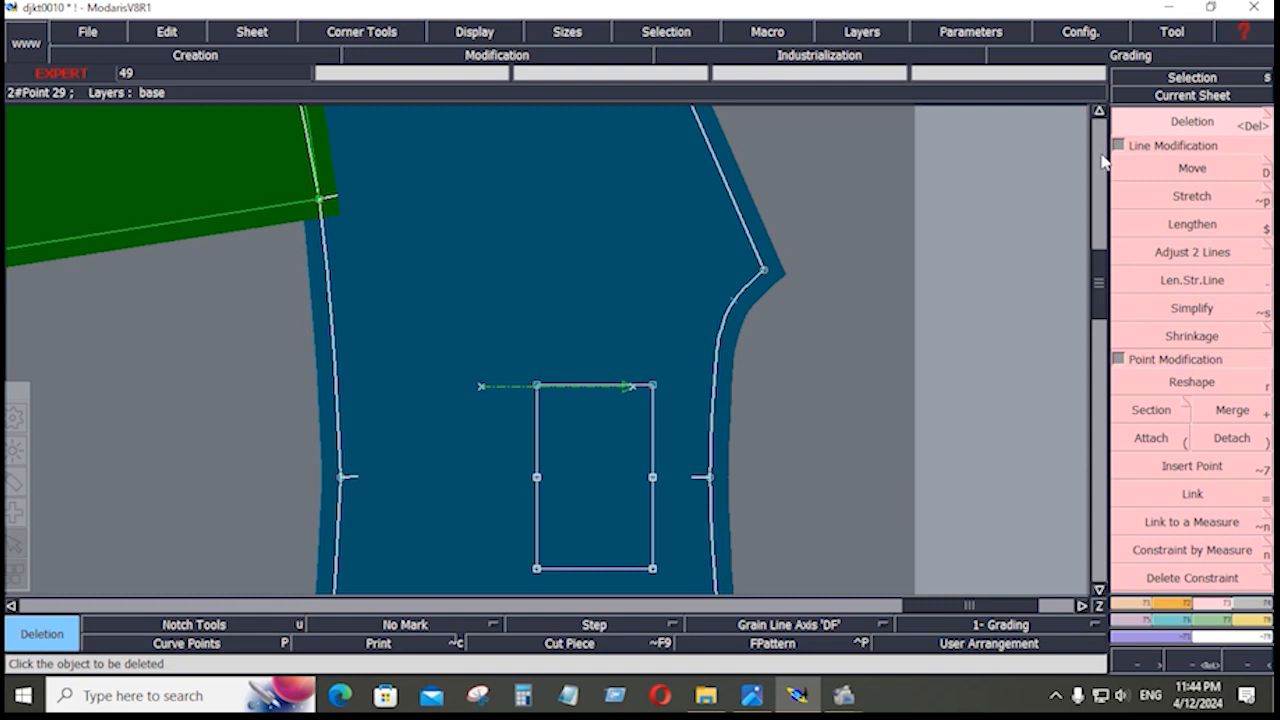
Step: Move the yoke's grain line about 2.1 inches upward, clear of the rectangle
{"action": "left_click", "coordinate": [1162, 168]}
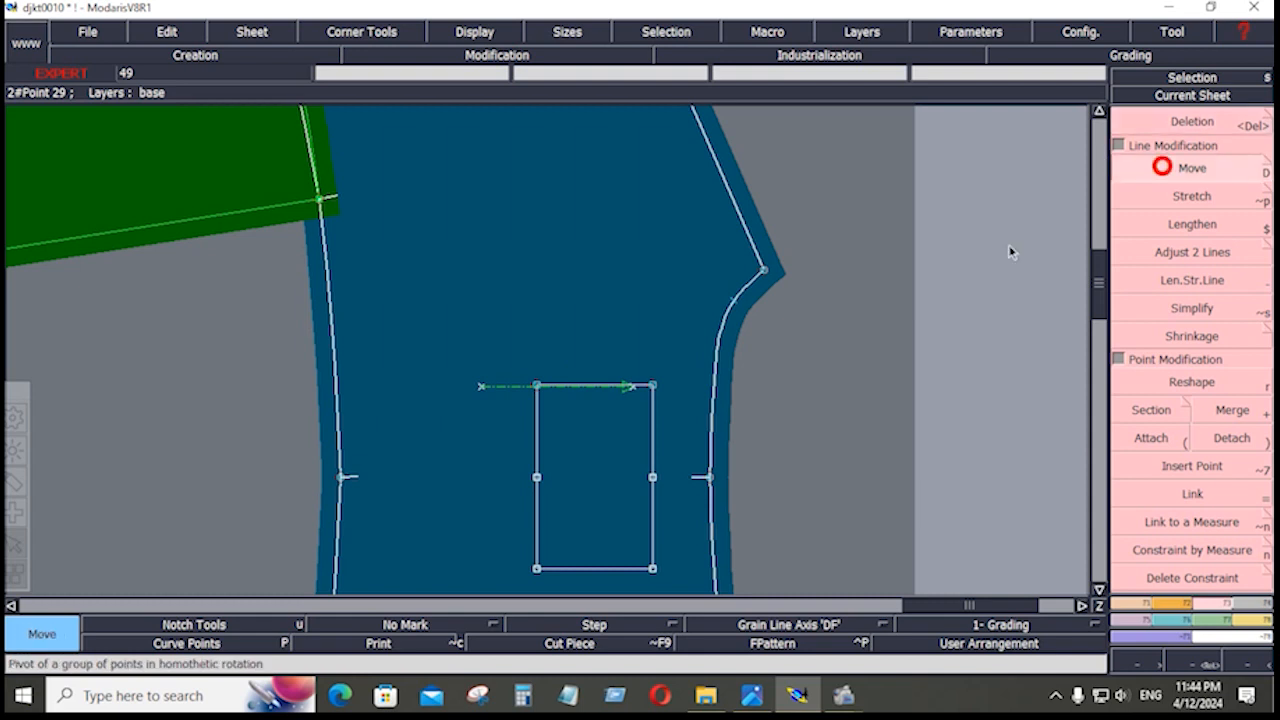
{"action": "left_click", "coordinate": [510, 385]}
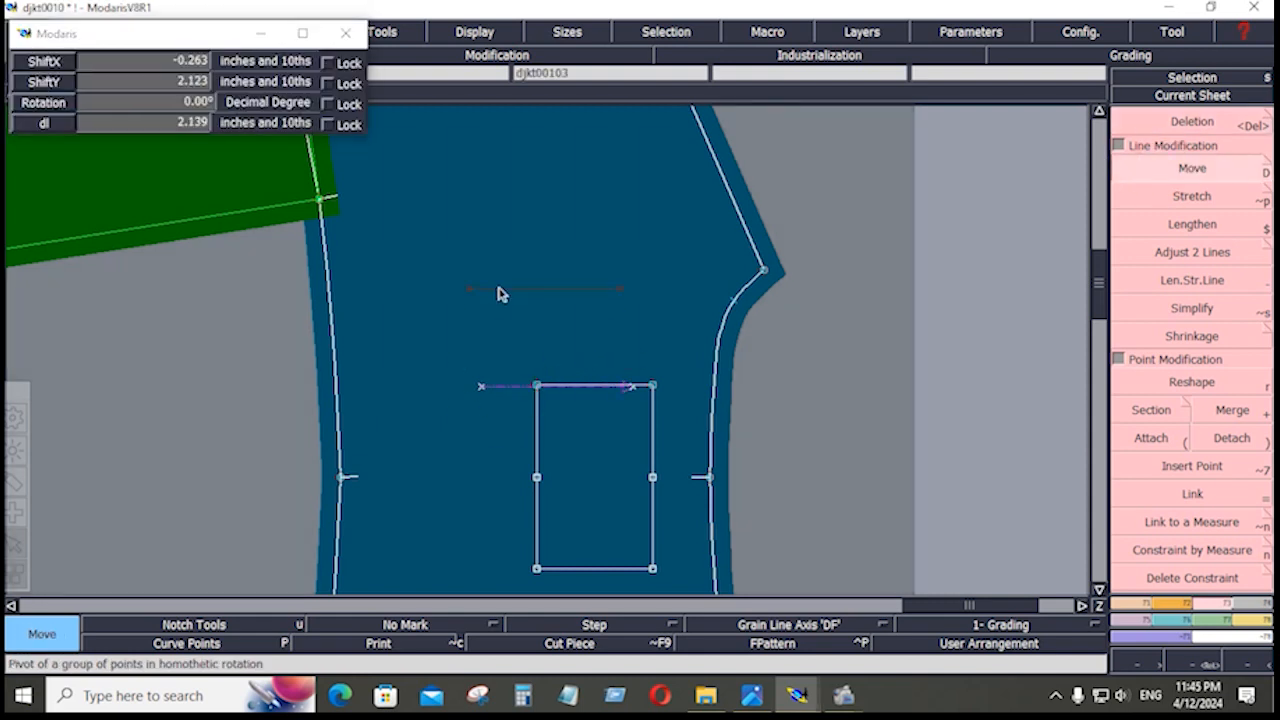
{"action": "left_click", "coordinate": [503, 290]}
Step: Marry the center back panel to the yoke, matching its center point to the center of the yoke's lower seam
{"action": "key", "text": "j"}
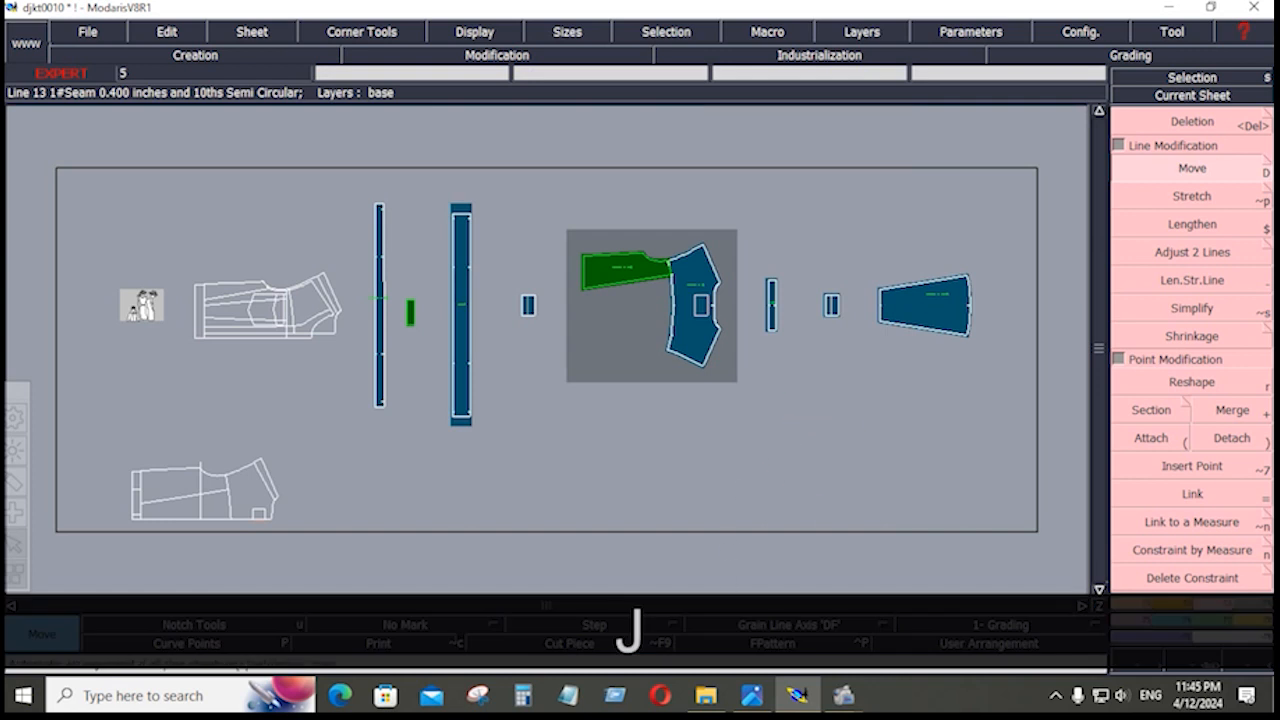
{"action": "left_click", "coordinate": [1250, 612]}
{"action": "left_click", "coordinate": [1229, 313]}
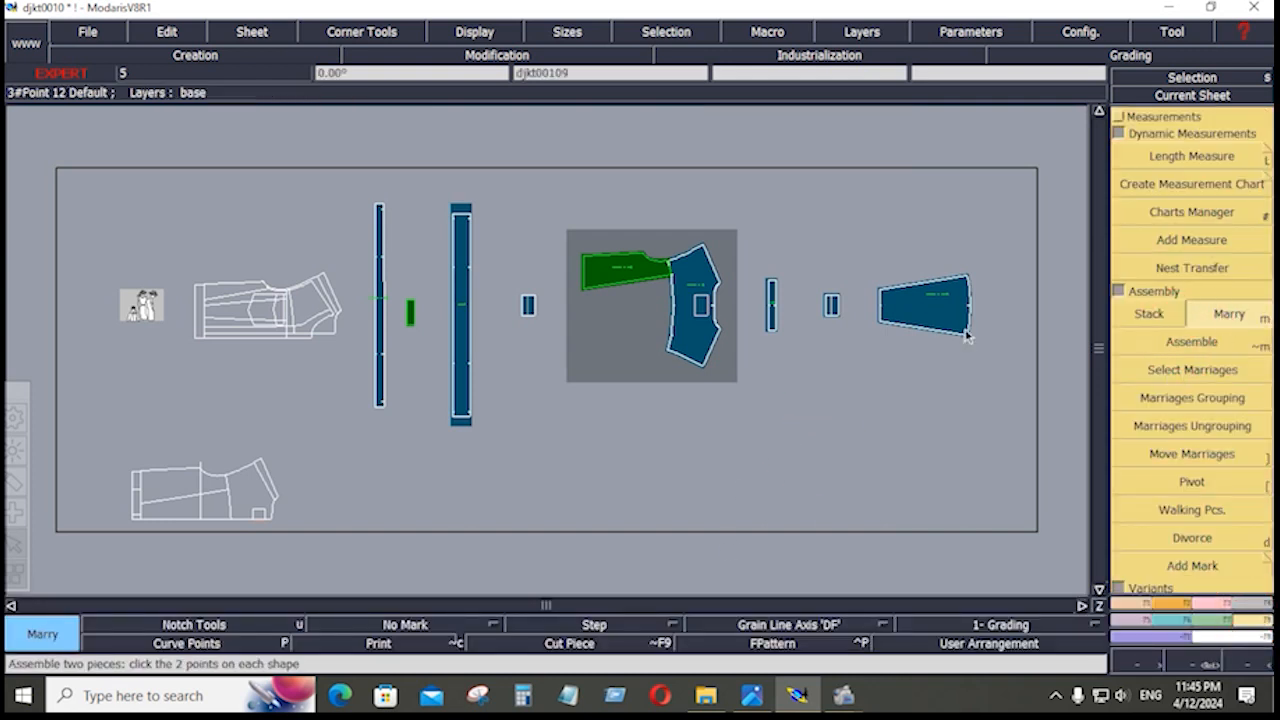
{"action": "left_click", "coordinate": [969, 305]}
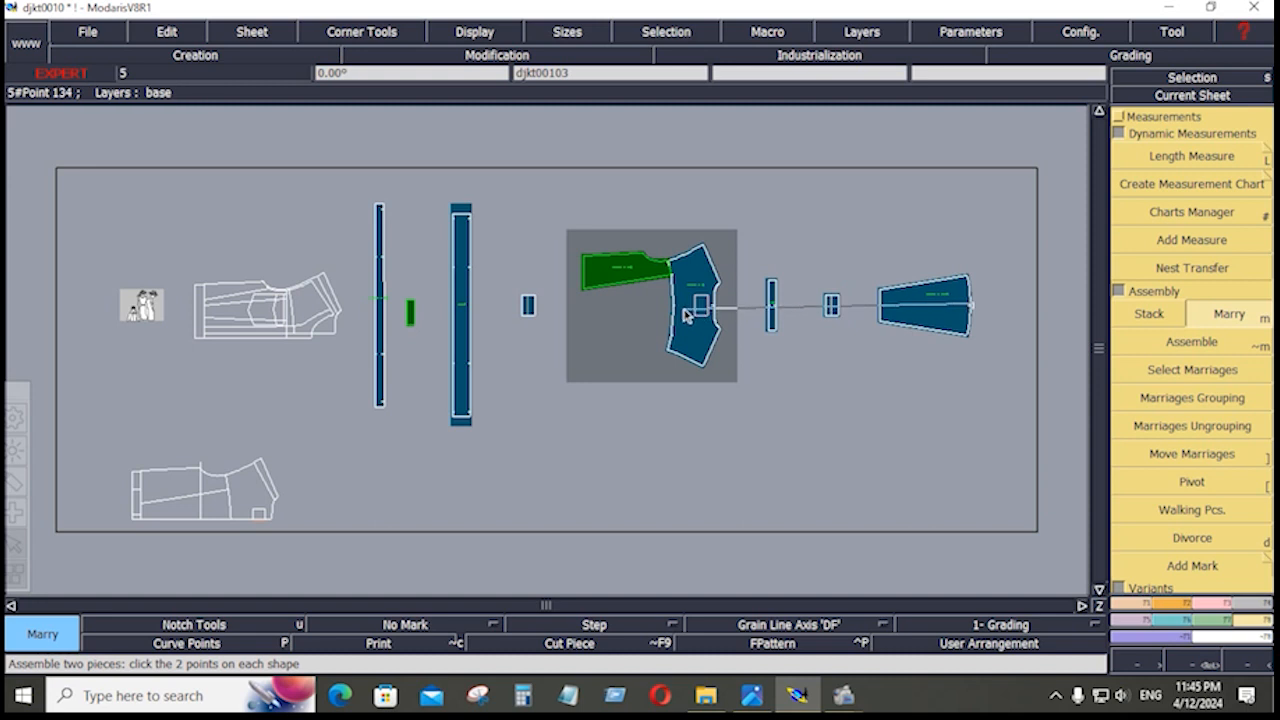
{"action": "left_click", "coordinate": [672, 305]}
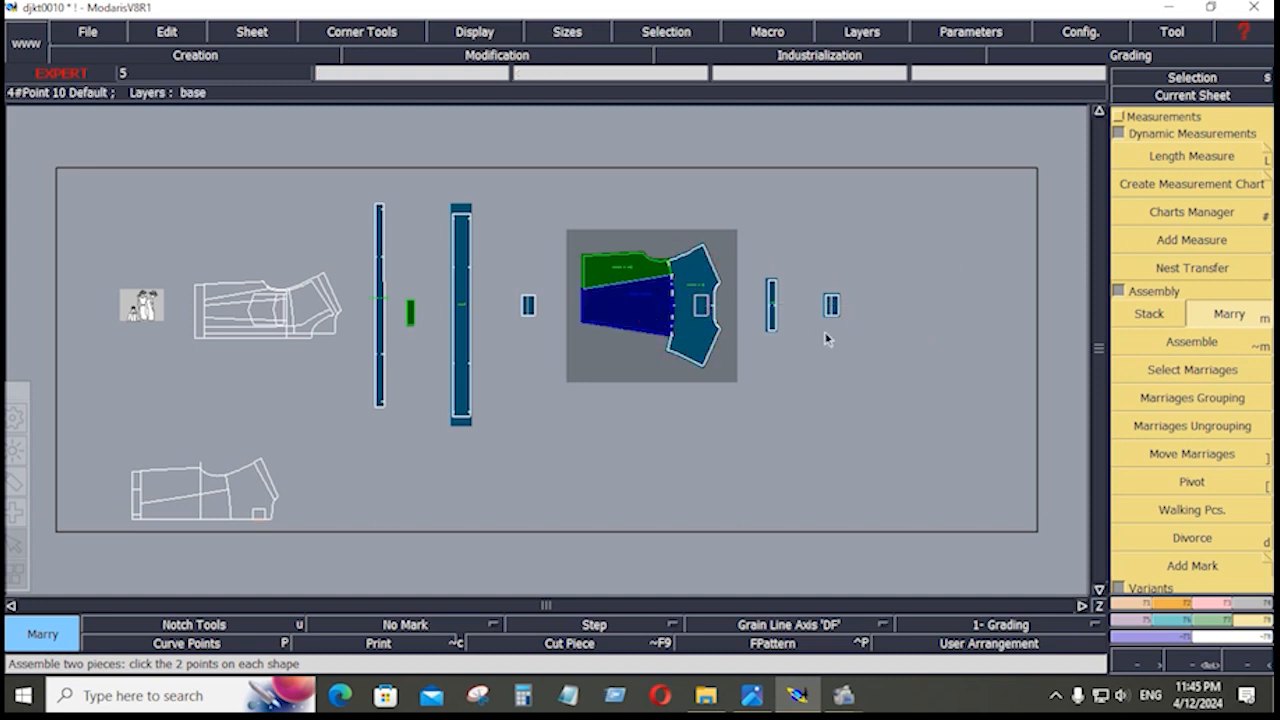
Step: Marry the small rectangular piece beside the long band to the rectangle drawn on the yoke, matching their lower corners
{"action": "left_click", "coordinate": [533, 314]}
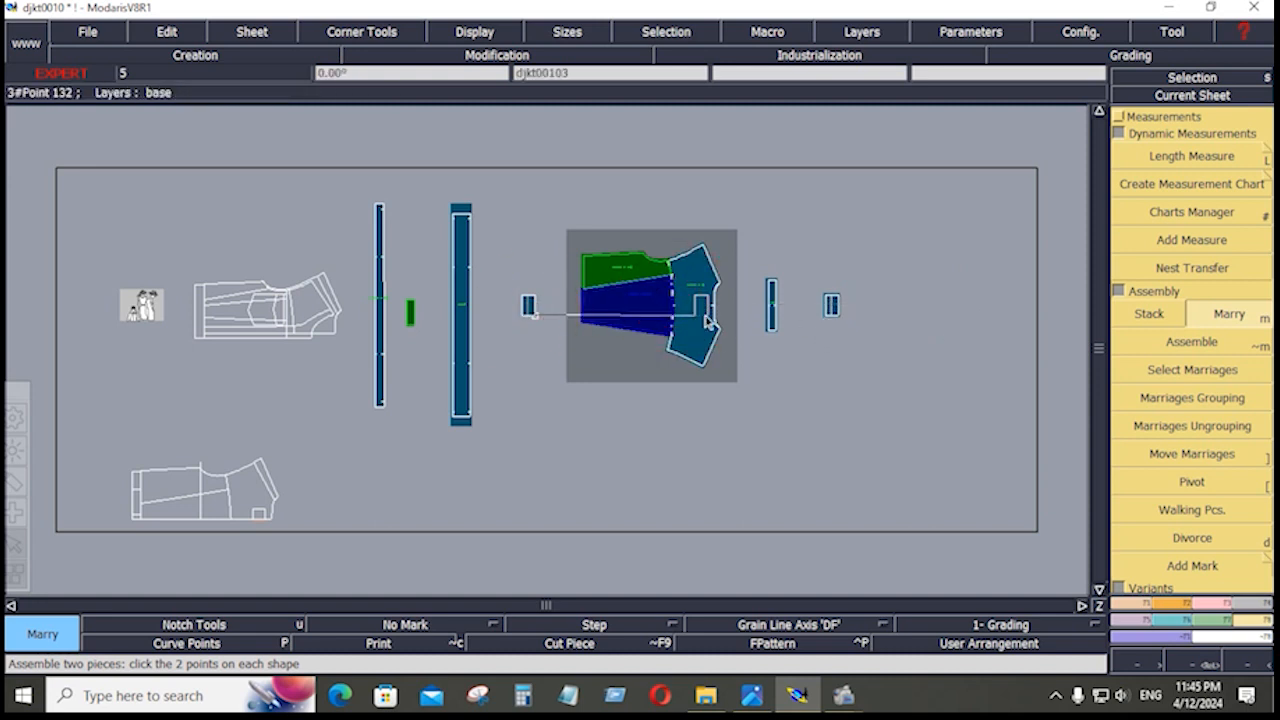
{"action": "left_click", "coordinate": [707, 320]}
{"action": "key", "text": "Home"}
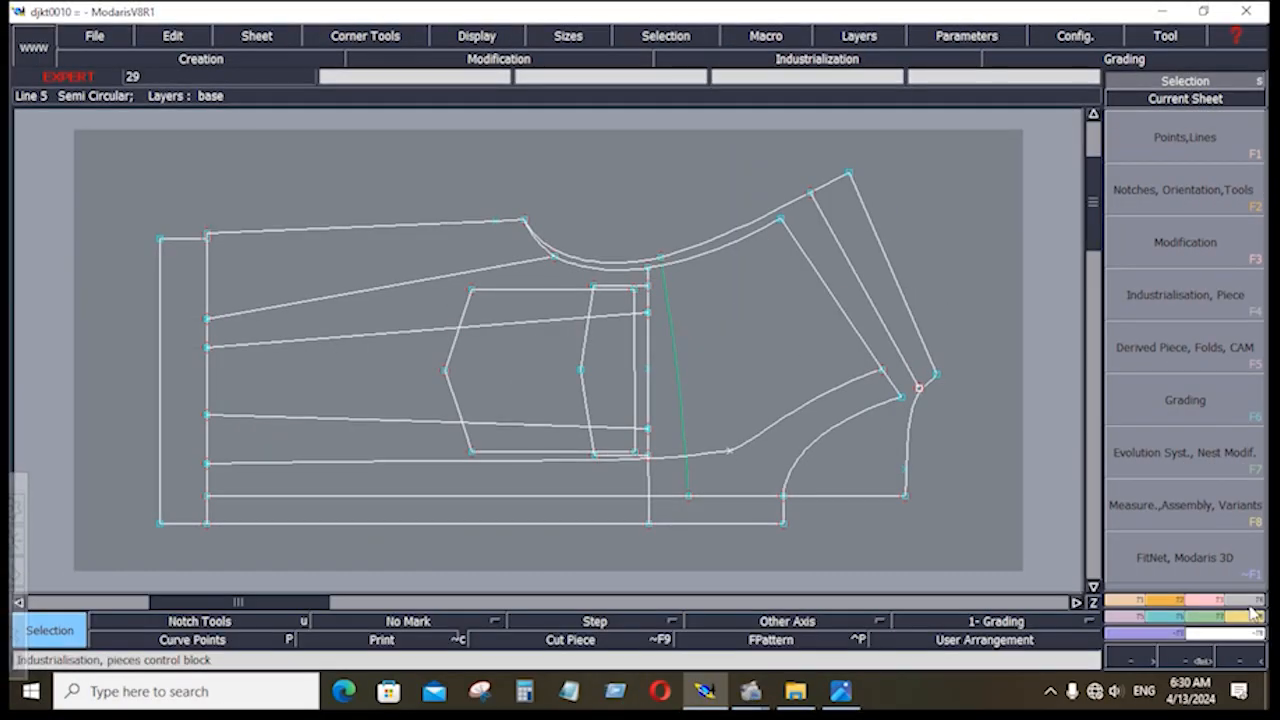
Step: Extract the pocket flap as a seam piece from its regions in the front draft
{"action": "left_click", "coordinate": [1252, 608]}
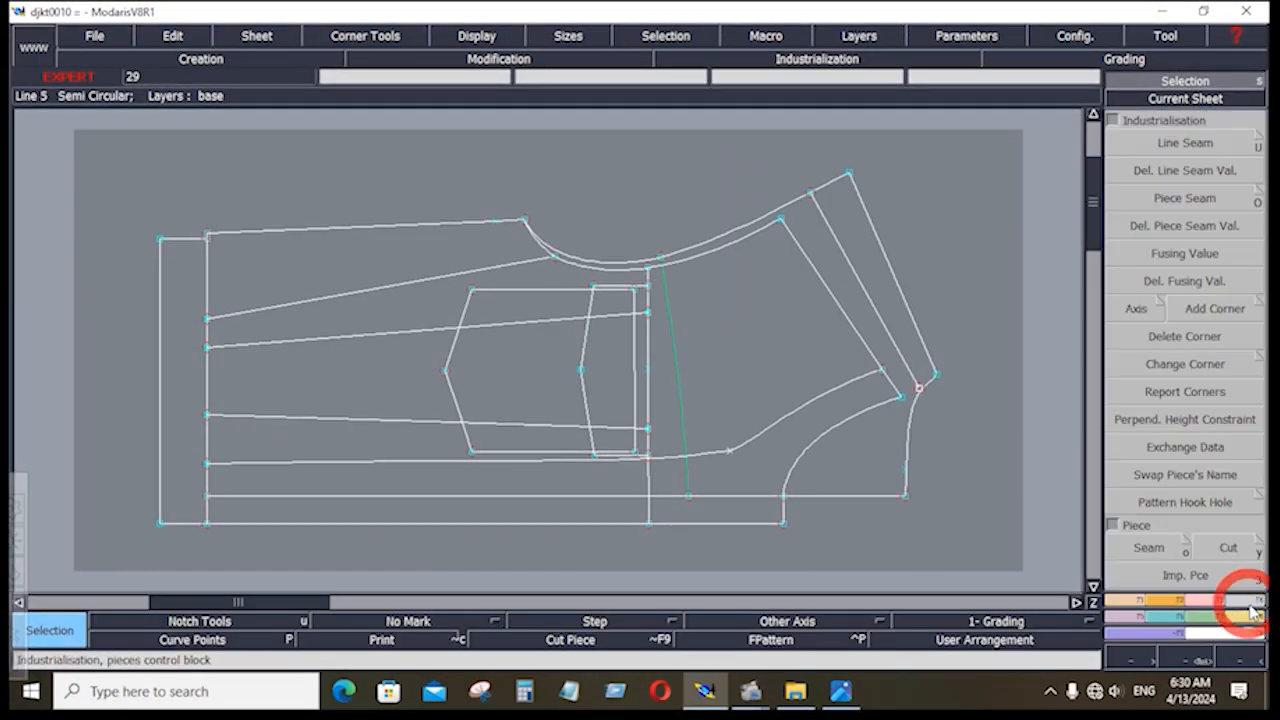
{"action": "left_click", "coordinate": [1150, 548]}
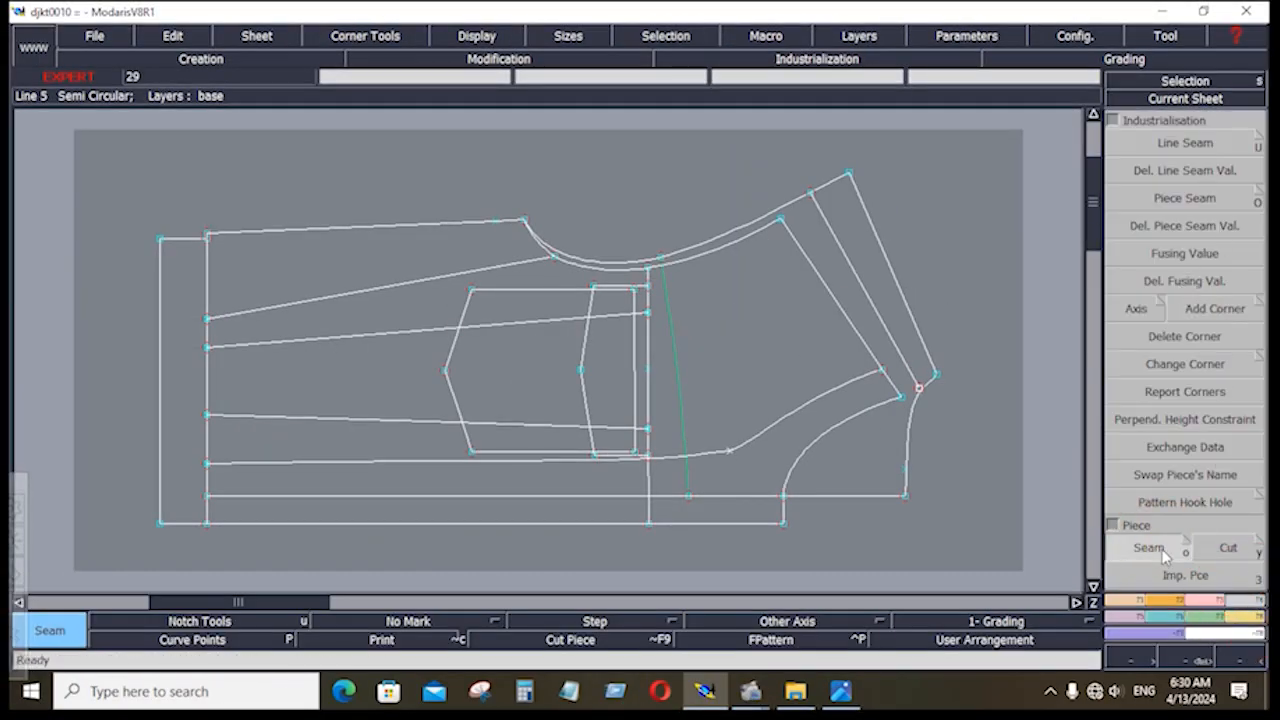
{"action": "left_click", "coordinate": [617, 310]}
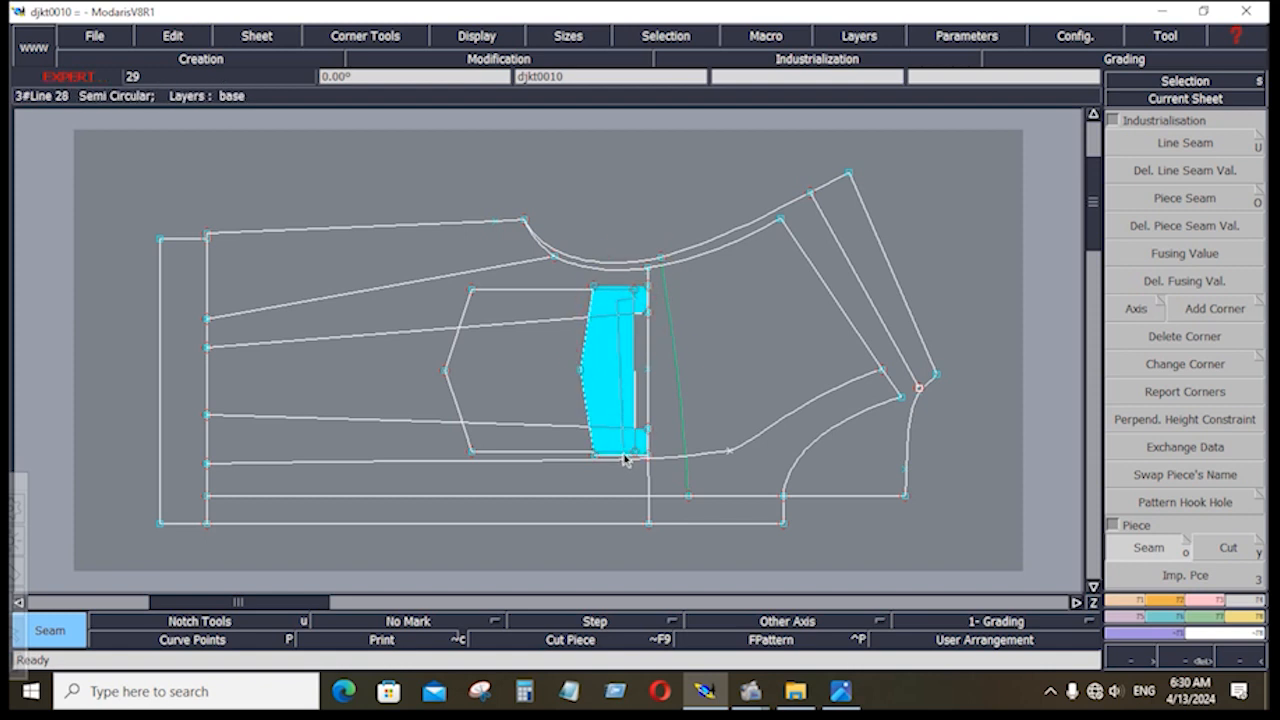
{"action": "left_click", "coordinate": [645, 385]}
Step: Extract the full five-sided chest pocket as a seam piece from the front draft, covering all its regions
{"action": "left_click", "coordinate": [510, 302]}
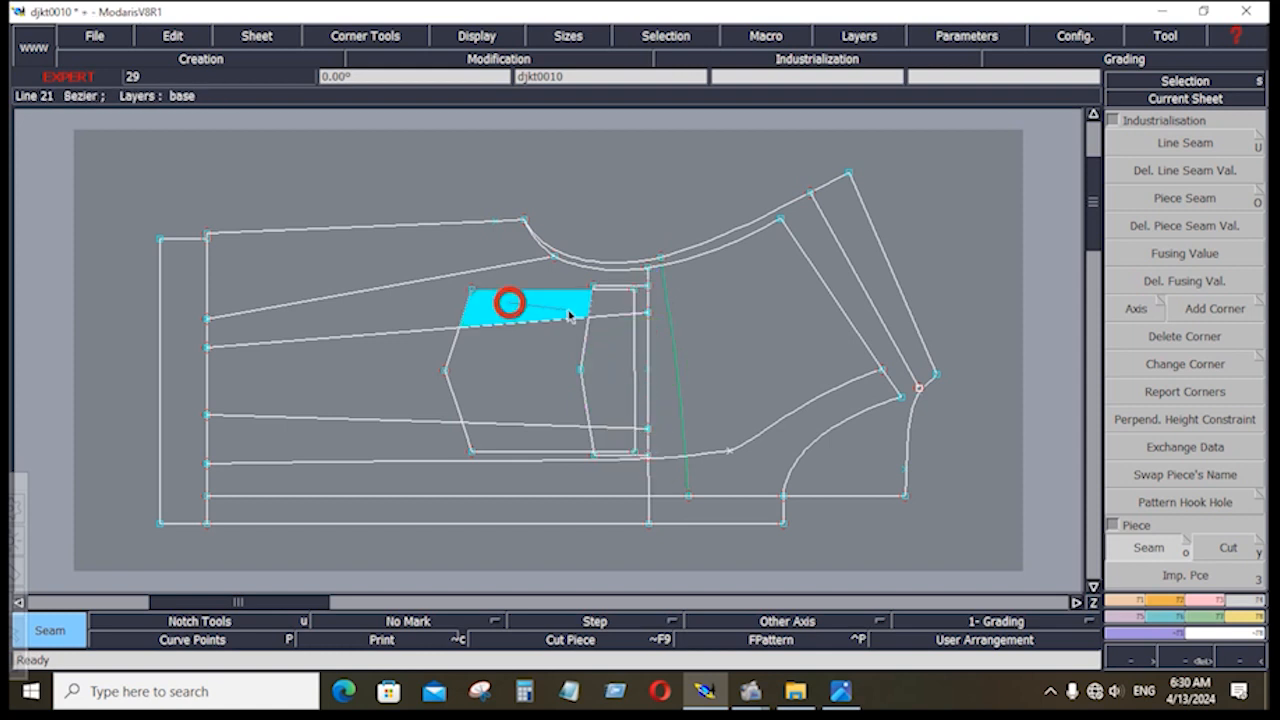
{"action": "left_click", "coordinate": [614, 345]}
{"action": "left_click", "coordinate": [617, 439]}
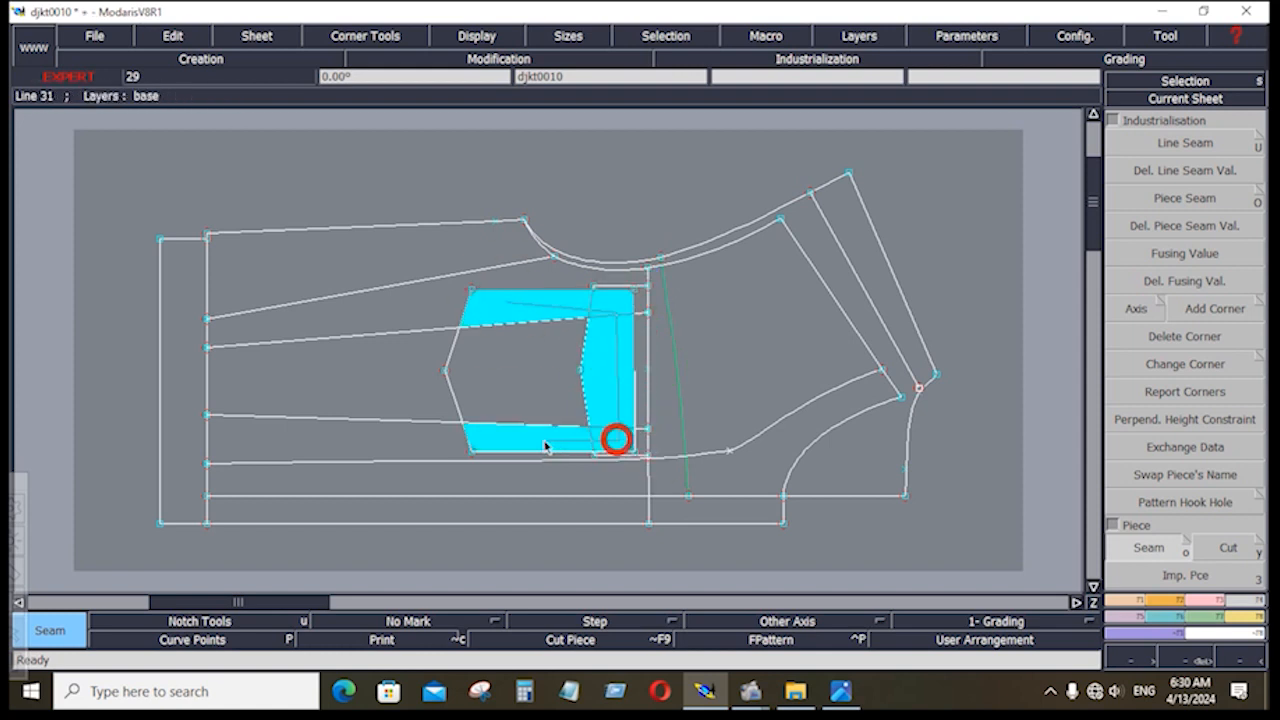
{"action": "left_click", "coordinate": [502, 349]}
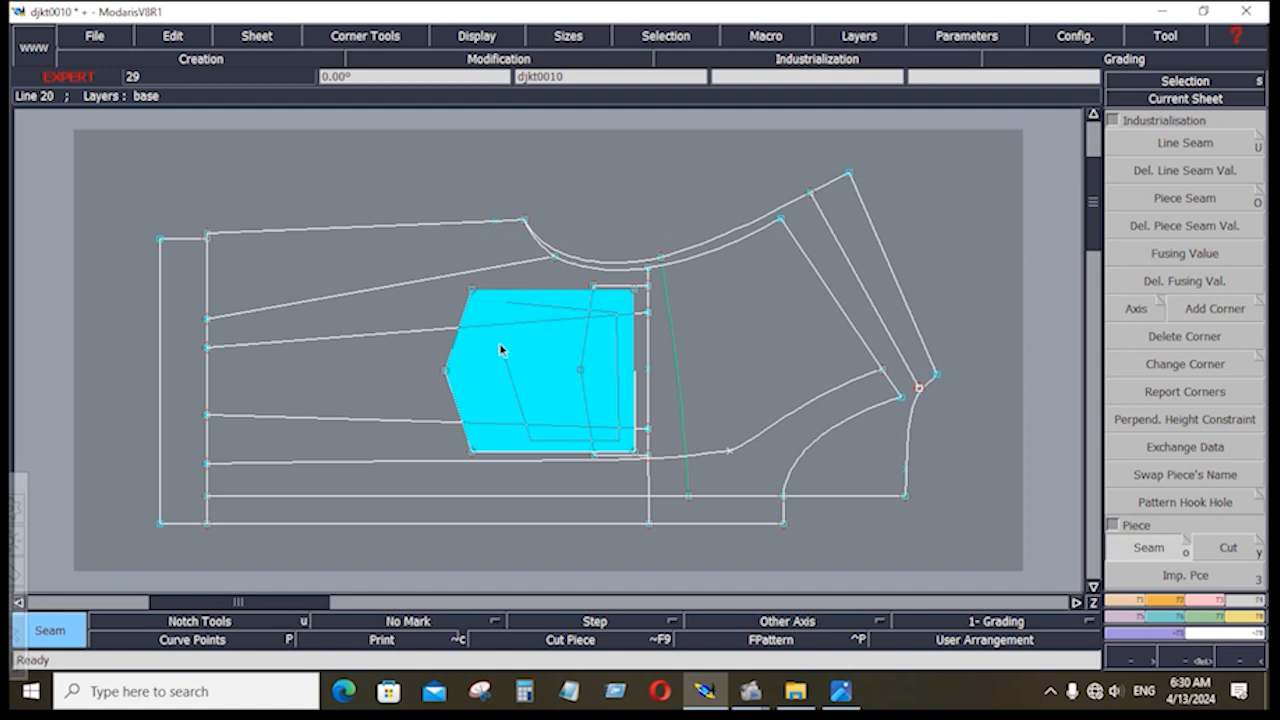
{"action": "key", "text": "Return"}
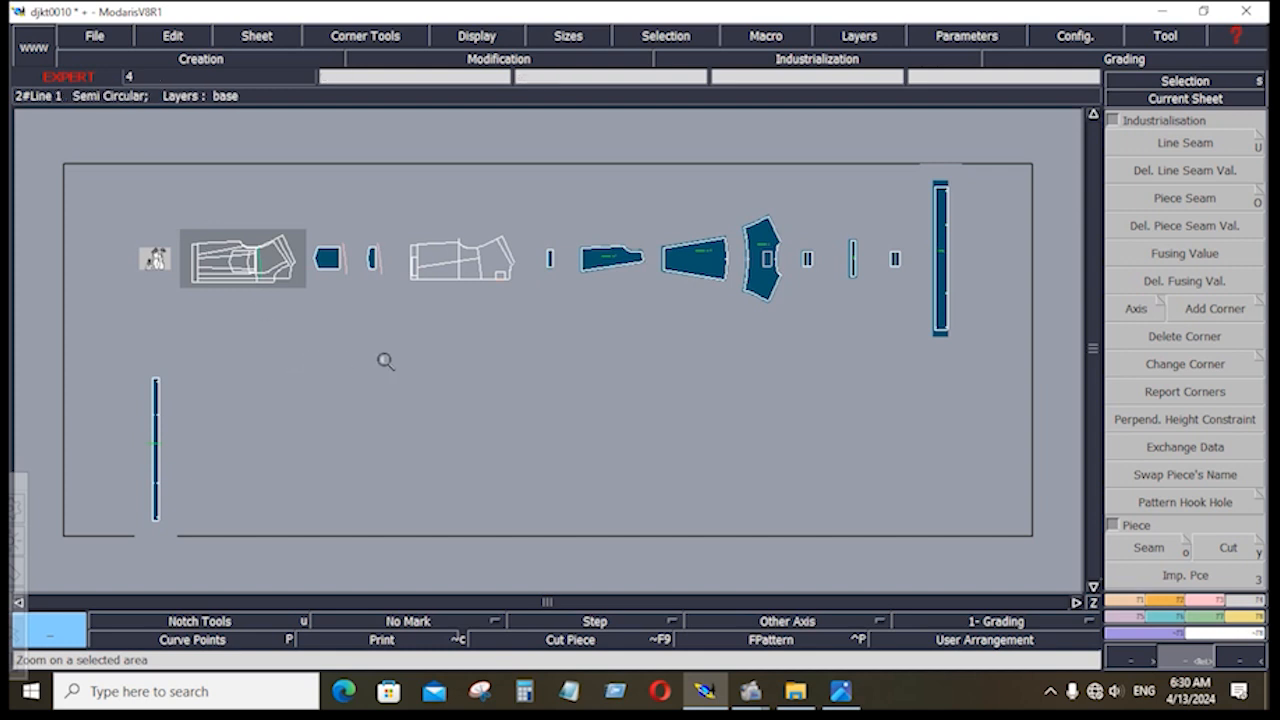
Step: Isolate the front draft, pocket and flap sheets, and delete the stray curved line beside each of the two extracted pieces
{"action": "key", "text": "shift+i"}
{"action": "key", "text": "shift+i"}
{"action": "left_click", "coordinate": [243, 274]}
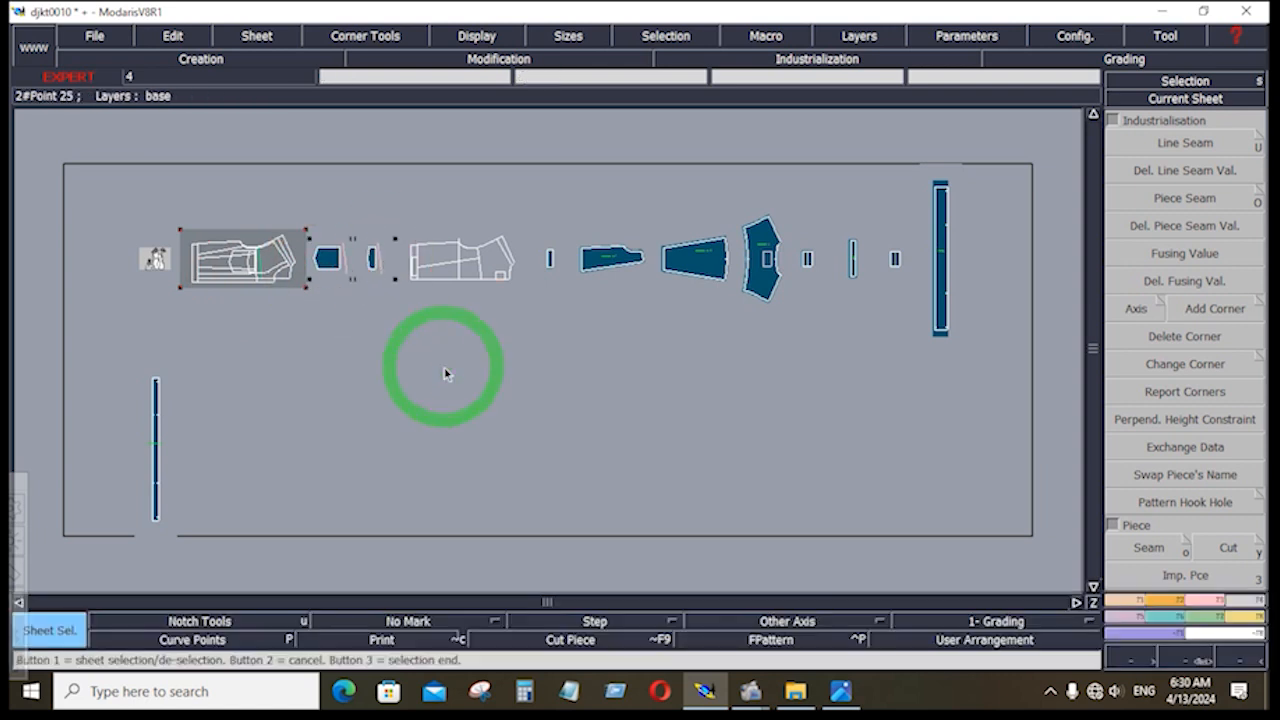
{"action": "key", "text": "KP_7"}
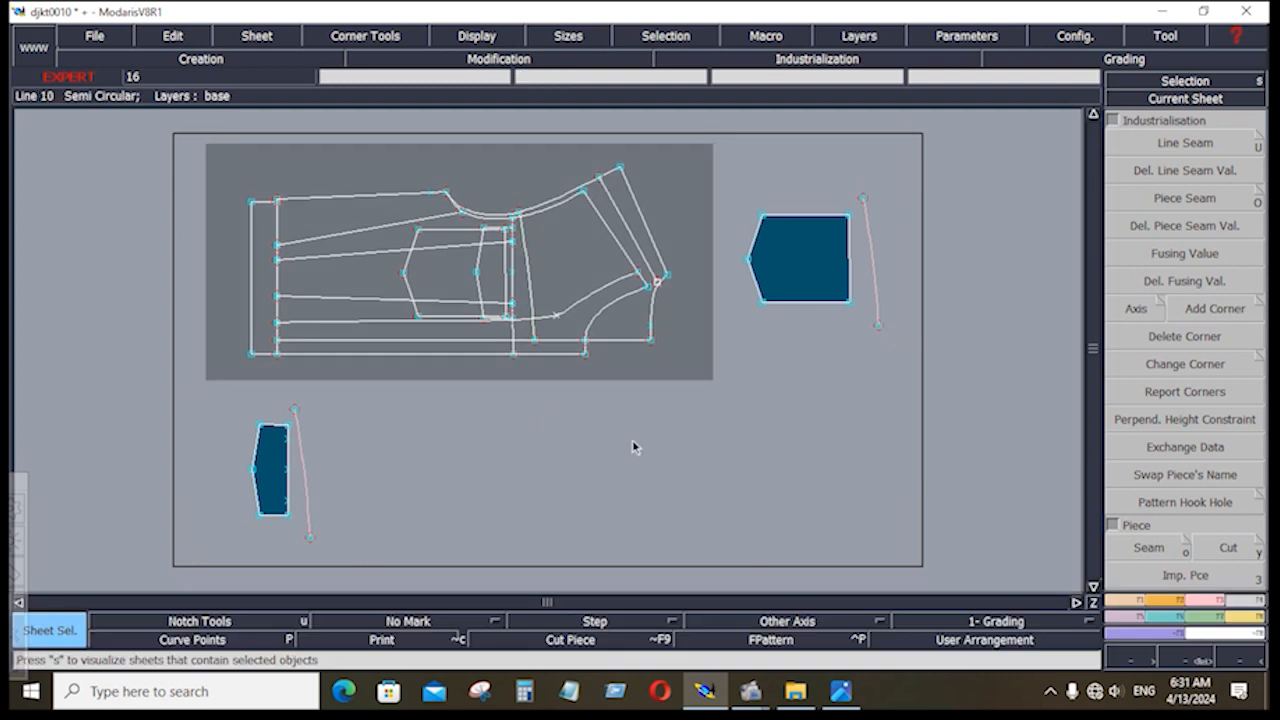
{"action": "key", "text": "Delete"}
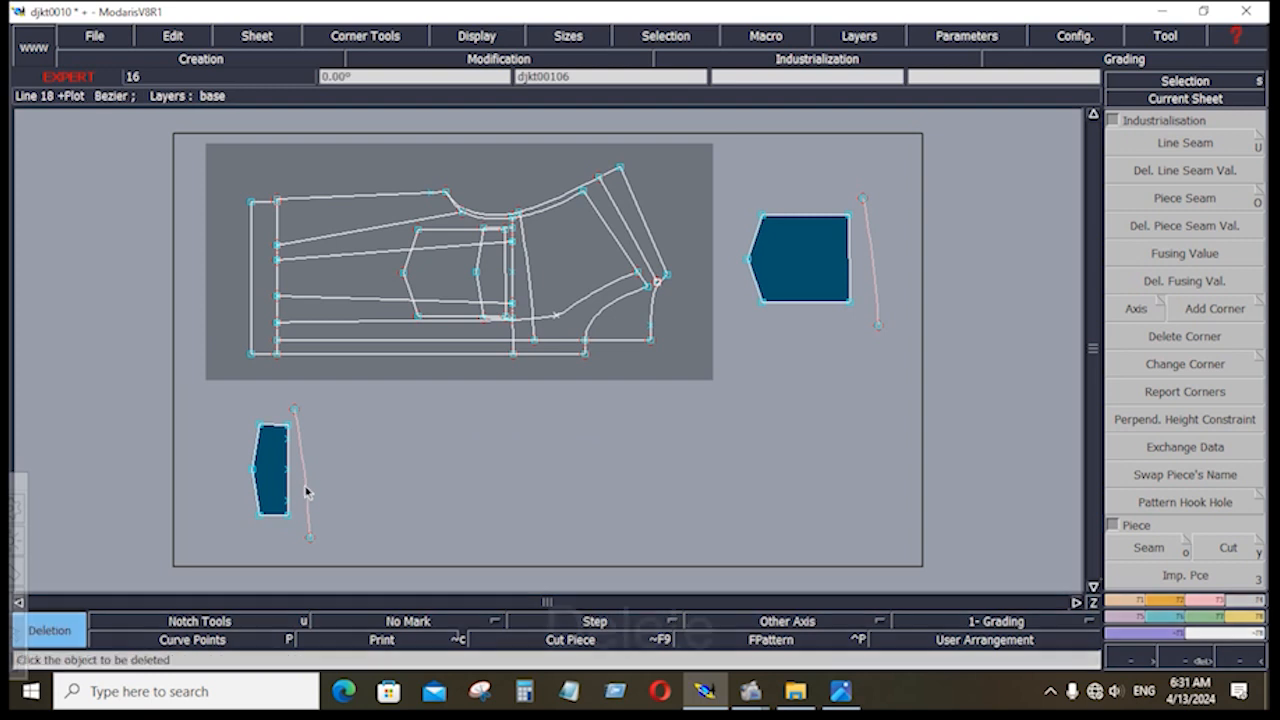
{"action": "left_click", "coordinate": [305, 486]}
{"action": "left_click", "coordinate": [870, 279]}
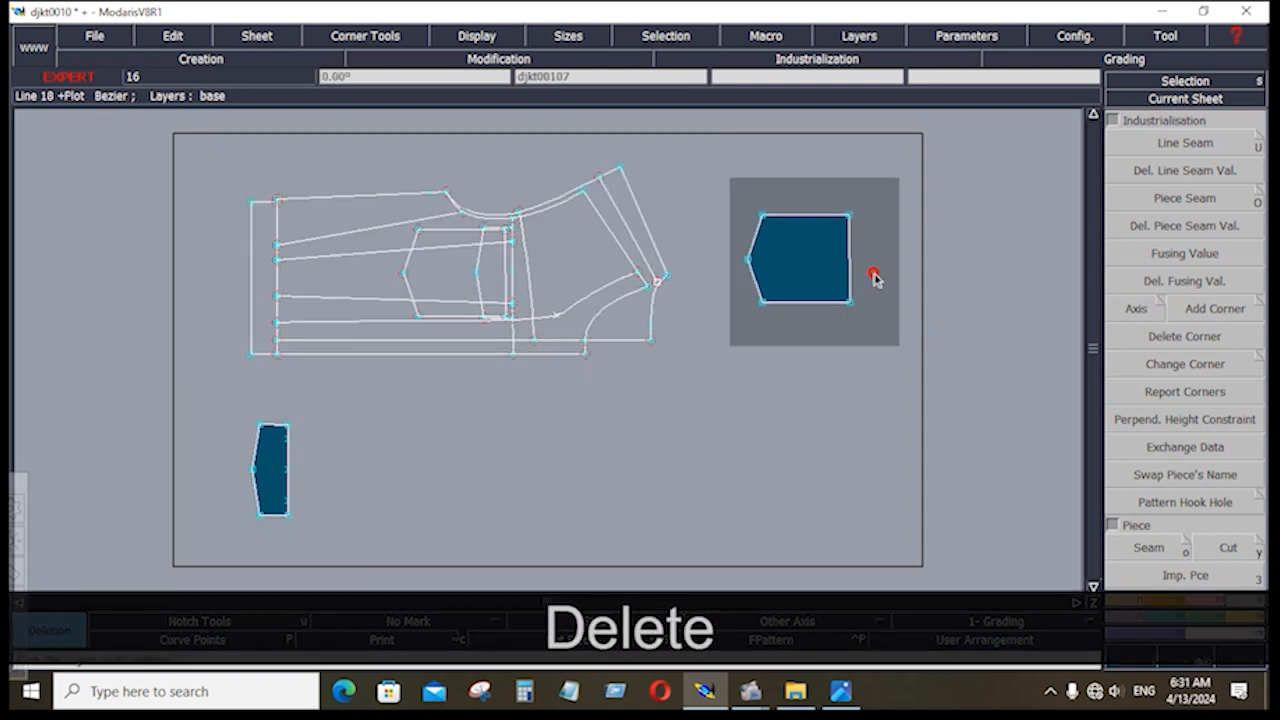
Step: Create a line parallel to the pocket's straight opening edge at a distance of -0.5 inch, inside the piece
{"action": "key", "text": "x"}
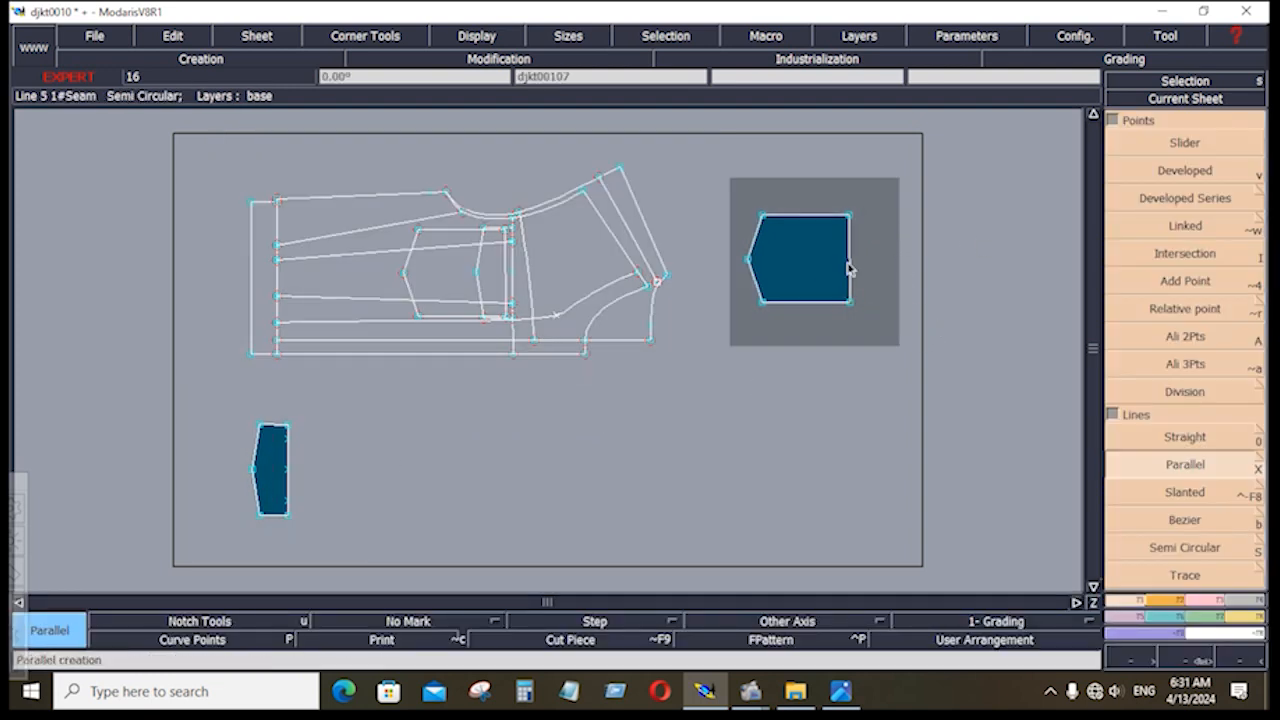
{"action": "left_click", "coordinate": [848, 268]}
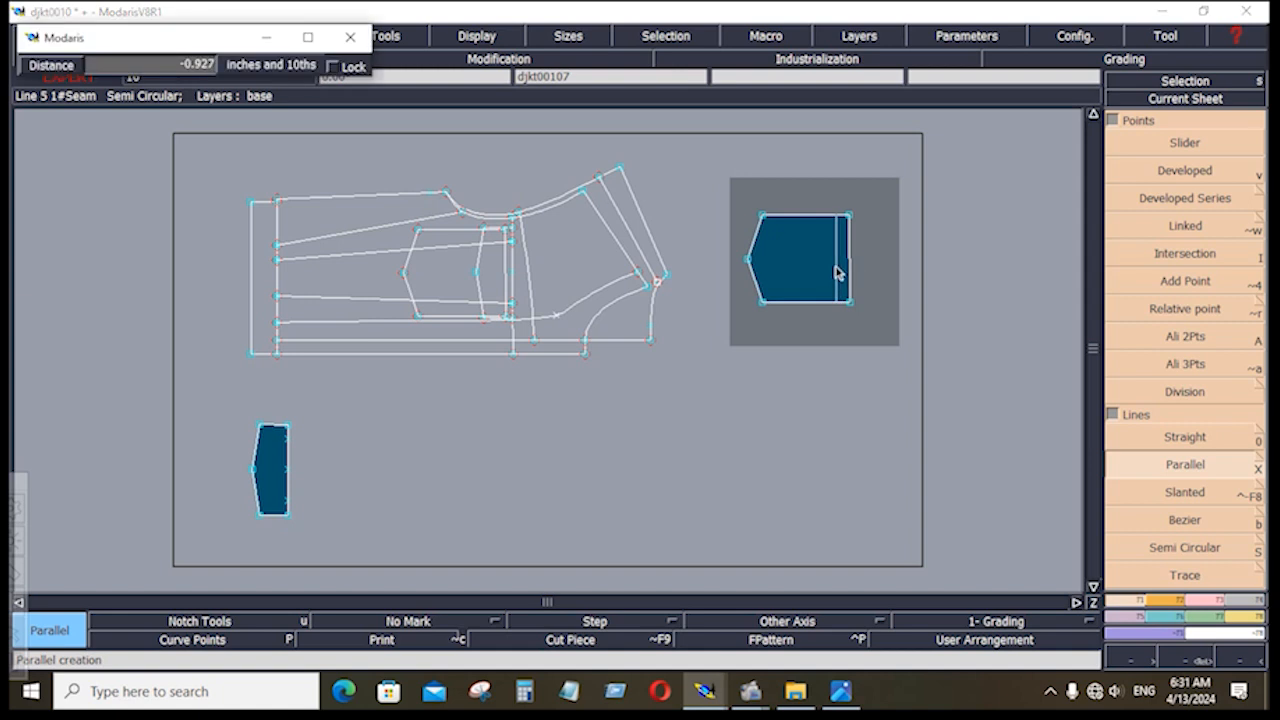
{"action": "key", "text": "Down"}
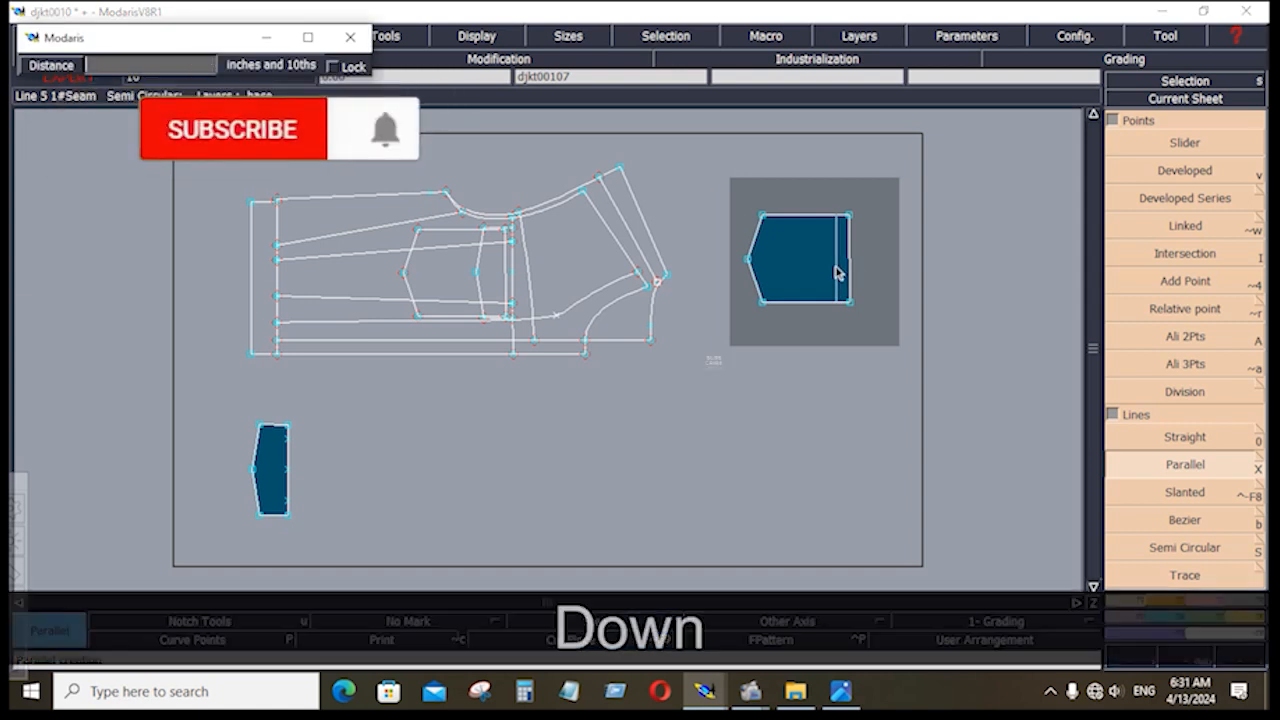
{"action": "type", "text": "-.5"}
{"action": "key", "text": "Return"}
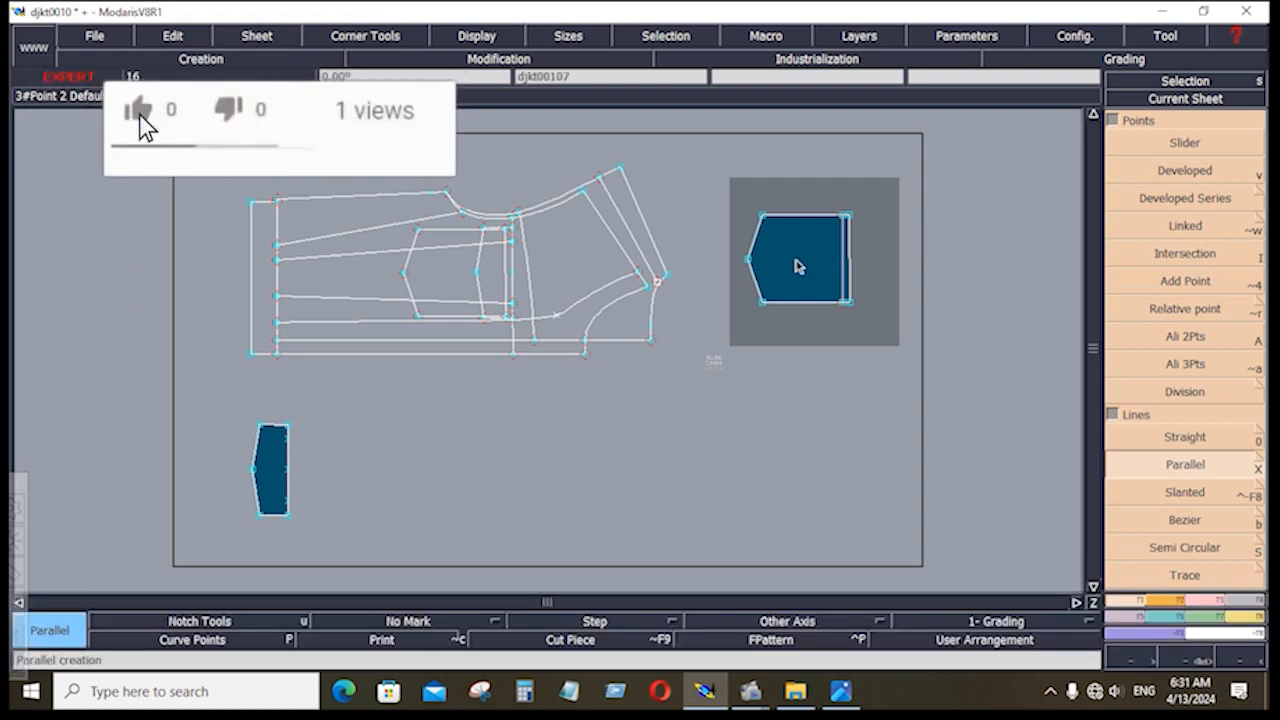
Step: Copy the pocket piece onto a new sheet below the original
{"action": "left_click", "coordinate": [1236, 602]}
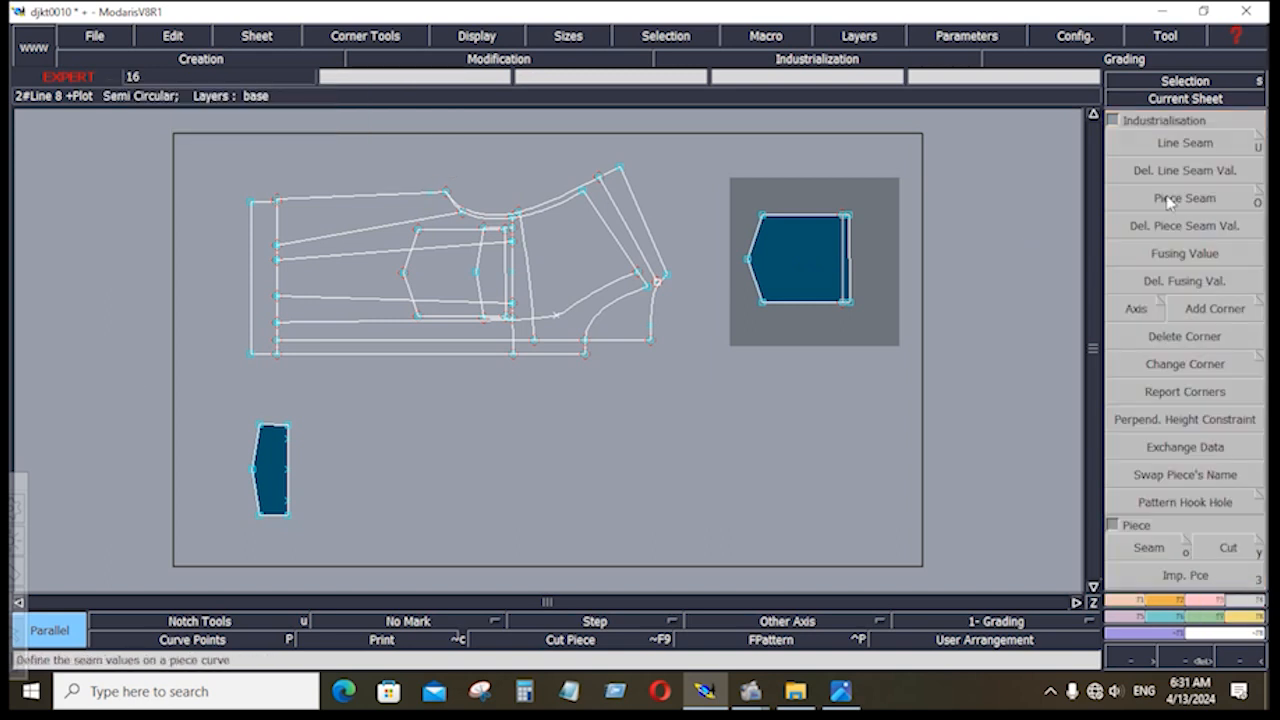
{"action": "left_click", "coordinate": [1165, 142]}
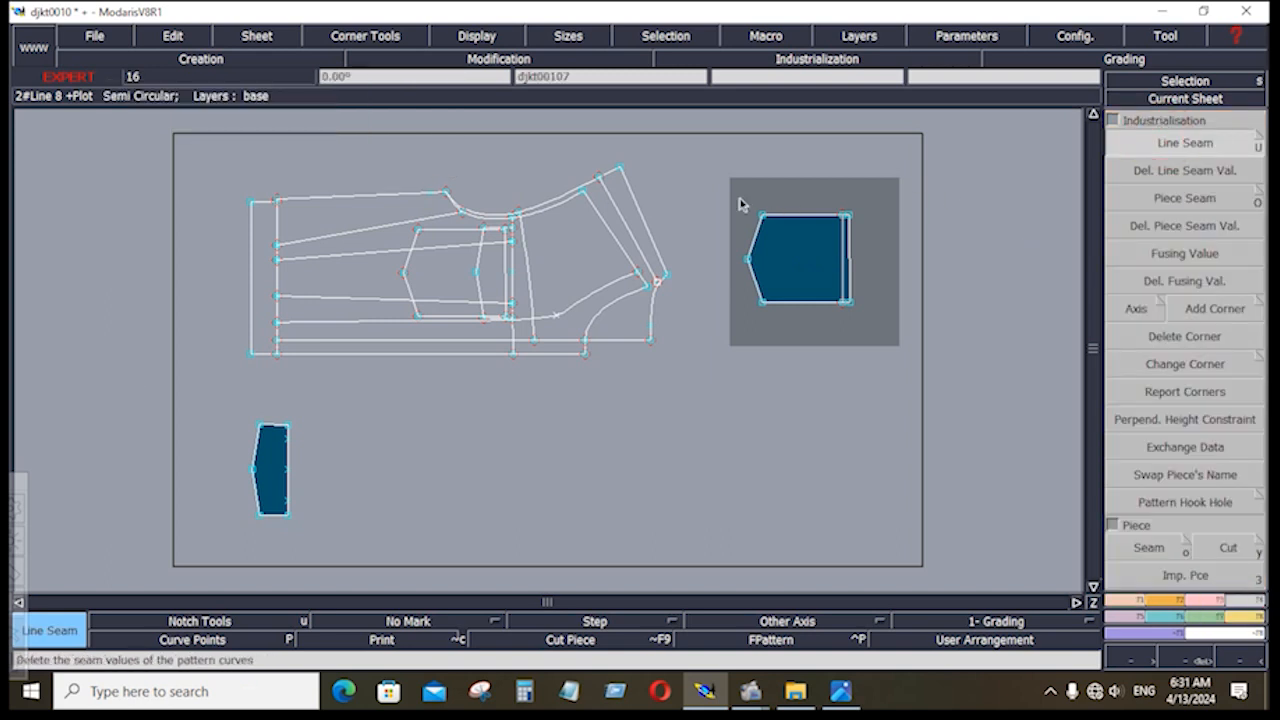
{"action": "key", "text": "ctrl+c"}
{"action": "left_click", "coordinate": [837, 256]}
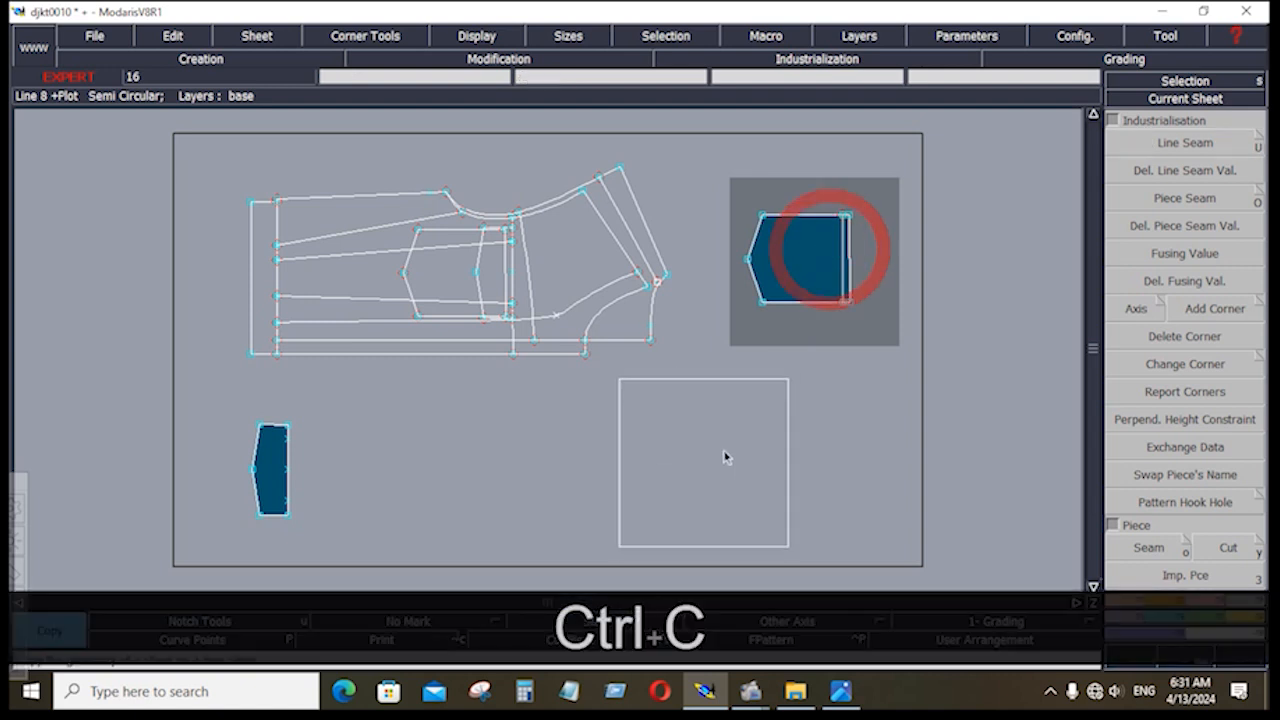
{"action": "left_click", "coordinate": [724, 458]}
Step: Apply a line seam of 0.4 inch at both beginning and end to all lines of the copied pocket
{"action": "left_click_drag", "start_coordinate": [609, 401], "coordinate": [820, 548]}
{"action": "left_click", "coordinate": [1196, 150]}
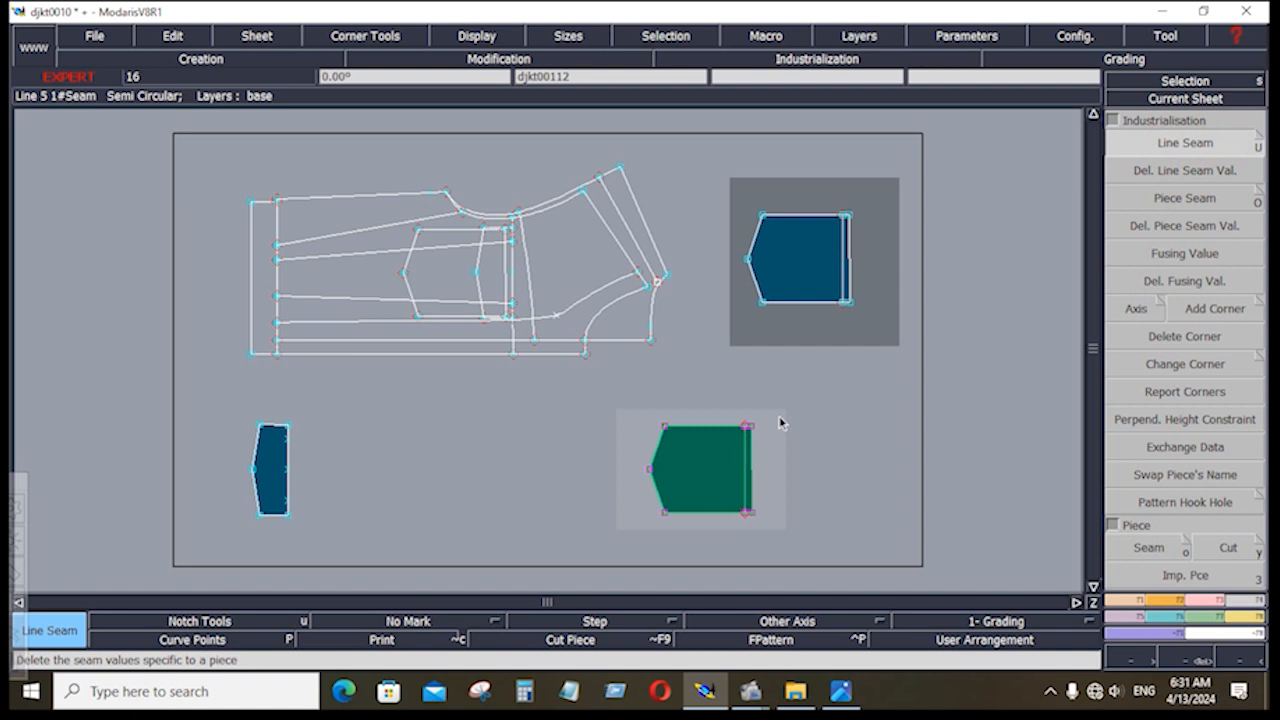
{"action": "left_click", "coordinate": [707, 424]}
{"action": "key", "text": "Down"}
{"action": "type", "text": "."}
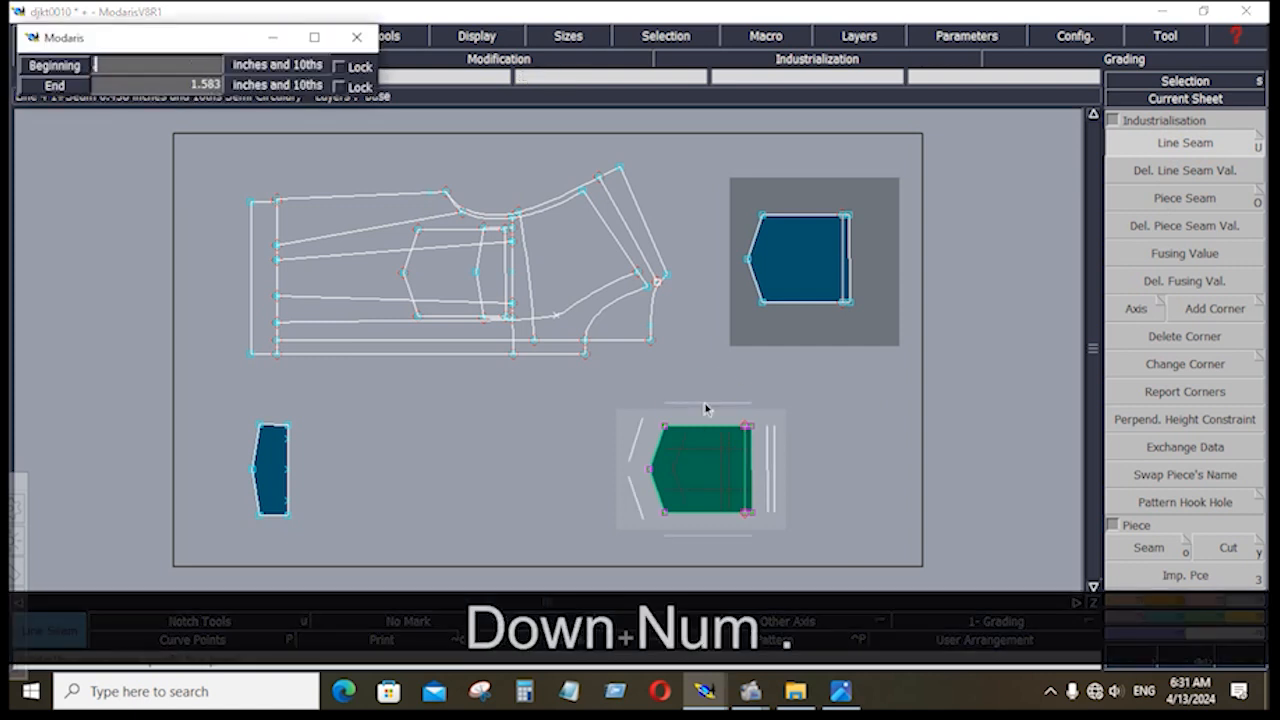
{"action": "type", "text": "4"}
{"action": "key", "text": "Down"}
{"action": "type", "text": ".4"}
{"action": "key", "text": "Down"}
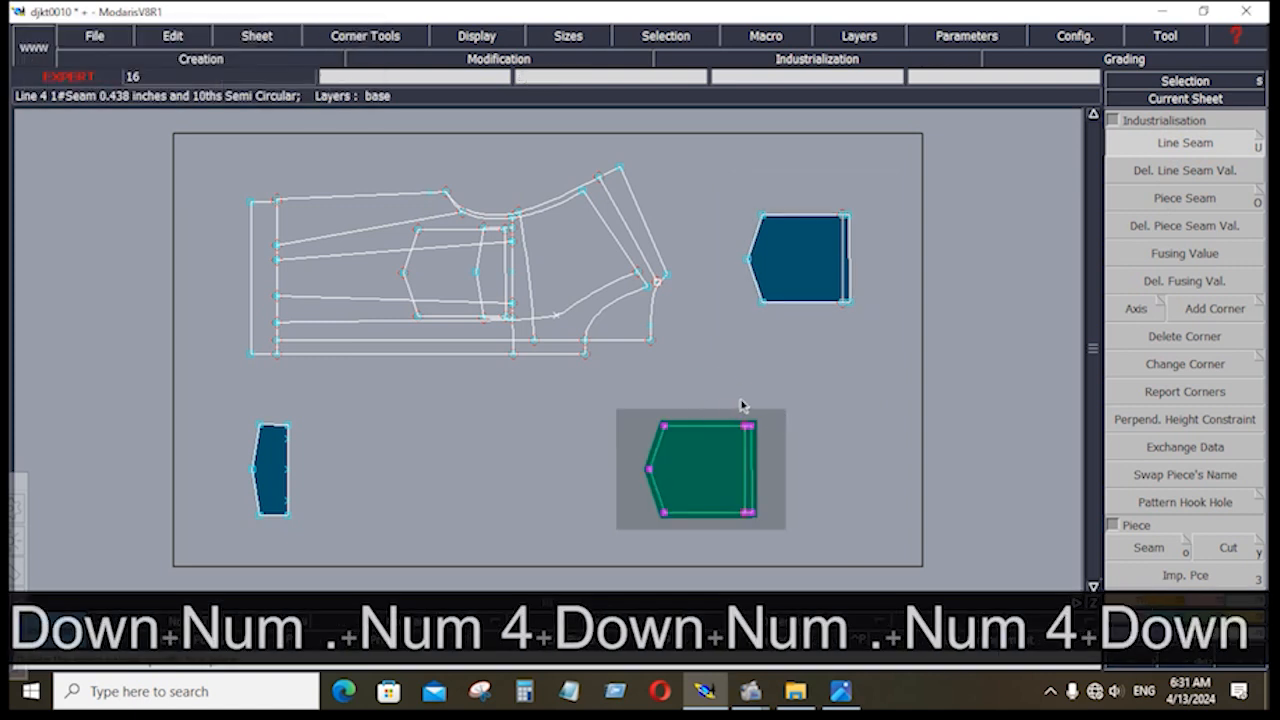
Step: Set the seam on the copied pocket's opening edge and its parallel line to 0.75 inch at beginning and end
{"action": "left_click_drag", "start_coordinate": [706, 406], "coordinate": [809, 557]}
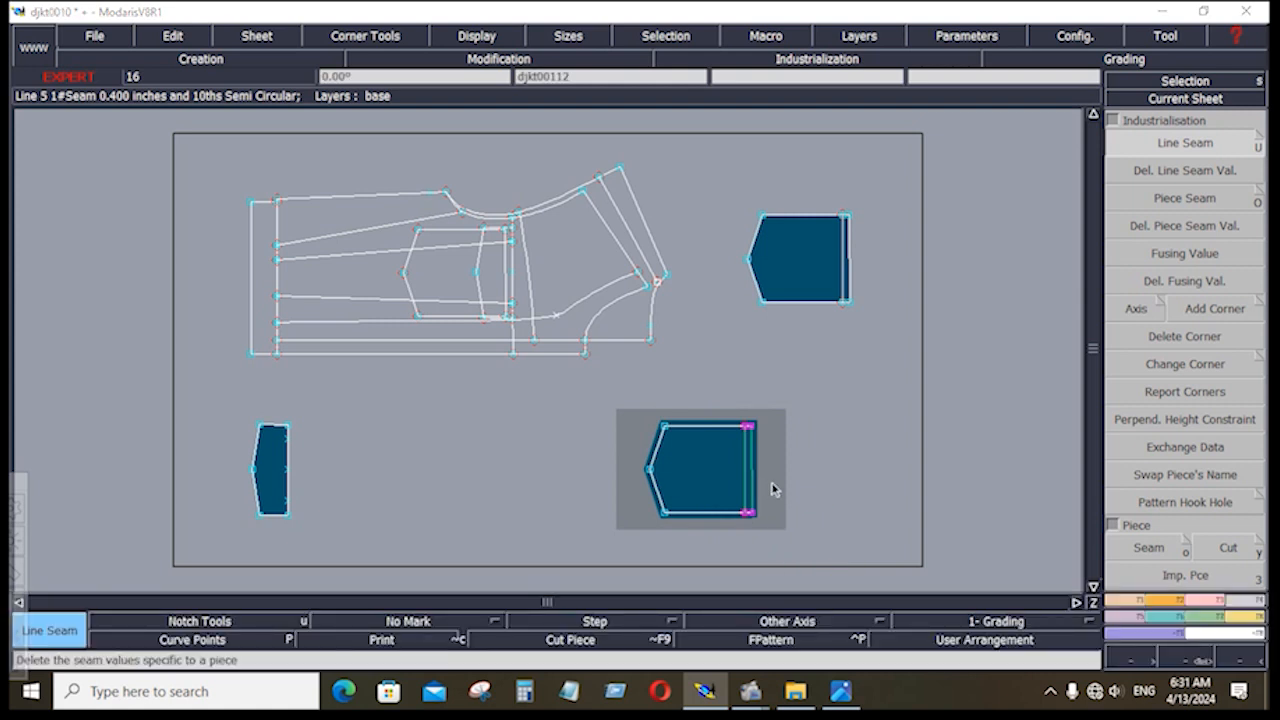
{"action": "left_click", "coordinate": [774, 488]}
{"action": "key", "text": "Down"}
{"action": "type", "text": ".75"}
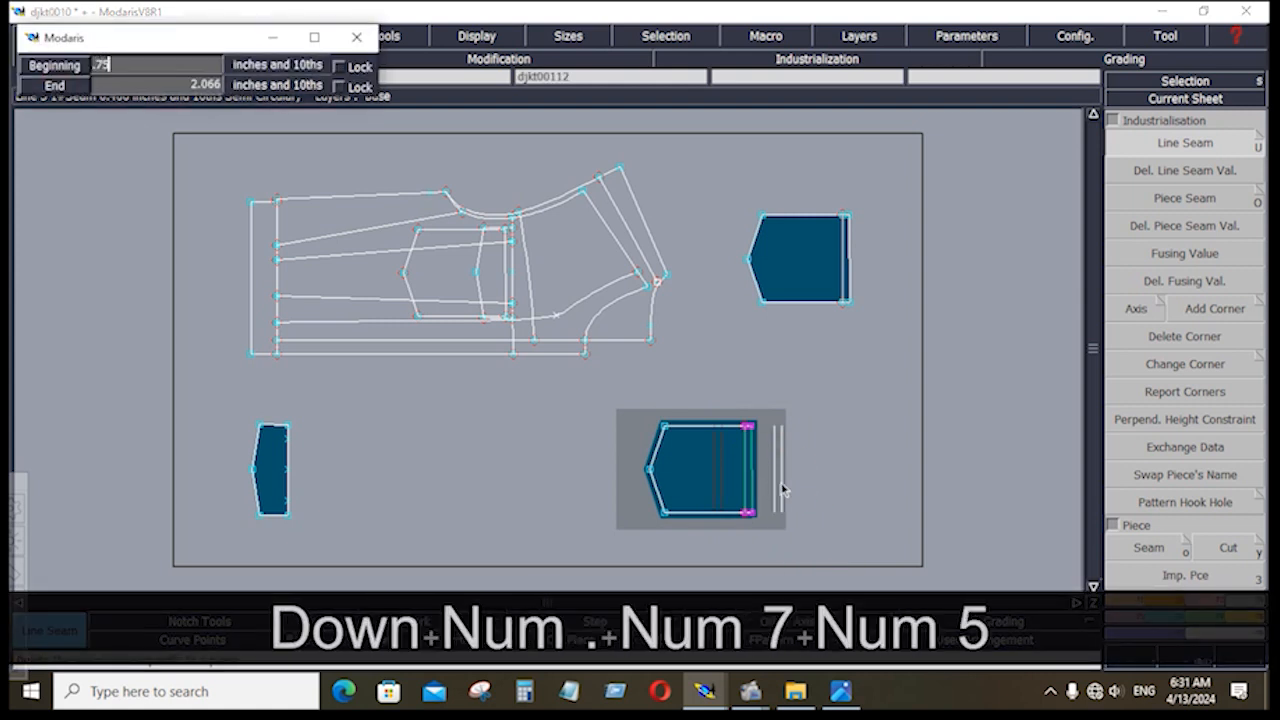
{"action": "key", "text": "Down"}
{"action": "type", "text": ".75"}
{"action": "key", "text": "Down"}
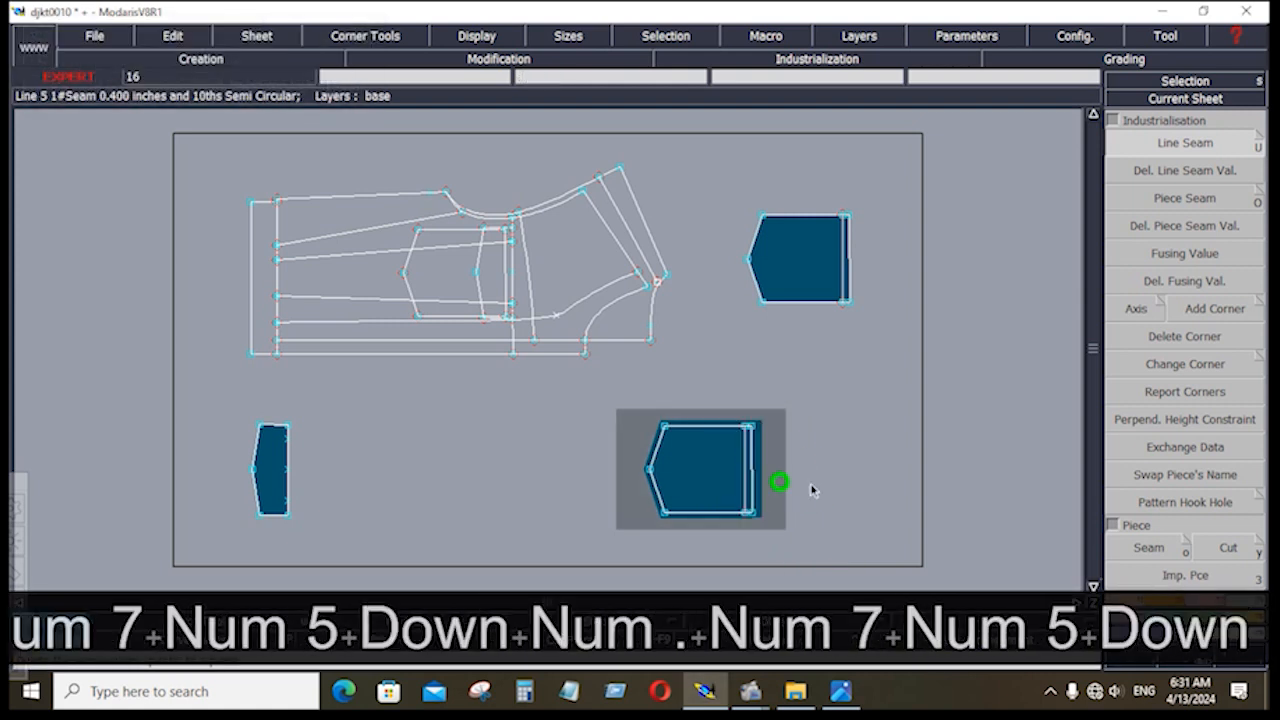
Step: Copy the flap piece onto a new sheet beside the original
{"action": "key", "text": "ctrl+c"}
{"action": "left_click", "coordinate": [276, 478]}
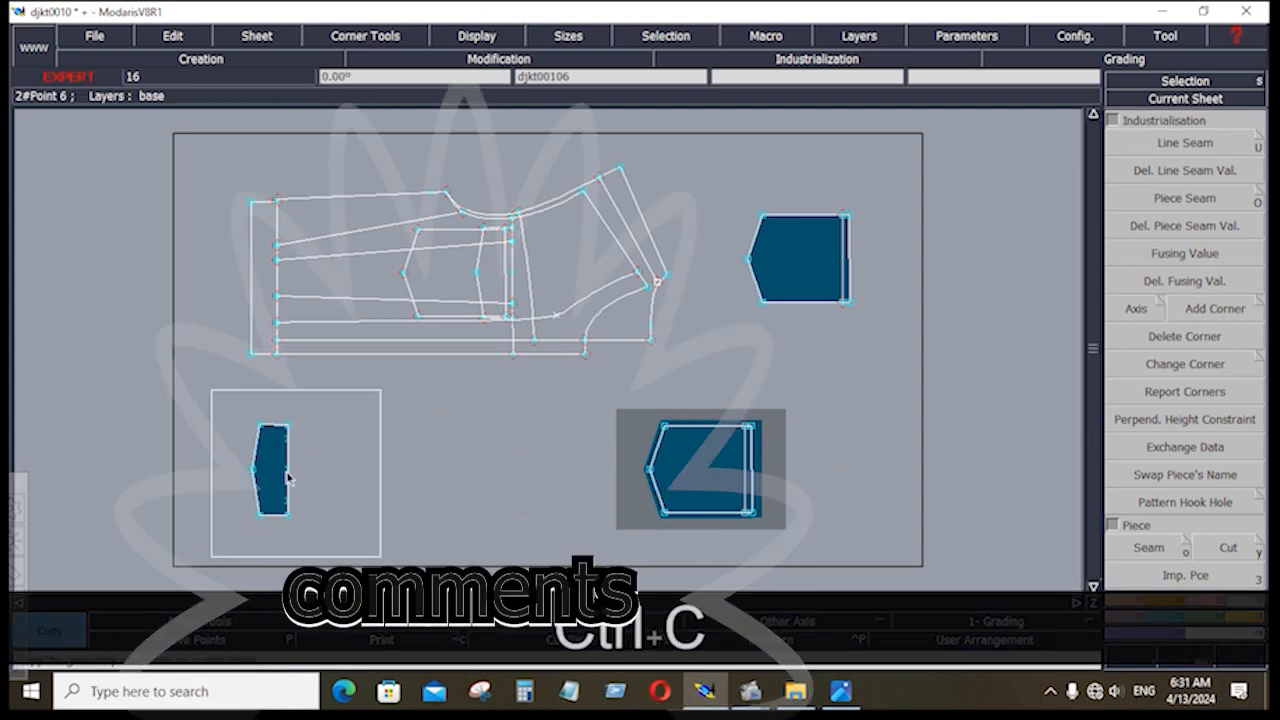
{"action": "left_click", "coordinate": [392, 470]}
Step: Apply a 0.75 inch line seam to all edges of the copied flap
{"action": "left_click_drag", "start_coordinate": [340, 405], "coordinate": [466, 530]}
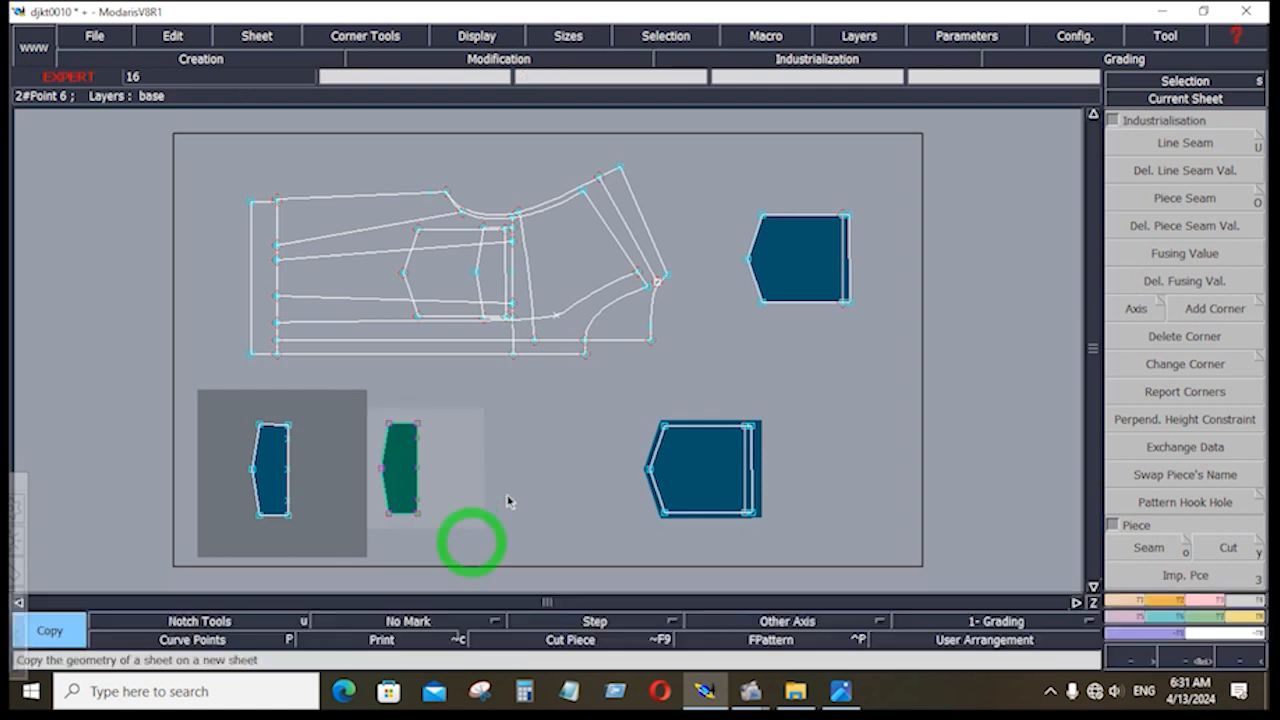
{"action": "left_click", "coordinate": [1184, 143]}
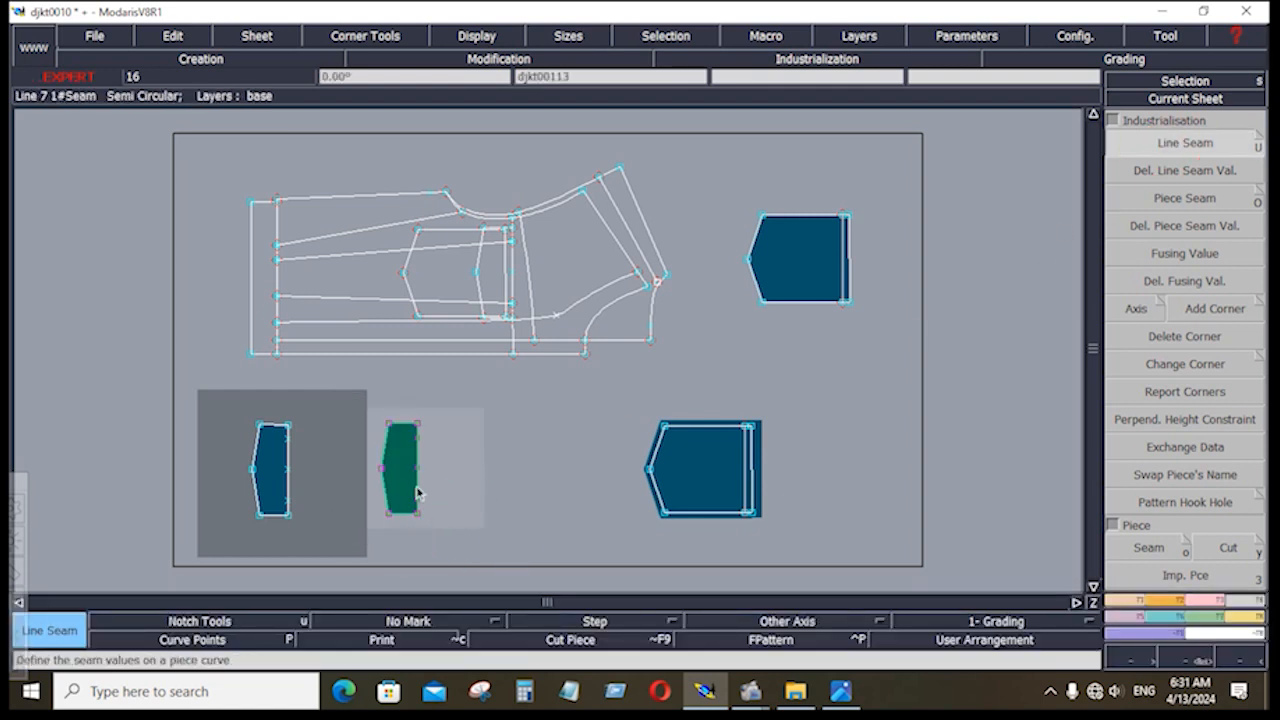
{"action": "left_click", "coordinate": [417, 480]}
{"action": "key", "text": "Down"}
{"action": "key", "text": "Down"}
{"action": "key", "text": "Down"}
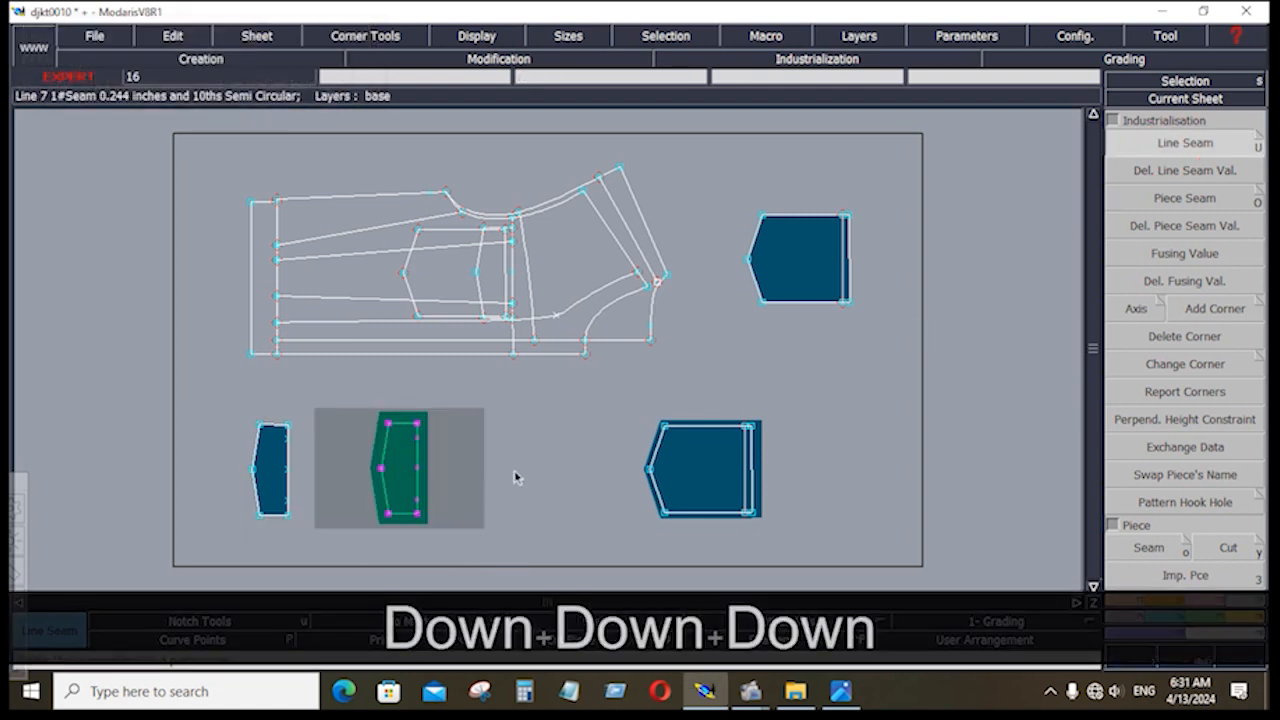
{"action": "left_click", "coordinate": [523, 455]}
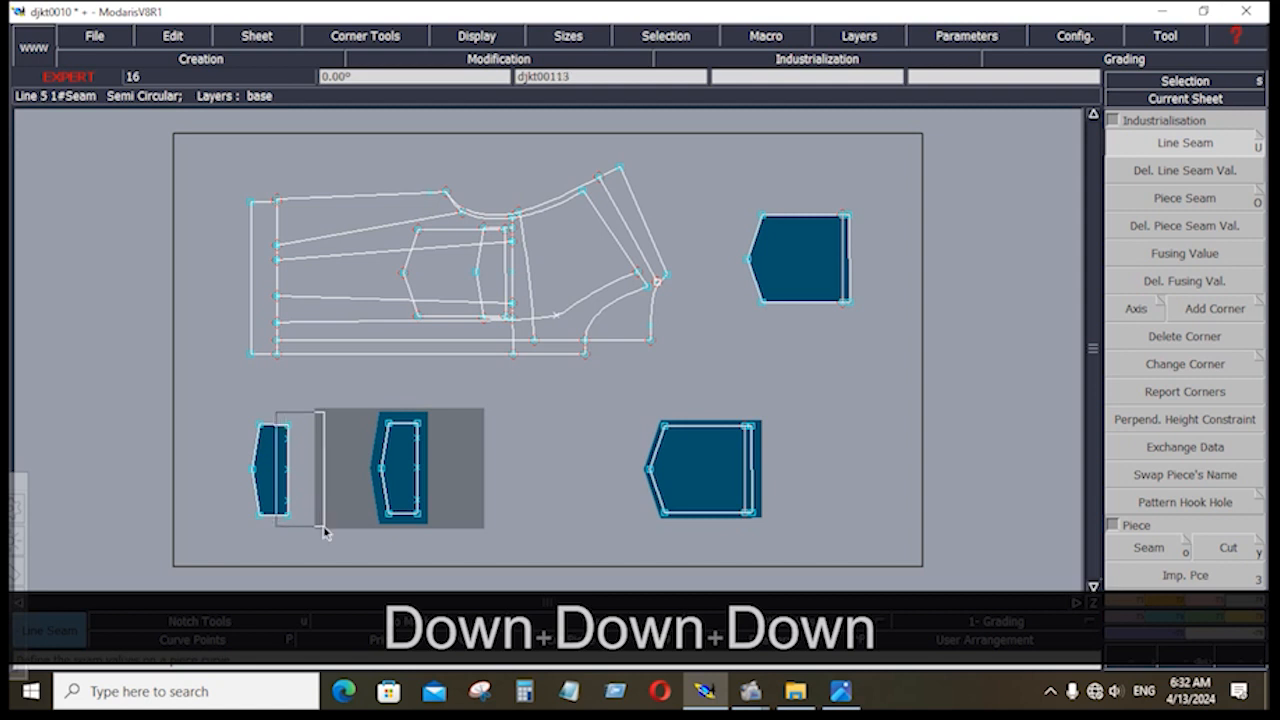
Step: Apply a 0.75 inch line seam to the straight edge of the original flap
{"action": "left_click", "coordinate": [289, 484]}
{"action": "key", "text": "Down"}
{"action": "key", "text": "Down"}
{"action": "key", "text": "Down"}
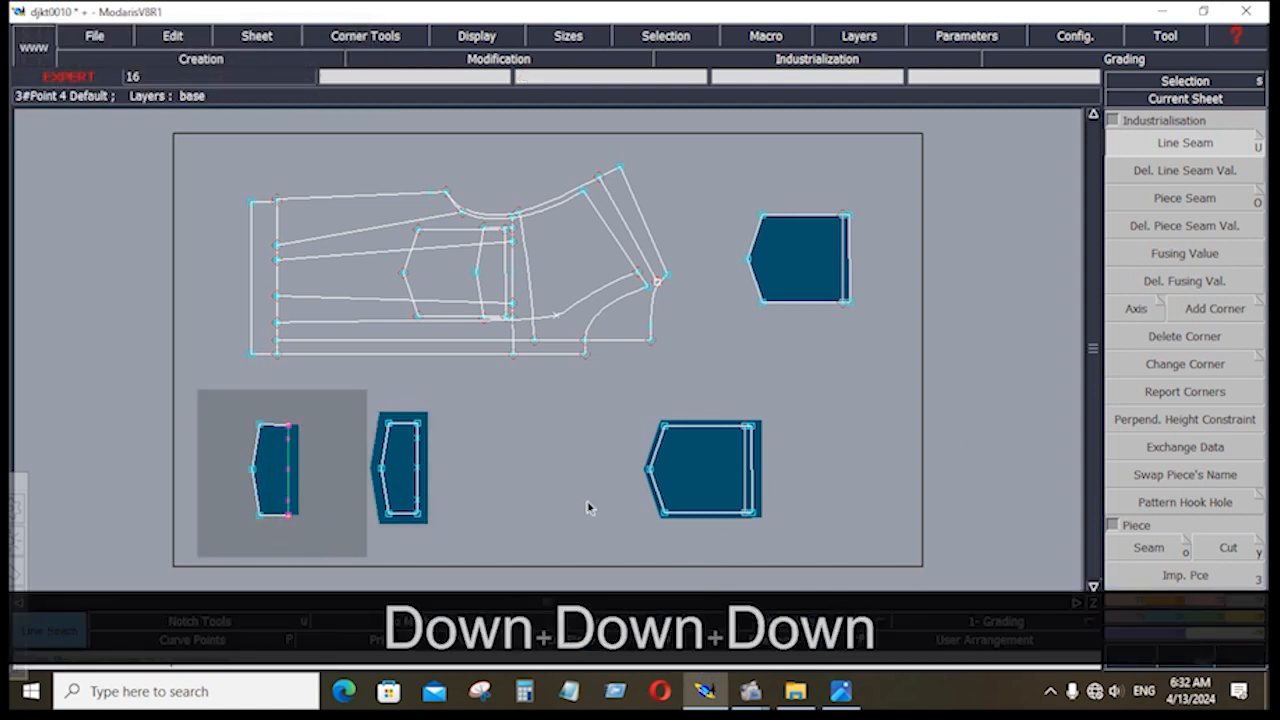
Step: Set the seam on the original flap's straight edge to 0.4 inch at both beginning and end
{"action": "left_click", "coordinate": [292, 486]}
{"action": "key", "text": "Down"}
{"action": "type", "text": ".4"}
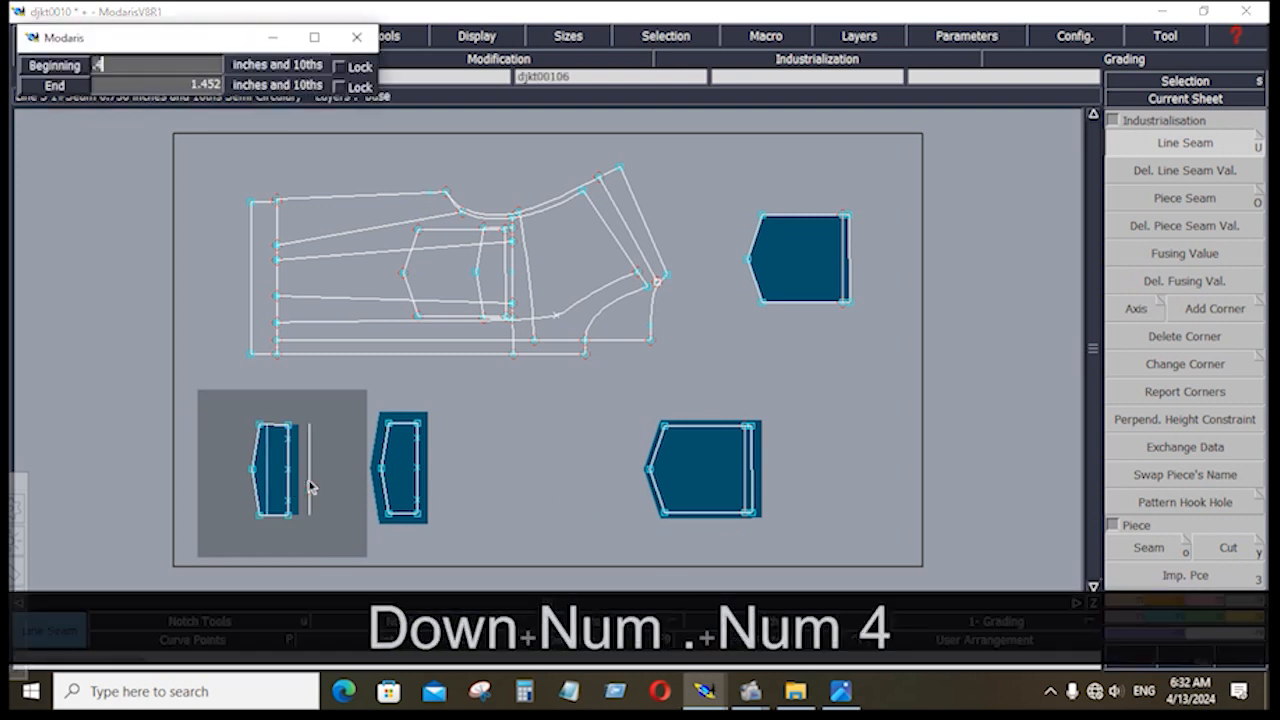
{"action": "key", "text": "Down"}
{"action": "type", "text": ".4"}
{"action": "key", "text": "Down"}
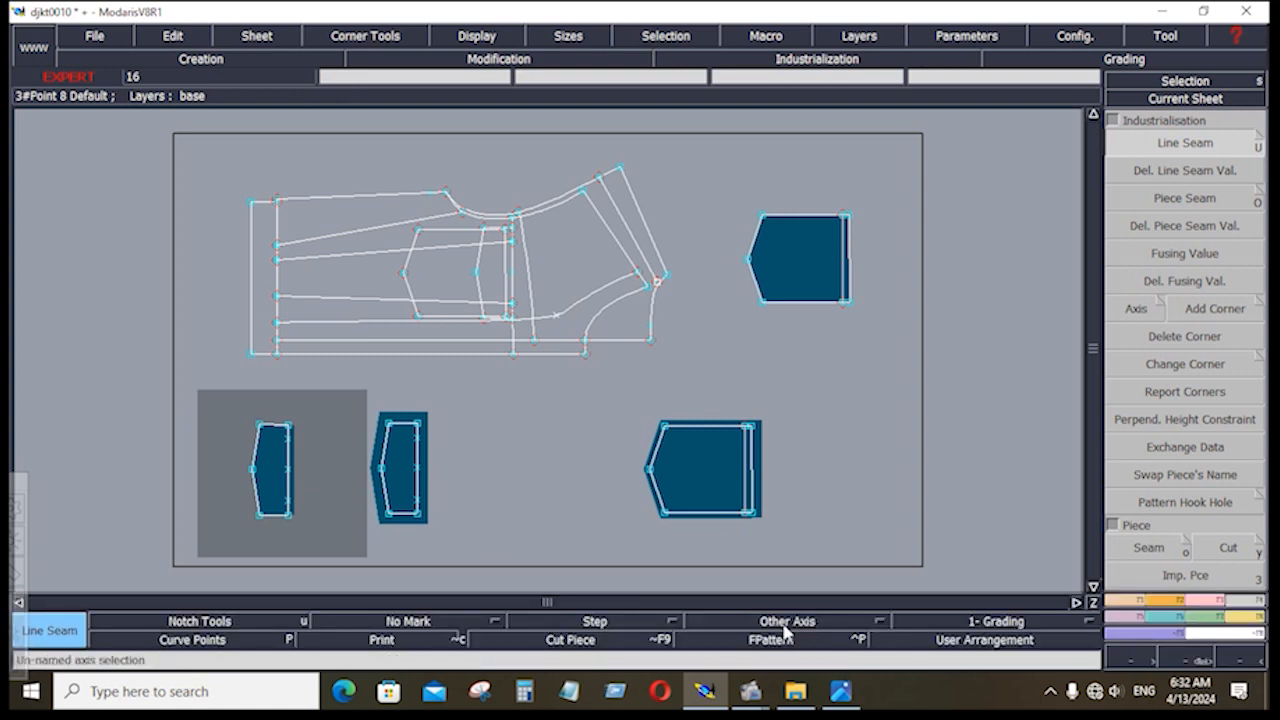
Step: Draw horizontal 'DF' grain line axes on the original flap and the copied flap
{"action": "left_click", "coordinate": [785, 630]}
{"action": "left_click", "coordinate": [760, 551]}
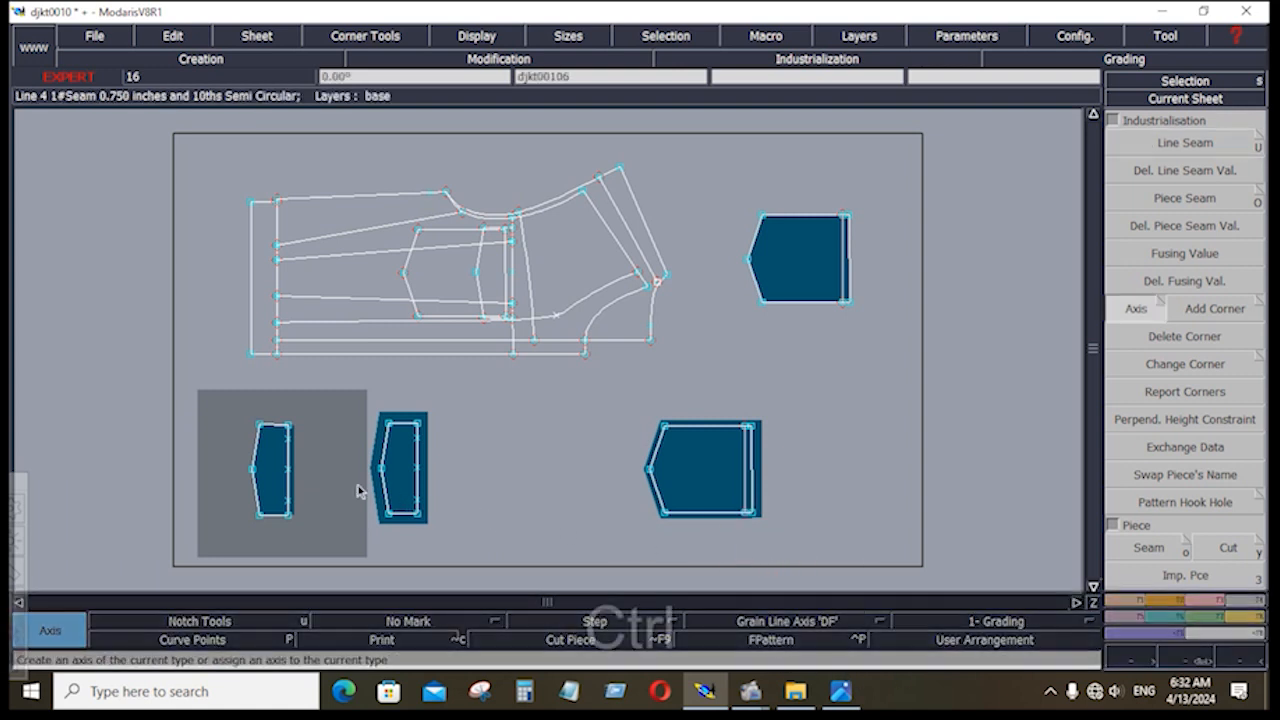
{"action": "left_click", "coordinate": [264, 459], "text": "ctrl"}
{"action": "left_click", "coordinate": [280, 459], "text": "ctrl"}
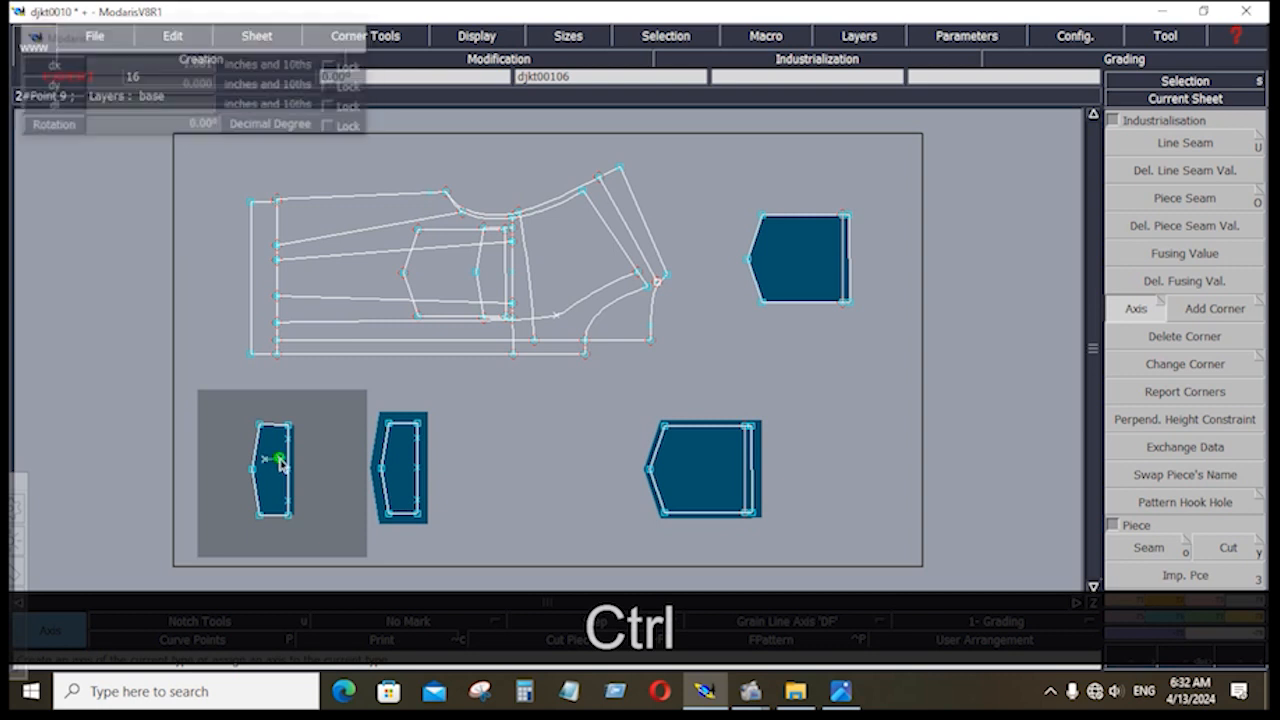
{"action": "left_click", "coordinate": [394, 451], "text": "ctrl"}
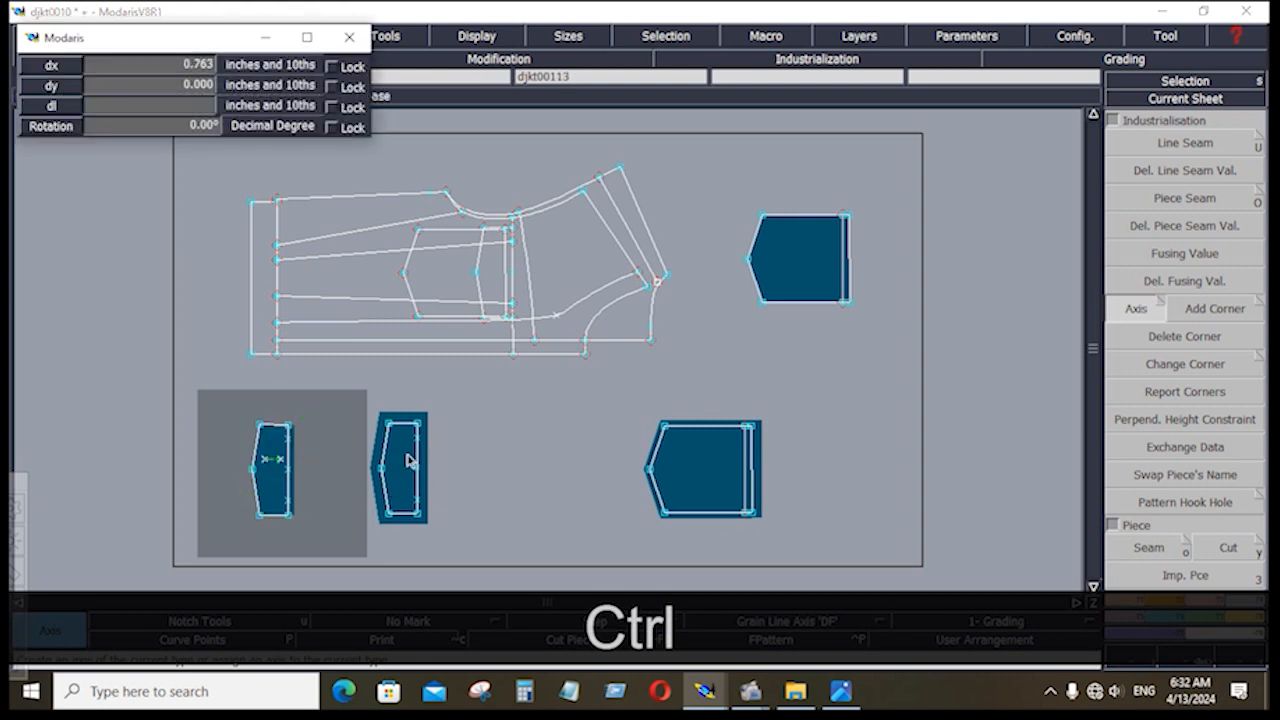
{"action": "left_click", "coordinate": [410, 451], "text": "ctrl"}
Step: Draw horizontal 'DF' grain line axes on the two pocket pieces
{"action": "left_click", "coordinate": [684, 458], "text": "ctrl"}
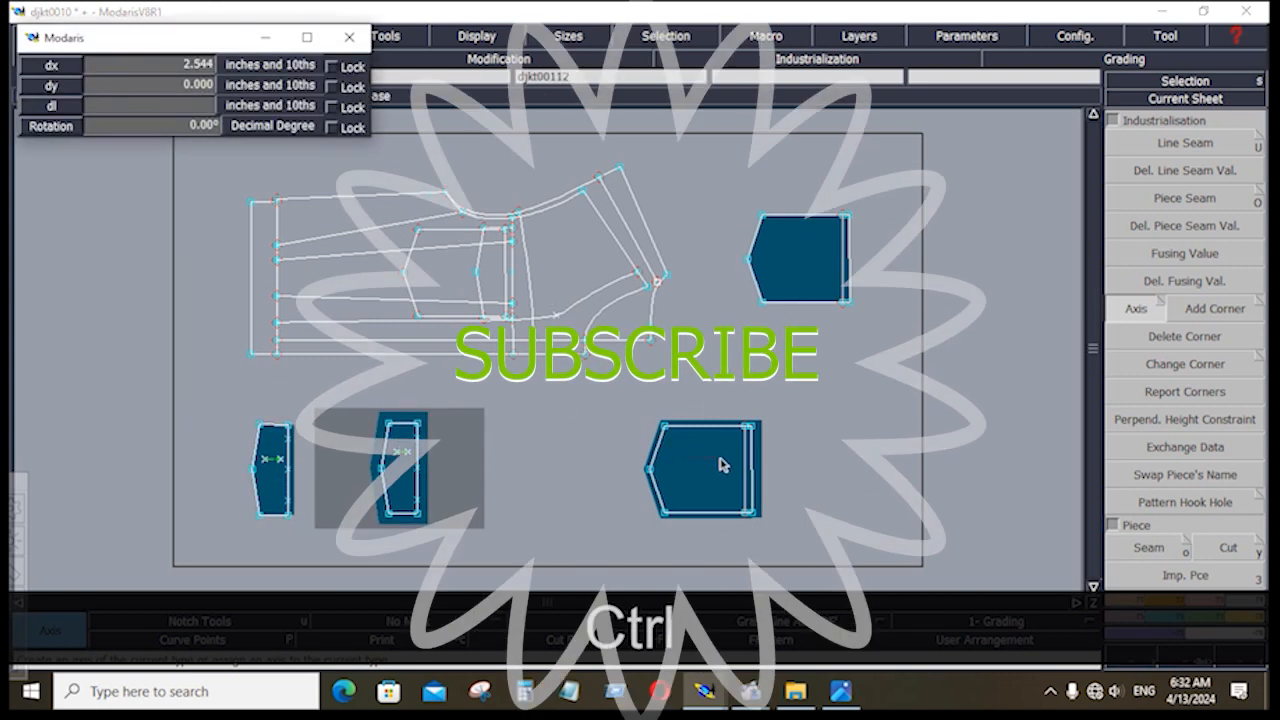
{"action": "left_click", "coordinate": [720, 457], "text": "ctrl"}
{"action": "left_click", "coordinate": [818, 271], "text": "ctrl"}
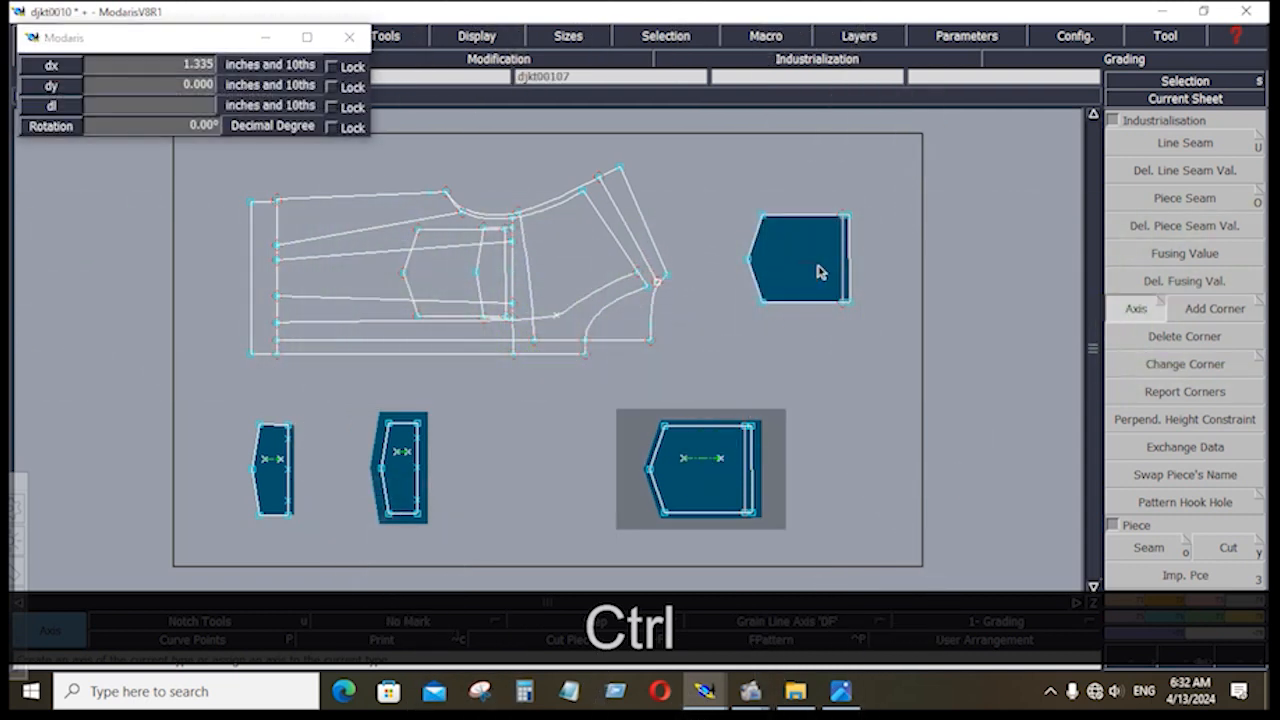
{"action": "left_click", "coordinate": [797, 262], "text": "ctrl"}
Step: Save the model over the existing djkt0010 file
{"action": "left_click", "coordinate": [74, 38]}
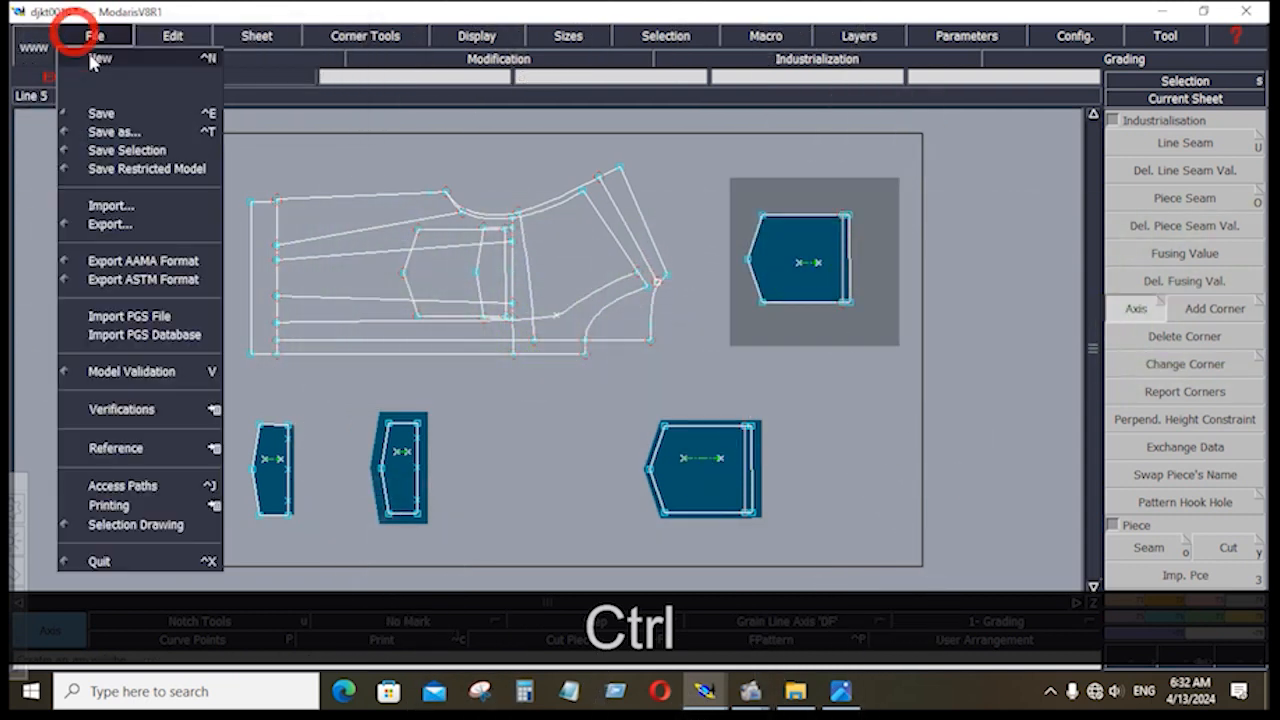
{"action": "left_click", "coordinate": [108, 116]}
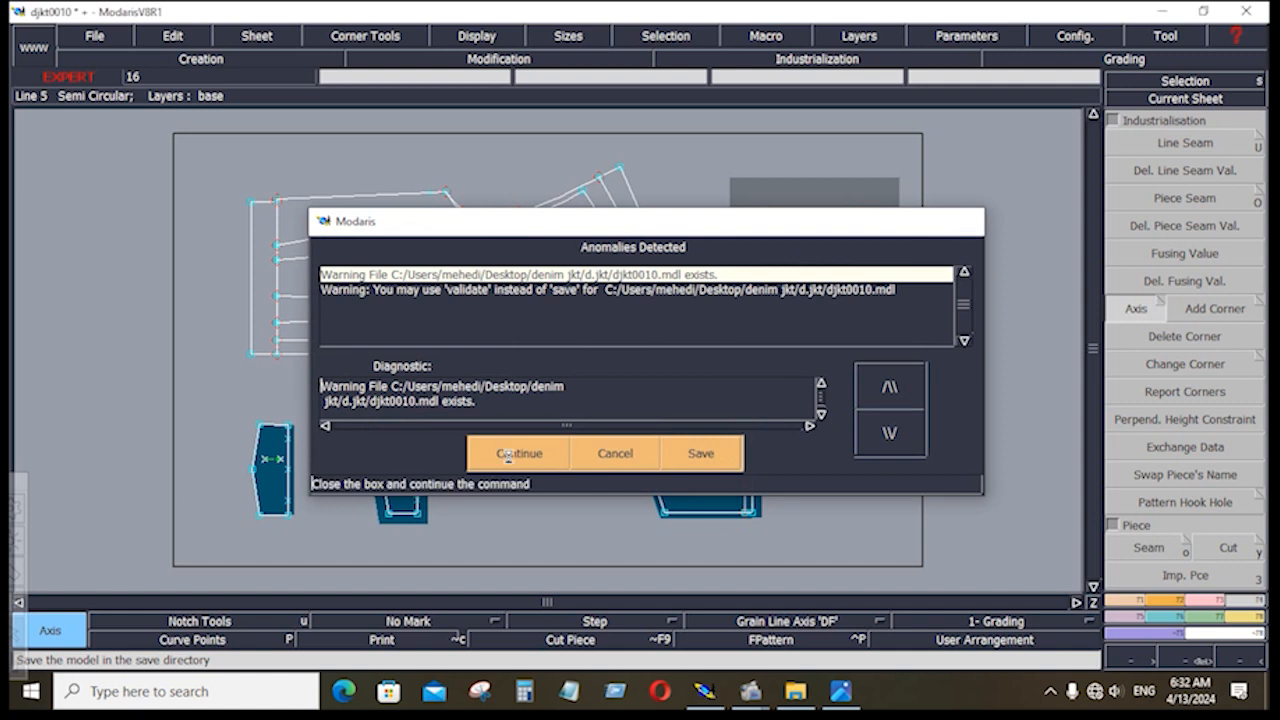
{"action": "left_click", "coordinate": [514, 452]}
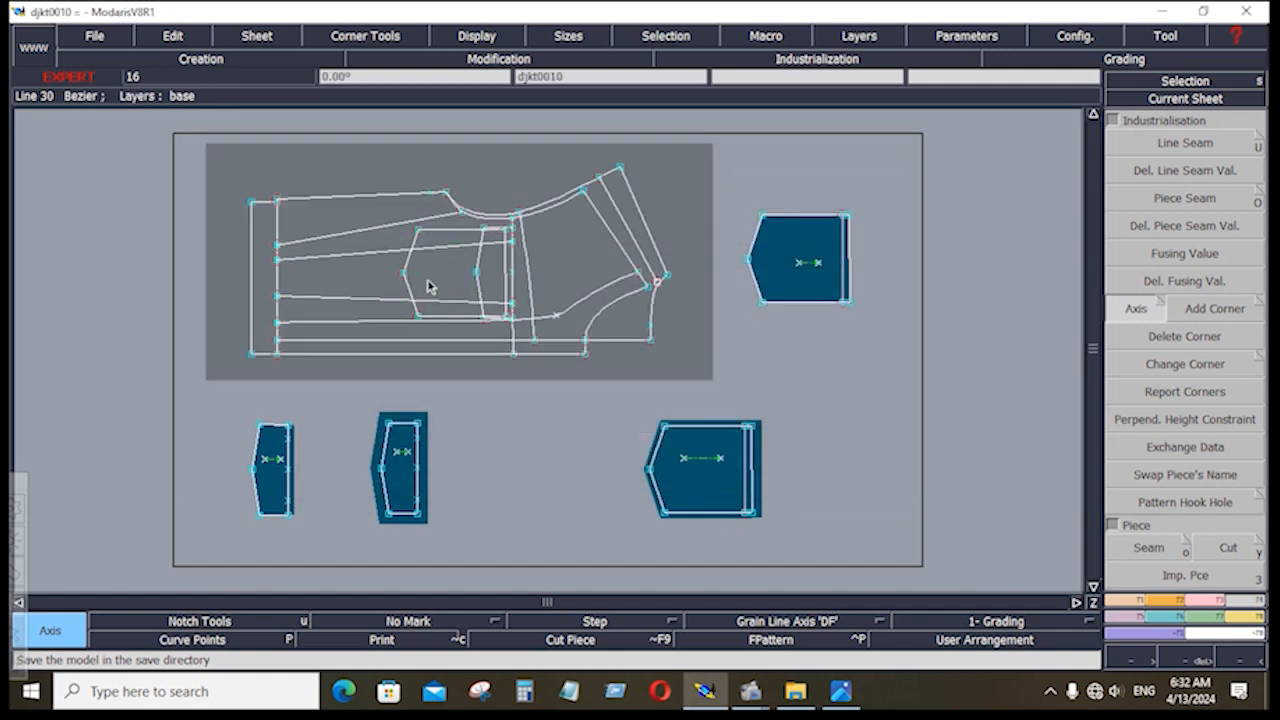
Step: Extract the tapered middle panel of the front draft, including the pocket and flap outlines as internal lines
{"action": "key", "text": "Home"}
{"action": "left_click", "coordinate": [1141, 550]}
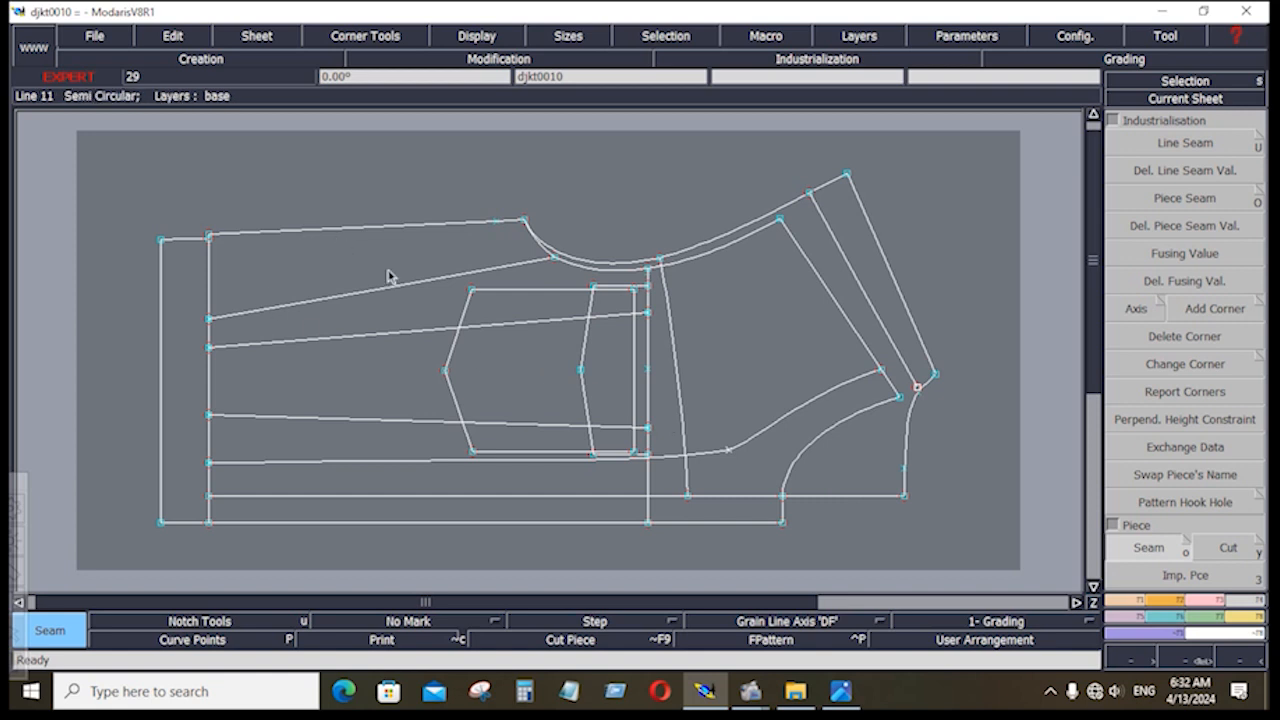
{"action": "left_click_drag", "start_coordinate": [445, 272], "coordinate": [664, 481]}
{"action": "left_click_drag", "start_coordinate": [298, 366], "coordinate": [636, 364]}
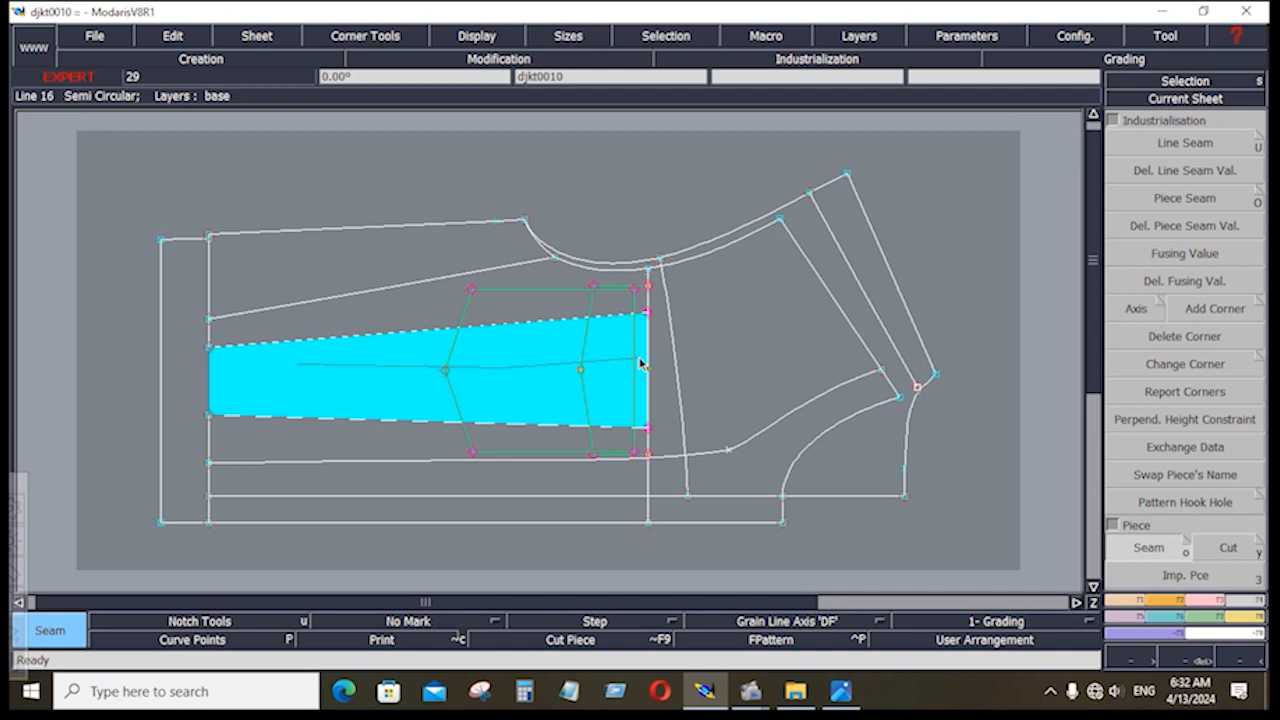
{"action": "left_click_drag", "start_coordinate": [641, 364], "coordinate": [638, 359]}
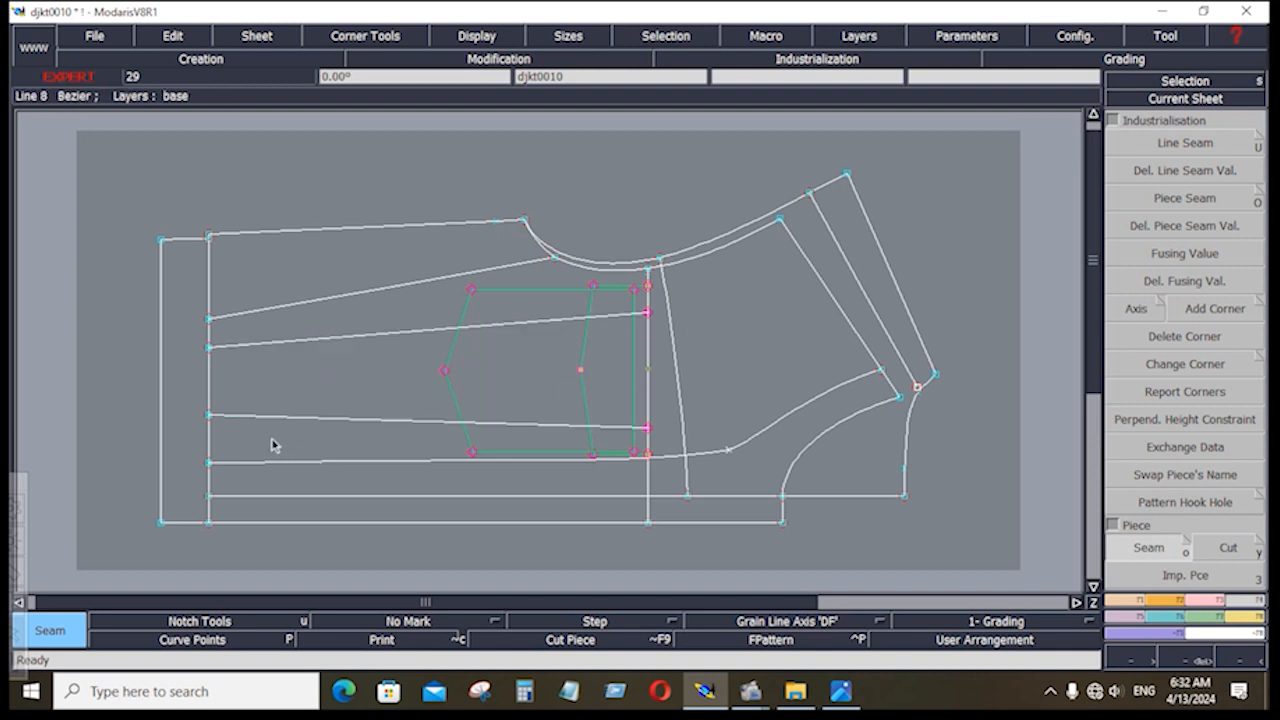
Step: Extract the centre-front panel below the middle panel, out to the front edge, keeping the pocket and flap outlines included
{"action": "left_click_drag", "start_coordinate": [274, 445], "coordinate": [408, 476]}
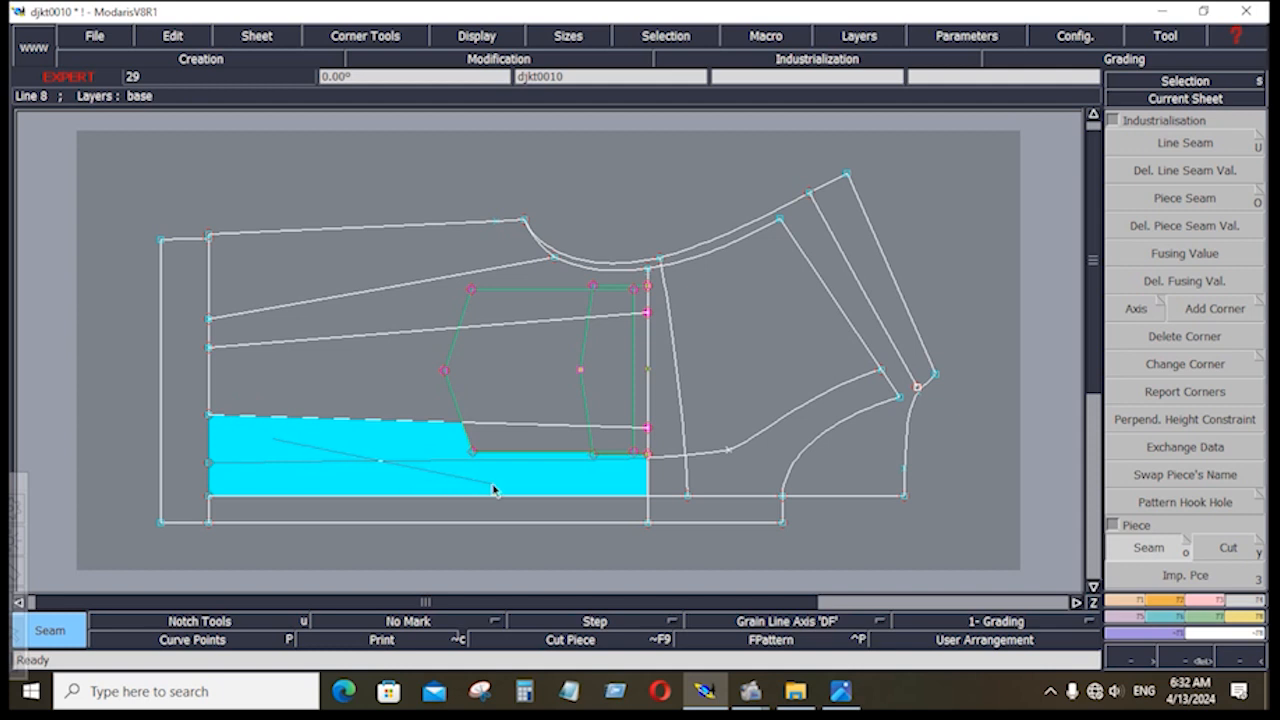
{"action": "left_click_drag", "start_coordinate": [494, 490], "coordinate": [535, 451]}
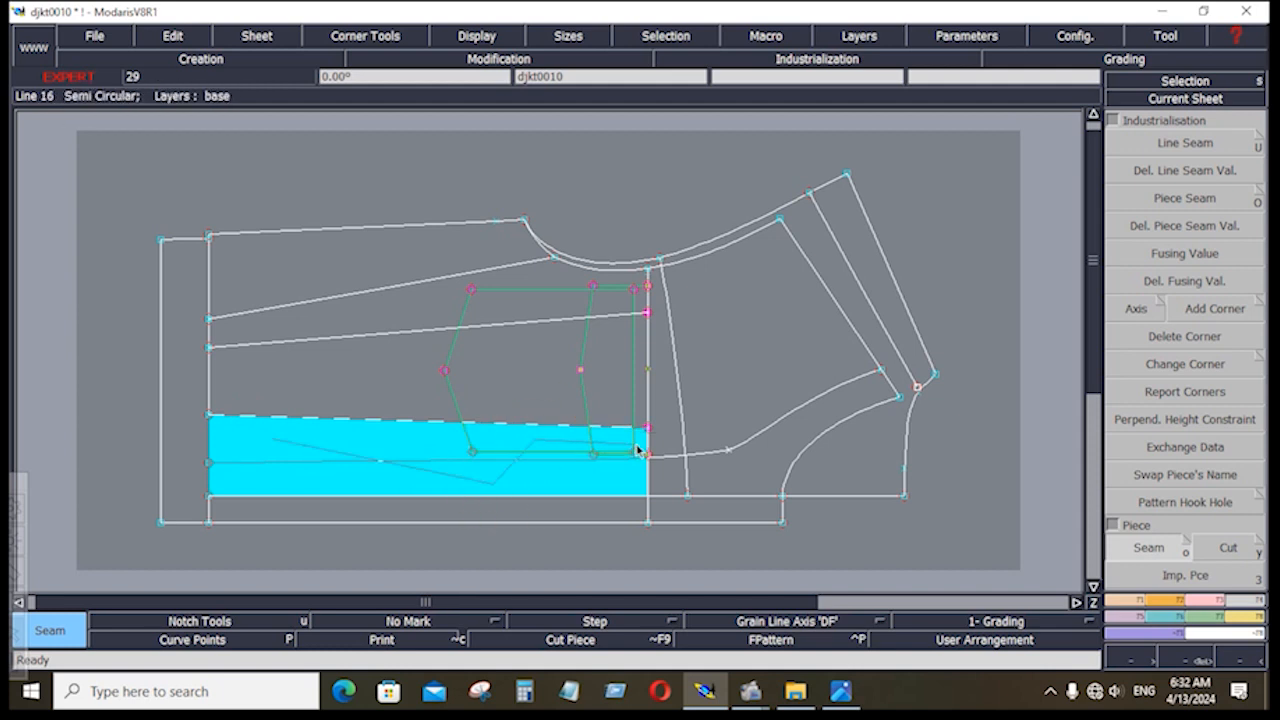
{"action": "left_click", "coordinate": [631, 505]}
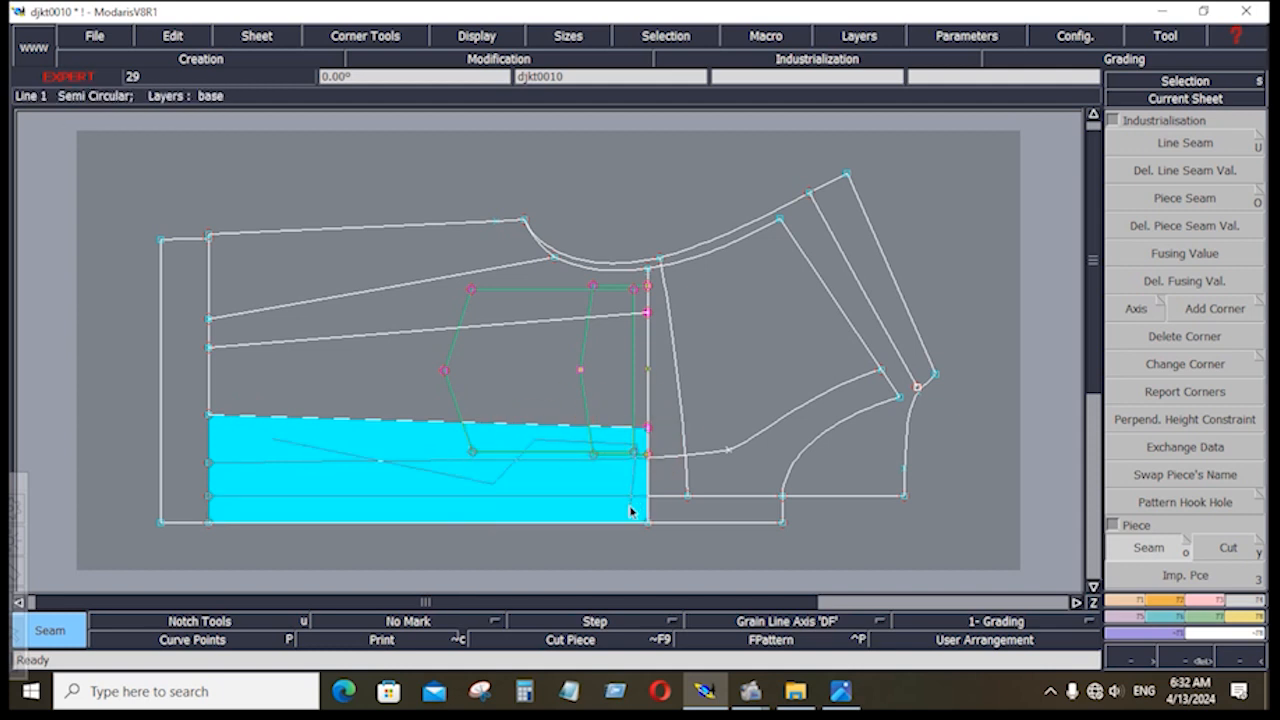
{"action": "left_click", "coordinate": [631, 510]}
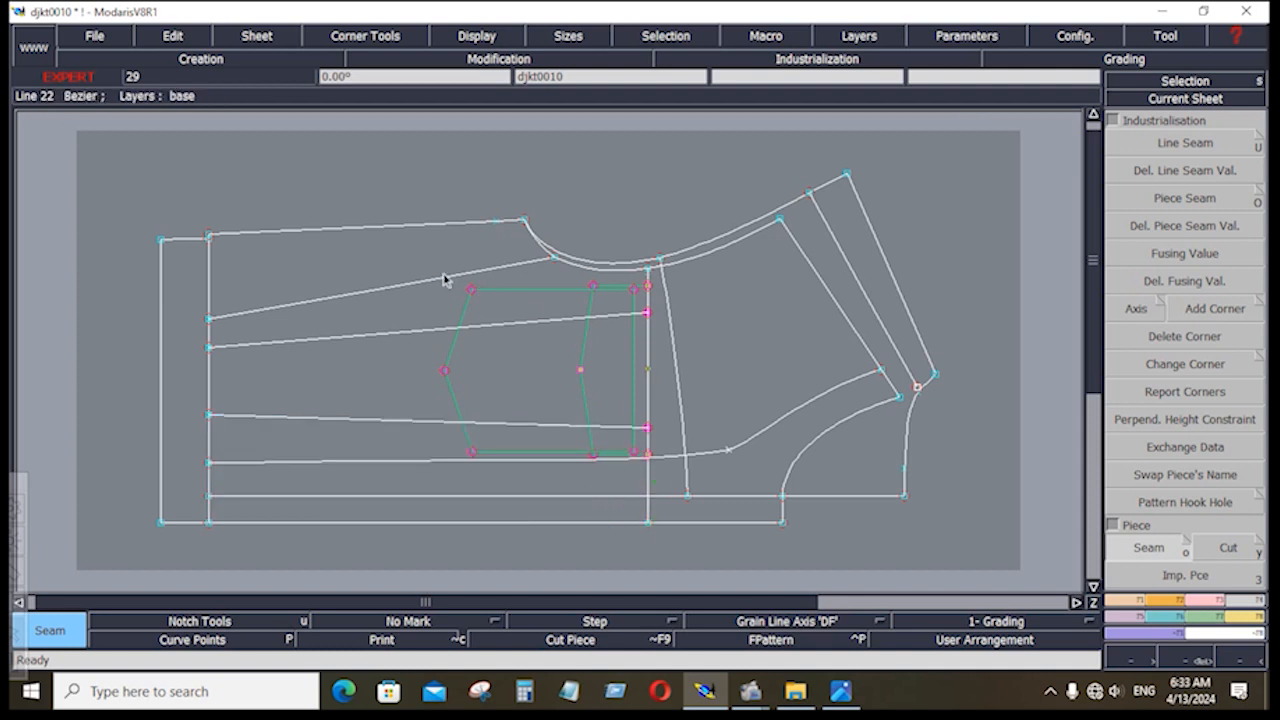
Step: Extract the side panel and the narrow panel between it and the middle panel, with pocket and flap outlines included
{"action": "left_click", "coordinate": [339, 267]}
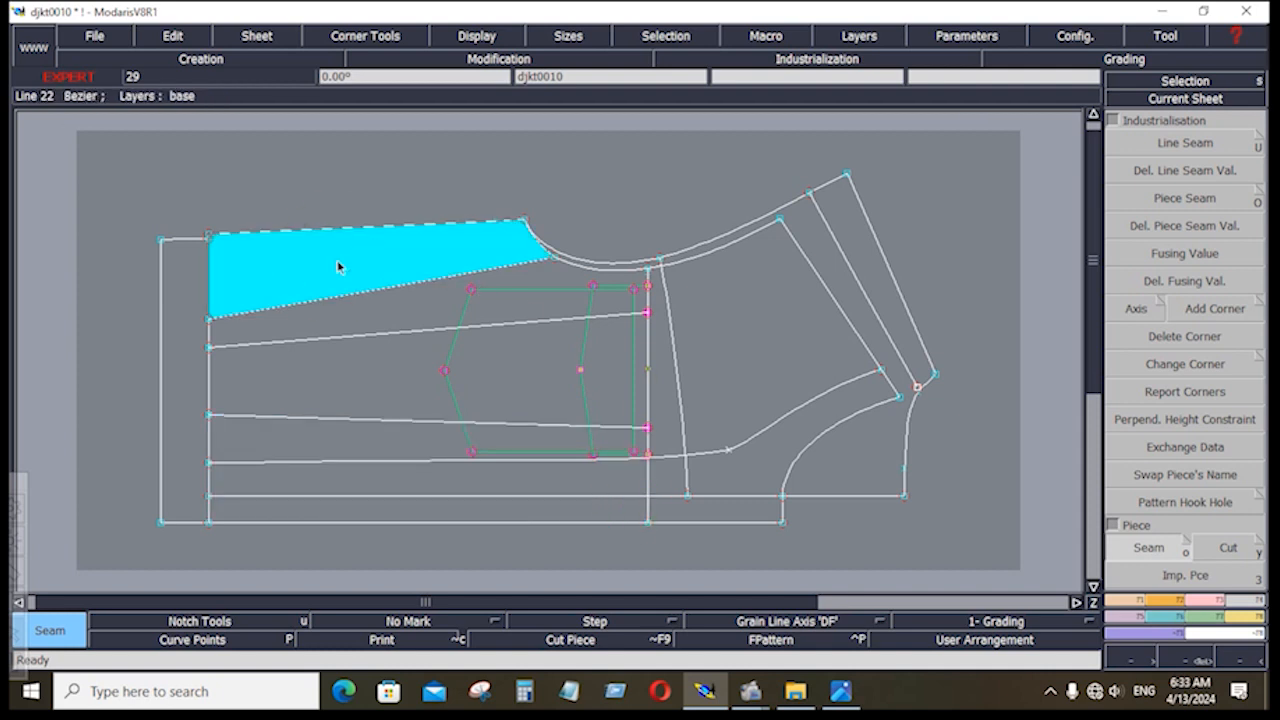
{"action": "left_click", "coordinate": [356, 318]}
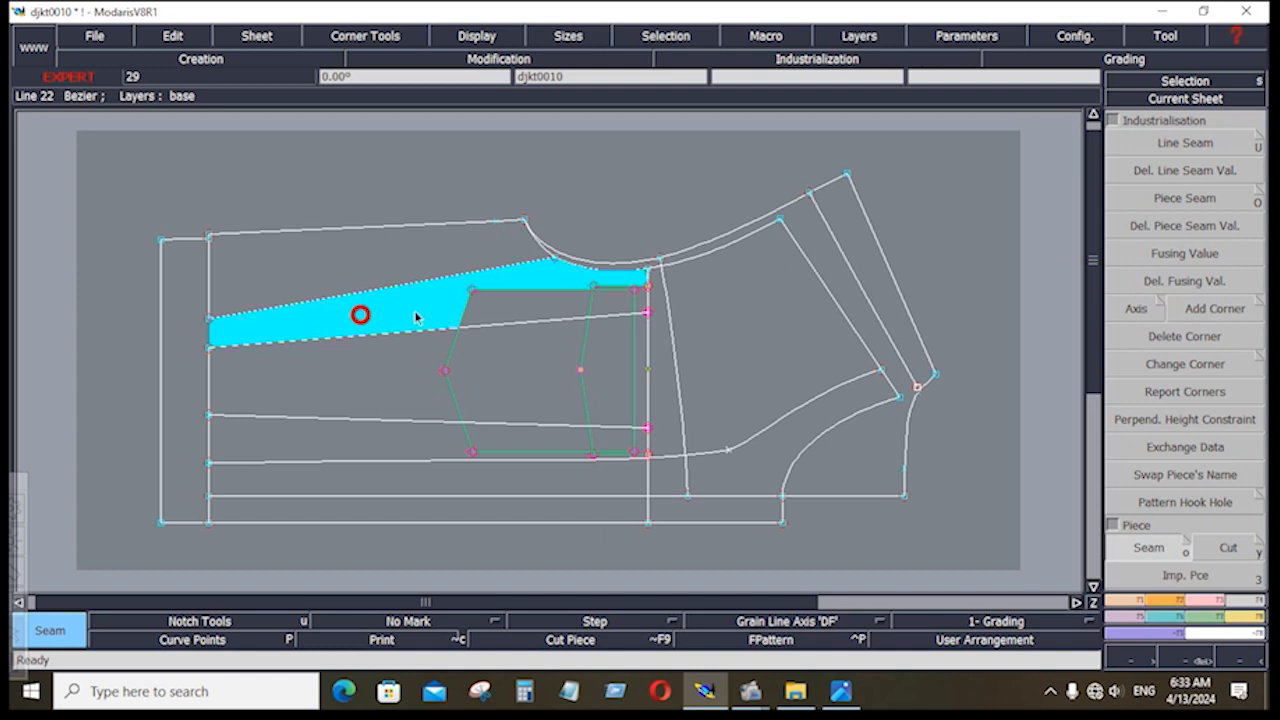
{"action": "left_click", "coordinate": [516, 309]}
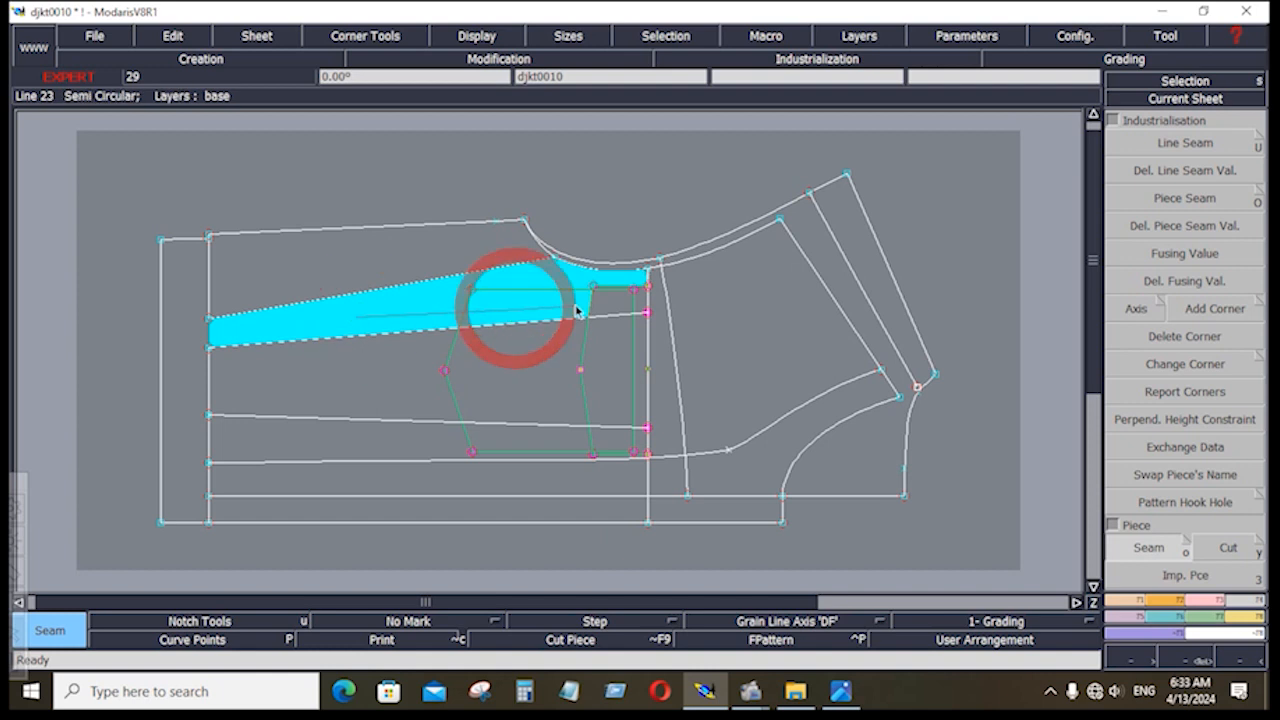
{"action": "left_click", "coordinate": [637, 300]}
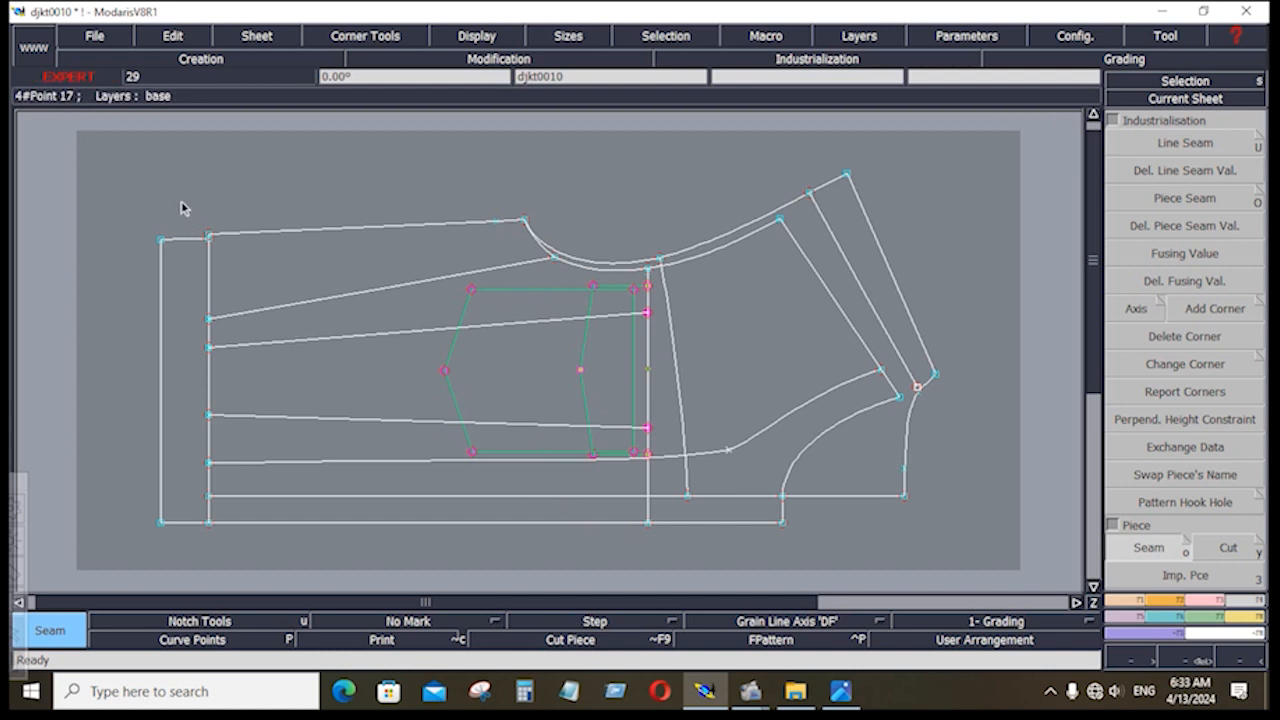
Step: Extract the full lower front body as one piece, including the panel lines and the pocket and flap outlines as internal lines
{"action": "left_click_drag", "start_coordinate": [183, 204], "coordinate": [660, 550]}
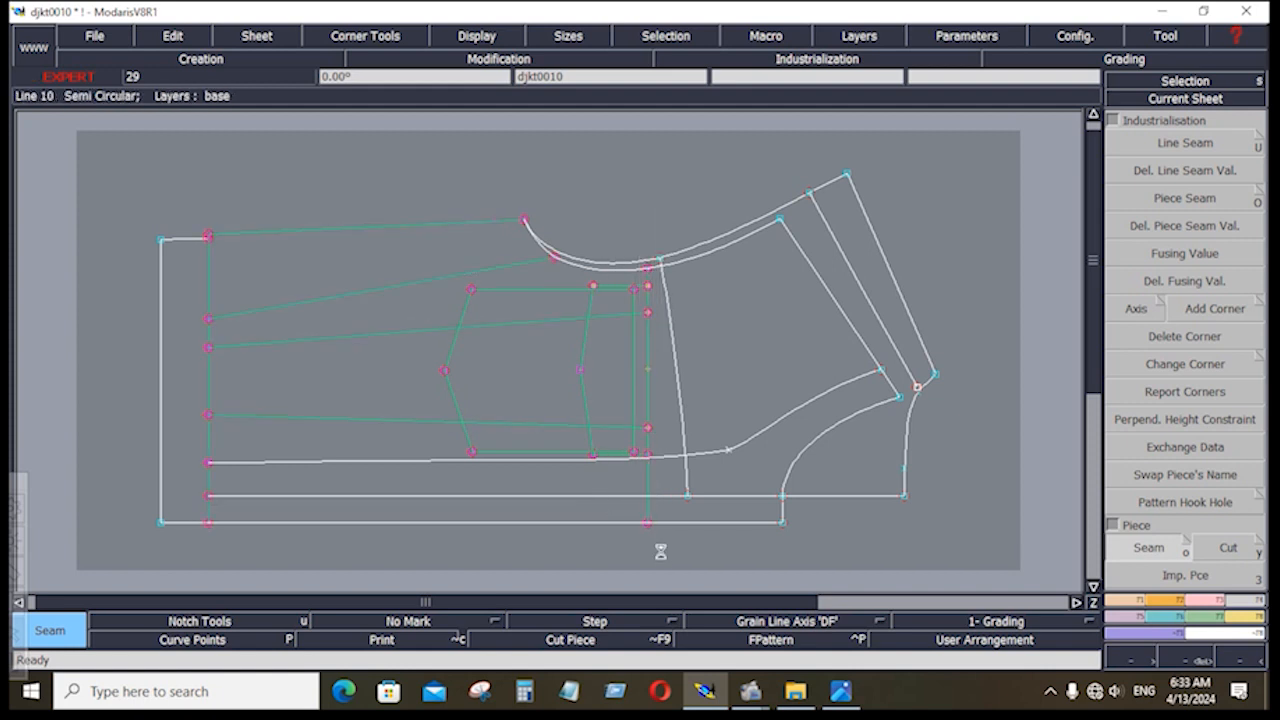
{"action": "left_click", "coordinate": [586, 499]}
{"action": "left_click", "coordinate": [537, 488]}
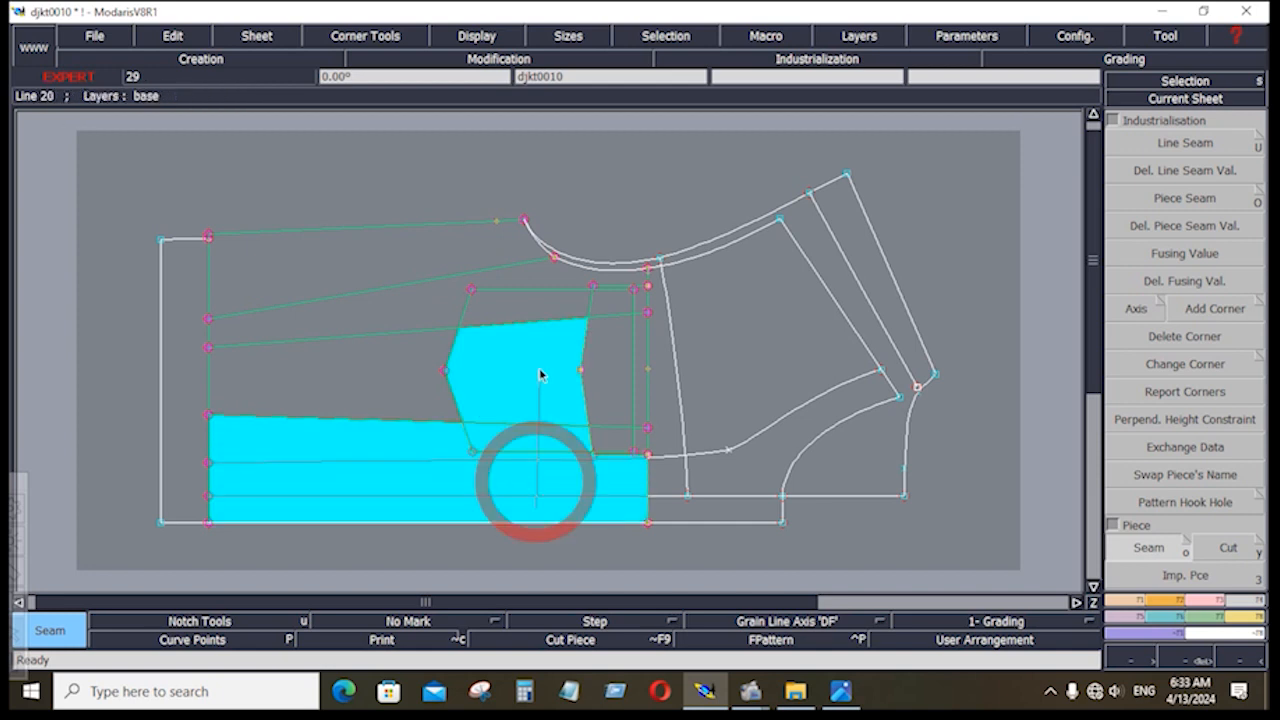
{"action": "left_click", "coordinate": [510, 256]}
{"action": "left_click", "coordinate": [310, 381]}
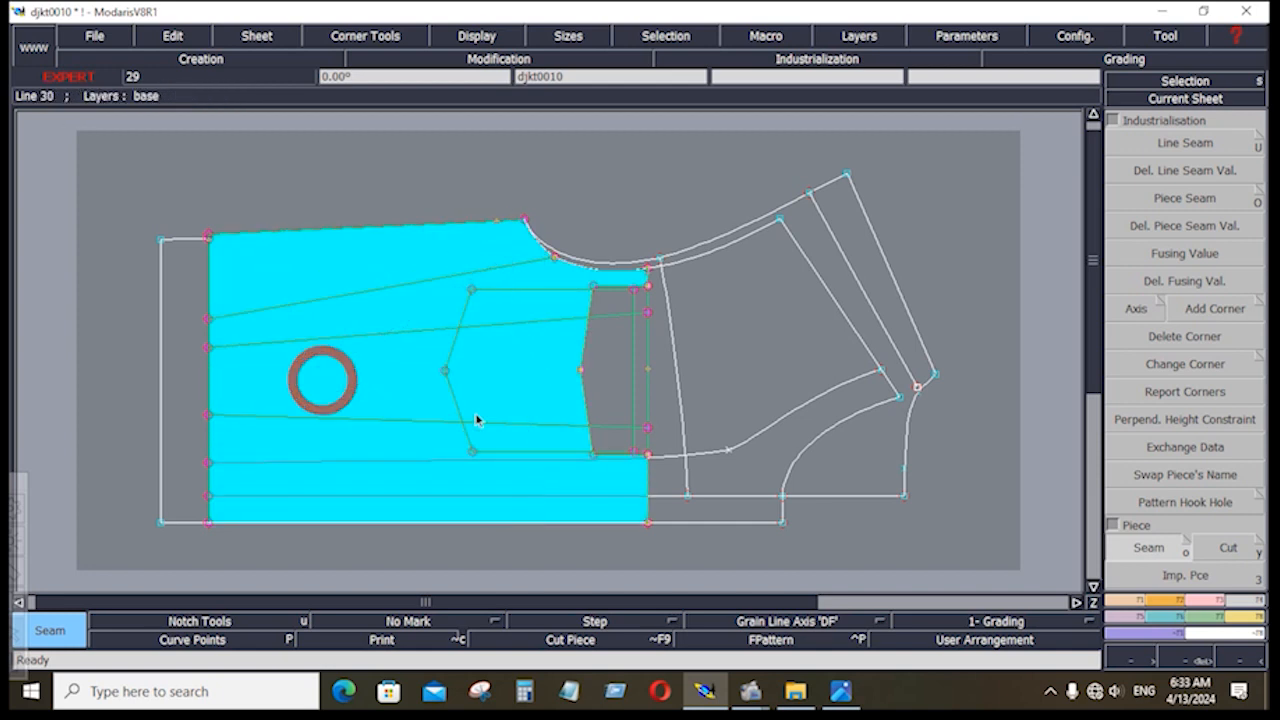
{"action": "left_click", "coordinate": [664, 471]}
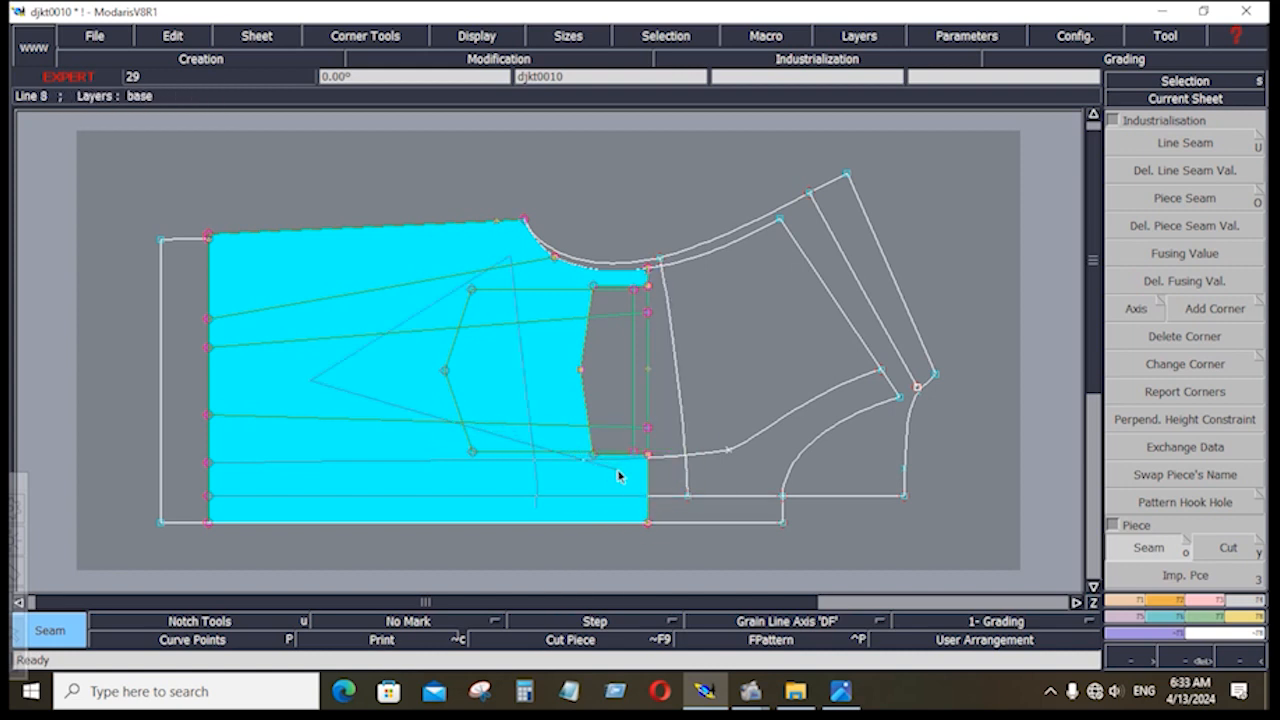
{"action": "left_click", "coordinate": [614, 460]}
{"action": "left_click", "coordinate": [640, 382]}
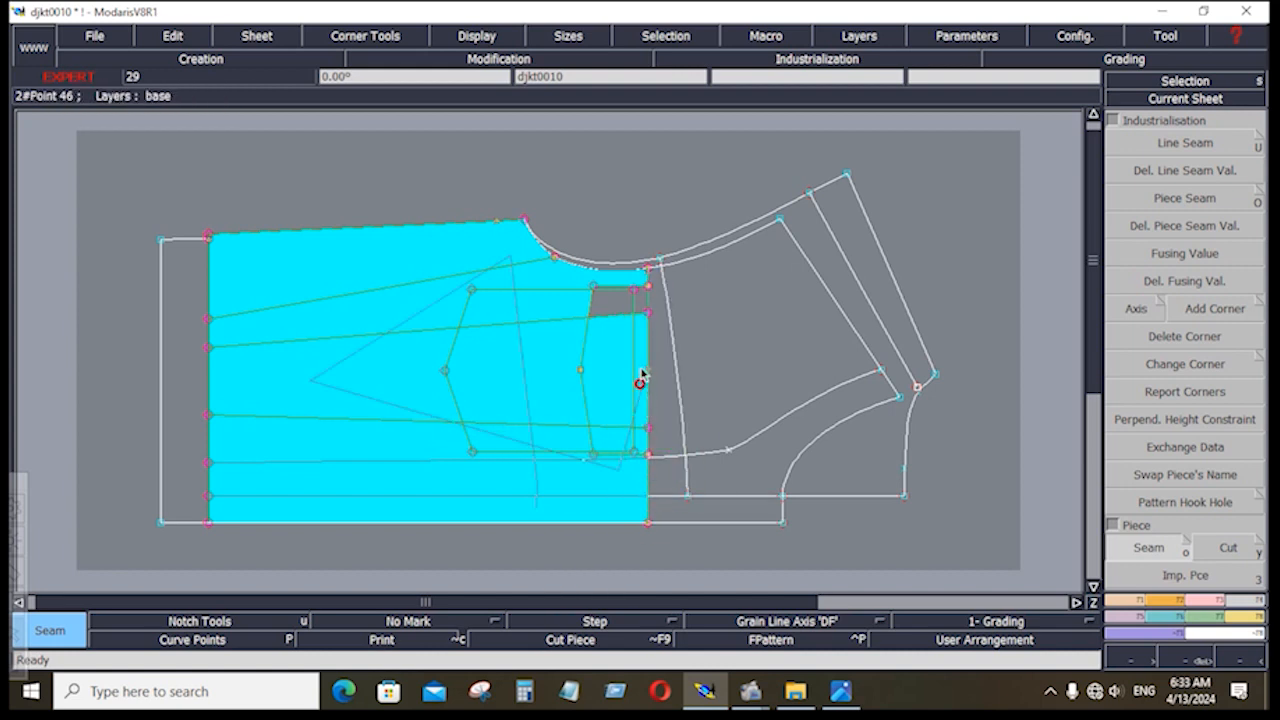
{"action": "left_click", "coordinate": [636, 291]}
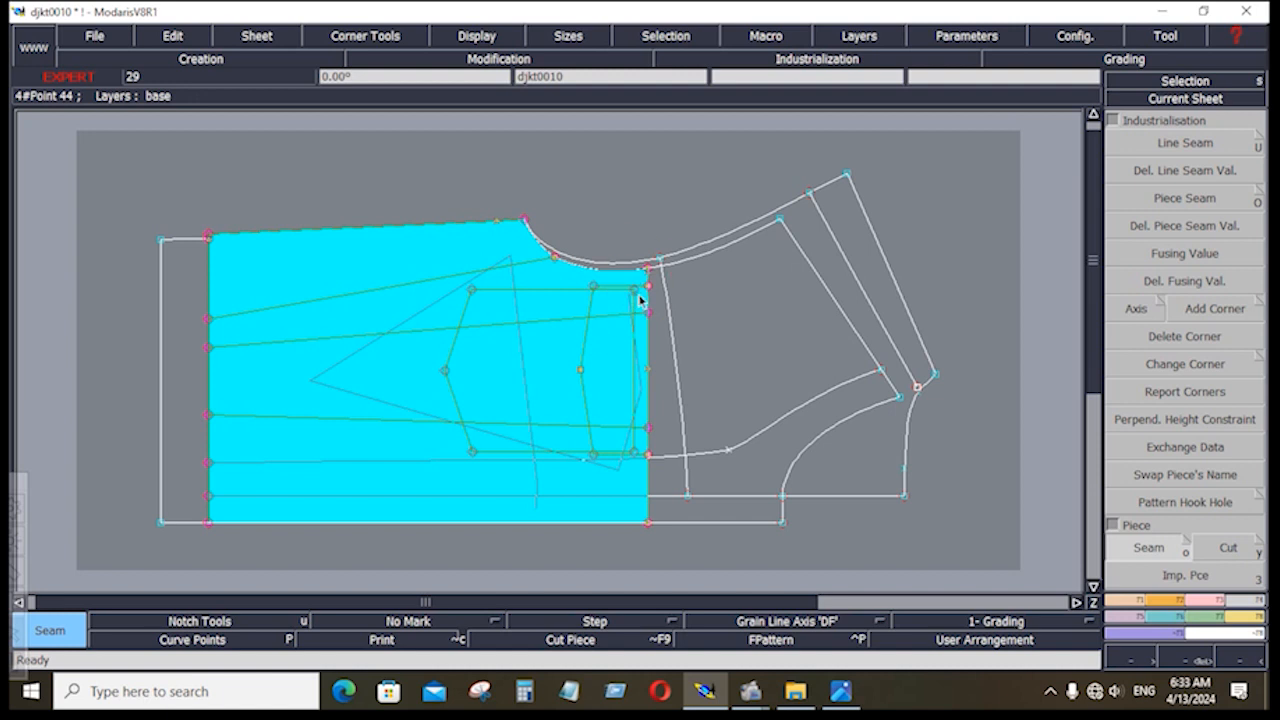
{"action": "left_click", "coordinate": [643, 287]}
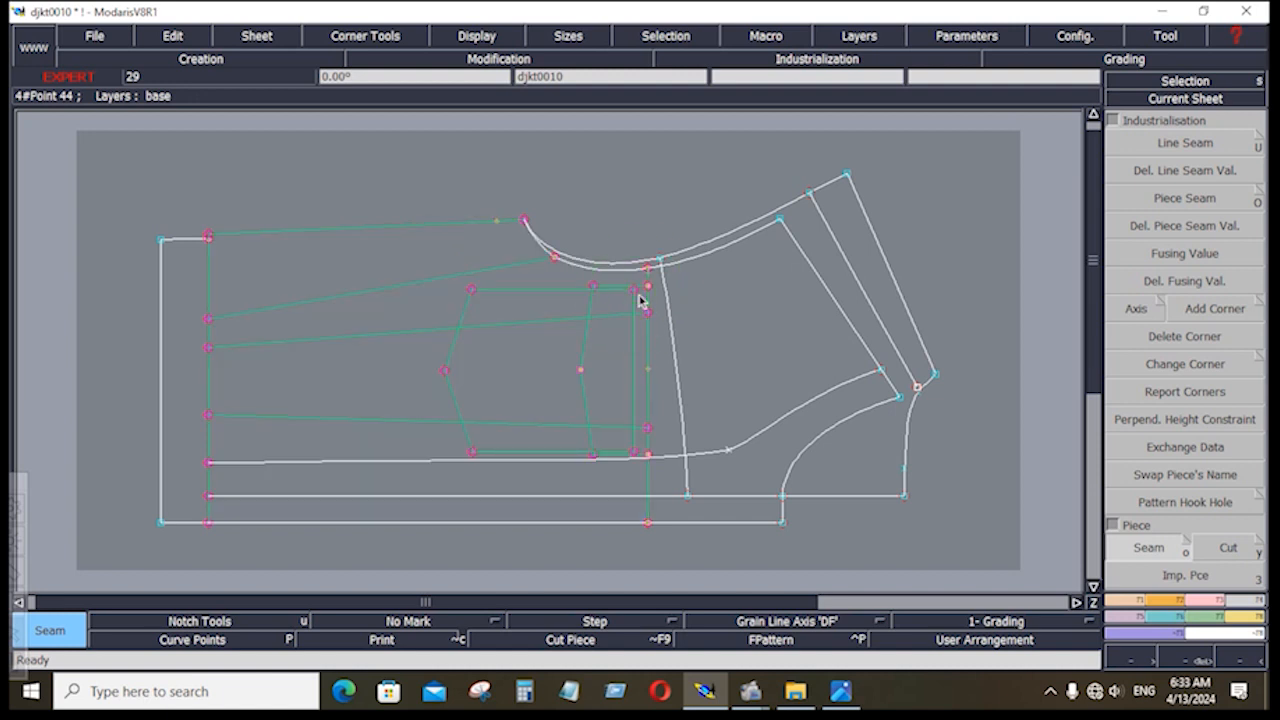
Step: Extract the front yoke without internal lines, and the front facing running from the hem along the front edge up to the shoulder
{"action": "left_click", "coordinate": [986, 443]}
{"action": "left_click", "coordinate": [670, 375]}
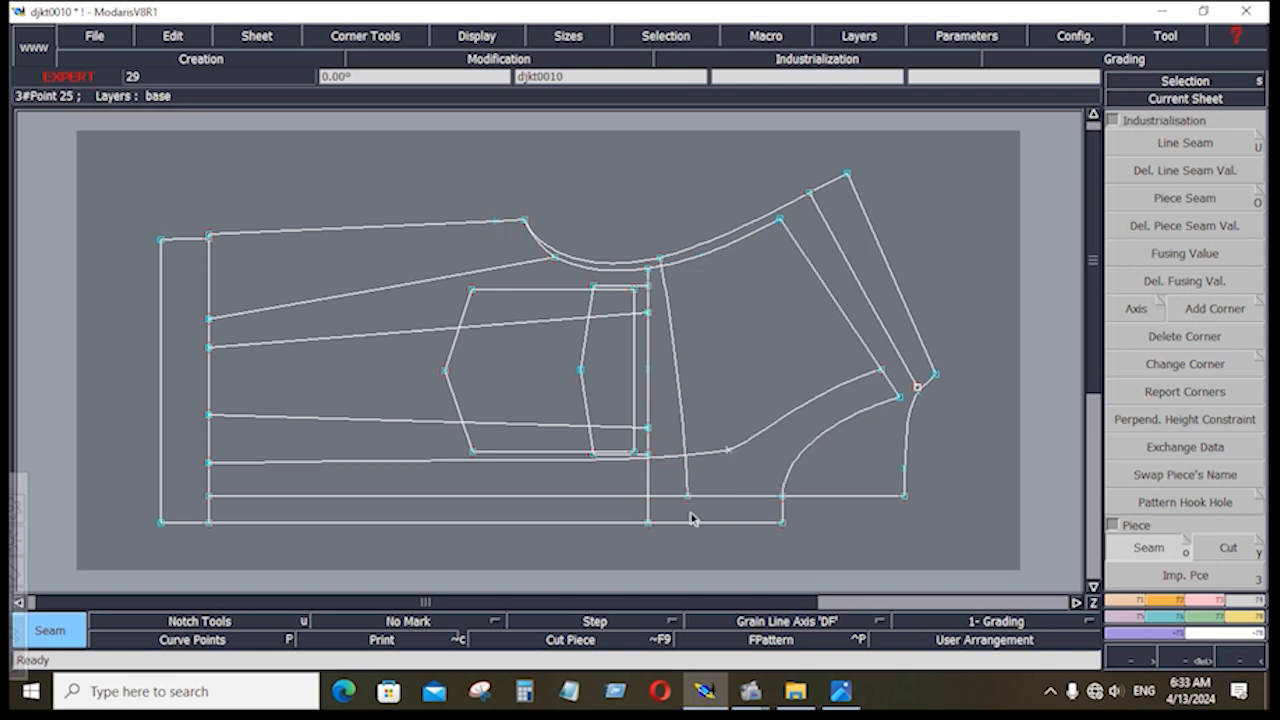
{"action": "left_click", "coordinate": [811, 416]}
{"action": "left_click", "coordinate": [723, 507]}
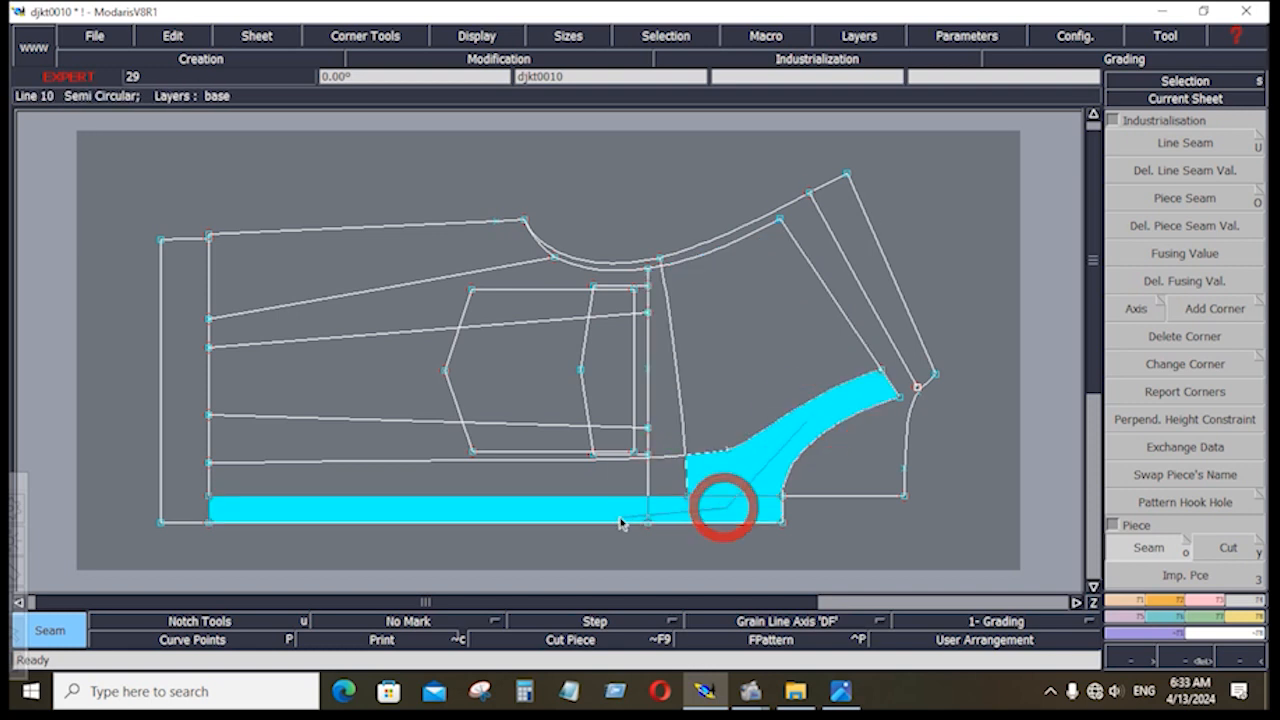
{"action": "left_click", "coordinate": [600, 511]}
{"action": "left_click", "coordinate": [664, 474]}
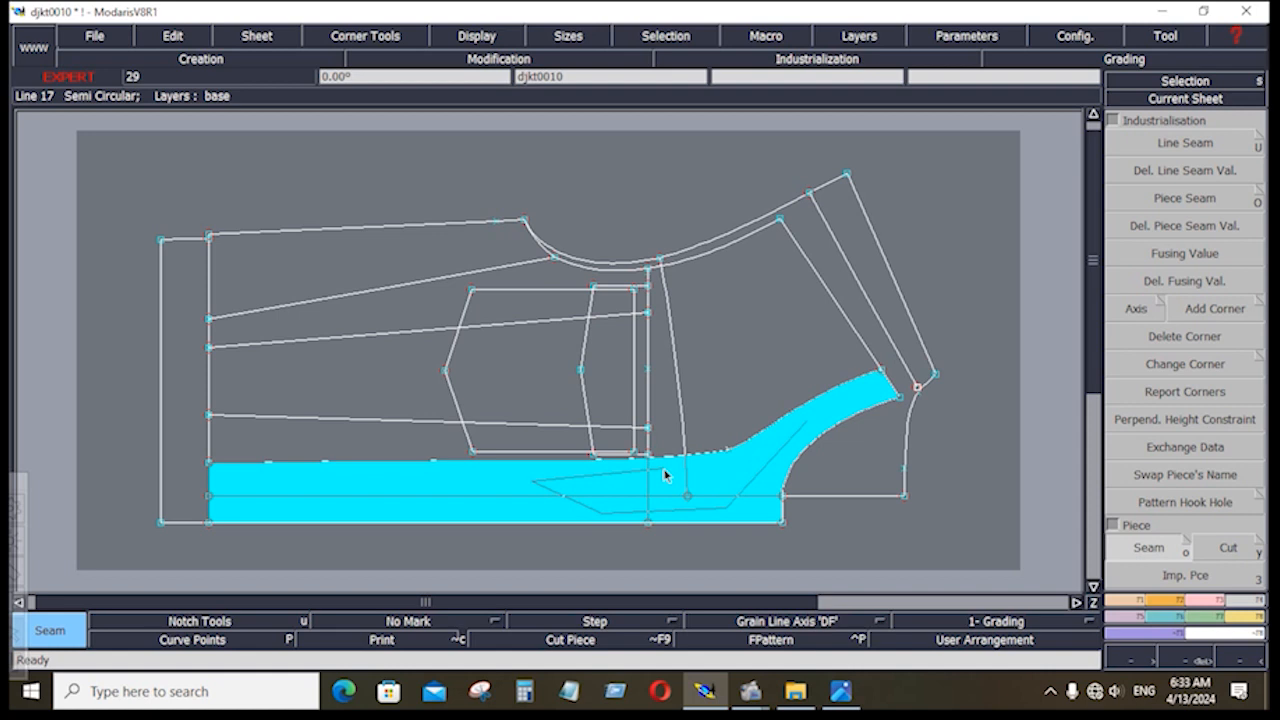
{"action": "right_click", "coordinate": [664, 474]}
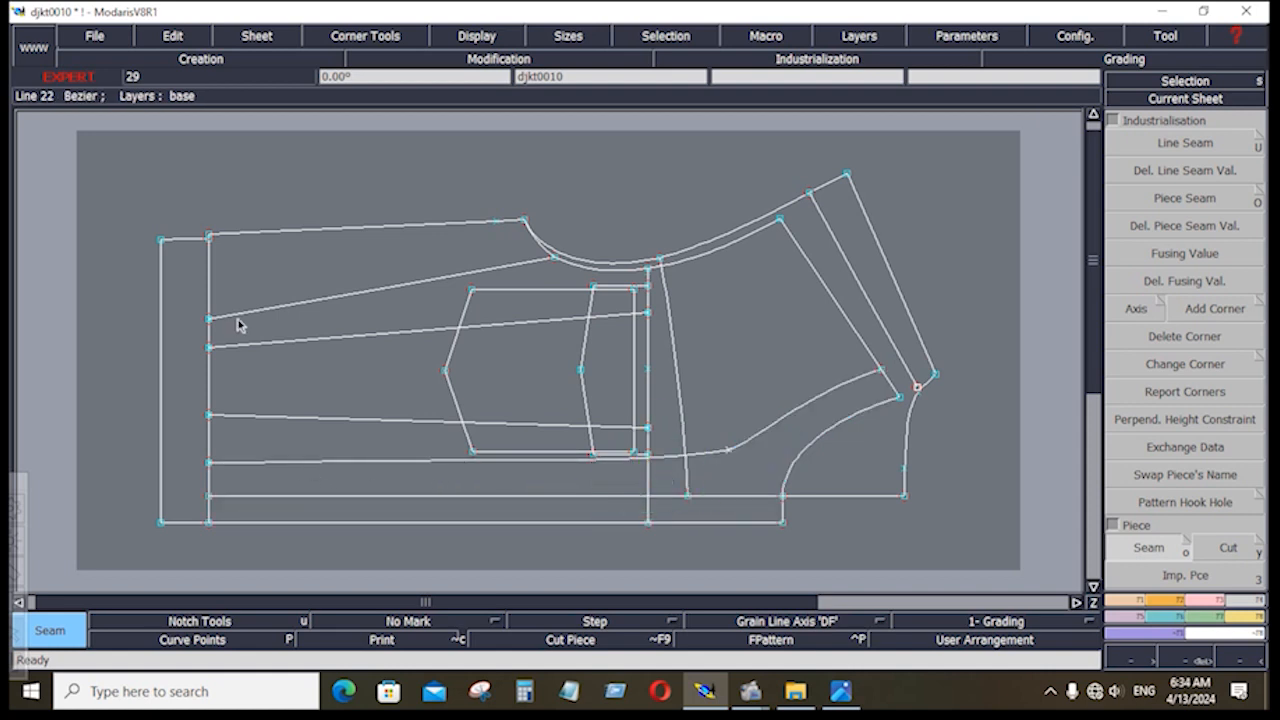
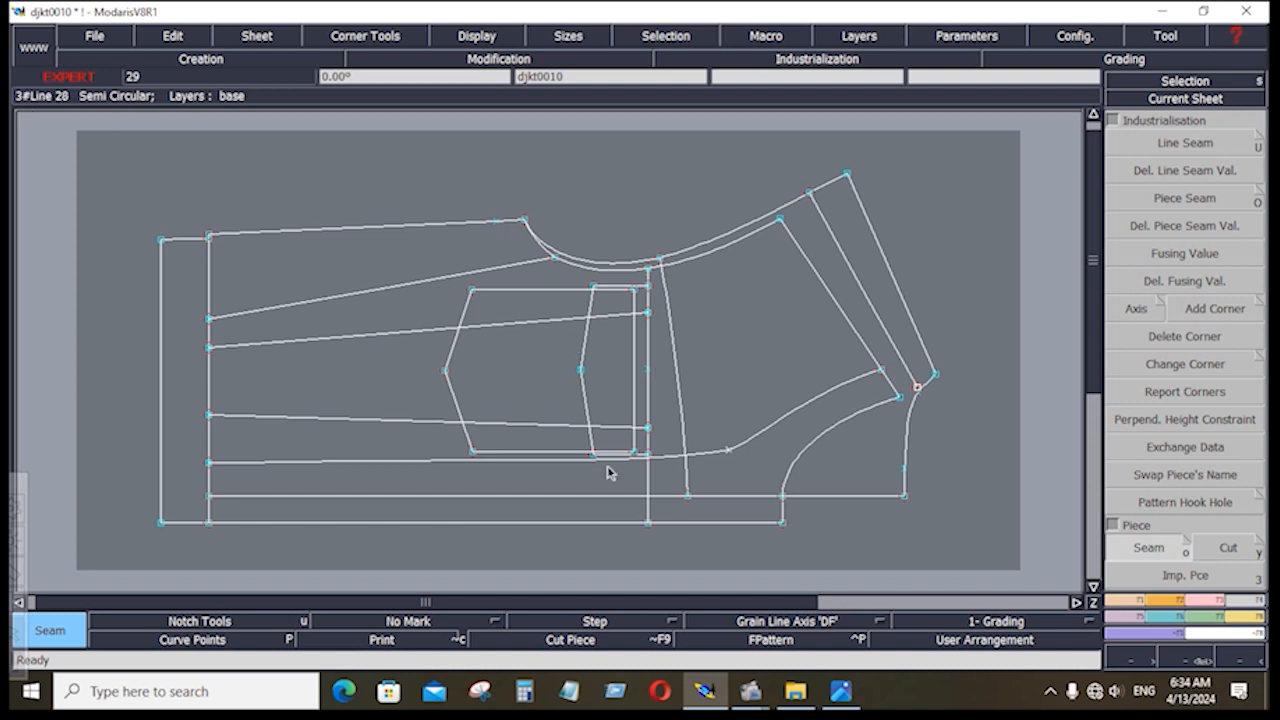
Step: Add a 0.4-inch seam allowance to the facing, yoke, full lower front, narrow panel, side panel and centre-front panel
{"action": "left_click", "coordinate": [705, 693]}
{"action": "left_click", "coordinate": [705, 693]}
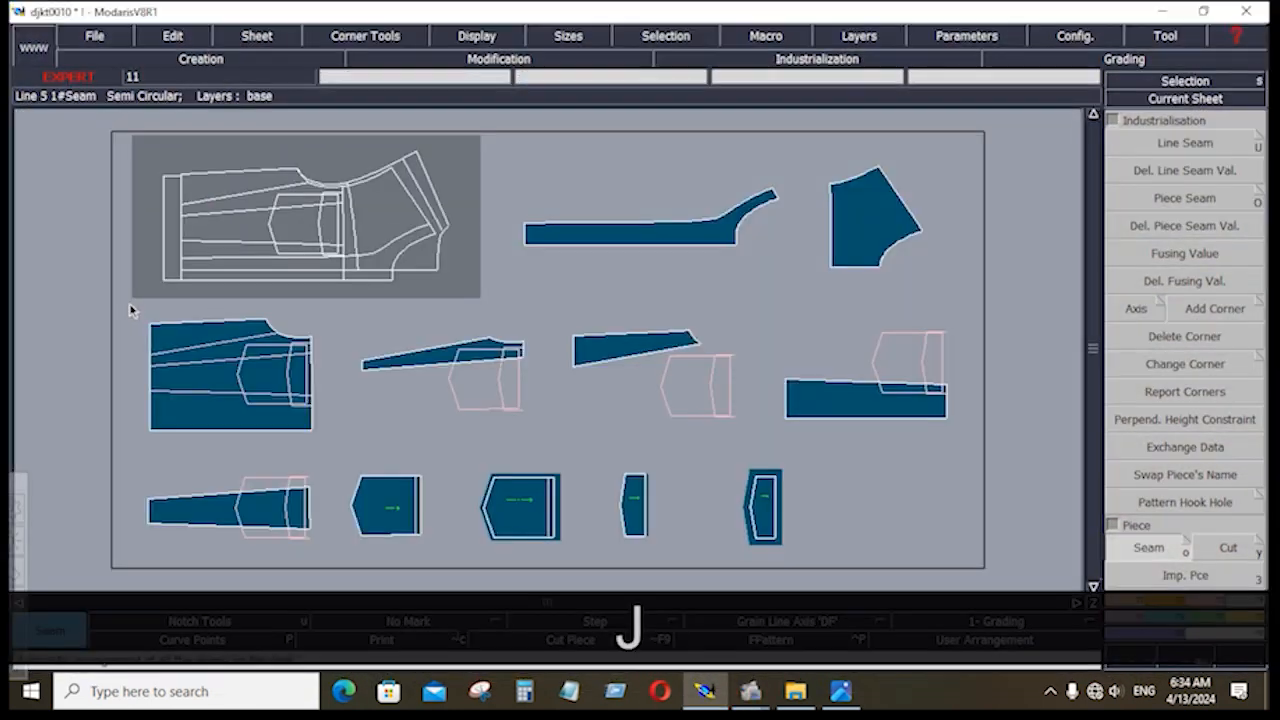
{"action": "left_click_drag", "start_coordinate": [129, 303], "coordinate": [987, 589]}
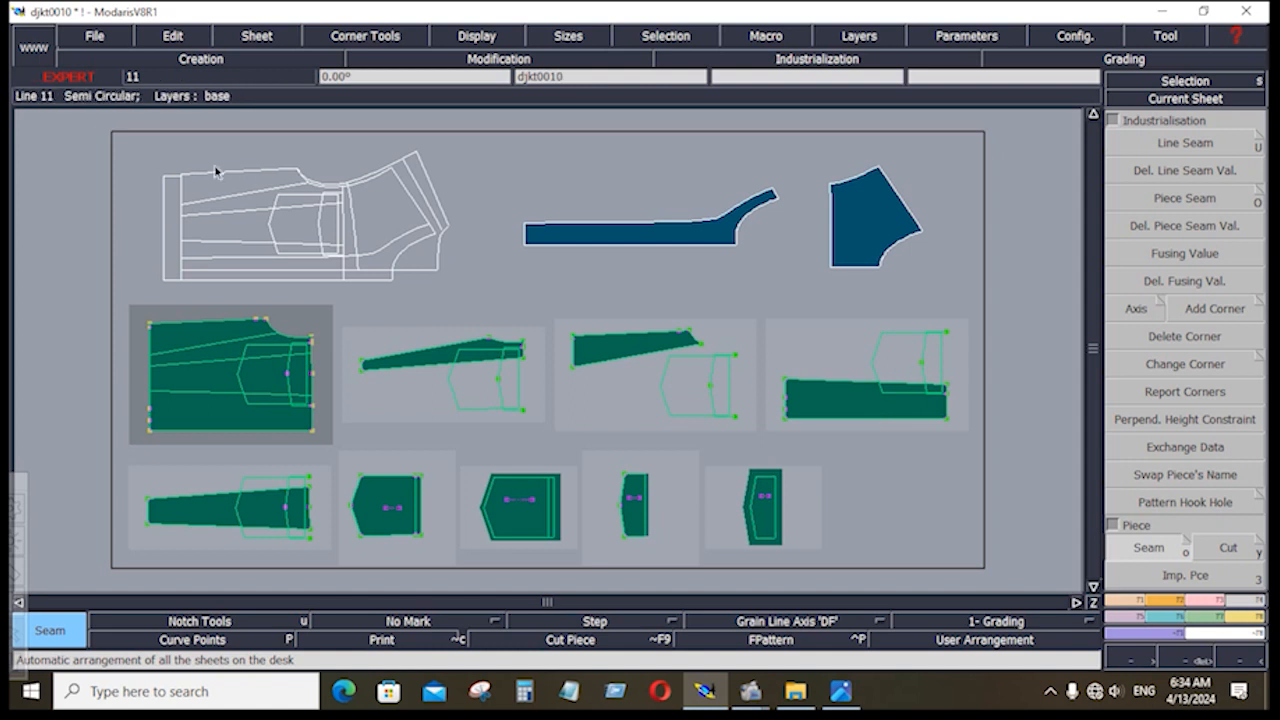
{"action": "left_click_drag", "start_coordinate": [112, 137], "coordinate": [977, 461]}
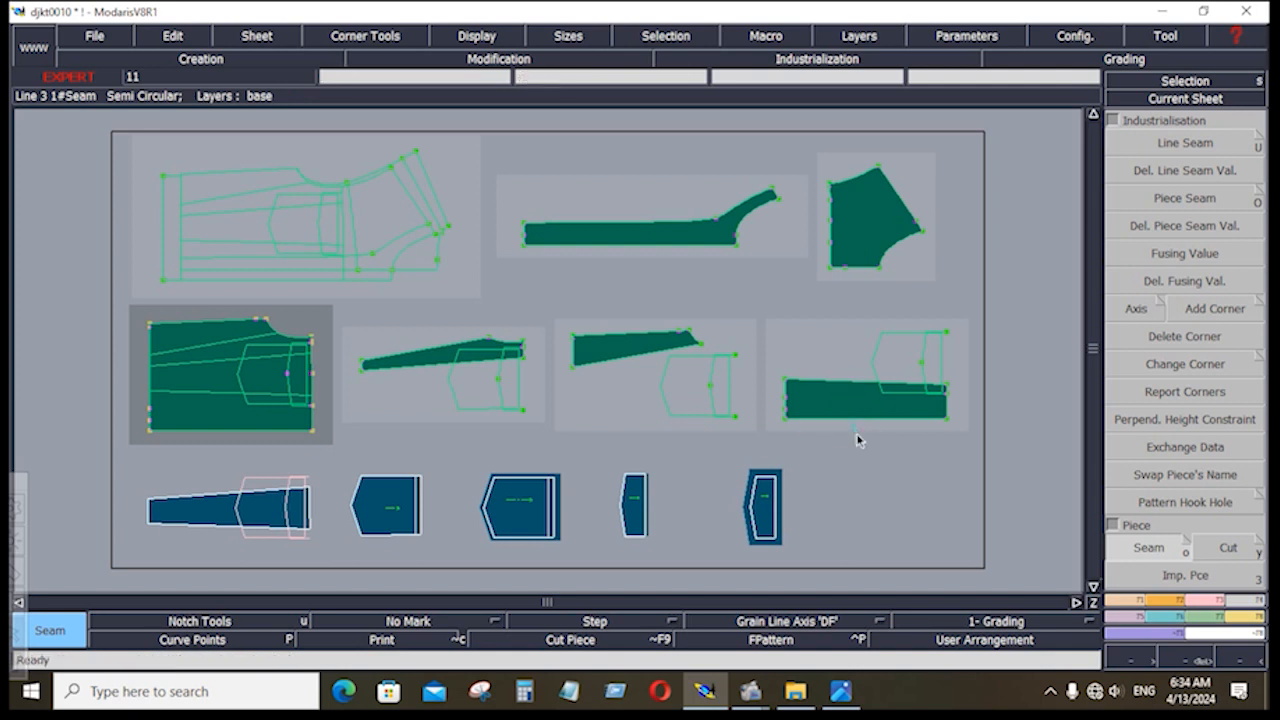
{"action": "left_click", "coordinate": [922, 418]}
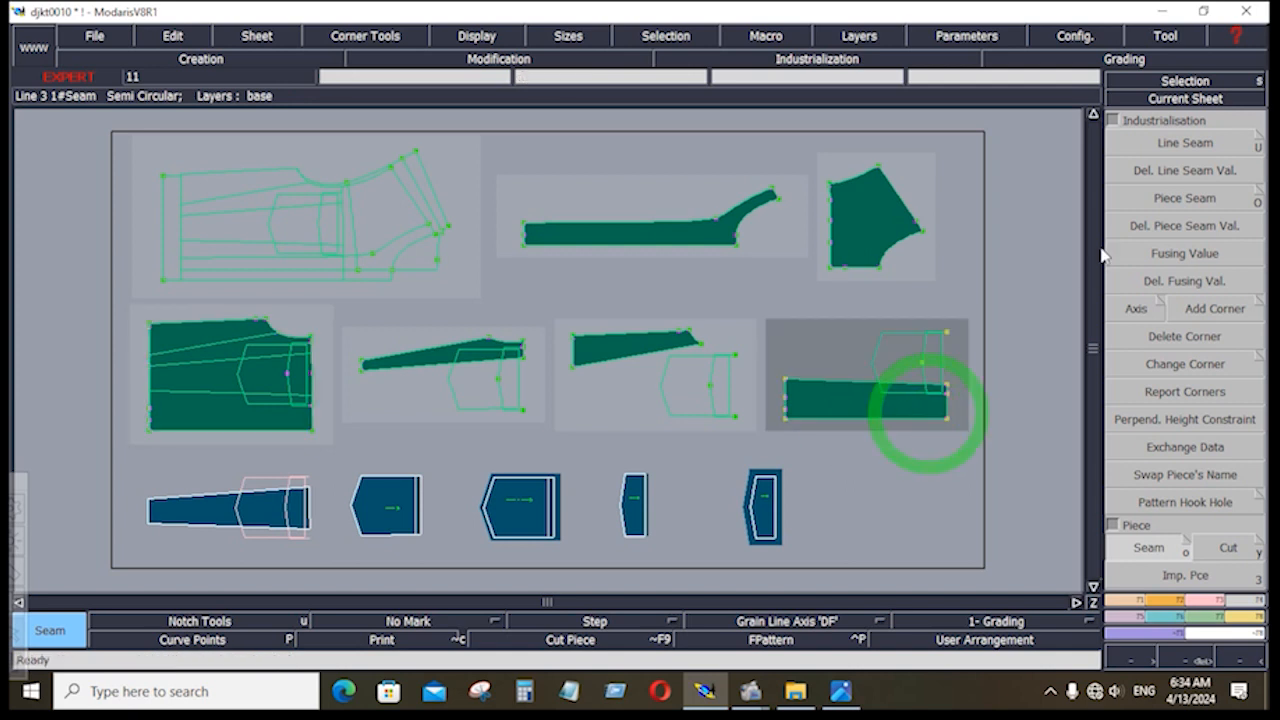
{"action": "left_click", "coordinate": [1172, 142]}
{"action": "left_click", "coordinate": [903, 418]}
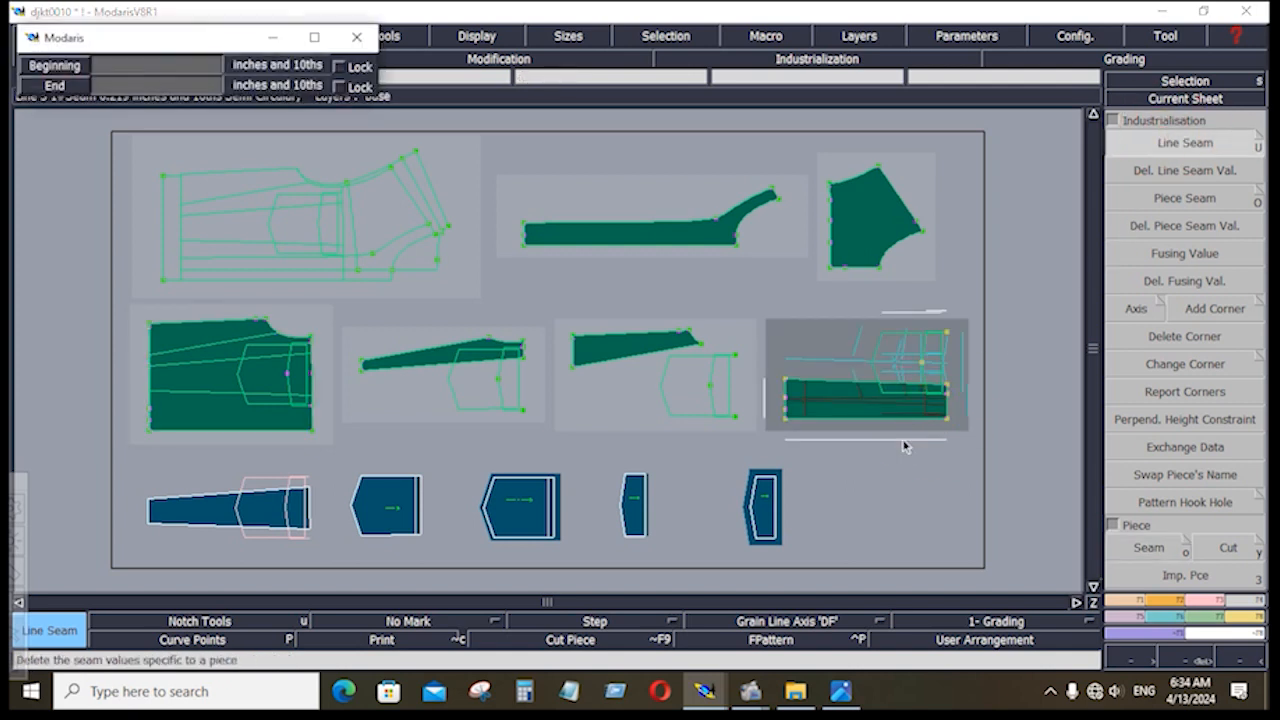
{"action": "key", "text": "Down"}
{"action": "key", "text": "Down"}
{"action": "key", "text": "Down"}
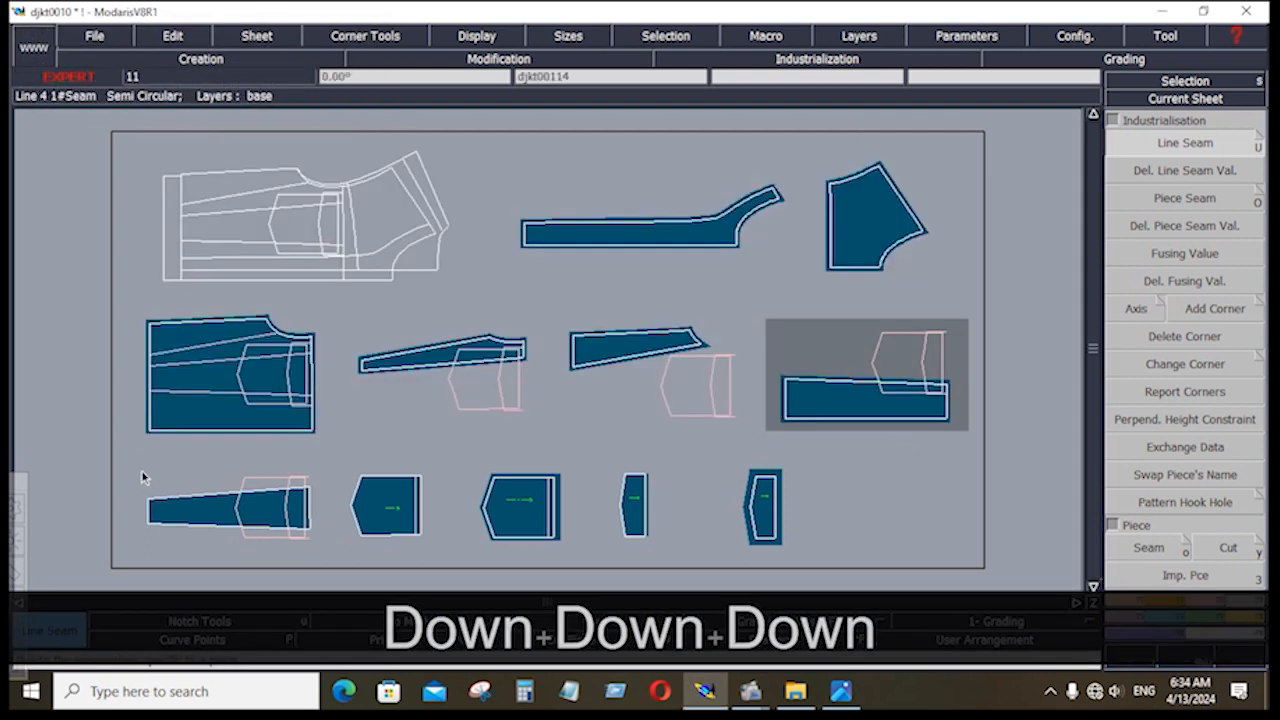
Step: Add a 0.4-inch seam allowance around the middle panel
{"action": "left_click", "coordinate": [322, 542]}
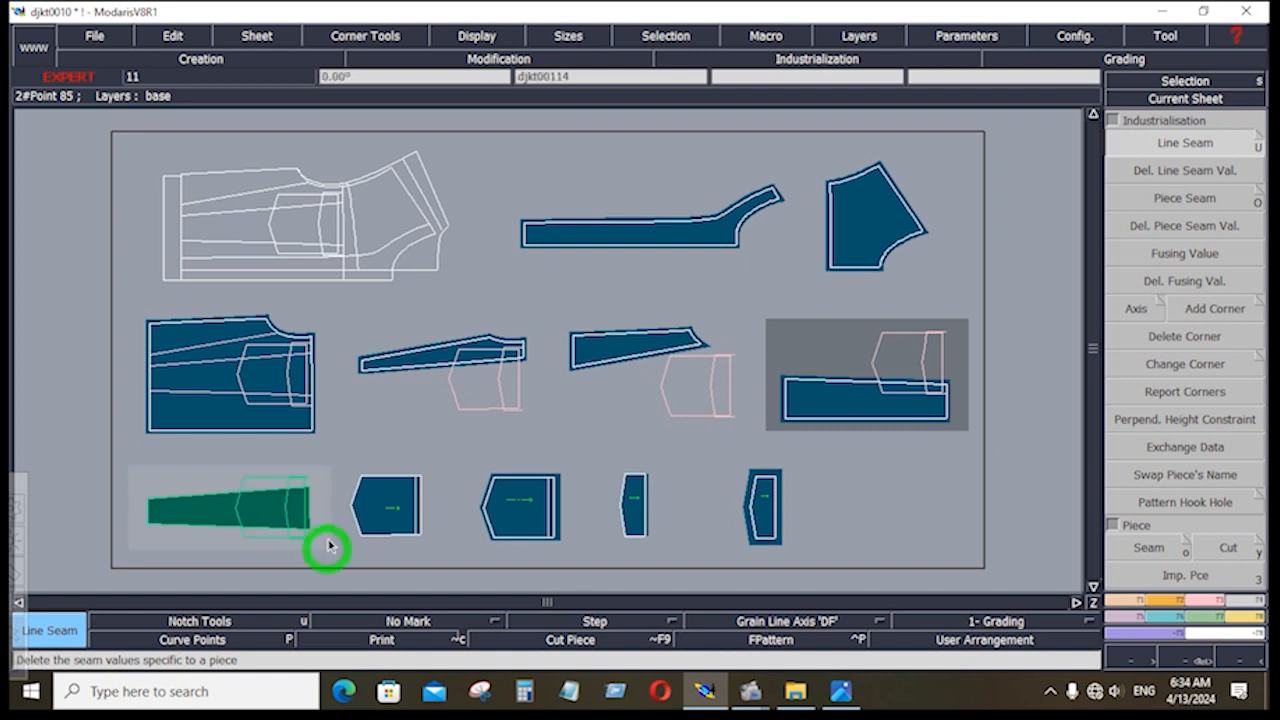
{"action": "left_click", "coordinate": [263, 494]}
{"action": "key", "text": "Down"}
{"action": "key", "text": "Down"}
{"action": "key", "text": "Down"}
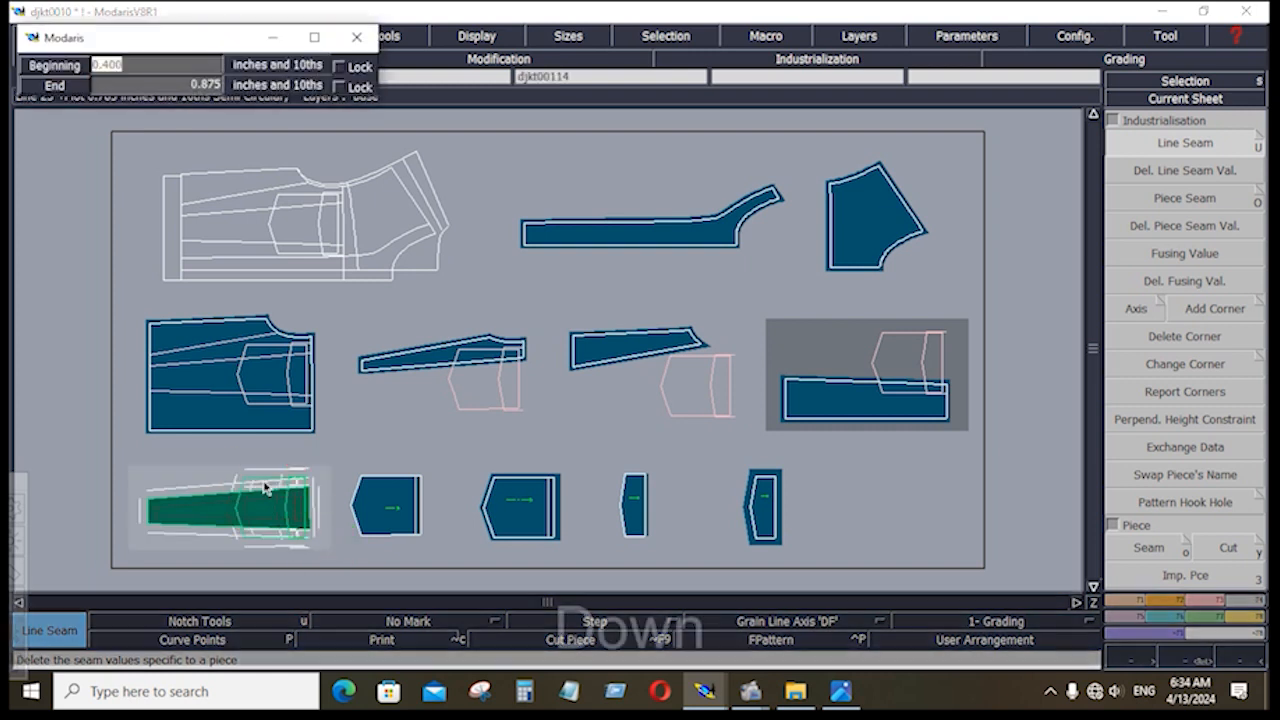
{"action": "left_click", "coordinate": [430, 438]}
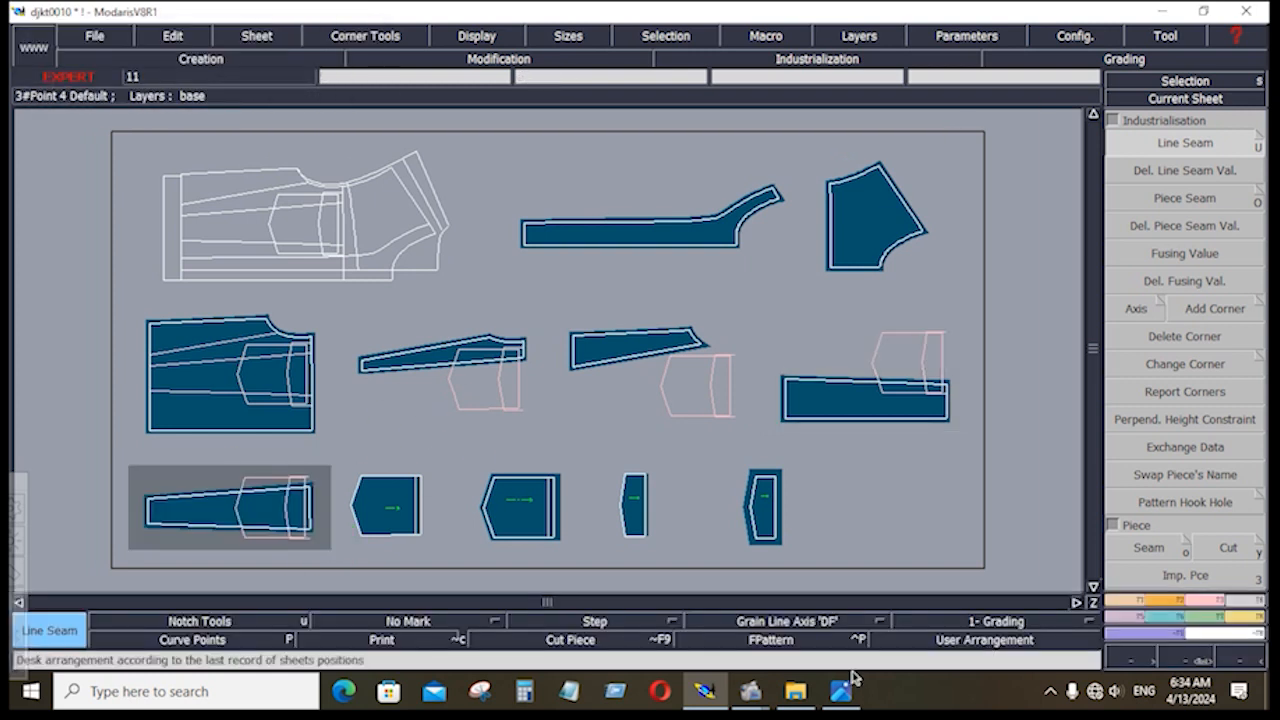
Step: Draw horizontal DF grain lines inside the middle panel and the full lower front piece
{"action": "left_click_drag", "start_coordinate": [809, 627], "coordinate": [818, 552]}
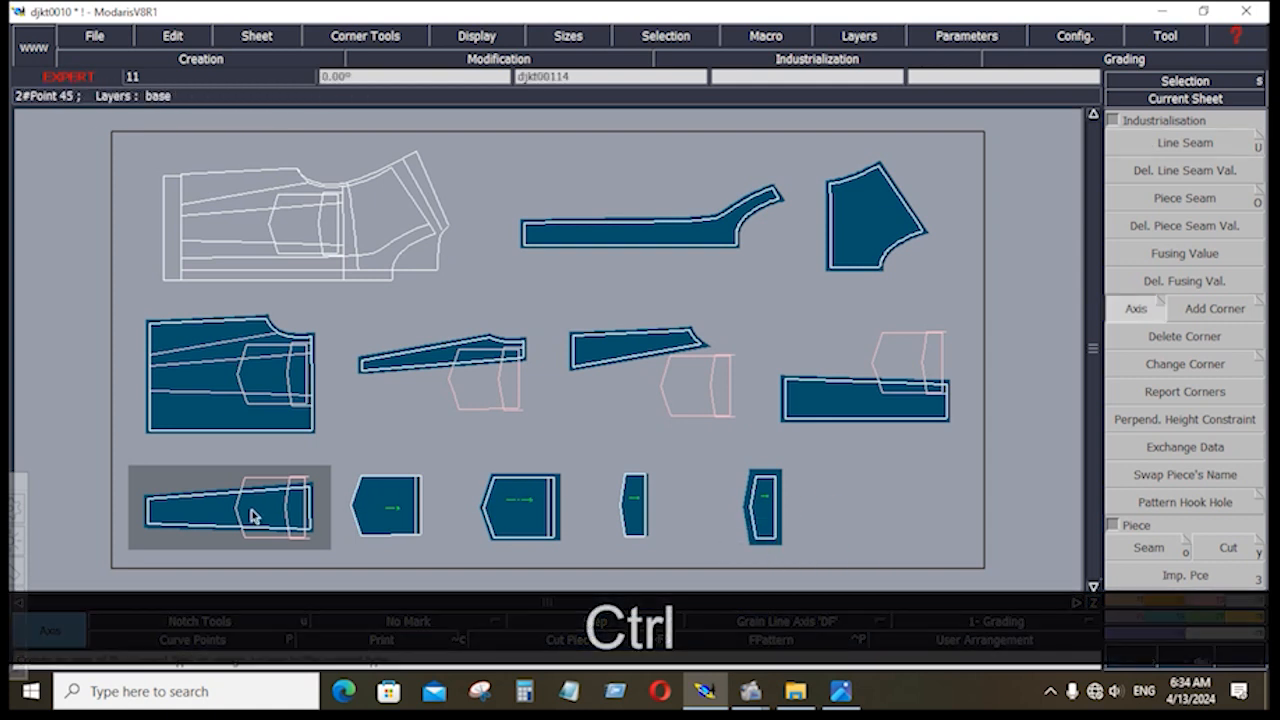
{"action": "left_click_drag", "start_coordinate": [253, 516], "coordinate": [273, 512], "text": "ctrl"}
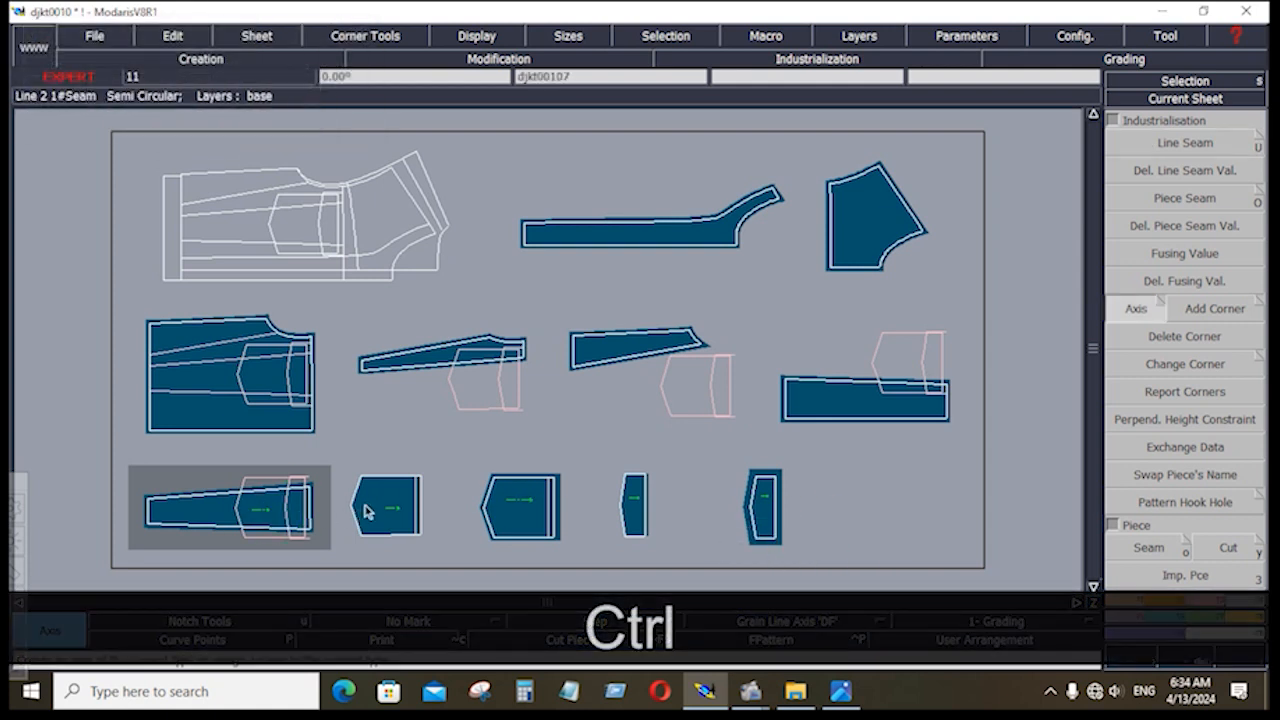
{"action": "left_click", "coordinate": [183, 378], "text": "ctrl"}
{"action": "left_click", "coordinate": [218, 378], "text": "ctrl"}
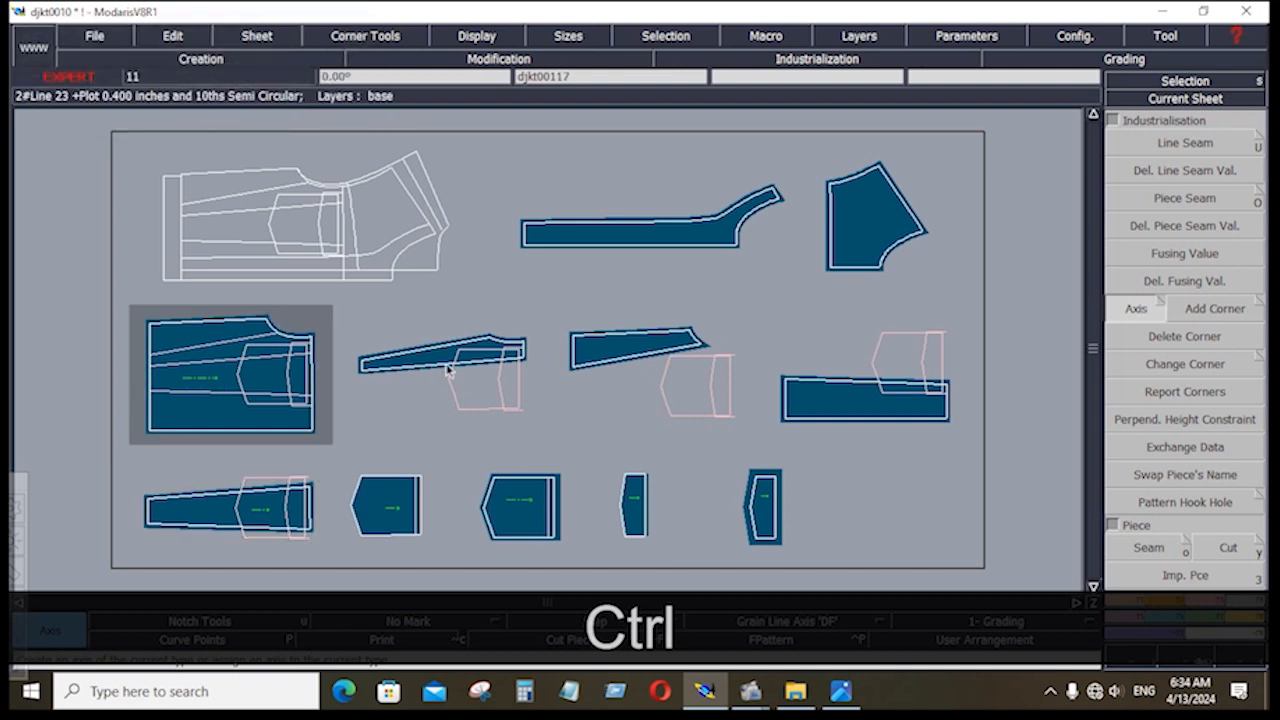
{"action": "left_click", "coordinate": [413, 360], "text": "ctrl"}
{"action": "left_click", "coordinate": [436, 361], "text": "ctrl"}
{"action": "key", "text": "ctrl+z"}
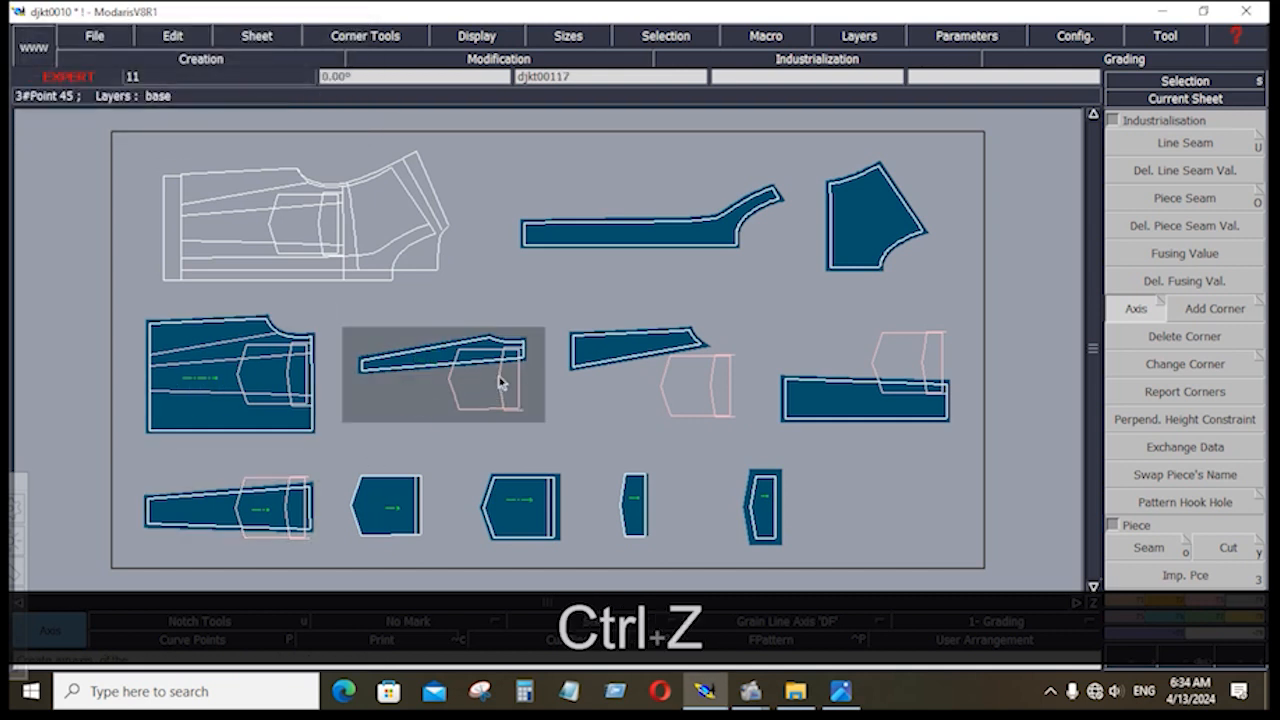
Step: Draw a horizontal grain line inside the narrow panel between the side and middle panels
{"action": "key", "text": "Home"}
{"action": "left_click", "coordinate": [457, 265], "text": "ctrl"}
{"action": "left_click", "coordinate": [529, 268], "text": "ctrl"}
{"action": "key", "text": "Home"}
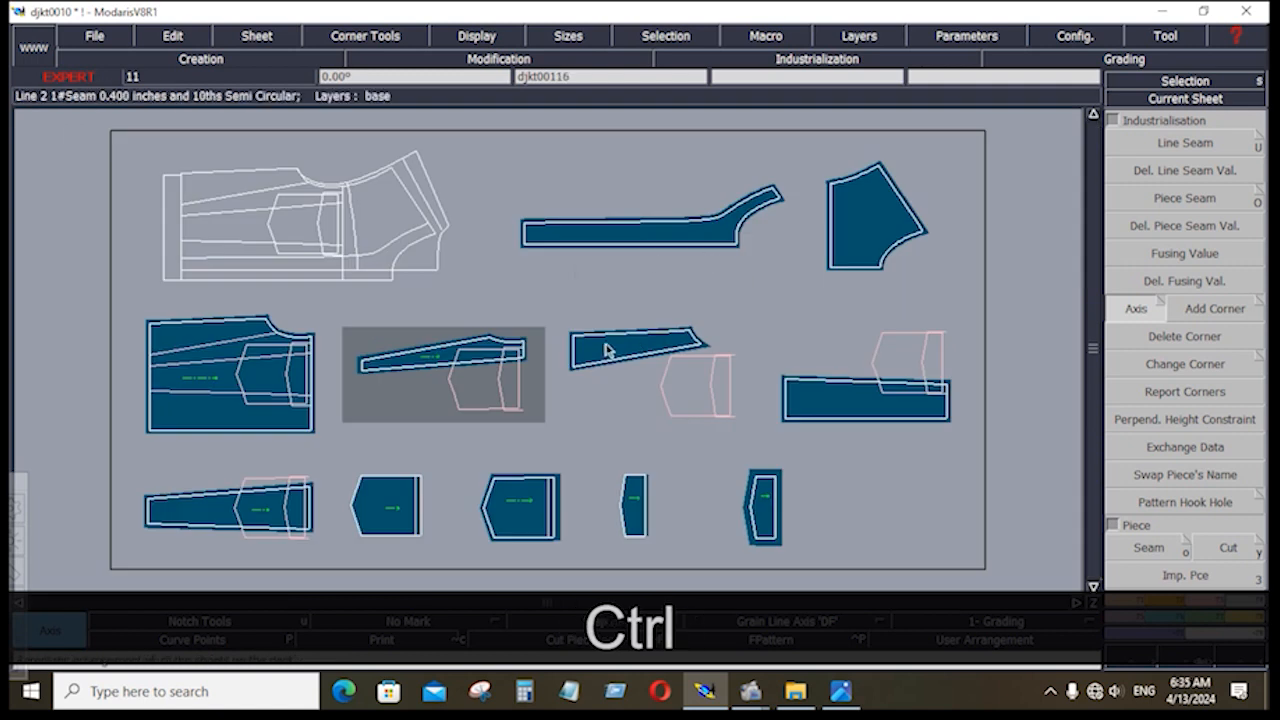
Step: Draw horizontal grain lines inside the side panel, centre-front panel, front facing and front yoke
{"action": "left_click", "coordinate": [606, 349], "text": "ctrl"}
{"action": "left_click", "coordinate": [624, 343], "text": "ctrl"}
{"action": "left_click", "coordinate": [836, 402], "text": "ctrl"}
{"action": "left_click", "coordinate": [870, 402], "text": "ctrl"}
{"action": "left_click", "coordinate": [640, 234], "text": "ctrl"}
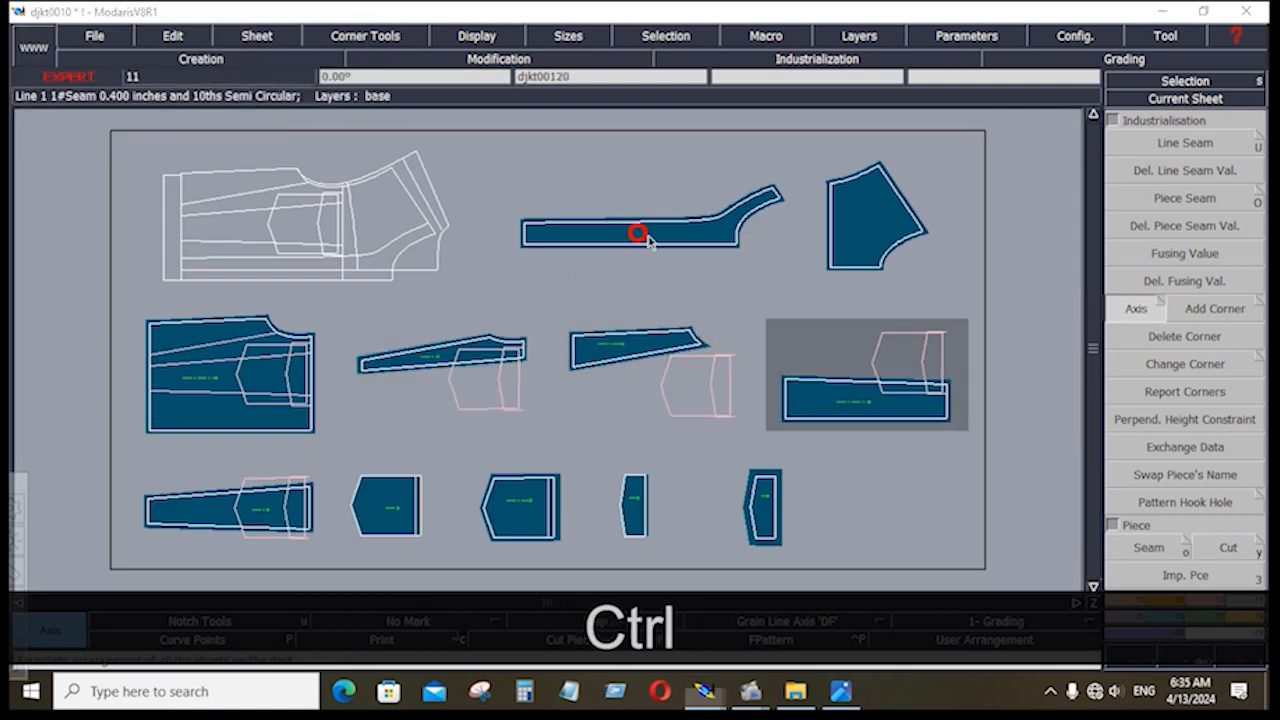
{"action": "left_click", "coordinate": [686, 234], "text": "ctrl"}
{"action": "left_click", "coordinate": [886, 232], "text": "ctrl"}
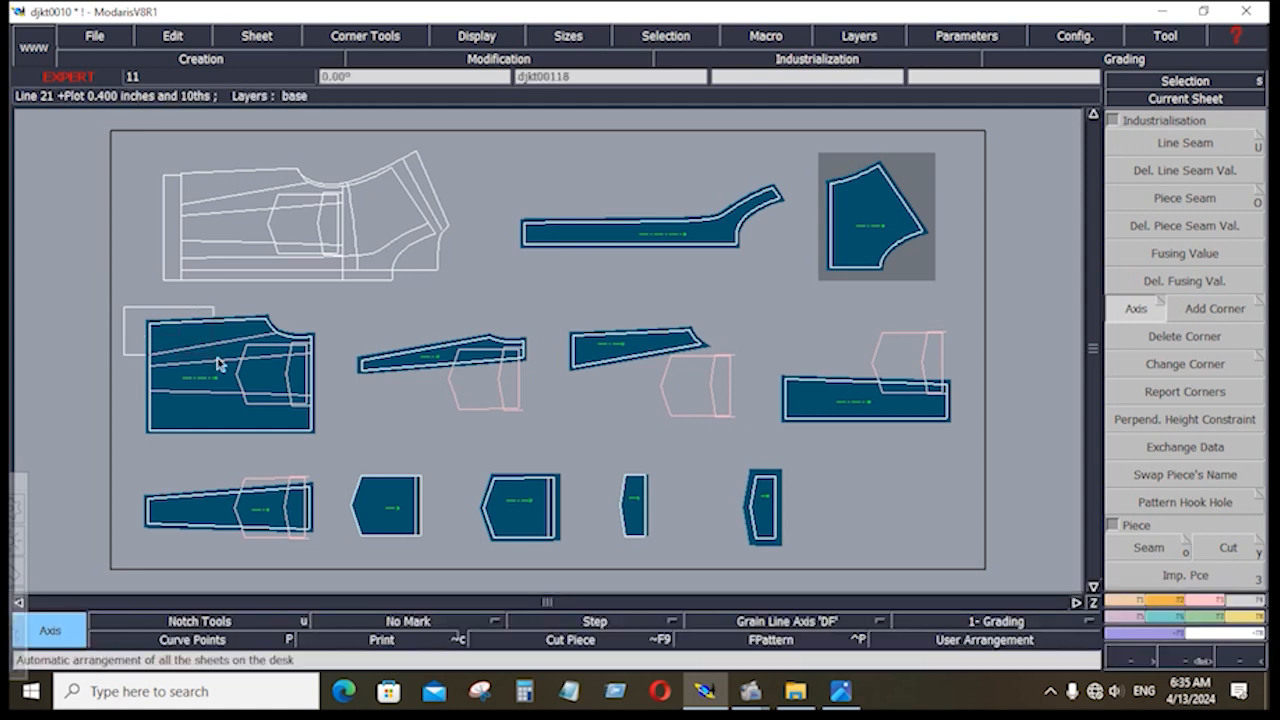
{"action": "left_click_drag", "start_coordinate": [122, 310], "coordinate": [340, 450]}
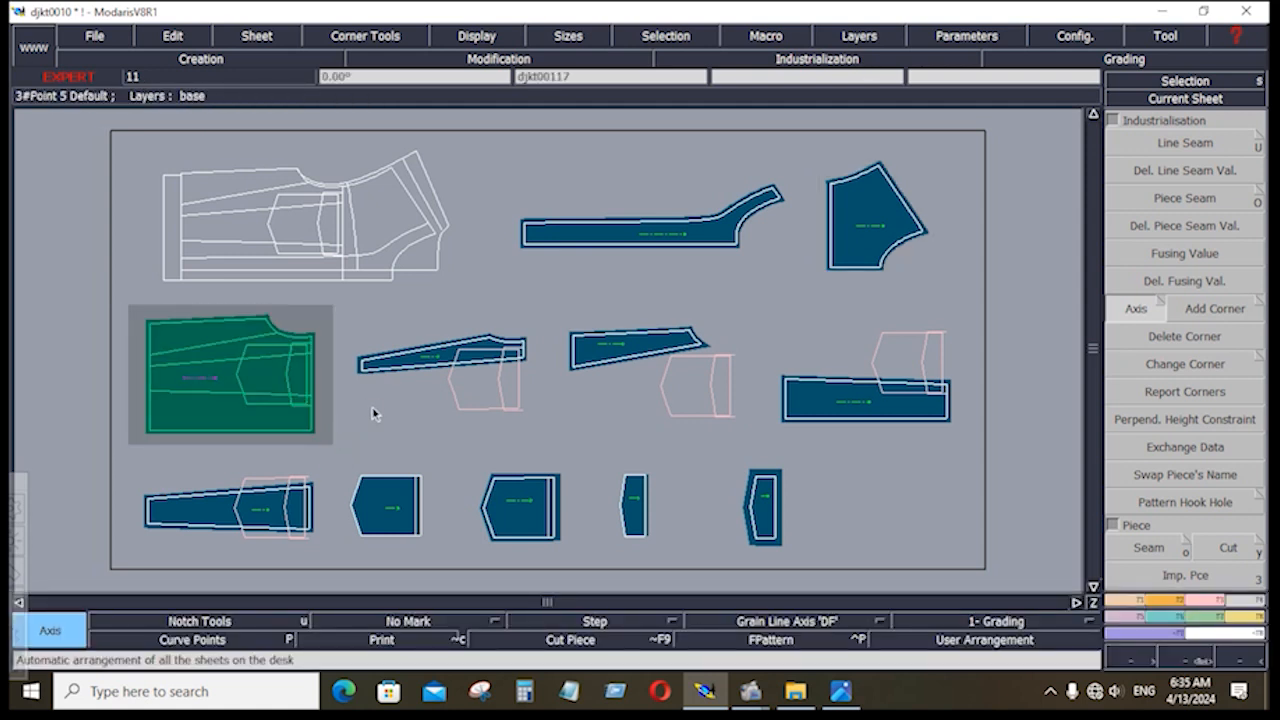
{"action": "left_click", "coordinate": [372, 413]}
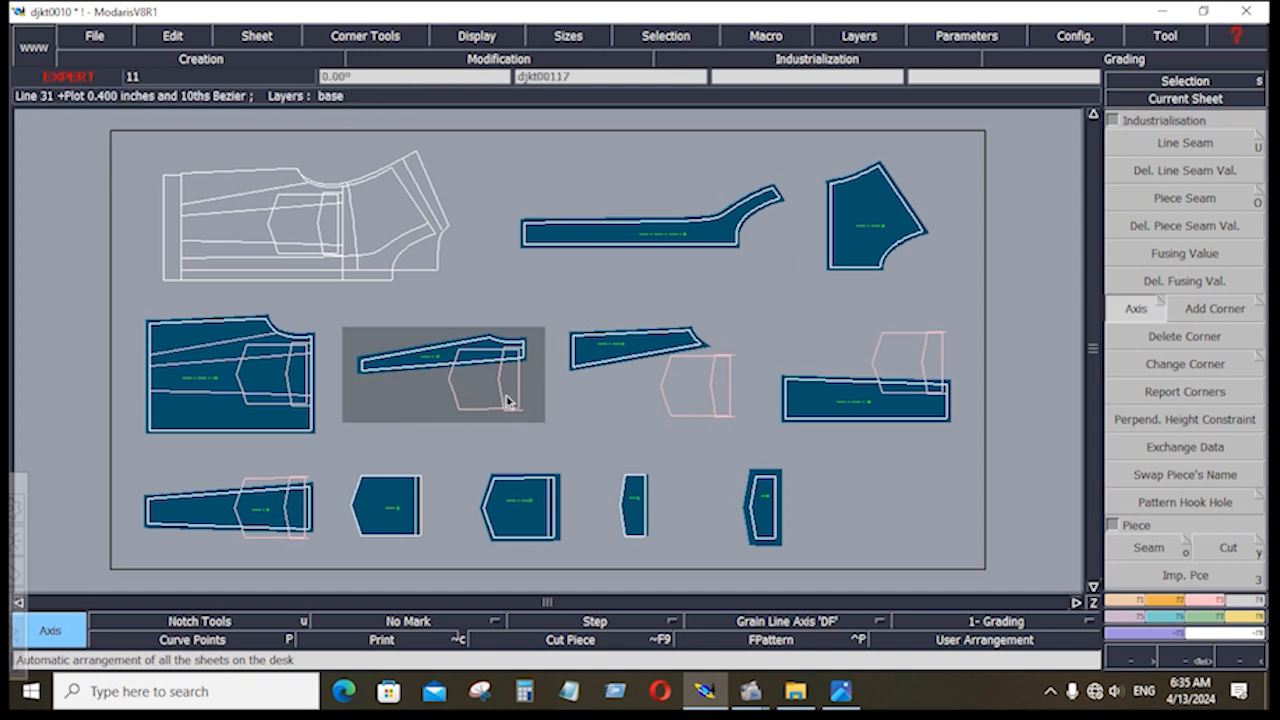
Step: Trim the pocket and flap outlines to the narrow panel's lower seam line with Adjust 2 Lines, and delete the leftover lines outside it
{"action": "key", "text": "Home"}
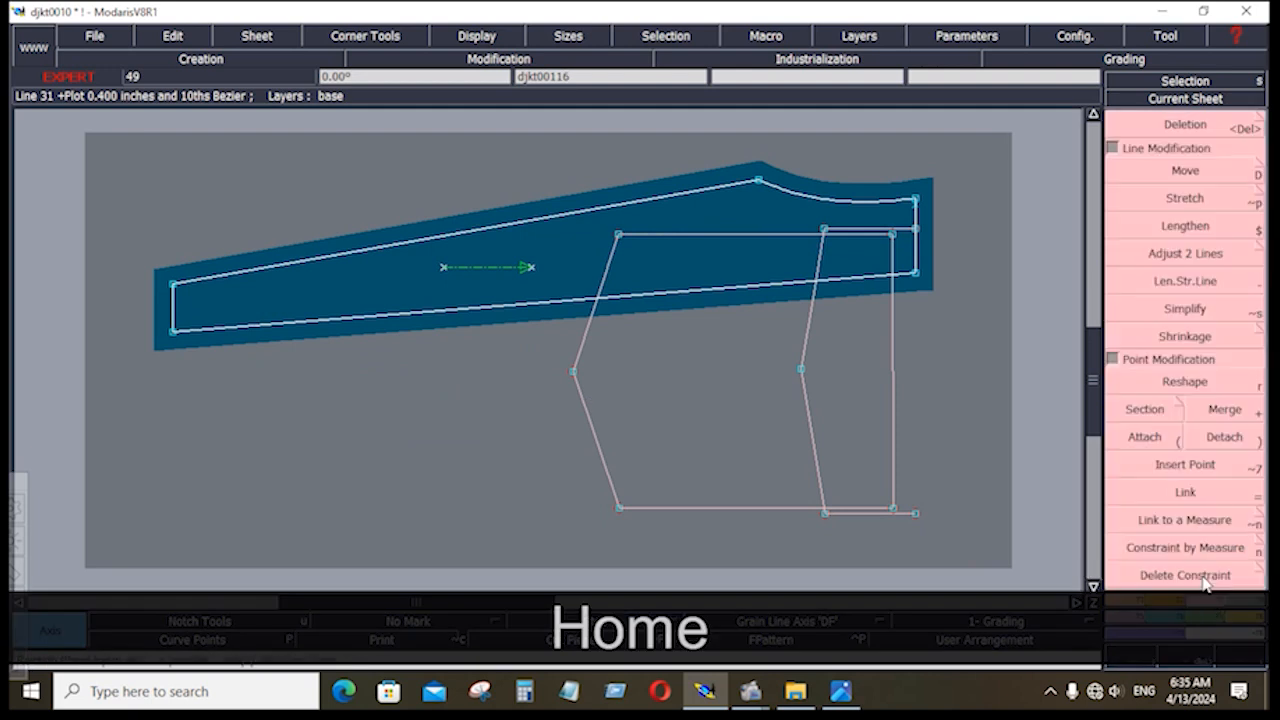
{"action": "left_click", "coordinate": [1185, 253]}
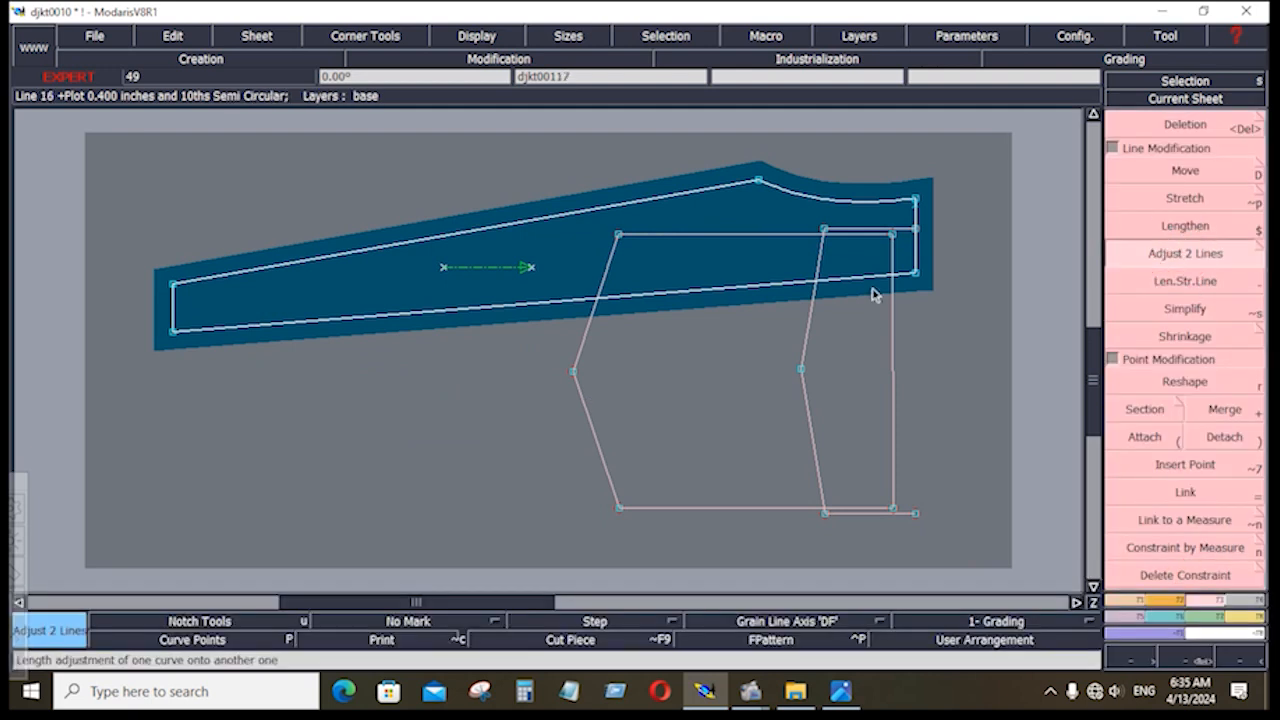
{"action": "left_click", "coordinate": [825, 272]}
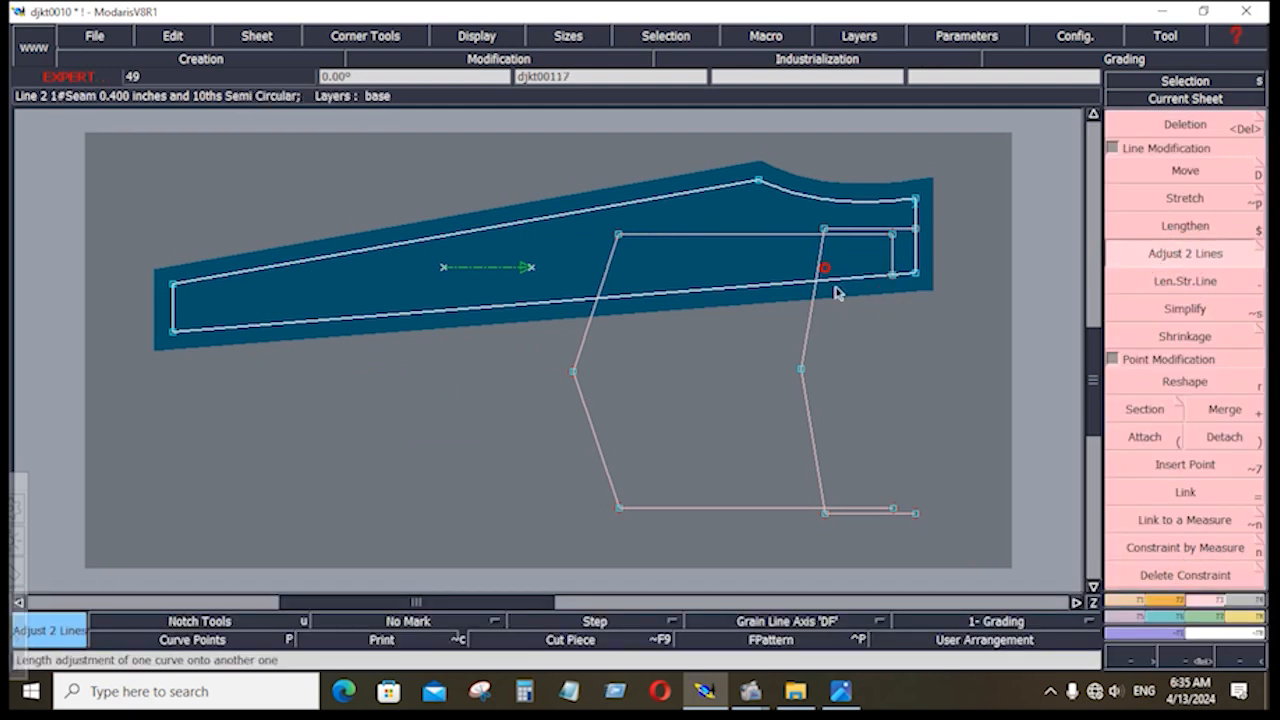
{"action": "left_click", "coordinate": [641, 294]}
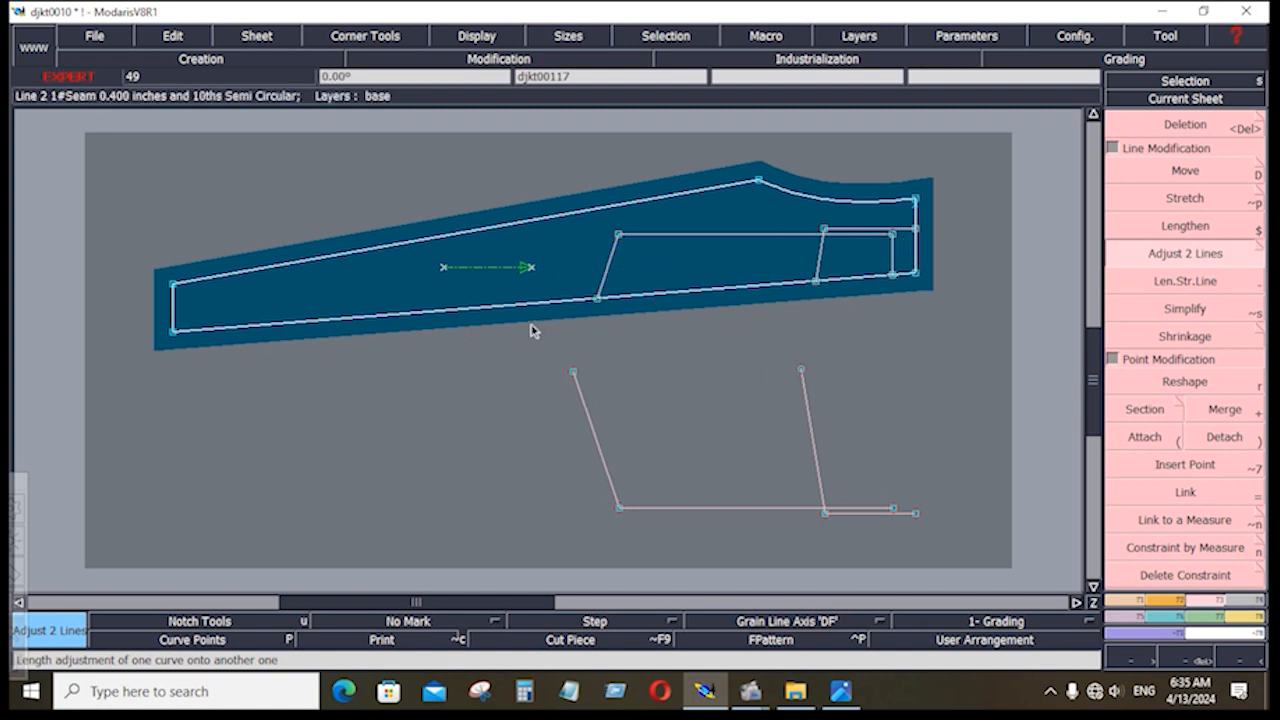
{"action": "left_click_drag", "start_coordinate": [521, 338], "coordinate": [937, 543]}
{"action": "key", "text": "Delete"}
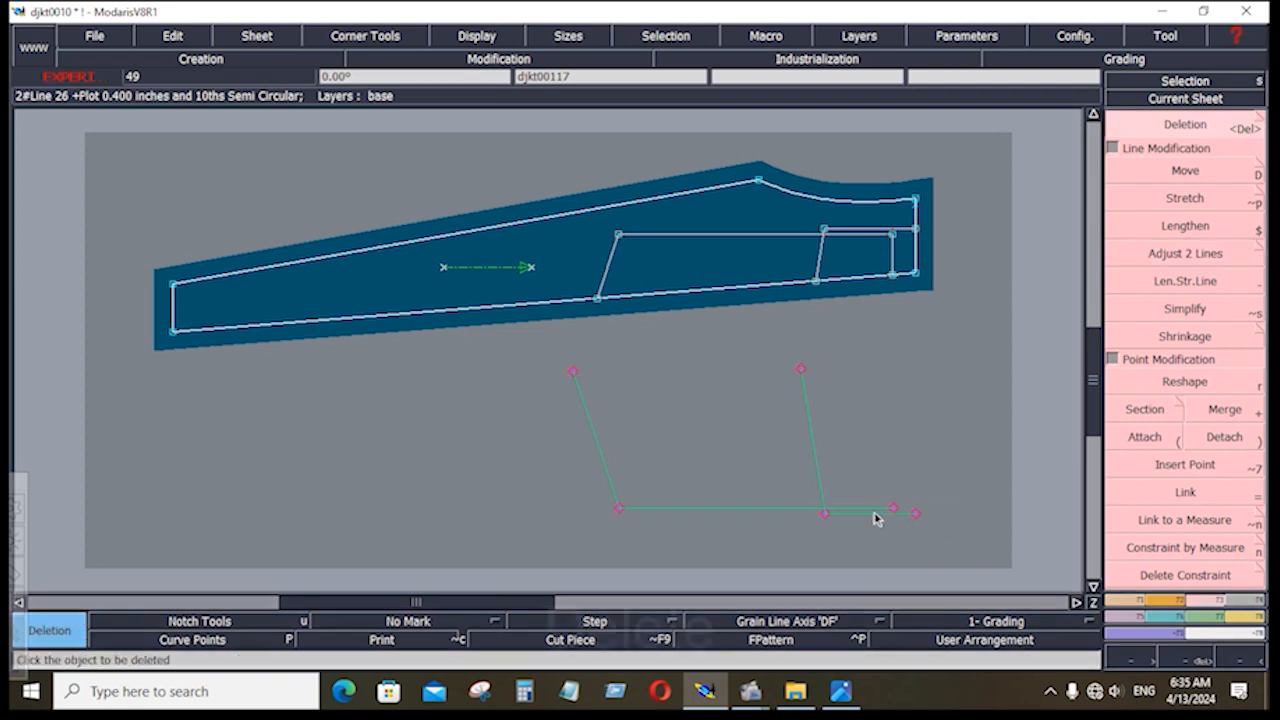
{"action": "left_click", "coordinate": [866, 510]}
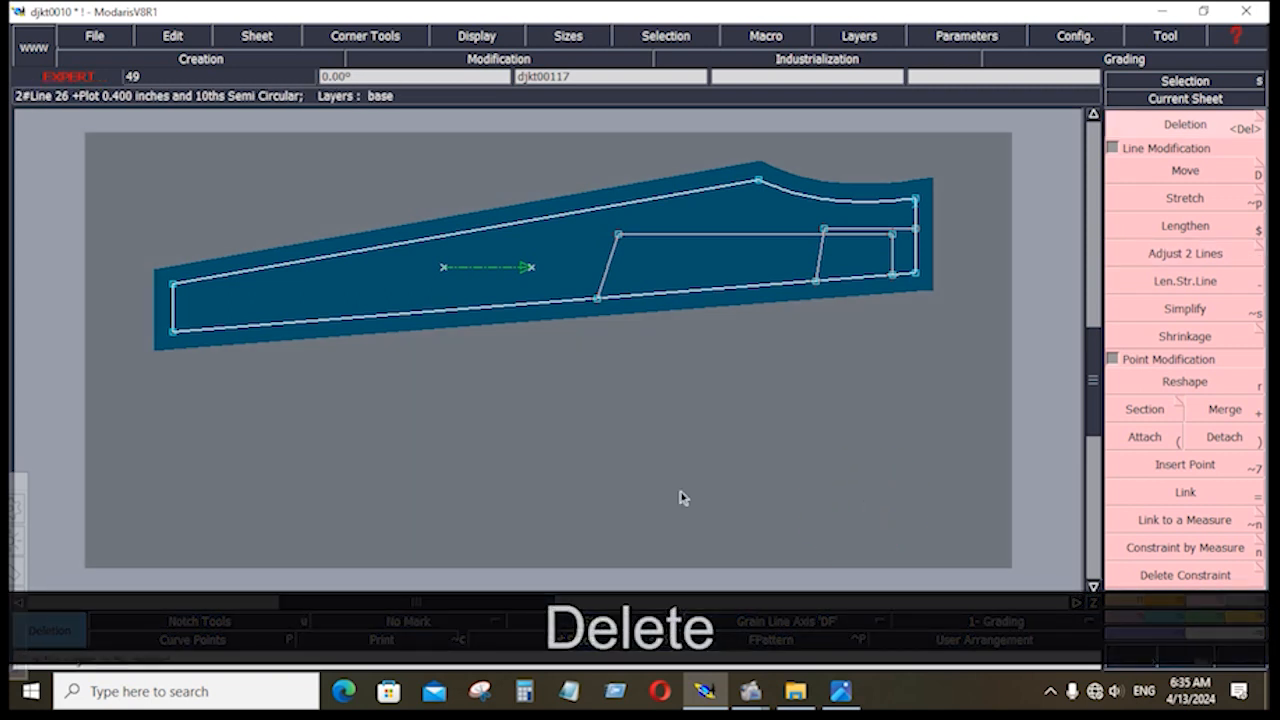
Step: Enter the comment "SI FR 1X2" in the narrow panel's title block and fit its sheet to the piece
{"action": "key", "text": "ctrl+u"}
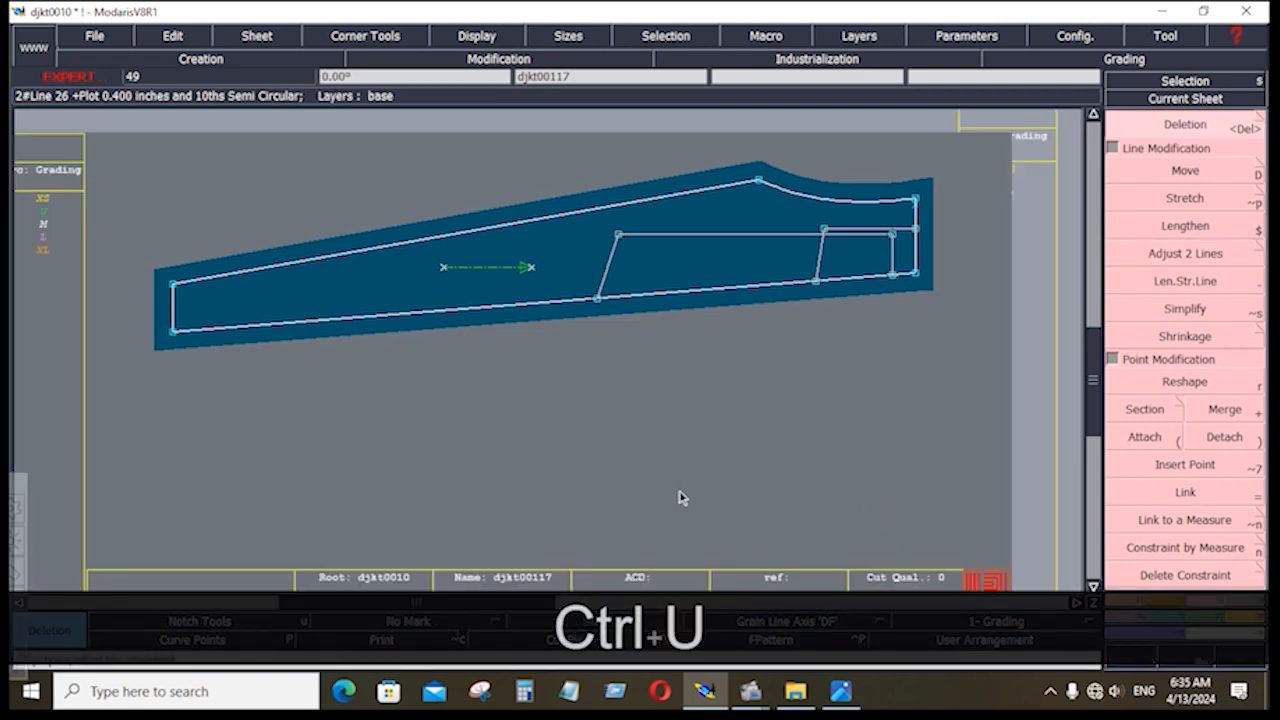
{"action": "key", "text": "j"}
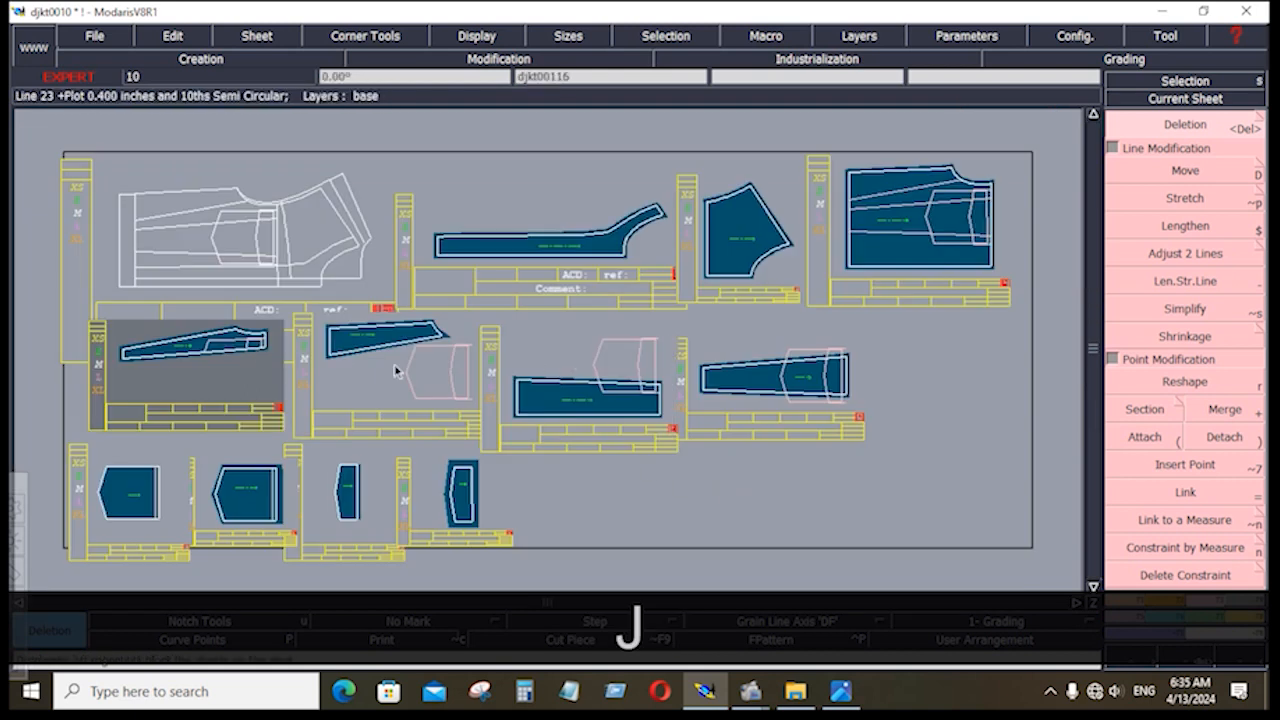
{"action": "key", "text": "Home"}
{"action": "left_click", "coordinate": [714, 517]}
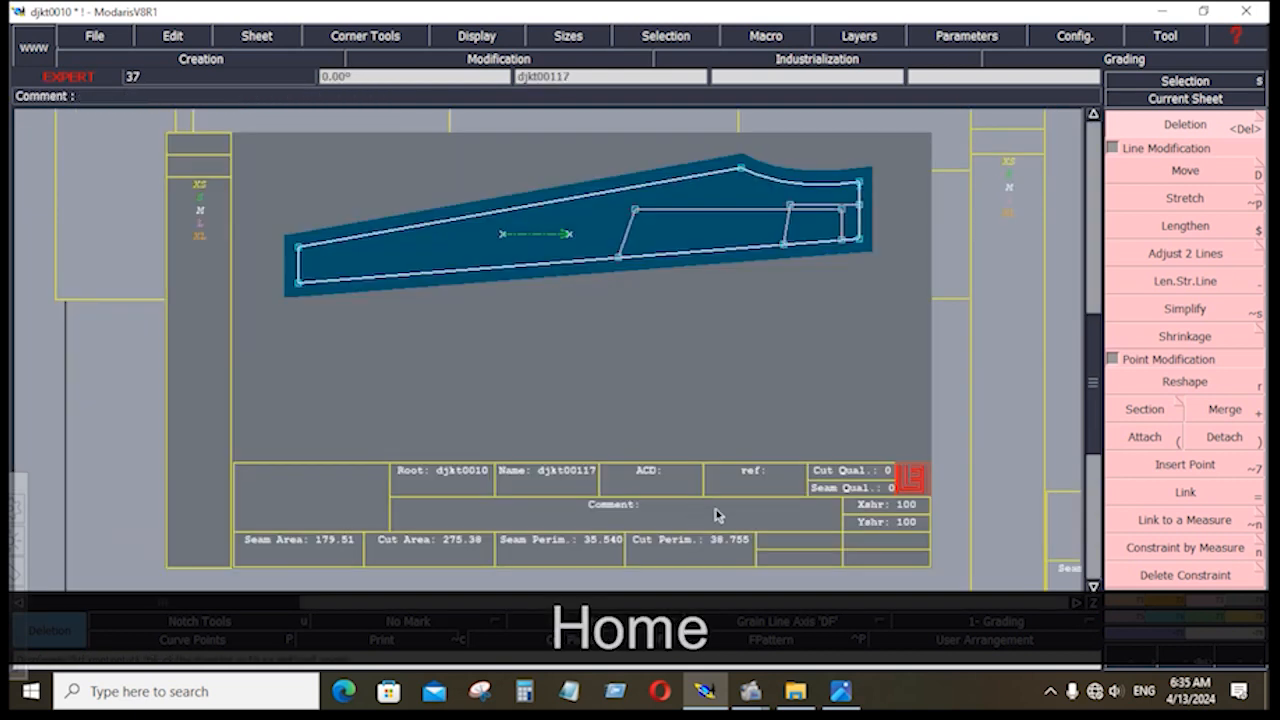
{"action": "type", "text": "SI FR "}
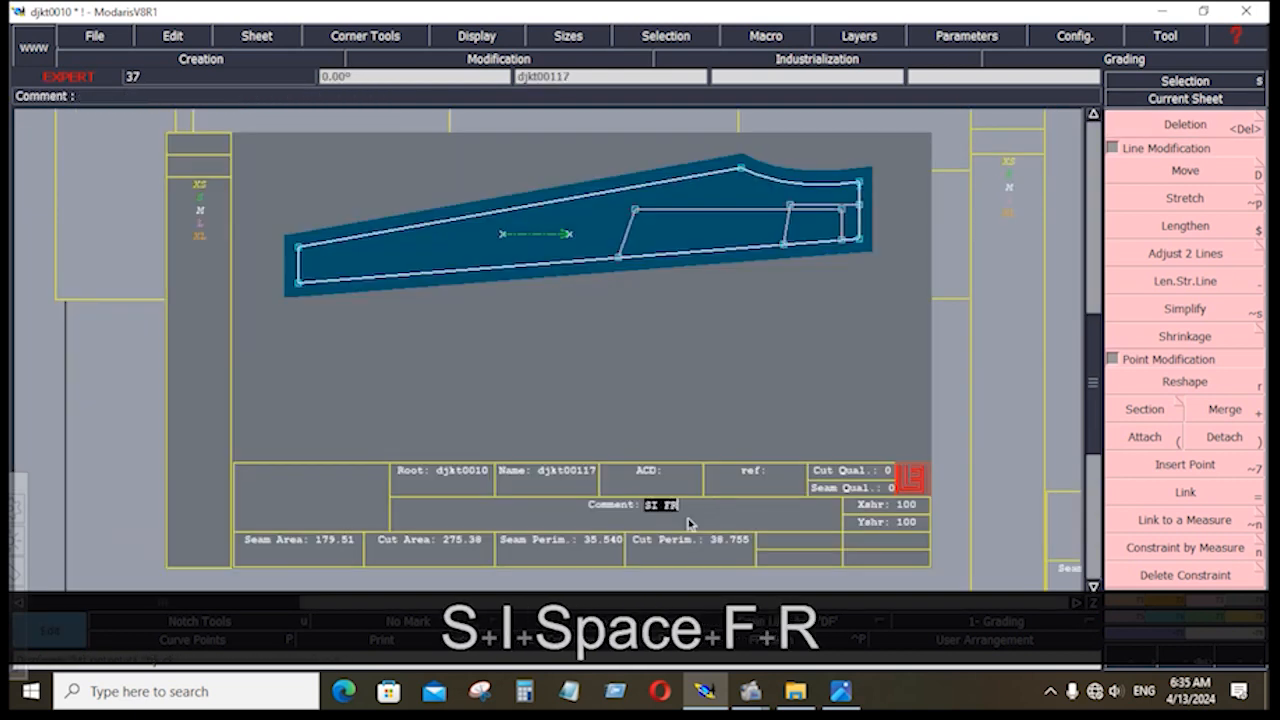
{"action": "type", "text": "1X2"}
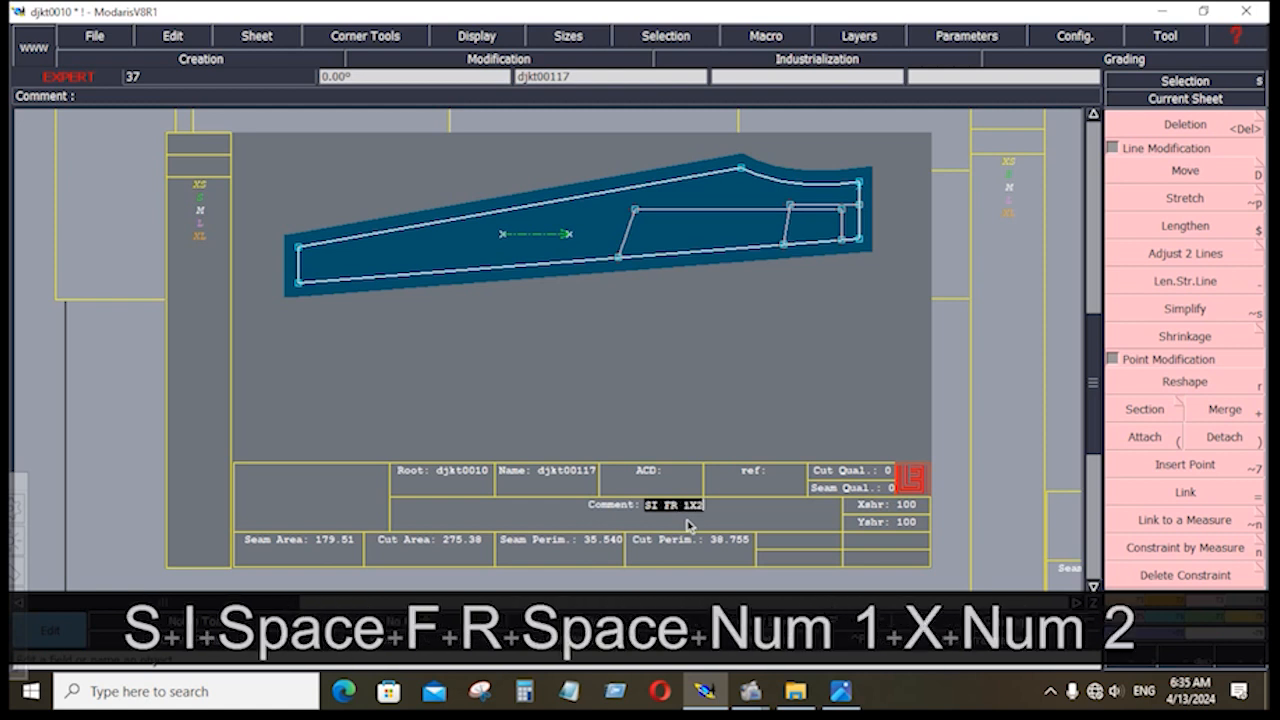
{"action": "key", "text": "Return"}
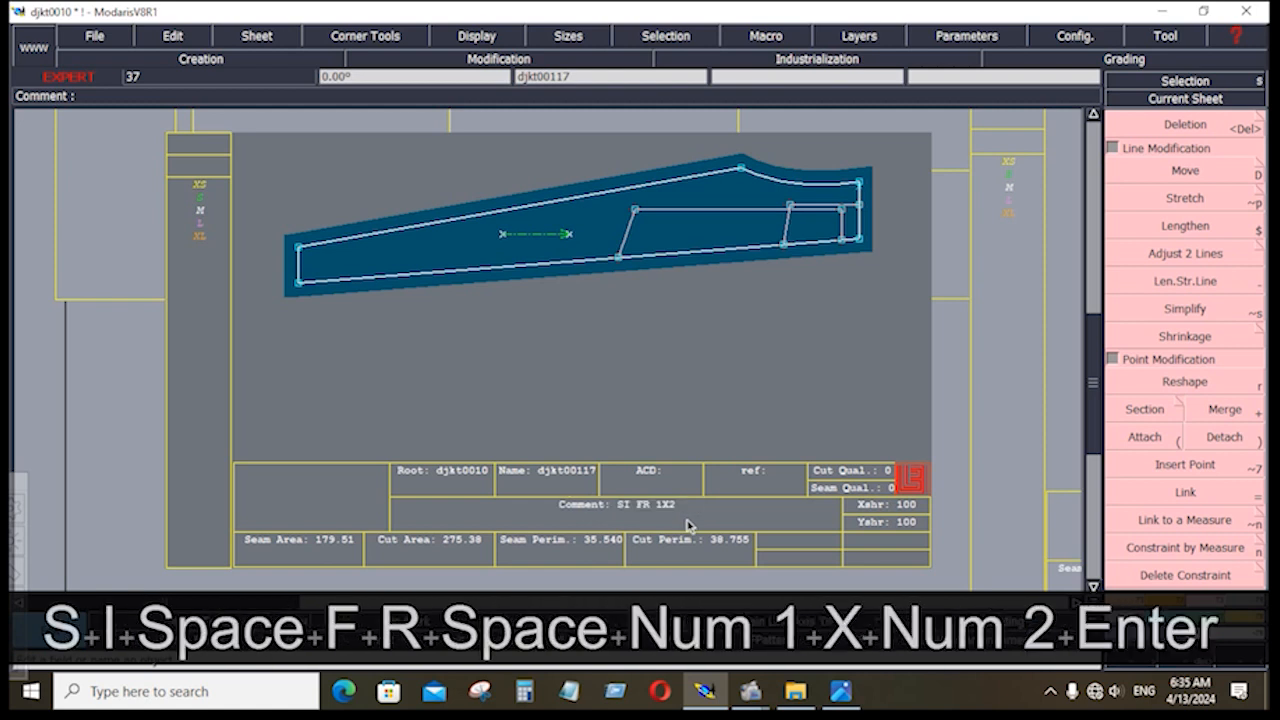
{"action": "key", "text": "shift+a"}
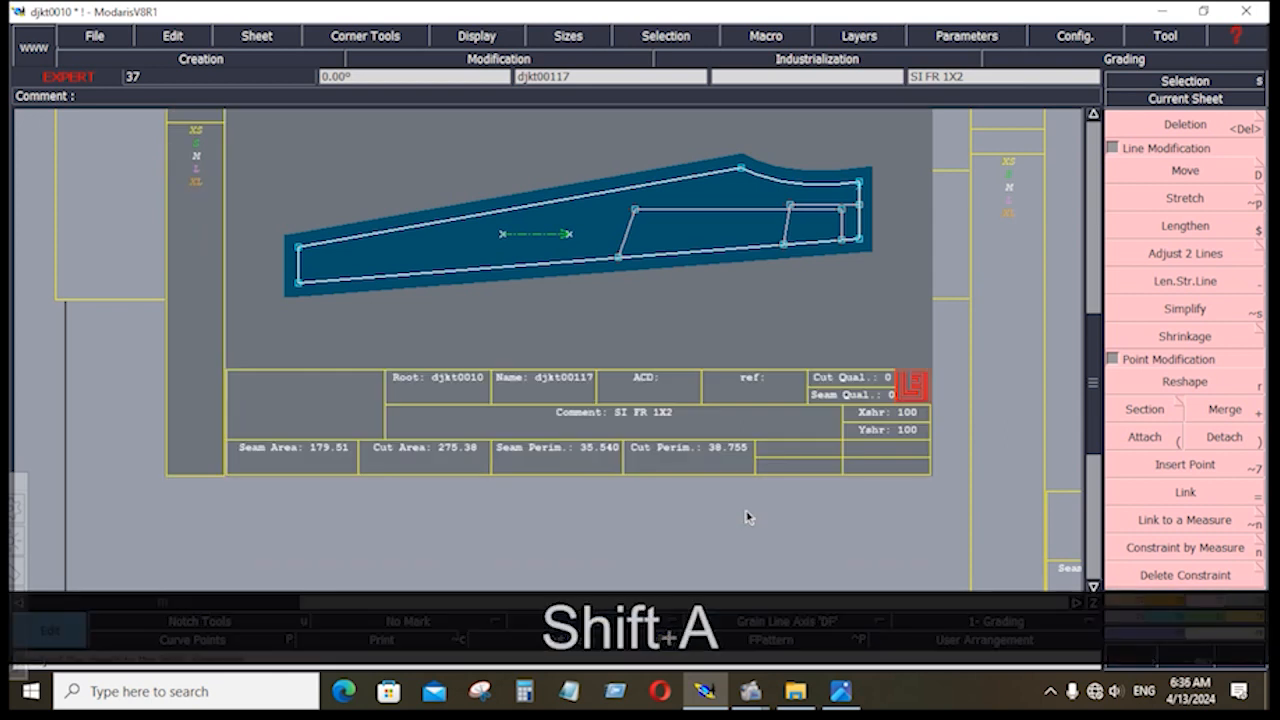
{"action": "key", "text": "j"}
{"action": "left_click", "coordinate": [386, 414]}
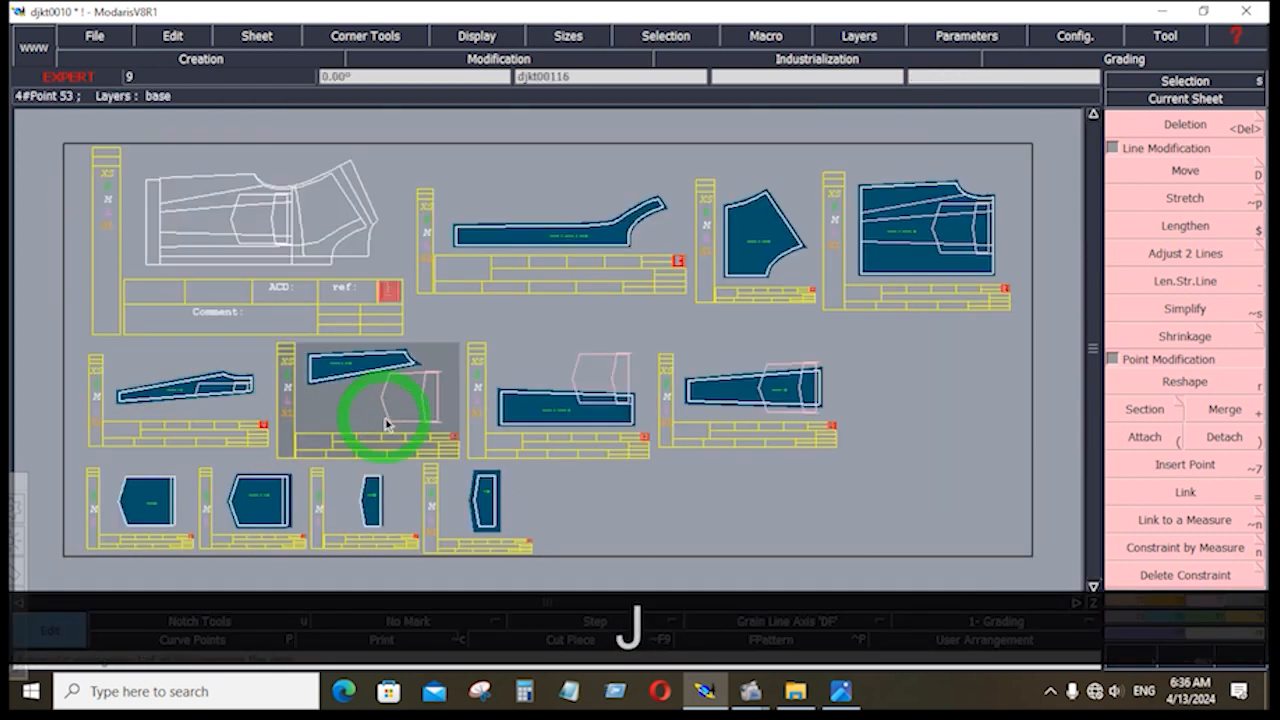
{"action": "type", "text": "J"}
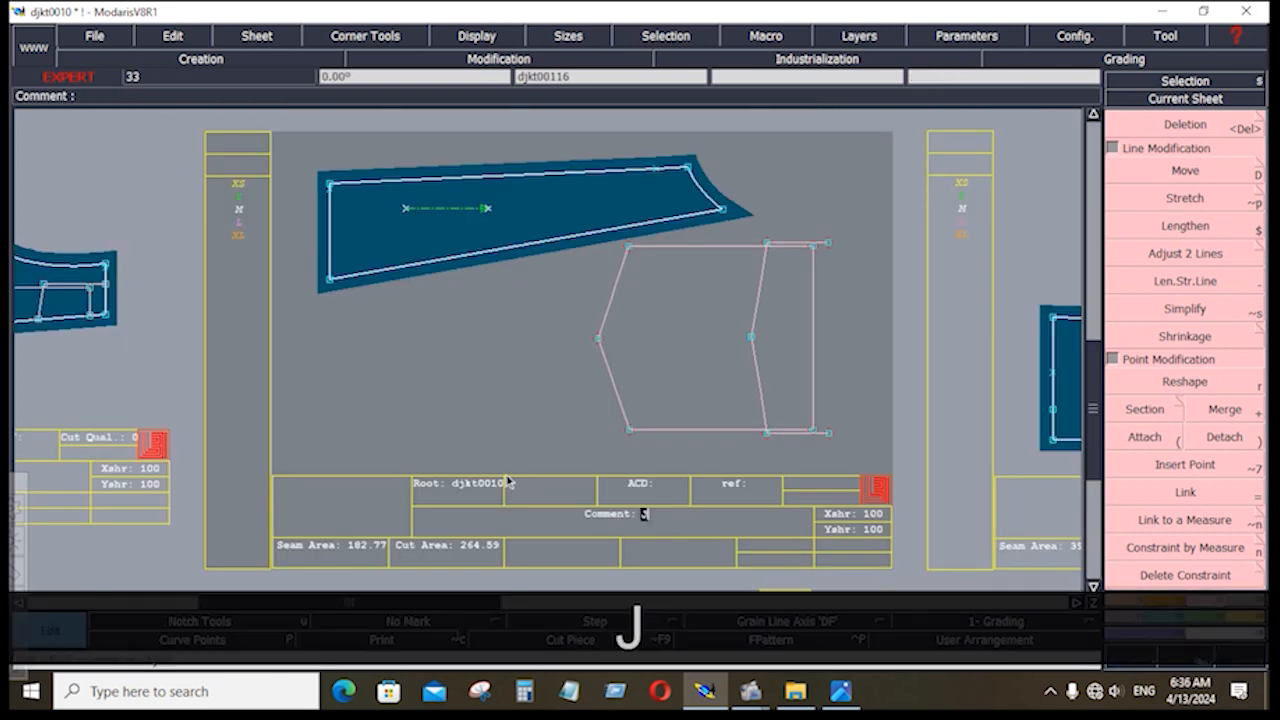
{"action": "type", "text": "J"}
{"action": "left_click", "coordinate": [523, 380]}
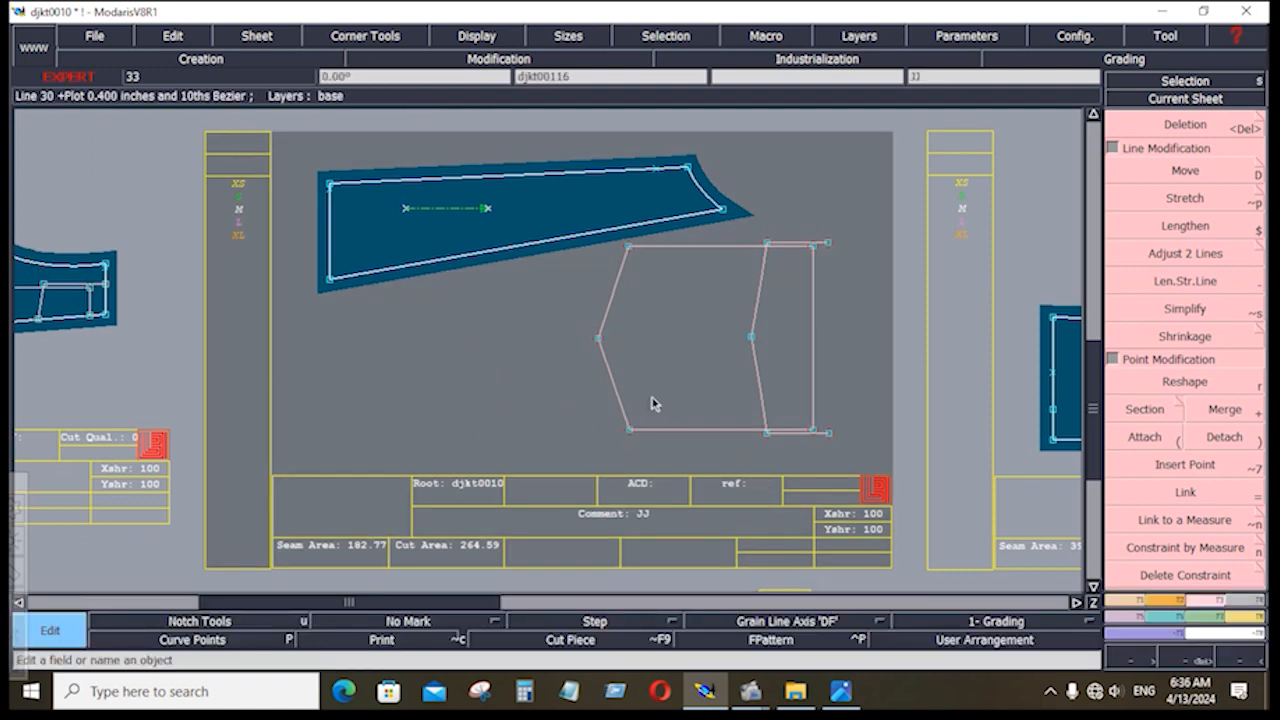
{"action": "key", "text": "m"}
{"action": "key", "text": "i"}
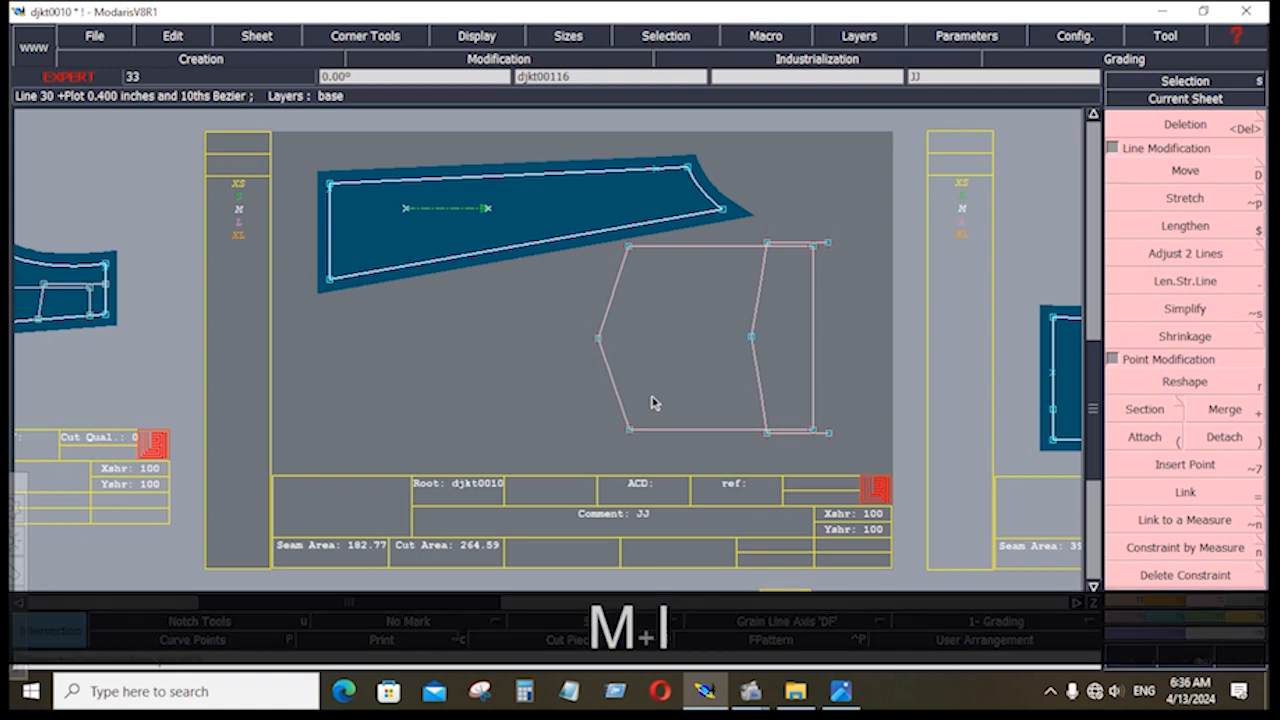
{"action": "key", "text": "d"}
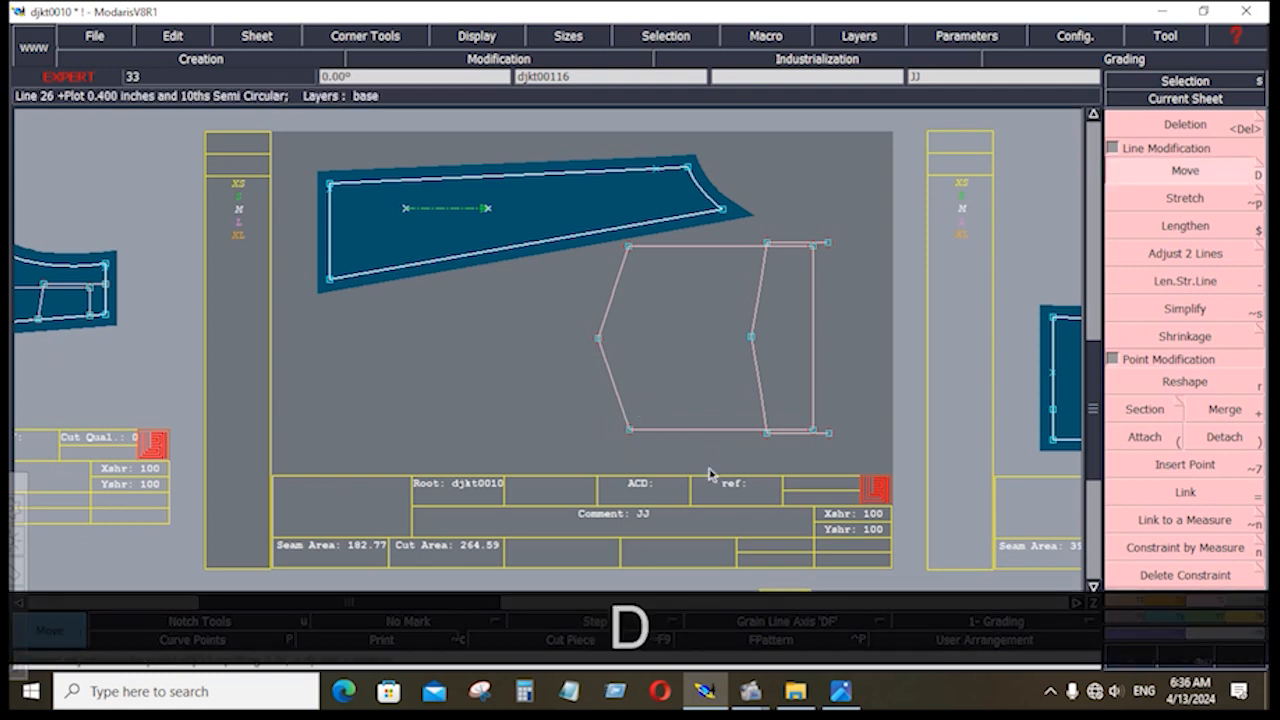
Step: Replace the comment in the side panel's title block (sheet djkt00116) with "MID -1 1X2"
{"action": "type", "text": "ent: MID"}
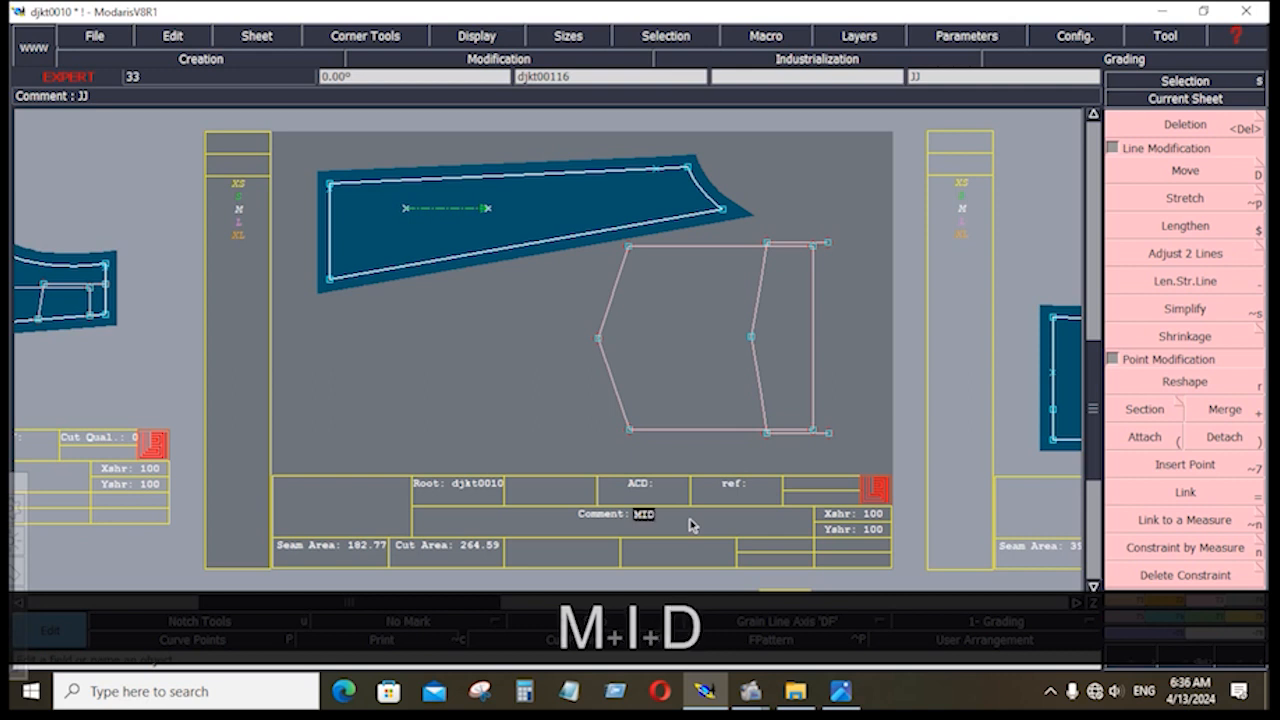
{"action": "type", "text": " -1 "}
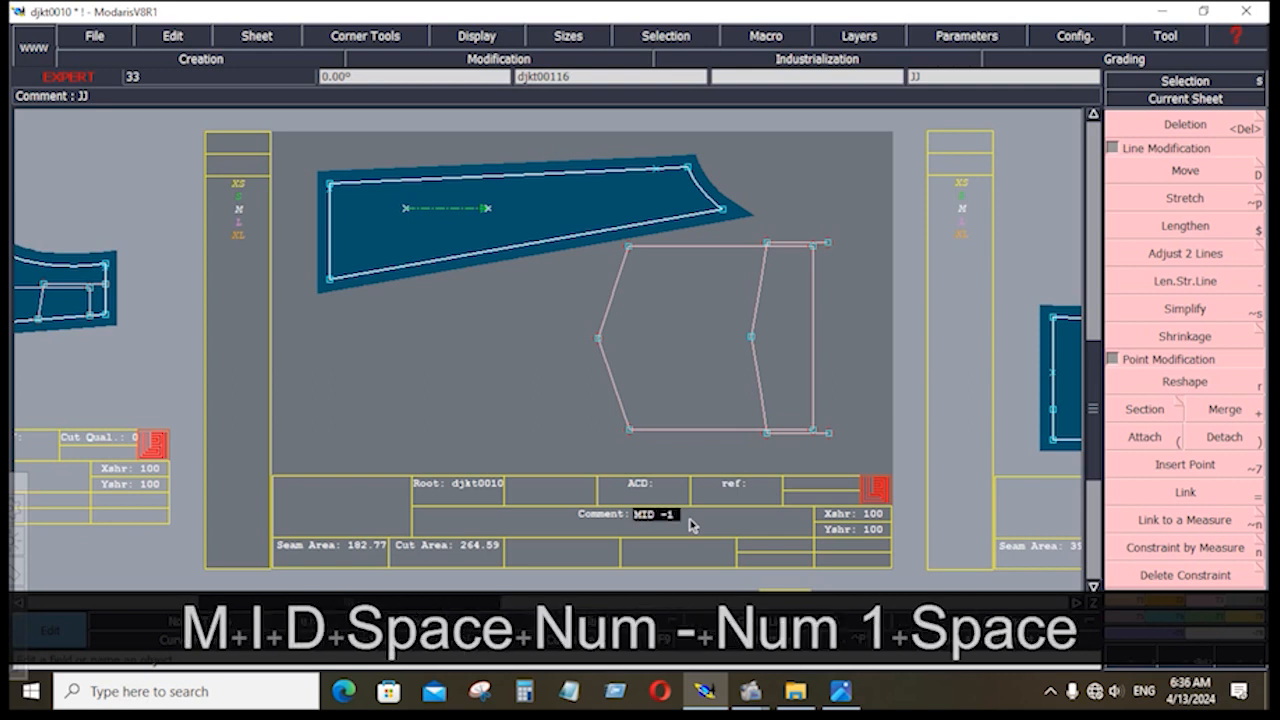
{"action": "type", "text": "1X2"}
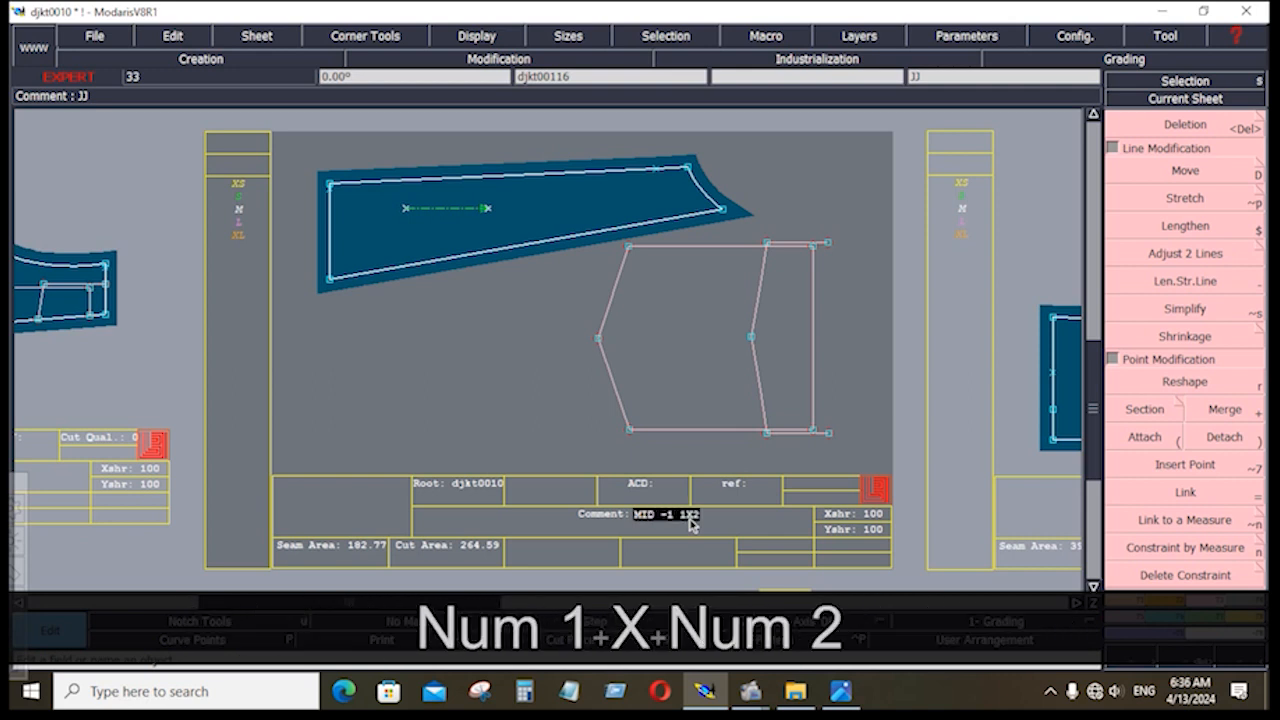
{"action": "key", "text": "Return"}
Step: Enter the comment "MID -2 1X2" in the centre-front panel's title block (sheet djkt00115)
{"action": "type", "text": "MID "}
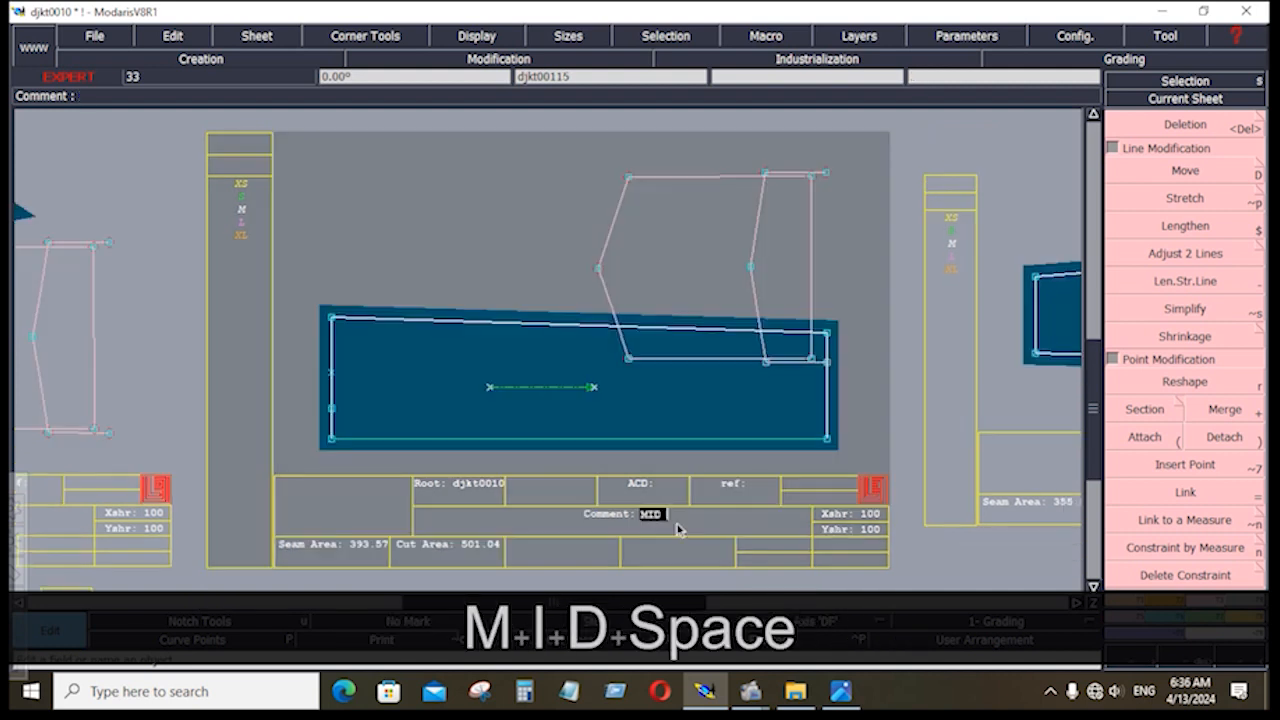
{"action": "type", "text": "-2 "}
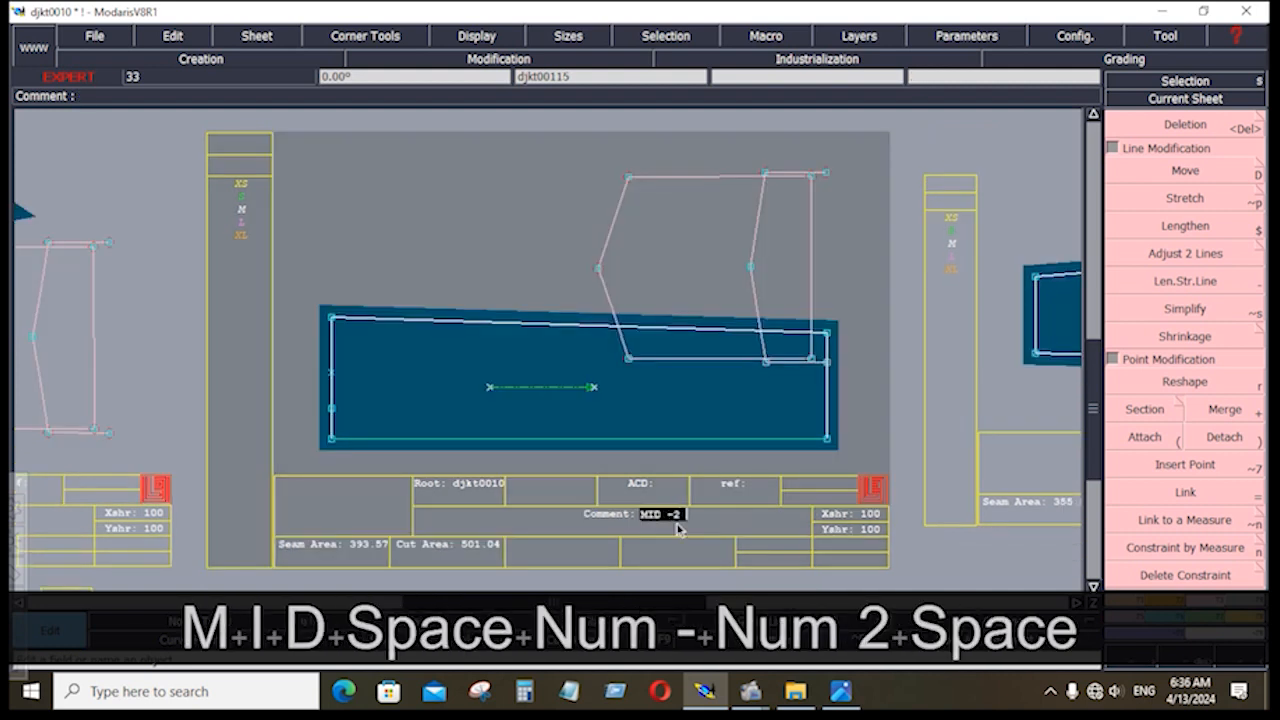
{"action": "type", "text": "1X2"}
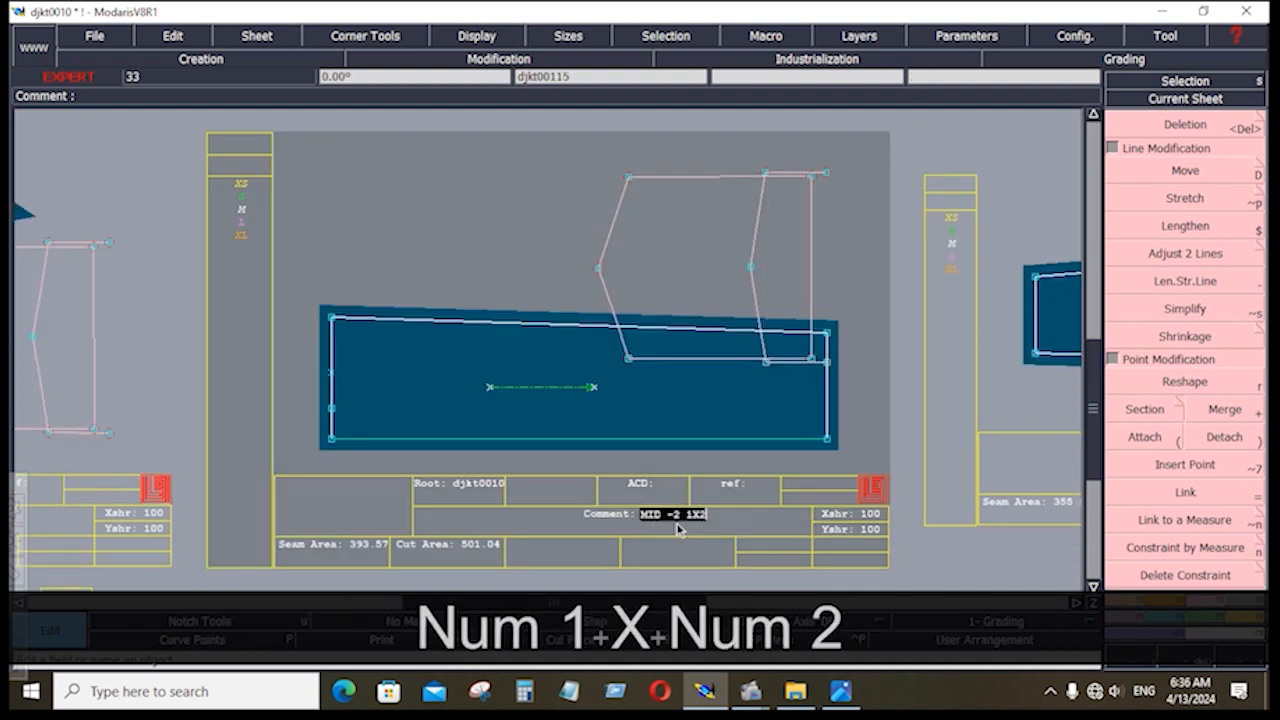
{"action": "key", "text": "Return"}
Step: Enter the comment "NID-3 1X2" in the title block of the tapered middle panel, sheet djkt00114
{"action": "key", "text": "j"}
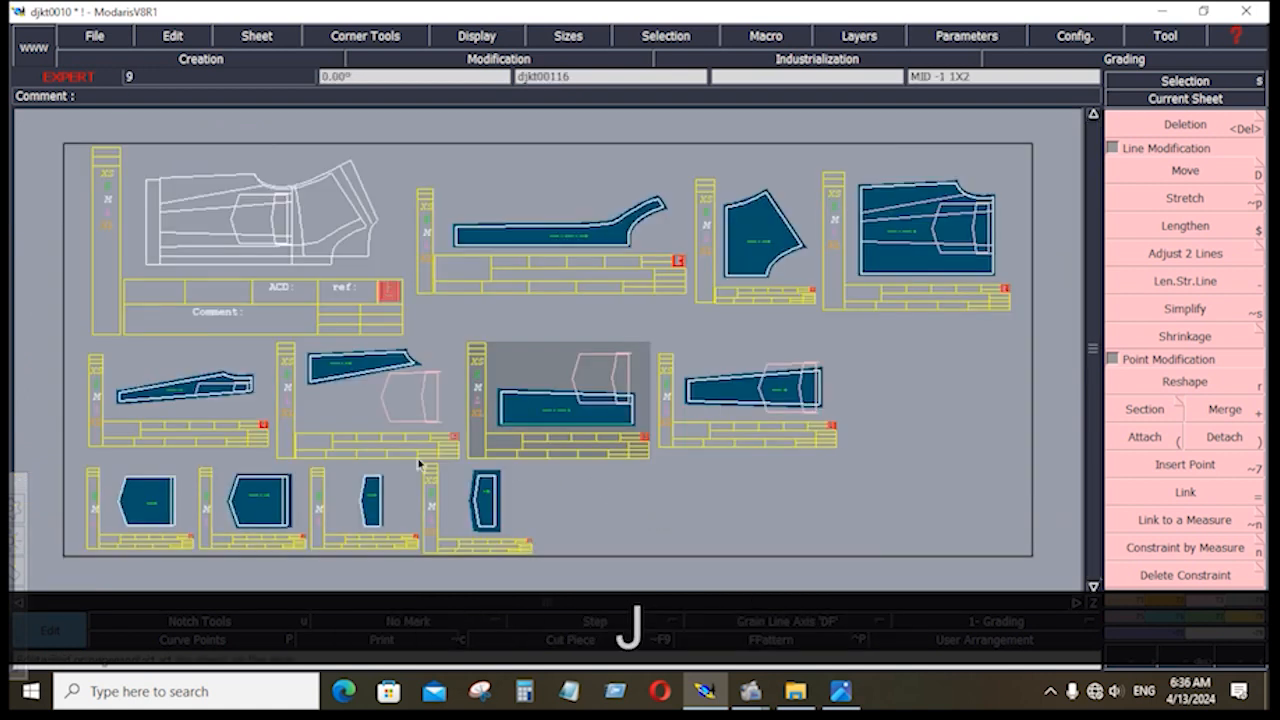
{"action": "left_click", "coordinate": [796, 423]}
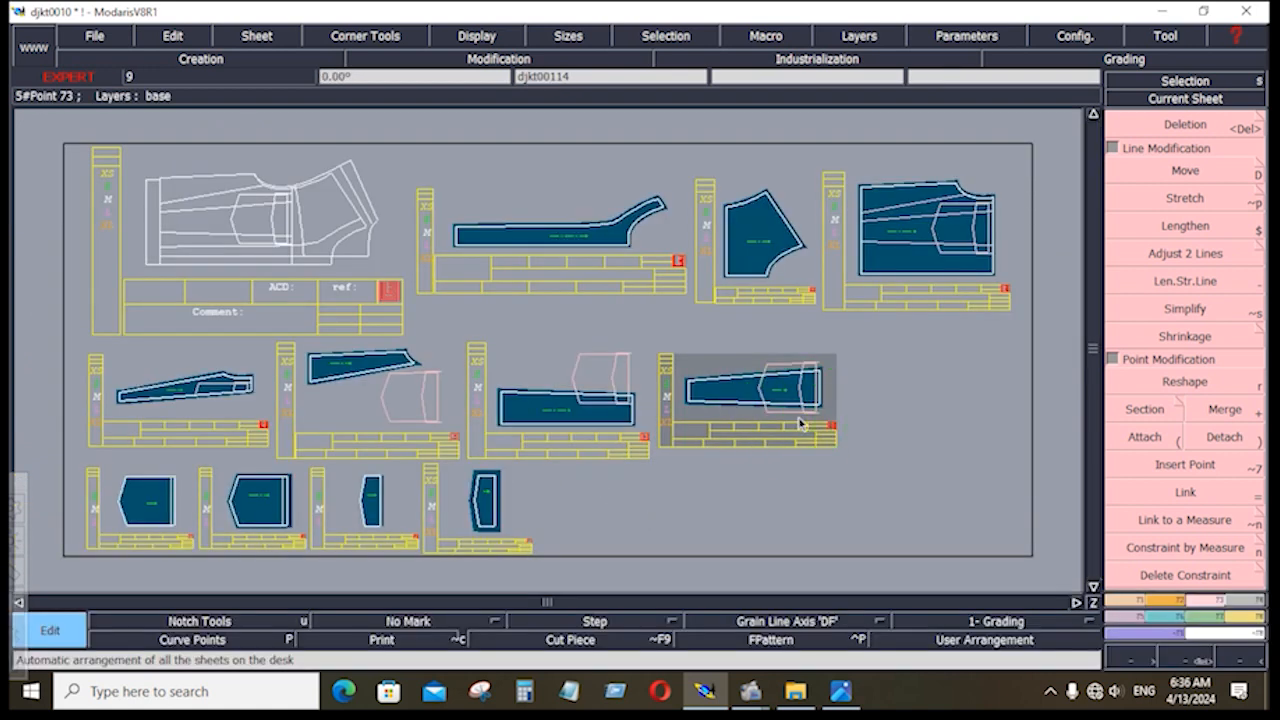
{"action": "key", "text": "Home"}
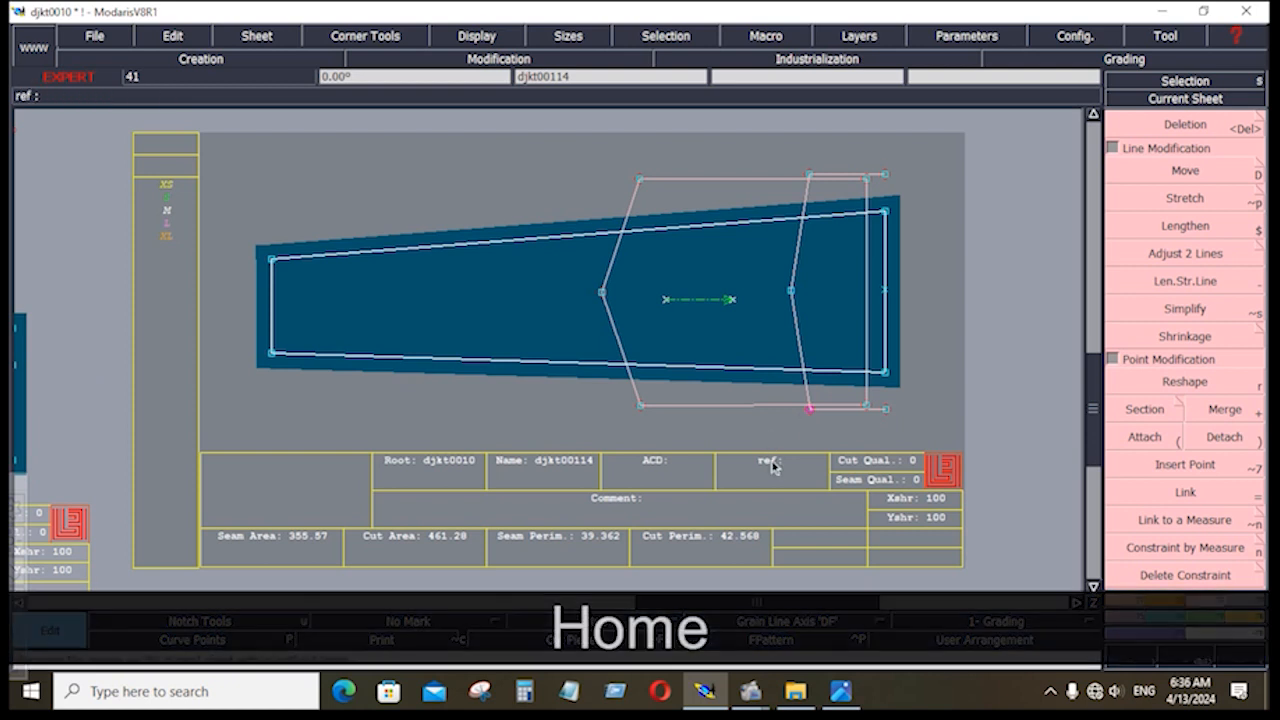
{"action": "key", "text": "e"}
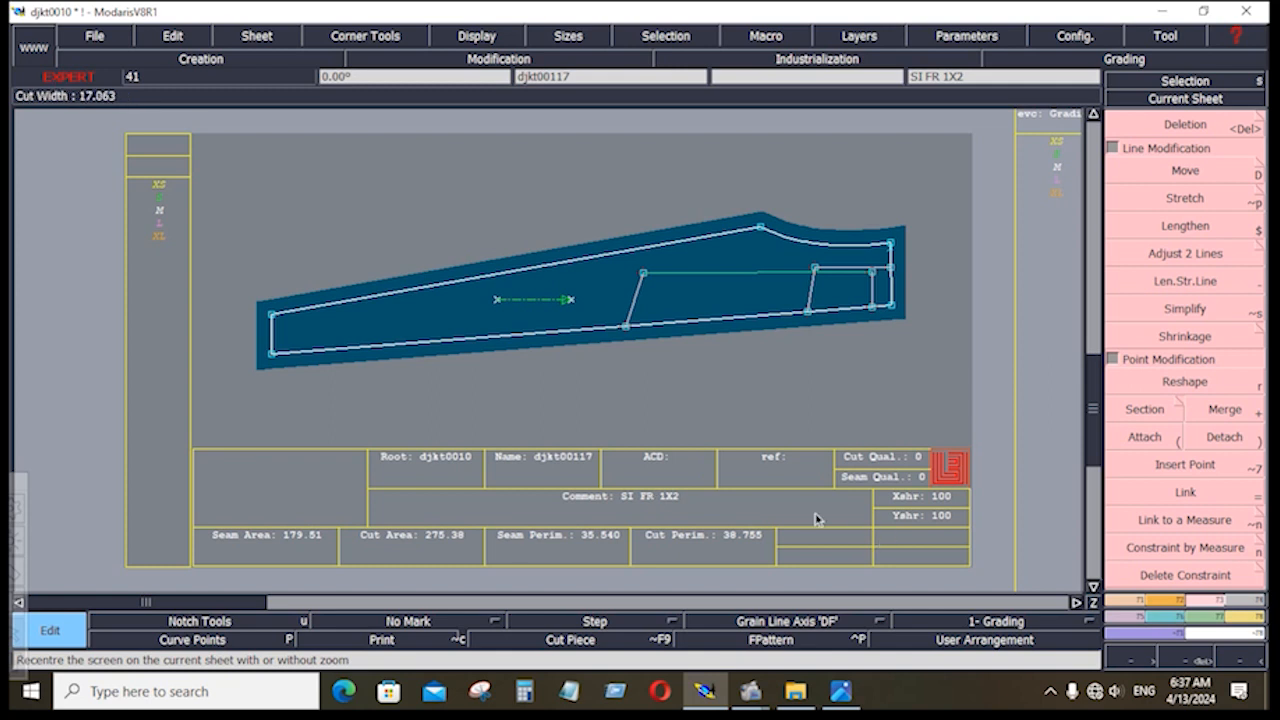
Step: Arrange all the sheets and delete the pocket and flap outlines lying outside the side panel on sheet djkt00116
{"action": "key", "text": "j"}
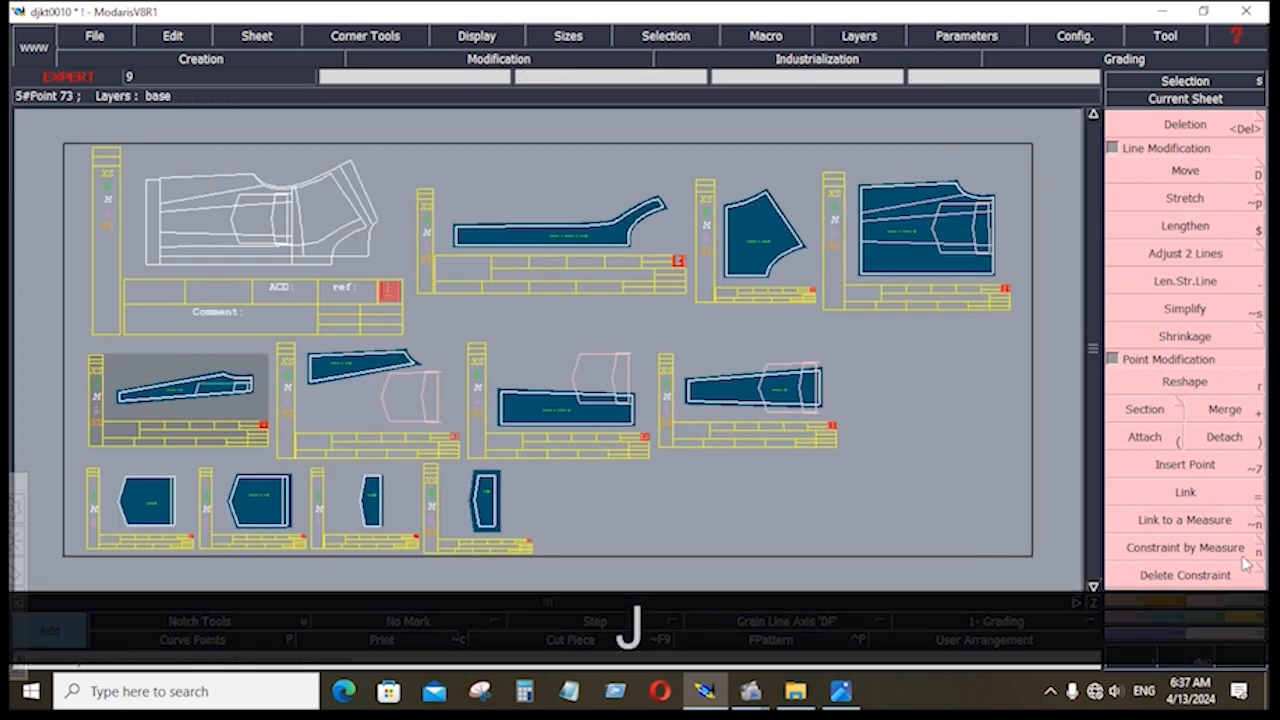
{"action": "left_click", "coordinate": [1236, 598]}
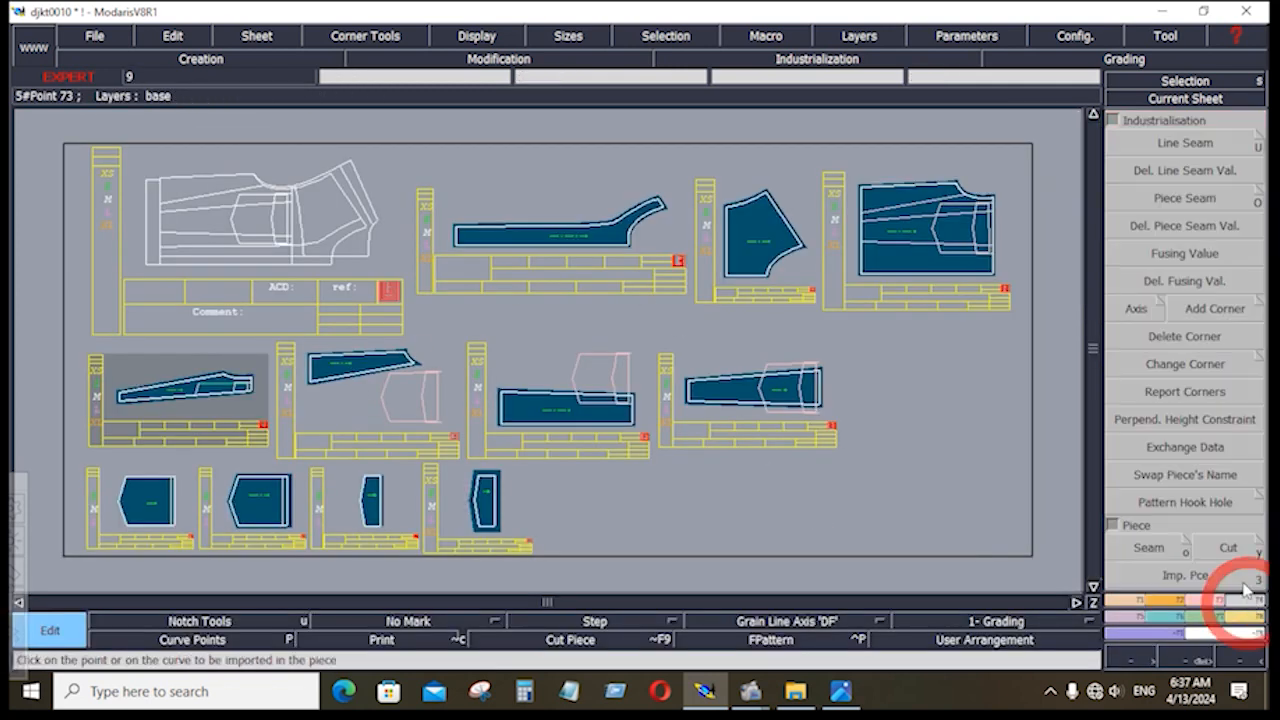
{"action": "left_click", "coordinate": [1188, 447]}
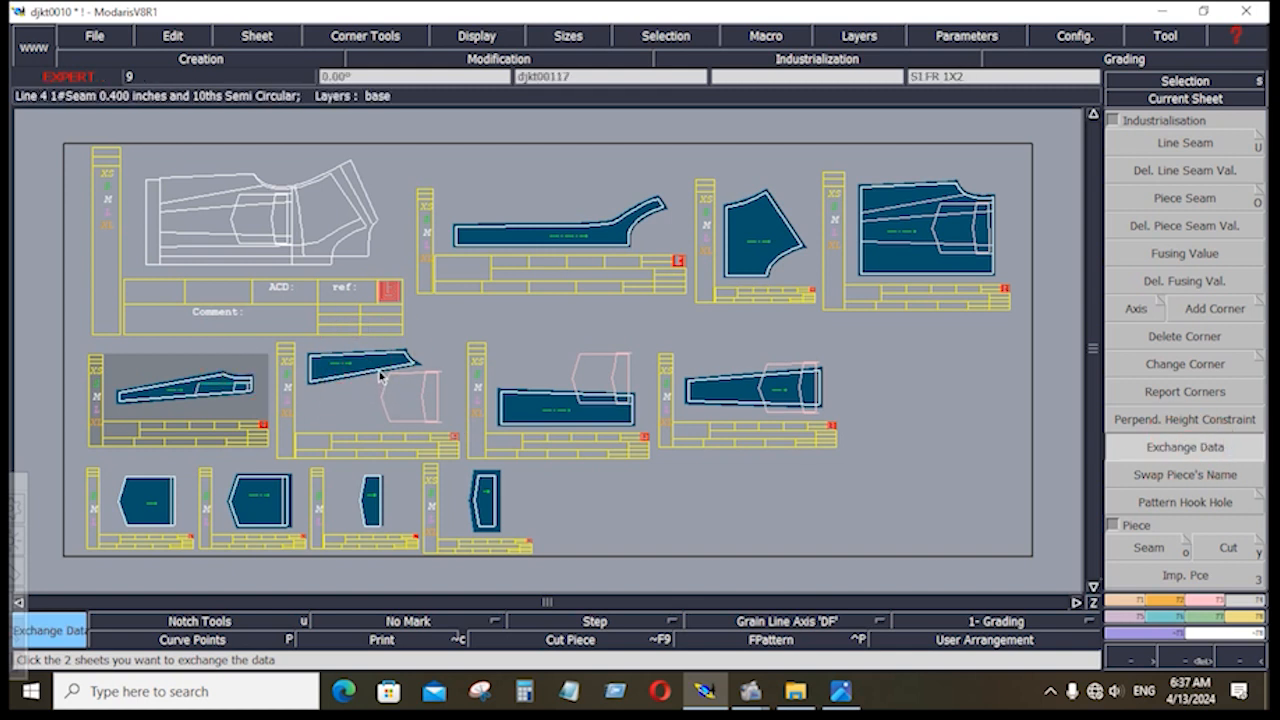
{"action": "key", "text": "Delete"}
{"action": "left_click", "coordinate": [436, 419]}
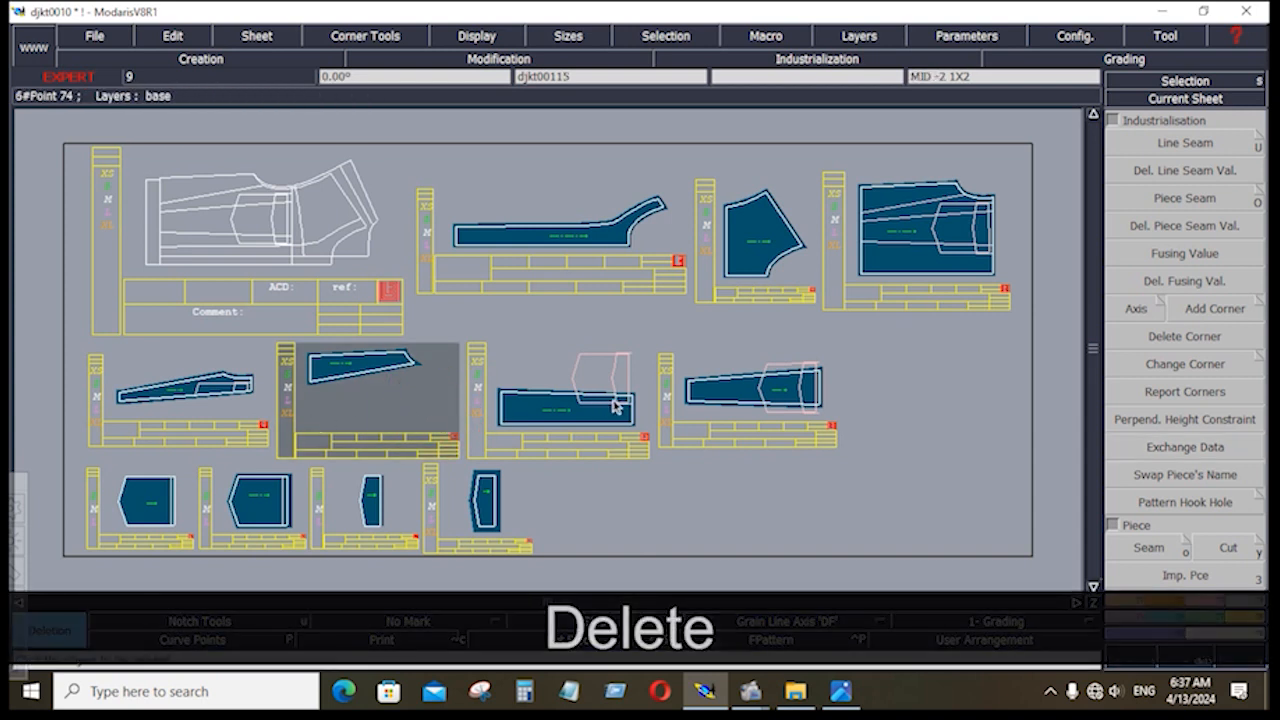
Step: Trim the pocket and flap outlines to the centre-front panel's upper seam line with Adjust 2 Lines, and delete the leftover lines outside it
{"action": "key", "text": "Home"}
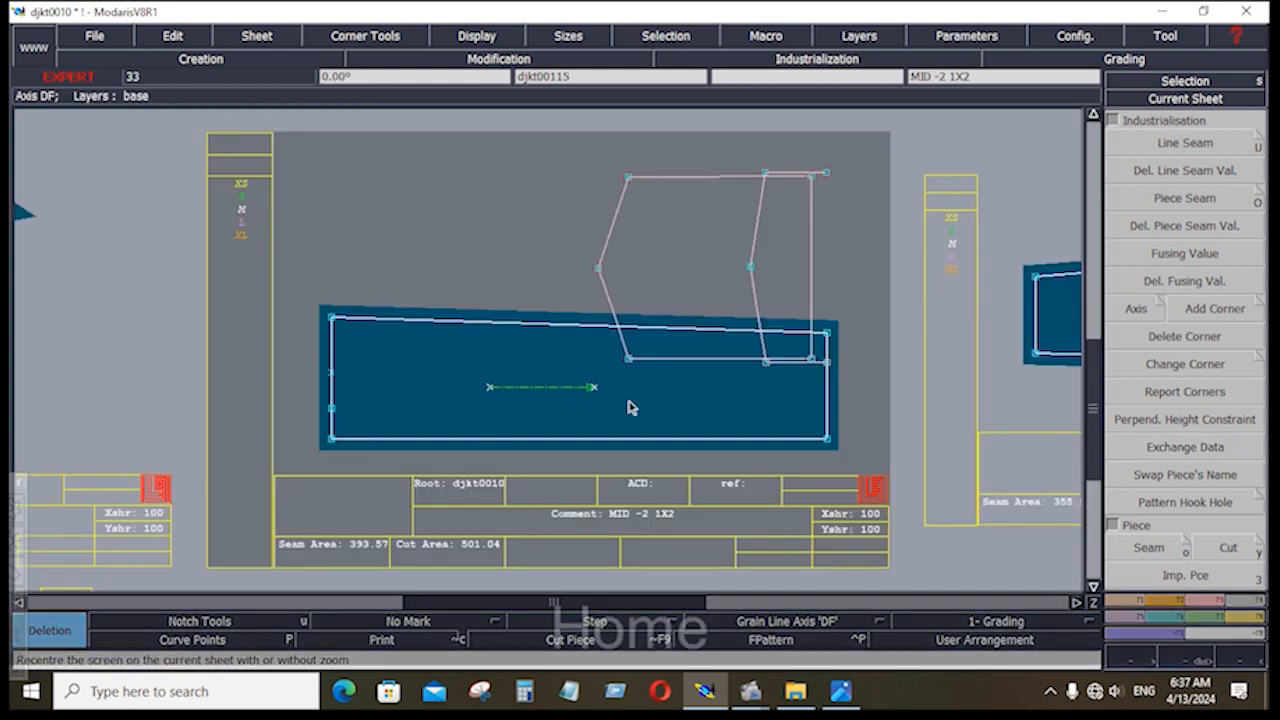
{"action": "left_click", "coordinate": [1200, 598]}
{"action": "left_click", "coordinate": [1185, 253]}
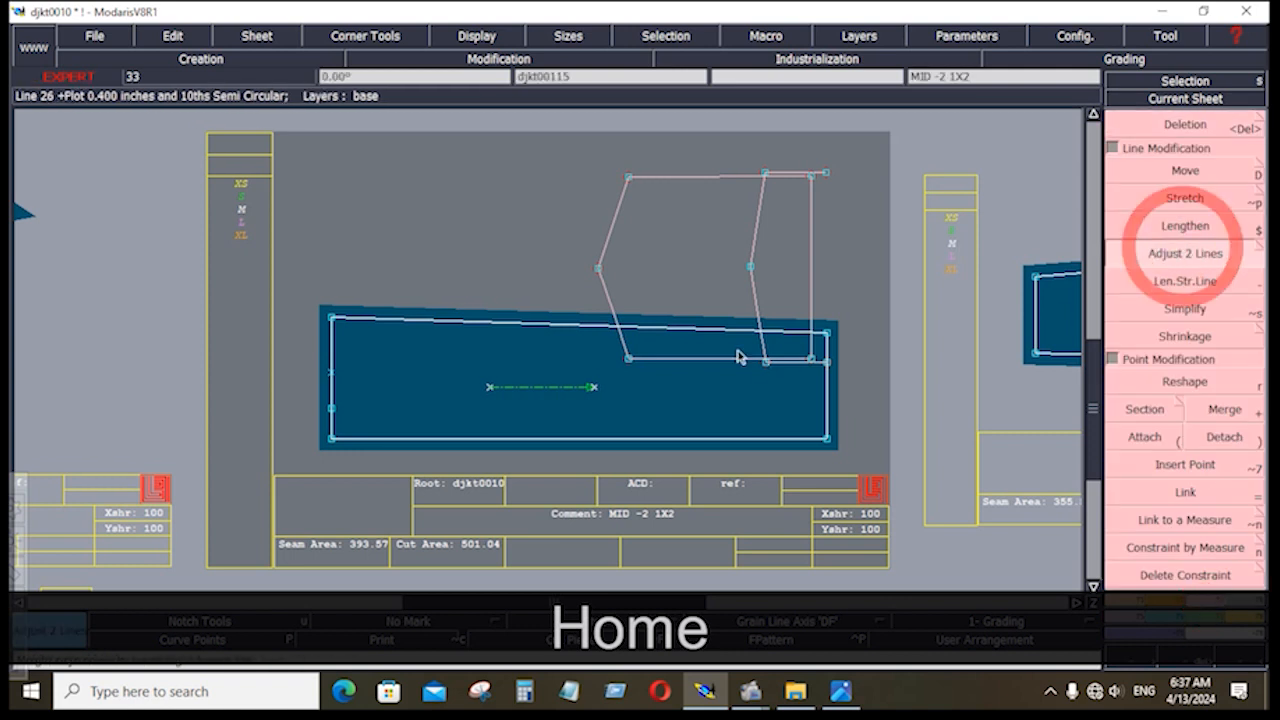
{"action": "left_click", "coordinate": [636, 336]}
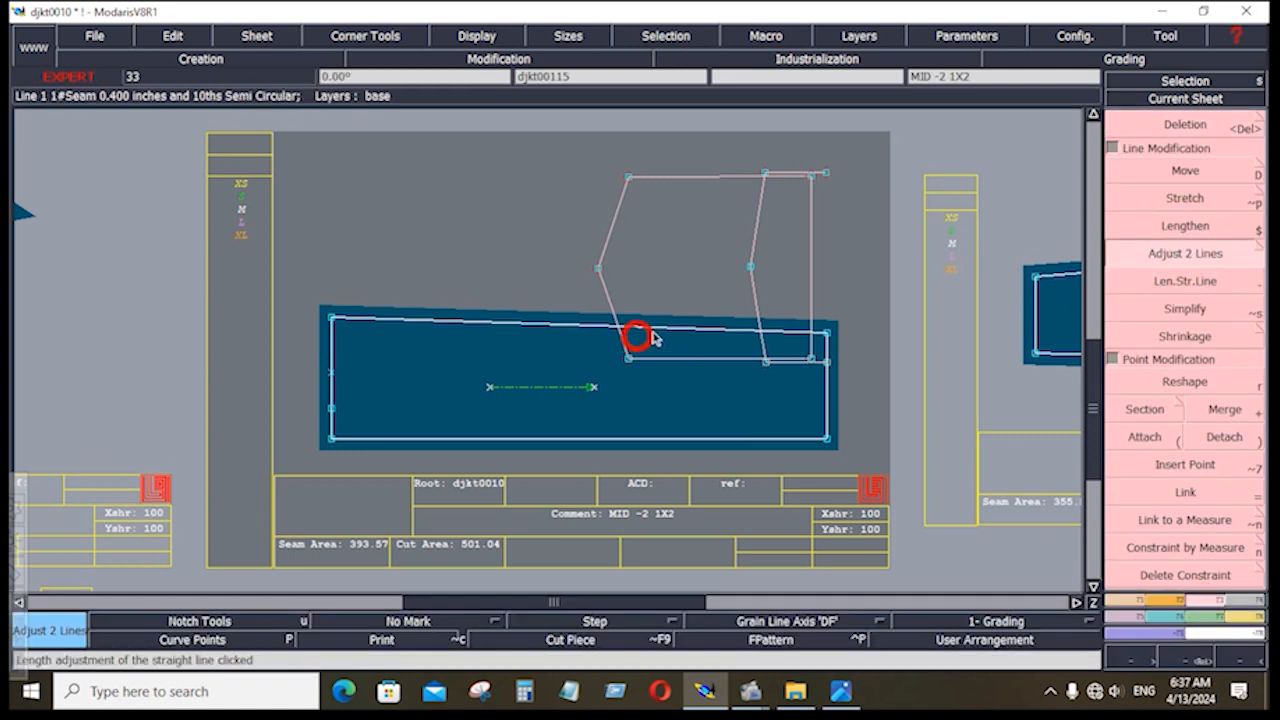
{"action": "left_click", "coordinate": [757, 341]}
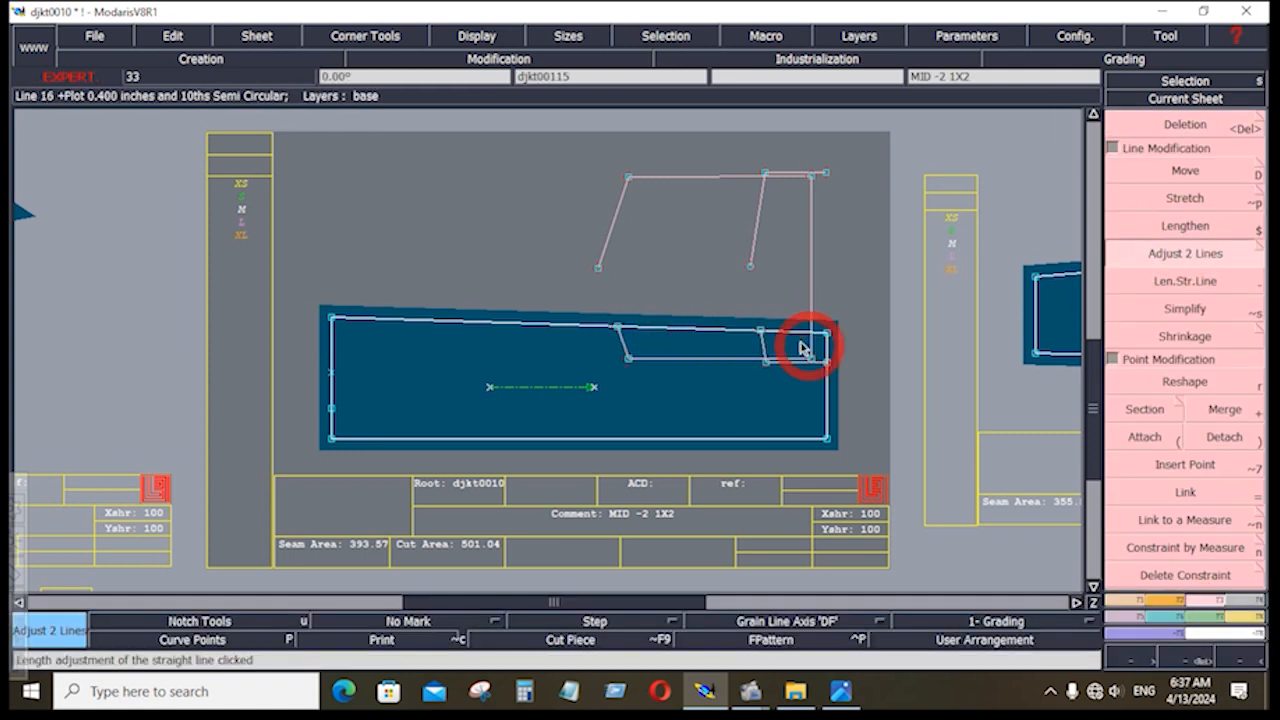
{"action": "left_click", "coordinate": [793, 336]}
{"action": "left_click", "coordinate": [805, 343]}
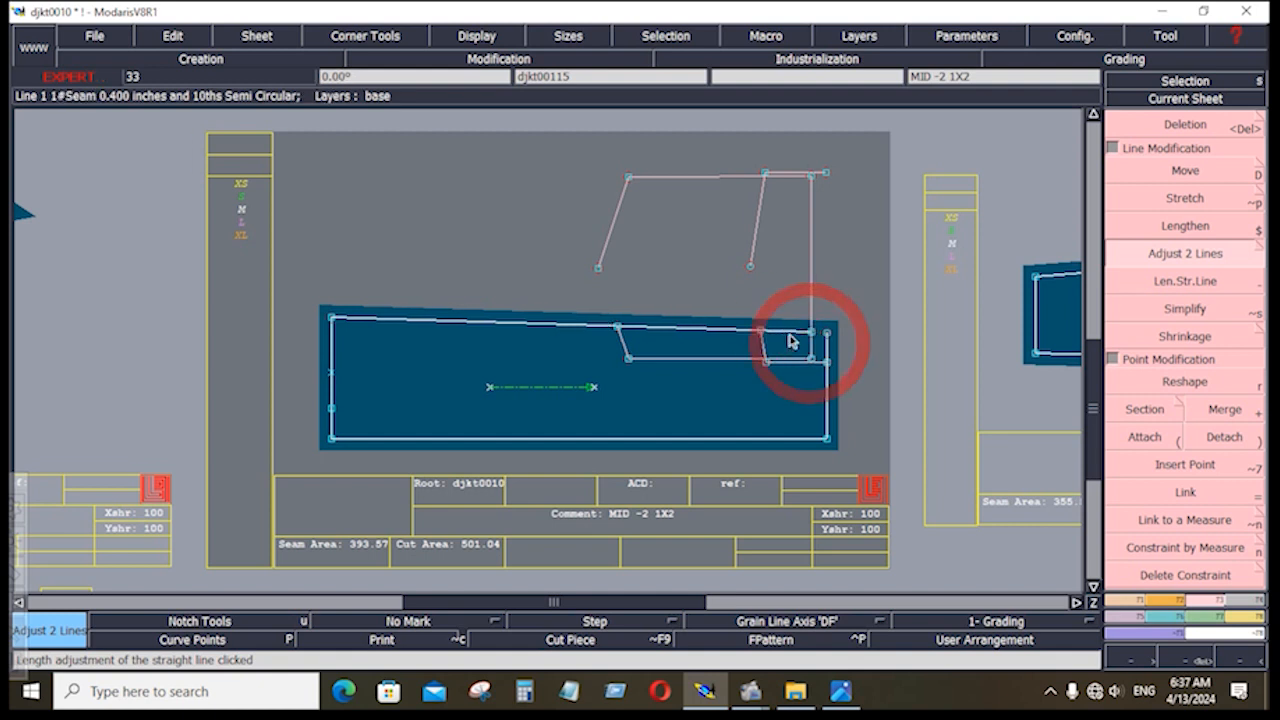
{"action": "key", "text": "Delete"}
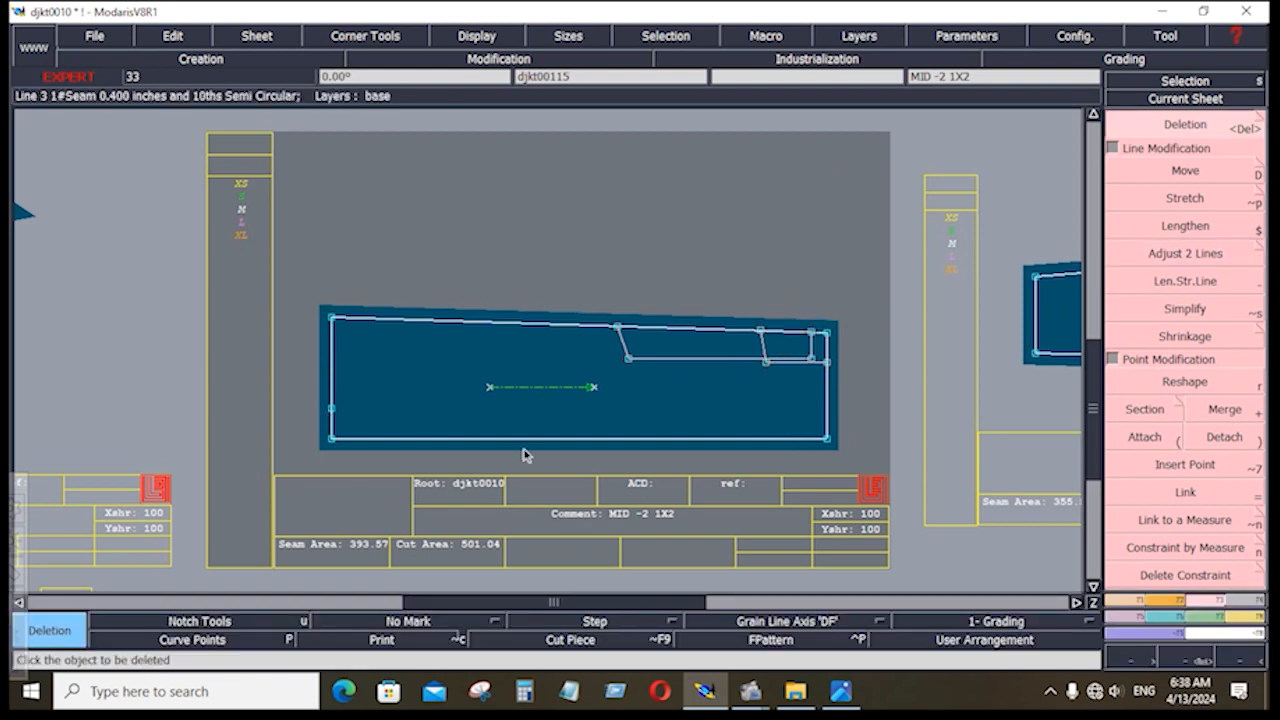
Step: Draw a horizontal internal line along the centre-front panel below its grain line with the Bezier tool
{"action": "left_click", "coordinate": [1124, 604]}
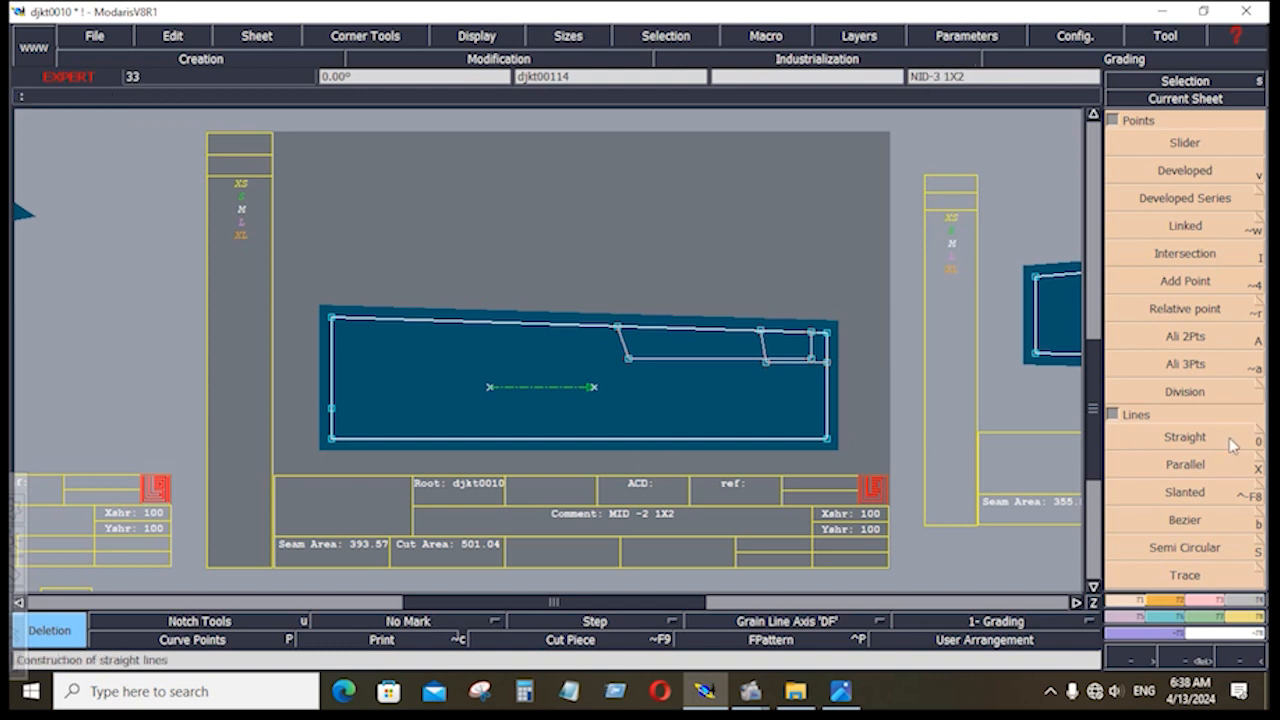
{"action": "left_click", "coordinate": [1190, 338]}
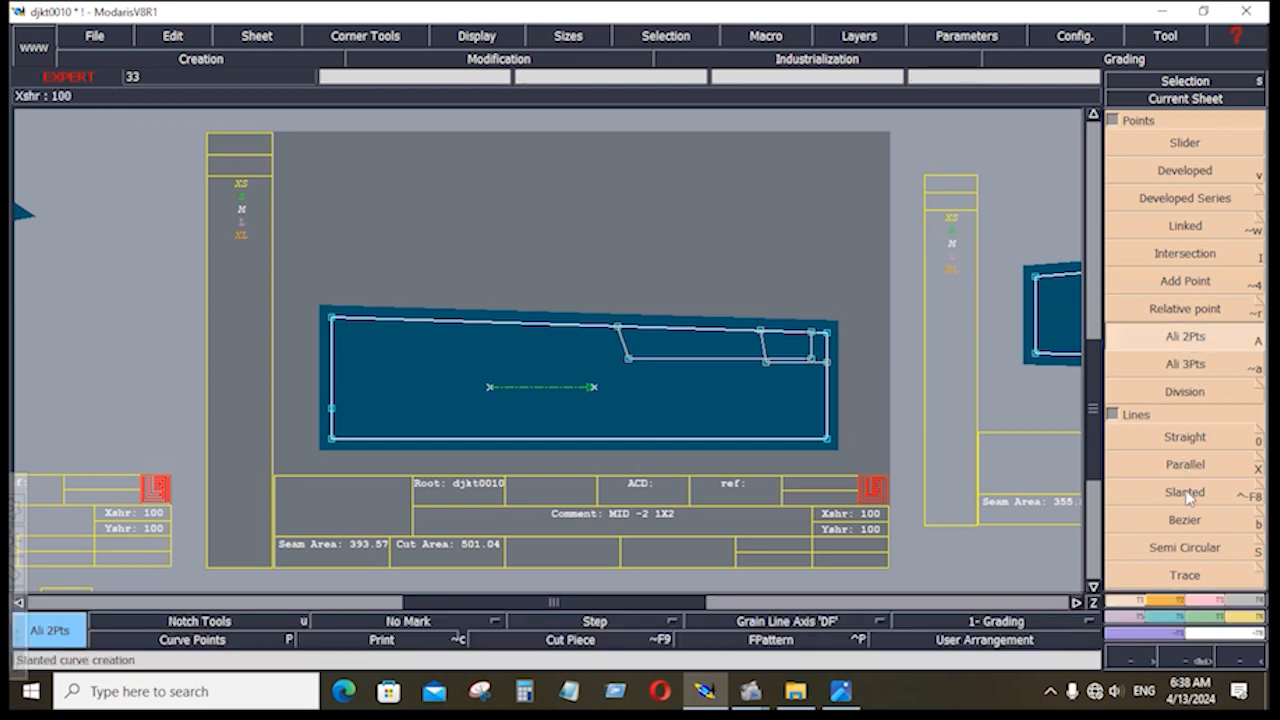
{"action": "left_click", "coordinate": [1186, 520]}
{"action": "left_click", "coordinate": [333, 409]}
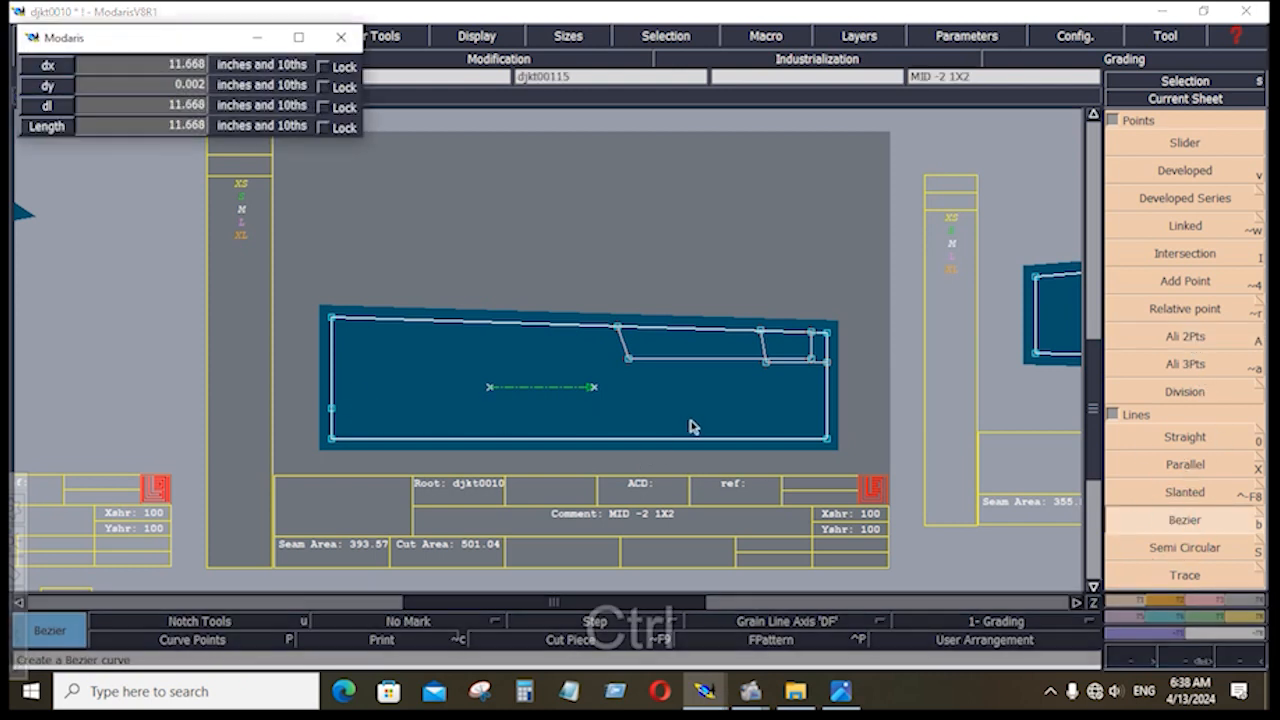
{"action": "left_click", "coordinate": [768, 418], "text": "ctrl"}
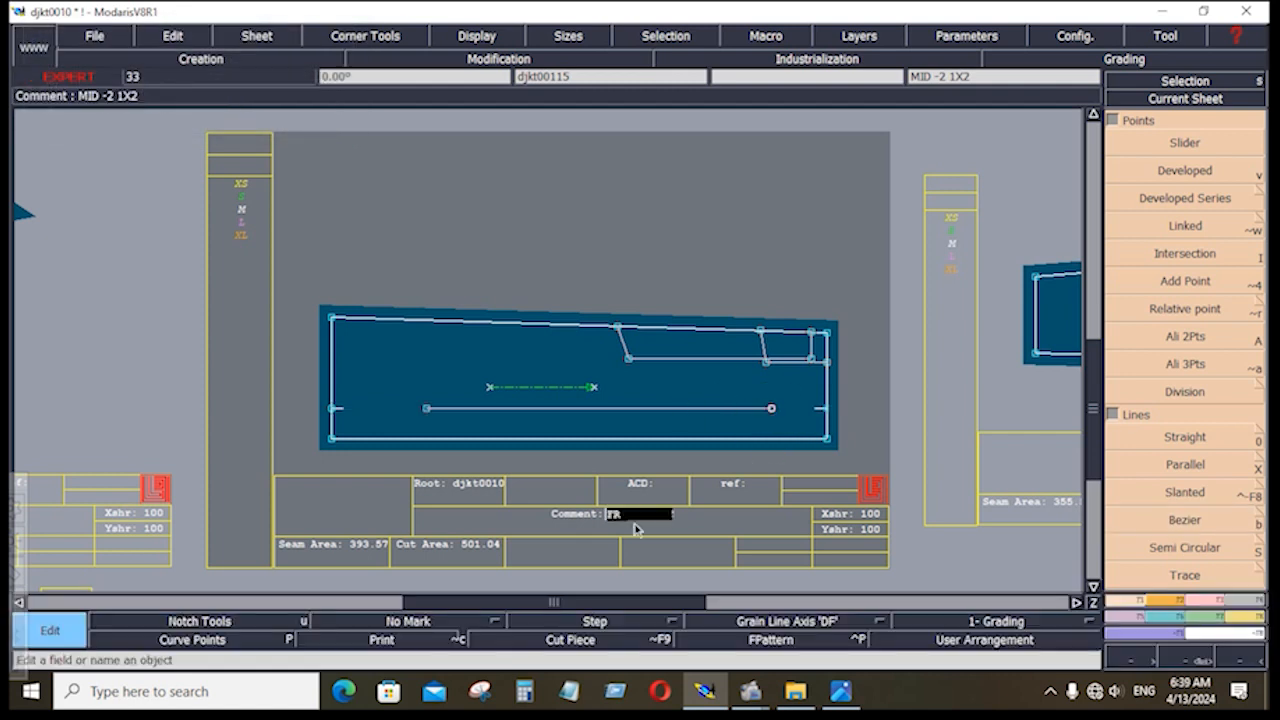
Step: Change the comment in the centre-front panel's title block to "FR MID-1 1X2"
{"action": "type", "text": "MI"}
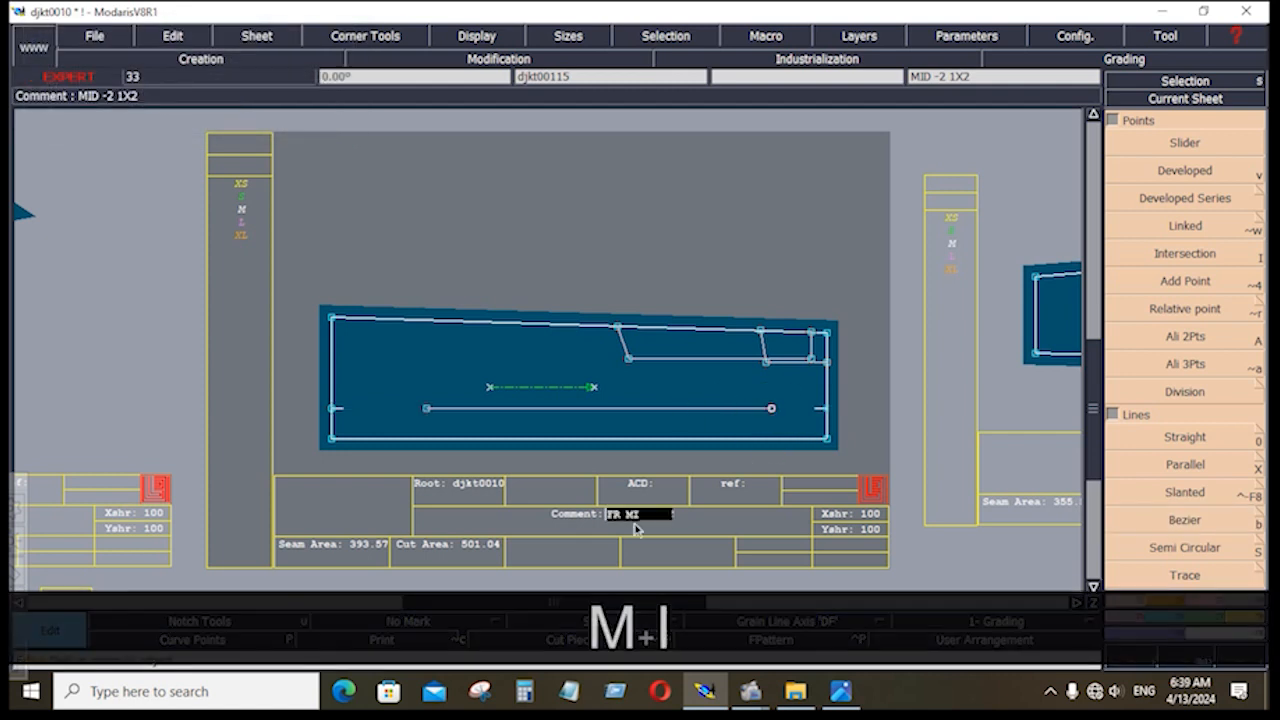
{"action": "type", "text": "D-1 1X2"}
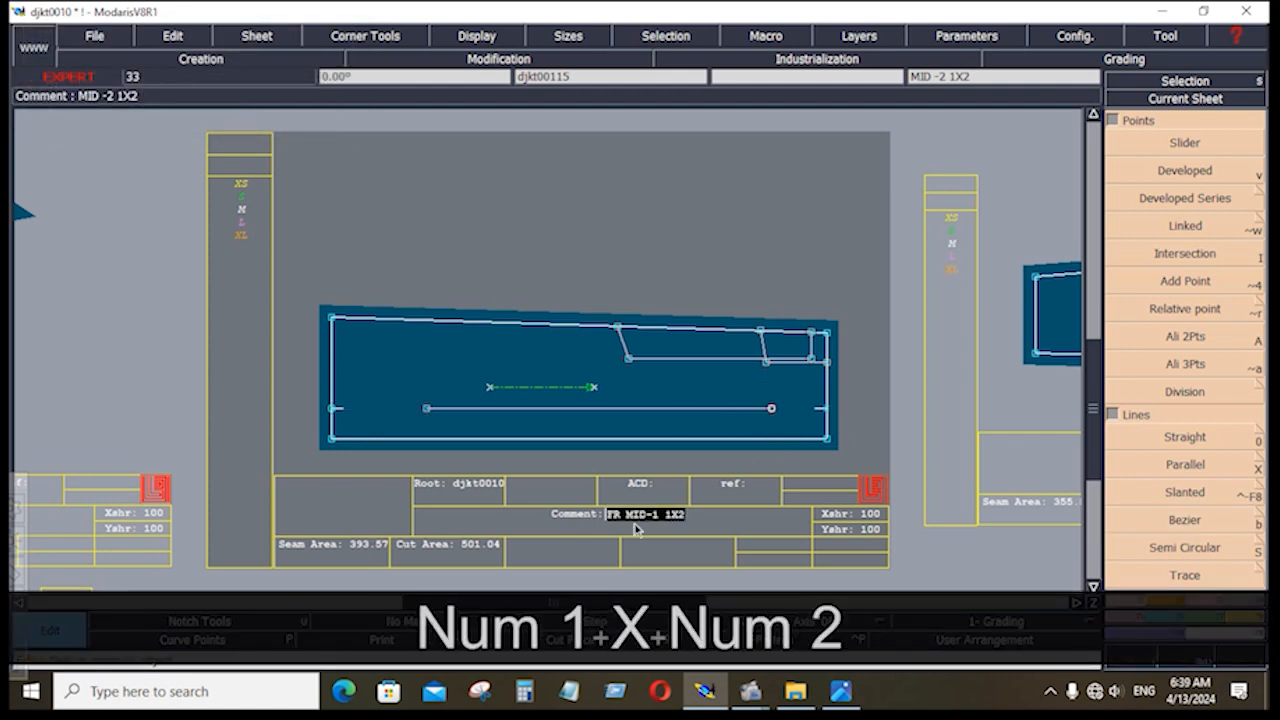
{"action": "key", "text": "Return"}
Step: Enter the comment "FR FA 1X2" in the front facing's title block (sheet djkt00120)
{"action": "left_click", "coordinate": [350, 372]}
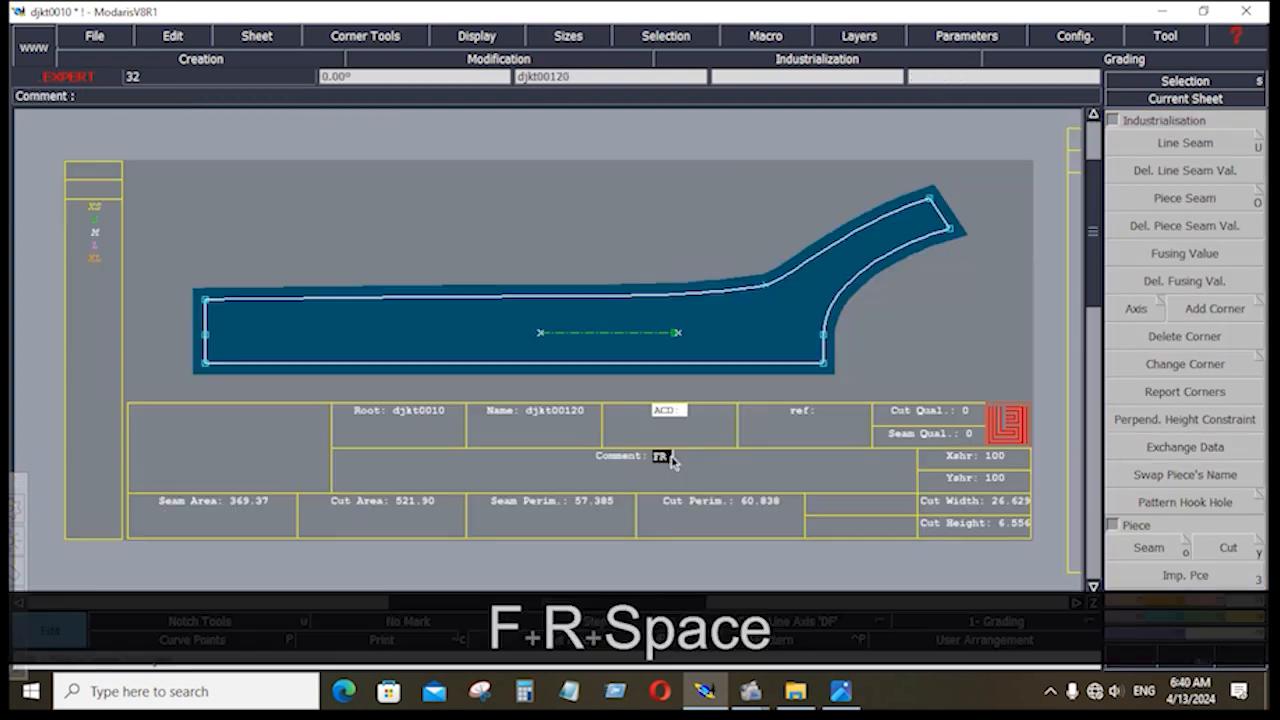
{"action": "type", "text": "FA "}
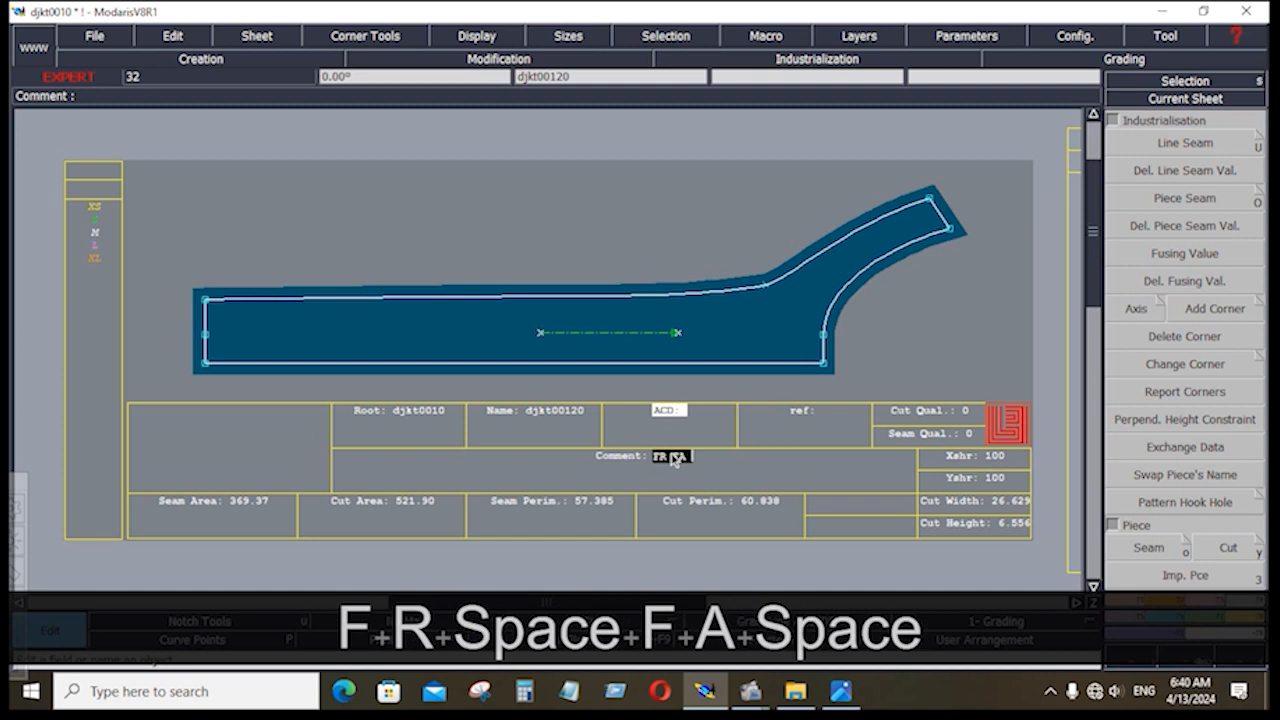
{"action": "type", "text": "1X2"}
{"action": "key", "text": "Return"}
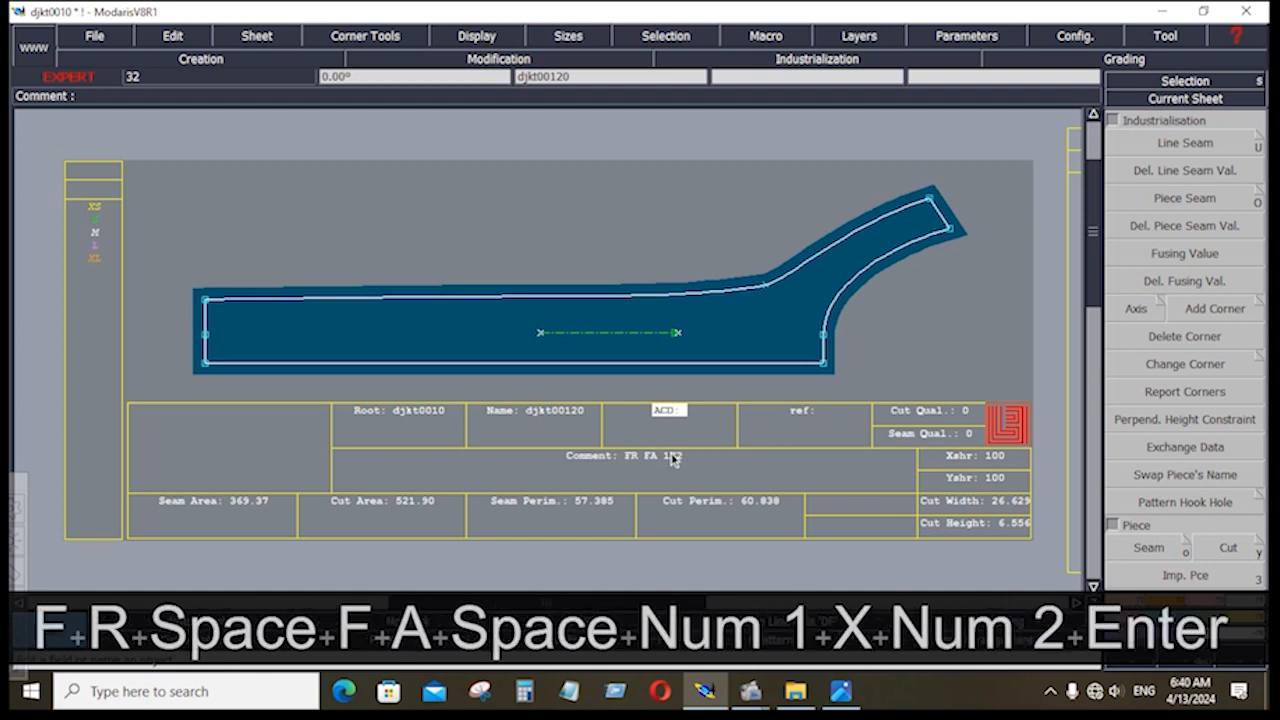
Step: Enter the comment "FR YOKE 1X2" in the front yoke's title block (sheet djkt00119)
{"action": "type", "text": "jeFR "}
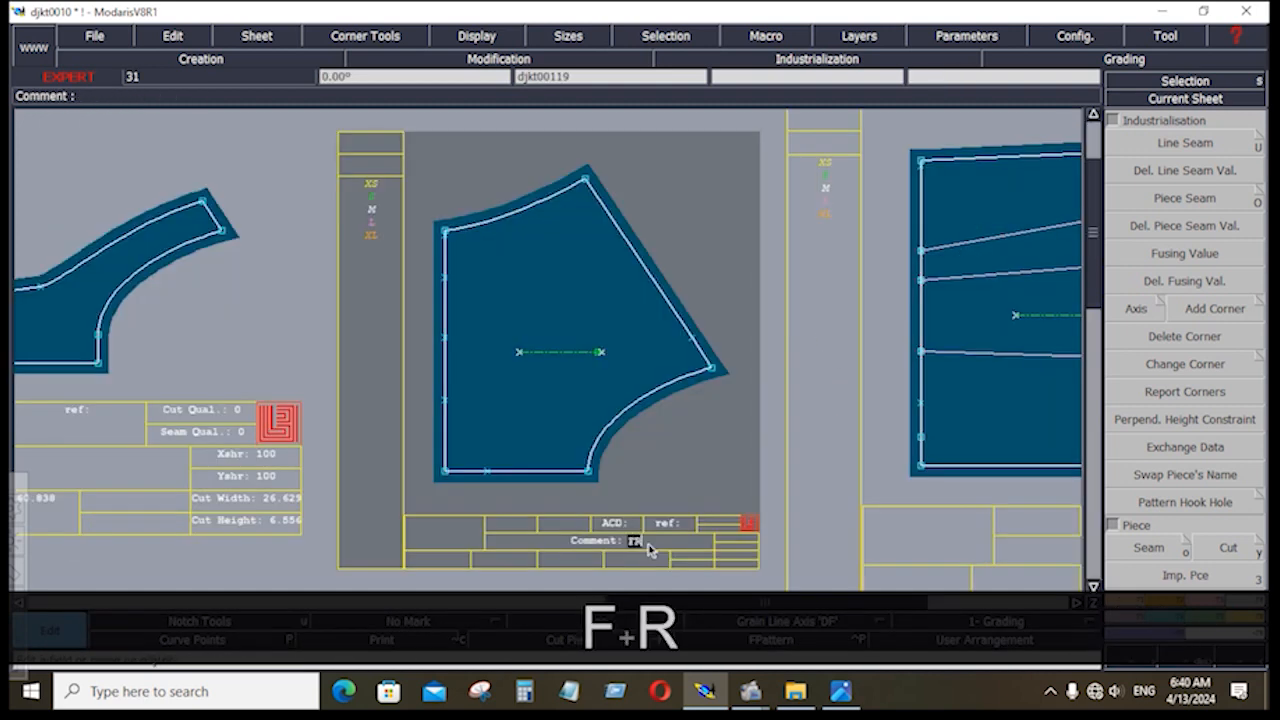
{"action": "type", "text": "YOK"}
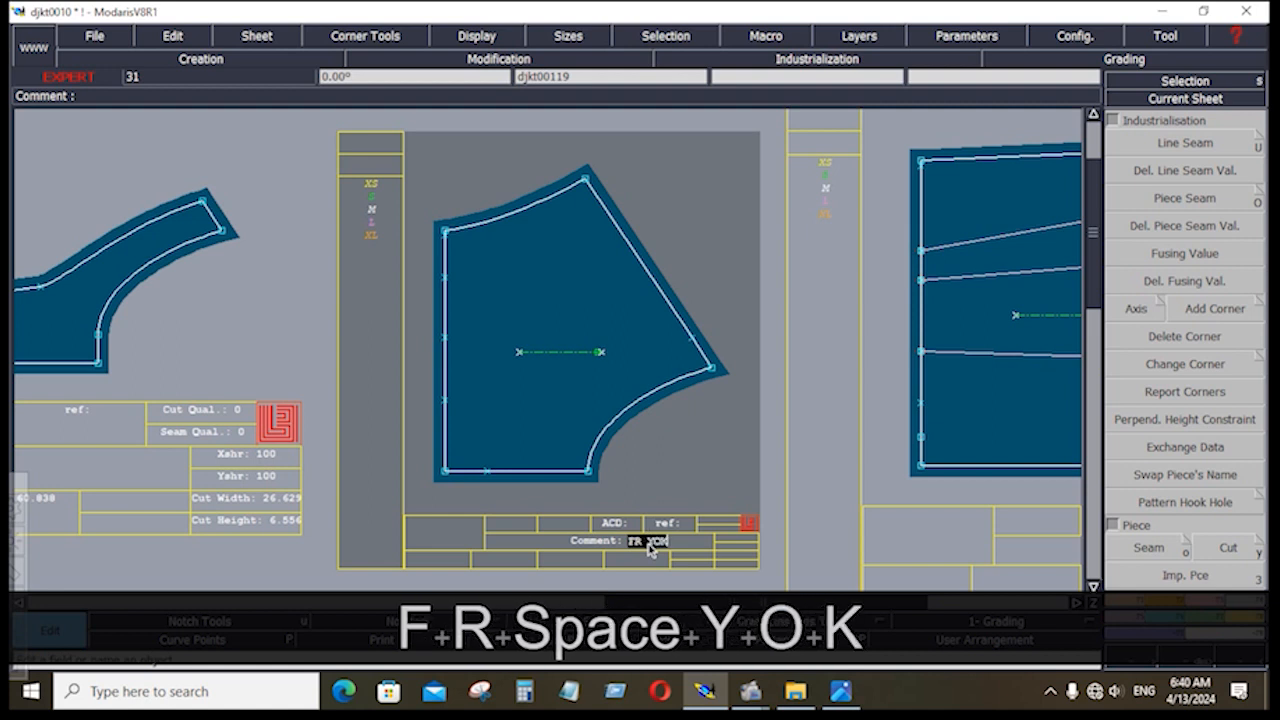
{"action": "type", "text": "E"}
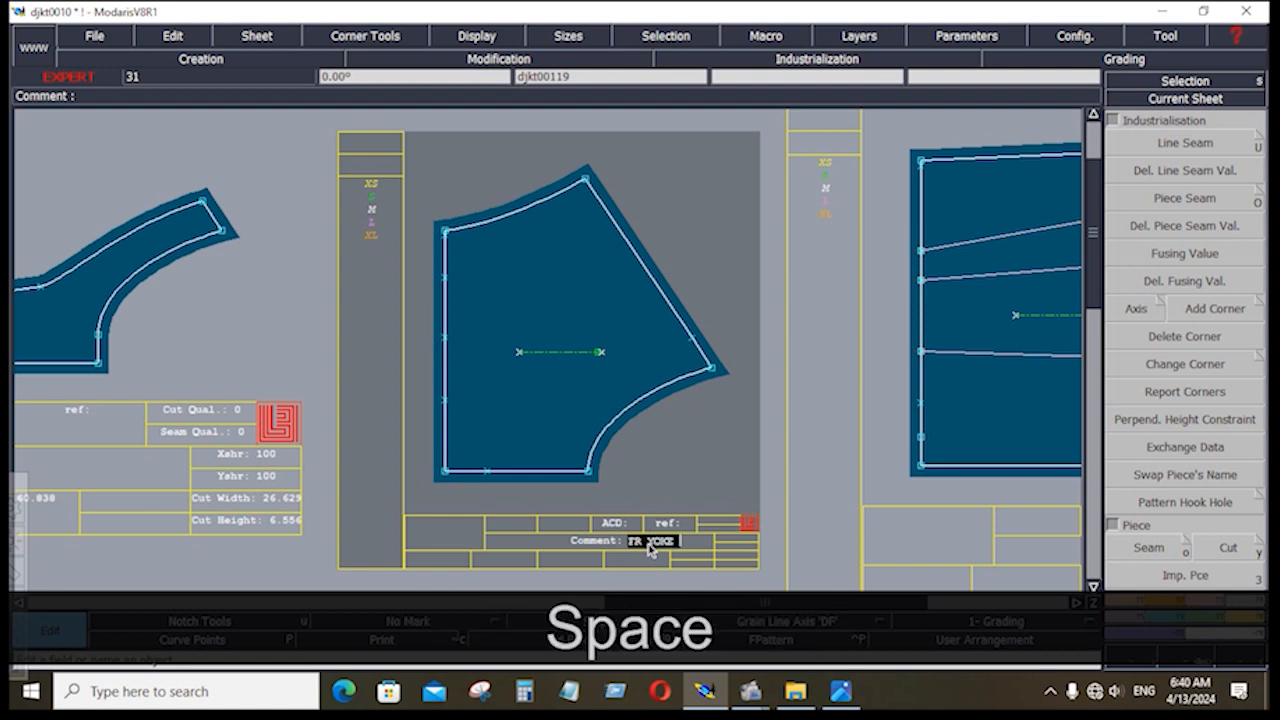
{"action": "type", "text": " 1X2"}
{"action": "key", "text": "Return"}
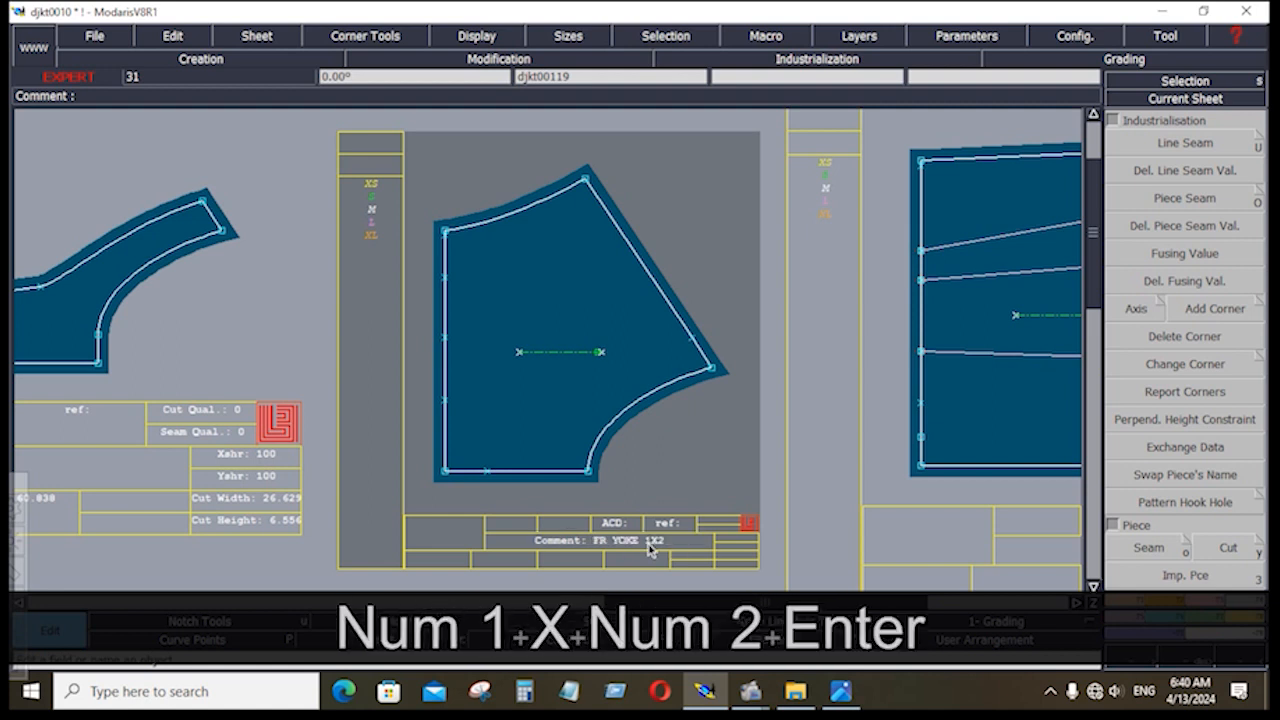
Step: Marry the FR MID pocket panel, the narrow armhole panel and the side-front panel one above another onto the FR MID-1 centre-front panel
{"action": "key", "text": "j"}
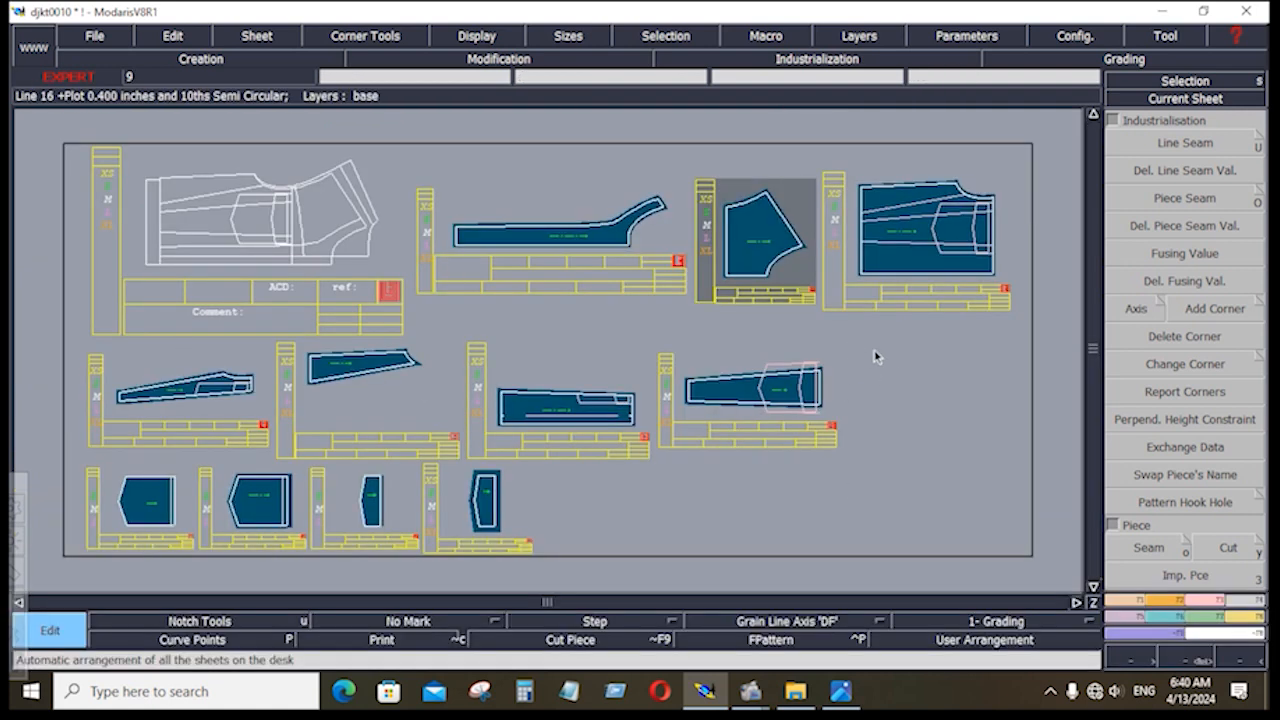
{"action": "left_click", "coordinate": [1254, 617]}
{"action": "left_click", "coordinate": [1221, 425]}
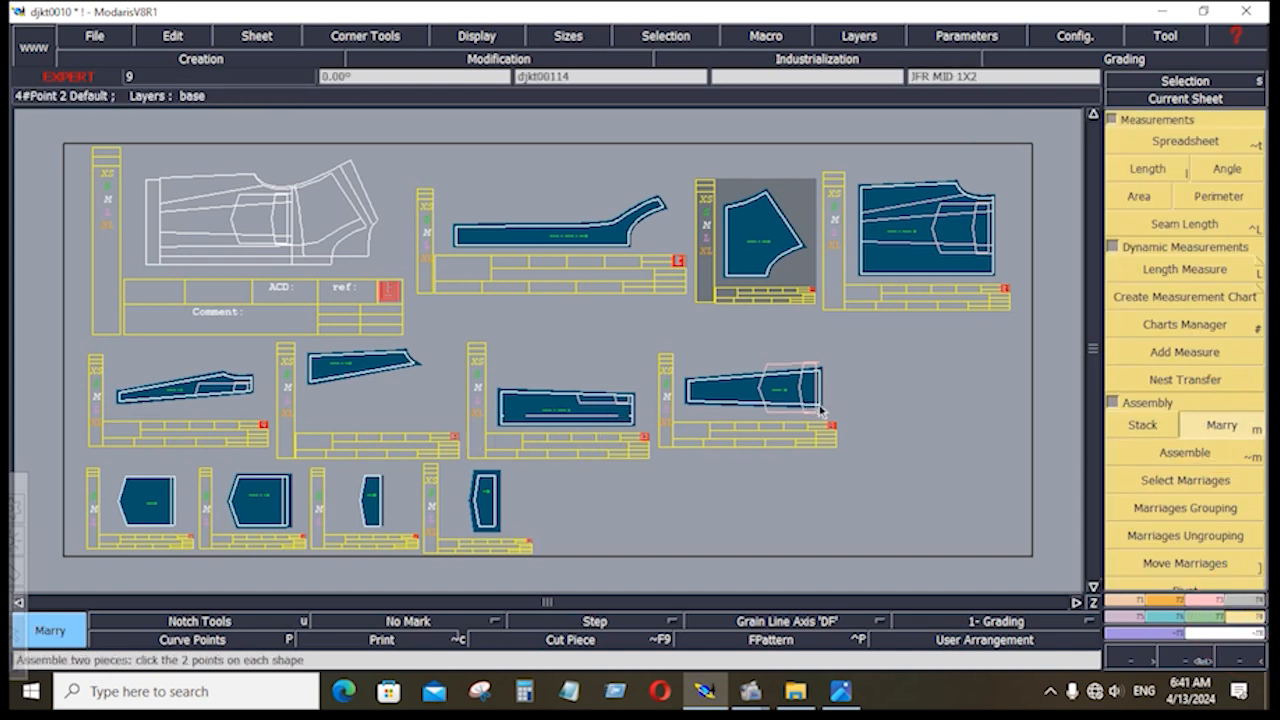
{"action": "left_click", "coordinate": [634, 396]}
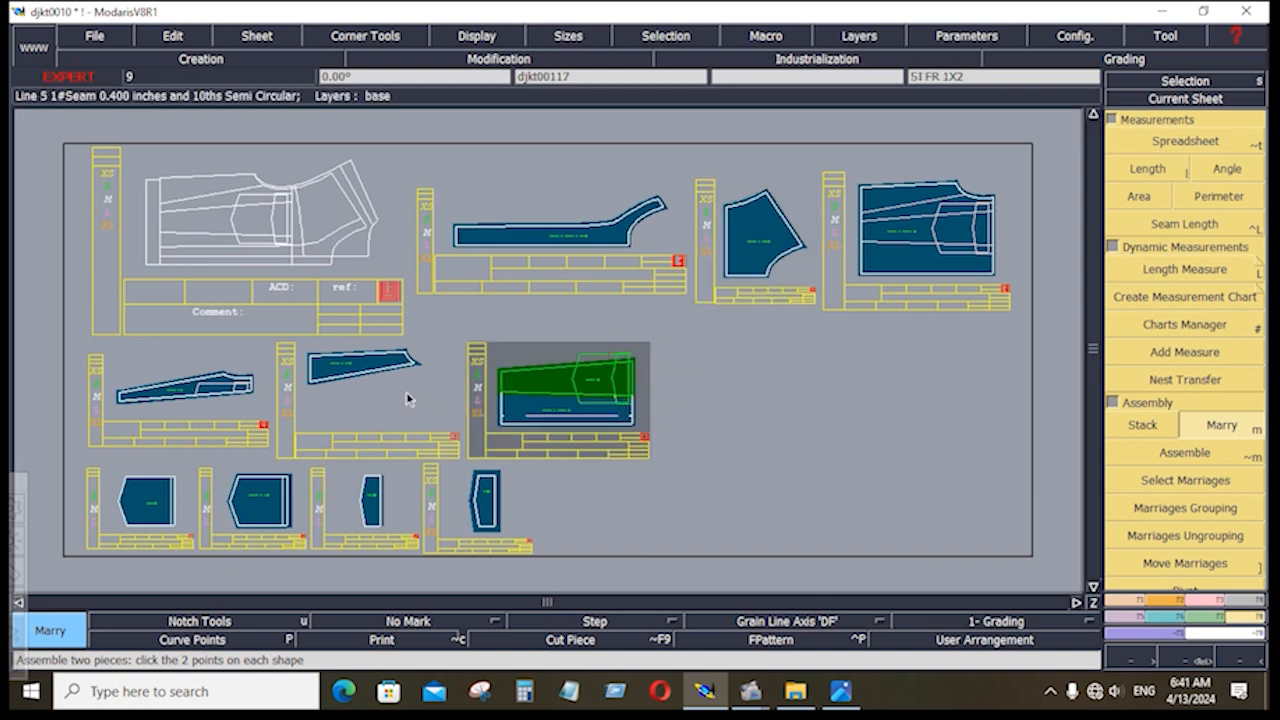
{"action": "left_click", "coordinate": [254, 387]}
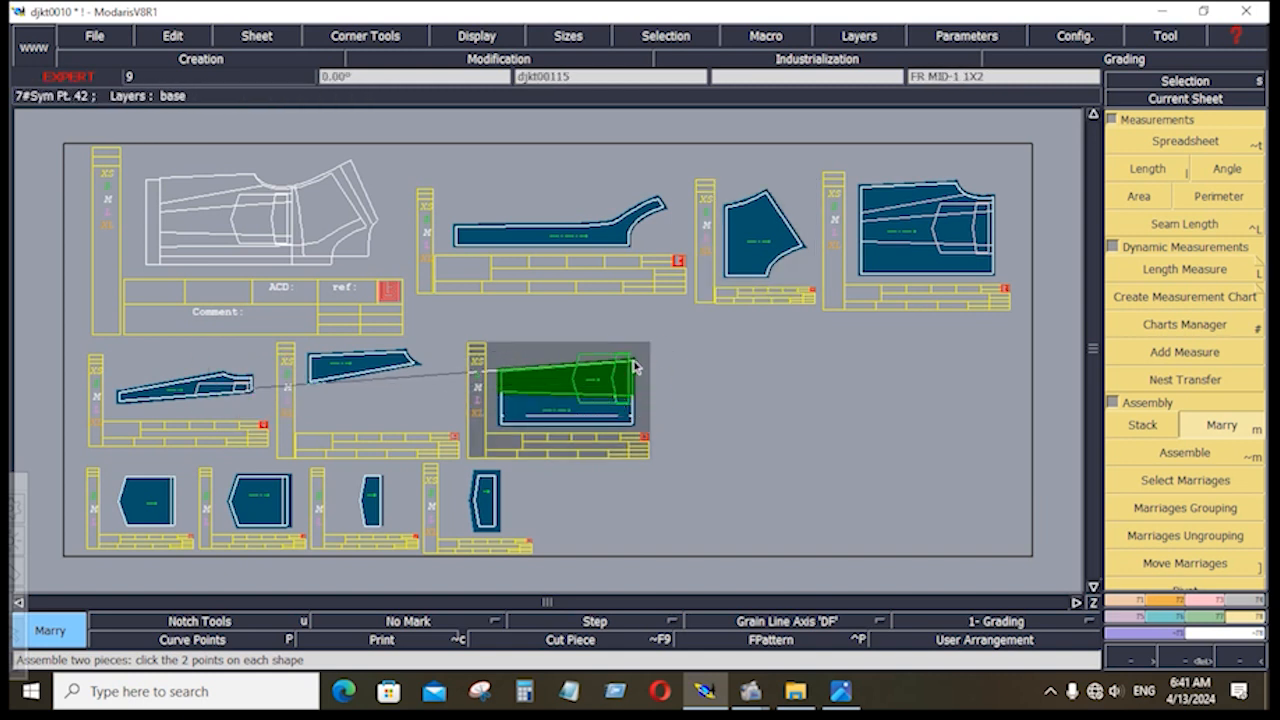
{"action": "left_click", "coordinate": [634, 367]}
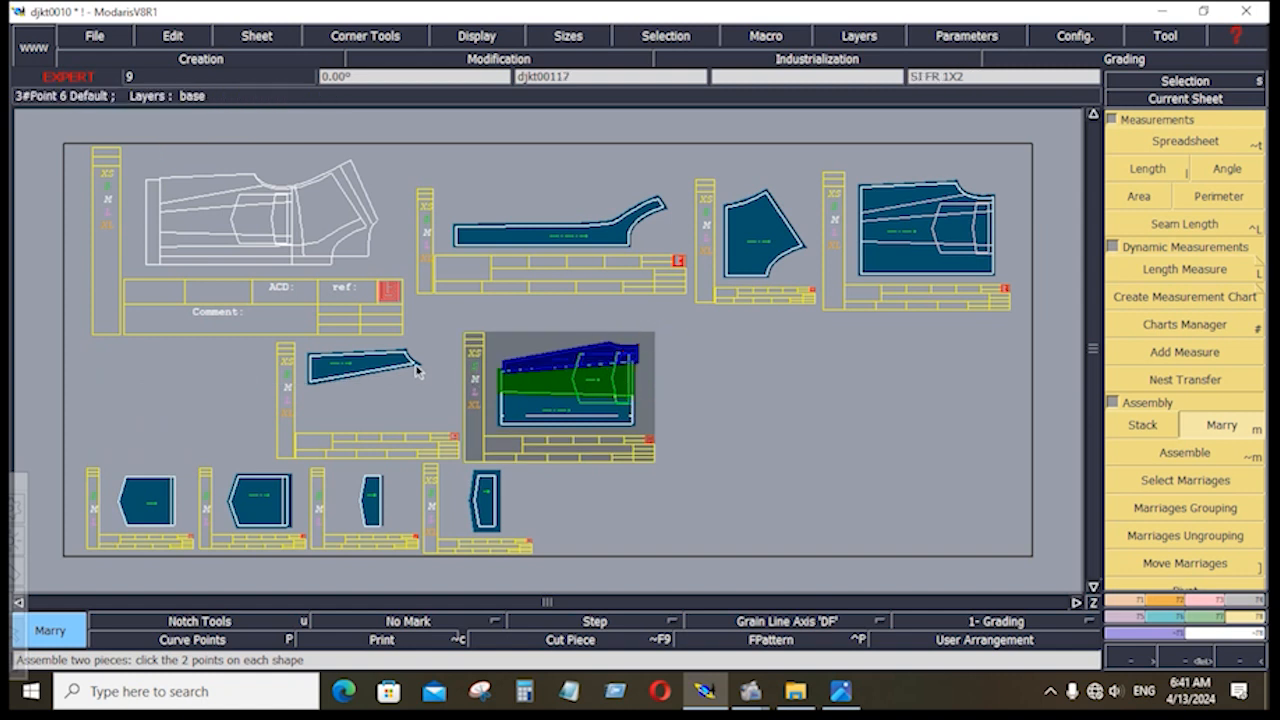
{"action": "left_click", "coordinate": [312, 388]}
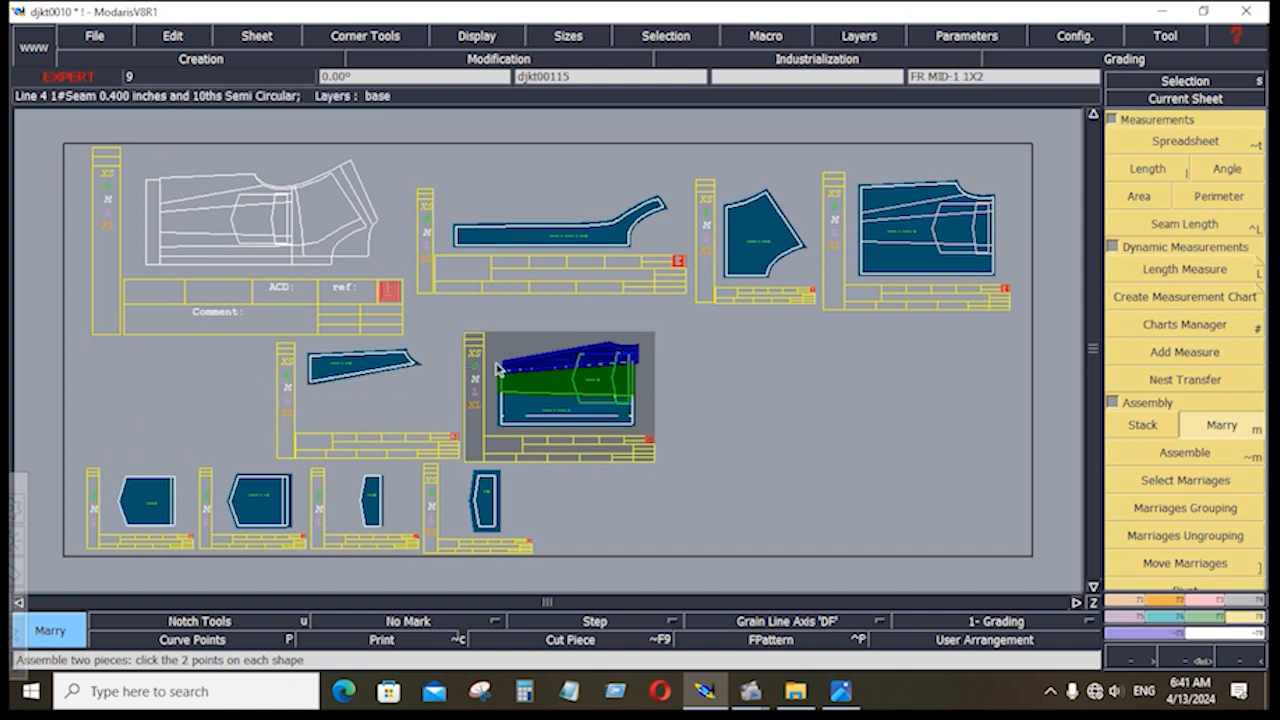
{"action": "left_click", "coordinate": [498, 366]}
Step: Move the married armhole panel so its lower corner on the yoke side meets the pocket panel's upper seam corner
{"action": "key", "text": "Home"}
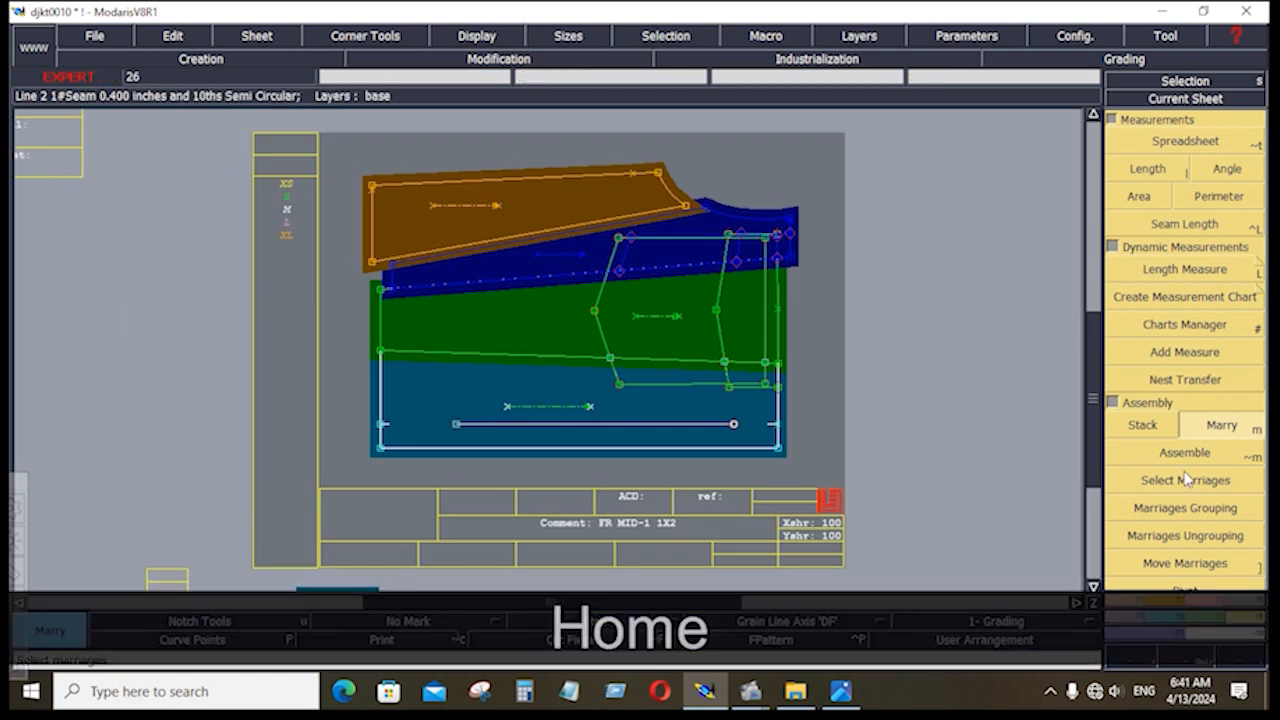
{"action": "left_click", "coordinate": [1230, 562]}
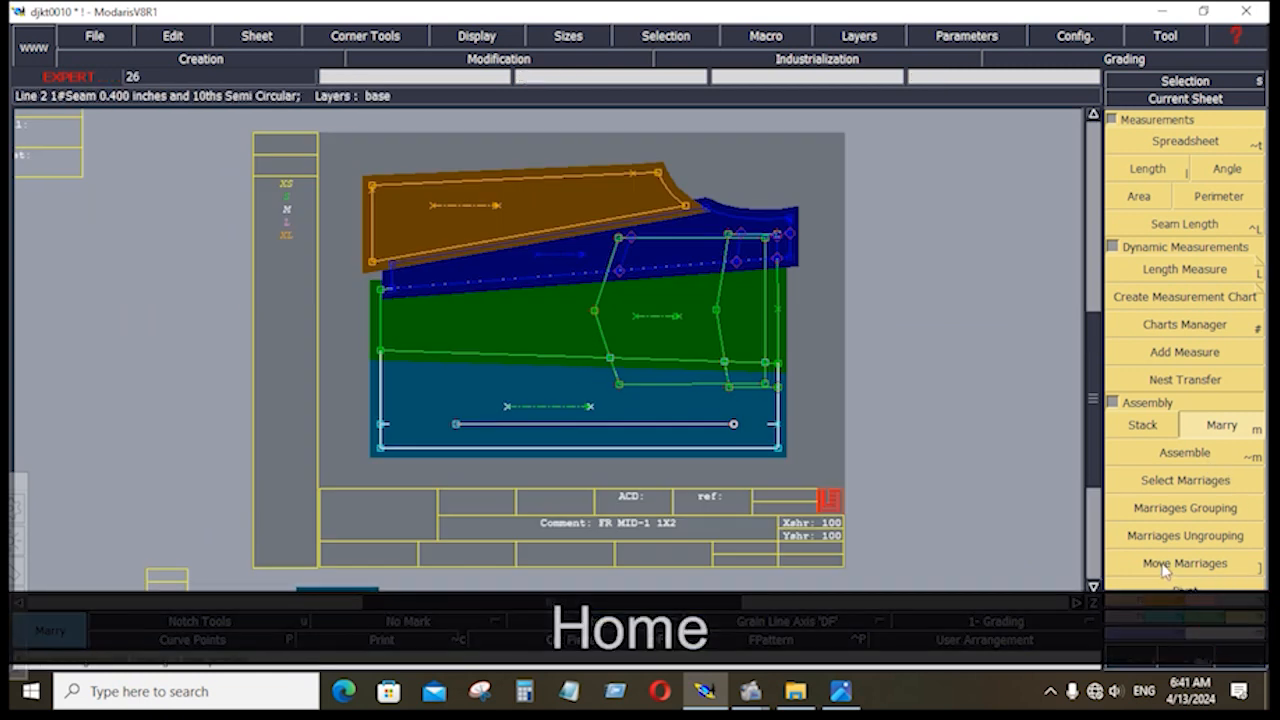
{"action": "left_click", "coordinate": [793, 260]}
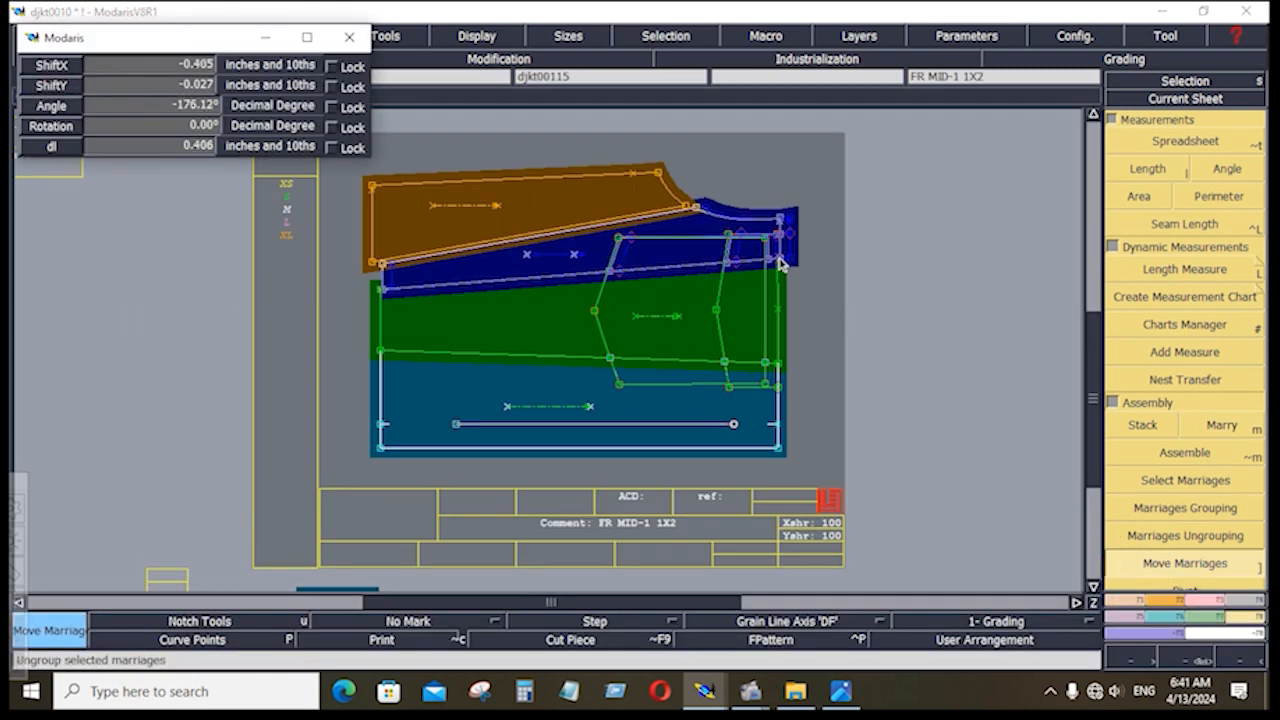
{"action": "left_click", "coordinate": [778, 263]}
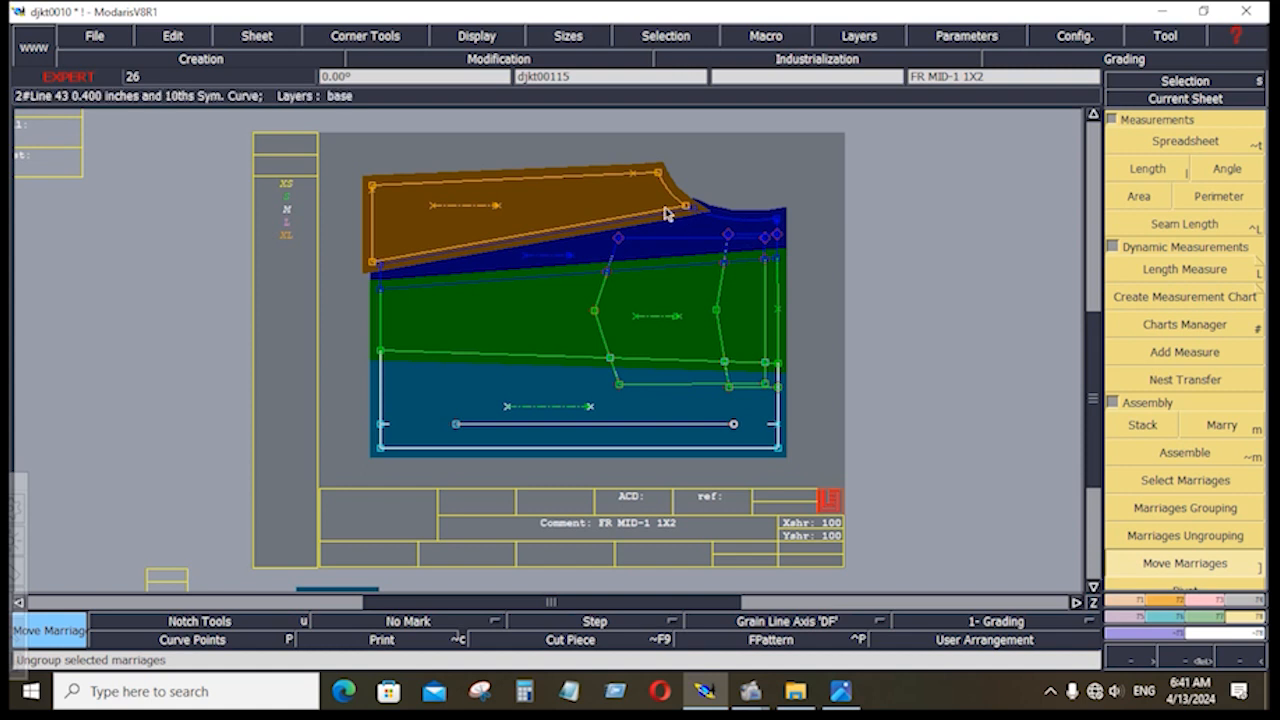
Step: Move the married side-front panel so its lower hem corner meets the armhole panel's upper hem corner
{"action": "left_click", "coordinate": [373, 264]}
{"action": "left_click", "coordinate": [374, 265]}
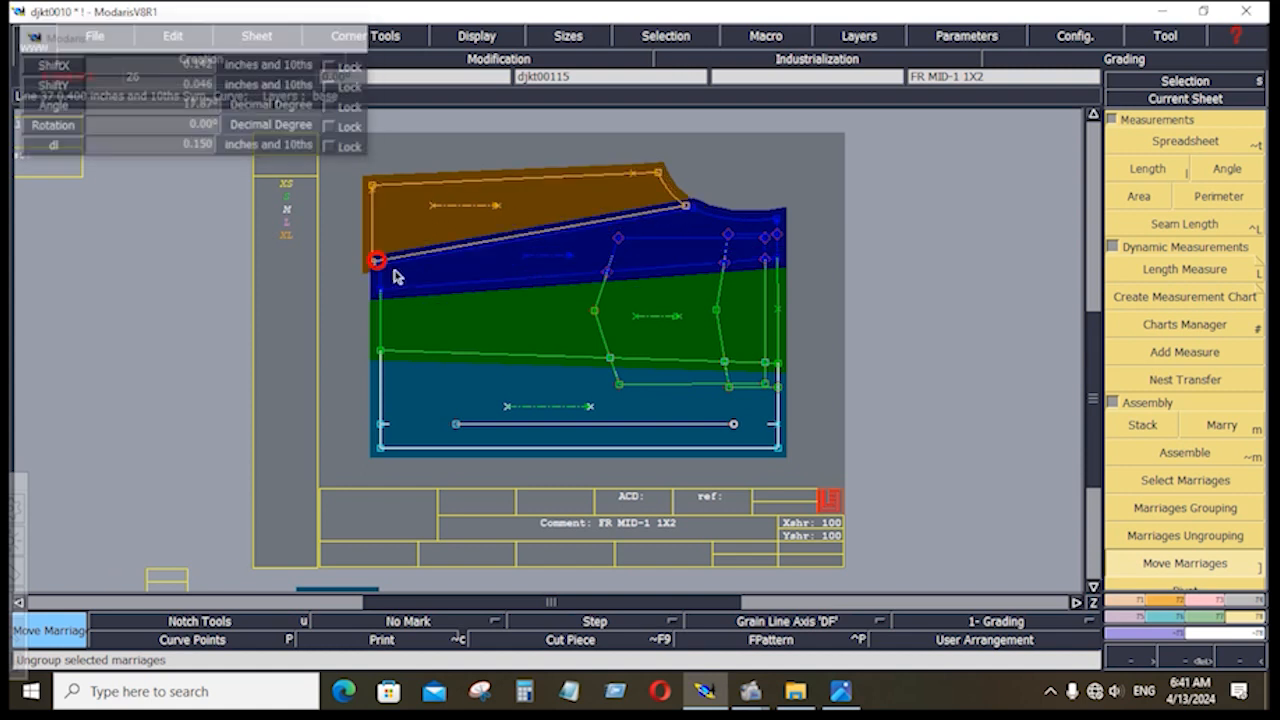
{"action": "left_click", "coordinate": [372, 263]}
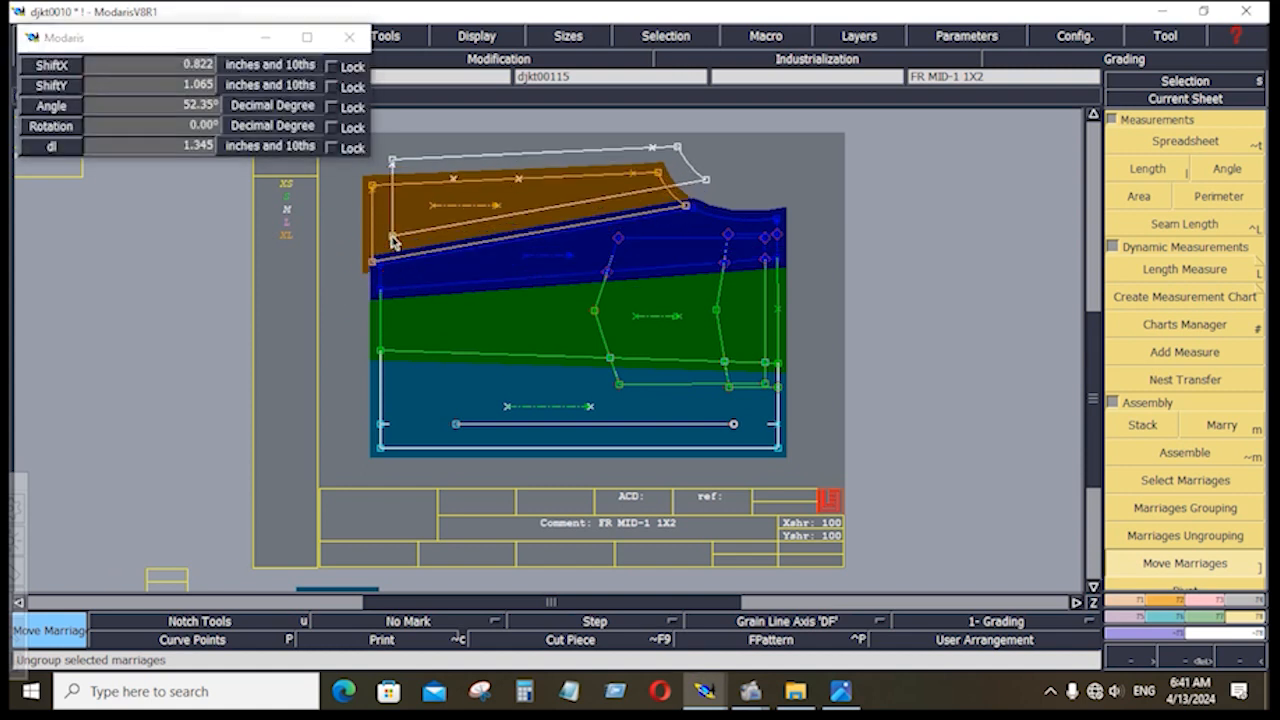
{"action": "left_click", "coordinate": [392, 237]}
{"action": "left_click", "coordinate": [392, 237]}
{"action": "left_click", "coordinate": [382, 265]}
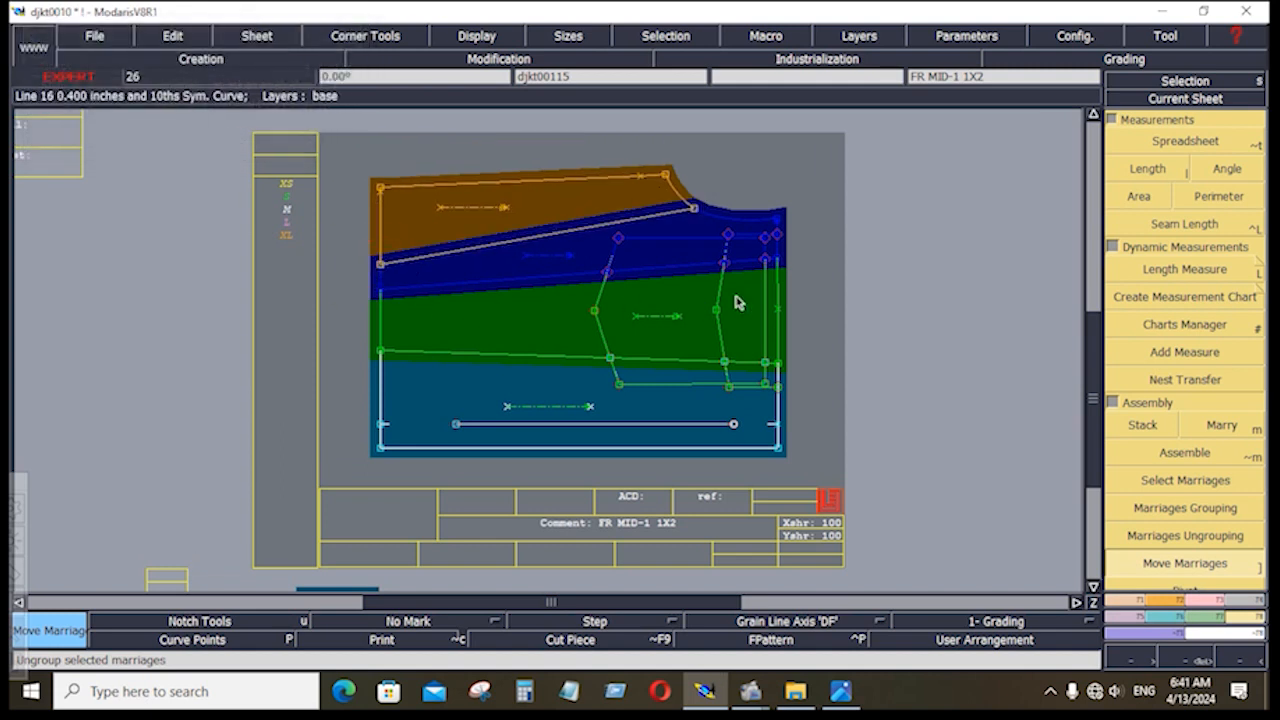
Step: Marry the front yoke to the assembled front panels at the centre-front corner
{"action": "key", "text": "j"}
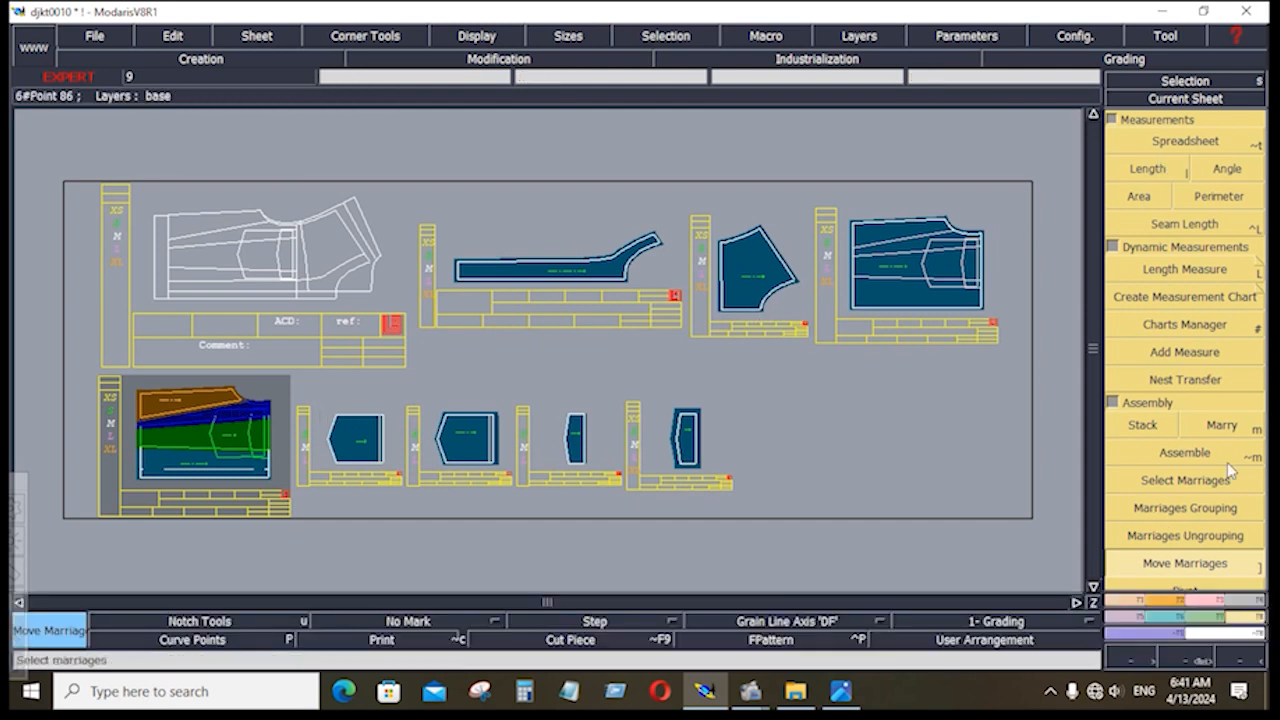
{"action": "left_click", "coordinate": [1224, 432]}
{"action": "left_click", "coordinate": [721, 312]}
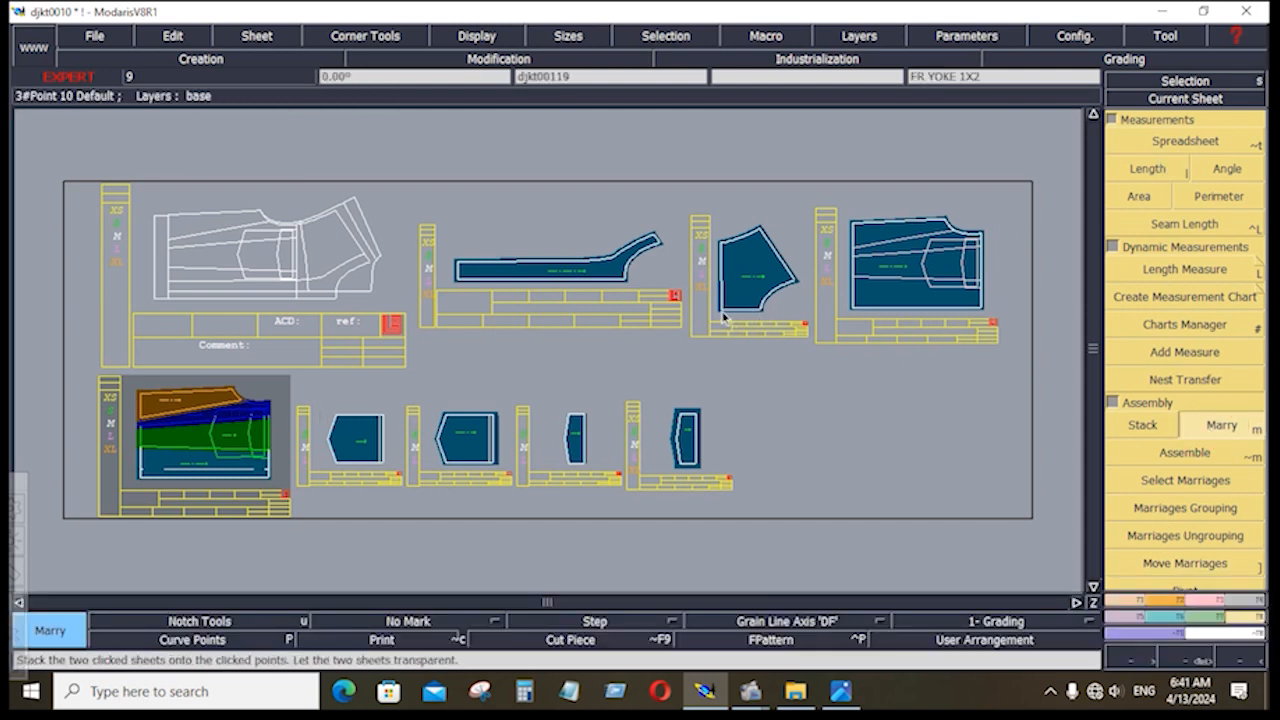
{"action": "left_click", "coordinate": [267, 477]}
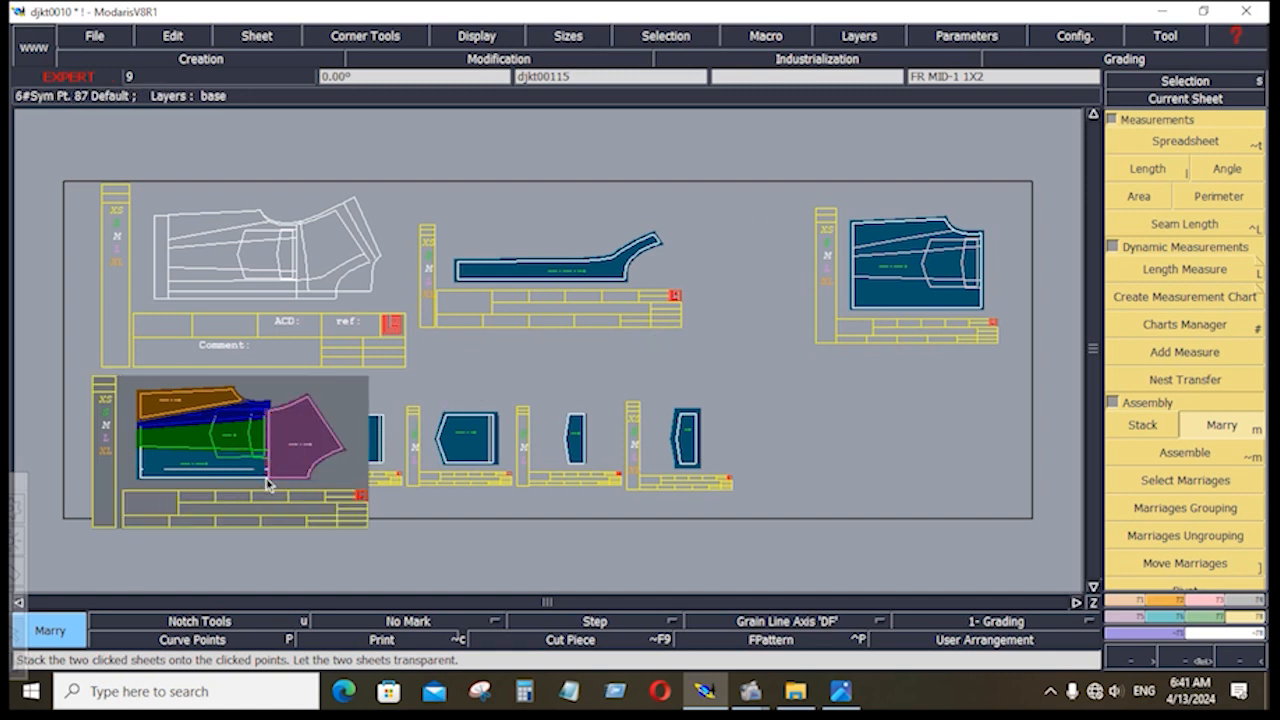
{"action": "key", "text": "Home"}
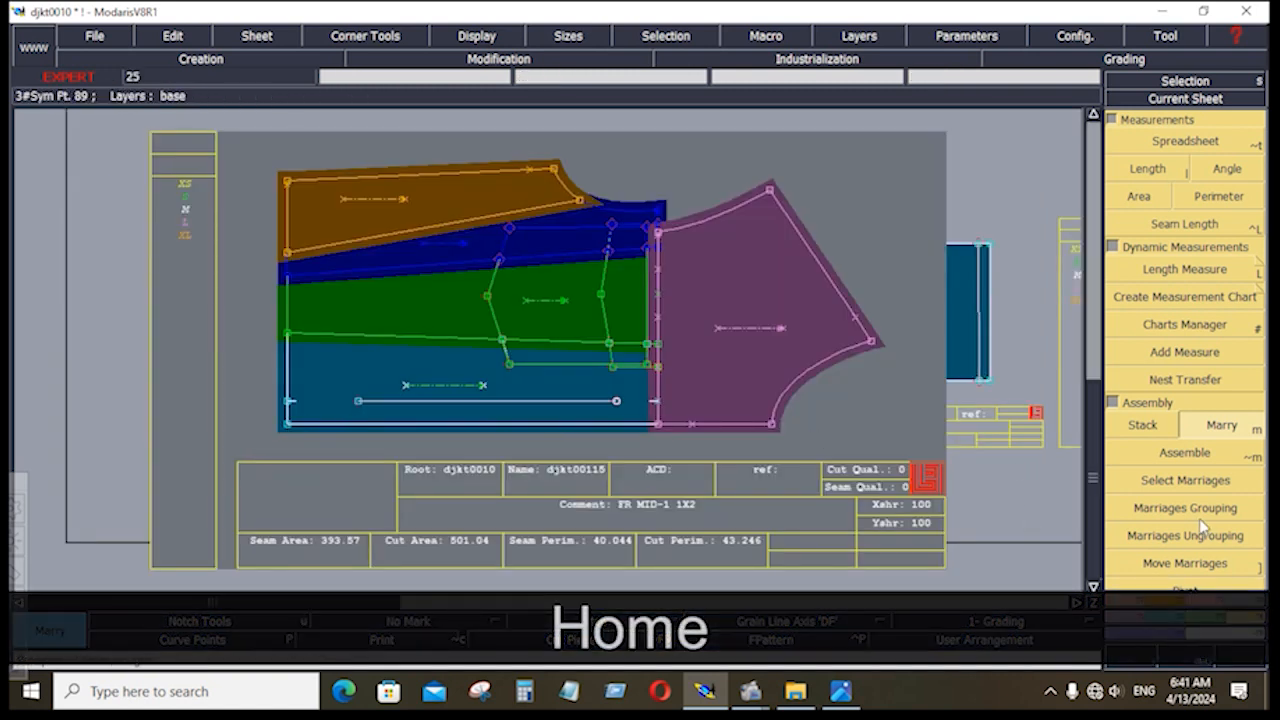
Step: Move the married yoke so its armhole-side corner lines up with the armhole panel's seam corner
{"action": "left_click", "coordinate": [1132, 555]}
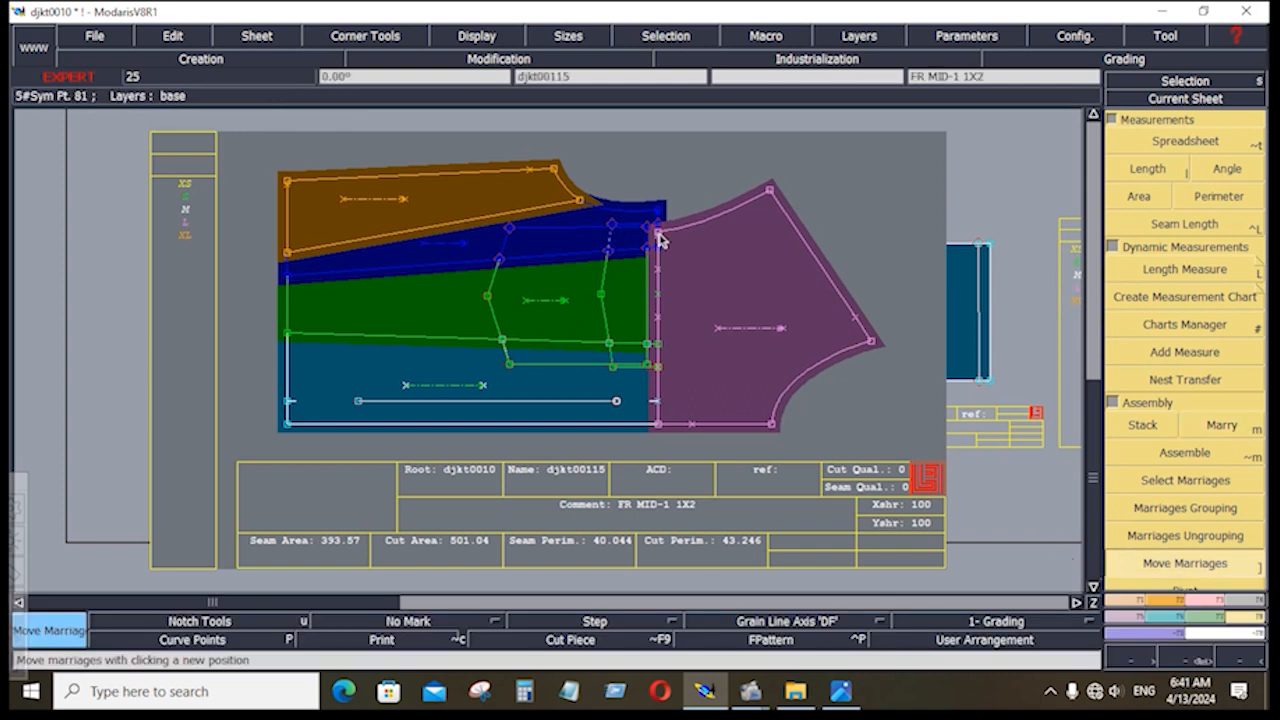
{"action": "left_click", "coordinate": [660, 238]}
{"action": "left_click", "coordinate": [662, 216]}
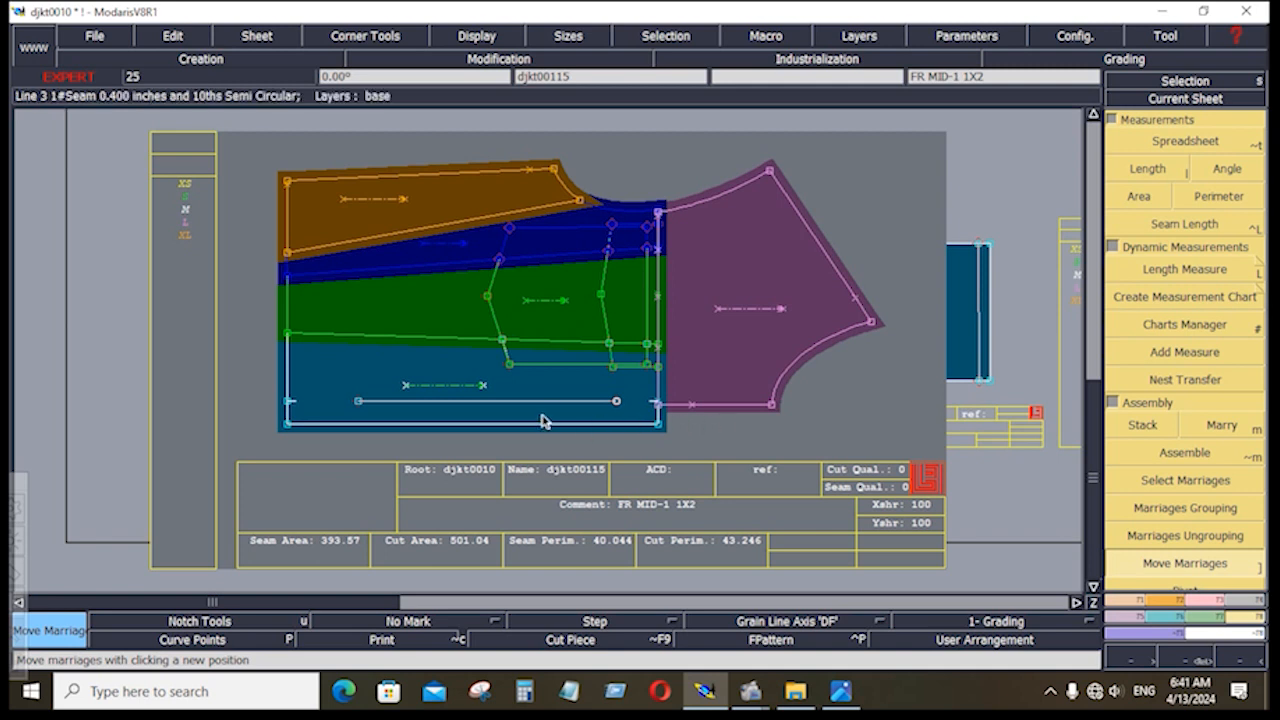
Step: Divorce the front yoke from the assembled front panels and rearrange all sheets on the desk
{"action": "left_click", "coordinate": [746, 344]}
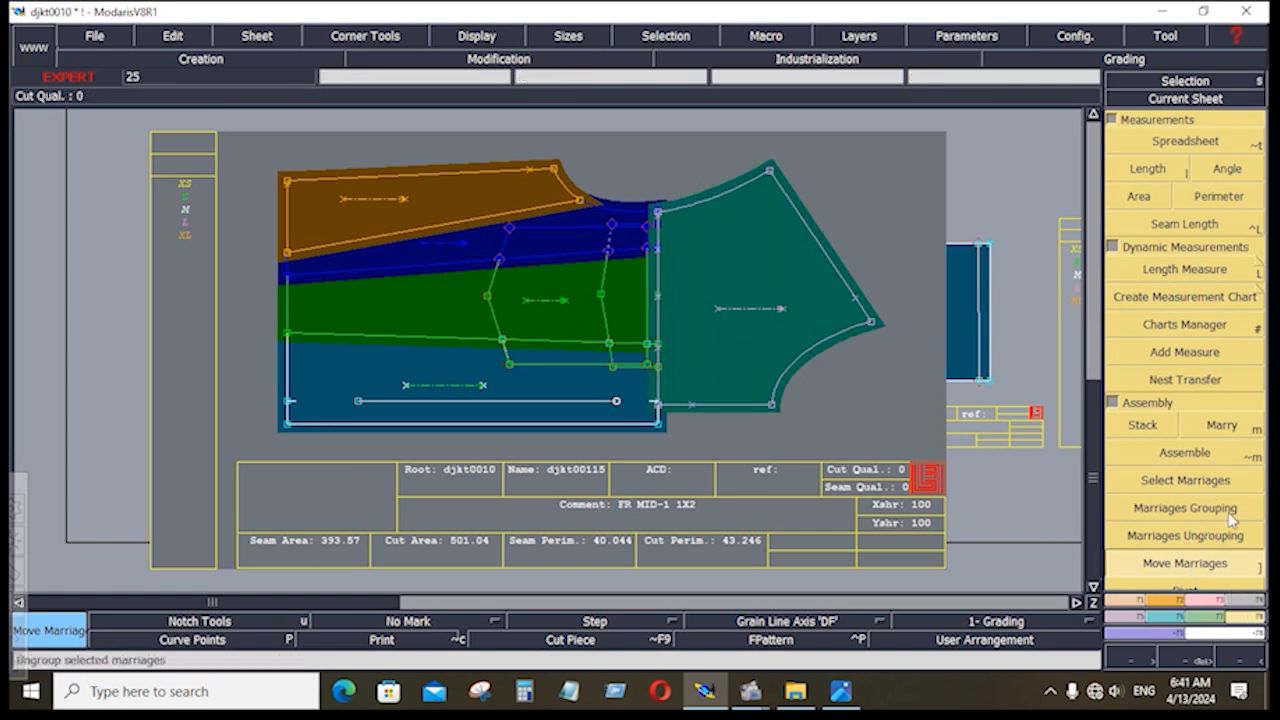
{"action": "left_click", "coordinate": [1111, 119]}
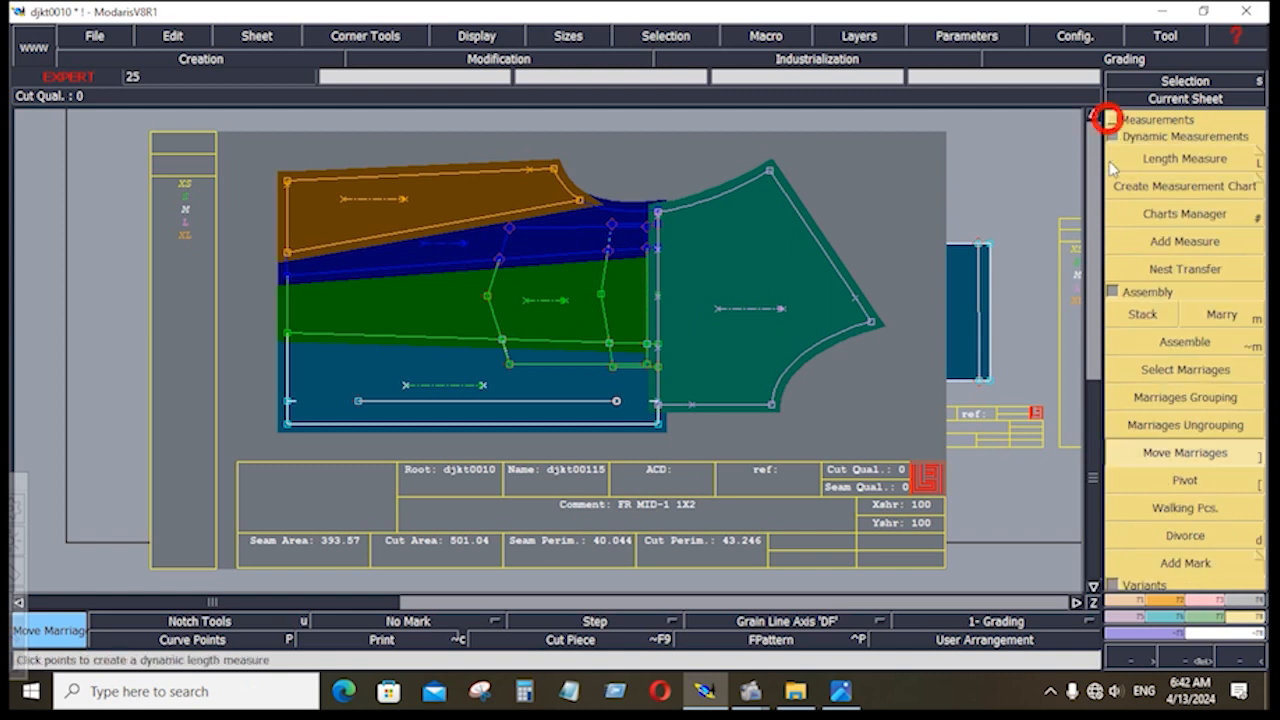
{"action": "left_click", "coordinate": [1186, 535]}
{"action": "left_click", "coordinate": [797, 388]}
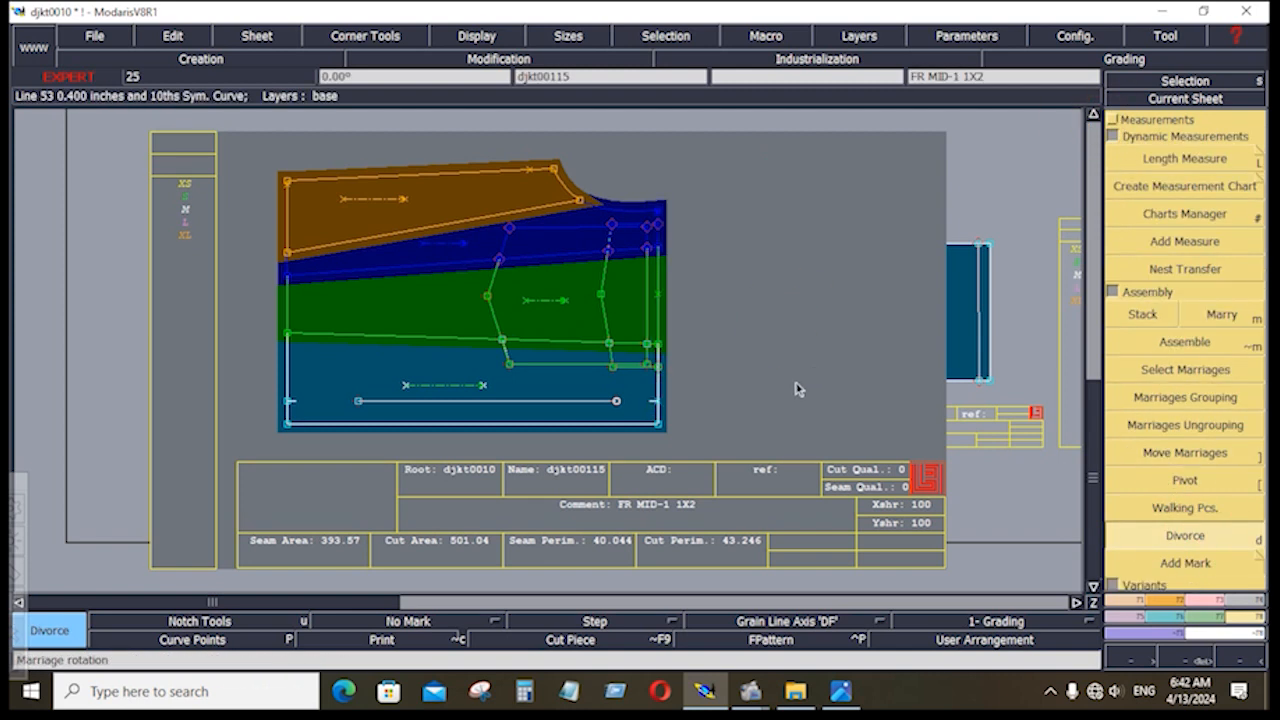
{"action": "key", "text": "j"}
{"action": "key", "text": "Return"}
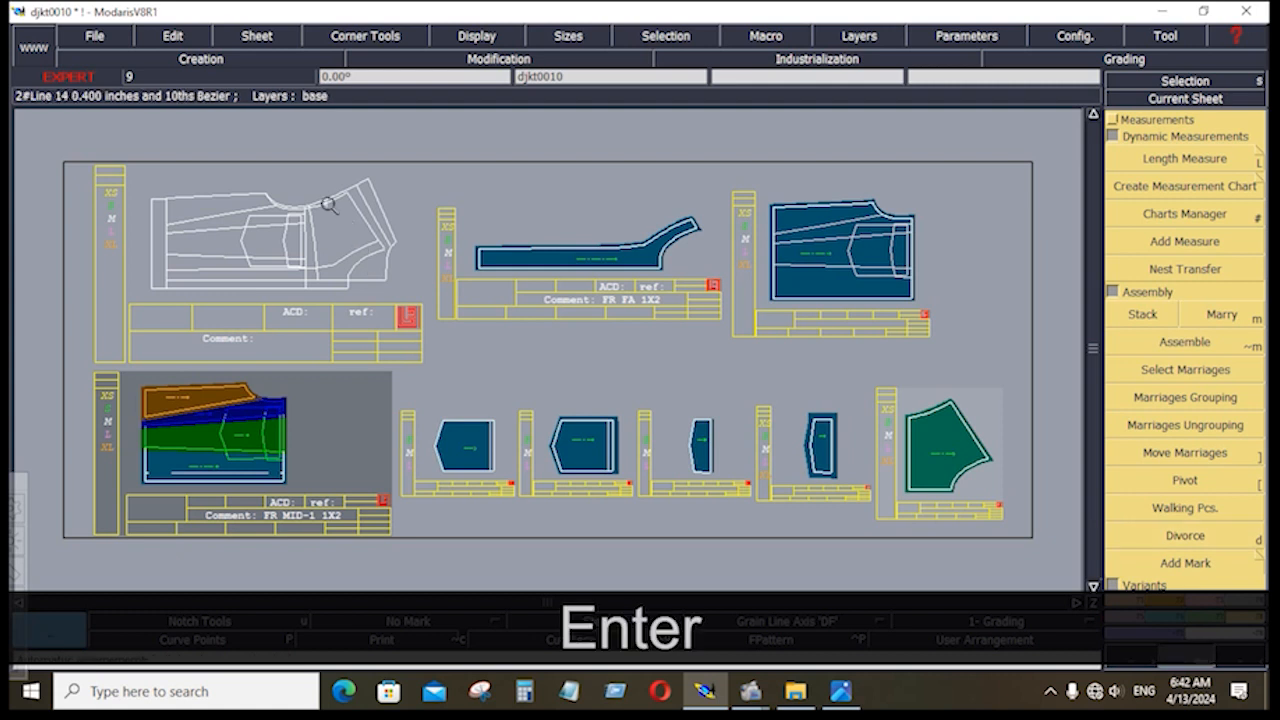
Step: Extract the front yoke again from the base pattern with the Seam piece tool, including the areas on both sides of its internal lines
{"action": "left_click_drag", "start_coordinate": [286, 157], "coordinate": [448, 308]}
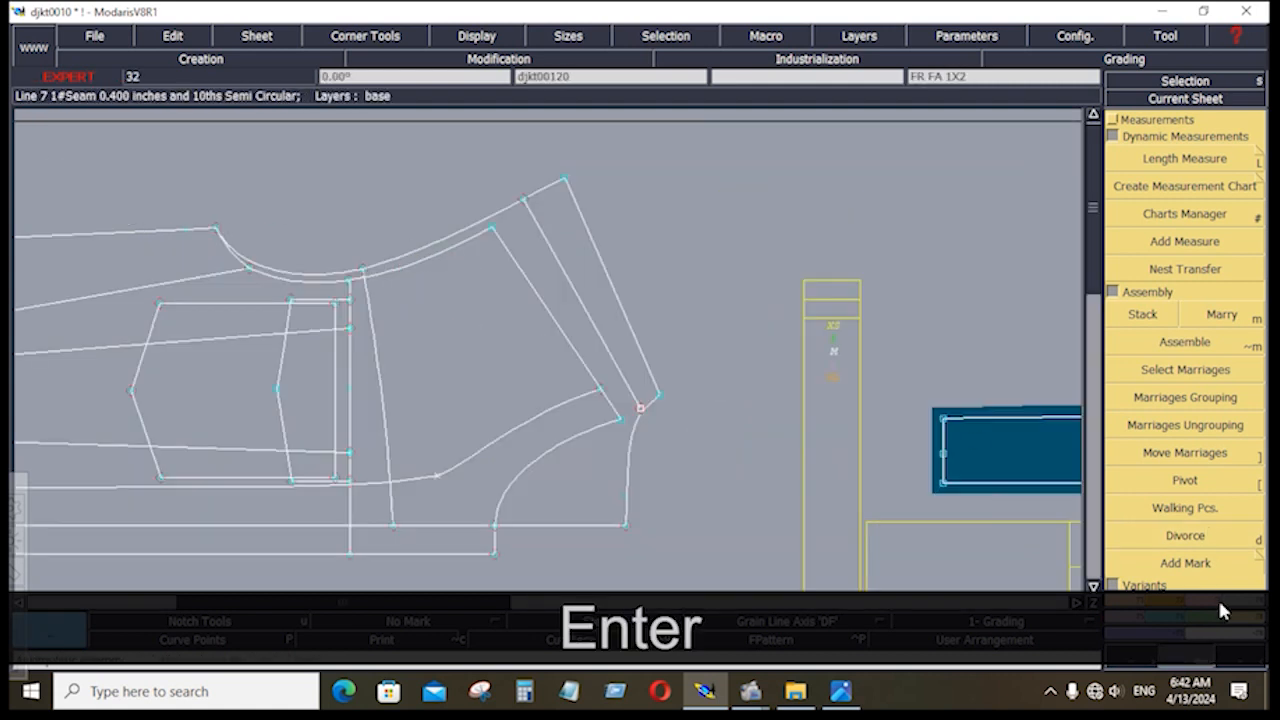
{"action": "left_click", "coordinate": [1229, 604]}
{"action": "left_click", "coordinate": [1166, 546]}
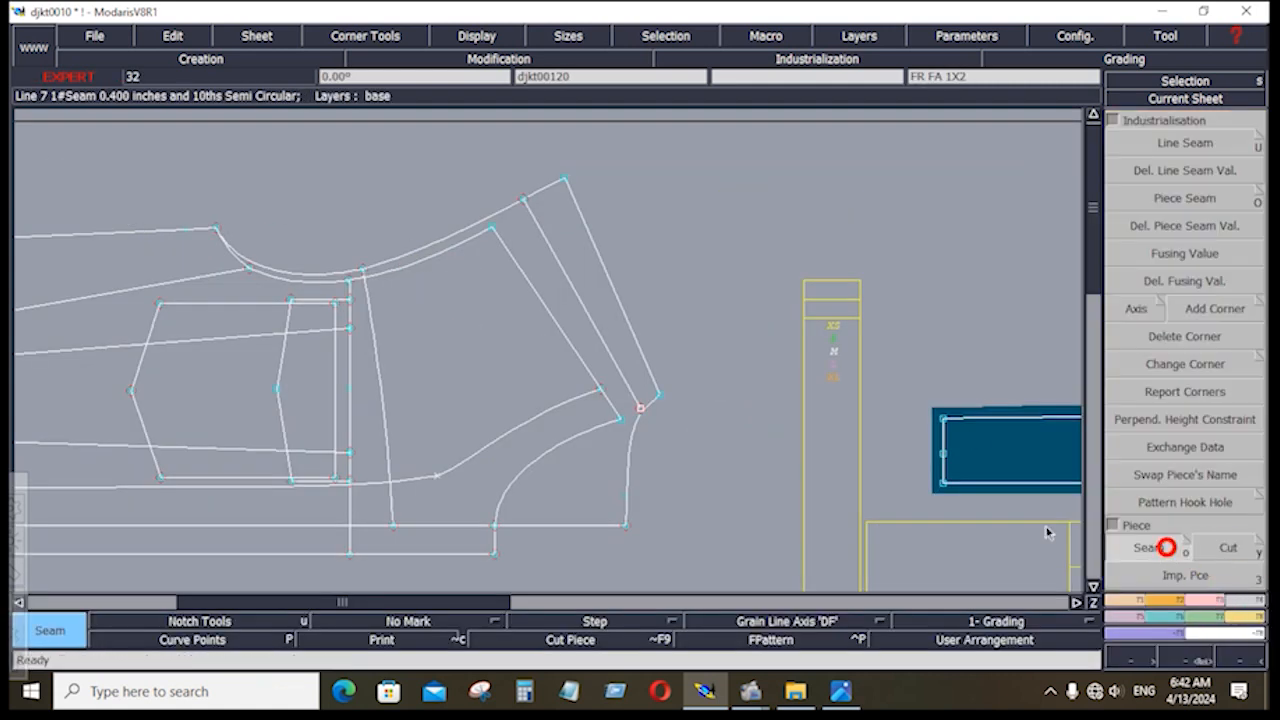
{"action": "left_click", "coordinate": [372, 358]}
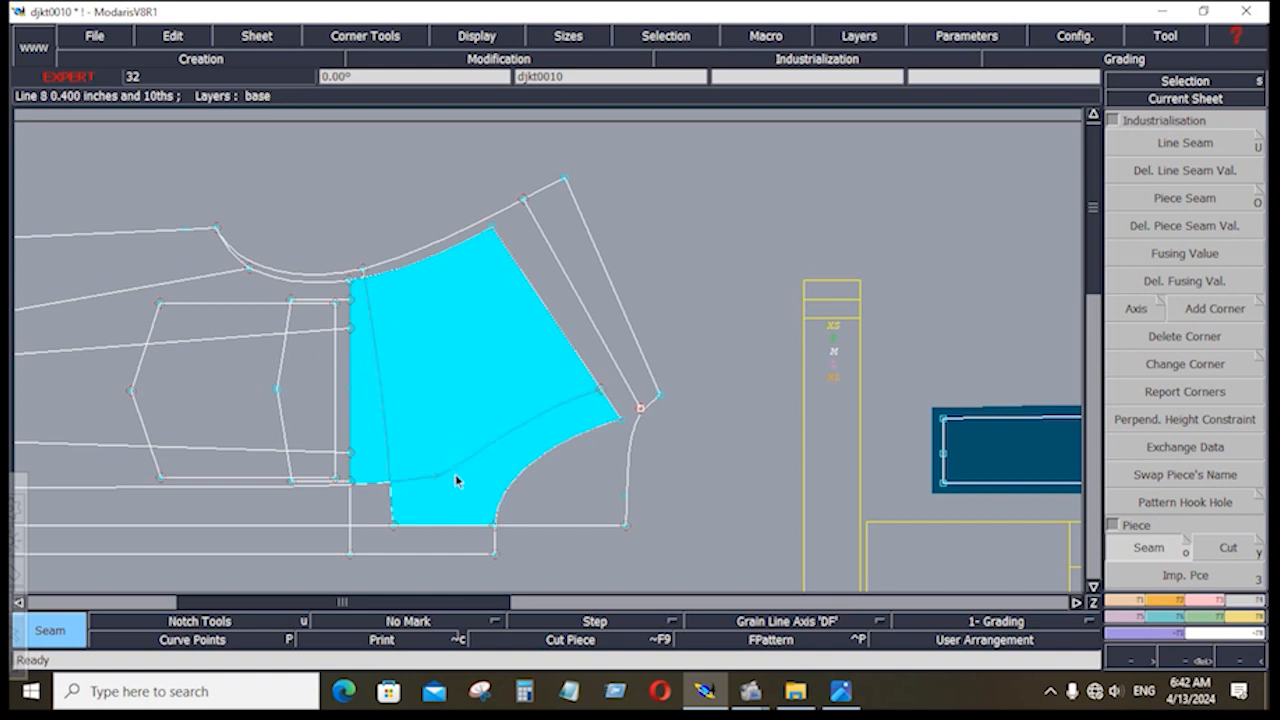
{"action": "left_click", "coordinate": [385, 546]}
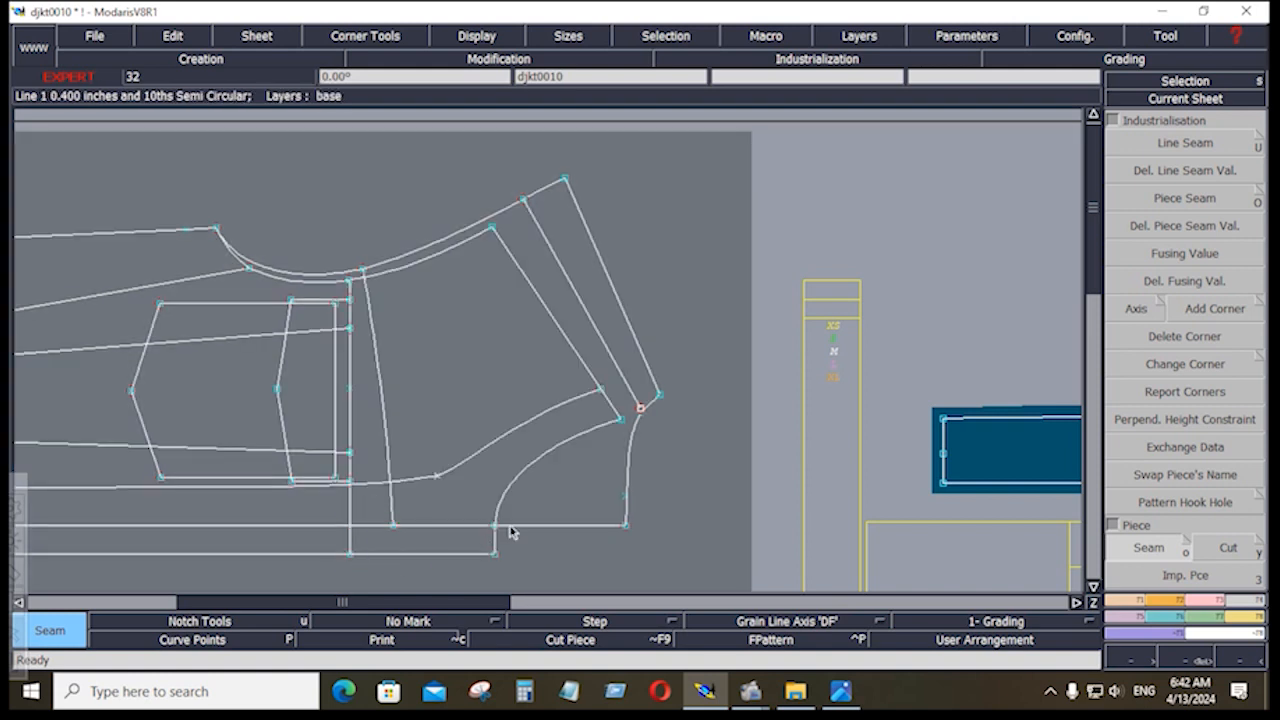
Step: Add a line seam allowance around all edges of the re-extracted front yoke
{"action": "key", "text": "j"}
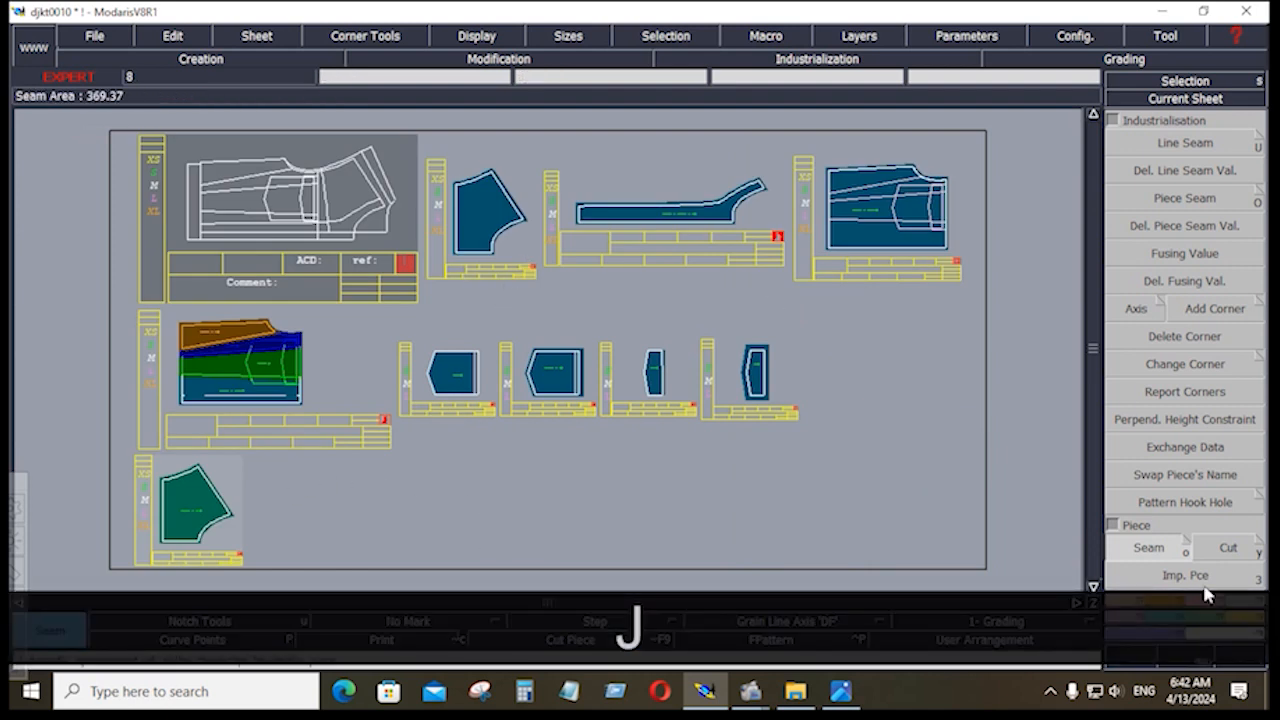
{"action": "left_click", "coordinate": [1248, 607]}
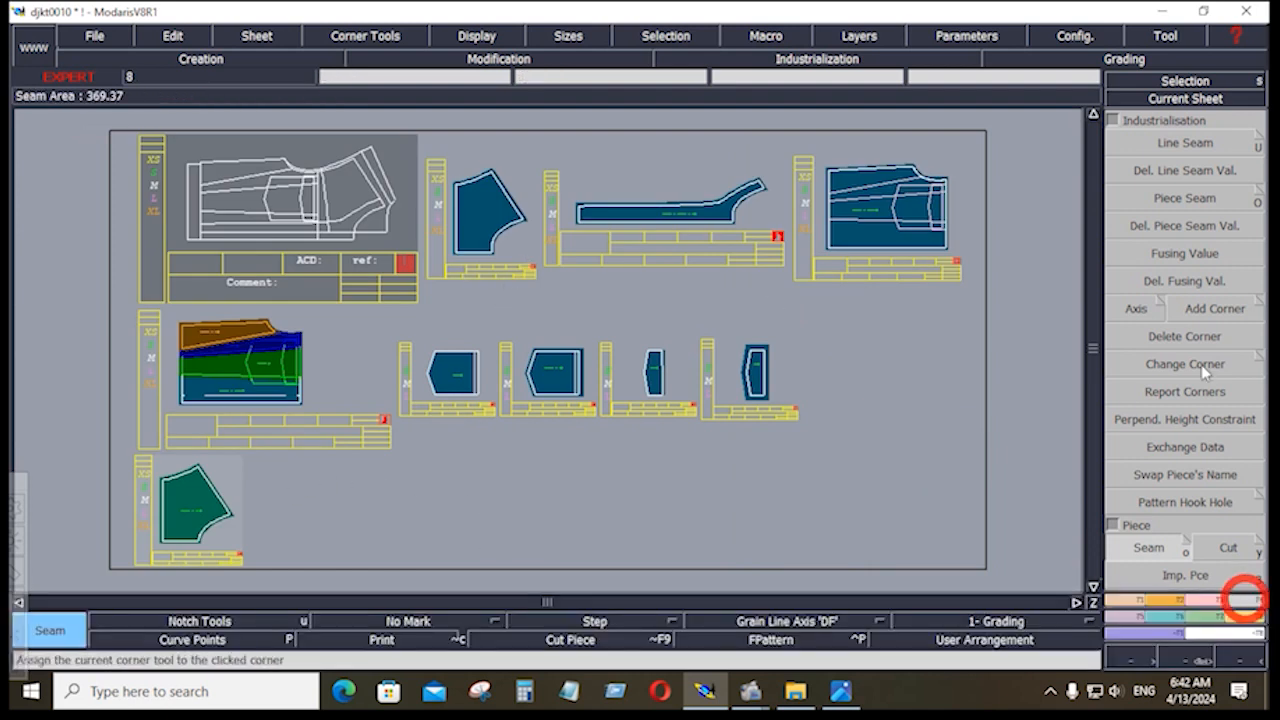
{"action": "left_click", "coordinate": [1186, 146]}
{"action": "left_click_drag", "start_coordinate": [470, 197], "coordinate": [543, 298]}
{"action": "right_click", "coordinate": [1022, 476]}
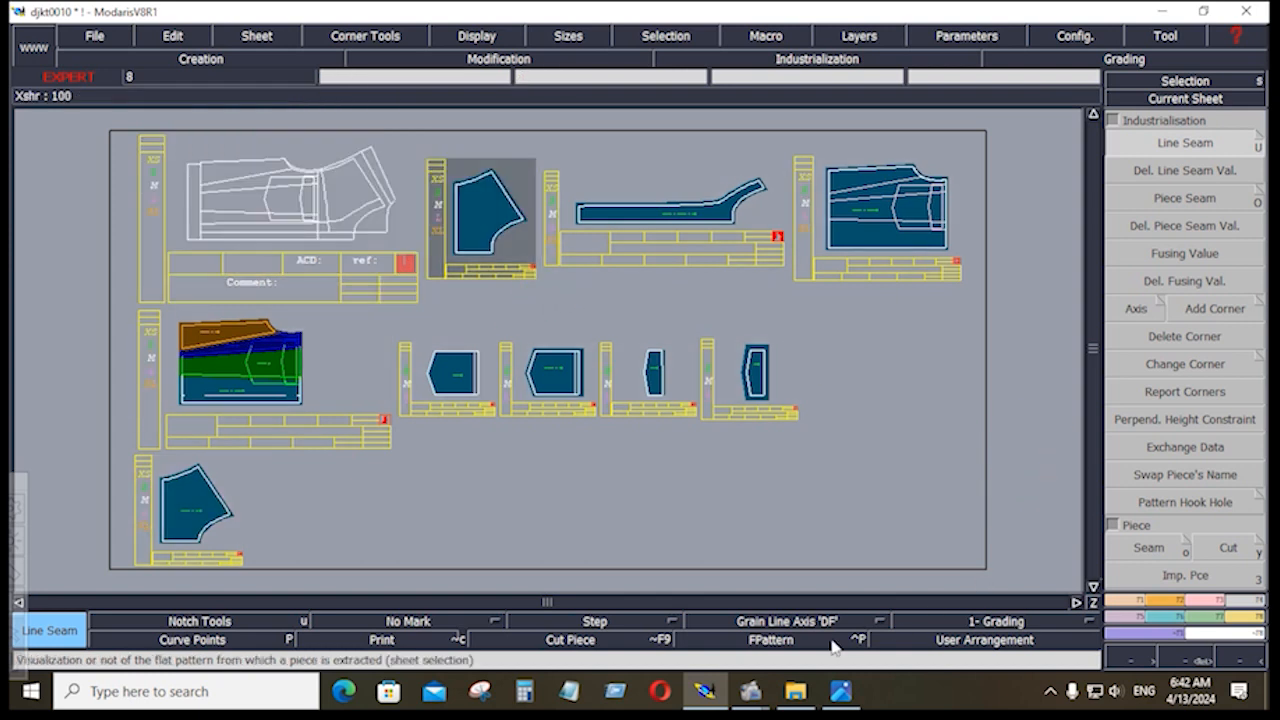
Step: Draw a horizontal 'DF' grain line axis across the middle of the re-extracted front yoke
{"action": "left_click", "coordinate": [808, 624]}
{"action": "left_click", "coordinate": [798, 544]}
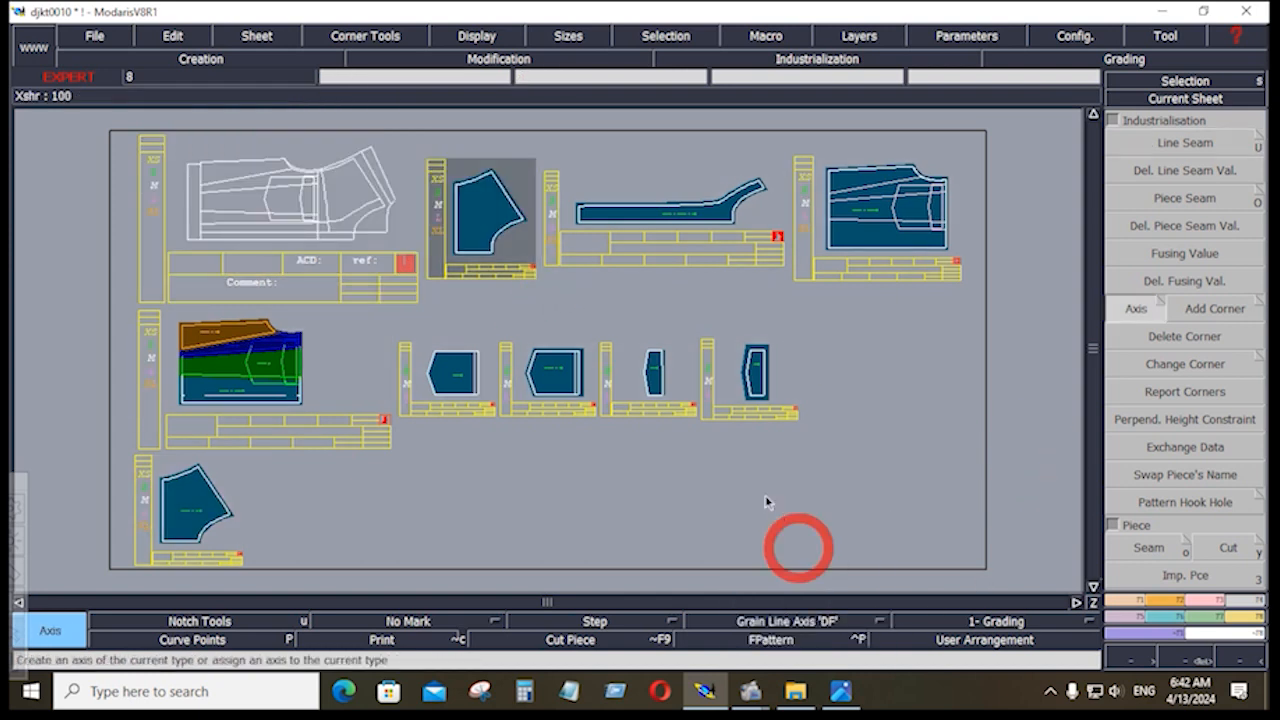
{"action": "left_click", "coordinate": [476, 213], "text": "ctrl"}
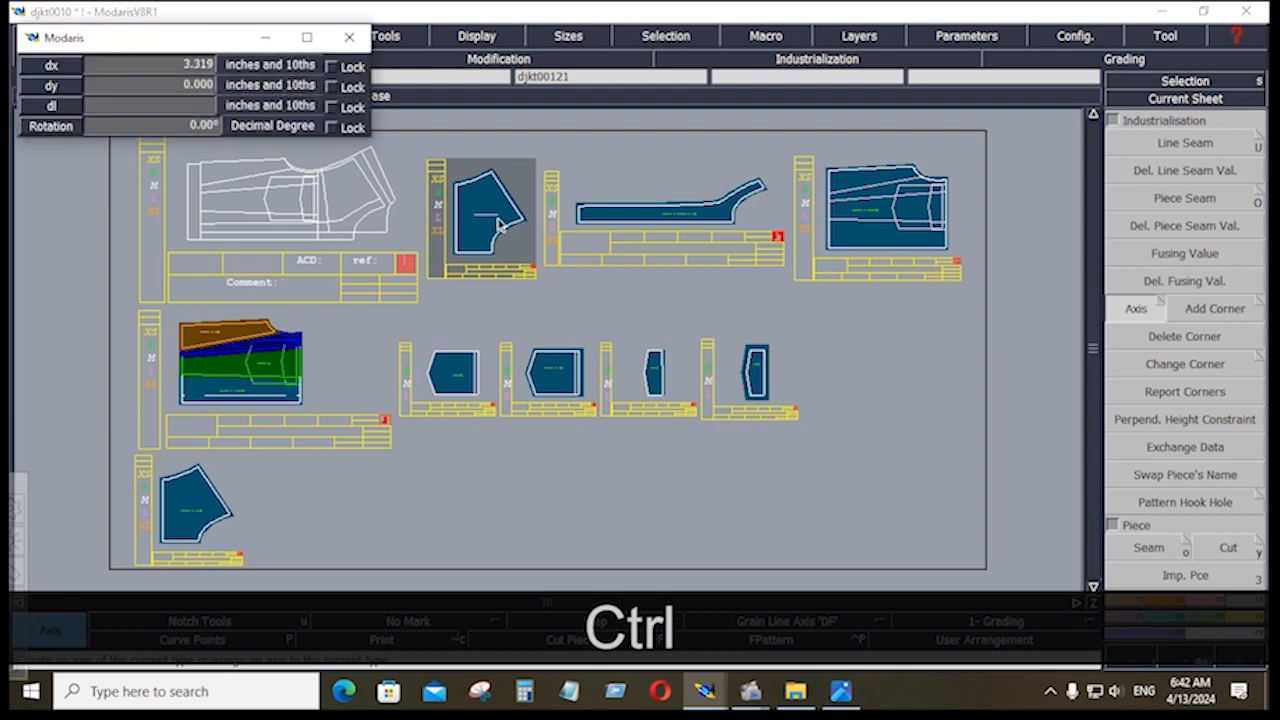
{"action": "left_click", "coordinate": [195, 522], "text": "ctrl"}
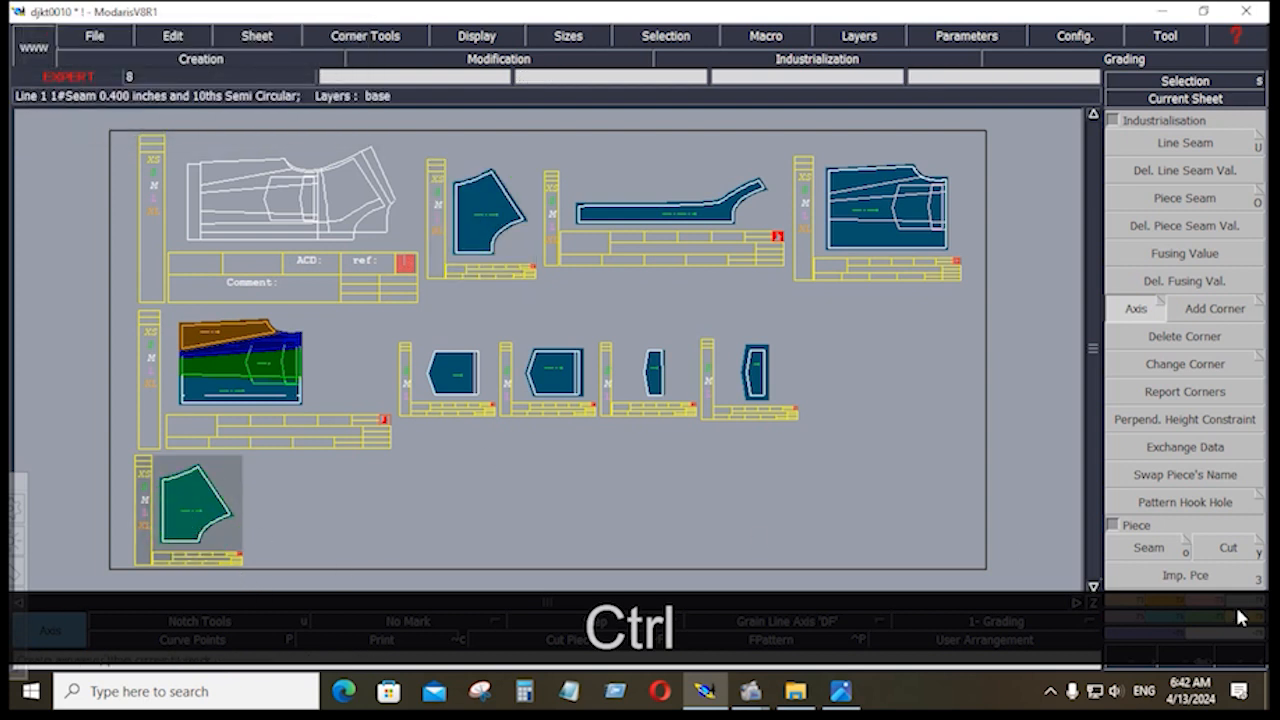
Step: Exchange the sheet data between the old and re-extracted front yokes, and delete the old yoke's sheet
{"action": "left_click", "coordinate": [1185, 447]}
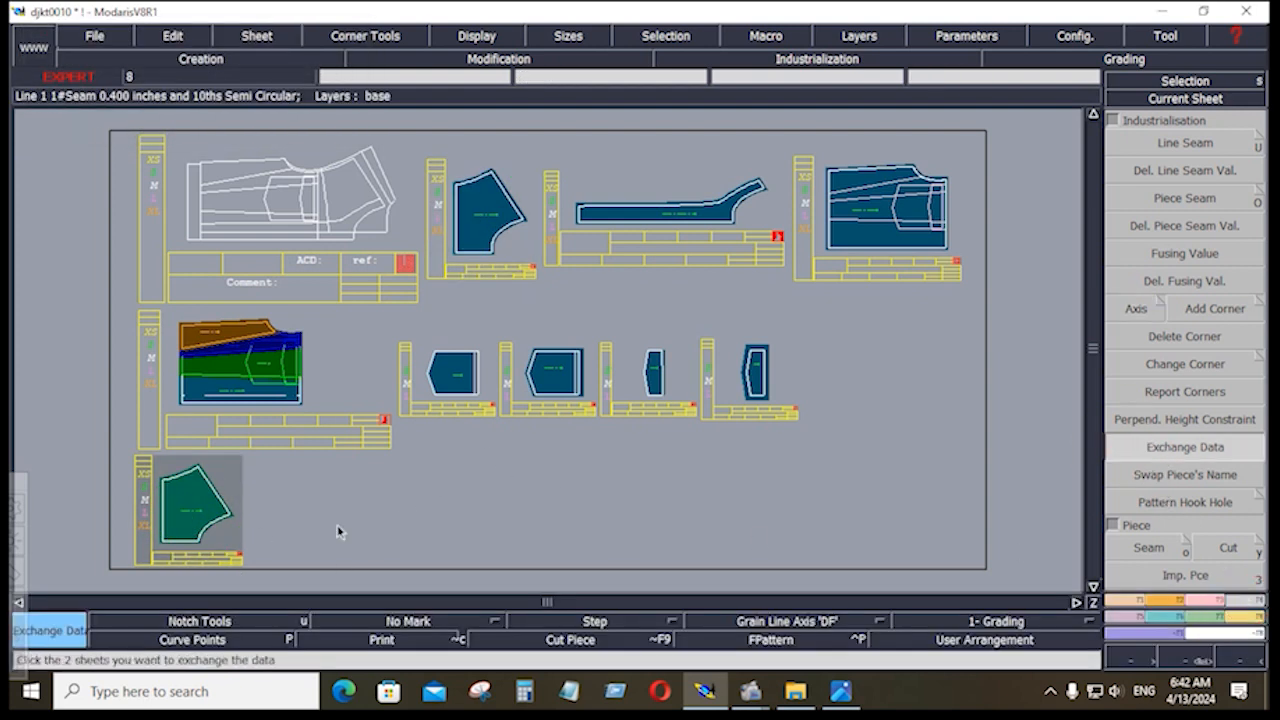
{"action": "left_click", "coordinate": [212, 485]}
{"action": "left_click", "coordinate": [481, 229]}
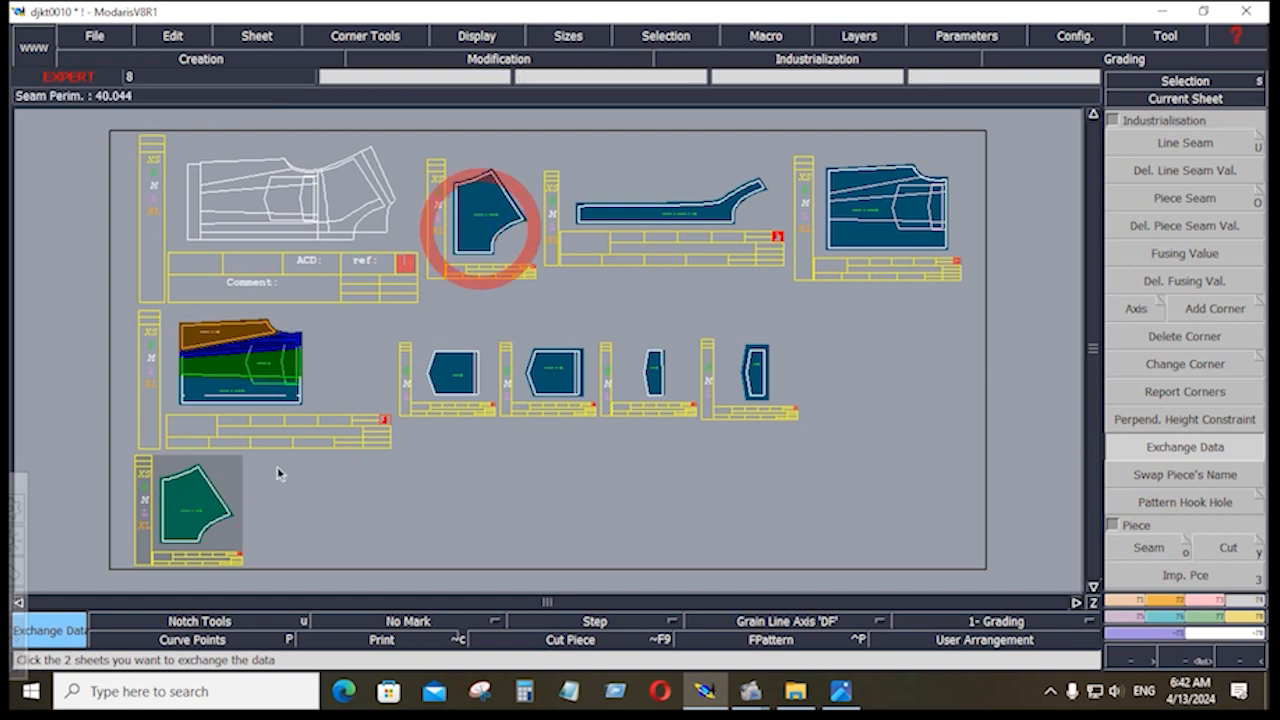
{"action": "key", "text": "shift+z"}
{"action": "left_click", "coordinate": [209, 530], "text": "shift"}
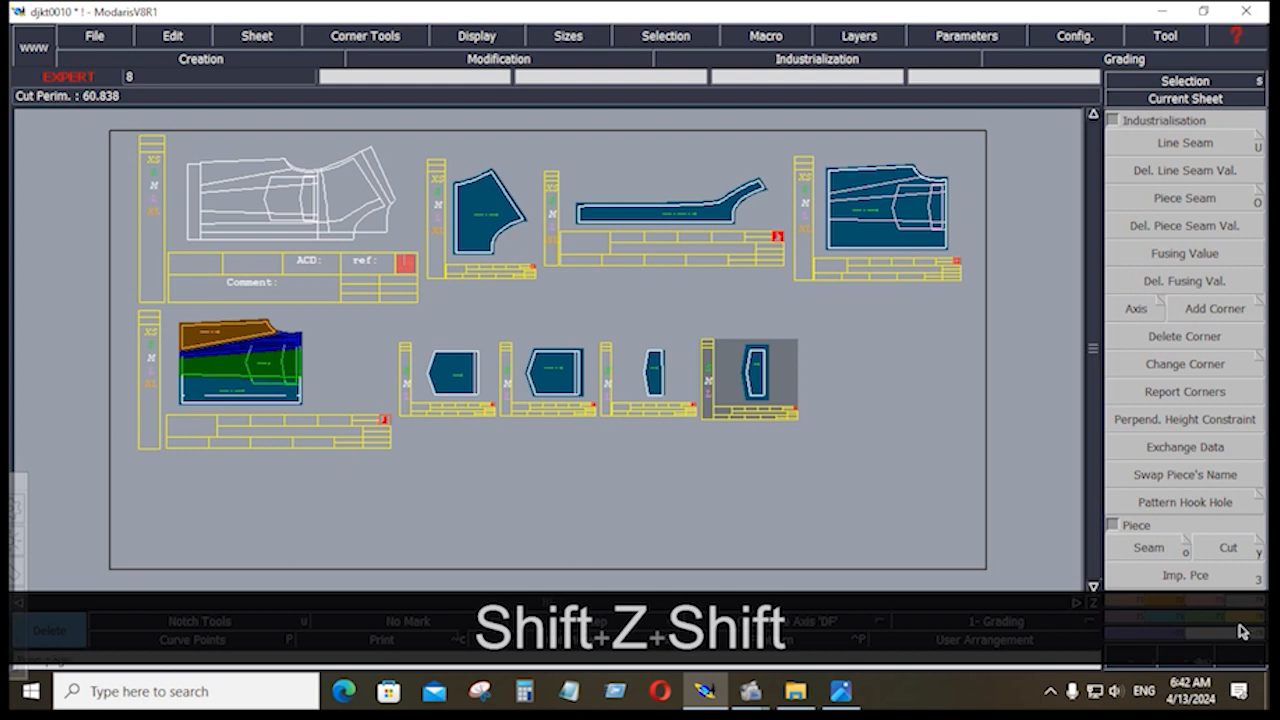
Step: Marry the re-extracted front yoke to the assembled front panels at their centre-front seam corner
{"action": "left_click", "coordinate": [1234, 580]}
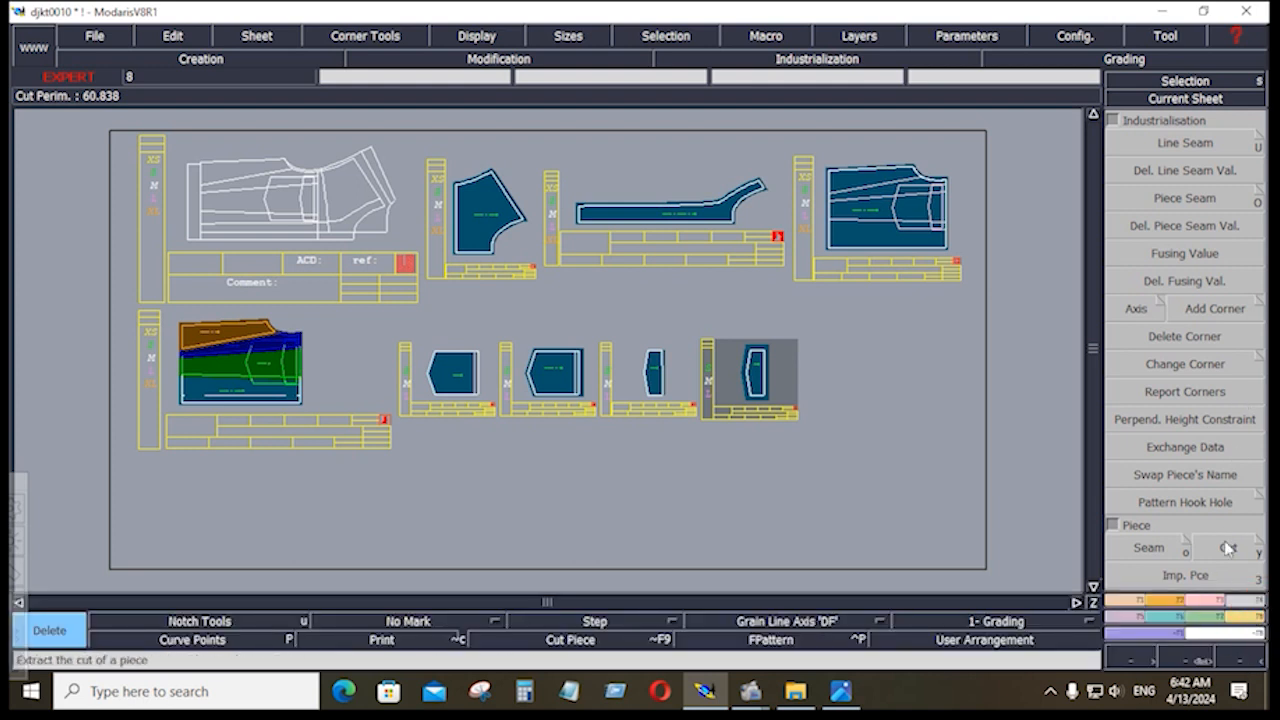
{"action": "left_click", "coordinate": [1228, 620]}
{"action": "left_click", "coordinate": [1221, 314]}
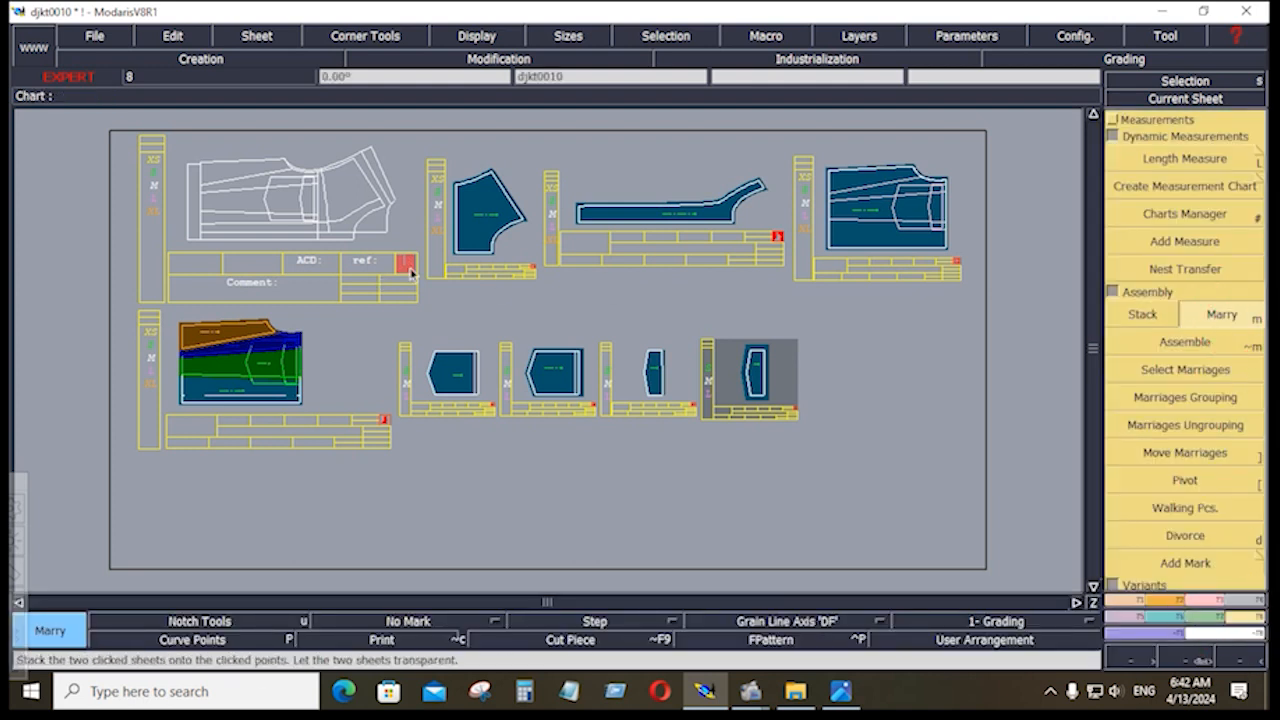
{"action": "left_click", "coordinate": [459, 259]}
{"action": "left_click", "coordinate": [302, 404]}
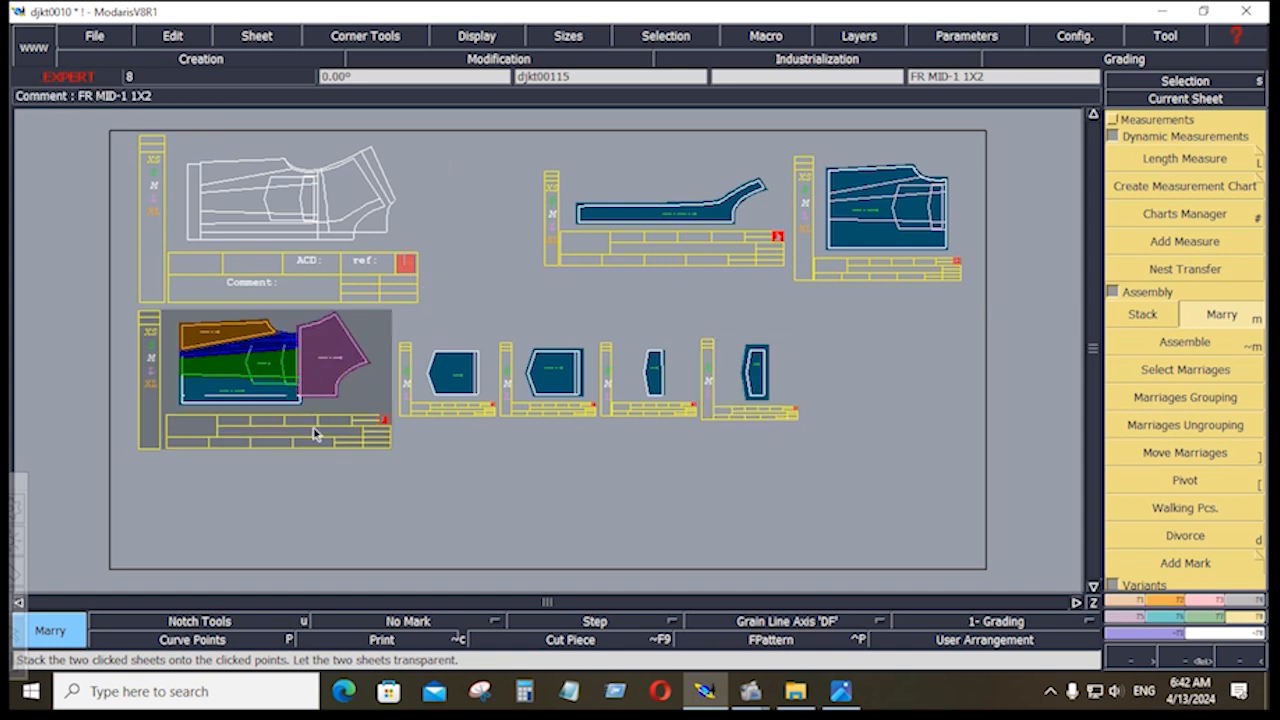
Step: Move the married yoke so its armhole-side seam corner meets the panels' matching corner, and rearrange all sheets
{"action": "key", "text": "Home"}
{"action": "left_click", "coordinate": [1185, 452]}
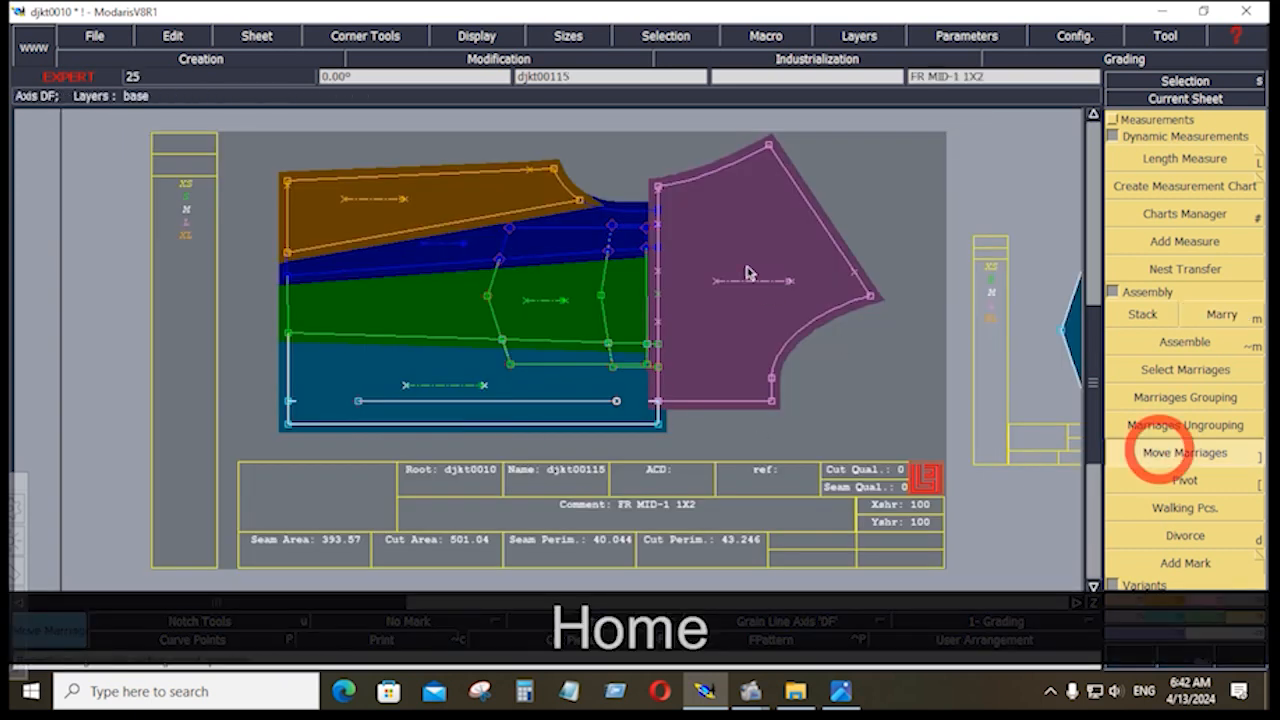
{"action": "left_click", "coordinate": [660, 190]}
{"action": "left_click", "coordinate": [658, 209]}
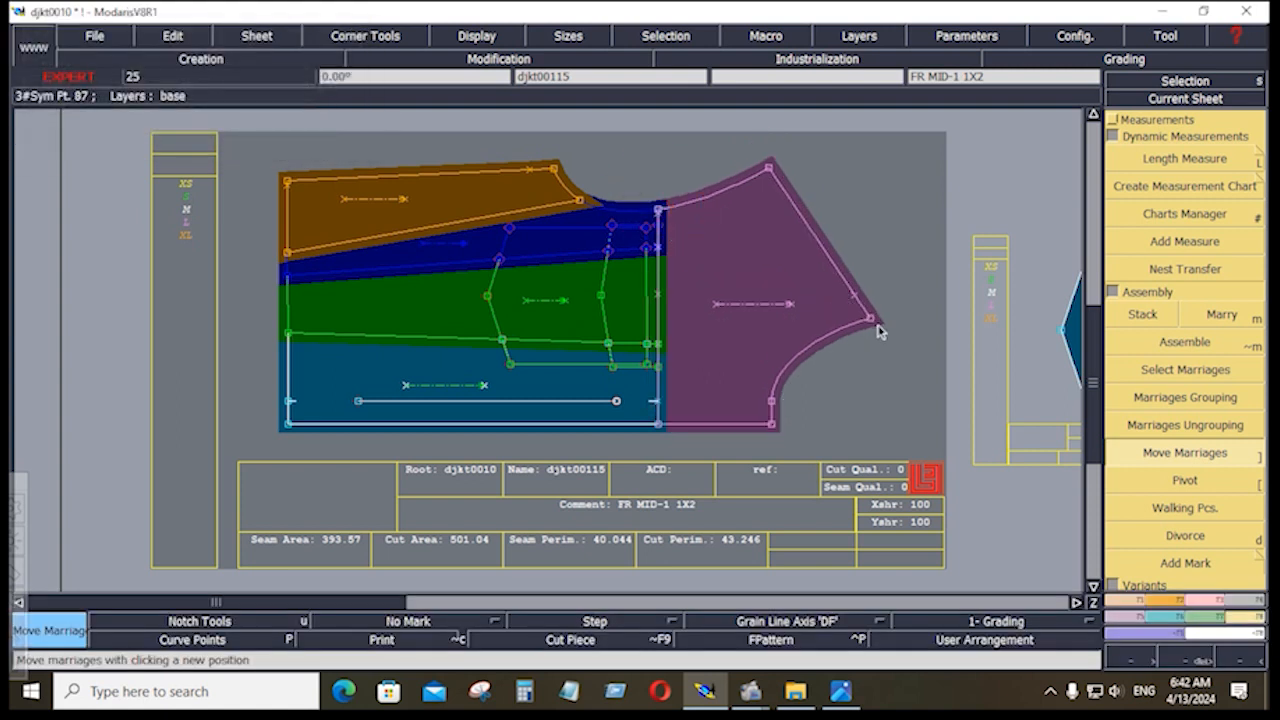
{"action": "key", "text": "j"}
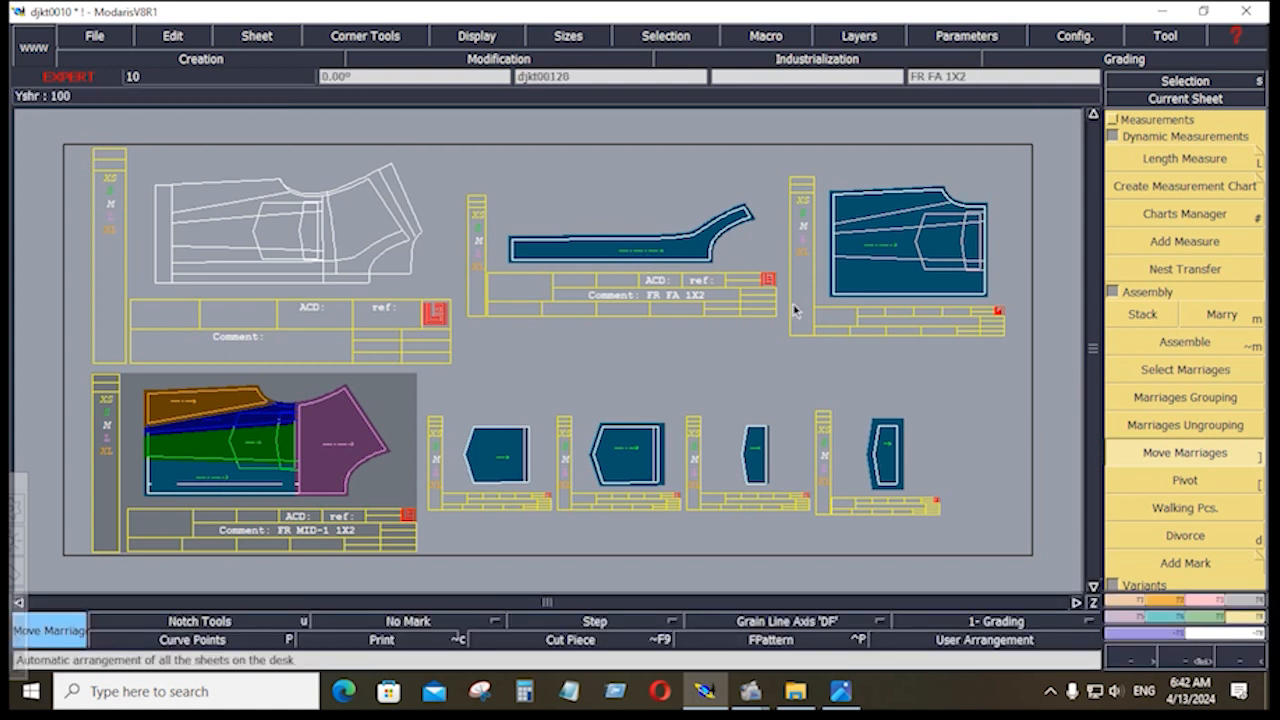
Step: Marry the FR FA 1X2 facing to the front assembly at the centre-front hem corner
{"action": "left_click", "coordinate": [1220, 316]}
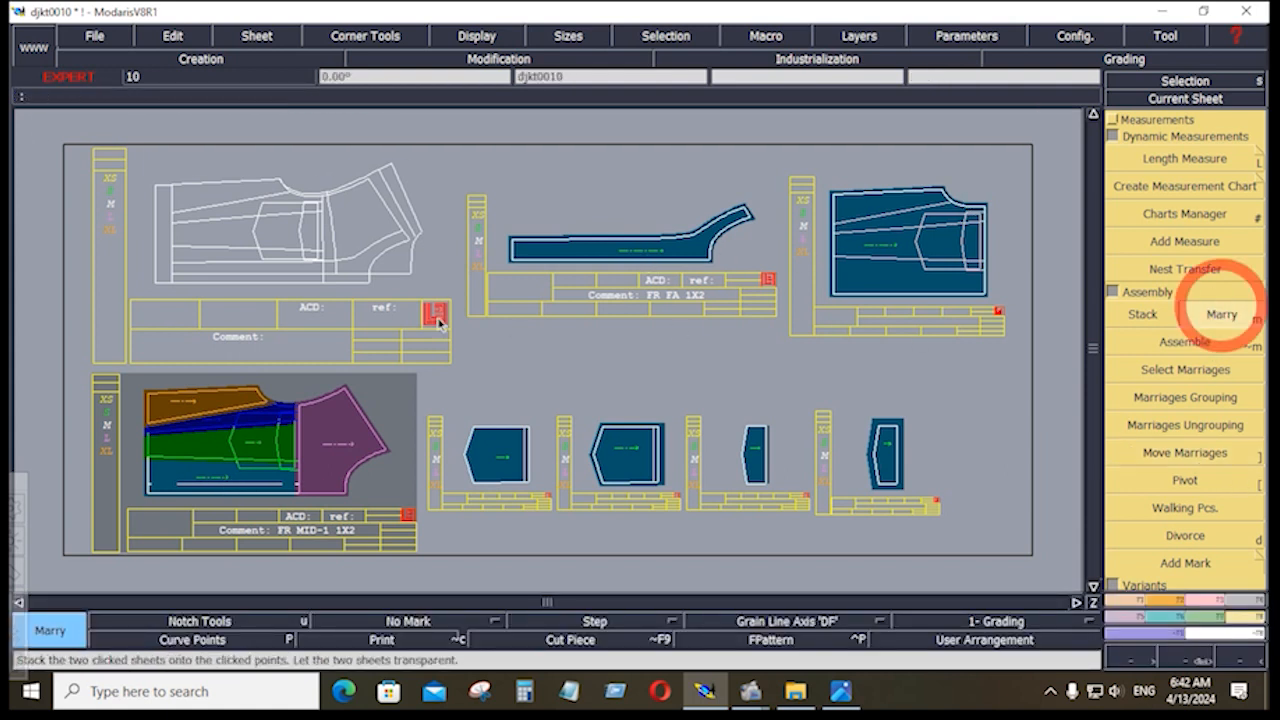
{"action": "left_click", "coordinate": [510, 266]}
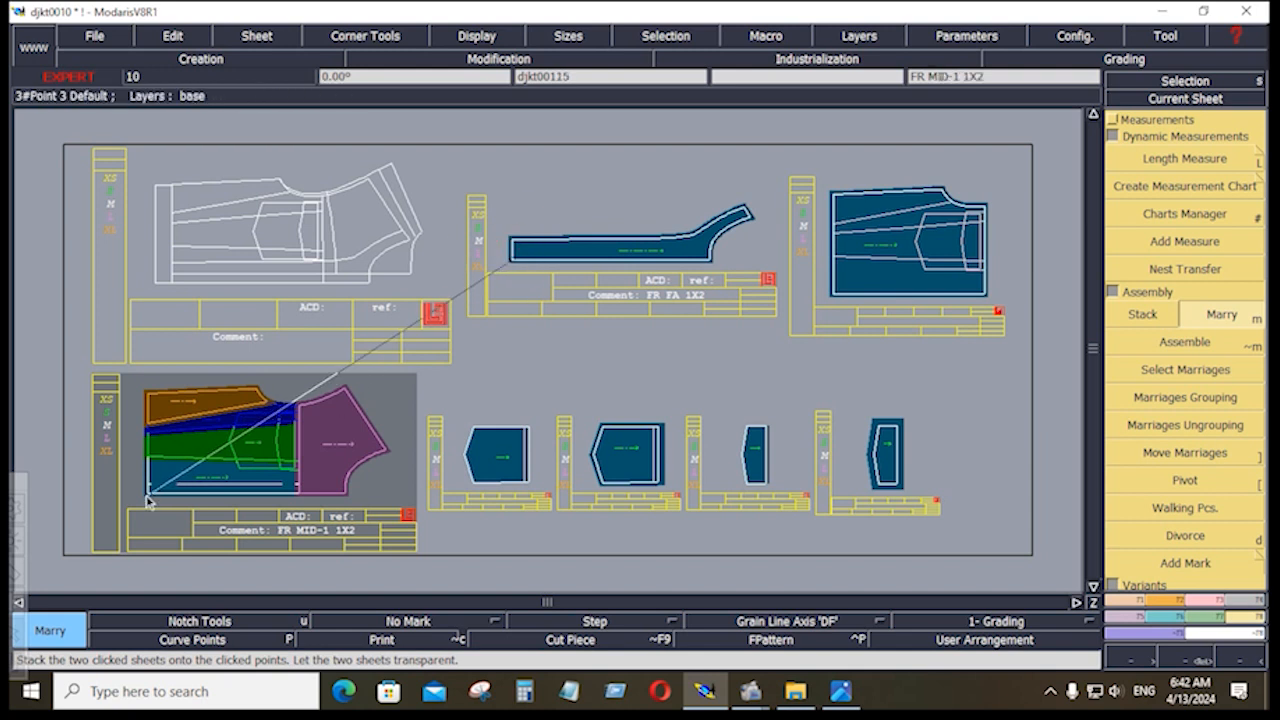
{"action": "left_click", "coordinate": [147, 482]}
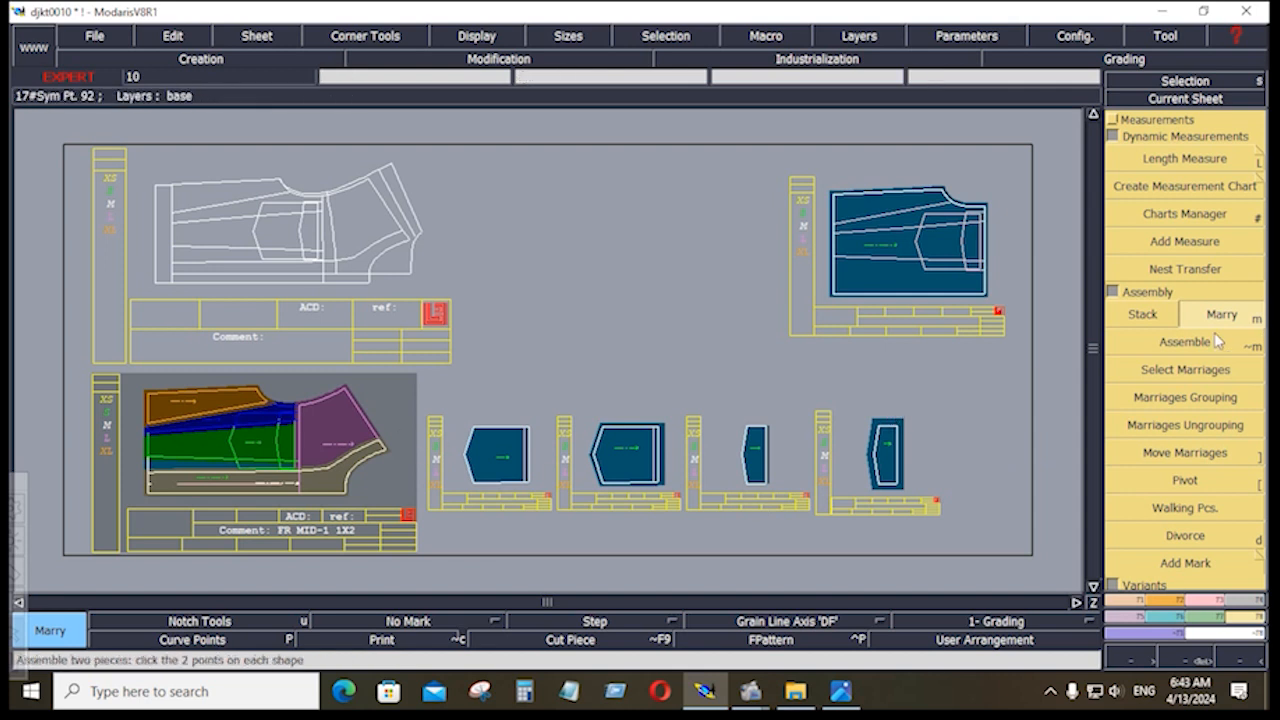
Step: Marry the pocket piece onto the front panels at its placement beside the yoke seam, and rearrange all sheets
{"action": "left_click", "coordinate": [532, 436]}
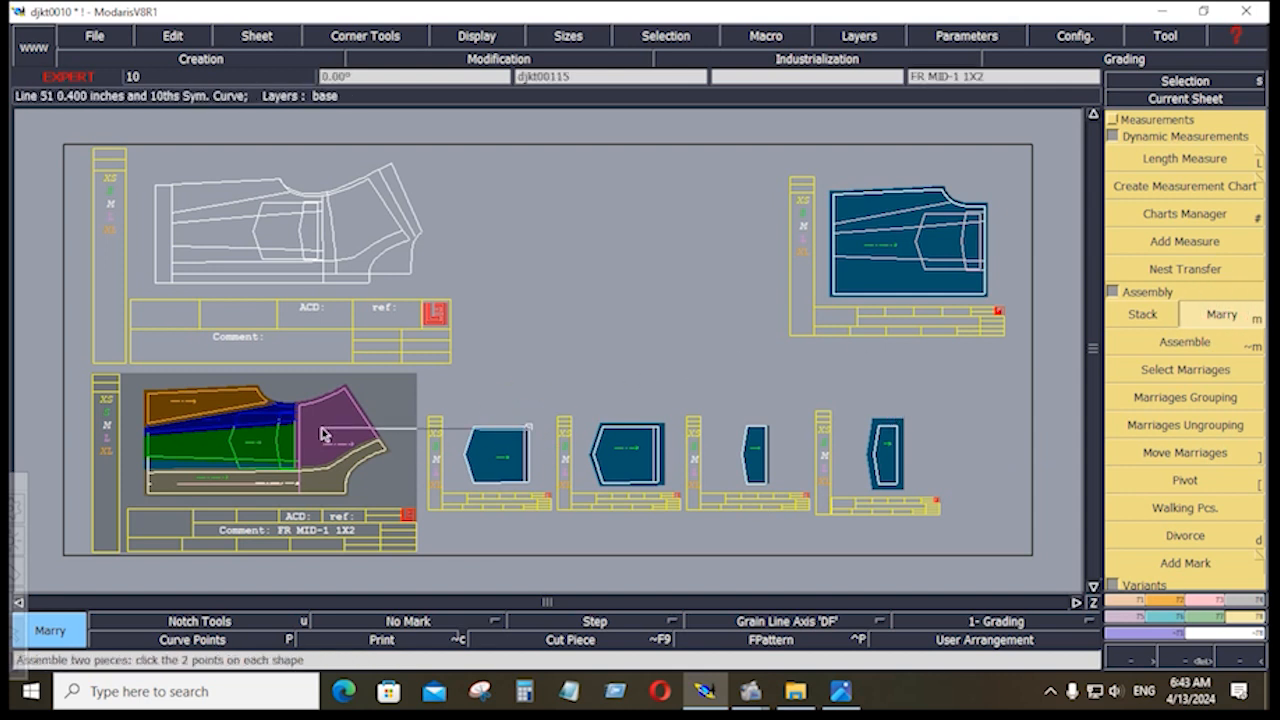
{"action": "left_click", "coordinate": [296, 420]}
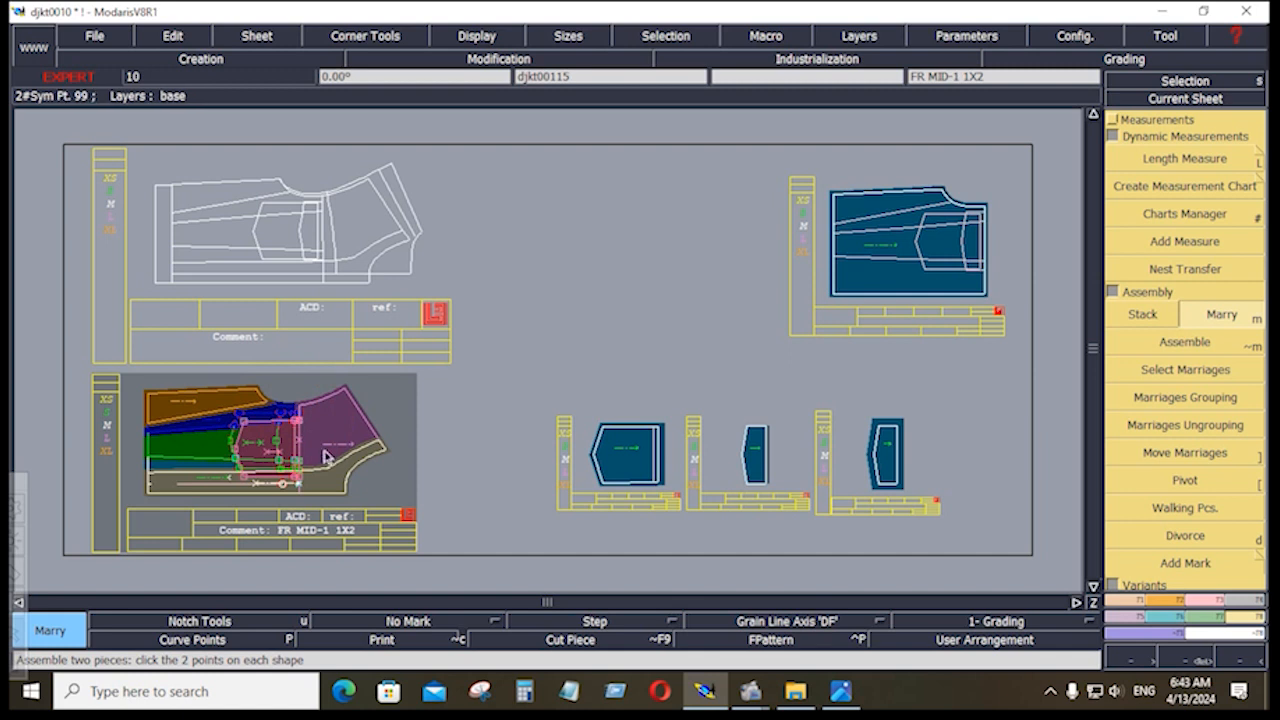
{"action": "key", "text": "j"}
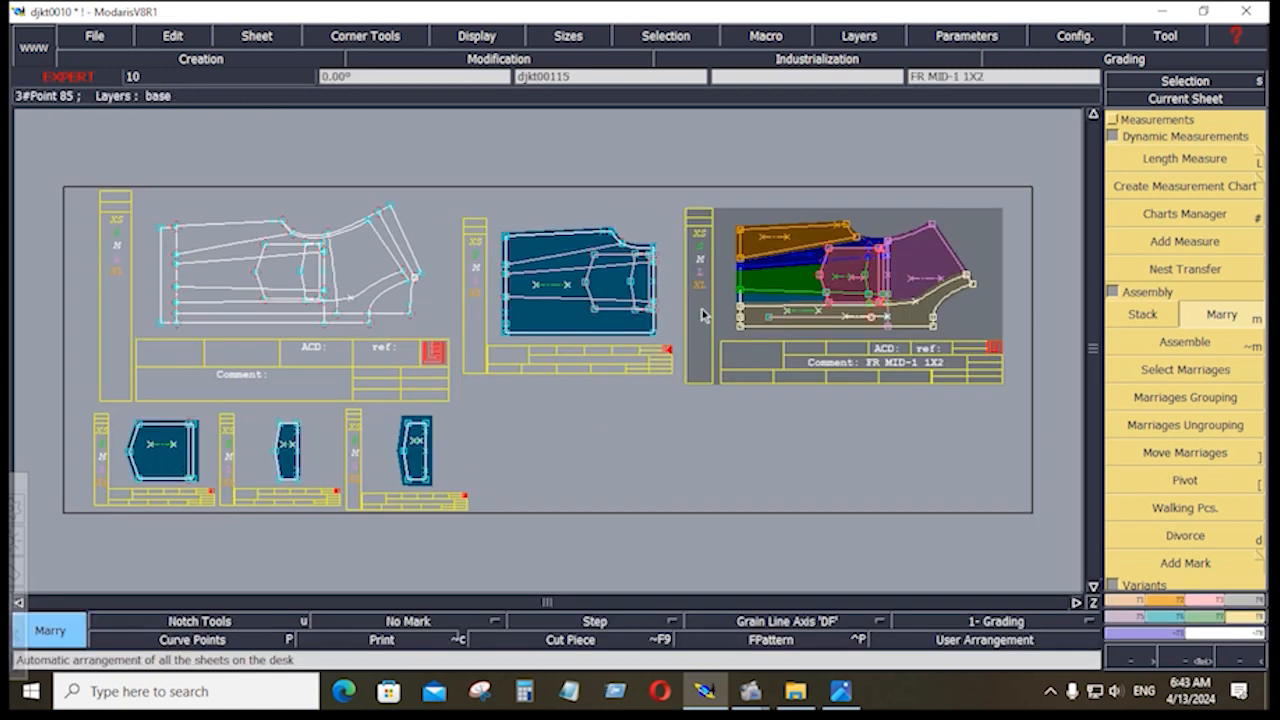
Step: Save the djkt0010 model, continuing past the detected anomalies
{"action": "left_click", "coordinate": [88, 40]}
{"action": "left_click", "coordinate": [80, 115]}
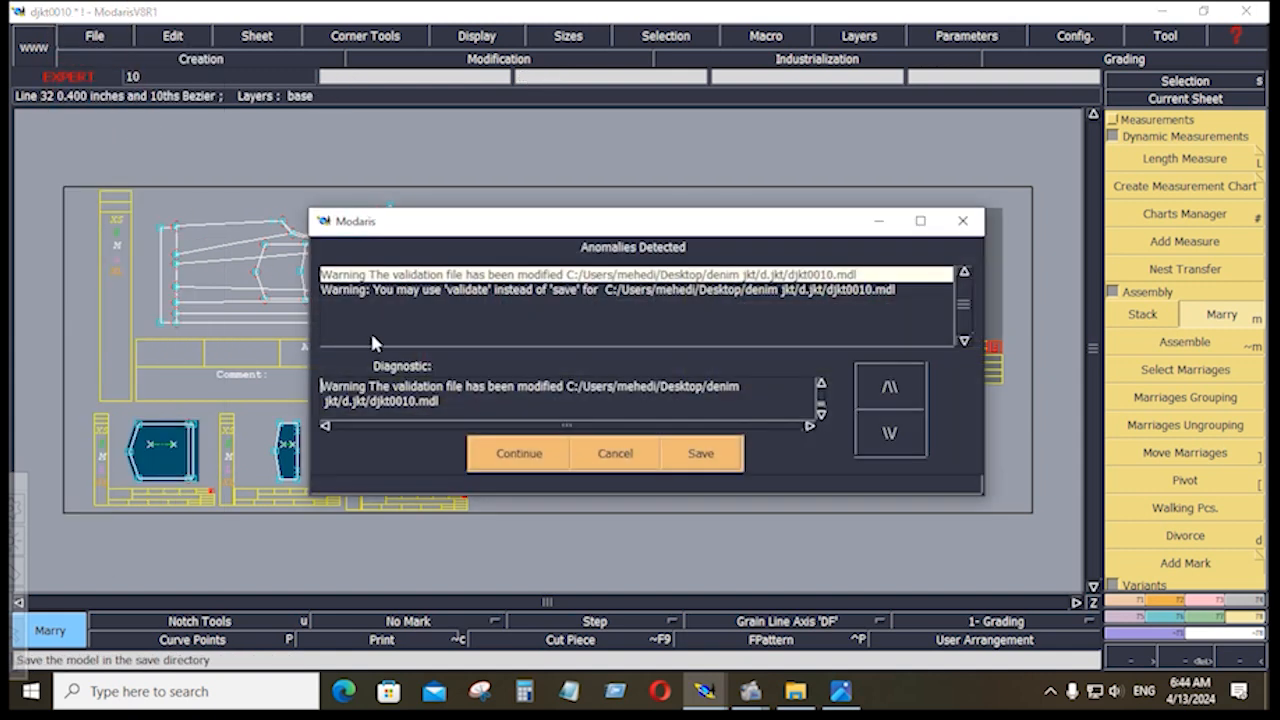
{"action": "left_click", "coordinate": [533, 457]}
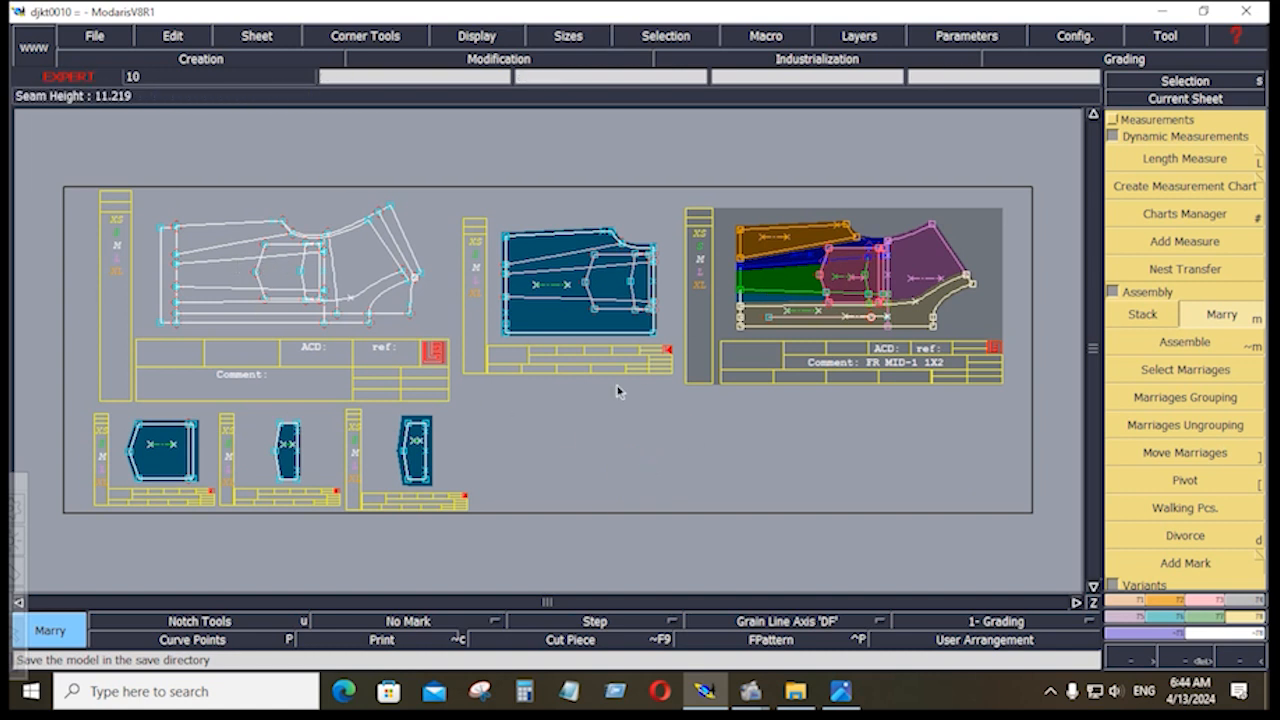
Step: Show all the model's sheets and reopen the model file djkt0010 from the d.jkt folder
{"action": "key", "text": "KP_8"}
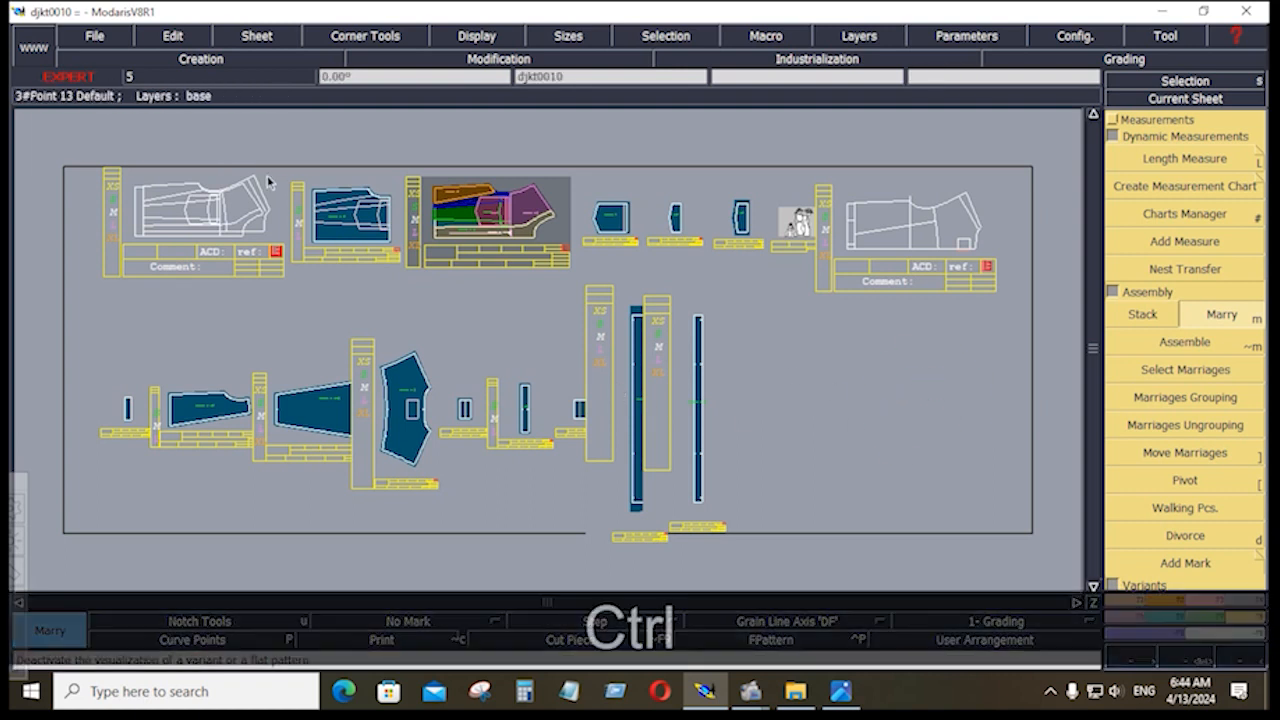
{"action": "key", "text": "ctrl+e"}
{"action": "left_click", "coordinate": [533, 450]}
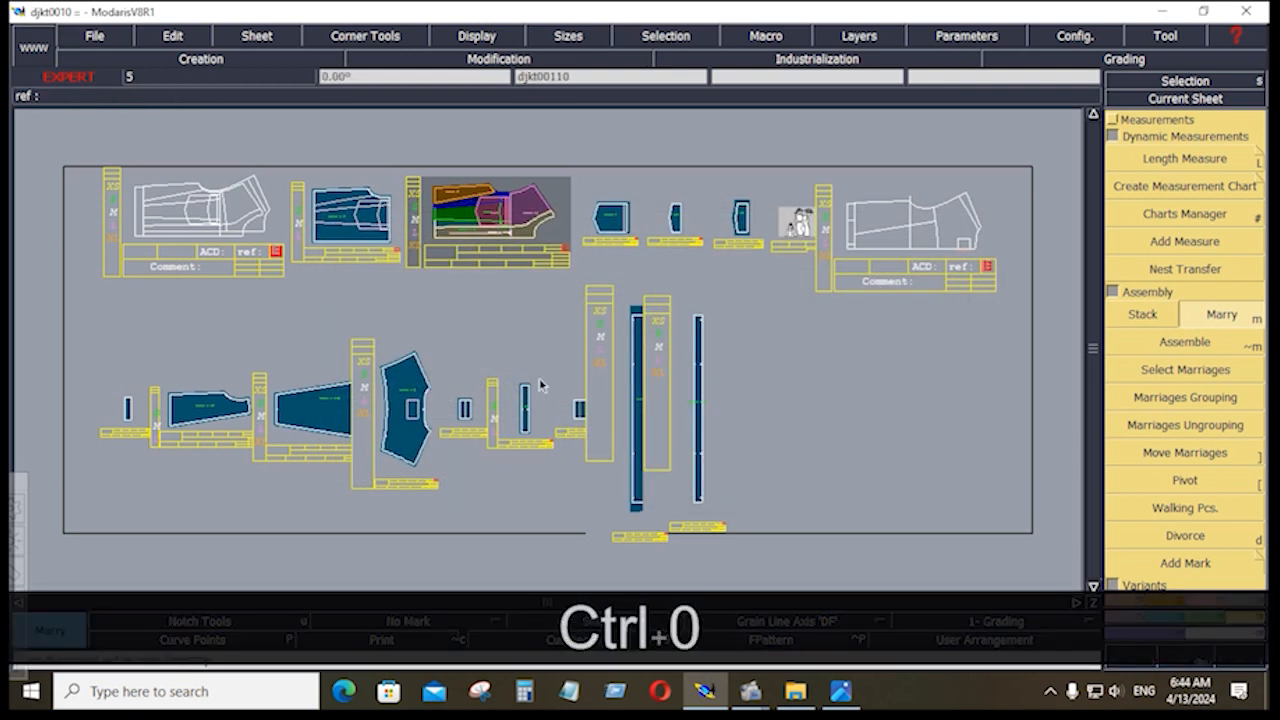
{"action": "key", "text": "ctrl+o"}
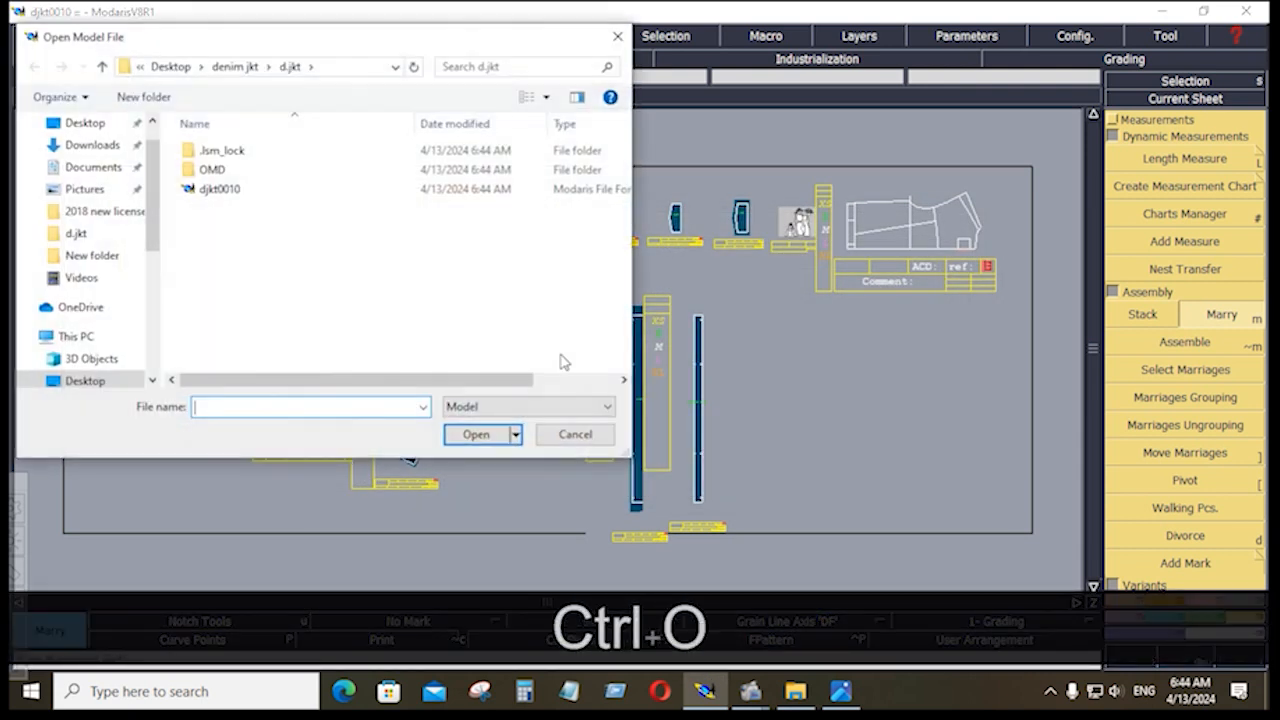
{"action": "double_click", "coordinate": [220, 188]}
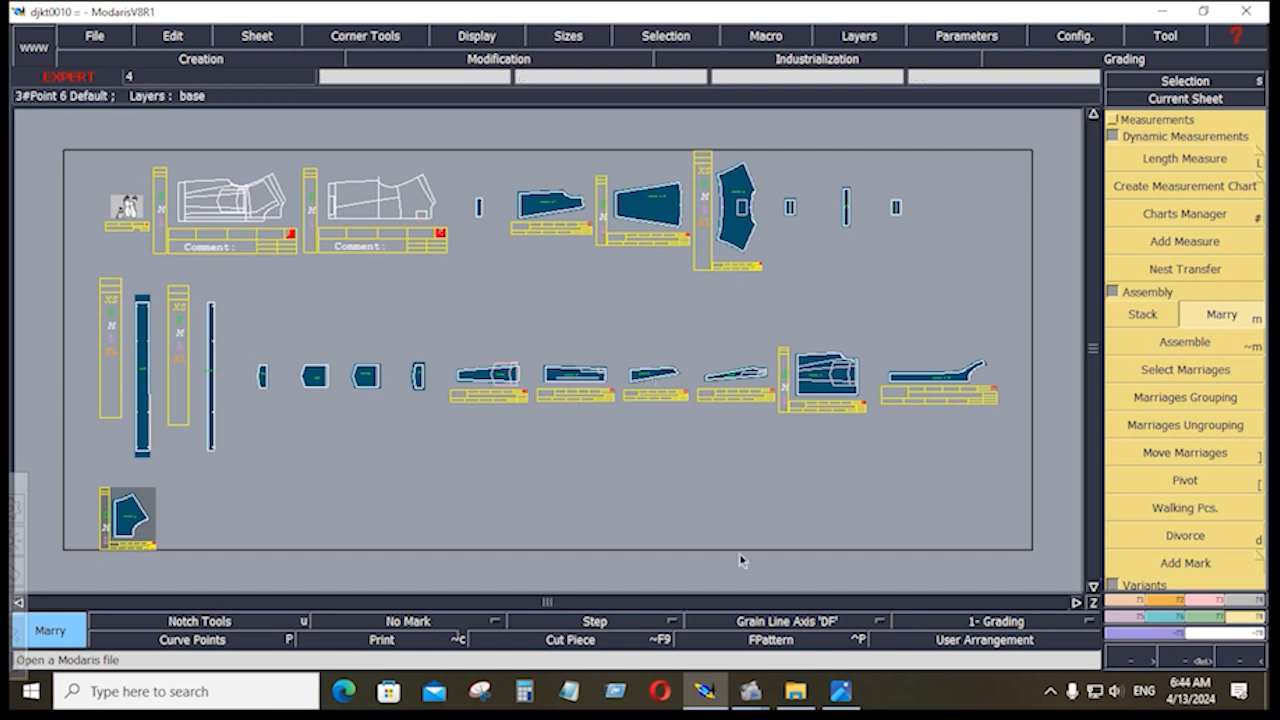
Step: Switch to Photos and review the jacket's points of measurement and sketches in SHEET-01.JPG and SHEET-02.JPG
{"action": "left_click", "coordinate": [842, 692]}
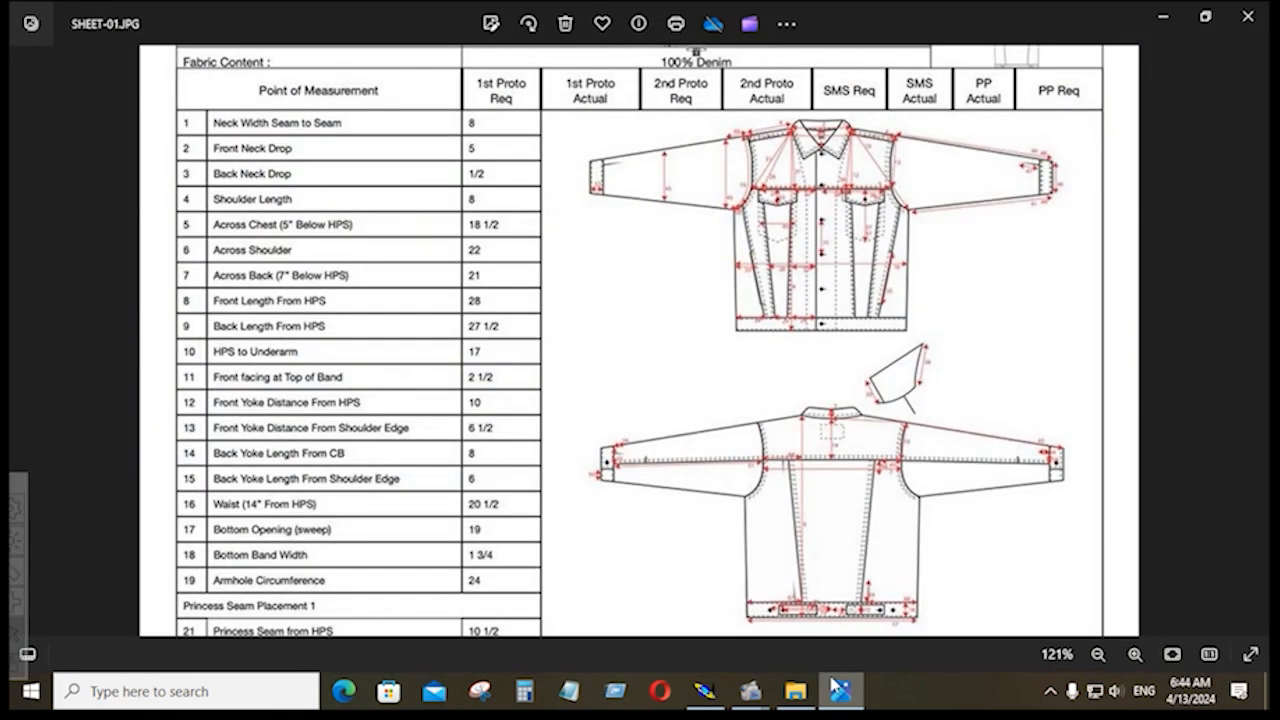
{"action": "scroll", "coordinate": [357, 400], "scroll_direction": "down", "scroll_amount": 2}
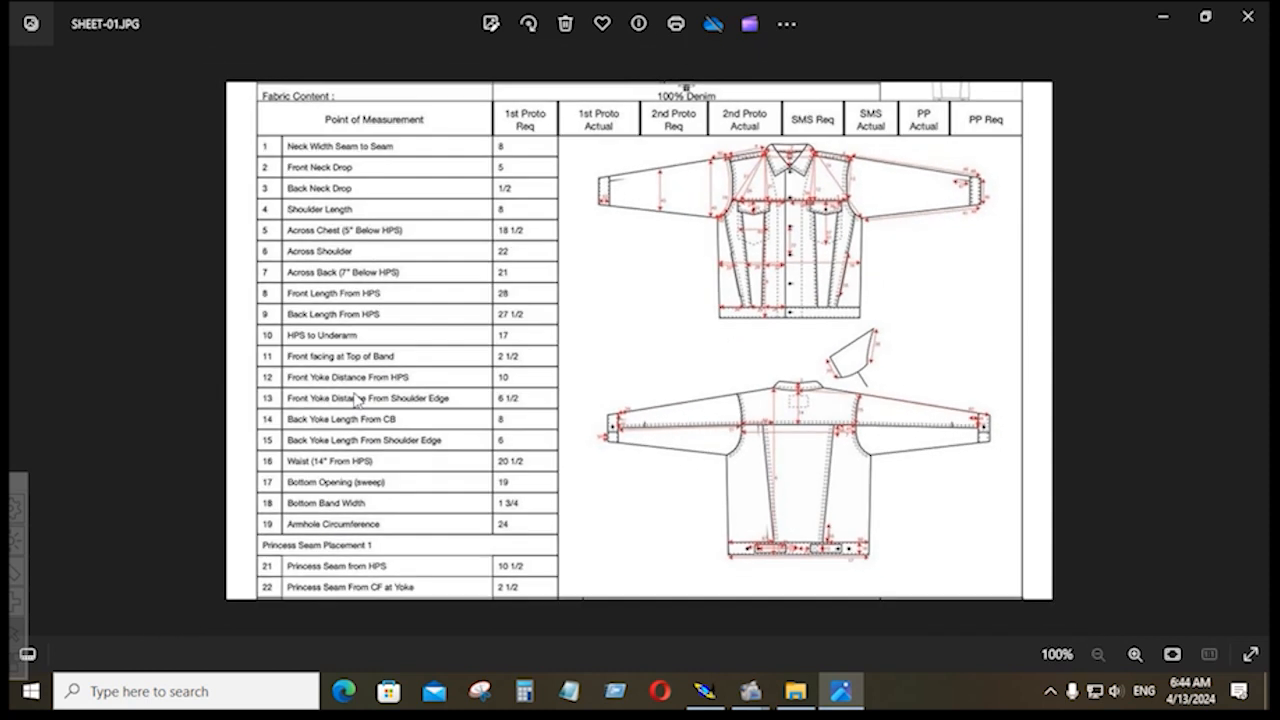
{"action": "scroll", "coordinate": [357, 400], "scroll_direction": "up", "scroll_amount": 2}
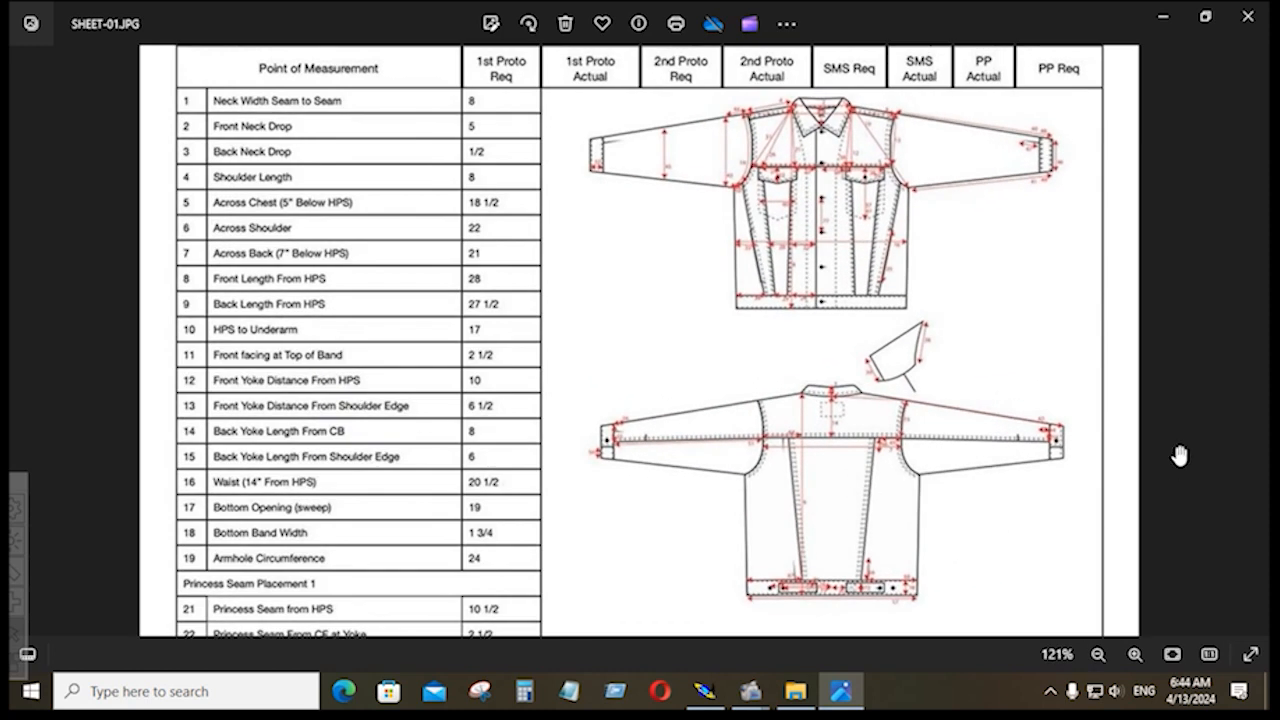
{"action": "left_click", "coordinate": [1249, 343]}
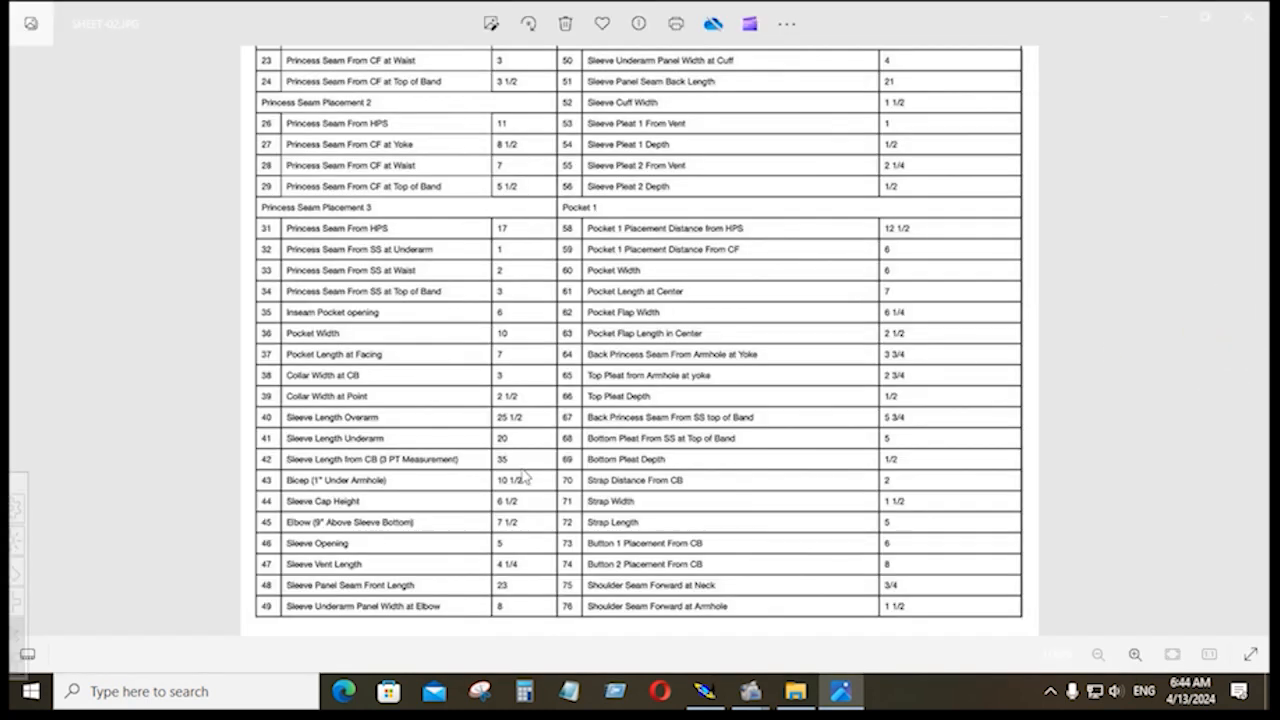
{"action": "scroll", "coordinate": [505, 462], "scroll_direction": "up", "scroll_amount": 2}
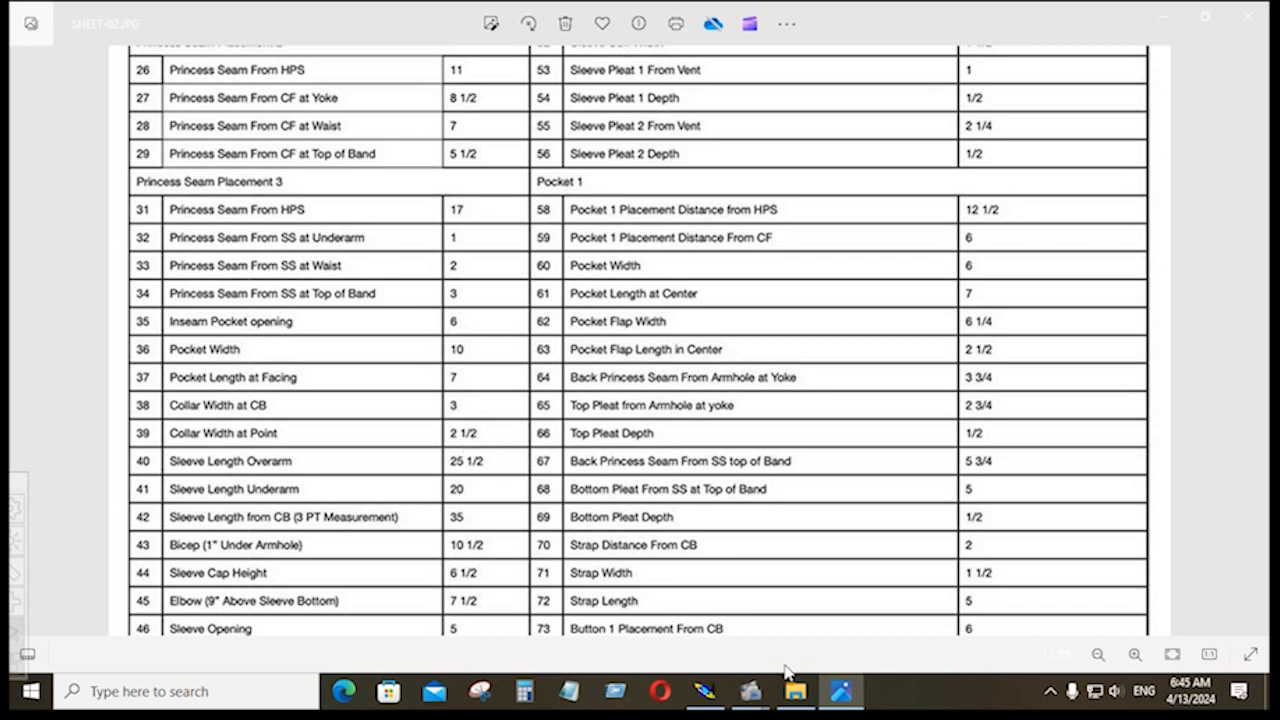
{"action": "left_click", "coordinate": [28, 345]}
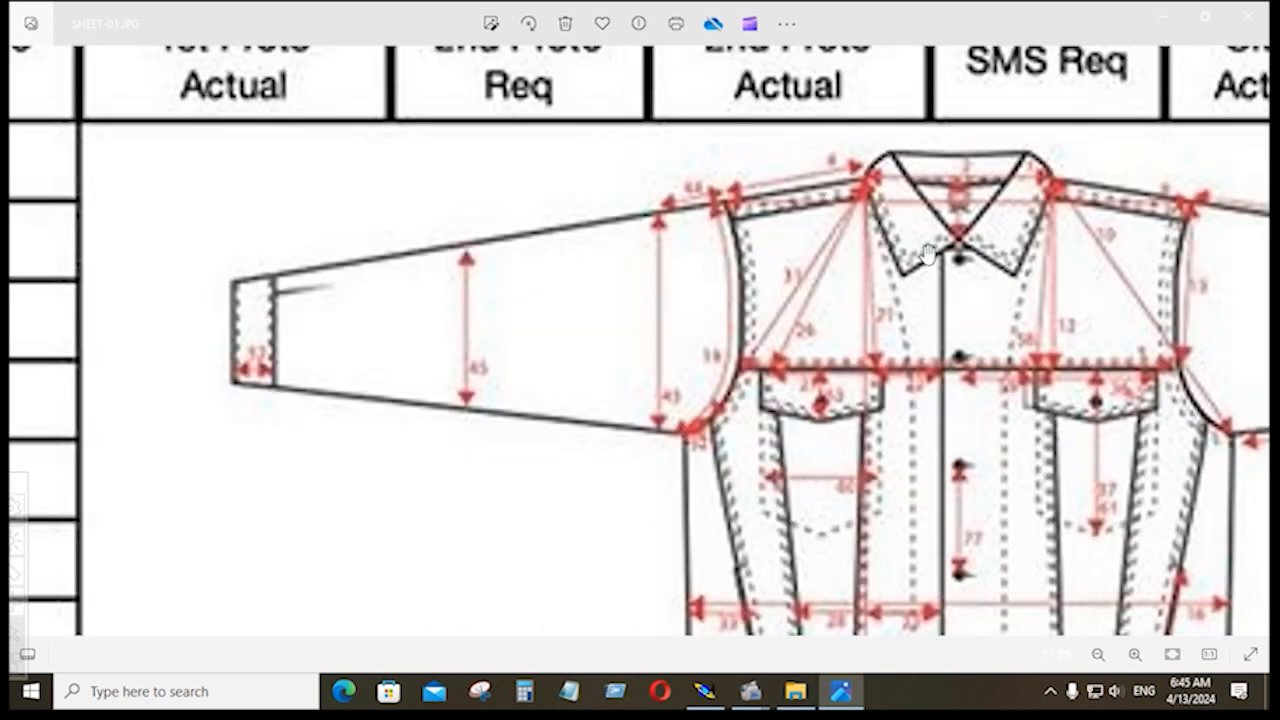
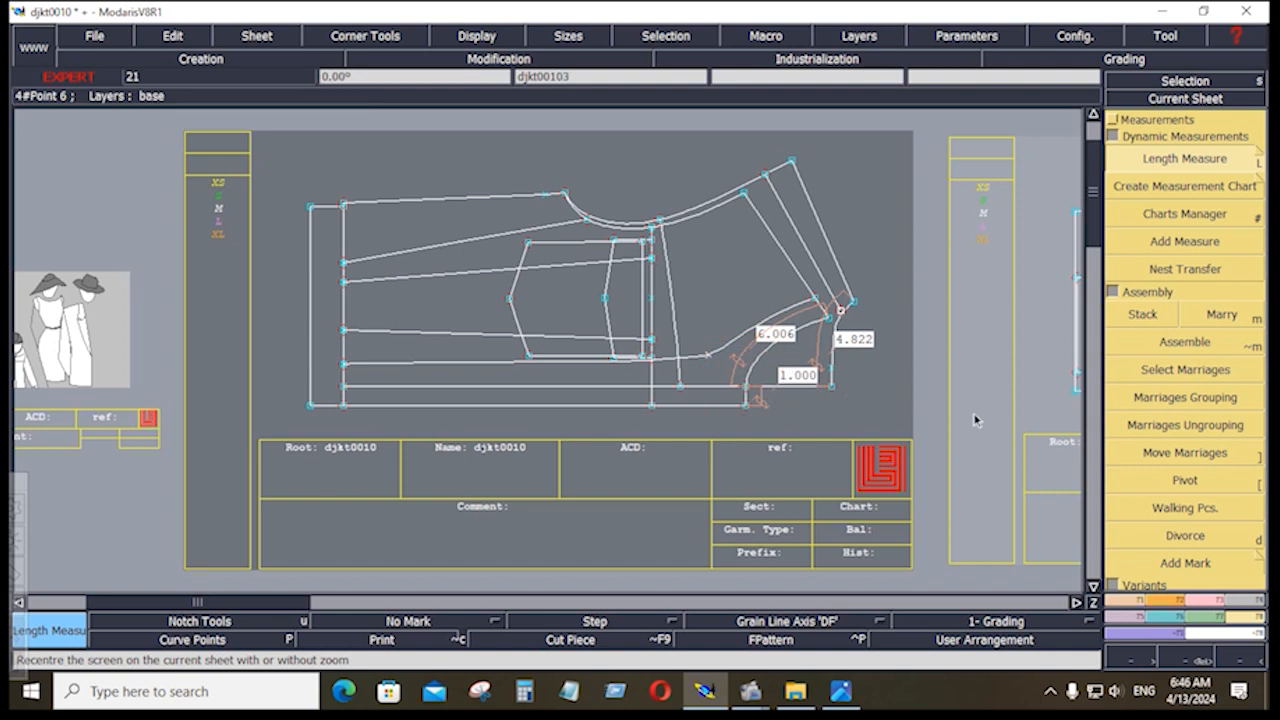
Step: Switch to Calculator in a smaller window and total the neckline and front extension measurements as 6 + 1 + 4.822
{"action": "left_click", "coordinate": [524, 691]}
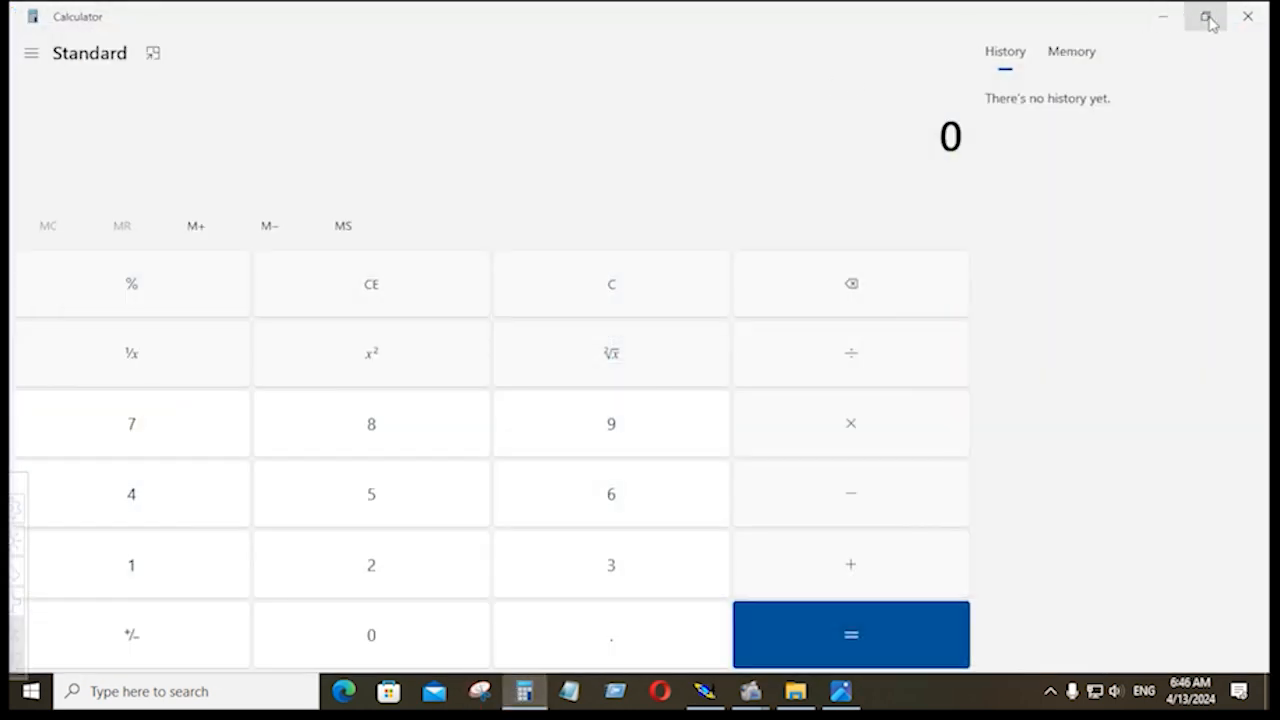
{"action": "left_click", "coordinate": [1206, 17]}
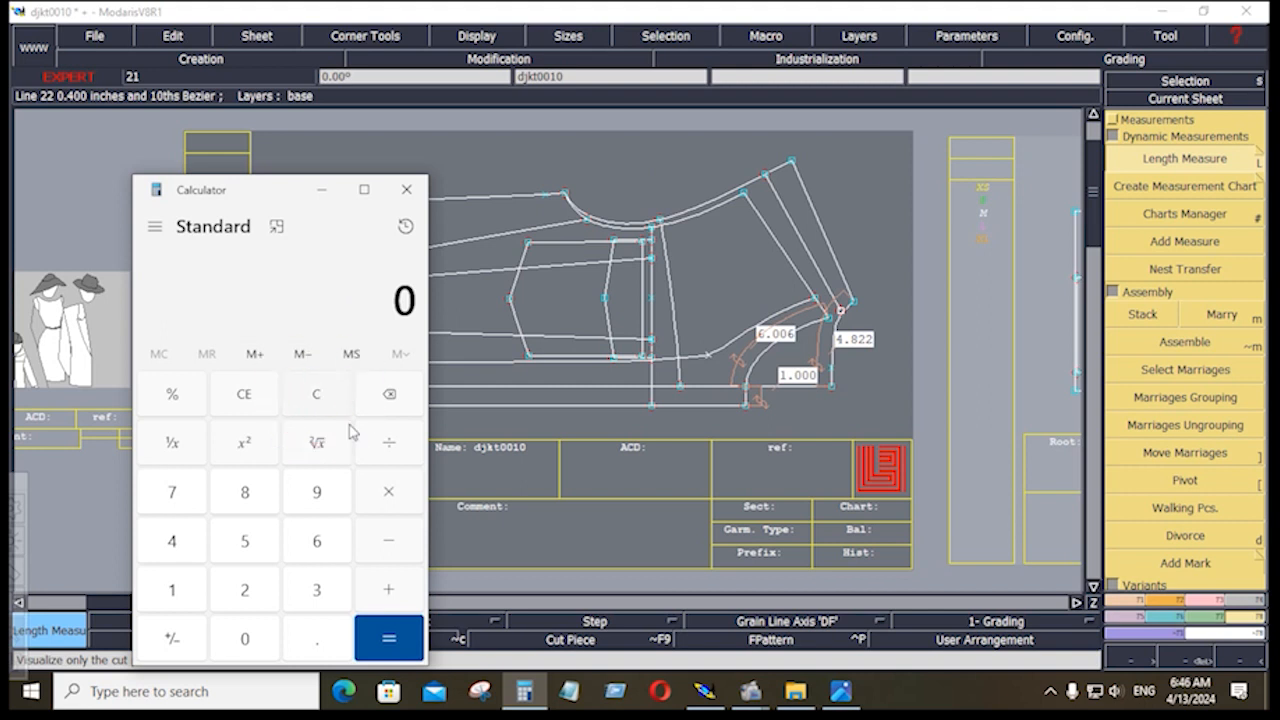
{"action": "left_click", "coordinate": [317, 541]}
{"action": "left_click", "coordinate": [388, 589]}
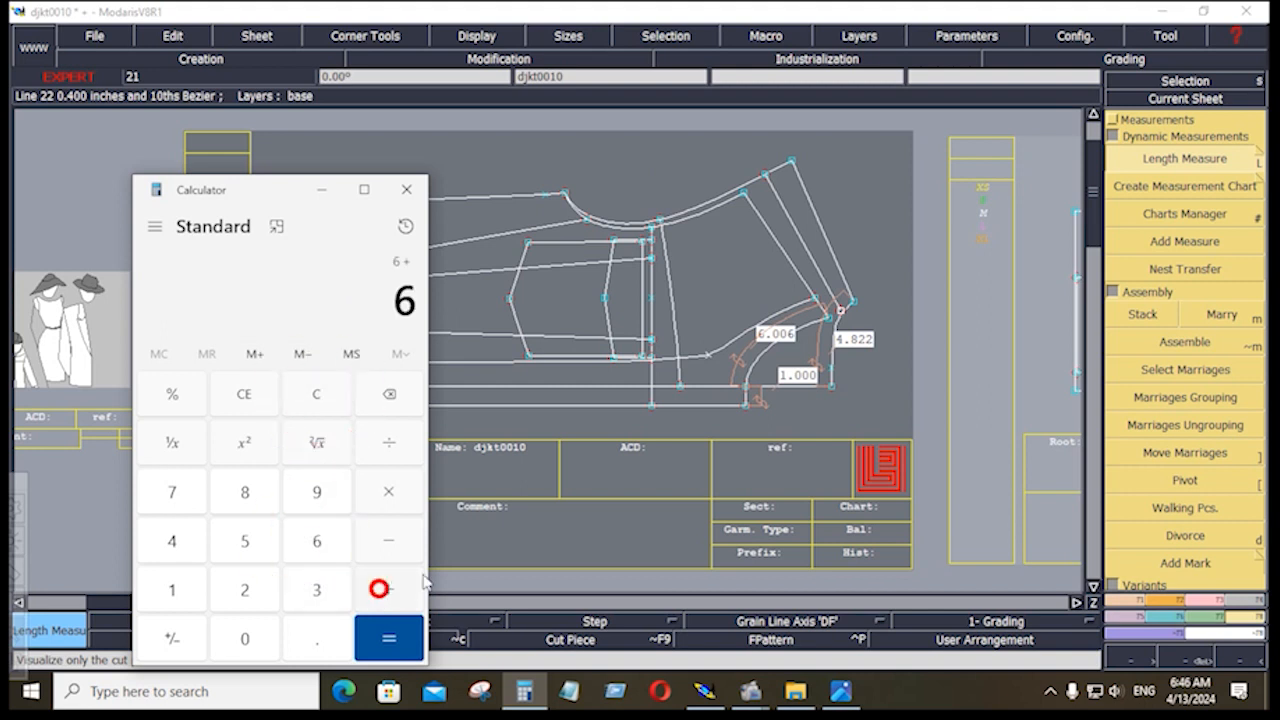
{"action": "left_click", "coordinate": [172, 590]}
{"action": "left_click", "coordinate": [386, 590]}
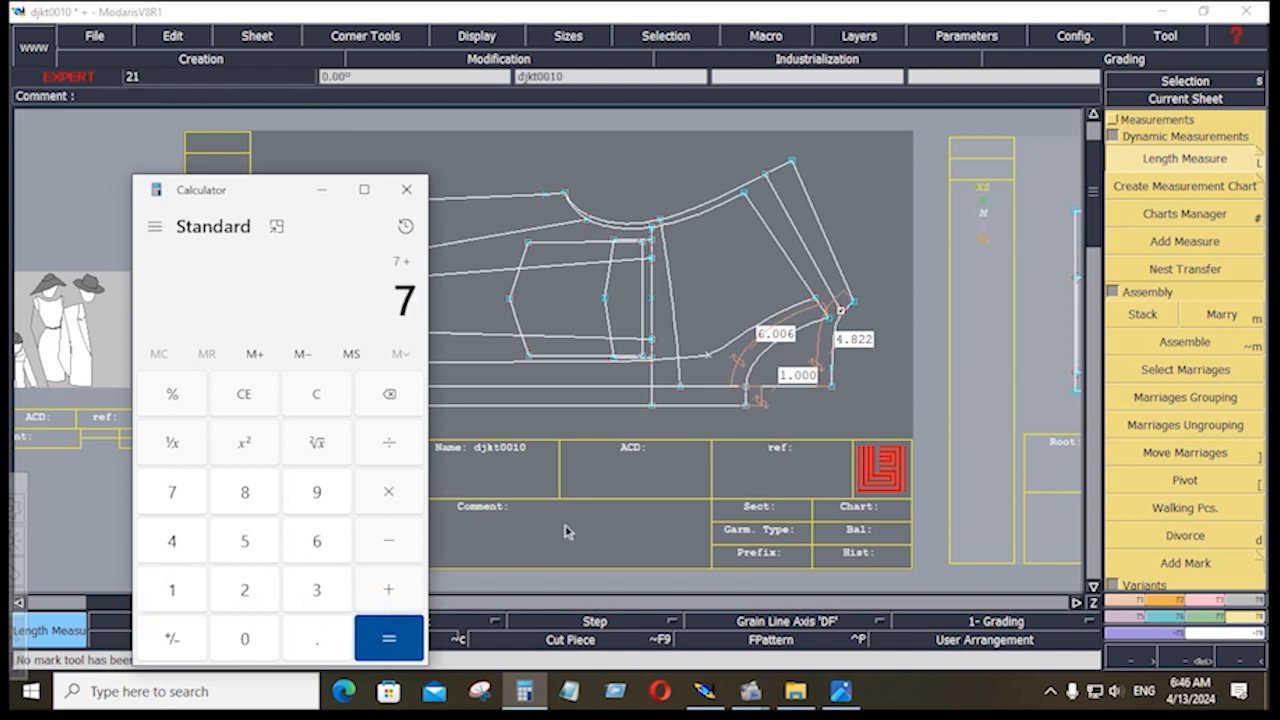
{"action": "left_click", "coordinate": [172, 541]}
{"action": "left_click", "coordinate": [306, 640]}
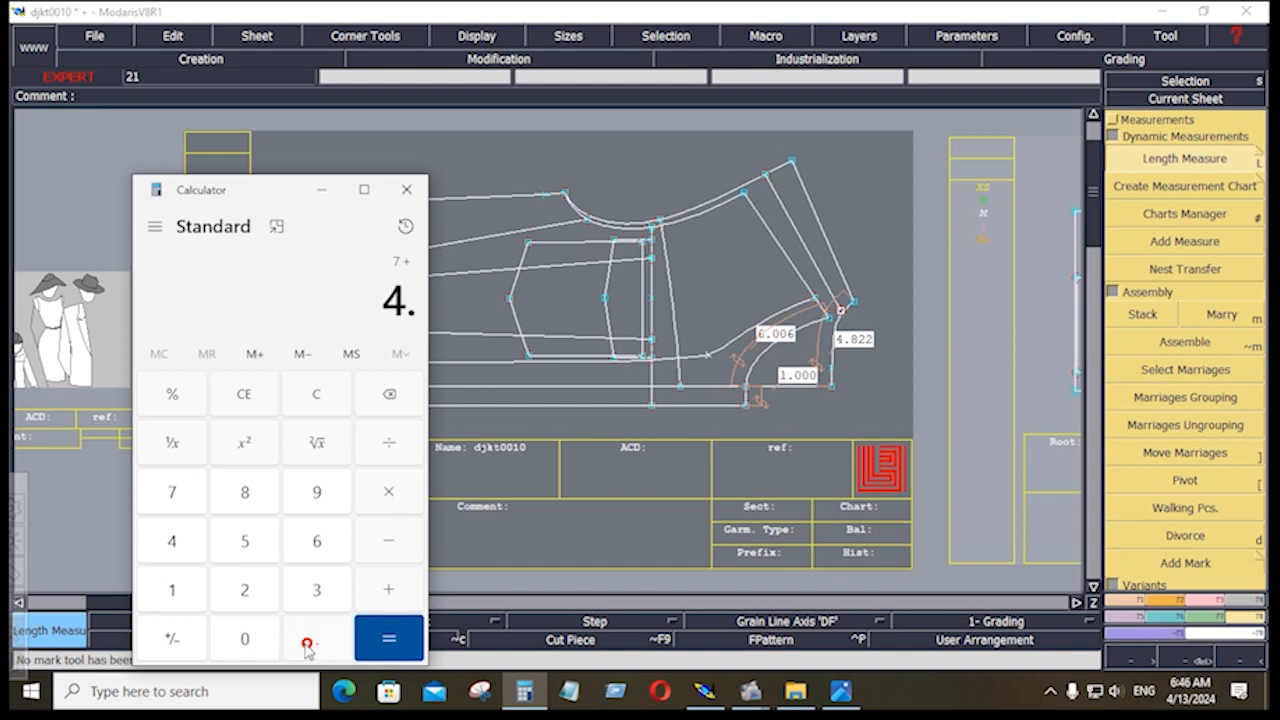
{"action": "left_click", "coordinate": [252, 498]}
{"action": "double_click", "coordinate": [244, 592]}
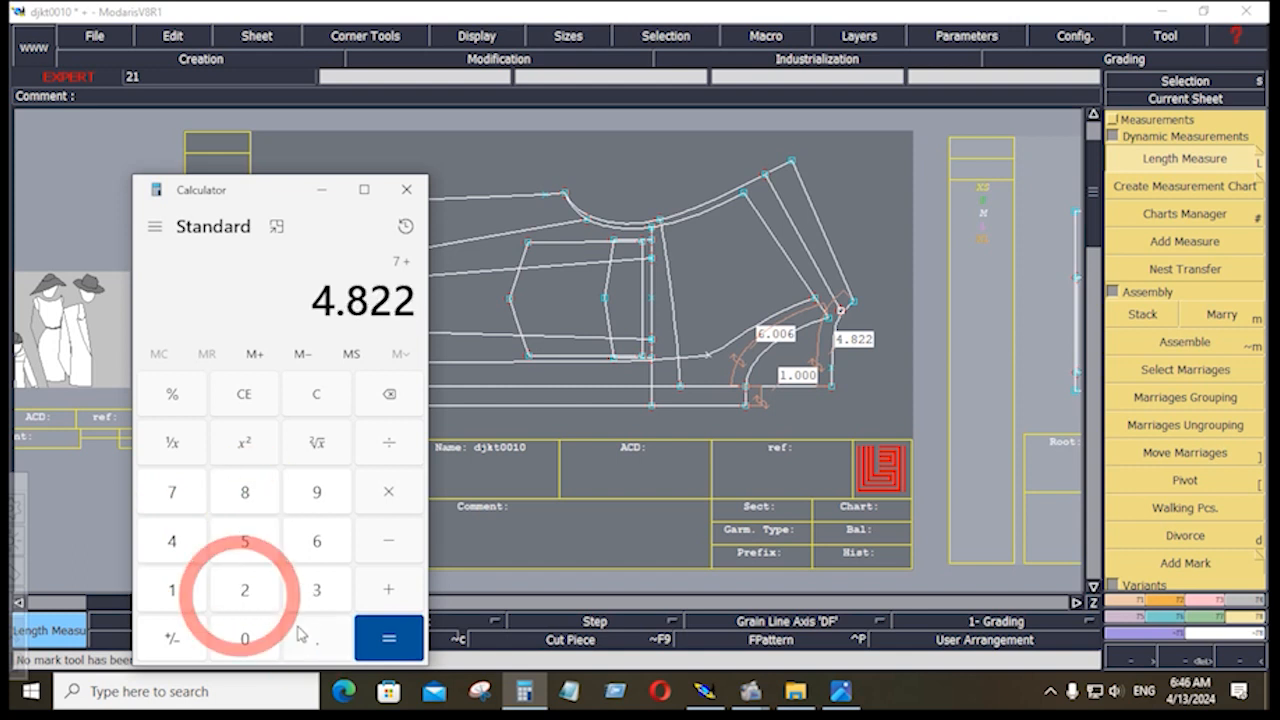
{"action": "left_click", "coordinate": [382, 644]}
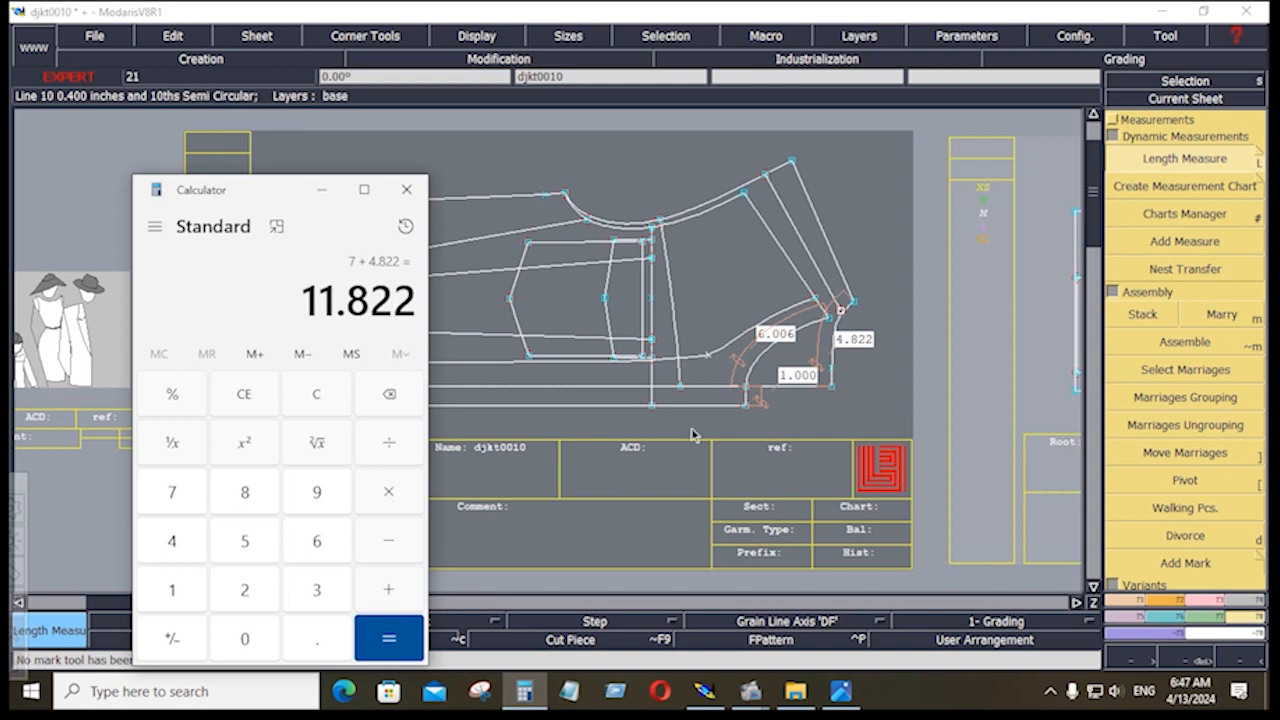
Step: Return to Modaris, measure the width between the two lengthwise front lines just below the neckline, and remove that measurement
{"action": "left_click", "coordinate": [787, 407]}
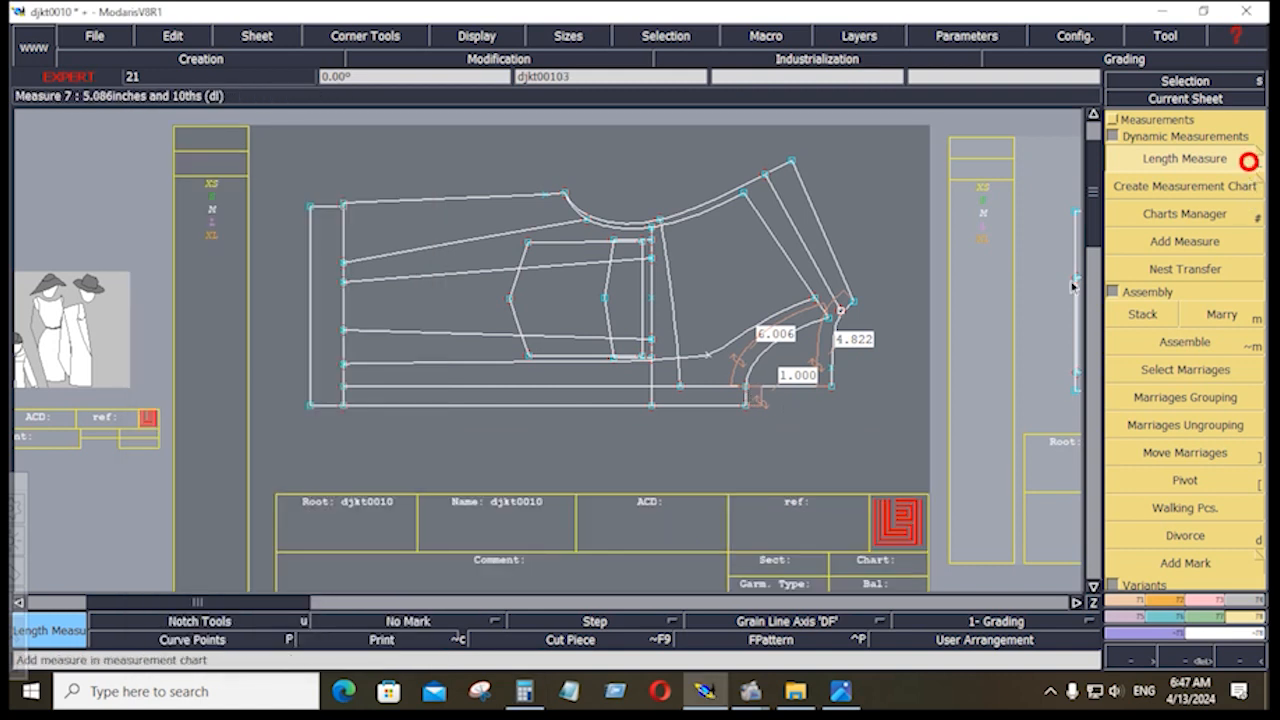
{"action": "left_click", "coordinate": [709, 386]}
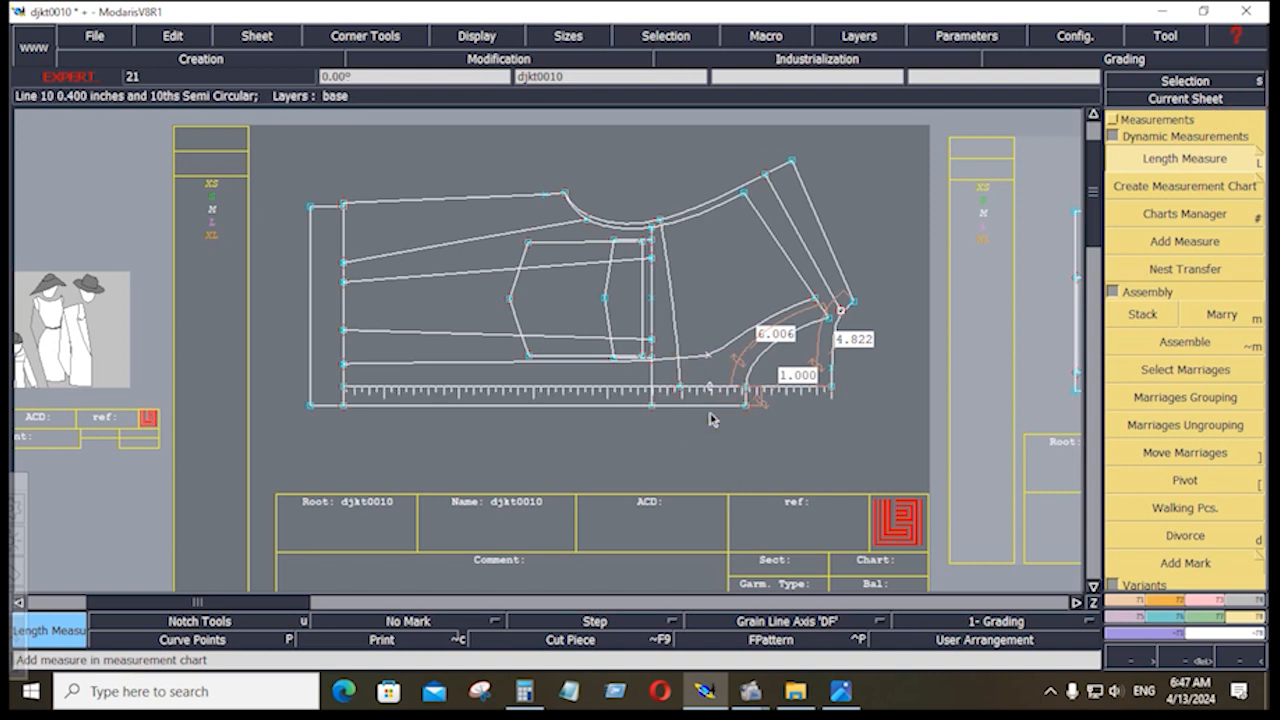
{"action": "key", "text": "space"}
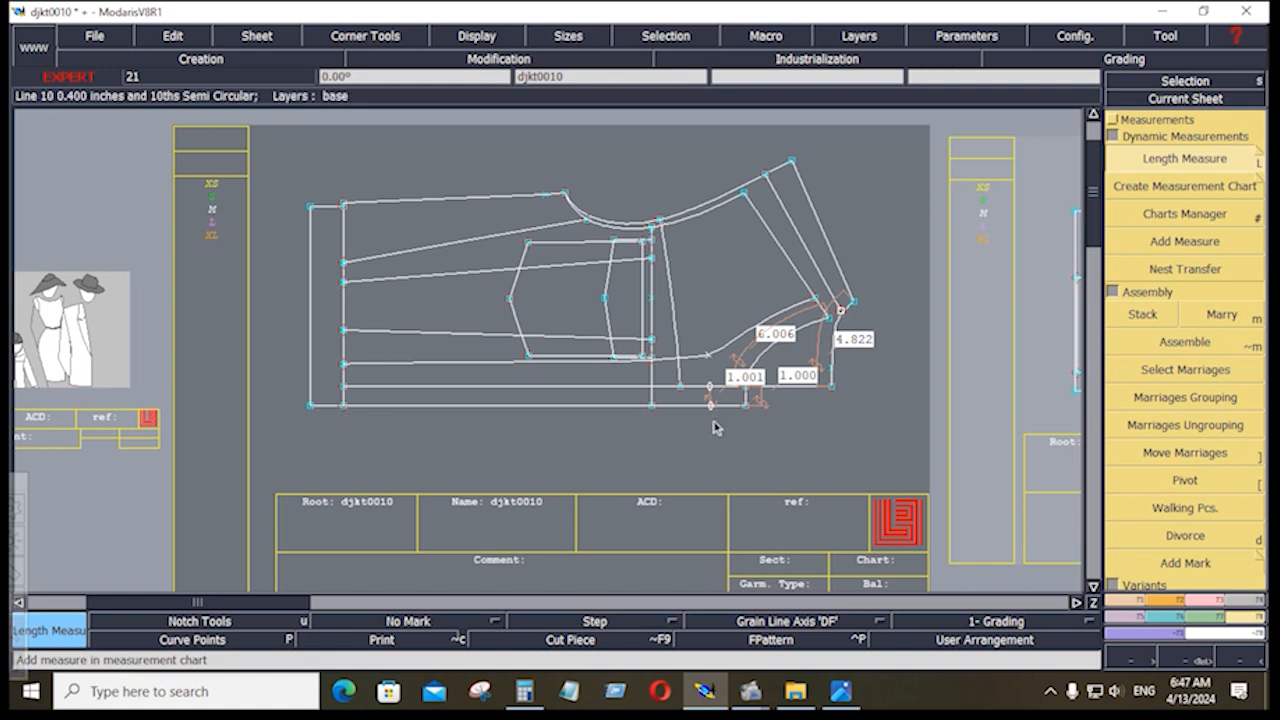
{"action": "key", "text": "ctrl+z"}
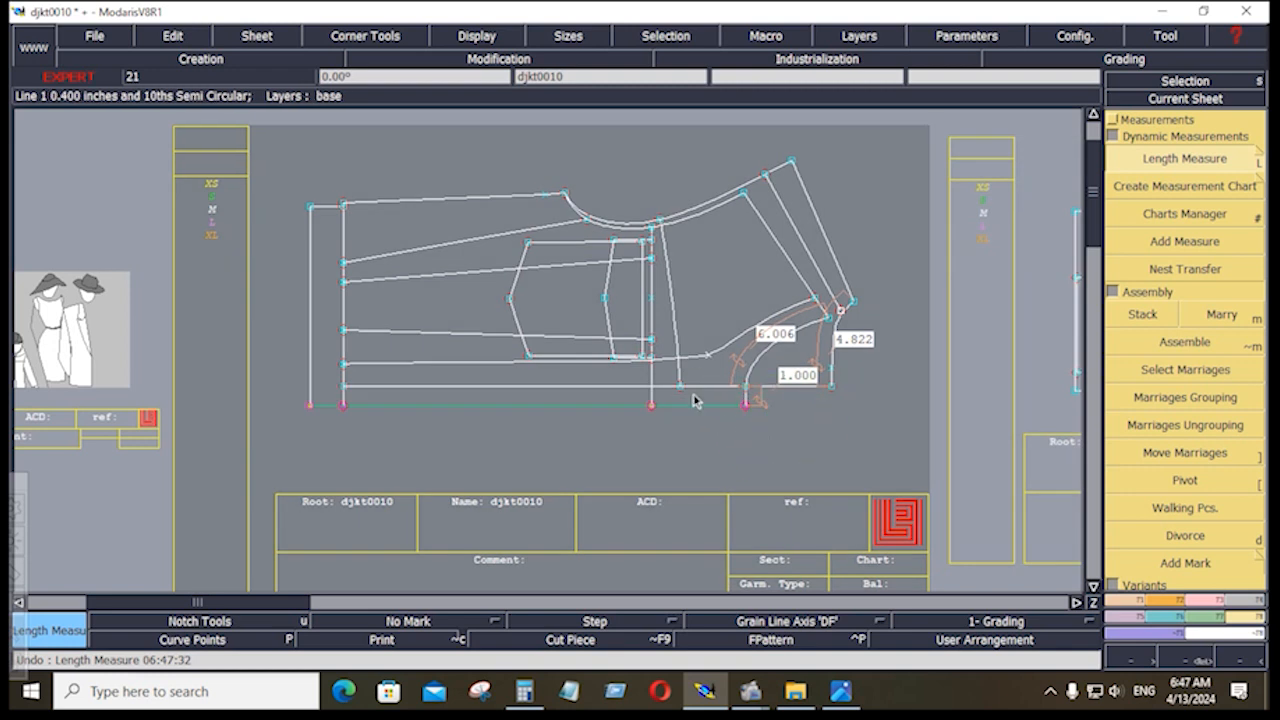
Step: Move the jacket front's outer placket edge line 0.25 inches inward, using ShiftX 0 and ShiftY 0.25
{"action": "key", "text": "shift+f"}
{"action": "key", "text": "shift+f"}
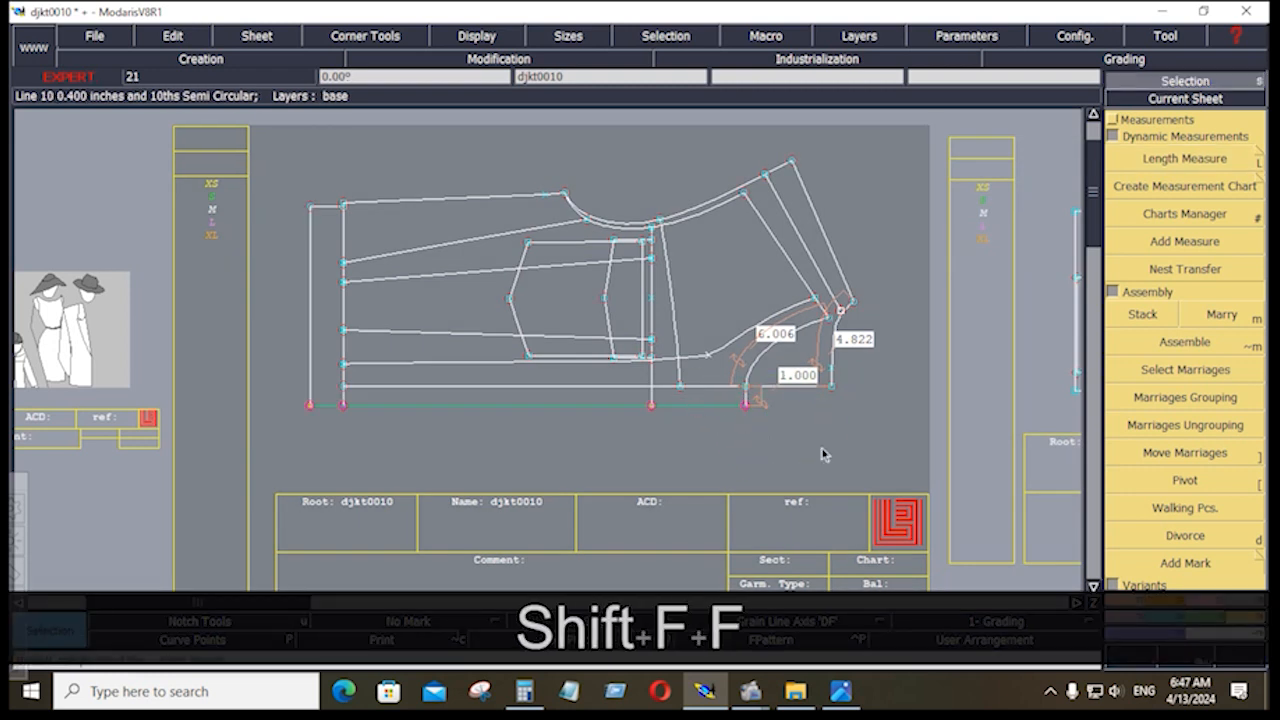
{"action": "left_click", "coordinate": [1207, 601]}
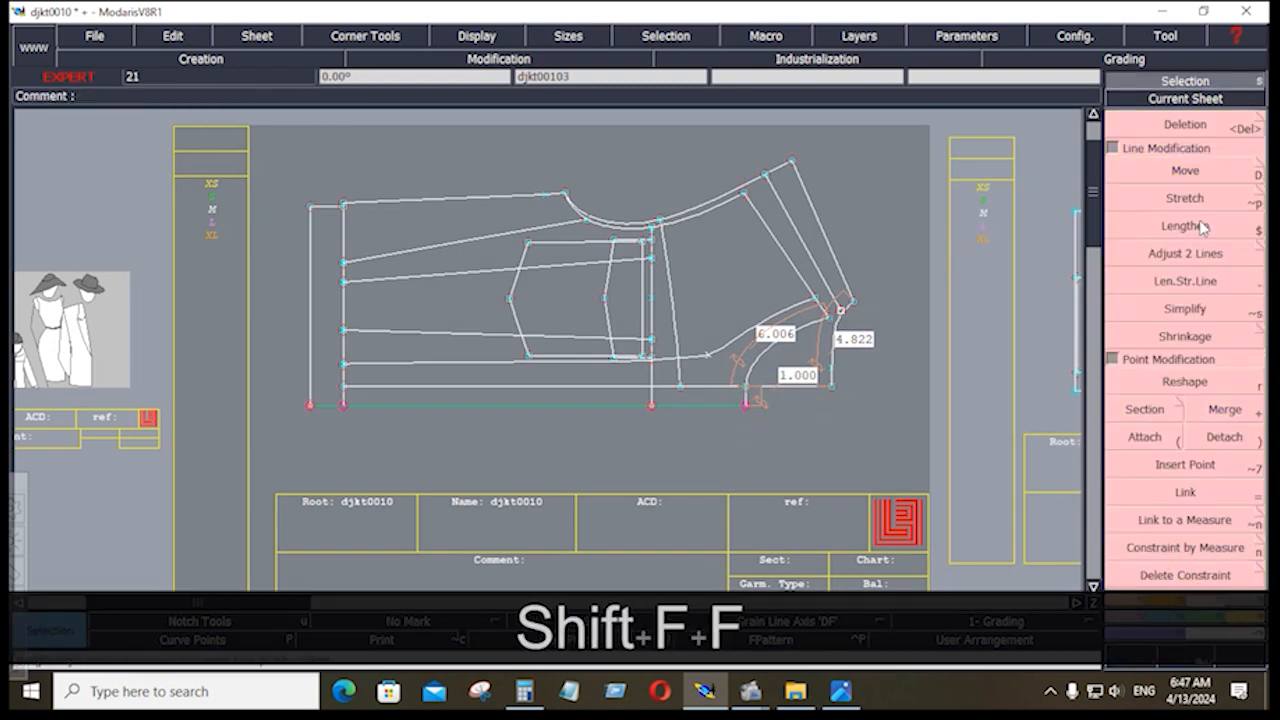
{"action": "left_click", "coordinate": [1185, 171]}
{"action": "left_click", "coordinate": [643, 405]}
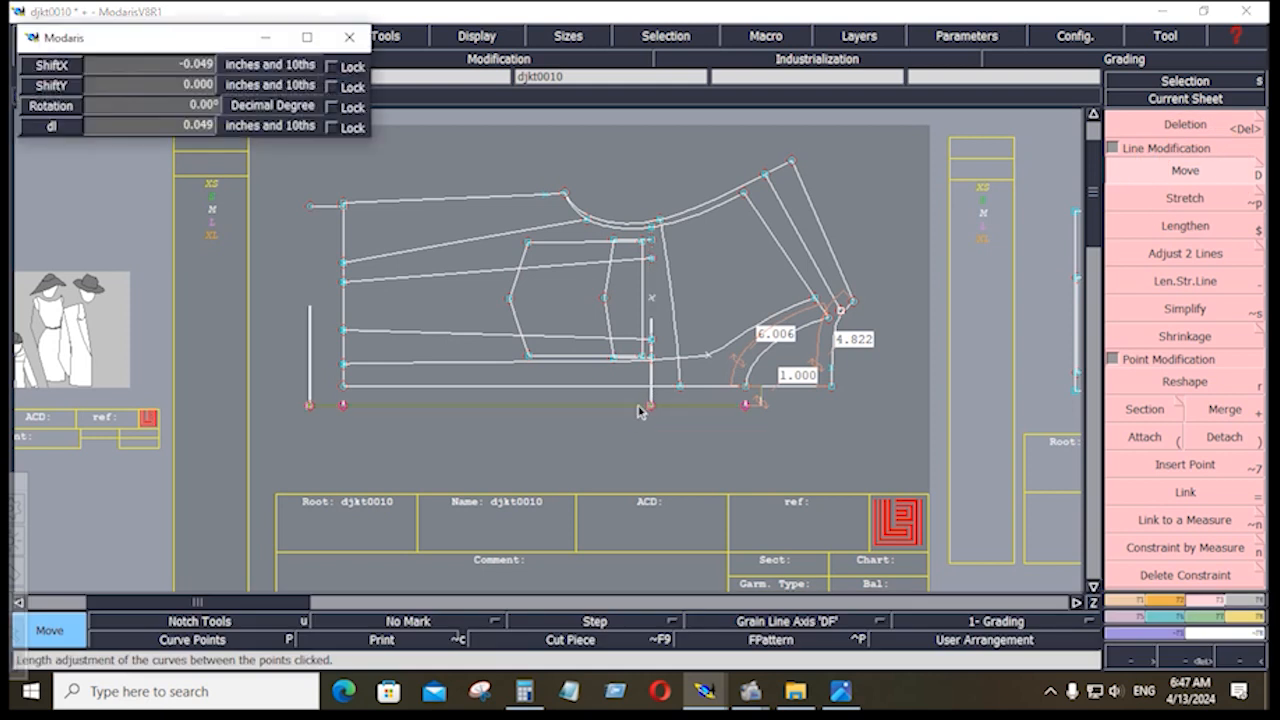
{"action": "key", "text": "Down"}
{"action": "key", "text": "Down"}
{"action": "type", "text": ".25"}
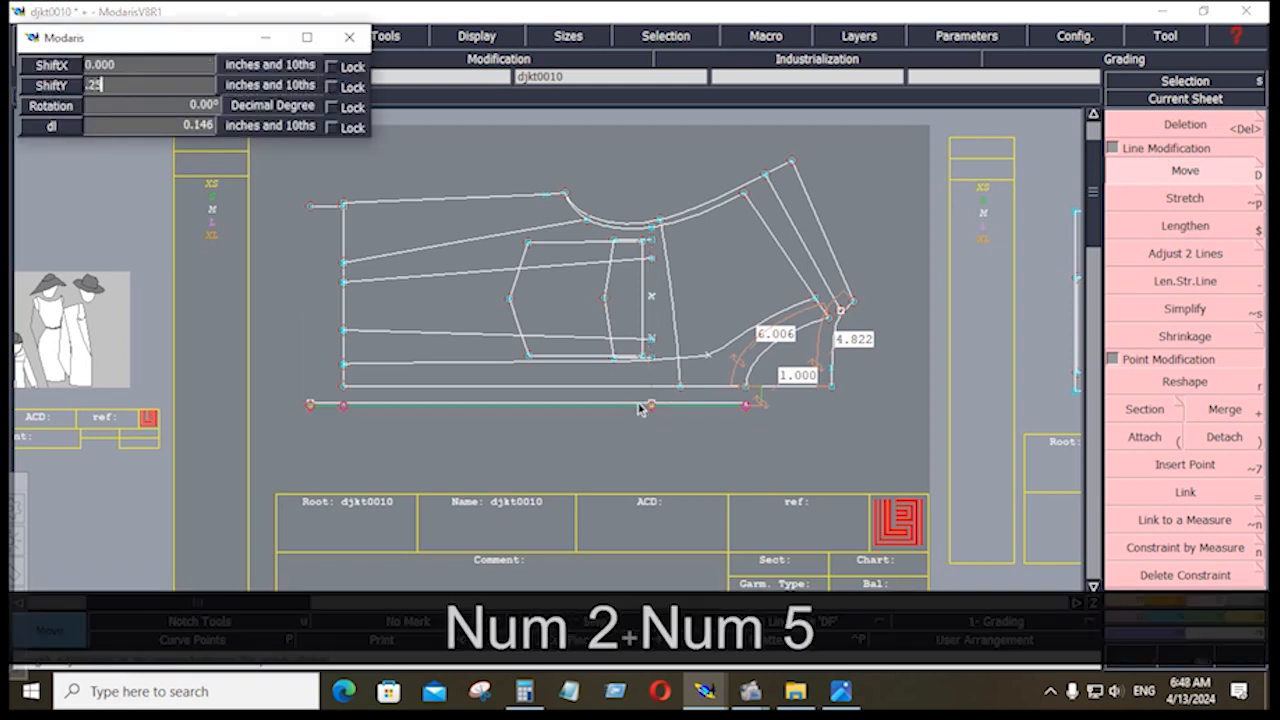
{"action": "key", "text": "Return"}
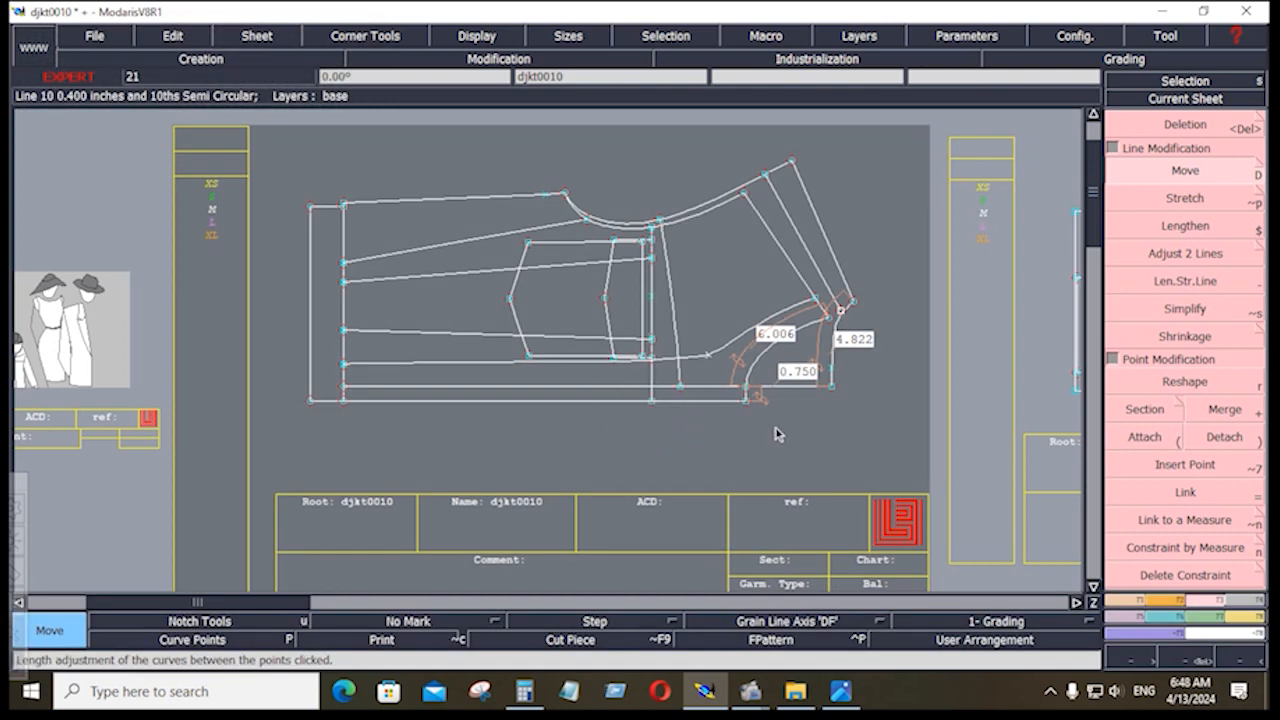
Step: Switch to Calculator and subtract 0.25 from the previous total of 16.644, then return to the pattern
{"action": "left_click", "coordinate": [524, 691]}
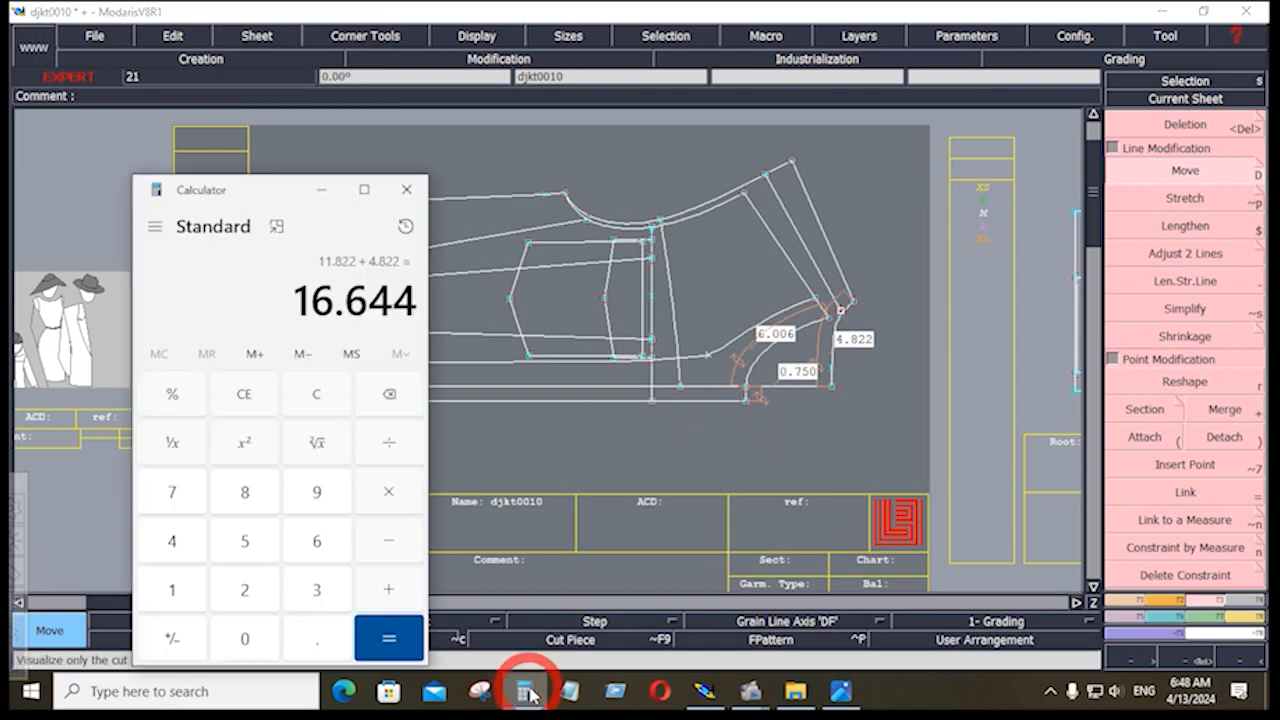
{"action": "left_click", "coordinate": [390, 540]}
{"action": "left_click", "coordinate": [316, 638]}
{"action": "left_click", "coordinate": [244, 590]}
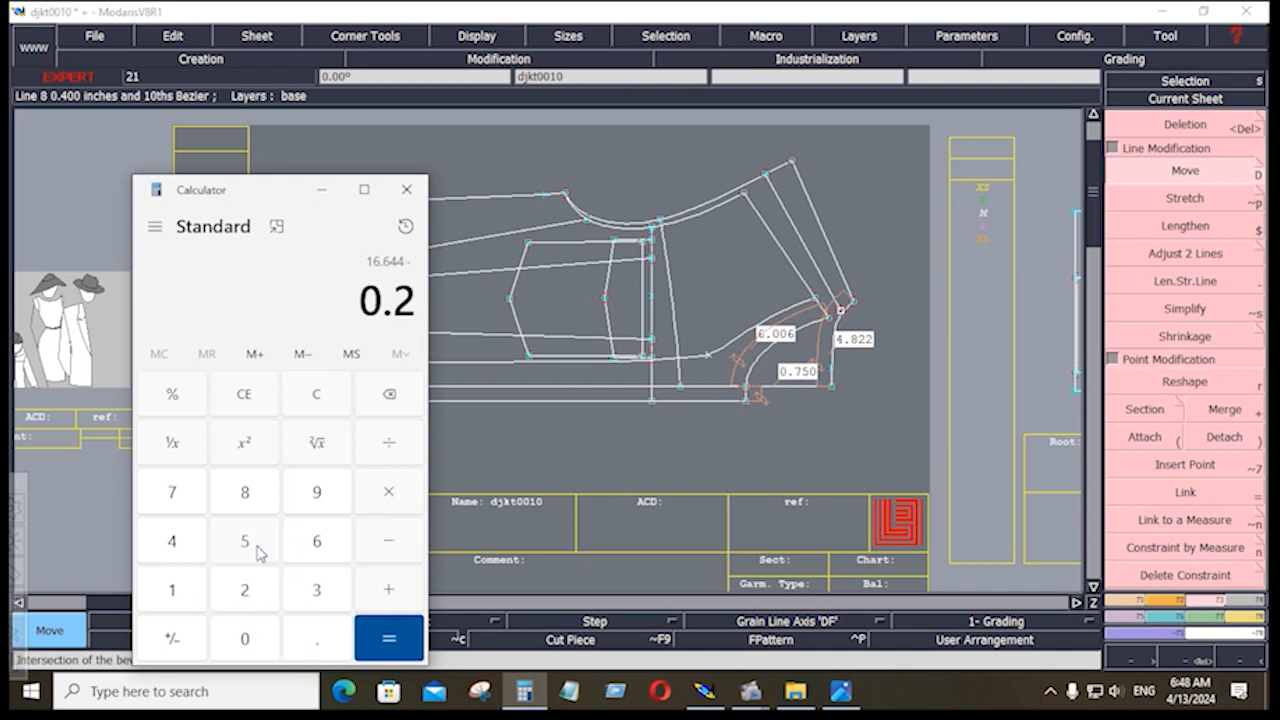
{"action": "left_click", "coordinate": [257, 552]}
{"action": "left_click", "coordinate": [398, 642]}
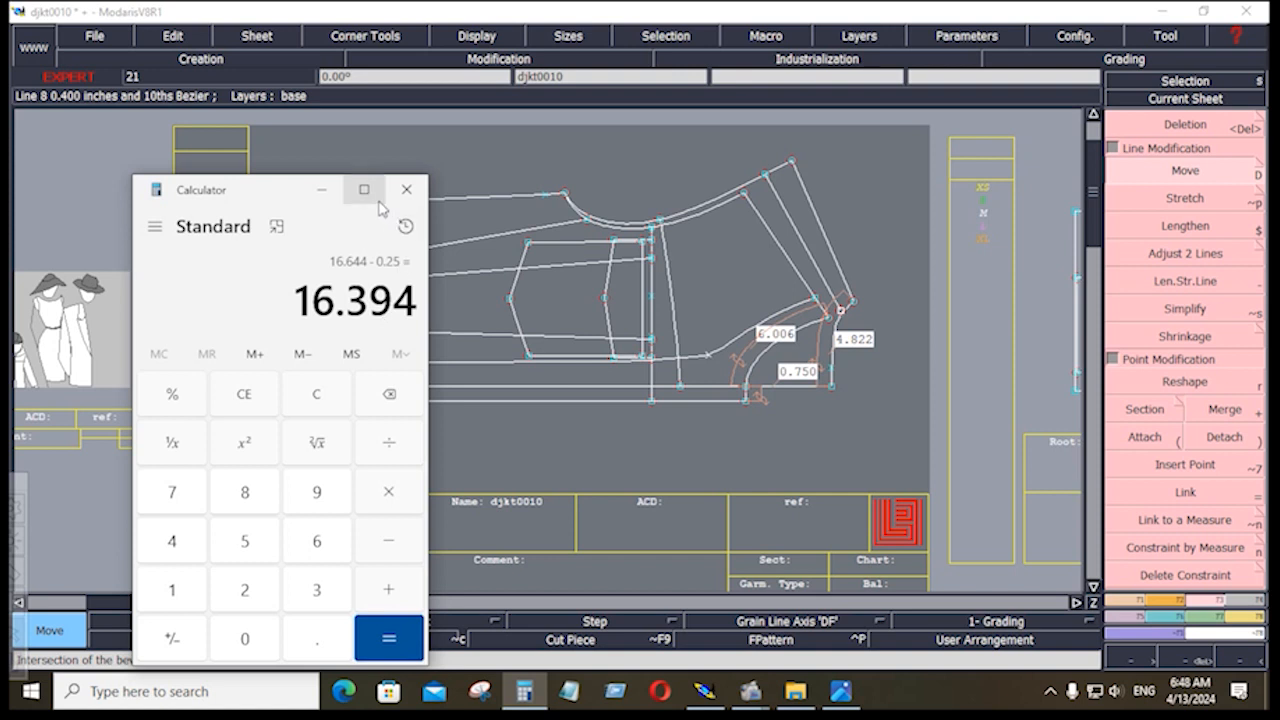
{"action": "left_click", "coordinate": [321, 190]}
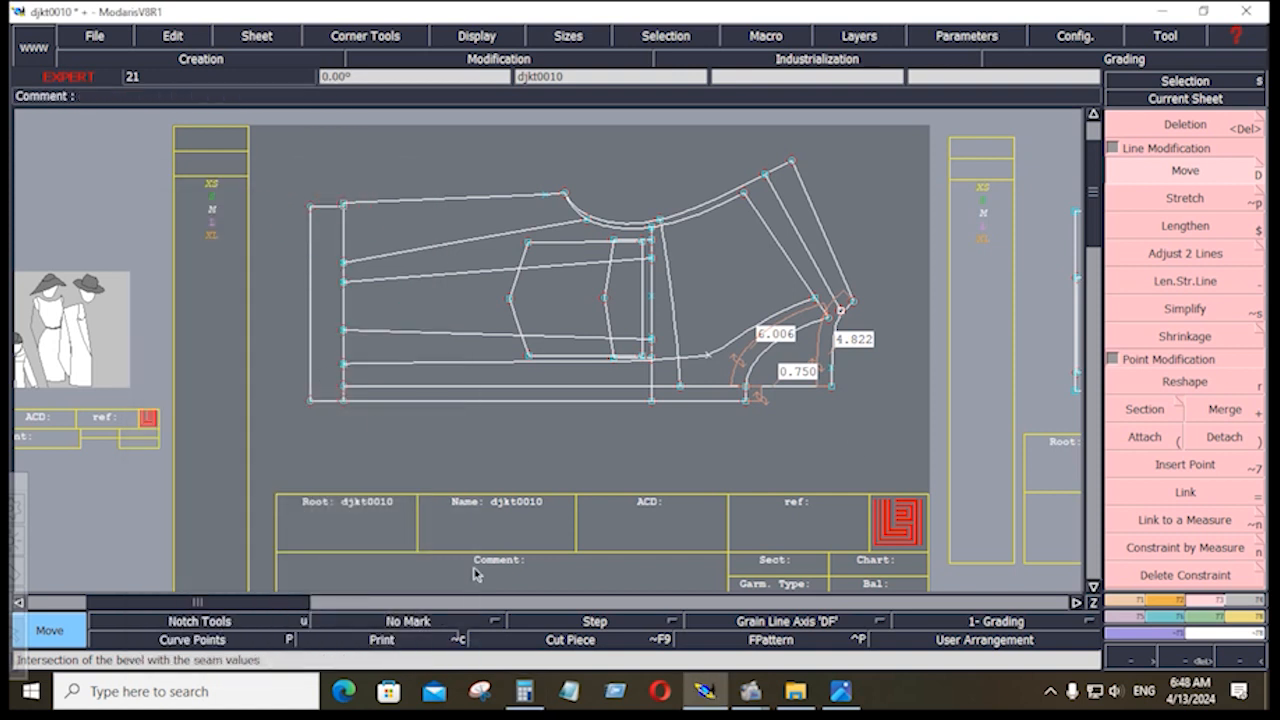
Step: Add the neckline lengths 6, 0.75 and 4.822 in Calculator, then return to the pattern
{"action": "left_click", "coordinate": [525, 690]}
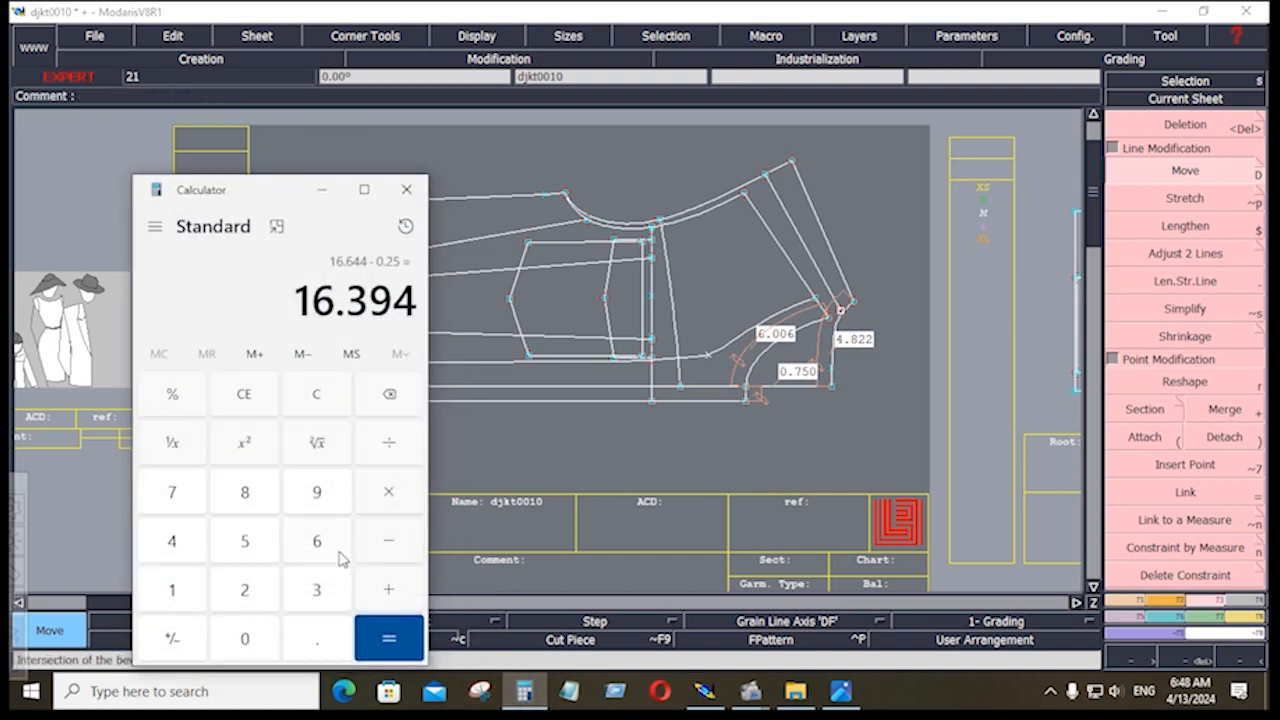
{"action": "left_click", "coordinate": [316, 541]}
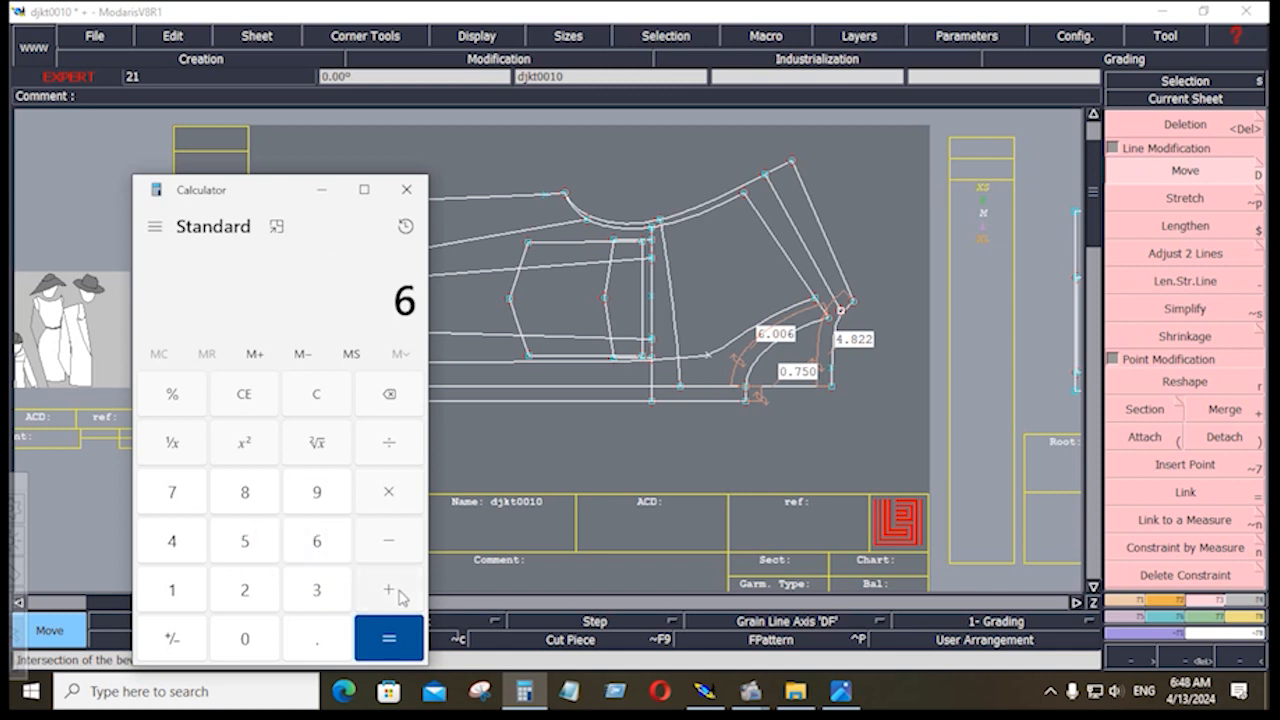
{"action": "left_click", "coordinate": [389, 590]}
{"action": "left_click", "coordinate": [330, 640]}
{"action": "left_click", "coordinate": [202, 508]}
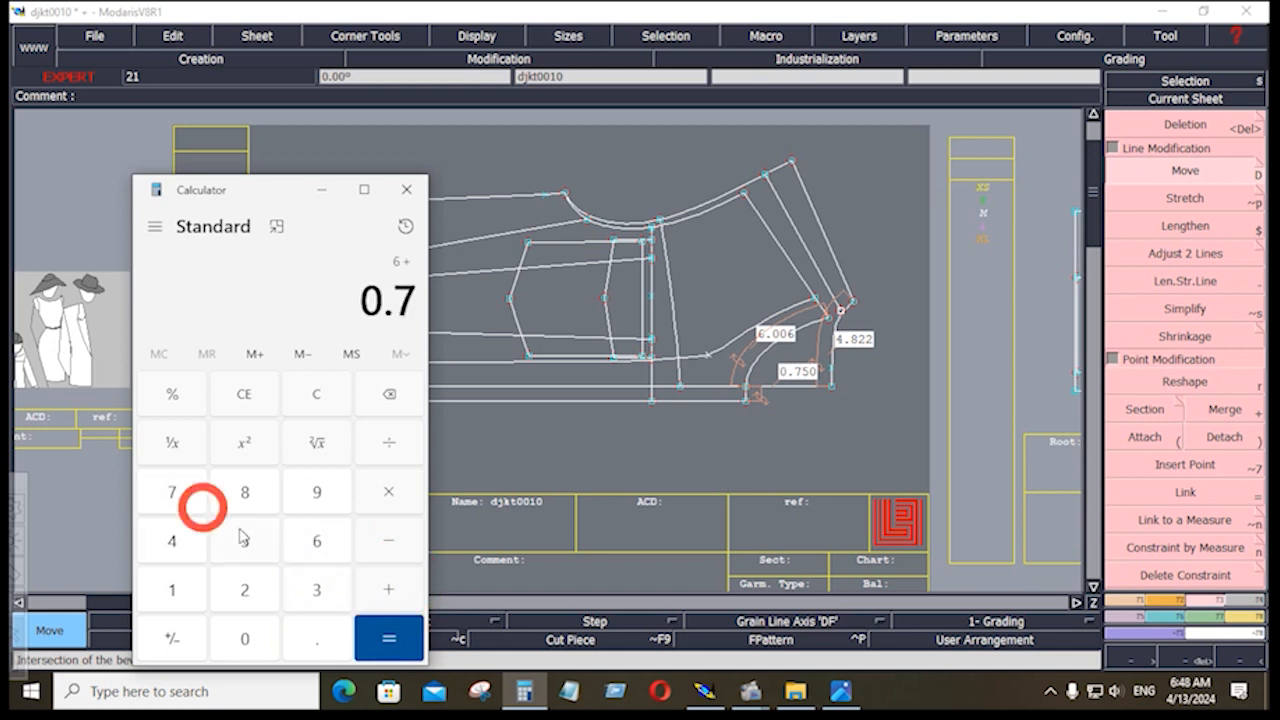
{"action": "left_click", "coordinate": [243, 539]}
{"action": "left_click", "coordinate": [389, 592]}
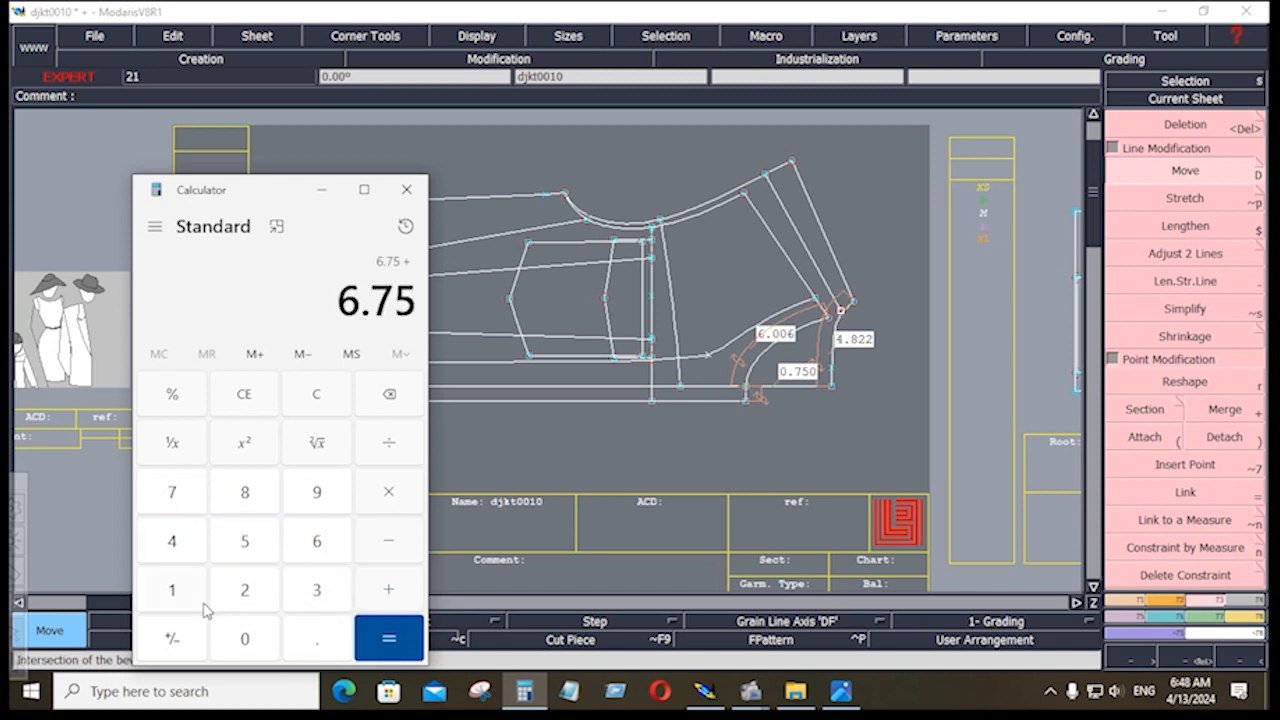
{"action": "left_click", "coordinate": [173, 545]}
{"action": "left_click", "coordinate": [328, 638]}
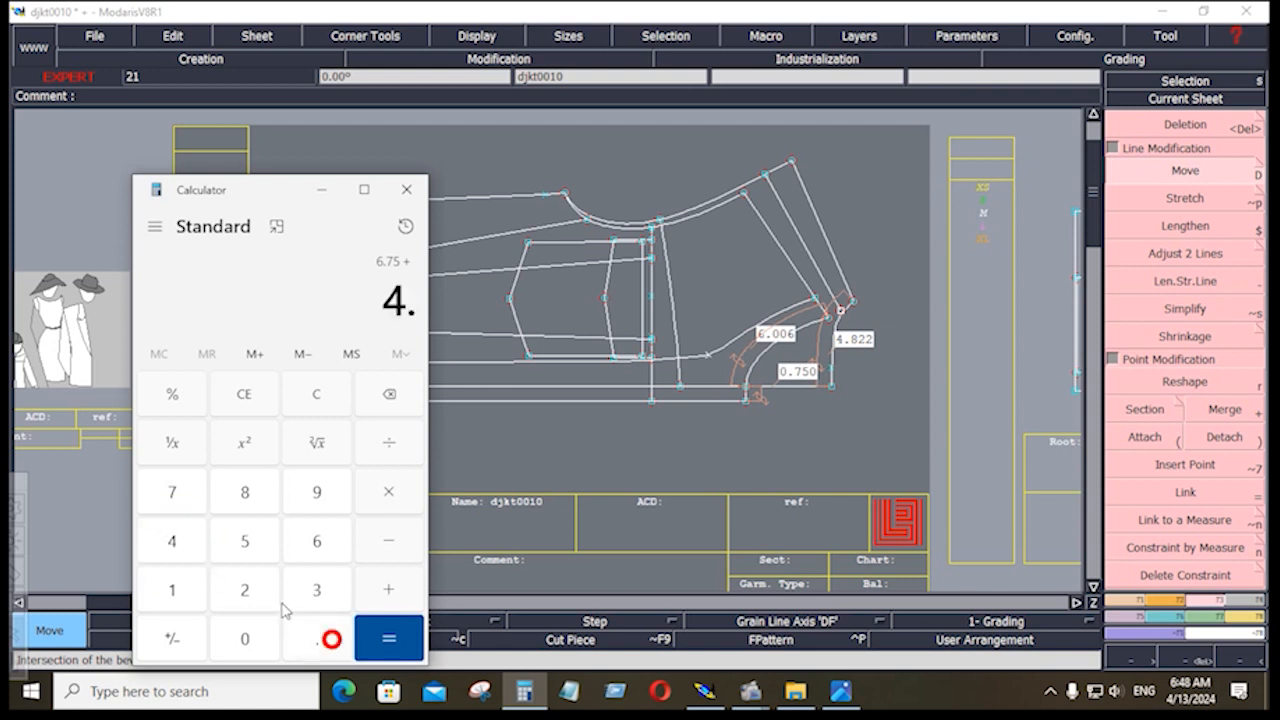
{"action": "left_click", "coordinate": [245, 495]}
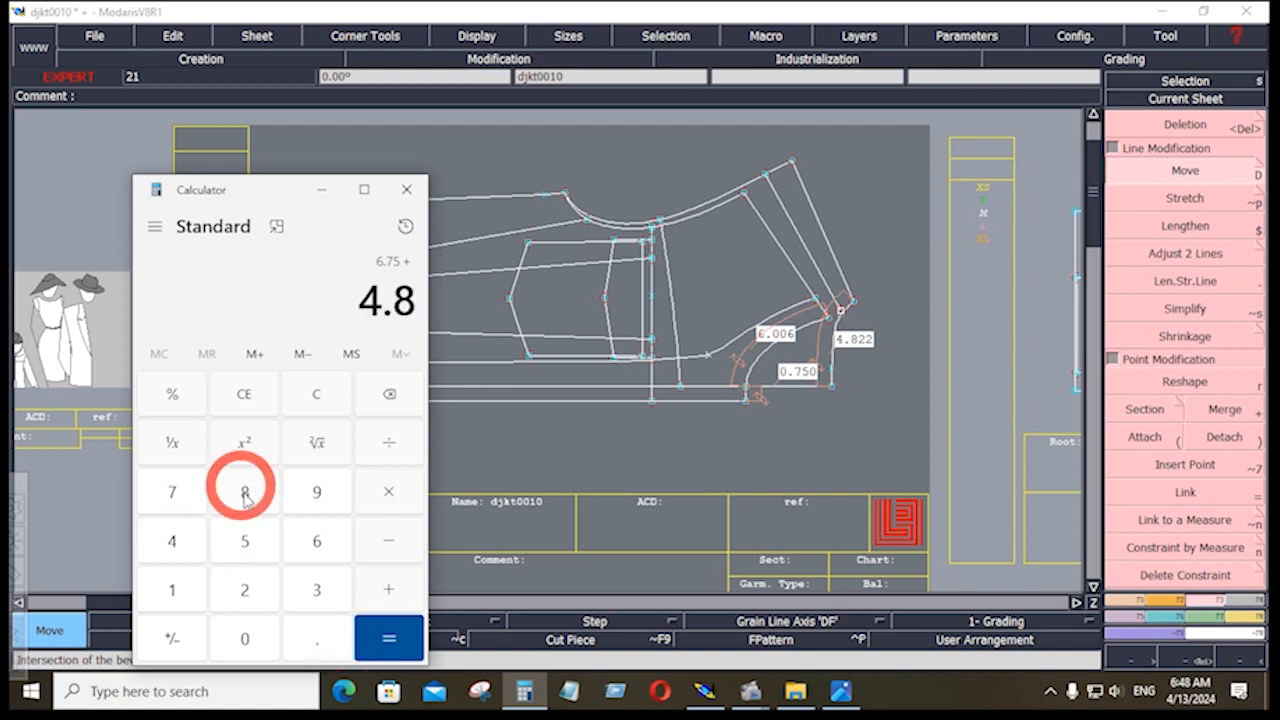
{"action": "double_click", "coordinate": [245, 592]}
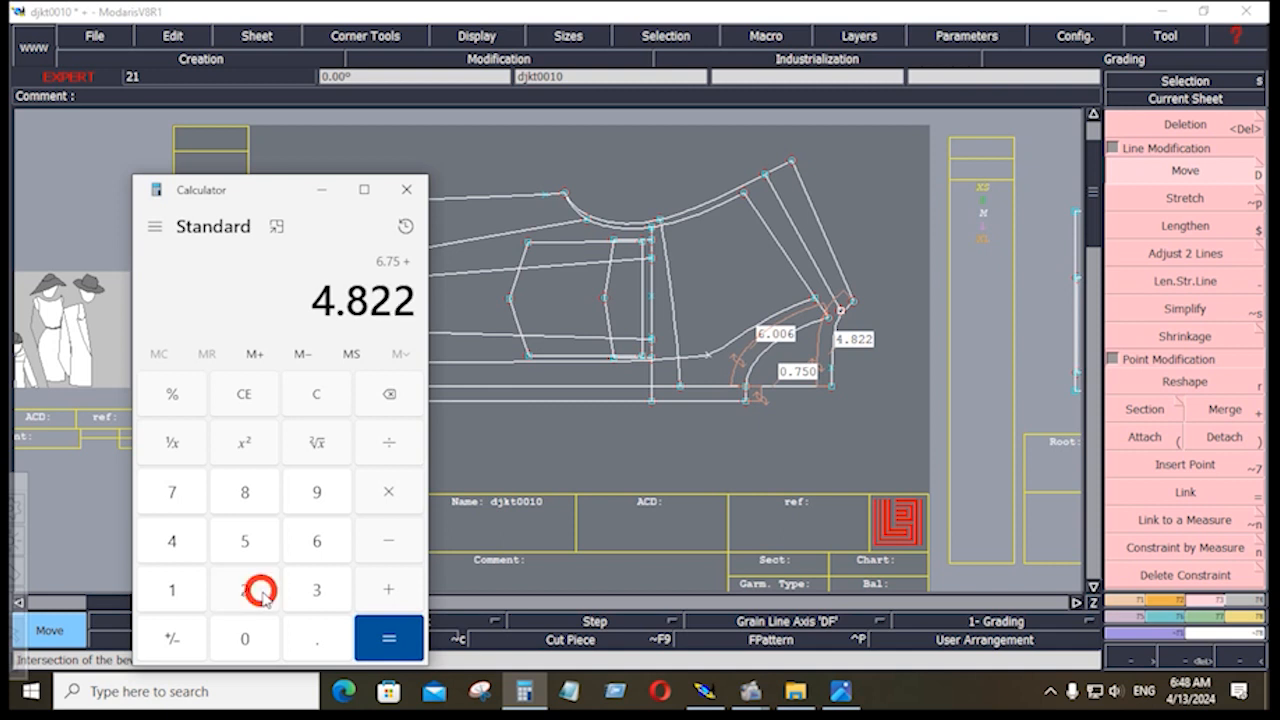
{"action": "left_click", "coordinate": [388, 636]}
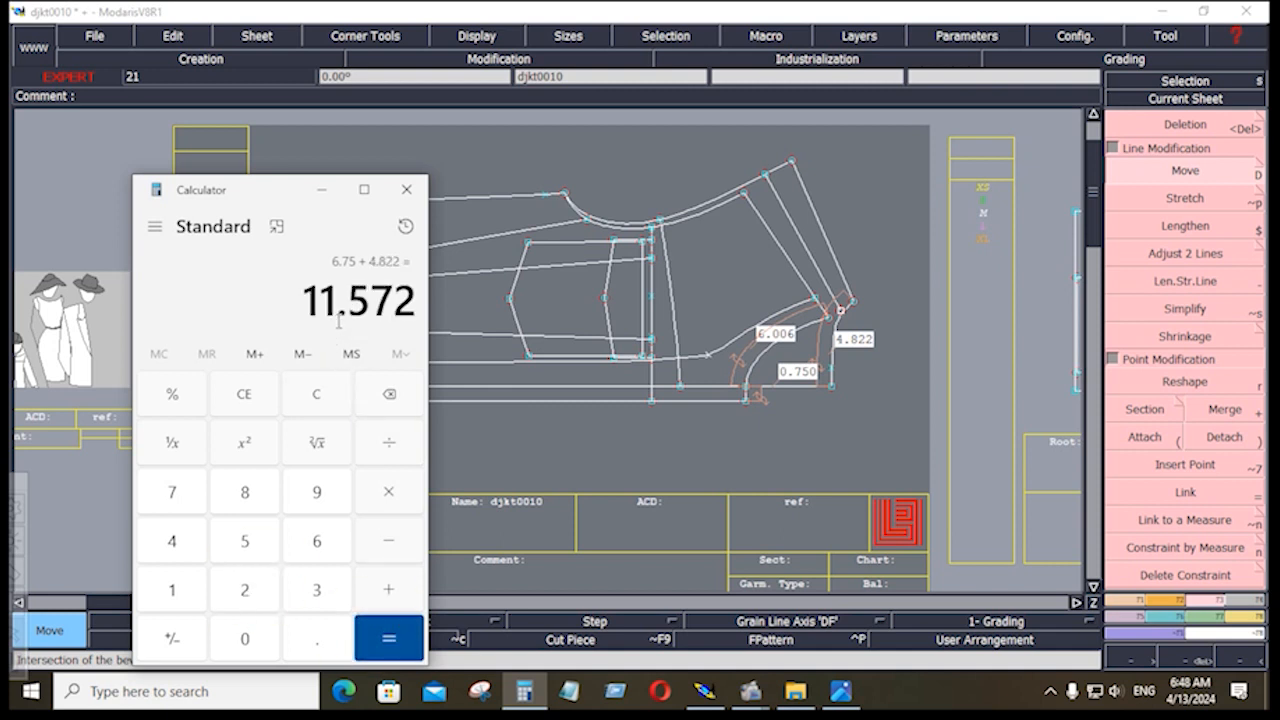
{"action": "left_click", "coordinate": [324, 193]}
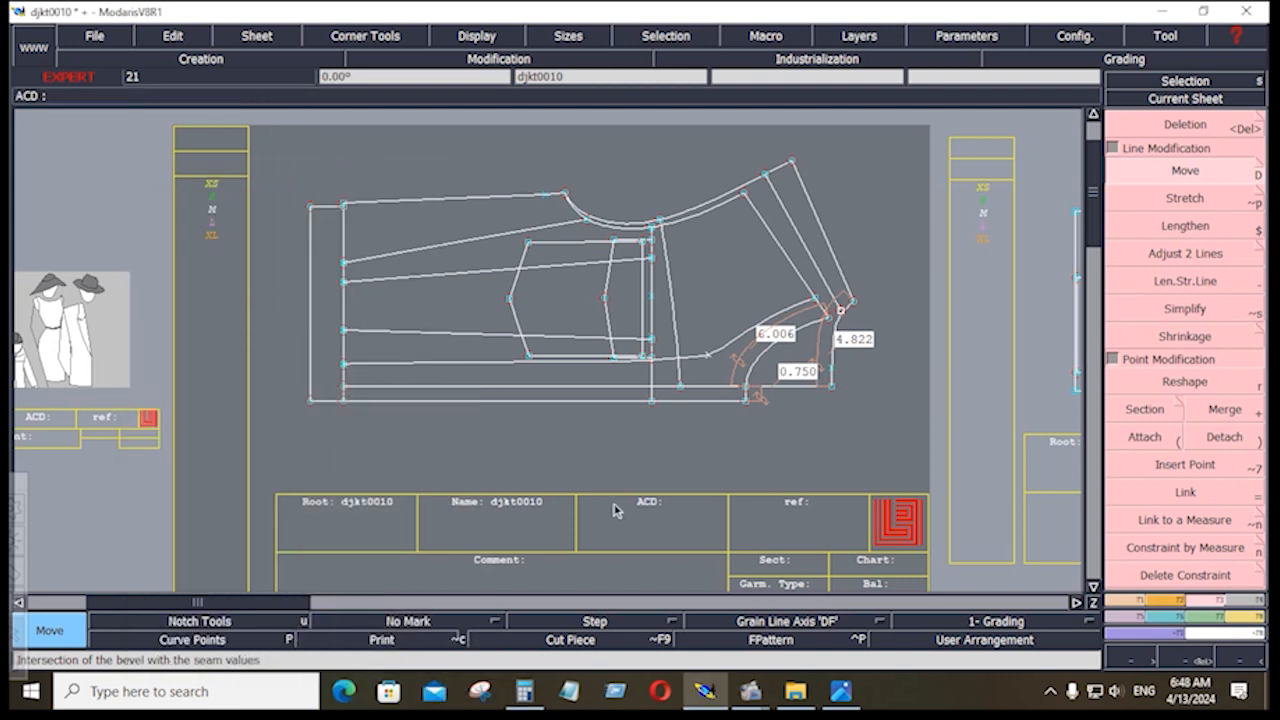
Step: On the djkt00103 sheet, draw an upward-bowed arc about 8.1 inches long above the armhole with Arc Arrow, using an arrow of about 0.2 inches
{"action": "key", "text": "j"}
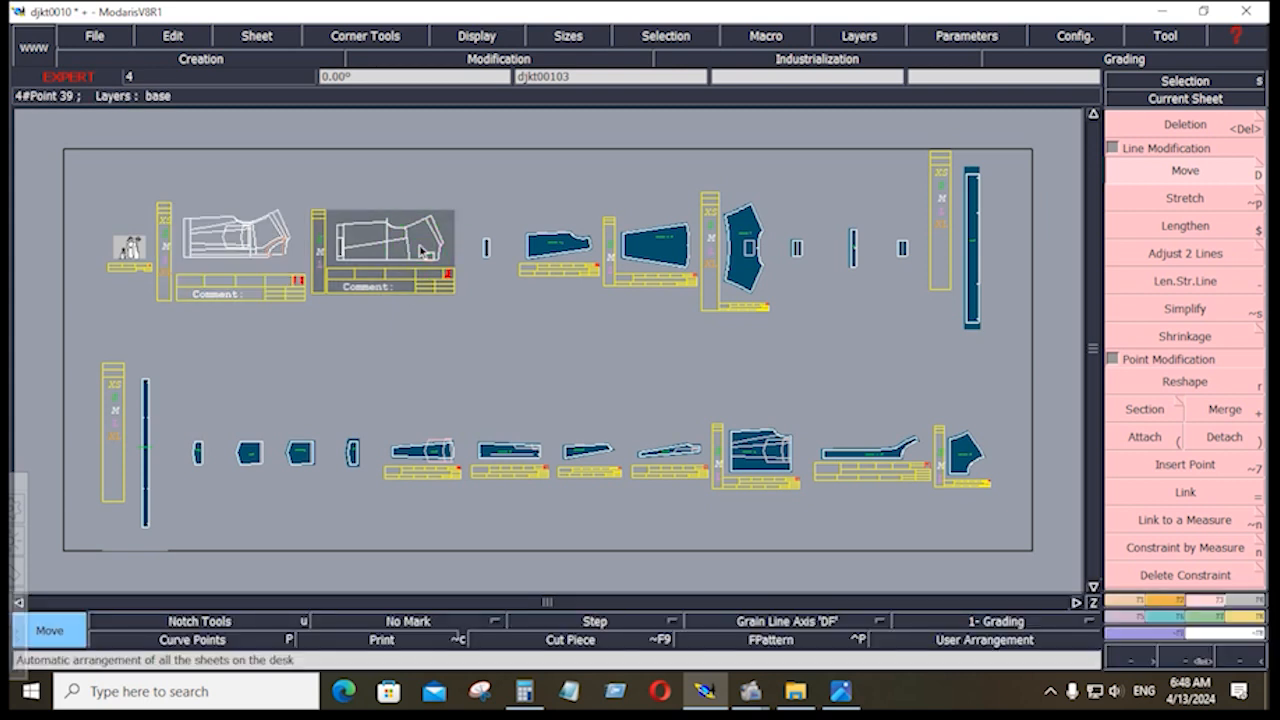
{"action": "key", "text": "Home"}
{"action": "key", "text": "F2"}
{"action": "left_click", "coordinate": [1199, 462]}
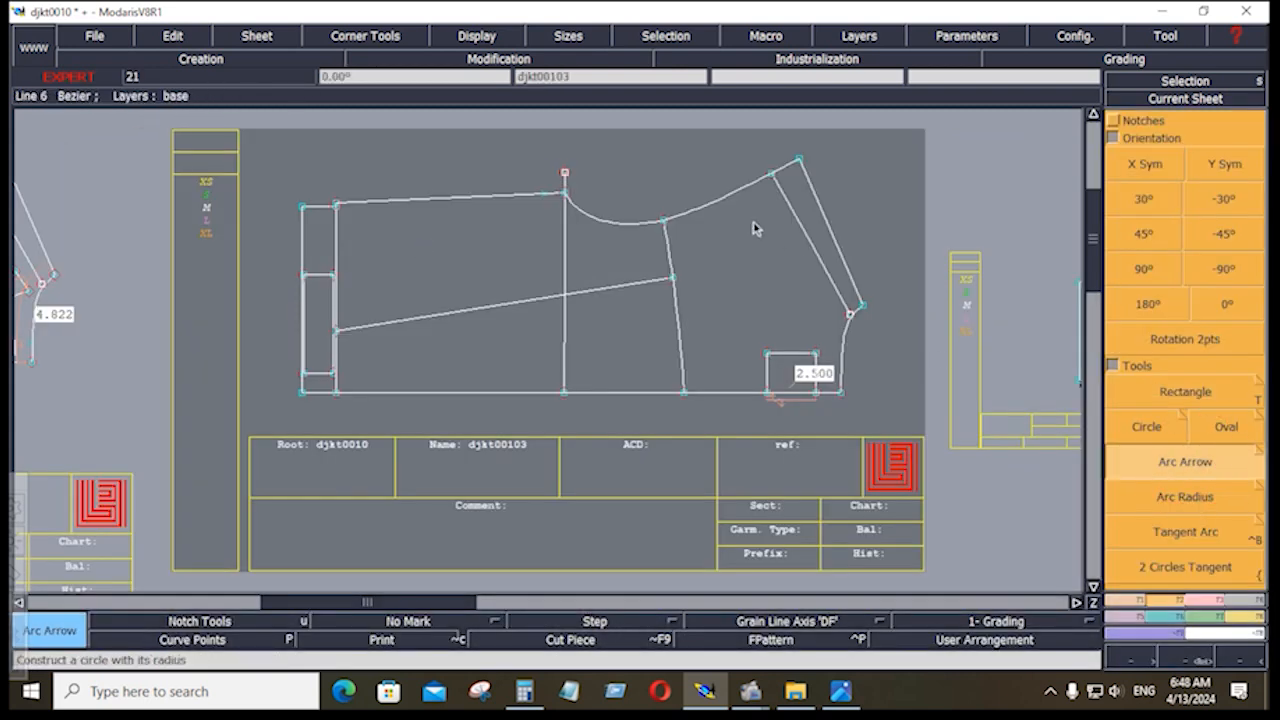
{"action": "left_click", "coordinate": [586, 144]}
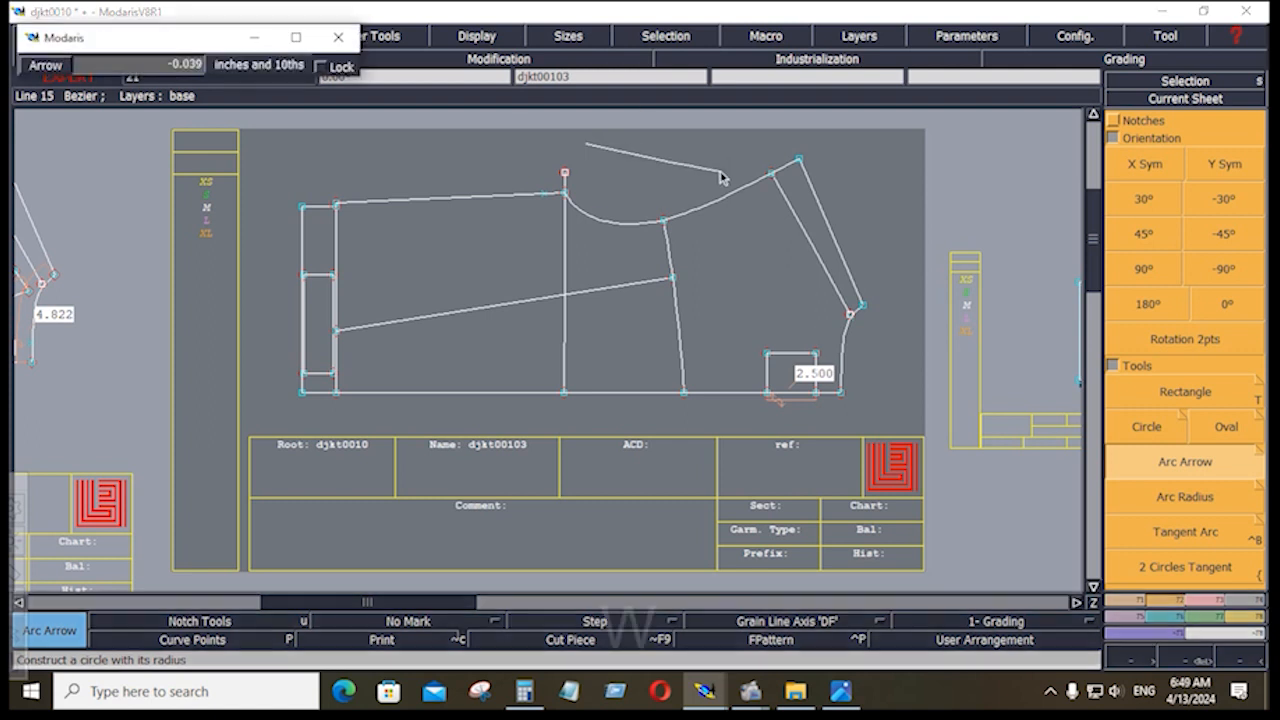
{"action": "key", "text": "q"}
{"action": "key", "text": "q"}
{"action": "key", "text": "q"}
{"action": "key", "text": "q"}
{"action": "key", "text": "q"}
{"action": "key", "text": "q"}
{"action": "key", "text": "q"}
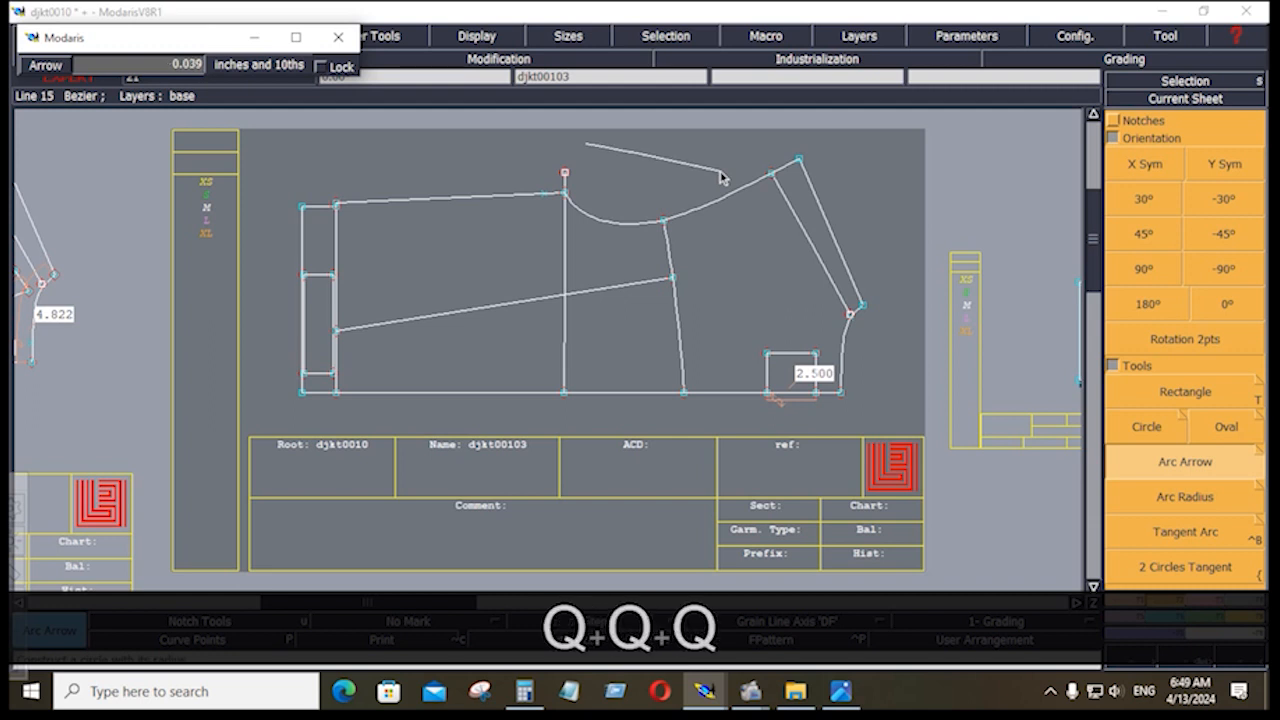
{"action": "key", "text": "q"}
{"action": "key", "text": "q"}
{"action": "key", "text": "q"}
{"action": "key", "text": "q"}
{"action": "key", "text": "q"}
{"action": "key", "text": "q"}
{"action": "key", "text": "q"}
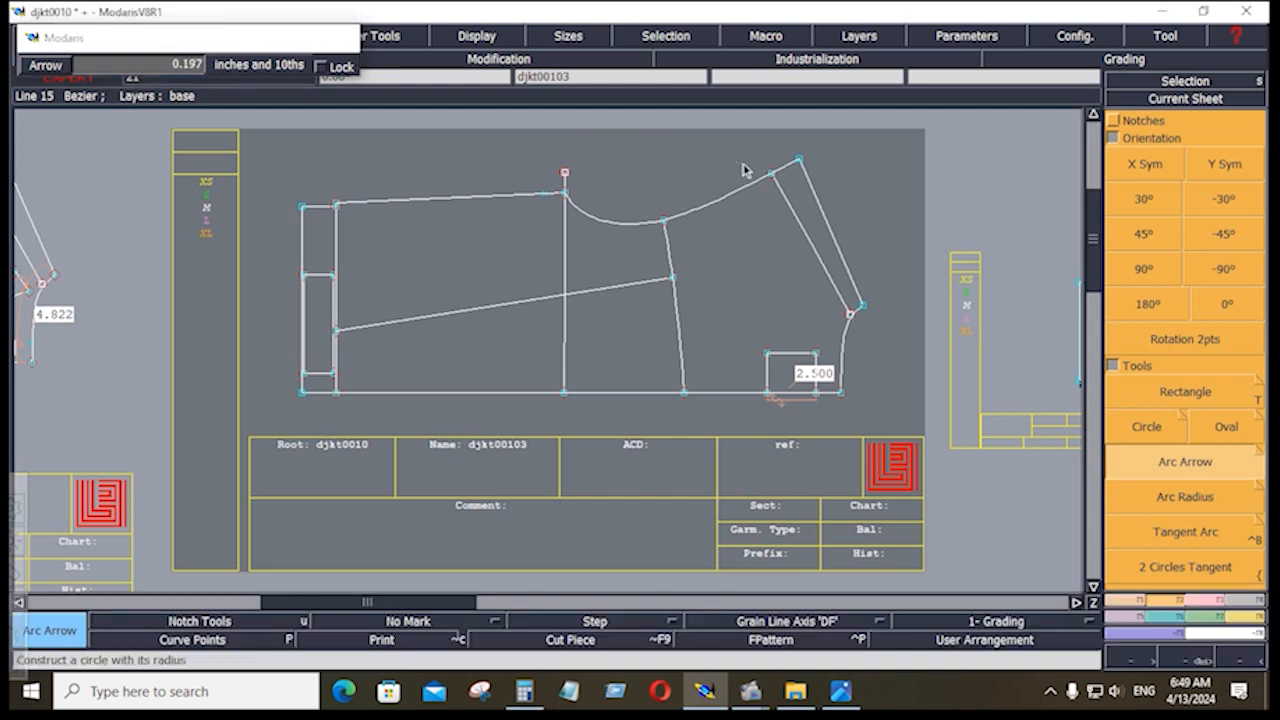
{"action": "left_click", "coordinate": [743, 164]}
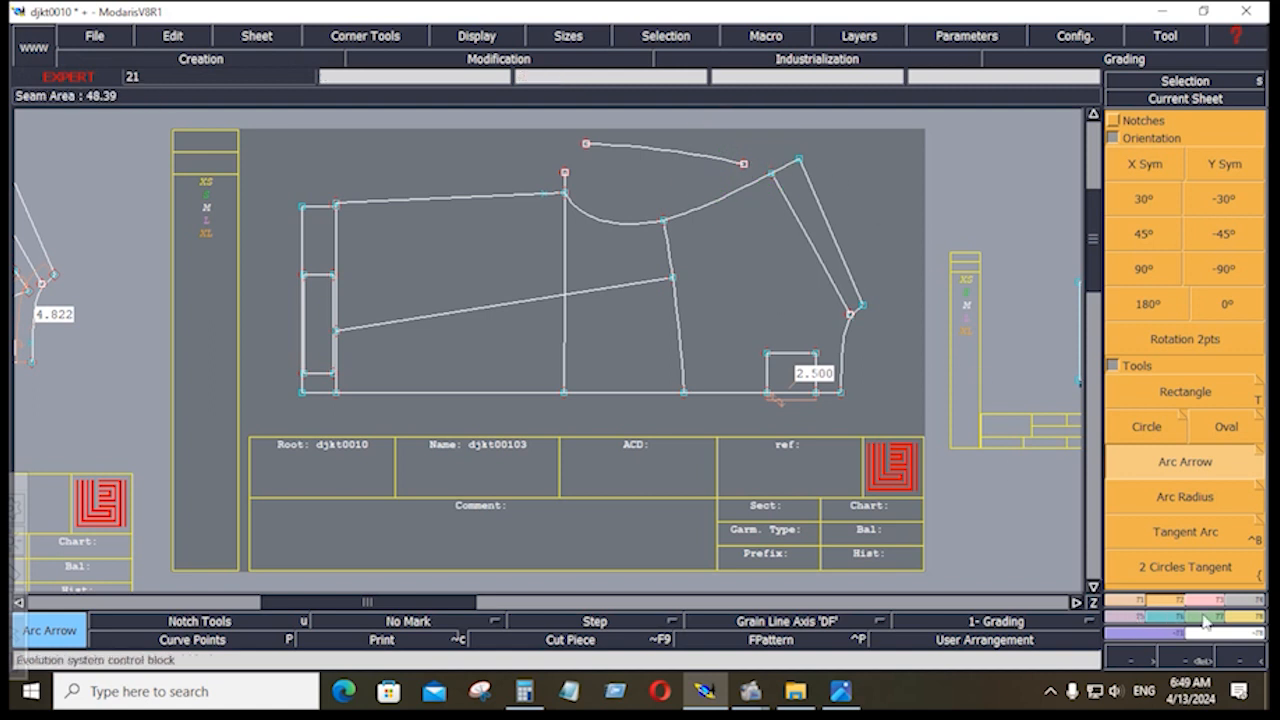
Step: Add a dynamic length measure along the new arc between its two endpoints
{"action": "left_click", "coordinate": [1249, 619]}
{"action": "left_click", "coordinate": [1232, 162]}
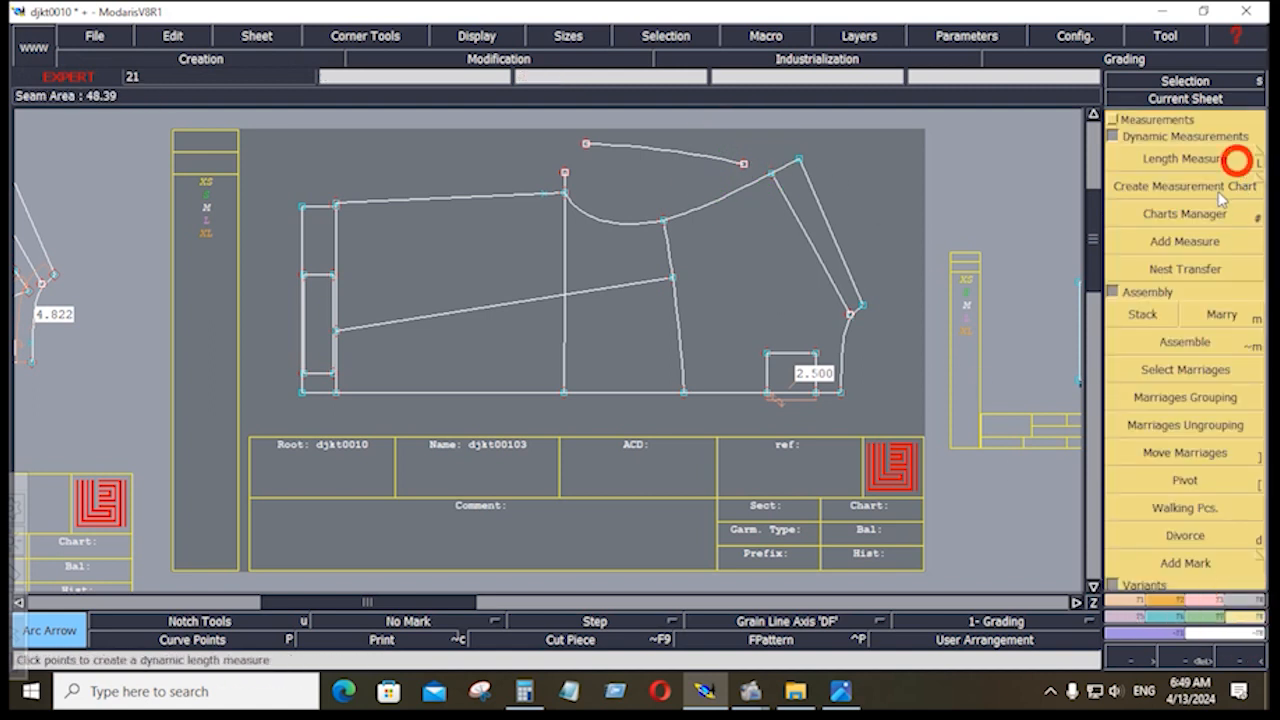
{"action": "left_click", "coordinate": [588, 145]}
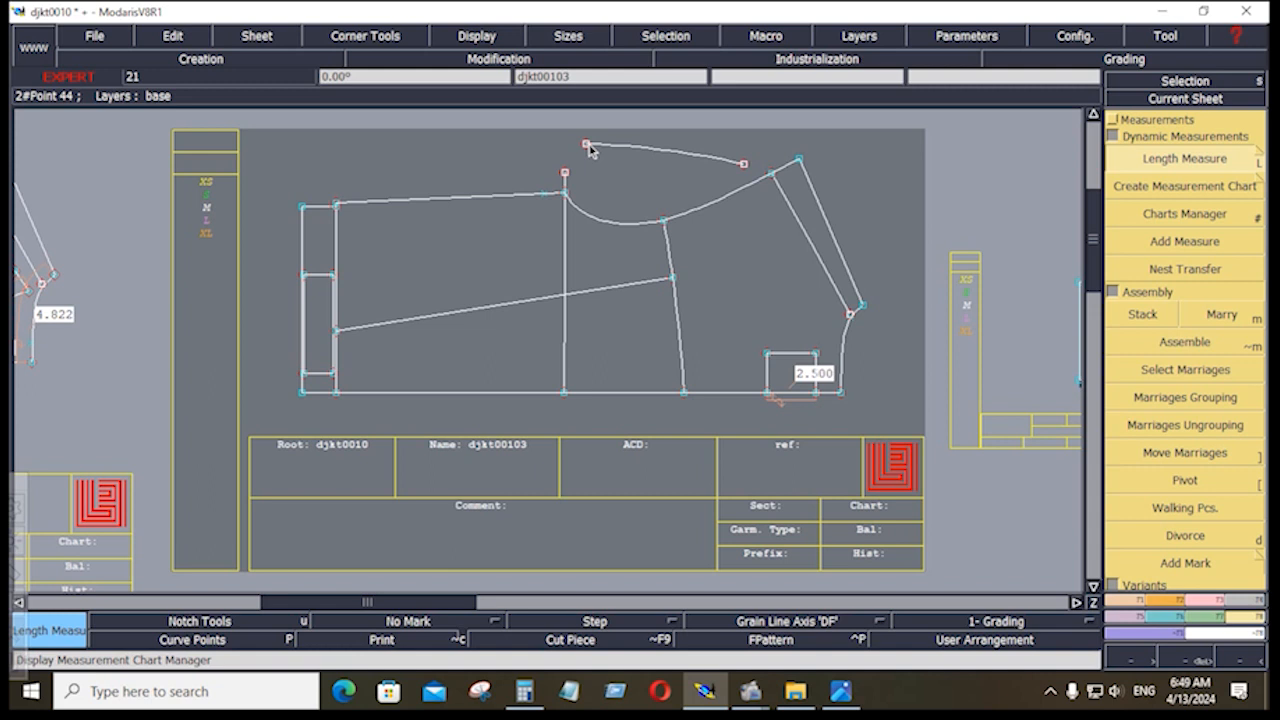
{"action": "left_click", "coordinate": [745, 167]}
Step: Reshape the arc by extending its hem-side end and adjusting its curvature and other end to a length of about 11.14 inches
{"action": "left_click", "coordinate": [1218, 602]}
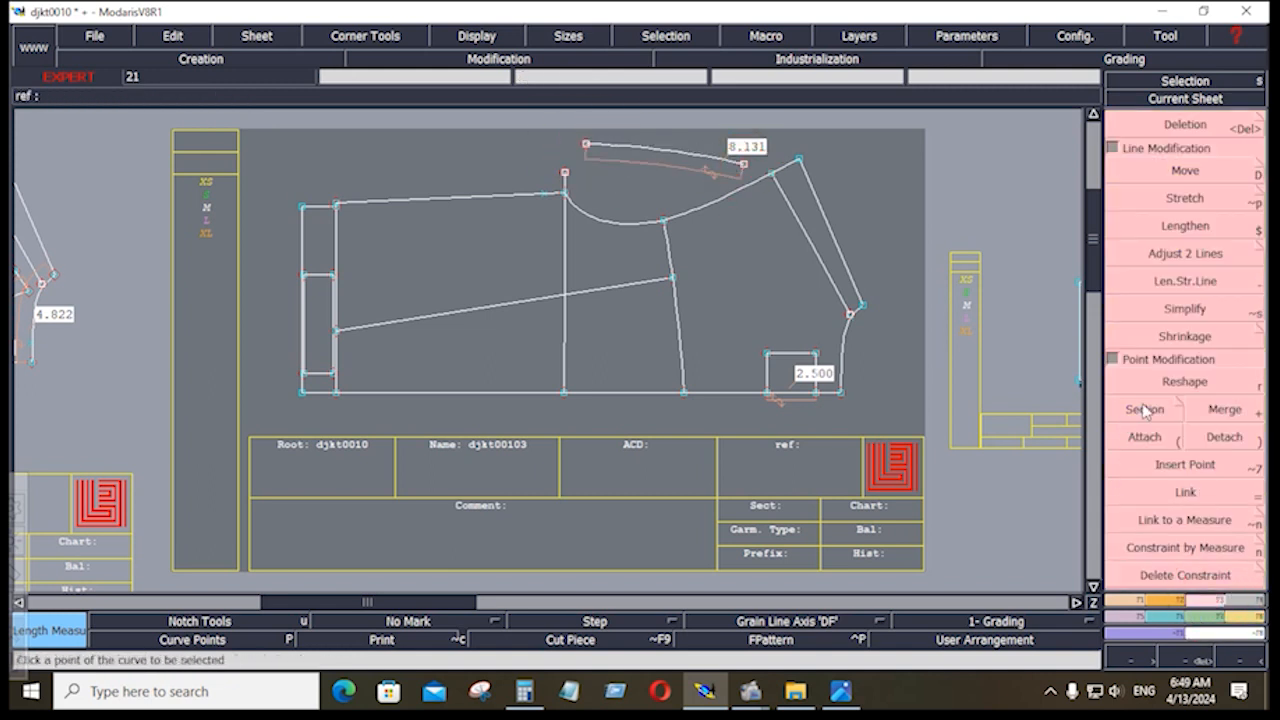
{"action": "key", "text": "r"}
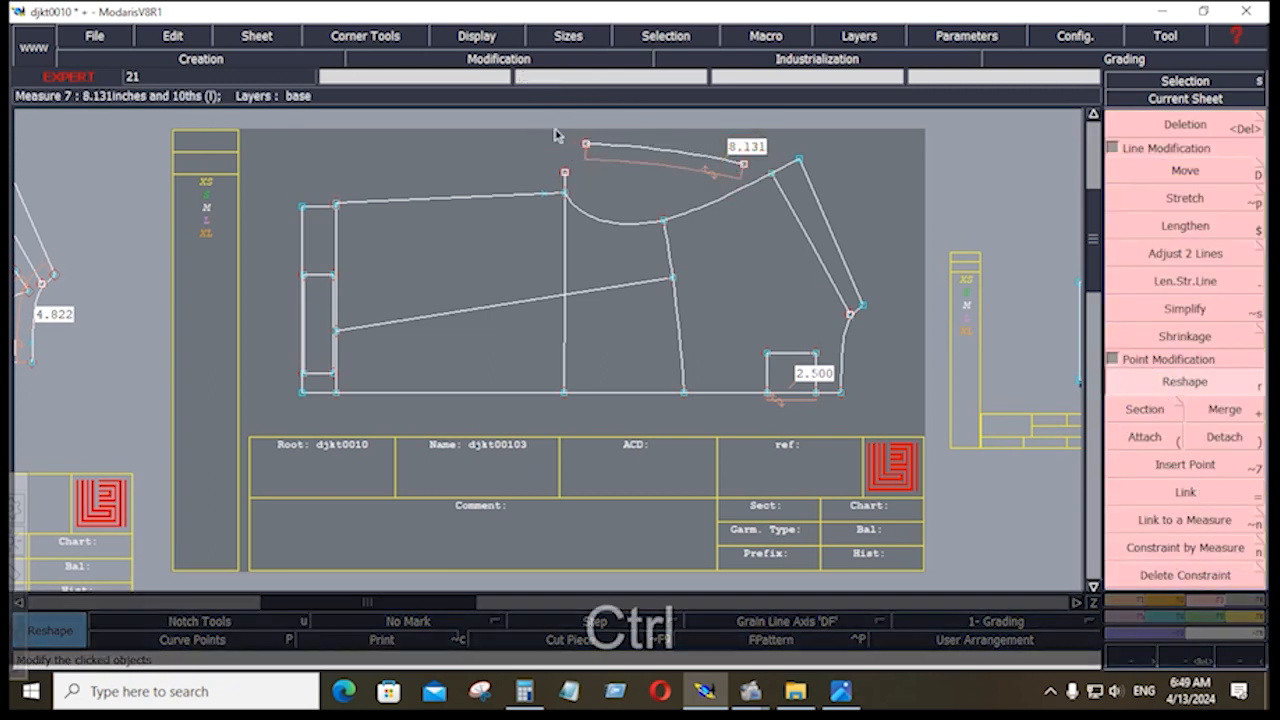
{"action": "left_click_drag", "start_coordinate": [587, 146], "coordinate": [530, 147], "text": "ctrl"}
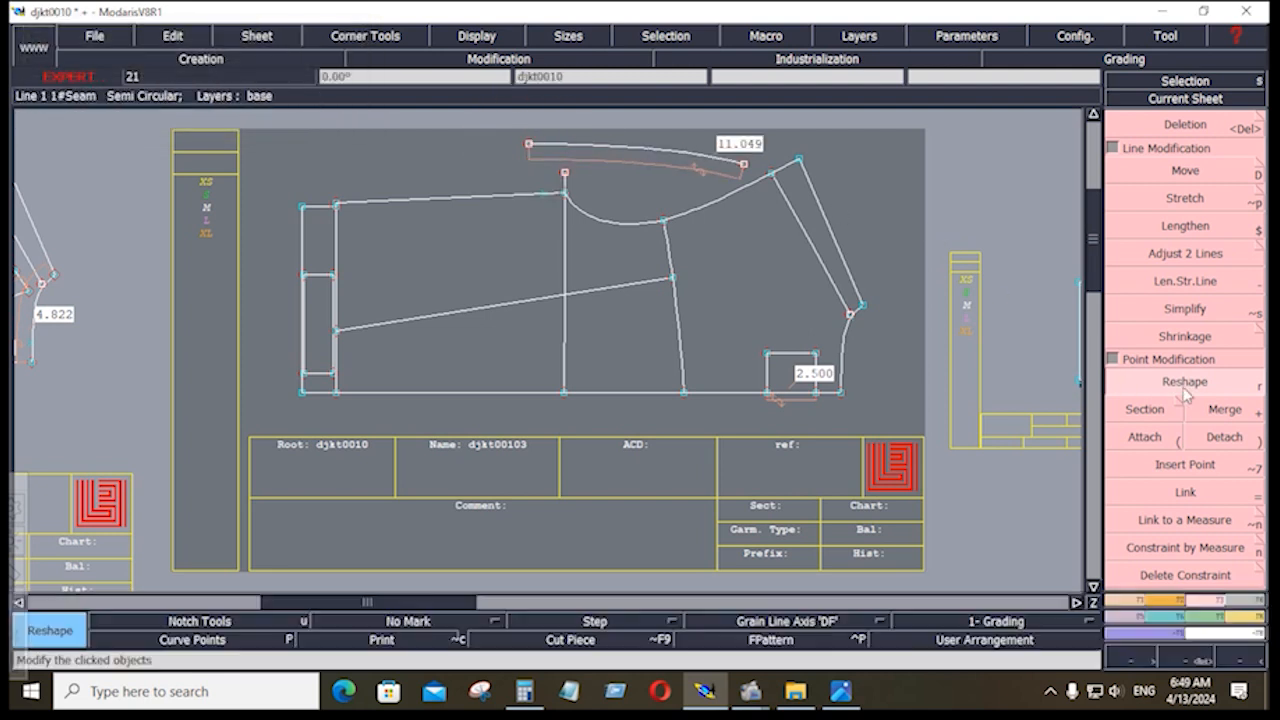
{"action": "left_click_drag", "start_coordinate": [745, 165], "coordinate": [656, 159], "text": "ctrl"}
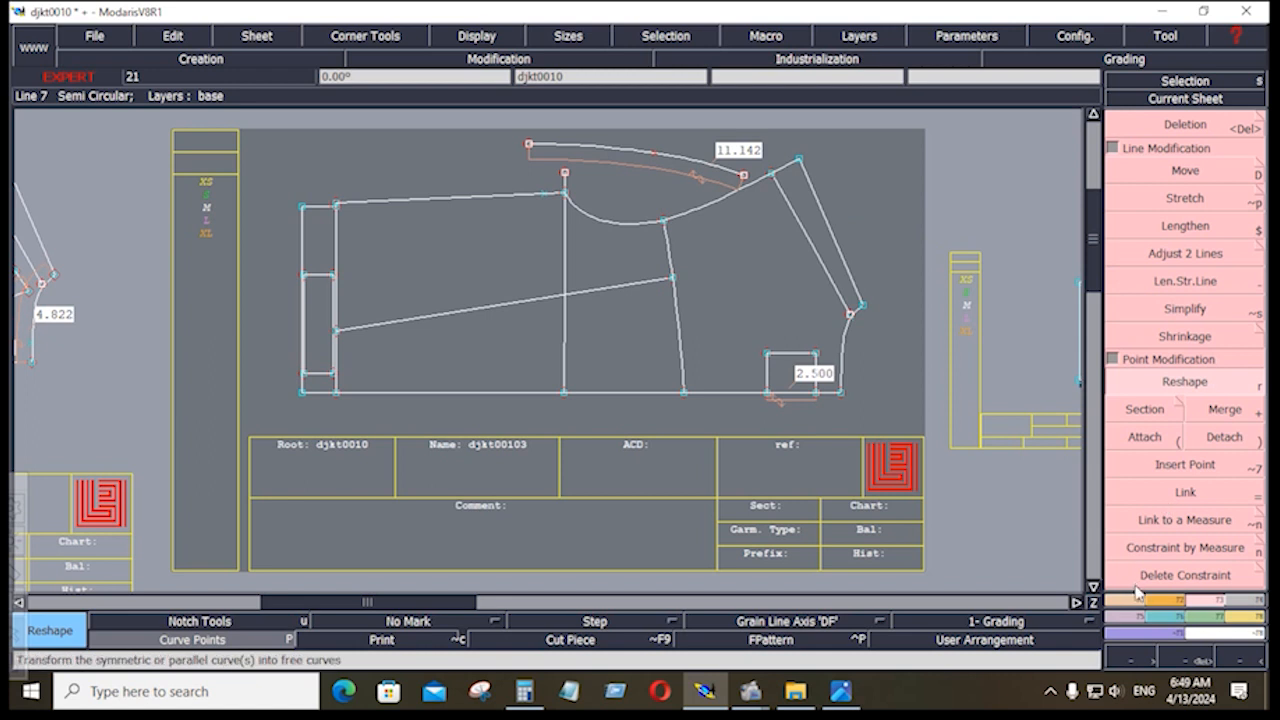
Step: Create a parallel curve 2.5 inches above the reshaped arc
{"action": "left_click", "coordinate": [1121, 603]}
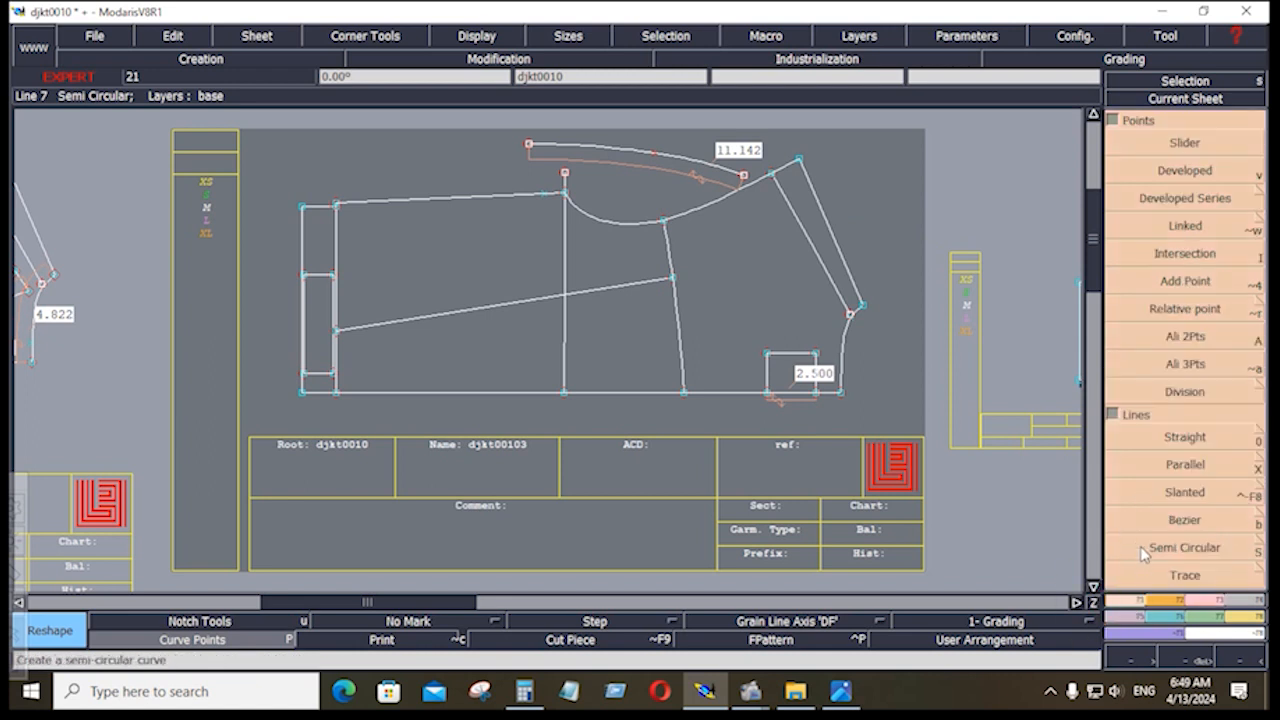
{"action": "left_click", "coordinate": [1190, 522]}
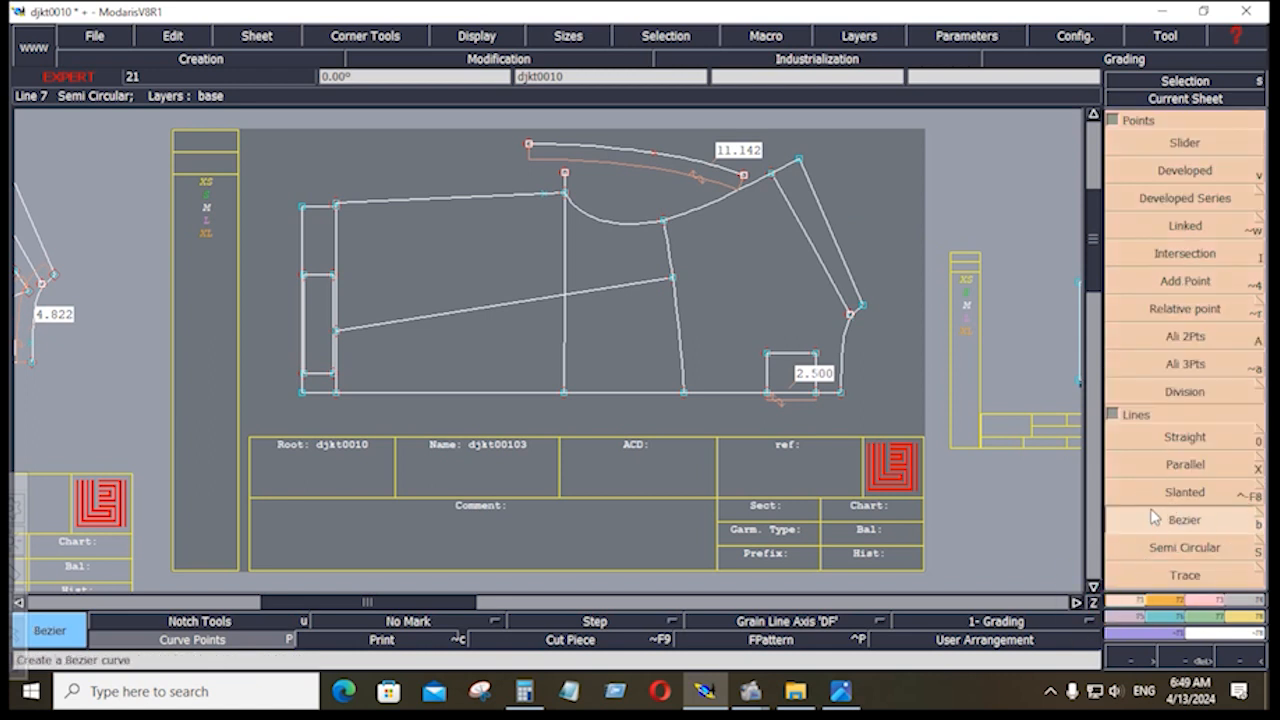
{"action": "left_click", "coordinate": [1185, 464]}
{"action": "left_click", "coordinate": [712, 176]}
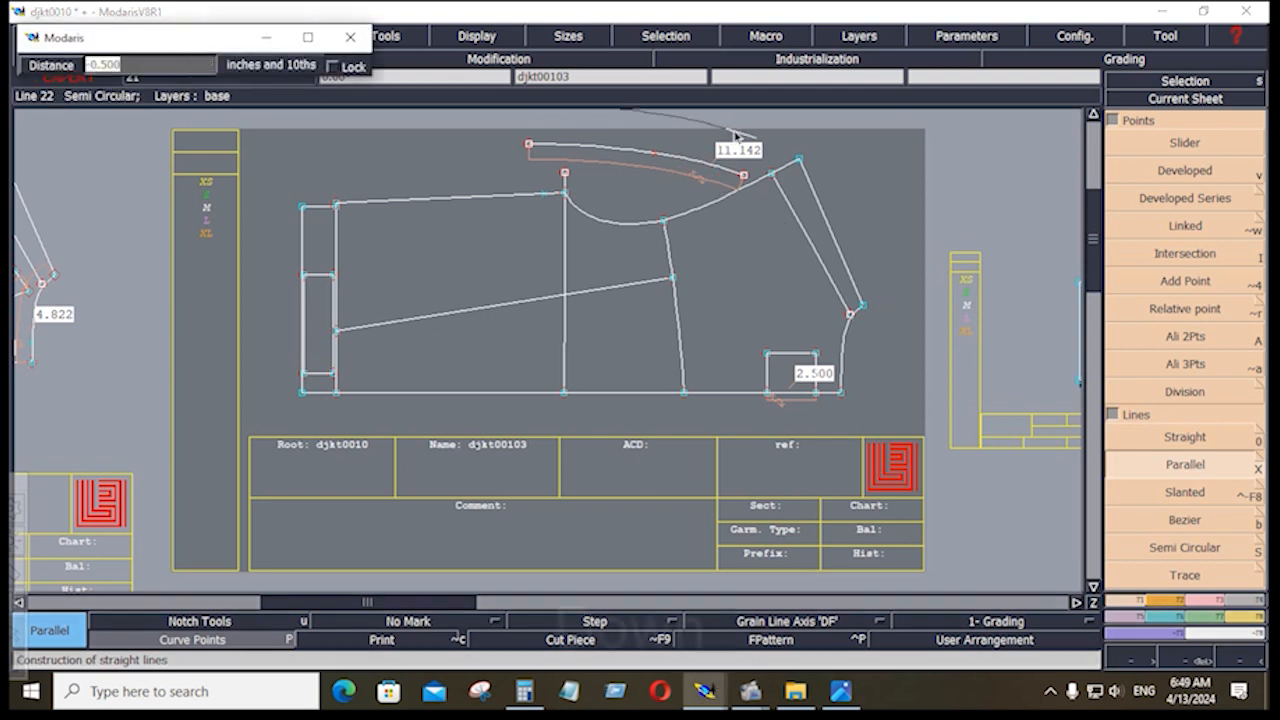
{"action": "key", "text": "Down"}
{"action": "type", "text": "2.5"}
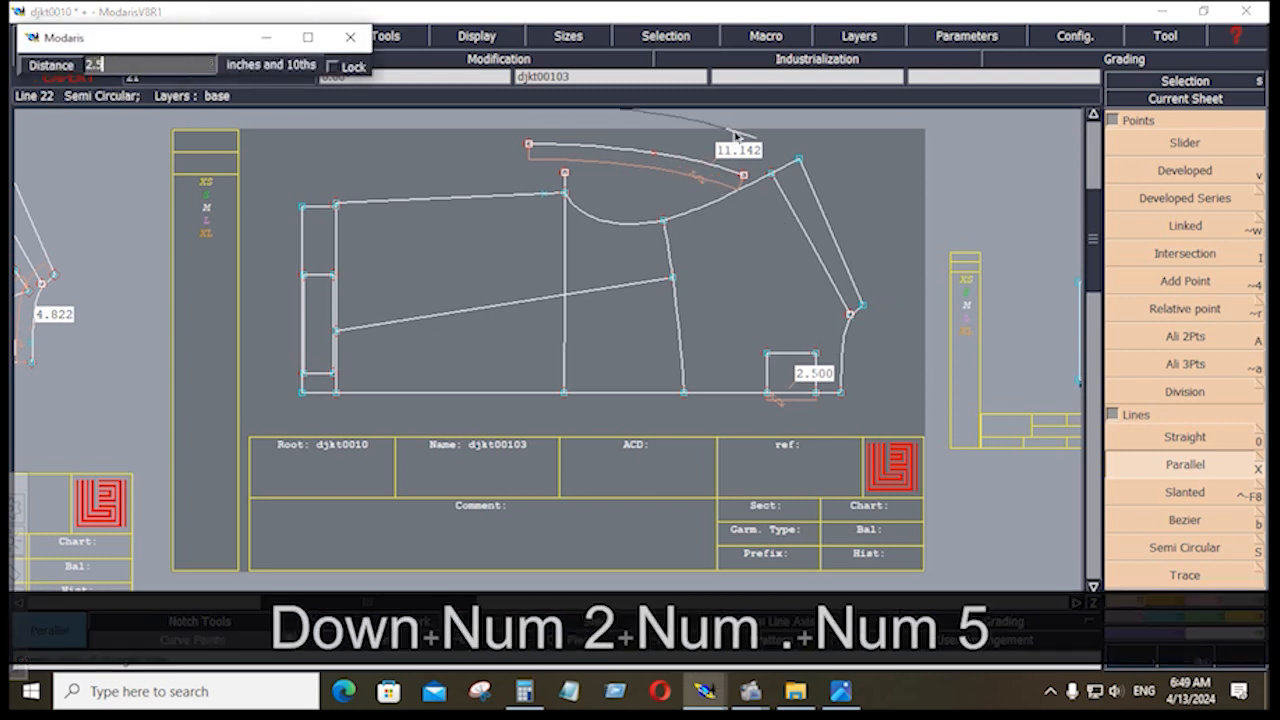
{"action": "key", "text": "Return"}
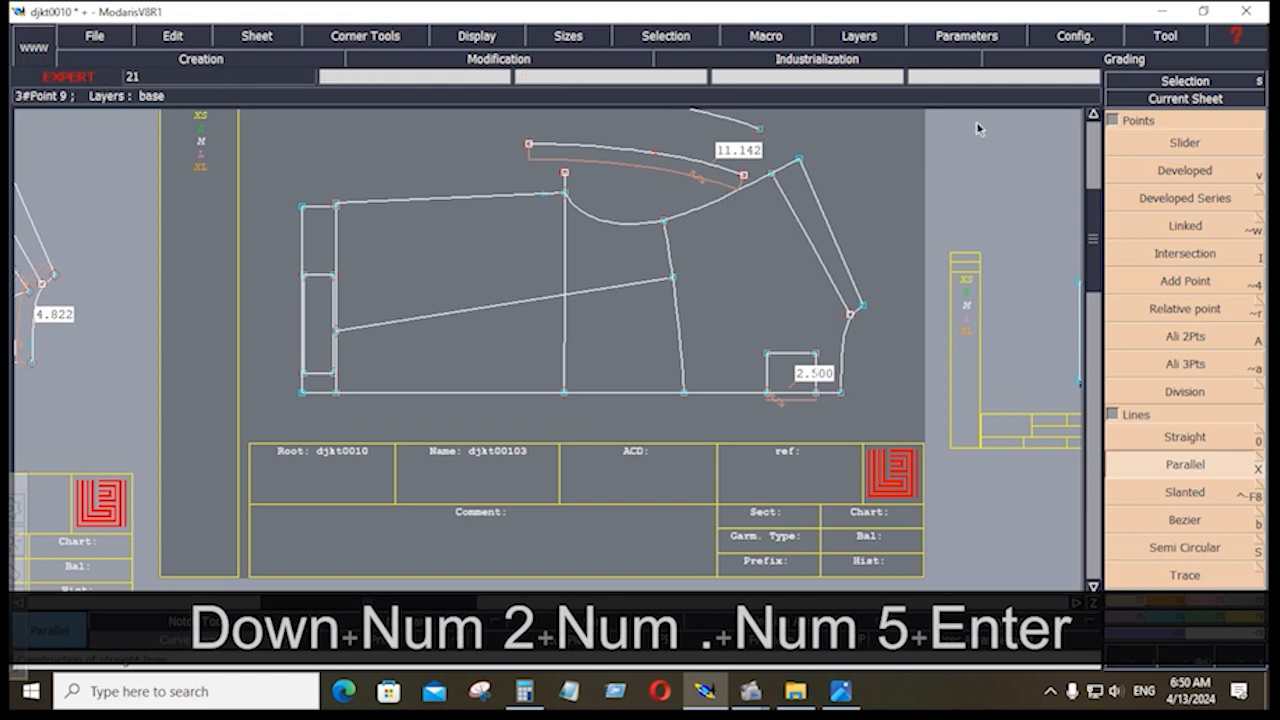
Step: Draw a straight Bezier line joining the upper and lower collar curves at their shoulder-side endpoints
{"action": "left_click", "coordinate": [1094, 115]}
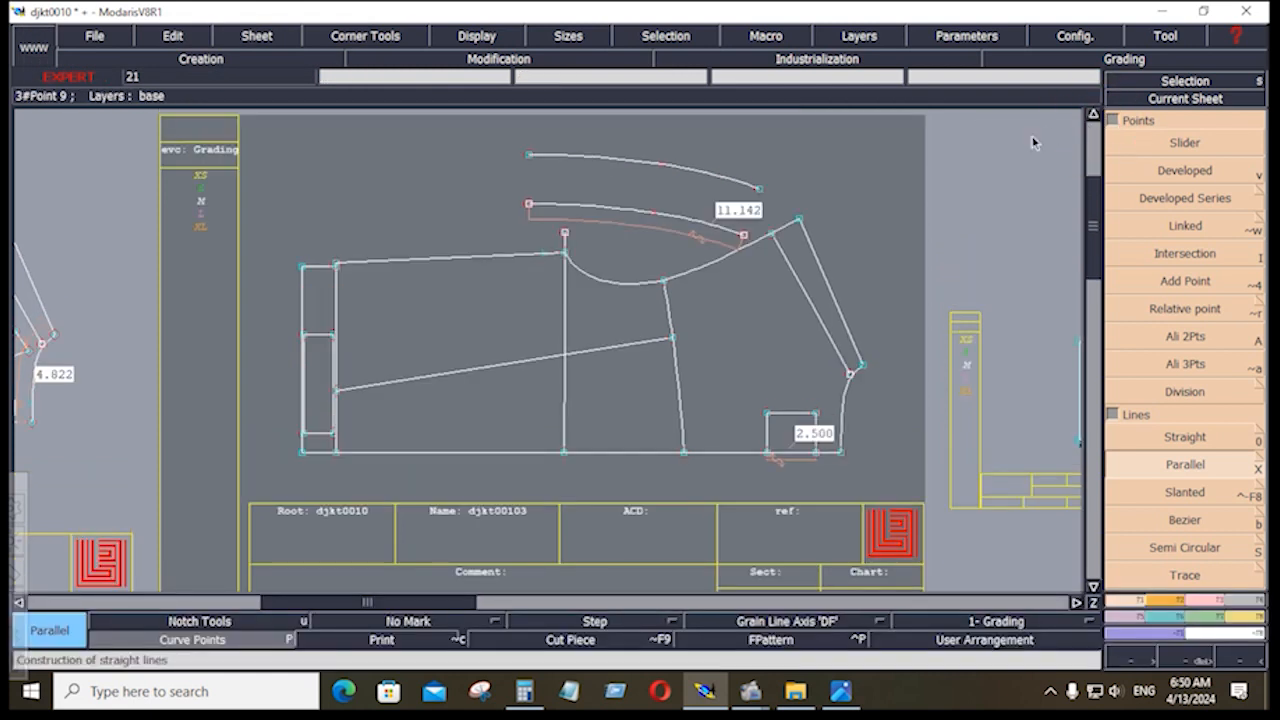
{"action": "left_click", "coordinate": [1180, 520]}
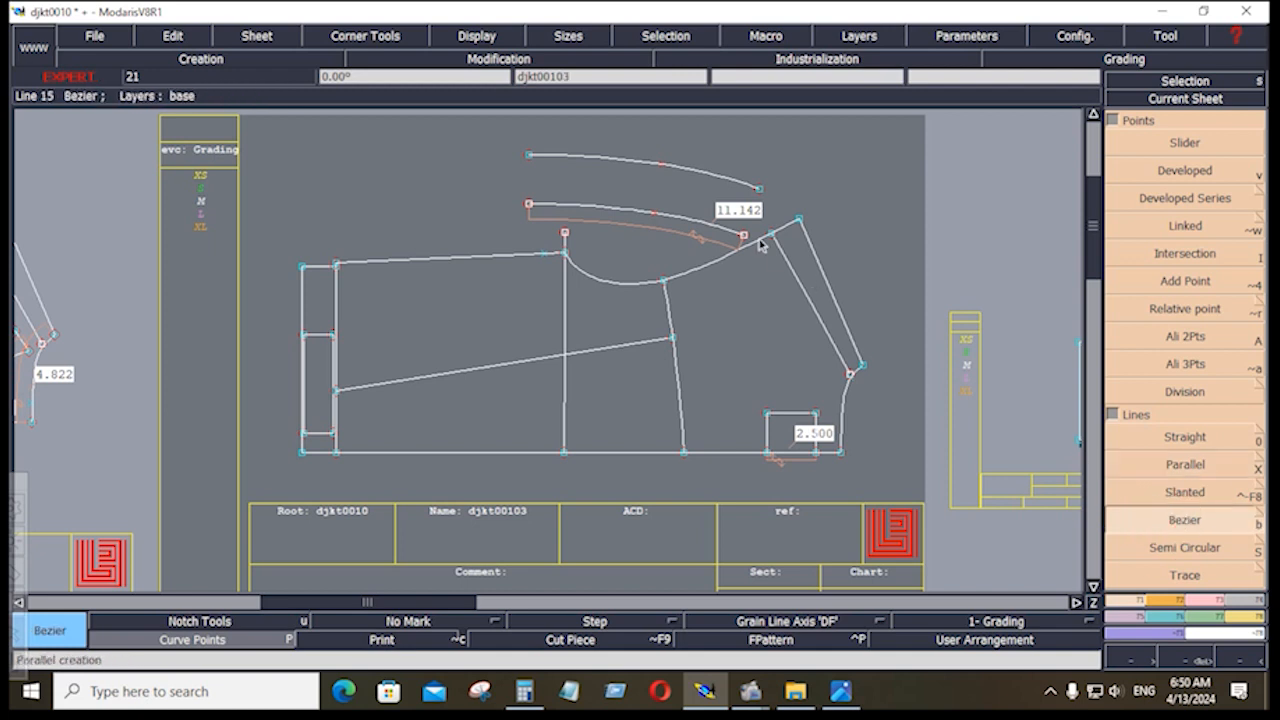
{"action": "left_click", "coordinate": [759, 190]}
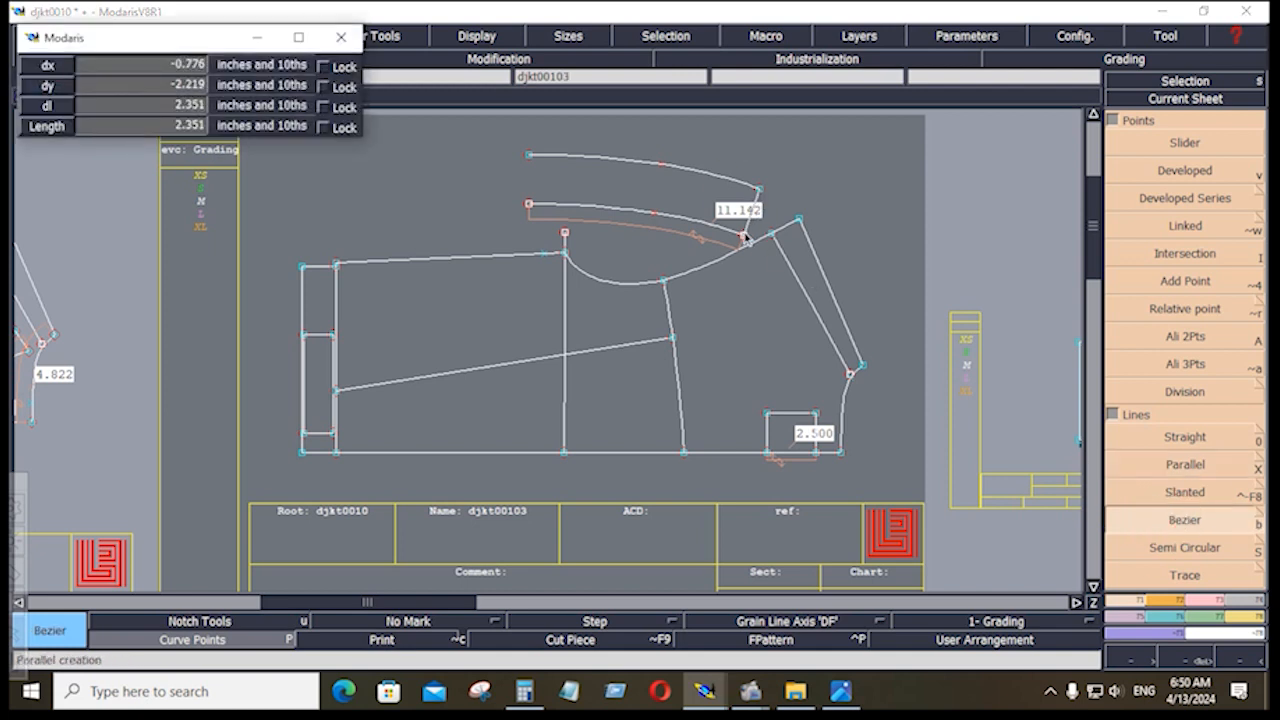
{"action": "left_click", "coordinate": [744, 235]}
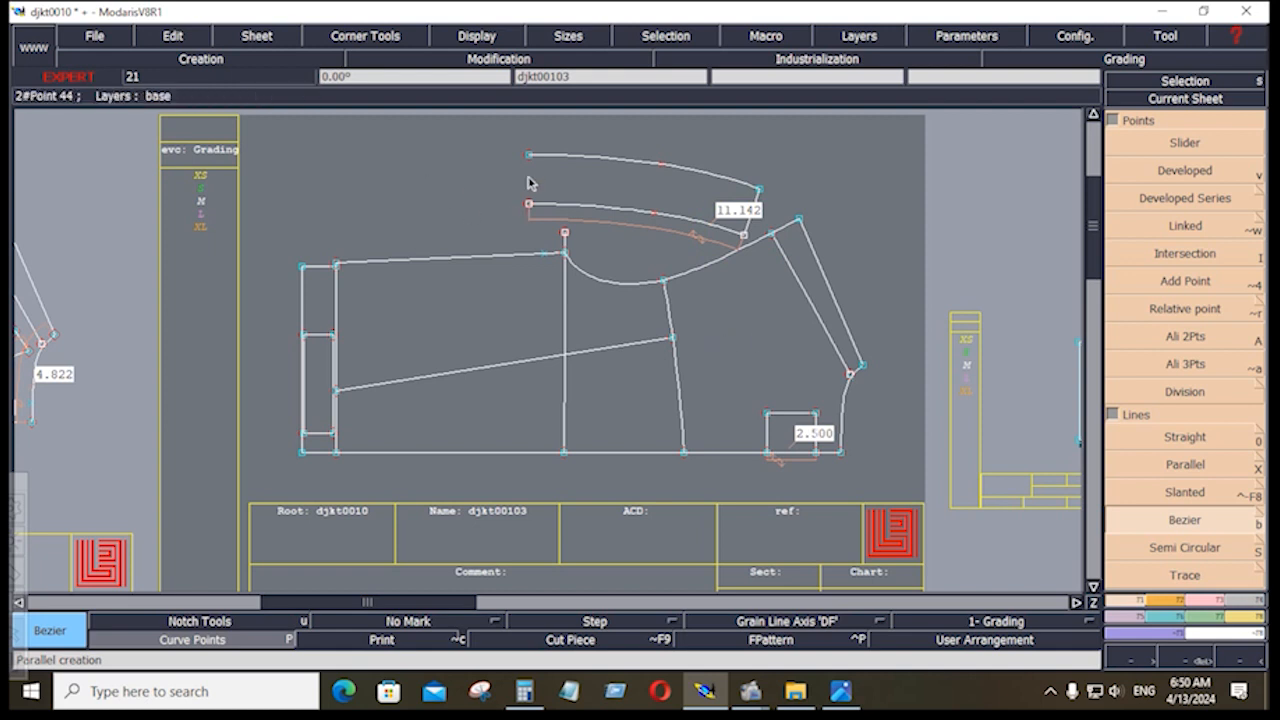
Step: Draw a vertical line up from the lower collar arc's hem-side endpoint, reaching slightly past the upper curve
{"action": "left_click", "coordinate": [1256, 620]}
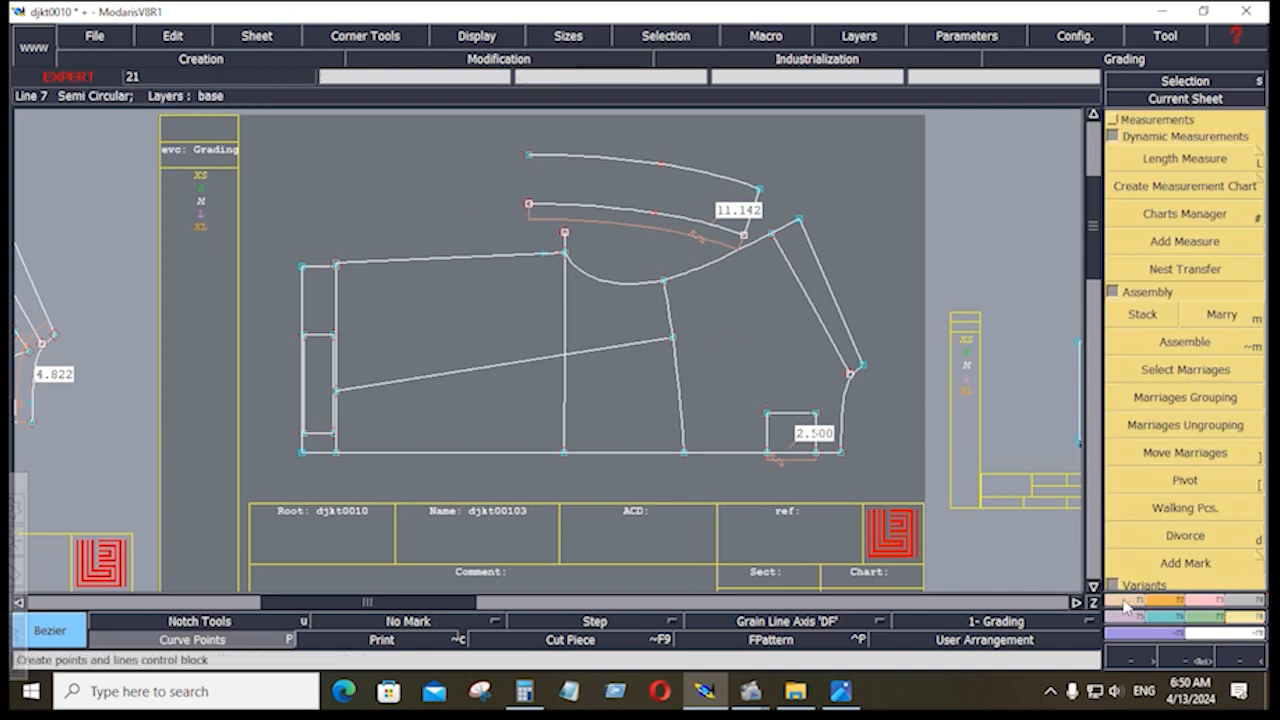
{"action": "left_click", "coordinate": [1125, 605]}
{"action": "scroll", "coordinate": [1165, 450], "scroll_direction": "down", "scroll_amount": 5}
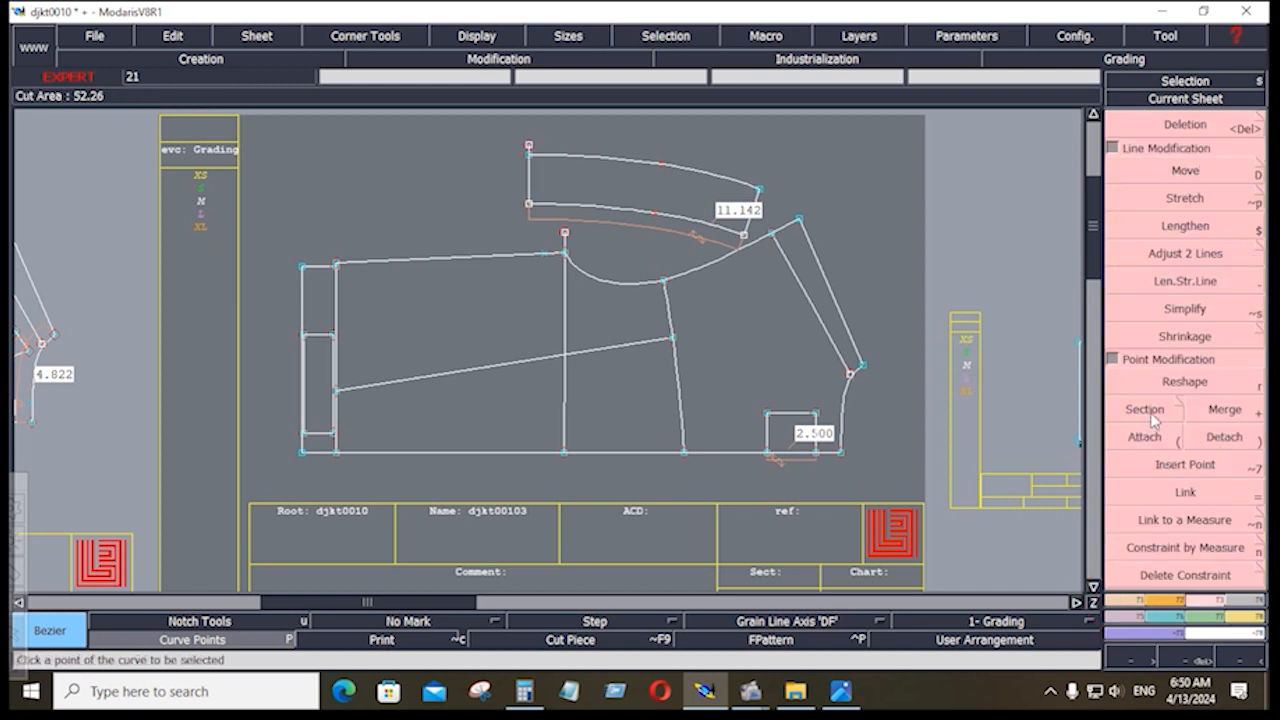
Step: Try to move the upper collar curve's hem-side endpoint onto the vertical end line
{"action": "left_click", "coordinate": [1185, 170]}
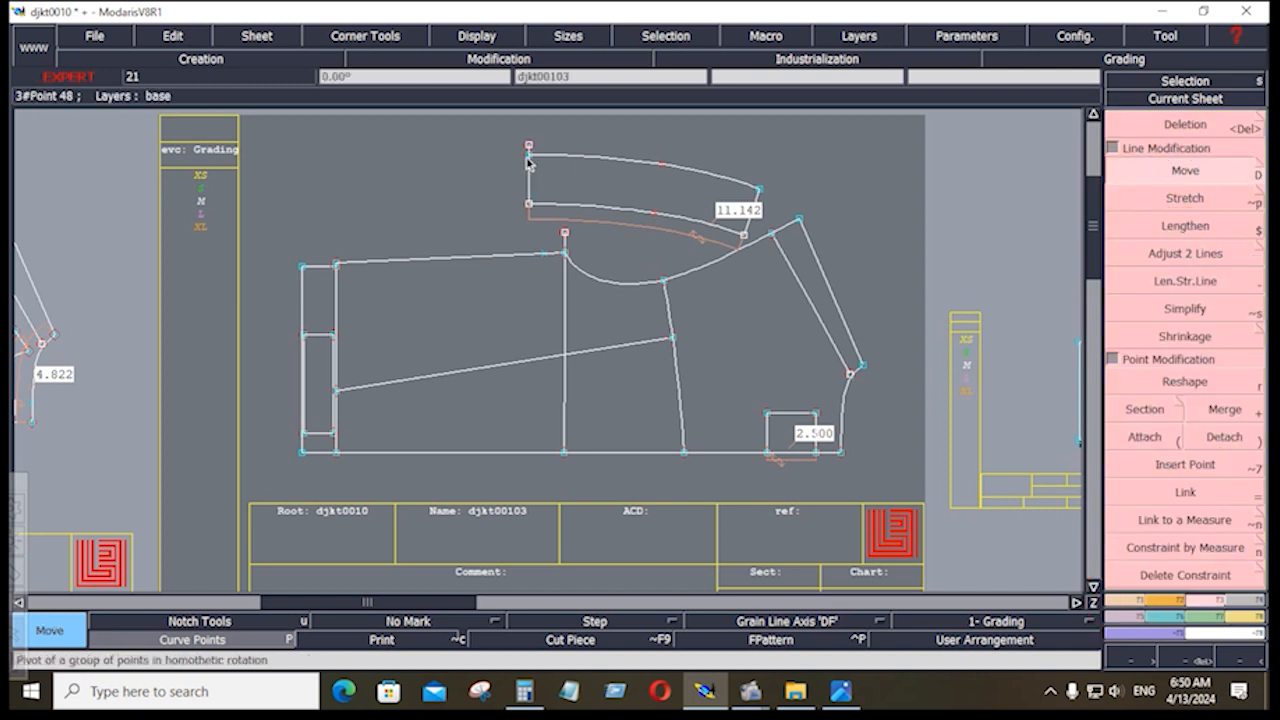
{"action": "left_click", "coordinate": [530, 155]}
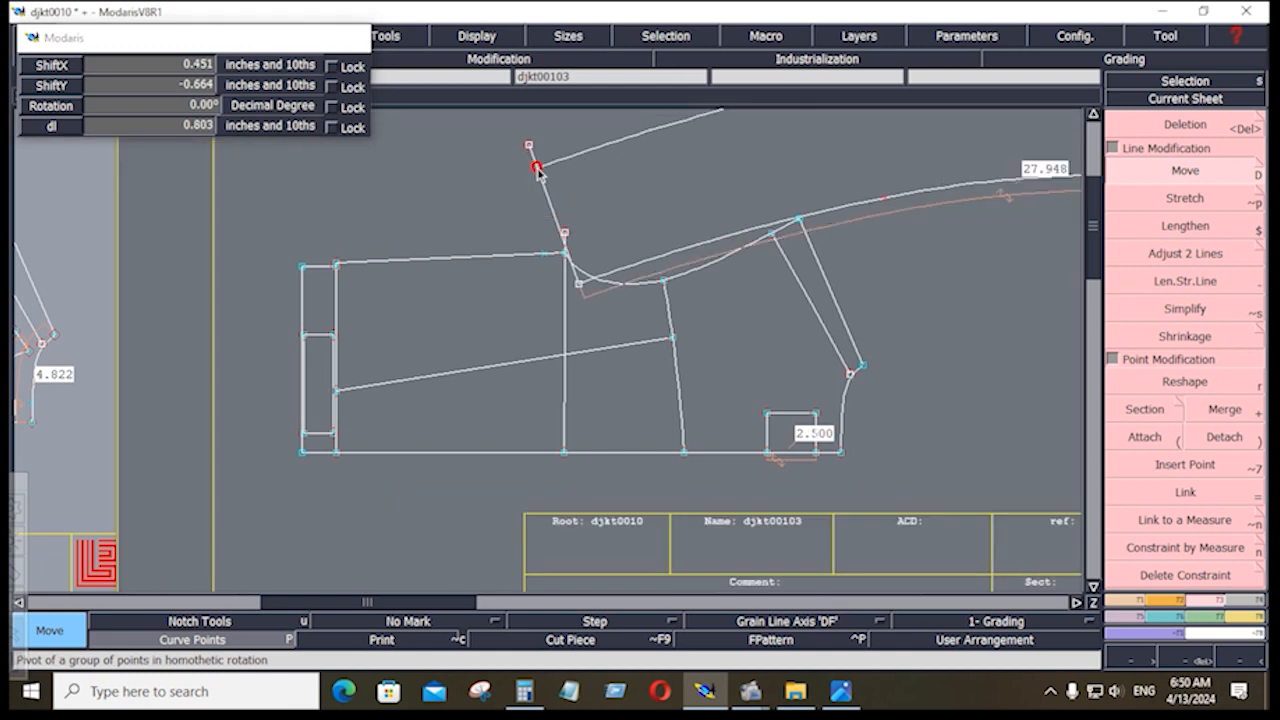
{"action": "left_click", "coordinate": [540, 167]}
{"action": "key", "text": "ctrl+z"}
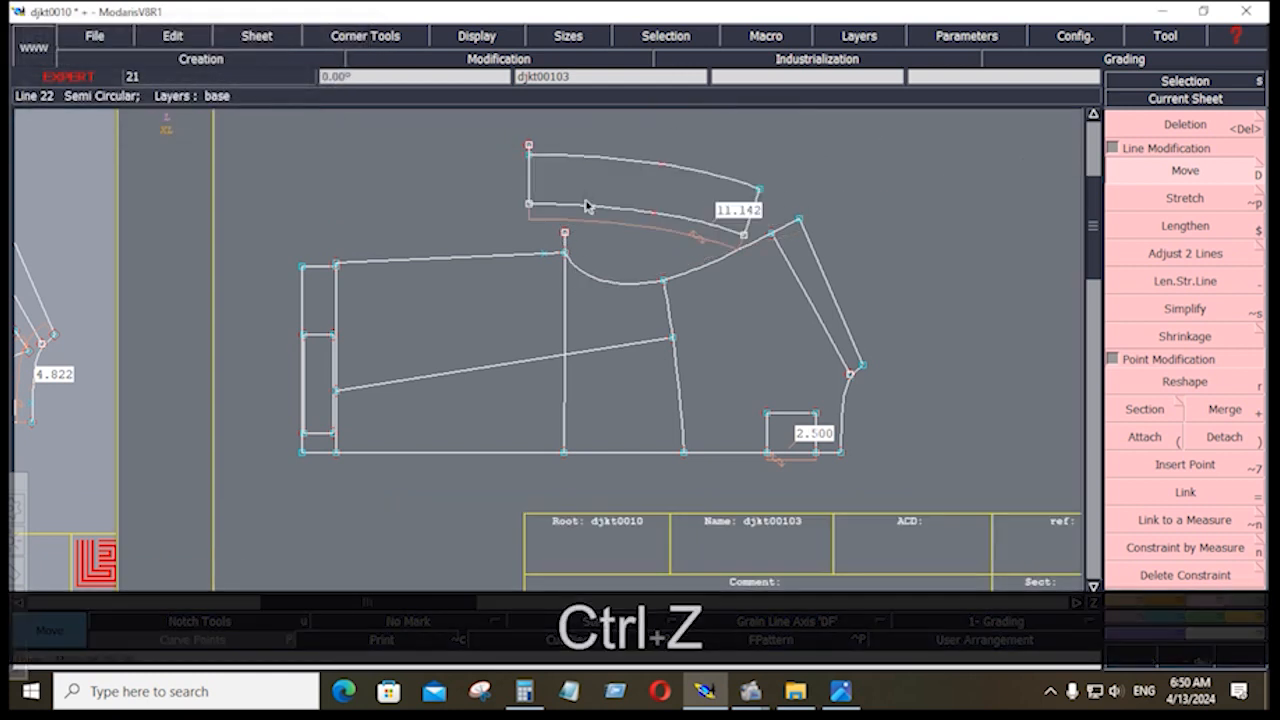
Step: Pin the pattern's points and move the upper collar curve's hem-side endpoint up about 0.38 inches to the vertical line's upper end
{"action": "key", "text": "shift+f"}
{"action": "key", "text": "shift+f"}
{"action": "left_click", "coordinate": [1211, 180]}
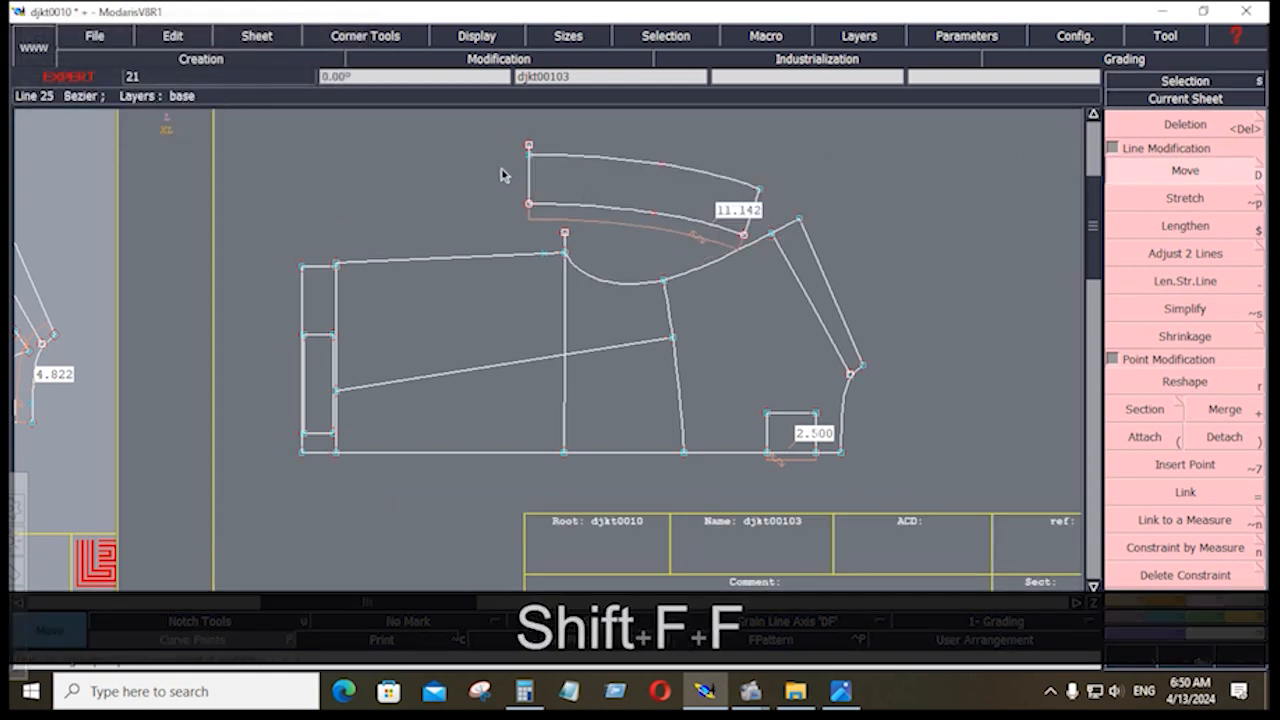
{"action": "left_click", "coordinate": [530, 150]}
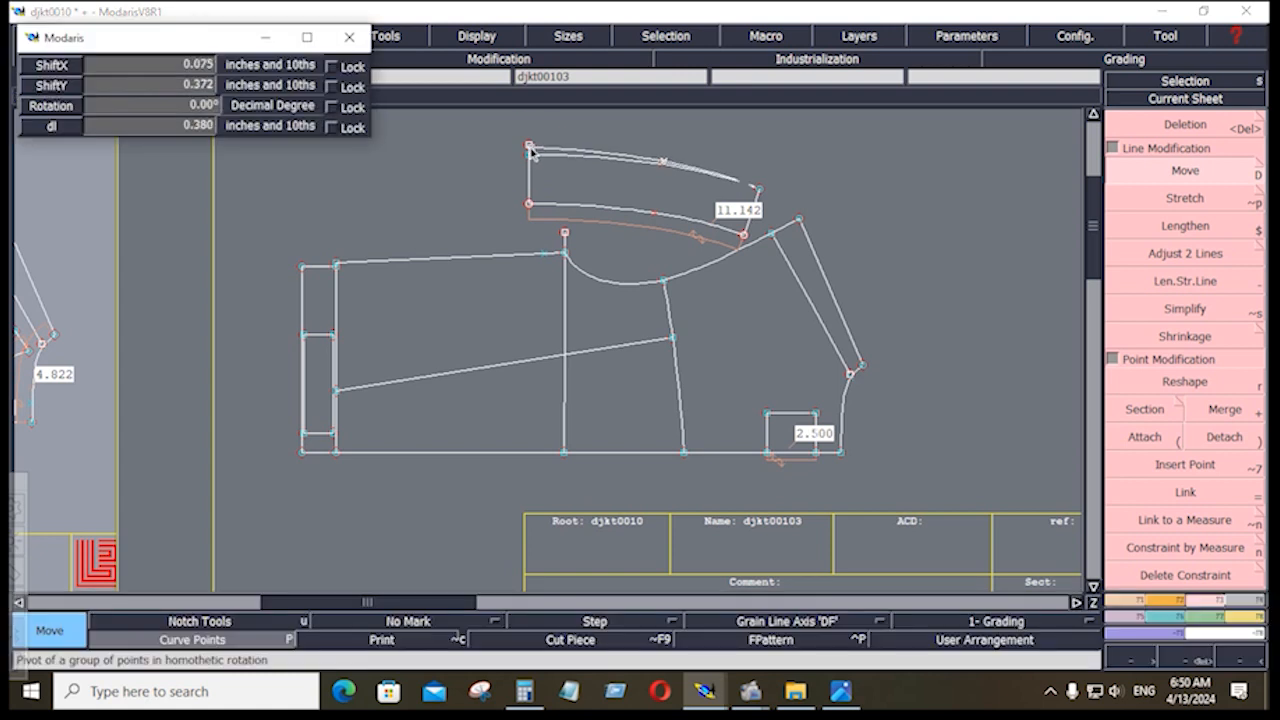
{"action": "left_click", "coordinate": [529, 147]}
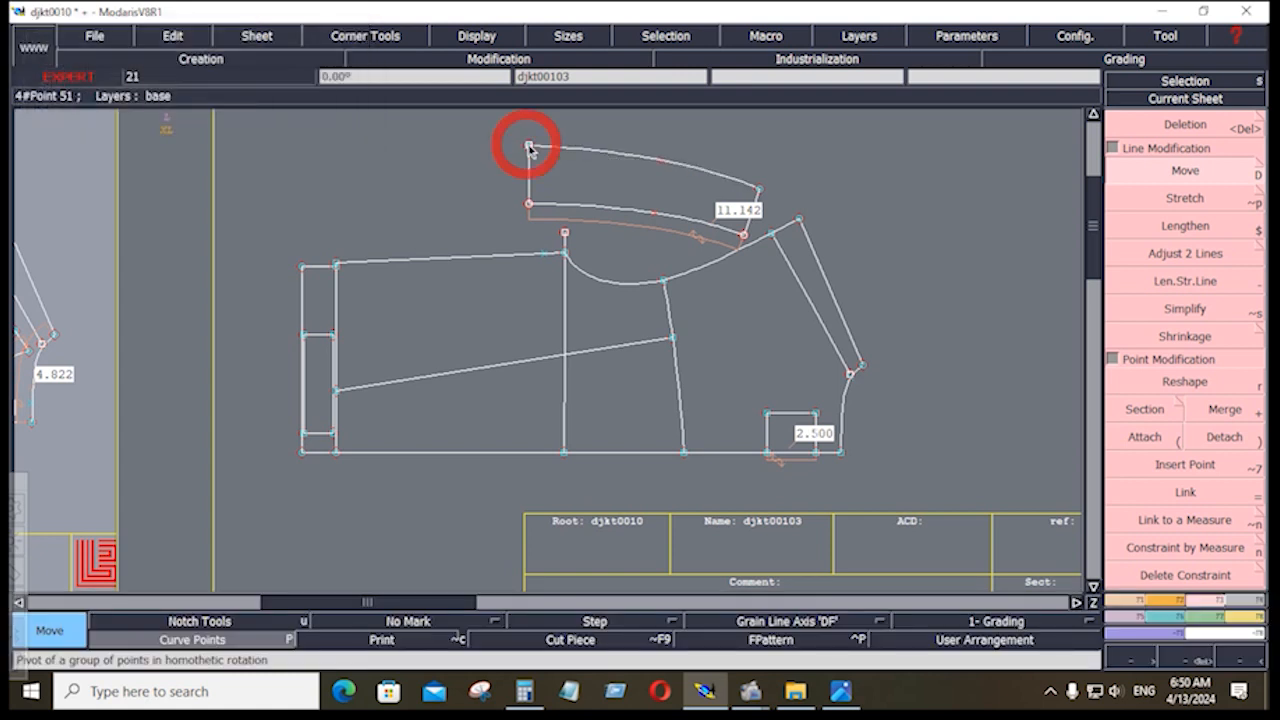
Step: Attach the upper curve's hem-side endpoint to the vertical line's end and reshape the curve's middle so it bows smoothly above the lower arc
{"action": "key", "text": "Return"}
{"action": "left_click", "coordinate": [638, 180]}
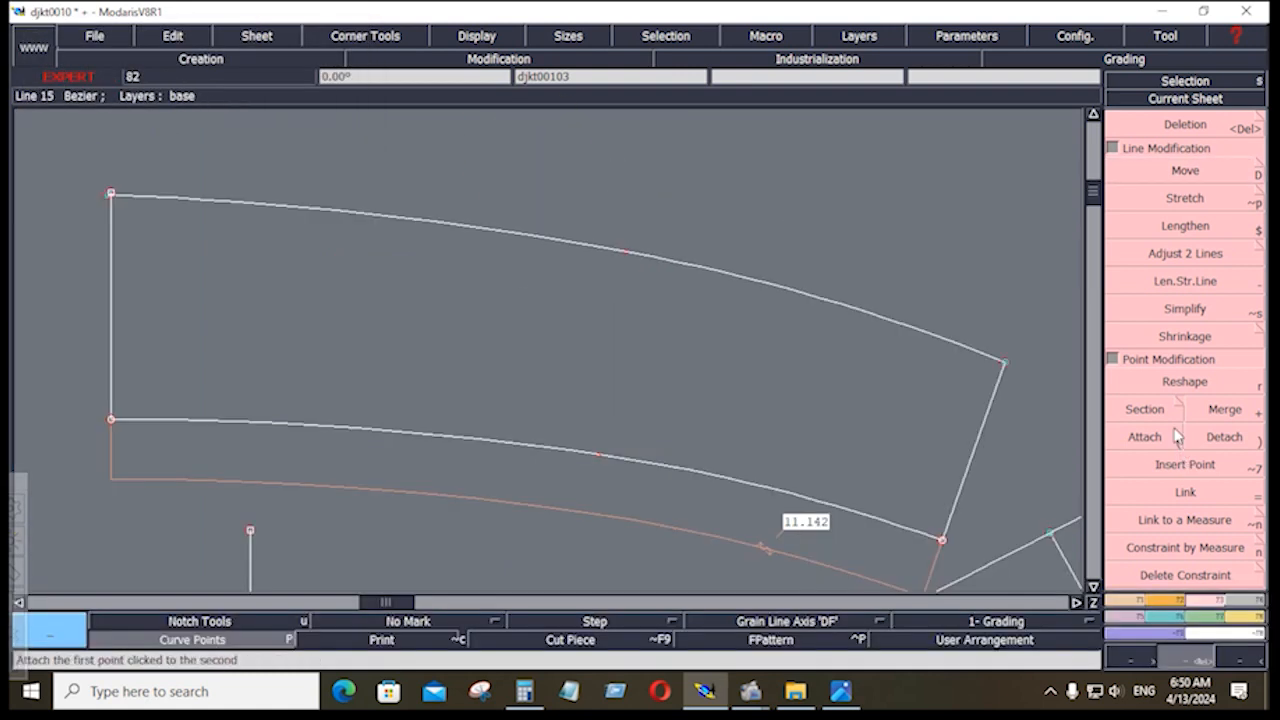
{"action": "left_click", "coordinate": [1150, 440]}
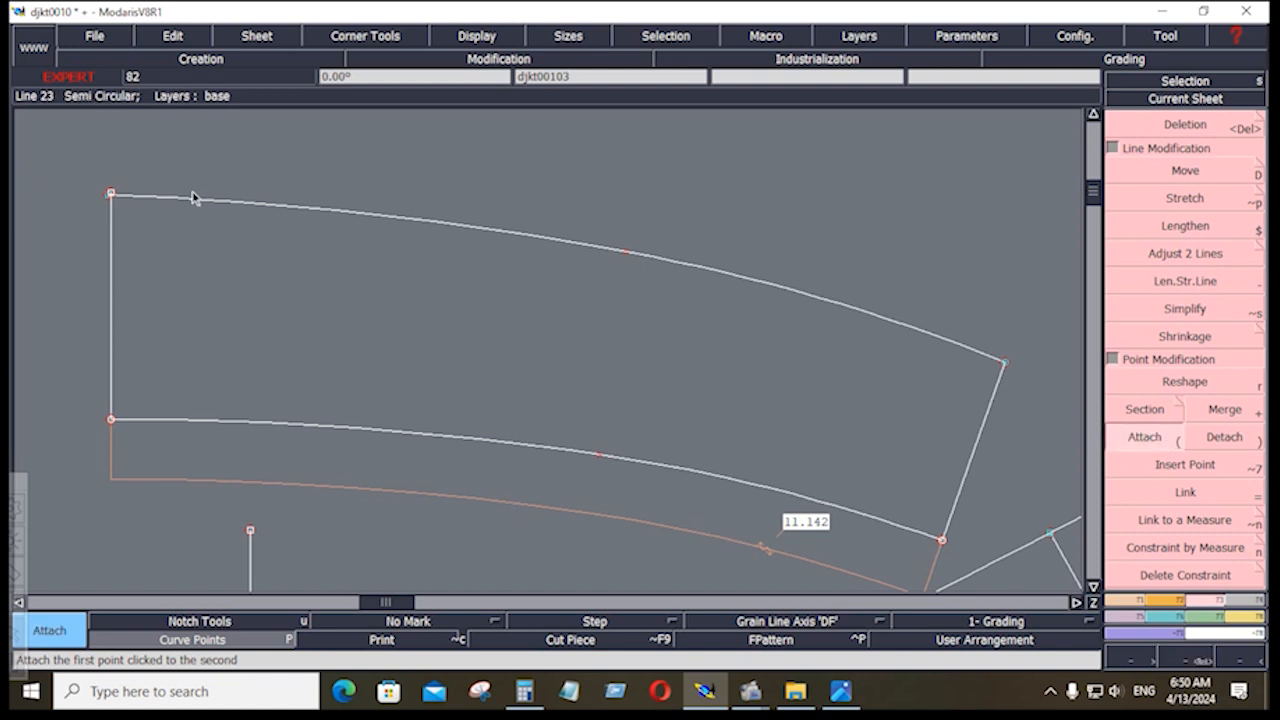
{"action": "left_click", "coordinate": [110, 195]}
{"action": "key", "text": "space"}
{"action": "left_click", "coordinate": [145, 213]}
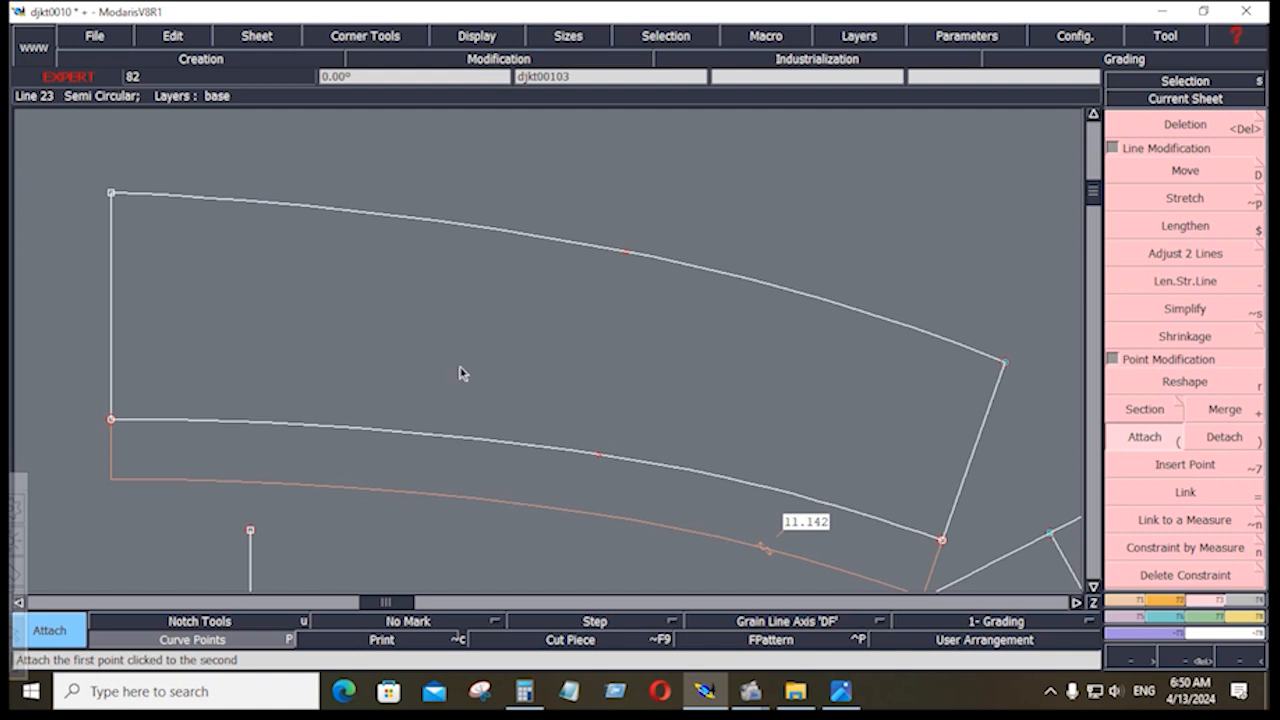
{"action": "key", "text": "r"}
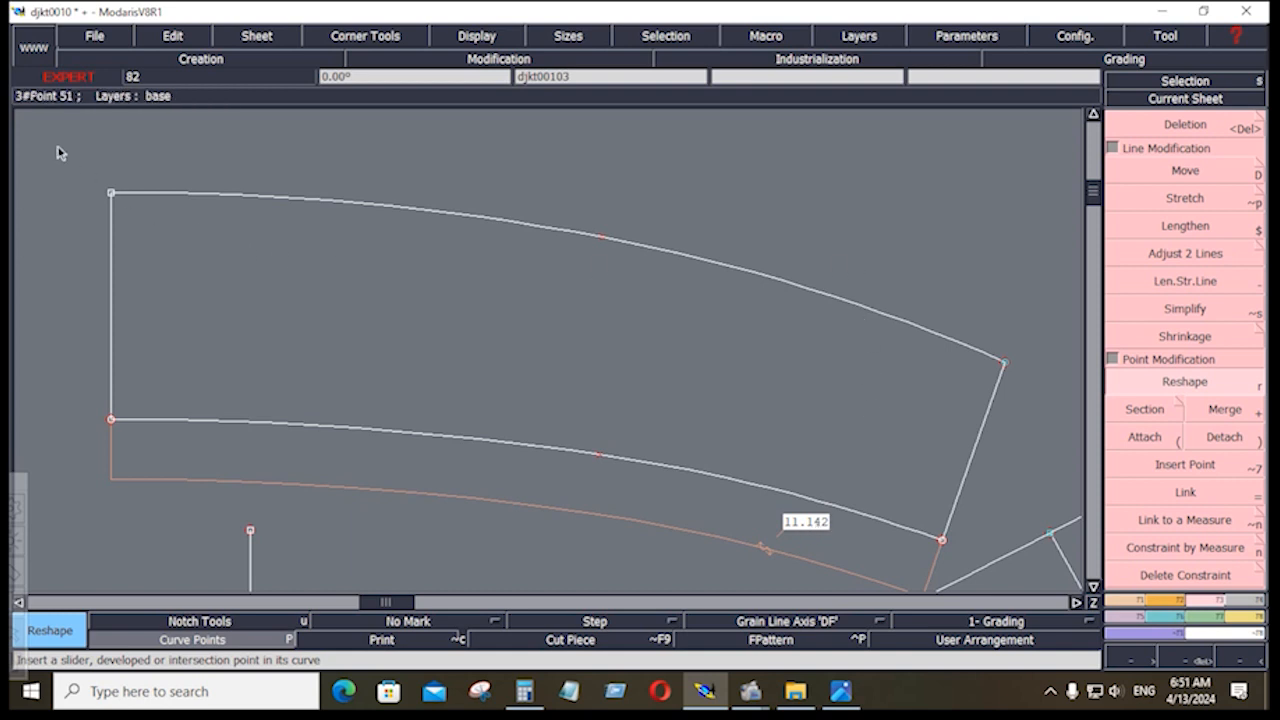
Step: Shift the collar's vertical end line with both its endpoints by ShiftX 0.1 and ShiftY 0 inches, keeping the other points pinned
{"action": "left_click_drag", "start_coordinate": [57, 145], "coordinate": [145, 434]}
{"action": "key", "text": "shift+f"}
{"action": "key", "text": "shift+f"}
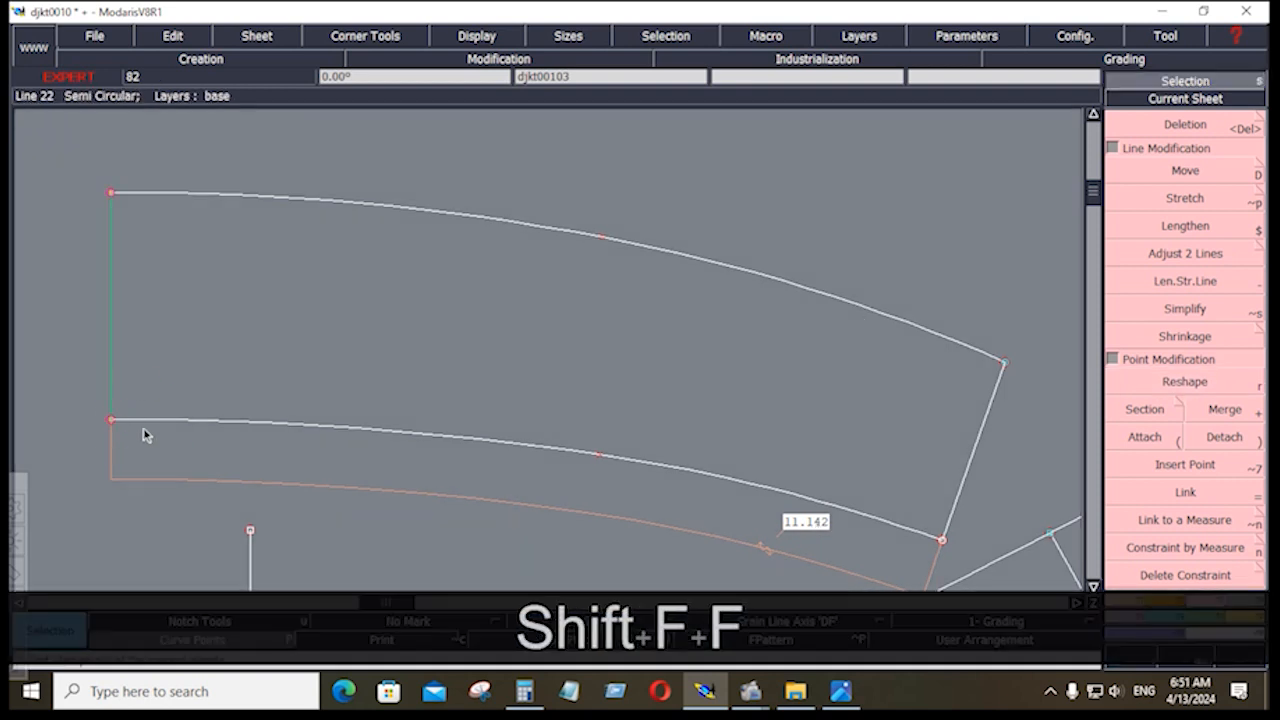
{"action": "left_click", "coordinate": [1208, 600]}
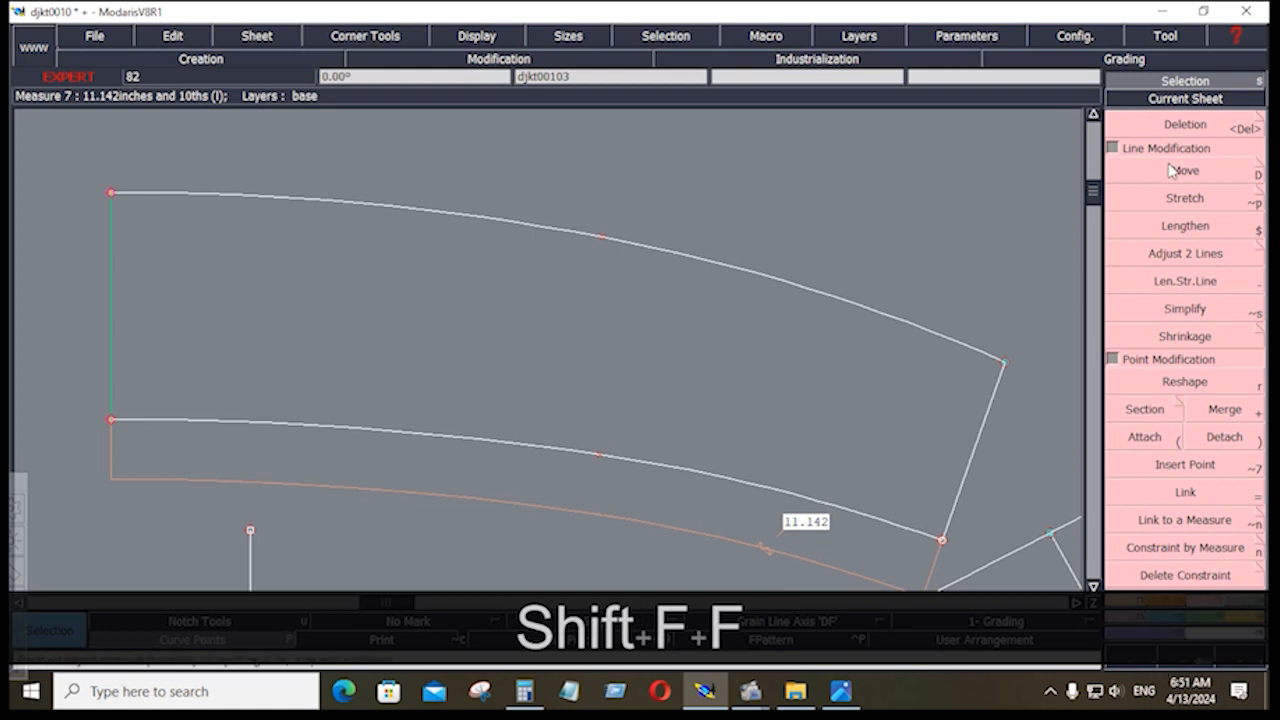
{"action": "left_click_drag", "start_coordinate": [110, 329], "coordinate": [117, 330]}
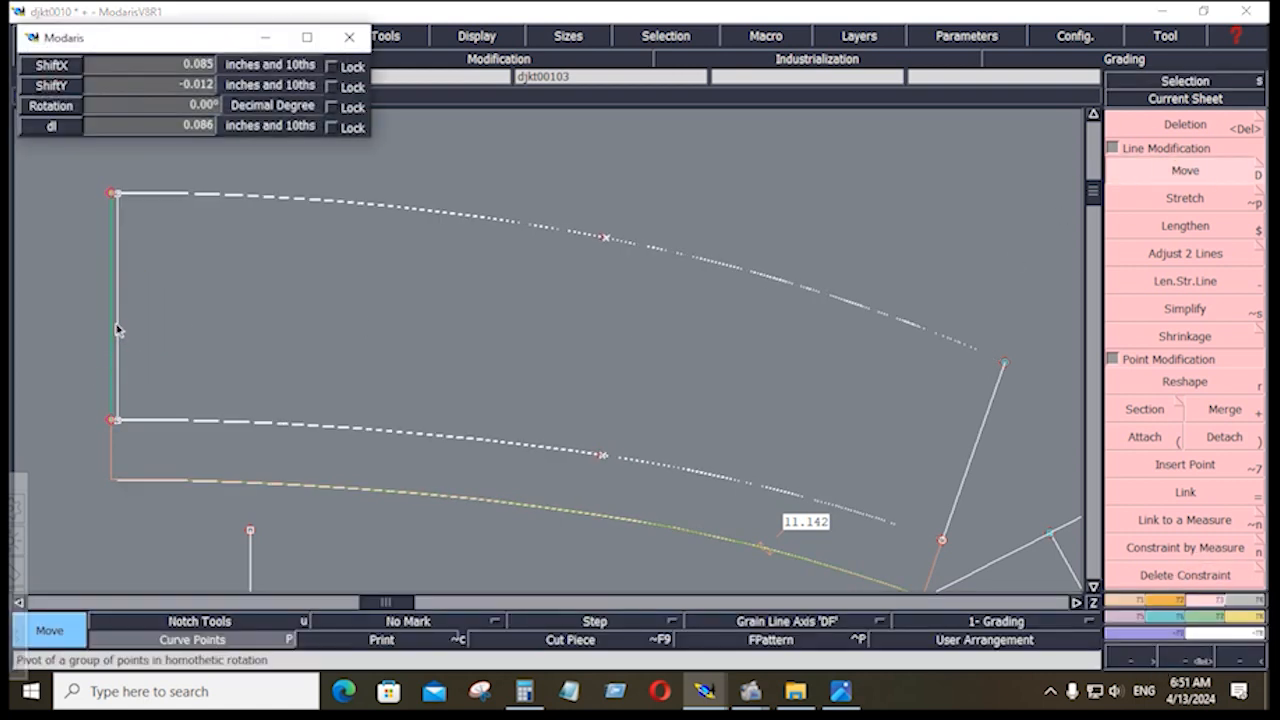
{"action": "key", "text": "Down"}
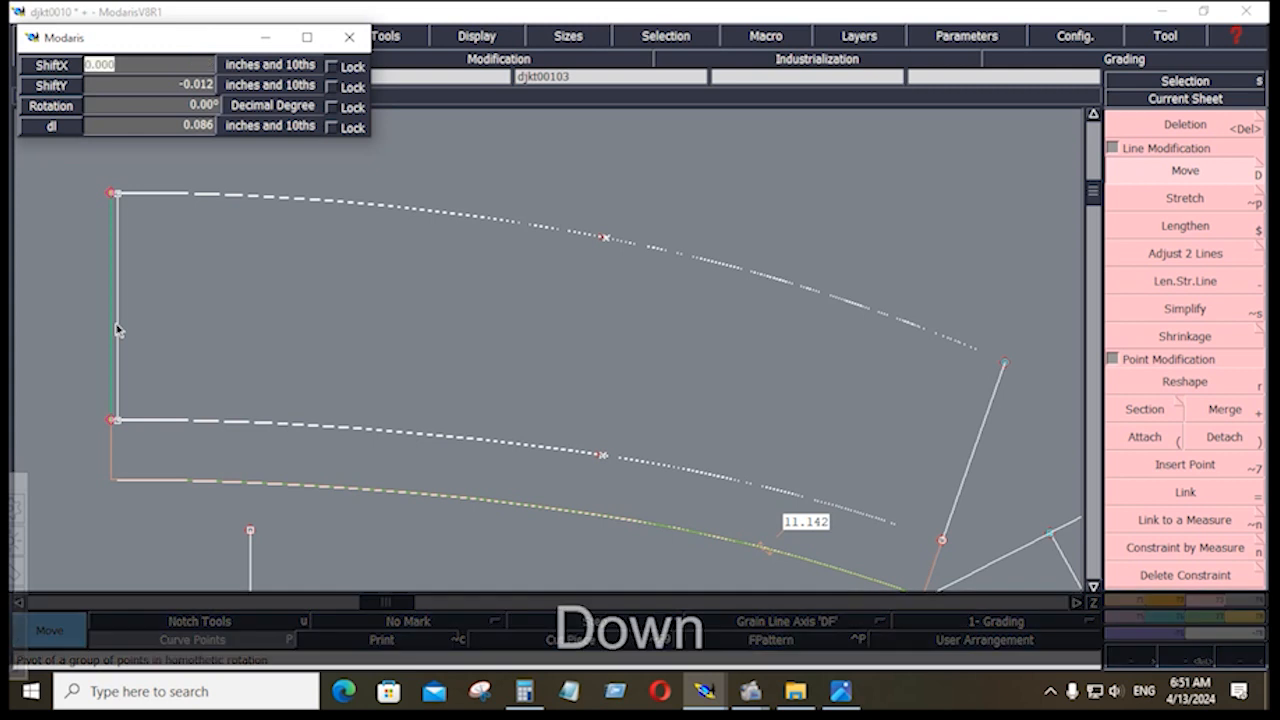
{"action": "type", "text": ".1"}
{"action": "key", "text": "Down"}
{"action": "type", "text": "0"}
{"action": "key", "text": "Down"}
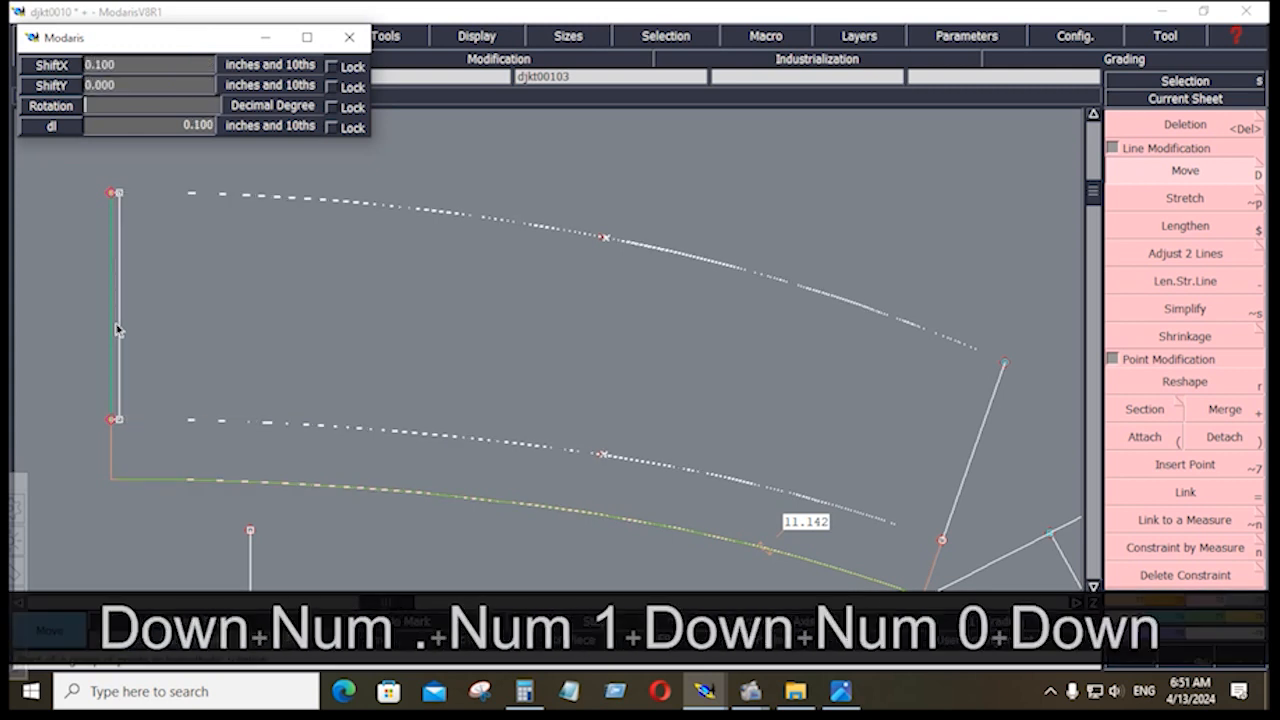
{"action": "left_click", "coordinate": [209, 312]}
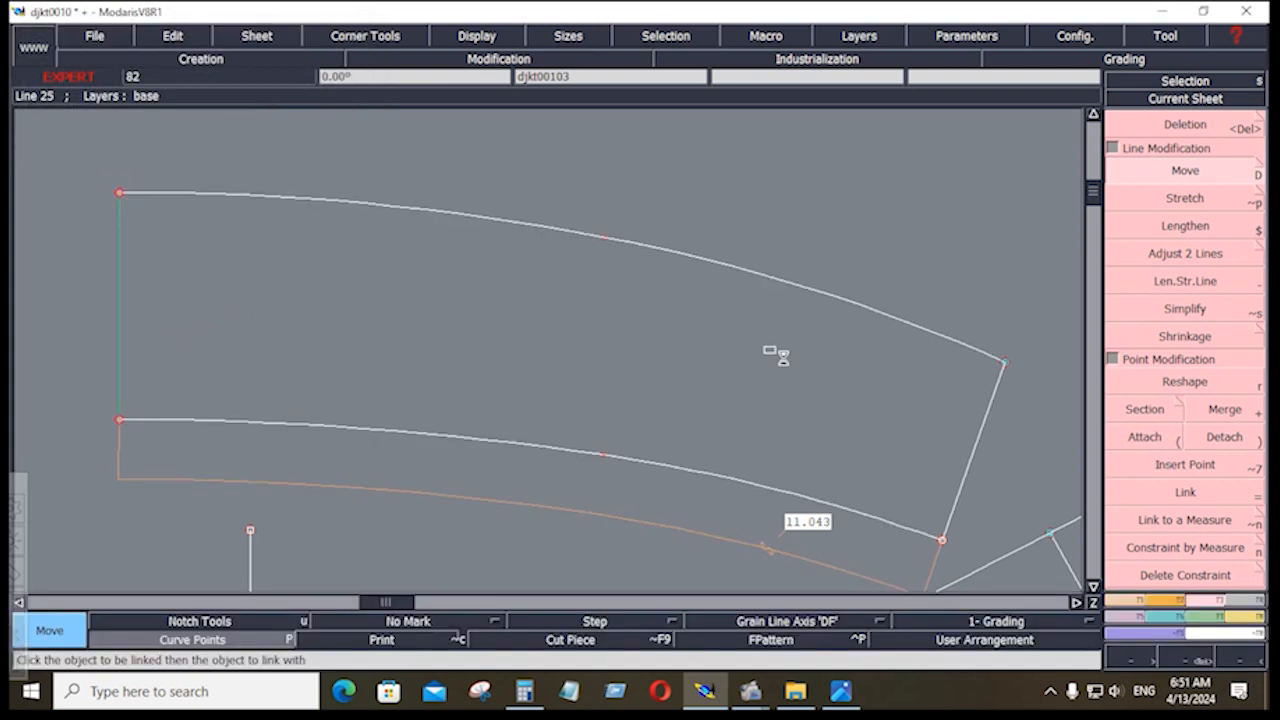
{"action": "left_click", "coordinate": [783, 356]}
Step: Extract the half collar as a piece with Seam and mirror it about its vertical end line with Sym 2Pts into a full collar
{"action": "left_click", "coordinate": [1247, 602]}
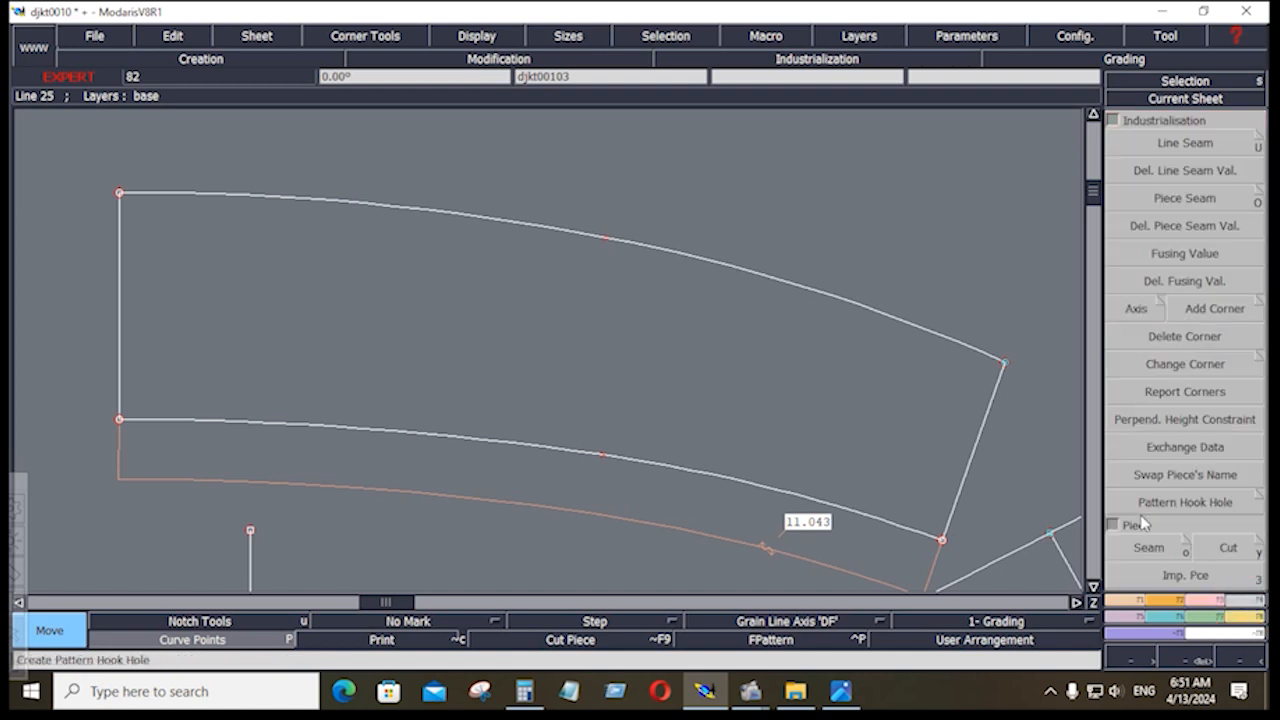
{"action": "left_click", "coordinate": [1149, 547]}
{"action": "left_click", "coordinate": [690, 403]}
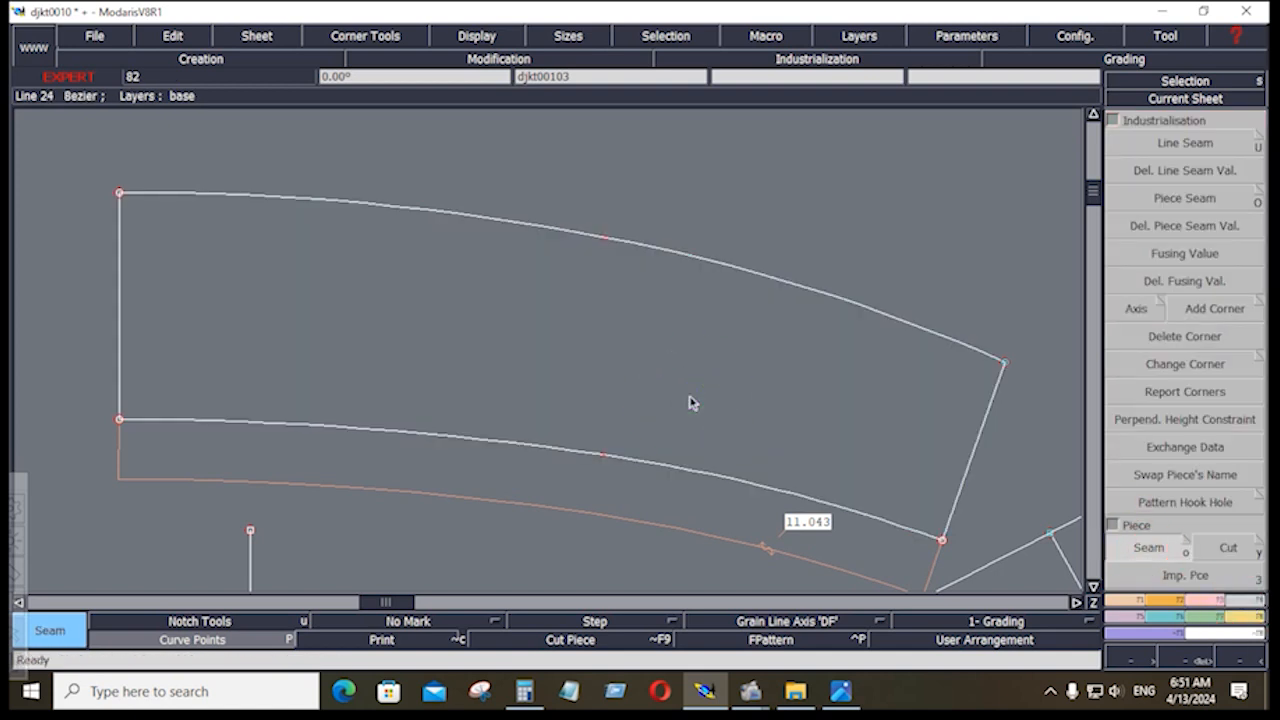
{"action": "key", "text": "j"}
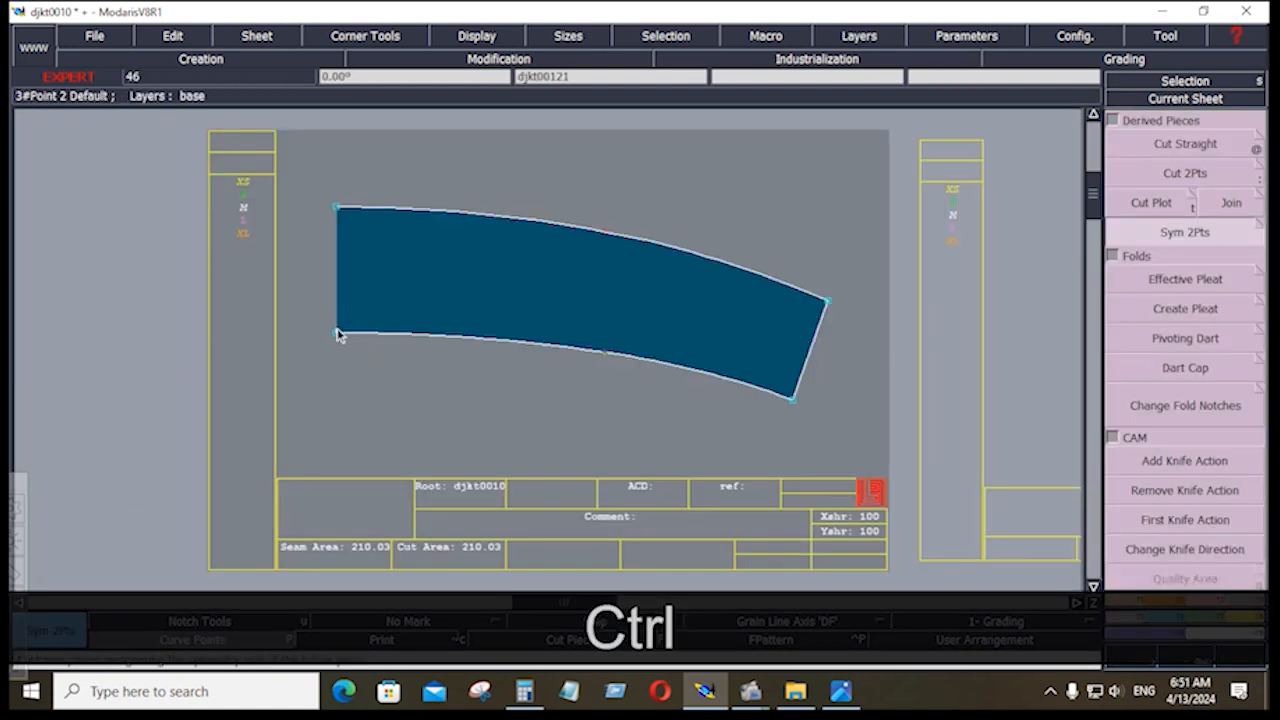
{"action": "left_click", "coordinate": [337, 331], "text": "ctrl"}
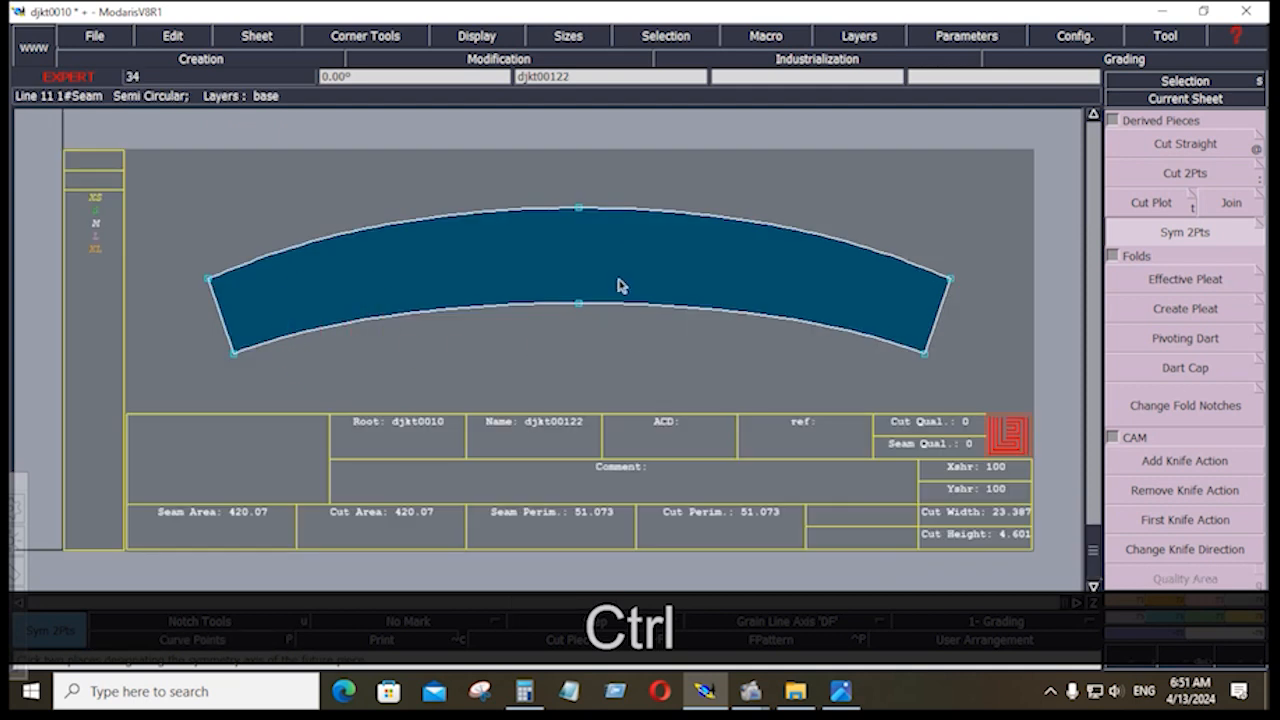
Step: Duplicate the full collar piece djkt00122 onto a new sheet and lay out all sheets of the model
{"action": "key", "text": "ctrl+c"}
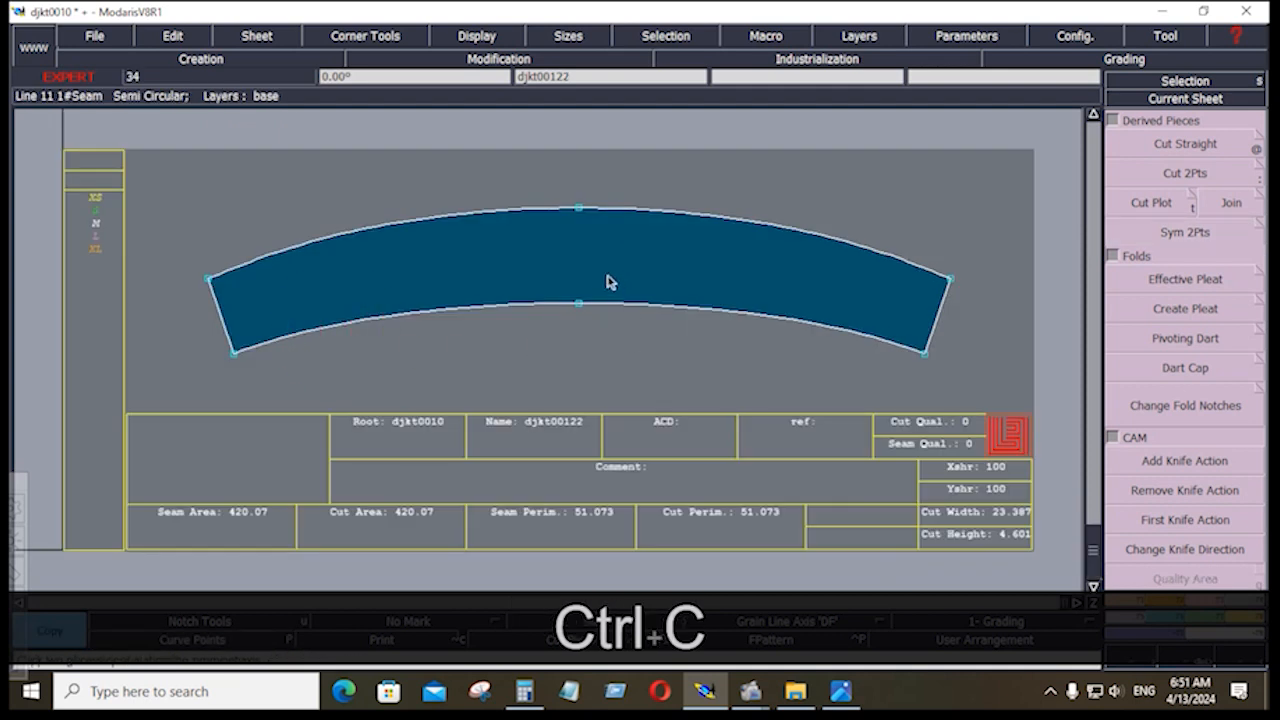
{"action": "left_click", "coordinate": [605, 270]}
{"action": "left_click", "coordinate": [557, 196]}
{"action": "key", "text": "j"}
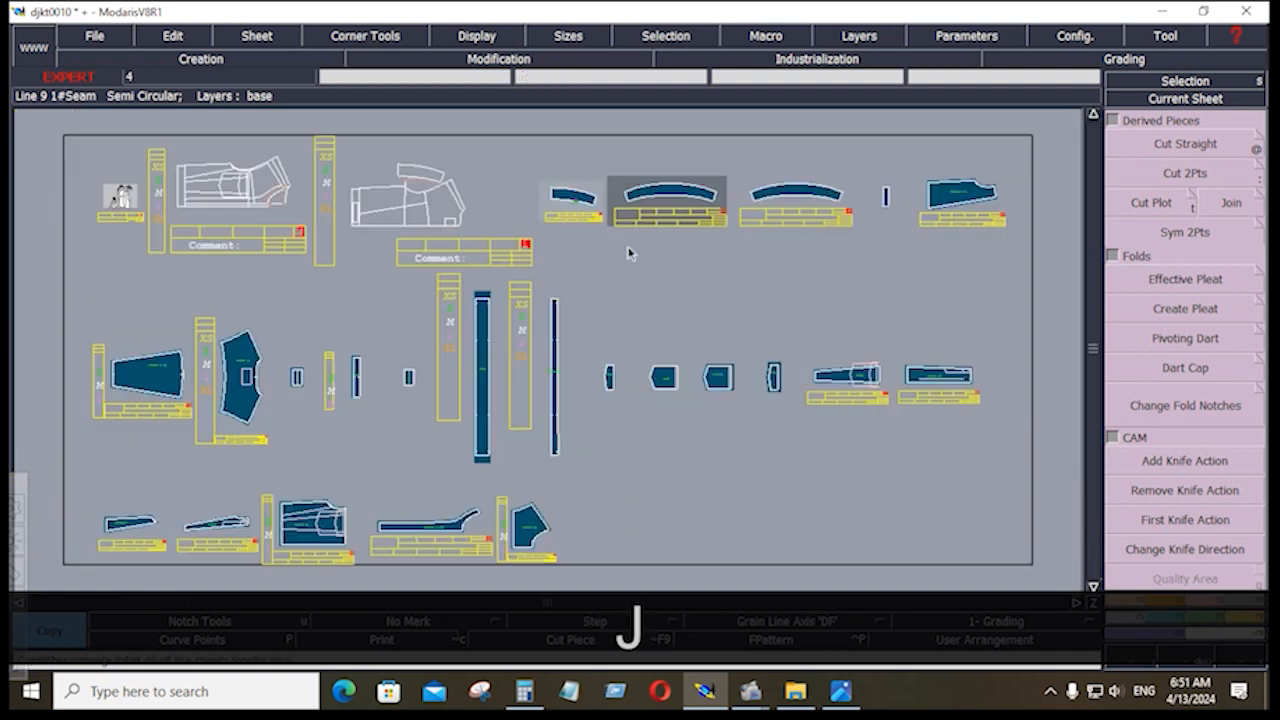
Step: Add a Line Seam allowance along only the concave lower edge of the duplicated collar djkt00123
{"action": "left_click_drag", "start_coordinate": [661, 309], "coordinate": [980, 373]}
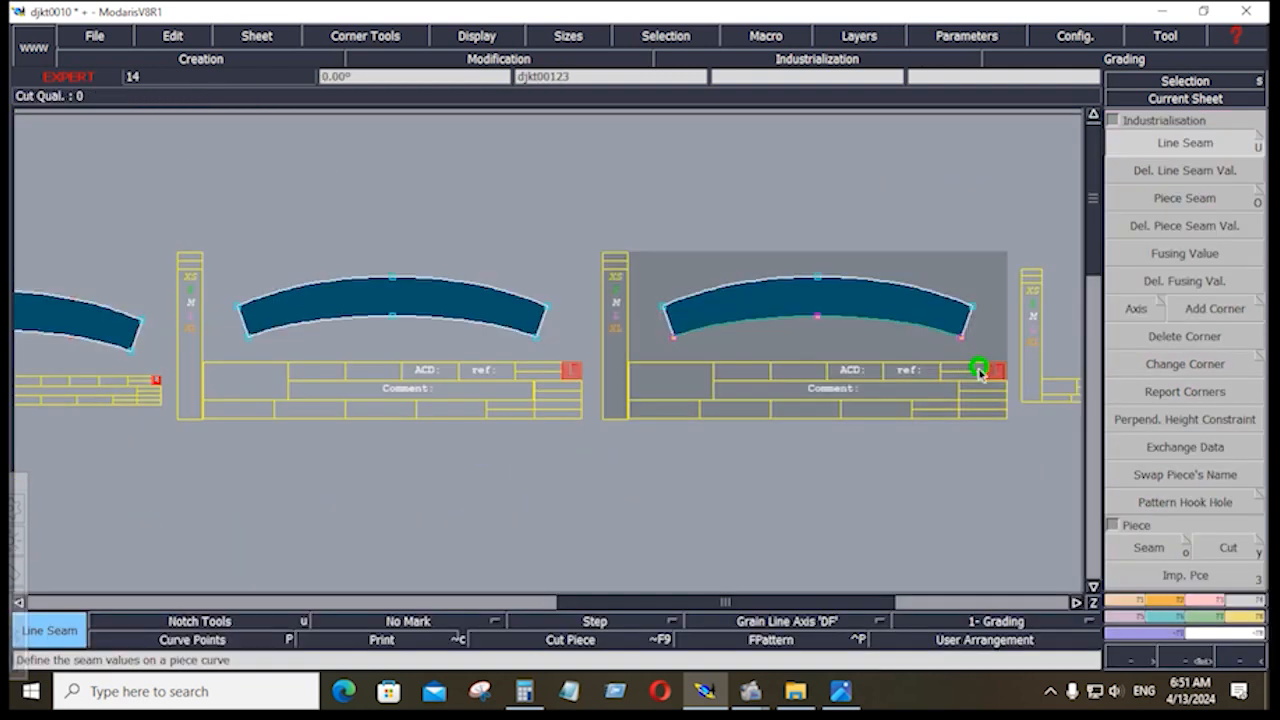
{"action": "left_click", "coordinate": [863, 326]}
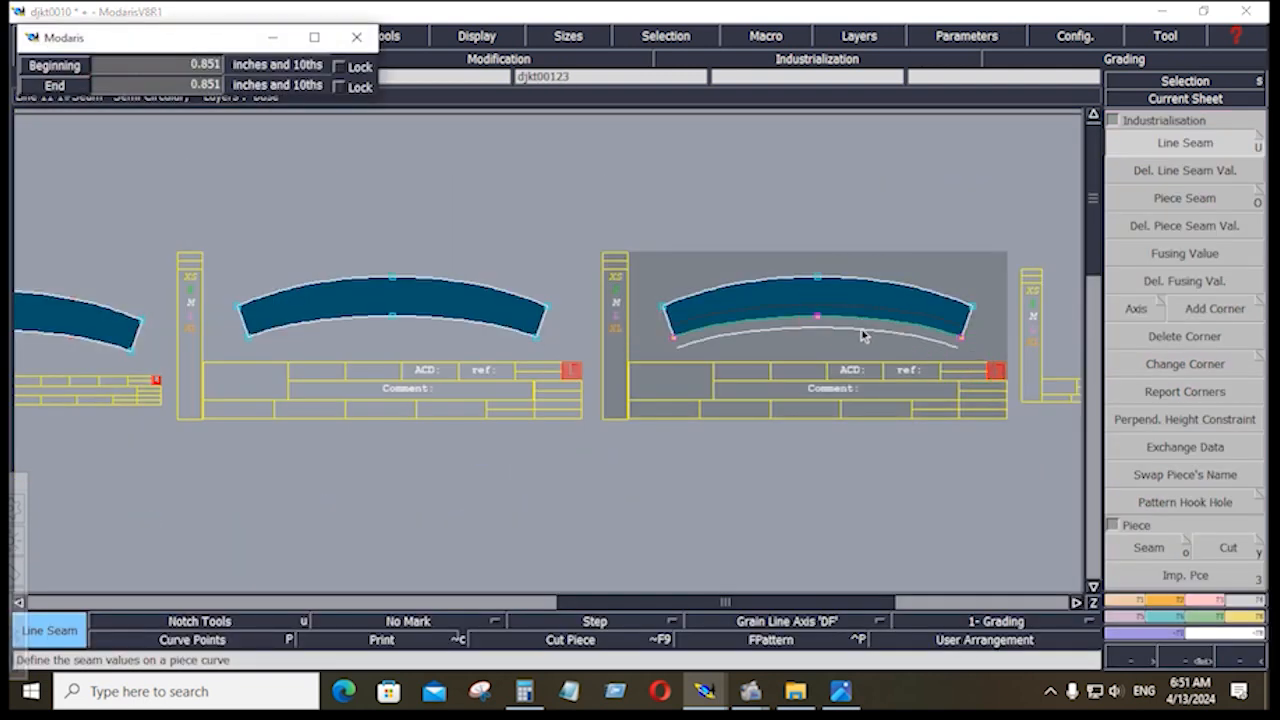
{"action": "key", "text": "Down"}
{"action": "key", "text": "Down"}
{"action": "key", "text": "Down"}
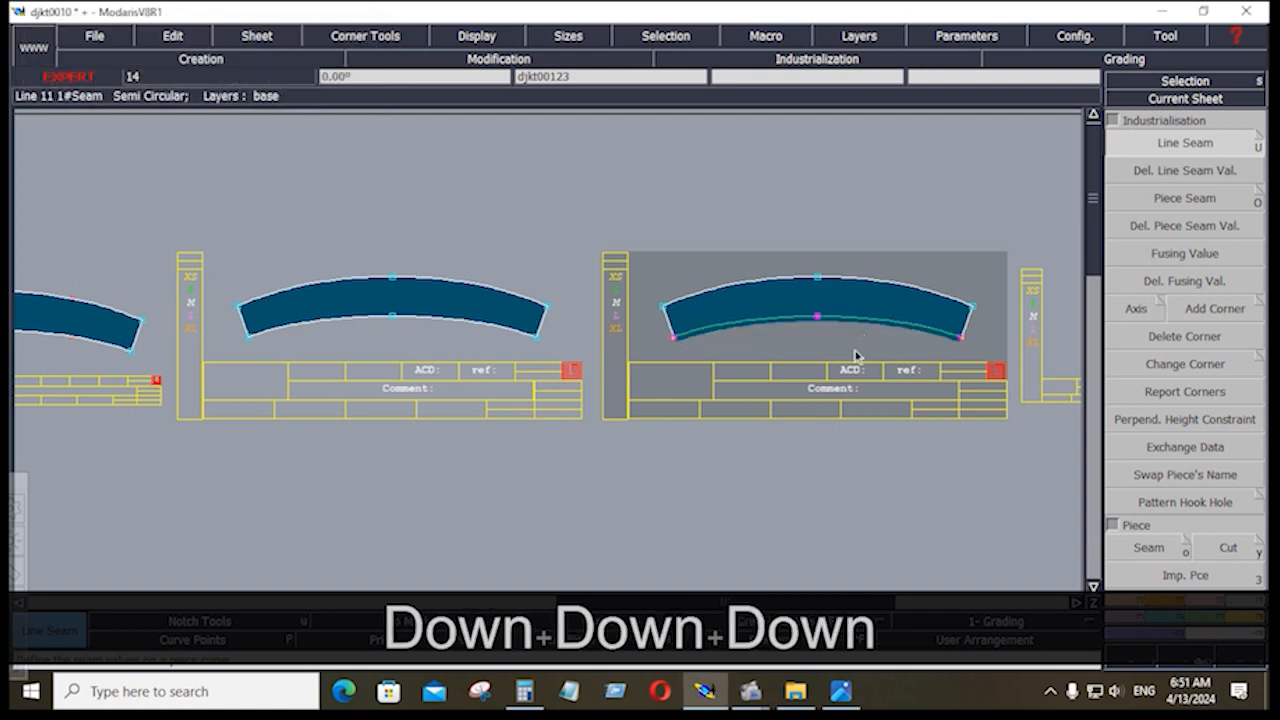
Step: Add a Line Seam allowance around all edges of the full collar piece djkt00122
{"action": "left_click_drag", "start_coordinate": [225, 231], "coordinate": [330, 323]}
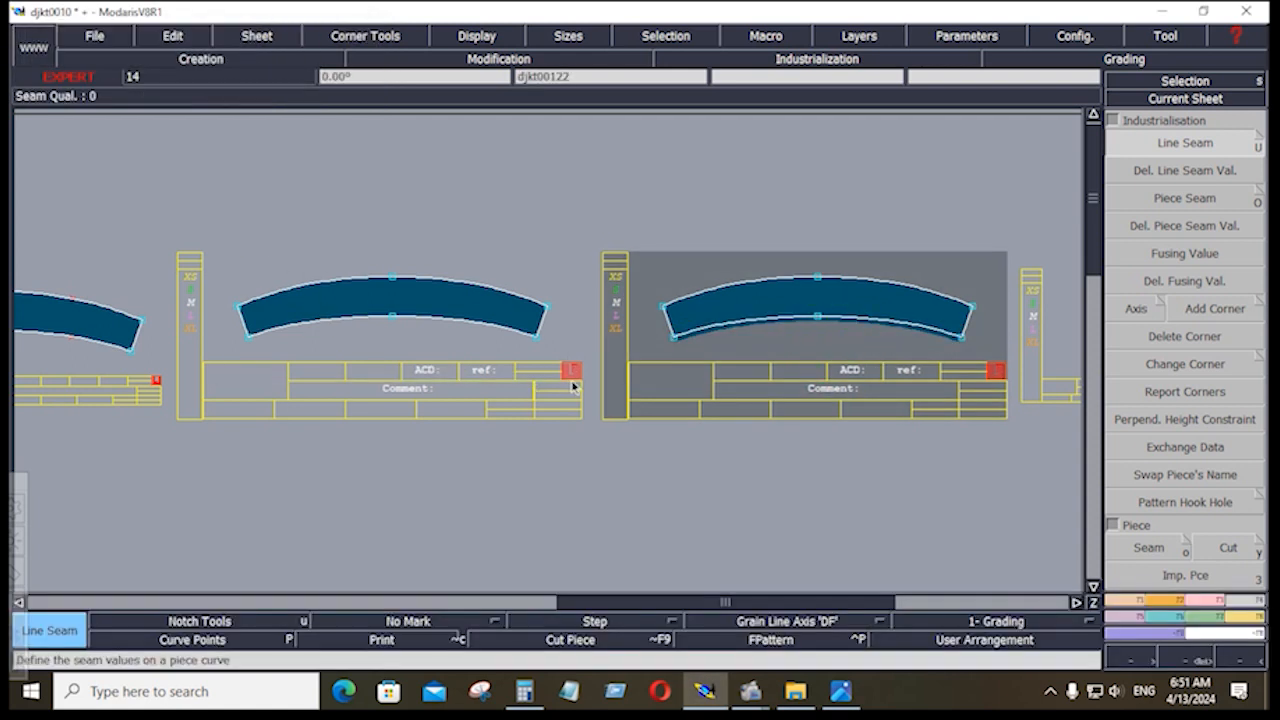
{"action": "left_click", "coordinate": [525, 287]}
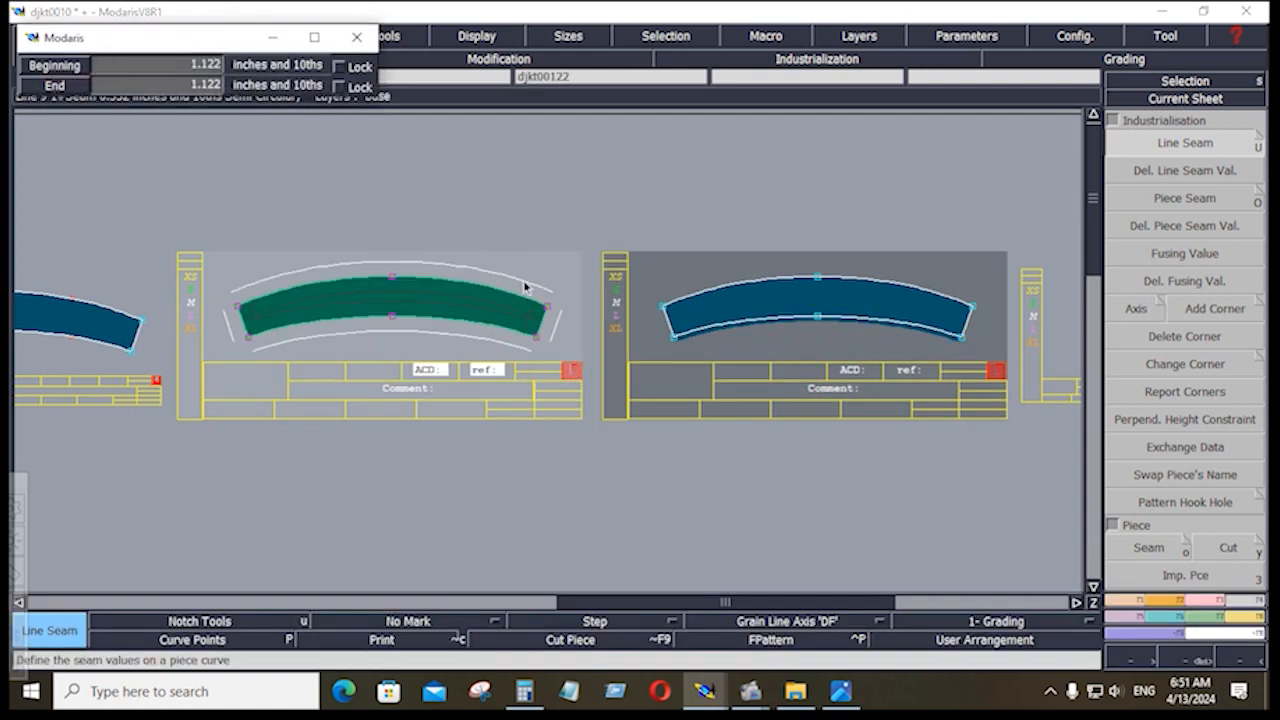
{"action": "key", "text": "Down"}
{"action": "key", "text": "Down"}
{"action": "key", "text": "Down"}
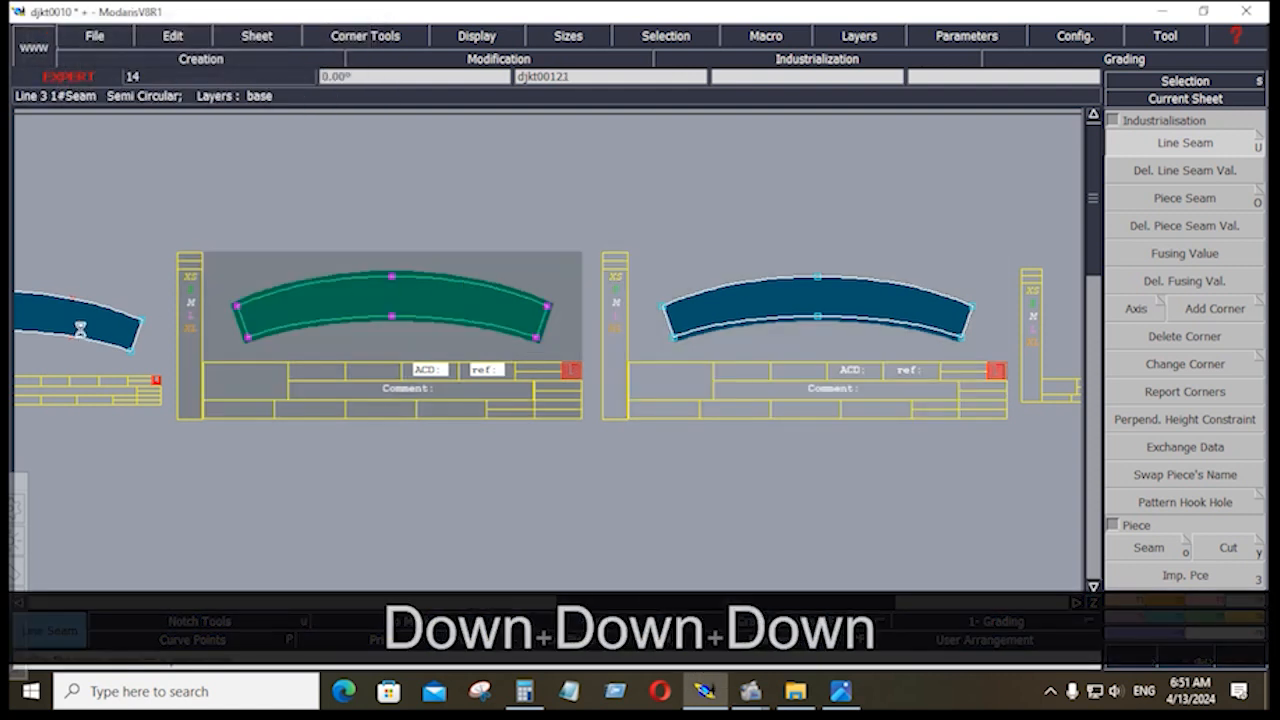
Step: Delete the leftover collar sheet djkt00121
{"action": "key", "text": "shift+z"}
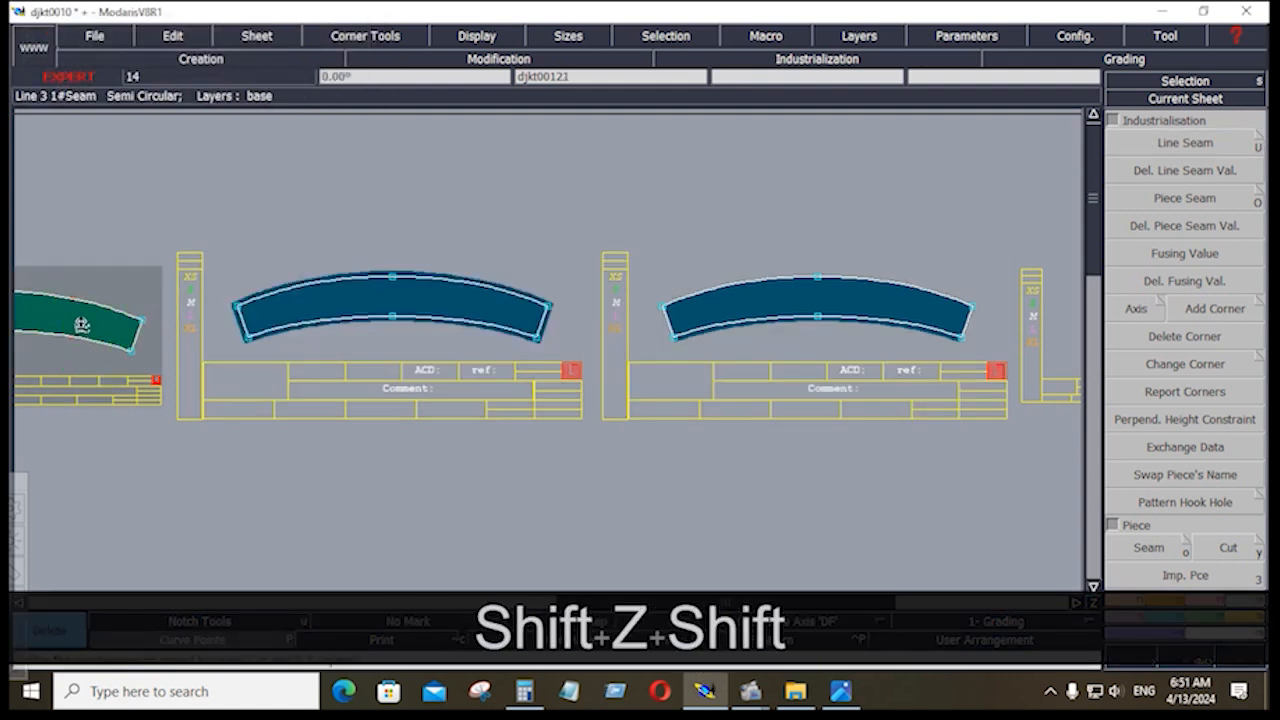
{"action": "left_click", "coordinate": [82, 325]}
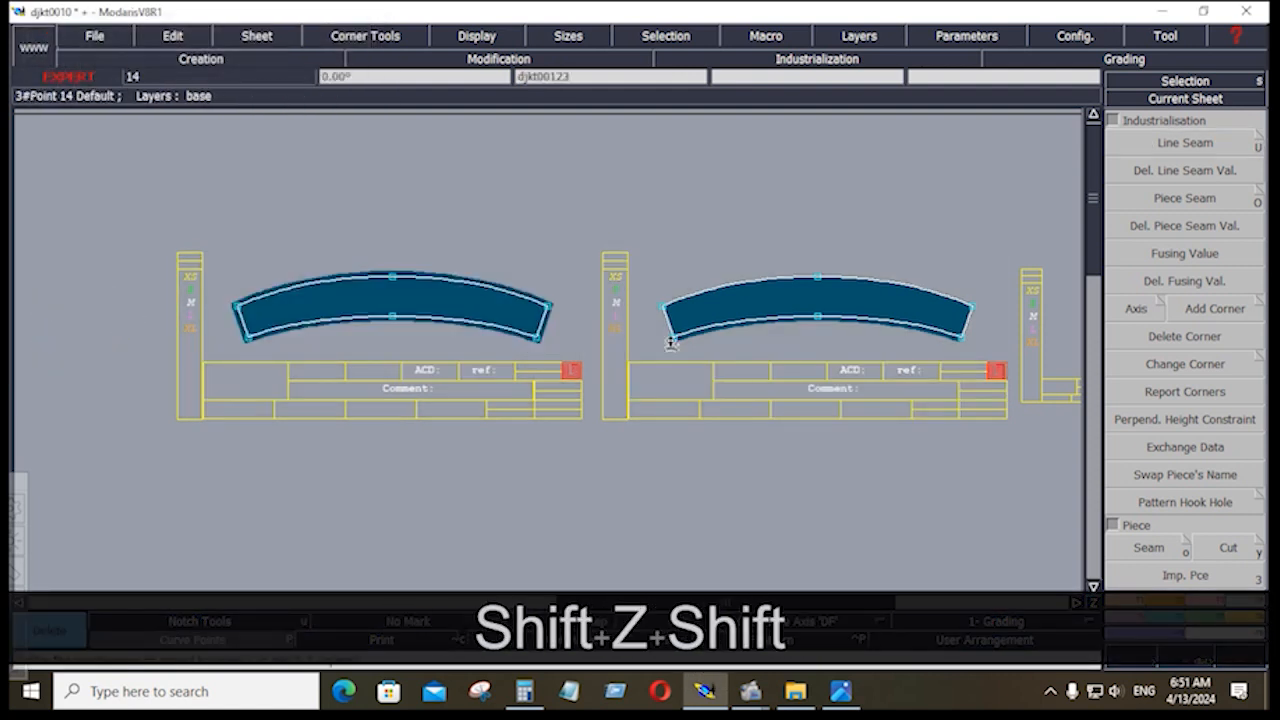
Step: Add a notch at the centre point of the lower edge on both collar pieces djkt00122 and djkt00123
{"action": "left_click", "coordinate": [1175, 605]}
{"action": "left_click", "coordinate": [1114, 121]}
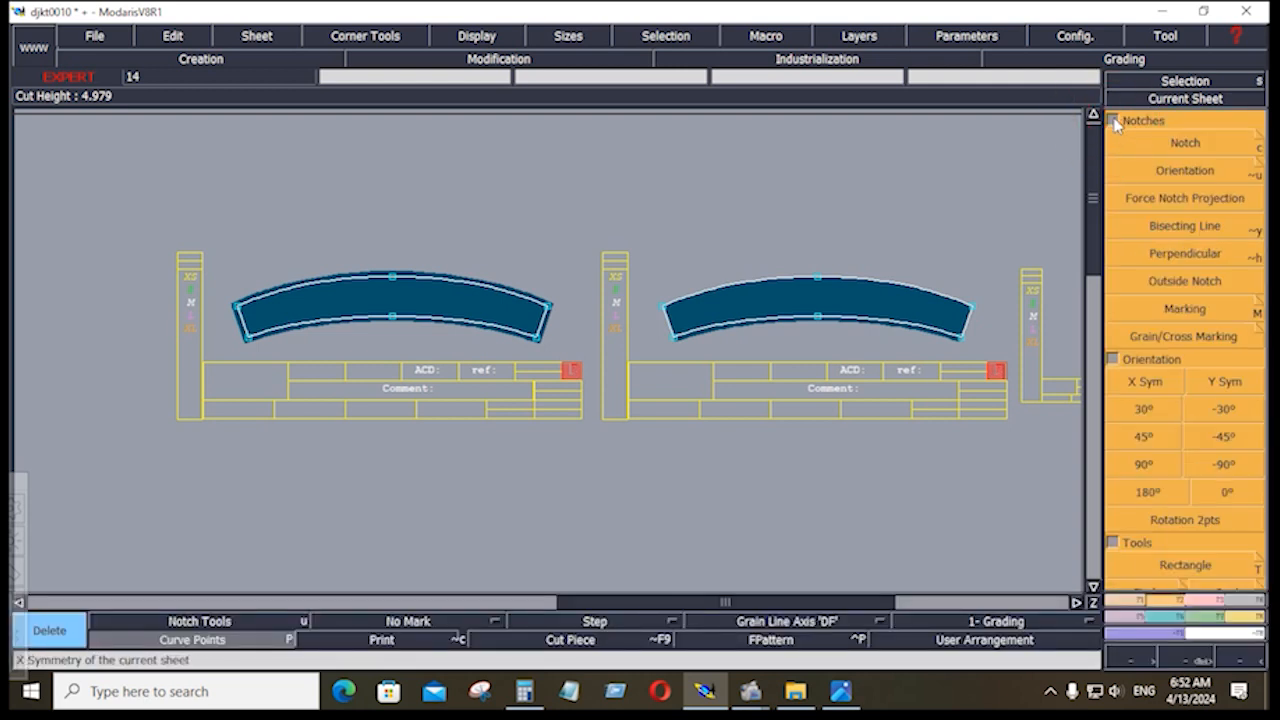
{"action": "left_click", "coordinate": [1185, 143]}
{"action": "left_click", "coordinate": [818, 317]}
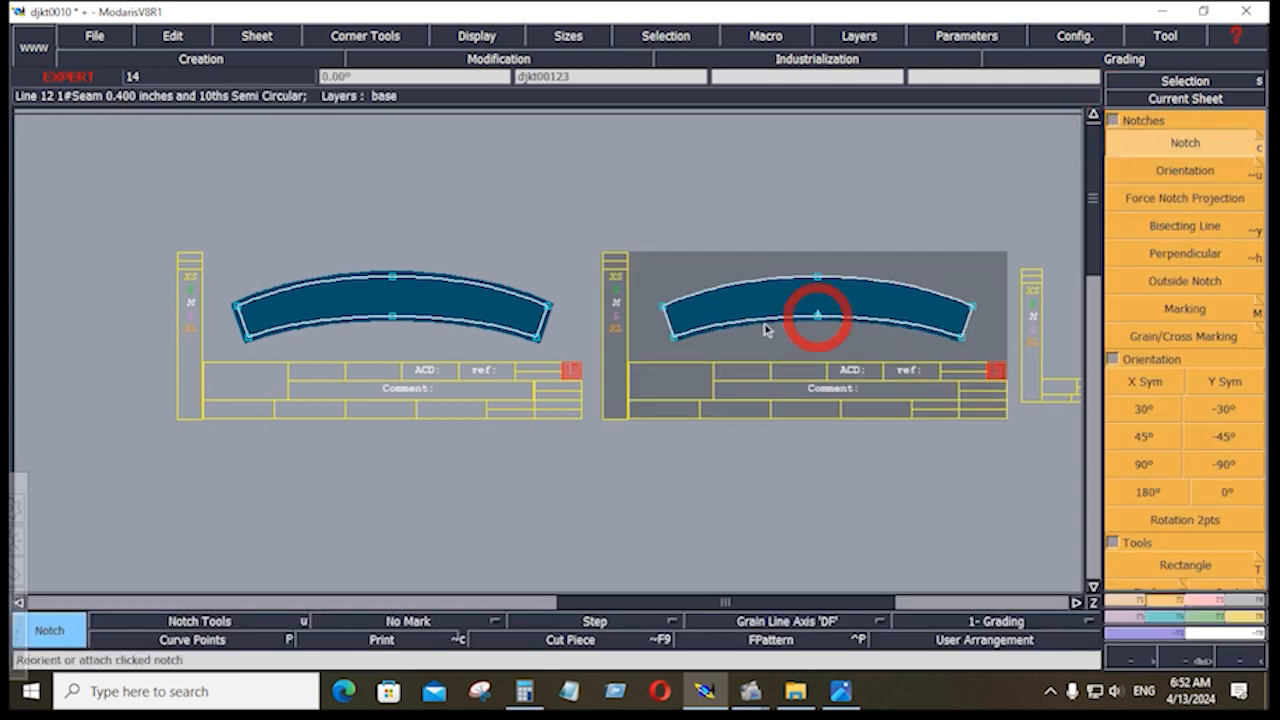
Step: Enter the comment COLLAR 1X2 for collar piece djkt00122 and CLR FIN for djkt00123
{"action": "type", "text": "ec"}
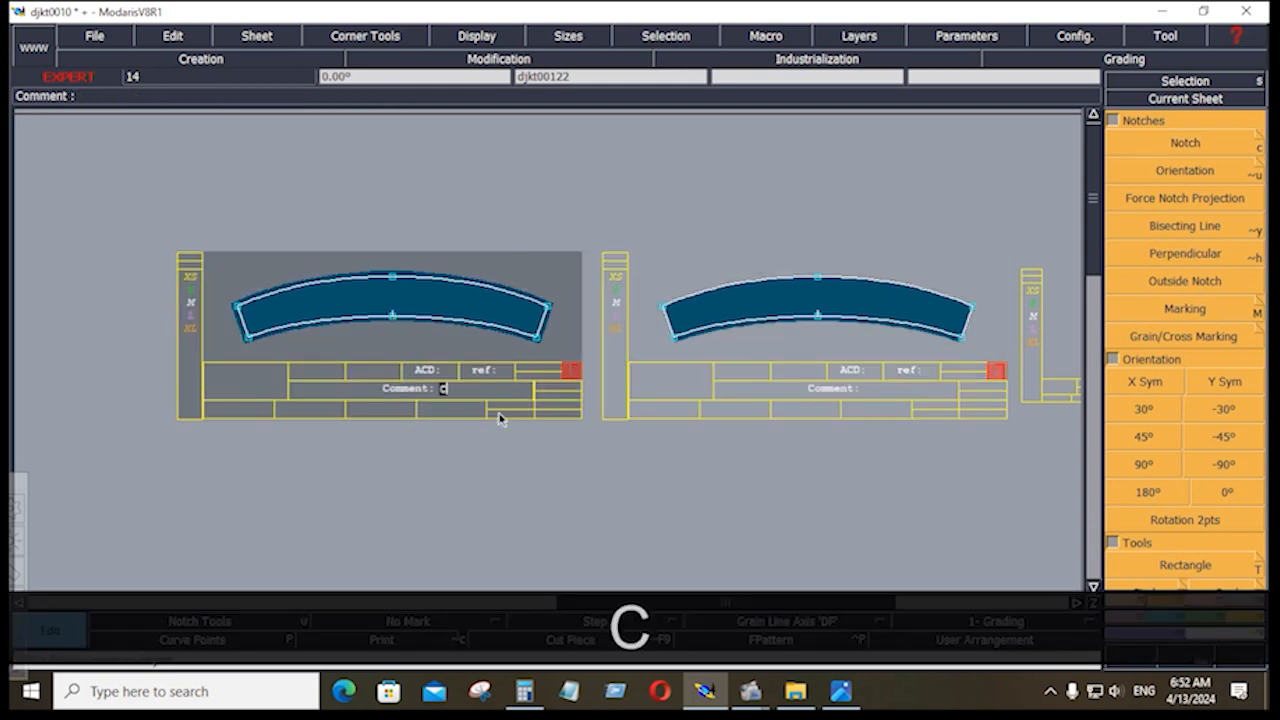
{"action": "type", "text": "ollaer"}
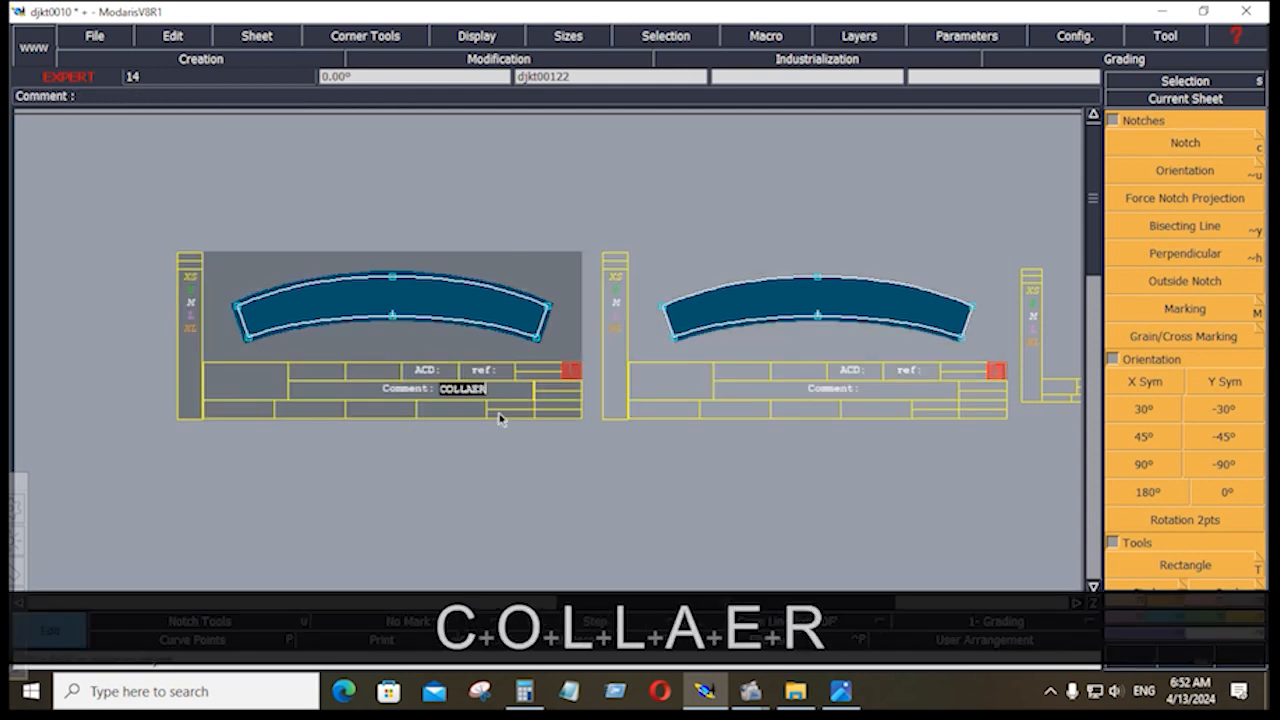
{"action": "key", "text": "BackSpace"}
{"action": "key", "text": "BackSpace"}
{"action": "type", "text": "r 1x"}
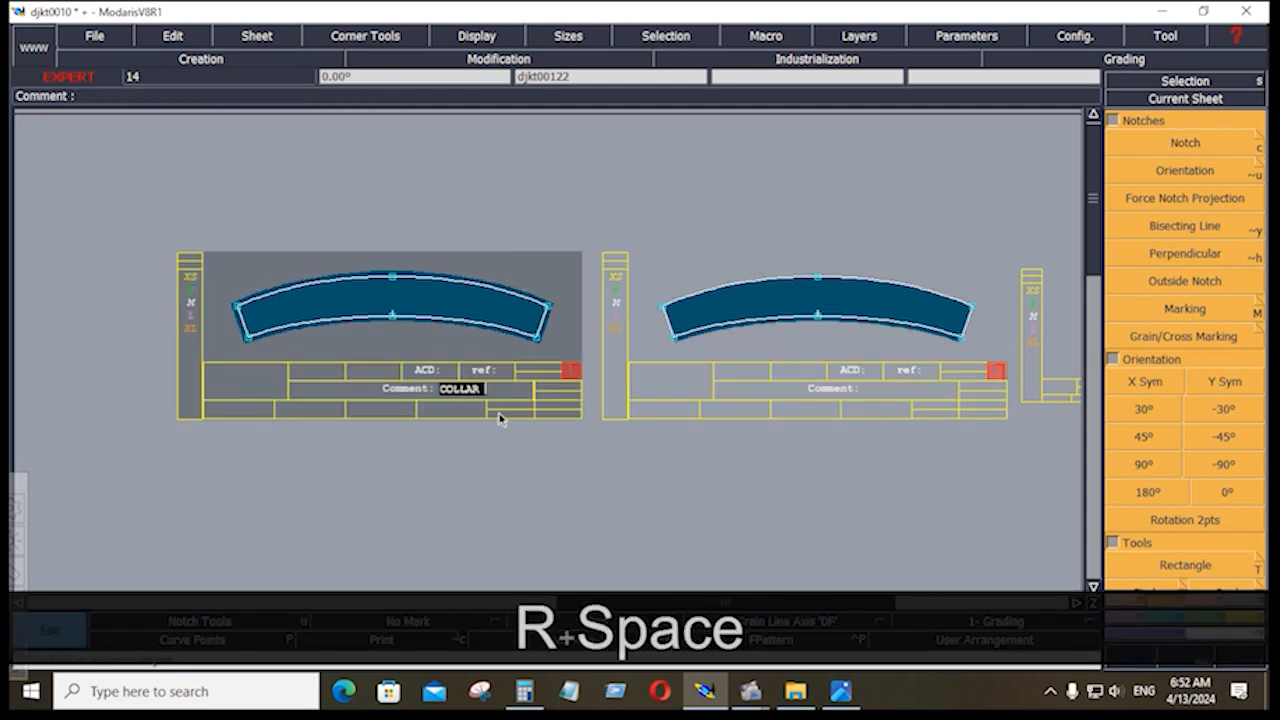
{"action": "type", "text": "2"}
{"action": "key", "text": "Return"}
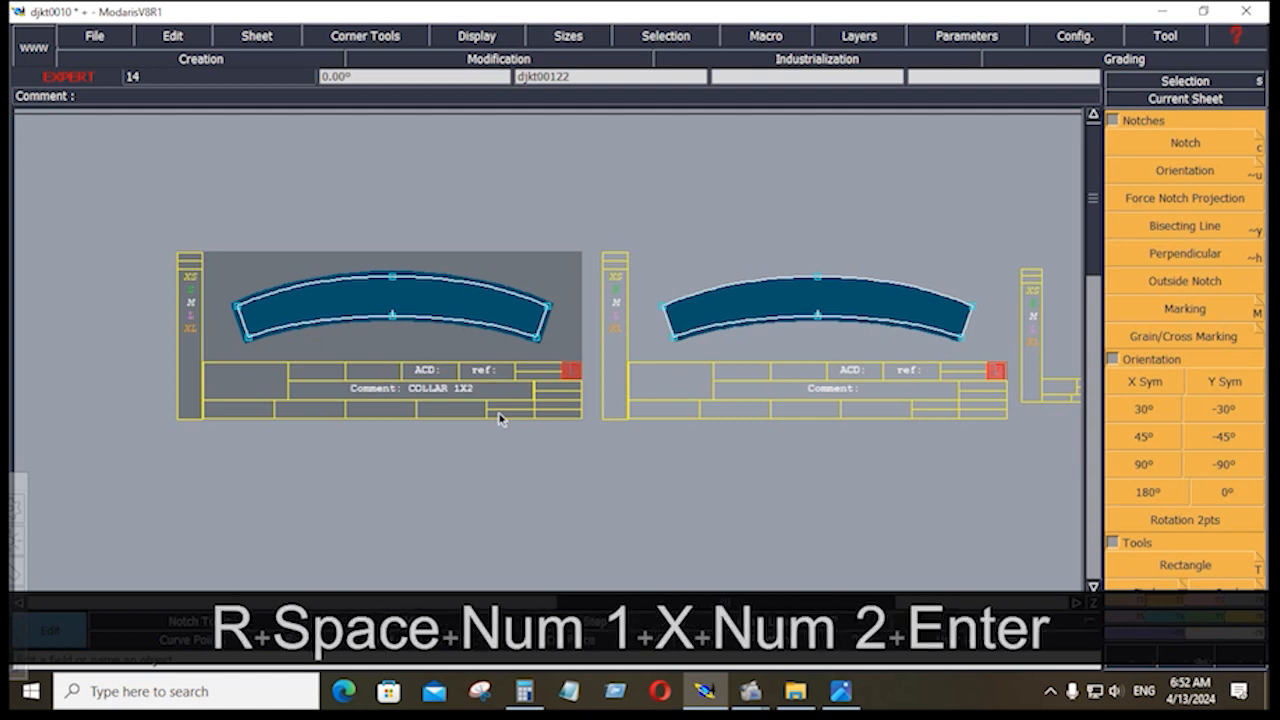
{"action": "type", "text": "eclr fin"}
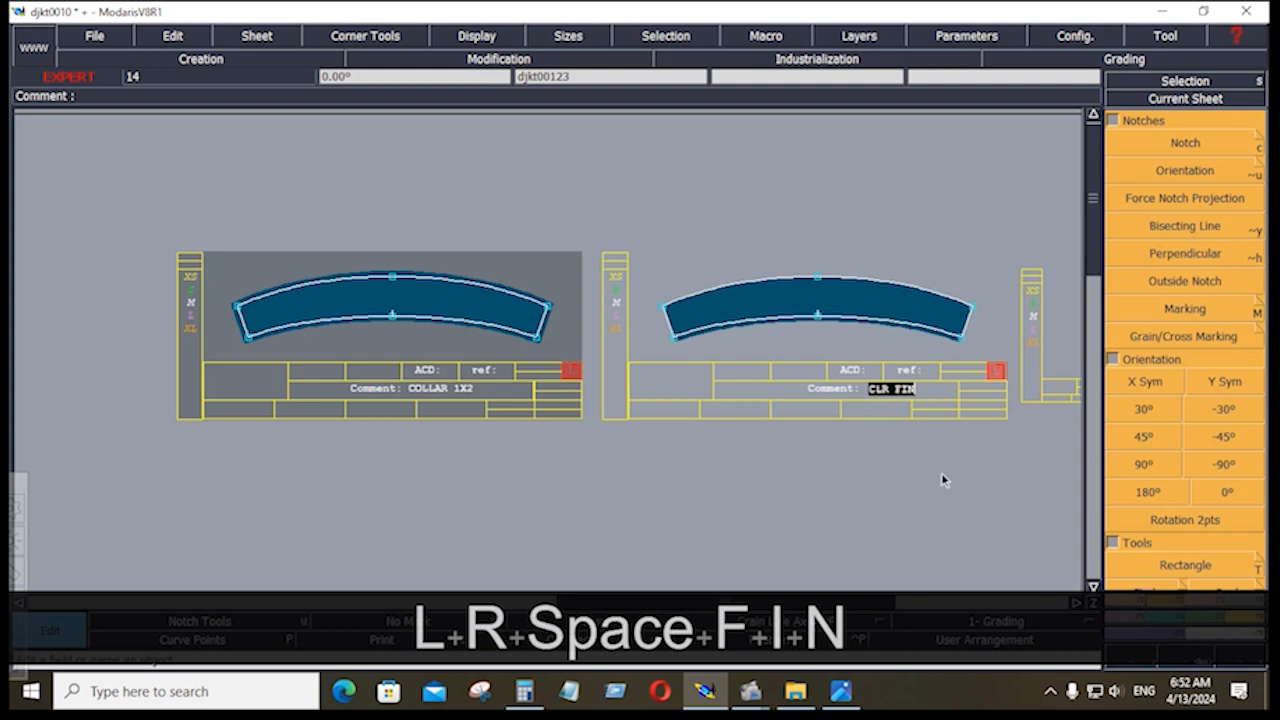
{"action": "key", "text": "Return"}
Step: Place a horizontal grain line axis inside each of the collar pieces djkt00123 and djkt00122
{"action": "left_click", "coordinate": [849, 303], "text": "ctrl"}
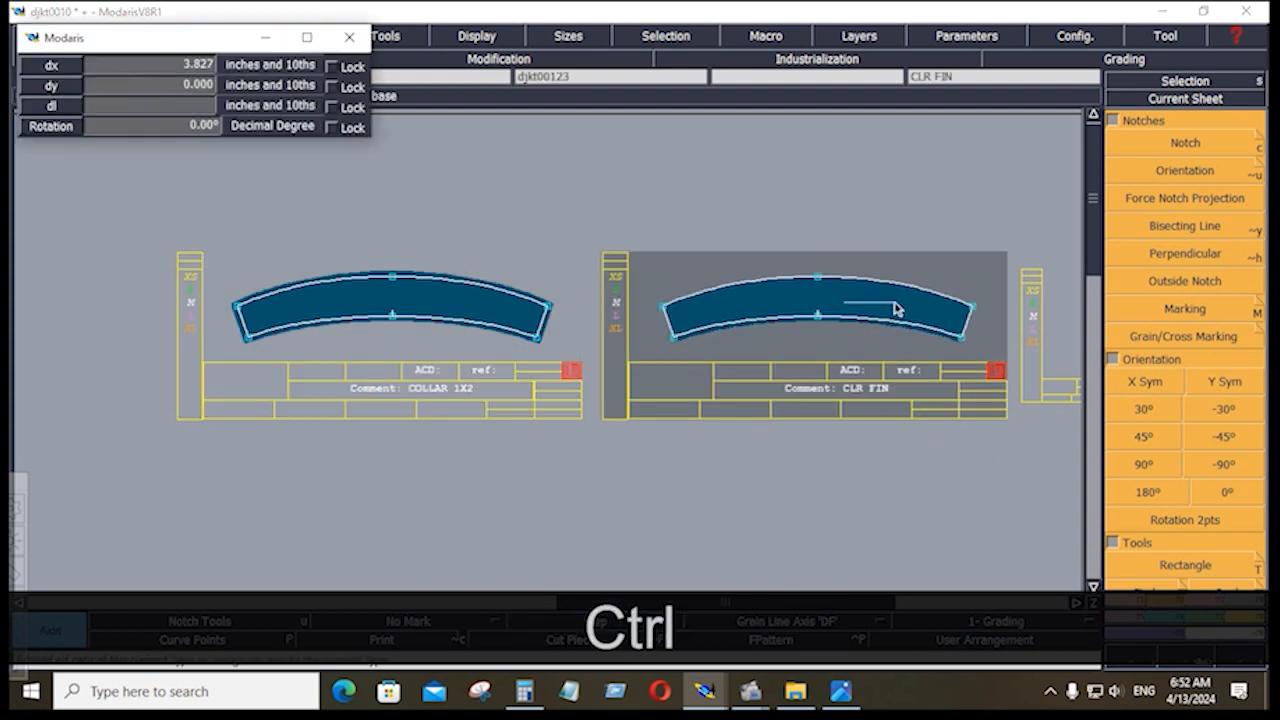
{"action": "left_click", "coordinate": [895, 303], "text": "ctrl"}
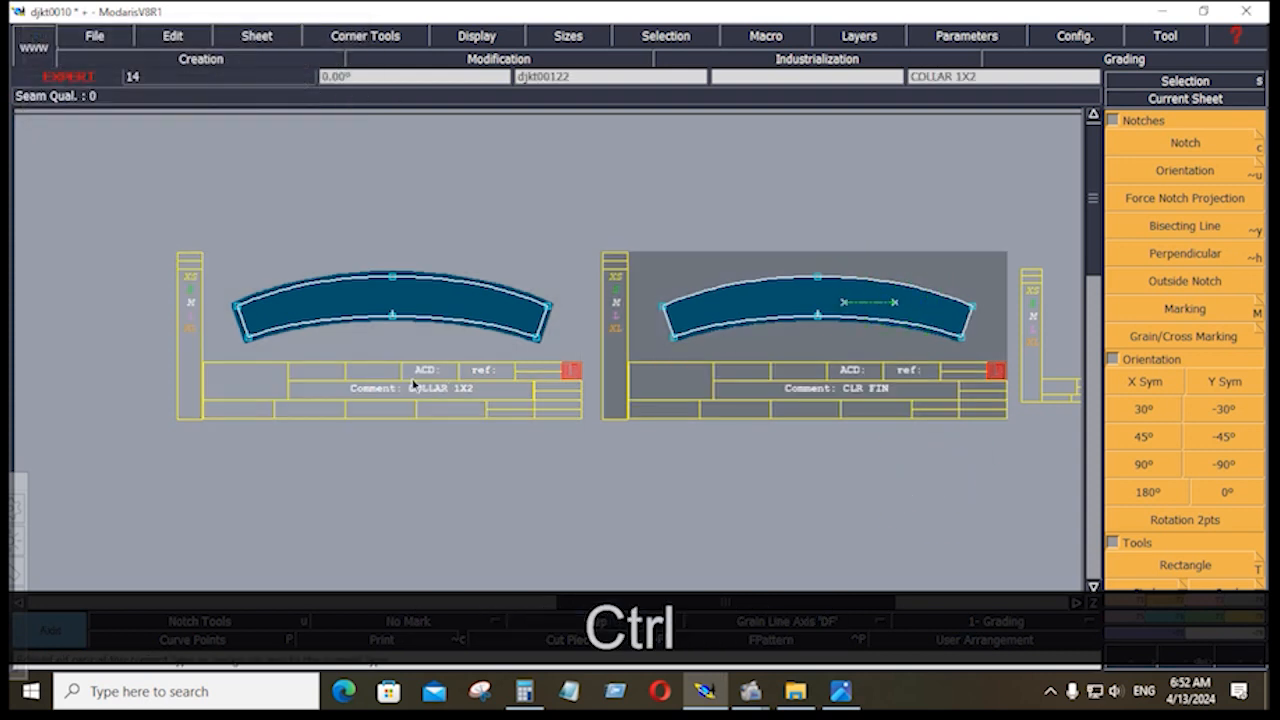
{"action": "left_click", "coordinate": [405, 307], "text": "ctrl"}
{"action": "left_click", "coordinate": [466, 301], "text": "ctrl"}
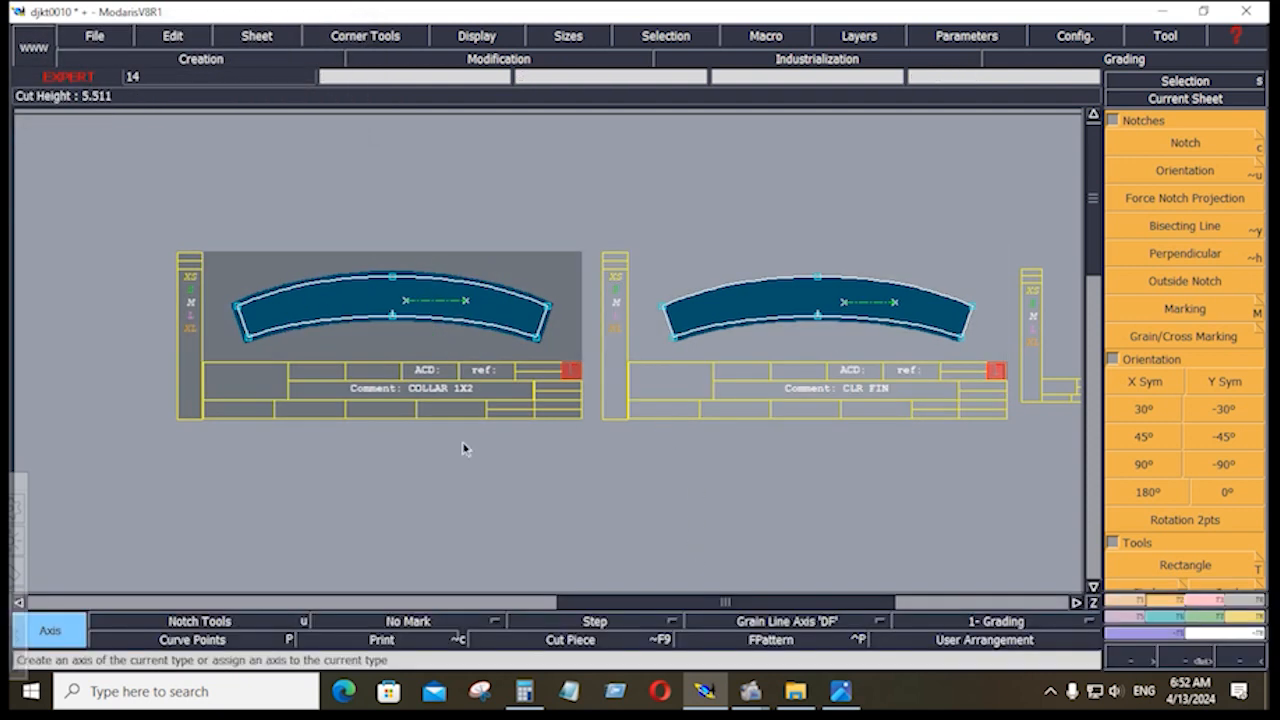
Step: Arrange all the model's sheets on the desk and save the model
{"action": "key", "text": "j"}
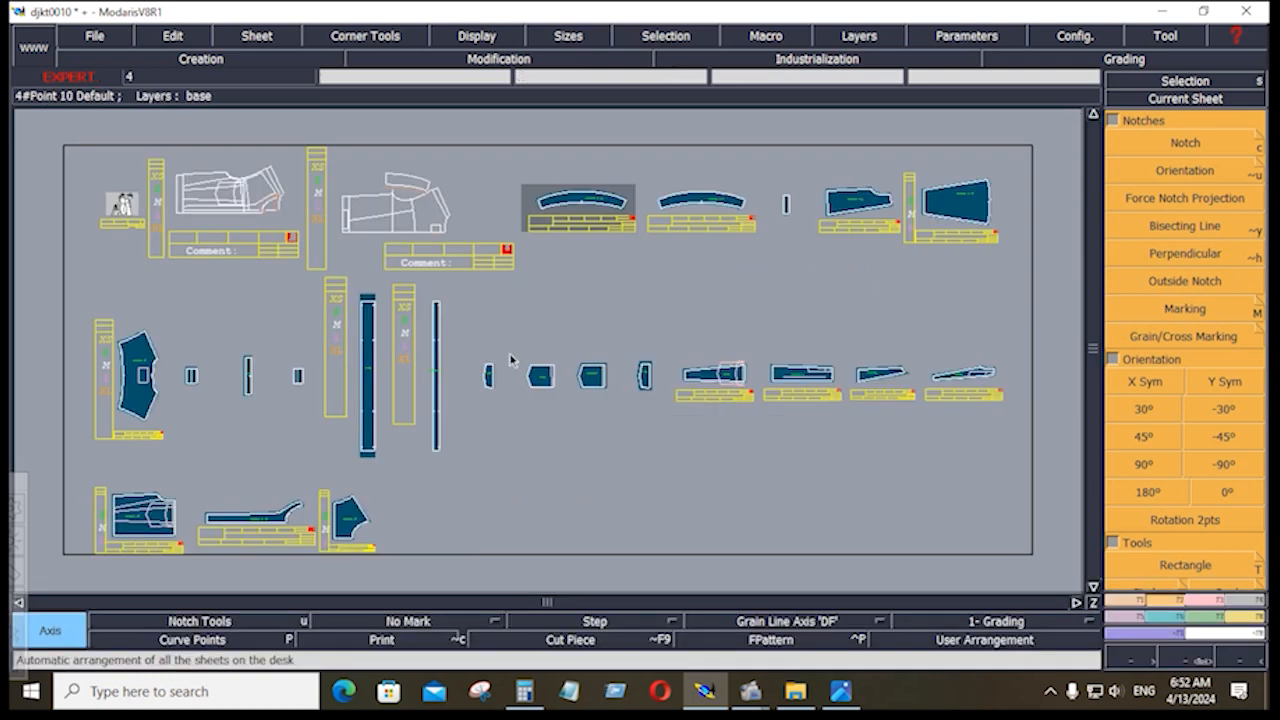
{"action": "key", "text": "alt+h"}
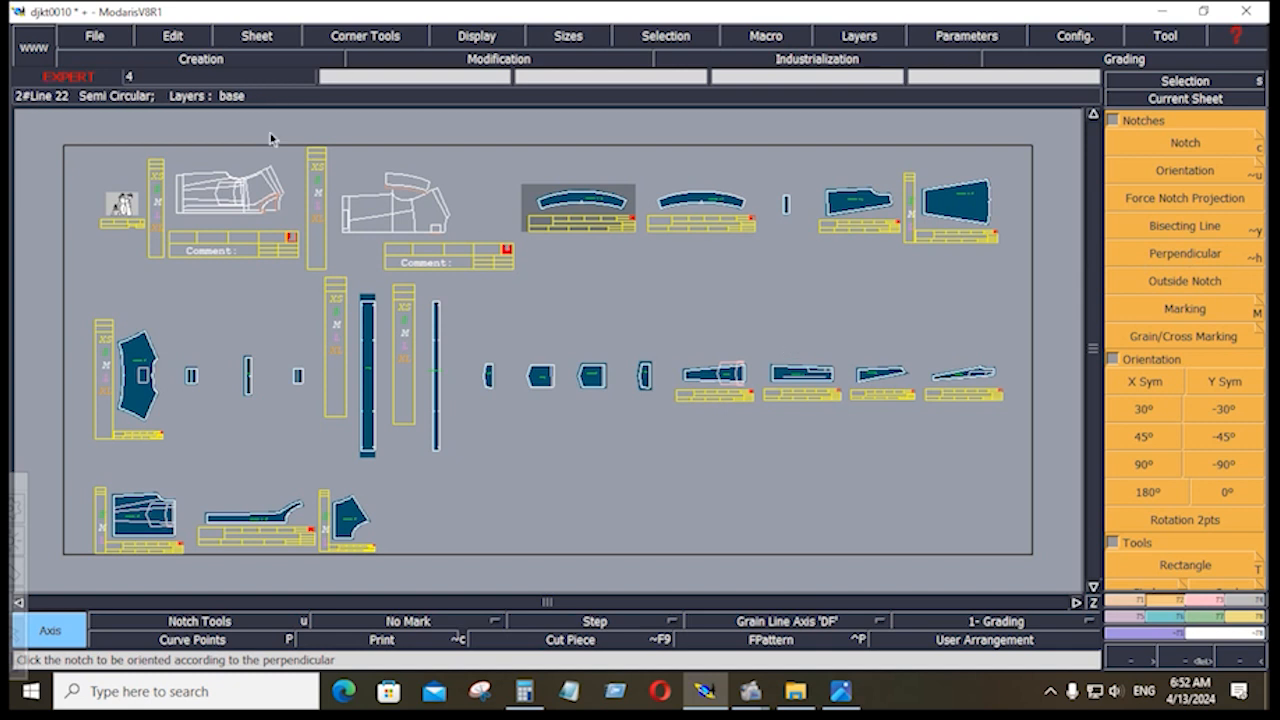
{"action": "left_click", "coordinate": [95, 35]}
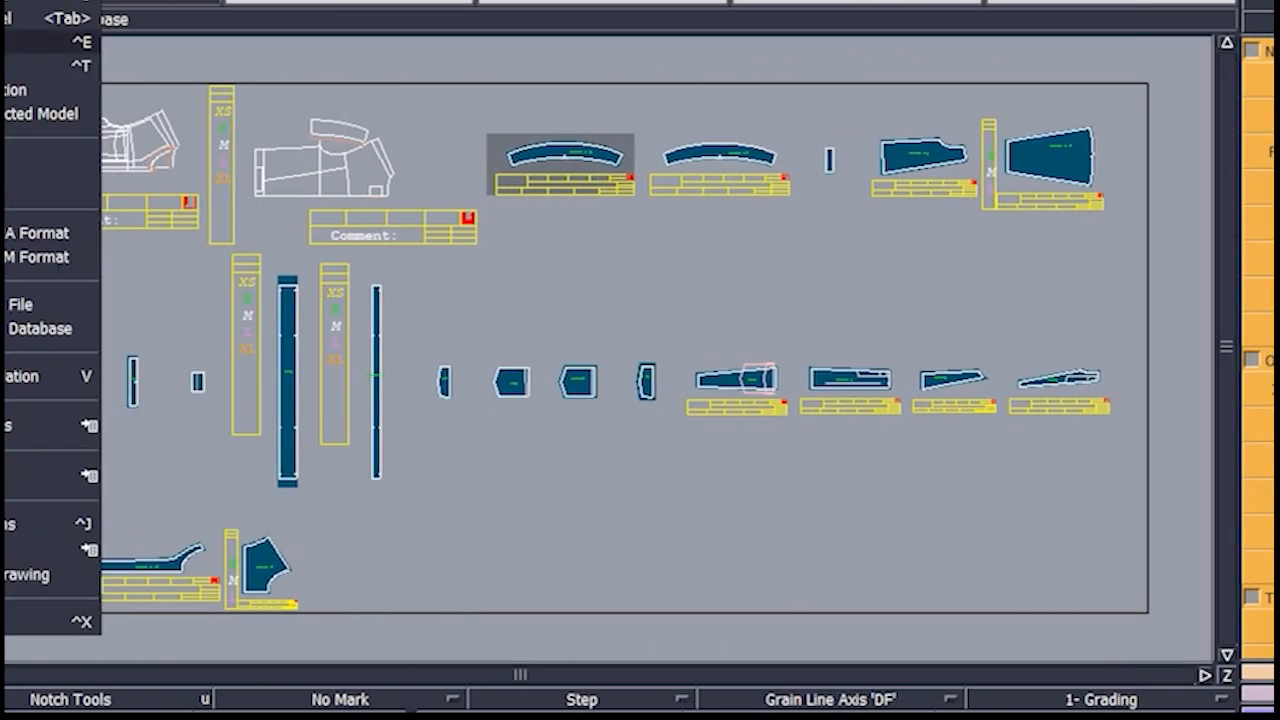
{"action": "left_click", "coordinate": [50, 42]}
{"action": "left_click", "coordinate": [491, 484]}
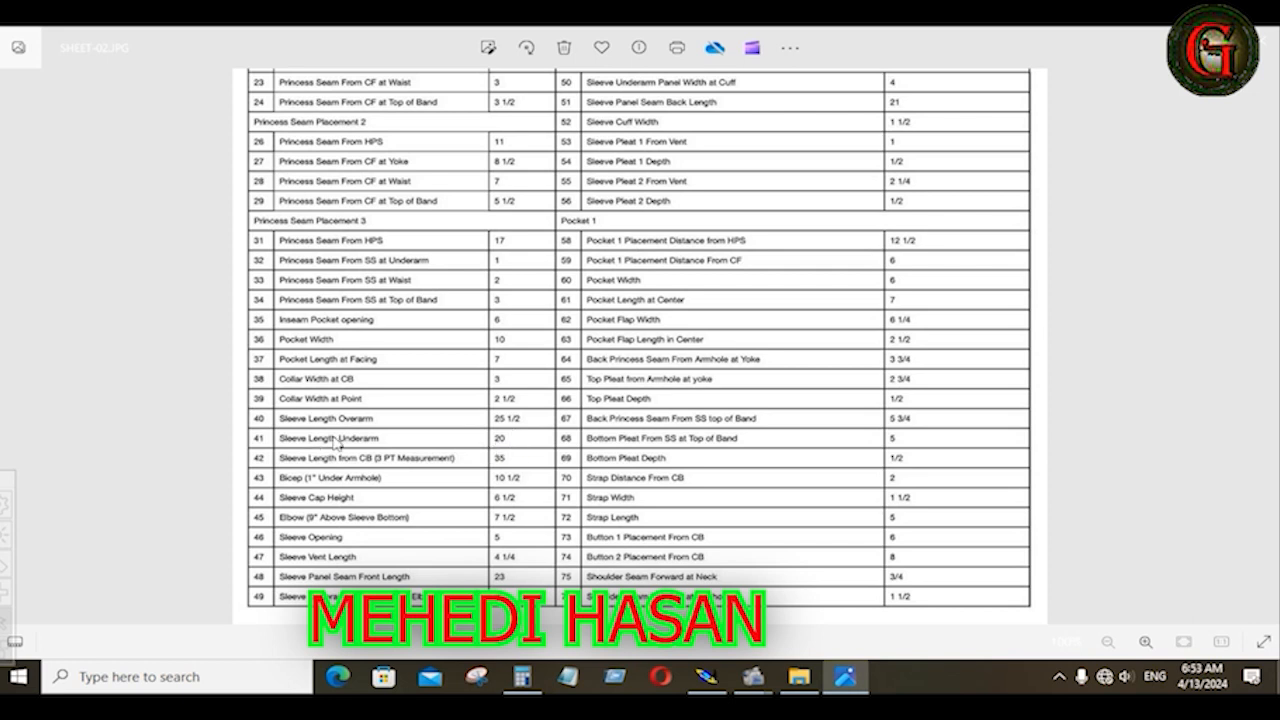
Step: Switch back to Modaris, rotate the body draft sheet djkt0010 by -90°, and flip it with X Sym and Y Sym
{"action": "left_click", "coordinate": [706, 678]}
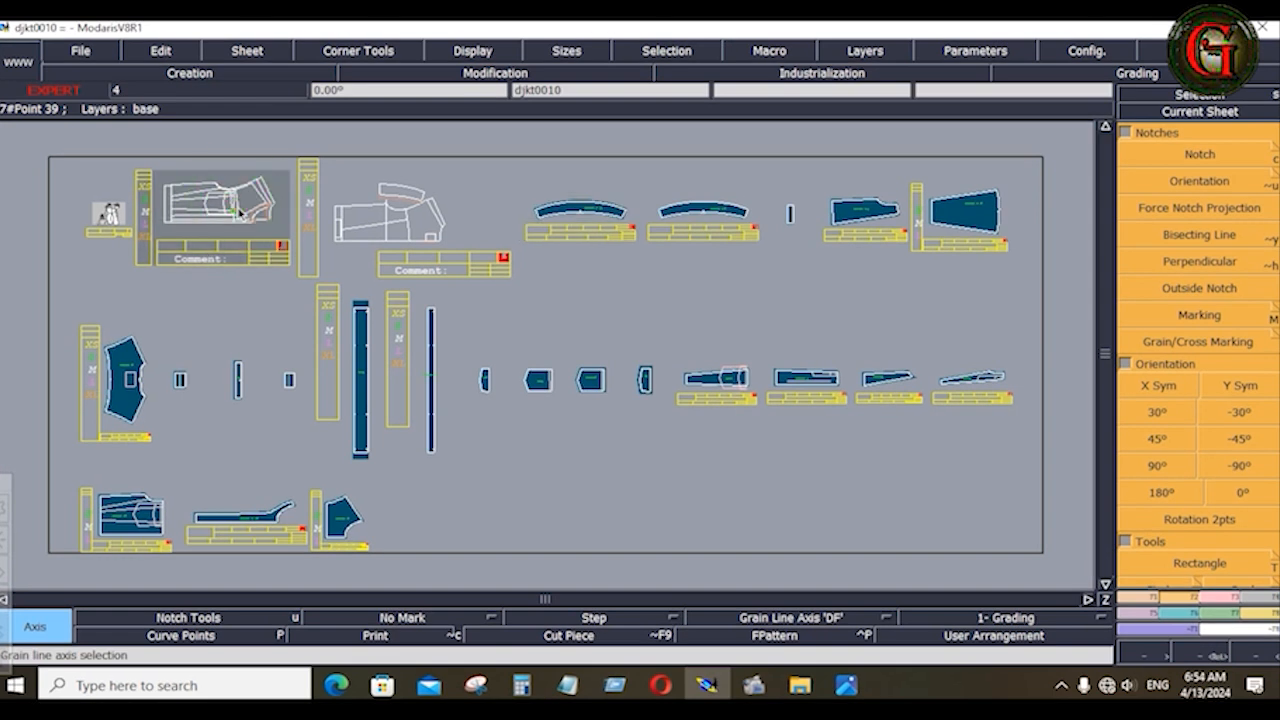
{"action": "key", "text": "Home"}
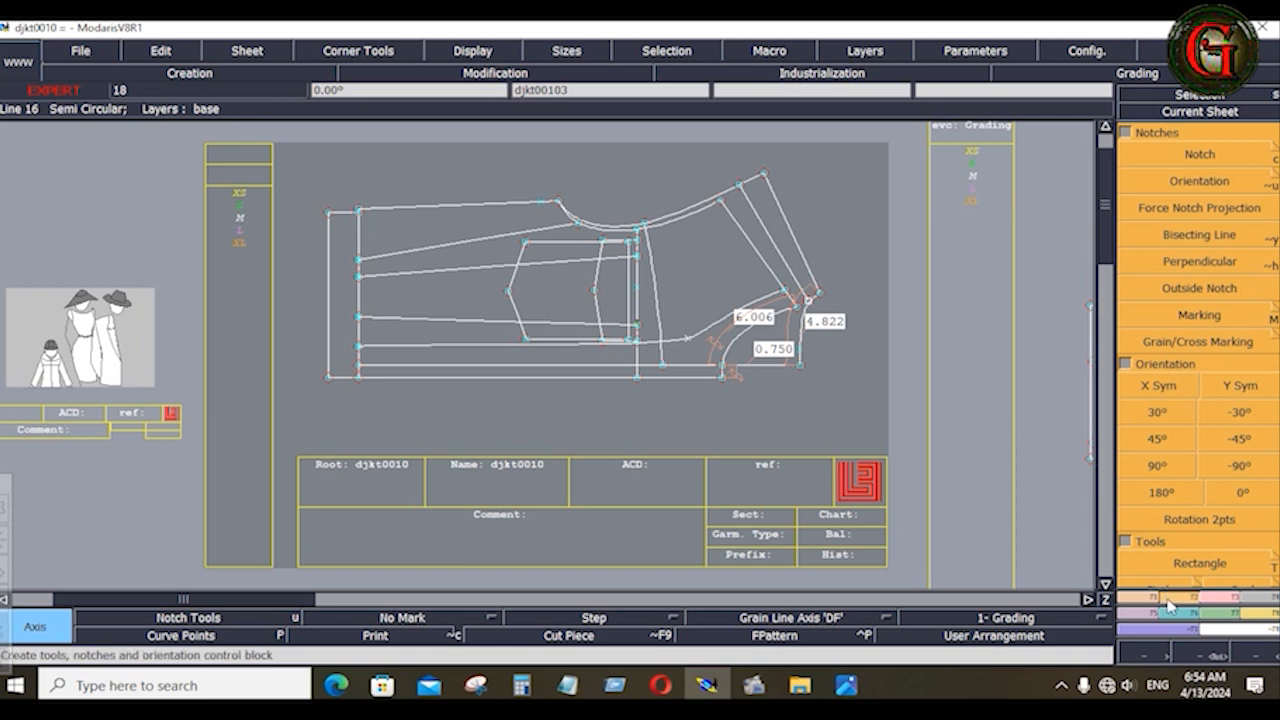
{"action": "left_click", "coordinate": [1246, 474]}
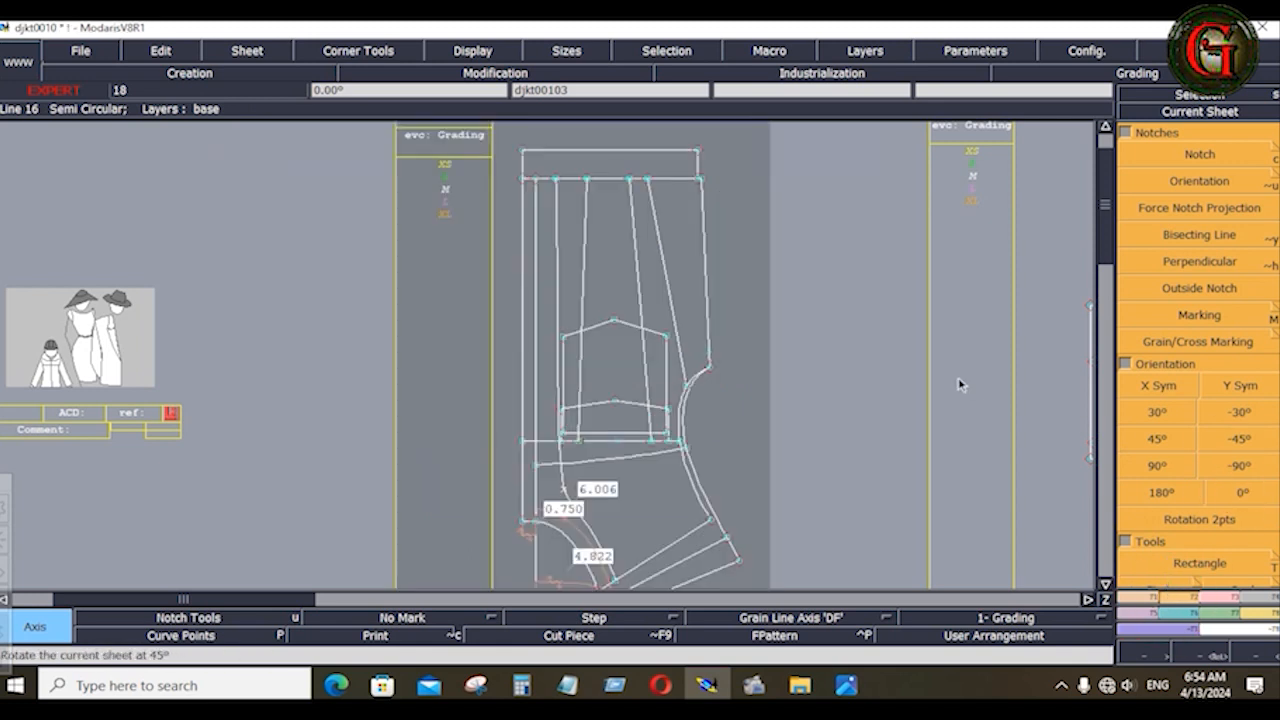
{"action": "left_click", "coordinate": [1161, 388]}
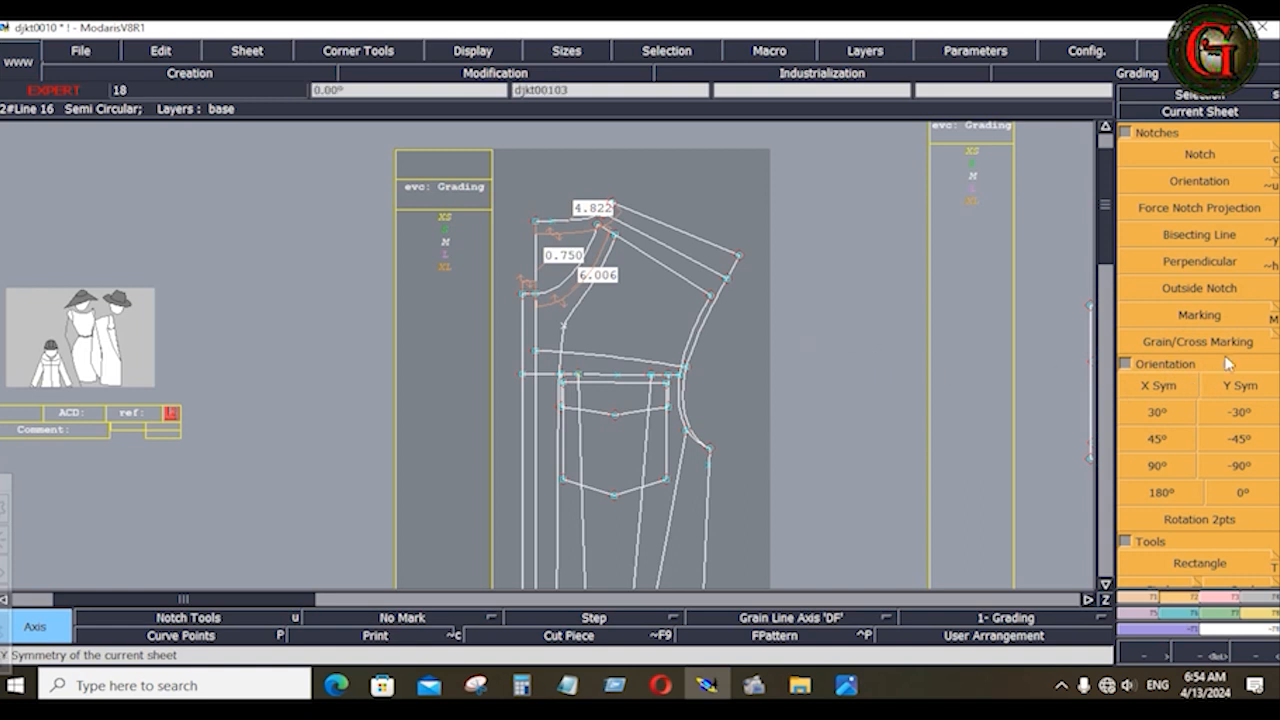
{"action": "left_click", "coordinate": [1240, 385]}
{"action": "key", "text": "Return"}
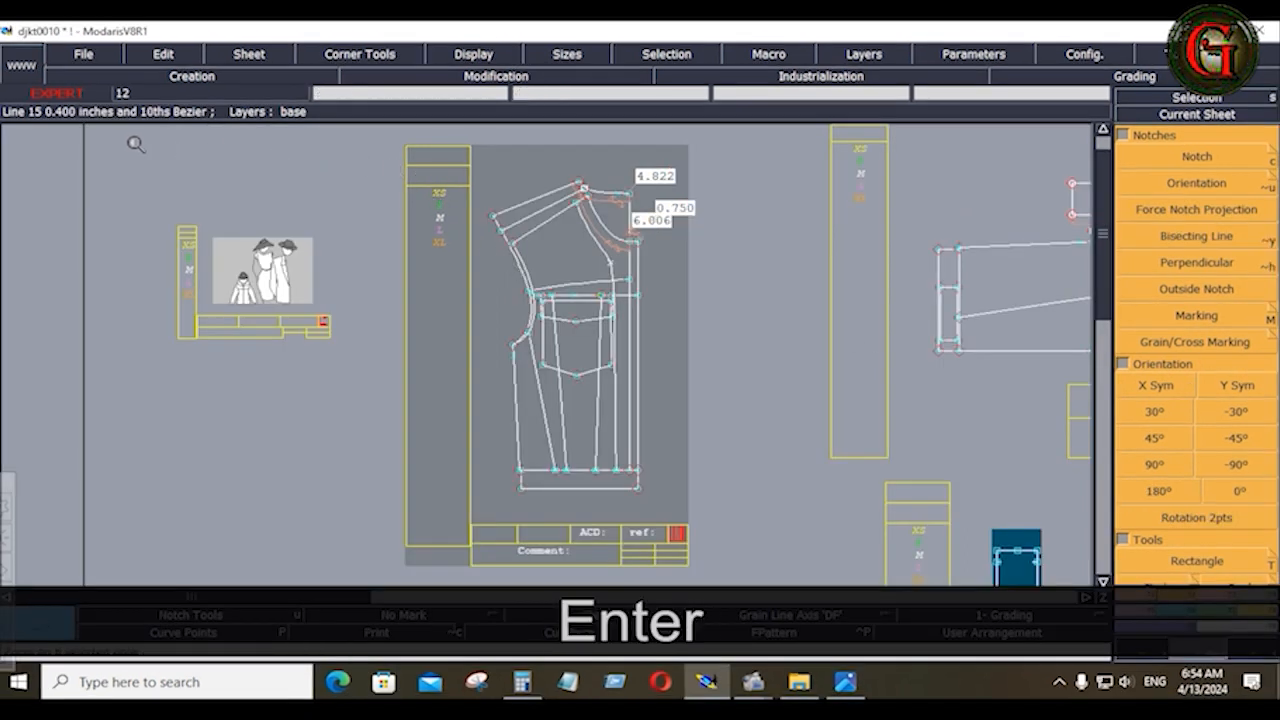
Step: Try to lengthen the middle shoulder line beyond the armhole by 25.5 inches with Len.Str.Line
{"action": "left_click_drag", "start_coordinate": [132, 142], "coordinate": [688, 380]}
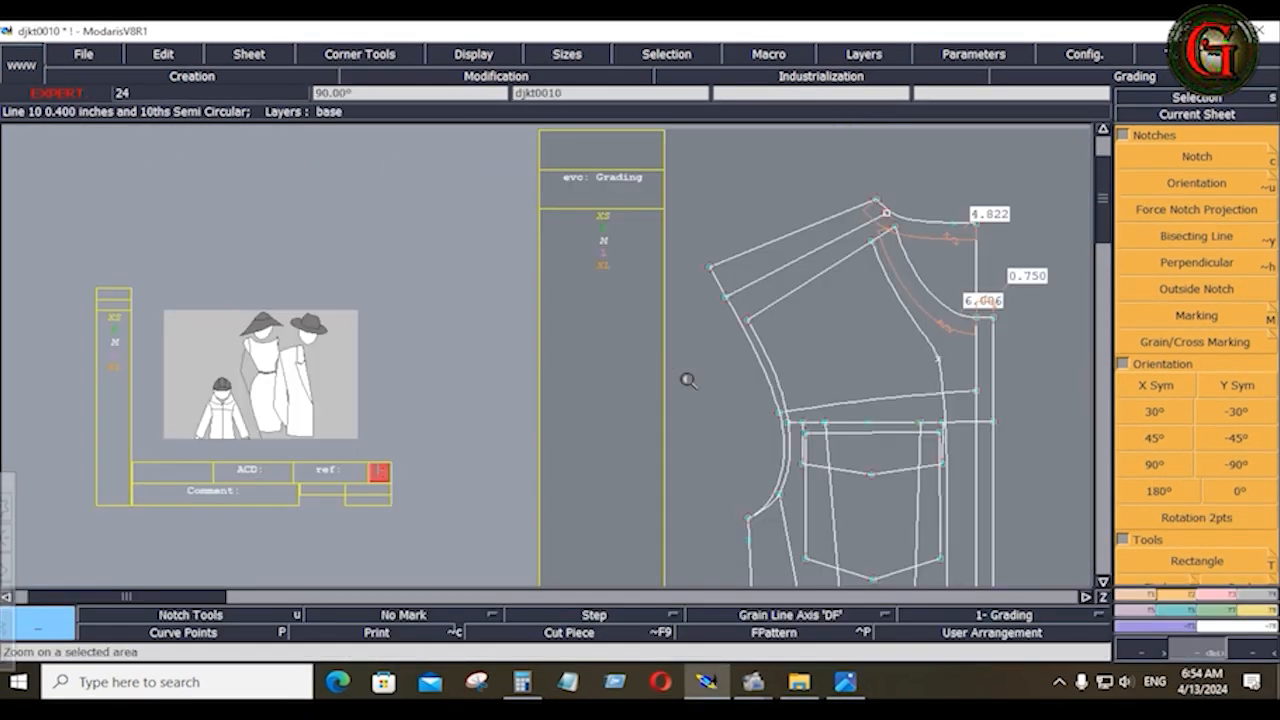
{"action": "key", "text": "b"}
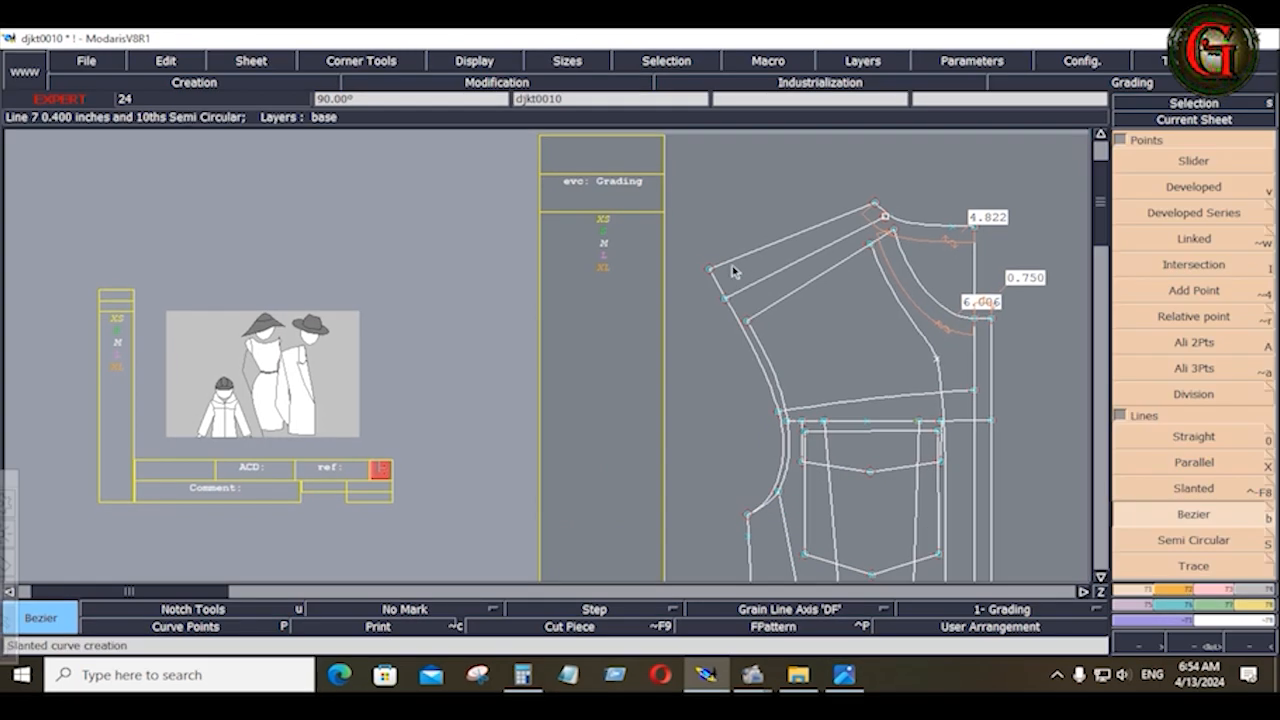
{"action": "left_click", "coordinate": [1208, 591]}
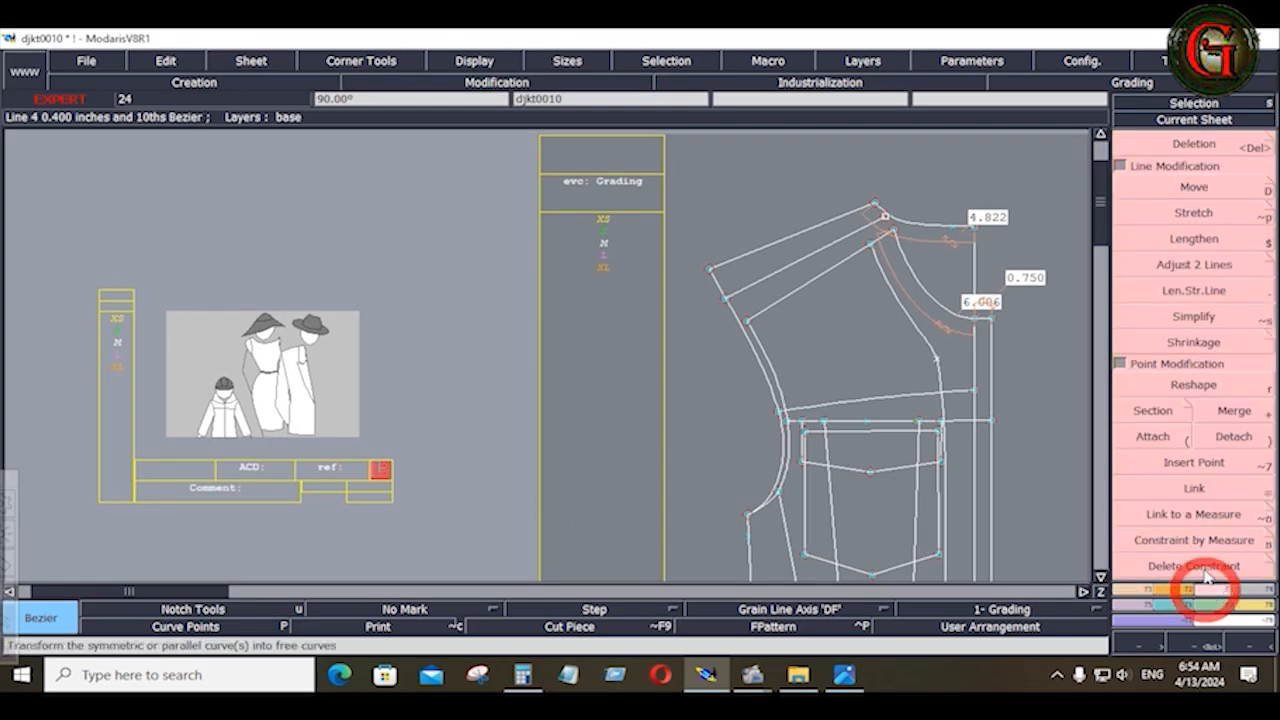
{"action": "left_click", "coordinate": [1190, 295]}
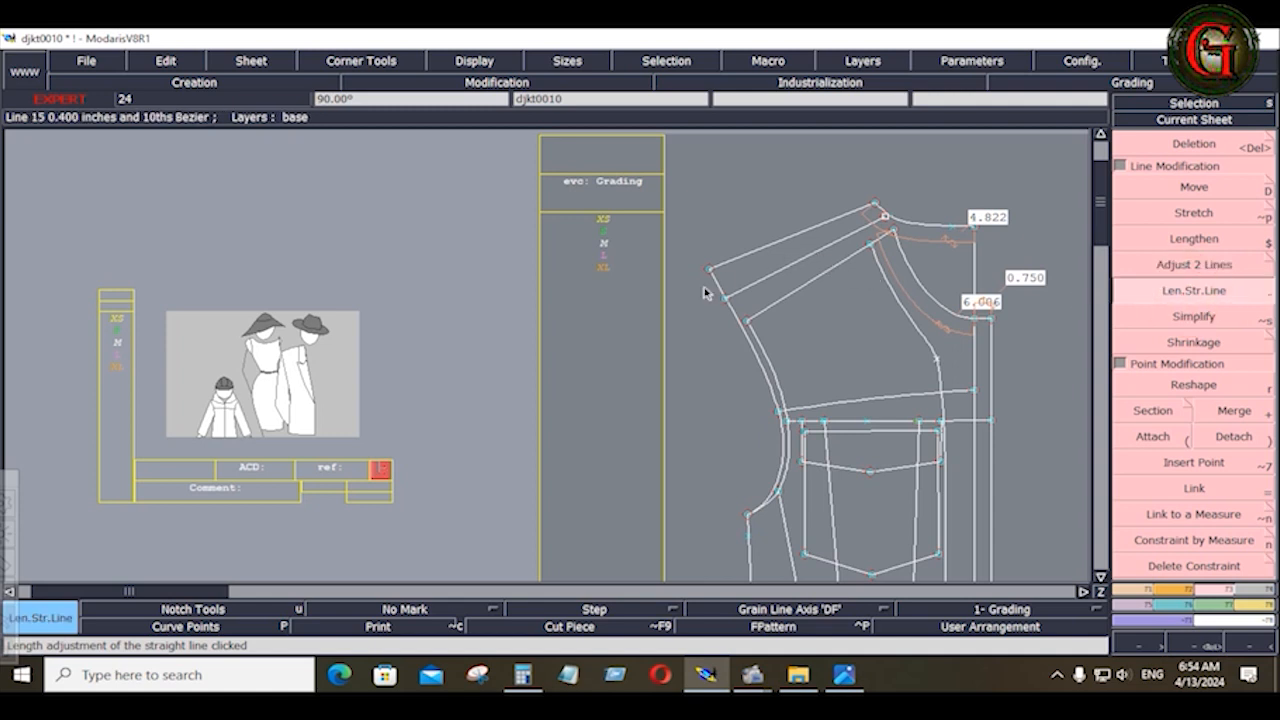
{"action": "left_click", "coordinate": [785, 274]}
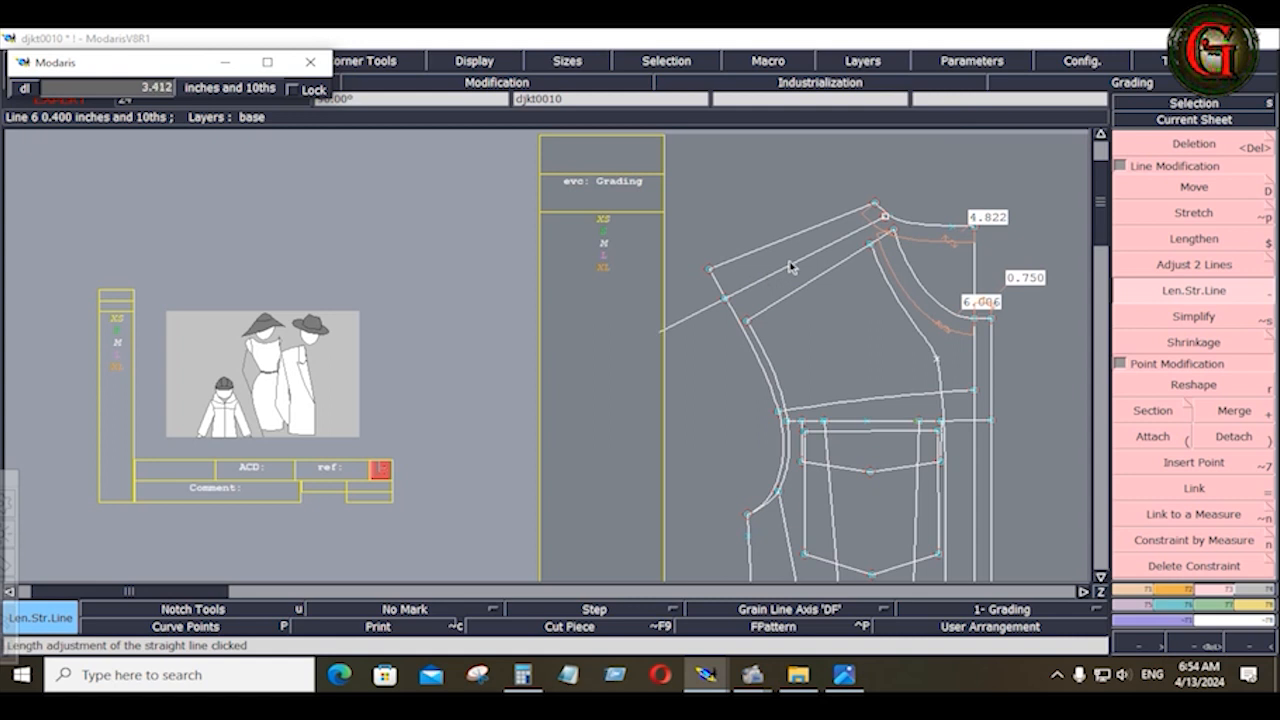
{"action": "key", "text": "Down"}
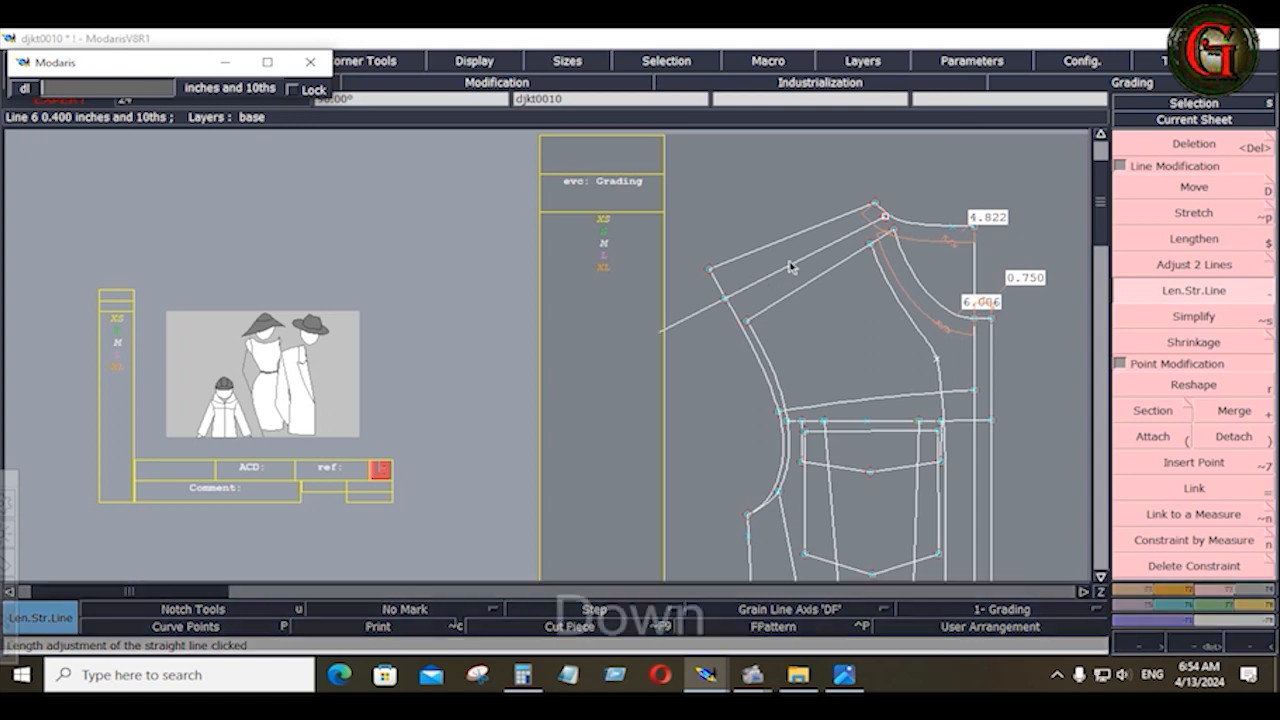
{"action": "type", "text": "2"}
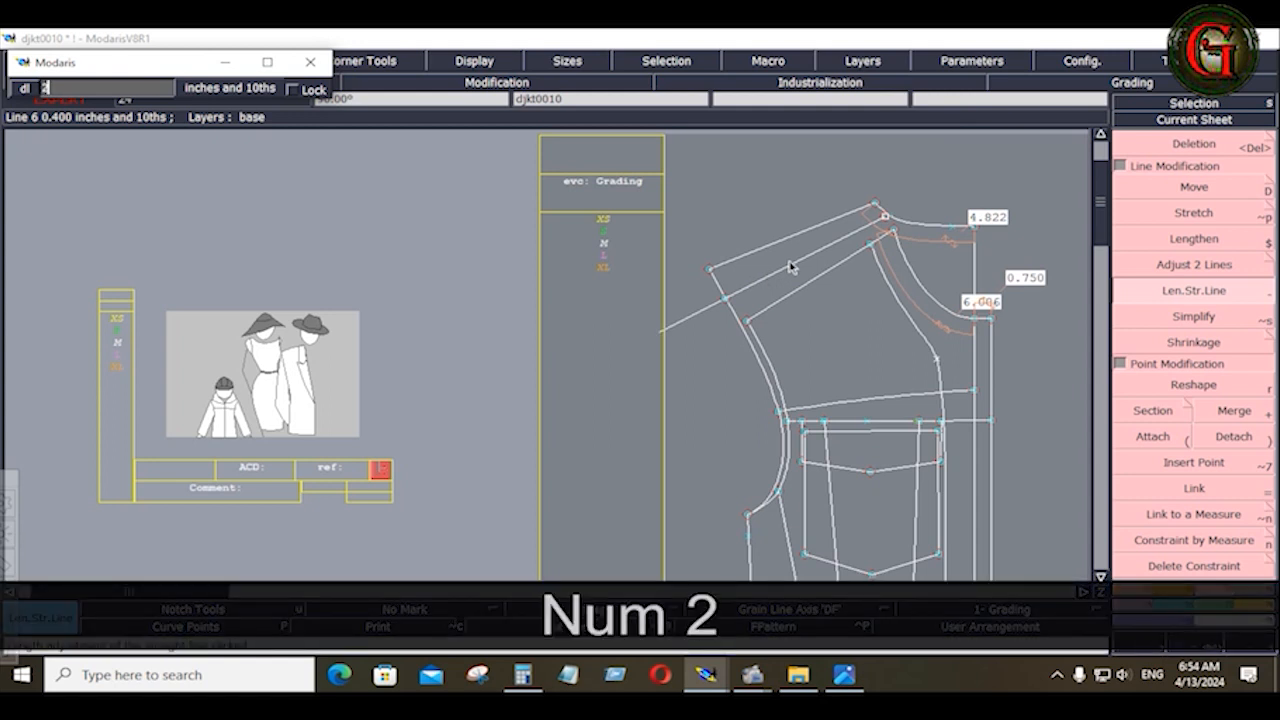
{"action": "type", "text": "5.5"}
{"action": "key", "text": "Return"}
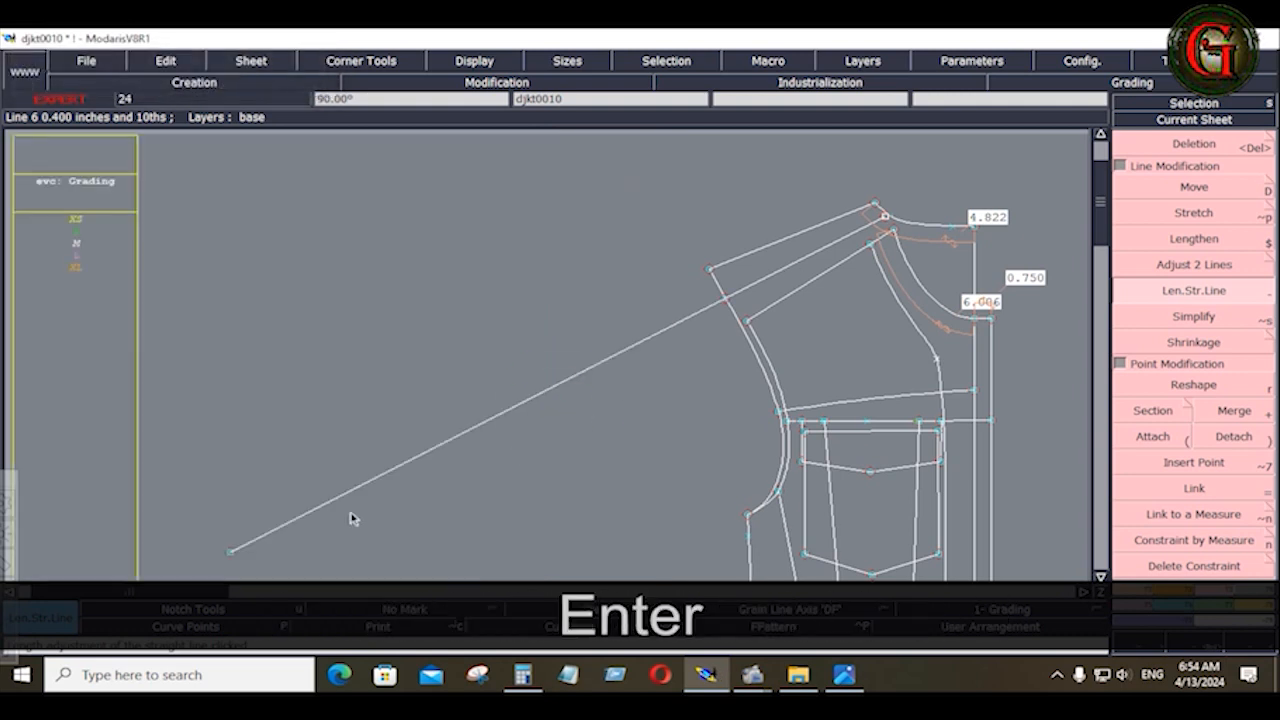
Step: Undo the lengthening of the middle shoulder line
{"action": "left_click", "coordinate": [1122, 589]}
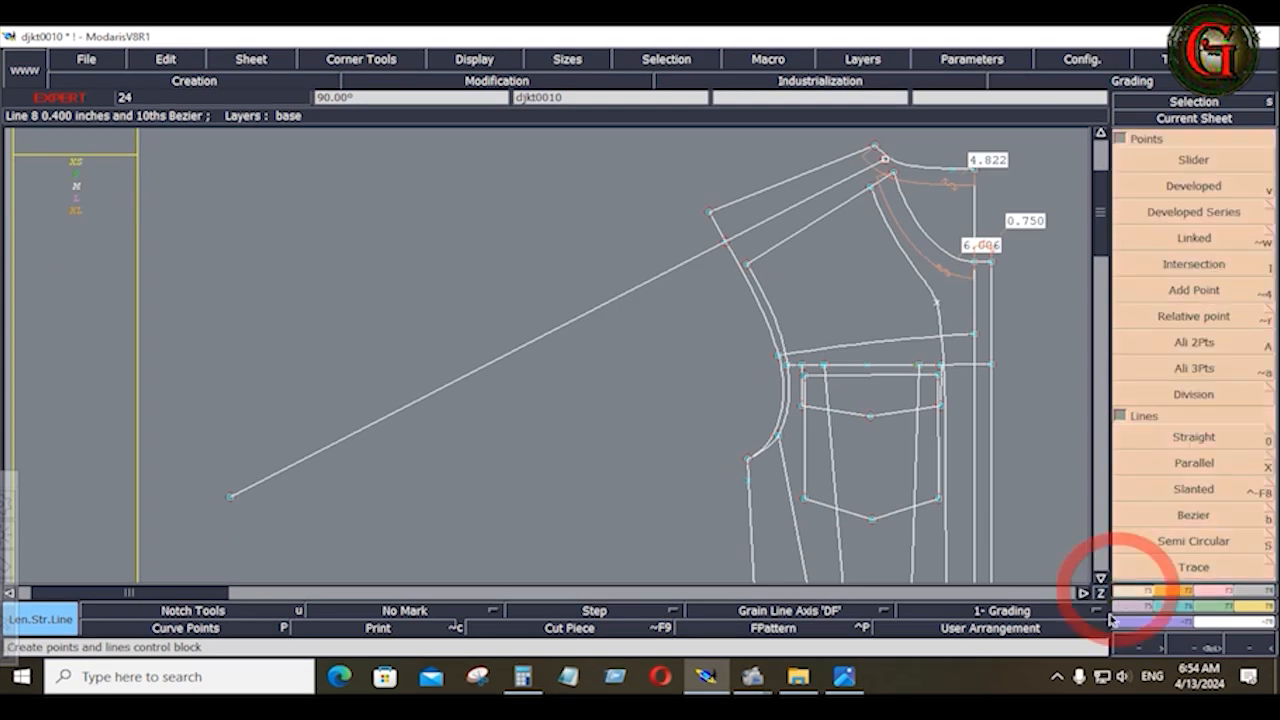
{"action": "left_click", "coordinate": [1183, 518]}
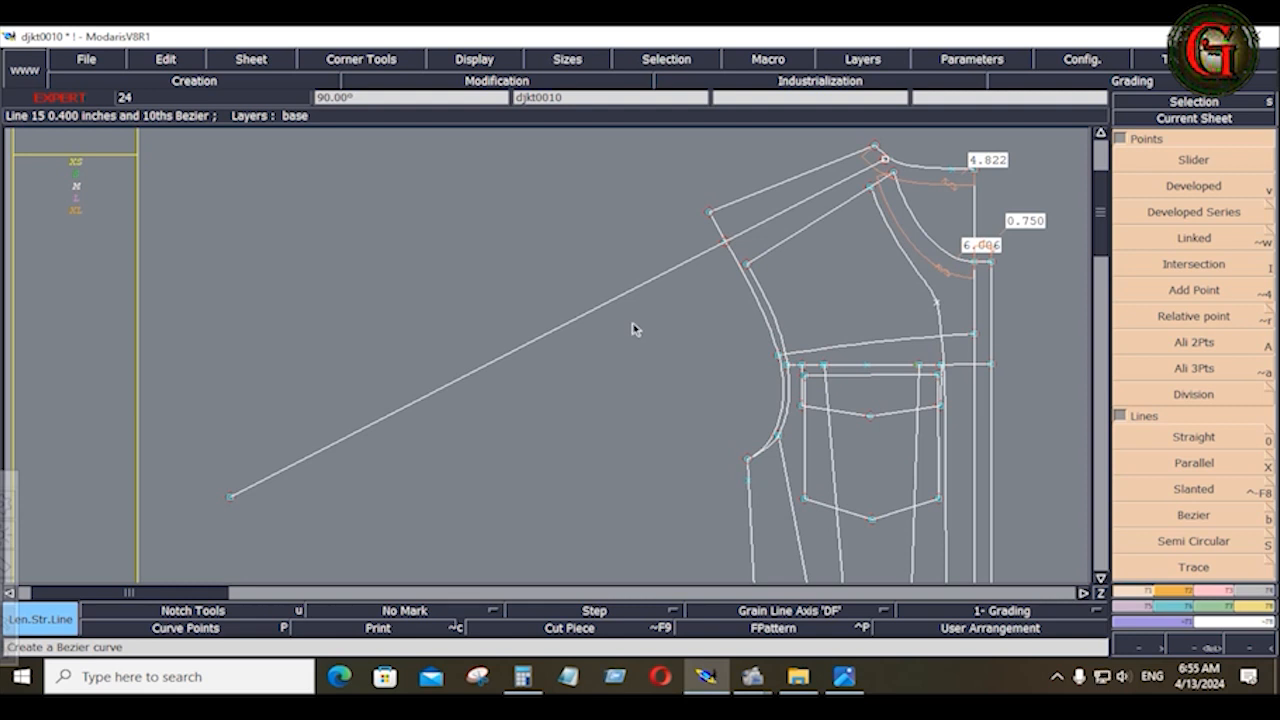
{"action": "key", "text": "ctrl+z"}
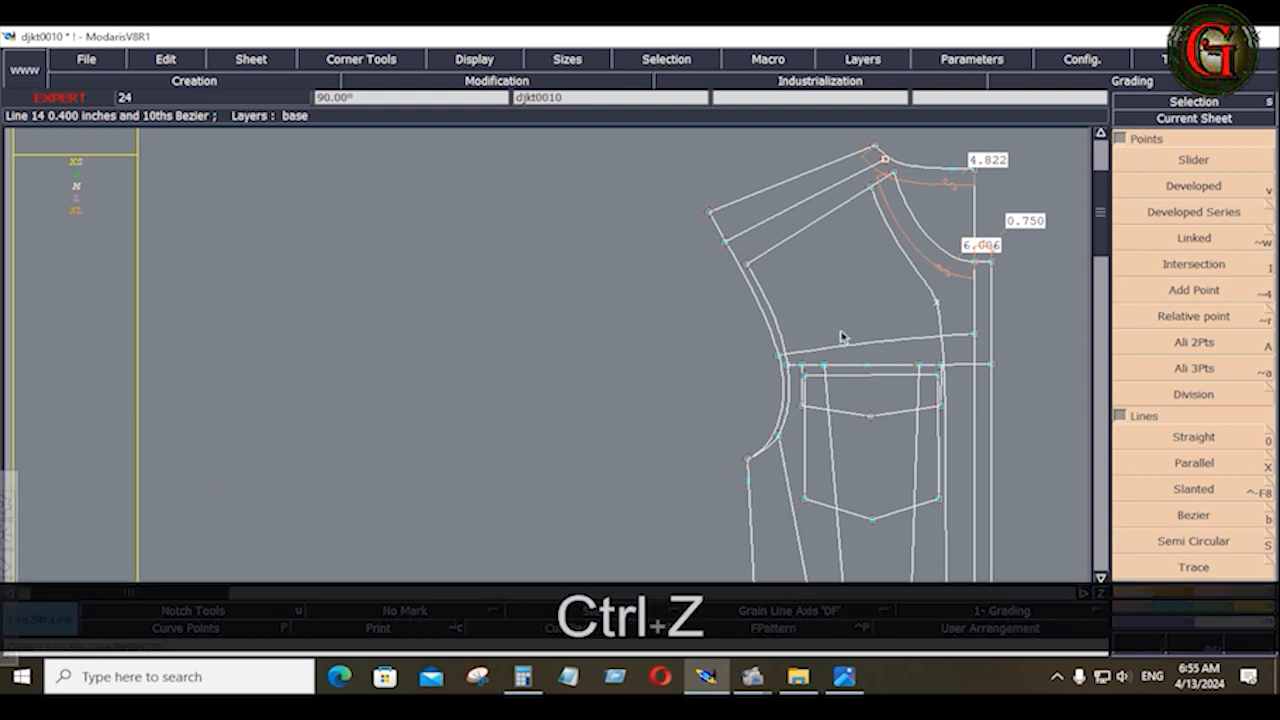
Step: Draw a horizontal 25.5-inch overarm line with Bezier from the armhole end of the middle shoulder line, extending away from the body
{"action": "left_click", "coordinate": [1193, 515]}
{"action": "left_click", "coordinate": [725, 240]}
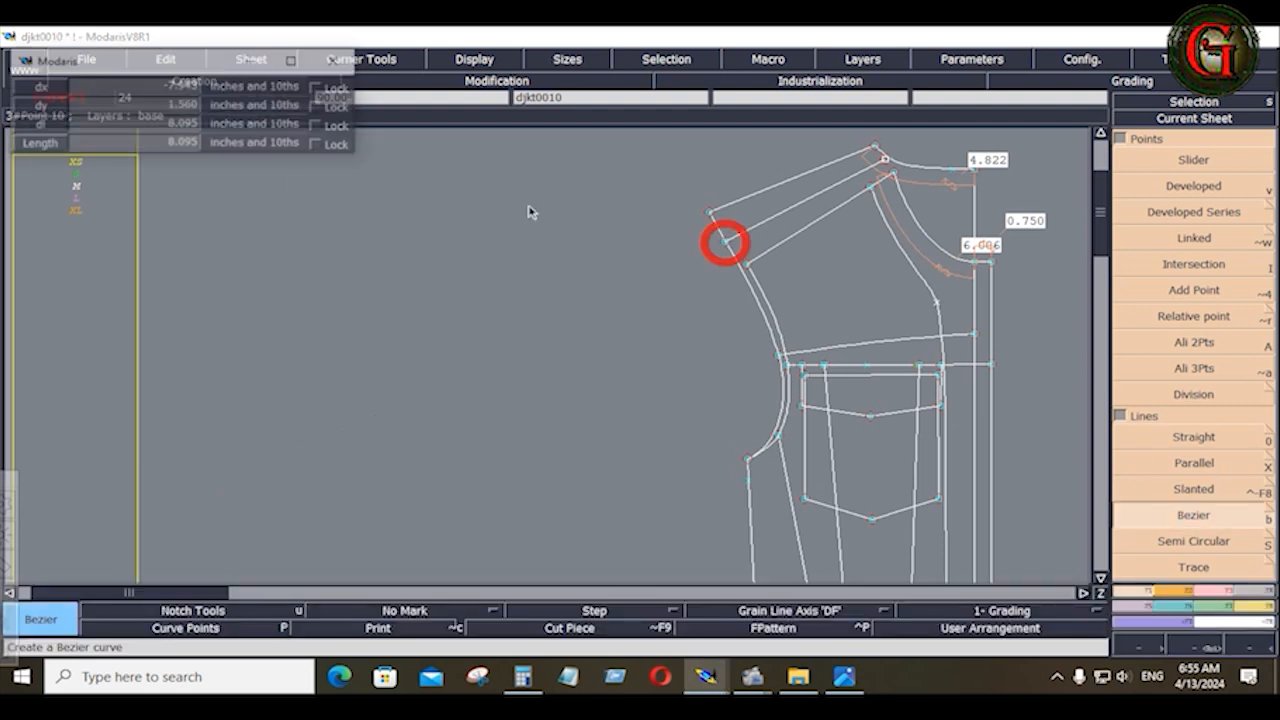
{"action": "left_click", "coordinate": [127, 128]}
{"action": "type", "text": "3.000"}
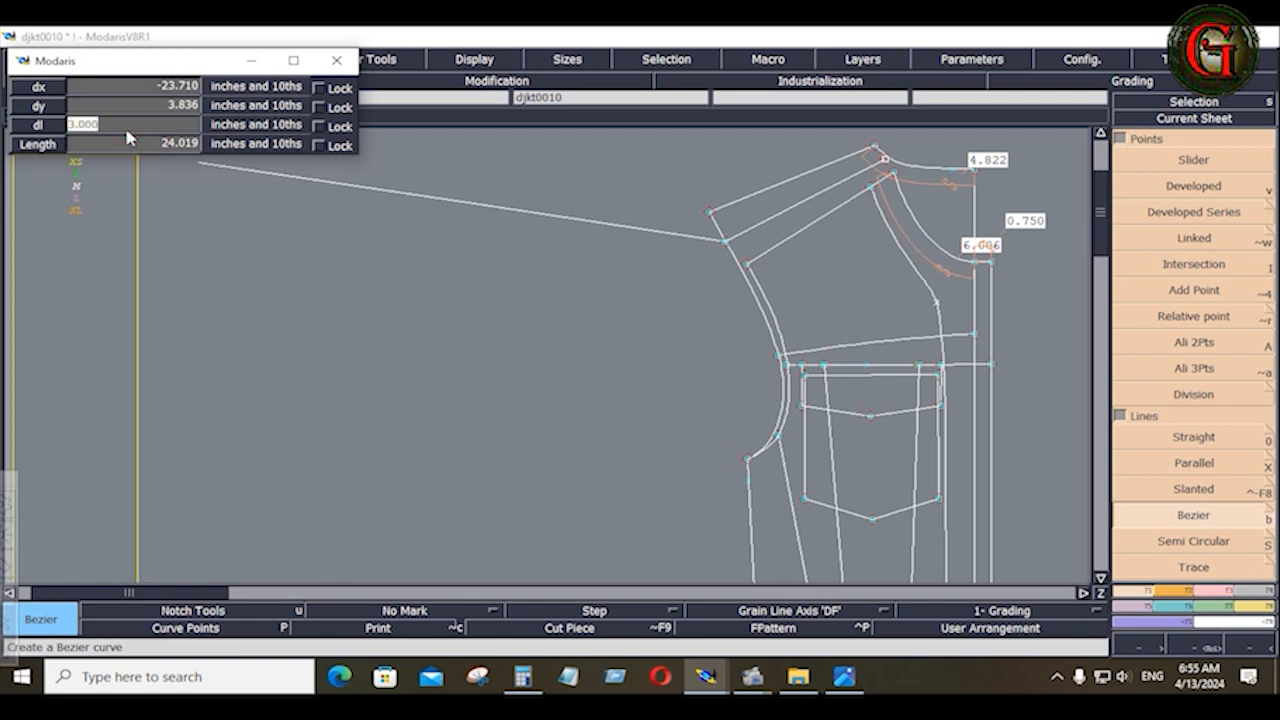
{"action": "type", "text": "25.5"}
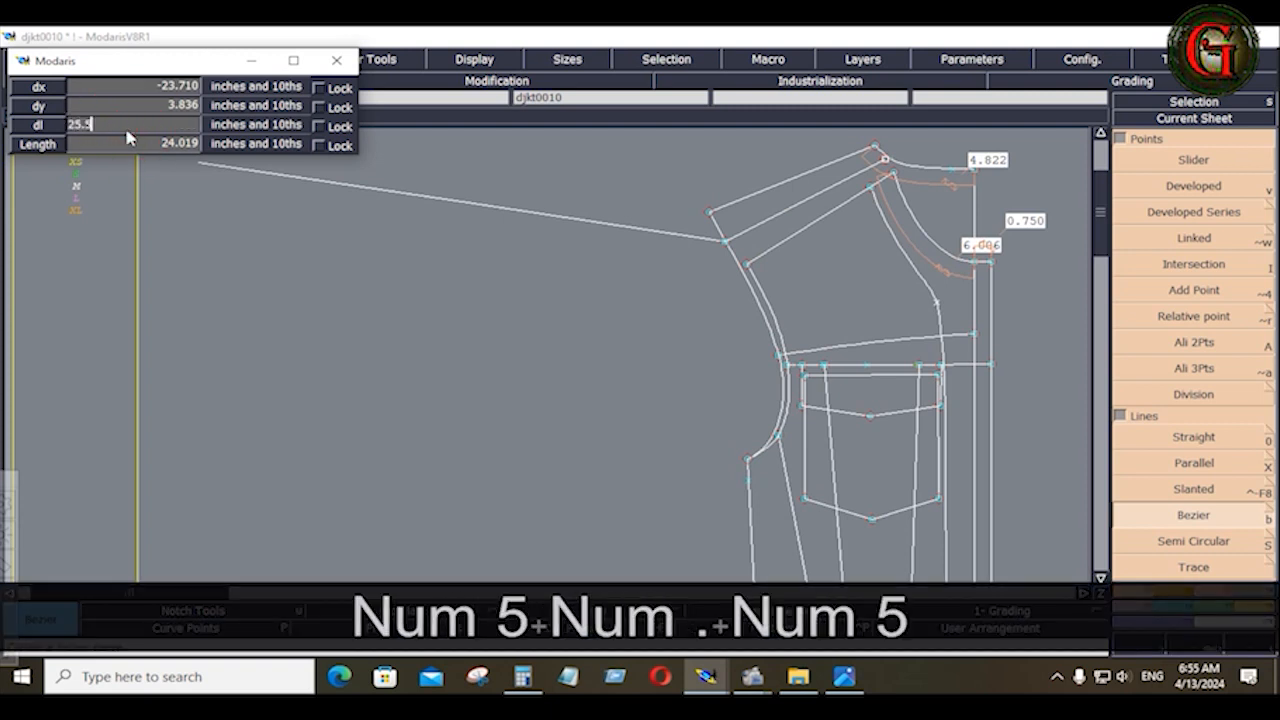
{"action": "key", "text": "KP_Enter"}
{"action": "key", "text": "ctrl"}
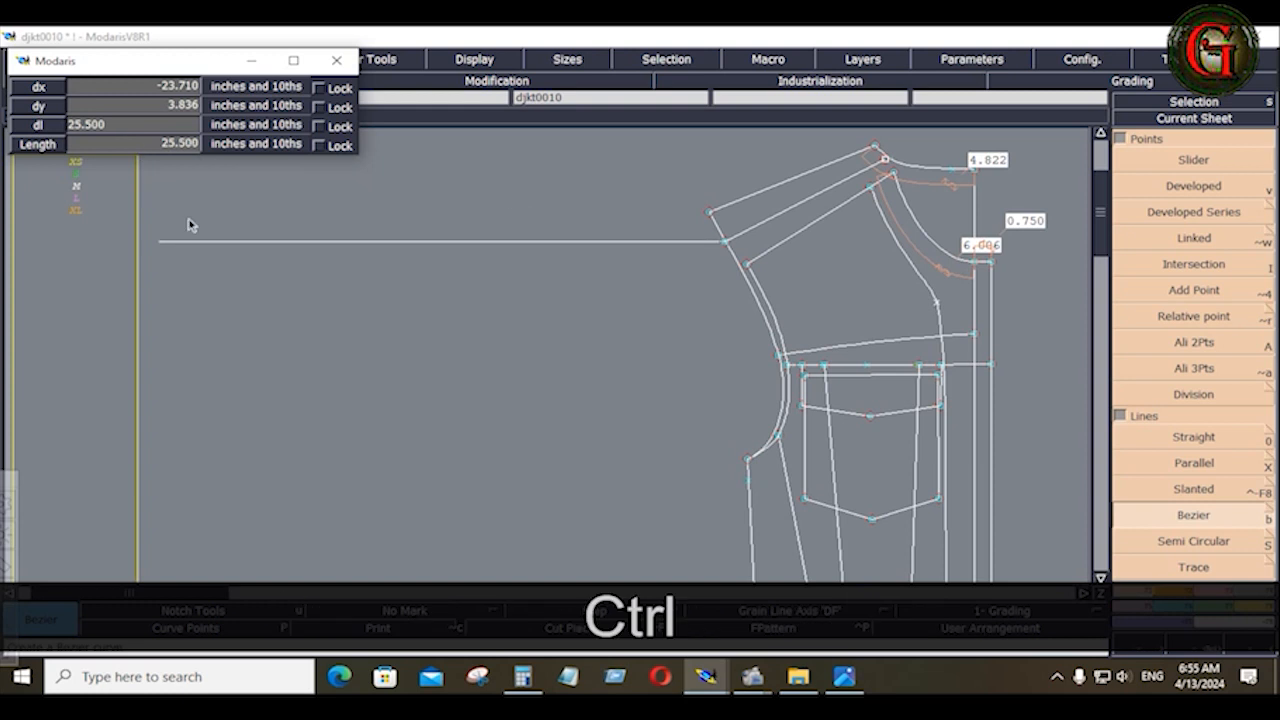
{"action": "left_click", "coordinate": [190, 225]}
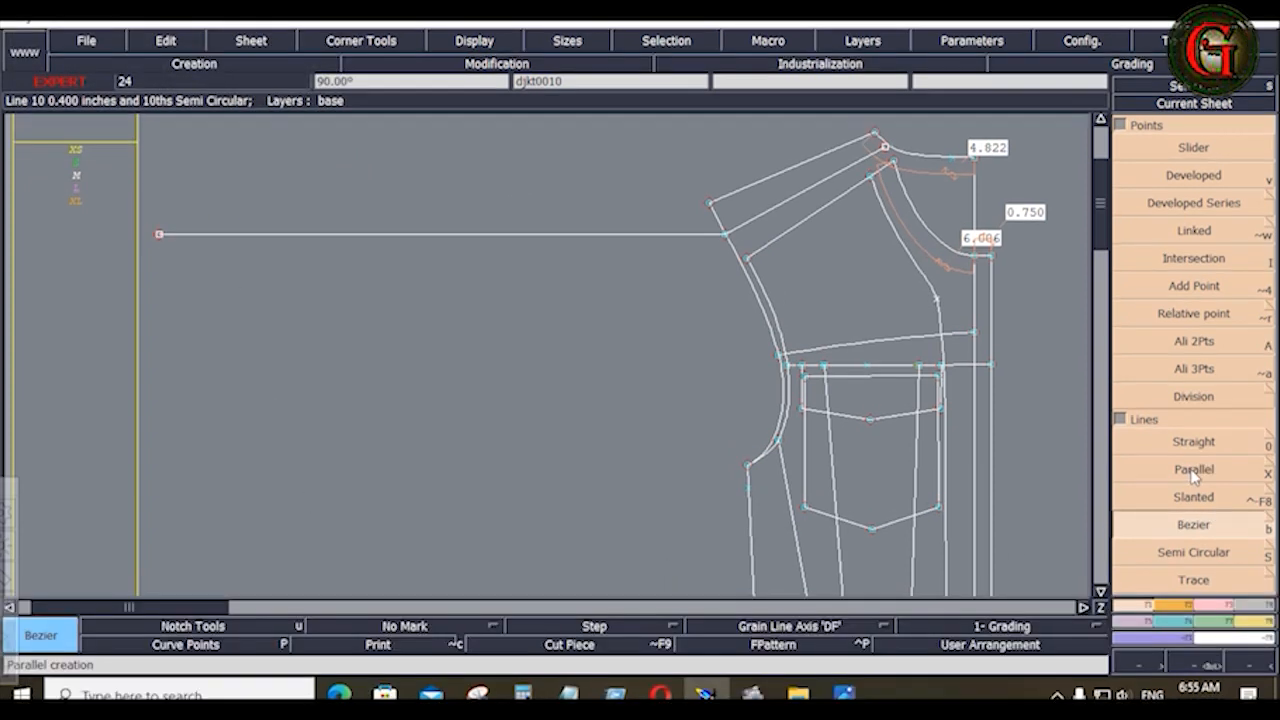
Step: Create a parallel of the overarm line 10.5 inches below it for the sleeve's bicep width
{"action": "key", "text": "x"}
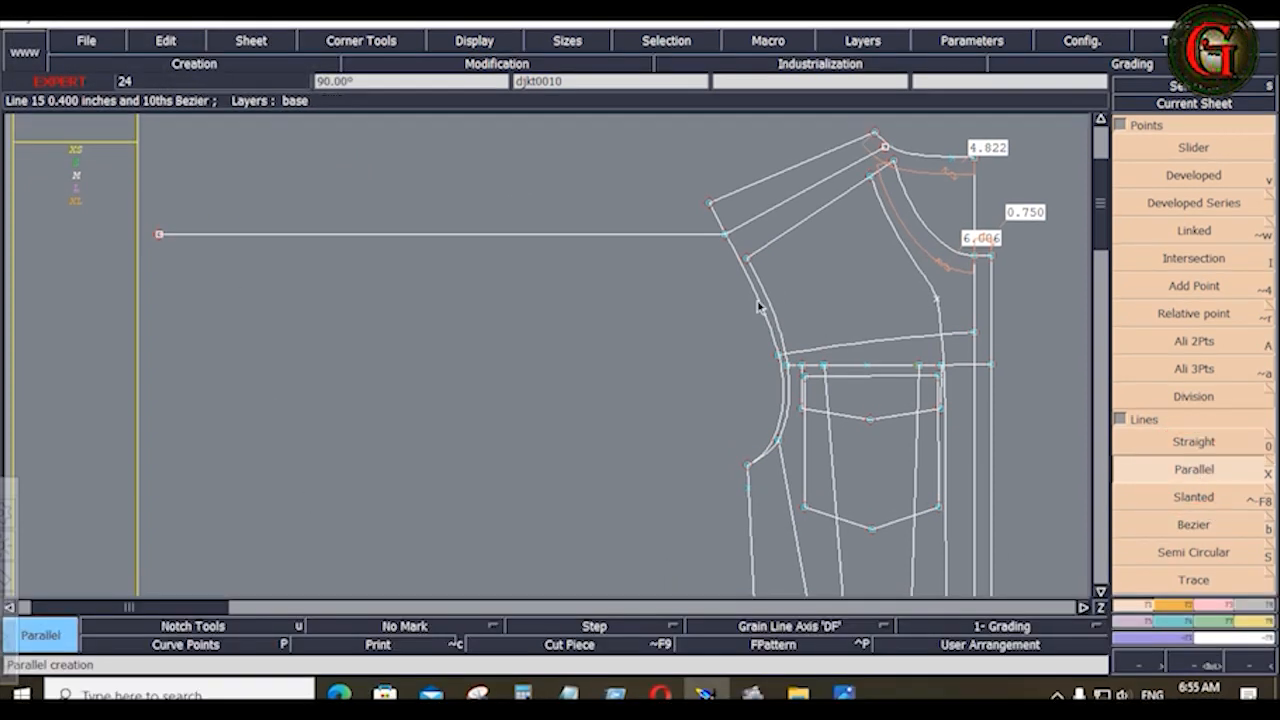
{"action": "left_click", "coordinate": [655, 254]}
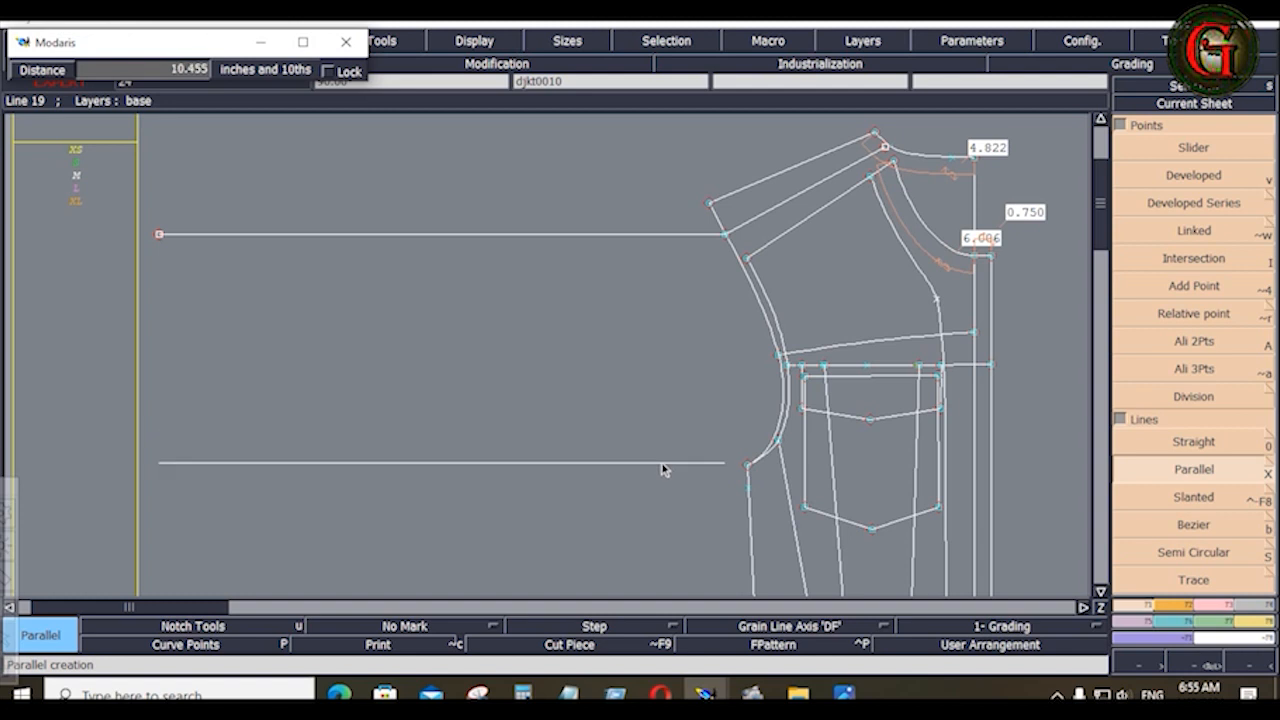
{"action": "type", "text": "2.500"}
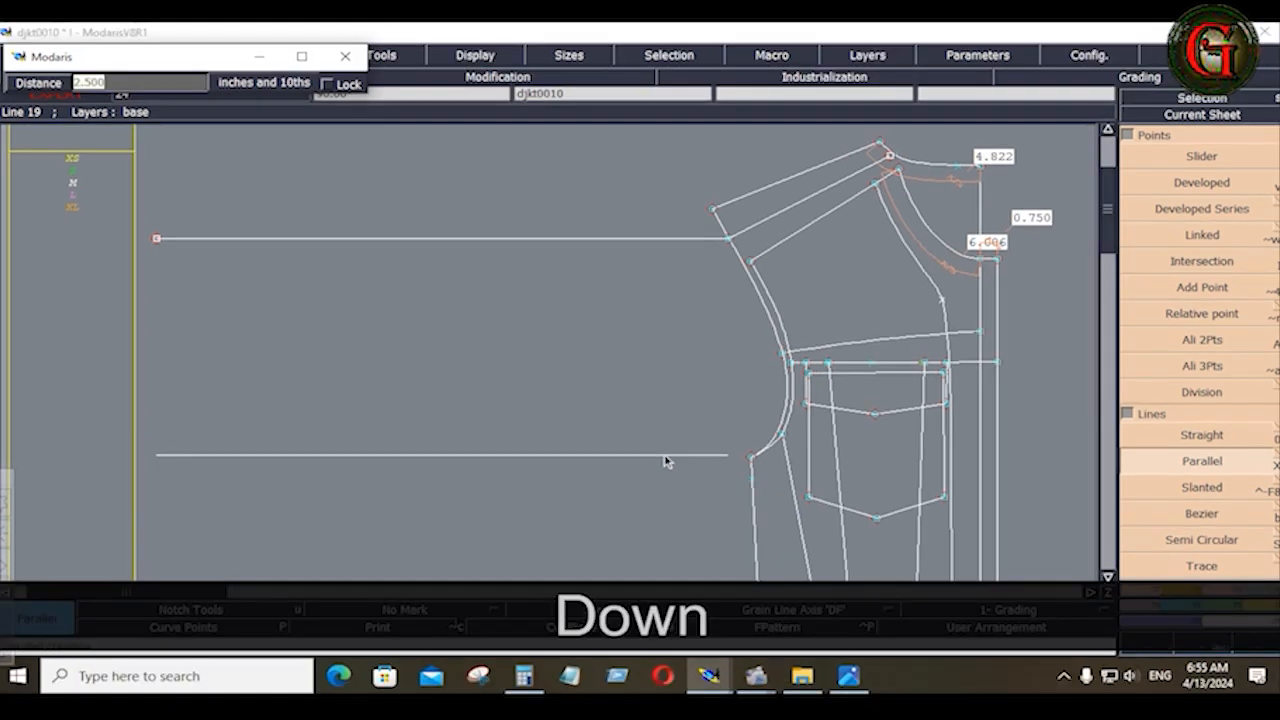
{"action": "type", "text": "10.5"}
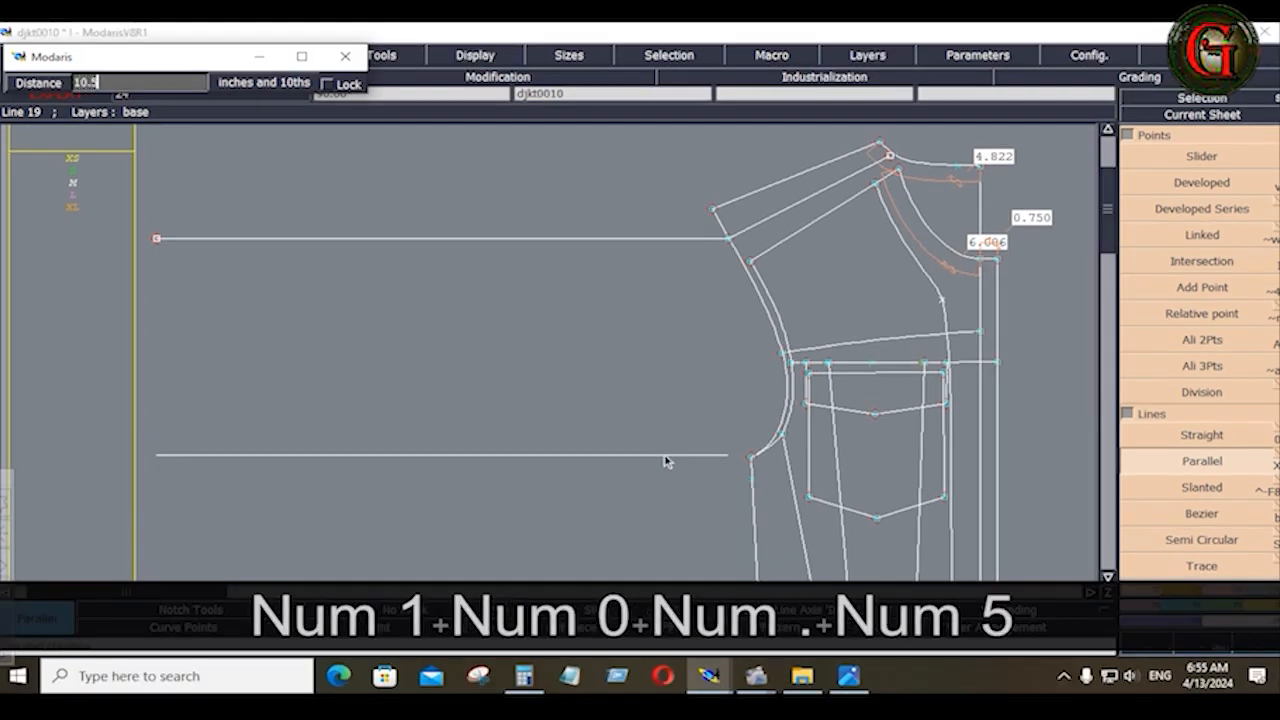
{"action": "key", "text": "Return"}
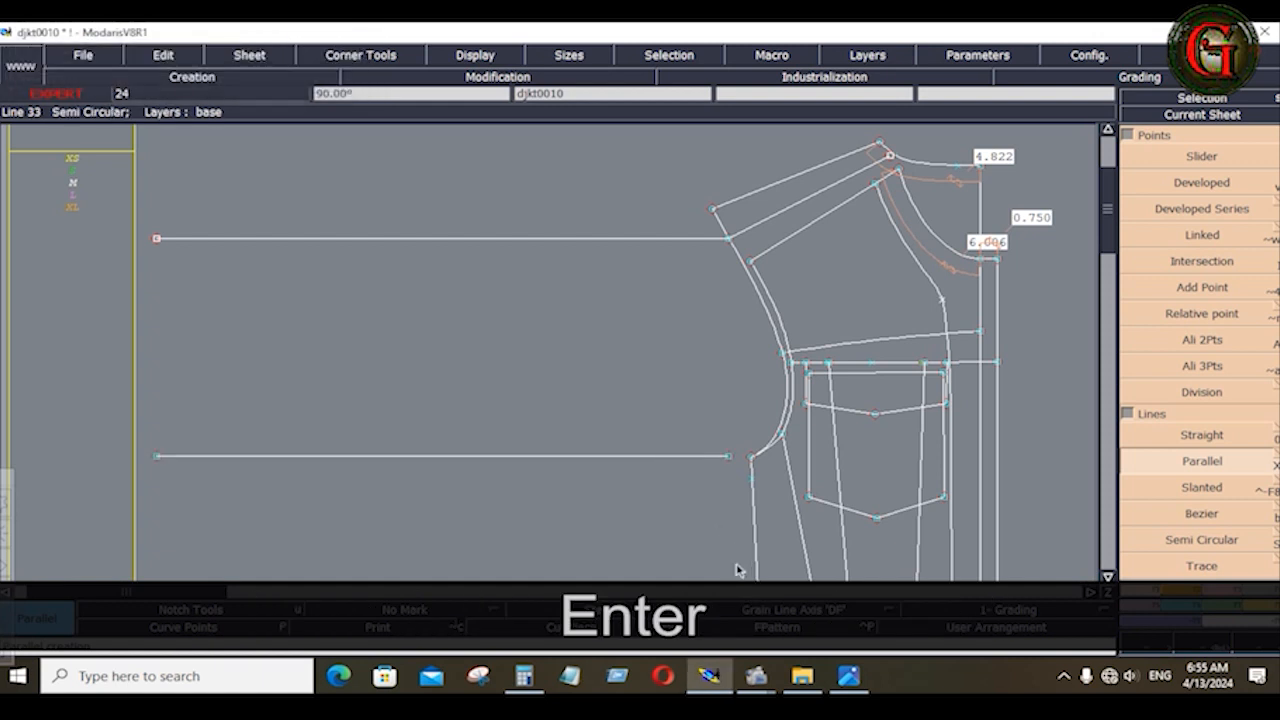
Step: Check the sleeve lengths in the spec sheet image, and close the sleeve's hem end in Modaris with a line joining both long lines
{"action": "left_click", "coordinate": [846, 678]}
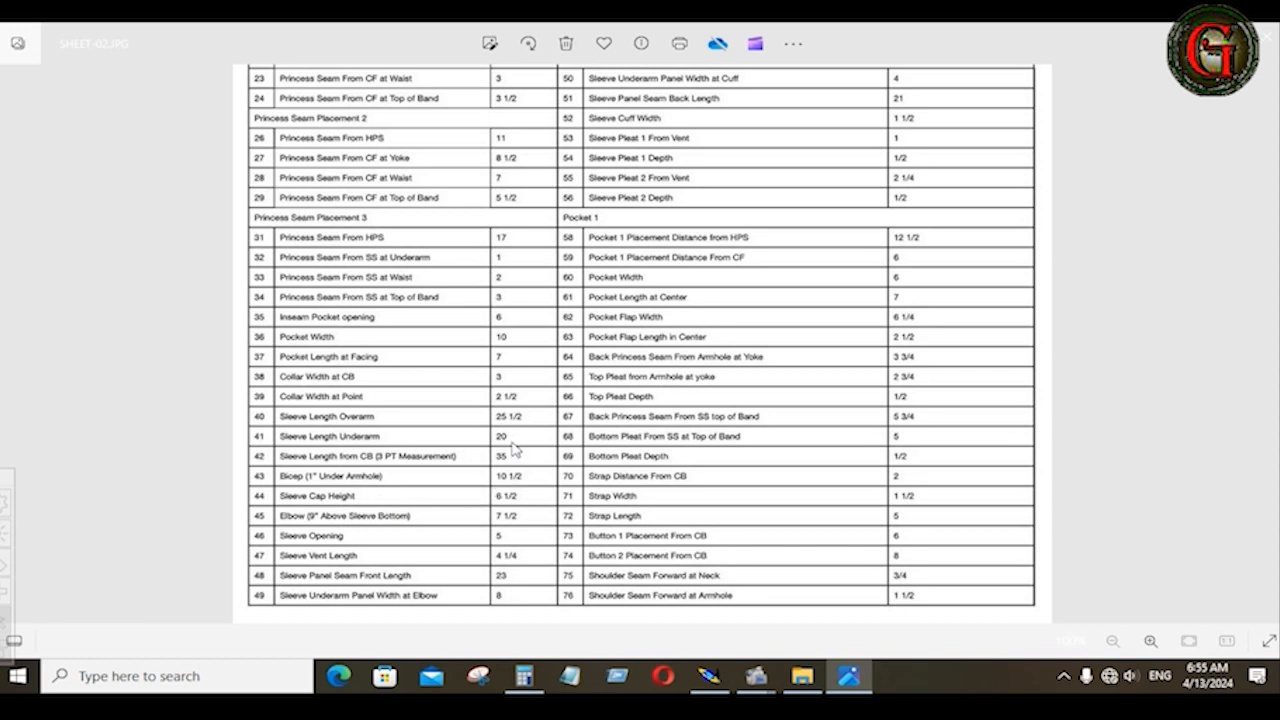
{"action": "left_click", "coordinate": [709, 676]}
{"action": "left_click", "coordinate": [156, 239]}
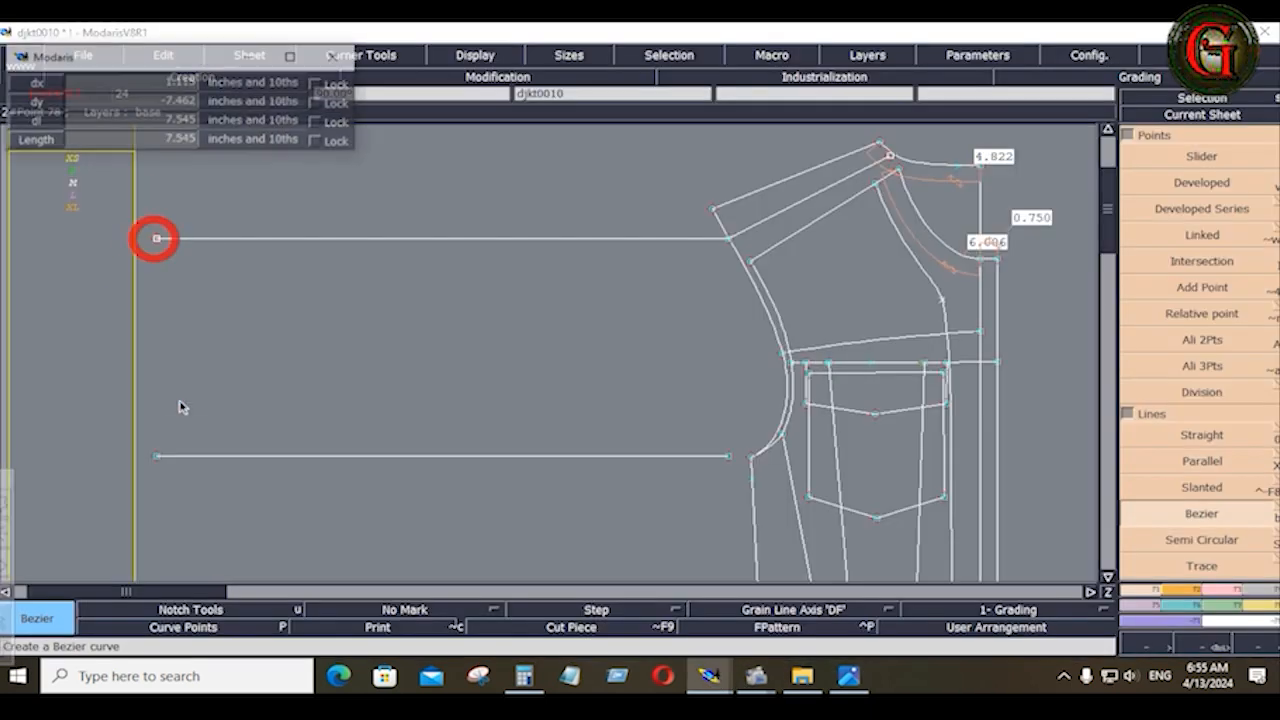
{"action": "left_click", "coordinate": [156, 457]}
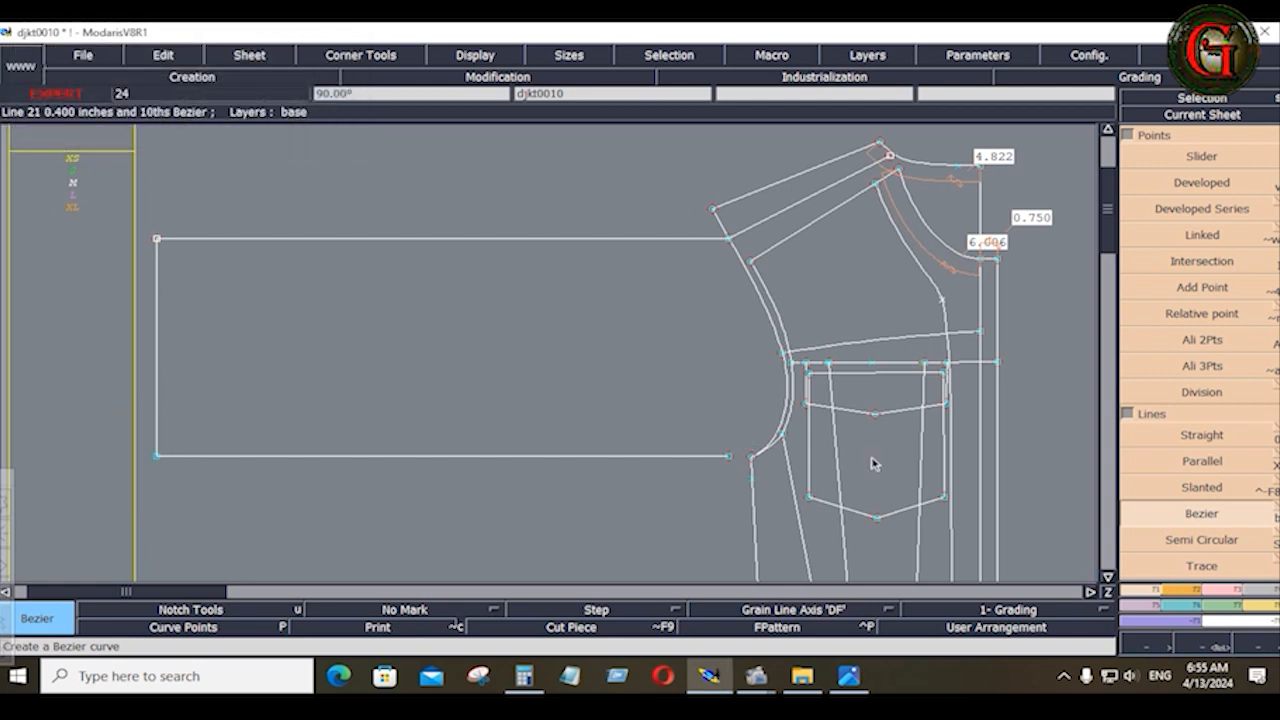
Step: Add a parallel of the hem line at the 20-inch underarm length and connect its lower end to the shoulder point
{"action": "left_click", "coordinate": [1166, 469]}
{"action": "left_click", "coordinate": [157, 334]}
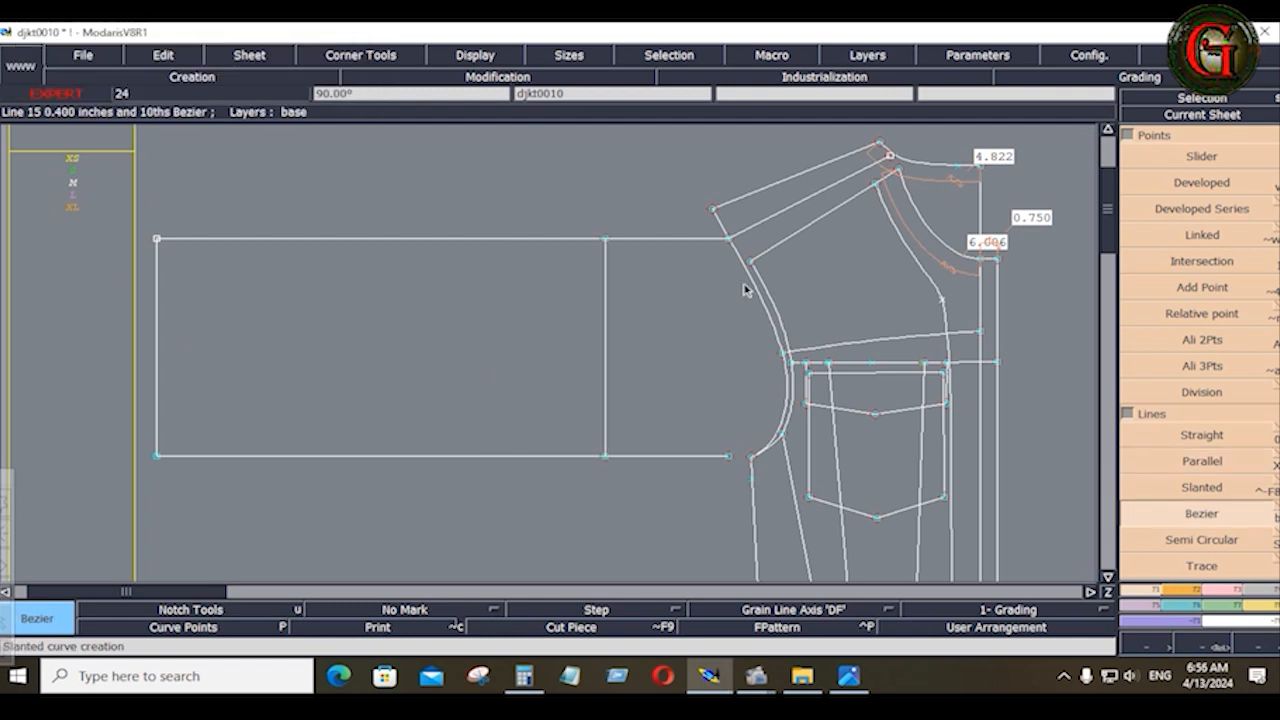
{"action": "left_click", "coordinate": [728, 240]}
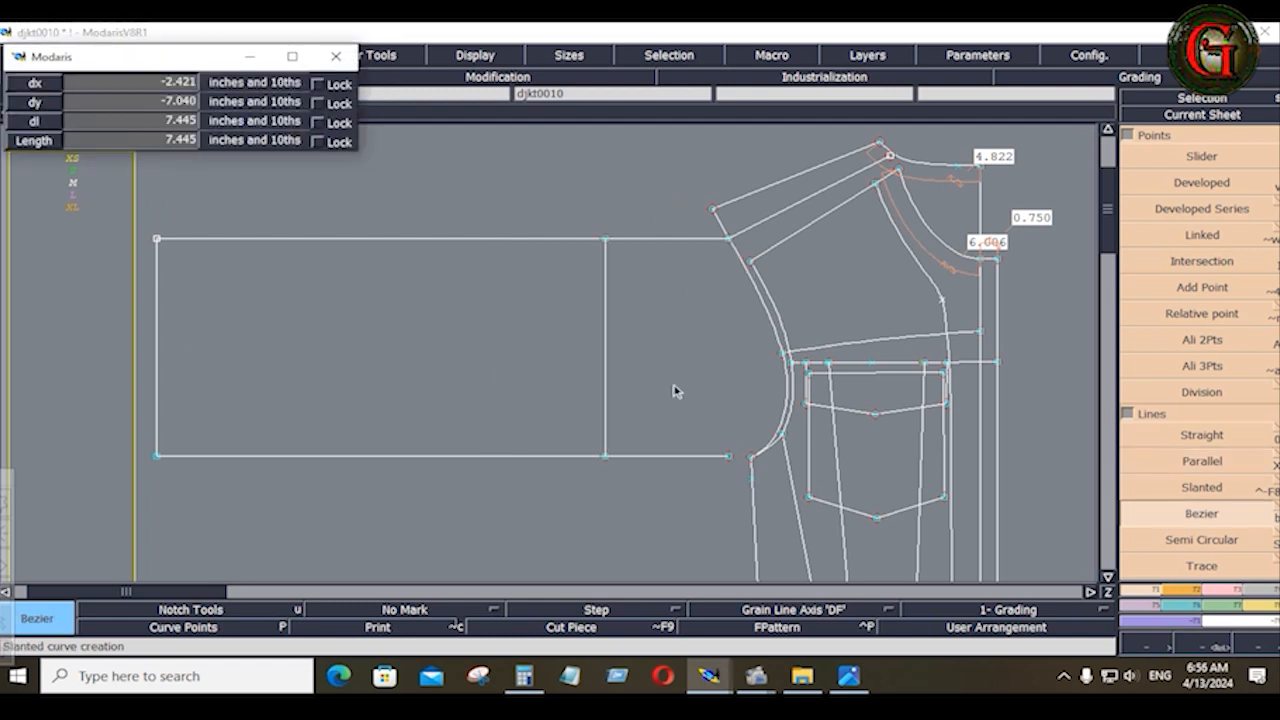
{"action": "left_click", "coordinate": [606, 456]}
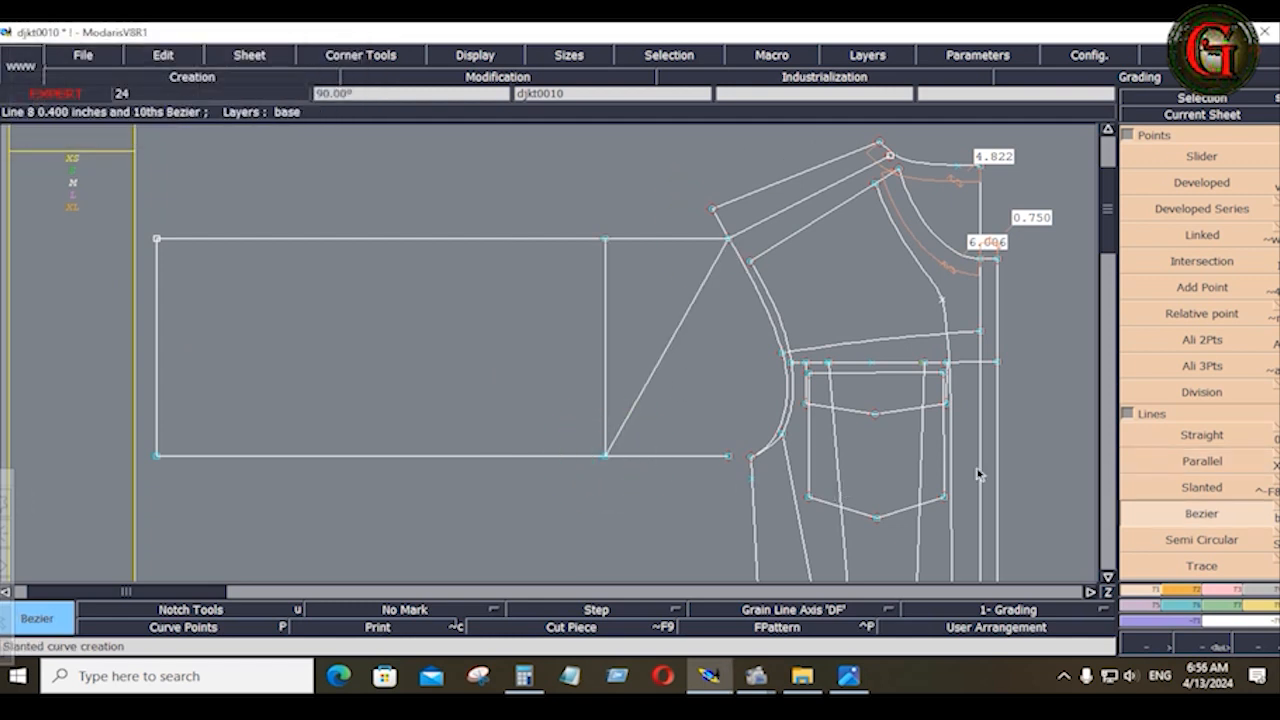
Step: Show the curve handles and reshape the diagonal sleeve cap line into an S curve, hollow near the underarm and full near the shoulder
{"action": "left_click", "coordinate": [475, 55]}
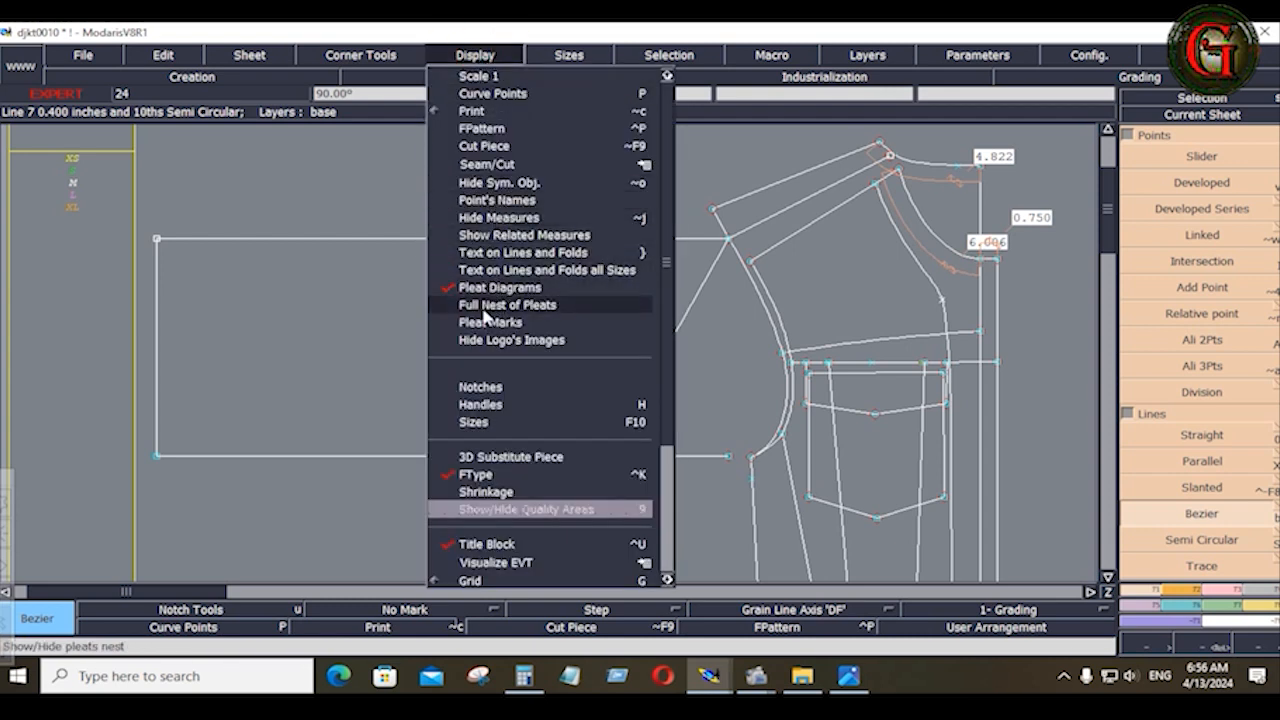
{"action": "left_click", "coordinate": [486, 408]}
{"action": "key", "text": "F3"}
{"action": "left_click", "coordinate": [1201, 384]}
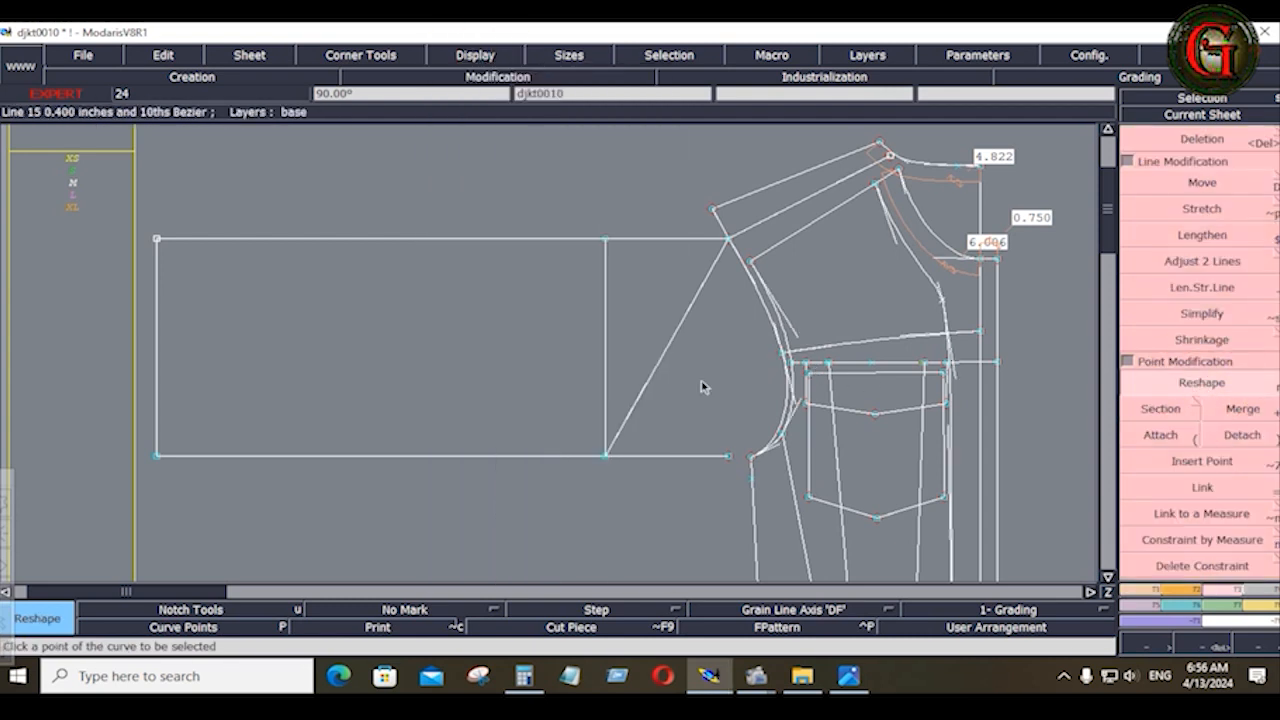
{"action": "left_click", "coordinate": [639, 394]}
{"action": "left_click", "coordinate": [632, 383]}
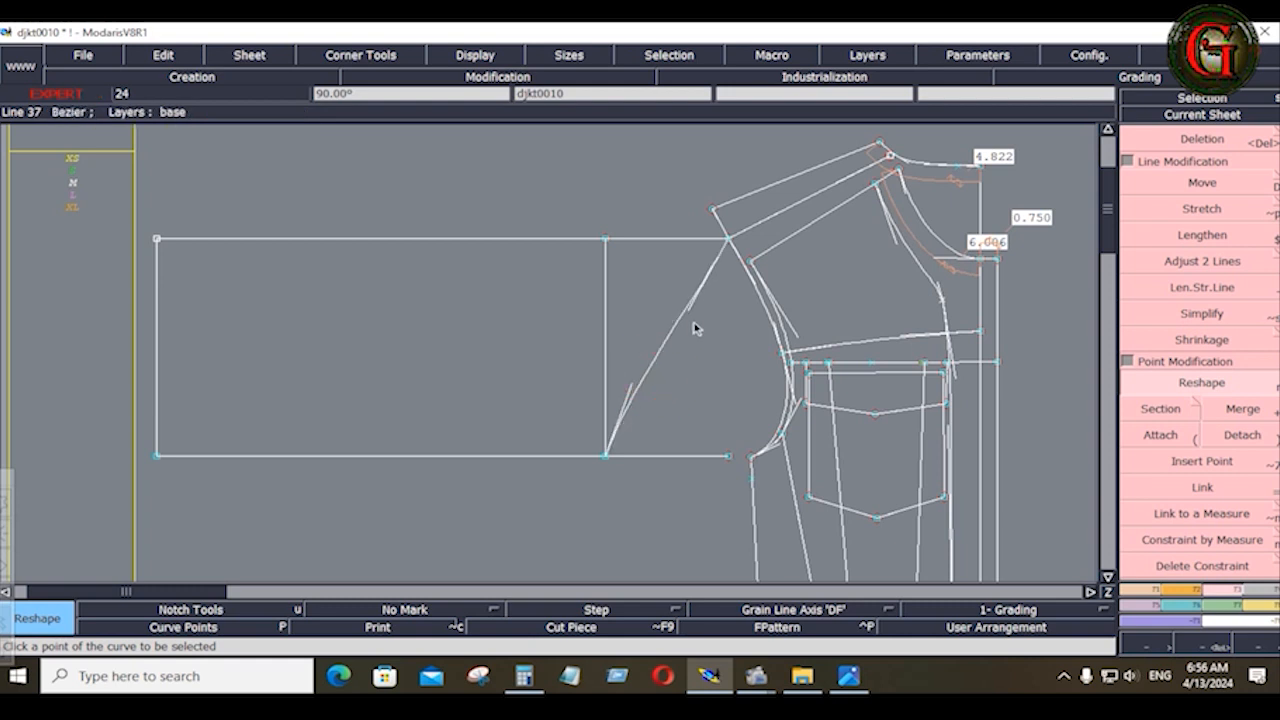
{"action": "left_click", "coordinate": [689, 311]}
{"action": "left_click", "coordinate": [708, 378]}
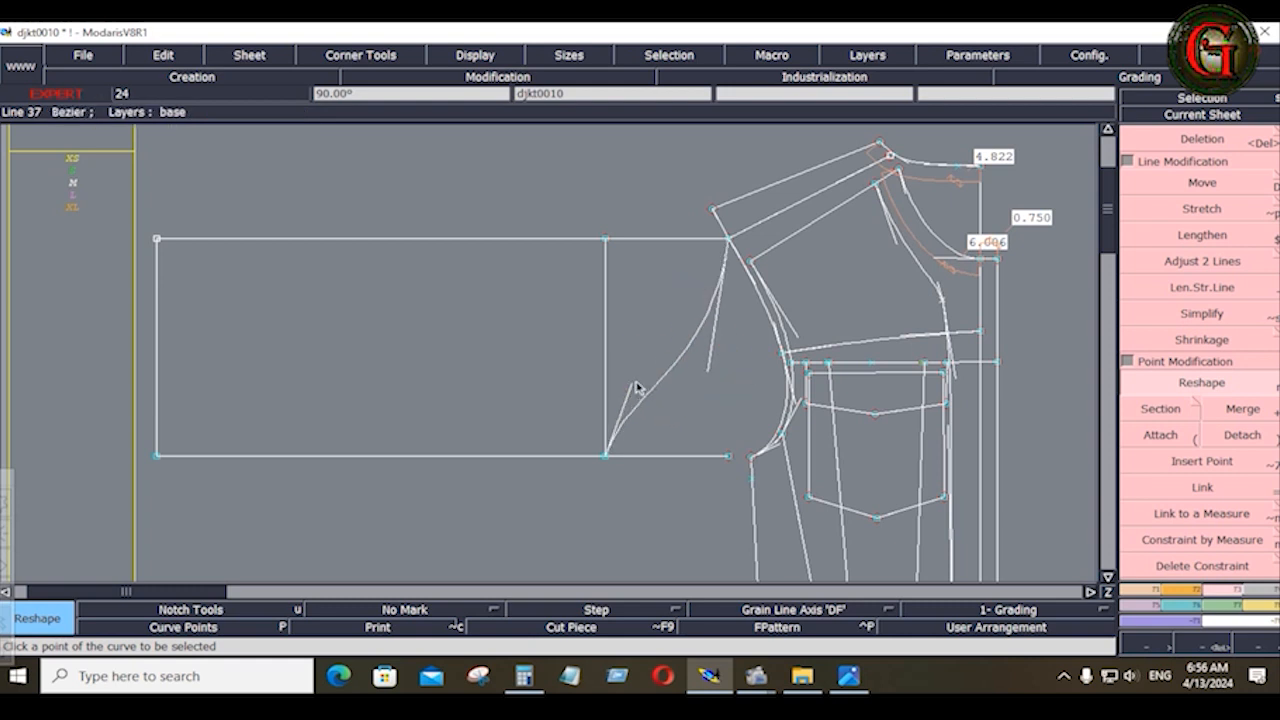
{"action": "left_click", "coordinate": [630, 385]}
{"action": "left_click", "coordinate": [609, 401]}
{"action": "left_click", "coordinate": [708, 375]}
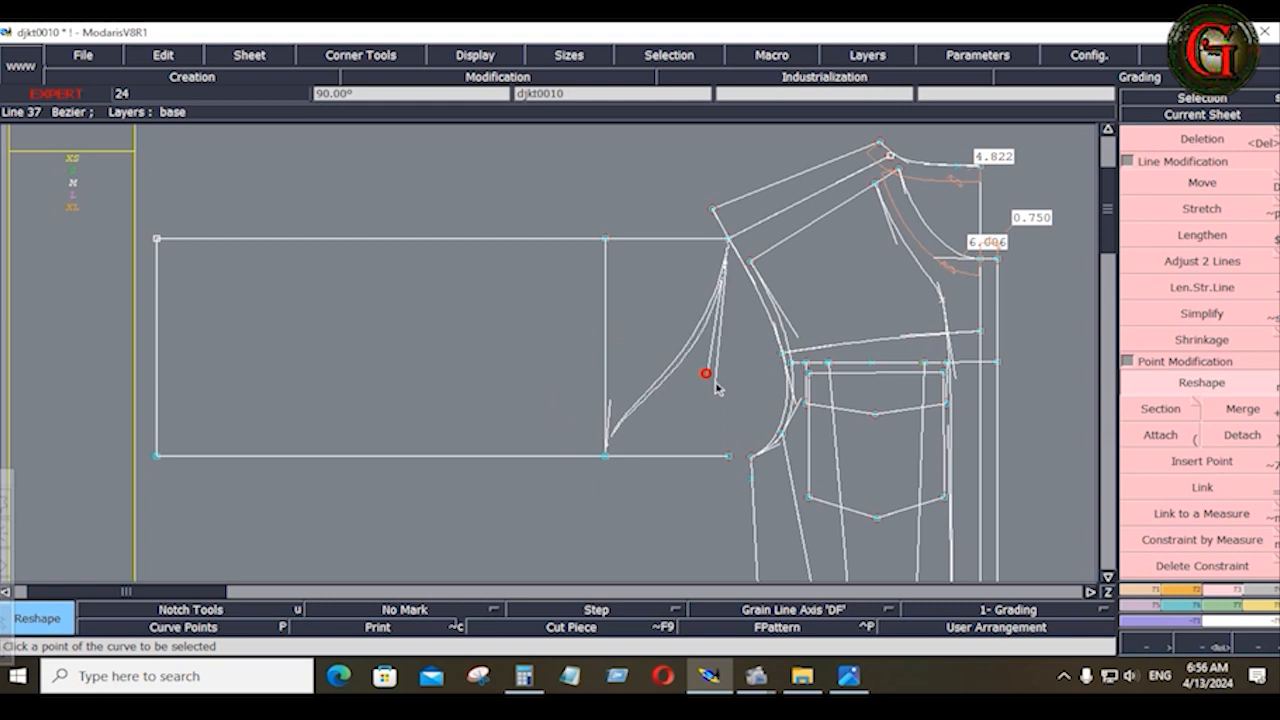
{"action": "left_click", "coordinate": [746, 411]}
{"action": "key", "text": "shift+p"}
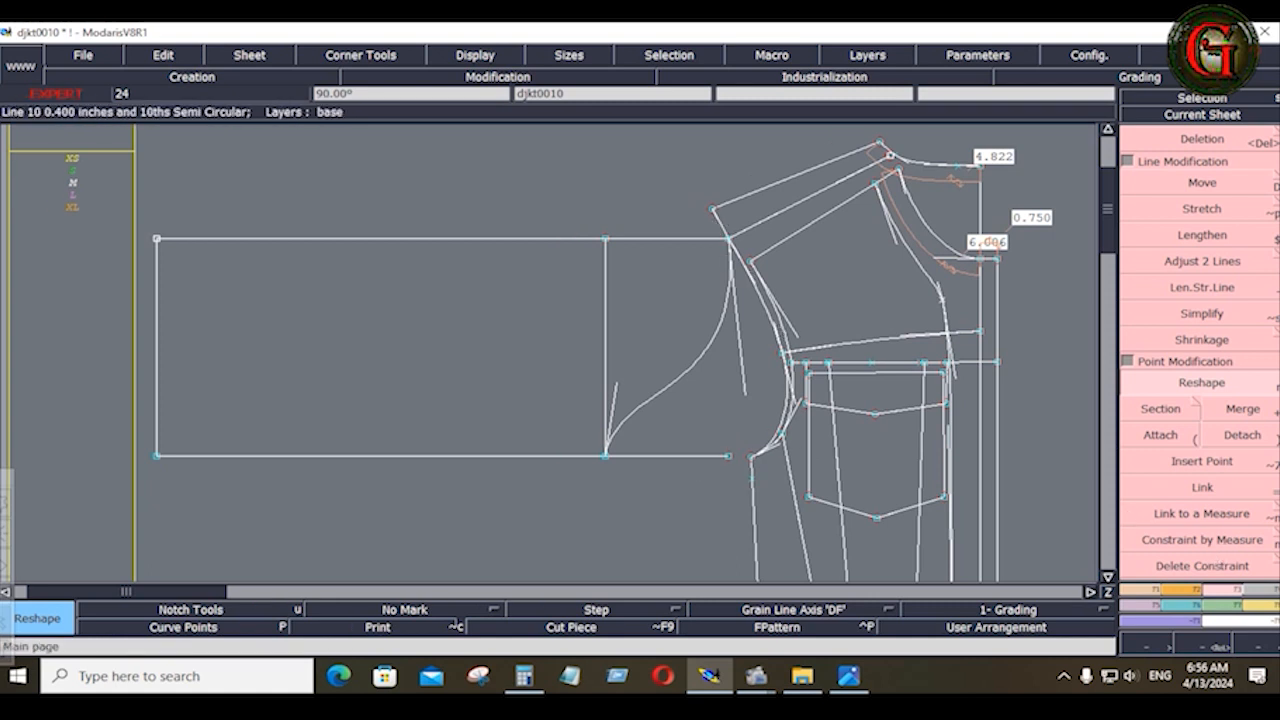
Step: Measure the armhole curve from the innermost and outermost shoulder line ends to the underarm, and measure the sleeve cap curve
{"action": "left_click", "coordinate": [1258, 604]}
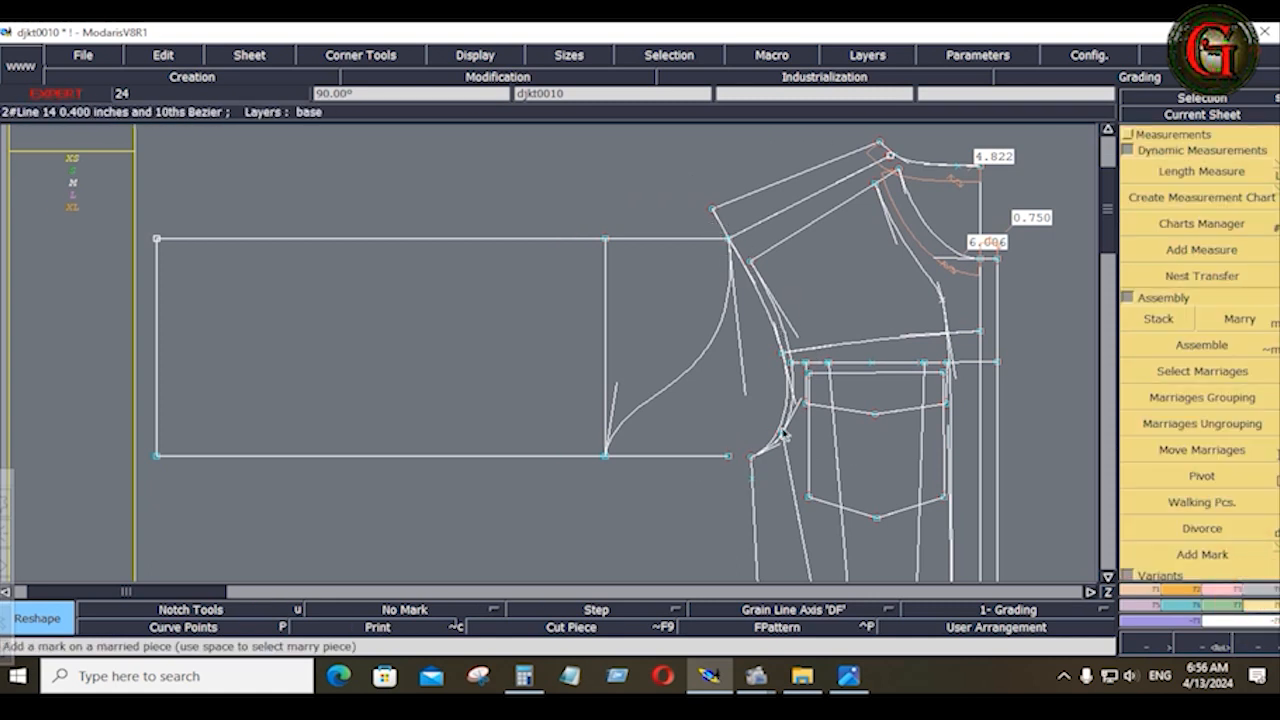
{"action": "left_click", "coordinate": [1256, 172]}
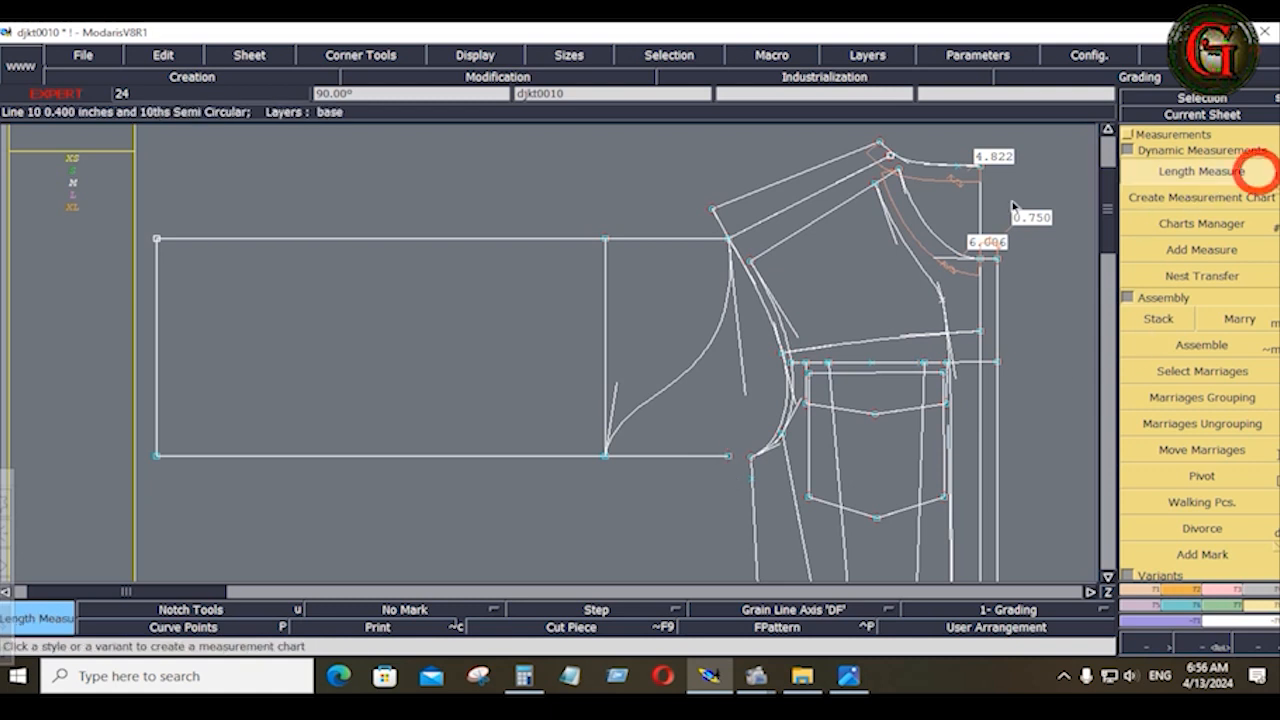
{"action": "left_click", "coordinate": [750, 261]}
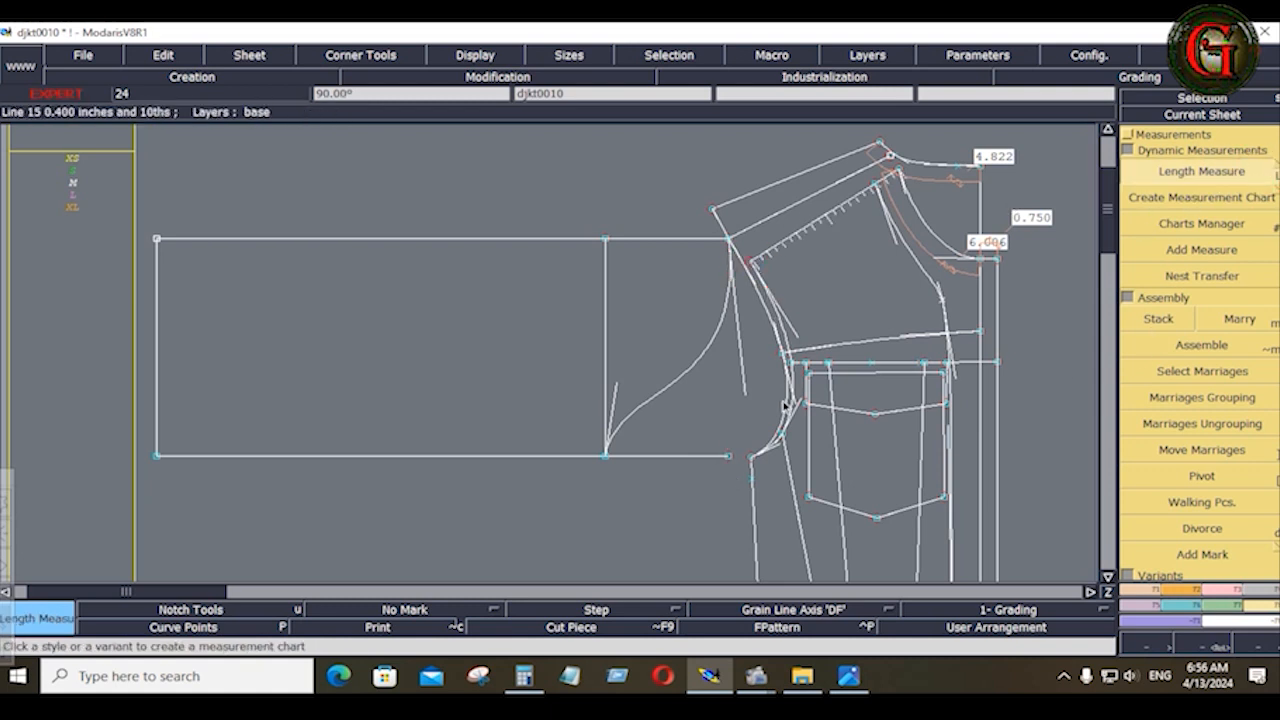
{"action": "key", "text": "space"}
{"action": "left_click", "coordinate": [755, 462]}
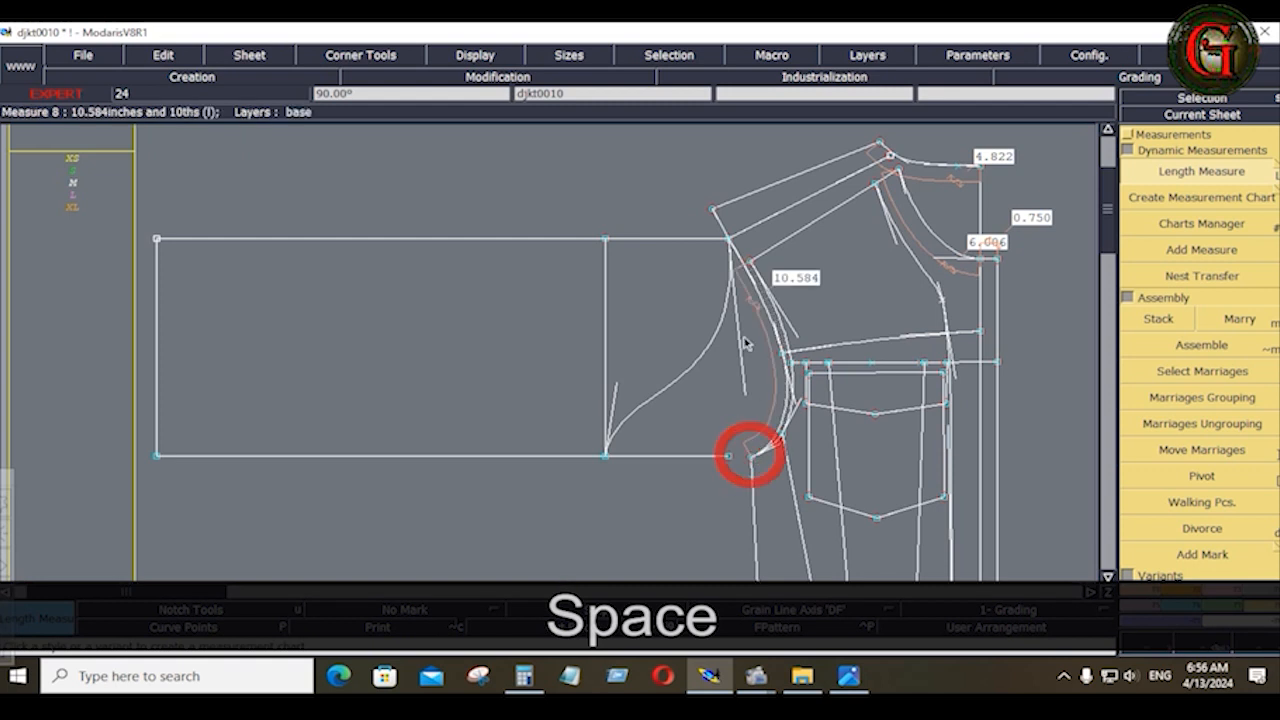
{"action": "left_click", "coordinate": [714, 210]}
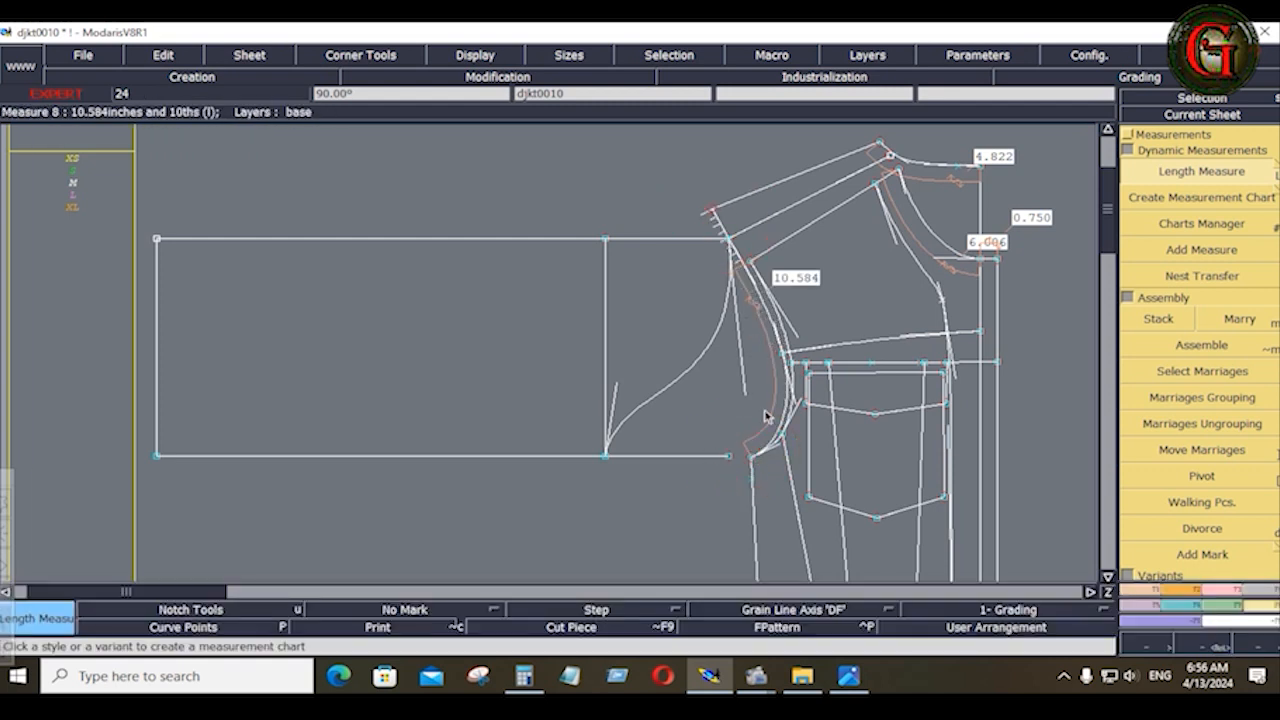
{"action": "left_click", "coordinate": [755, 462]}
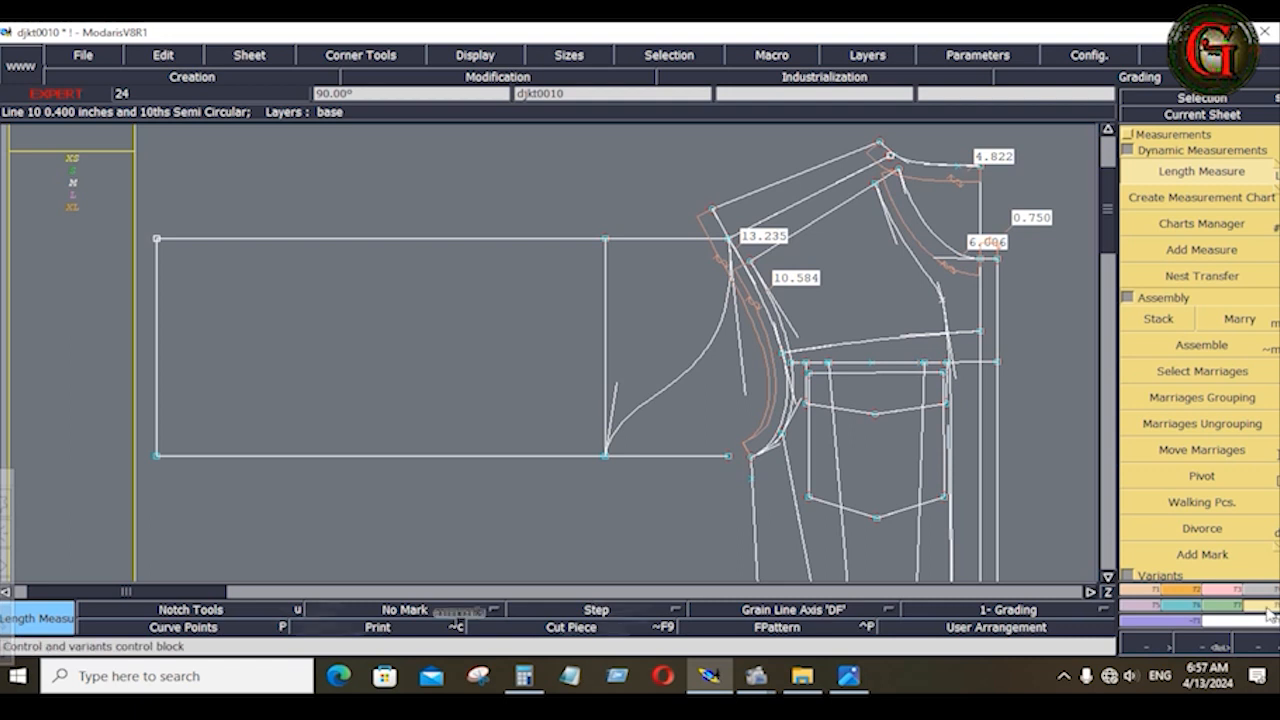
{"action": "left_click", "coordinate": [613, 465]}
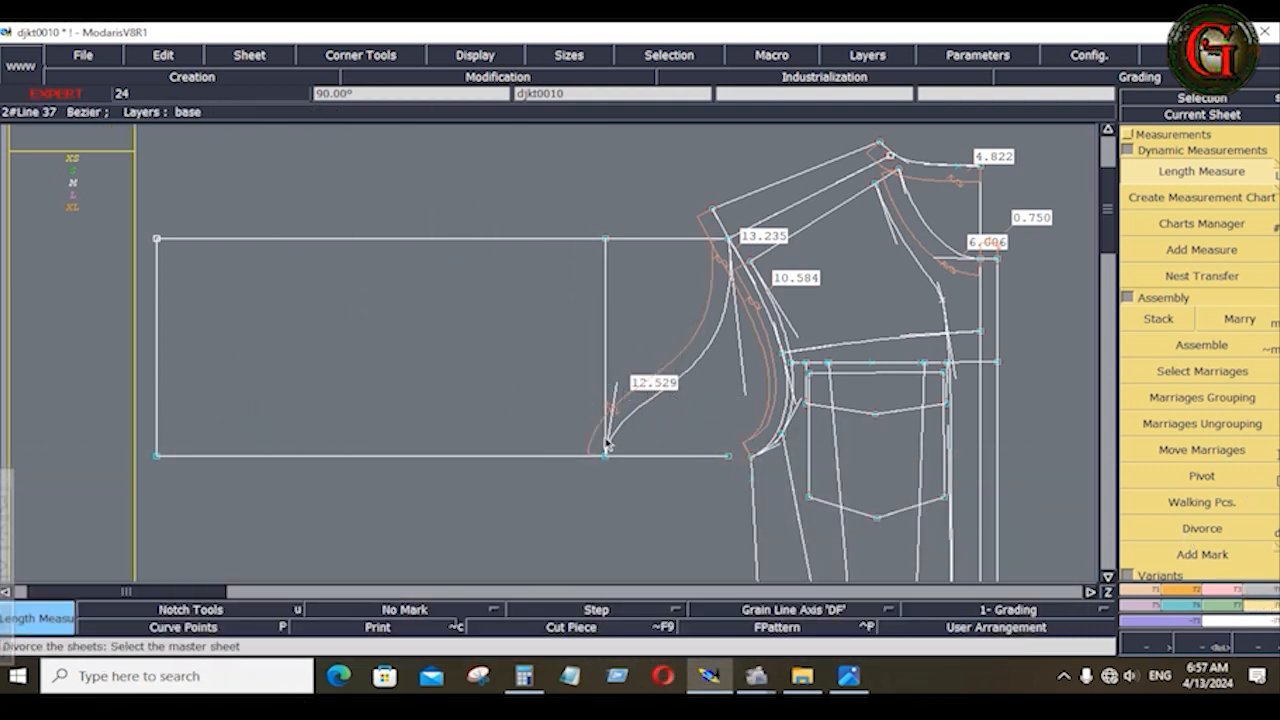
Step: Shift the cap's underarm point along the lower sleeve line until the cap is about 12.2 inches long, and delete the cap-depth guide line
{"action": "left_click", "coordinate": [1232, 590]}
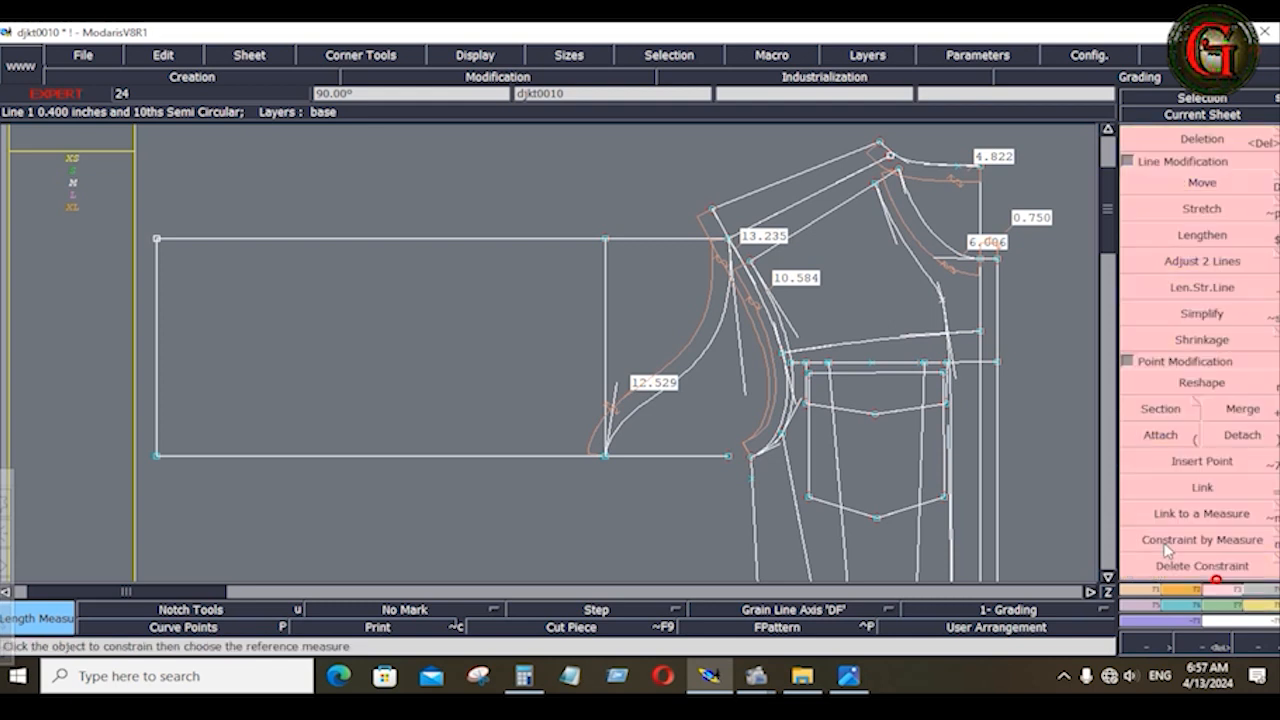
{"action": "left_click", "coordinate": [1203, 185]}
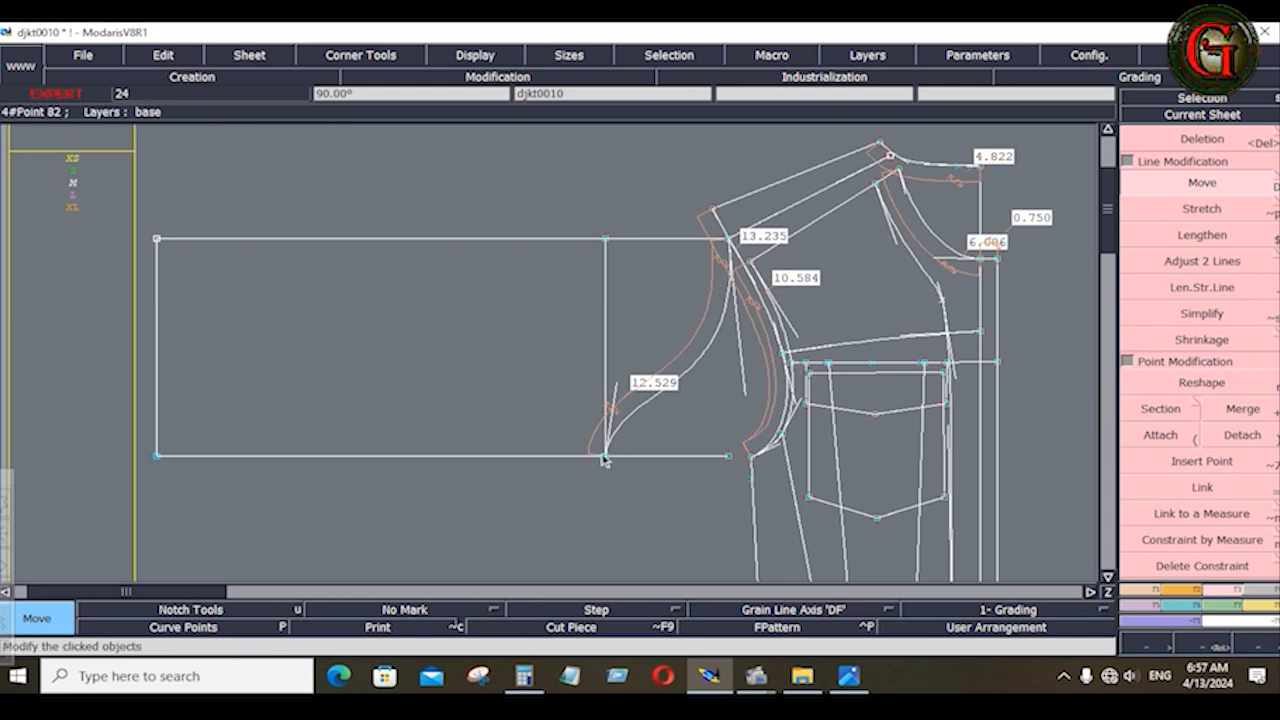
{"action": "left_click", "coordinate": [1180, 385]}
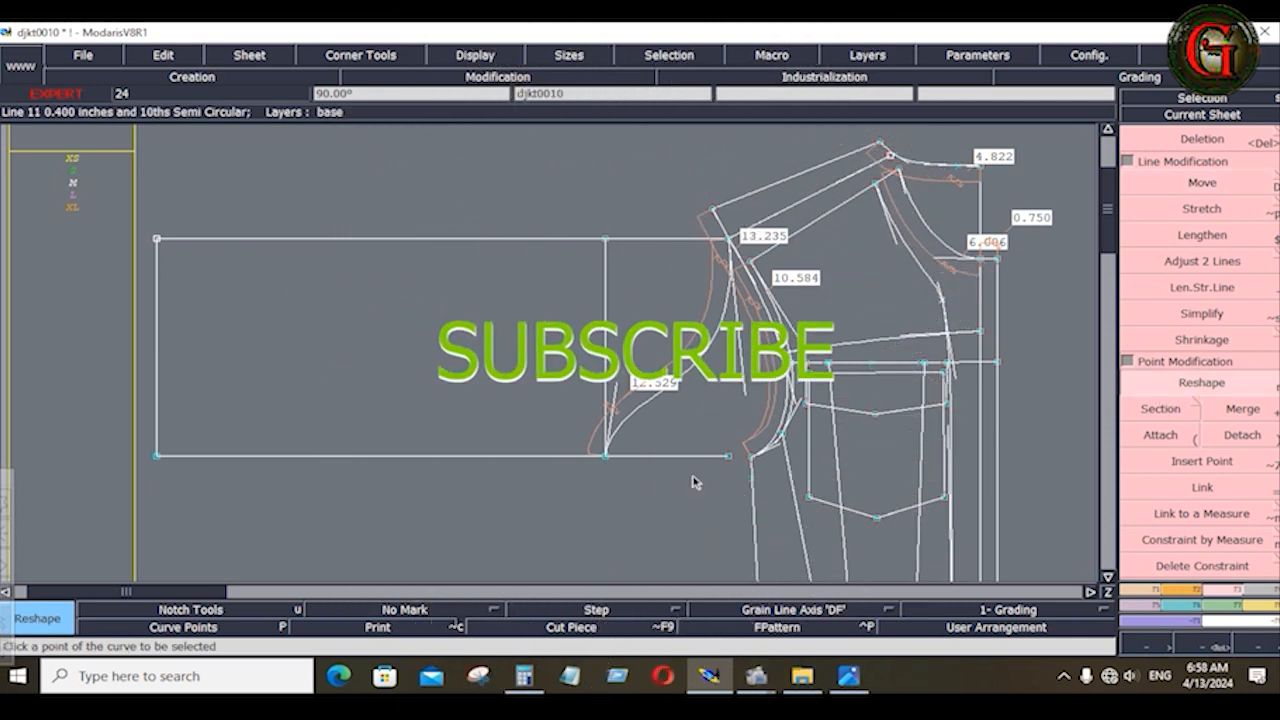
{"action": "left_click", "coordinate": [634, 460]}
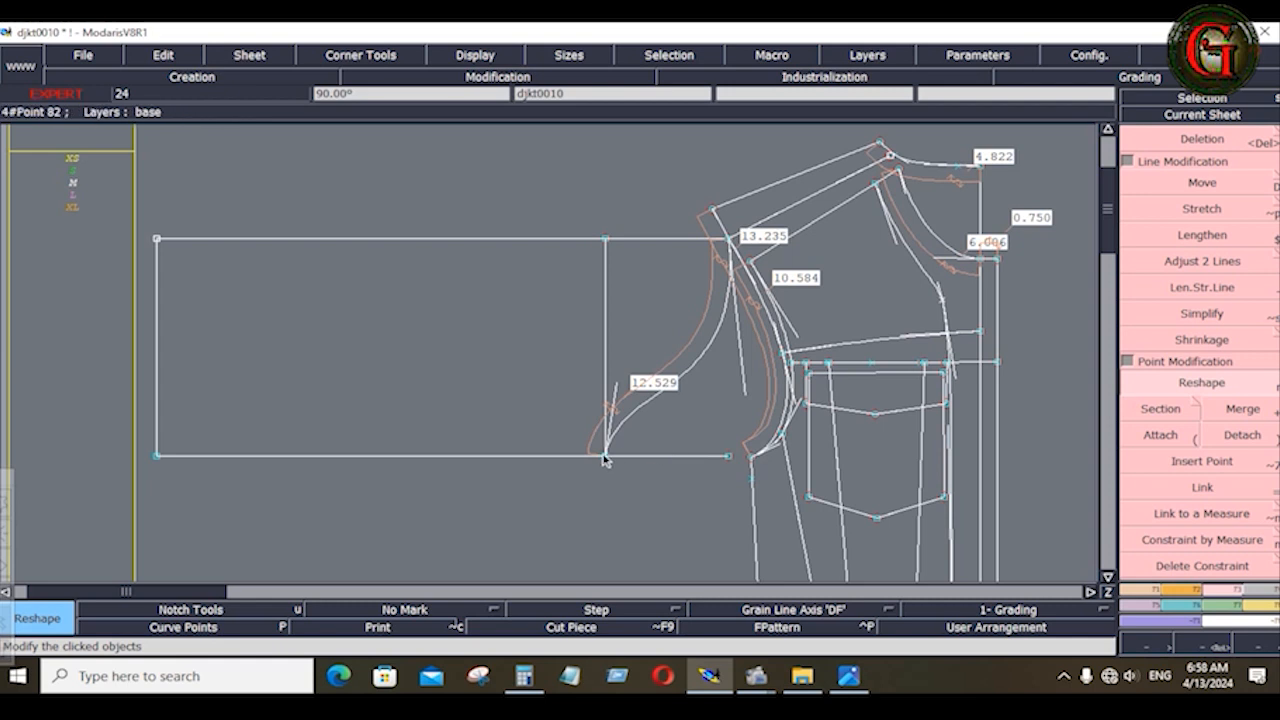
{"action": "key", "text": "ctrl"}
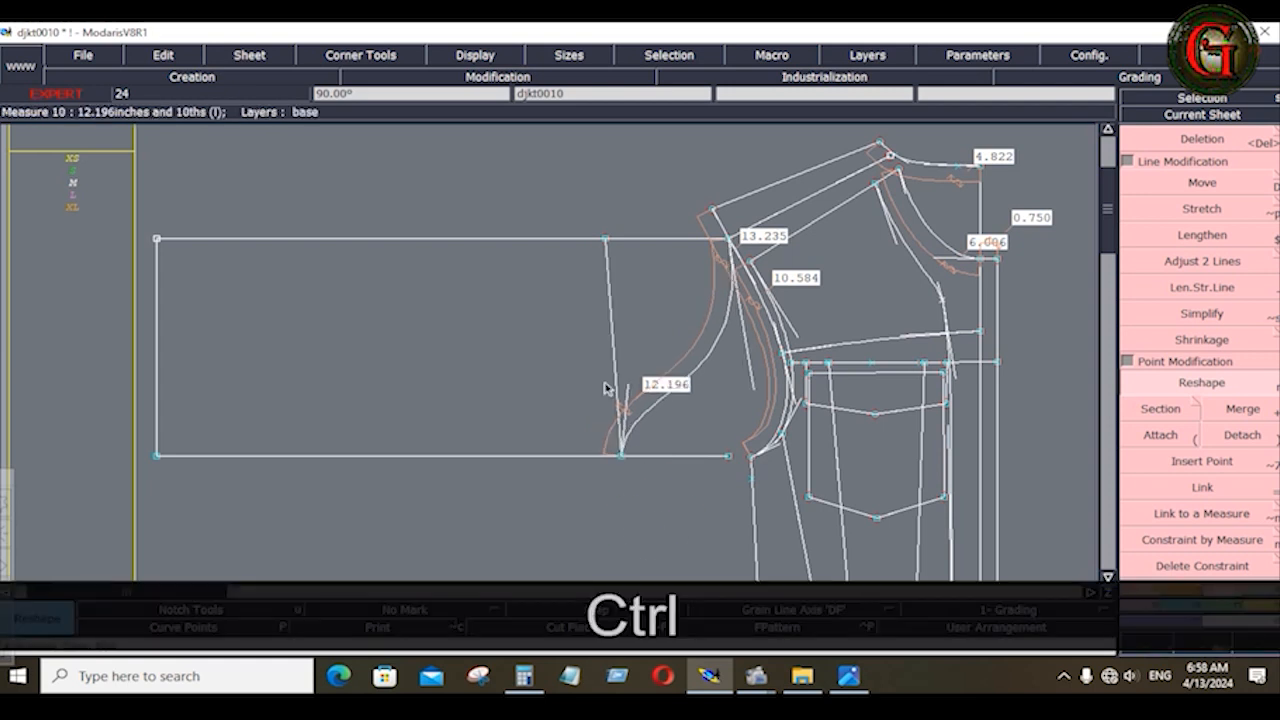
{"action": "key", "text": "Delete"}
{"action": "left_click", "coordinate": [607, 341]}
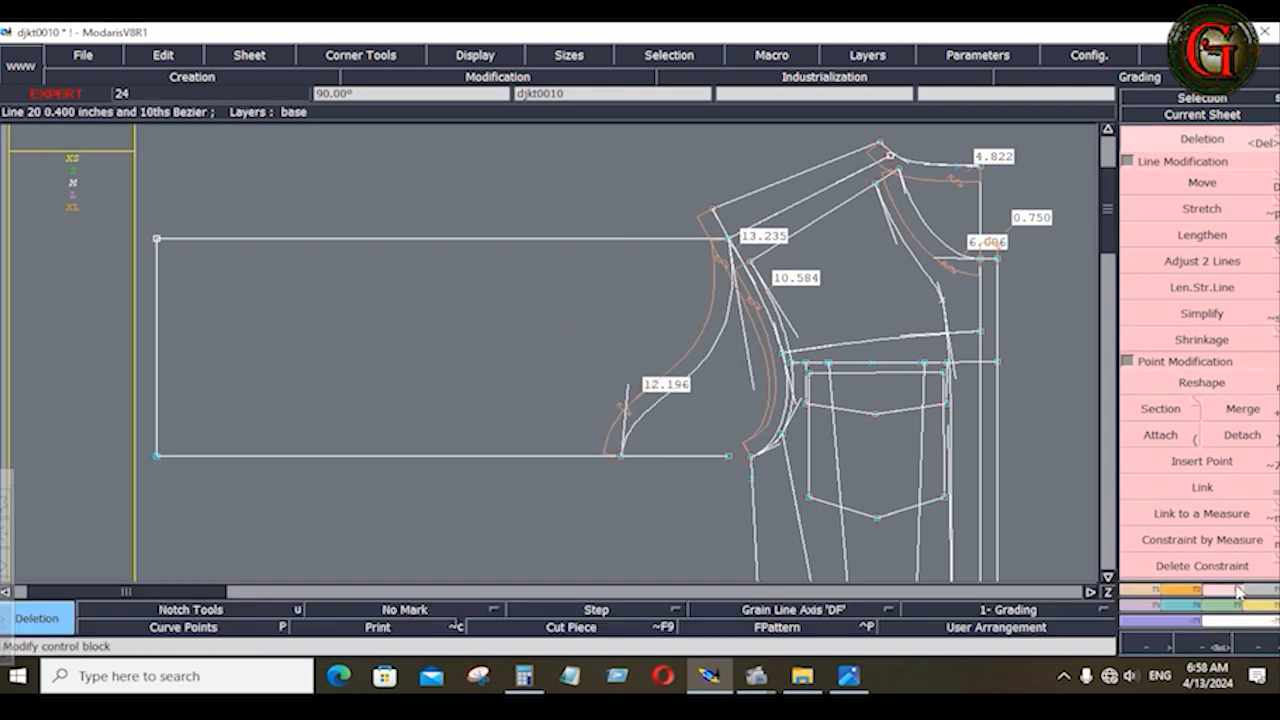
Step: Trim the lower sleeve line to the underarm end of the sleeve cap curve with Adjust 2 Lines
{"action": "left_click", "coordinate": [1165, 264]}
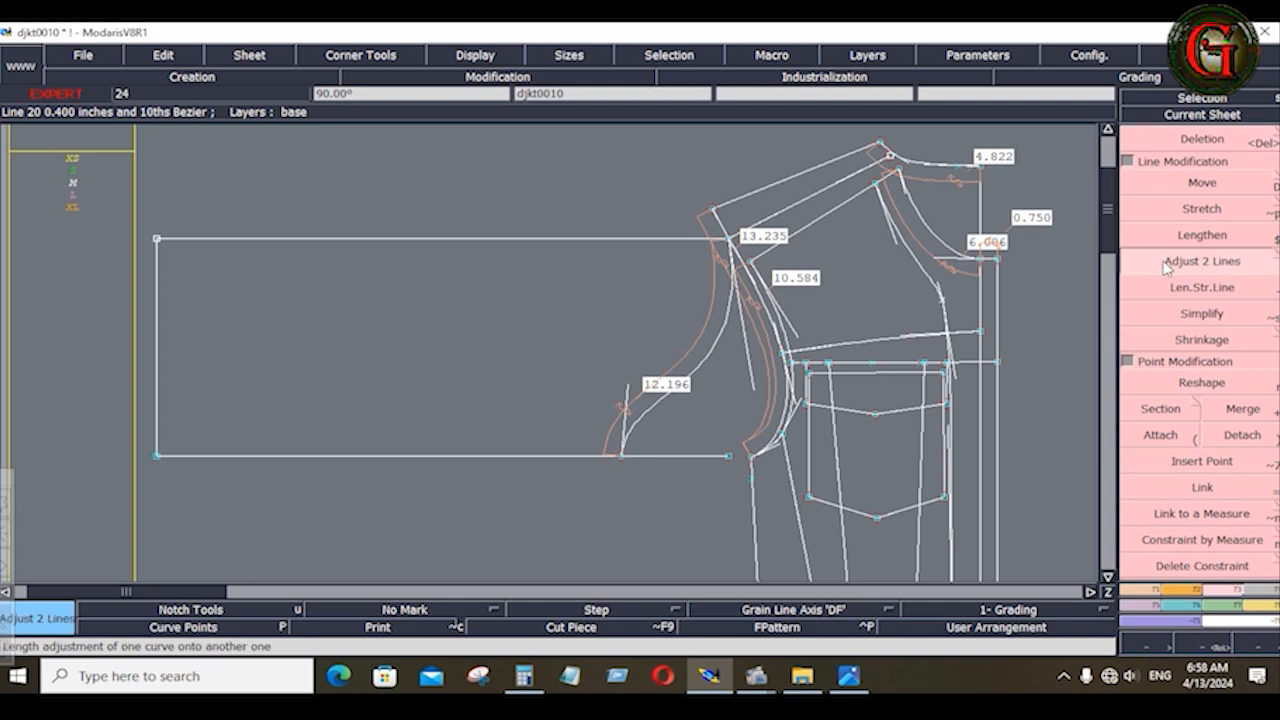
{"action": "left_click", "coordinate": [540, 455]}
{"action": "left_click", "coordinate": [644, 410]}
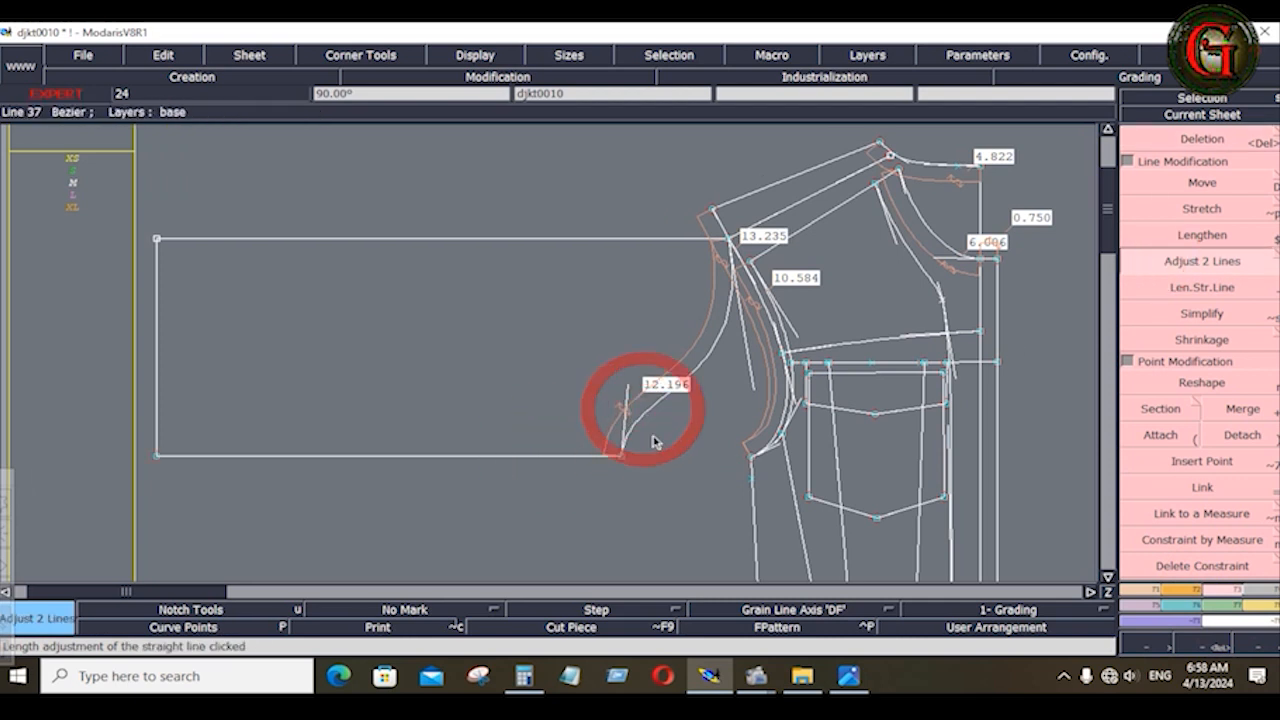
Step: Measure the sleeve's bicep width and cap height, and move the cap's underarm point toward the hem for a cap height of about 5.3 inches
{"action": "key", "text": "alt+Tab"}
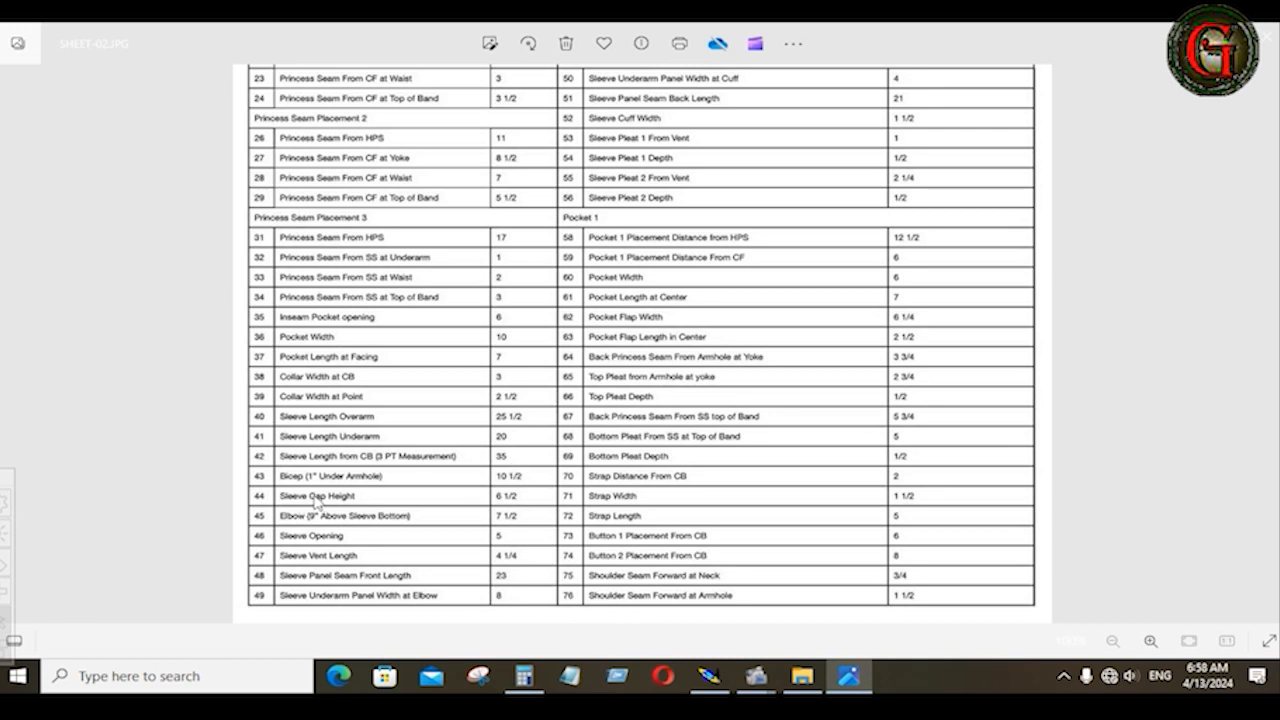
{"action": "left_click", "coordinate": [709, 676]}
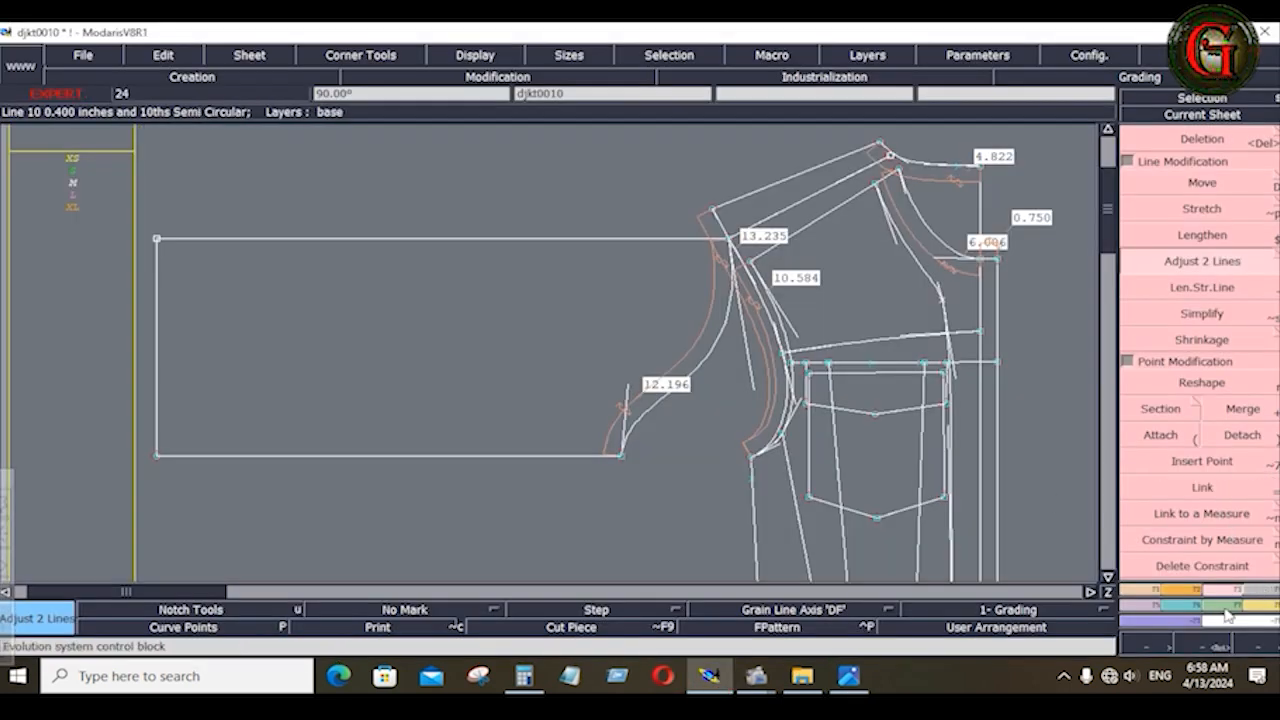
{"action": "left_click", "coordinate": [1140, 594]}
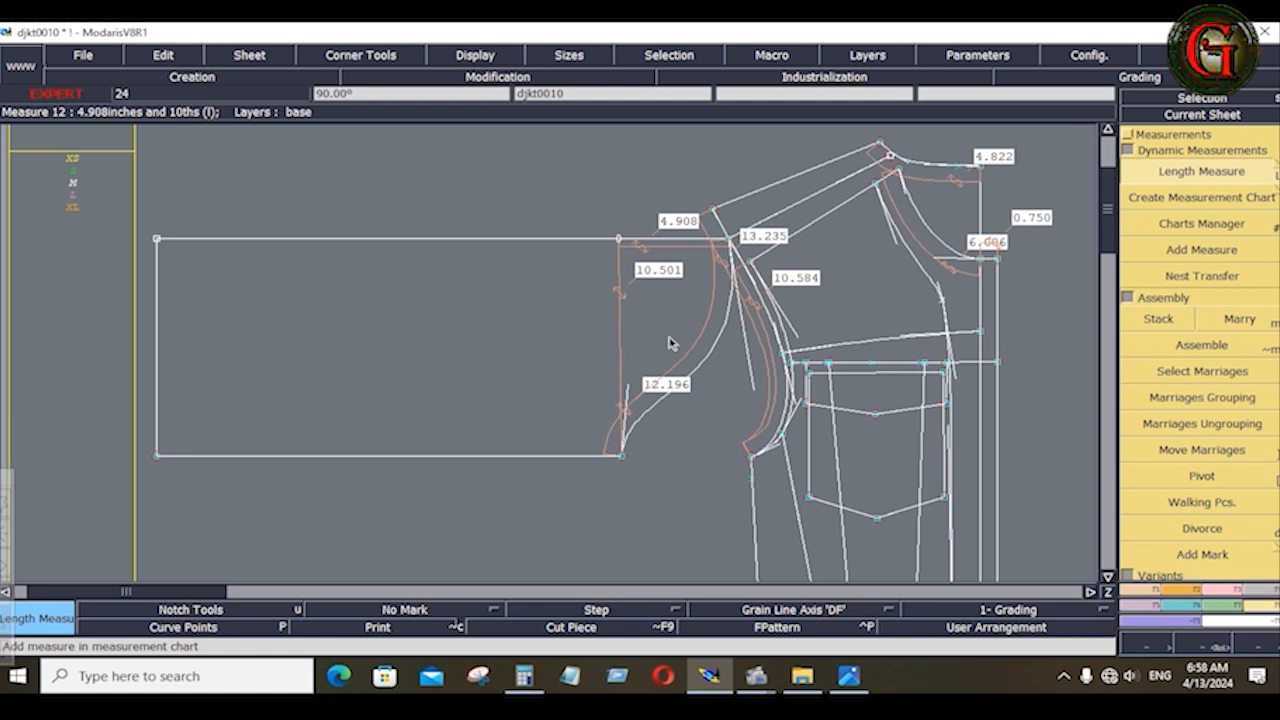
{"action": "left_click", "coordinate": [1232, 592]}
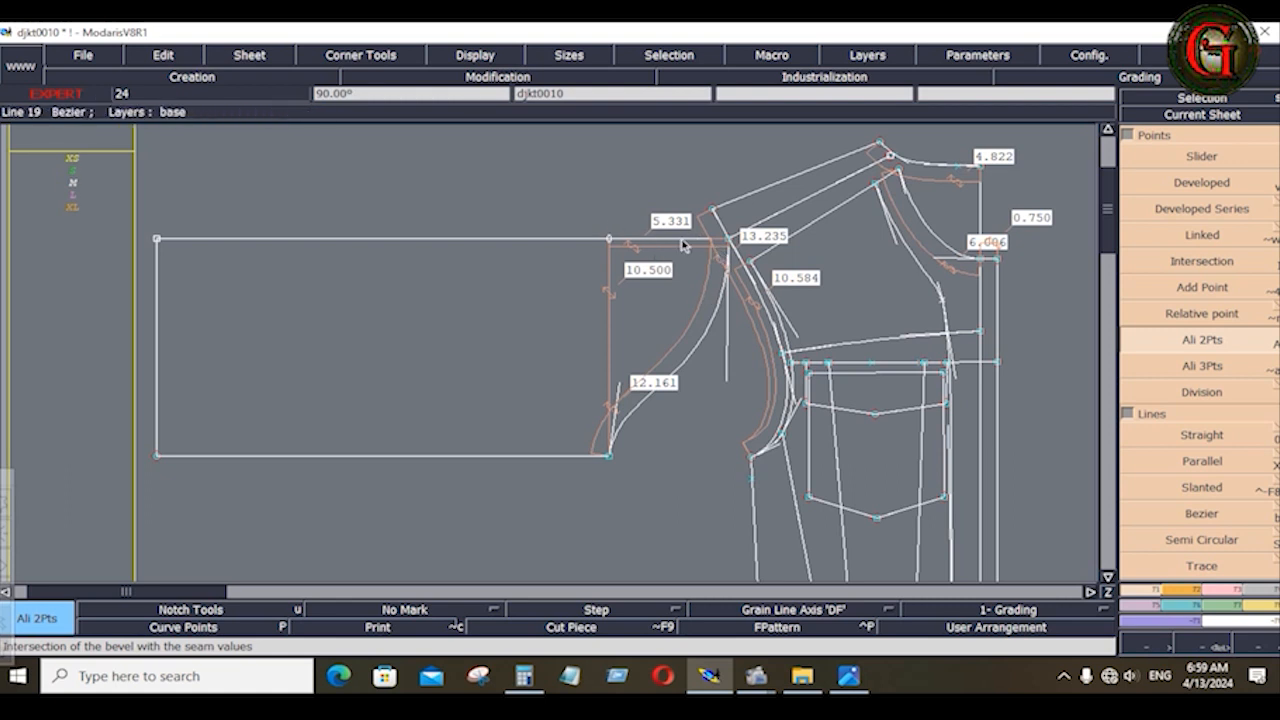
{"action": "key", "text": "Delete"}
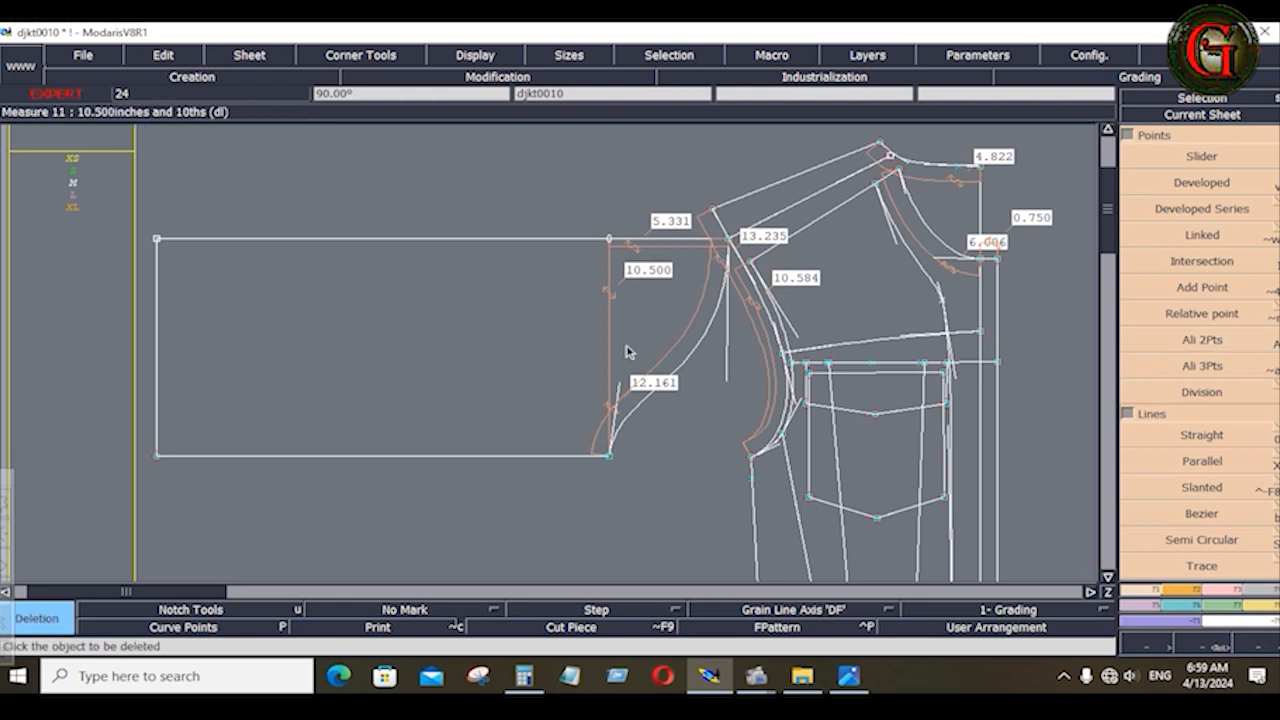
{"action": "left_click", "coordinate": [600, 340]}
Step: Consult the sleeve lengths in the spec sheet image and measure from the body's center line to the overarm end of the sleeve hem
{"action": "left_click", "coordinate": [848, 676]}
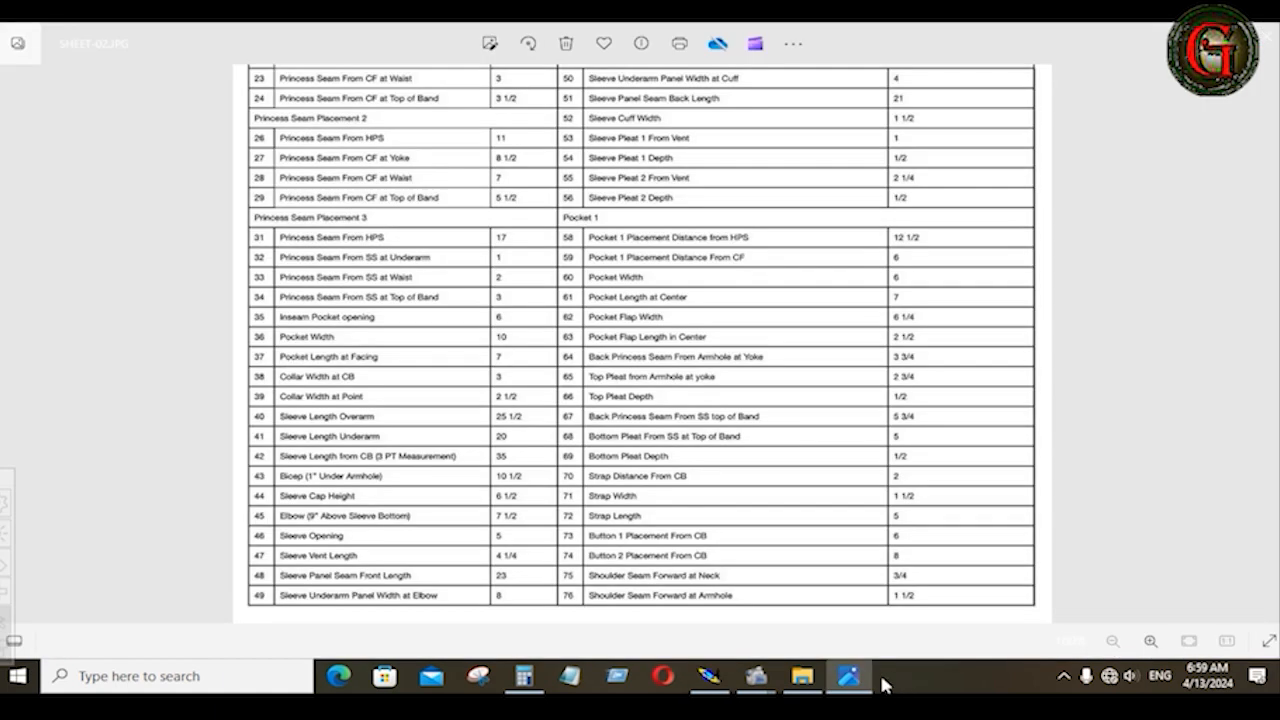
{"action": "left_click", "coordinate": [718, 677]}
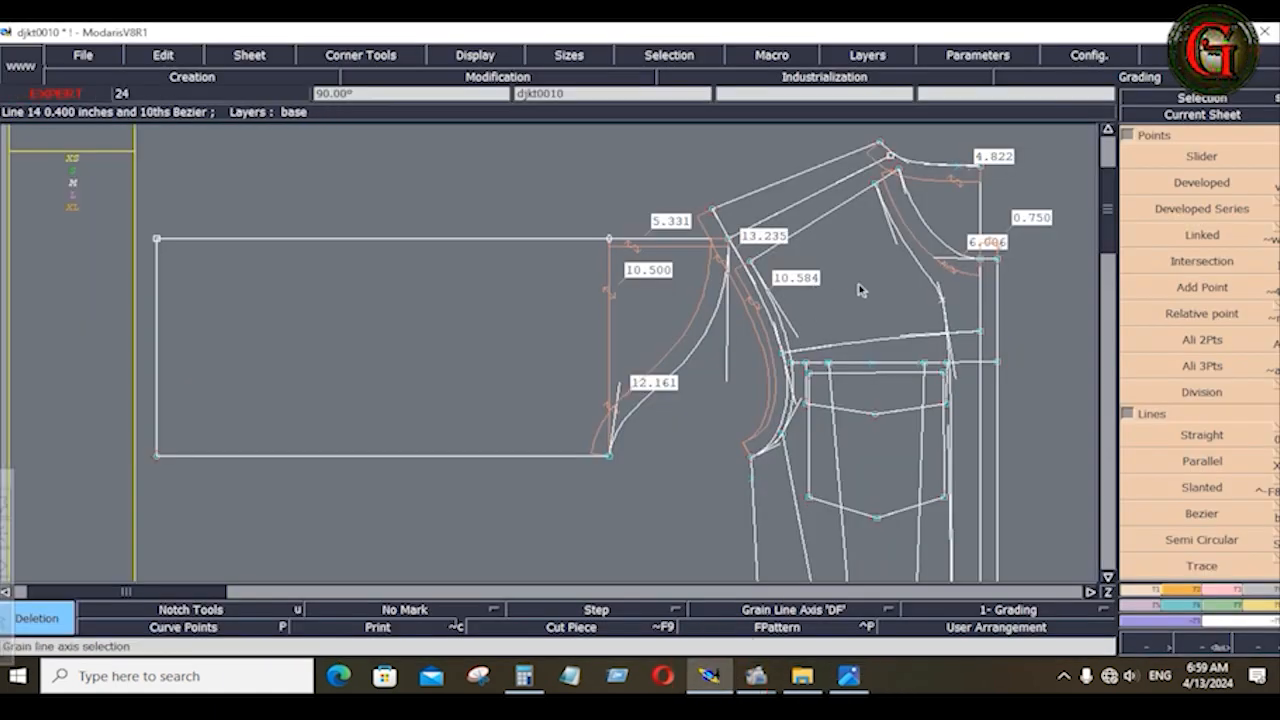
{"action": "left_click", "coordinate": [1260, 608]}
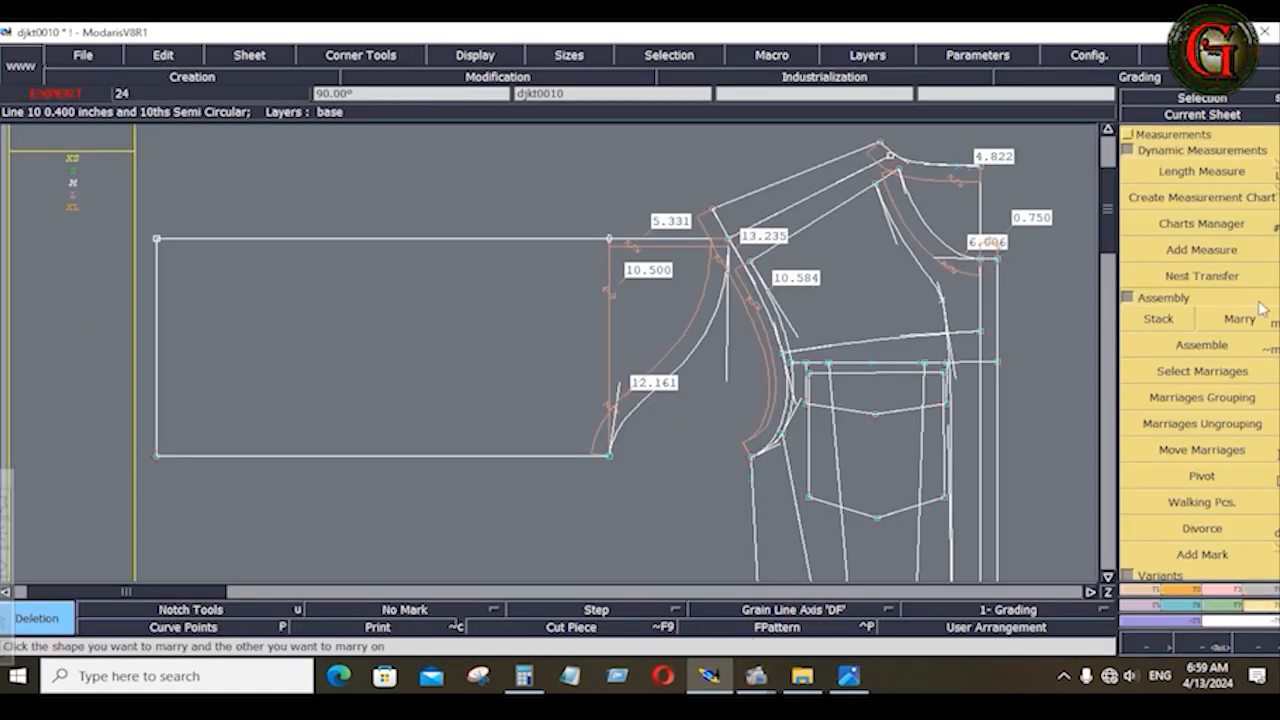
{"action": "left_click", "coordinate": [1230, 171]}
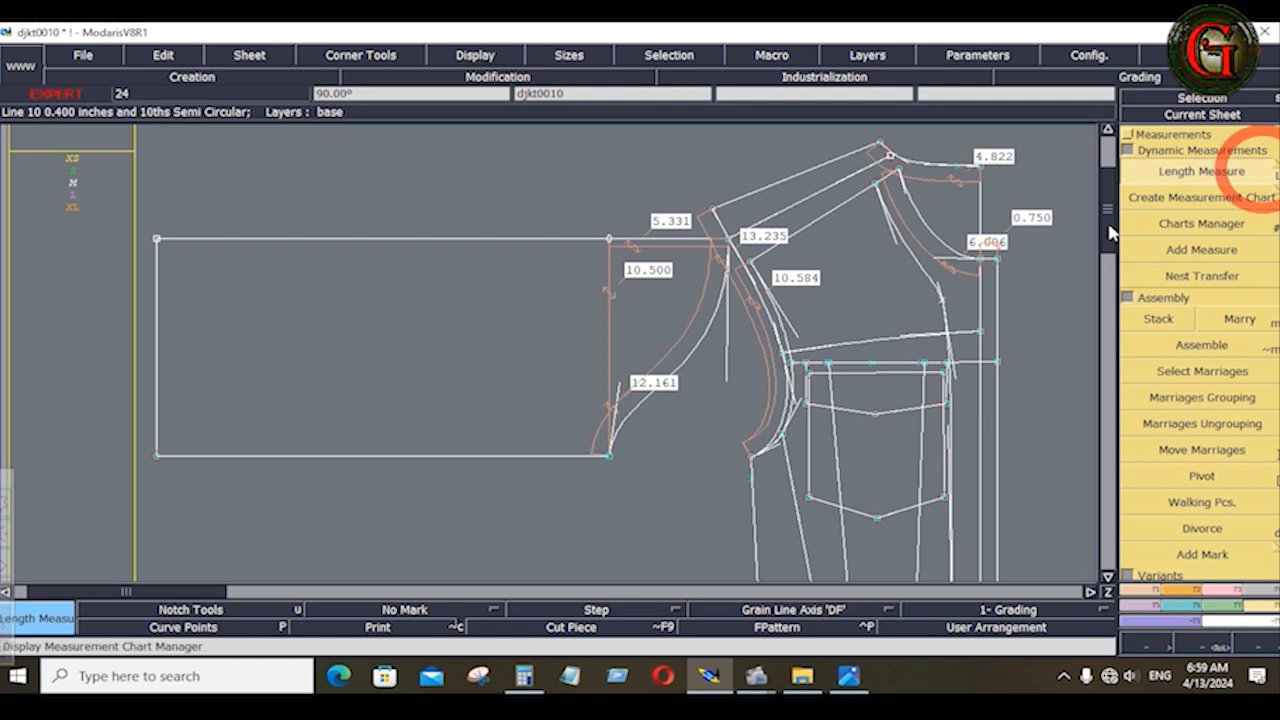
{"action": "left_click", "coordinate": [980, 230]}
{"action": "key", "text": "space"}
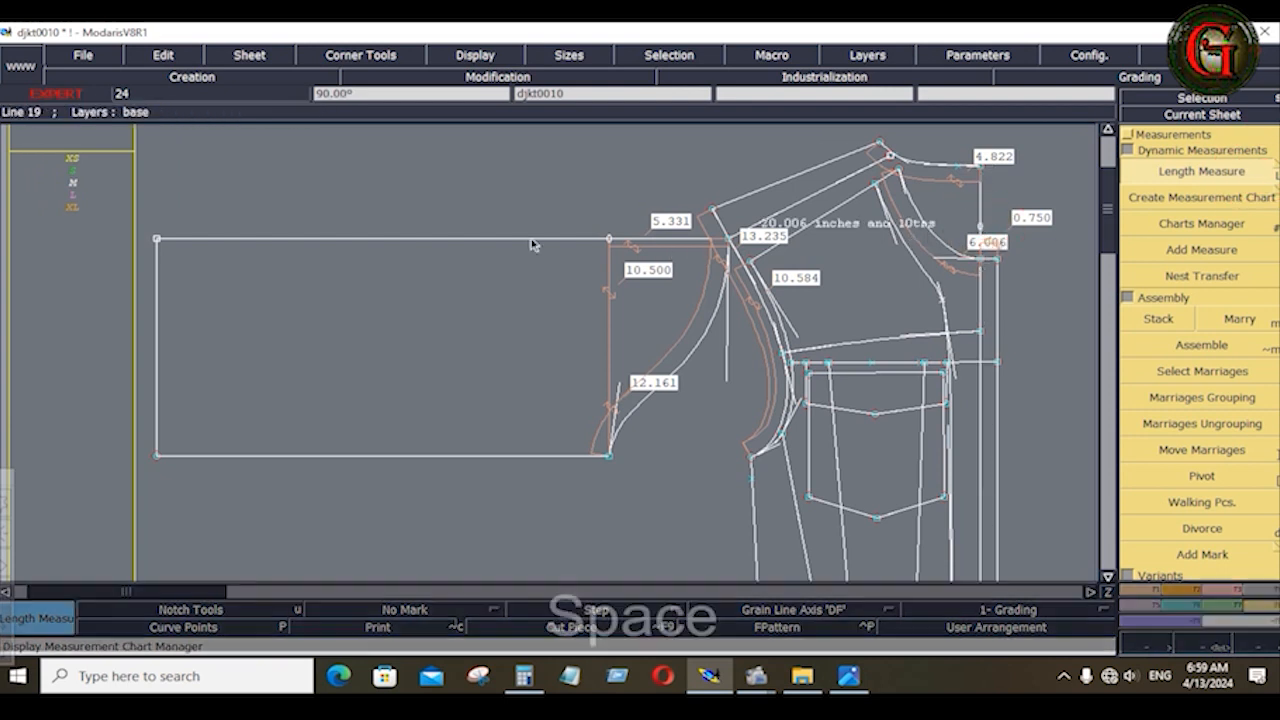
{"action": "left_click", "coordinate": [157, 238]}
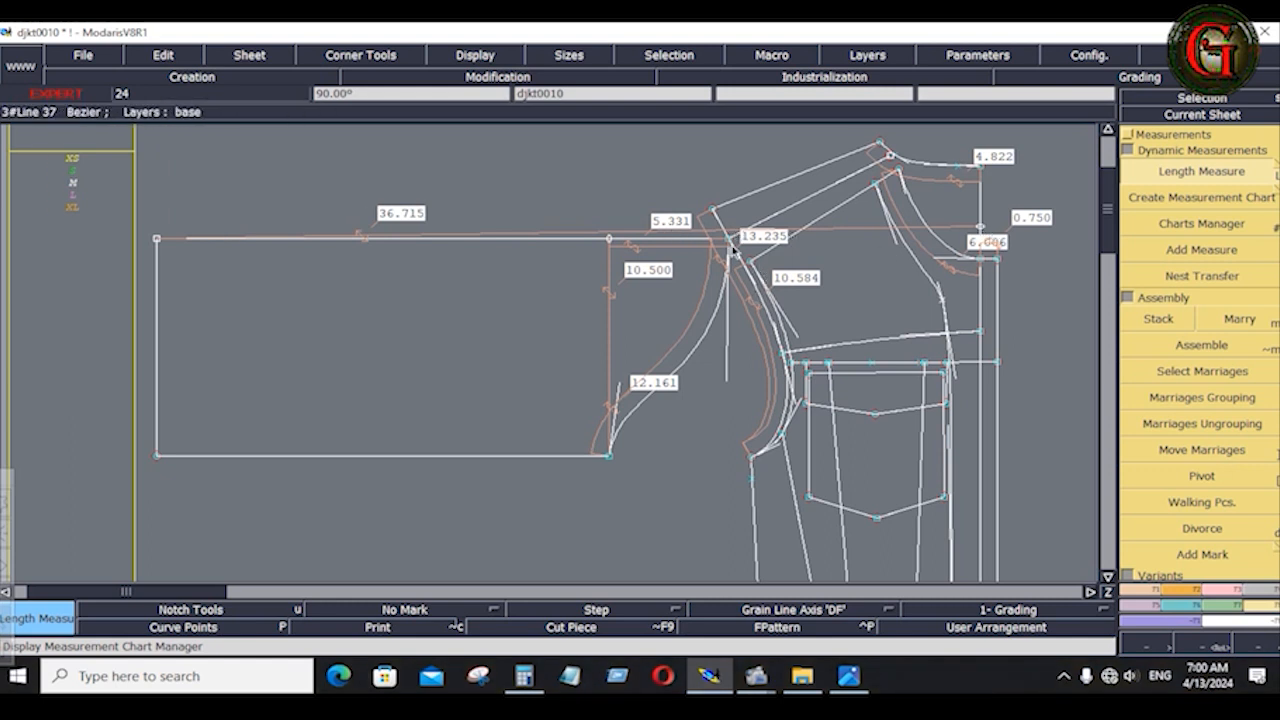
Step: Measure the distance from the sleeve's shoulder point across to the body's center line
{"action": "key", "text": "l"}
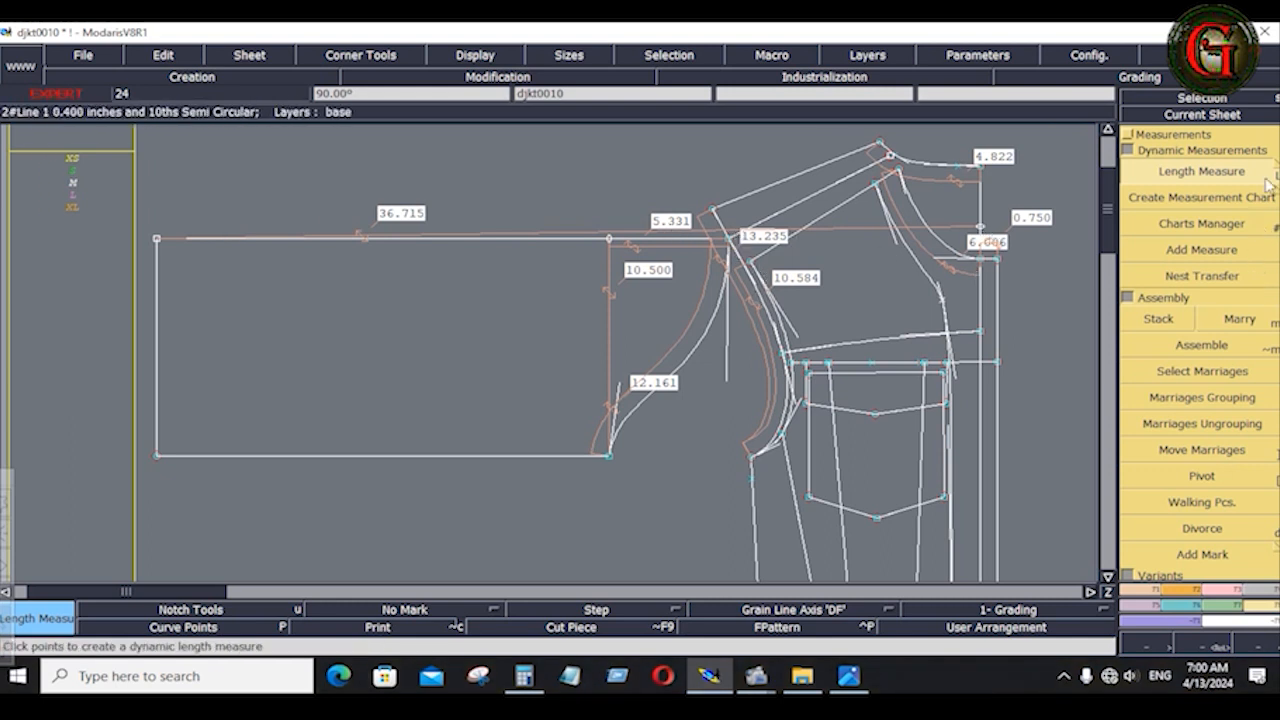
{"action": "key", "text": "space"}
{"action": "key", "text": "space"}
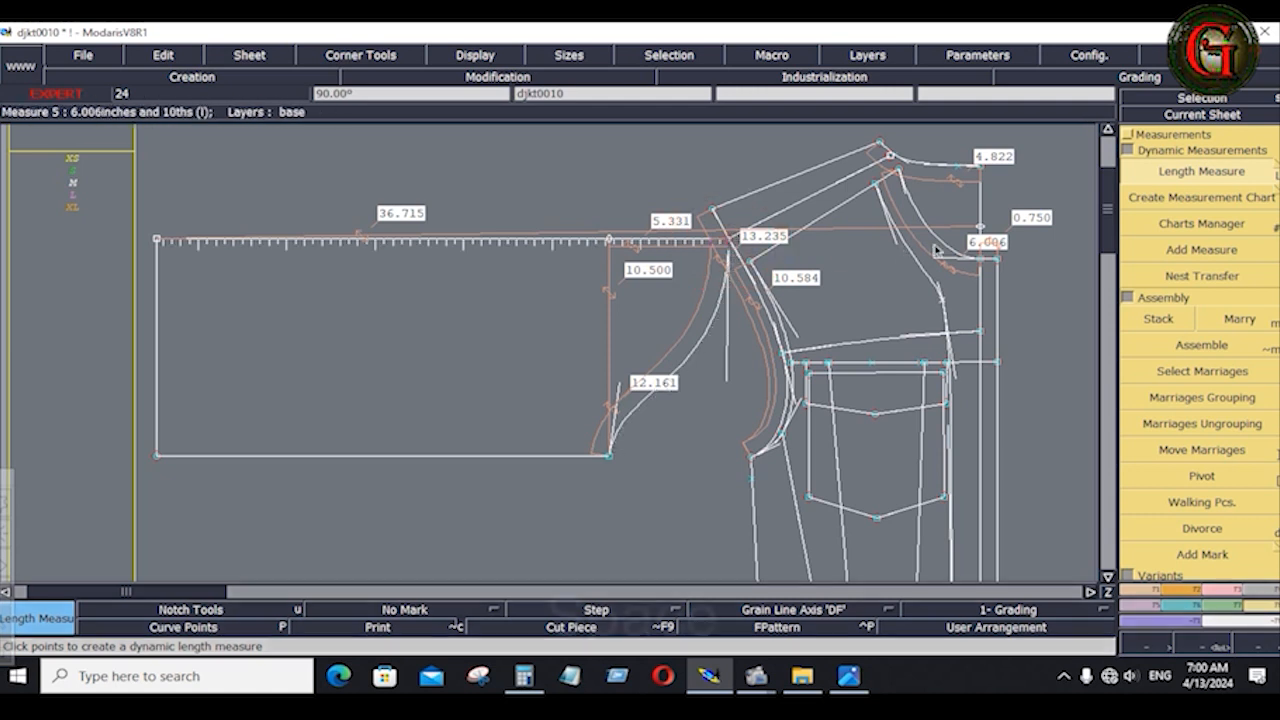
{"action": "key", "text": "space"}
{"action": "key", "text": "space"}
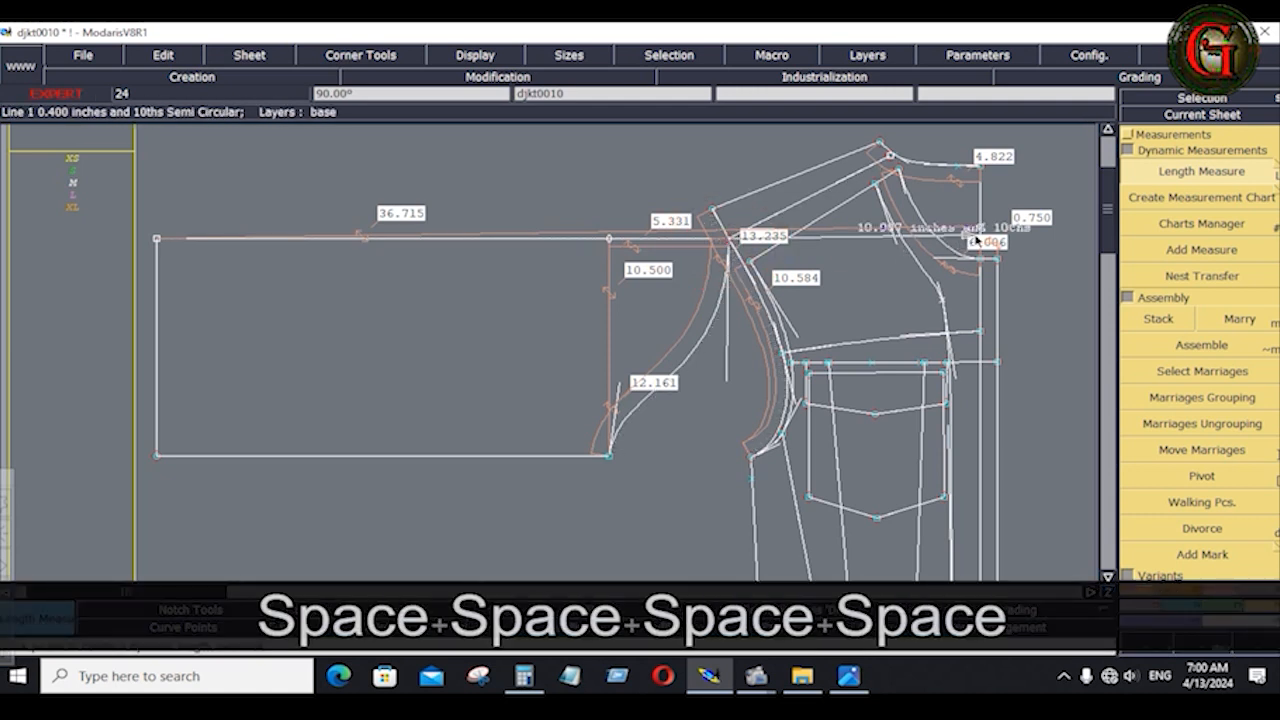
{"action": "left_click", "coordinate": [976, 240]}
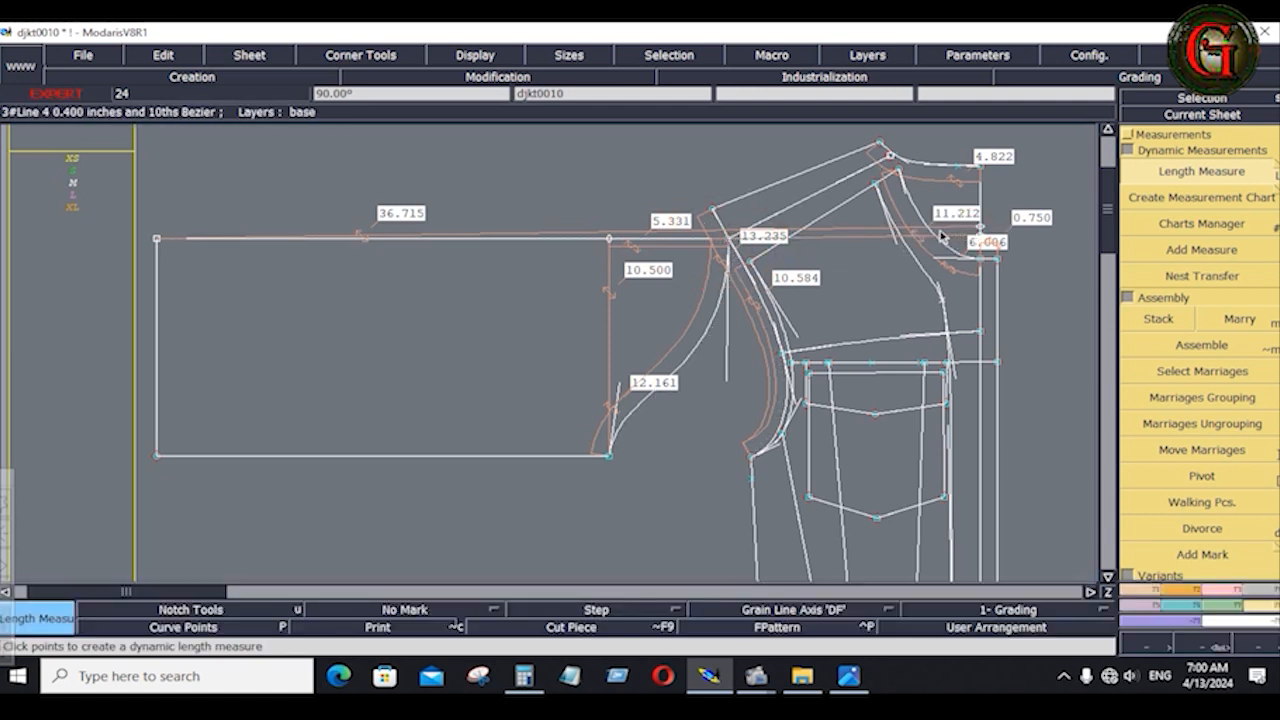
{"action": "key", "text": "ctrl+z"}
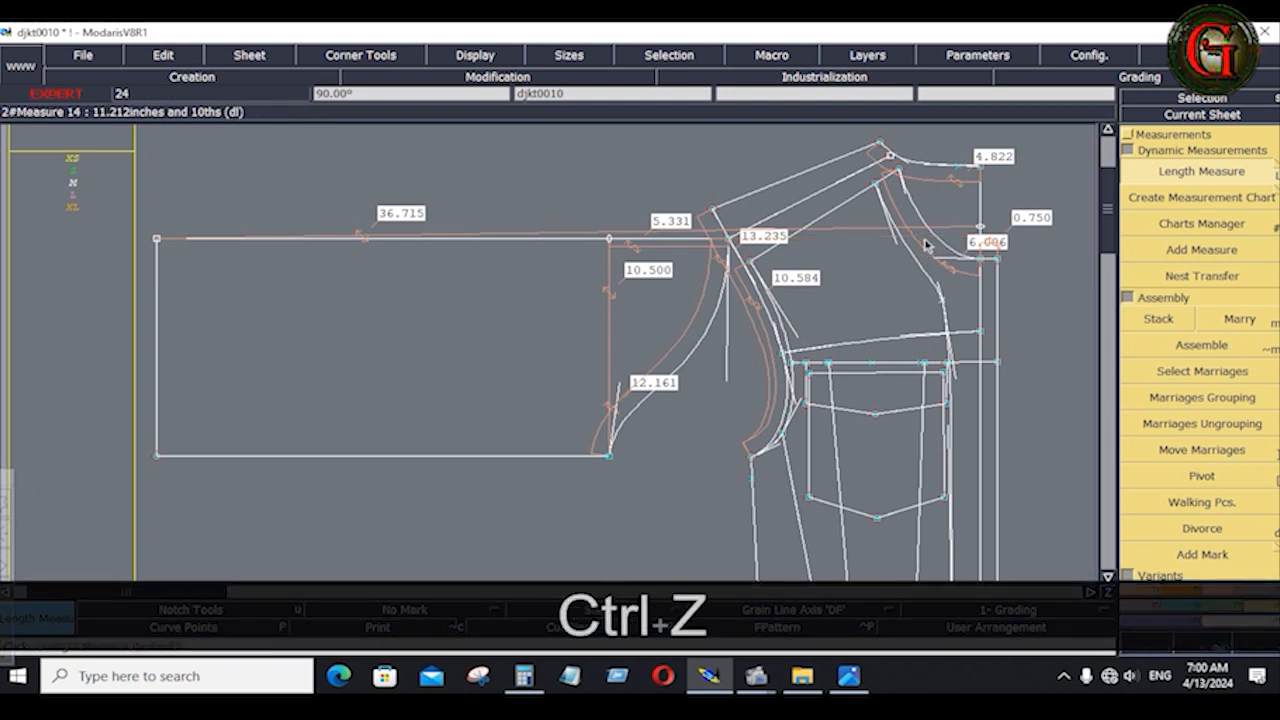
{"action": "key", "text": "ctrl+w"}
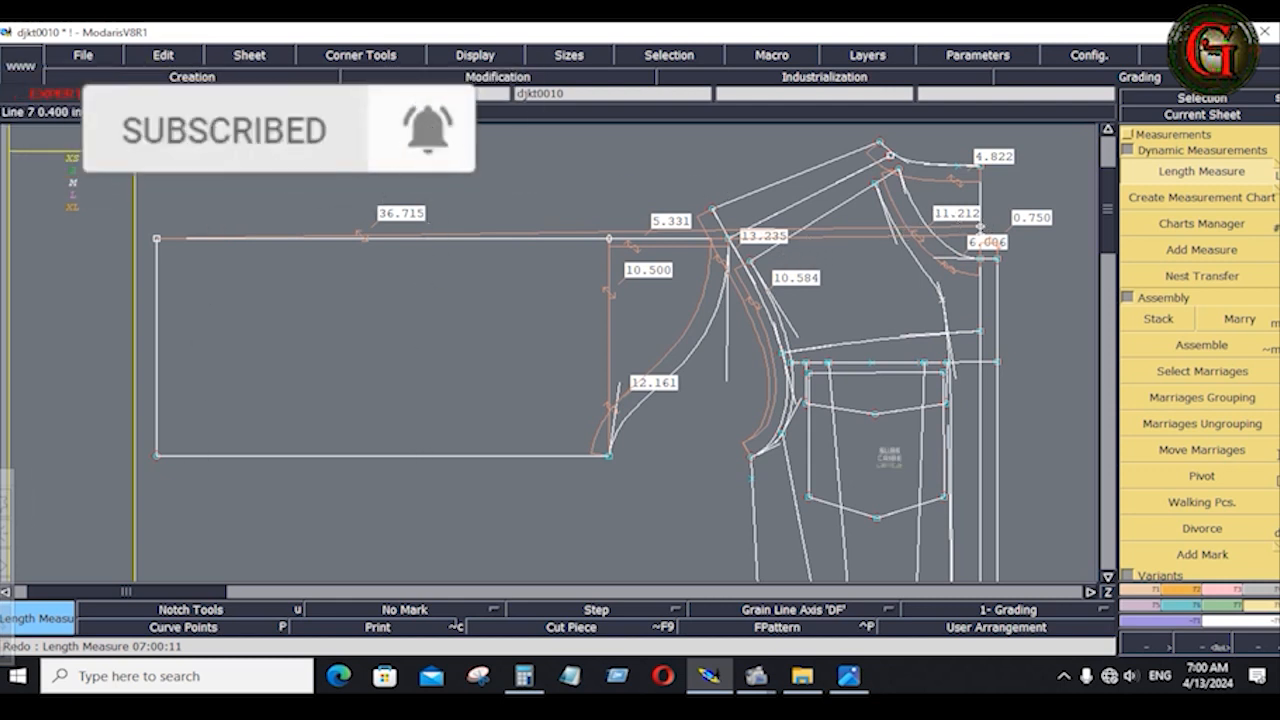
{"action": "left_click_drag", "start_coordinate": [602, 181], "coordinate": [770, 316]}
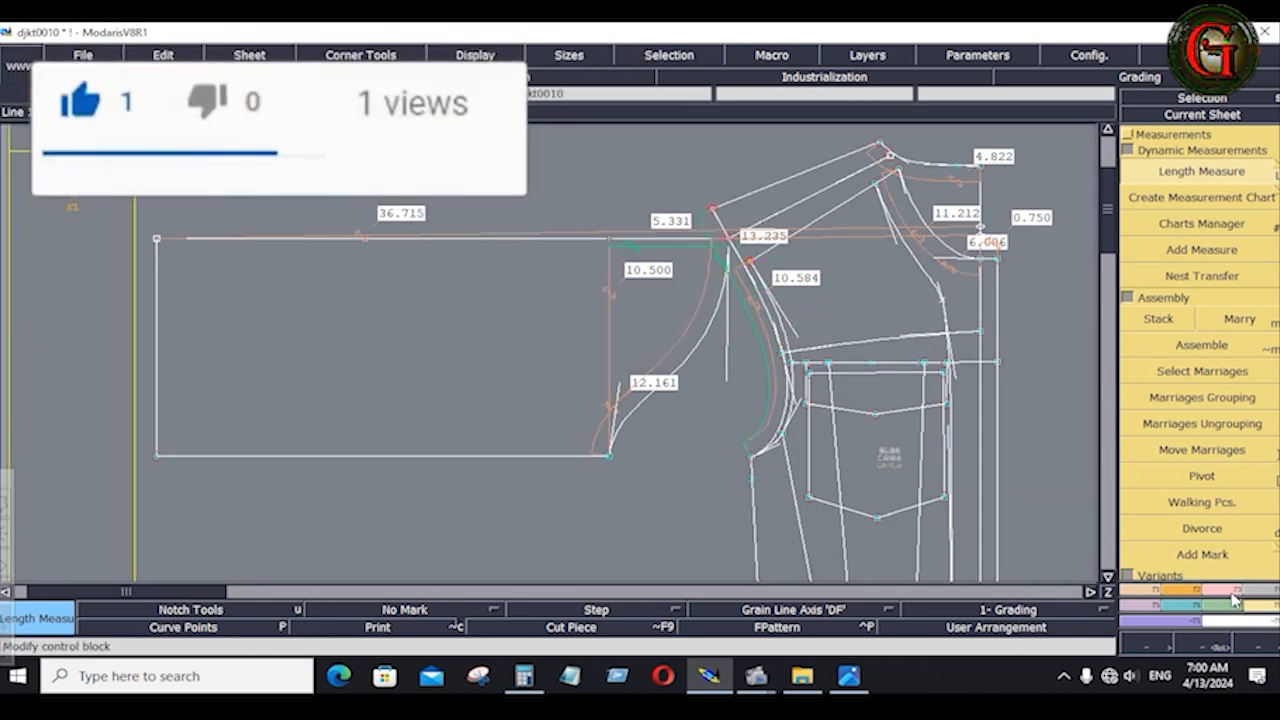
{"action": "left_click", "coordinate": [1235, 600]}
{"action": "left_click", "coordinate": [1202, 183]}
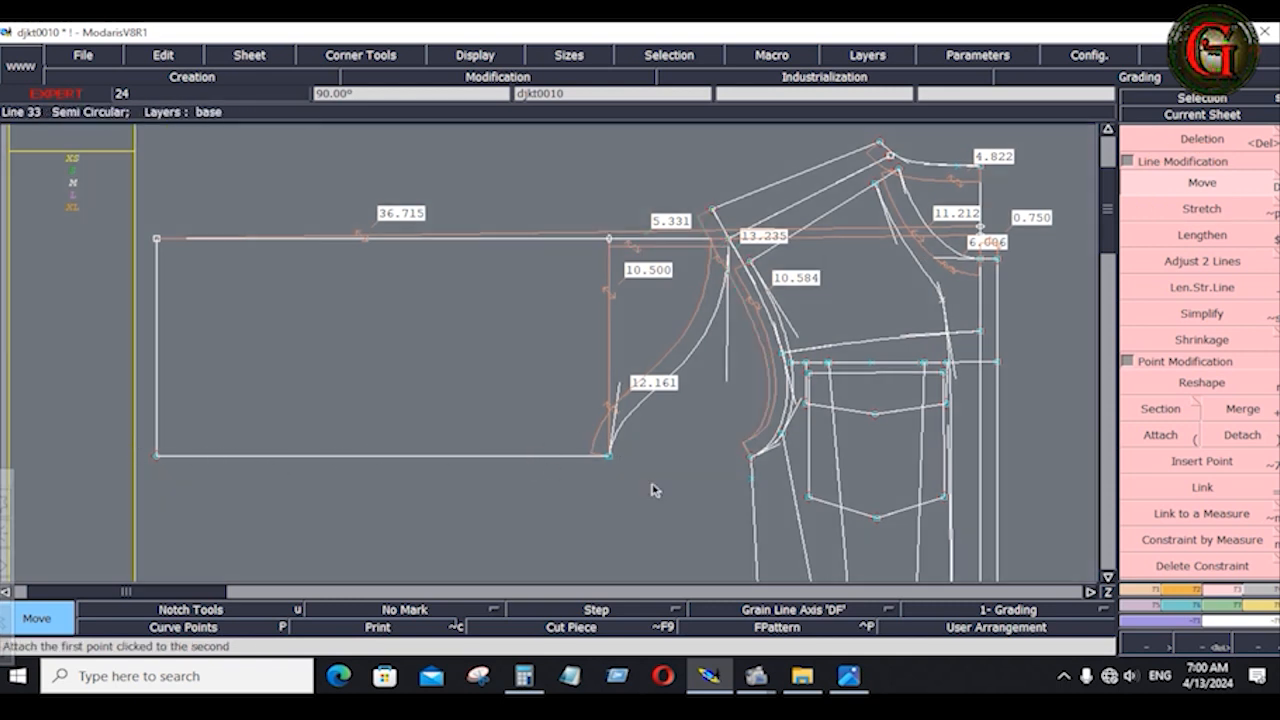
Step: Measure the underarm sleeve length from the cap's underarm point to the hem
{"action": "left_click", "coordinate": [1270, 592]}
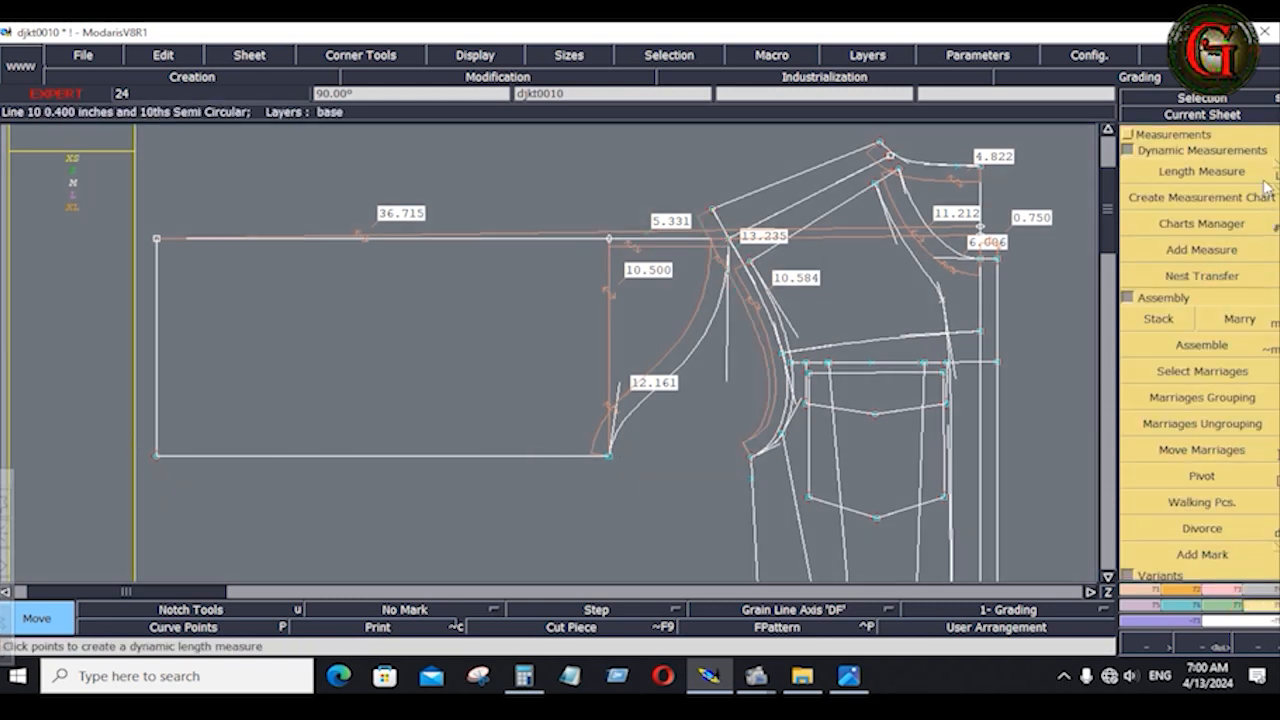
{"action": "left_click", "coordinate": [1230, 172]}
{"action": "left_click", "coordinate": [610, 456]}
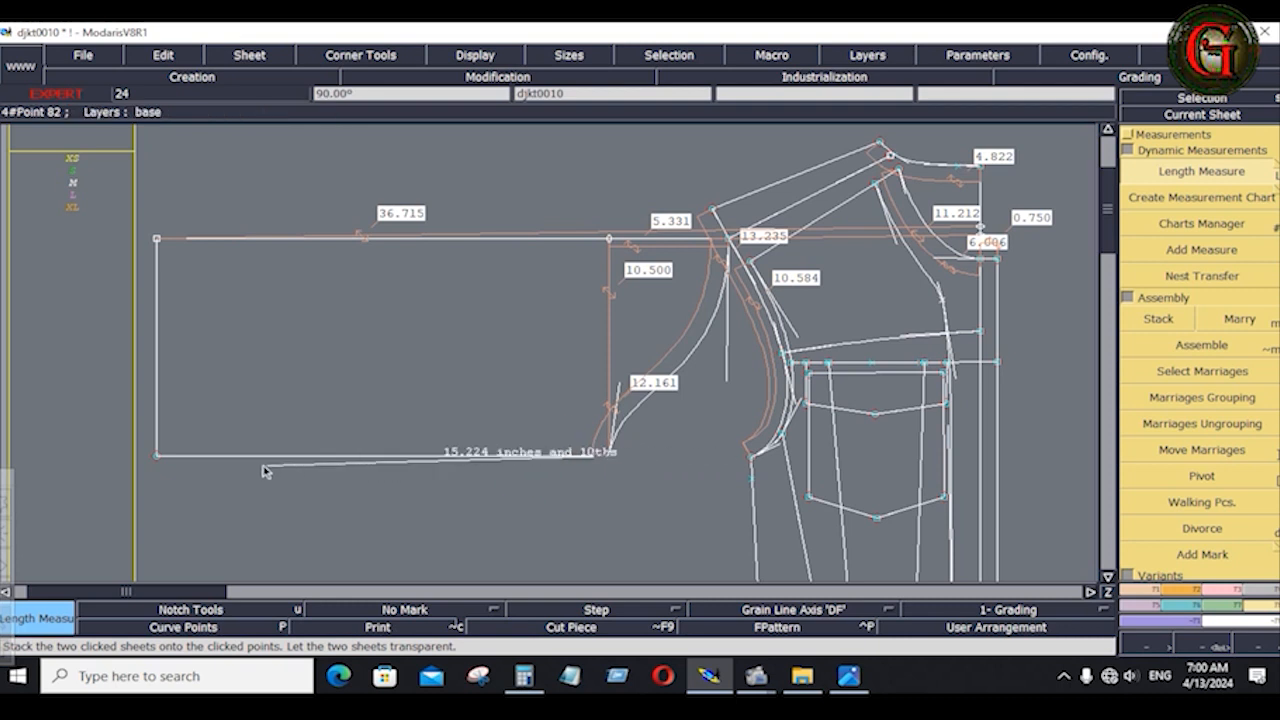
{"action": "left_click", "coordinate": [158, 457]}
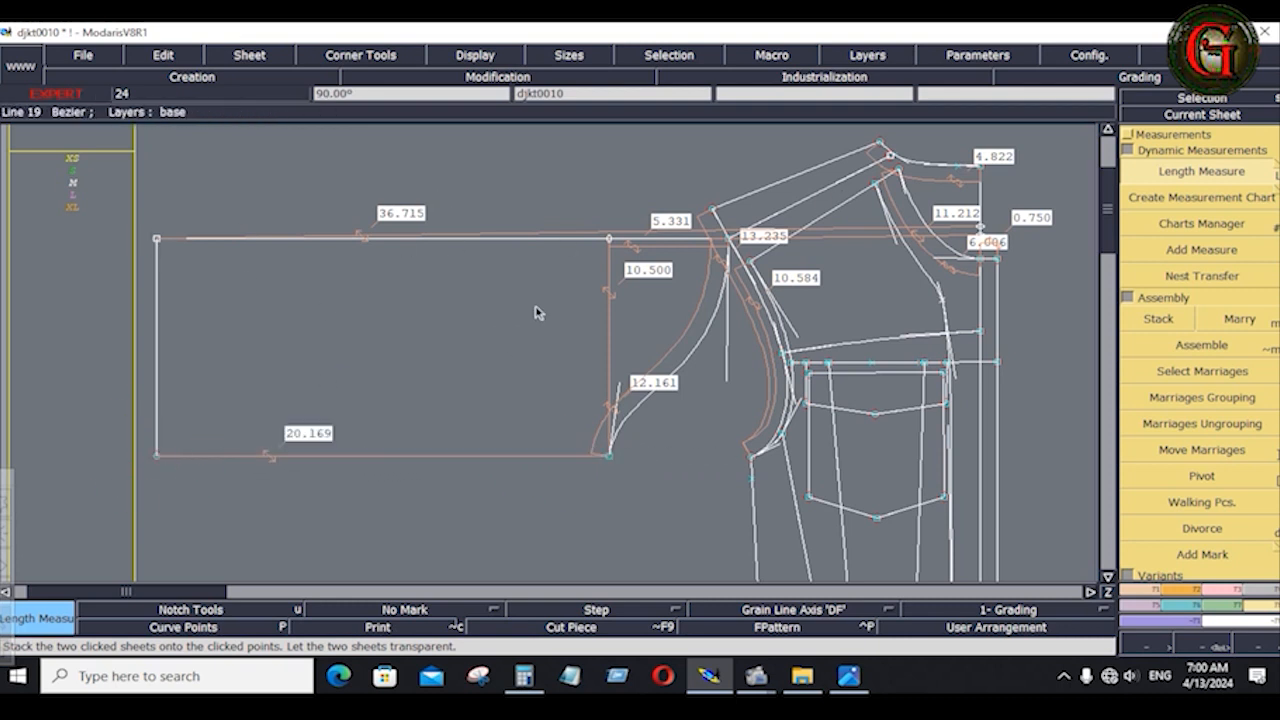
Step: Select both end points of the sleeve hem and move the hem toward the cap with a ShiftX of 1.125 inches
{"action": "right_click_drag", "start_coordinate": [144, 213], "coordinate": [226, 483]}
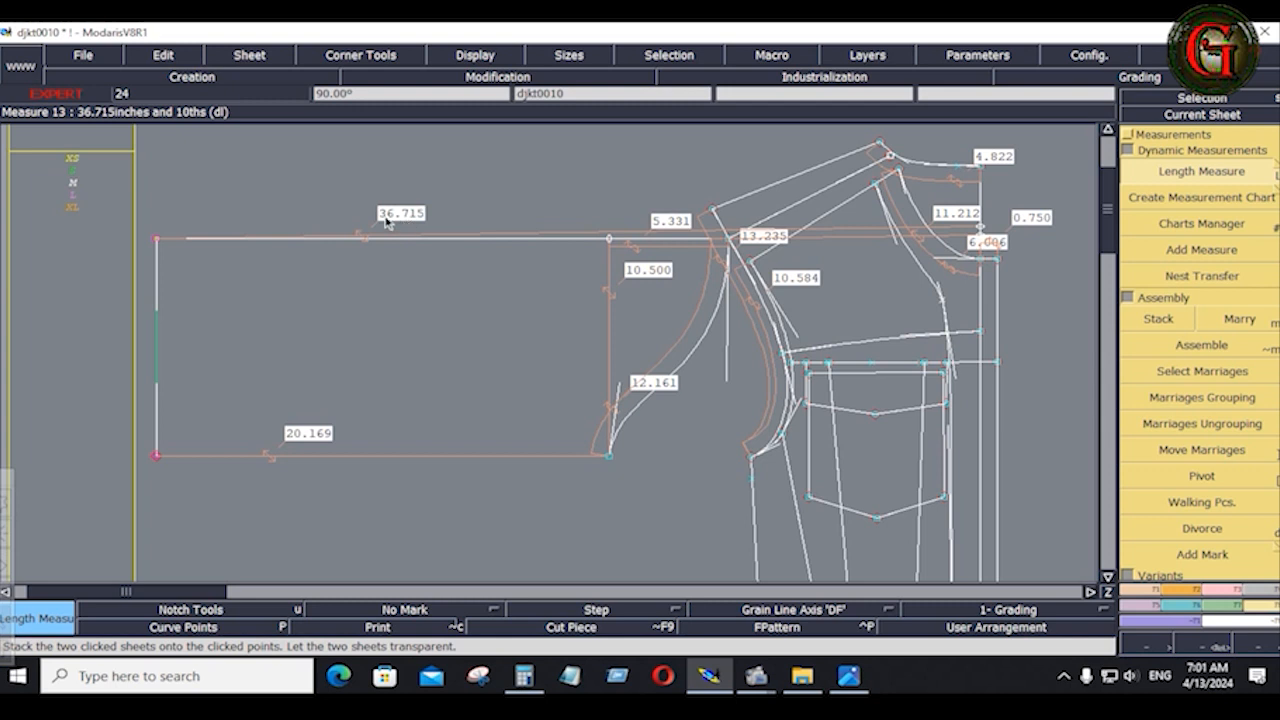
{"action": "left_click", "coordinate": [1222, 590]}
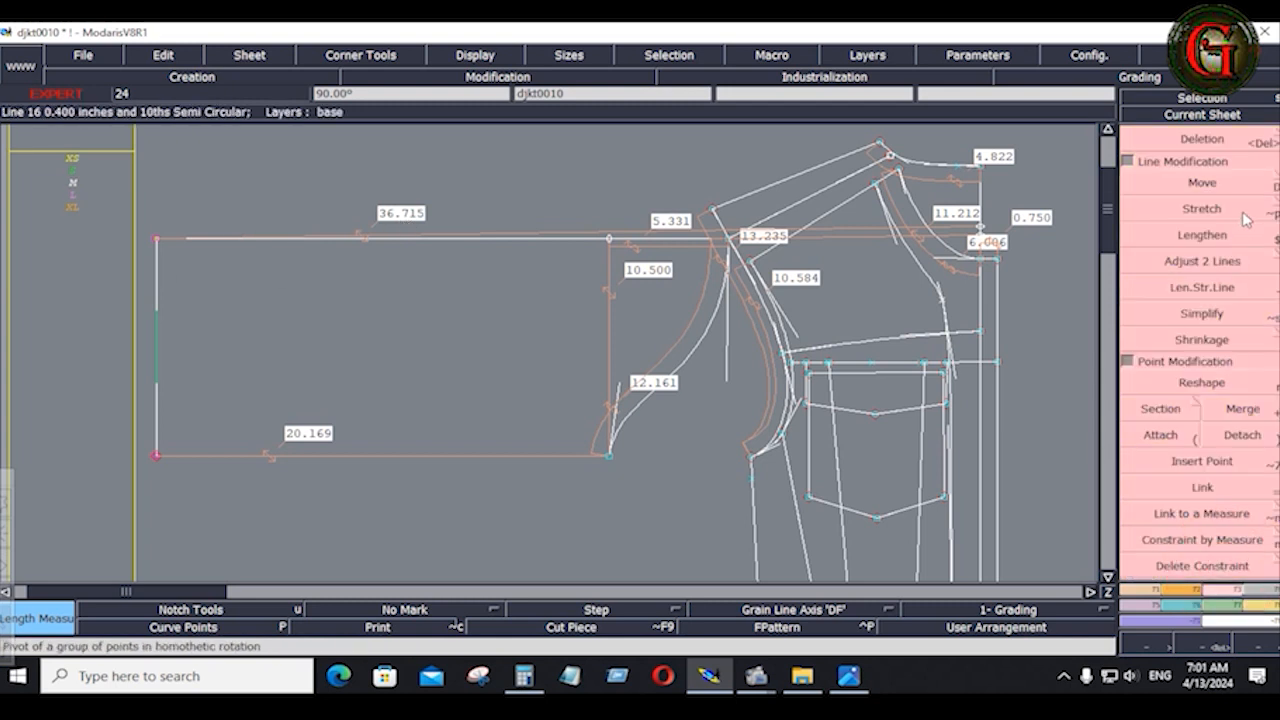
{"action": "left_click", "coordinate": [1200, 183]}
{"action": "key", "text": "ctrl+z"}
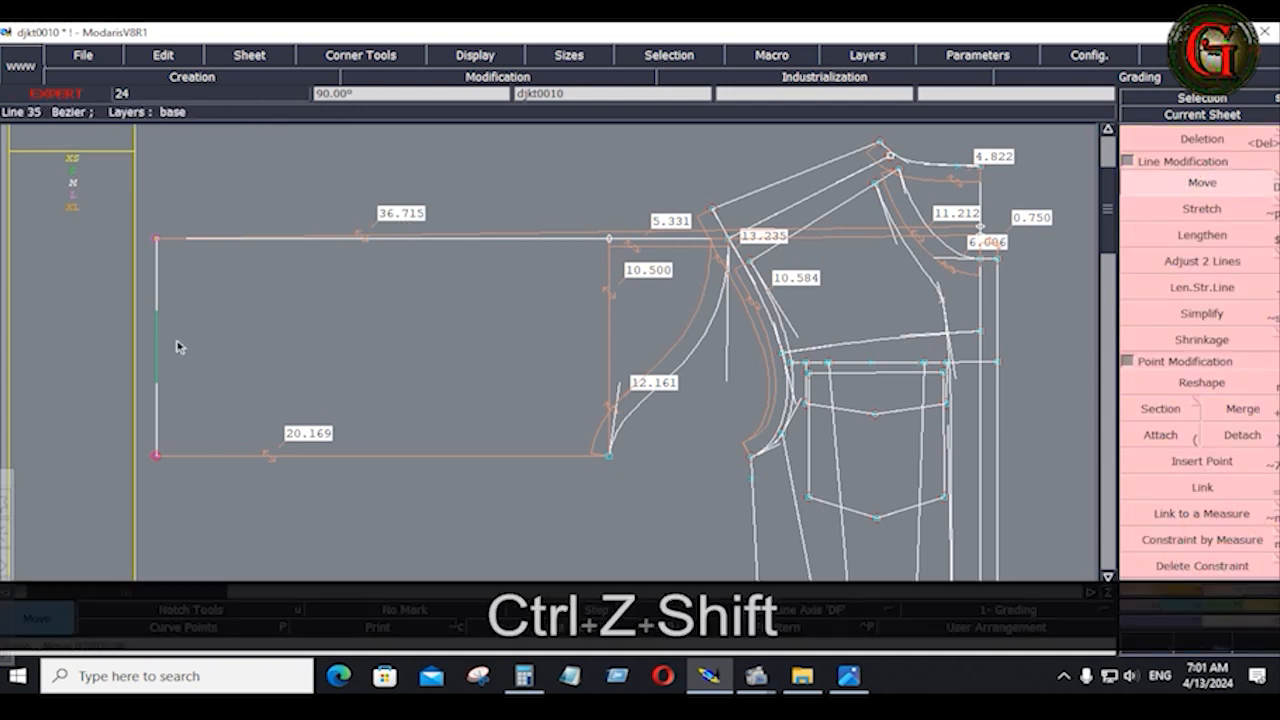
{"action": "key", "text": "shift+f"}
{"action": "key", "text": "shift+f"}
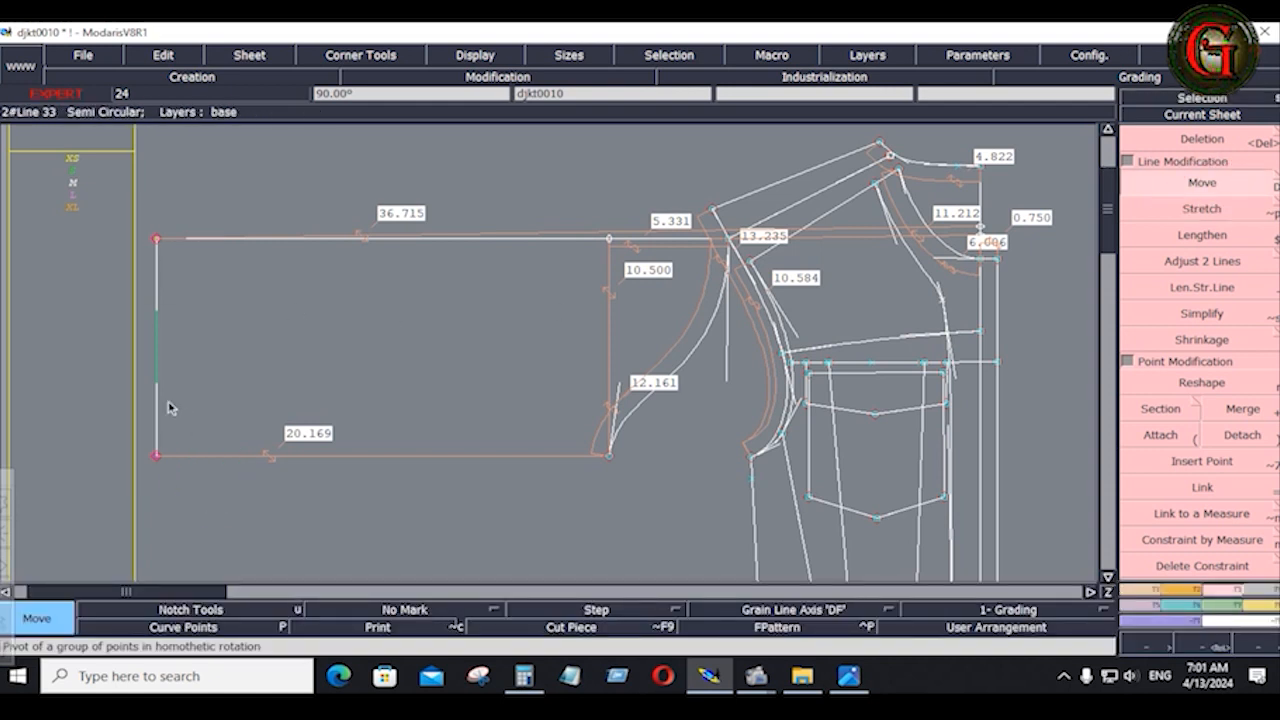
{"action": "left_click_drag", "start_coordinate": [157, 394], "coordinate": [214, 393]}
{"action": "key", "text": "Down"}
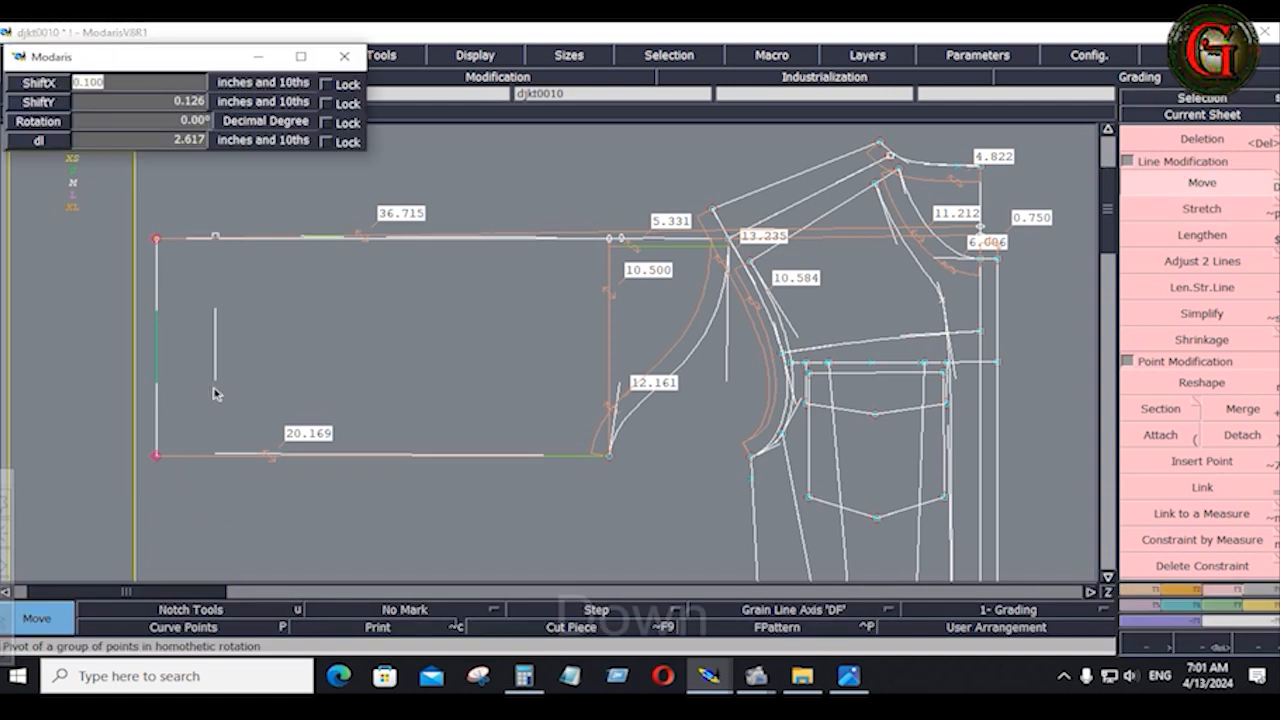
{"action": "type", "text": "1."}
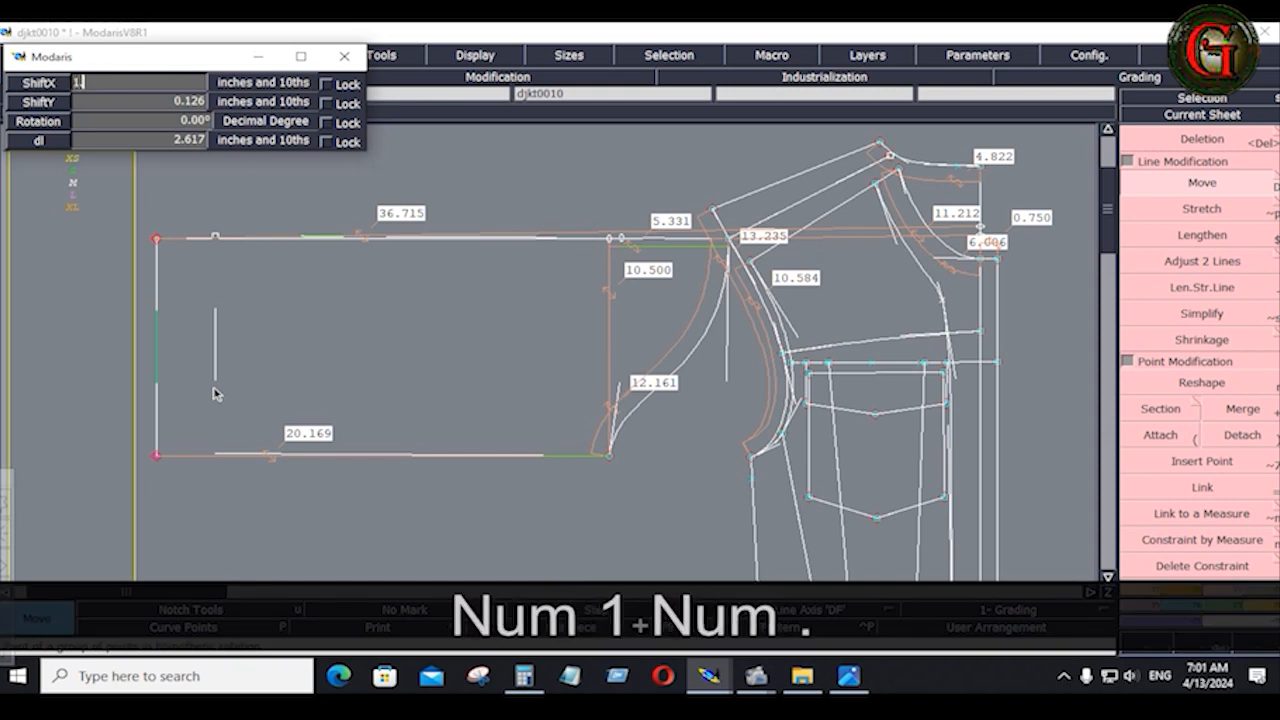
{"action": "type", "text": "125"}
{"action": "key", "text": "Return"}
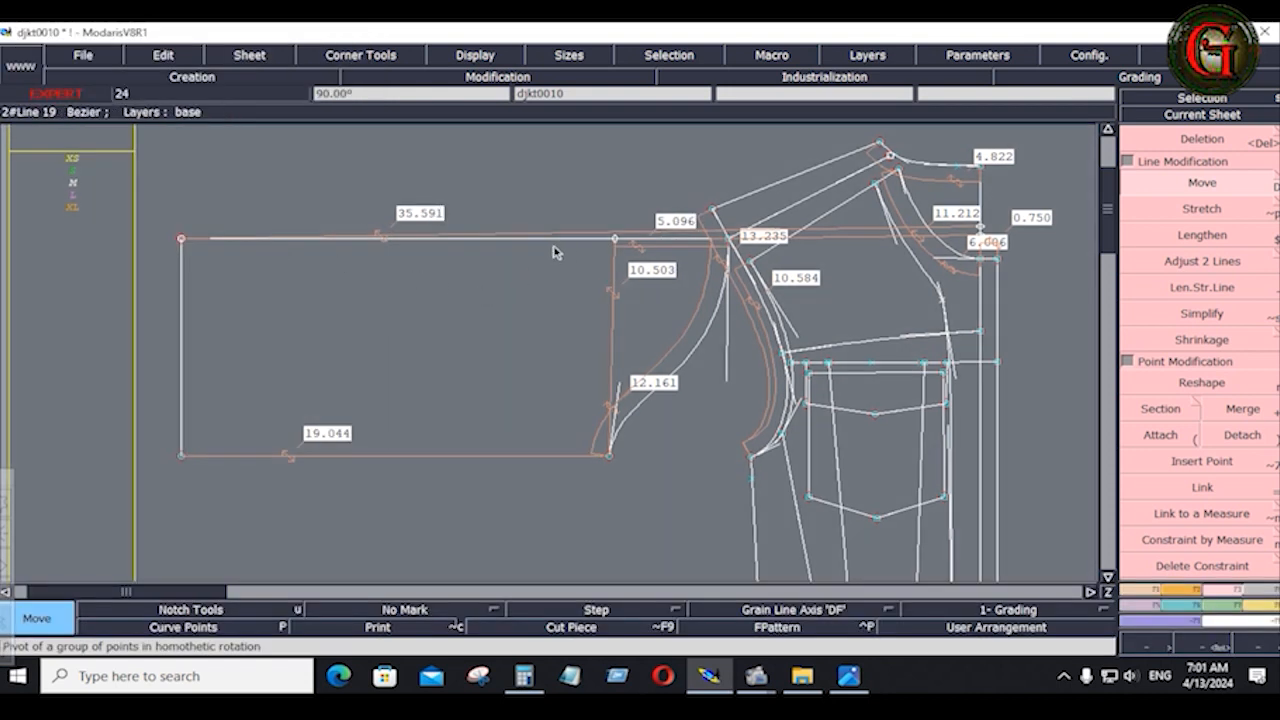
Step: Delete the center-to-hem length measurement and the cap height measurement above the sleeve
{"action": "key", "text": "ctrl+z"}
{"action": "key", "text": "ctrl+z"}
{"action": "key", "text": "ctrl+z"}
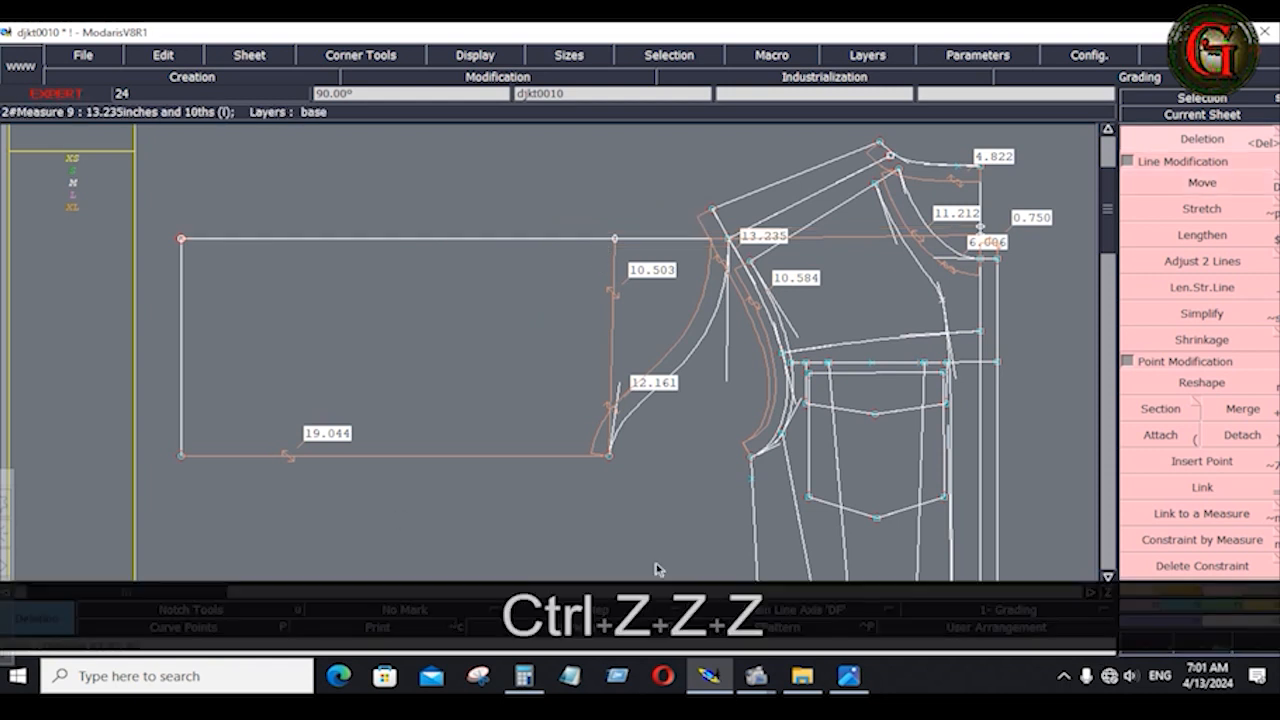
Step: Check the spec sheet, and place a developed point on the sleeve's center line at a curve length of -9 inches from the hem
{"action": "left_click", "coordinate": [848, 676]}
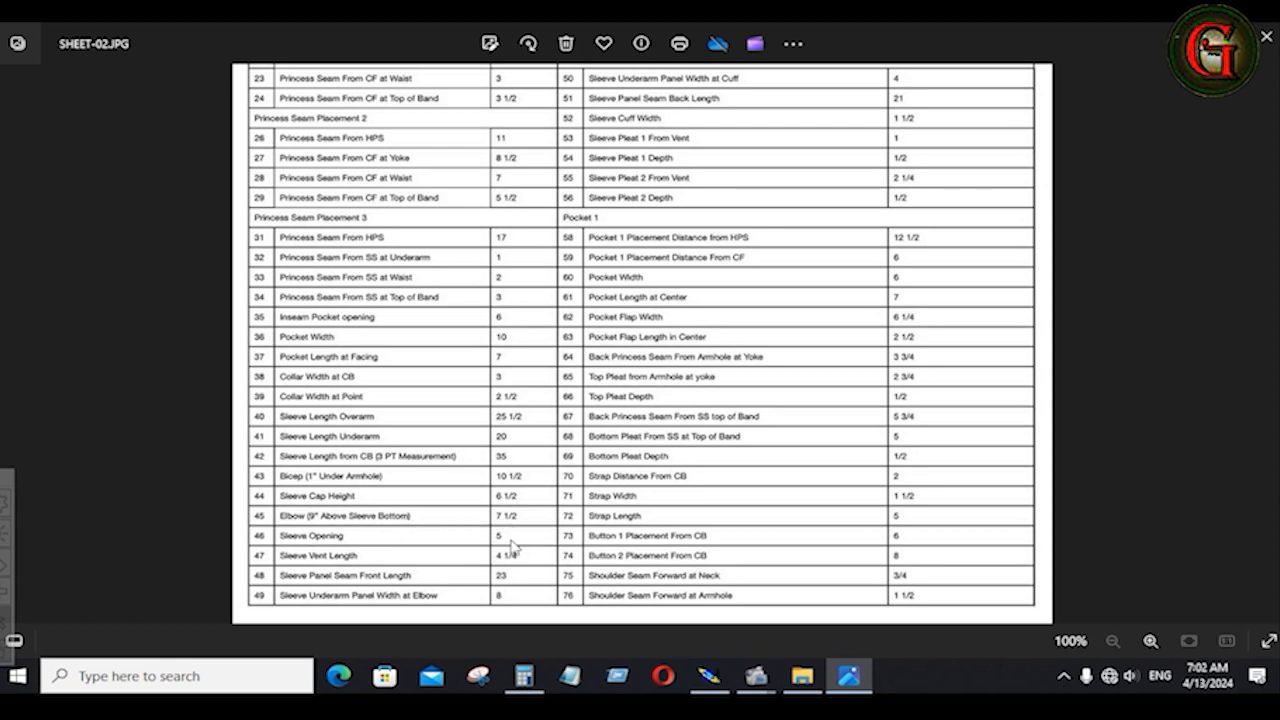
{"action": "left_click", "coordinate": [707, 677]}
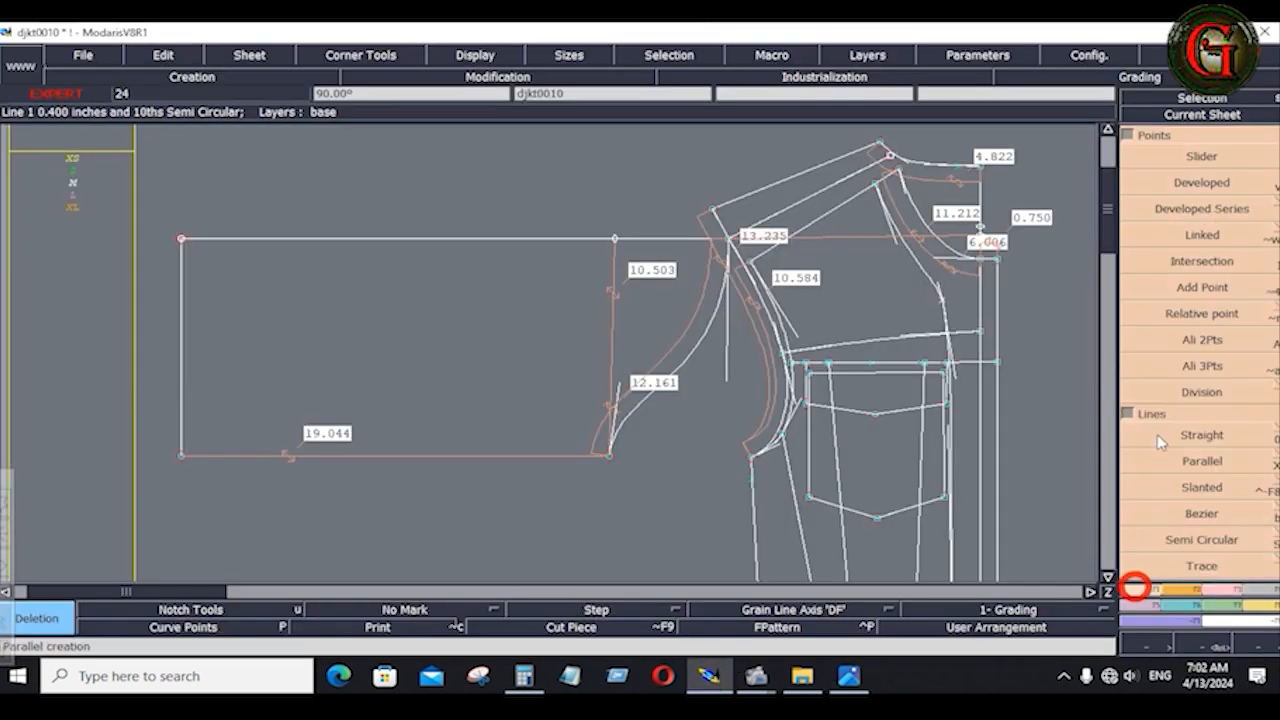
{"action": "left_click", "coordinate": [1205, 183]}
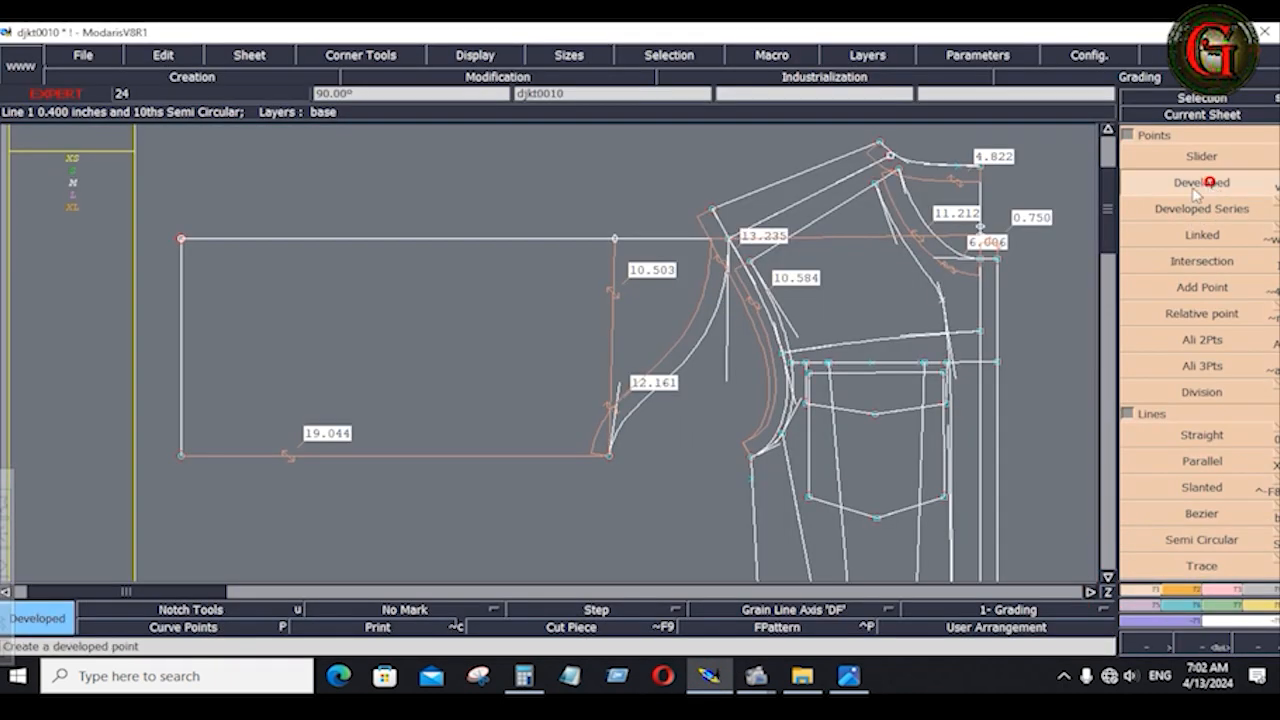
{"action": "left_click", "coordinate": [183, 241]}
{"action": "key", "text": "space"}
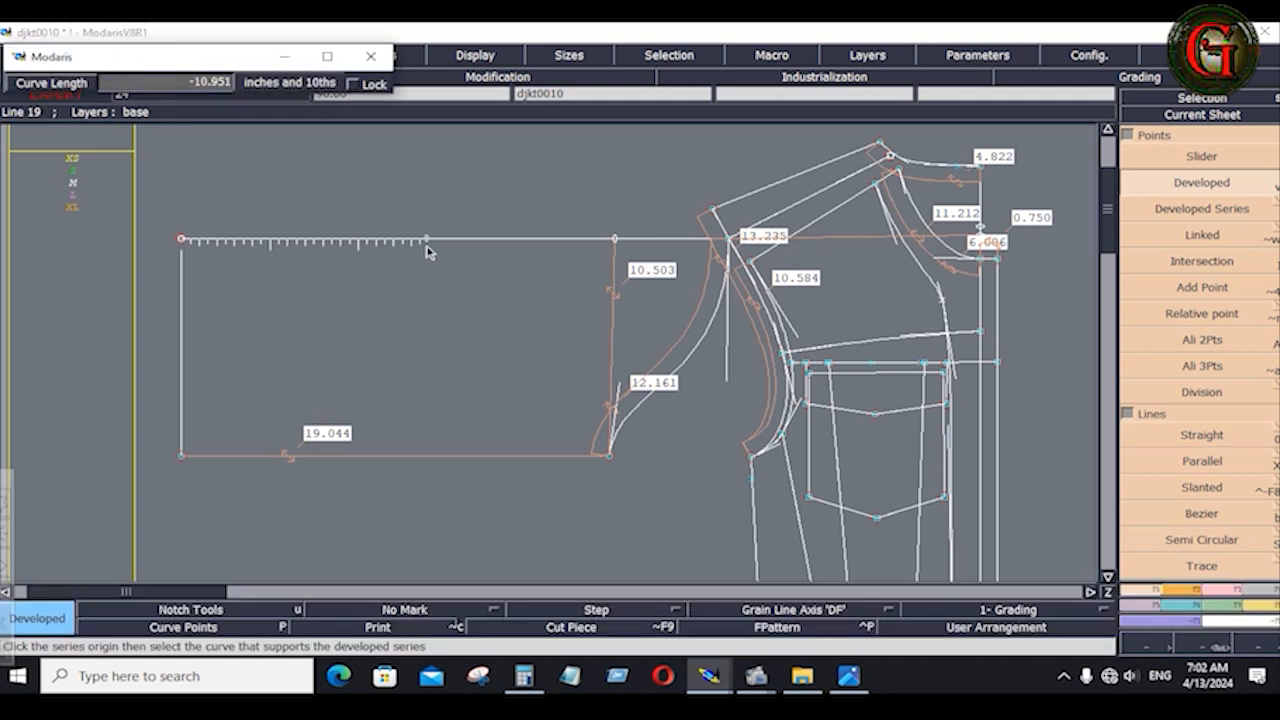
{"action": "key", "text": "Down"}
{"action": "type", "text": "-"}
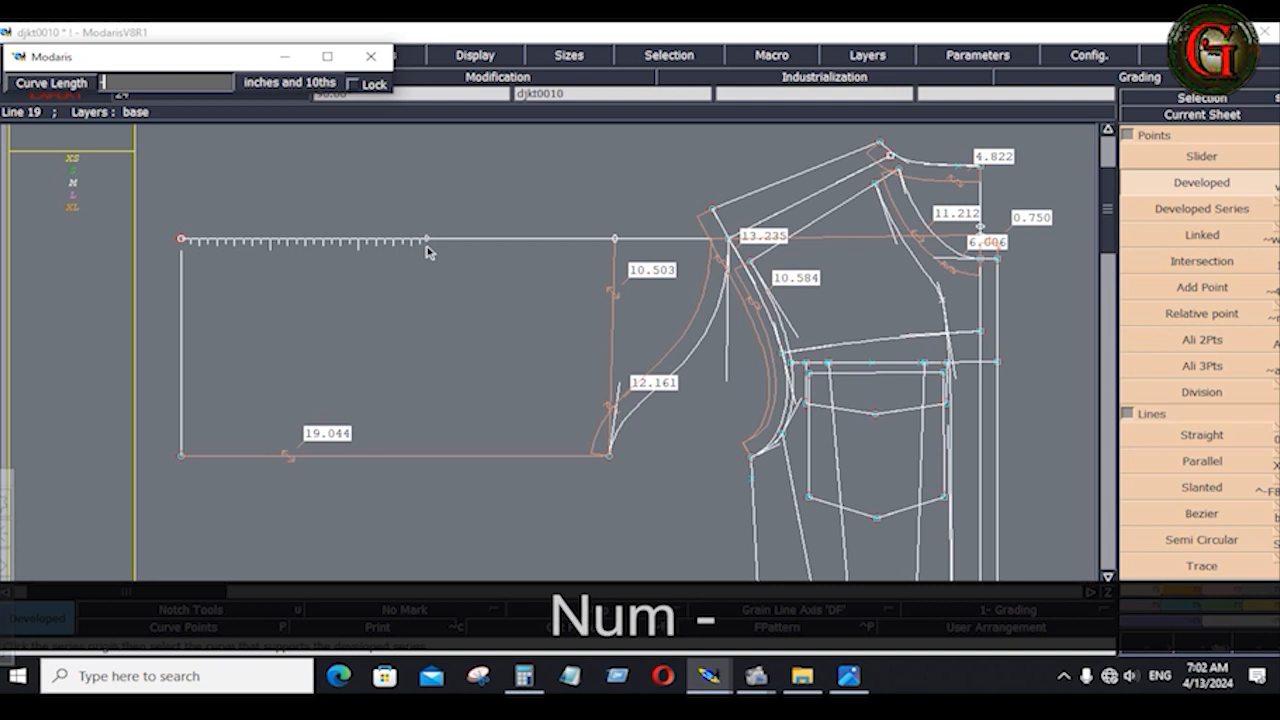
{"action": "type", "text": "9"}
{"action": "key", "text": "Return"}
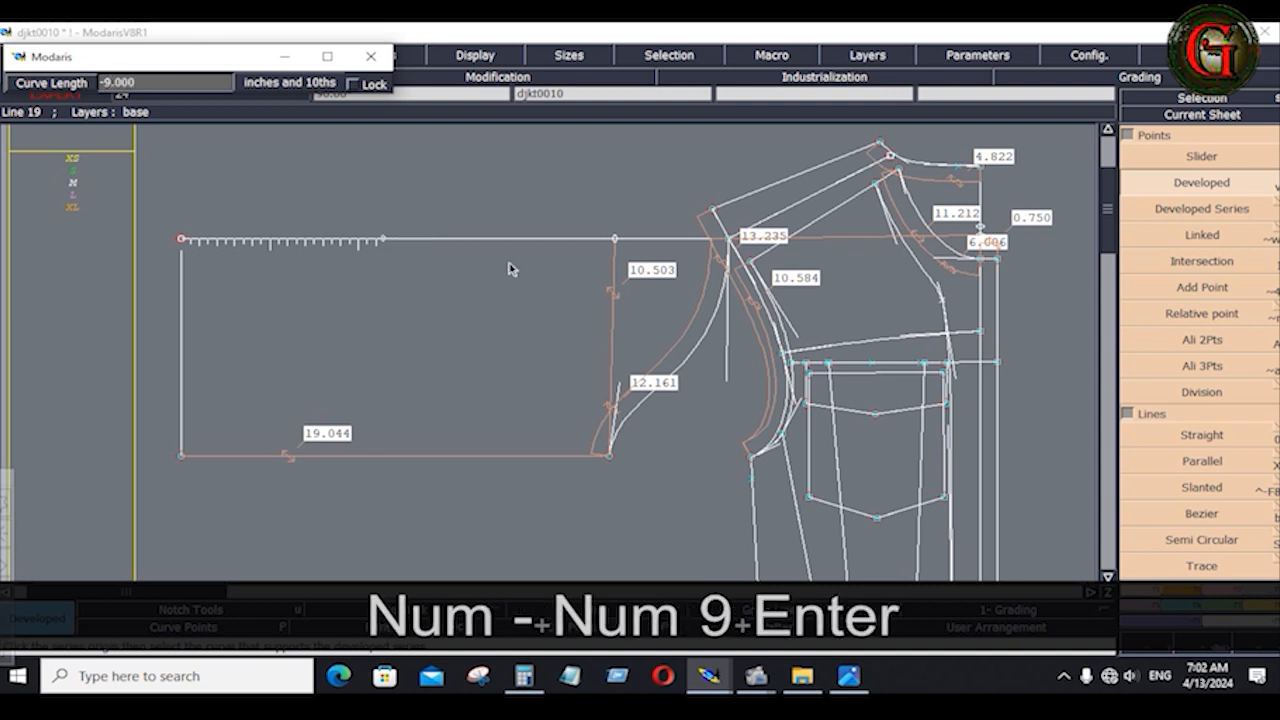
Step: Check the elbow spec, draw a perpendicular elbow line from the 9-inch point, and mark a developed point 7.5 inches along it
{"action": "left_click", "coordinate": [848, 678]}
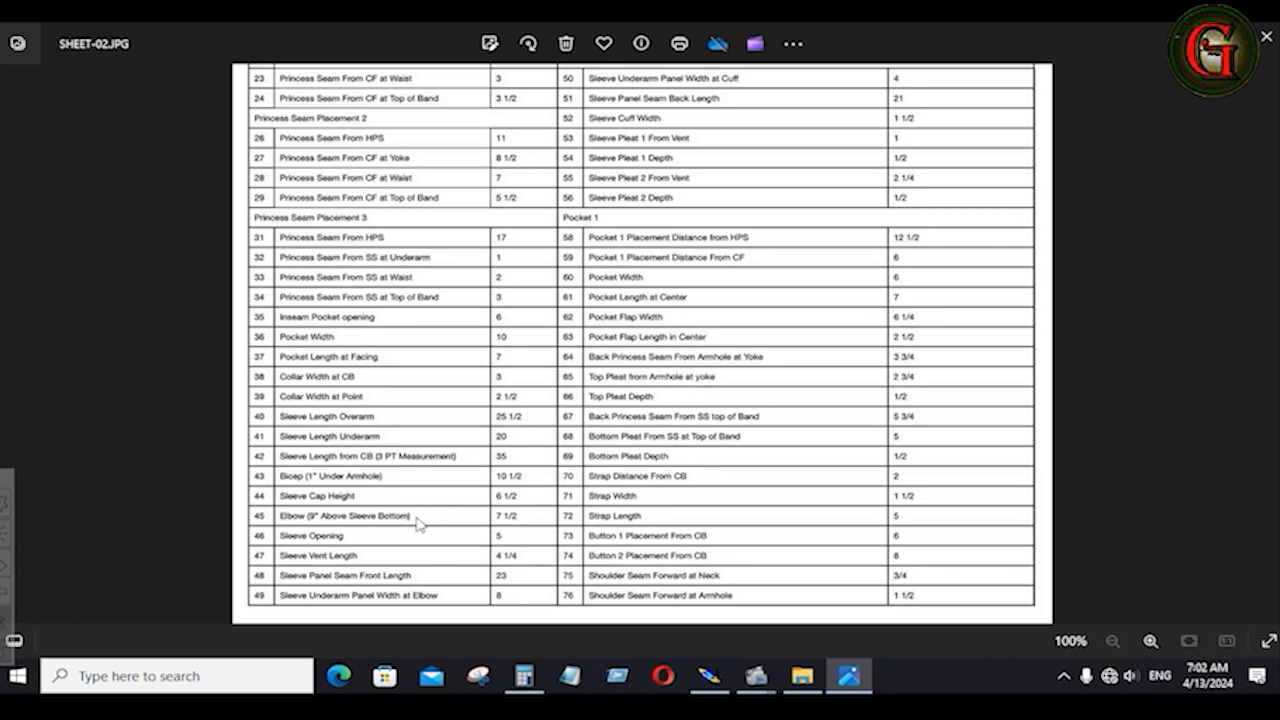
{"action": "left_click", "coordinate": [718, 674]}
{"action": "key", "text": "ctrl"}
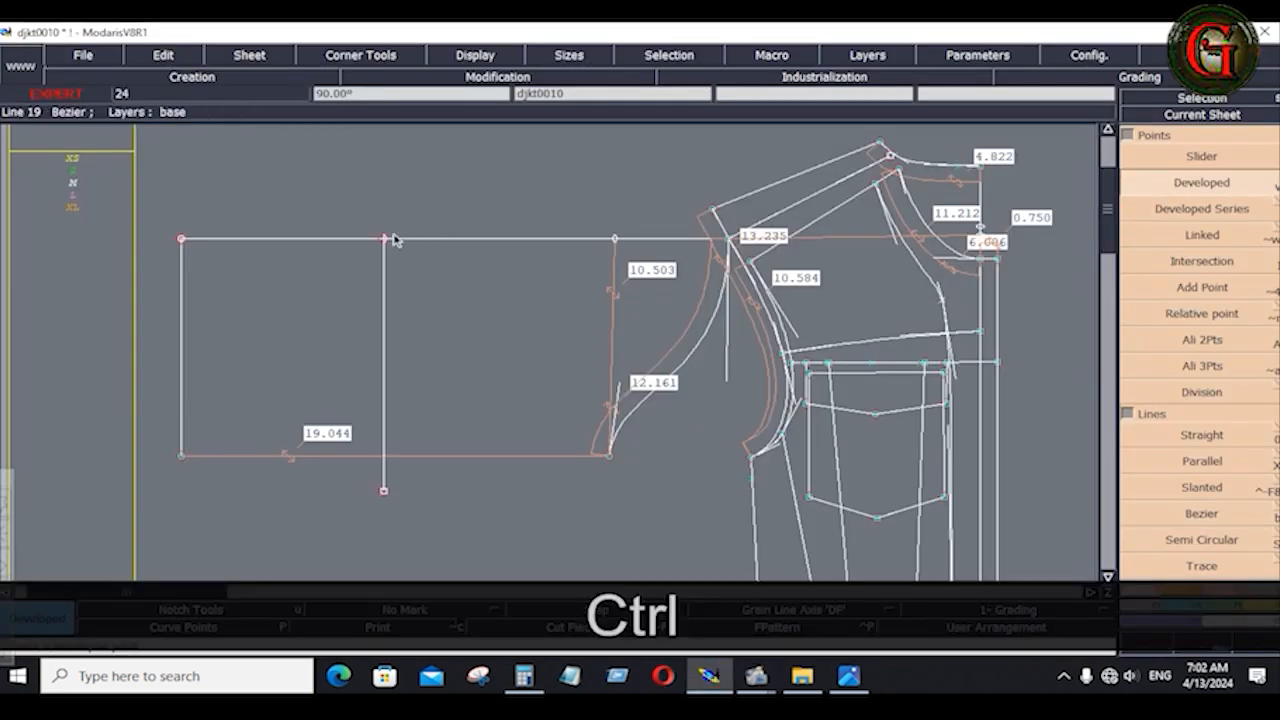
{"action": "left_click", "coordinate": [388, 240]}
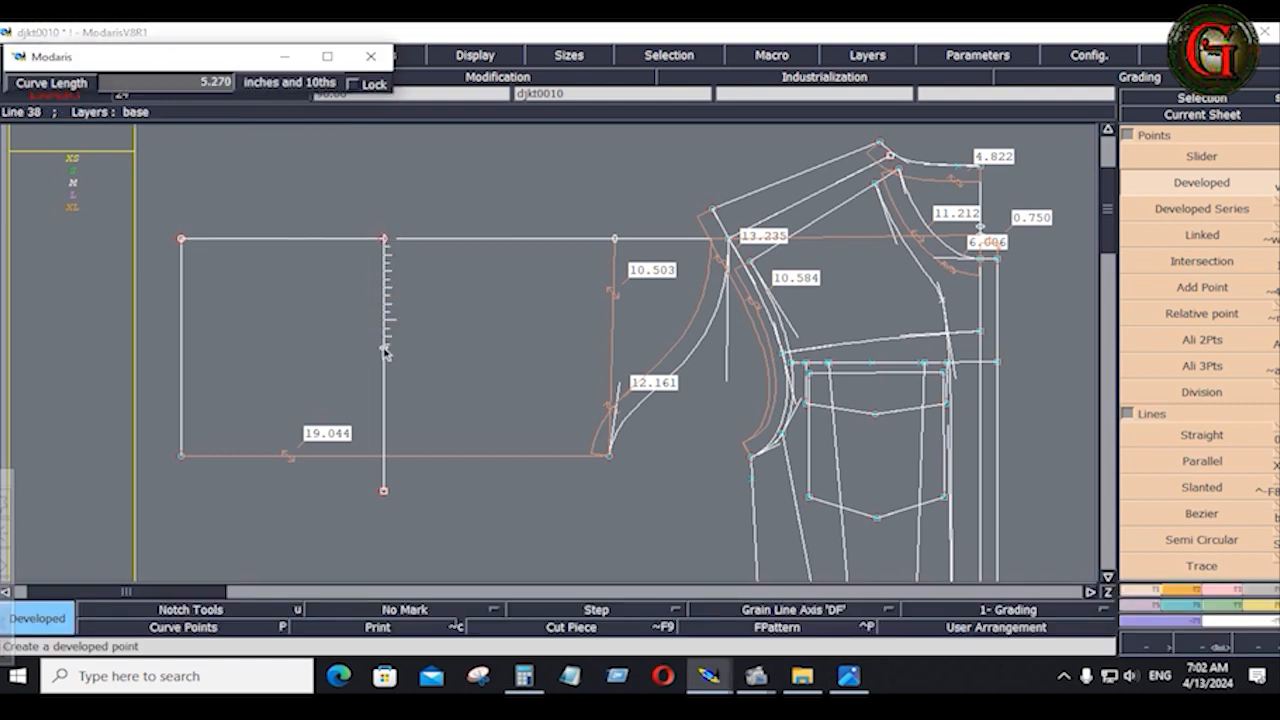
{"action": "key", "text": "Down"}
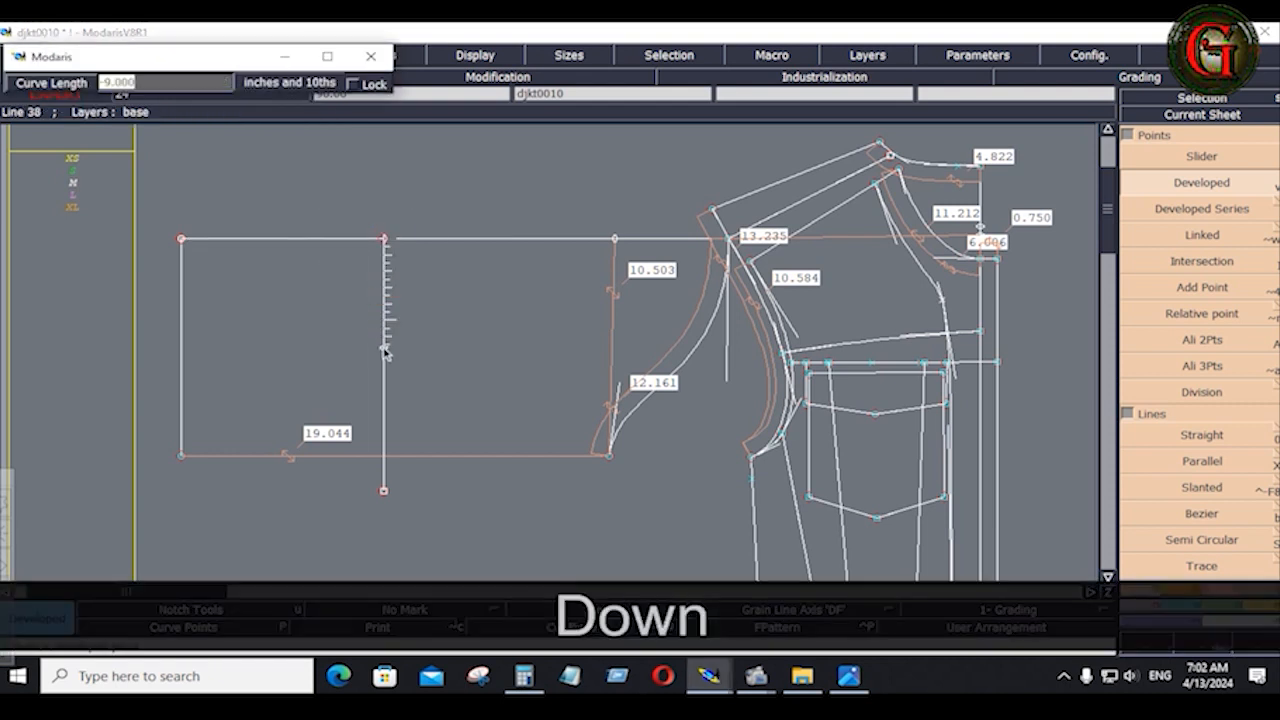
{"action": "type", "text": "7.5"}
{"action": "key", "text": "Return"}
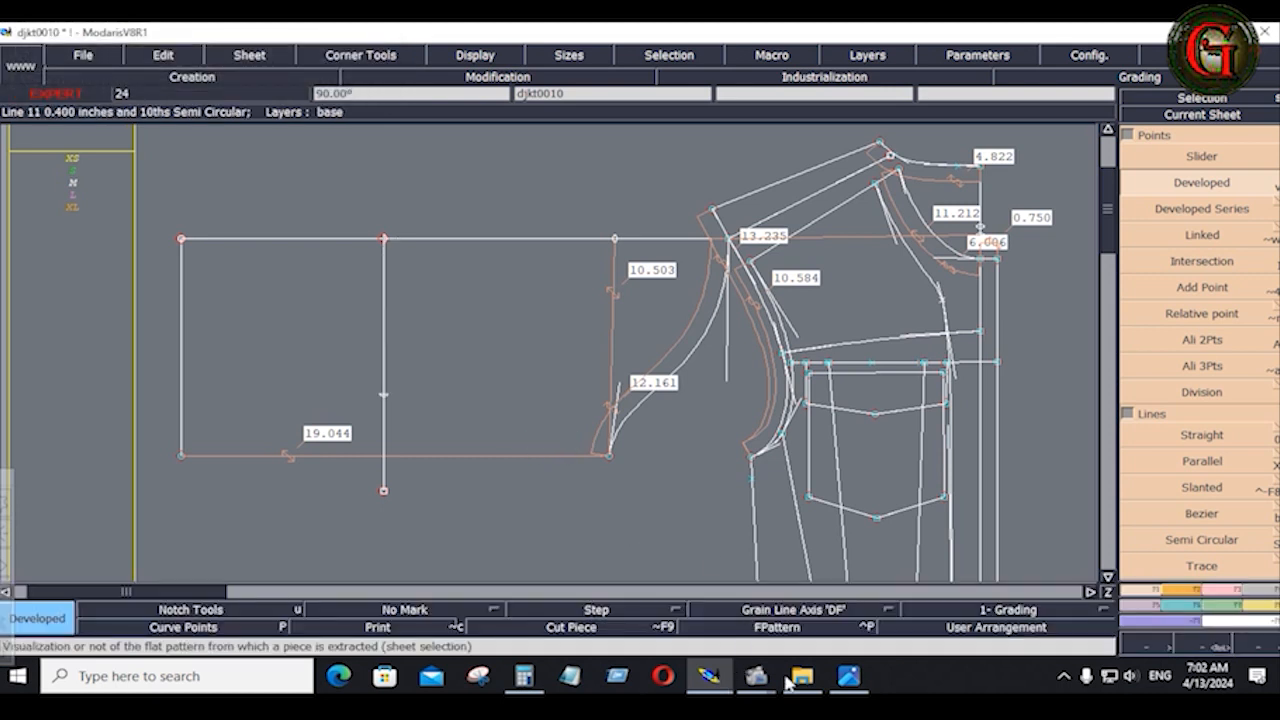
Step: Check the sleeve opening spec, and mark a developed point 5 inches along the hem line from the center line corner
{"action": "left_click", "coordinate": [849, 676]}
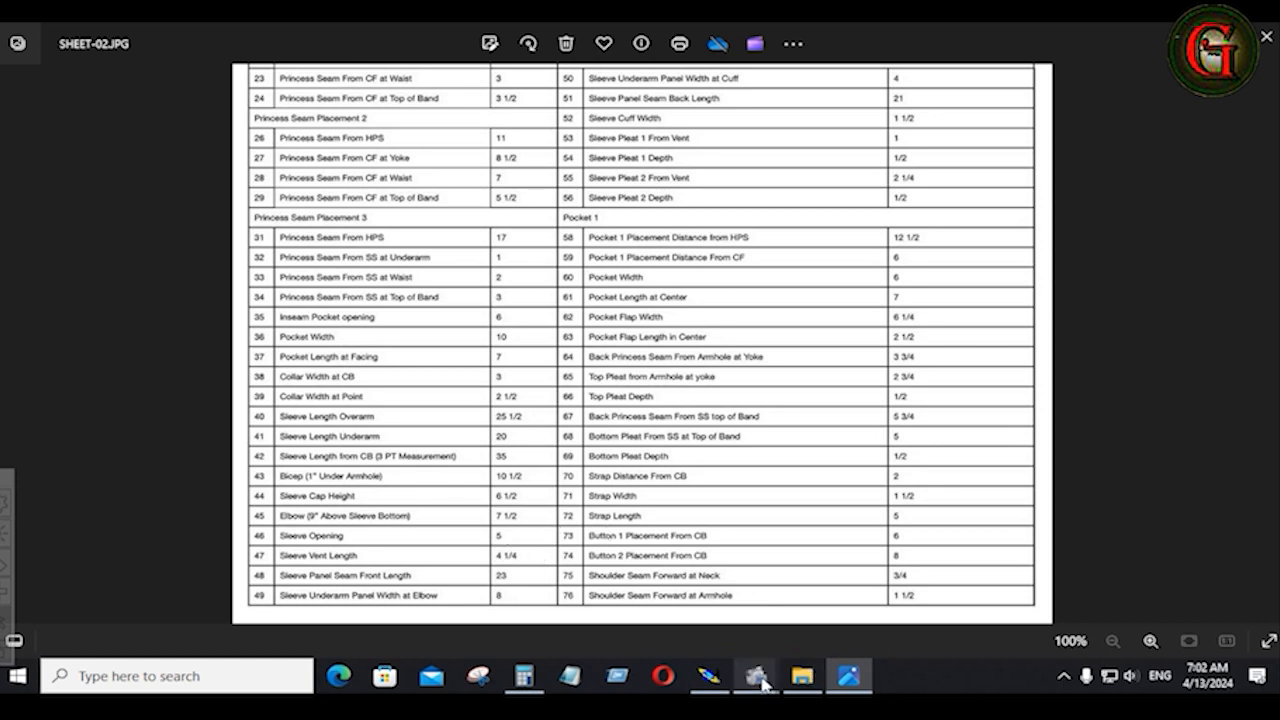
{"action": "left_click", "coordinate": [709, 676]}
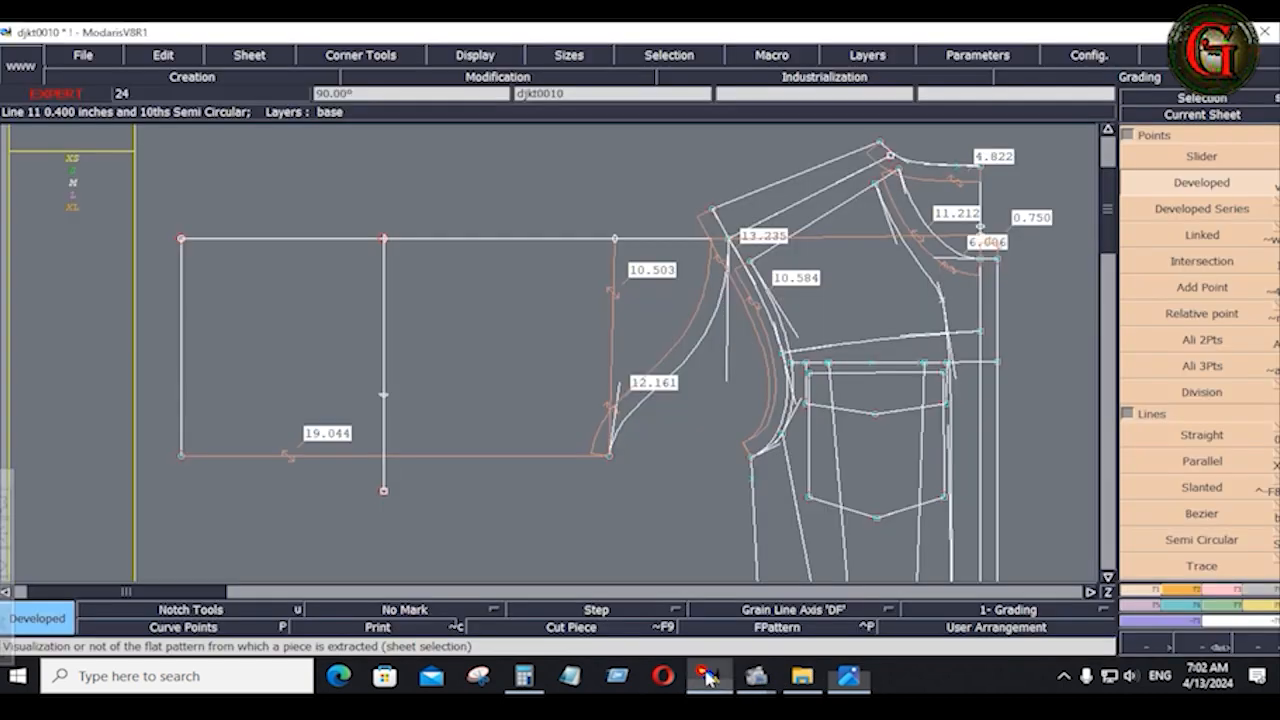
{"action": "left_click", "coordinate": [1201, 182]}
{"action": "left_click", "coordinate": [181, 239]}
{"action": "left_click", "coordinate": [193, 327]}
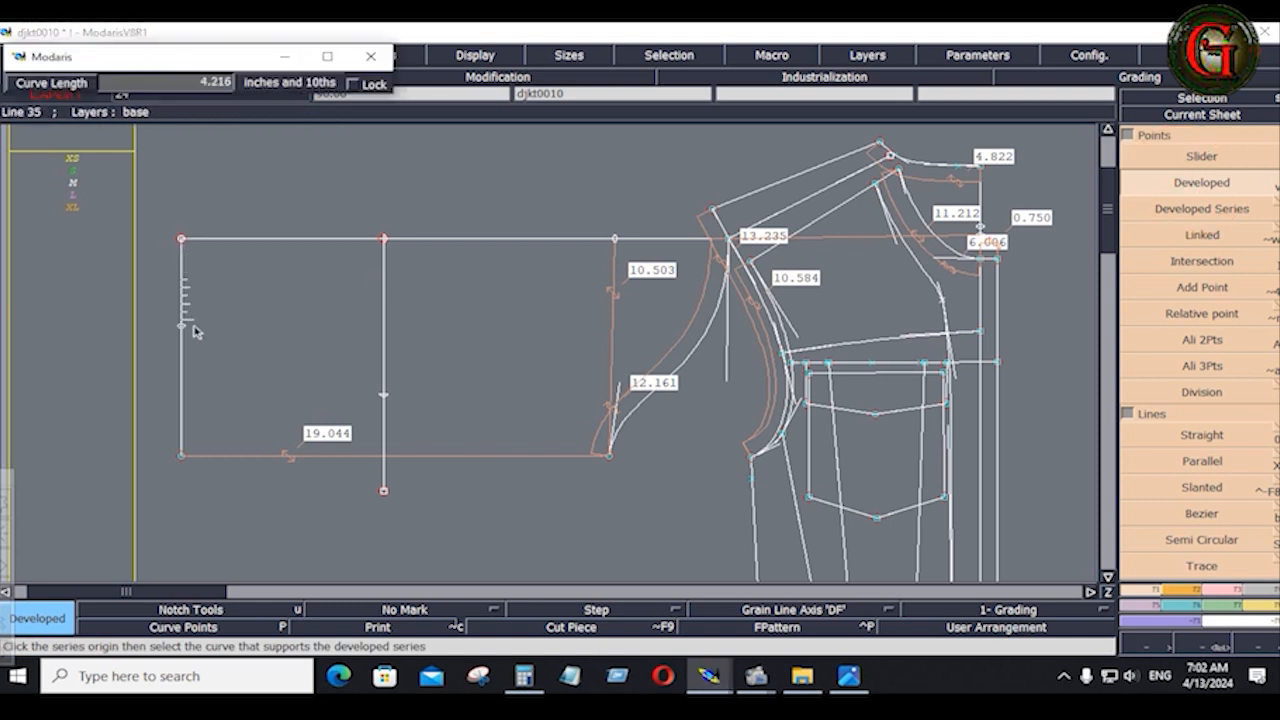
{"action": "key", "text": "Down"}
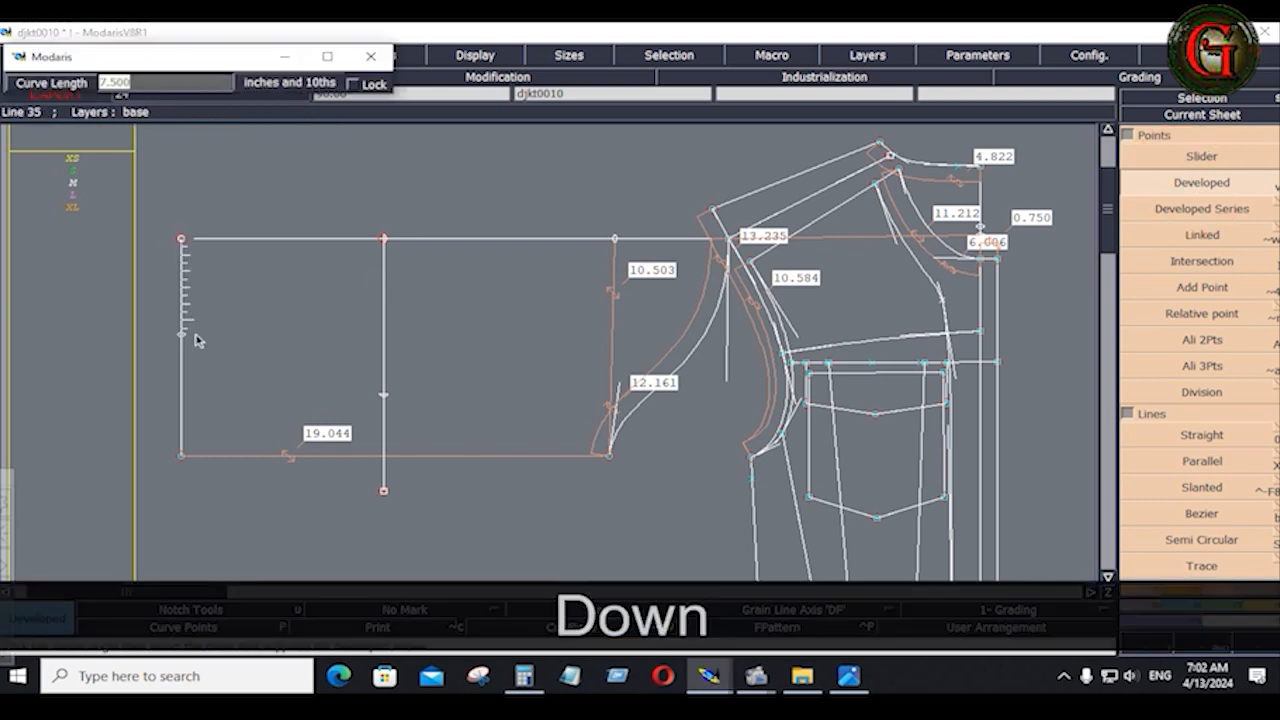
{"action": "type", "text": "5"}
{"action": "key", "text": "Return"}
{"action": "left_click", "coordinate": [284, 391]}
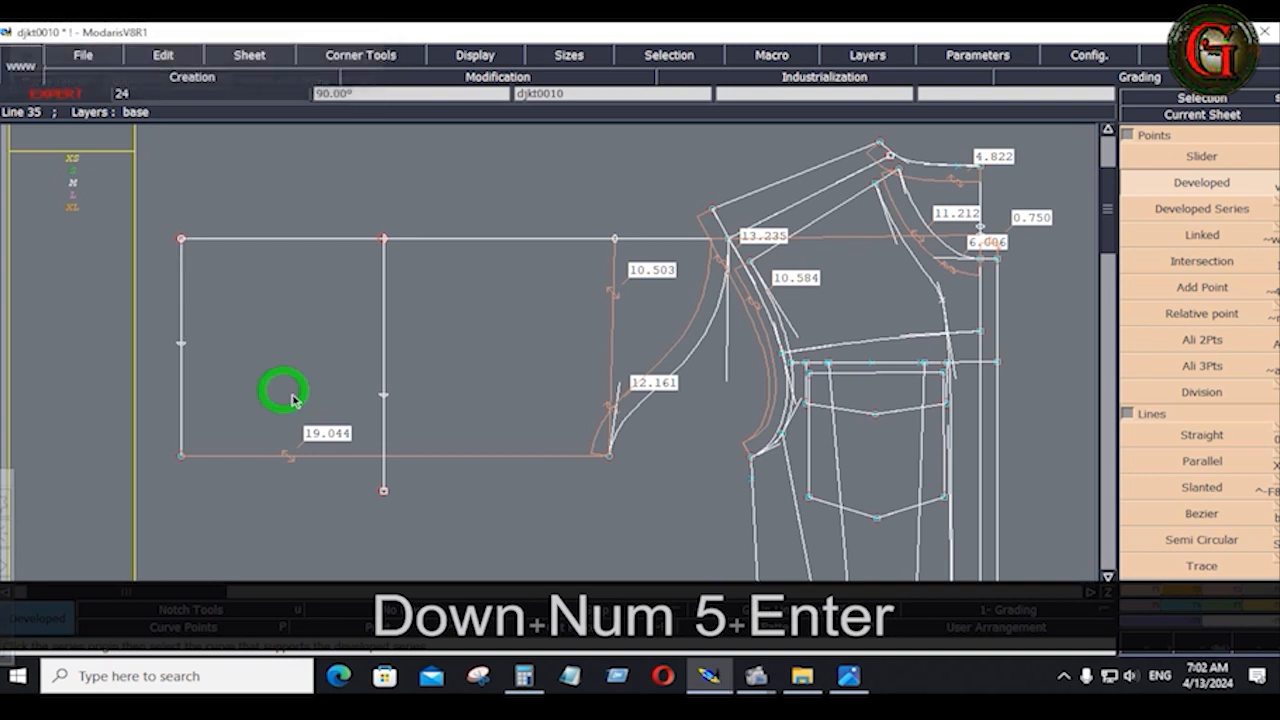
Step: Draw a Bezier underarm seam from the cap's underarm point through the 7.5-inch elbow point to the 5-inch hem opening point
{"action": "left_click", "coordinate": [1205, 512]}
{"action": "left_click", "coordinate": [607, 455]}
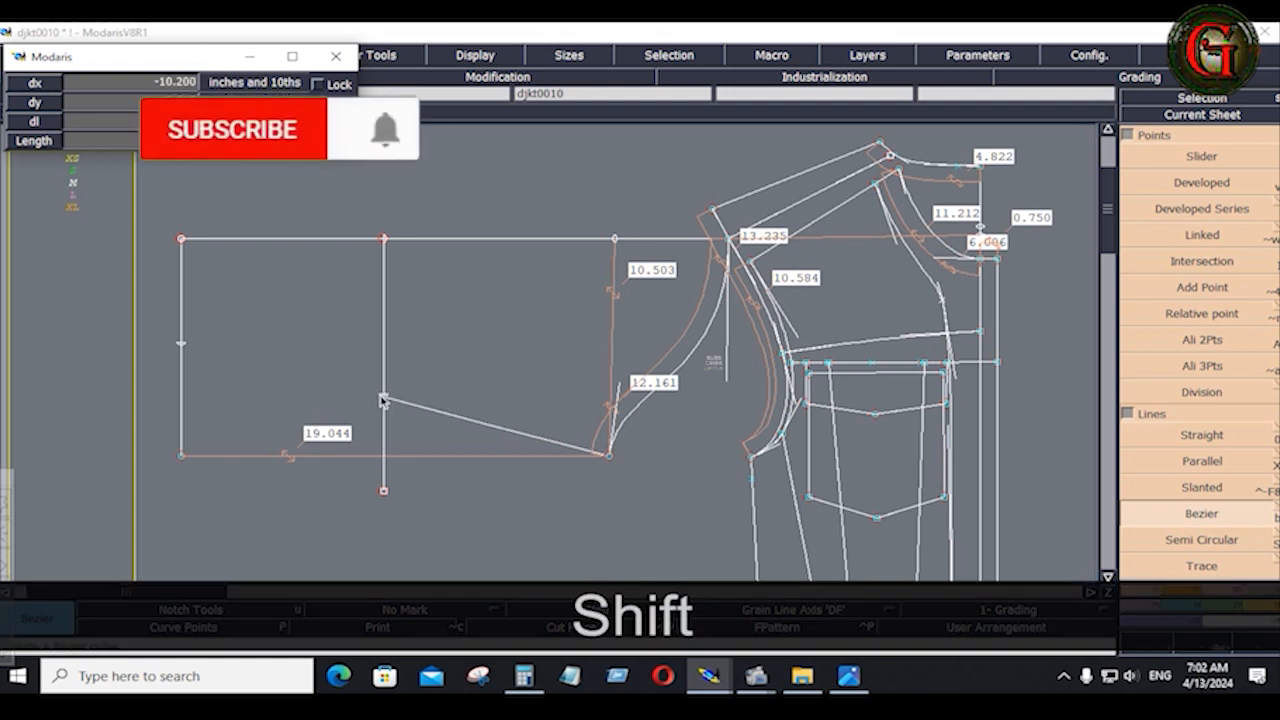
{"action": "left_click", "coordinate": [383, 395], "text": "shift"}
{"action": "left_click", "coordinate": [180, 342]}
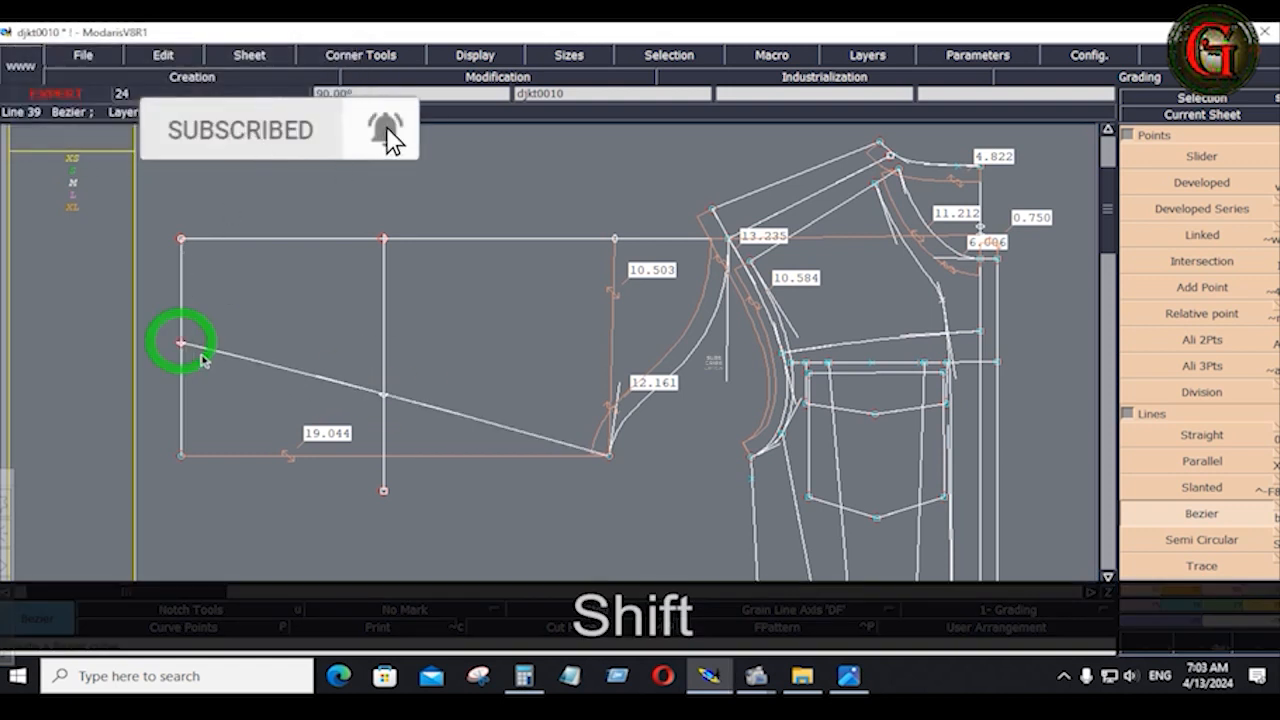
{"action": "key", "text": "r"}
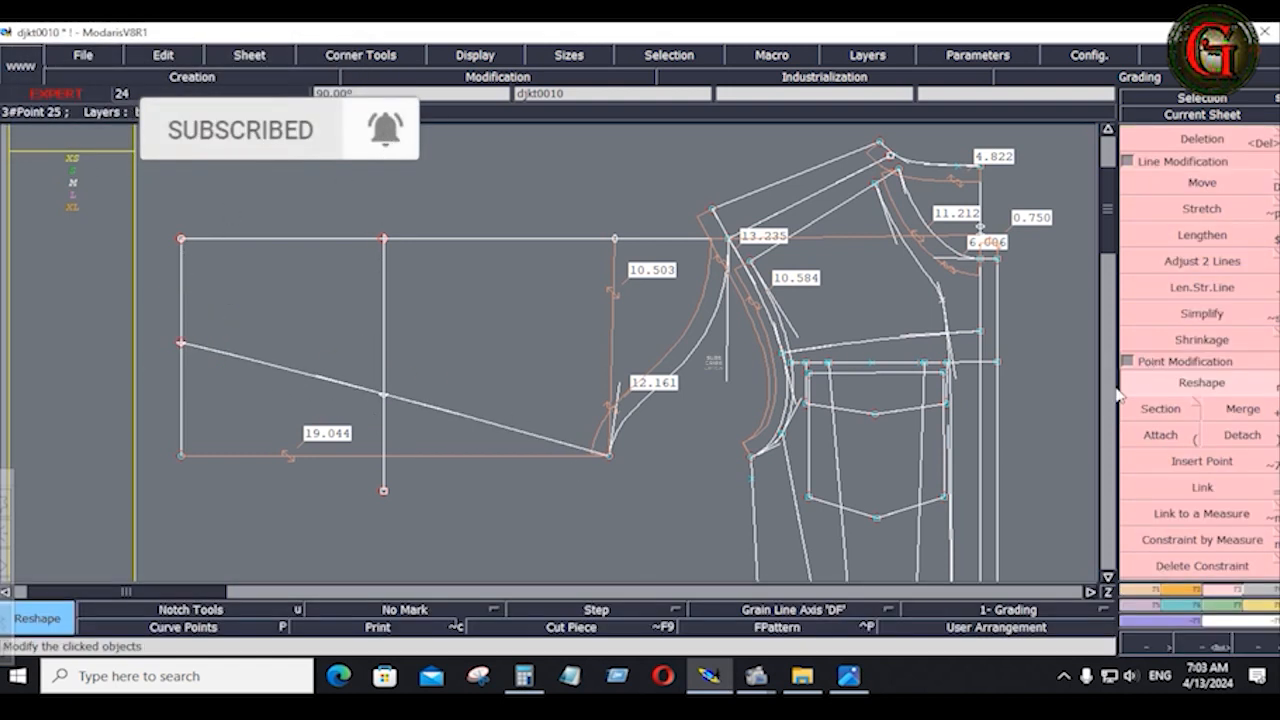
{"action": "left_click", "coordinate": [388, 397]}
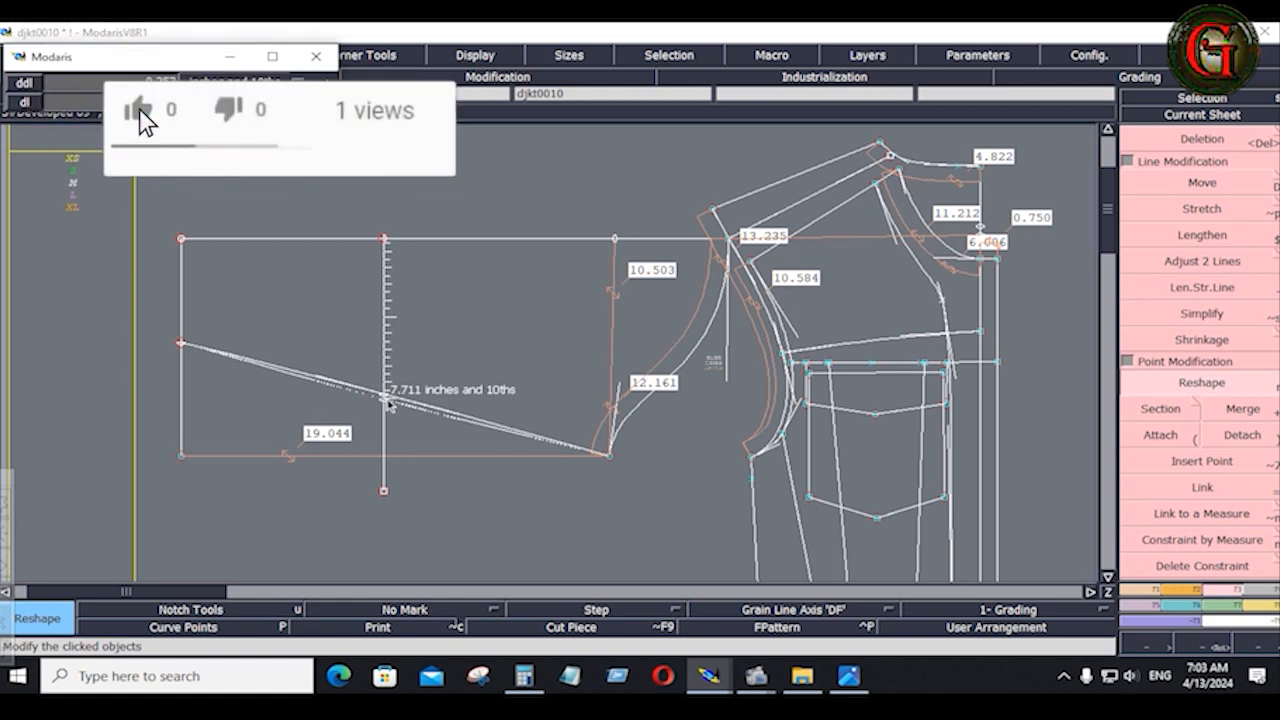
{"action": "key", "text": "Down"}
{"action": "key", "text": "KP_0"}
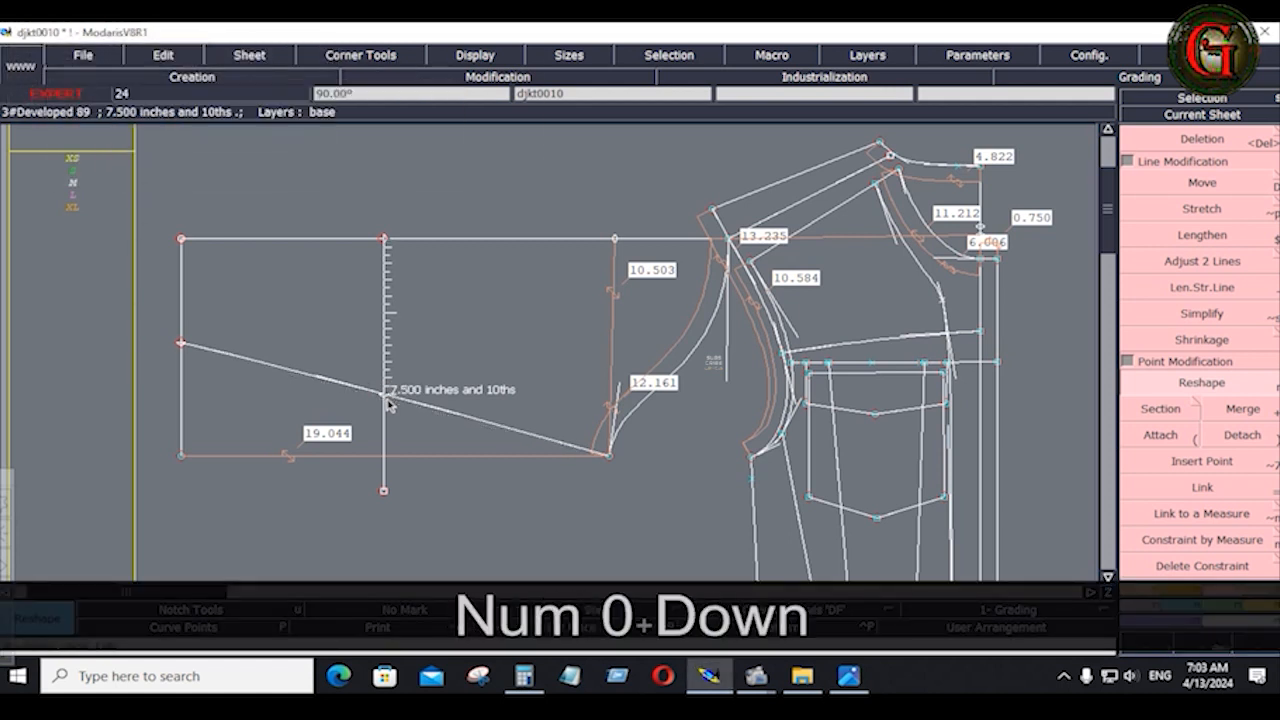
{"action": "key", "text": "KP_Subtract"}
{"action": "key", "text": "KP_Decimal"}
{"action": "key", "text": "KP_1"}
{"action": "key", "text": "KP_2"}
{"action": "key", "text": "KP_5"}
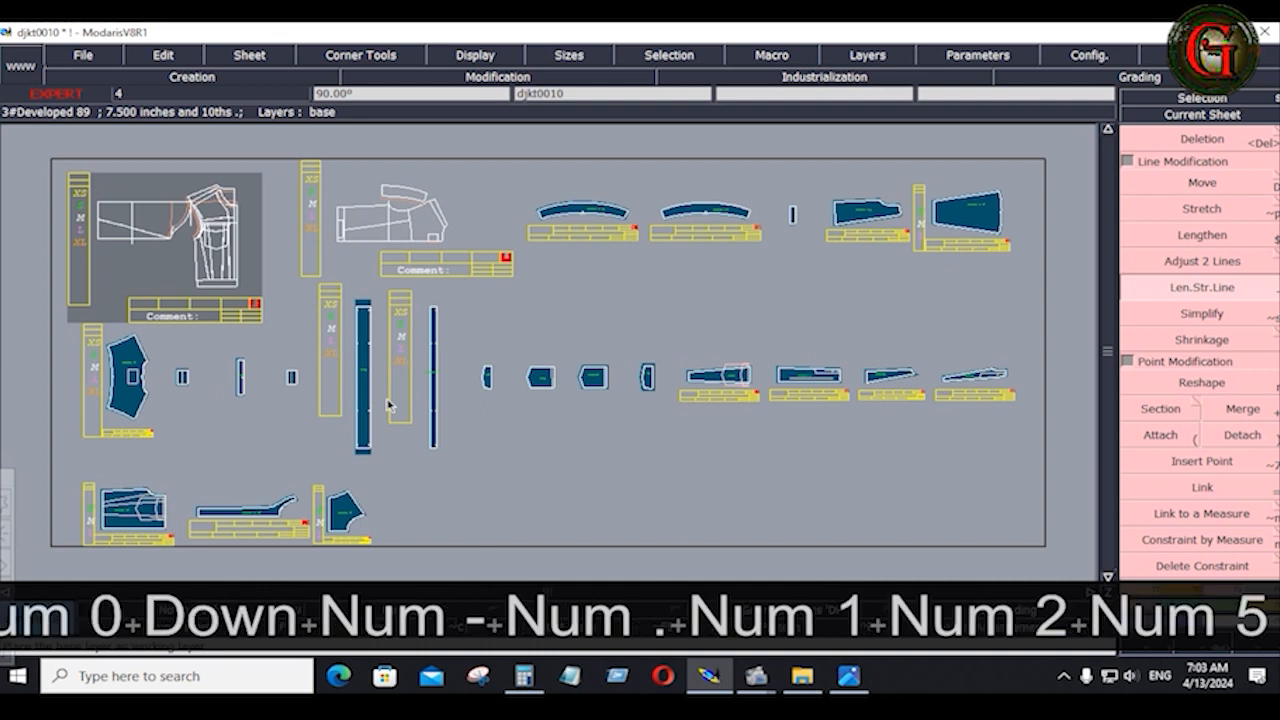
{"action": "key", "text": "Down"}
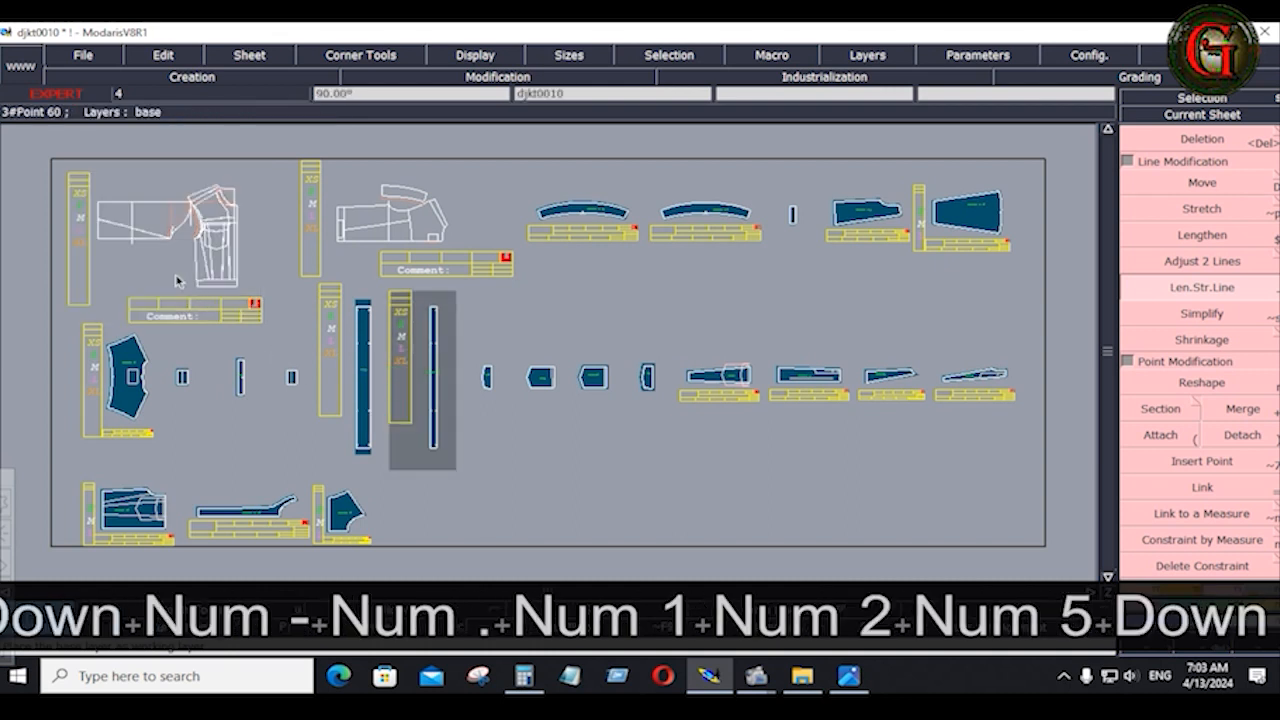
{"action": "key", "text": "Home"}
Step: Reshape the underarm seam's elbow point along the elbow line with a ddl of 0.125 inch
{"action": "key", "text": "Down"}
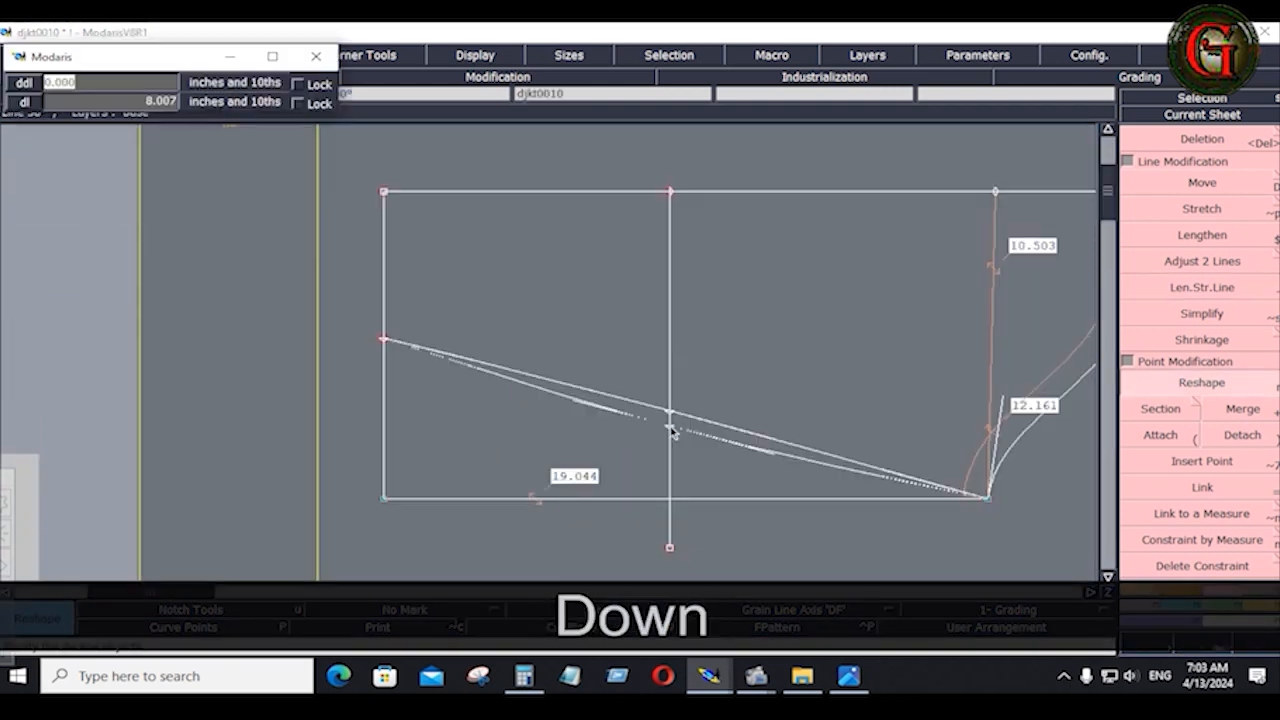
{"action": "type", "text": "."}
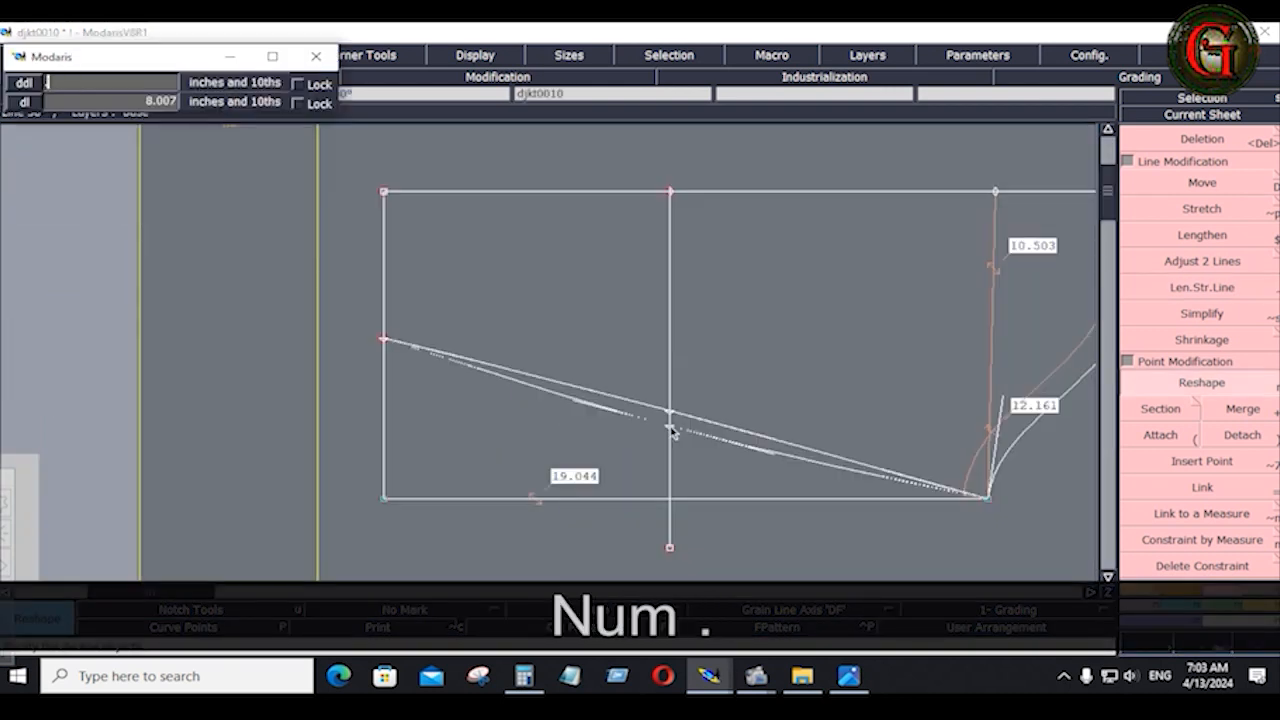
{"action": "type", "text": "125"}
{"action": "key", "text": "Down"}
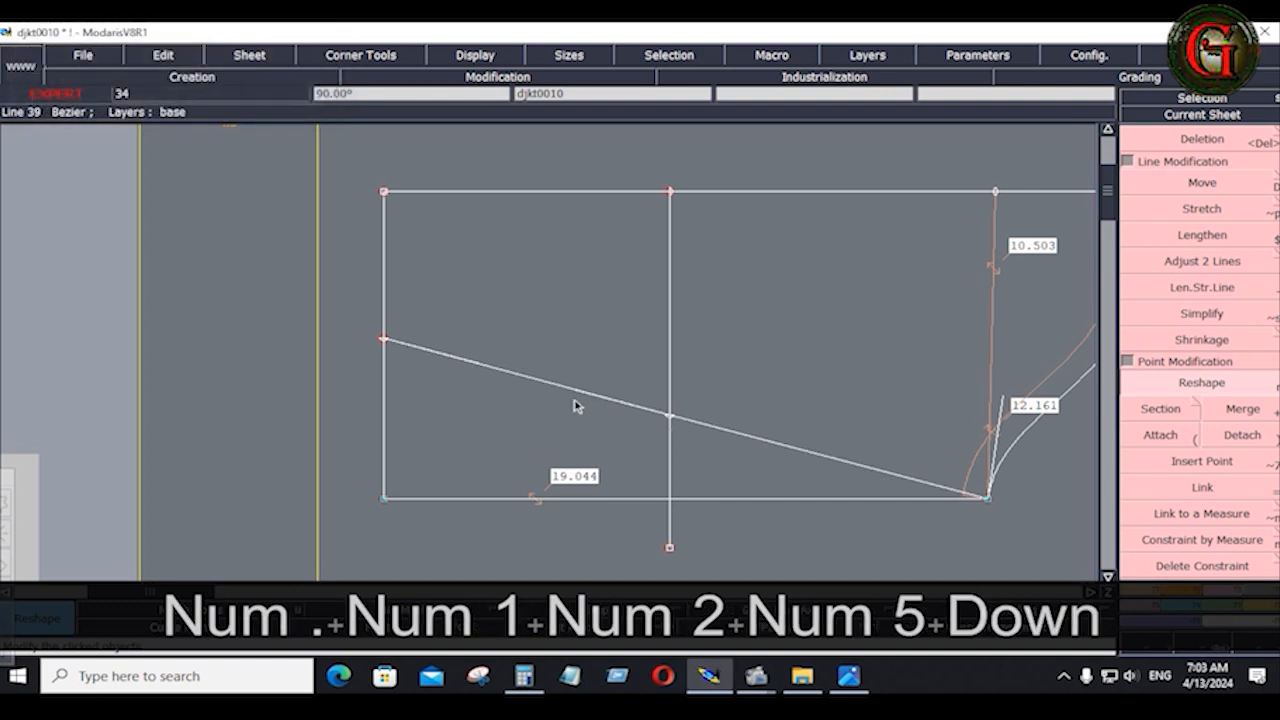
Step: Reshape the underarm seam's hem opening point along the hem line with a ddl of 0.375 inch
{"action": "left_click", "coordinate": [385, 340]}
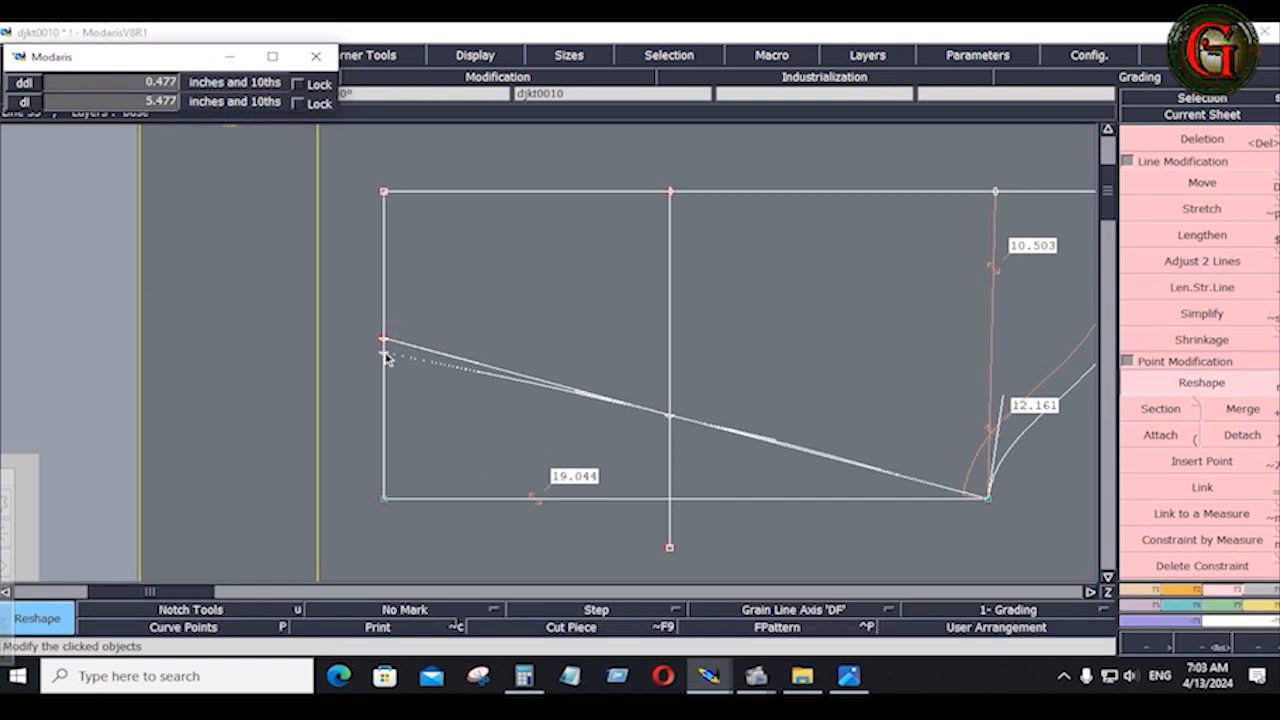
{"action": "key", "text": "Down"}
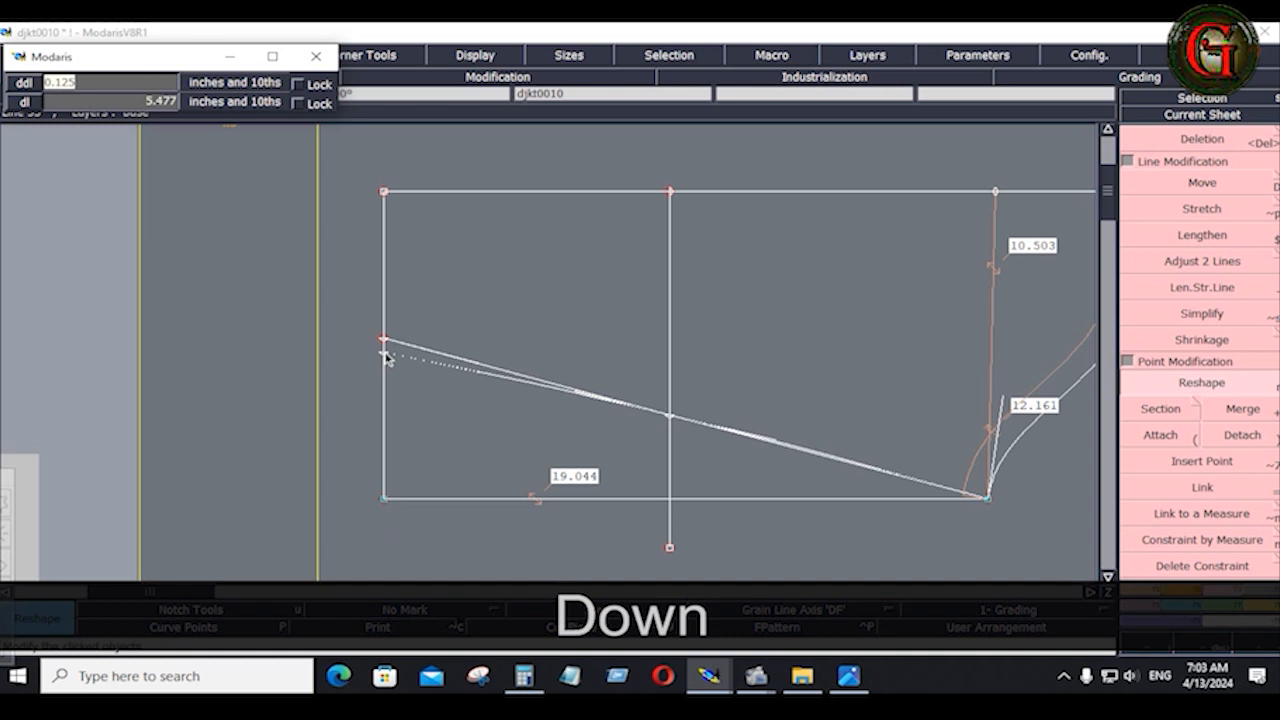
{"action": "type", "text": ".375"}
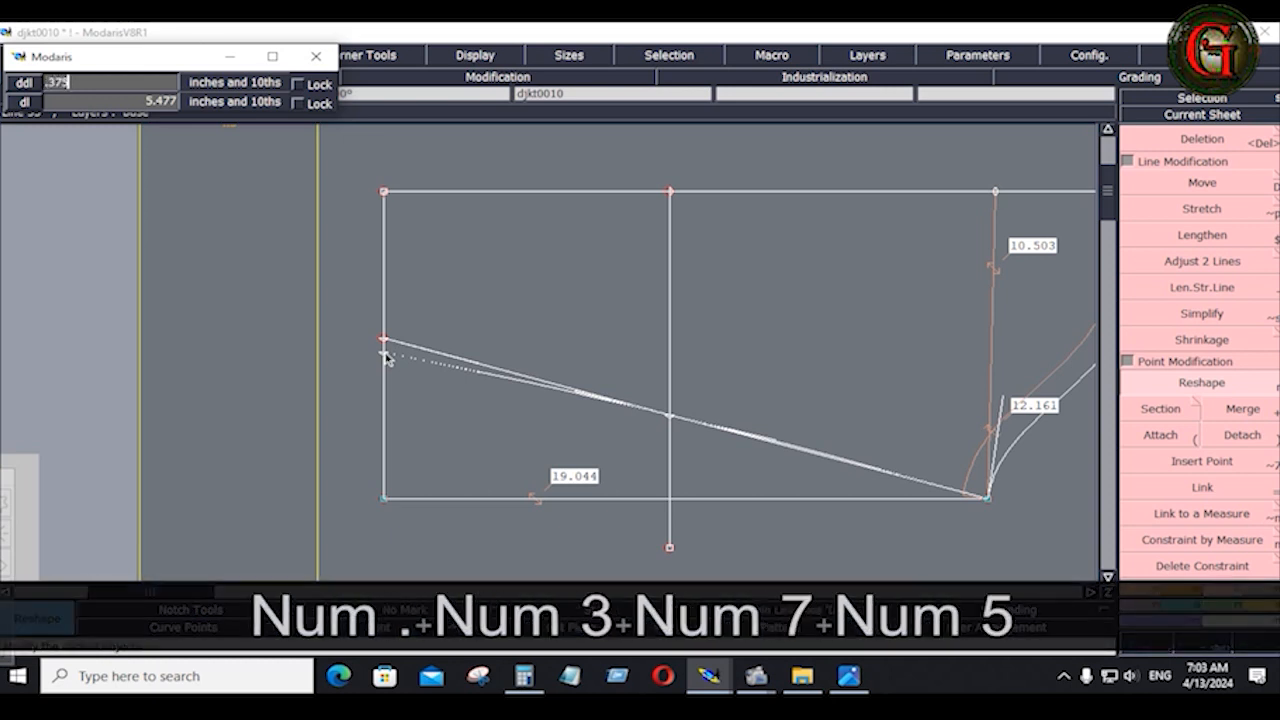
{"action": "key", "text": "Return"}
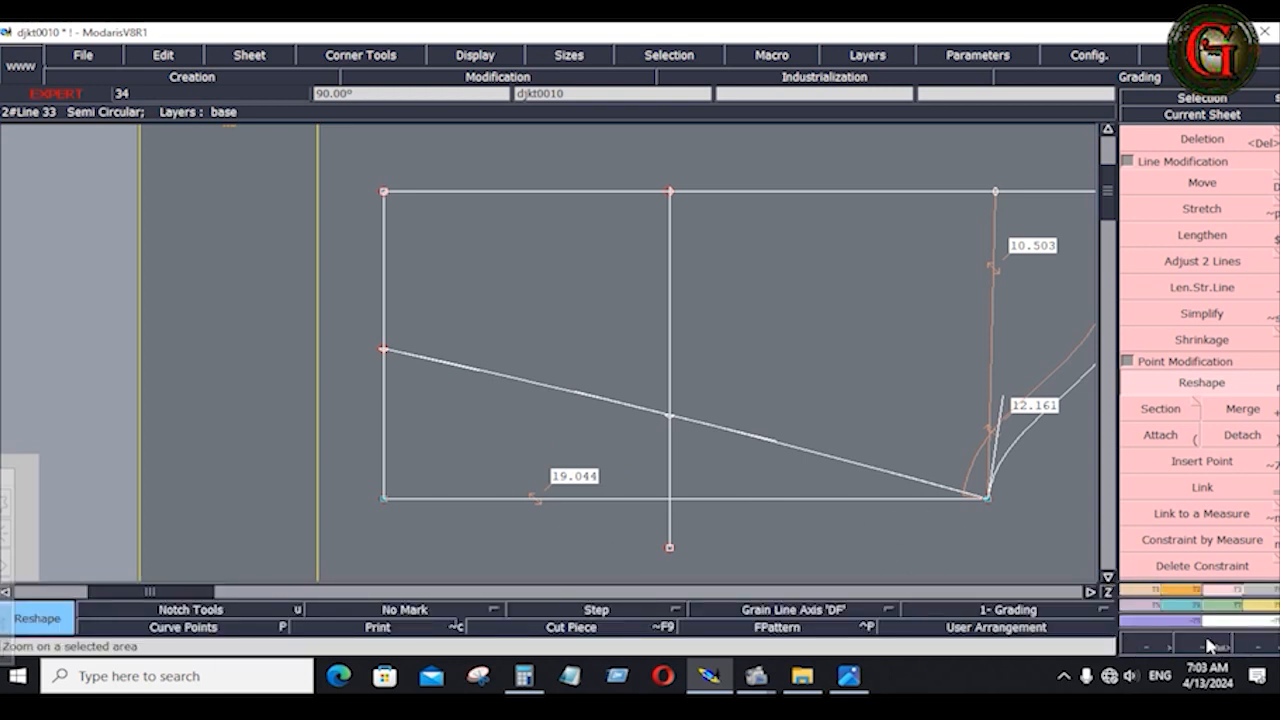
Step: Insert the hem opening point into the hem line, and reshape it with dx 0 and dy 0.125 inch
{"action": "left_click", "coordinate": [1204, 462]}
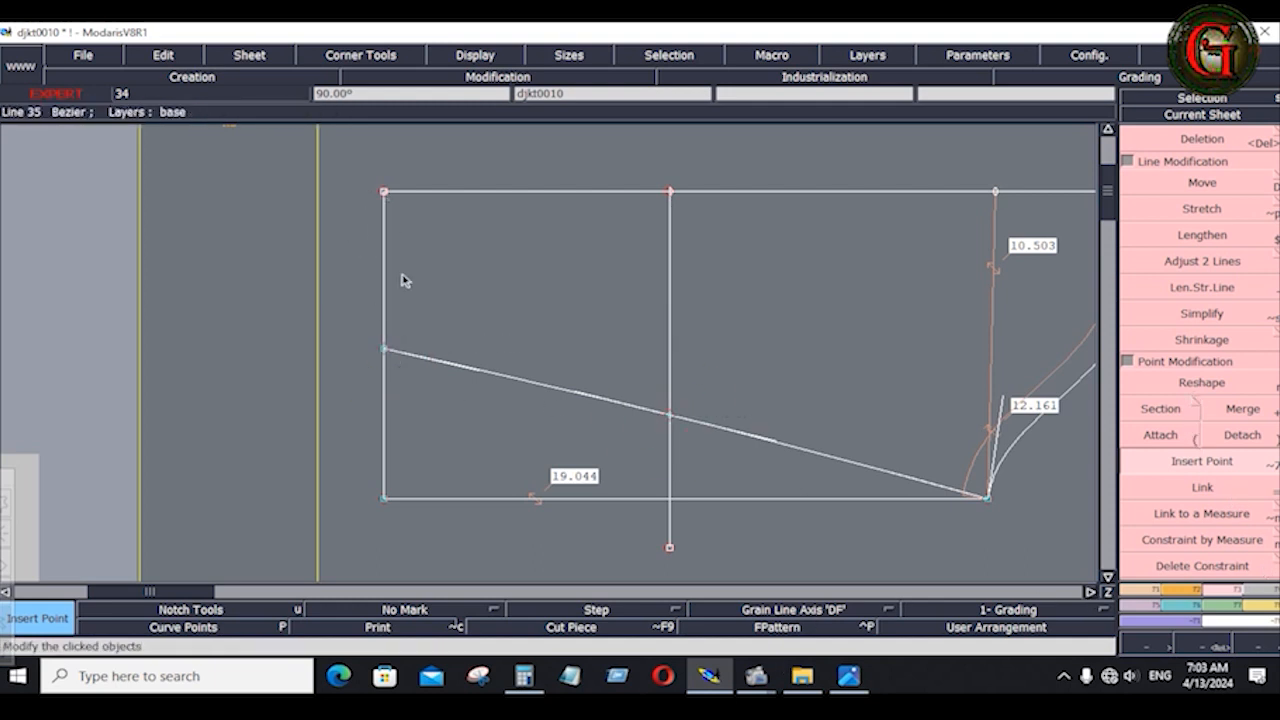
{"action": "left_click", "coordinate": [1201, 380]}
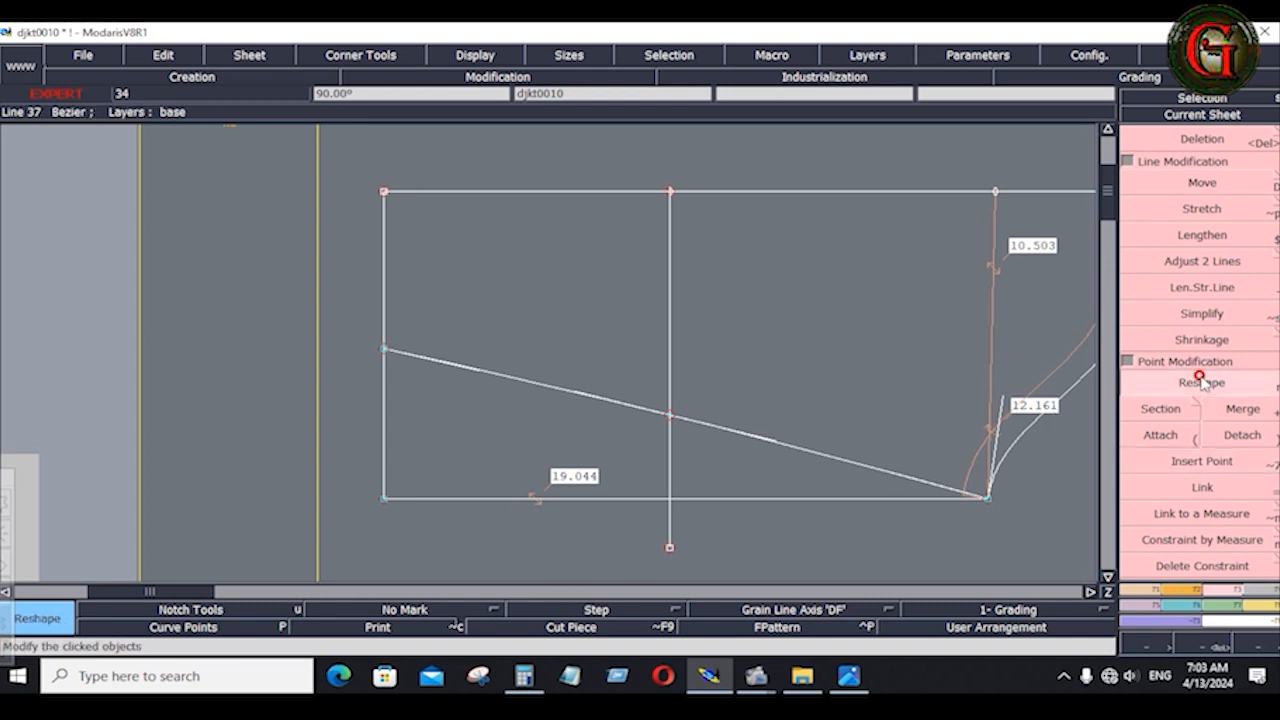
{"action": "key", "text": "ctrl"}
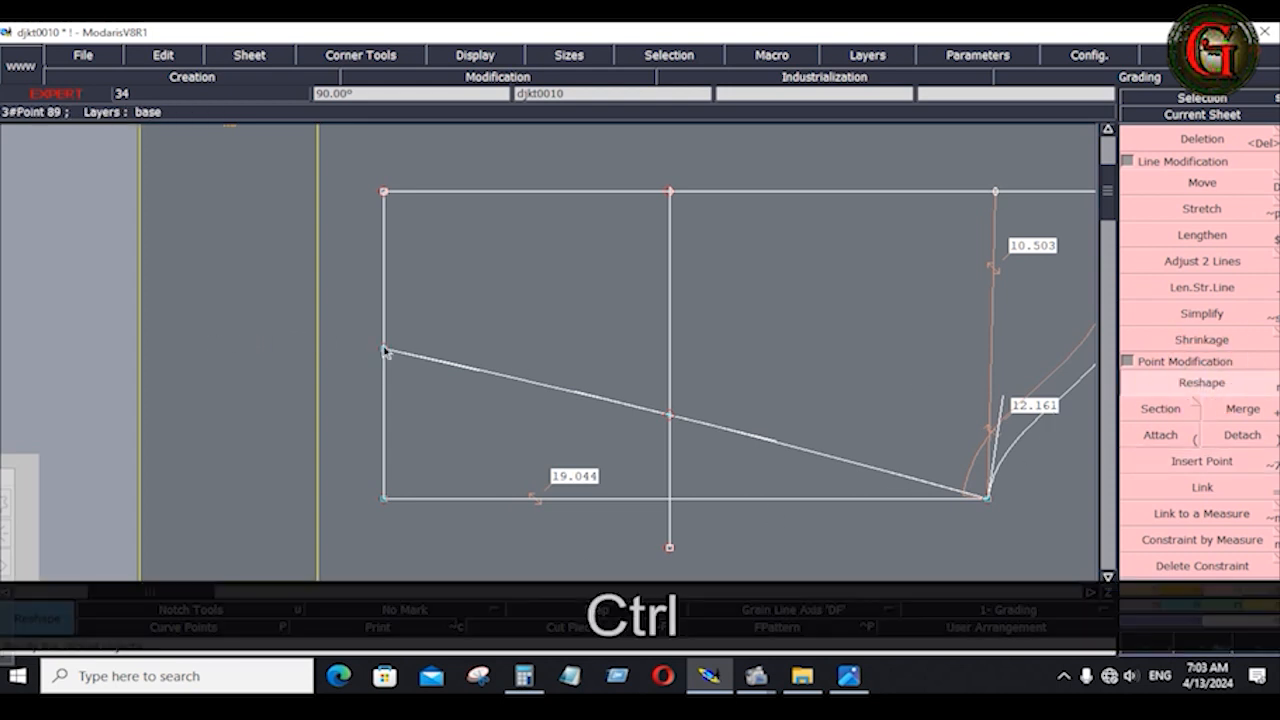
{"action": "left_click", "coordinate": [386, 350], "text": "ctrl"}
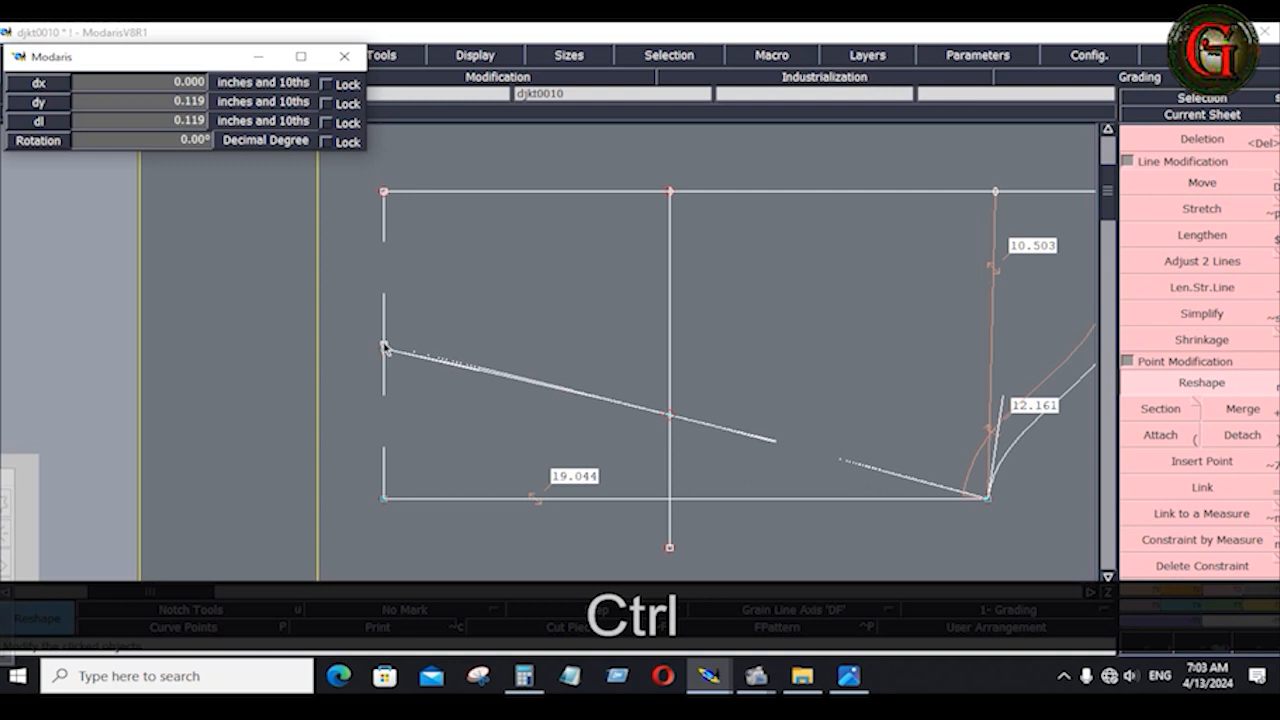
{"action": "key", "text": "Down"}
{"action": "type", "text": "0"}
{"action": "key", "text": "Down"}
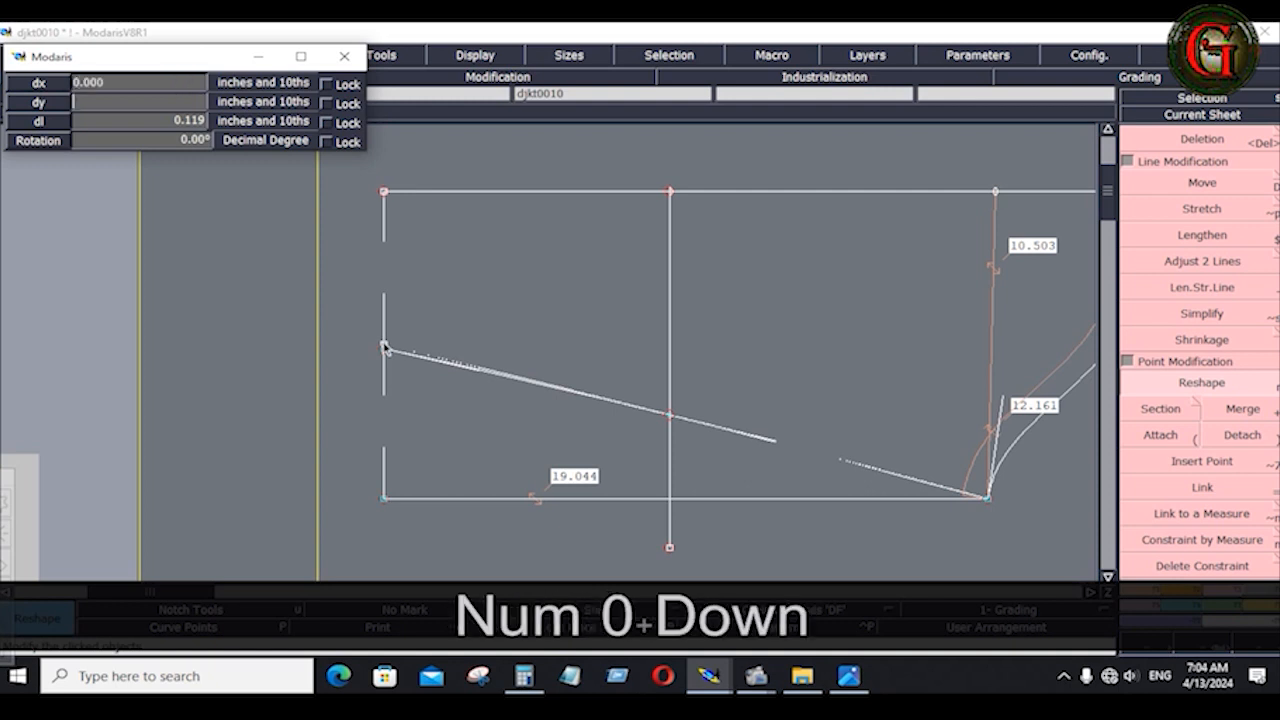
{"action": "type", "text": ".125"}
{"action": "key", "text": "Return"}
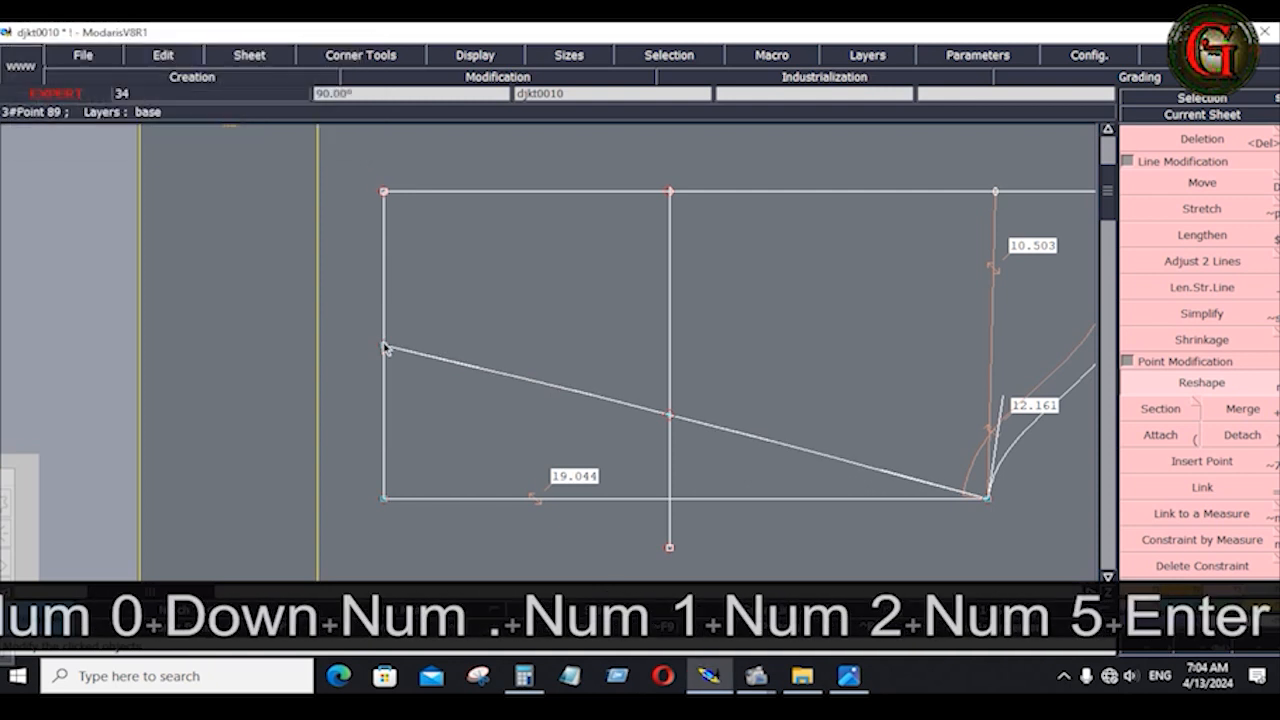
Step: Review the sleeve measurements and the jacket sketches in the spec images SHEET-02.JPG and SHEET-01.JPG, then return to the pattern
{"action": "key", "text": "alt+Tab"}
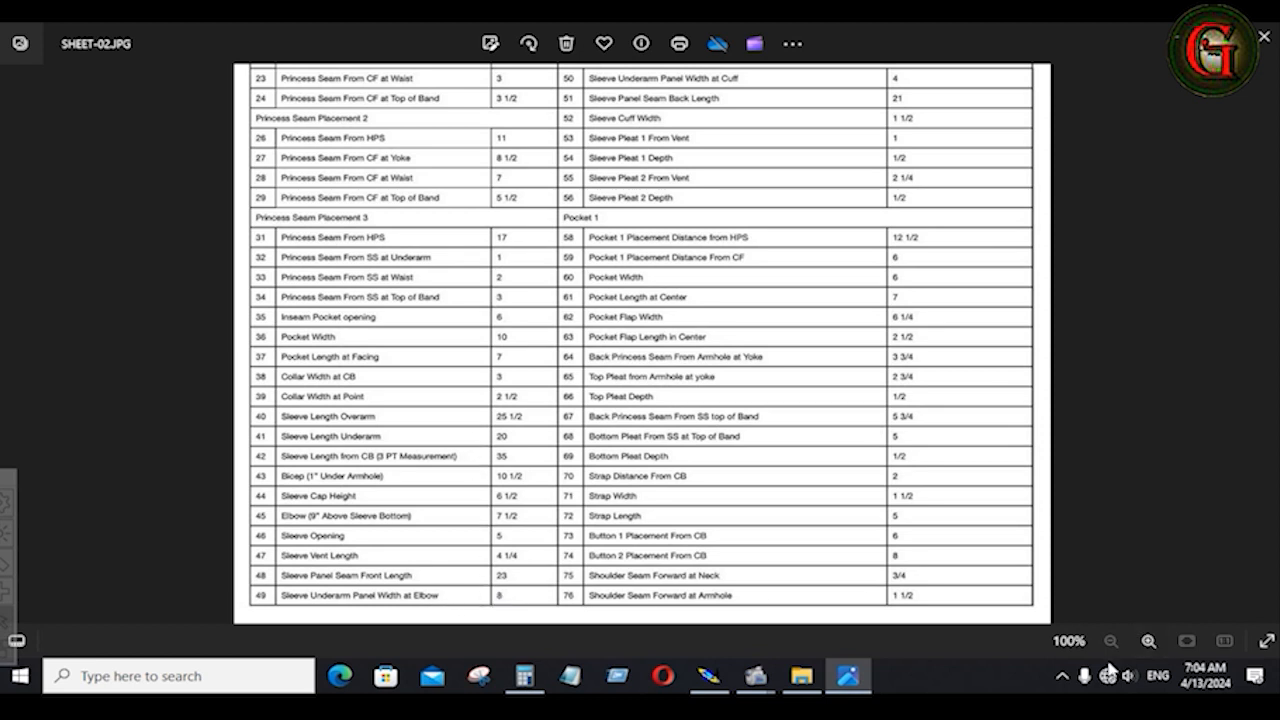
{"action": "left_click", "coordinate": [708, 676]}
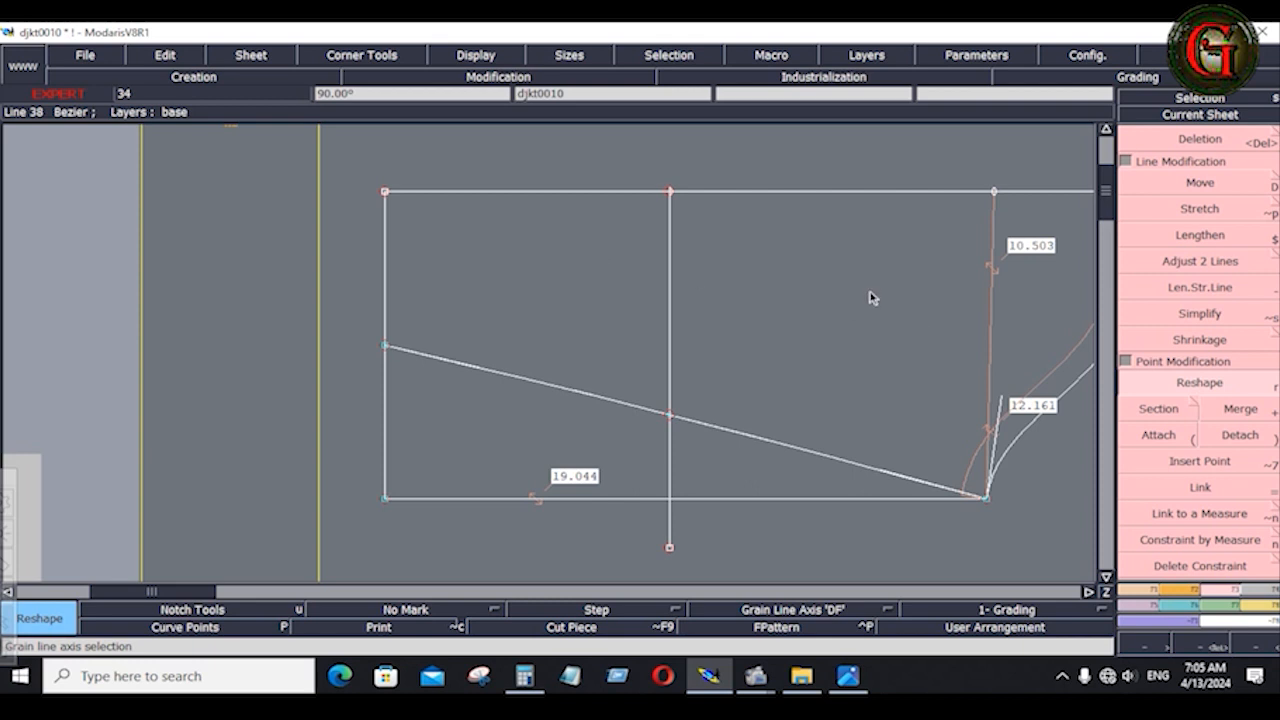
{"action": "key", "text": "j"}
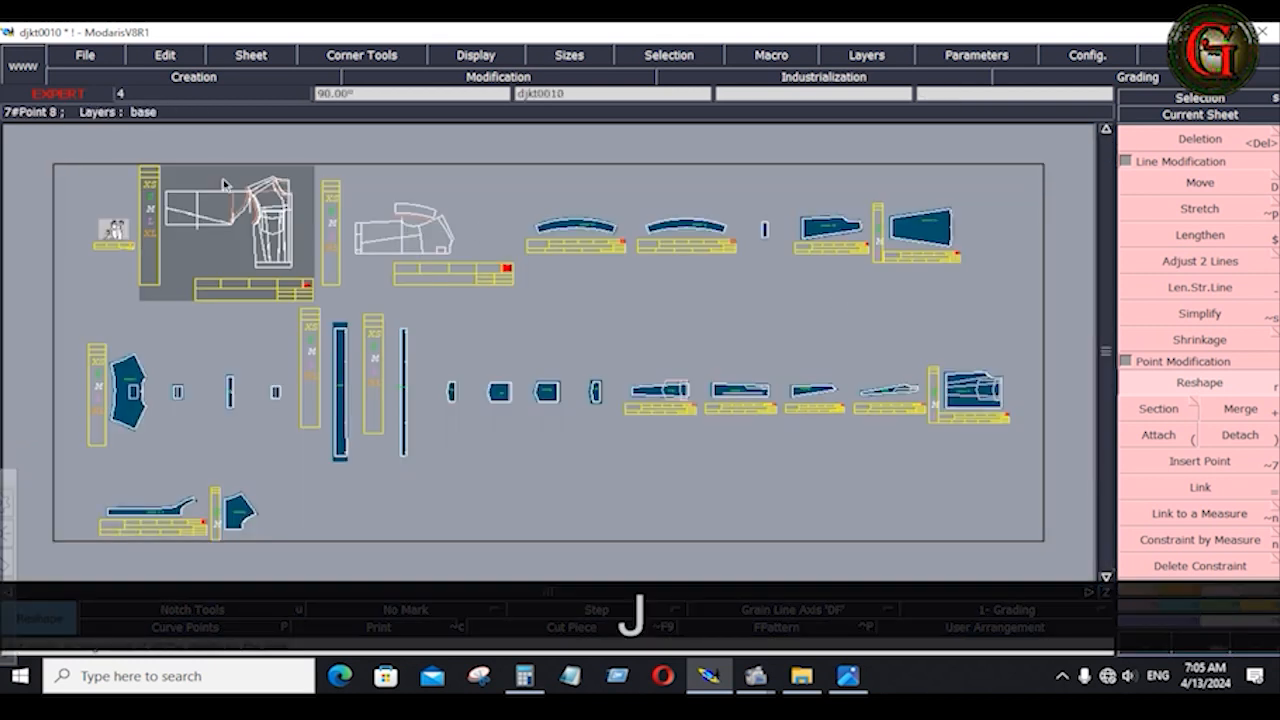
{"action": "key", "text": "Return"}
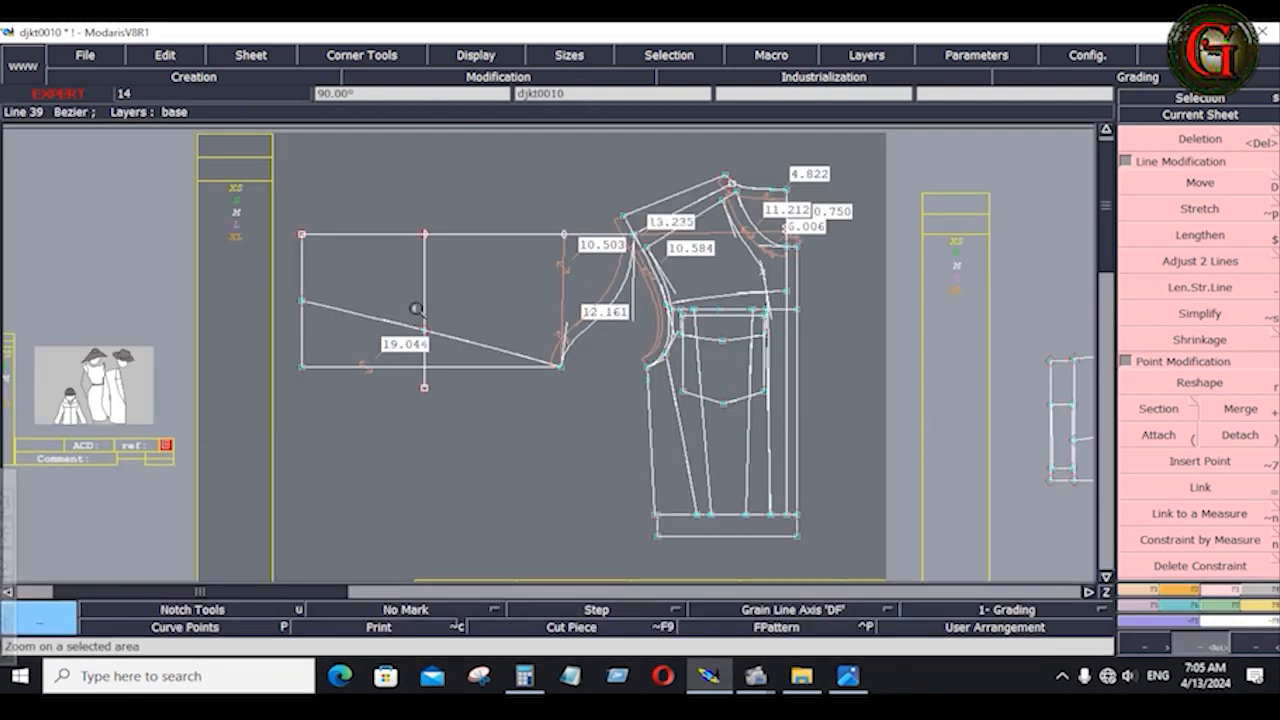
{"action": "left_click", "coordinate": [847, 676]}
{"action": "left_click", "coordinate": [15, 343]}
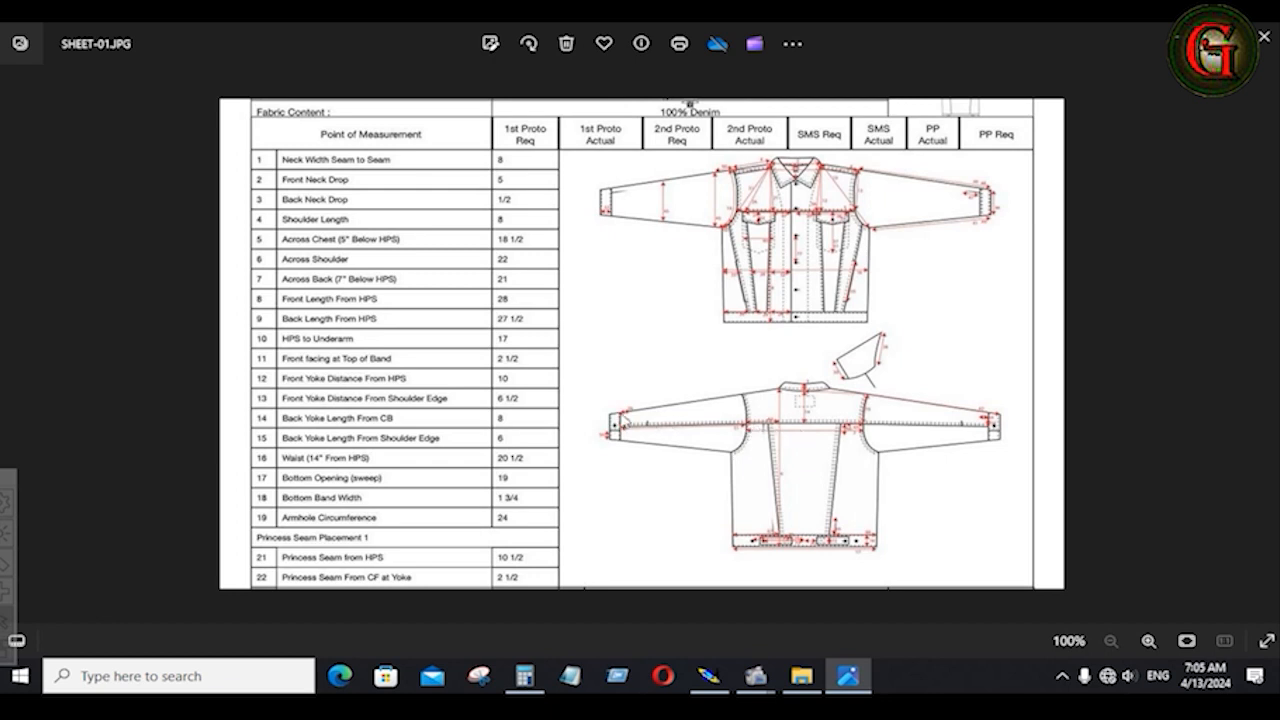
{"action": "left_click", "coordinate": [708, 676]}
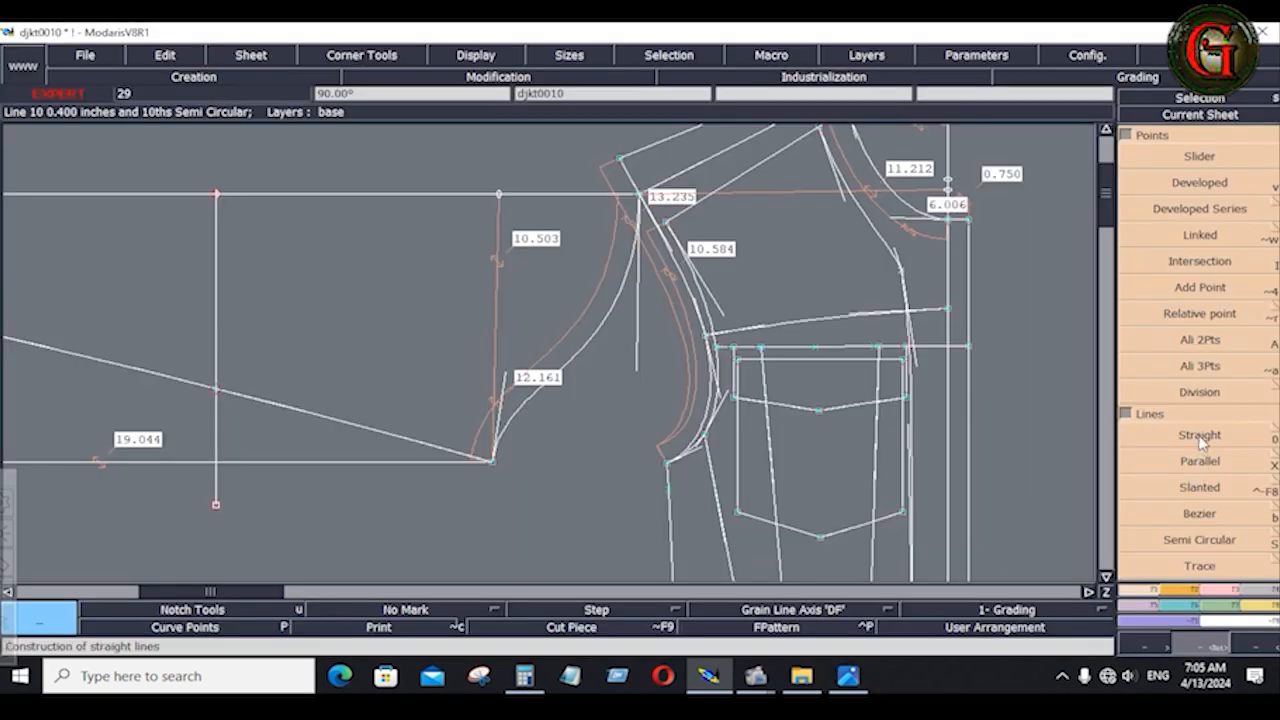
Step: Draw a second Bezier line from the sleeve cap's top point to the underarm point
{"action": "left_click", "coordinate": [1200, 513]}
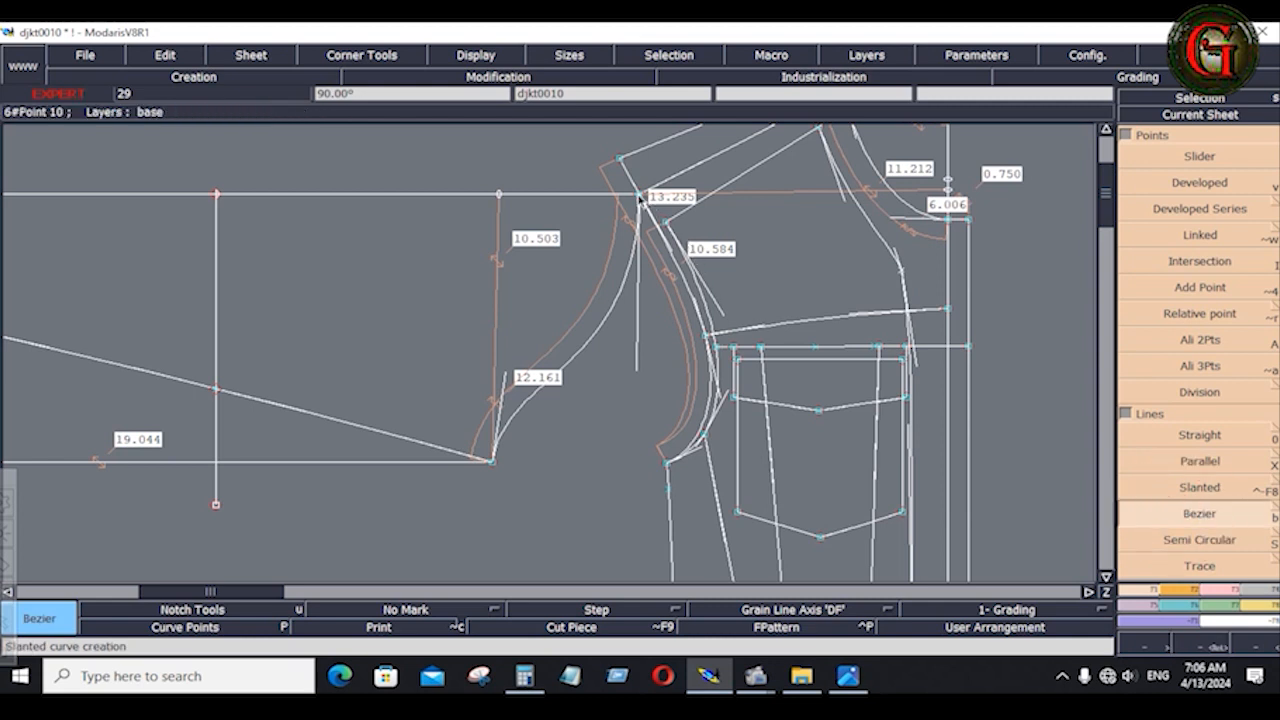
{"action": "left_click", "coordinate": [634, 198]}
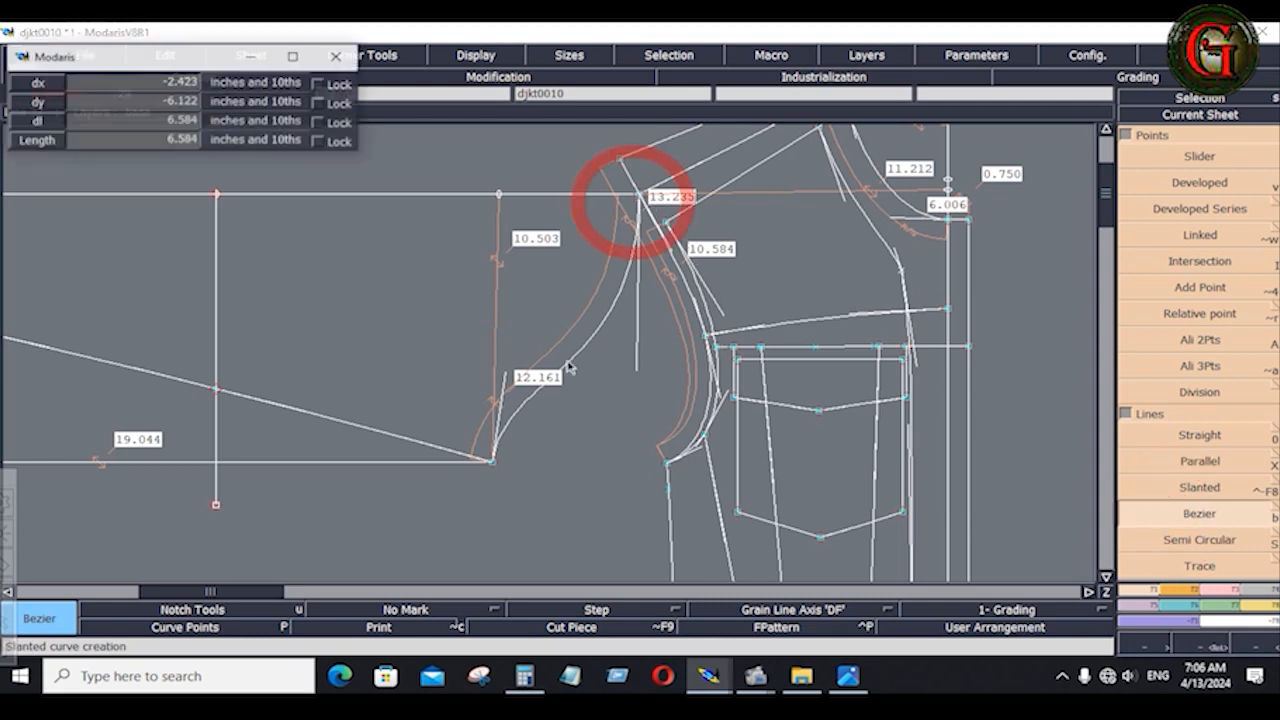
{"action": "right_click", "coordinate": [490, 460]}
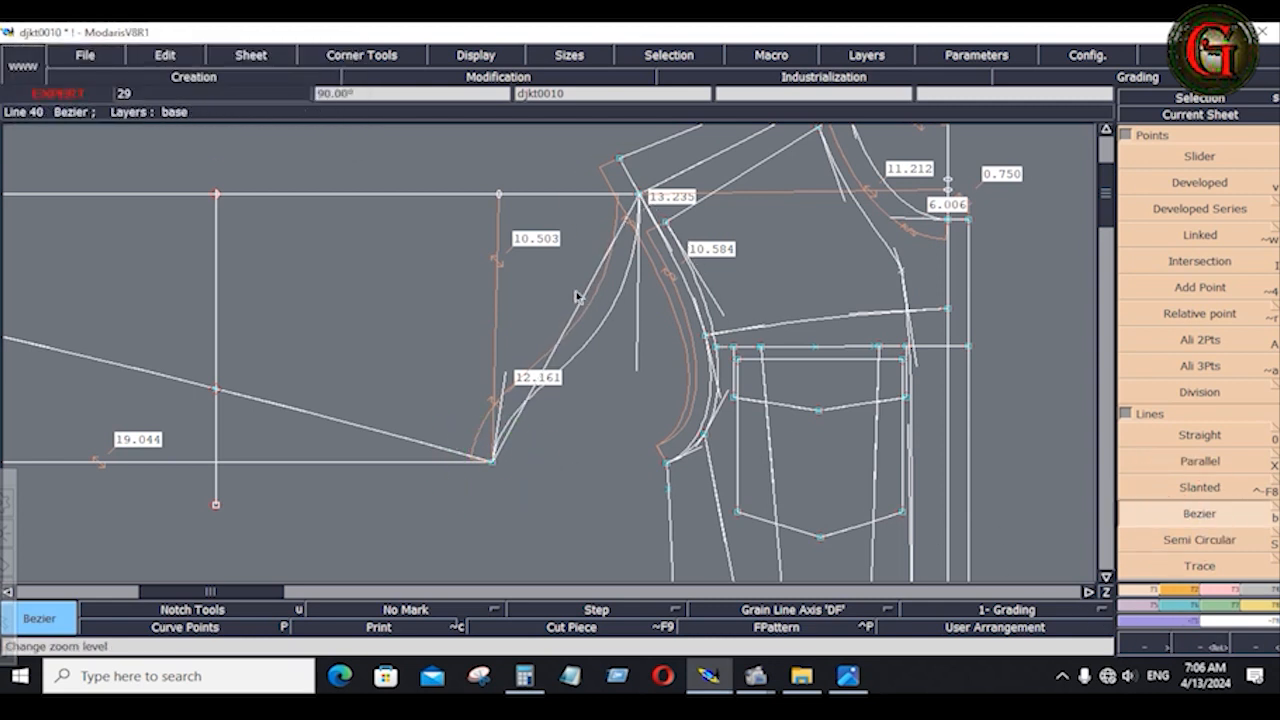
{"action": "key", "text": "Return"}
Step: Reshape the new cap line with its end tangents into a curve running just inside the existing cap curve
{"action": "scroll", "coordinate": [748, 503], "scroll_direction": "up", "scroll_amount": 1}
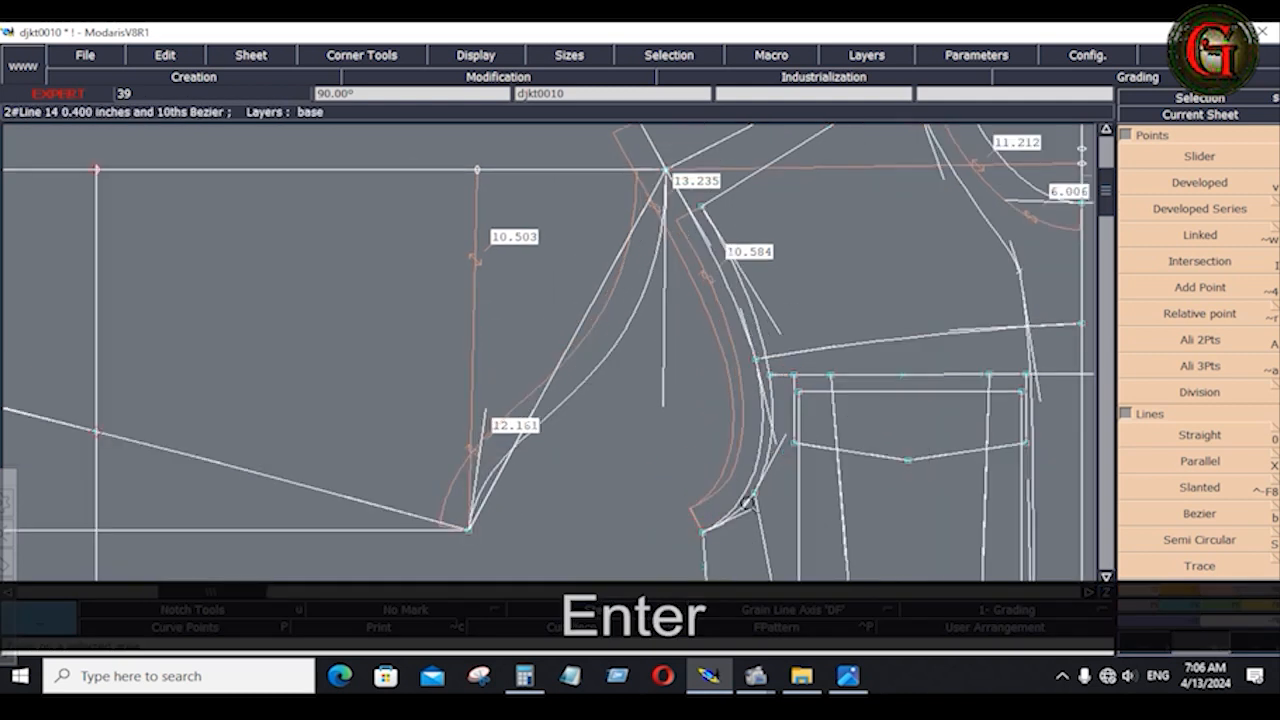
{"action": "key", "text": "F2"}
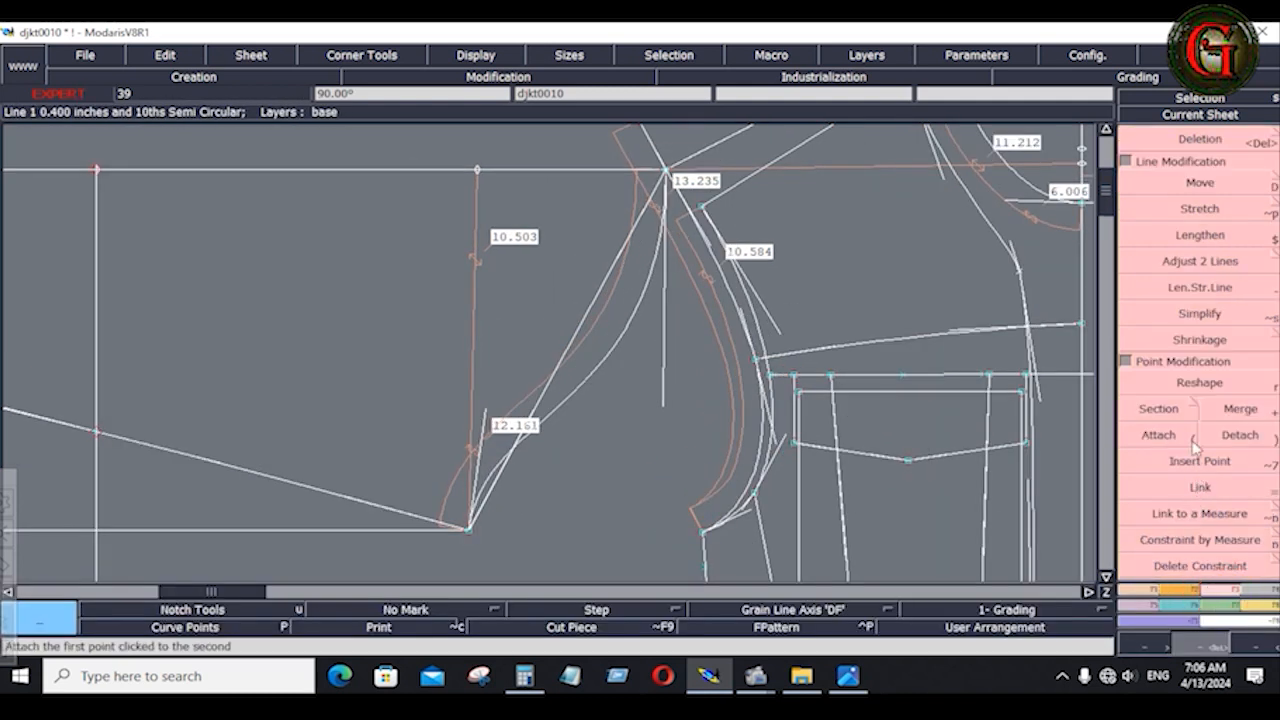
{"action": "left_click", "coordinate": [1199, 382]}
{"action": "left_click", "coordinate": [497, 415]}
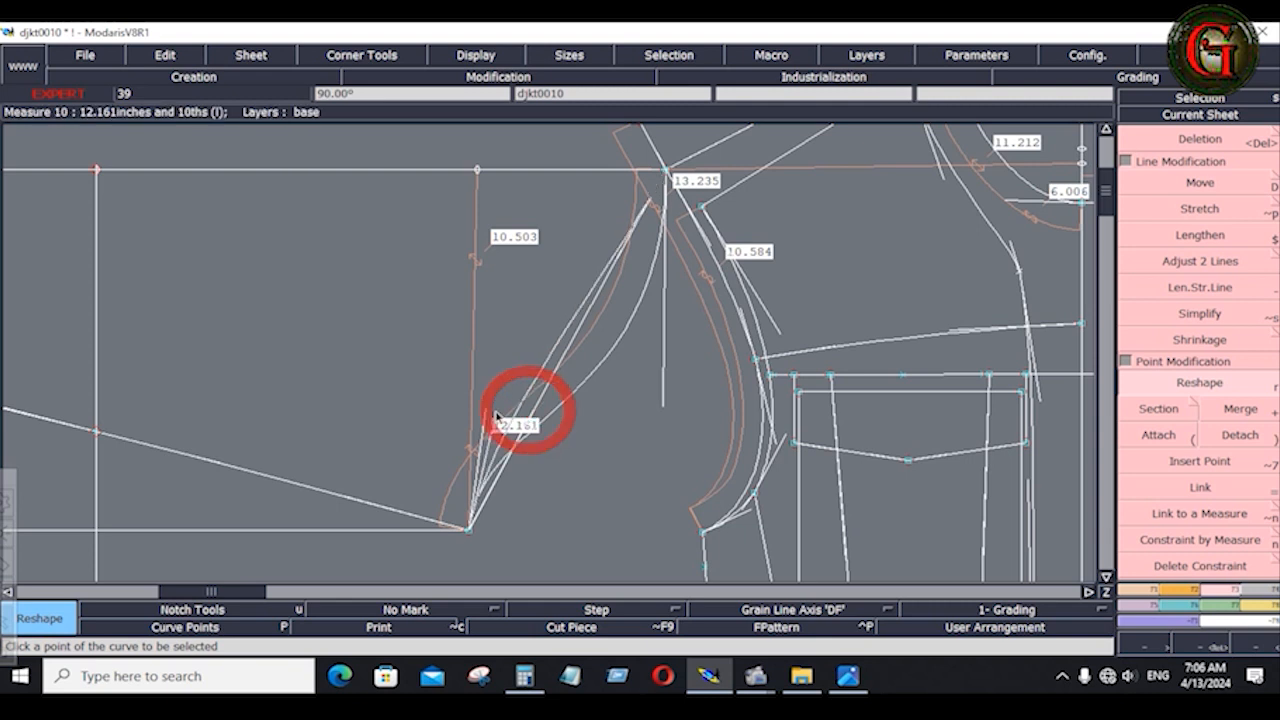
{"action": "left_click", "coordinate": [482, 393]}
{"action": "left_click", "coordinate": [609, 294]}
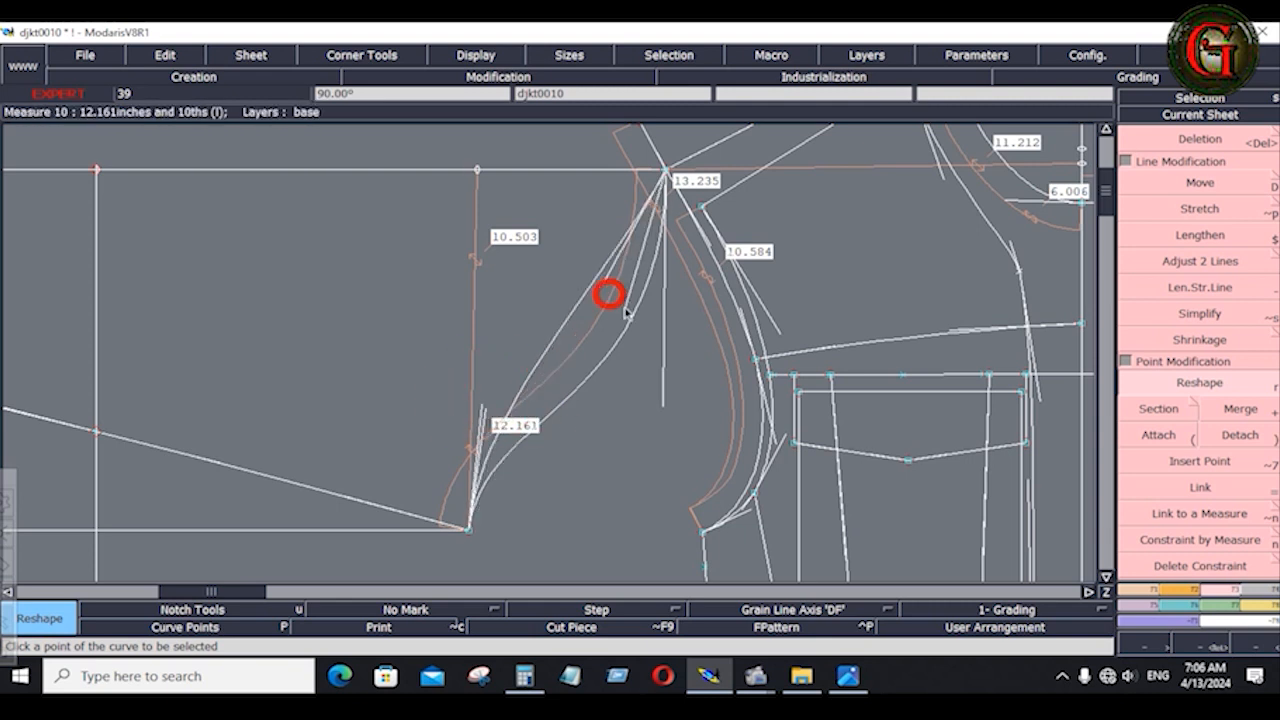
{"action": "key", "text": "ctrl+z"}
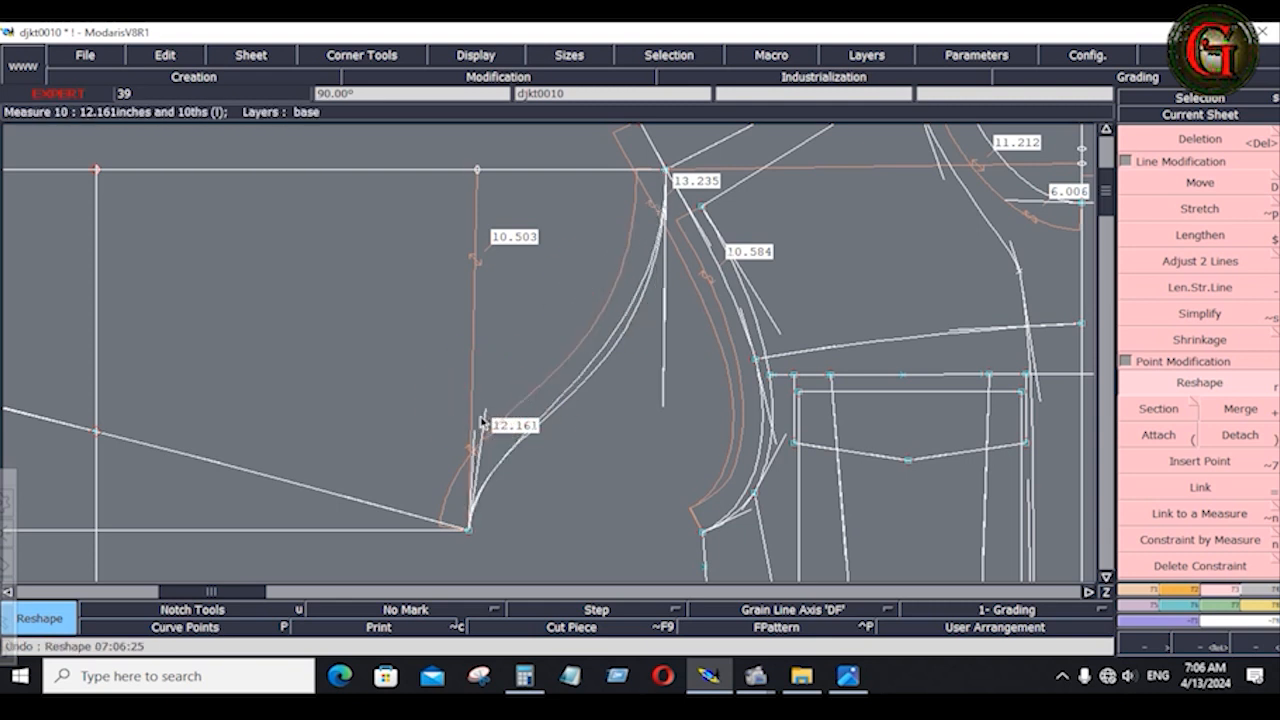
{"action": "left_click", "coordinate": [468, 420]}
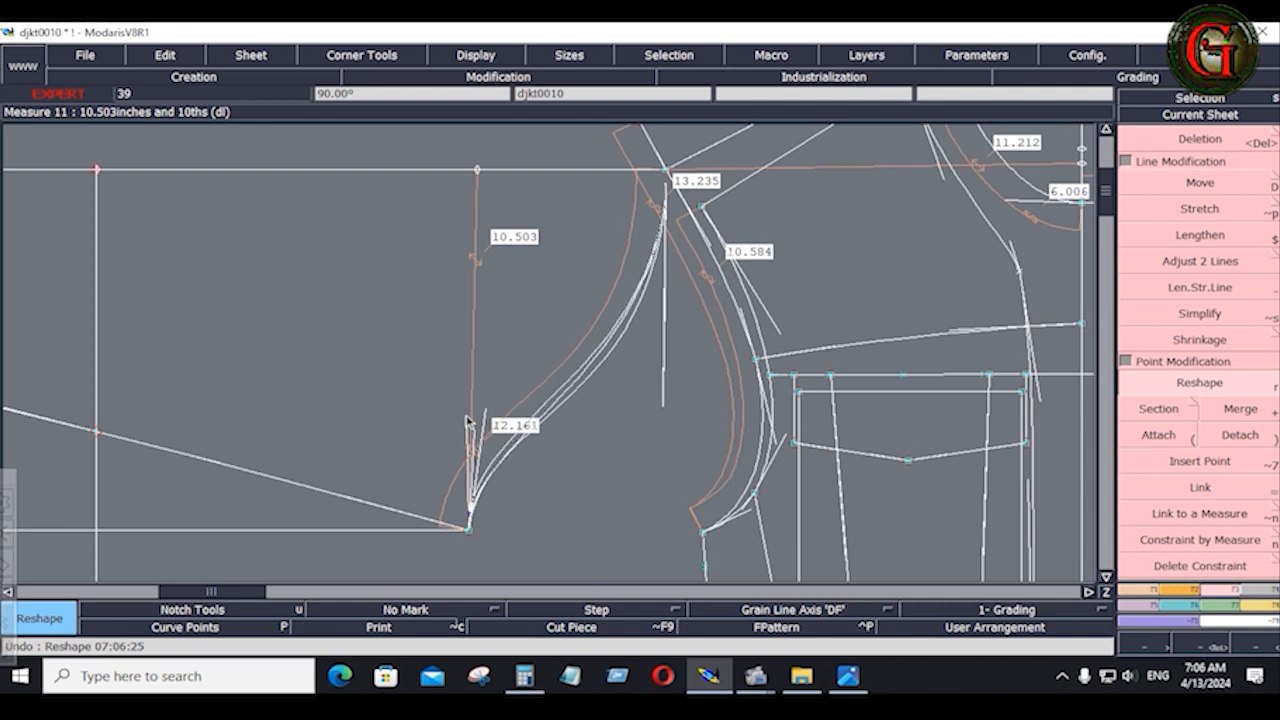
{"action": "left_click", "coordinate": [466, 416]}
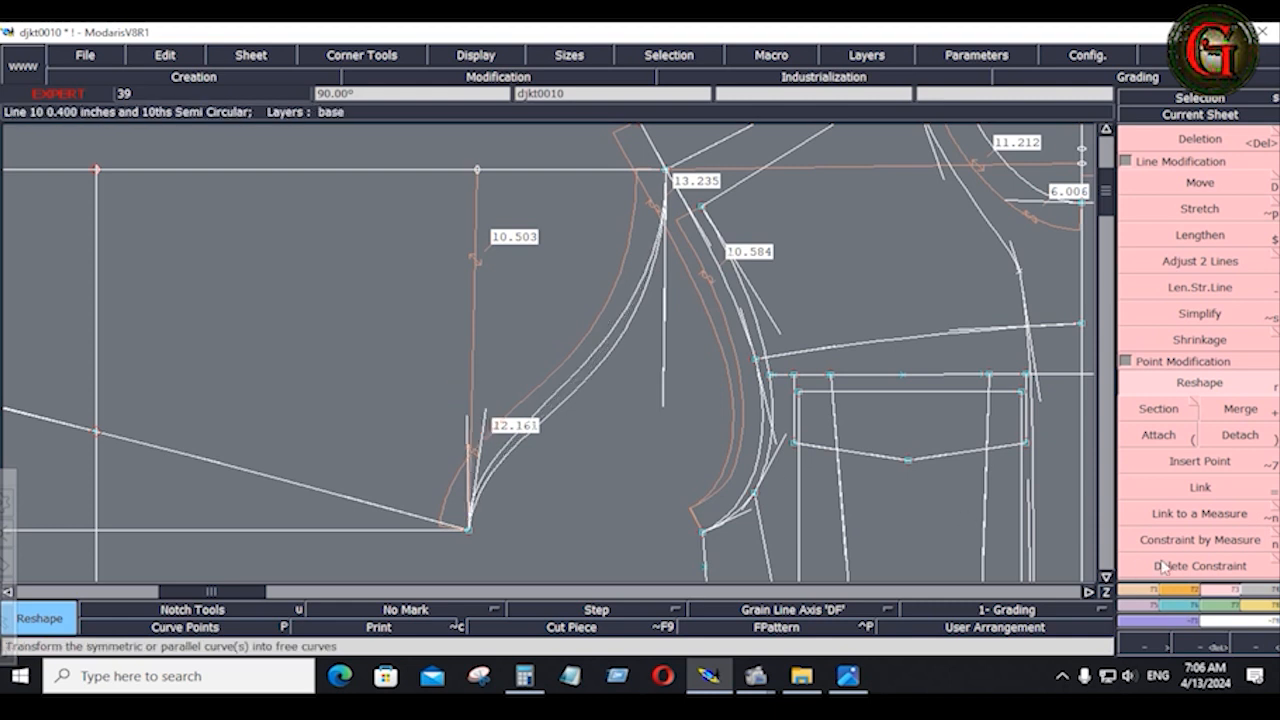
Step: Measure the gap between the two sleeve cap curves near their middle, and undo the measurement
{"action": "left_click", "coordinate": [1257, 605]}
{"action": "left_click", "coordinate": [1250, 175]}
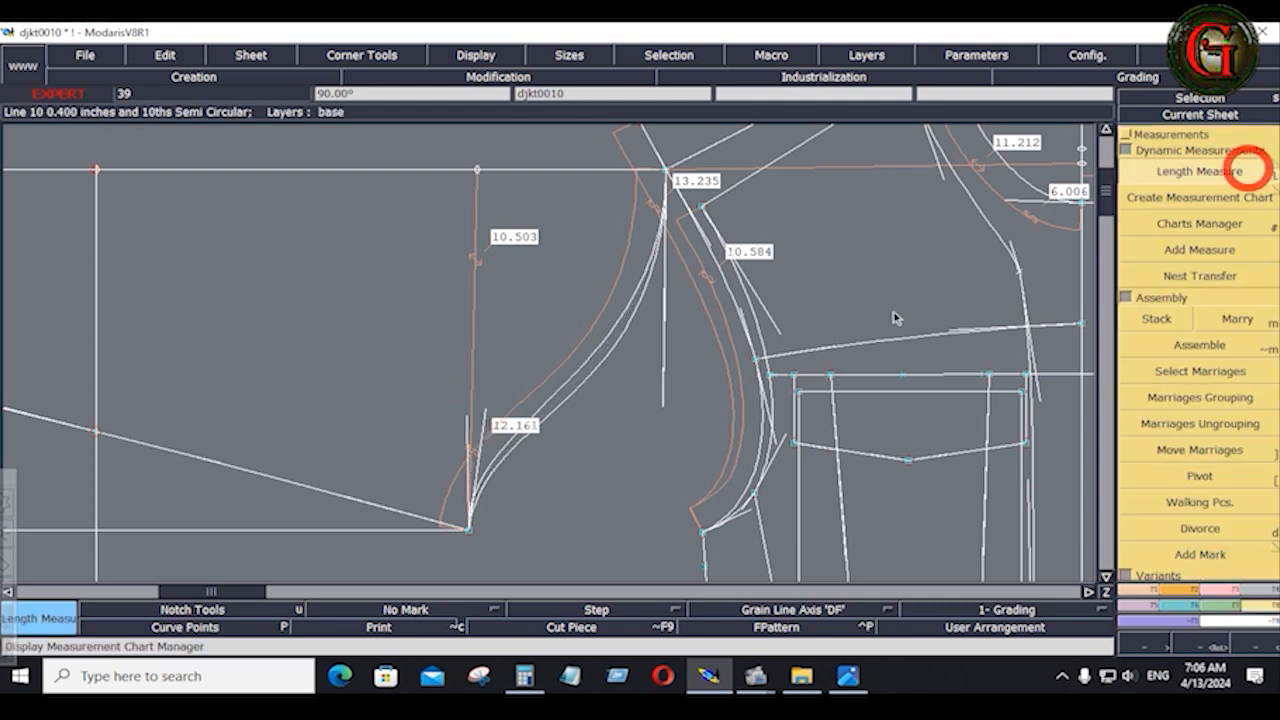
{"action": "left_click", "coordinate": [596, 356]}
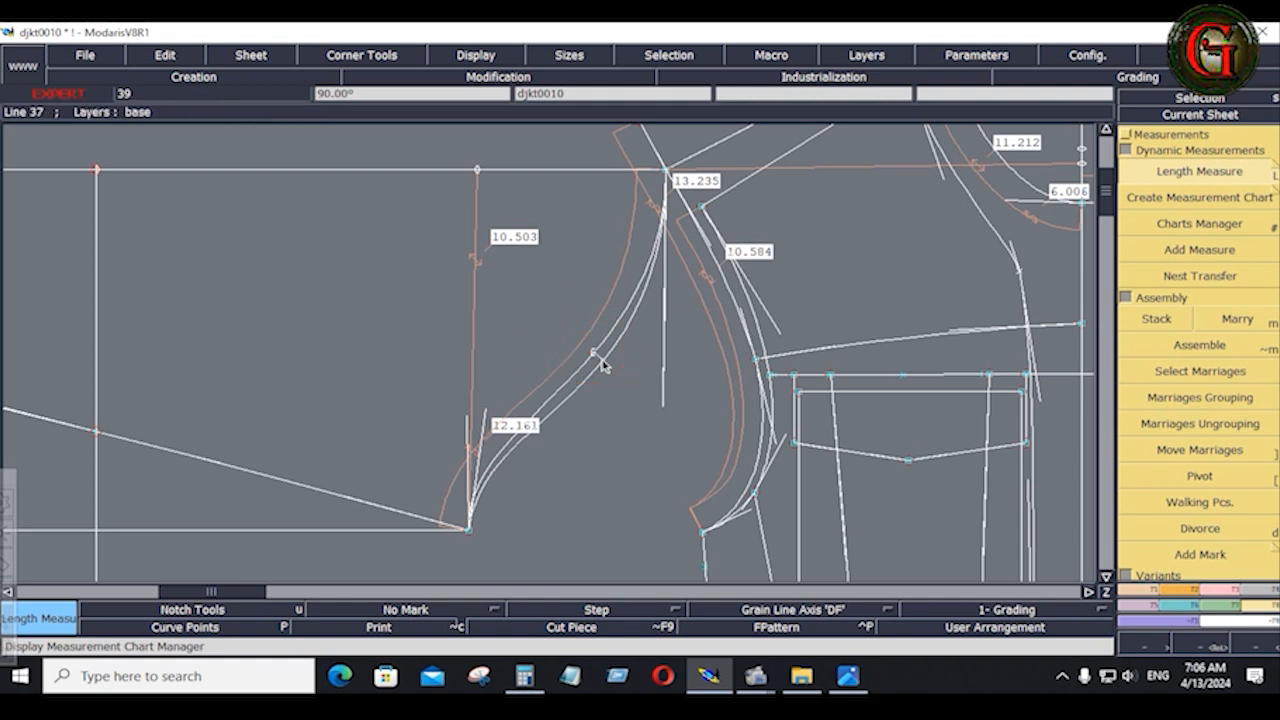
{"action": "key", "text": "space"}
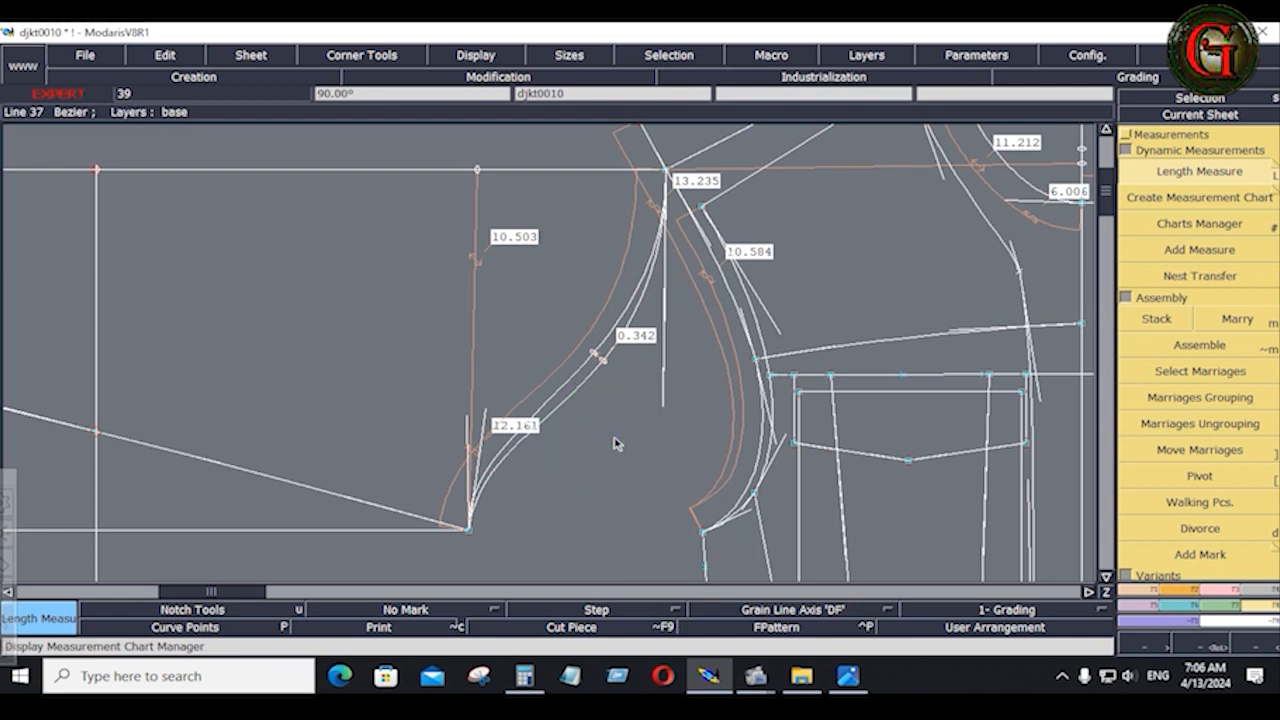
{"action": "key", "text": "ctrl+z"}
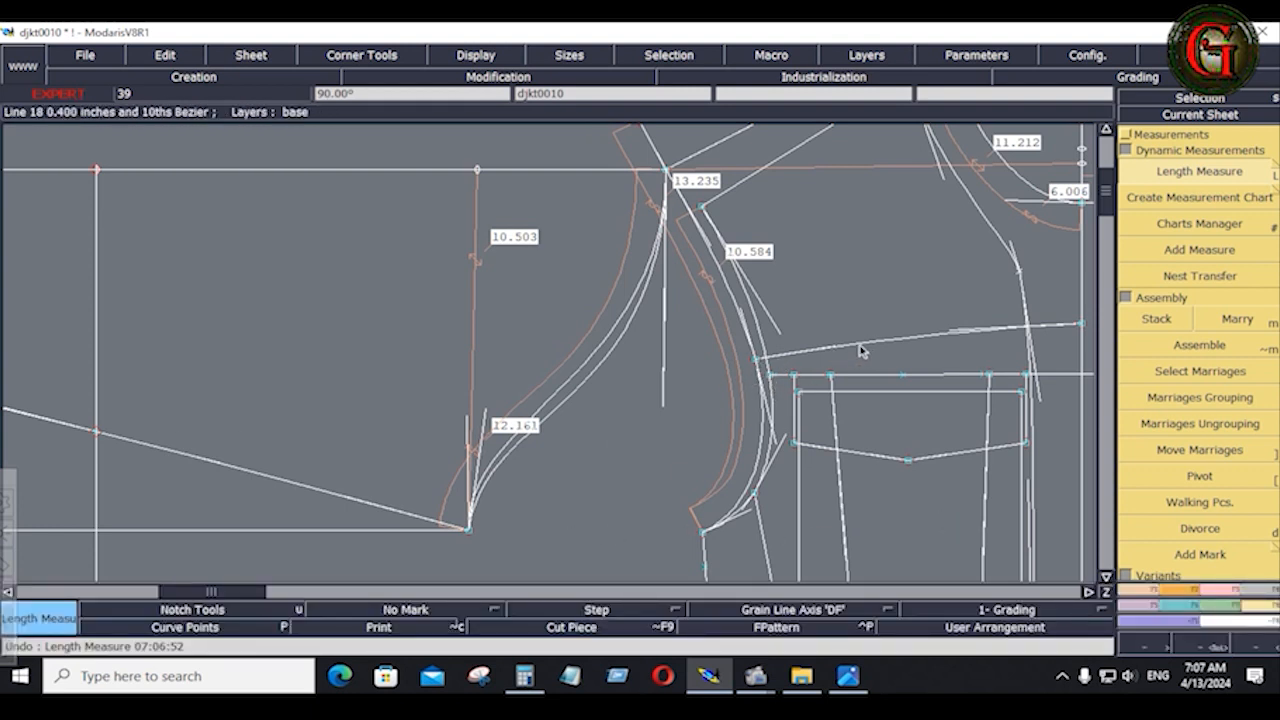
Step: Measure the front armhole curve's length from the yoke point down to the underarm point
{"action": "left_click", "coordinate": [1246, 607]}
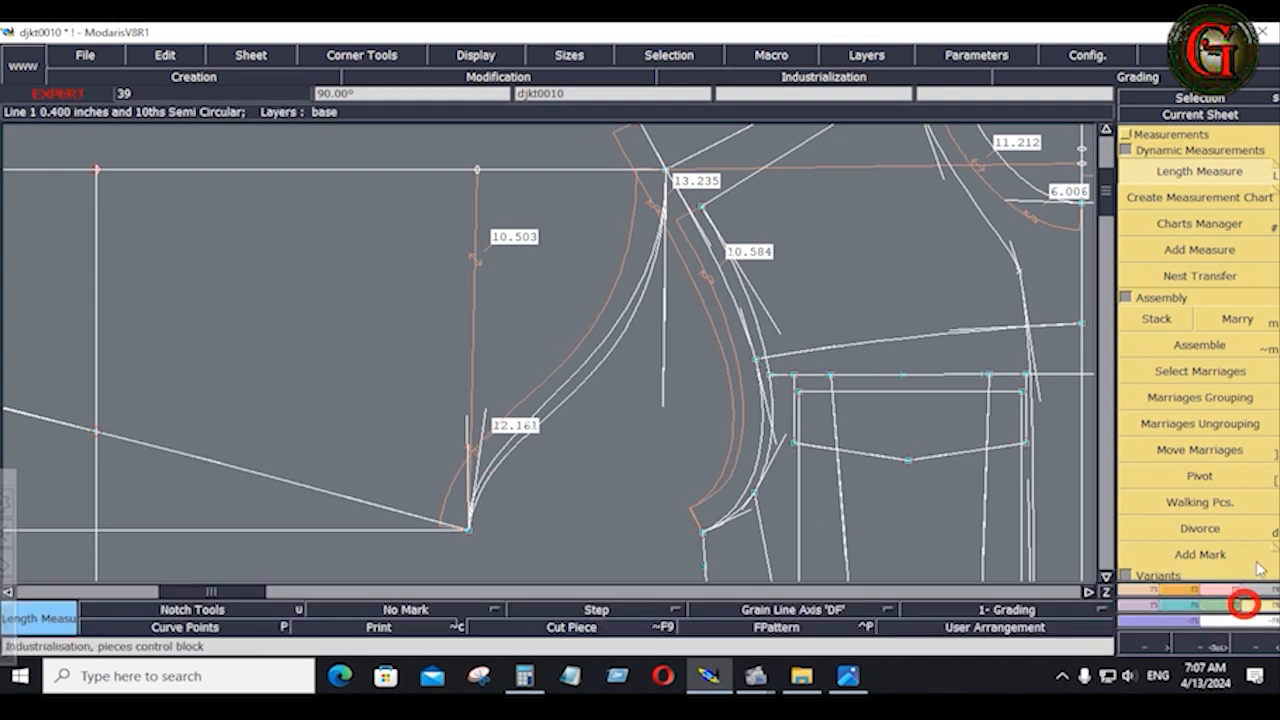
{"action": "left_click", "coordinate": [1255, 168]}
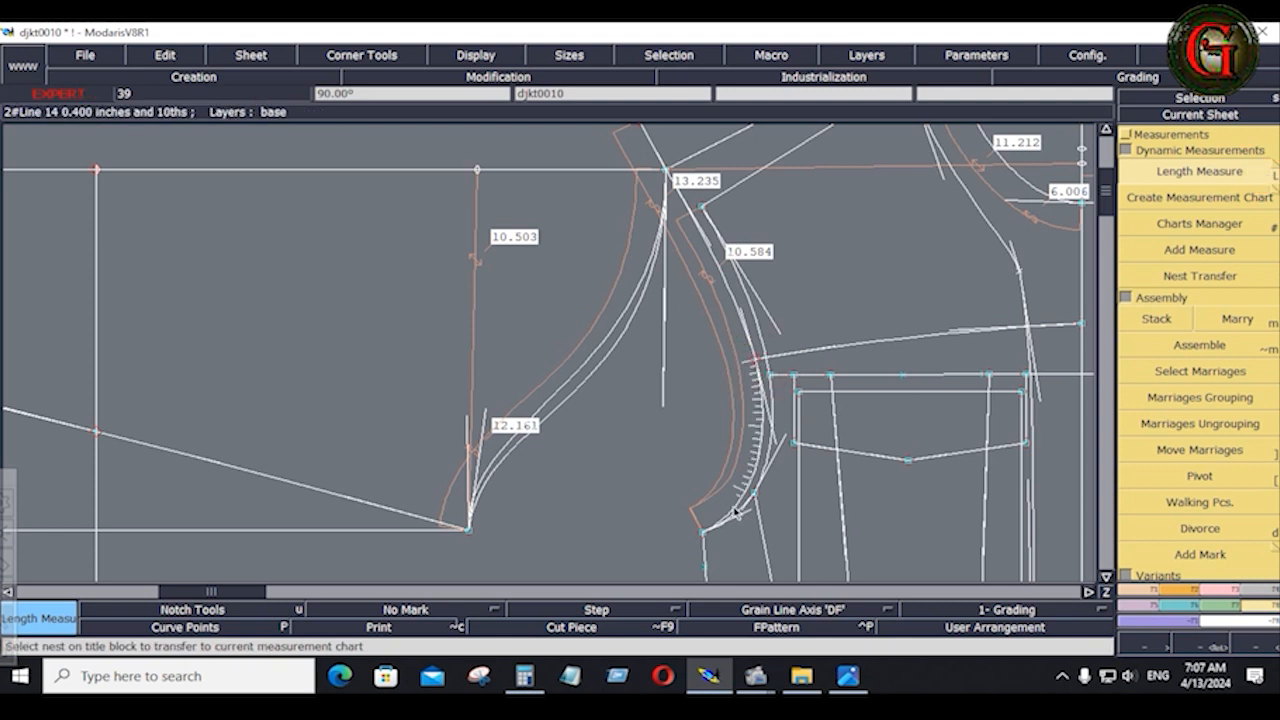
{"action": "left_click", "coordinate": [703, 534]}
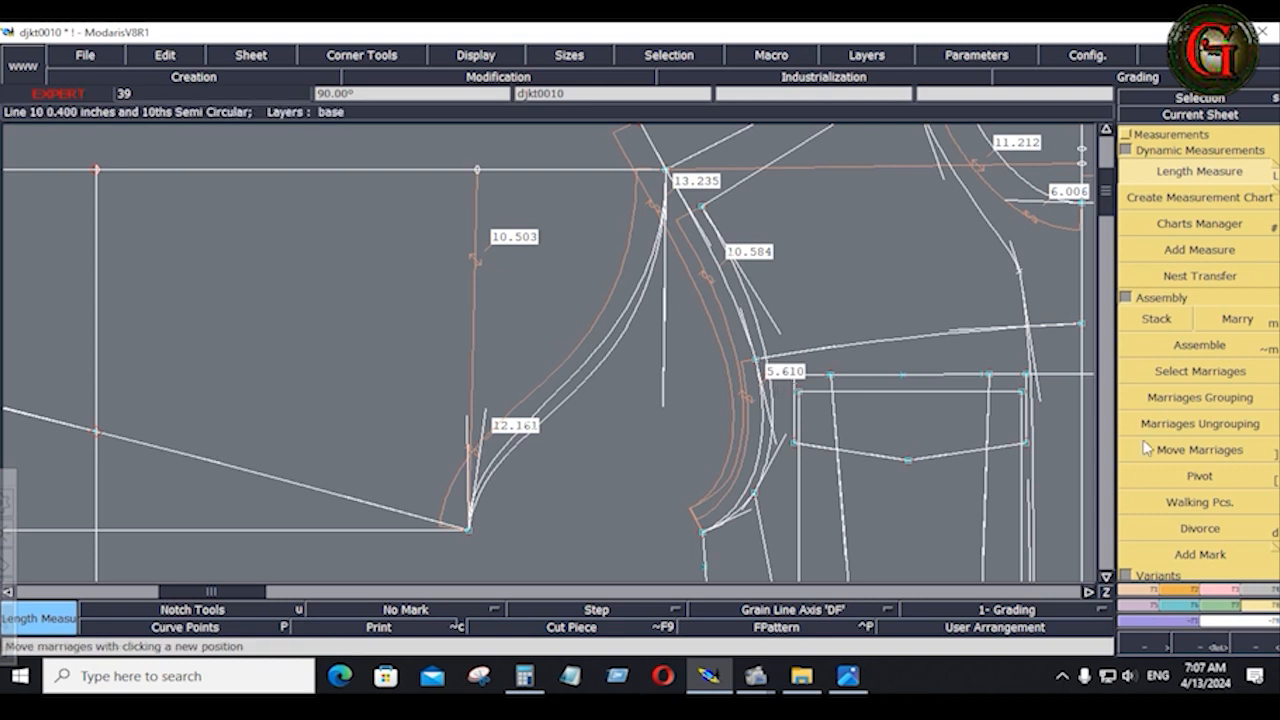
Step: Mark a developed point on the outer sleeve cap curve at a curve length of -5.75 inches from the underarm point
{"action": "key", "text": "v"}
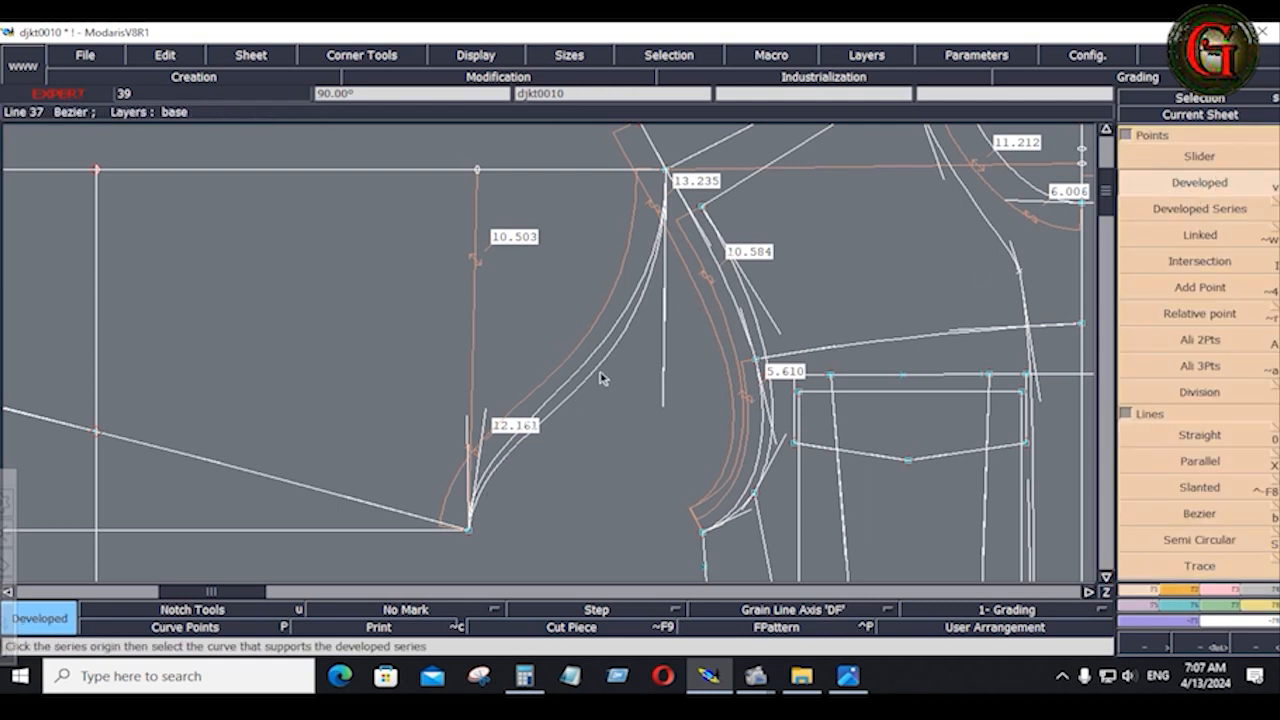
{"action": "left_click", "coordinate": [472, 535]}
{"action": "left_click", "coordinate": [545, 432]}
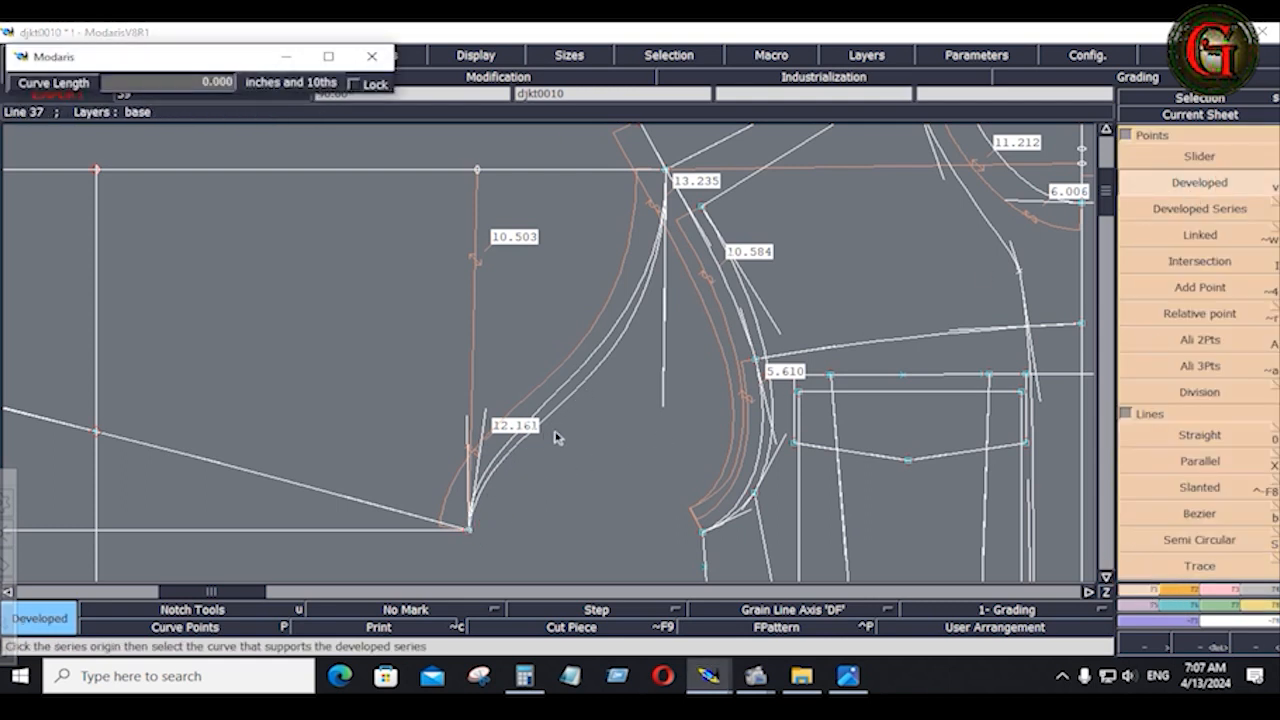
{"action": "key", "text": "Down"}
{"action": "type", "text": "-5"}
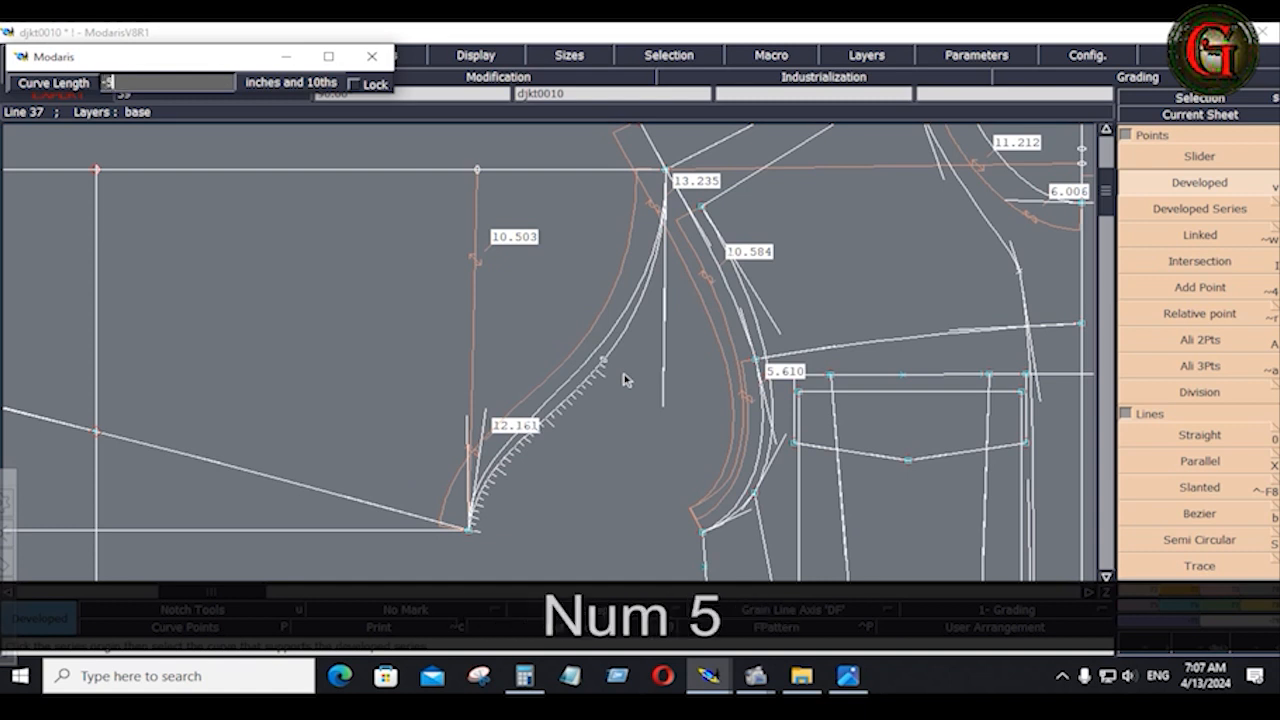
{"action": "type", "text": ".75"}
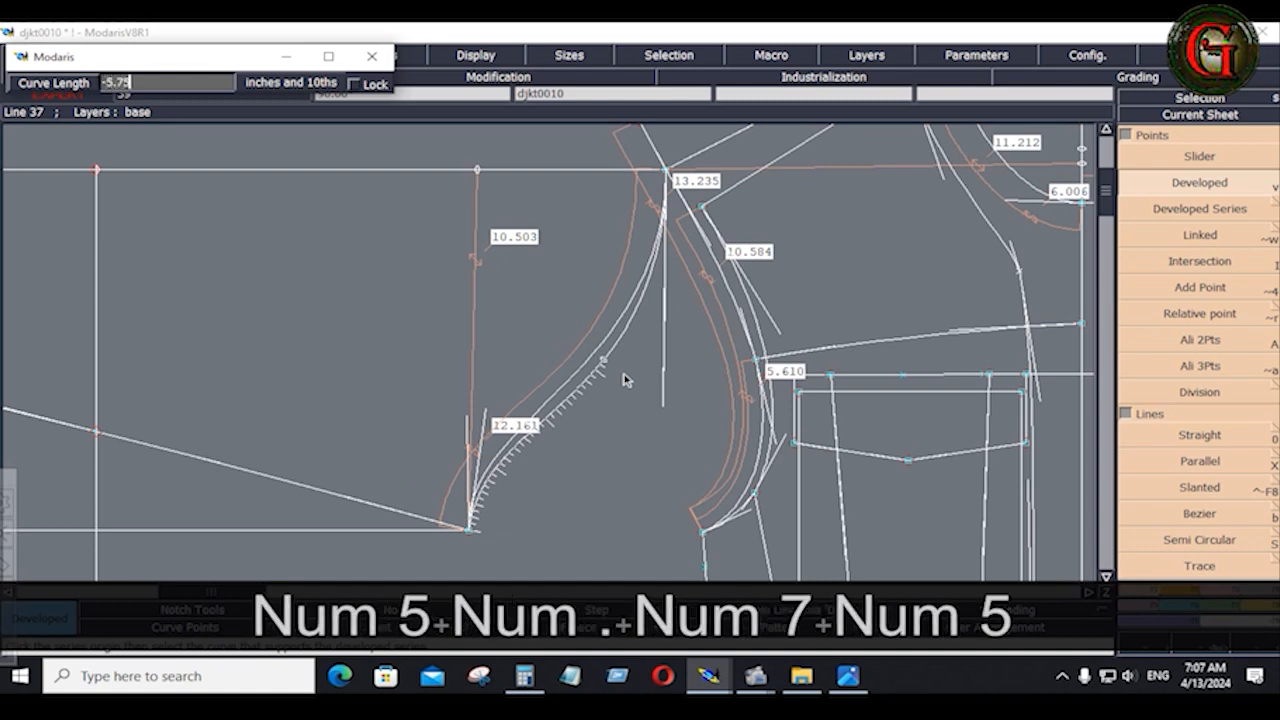
{"action": "key", "text": "Return"}
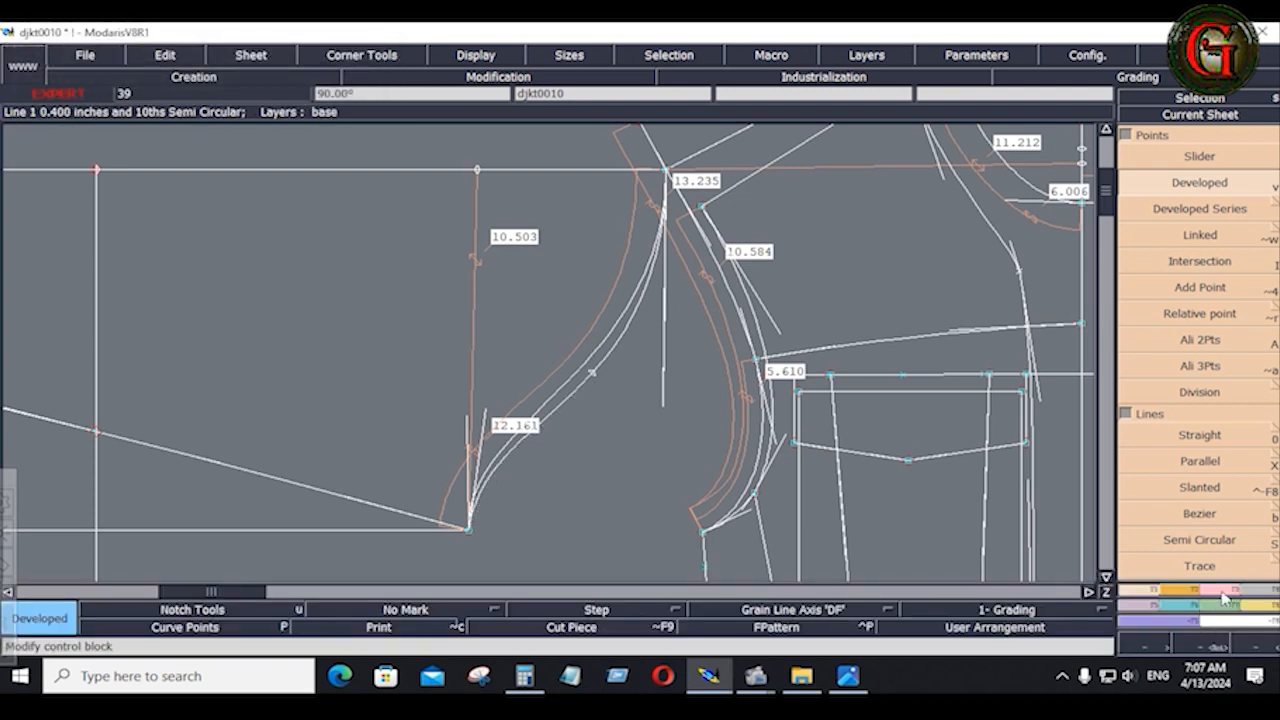
Step: Insert the developed point into the sleeve cap curve so it becomes part of that curve
{"action": "left_click", "coordinate": [1224, 598]}
{"action": "left_click", "coordinate": [1190, 461]}
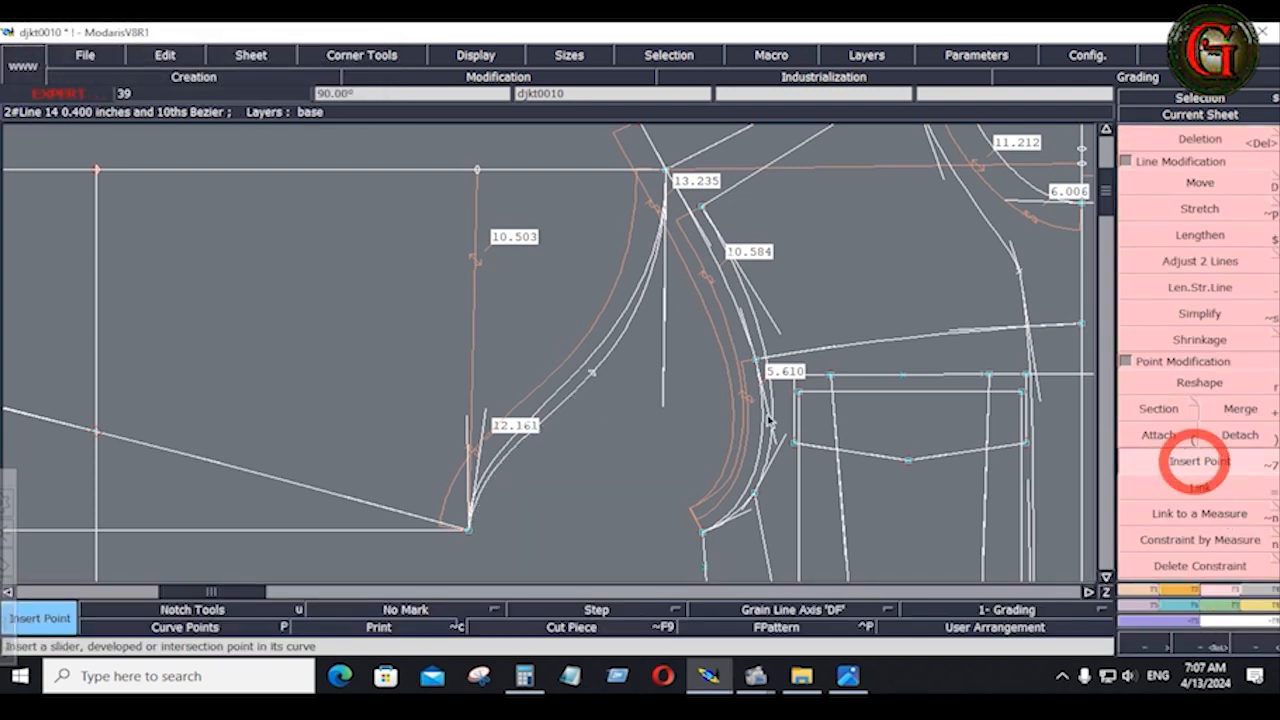
{"action": "left_click", "coordinate": [600, 372]}
{"action": "left_click", "coordinate": [598, 373]}
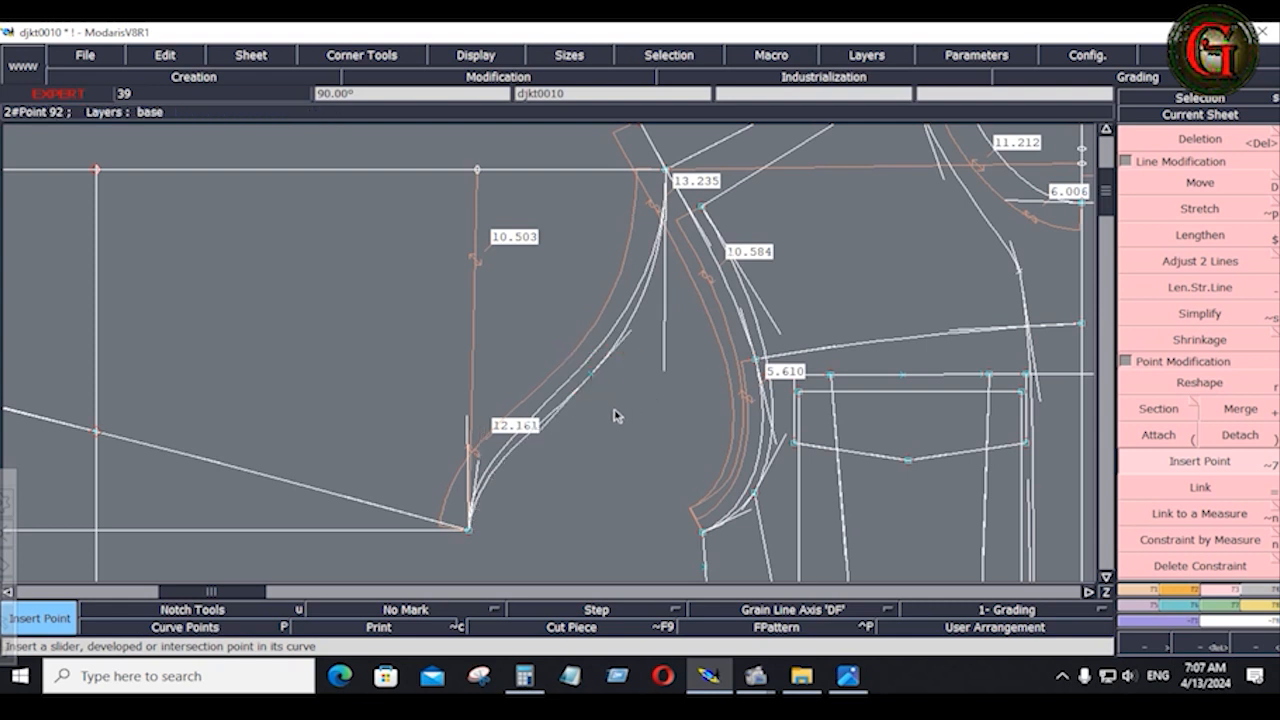
Step: Divide the hem between the underarm seam's end and the overarm corner into 2 equal parts with Sequence Division
{"action": "key", "text": "Home"}
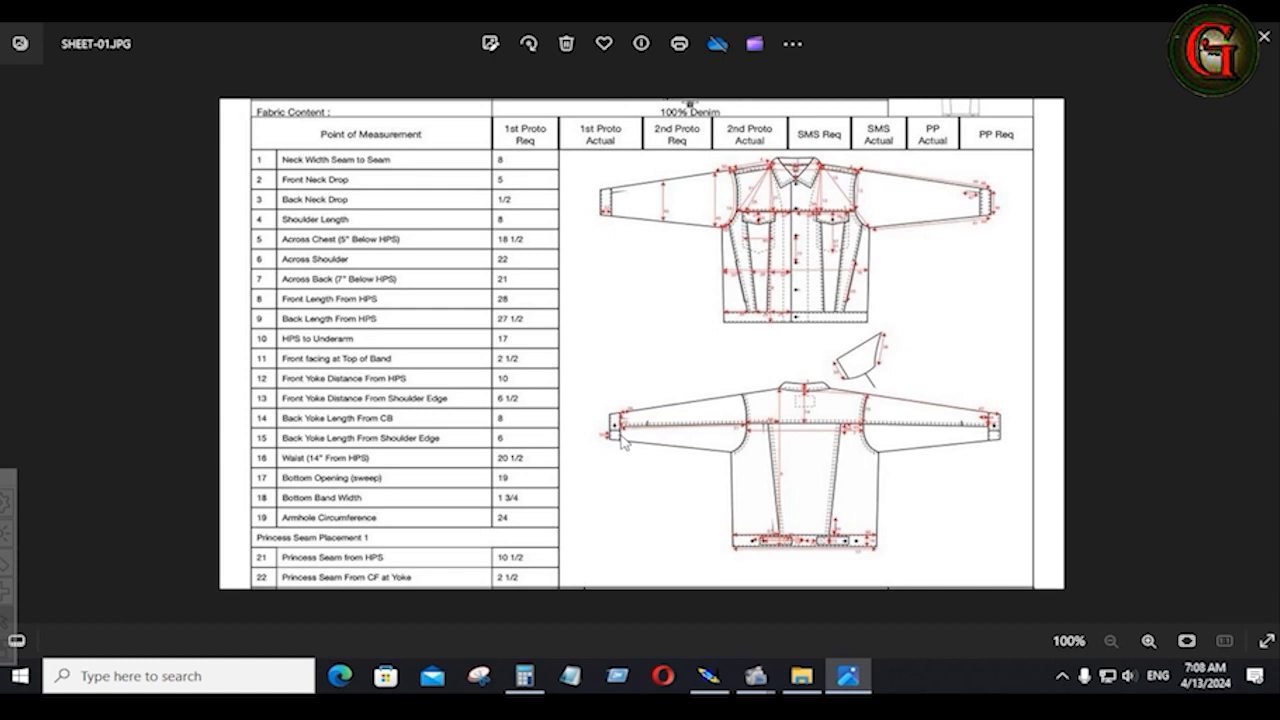
{"action": "left_click", "coordinate": [704, 677]}
{"action": "left_click", "coordinate": [1133, 597]}
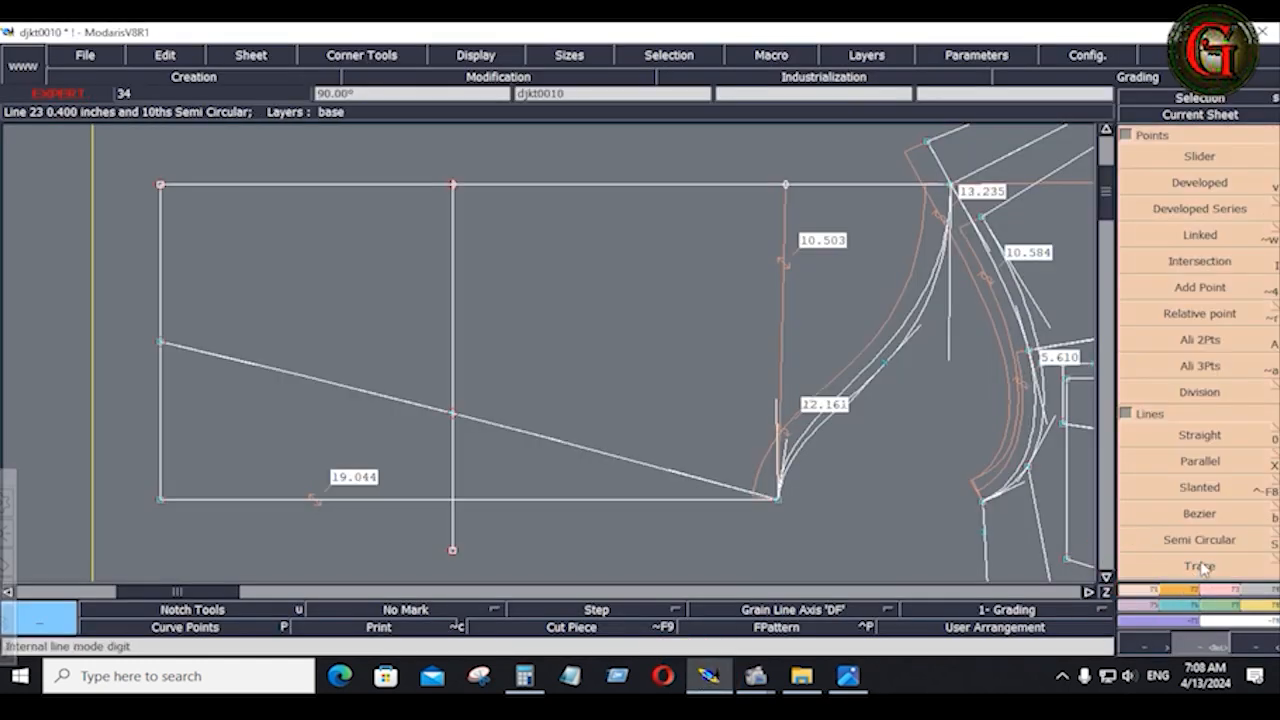
{"action": "left_click", "coordinate": [1128, 137]}
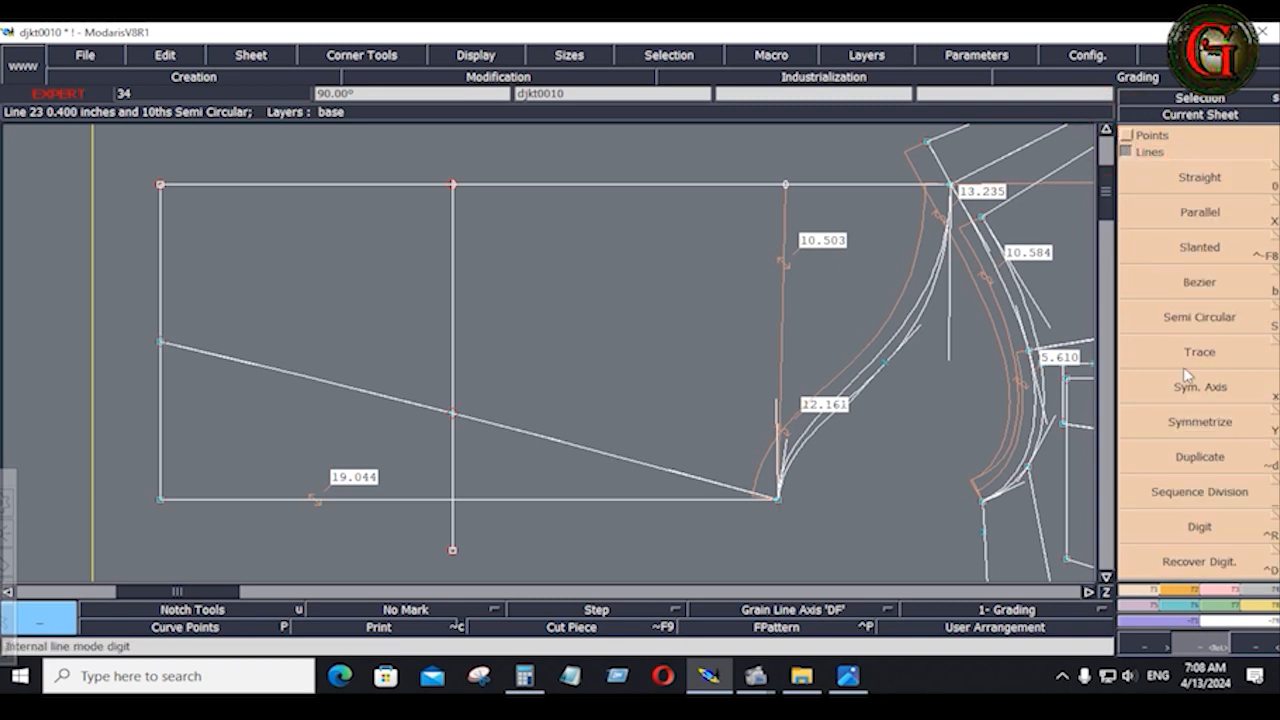
{"action": "left_click", "coordinate": [1200, 491]}
{"action": "left_click", "coordinate": [162, 344]}
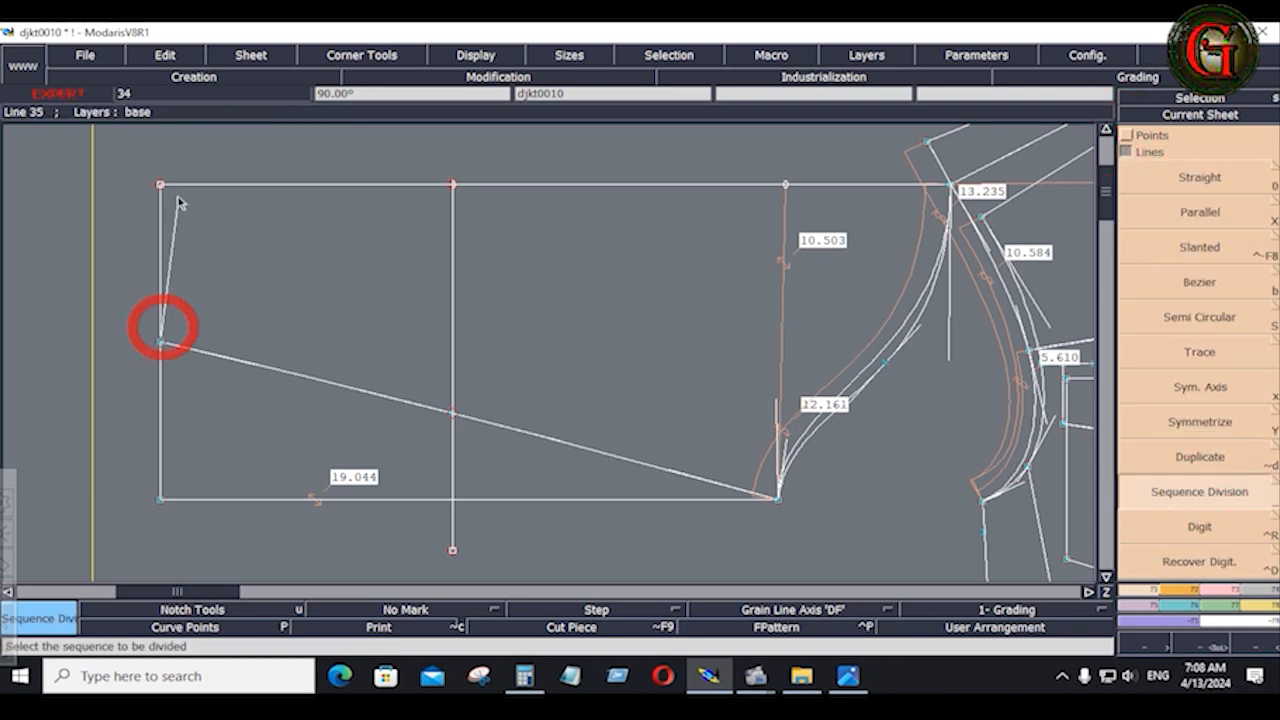
{"action": "left_click", "coordinate": [161, 186]}
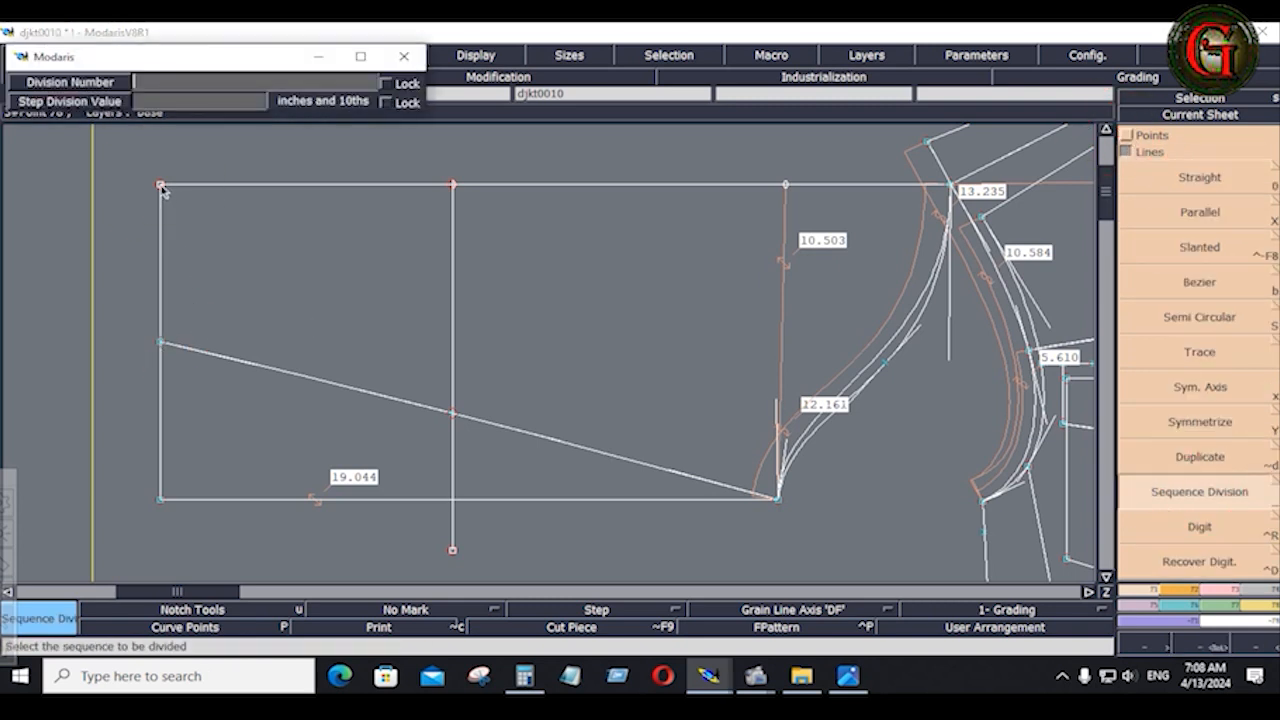
{"action": "type", "text": "2"}
{"action": "key", "text": "Return"}
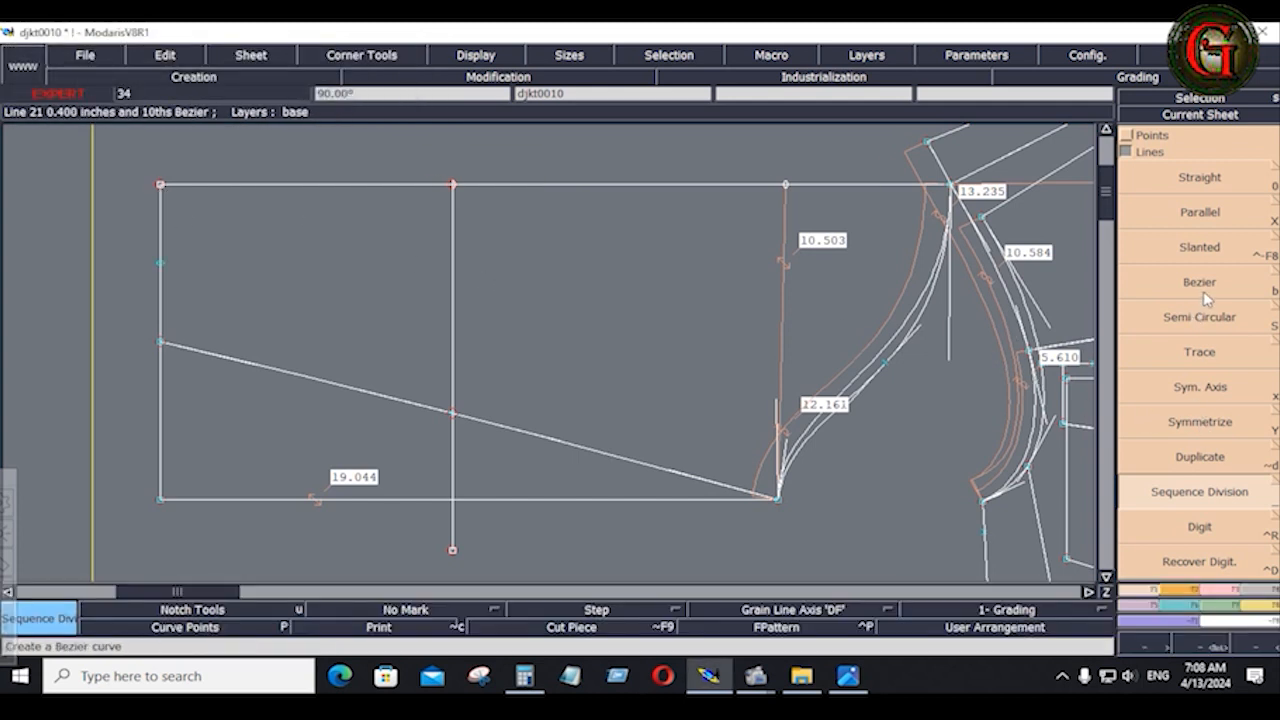
Step: Draw a Bezier panel seam from the inserted sleeve cap point to the hem's division point
{"action": "left_click", "coordinate": [1205, 287]}
{"action": "left_click", "coordinate": [885, 363]}
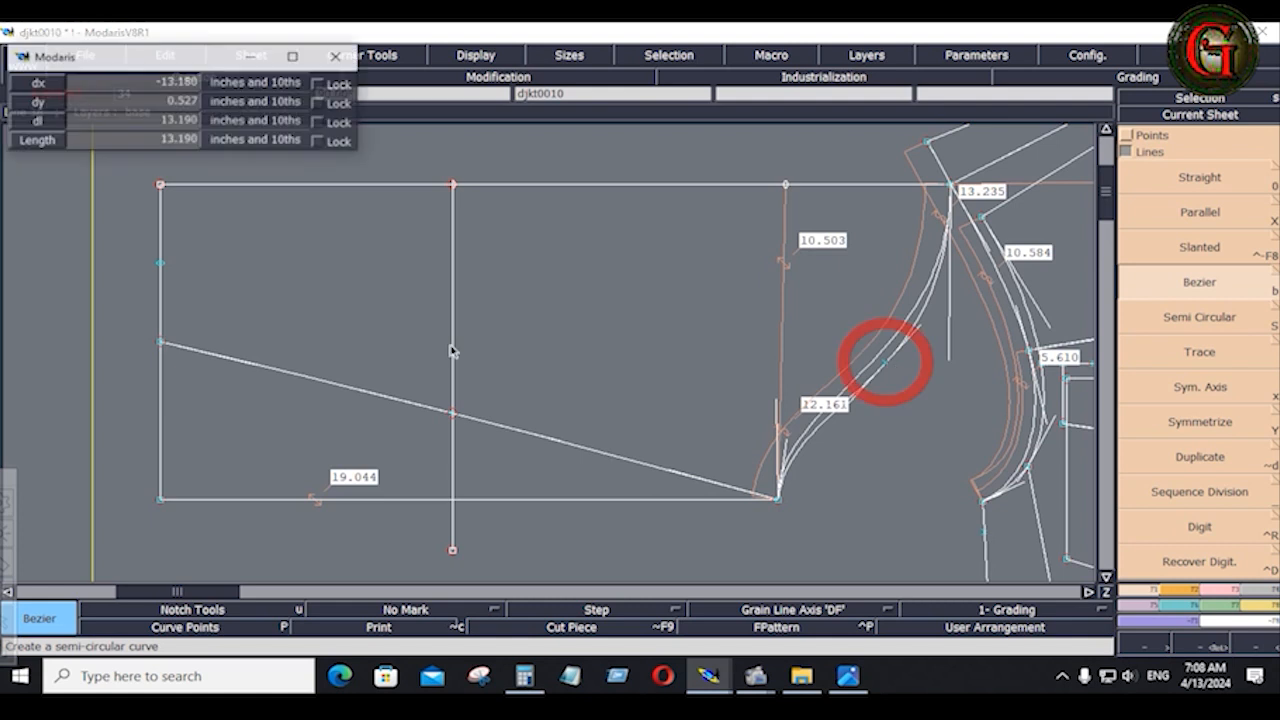
{"action": "left_click", "coordinate": [162, 265]}
Step: Review the sleeve sketch and sleeve measurements on spec images SHEET-01.JPG and SHEET-02.JPG, and return to the pattern sheet
{"action": "key", "text": "alt+Tab"}
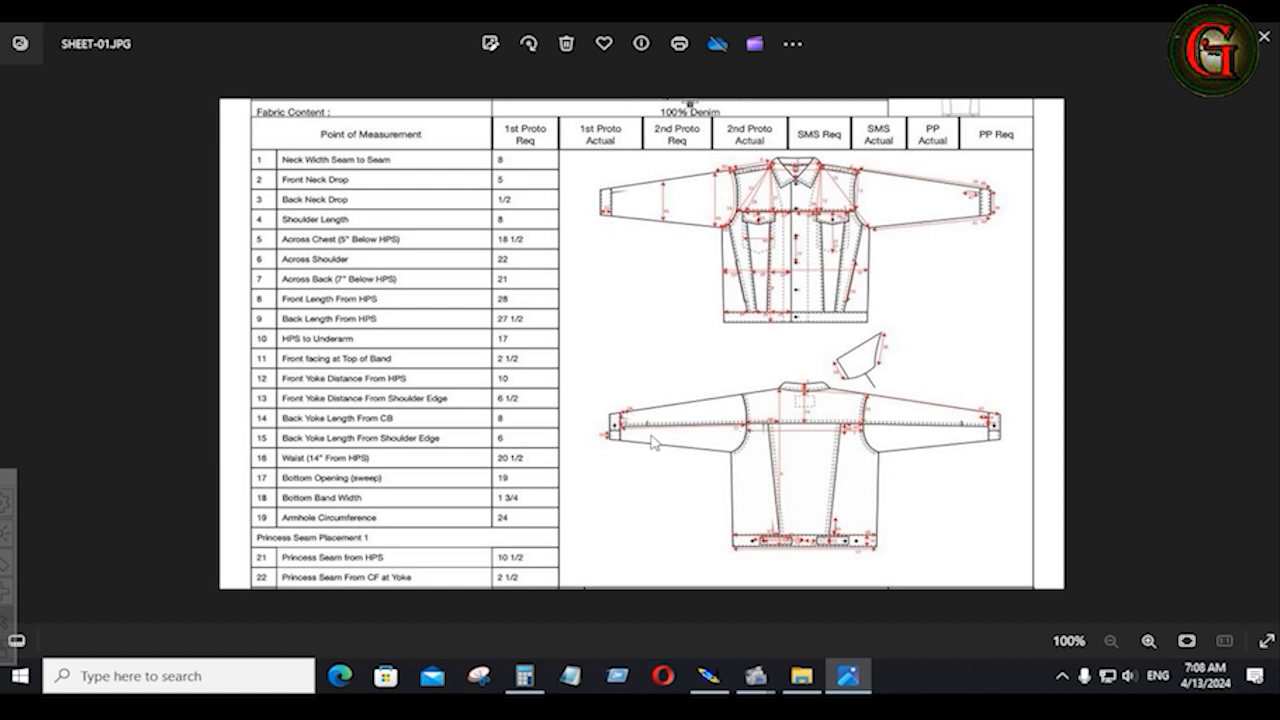
{"action": "left_click", "coordinate": [708, 676]}
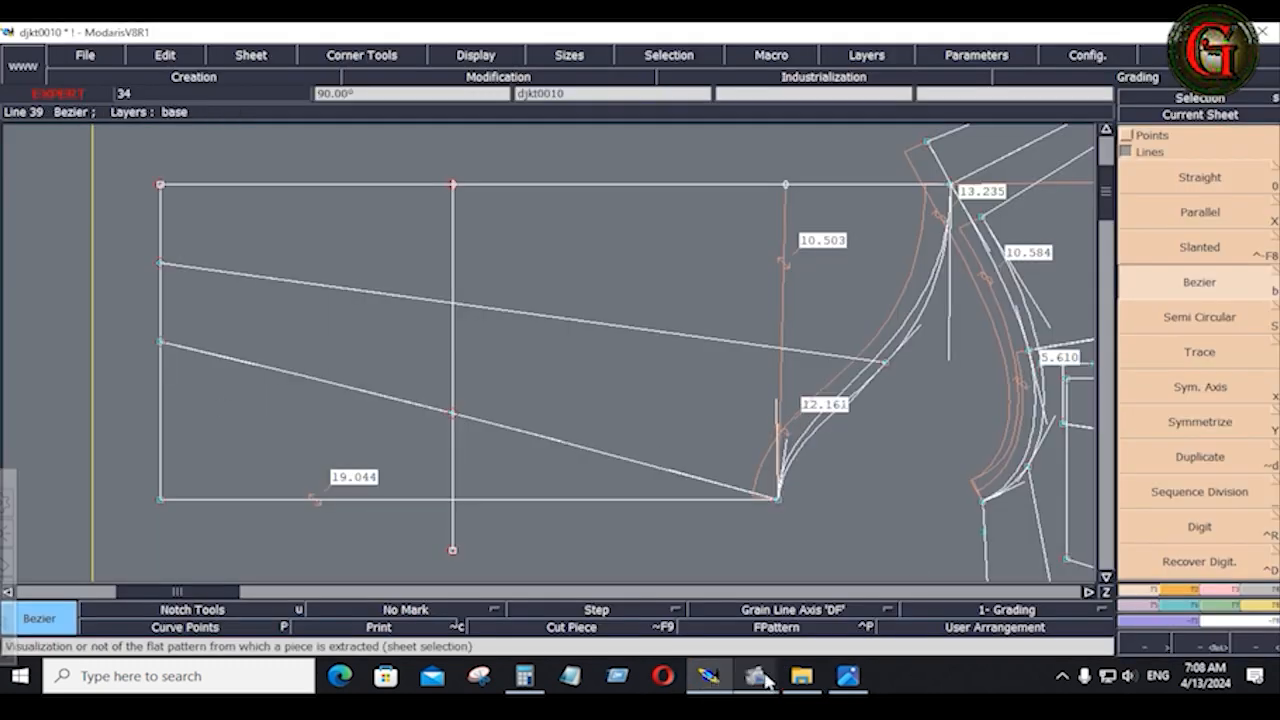
{"action": "left_click", "coordinate": [848, 676]}
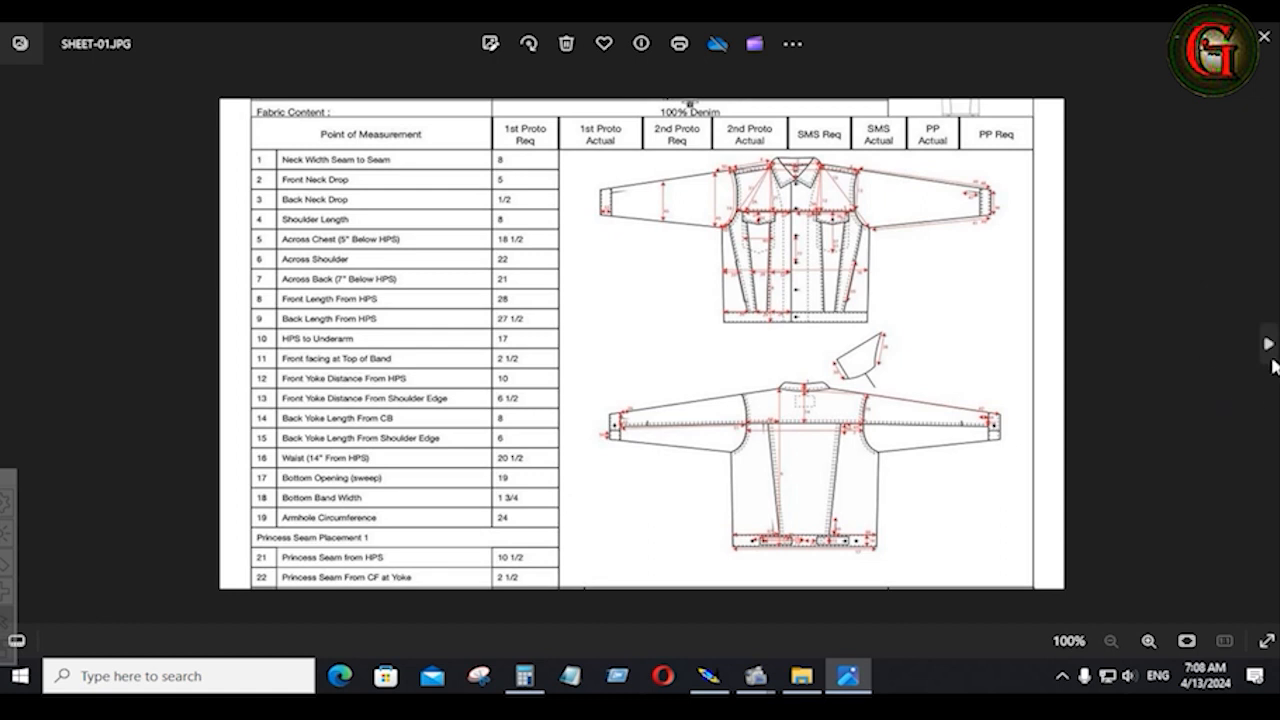
{"action": "left_click", "coordinate": [1270, 345]}
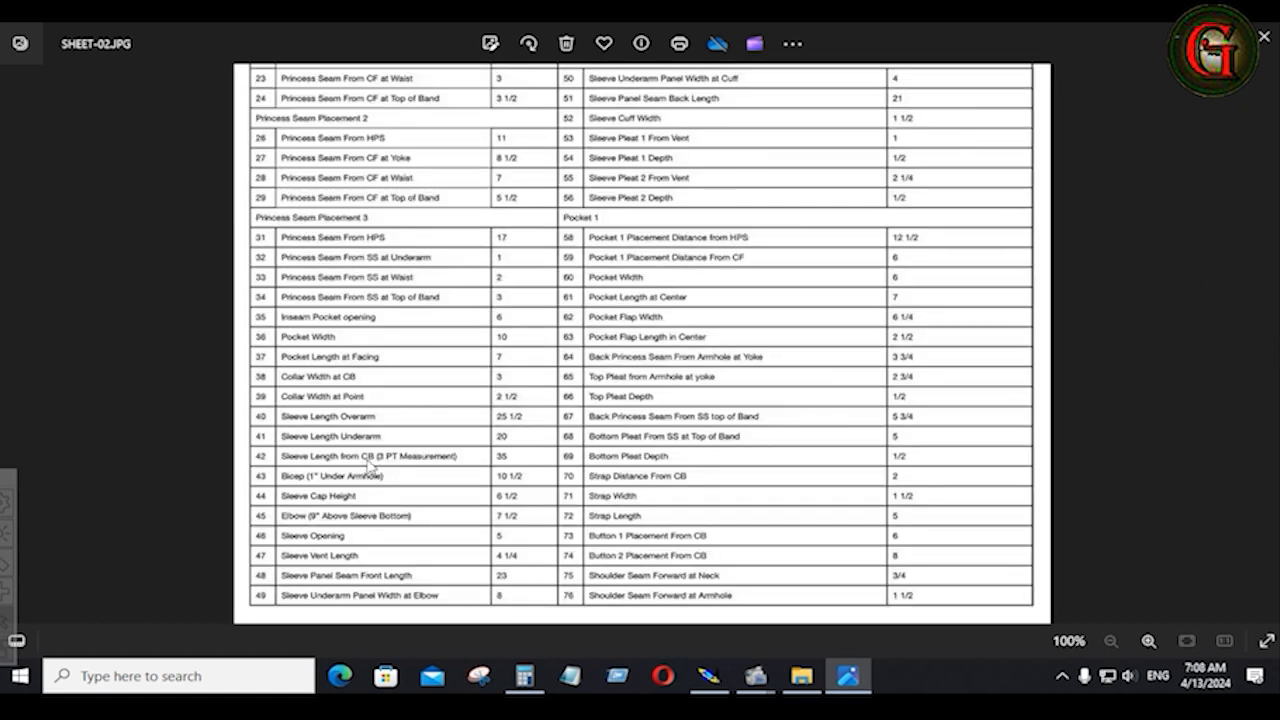
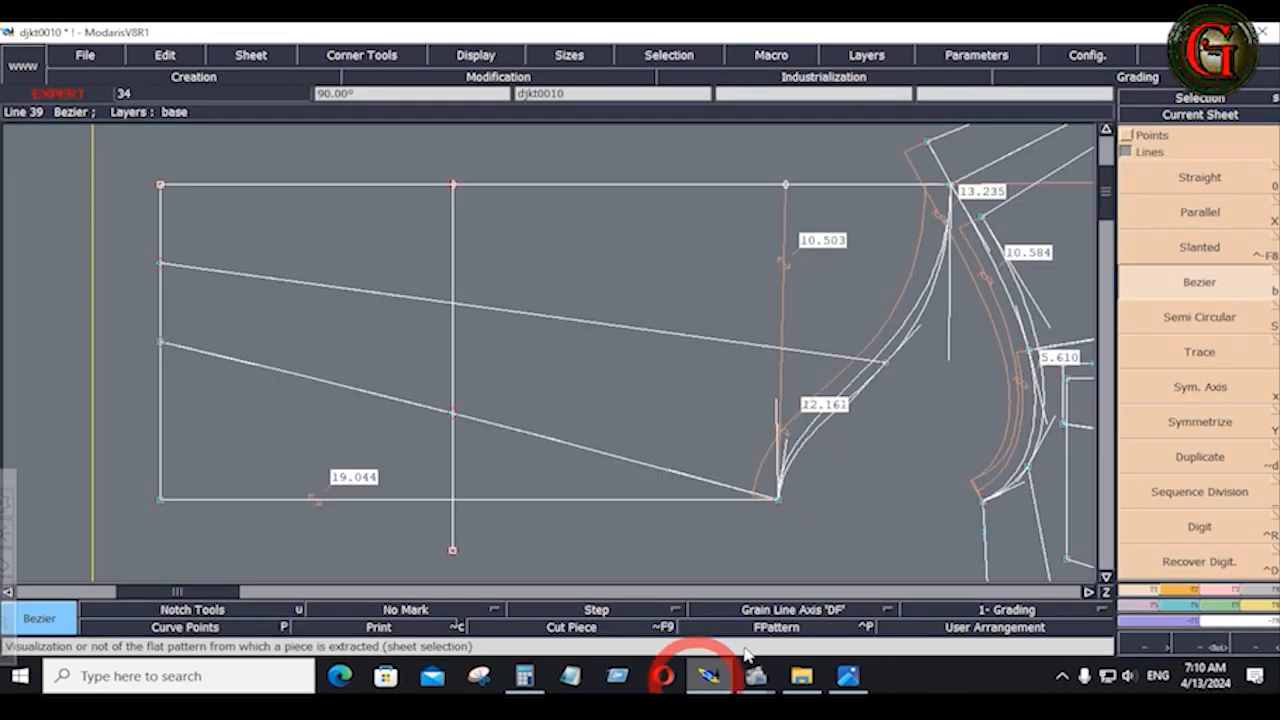
{"action": "left_click", "coordinate": [708, 676]}
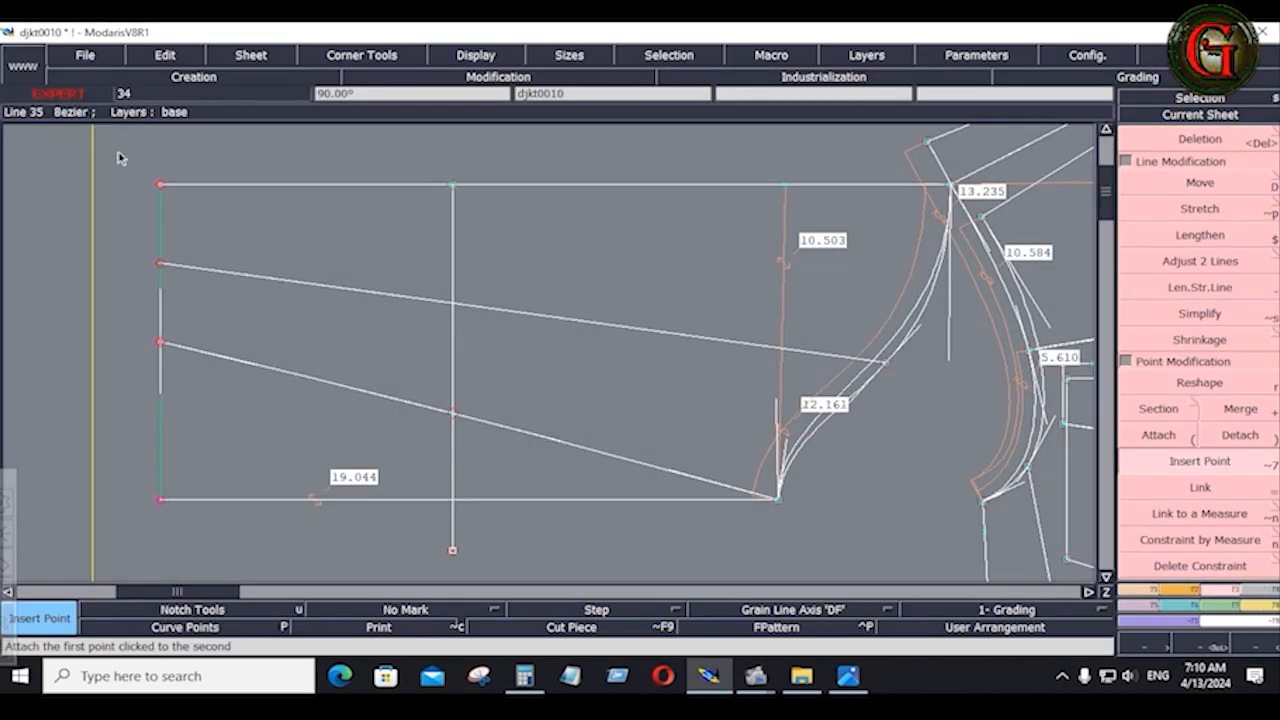
Step: Select all points along the sleeve hem line and move them 1.5 inches in X toward the cap
{"action": "left_click_drag", "start_coordinate": [118, 157], "coordinate": [281, 543]}
{"action": "key", "text": "shift+f"}
{"action": "key", "text": "shift+f"}
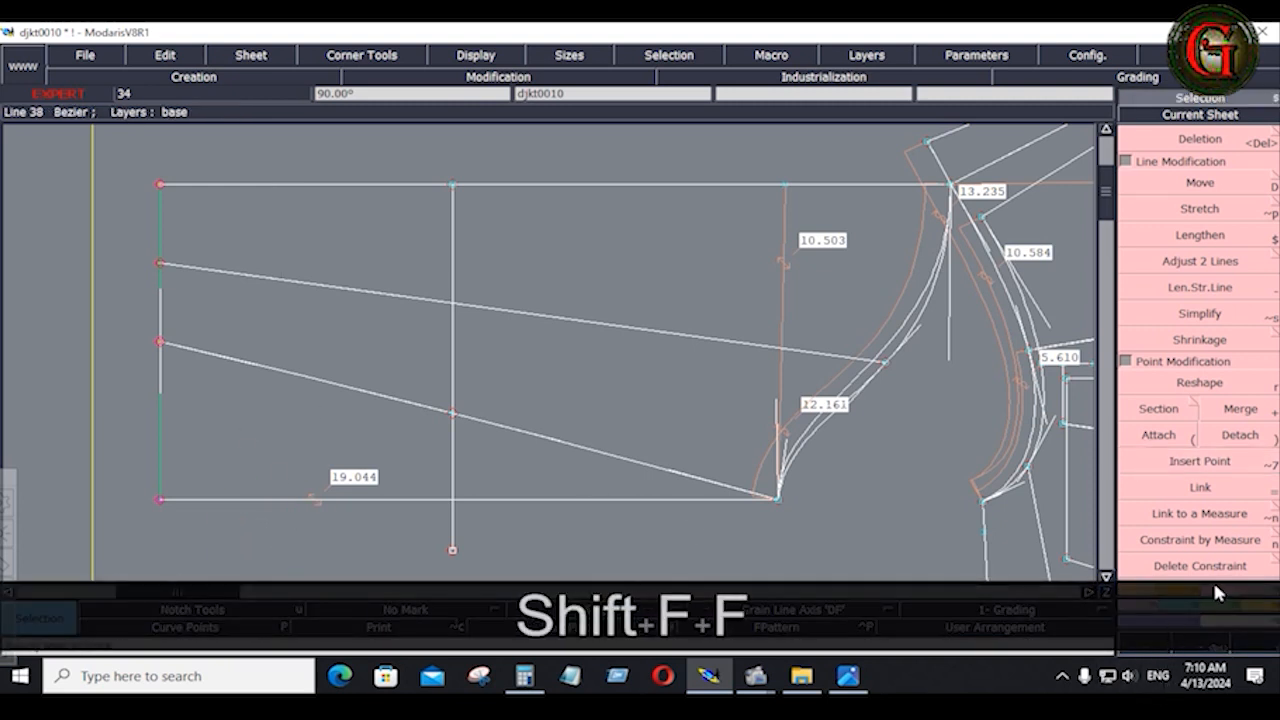
{"action": "left_click", "coordinate": [1199, 184]}
{"action": "left_click", "coordinate": [160, 300]}
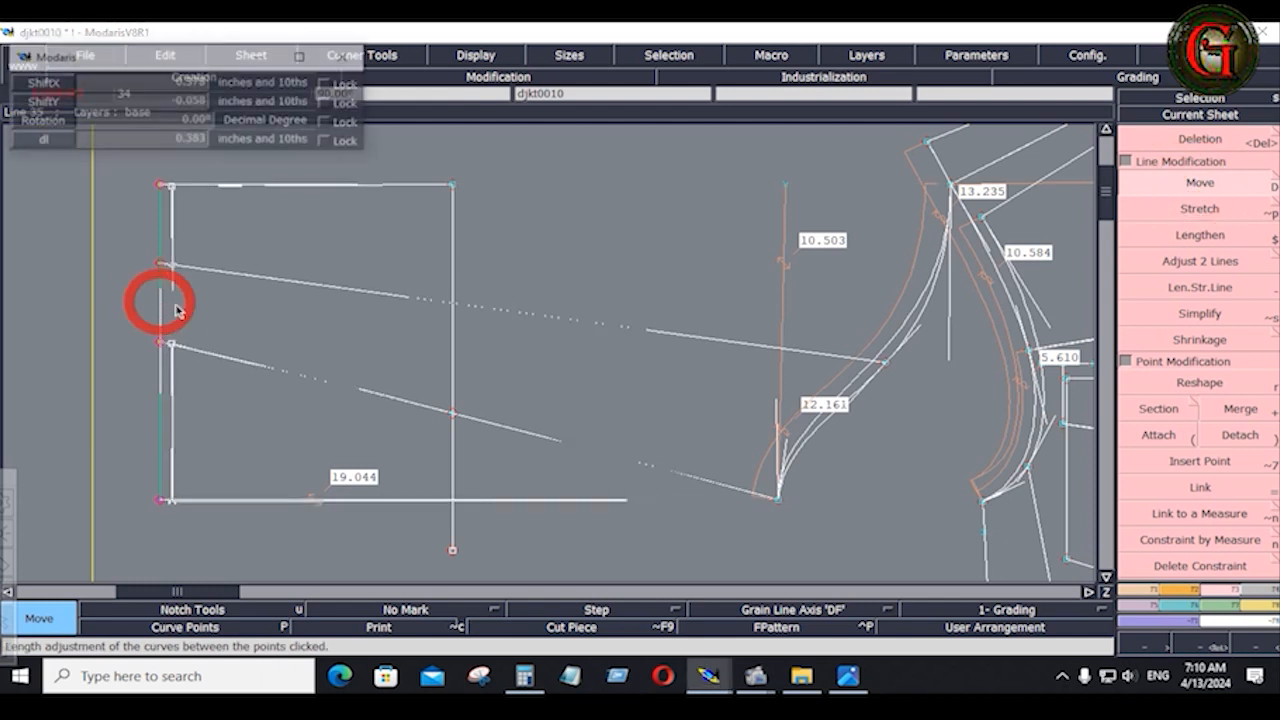
{"action": "key", "text": "Down"}
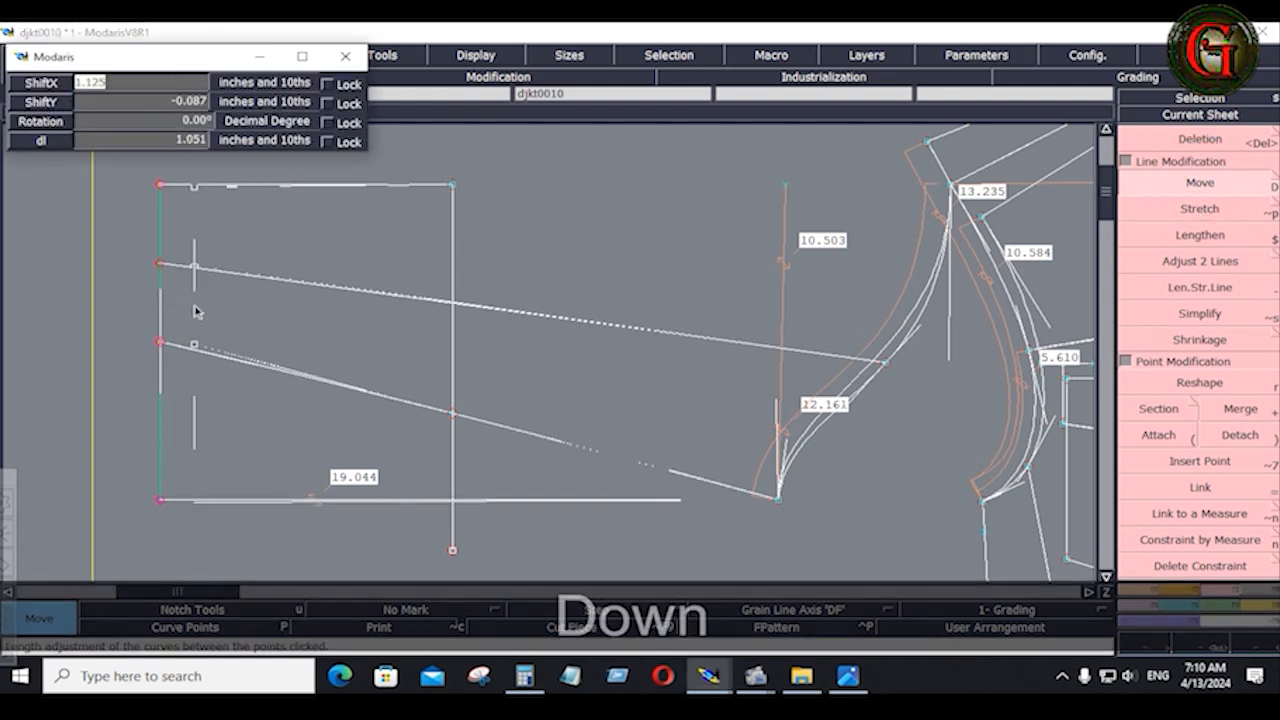
{"action": "type", "text": "1.5"}
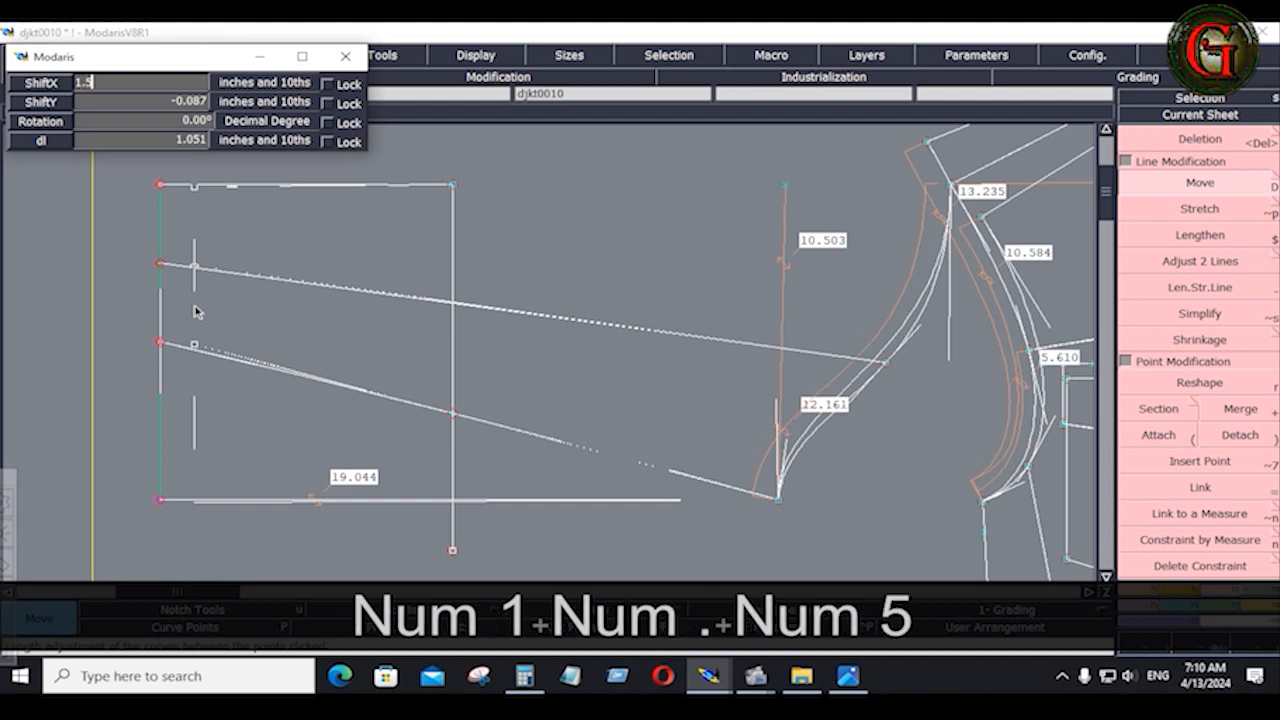
{"action": "key", "text": "Return"}
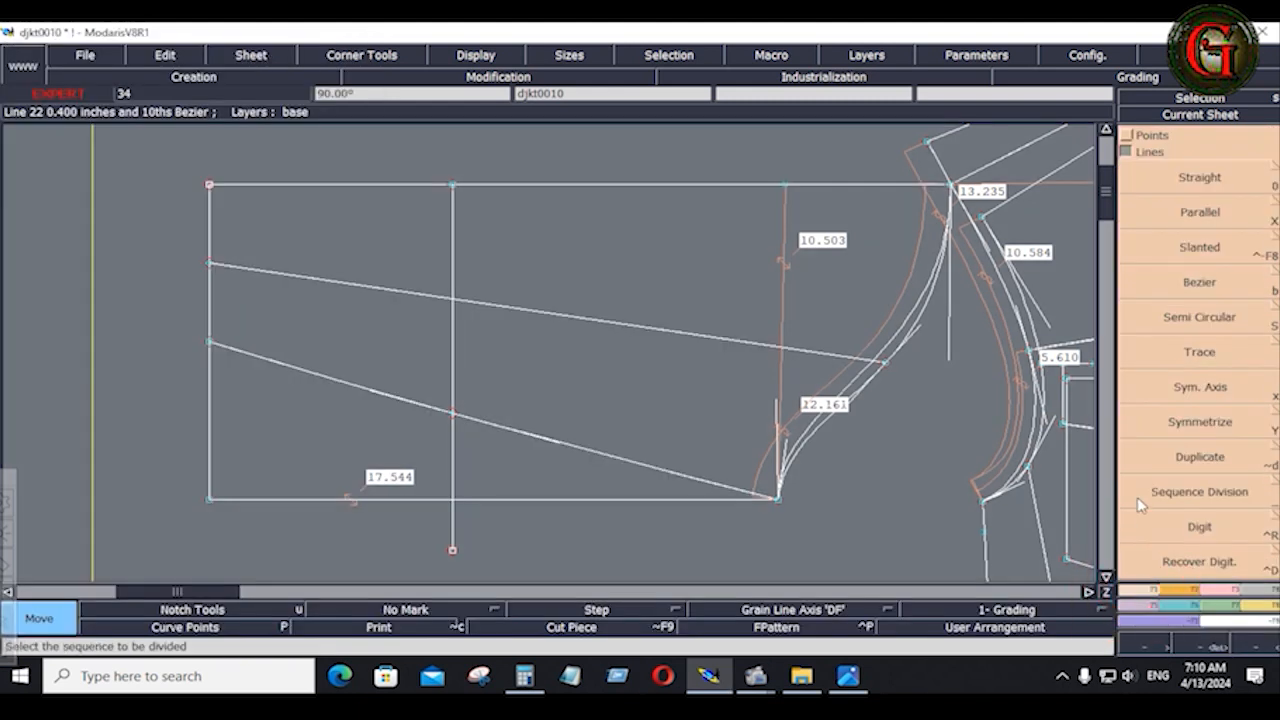
Step: Create a parallel to the hem line at a distance of -1.5 inches for the cuff
{"action": "left_click", "coordinate": [1200, 212]}
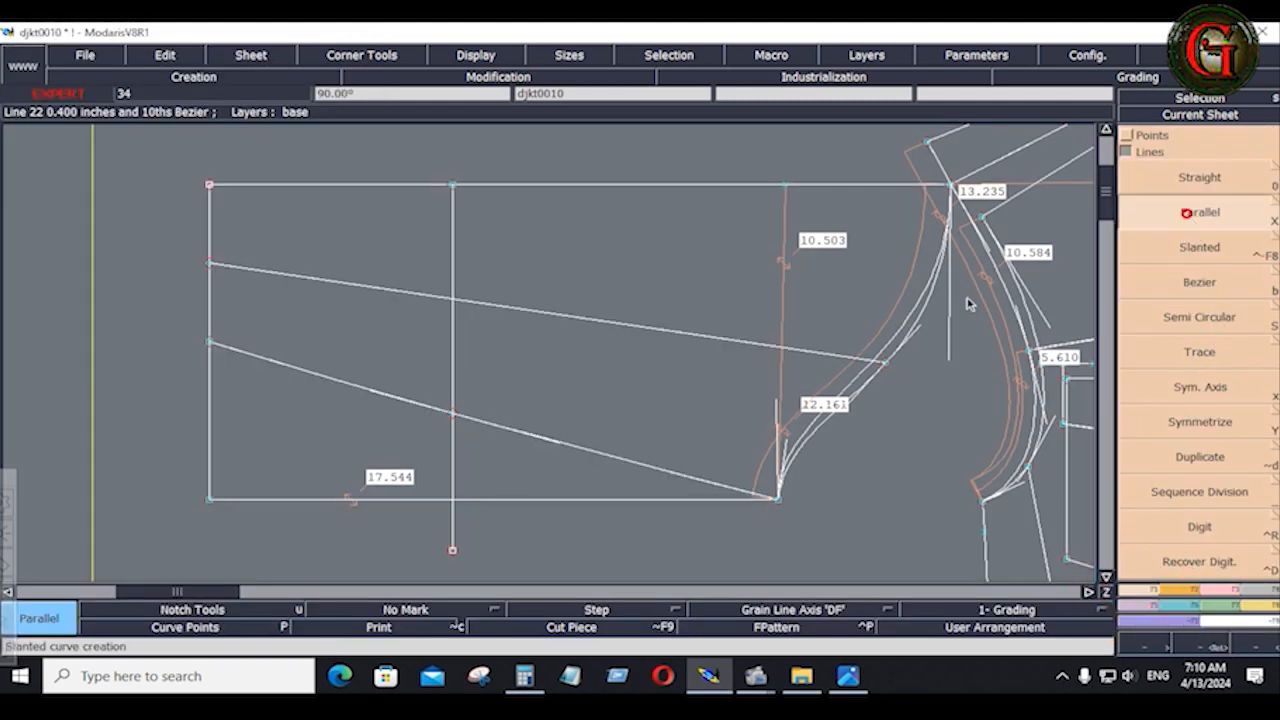
{"action": "left_click", "coordinate": [203, 302]}
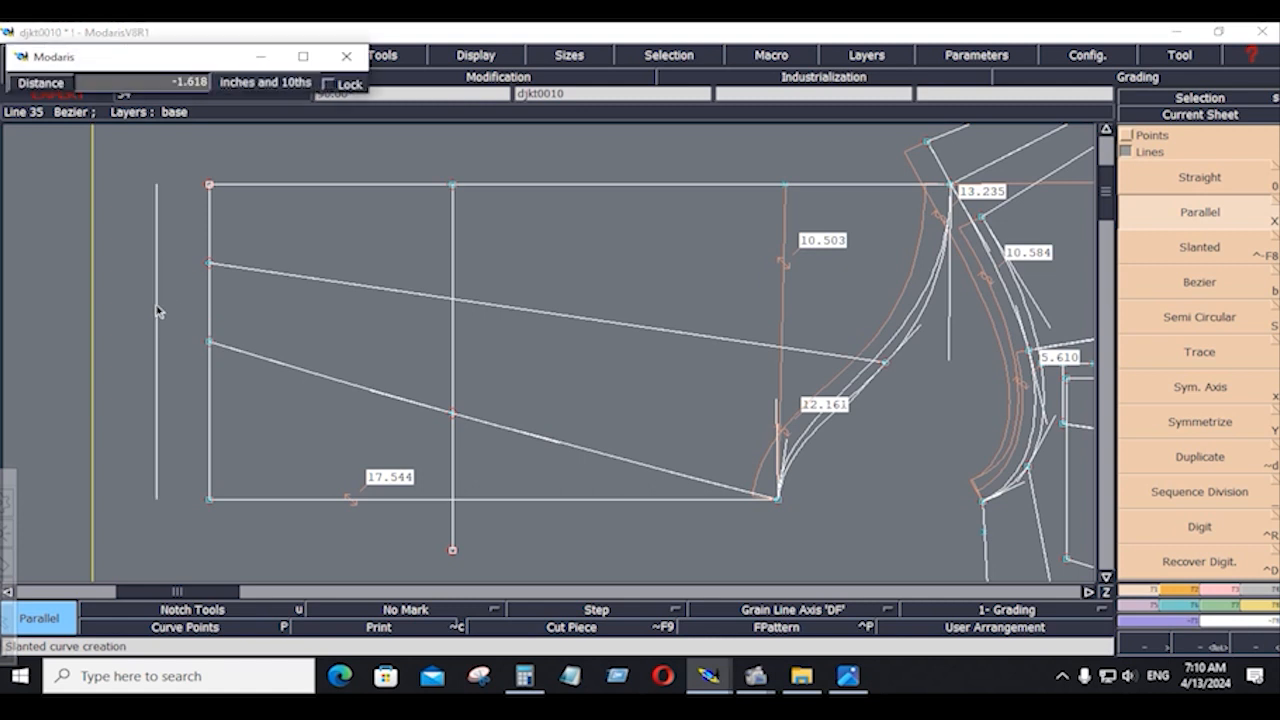
{"action": "key", "text": "Down"}
{"action": "type", "text": "-1.5"}
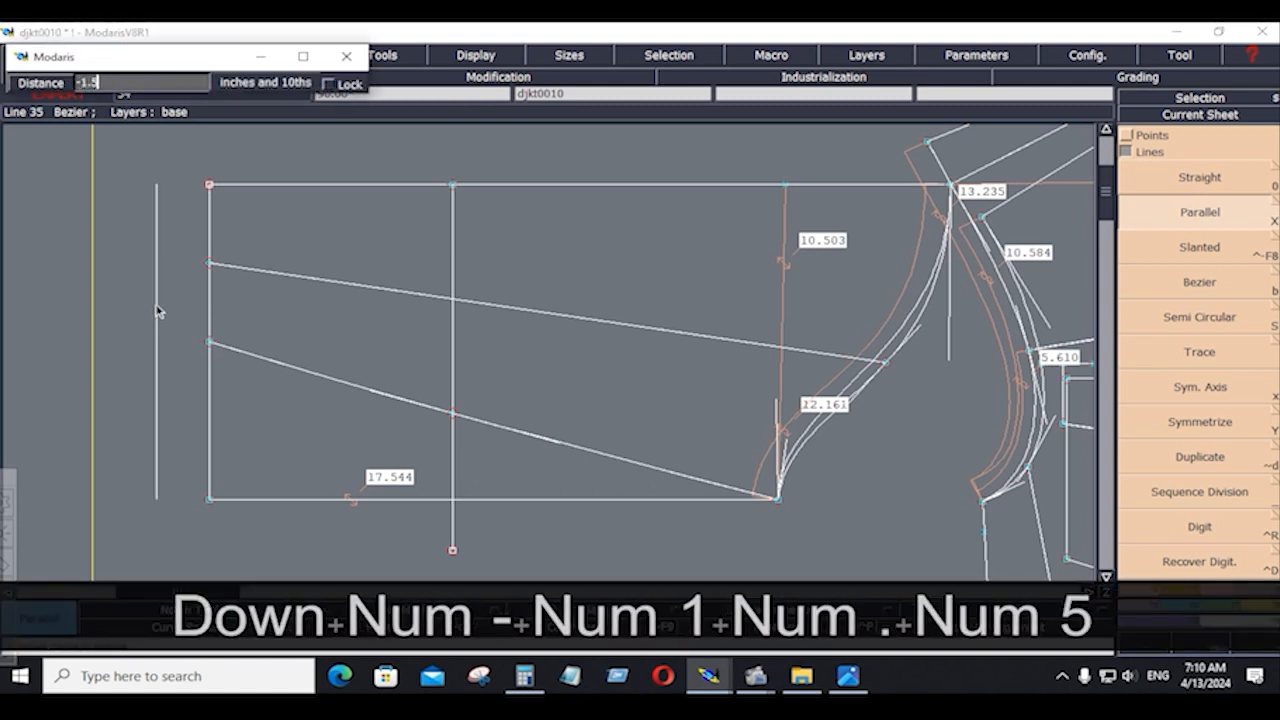
{"action": "key", "text": "Return"}
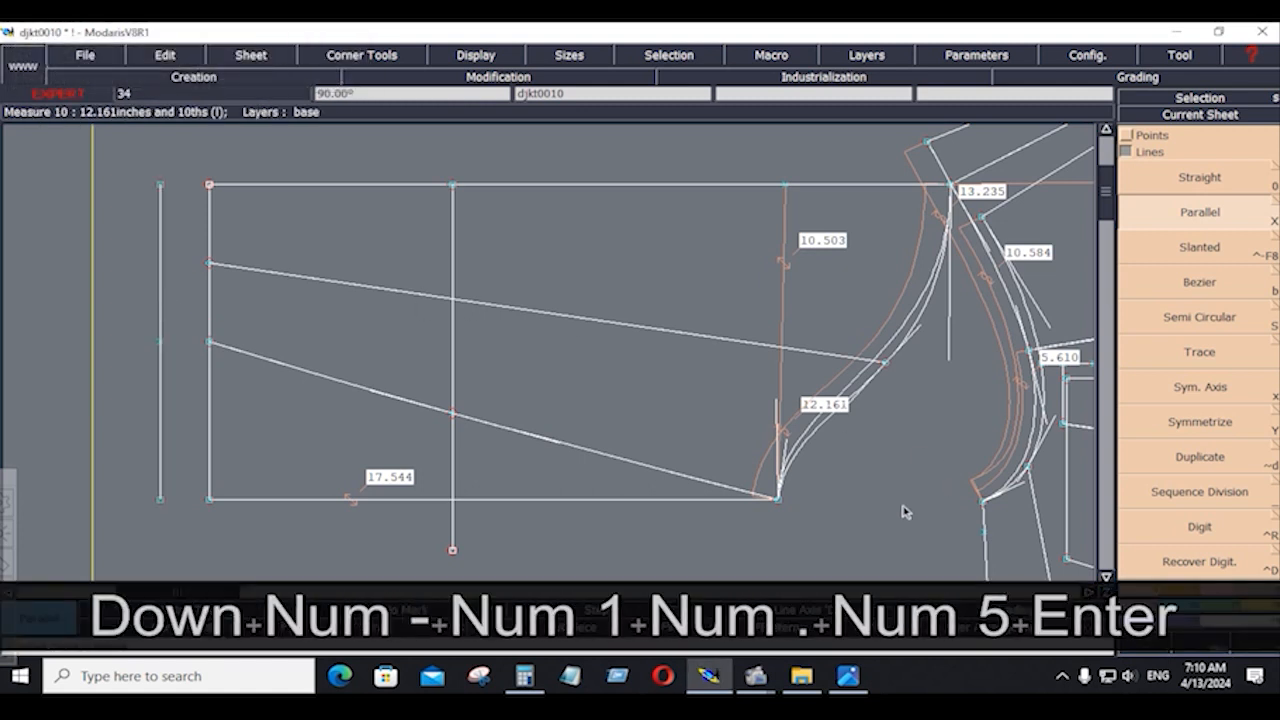
{"action": "left_click", "coordinate": [1200, 283]}
{"action": "left_click", "coordinate": [209, 344]}
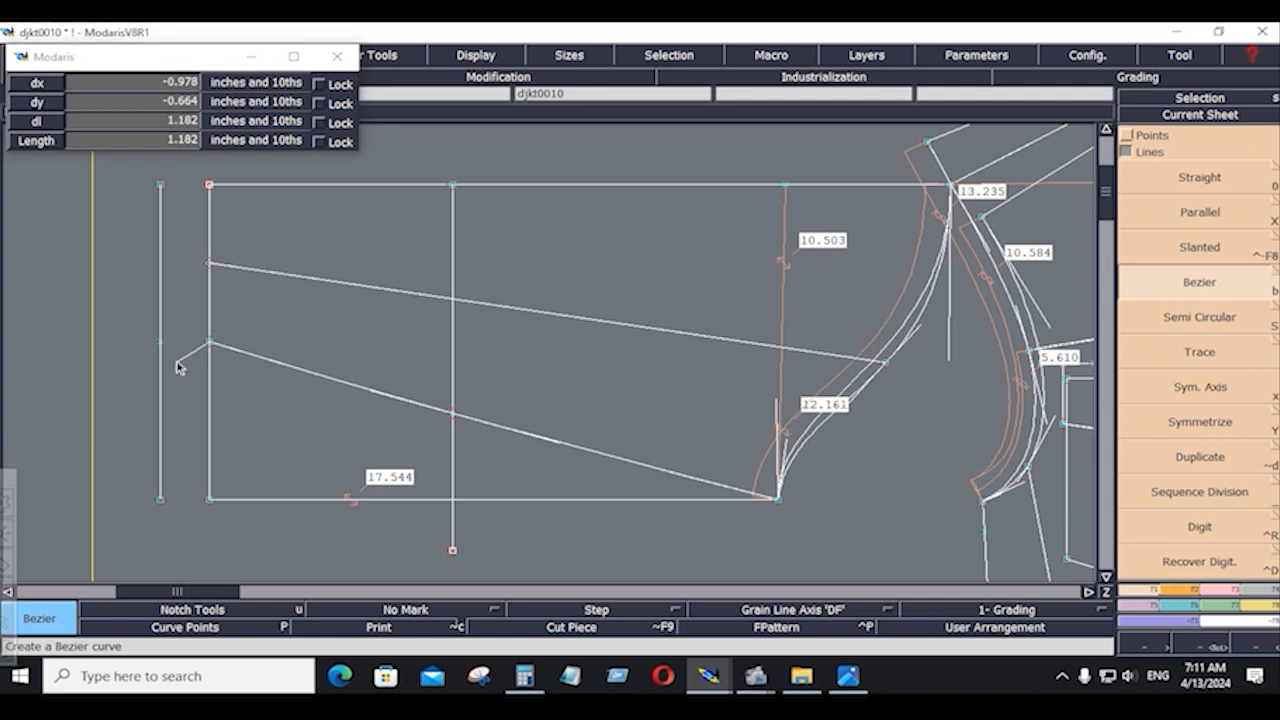
{"action": "left_click", "coordinate": [177, 362]}
{"action": "key", "text": "ctrl"}
{"action": "key", "text": "ctrl+z"}
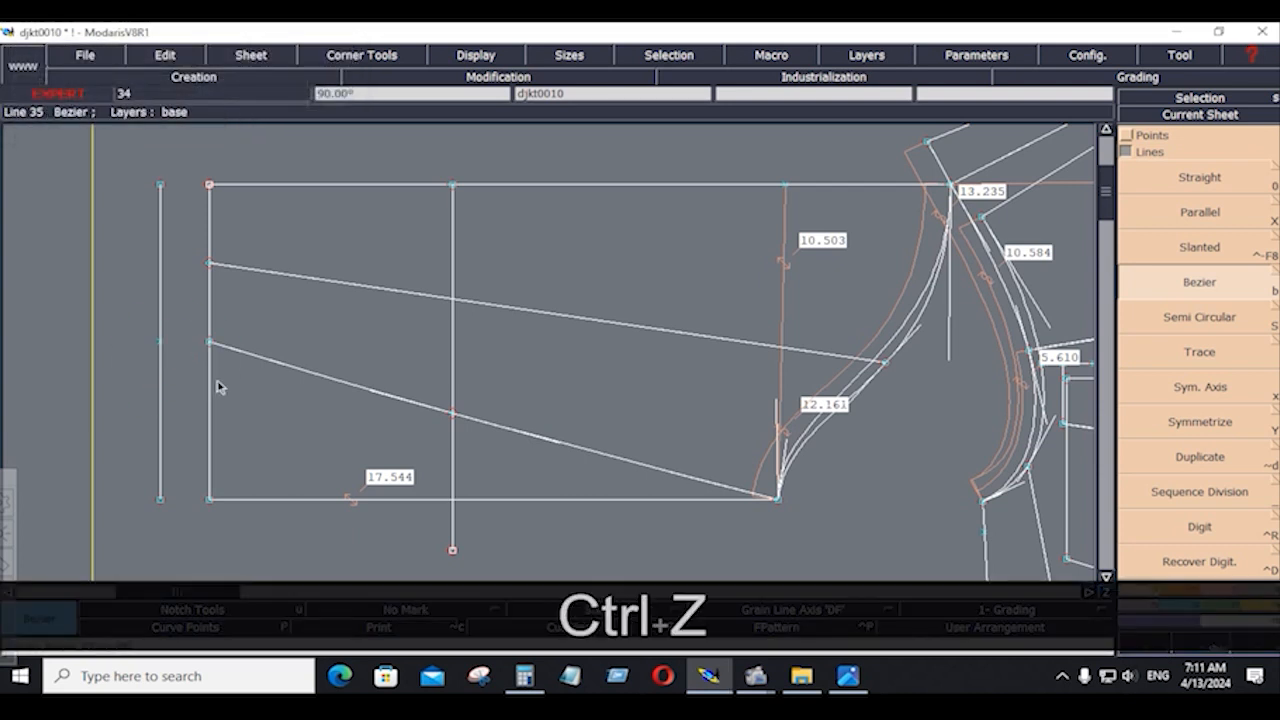
Step: Draw two Bezier lines joining the hem's overarm corner and underarm seam end to the matching points on the cuff line
{"action": "left_click", "coordinate": [209, 185]}
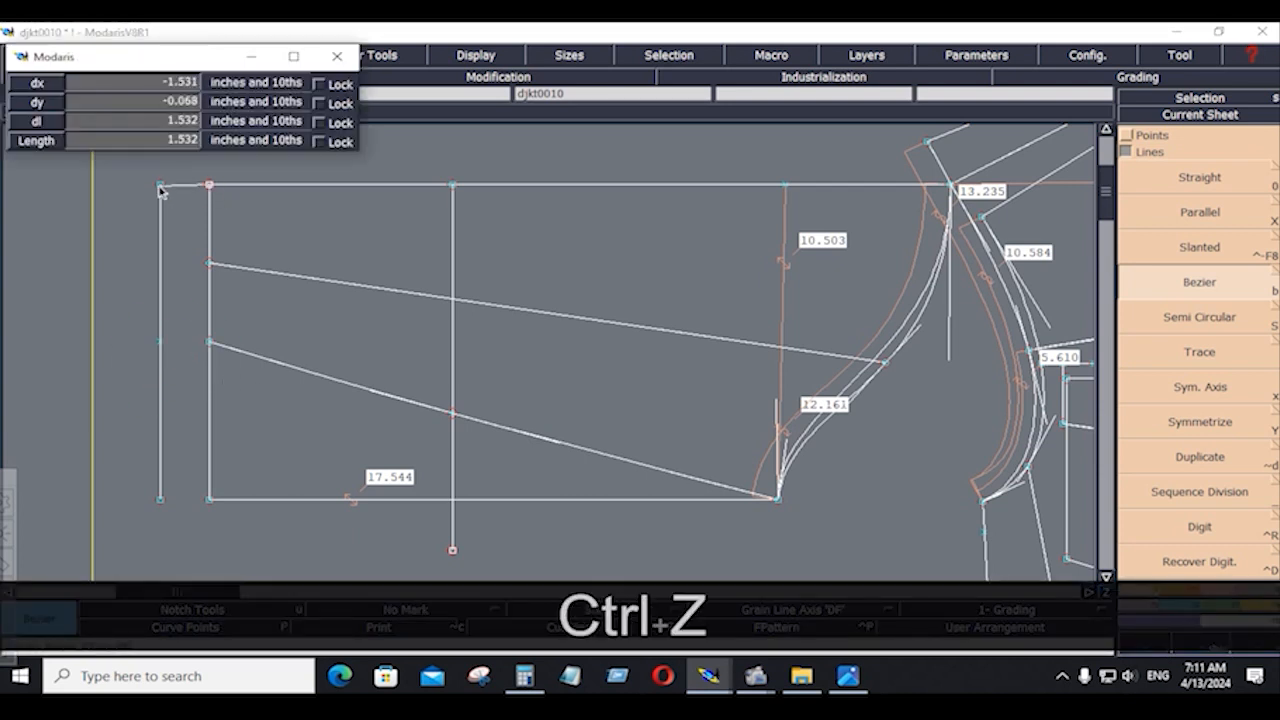
{"action": "left_click", "coordinate": [160, 186]}
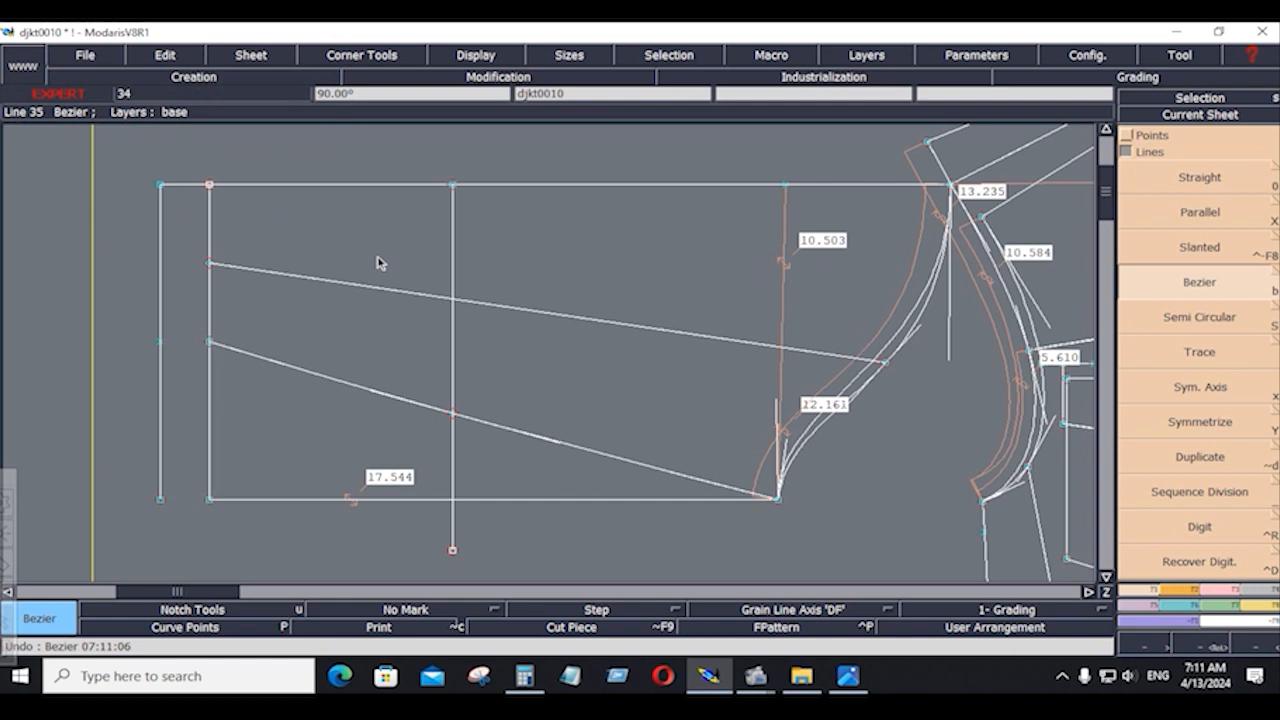
{"action": "left_click", "coordinate": [209, 342]}
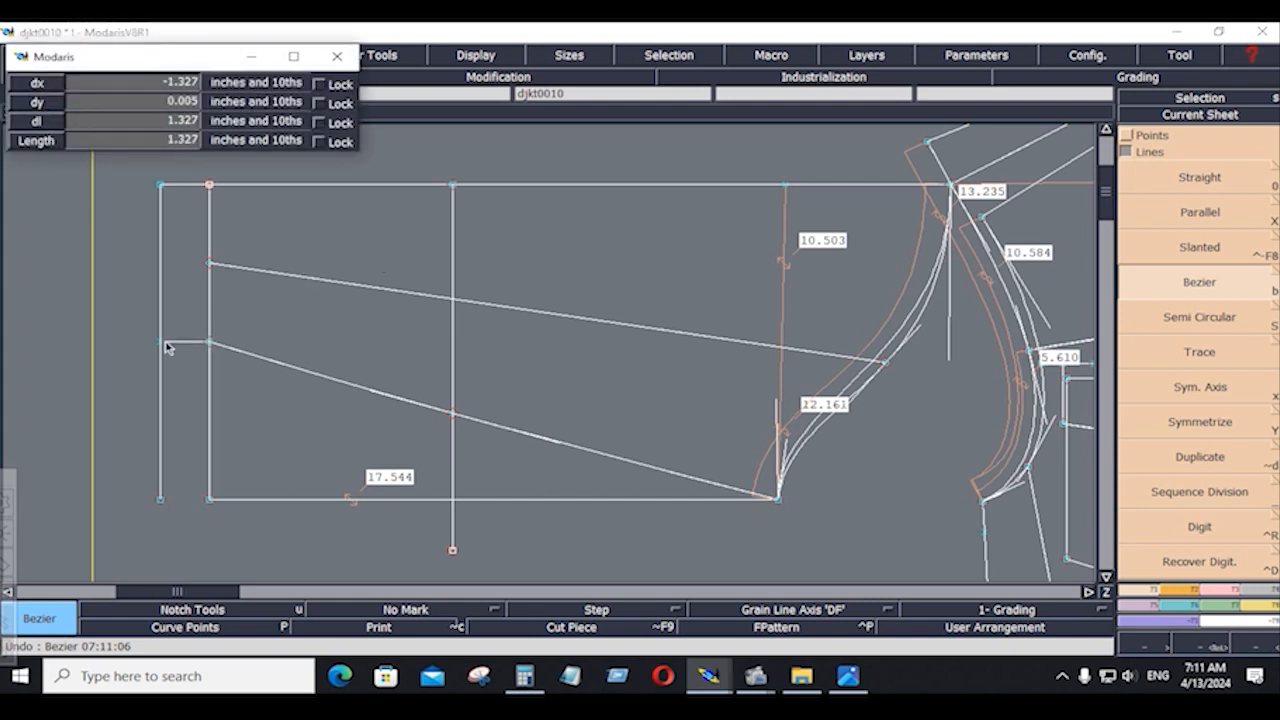
{"action": "left_click", "coordinate": [160, 342]}
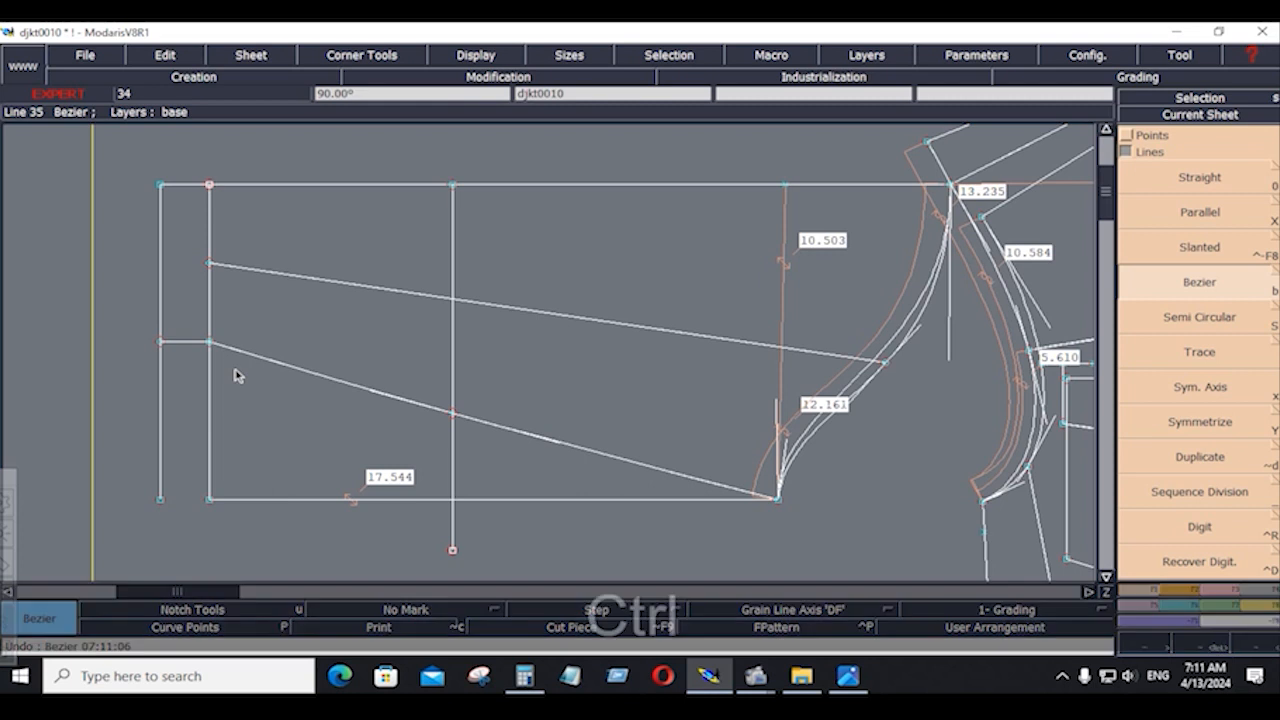
Step: Create a parallel to the cuff's underarm end line at a distance of -0.25 inches and delete the original end line
{"action": "left_click", "coordinate": [1190, 212]}
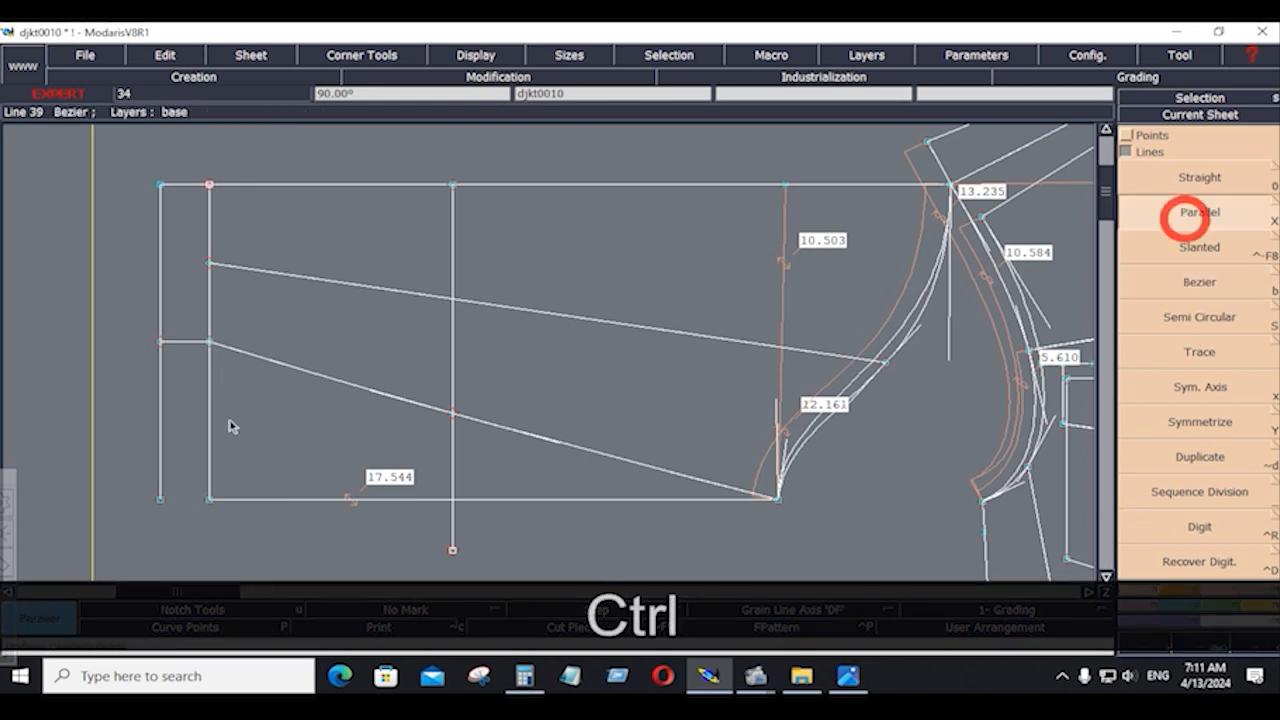
{"action": "left_click", "coordinate": [191, 343]}
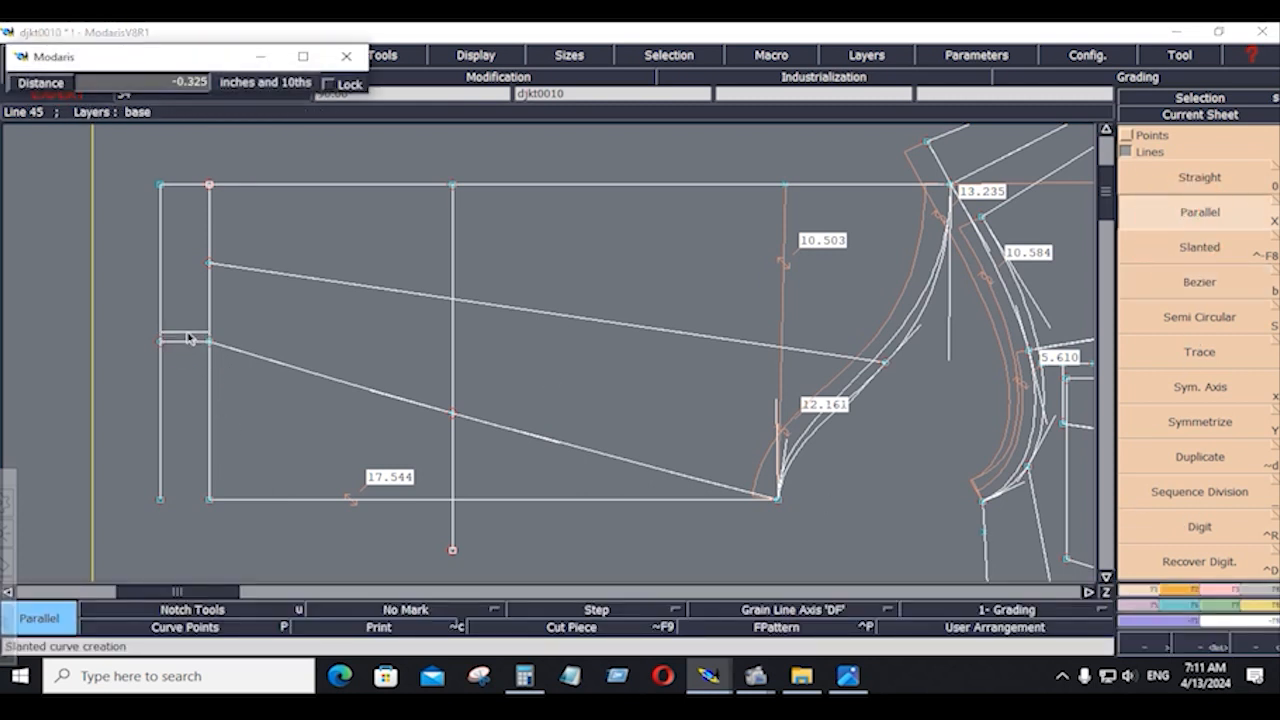
{"action": "key", "text": "Down"}
{"action": "key", "text": "Right"}
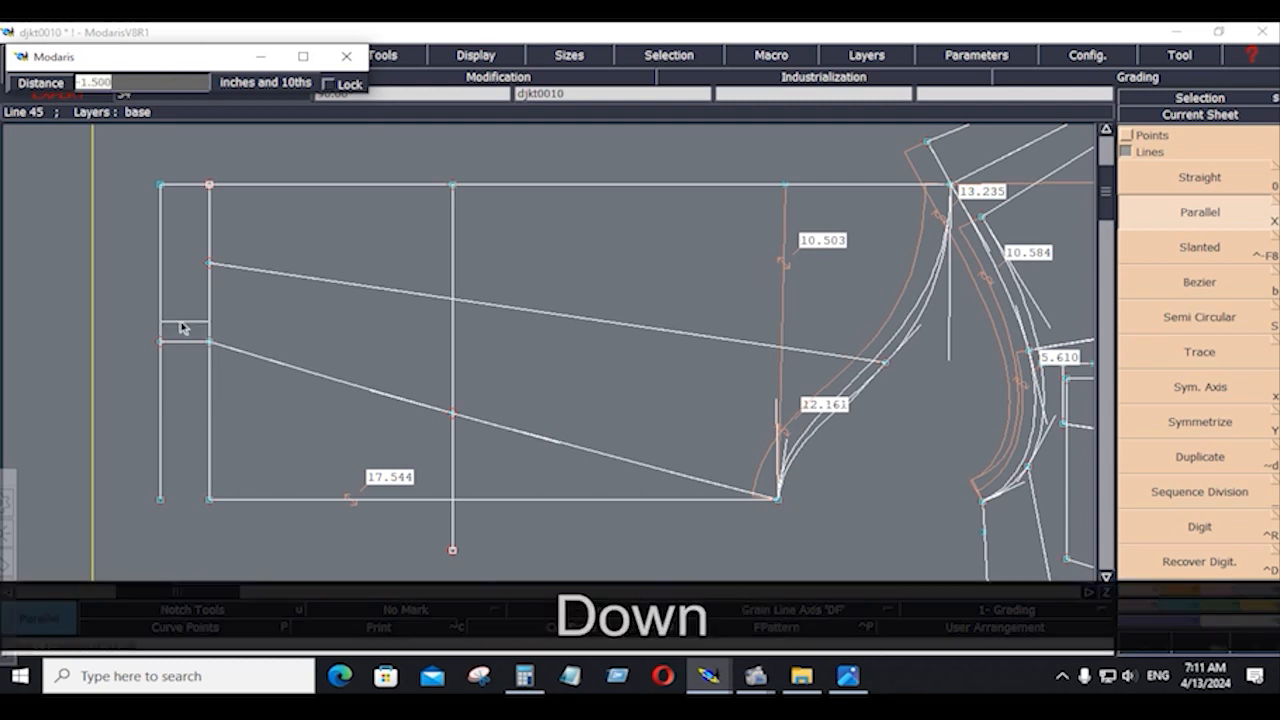
{"action": "type", "text": "-."}
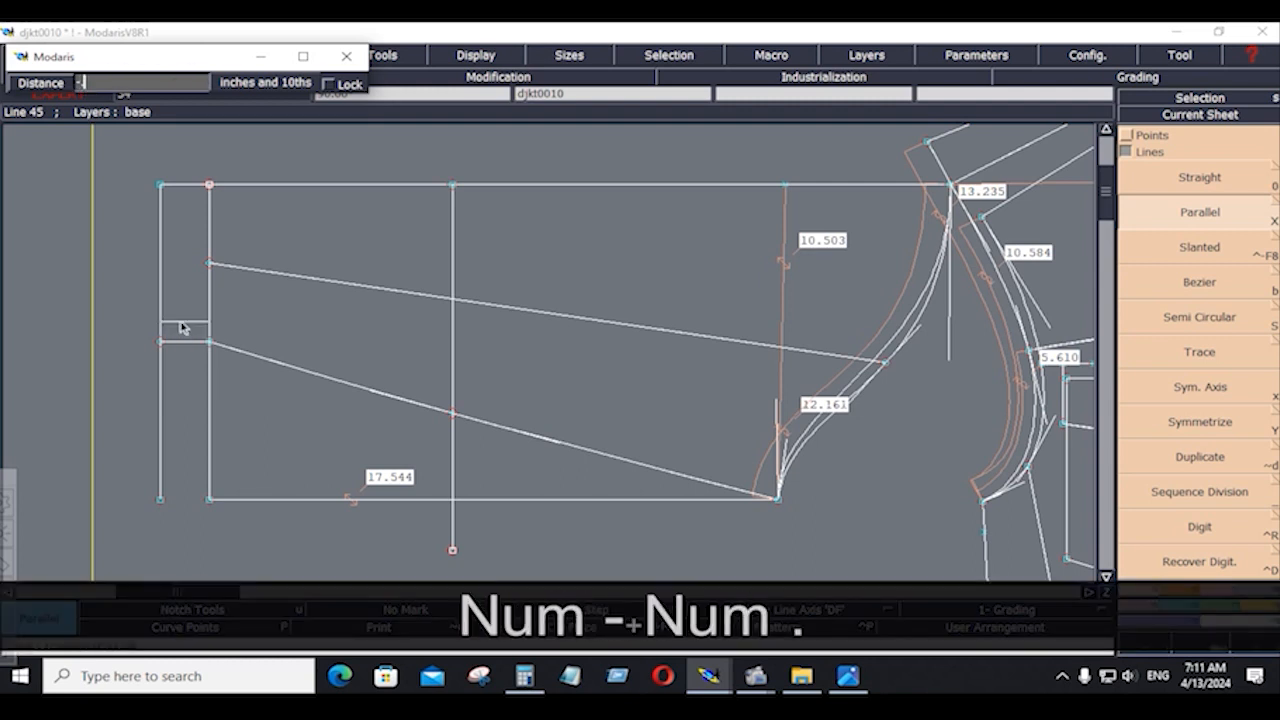
{"action": "type", "text": "25"}
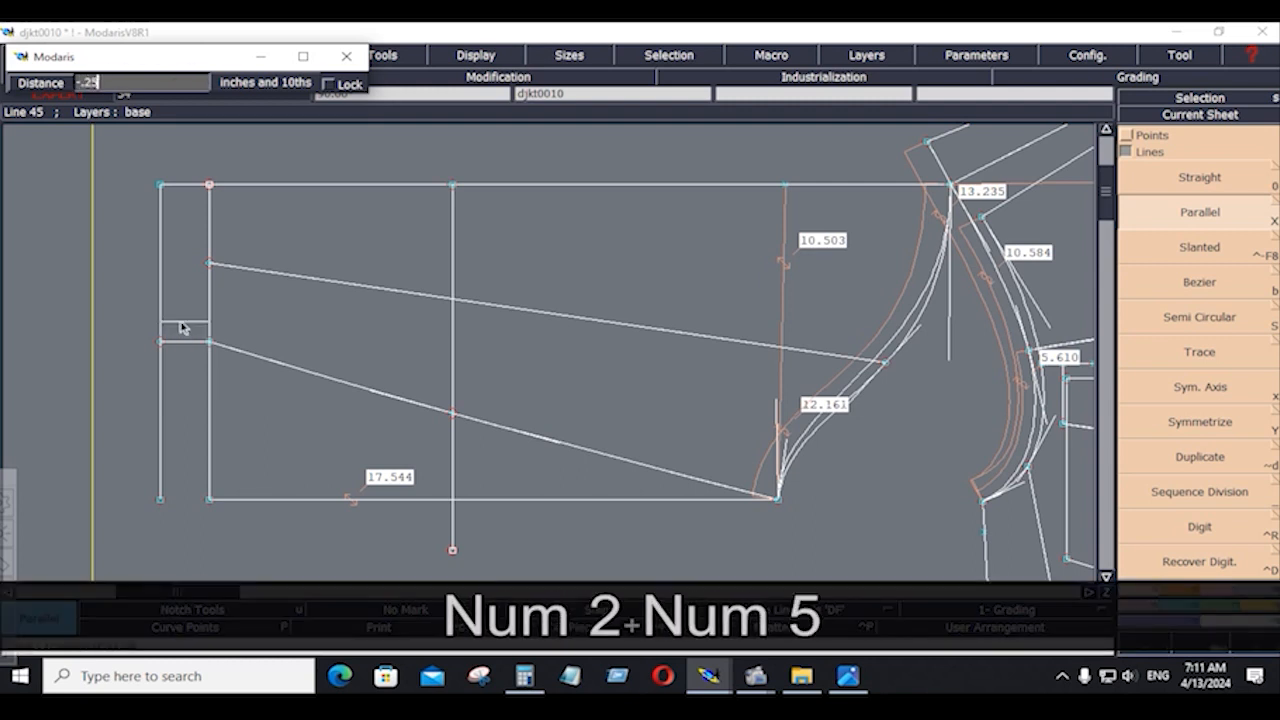
{"action": "key", "text": "Return"}
{"action": "key", "text": "Delete"}
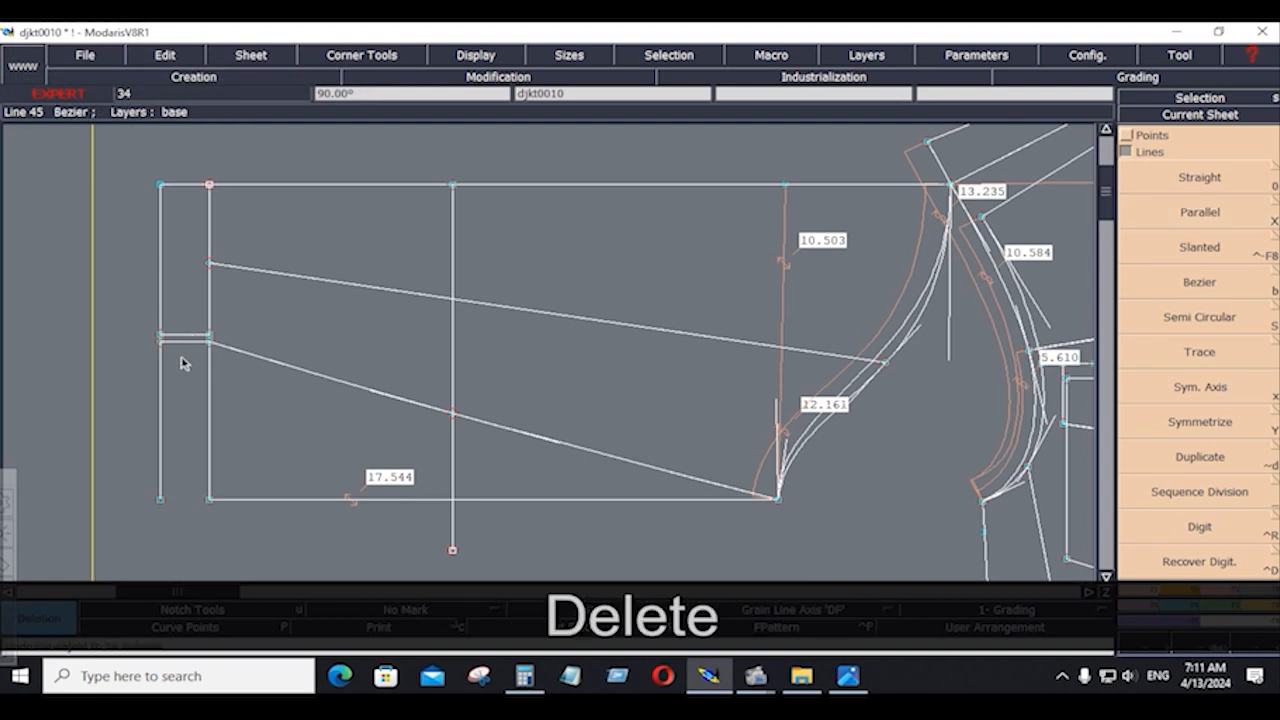
{"action": "left_click", "coordinate": [191, 348]}
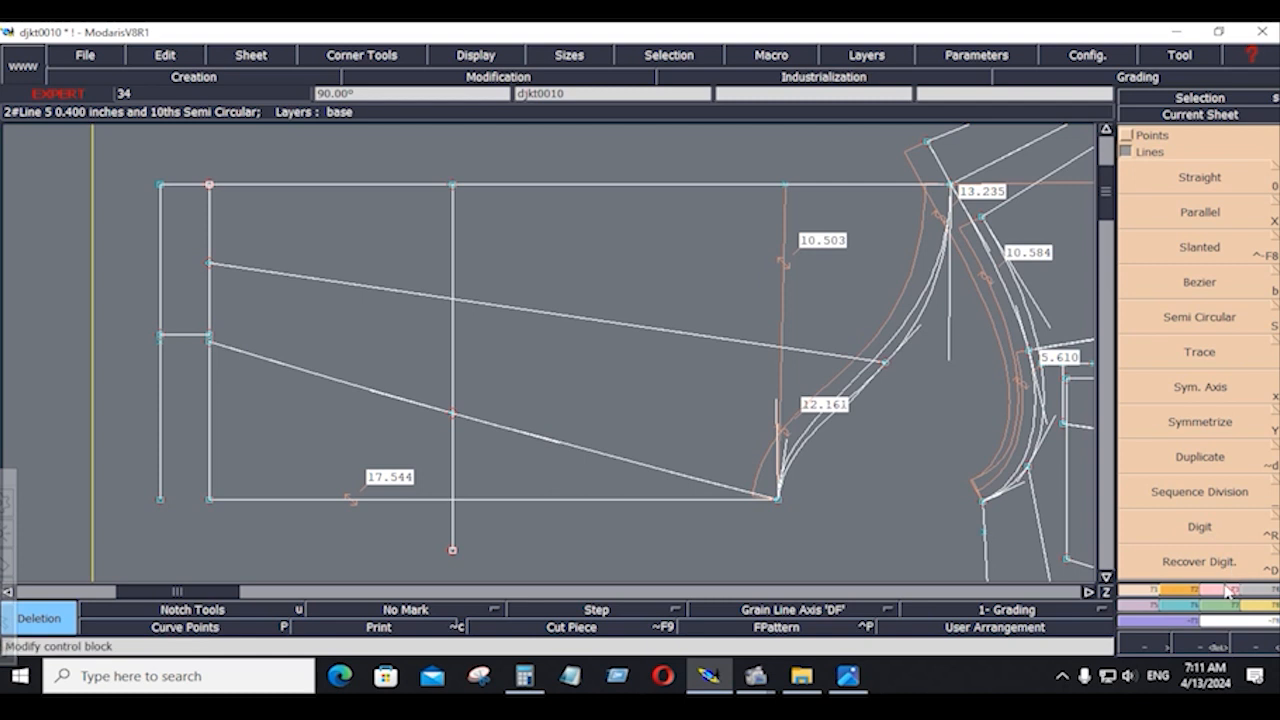
Step: Trim the outer cuff line to the new underarm end line with Adjust 2 Lines
{"action": "left_click", "coordinate": [1229, 591]}
{"action": "left_click", "coordinate": [1215, 264]}
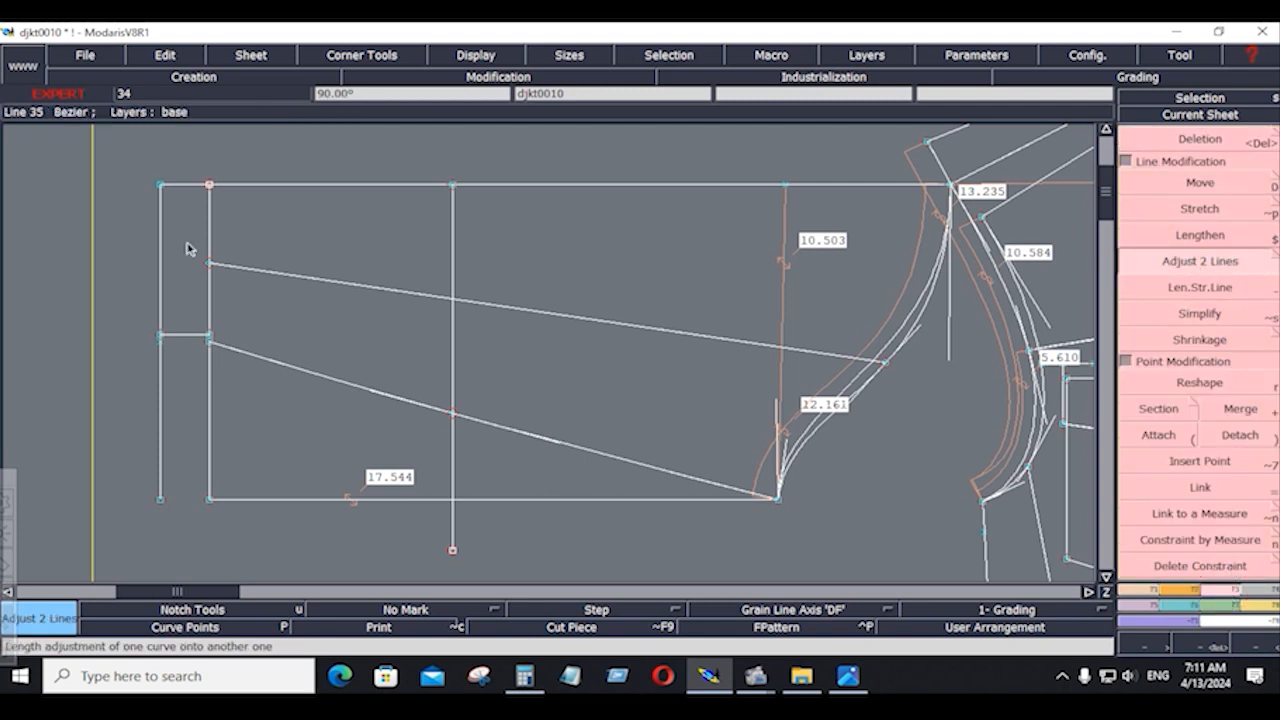
{"action": "left_click", "coordinate": [183, 337]}
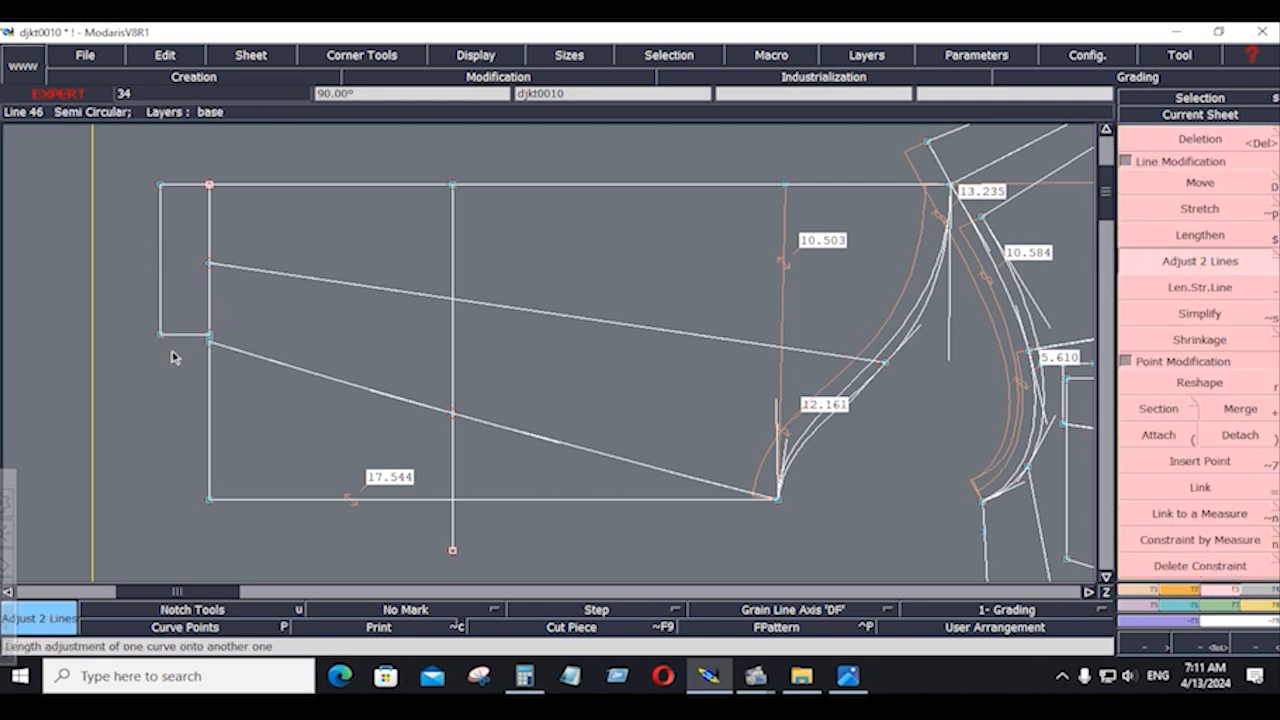
{"action": "left_click", "coordinate": [162, 392]}
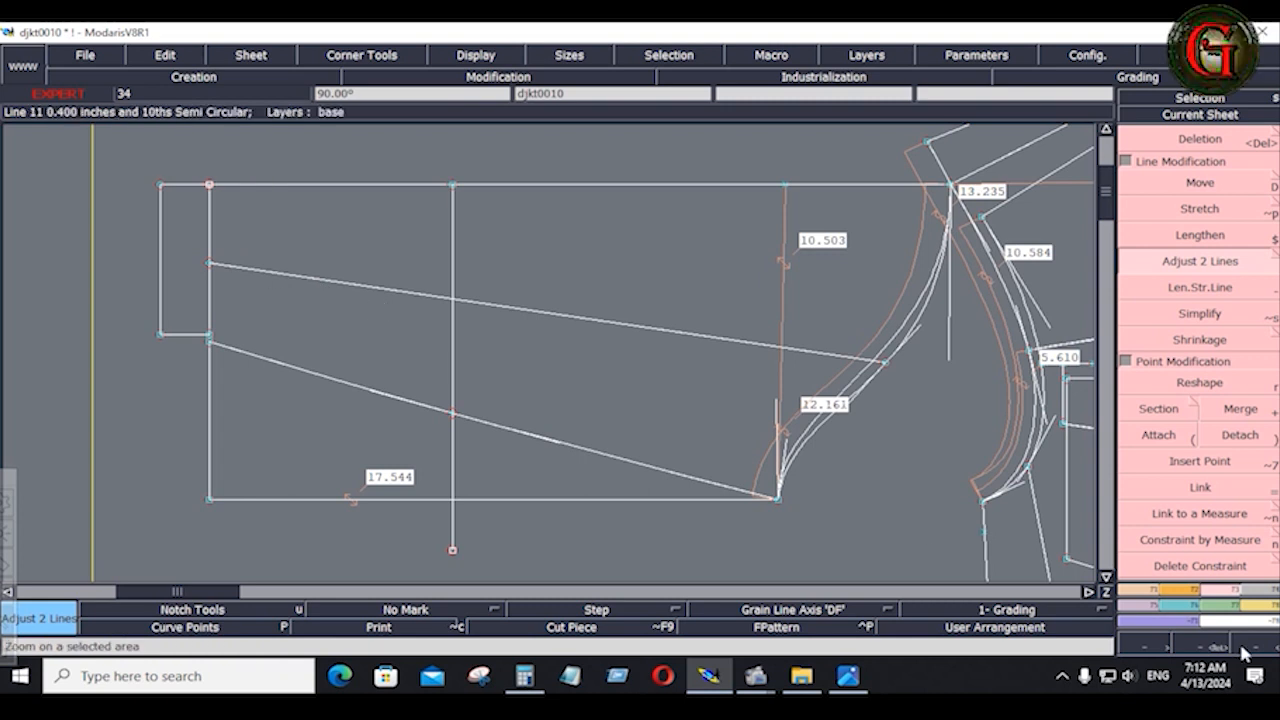
Step: Mark the 4 1/4 inch sleeve vent length from spec image SHEET-02.JPG with a developed point on the panel seam, and insert it into the line
{"action": "left_click", "coordinate": [847, 677]}
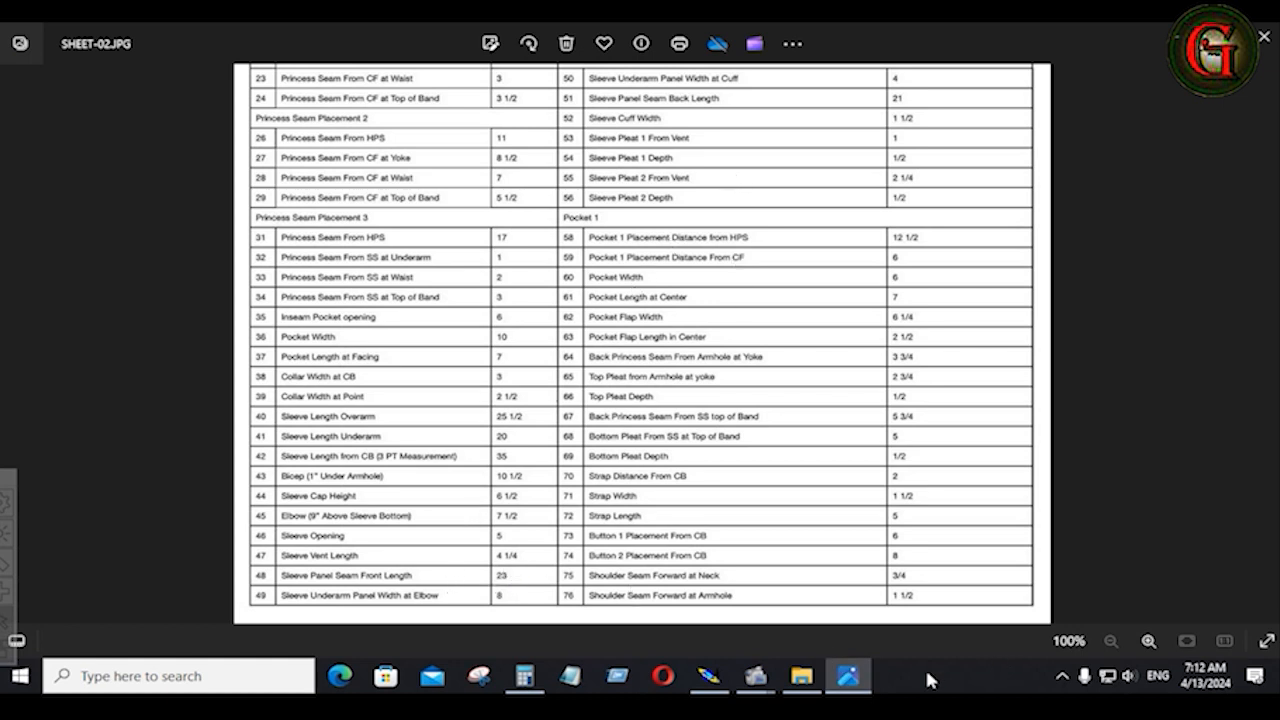
{"action": "left_click", "coordinate": [708, 677]}
{"action": "left_click", "coordinate": [1204, 287]}
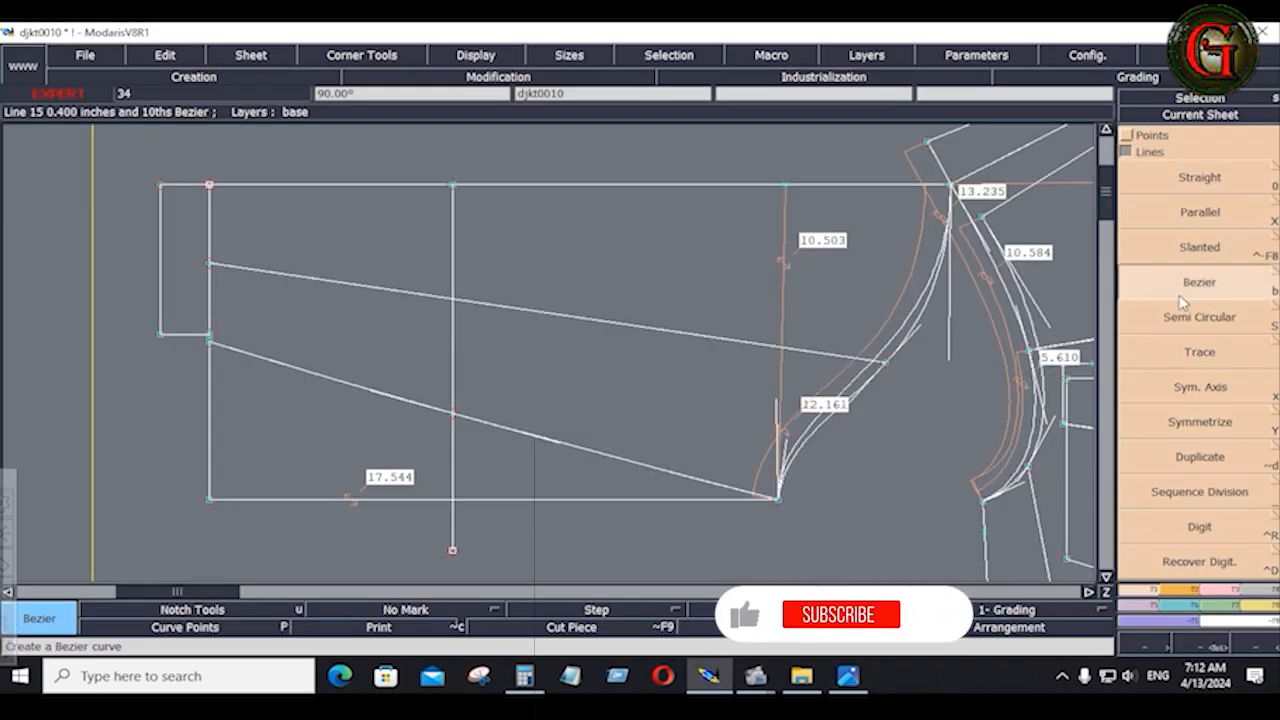
{"action": "mouse_move", "coordinate": [1150, 140]}
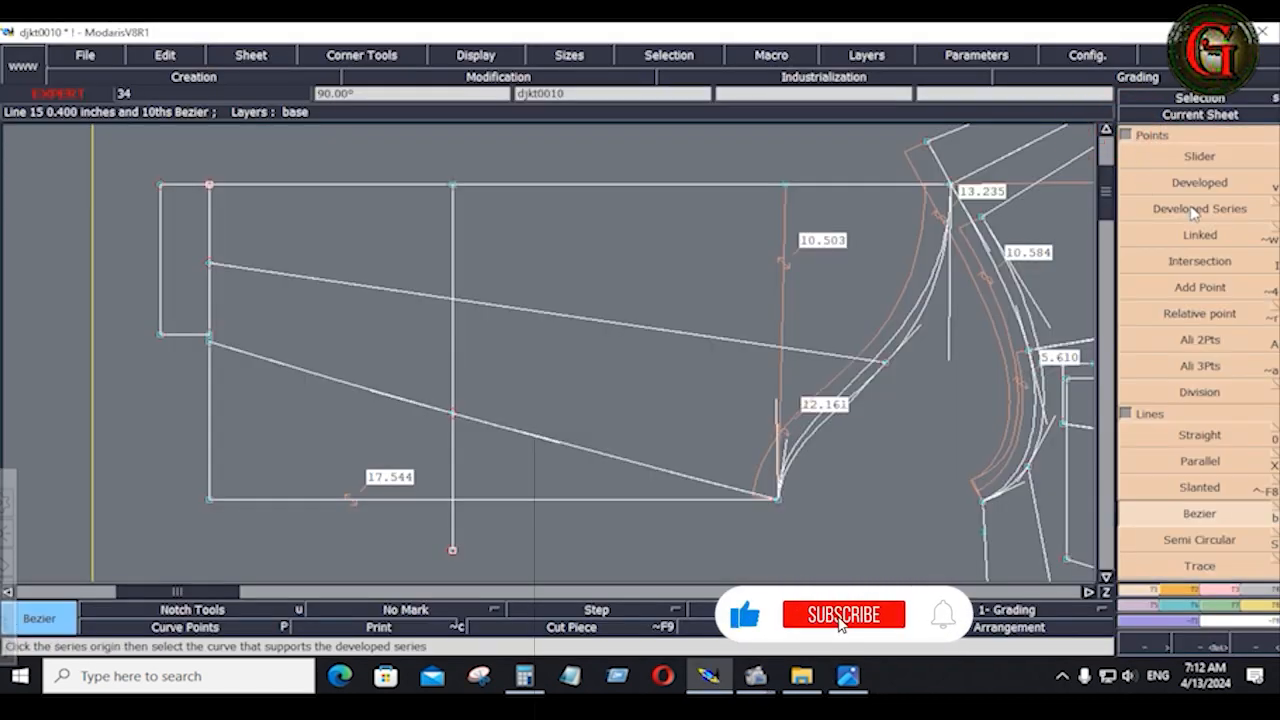
{"action": "left_click", "coordinate": [1165, 182]}
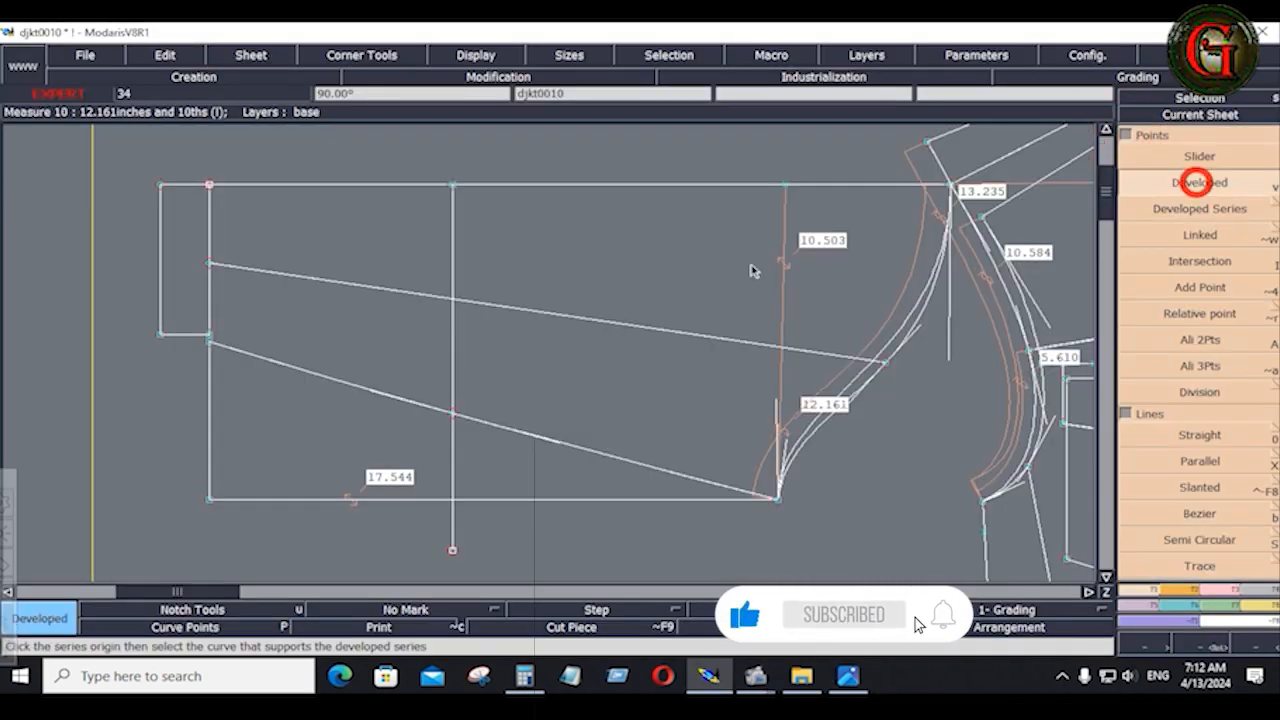
{"action": "left_click", "coordinate": [212, 264]}
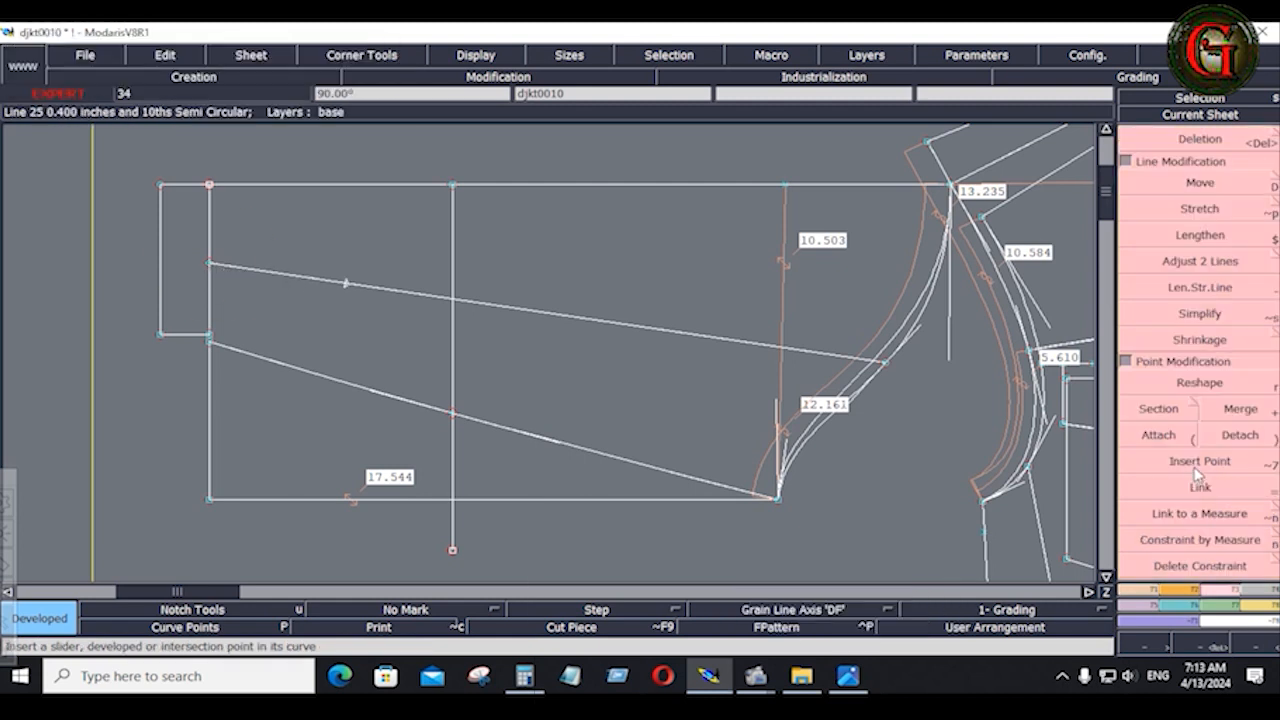
{"action": "left_click", "coordinate": [1195, 464]}
{"action": "left_click", "coordinate": [345, 287]}
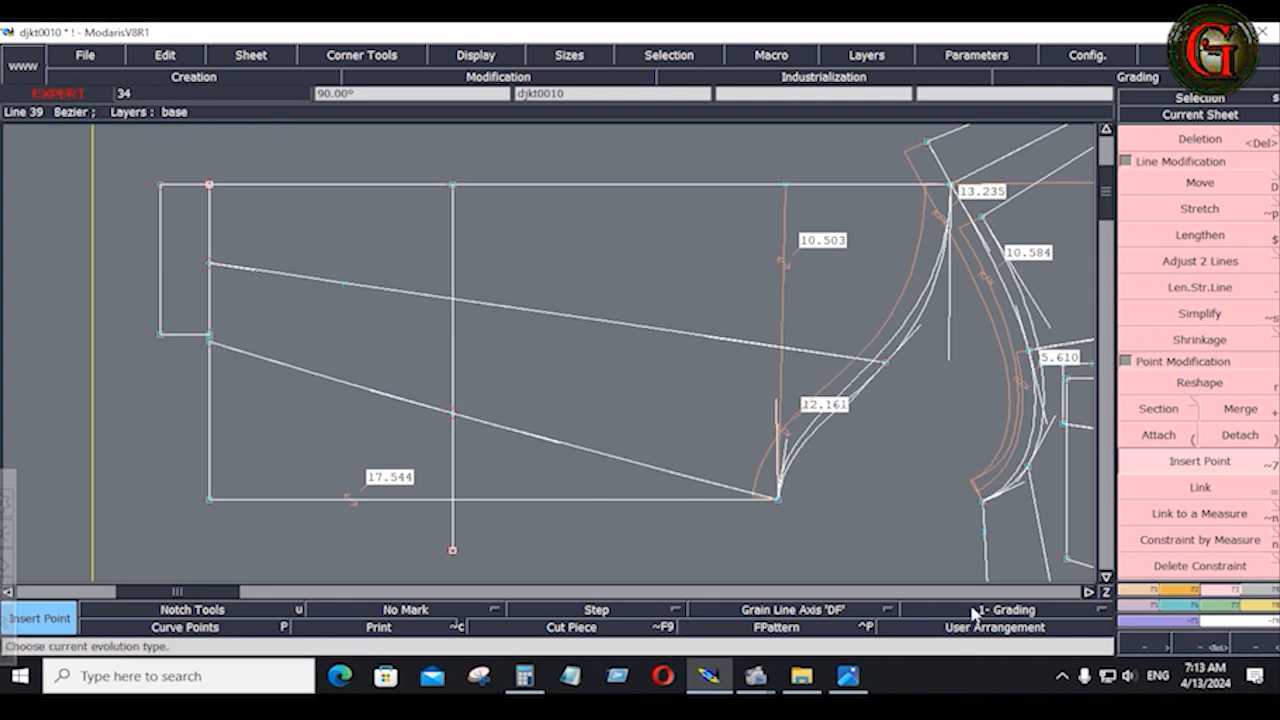
Step: Try a parallel to the cuff's overarm end line at a distance of -0.25 inches, and undo it
{"action": "left_click", "coordinate": [1136, 591]}
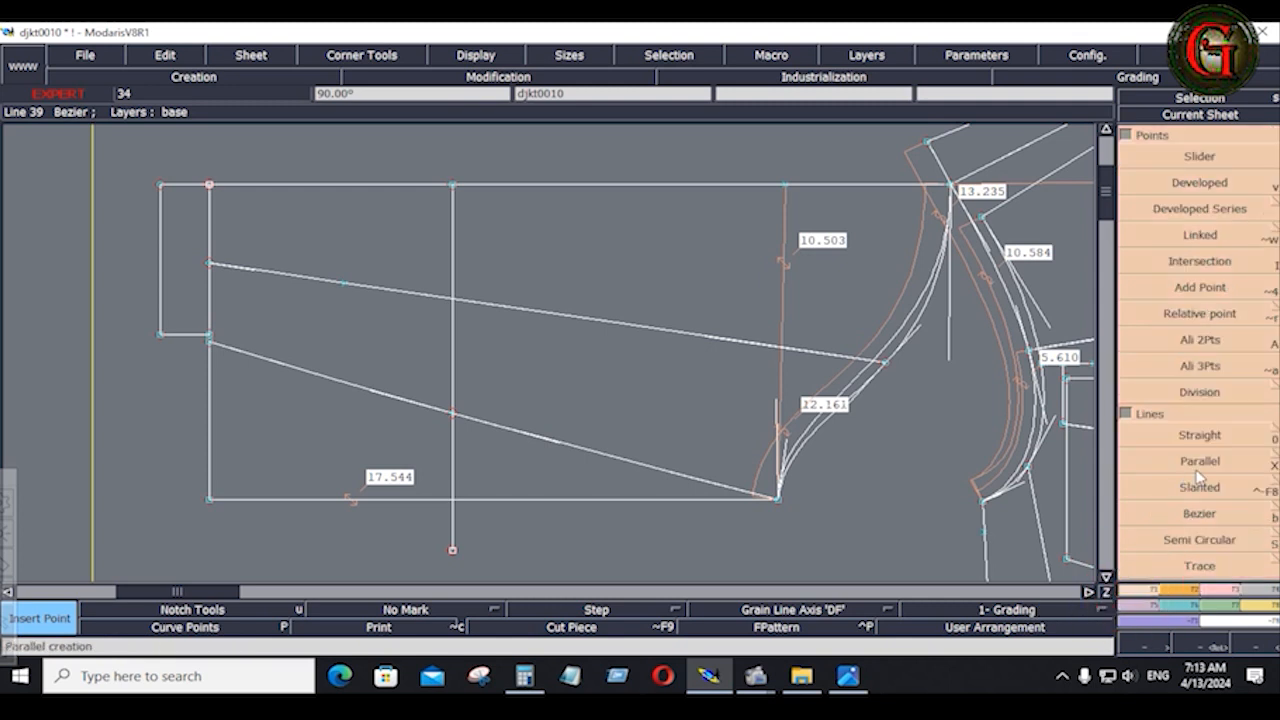
{"action": "left_click", "coordinate": [1155, 457]}
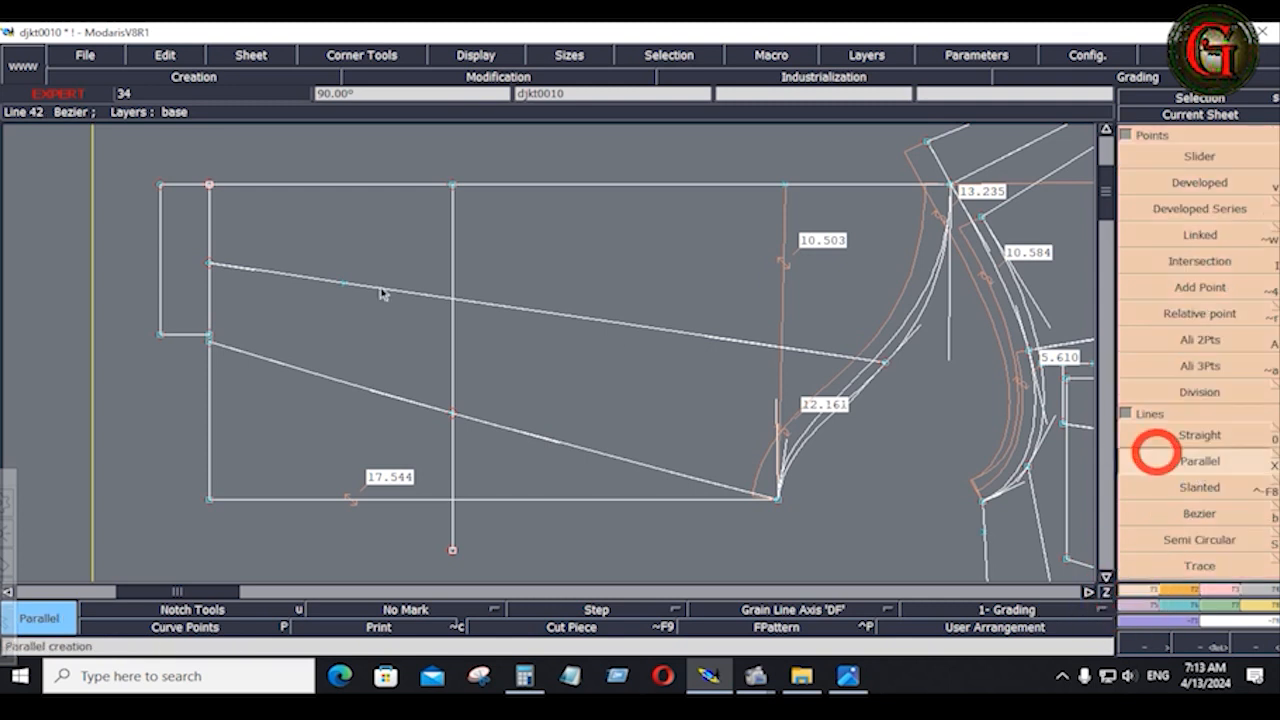
{"action": "left_click", "coordinate": [181, 186]}
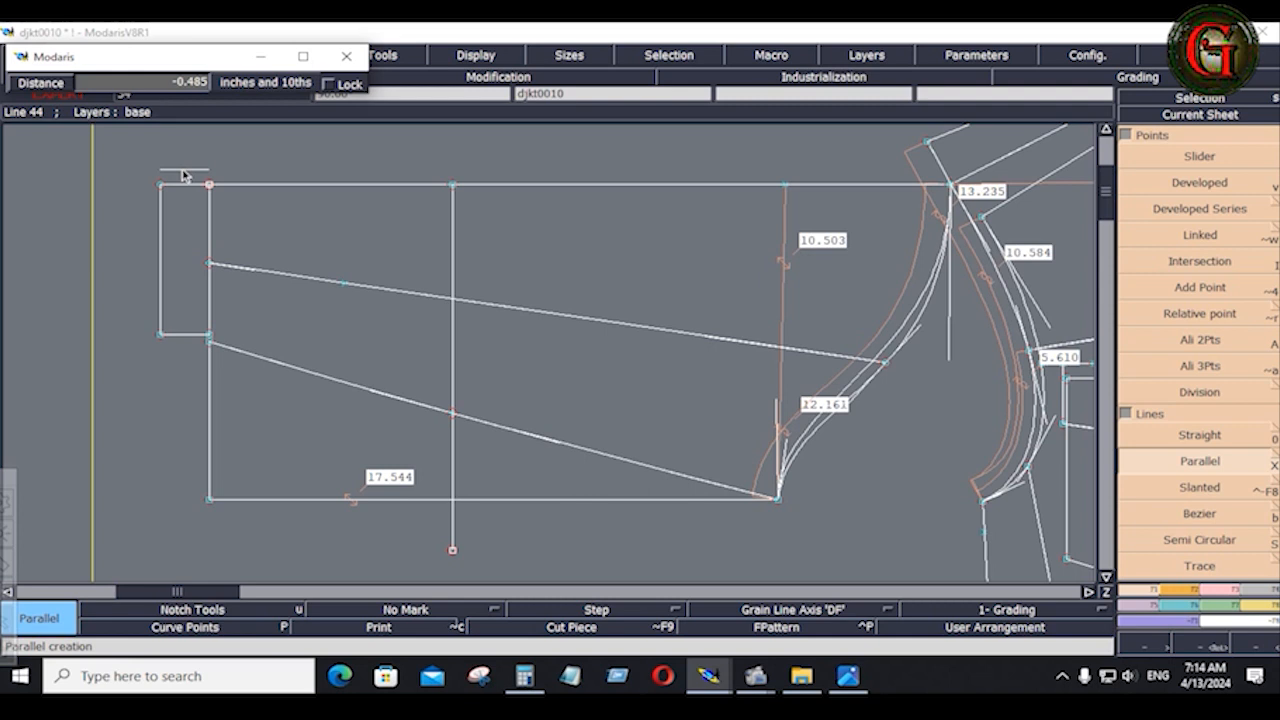
{"action": "key", "text": "Down"}
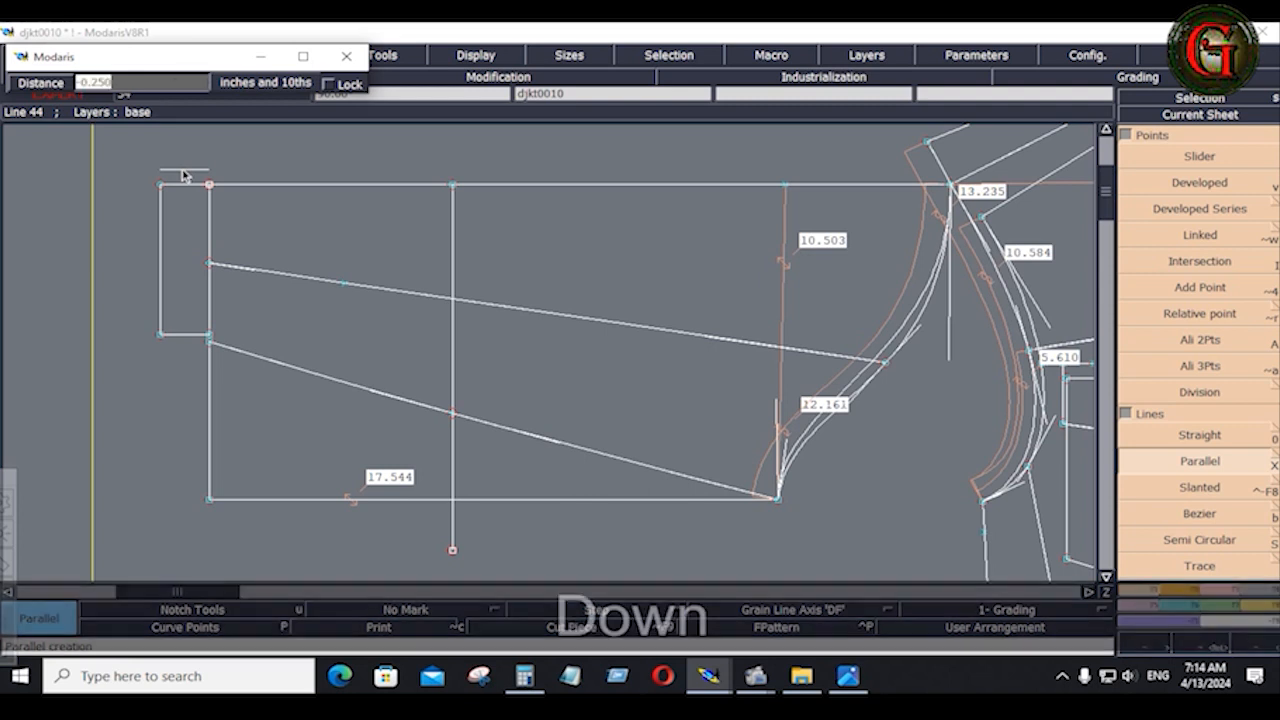
{"action": "type", "text": "-.25"}
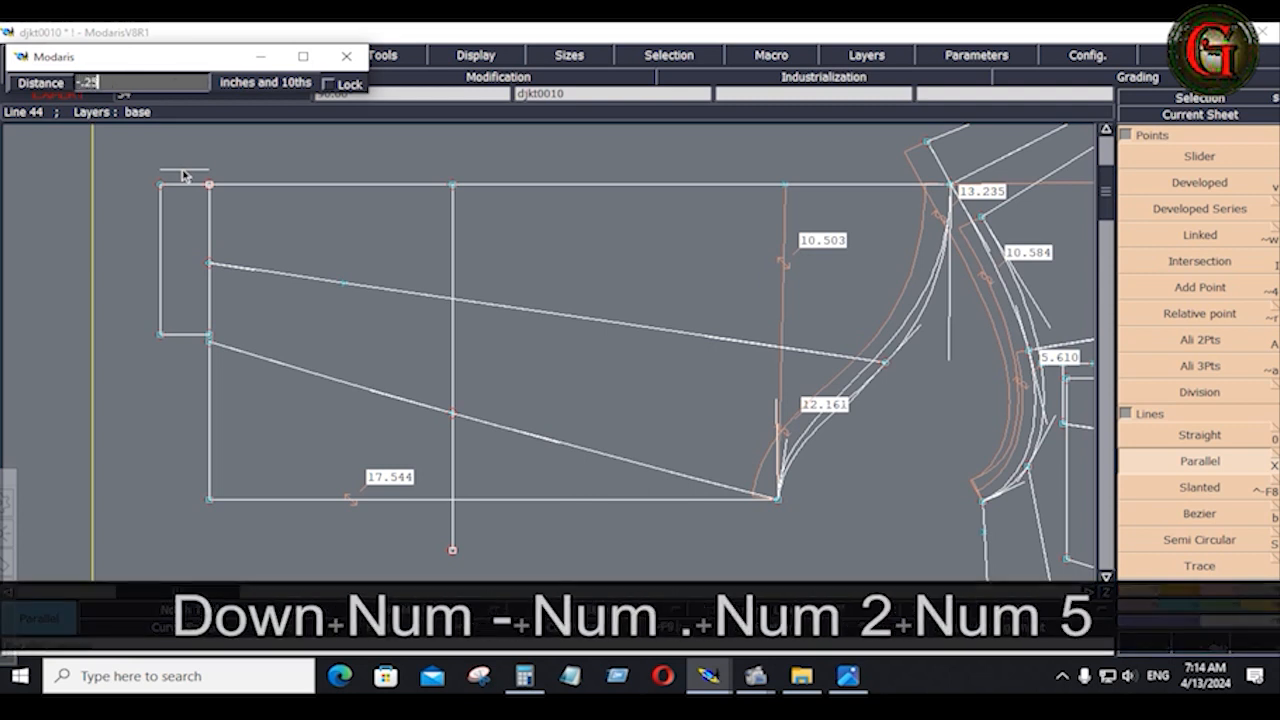
{"action": "key", "text": "Return"}
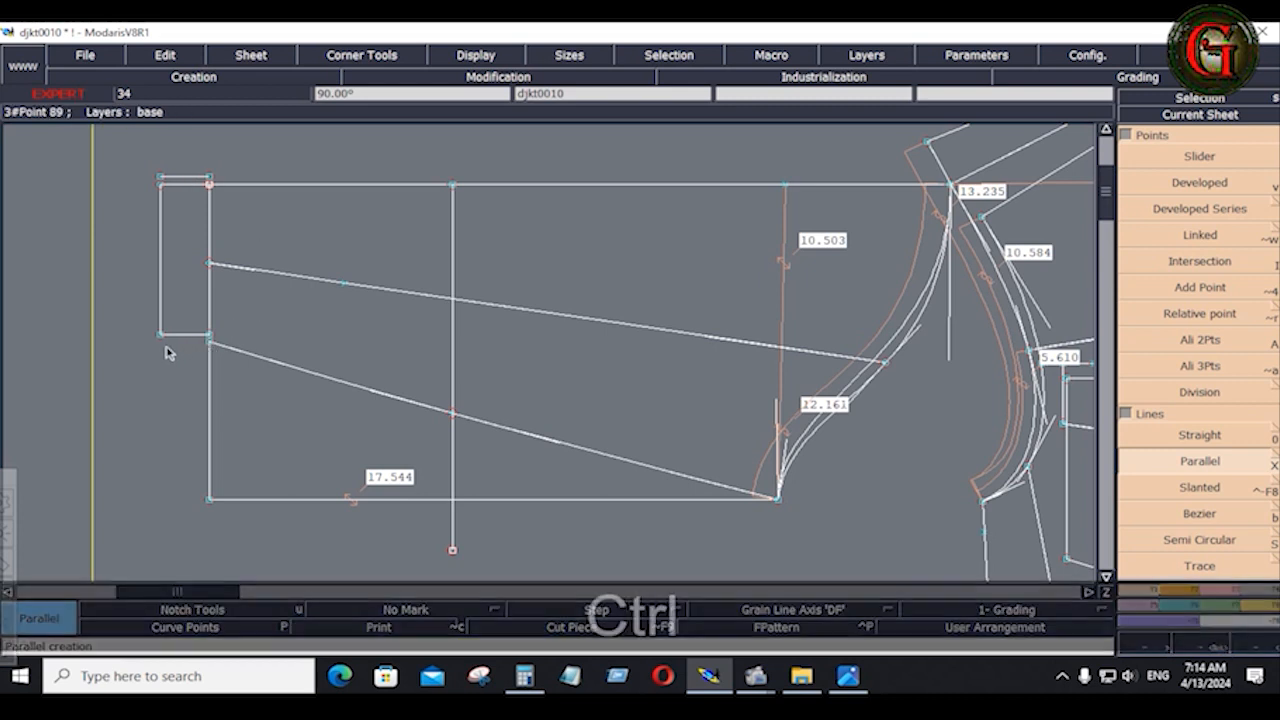
{"action": "key", "text": "ctrl+z"}
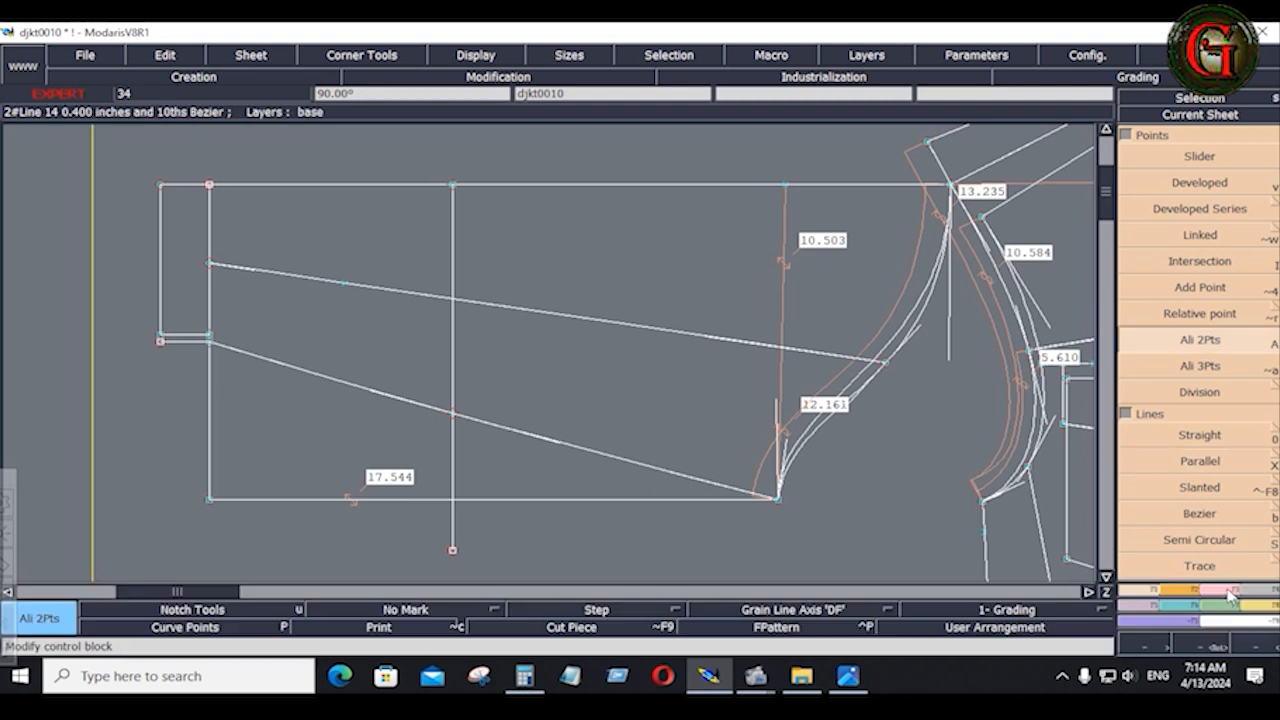
Step: Extend the outer cuff line to the end line aligned with the hem's underarm seam end using Adjust 2 Lines
{"action": "left_click", "coordinate": [1225, 590]}
{"action": "left_click", "coordinate": [1198, 262]}
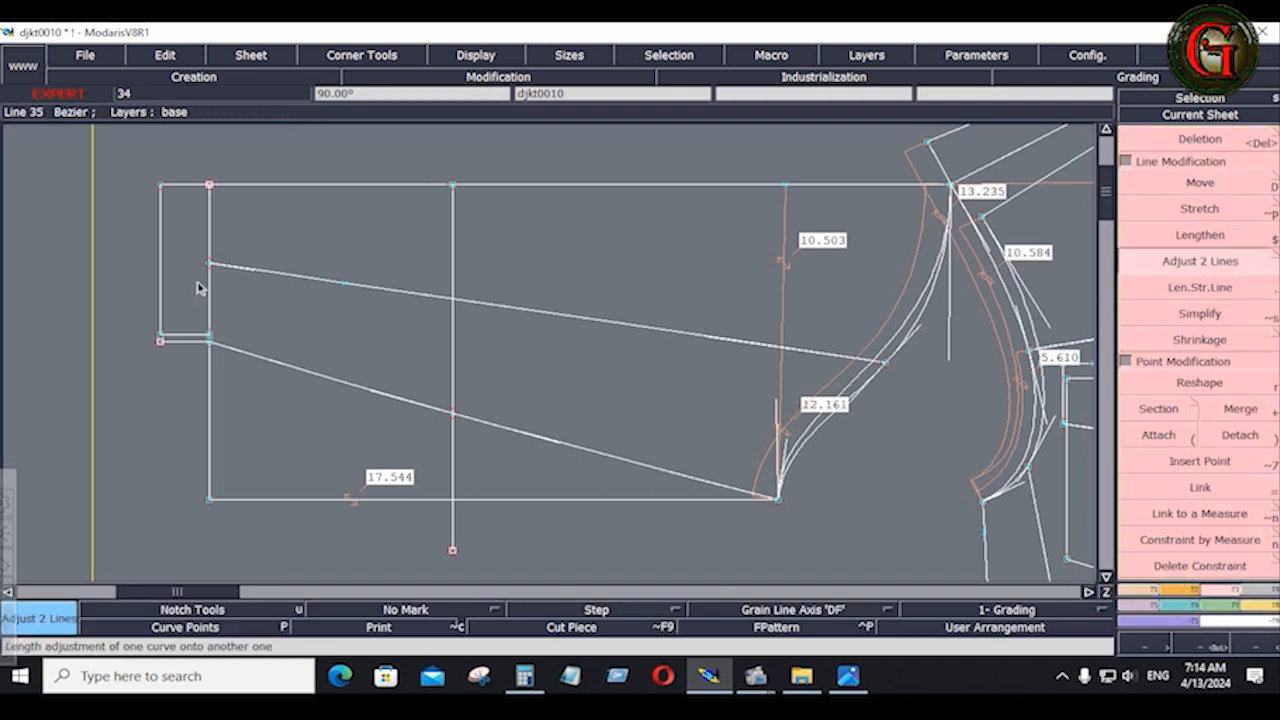
{"action": "left_click", "coordinate": [160, 267]}
{"action": "left_click", "coordinate": [195, 346]}
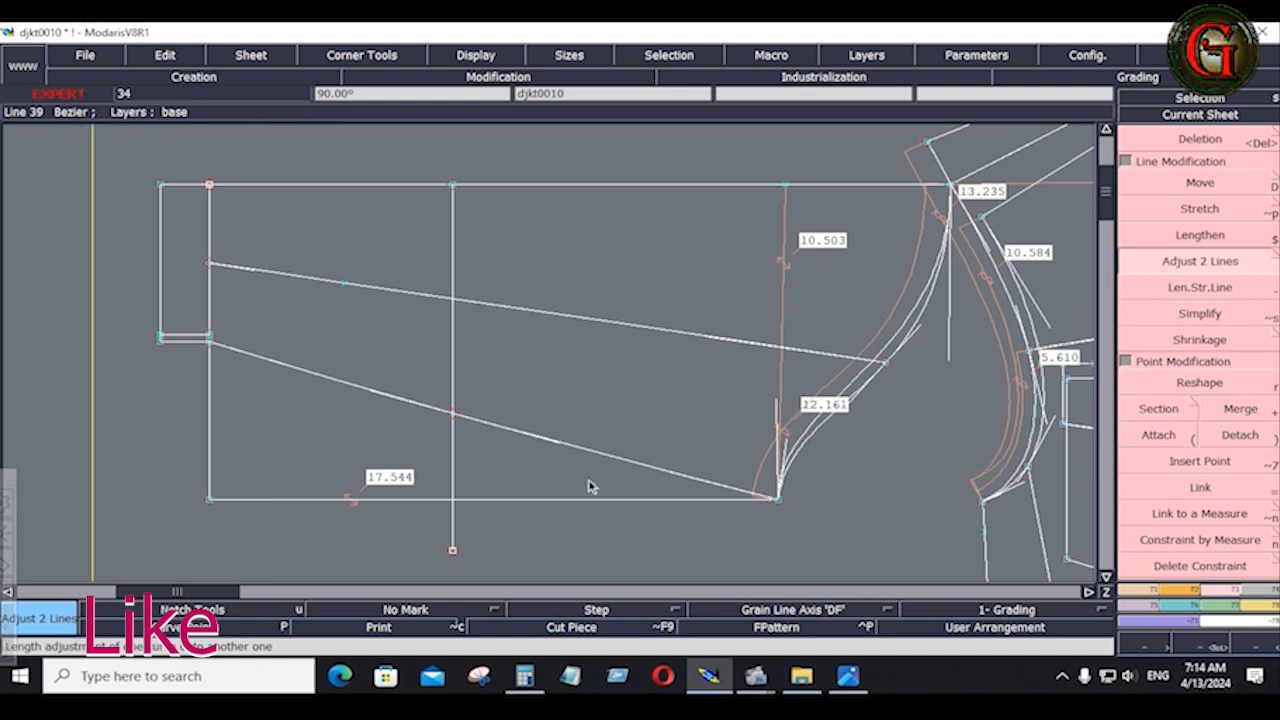
Step: Extract the whole sleeve between the overarm line, cap, underarm seam and hem as a piece with the Seam tool
{"action": "left_click", "coordinate": [1260, 590]}
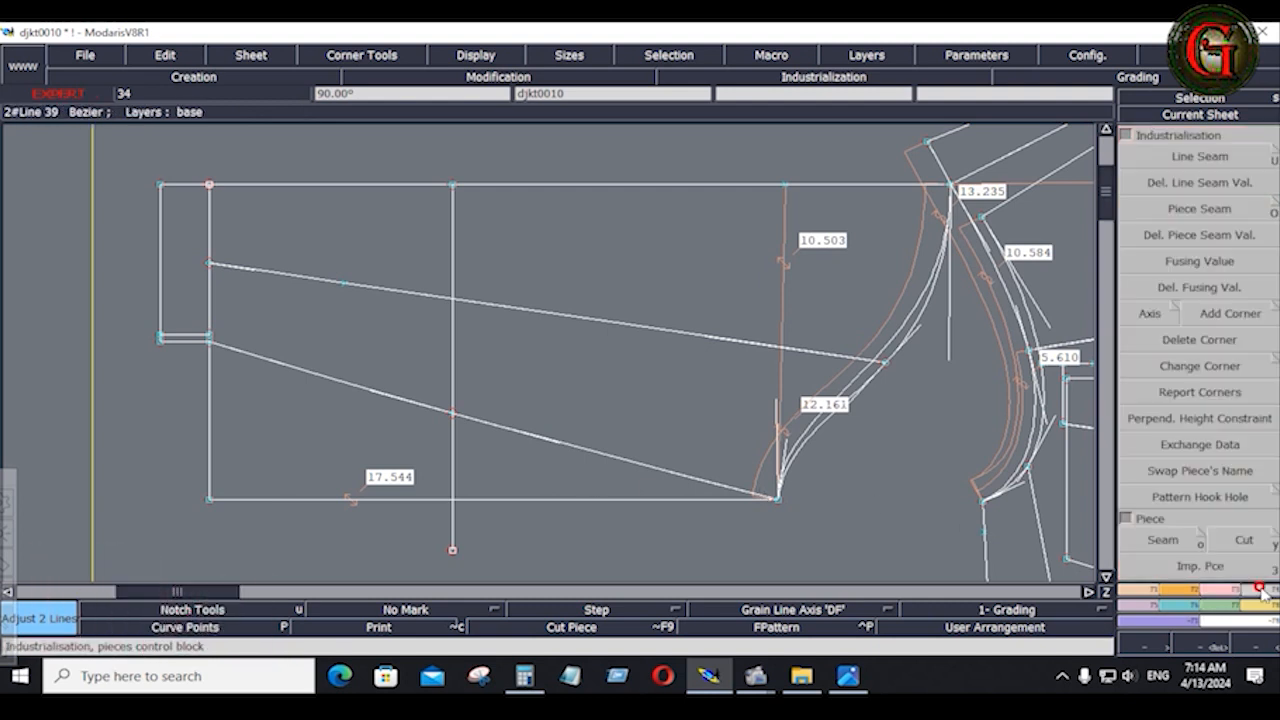
{"action": "left_click", "coordinate": [1170, 542]}
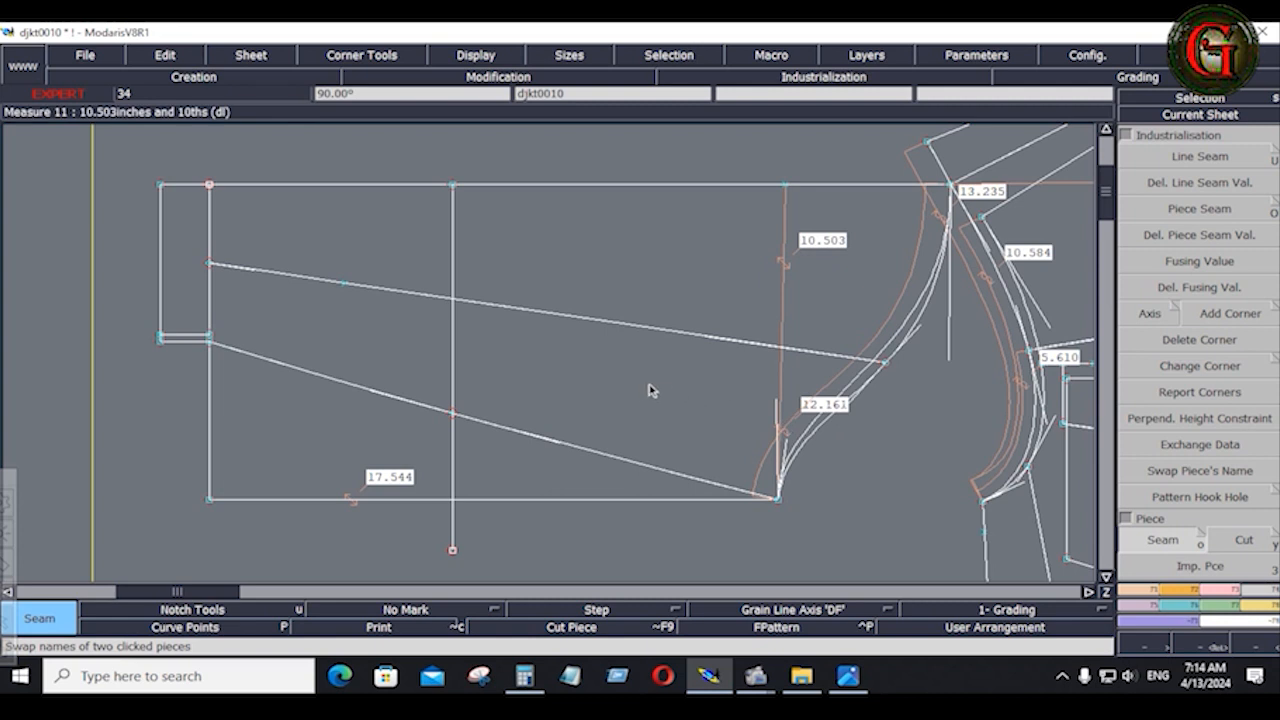
{"action": "left_click", "coordinate": [386, 263]}
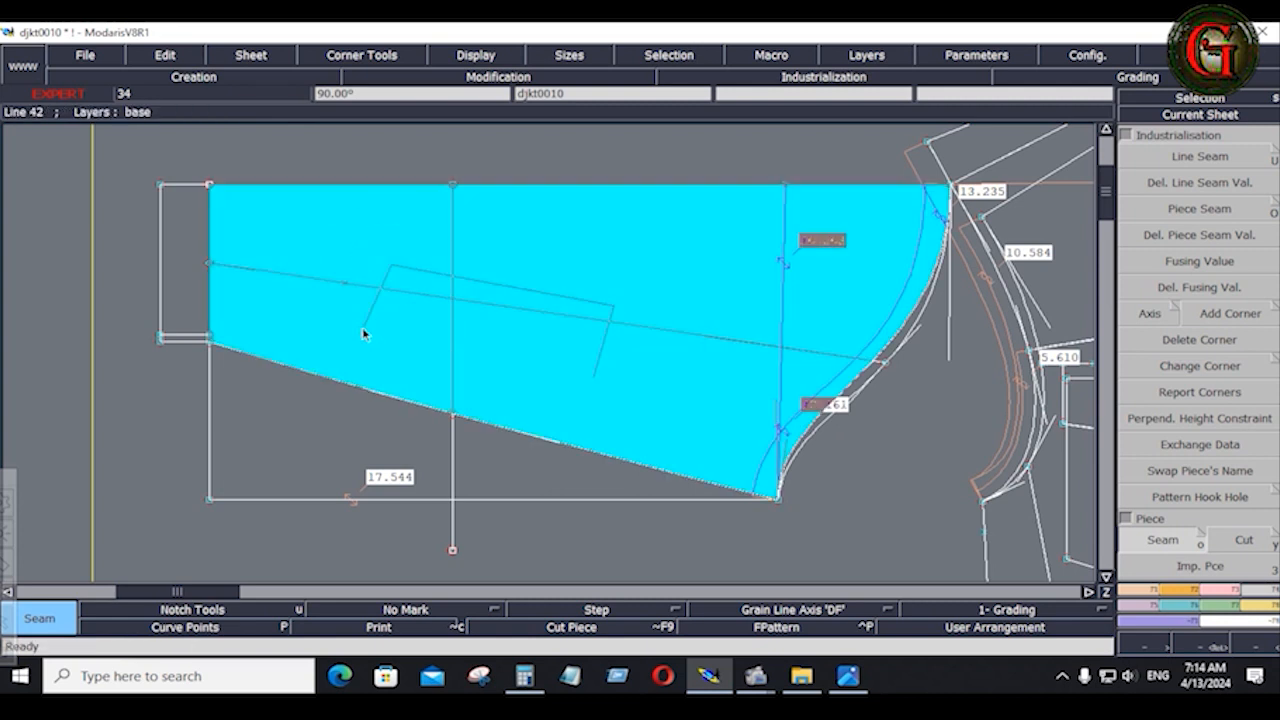
{"action": "left_click", "coordinate": [363, 333]}
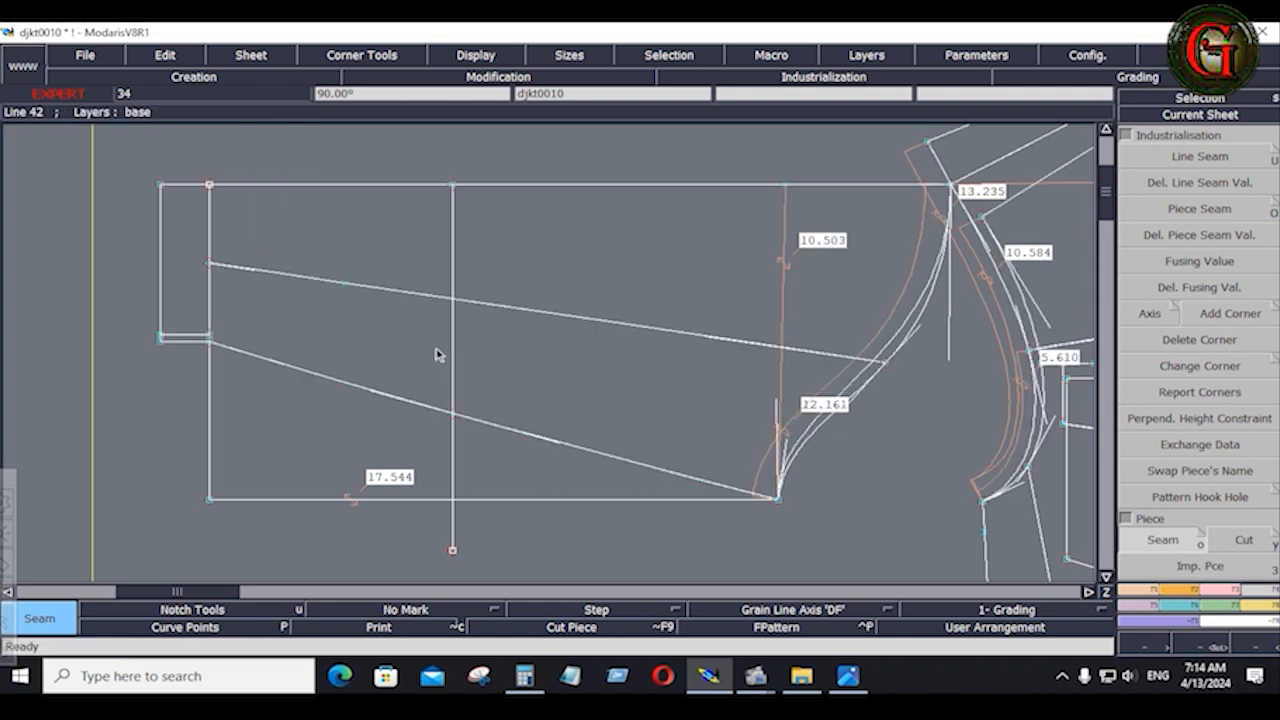
Step: Extract the upper sleeve panel above the panel seam and the underarm panel below it as separate pieces
{"action": "left_click", "coordinate": [298, 241]}
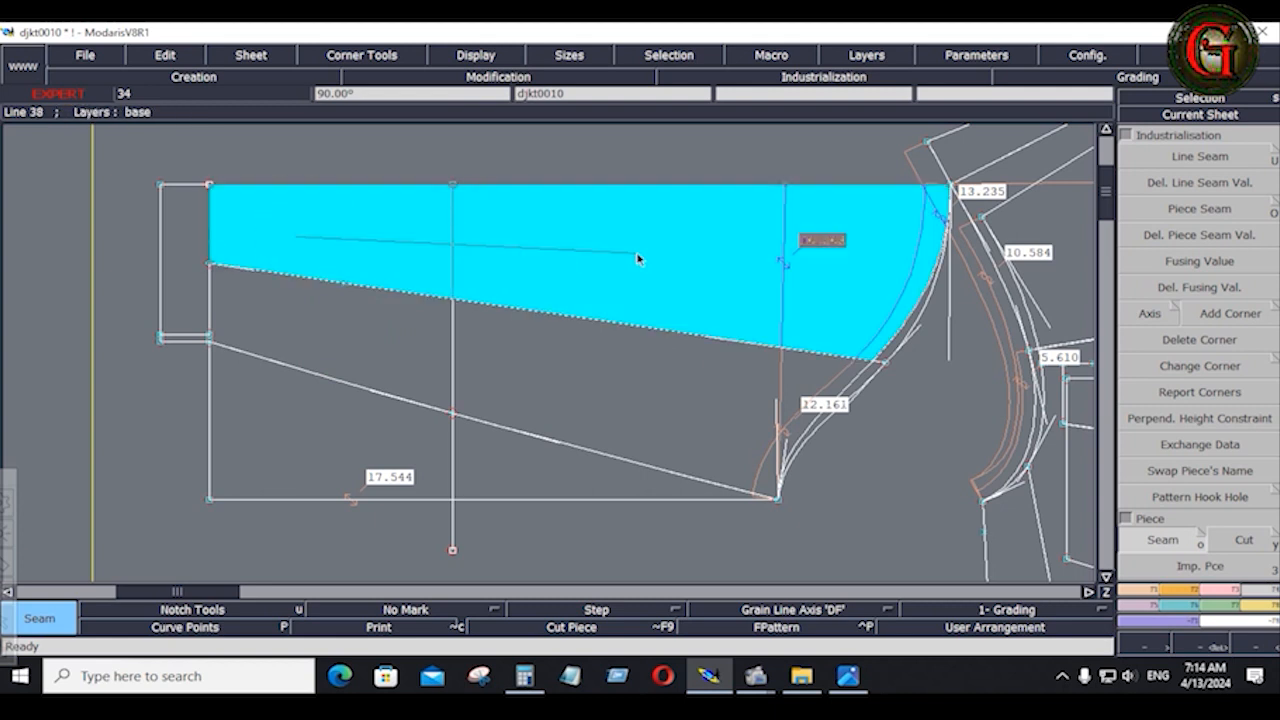
{"action": "left_click", "coordinate": [906, 330]}
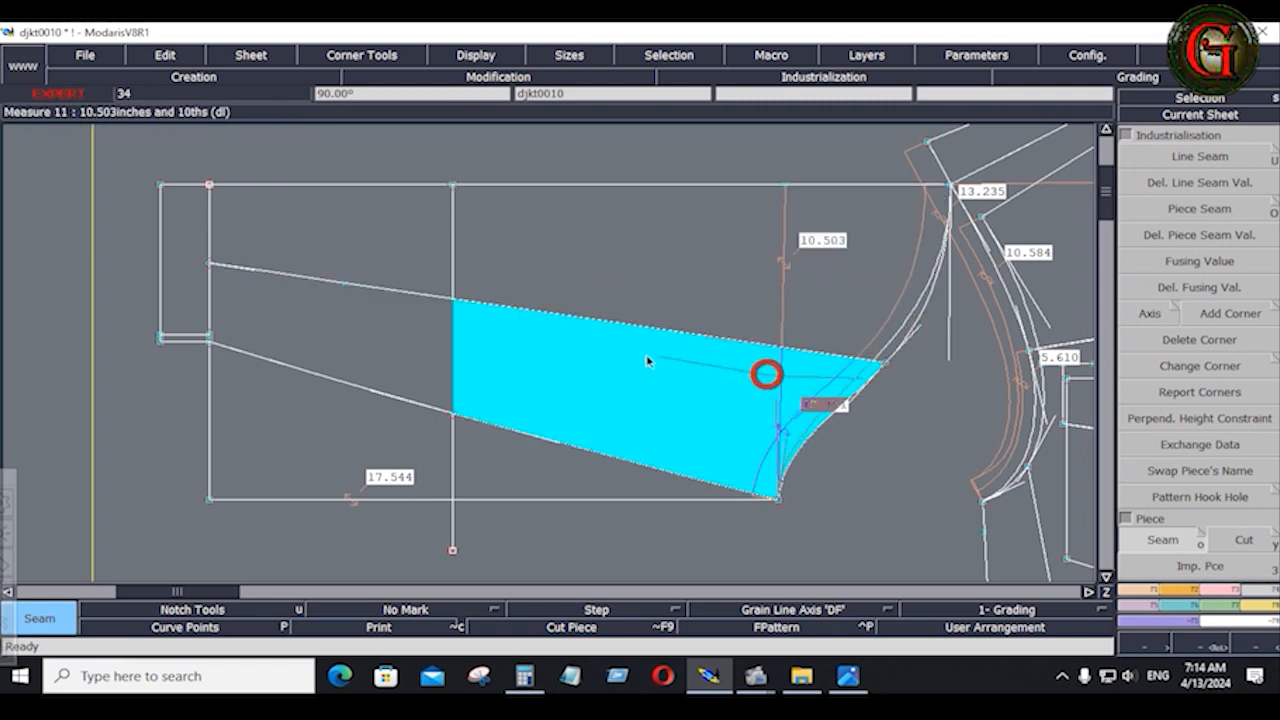
{"action": "left_click", "coordinate": [400, 338]}
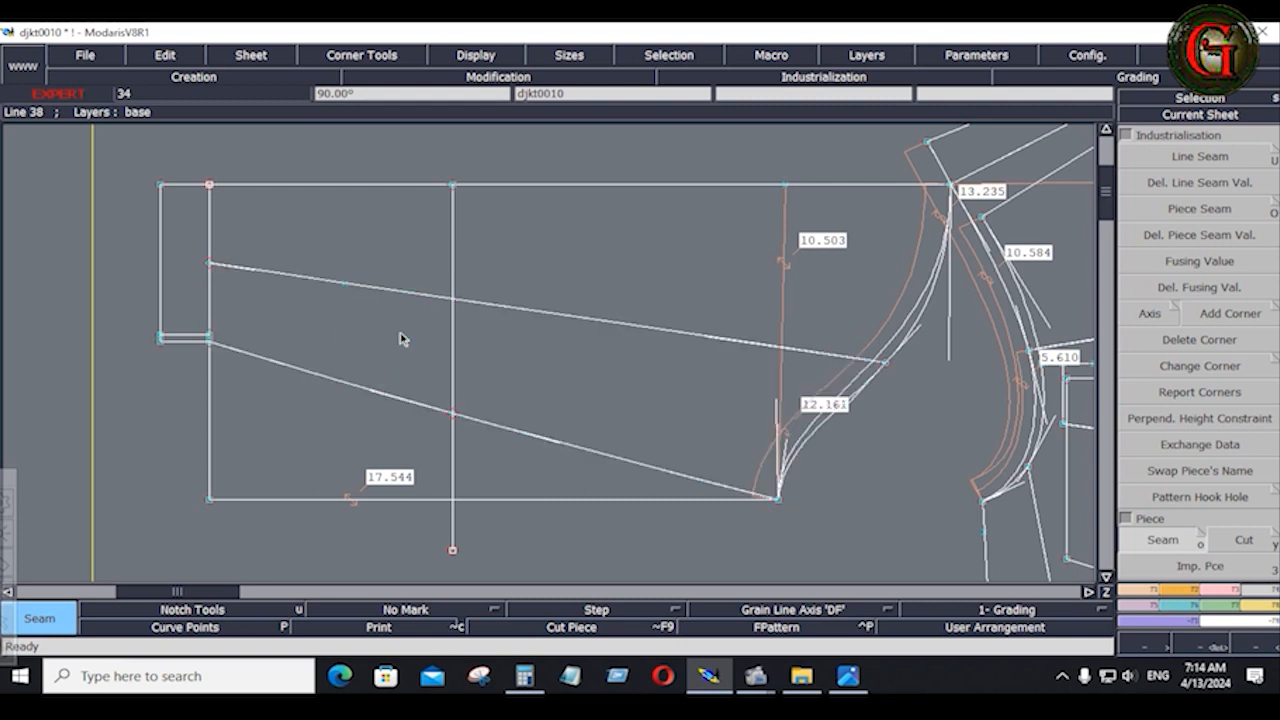
Step: Extract the cuff with its narrow end extension as a piece and unfold it symmetrically about its overarm end with Sym 2Pts
{"action": "left_click", "coordinate": [180, 198]}
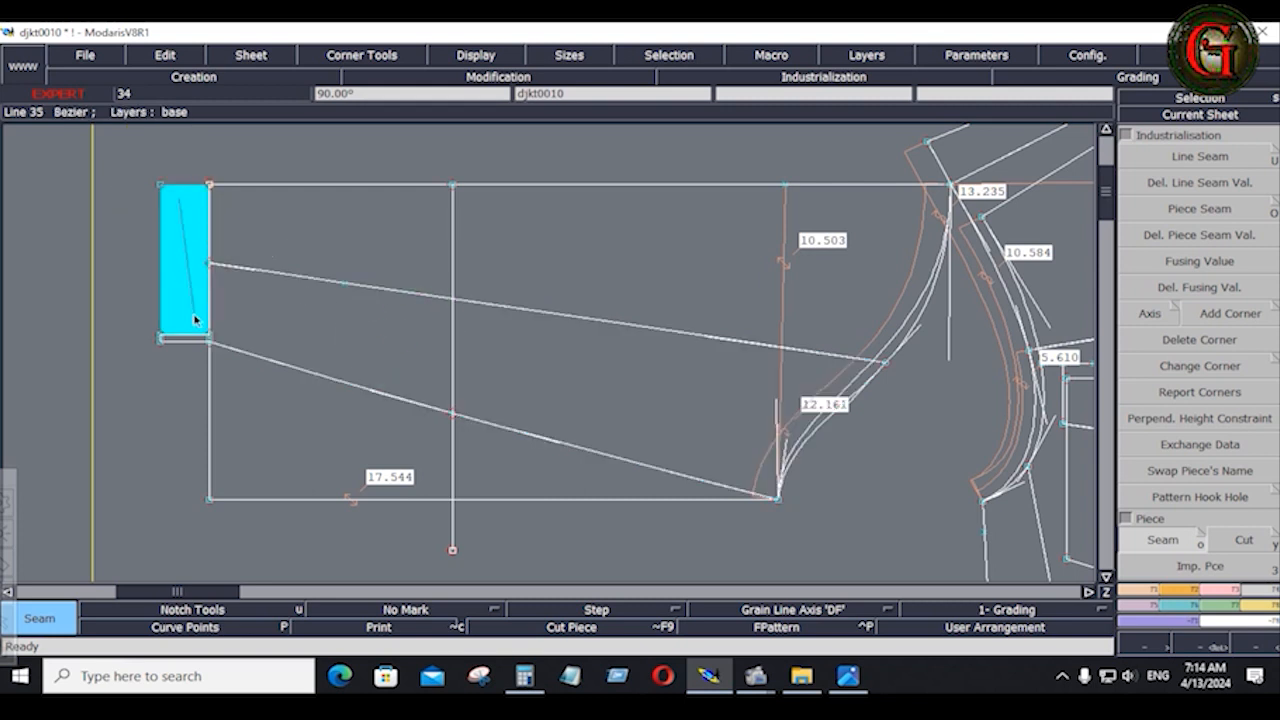
{"action": "left_click", "coordinate": [196, 340]}
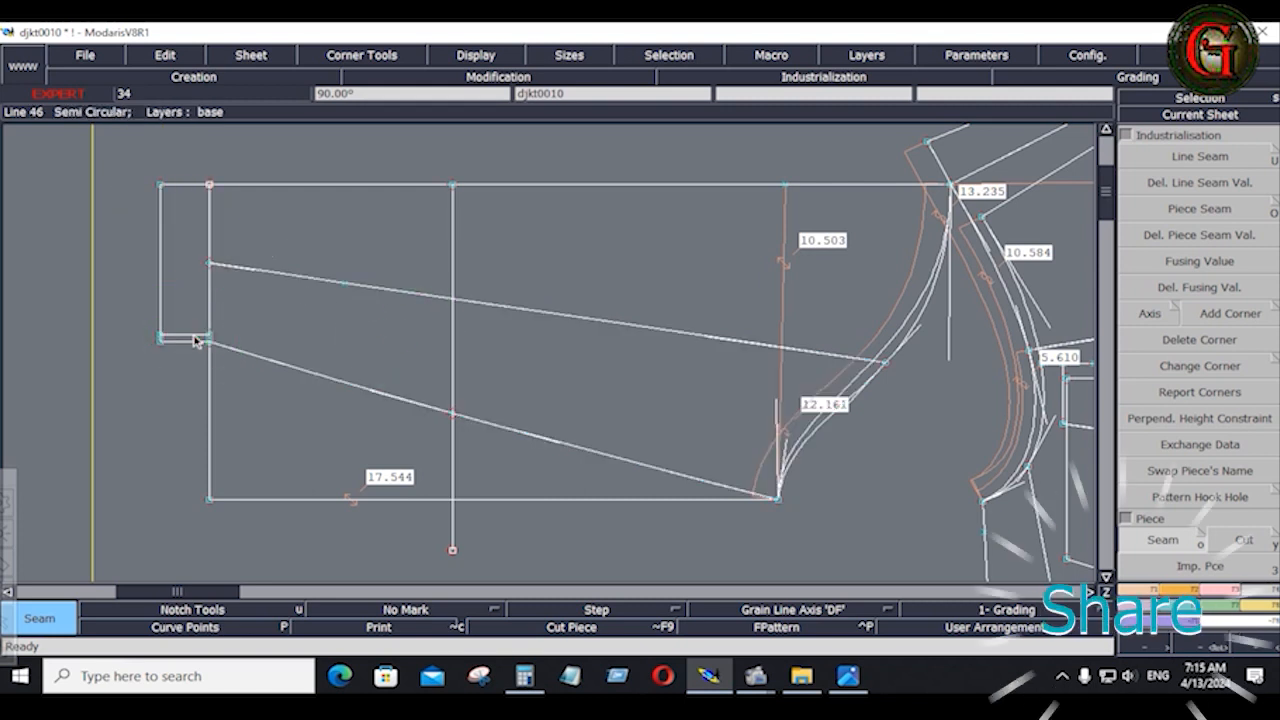
{"action": "key", "text": "j"}
{"action": "left_click", "coordinate": [687, 358], "text": "ctrl"}
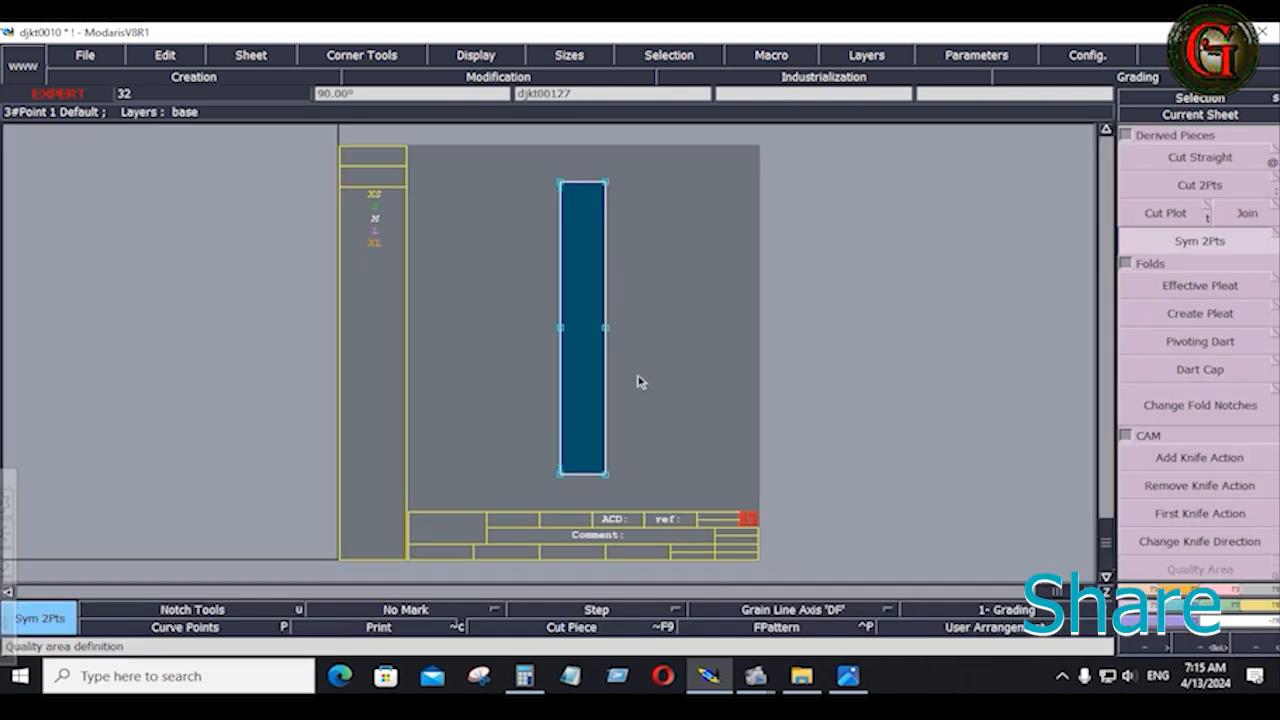
Step: Copy the unfolded cuff piece onto a new sheet
{"action": "key", "text": "ctrl+c"}
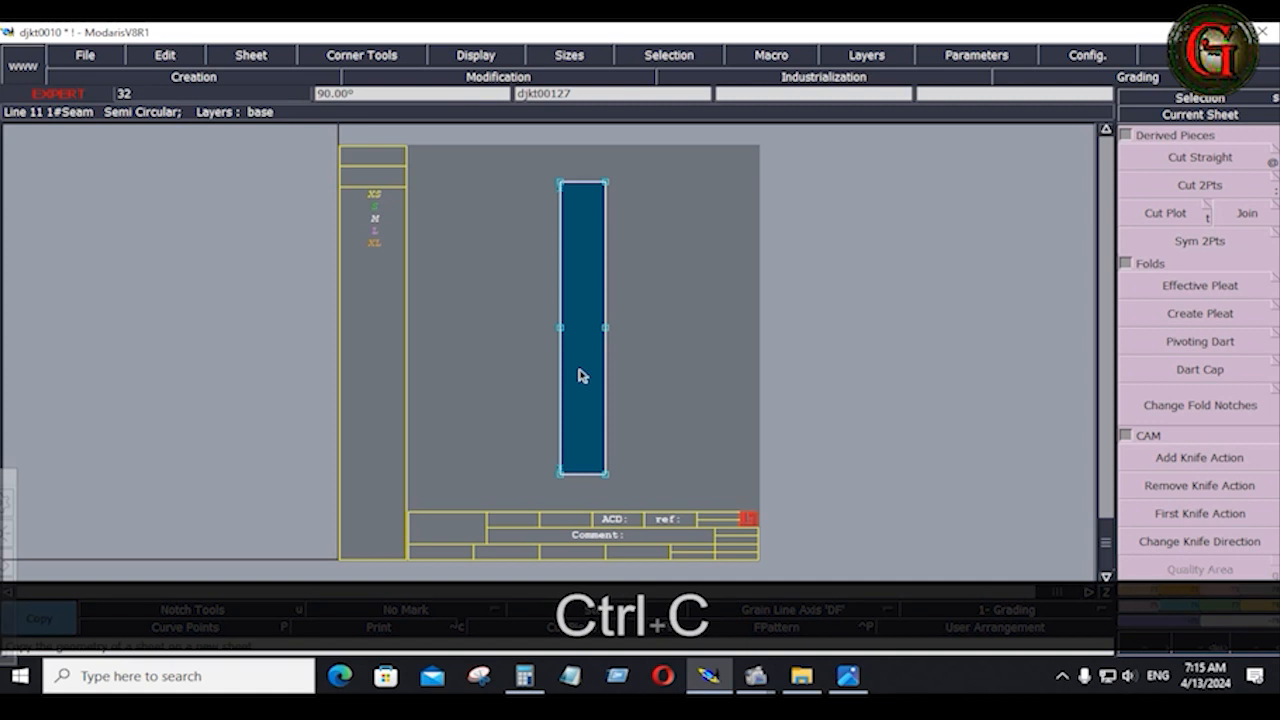
{"action": "left_click", "coordinate": [582, 375]}
{"action": "left_click", "coordinate": [914, 383]}
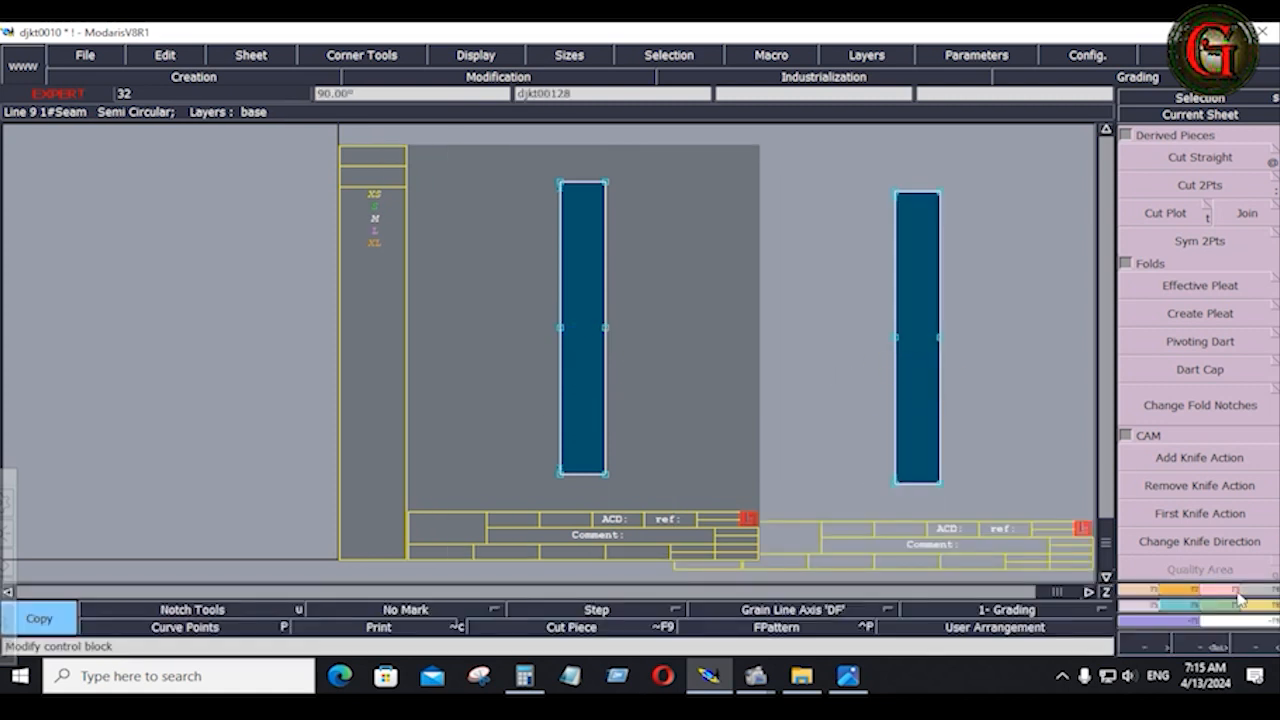
Step: Add a 0.400-inch line seam allowance to all edges of the copied cuff
{"action": "left_click", "coordinate": [1252, 598]}
{"action": "left_click", "coordinate": [1197, 157]}
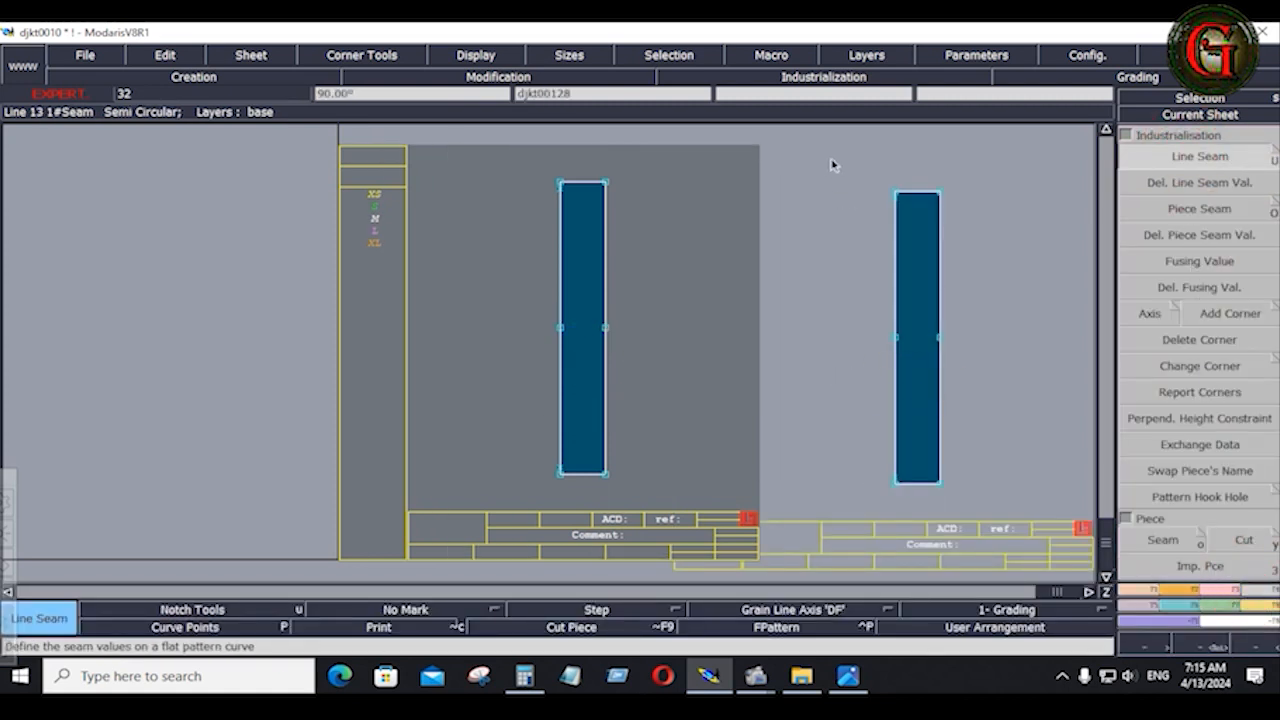
{"action": "left_click_drag", "start_coordinate": [832, 160], "coordinate": [977, 505]}
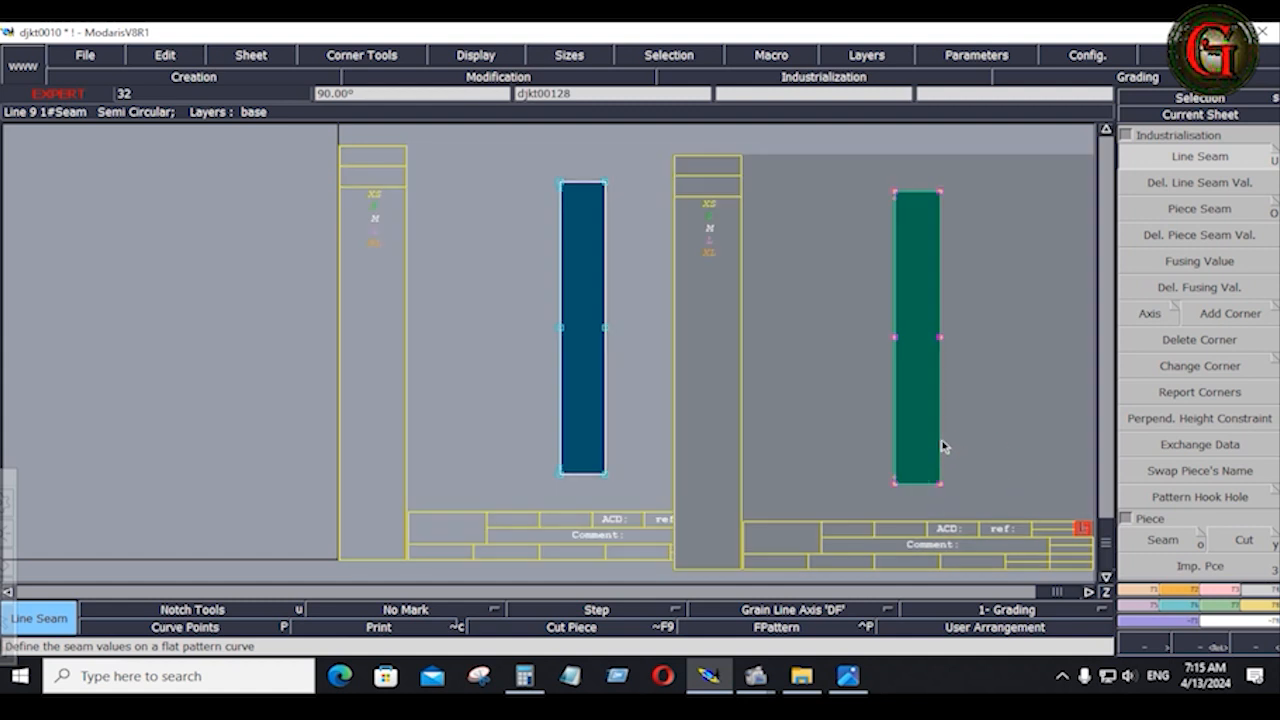
{"action": "left_click", "coordinate": [944, 447]}
{"action": "key", "text": "Down"}
{"action": "key", "text": "Down"}
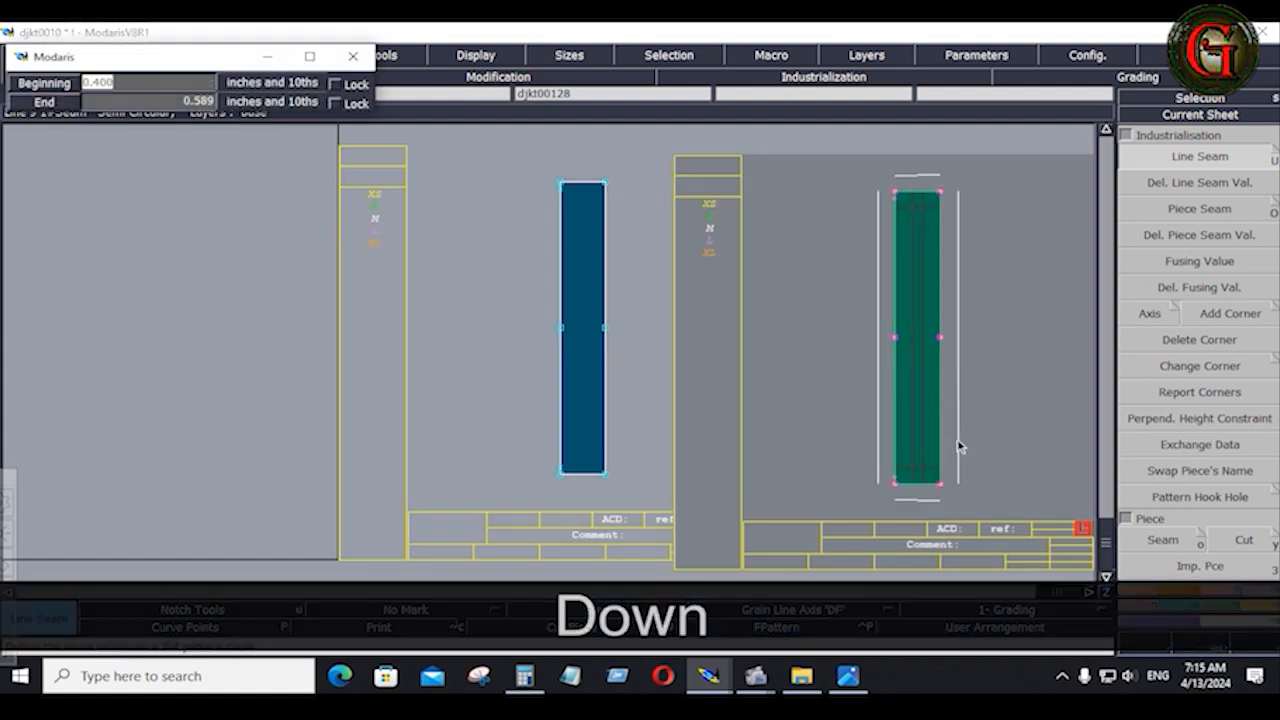
{"action": "left_click", "coordinate": [851, 437]}
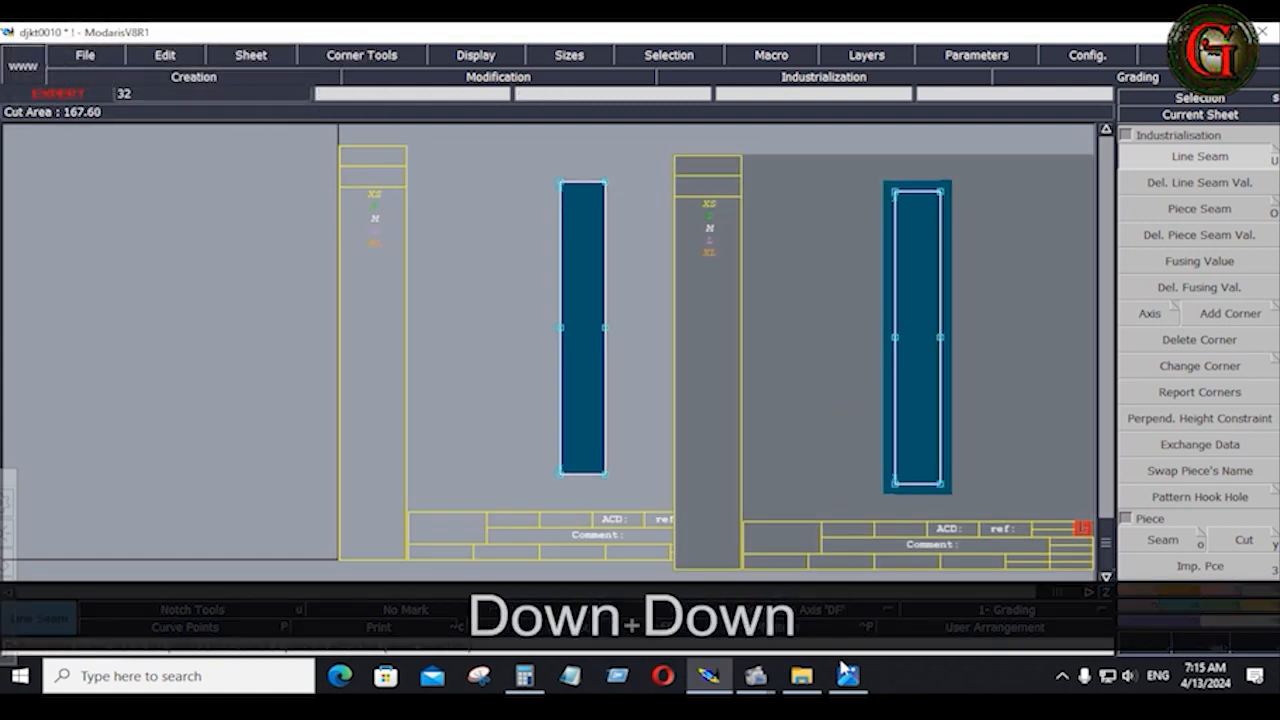
Step: Check the cuff sketch on SHEET-01.JPG, and in Modaris unfold the seamed cuff copy about one long edge with Sym 2Pts
{"action": "left_click", "coordinate": [848, 676]}
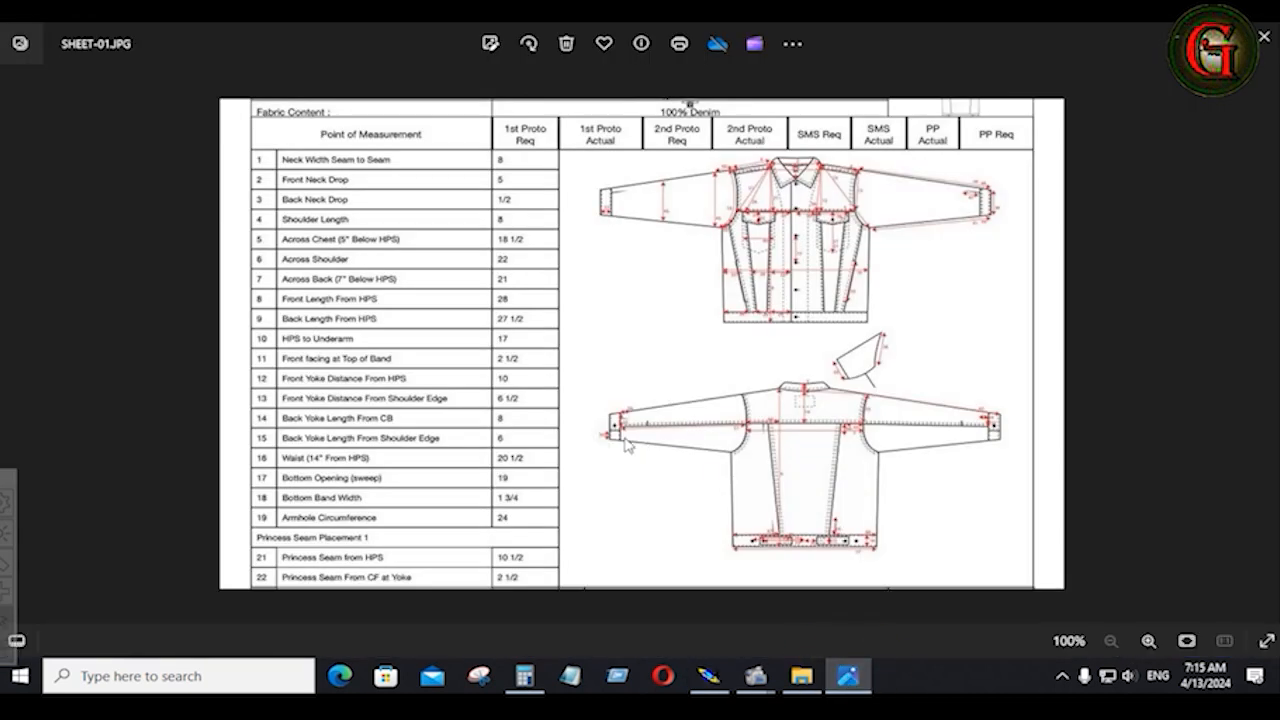
{"action": "scroll", "coordinate": [627, 445], "scroll_direction": "up", "scroll_amount": 8}
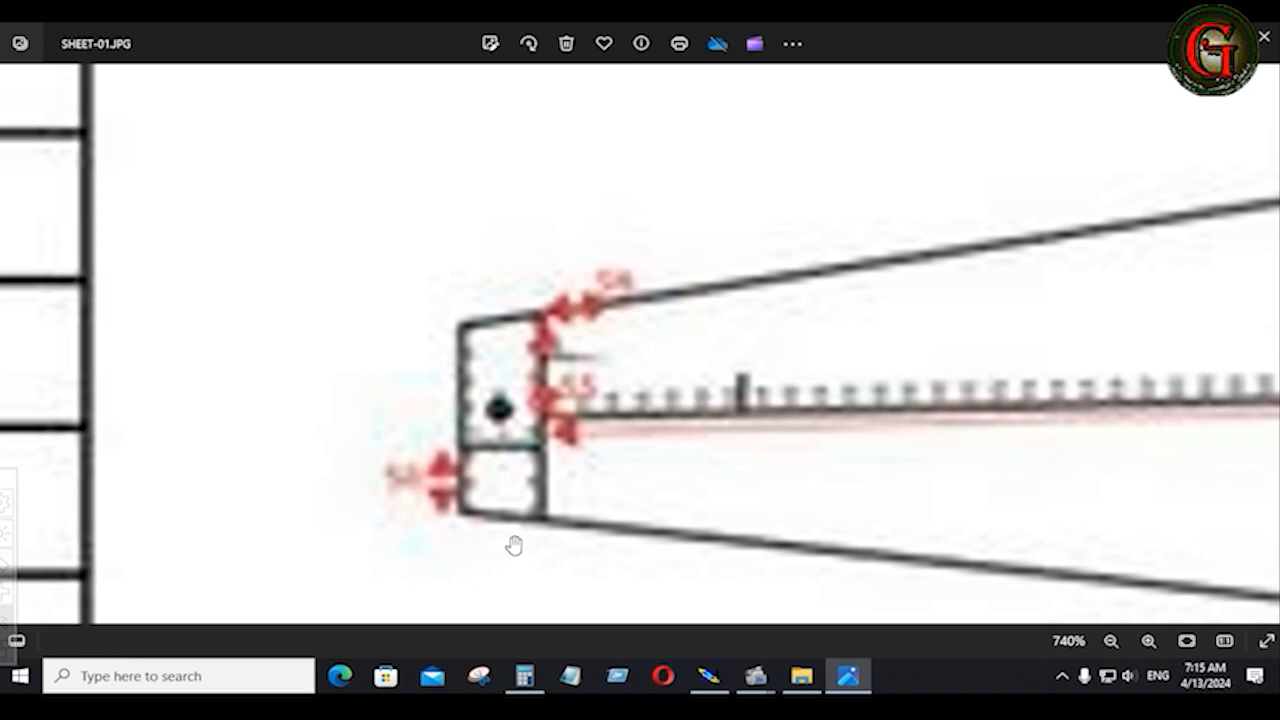
{"action": "scroll", "coordinate": [515, 542], "scroll_direction": "down", "scroll_amount": 5, "text": "ctrl"}
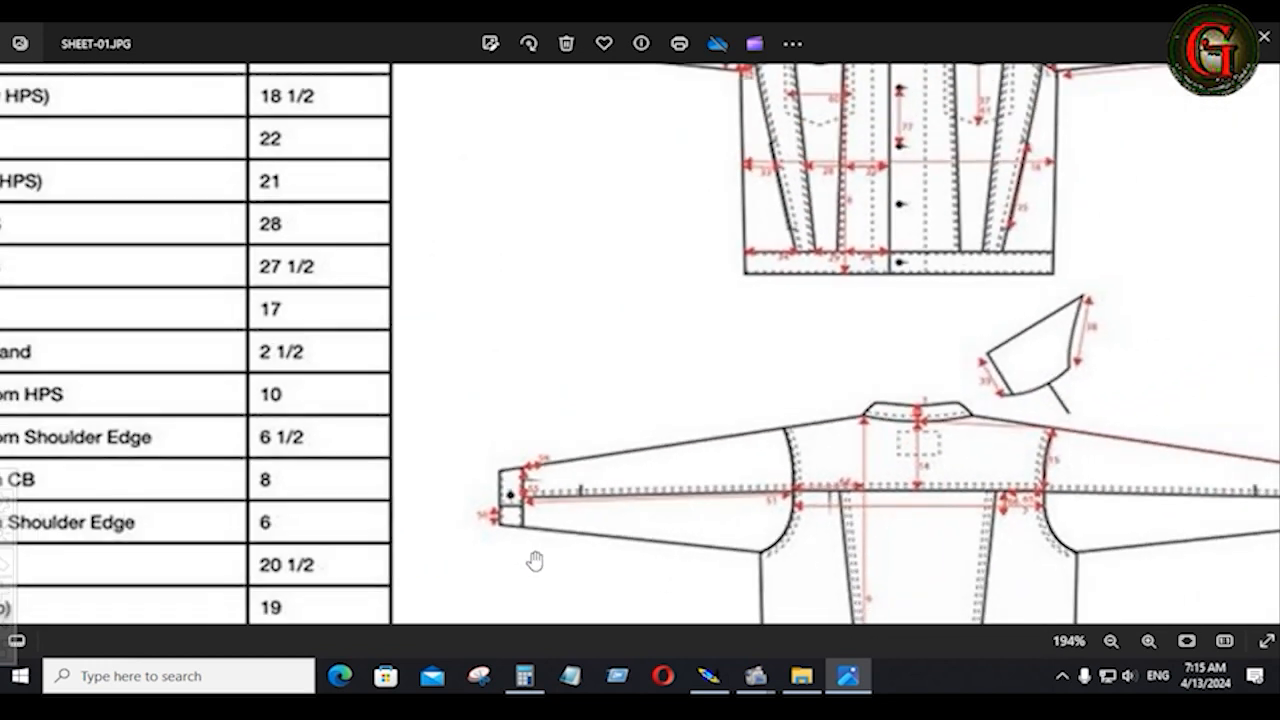
{"action": "scroll", "coordinate": [535, 561], "scroll_direction": "down", "scroll_amount": 2, "text": "ctrl"}
{"action": "left_click", "coordinate": [708, 676]}
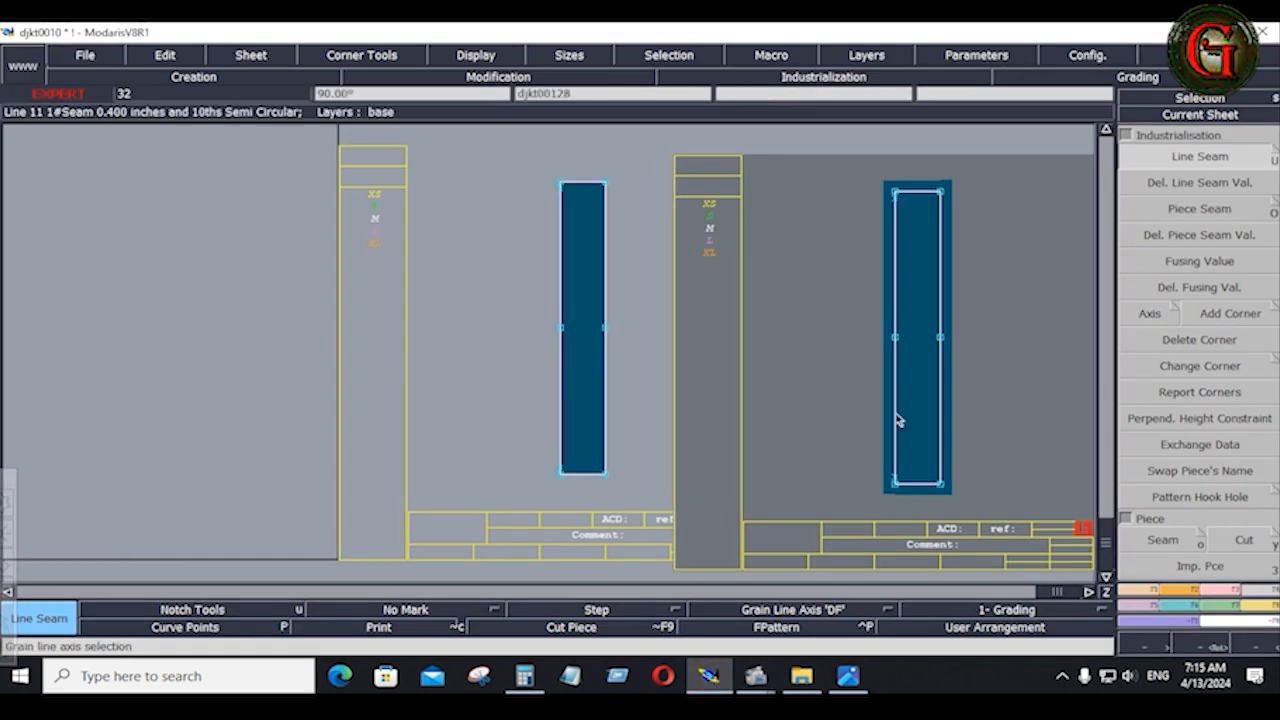
{"action": "left_click", "coordinate": [1137, 610]}
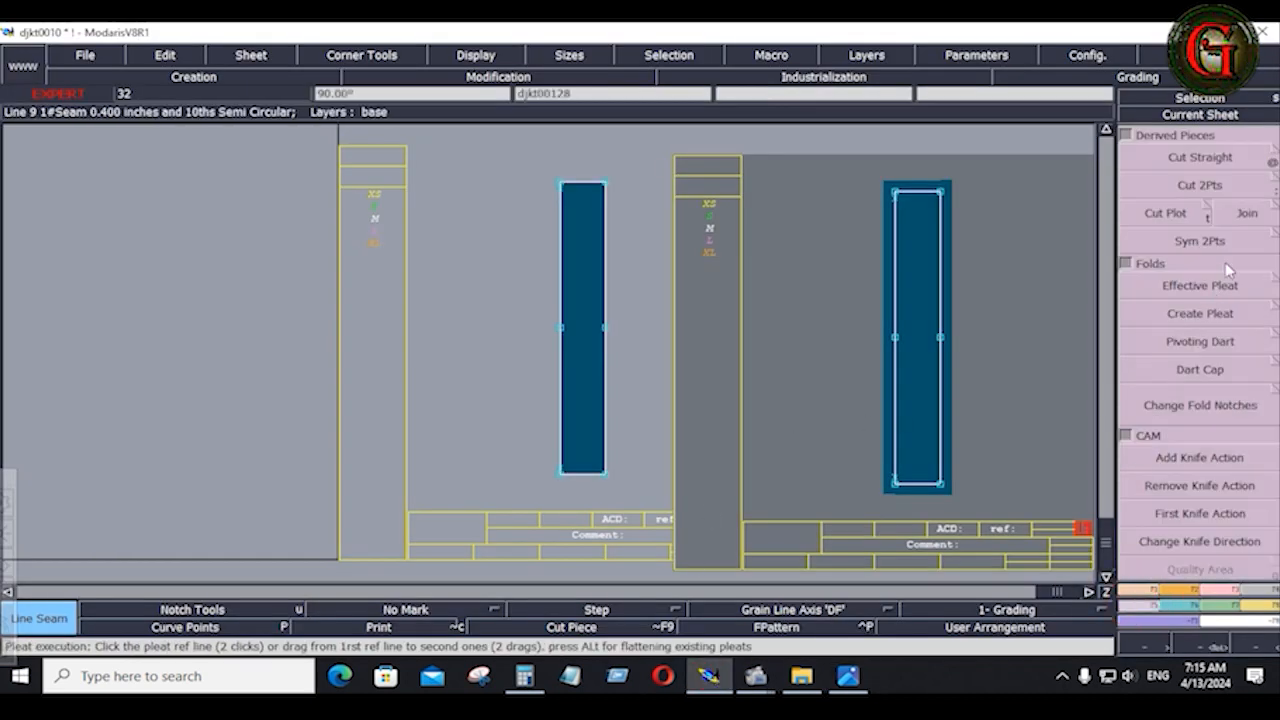
{"action": "left_click", "coordinate": [1228, 241]}
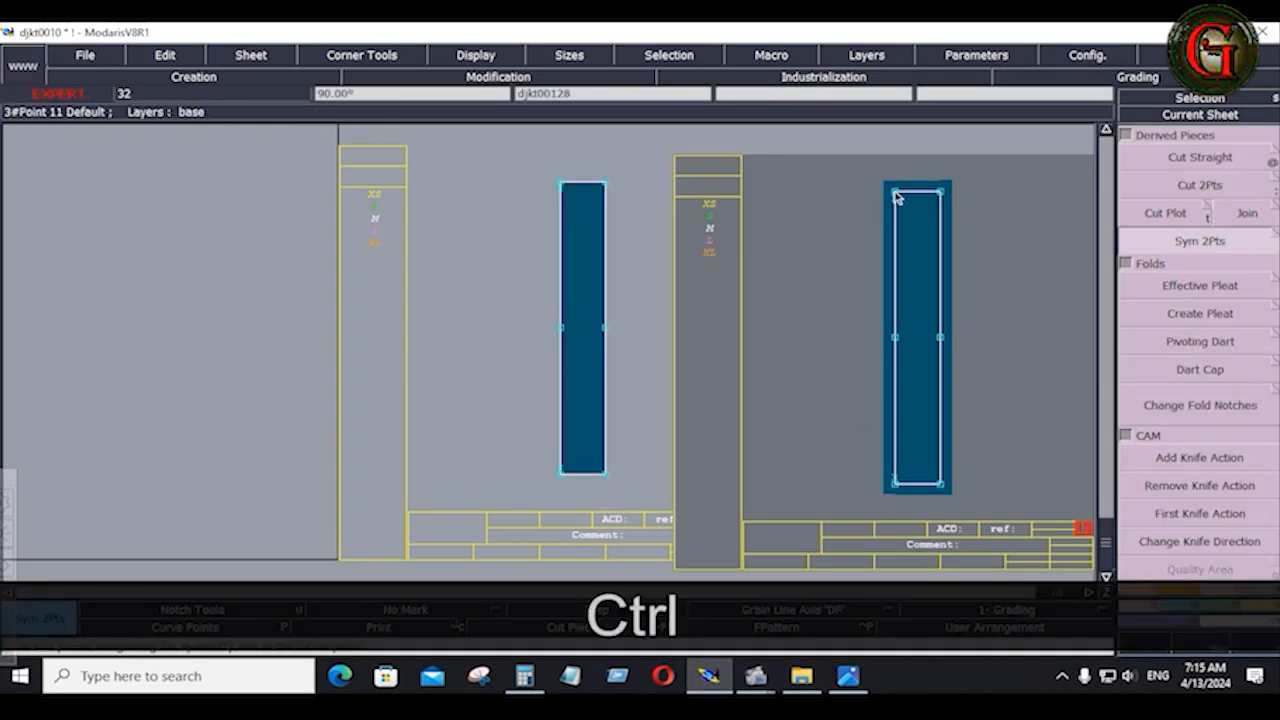
{"action": "left_click", "coordinate": [896, 485]}
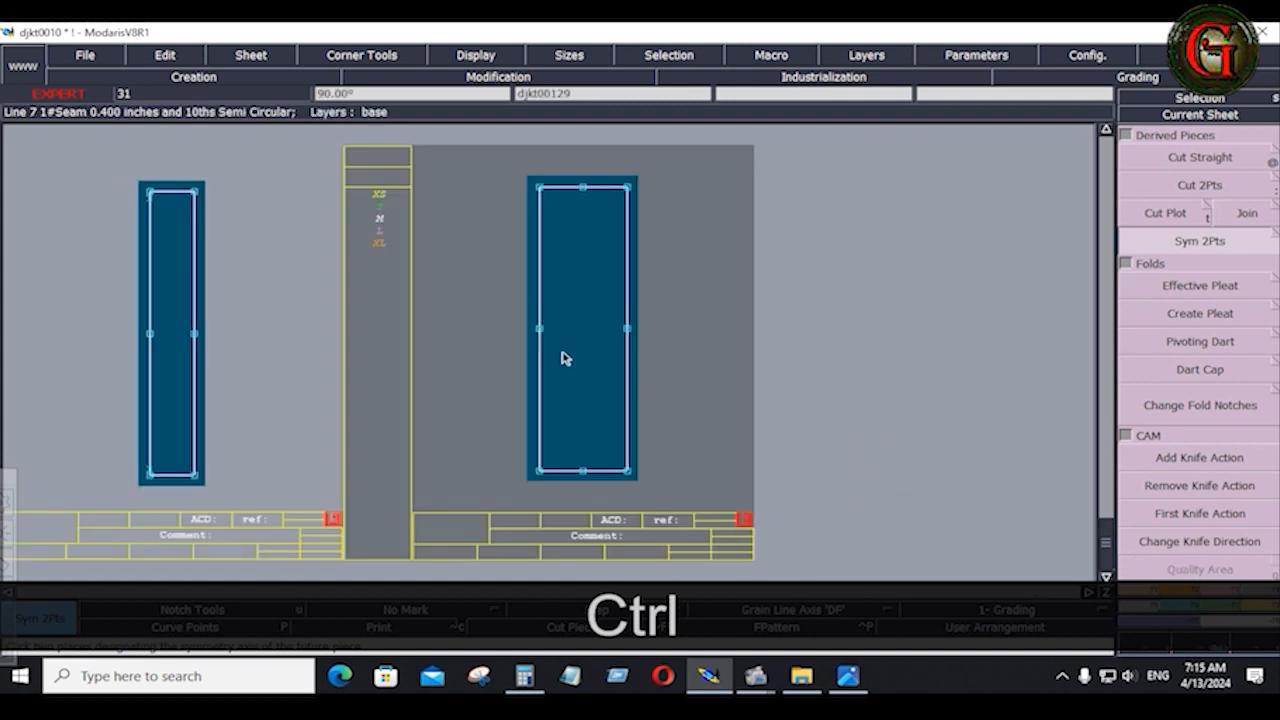
Step: Rearrange all sheets and delete the single-width seamed cuff copy and the half-length cuff sheet
{"action": "key", "text": "ctrl+j"}
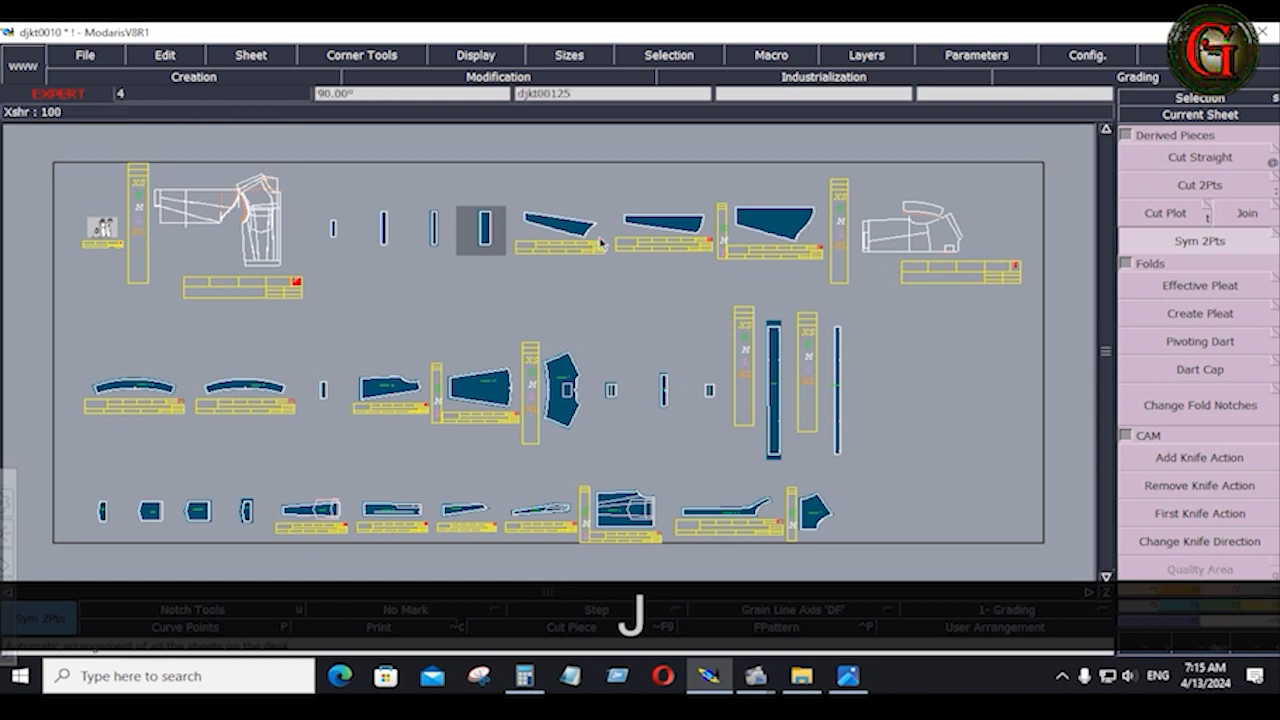
{"action": "left_click", "coordinate": [432, 229]}
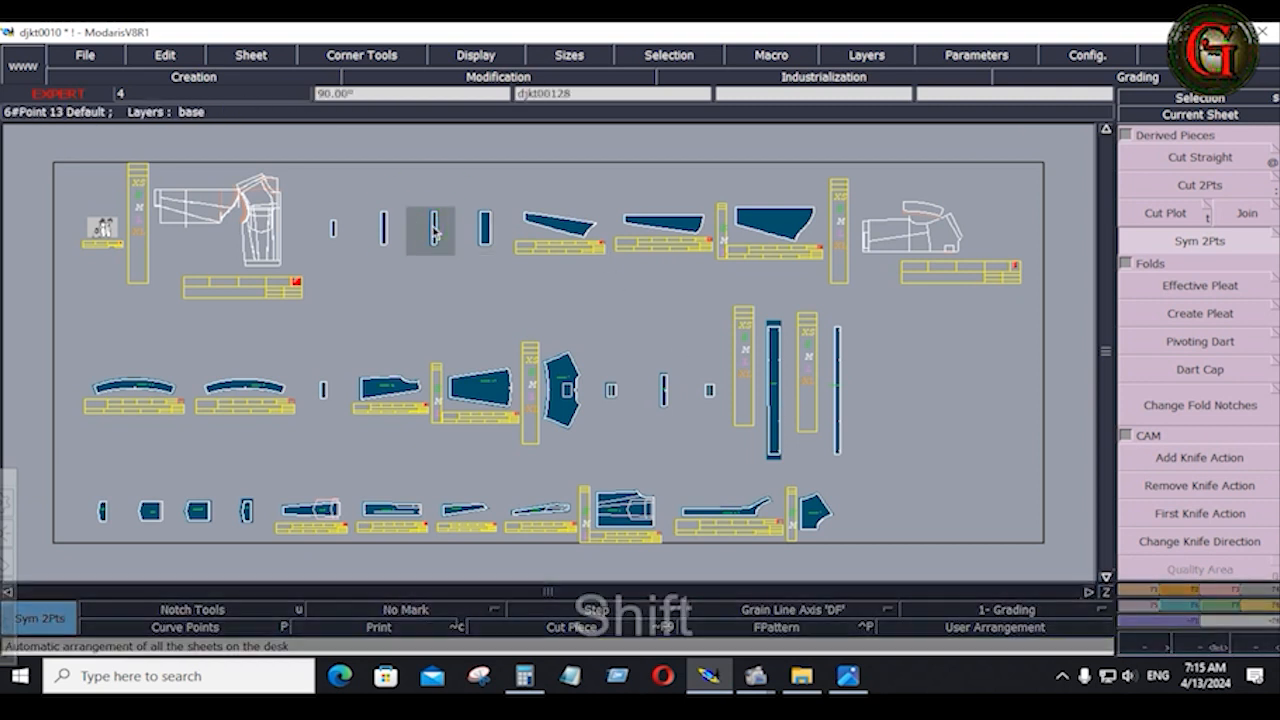
{"action": "key", "text": "shift+z"}
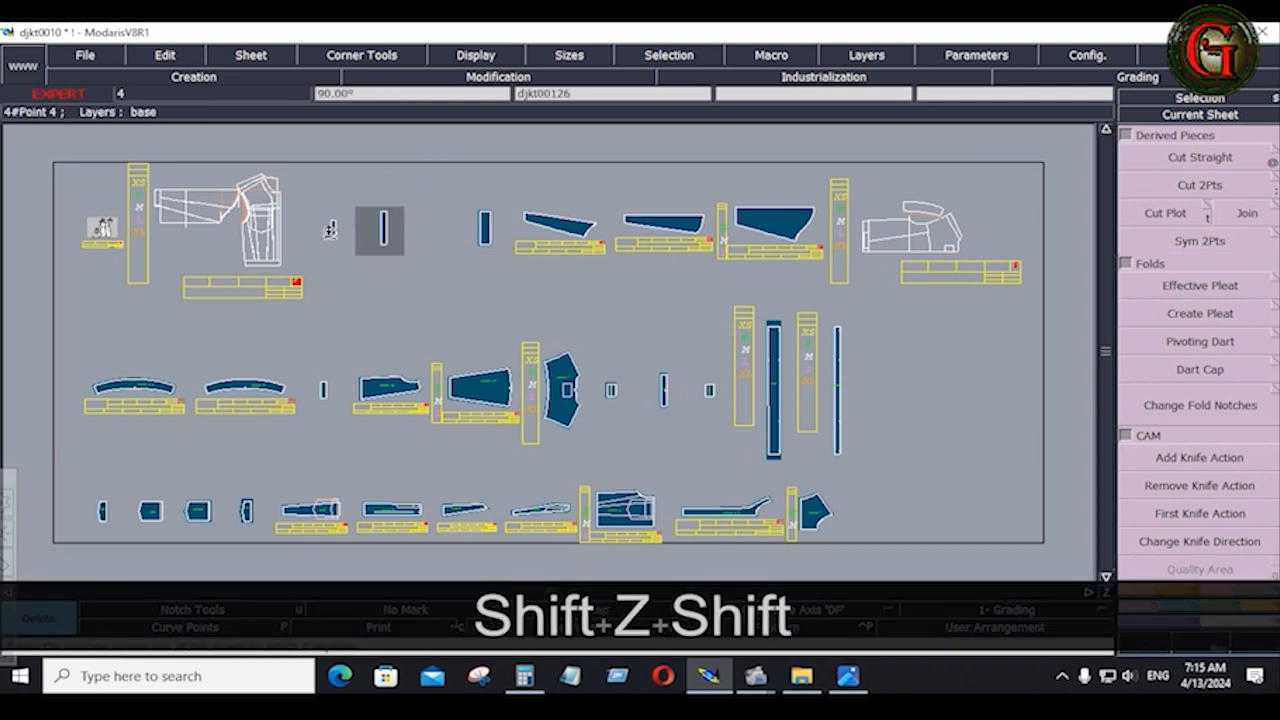
{"action": "key", "text": "shift+z"}
{"action": "key", "text": "Return"}
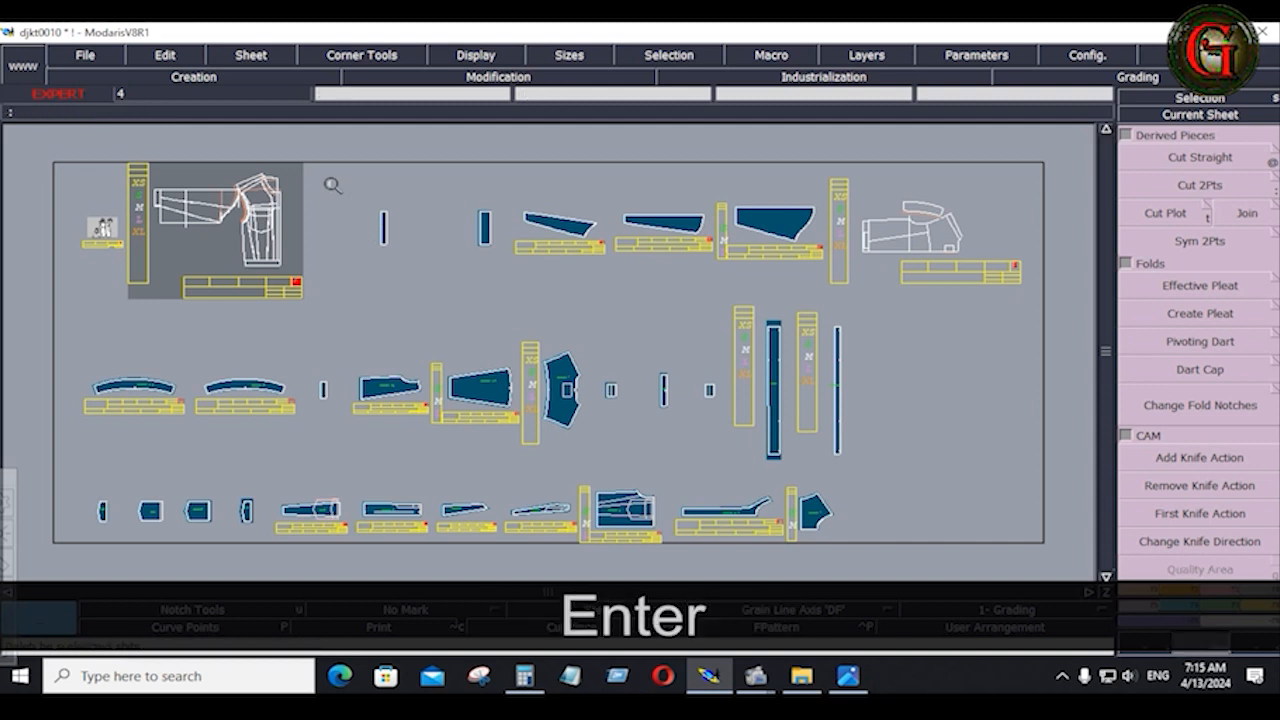
{"action": "left_click_drag", "start_coordinate": [331, 185], "coordinate": [523, 258]}
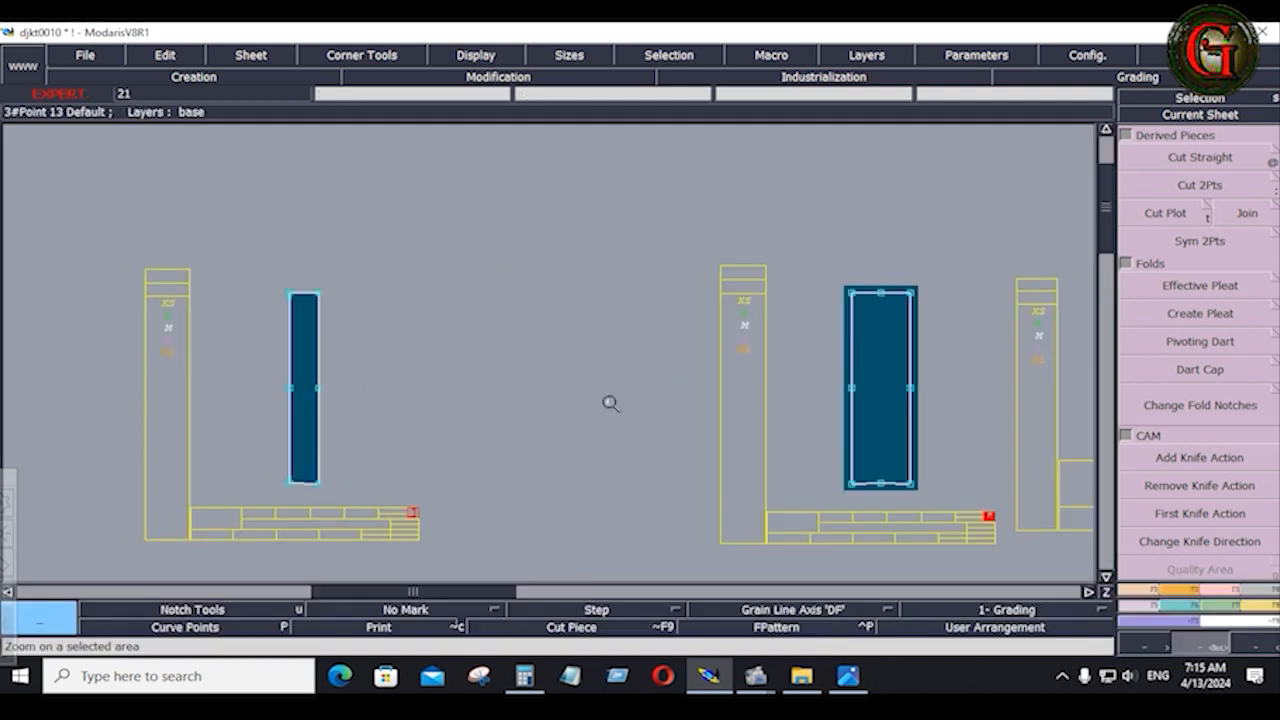
{"action": "left_click", "coordinate": [1183, 590]}
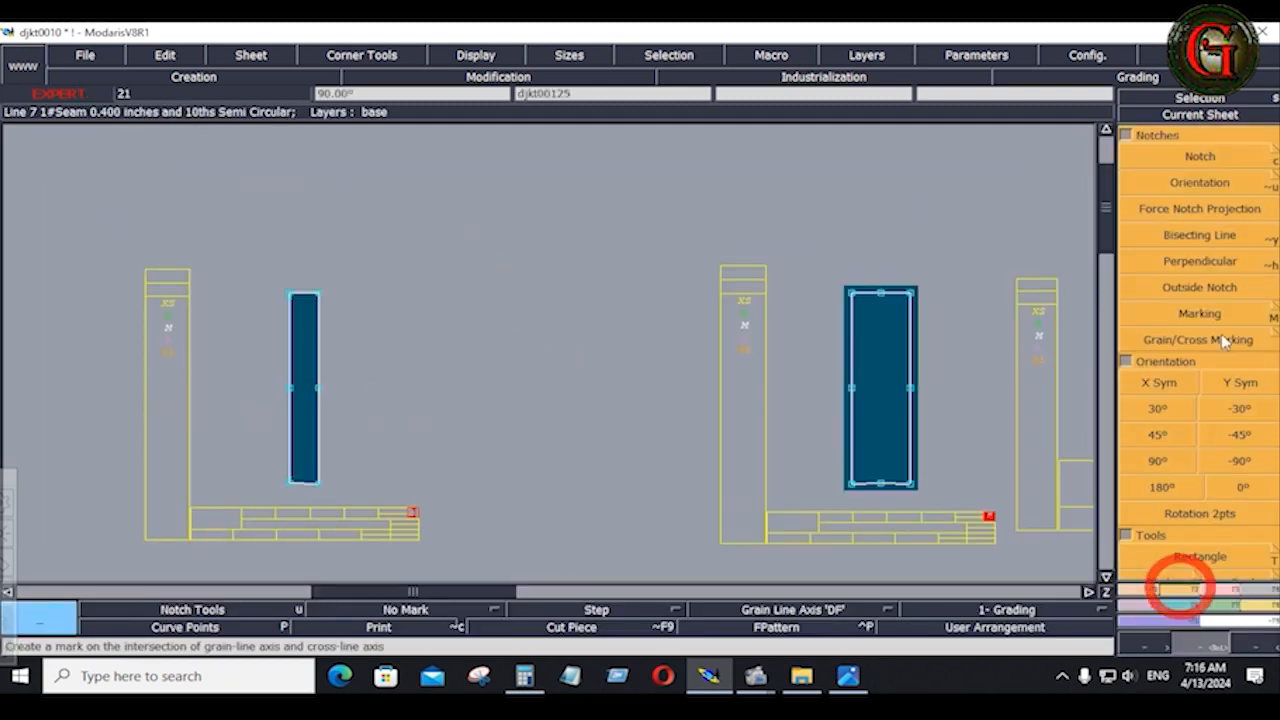
Step: Rearrange the sheets and isolate the whole sleeve piece and the two sleeve panels for display with Sheet Sel
{"action": "key", "text": "j"}
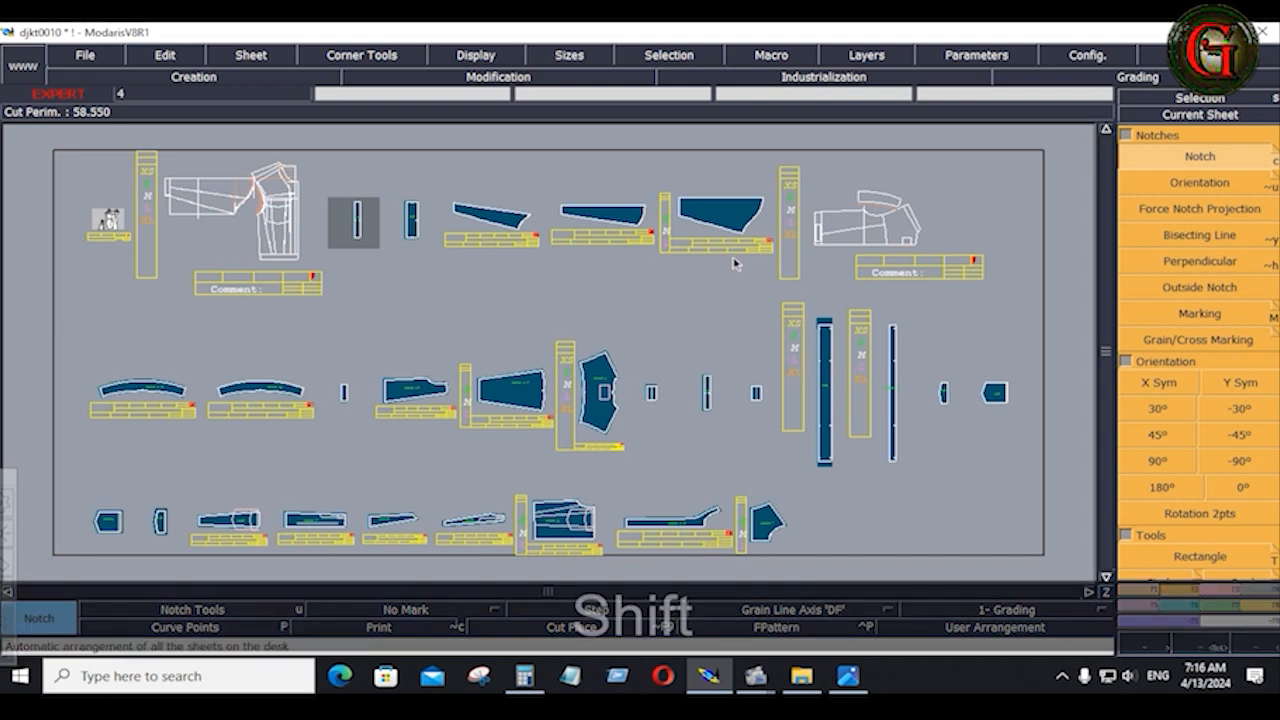
{"action": "key", "text": "shift+i"}
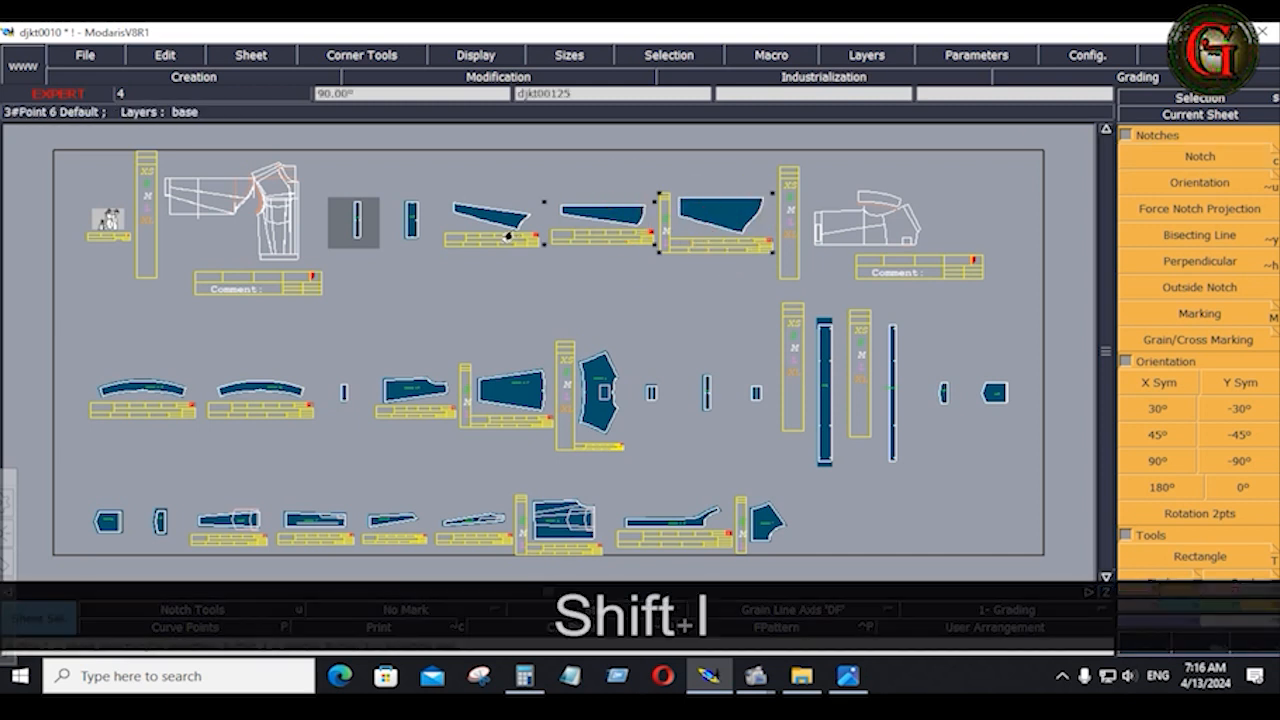
{"action": "key", "text": "KP_7"}
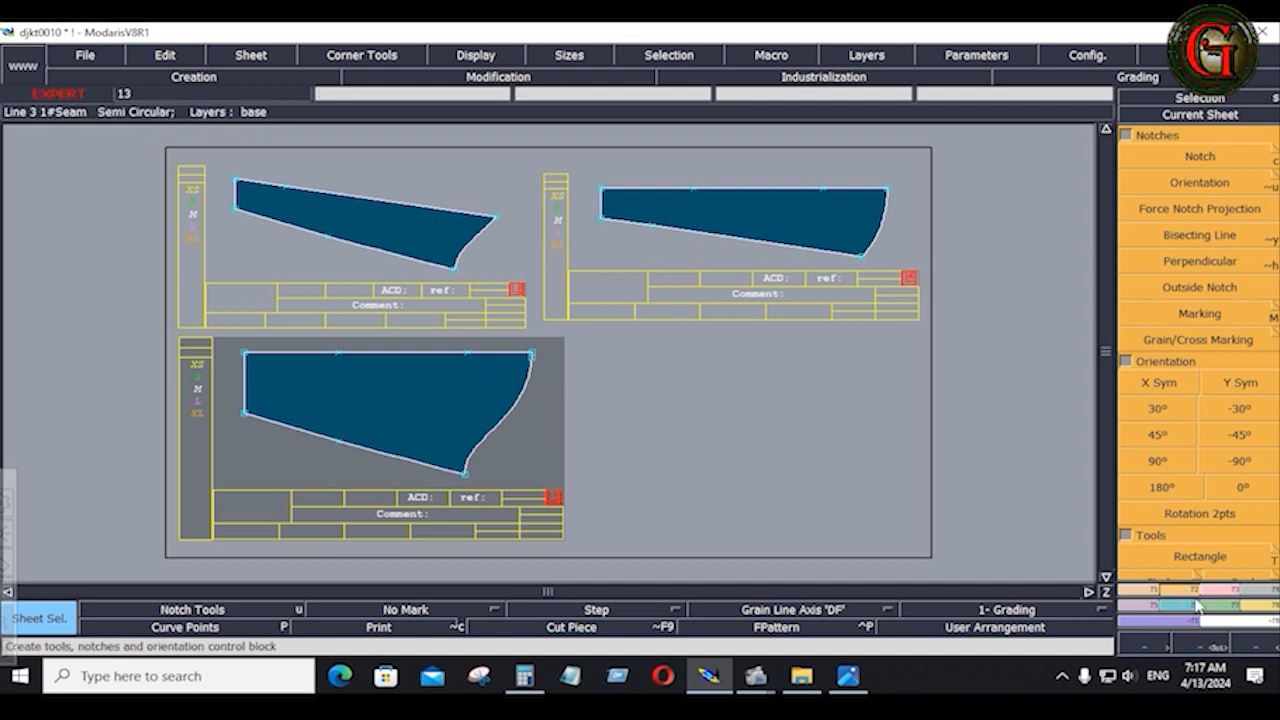
Step: Flip the whole sleeve piece with X Sym and marry it to the upper sleeve panel along the overarm line
{"action": "left_click", "coordinate": [1158, 383]}
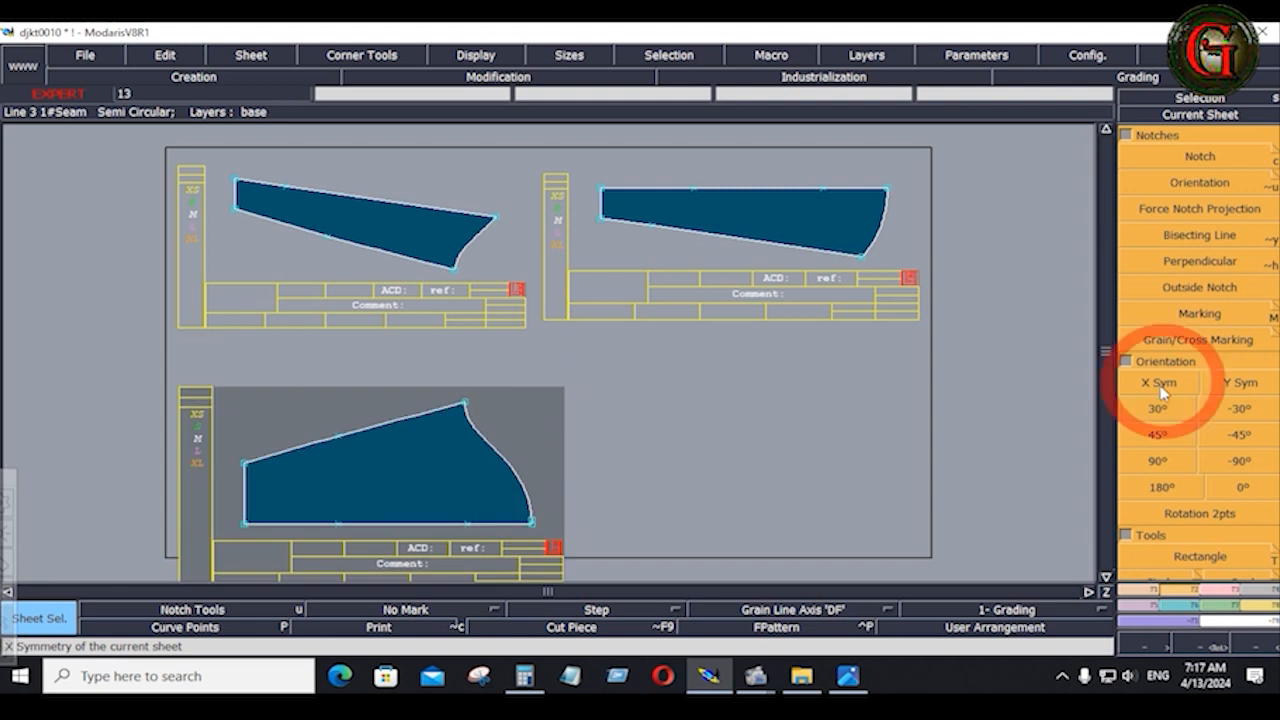
{"action": "key", "text": "m"}
{"action": "left_click", "coordinate": [532, 522]}
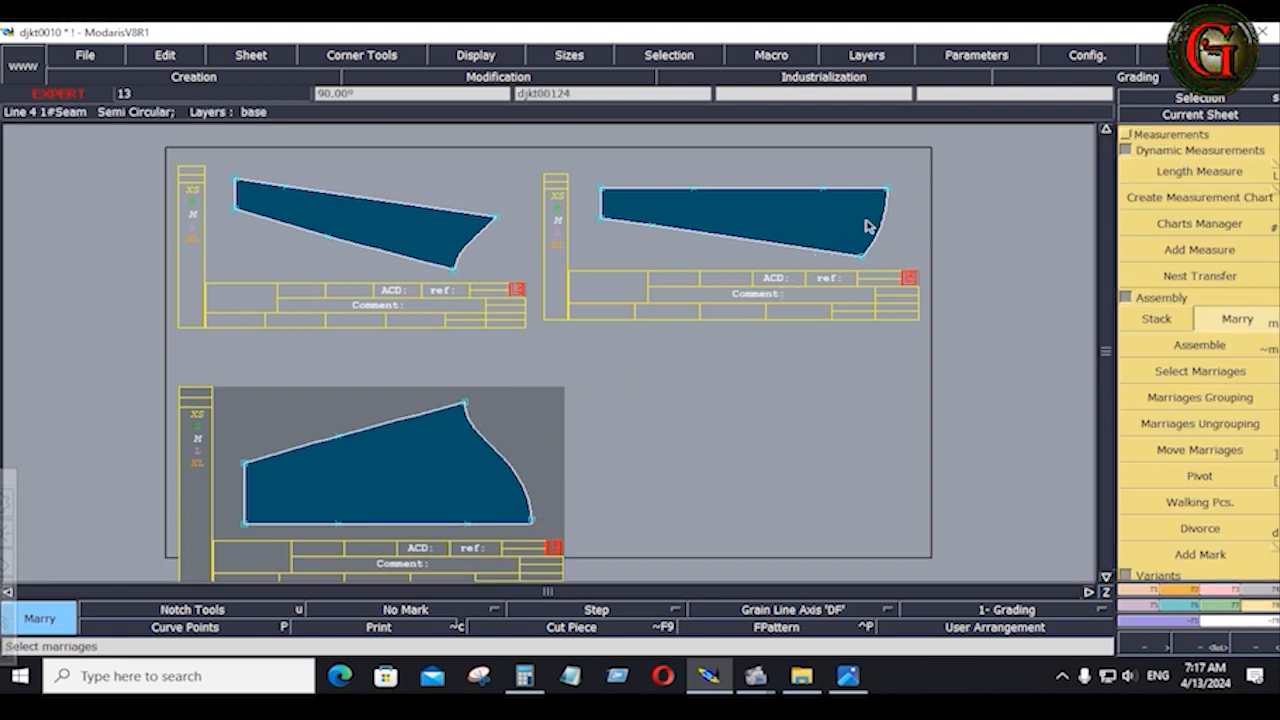
{"action": "left_click", "coordinate": [887, 190]}
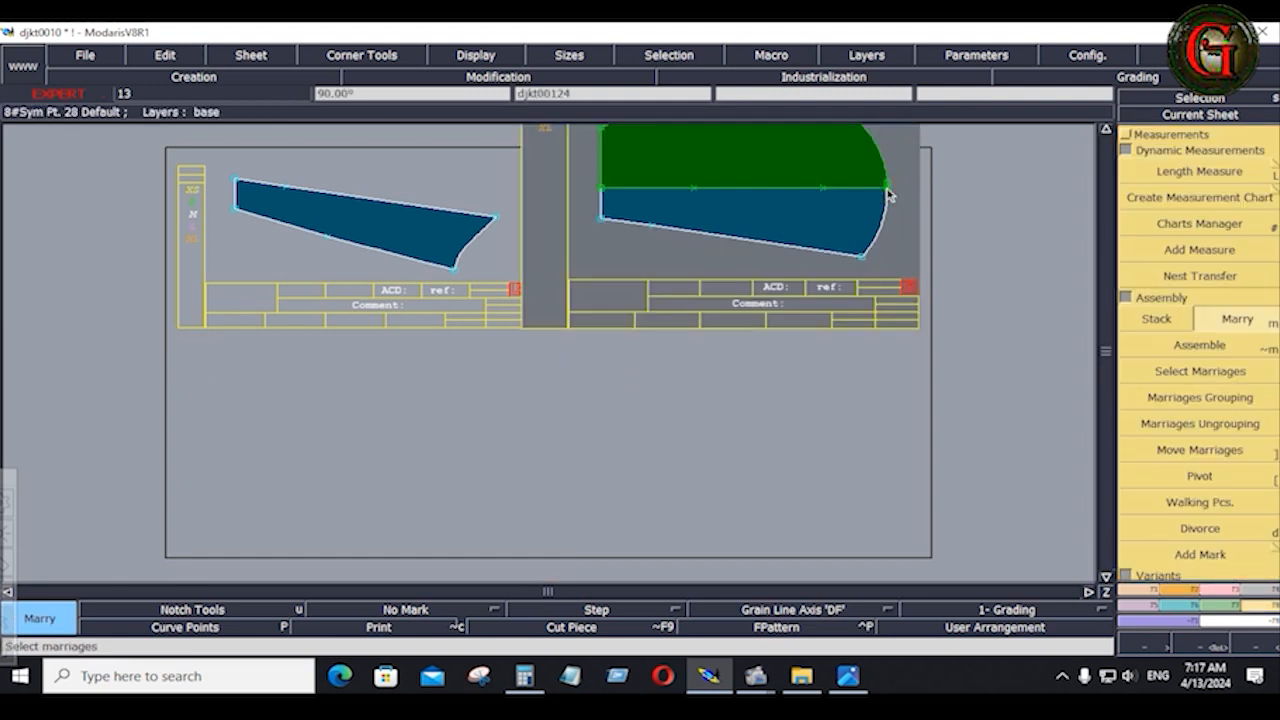
{"action": "key", "text": "Return"}
Step: Remove the extra cap point beside the overarm line on the married sleeve pieces
{"action": "scroll", "coordinate": [808, 400], "scroll_direction": "up", "scroll_amount": 5}
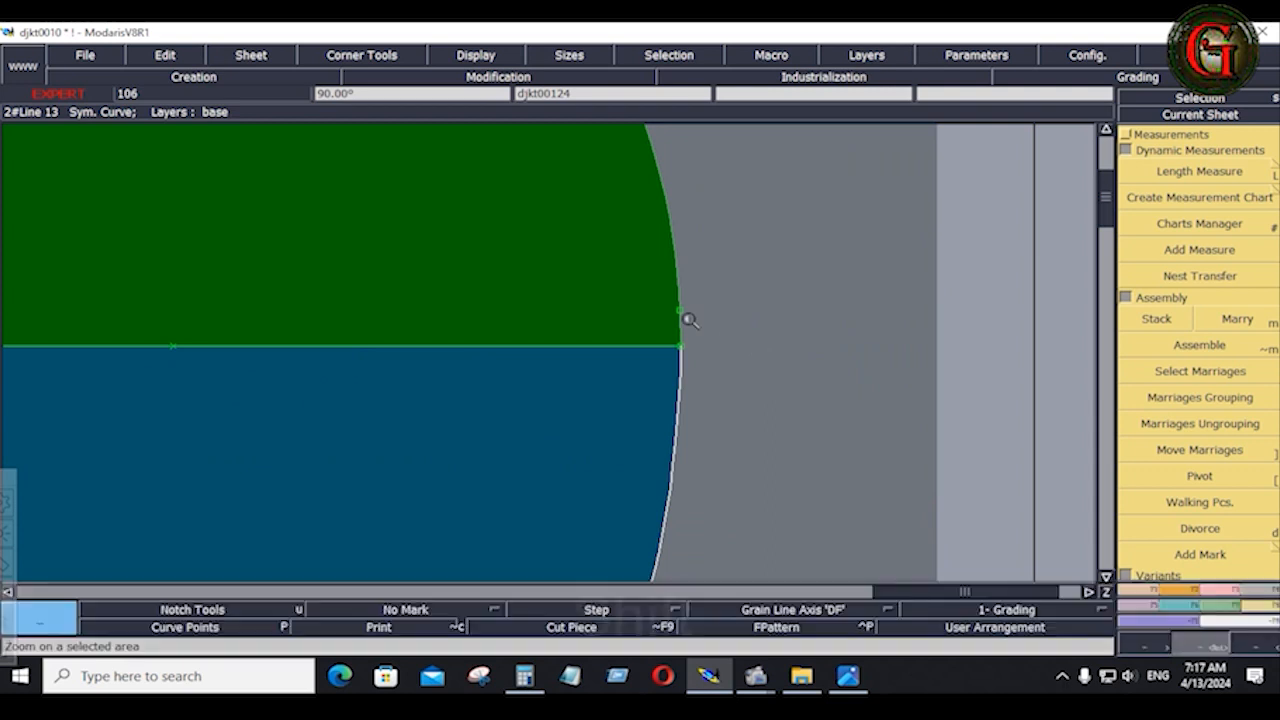
{"action": "key", "text": "shift+equal"}
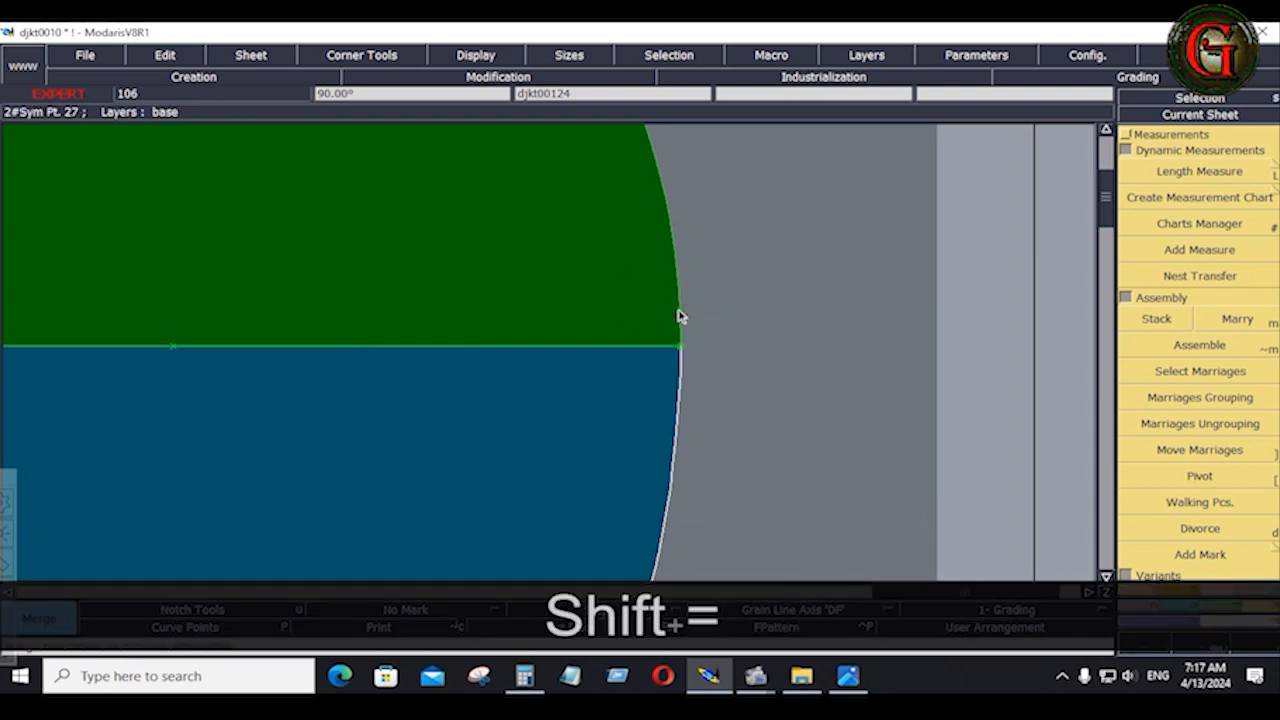
{"action": "key", "text": "Delete"}
{"action": "left_click", "coordinate": [678, 316]}
{"action": "key", "text": "Home"}
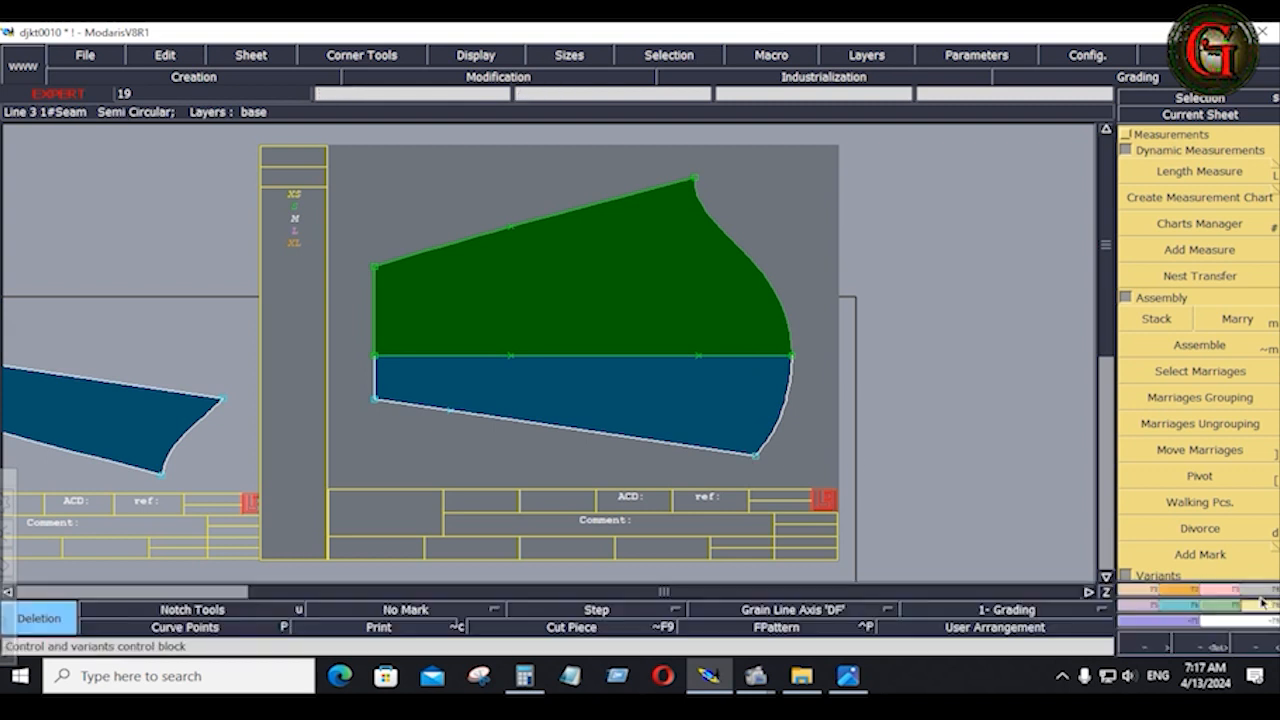
Step: Extract the married sleeve half and upper panel together as one piece with the Seam tool
{"action": "left_click", "coordinate": [1247, 588]}
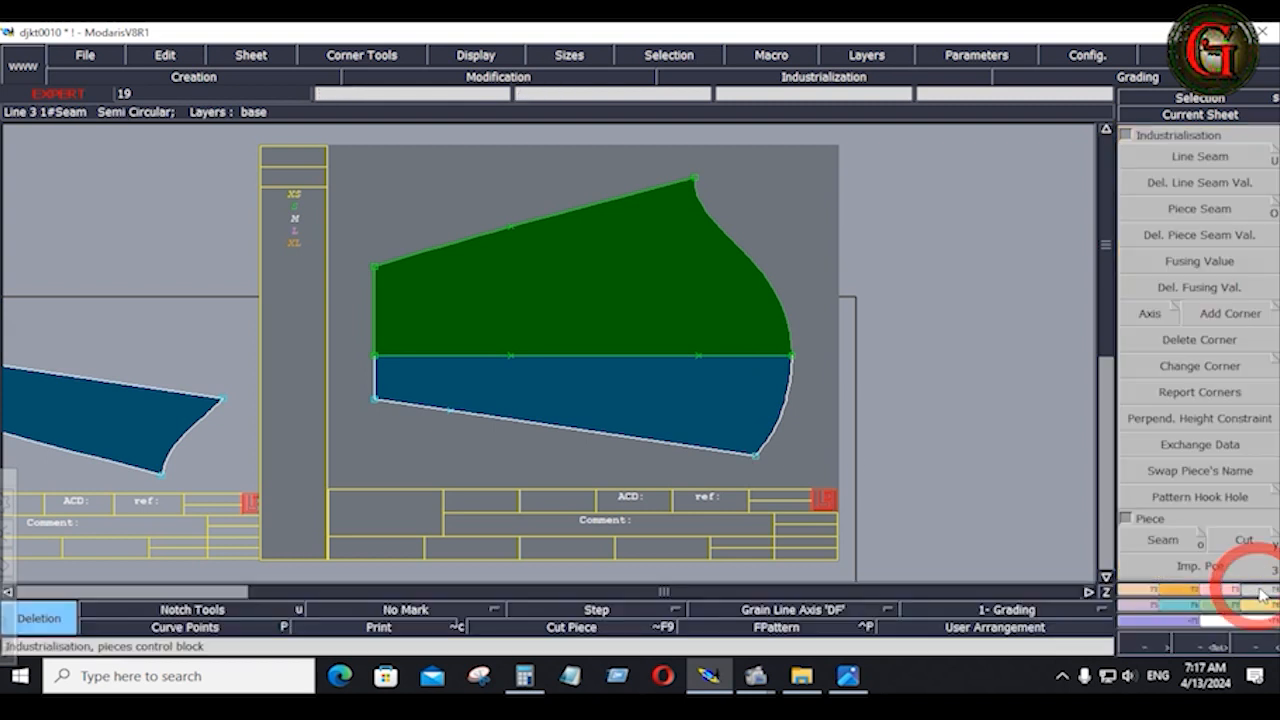
{"action": "left_click", "coordinate": [1163, 540]}
{"action": "left_click", "coordinate": [497, 322]}
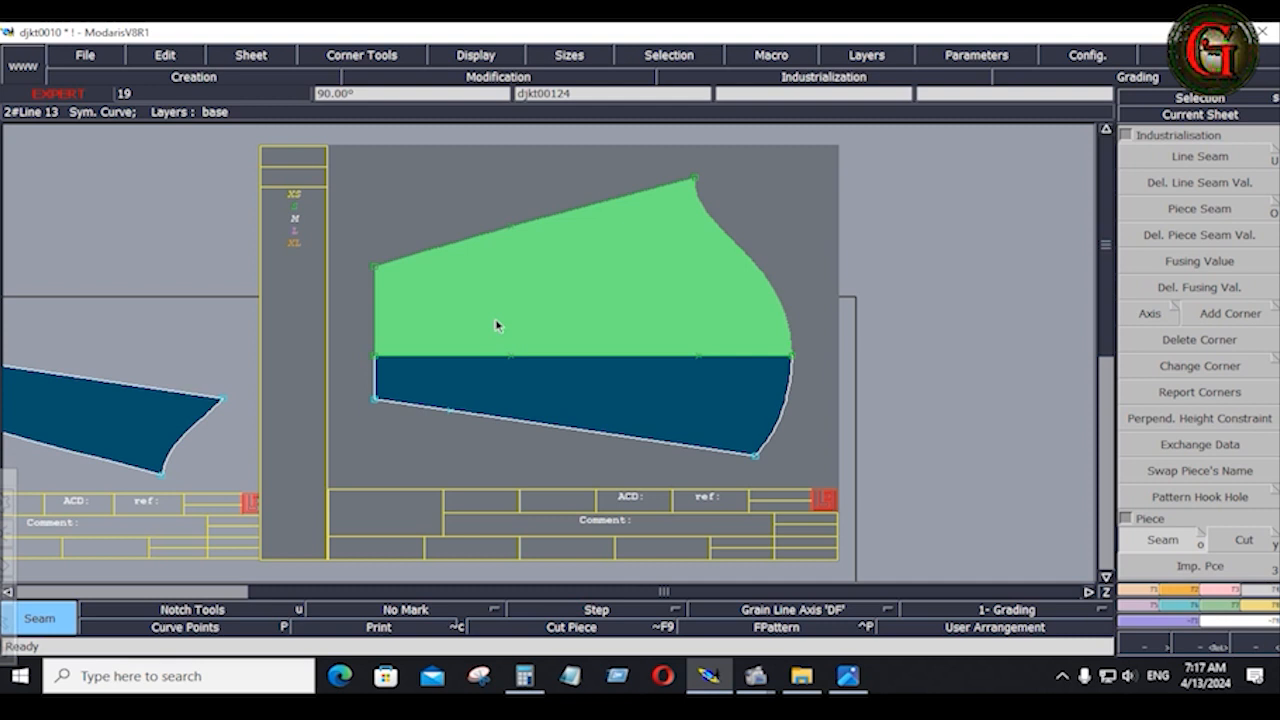
{"action": "left_click", "coordinate": [576, 380]}
{"action": "key", "text": "Home"}
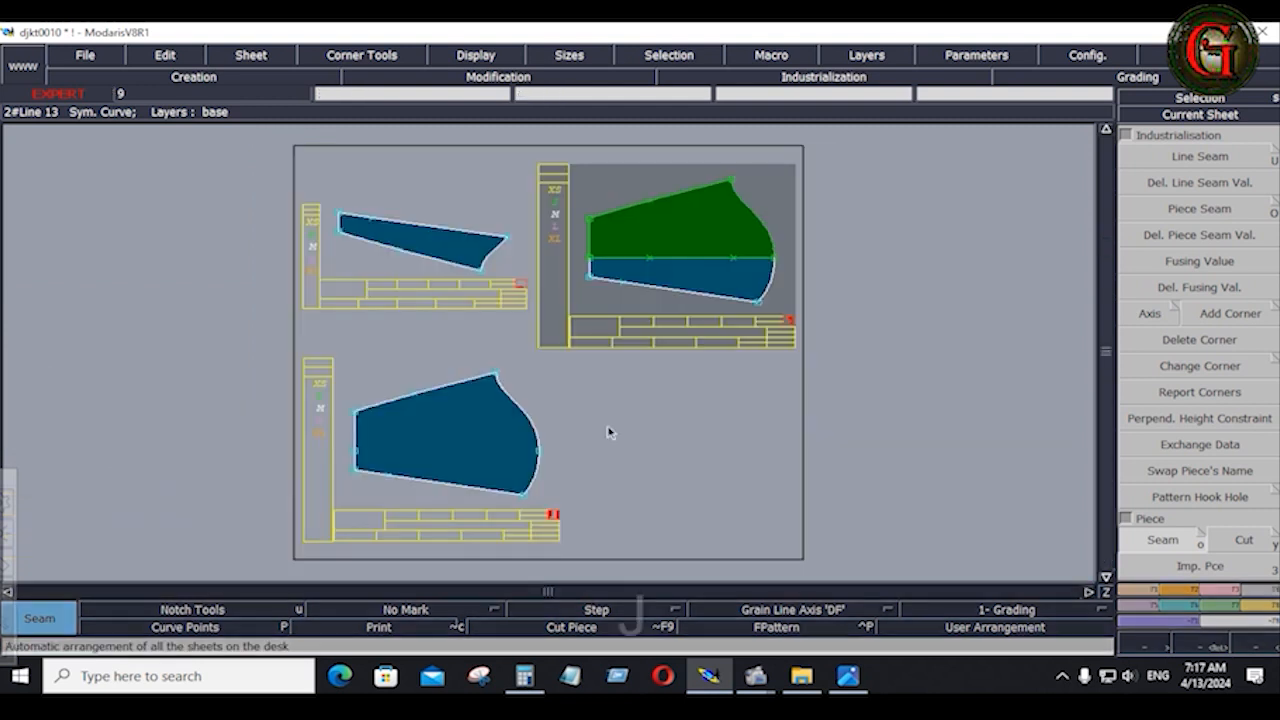
Step: Rearrange the sheets, delete the married sleeve sheet and display the combined sleeve piece
{"action": "key", "text": "j"}
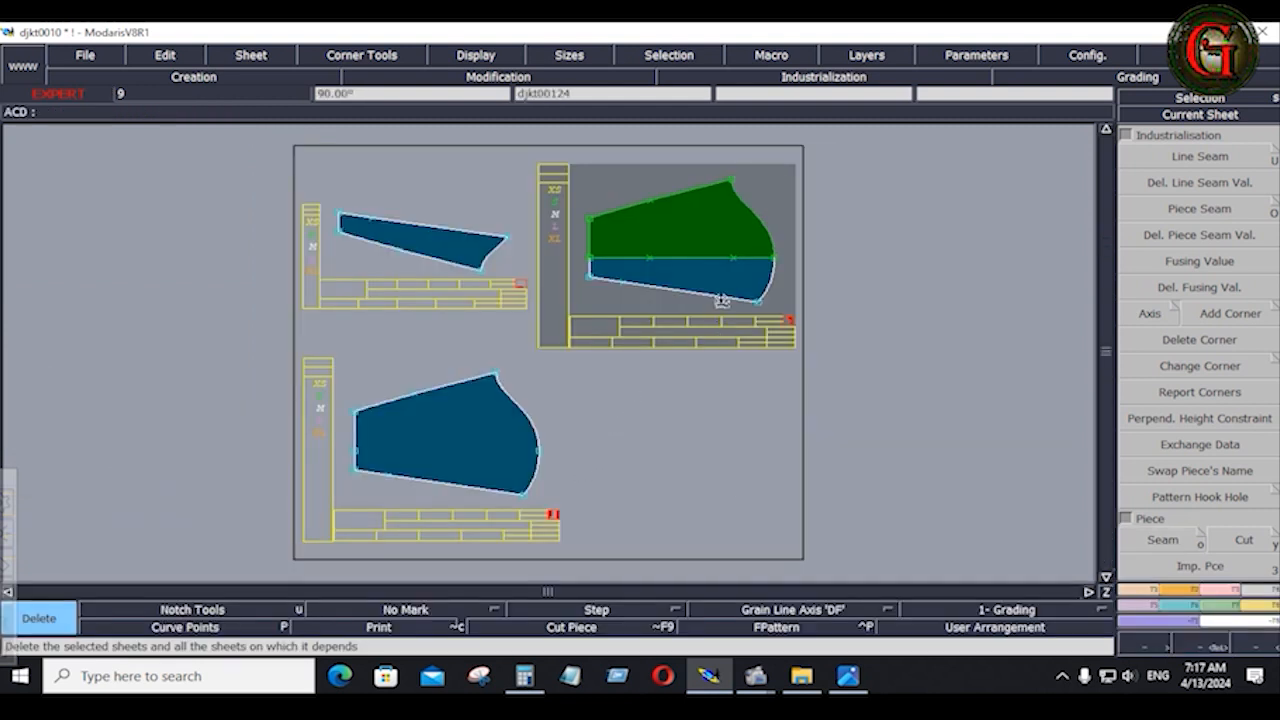
{"action": "left_click", "coordinate": [722, 284], "text": "shift"}
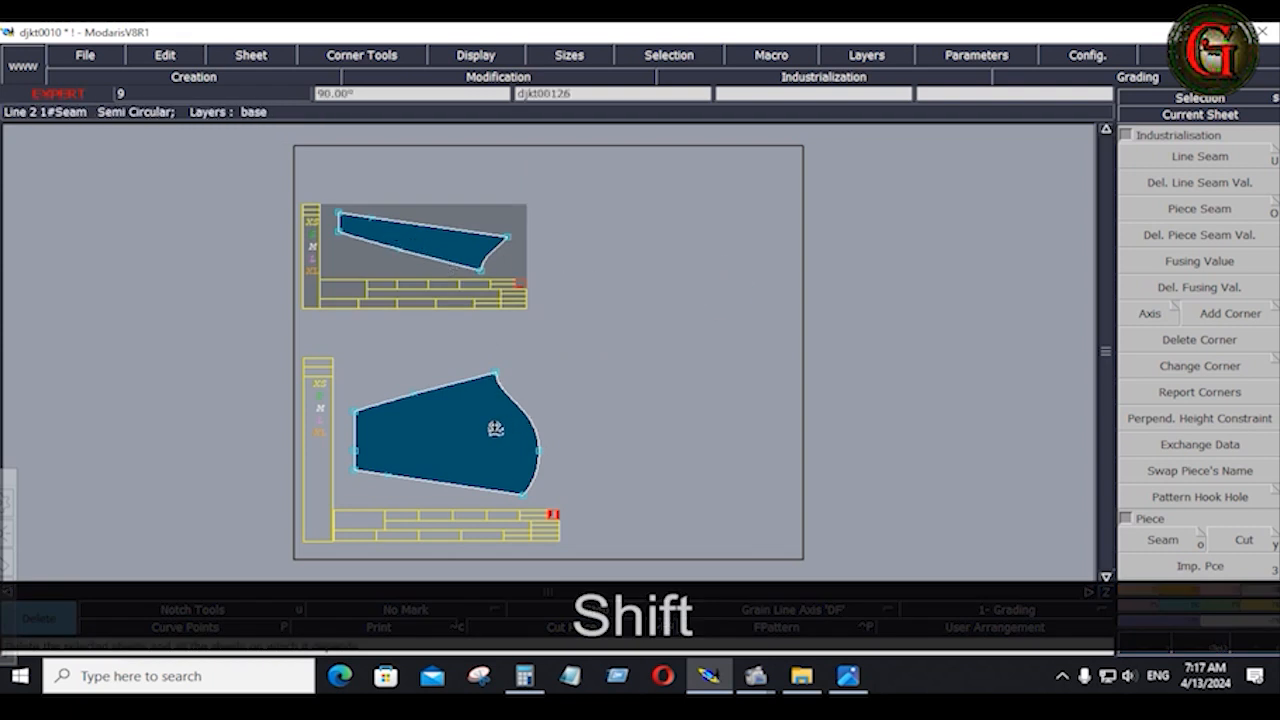
{"action": "key", "text": "Home"}
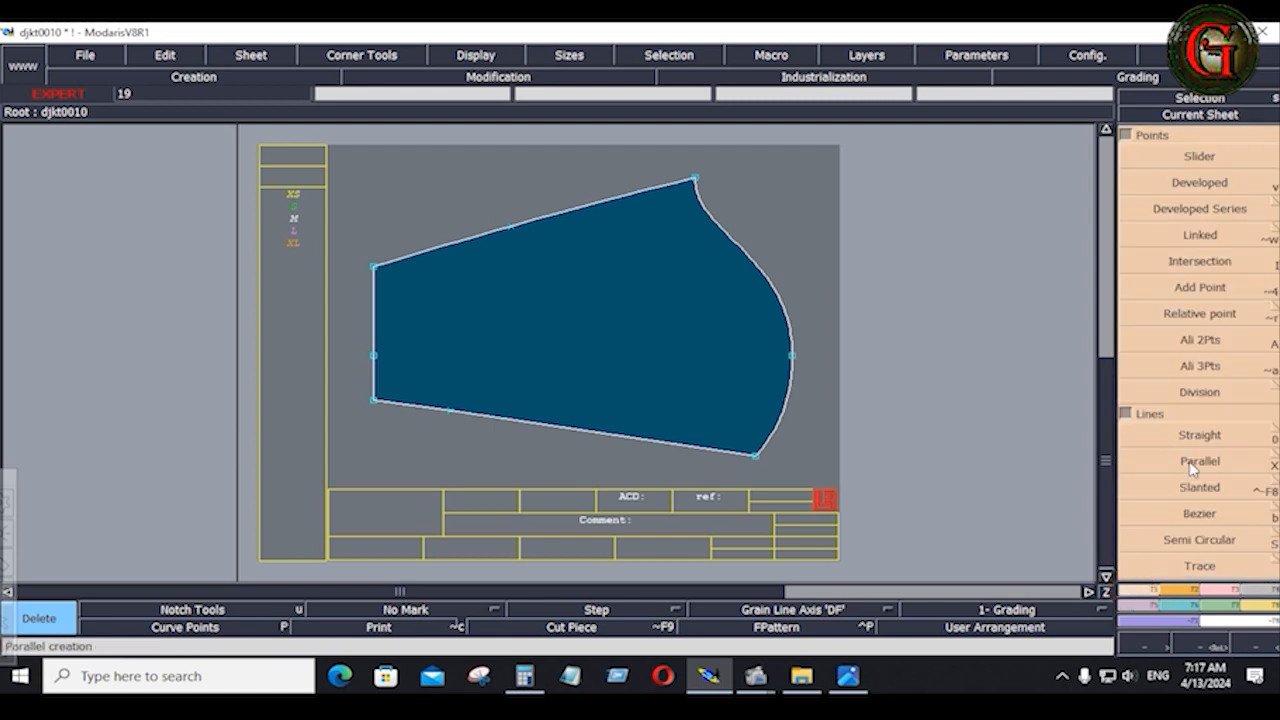
Step: Check the sleeve opening in the SHEET-01.JPG jacket sketch and arrange the narrow and combined sleeve sheets together
{"action": "left_click", "coordinate": [848, 676]}
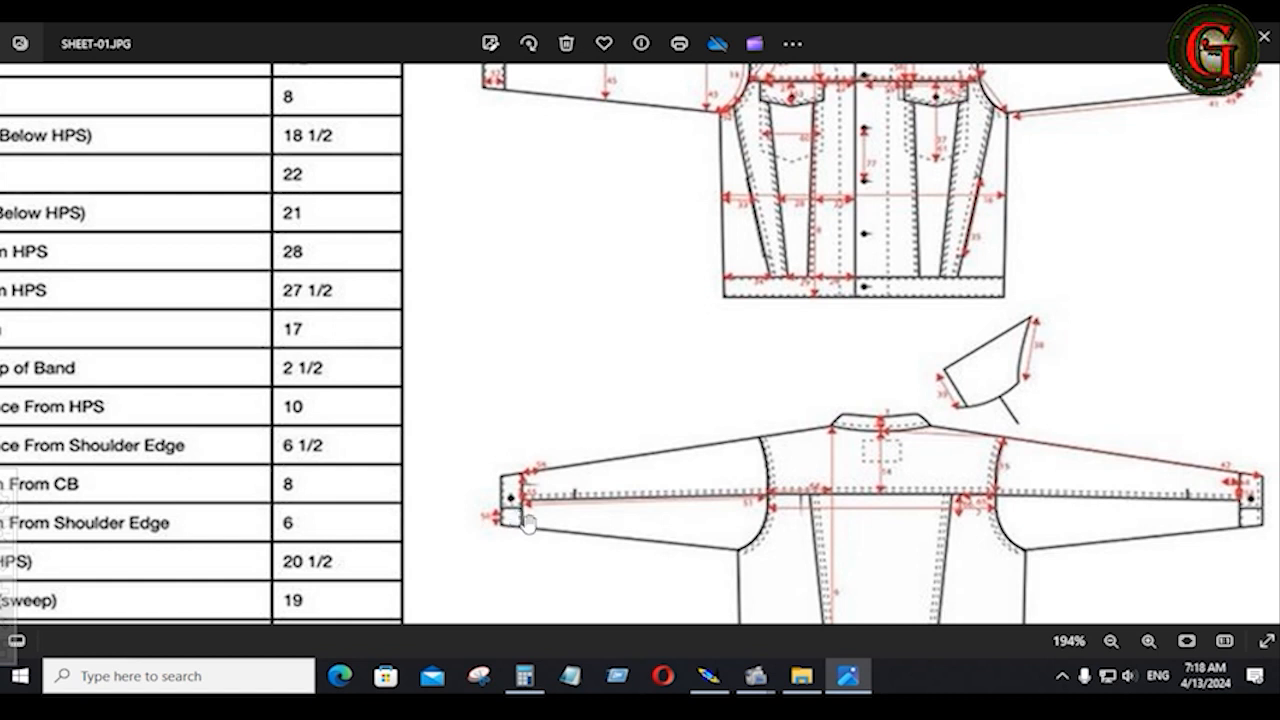
{"action": "left_click", "coordinate": [708, 676]}
{"action": "key", "text": "j"}
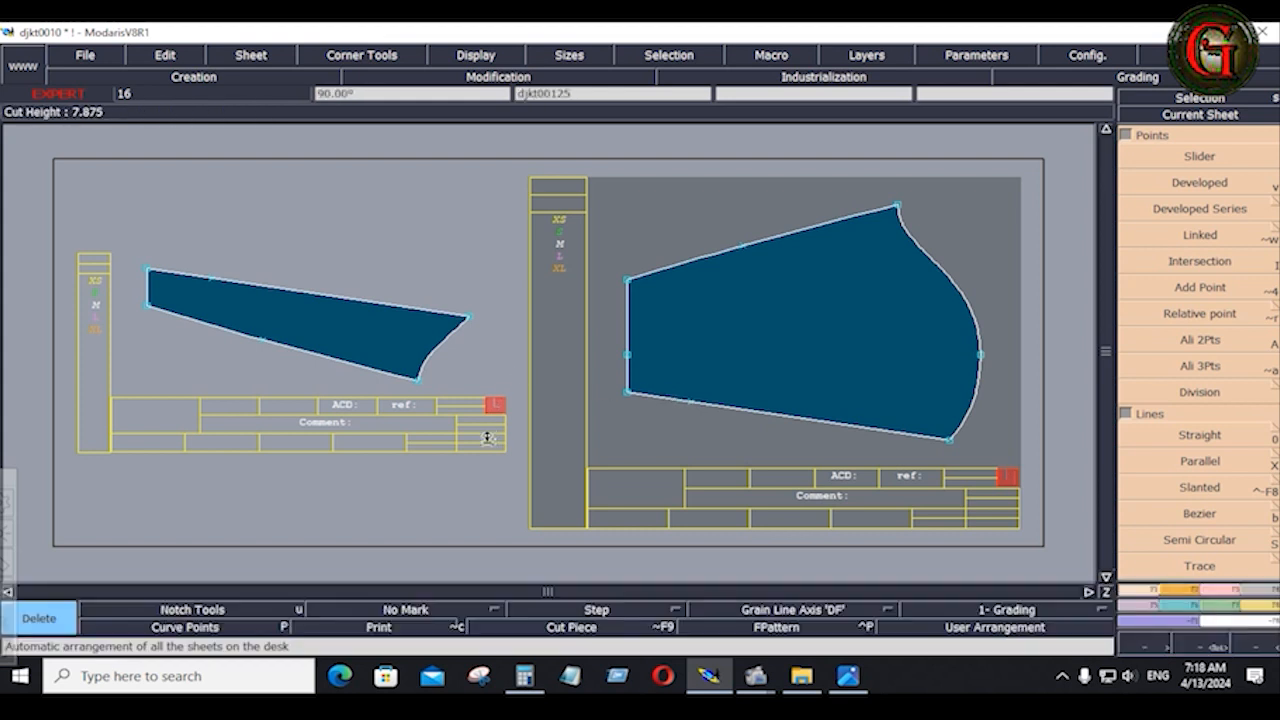
{"action": "left_click", "coordinate": [1168, 538]}
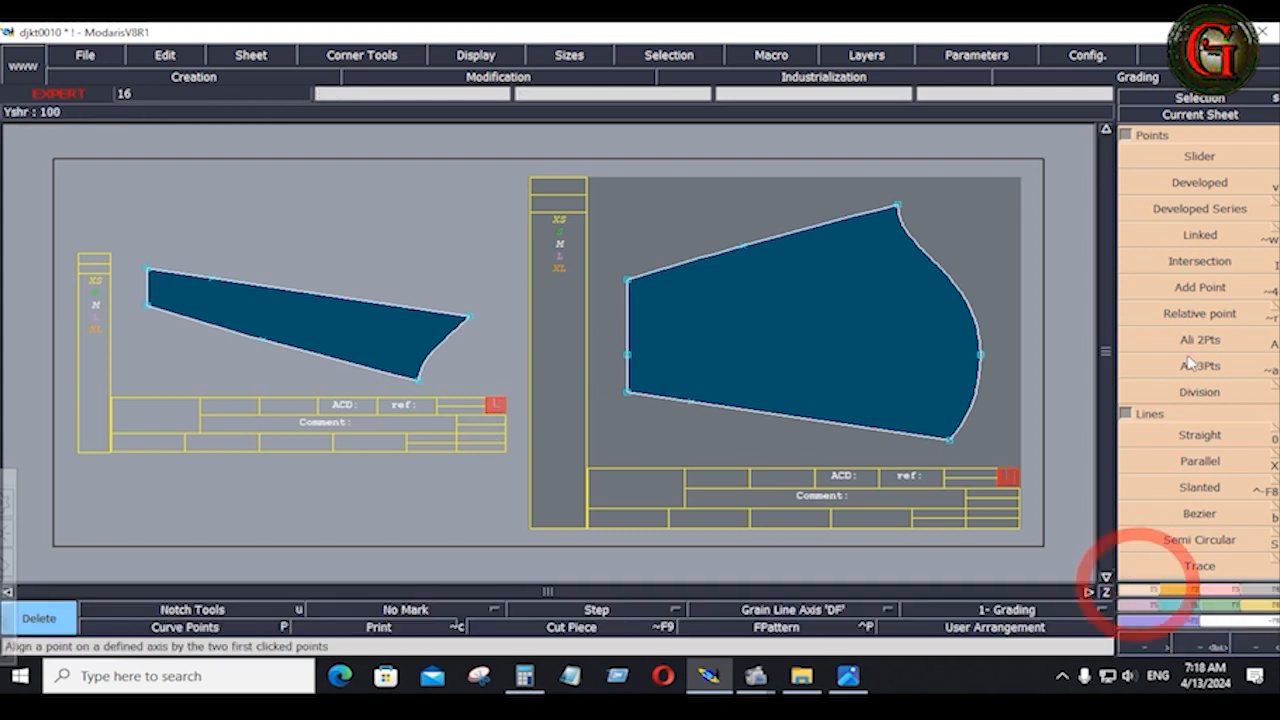
{"action": "key", "text": "alt+Tab"}
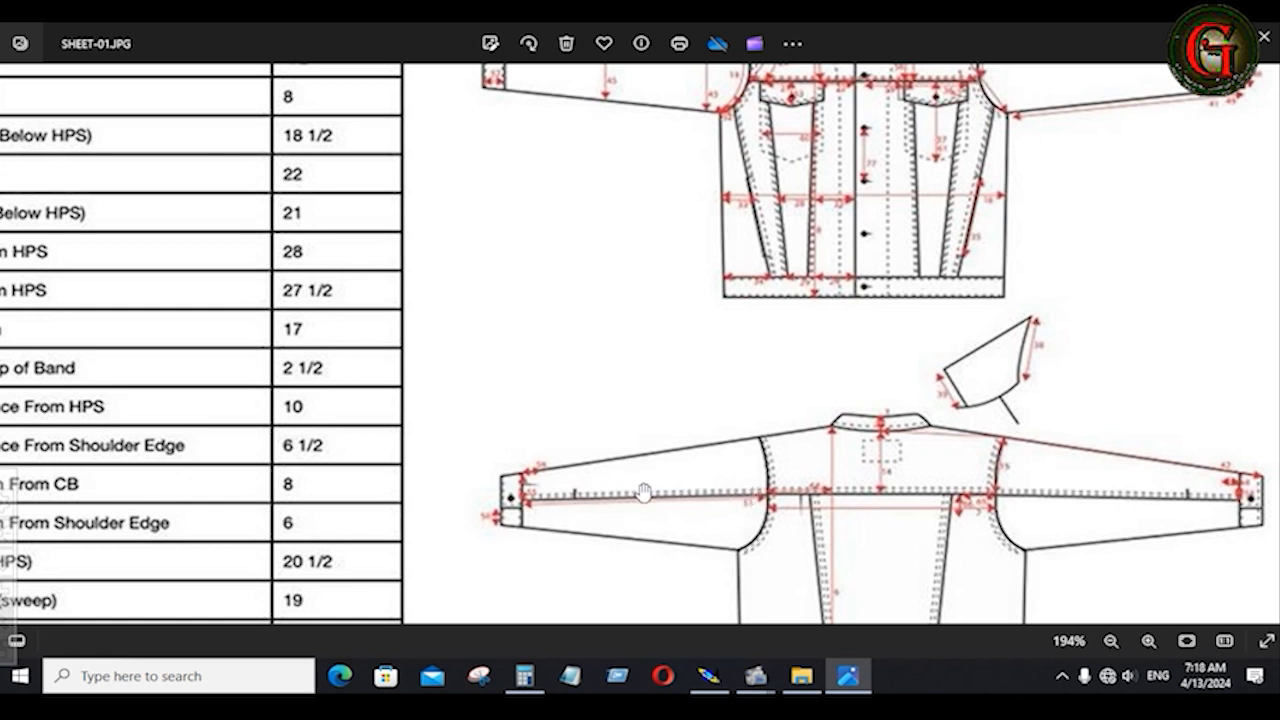
{"action": "left_click", "coordinate": [709, 676]}
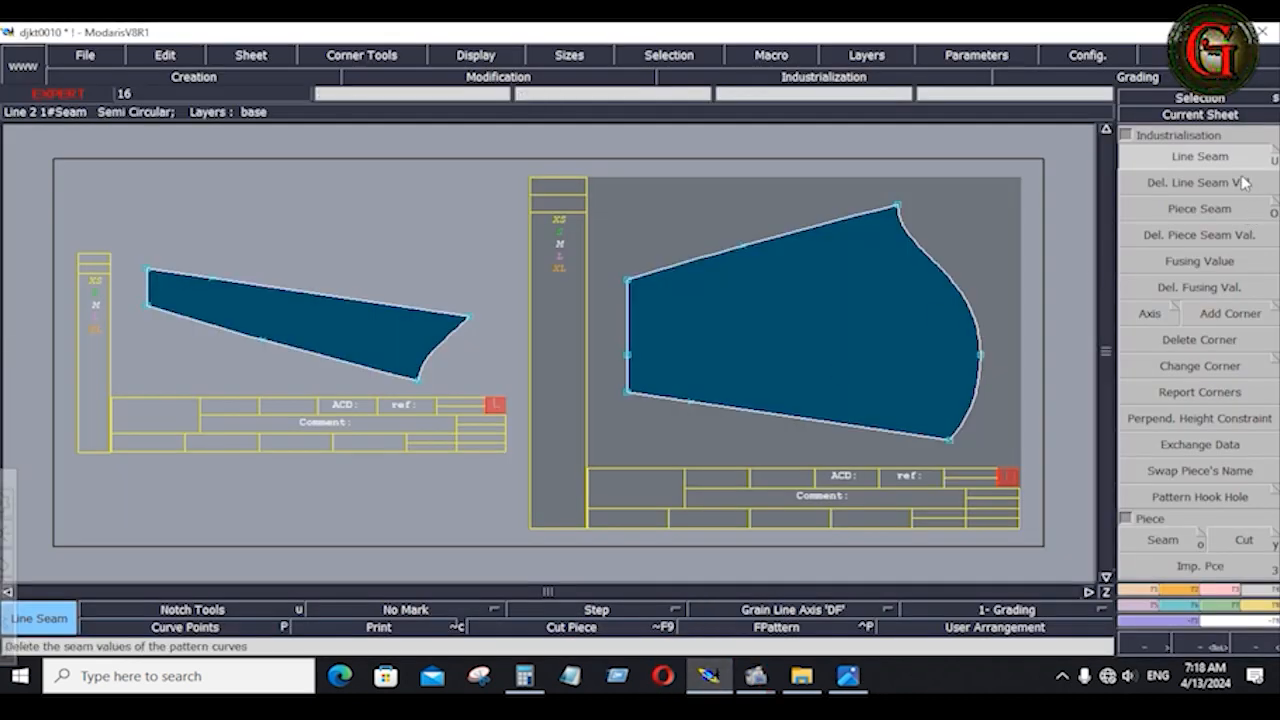
Step: Apply a 0.4 inch seam allowance to all edges of the combined upper sleeve
{"action": "left_click", "coordinate": [1217, 157]}
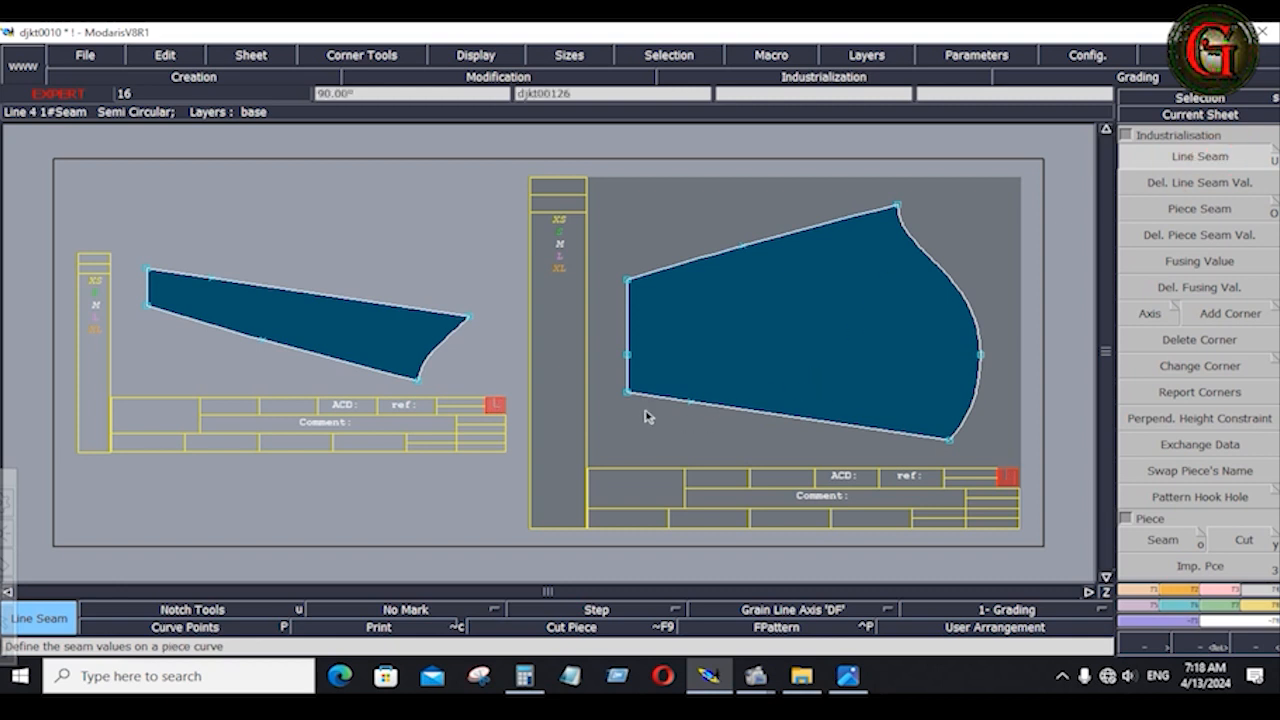
{"action": "key", "text": "ctrl+z"}
{"action": "left_click", "coordinate": [1006, 458]}
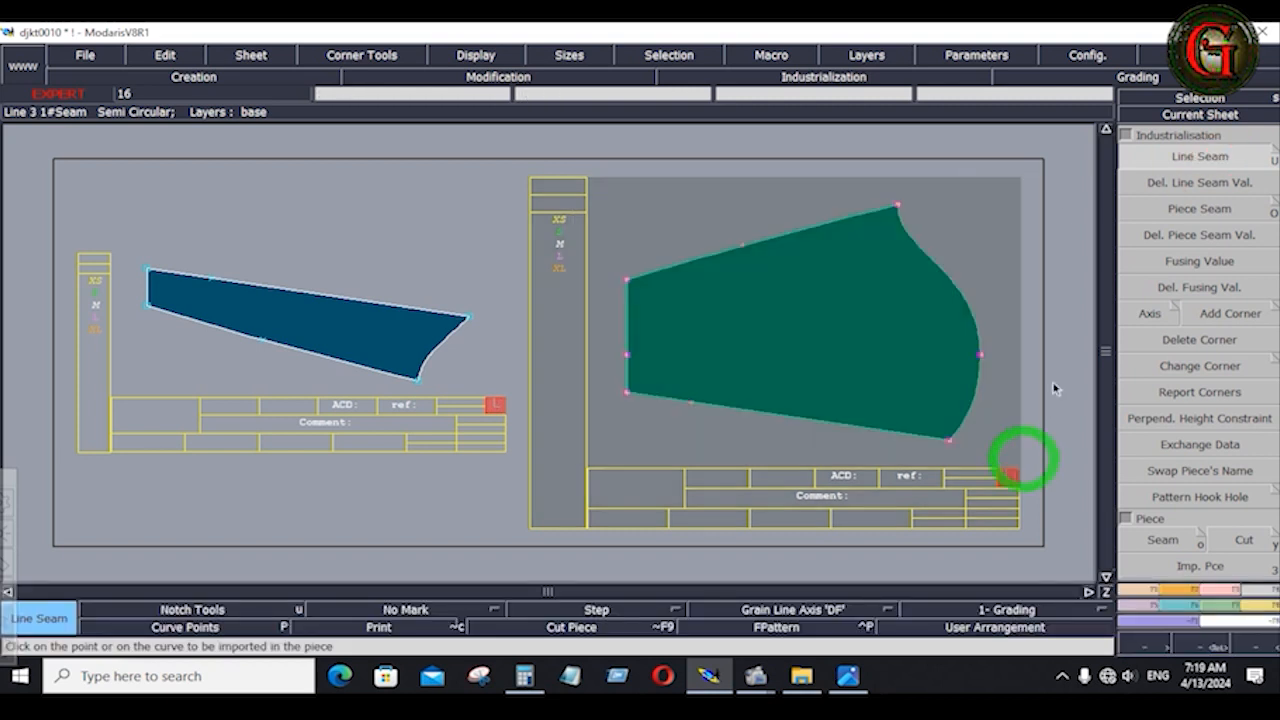
{"action": "left_click", "coordinate": [1172, 160]}
{"action": "left_click", "coordinate": [810, 216]}
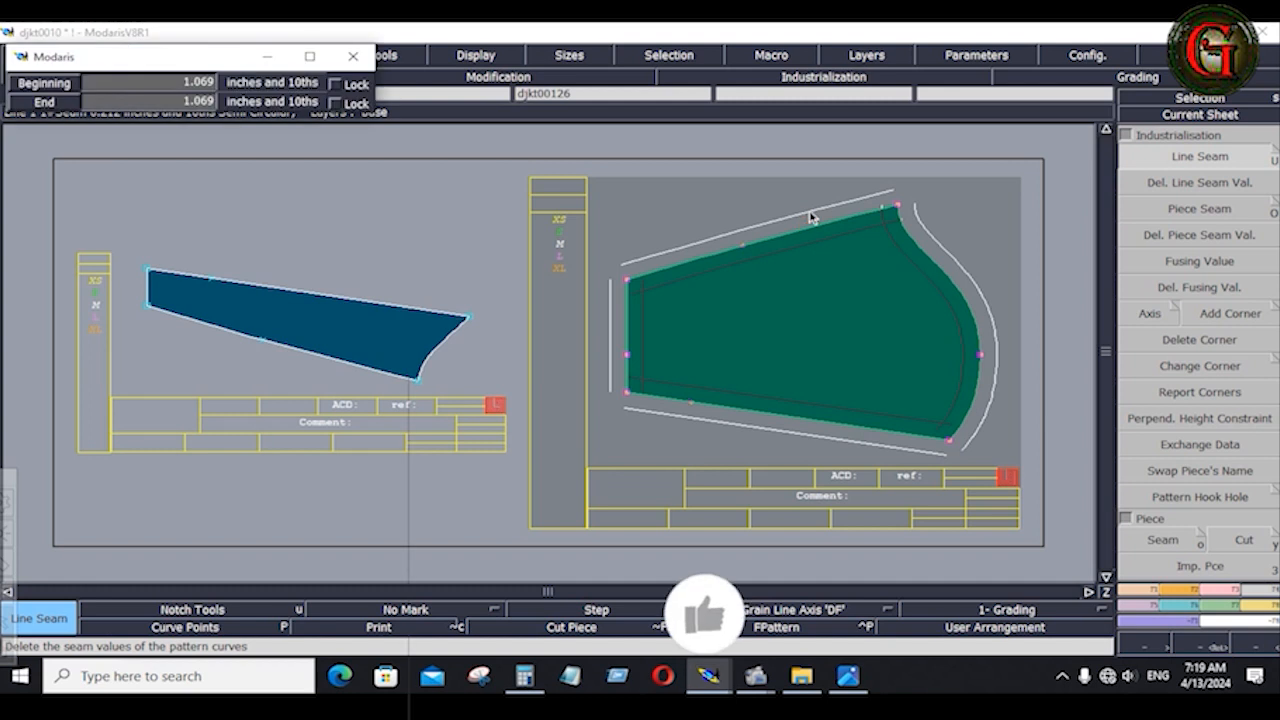
{"action": "type", "text": ".4"}
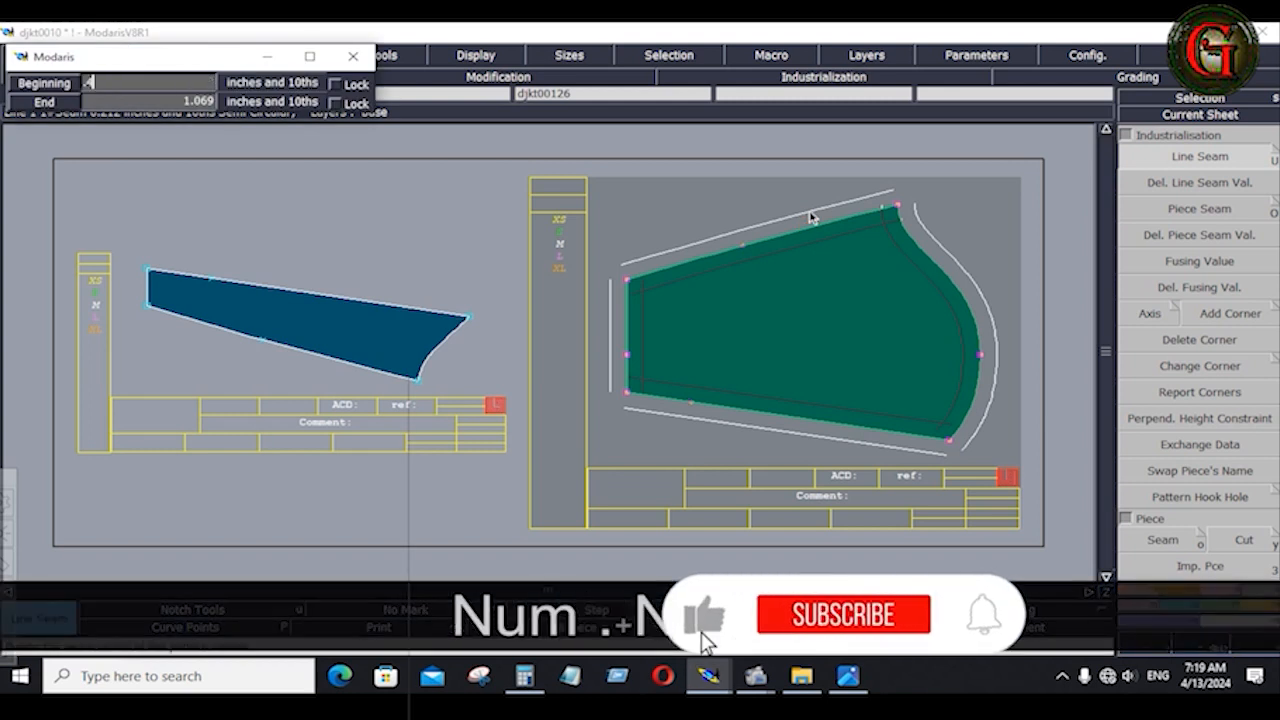
{"action": "key", "text": "Return"}
{"action": "key", "text": "Down"}
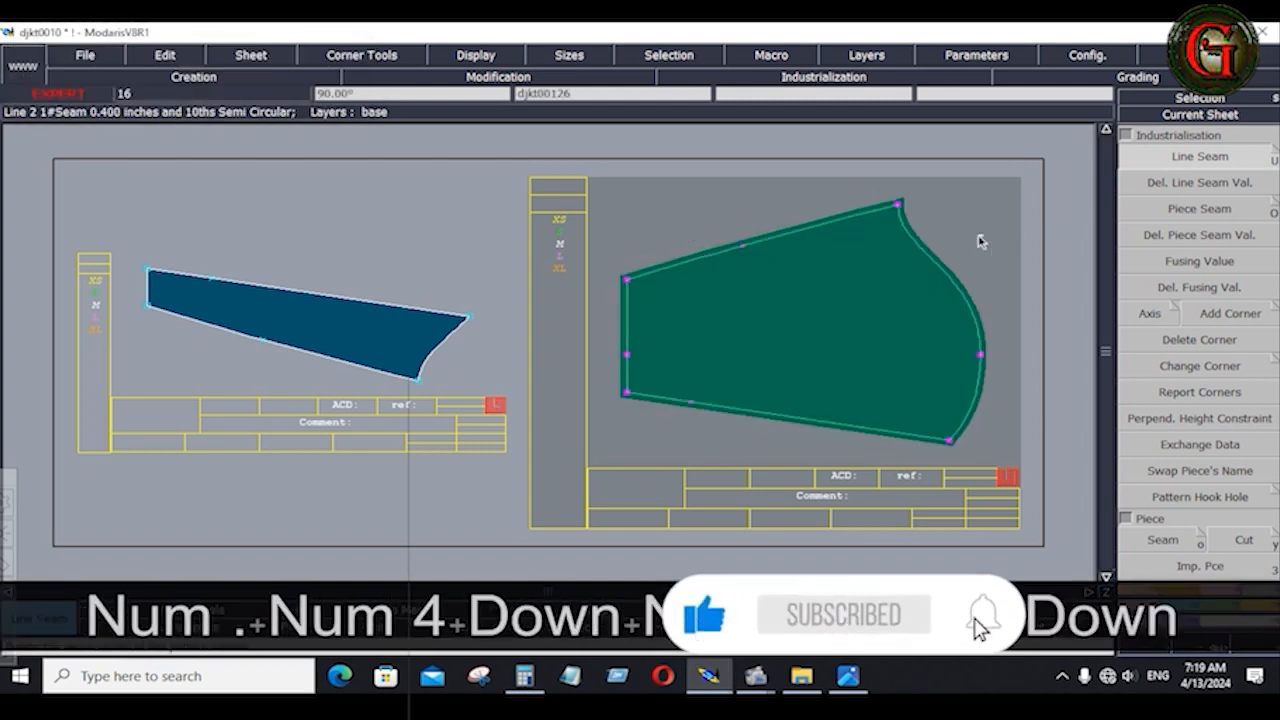
Step: Section the combined sleeve's lower edge at the slit point and set a 1 inch seam allowance from there to the cuff end
{"action": "left_click", "coordinate": [1217, 591]}
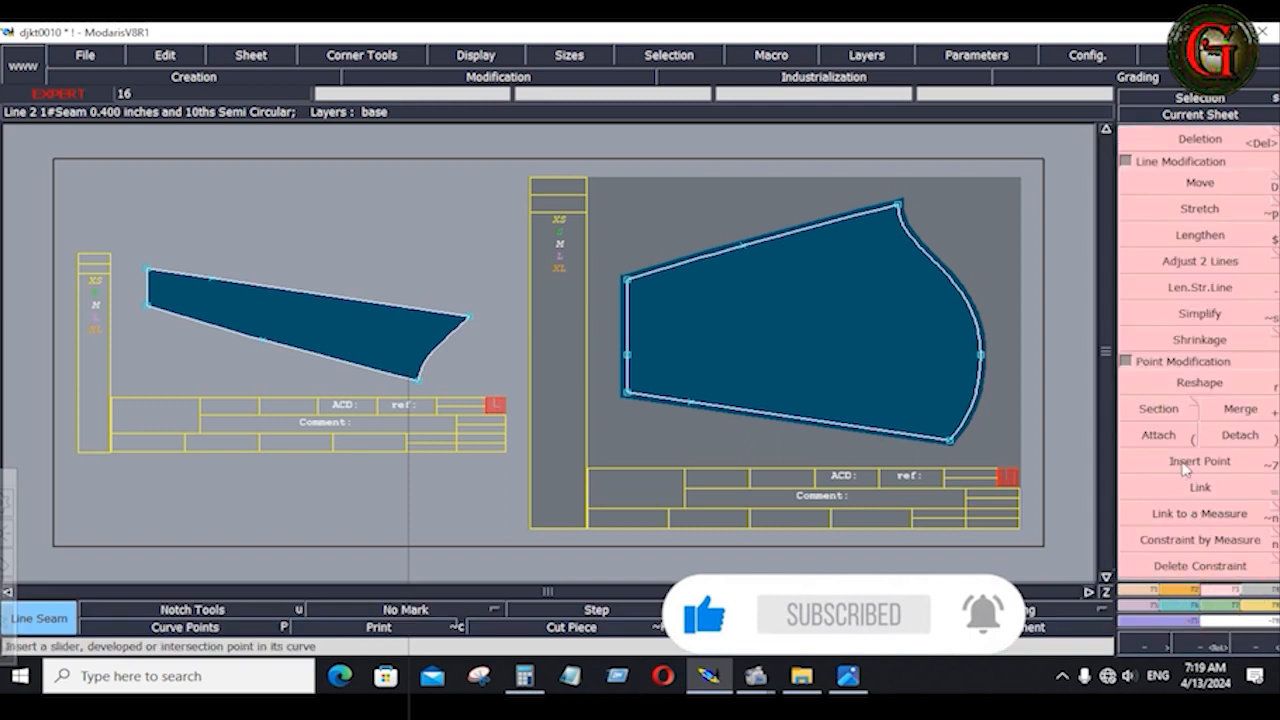
{"action": "left_click", "coordinate": [1160, 410]}
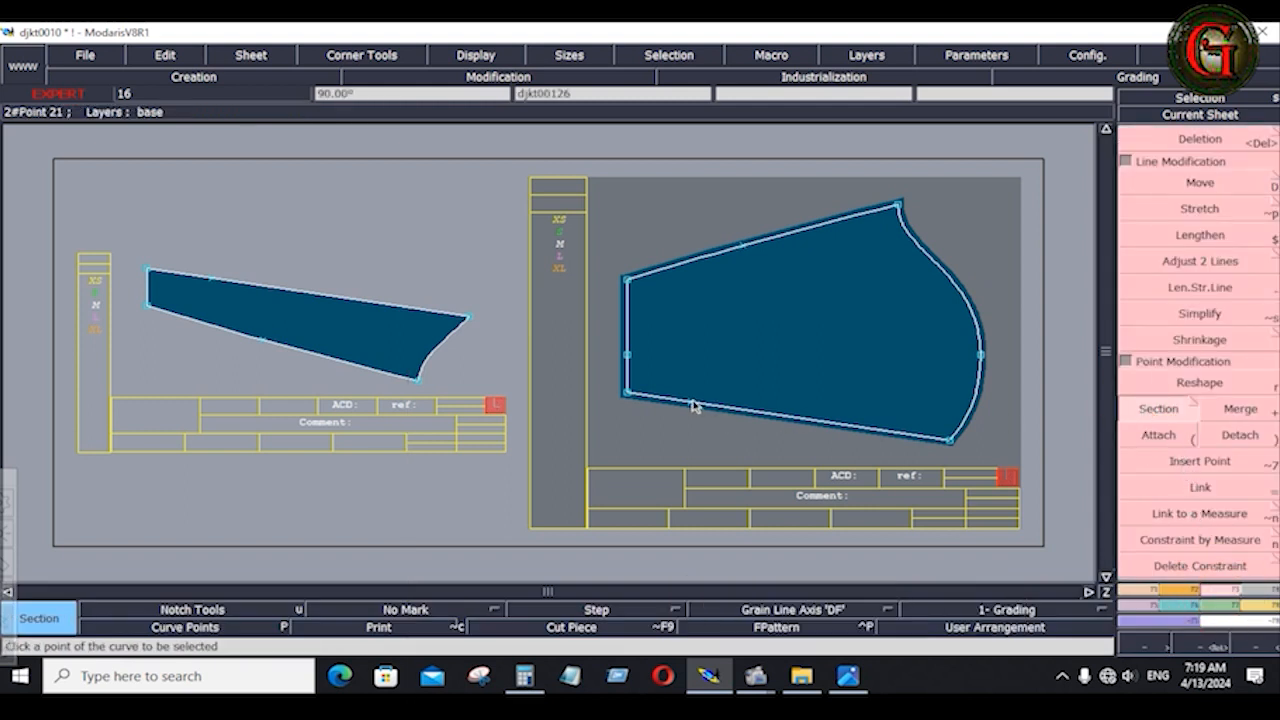
{"action": "left_click", "coordinate": [1261, 591]}
{"action": "left_click", "coordinate": [1200, 156]}
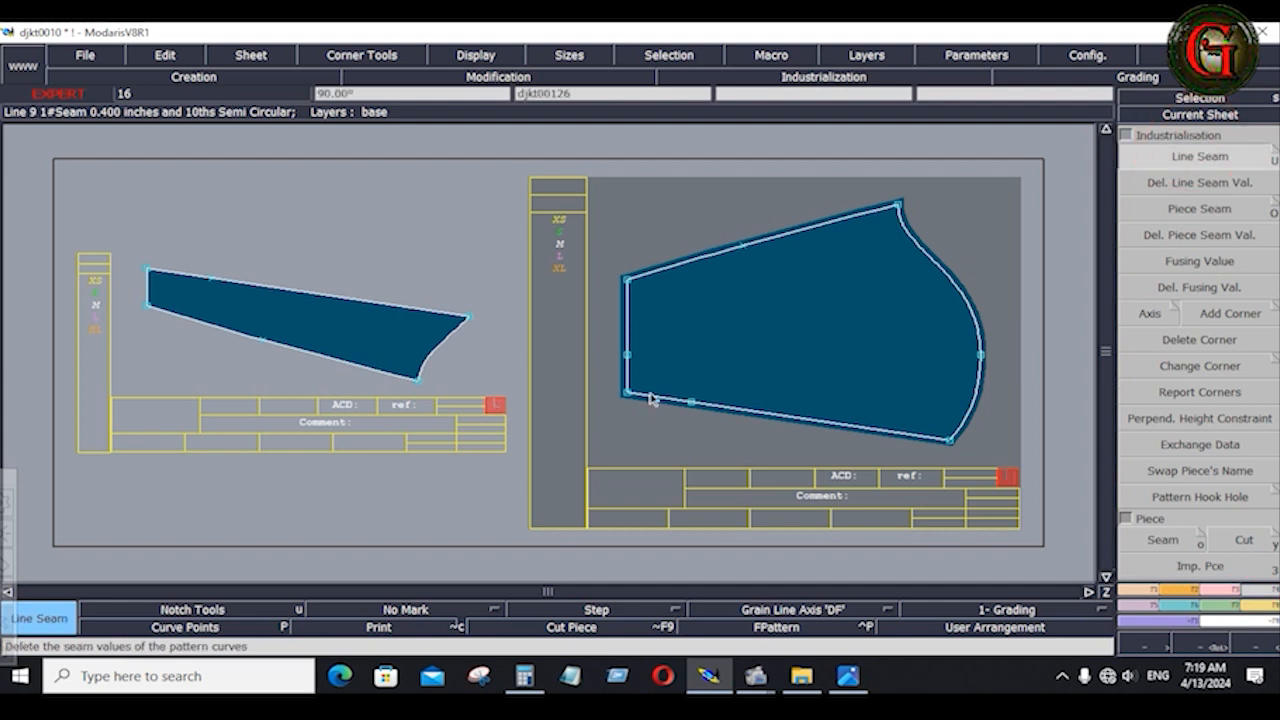
{"action": "left_click", "coordinate": [651, 398]}
{"action": "key", "text": "Down"}
{"action": "type", "text": "1"}
{"action": "key", "text": "Down"}
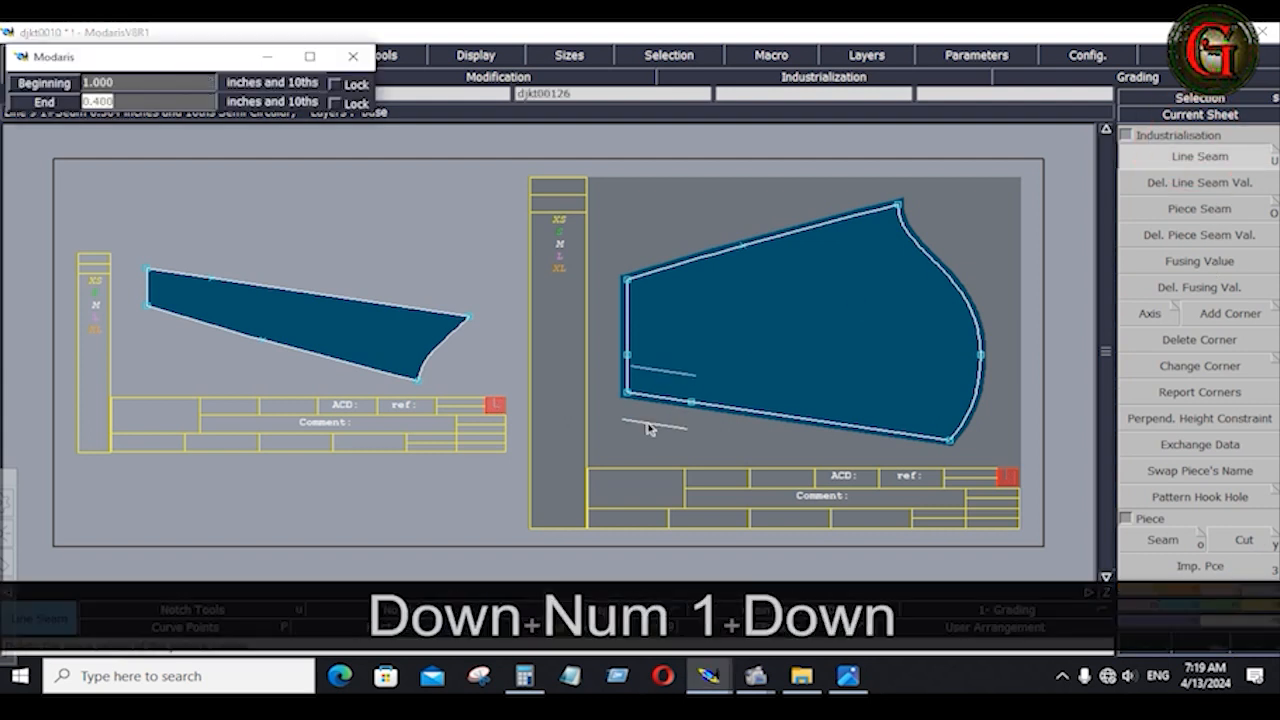
{"action": "type", "text": "1"}
{"action": "key", "text": "Down"}
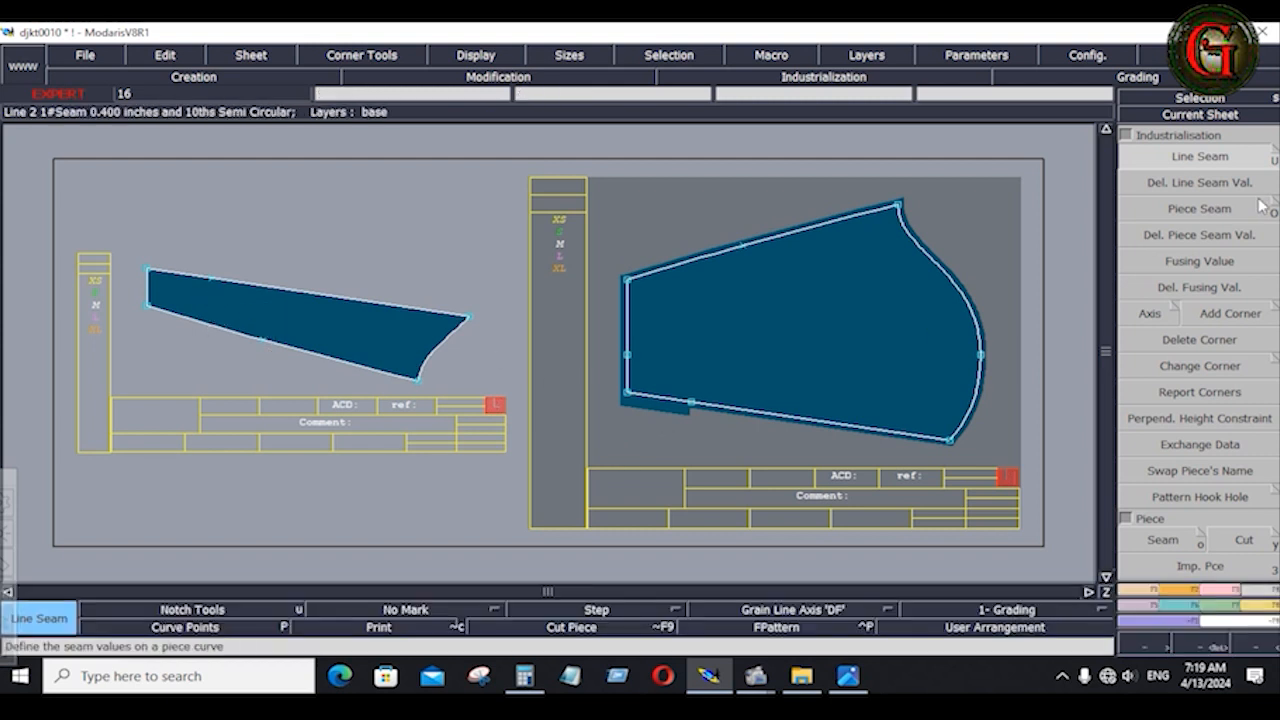
Step: Section the narrow sleeve piece's upper edge at the slit point and give all its edges a 0.4 inch seam allowance
{"action": "left_click", "coordinate": [1216, 585]}
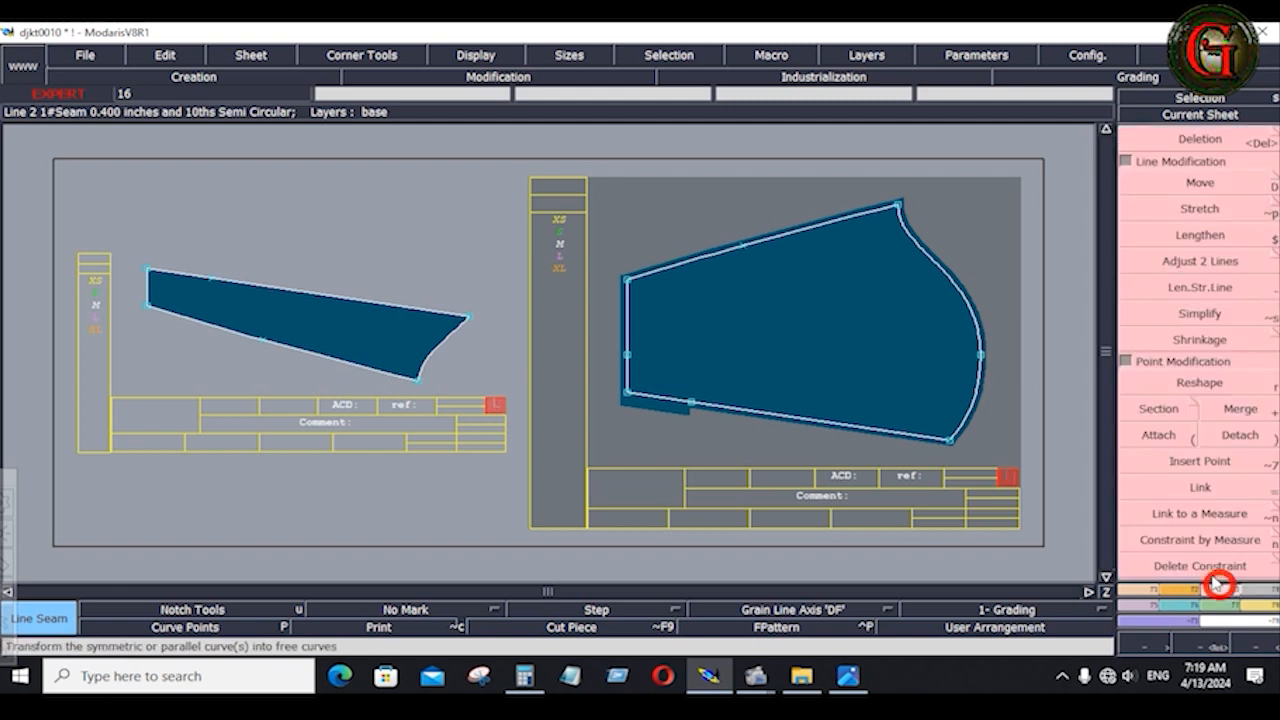
{"action": "left_click", "coordinate": [1155, 408]}
{"action": "left_click", "coordinate": [210, 287]}
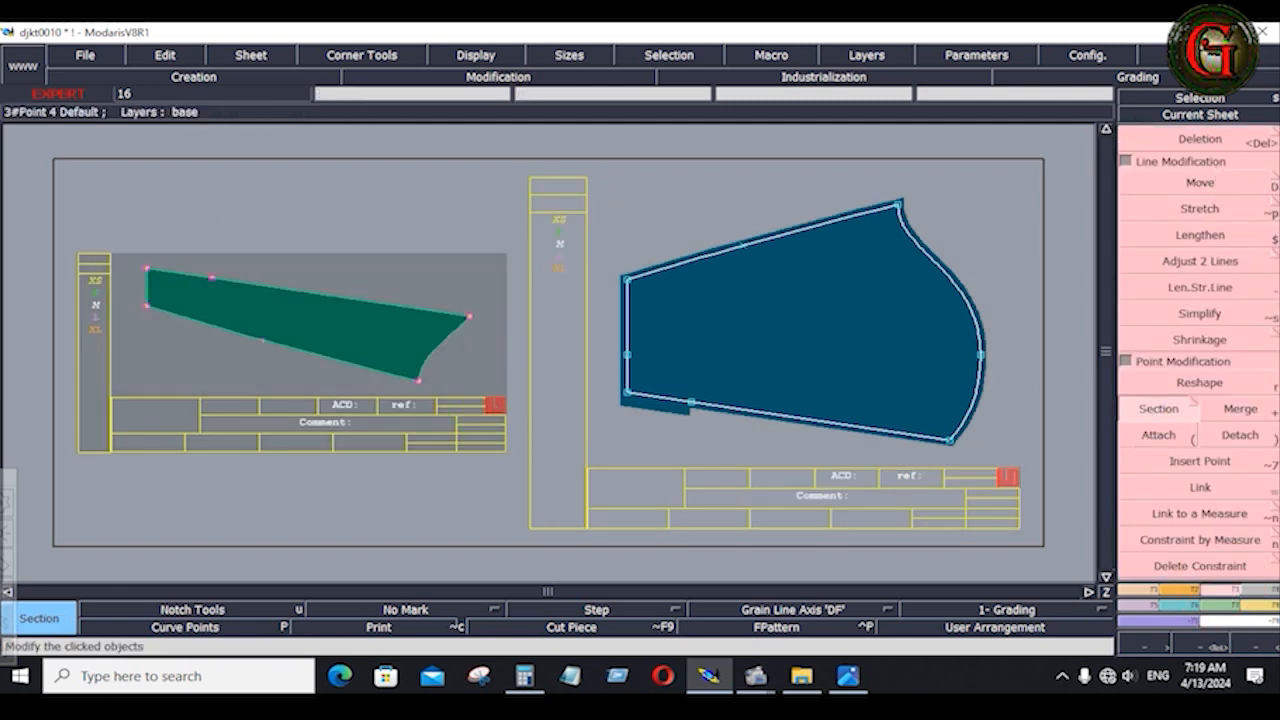
{"action": "left_click", "coordinate": [1258, 590]}
{"action": "left_click", "coordinate": [1237, 163]}
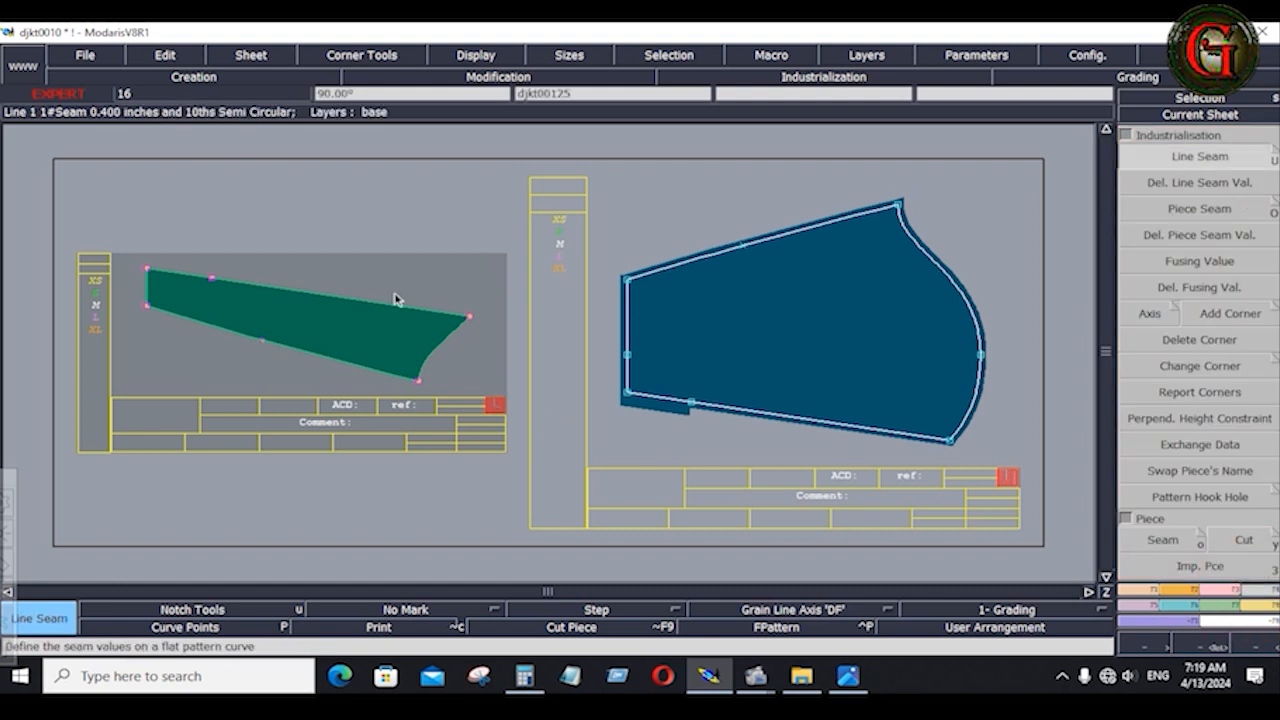
{"action": "left_click", "coordinate": [391, 305]}
{"action": "type", "text": ".4"}
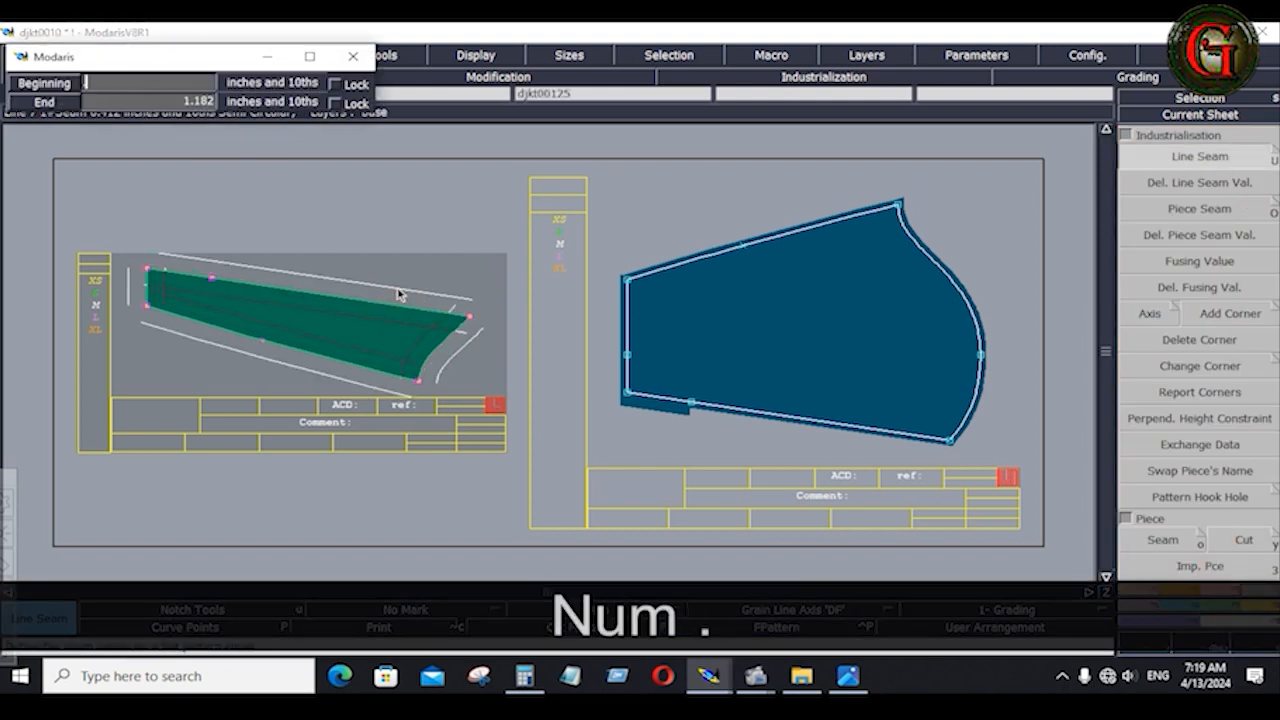
{"action": "key", "text": "Down"}
{"action": "type", "text": ".4"}
{"action": "key", "text": "Down"}
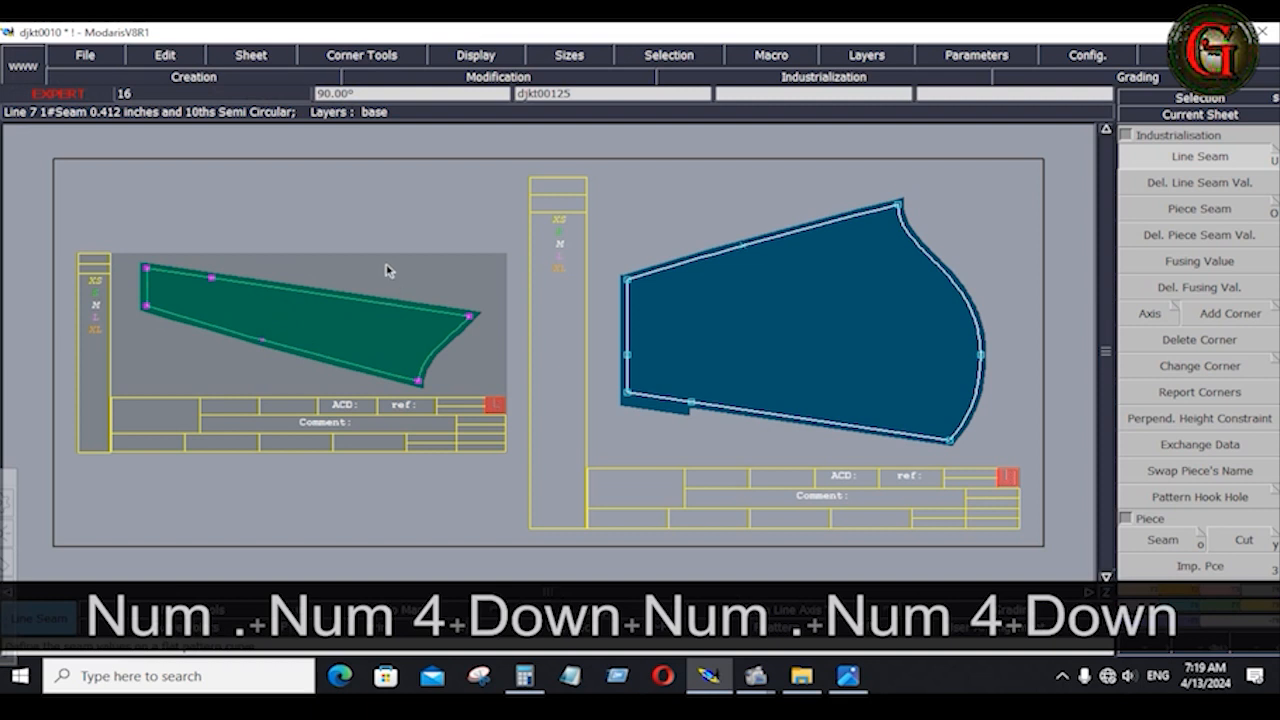
Step: Set the narrow sleeve's slit section to a 1.4 inch seam allowance at both its beginning and end
{"action": "left_click", "coordinate": [176, 274]}
{"action": "type", "text": ".4"}
{"action": "key", "text": "Down"}
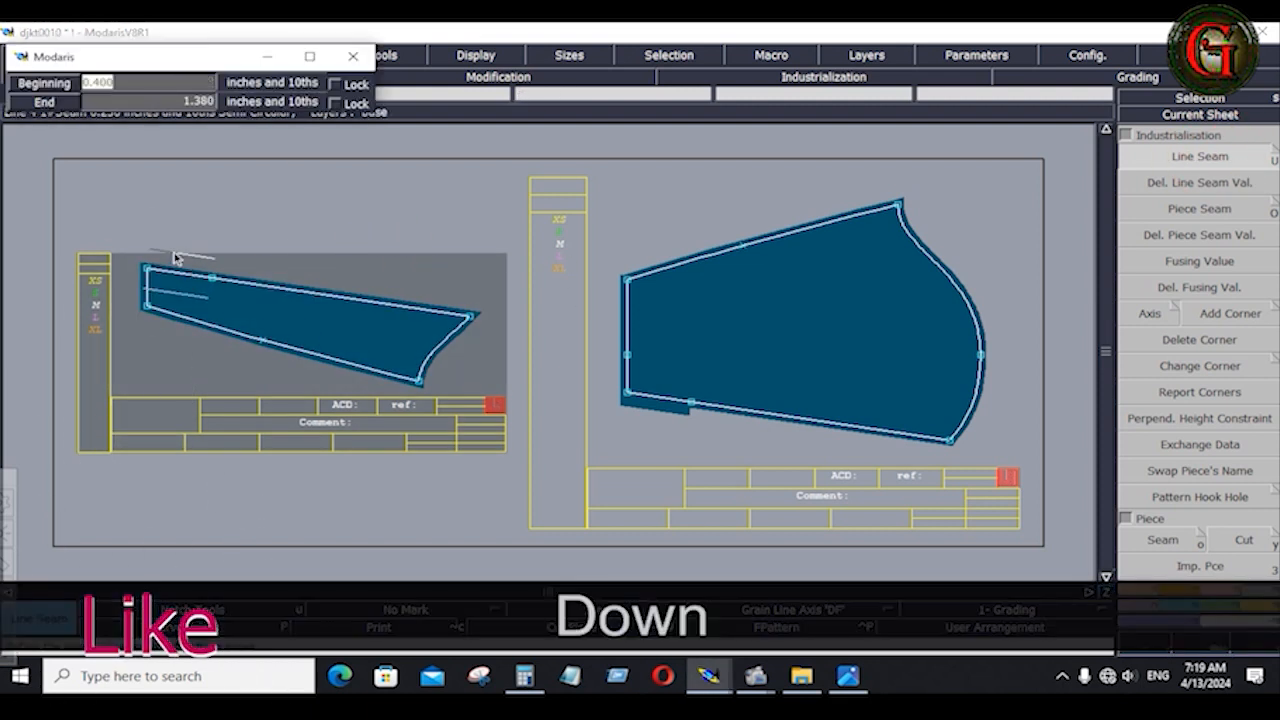
{"action": "type", "text": "1.4"}
{"action": "key", "text": "Down"}
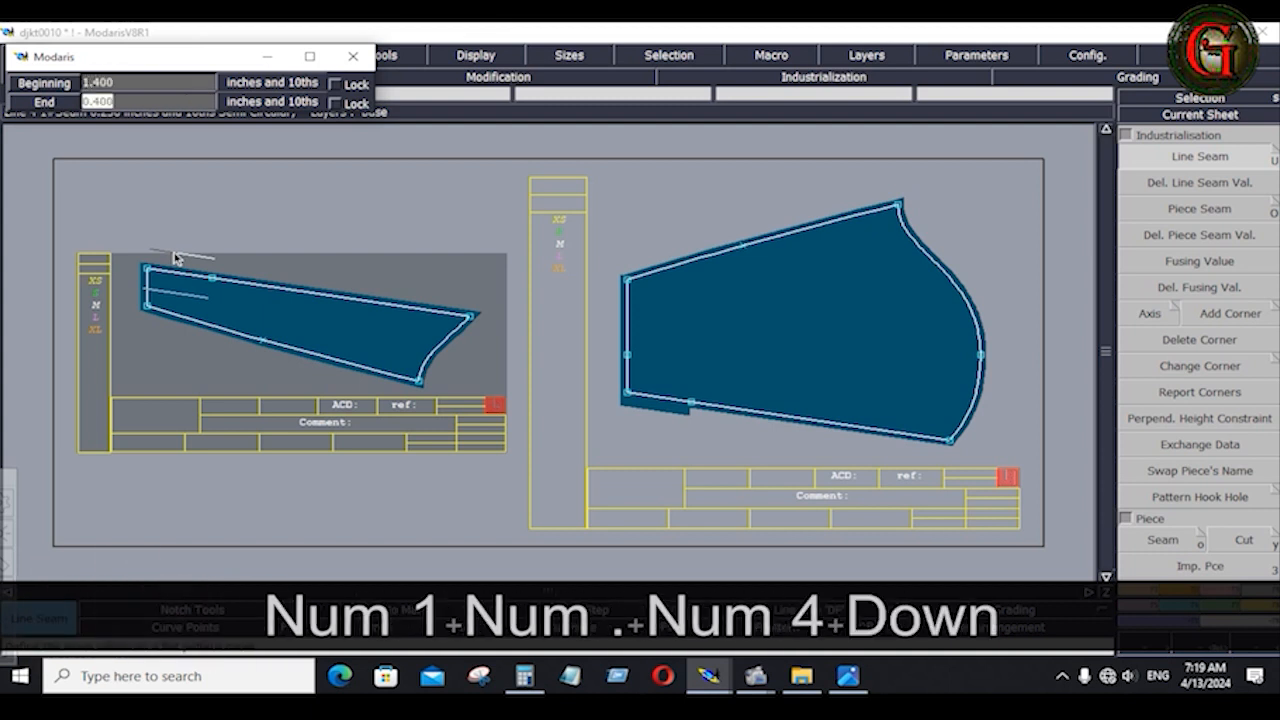
{"action": "type", "text": "1.4"}
{"action": "key", "text": "Down"}
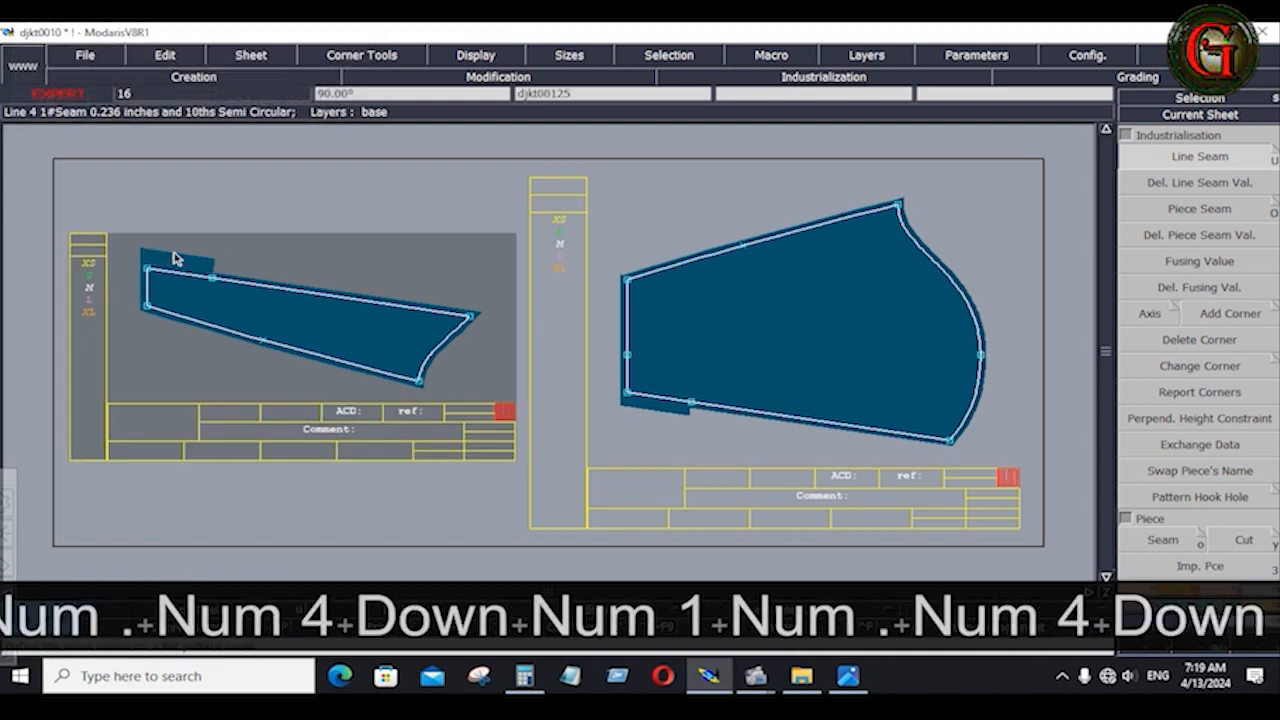
Step: Add a developed point 0.5 inch beyond the narrow sleeve's slit point, away from the cuff end, and insert it into the edge
{"action": "left_click", "coordinate": [347, 241]}
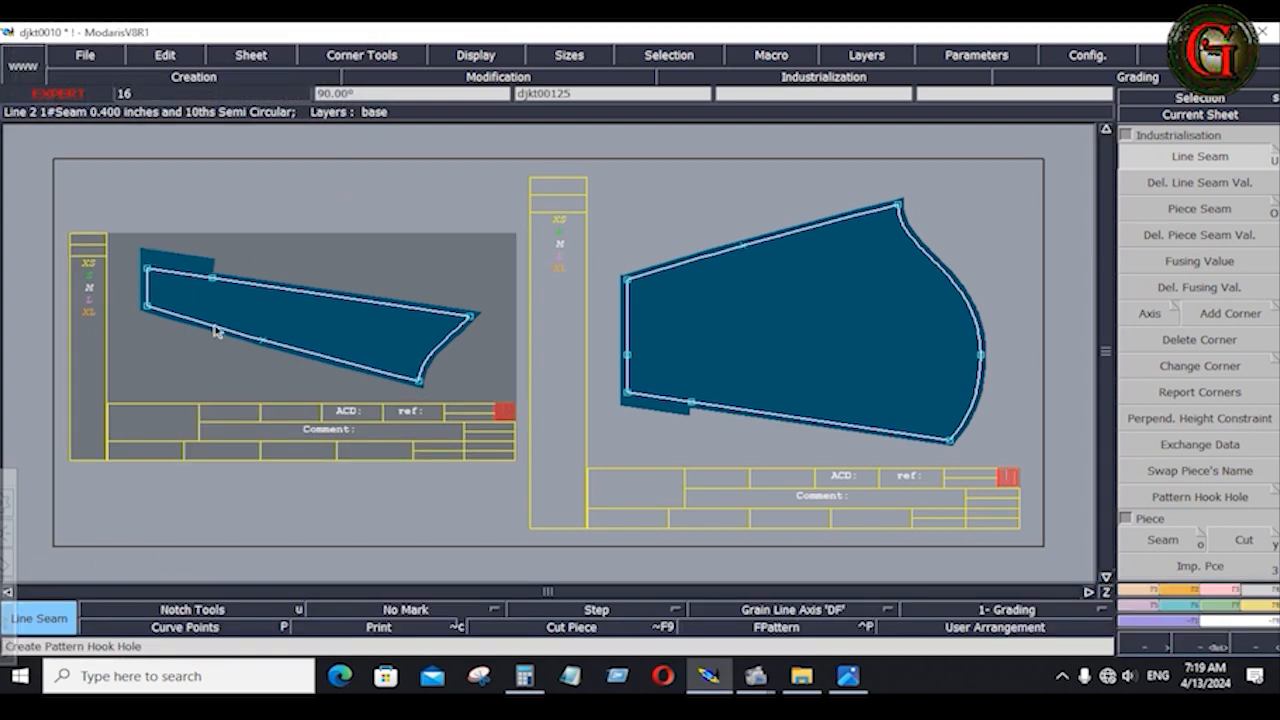
{"action": "key", "text": "Return"}
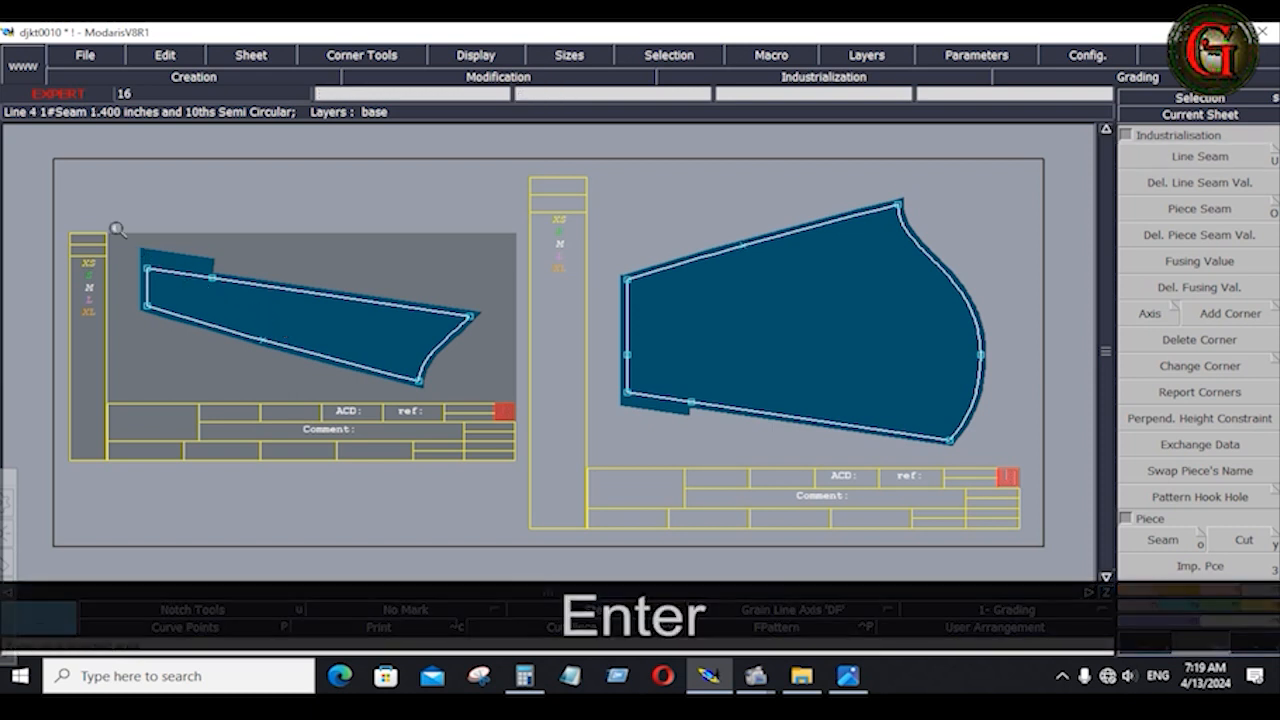
{"action": "left_click_drag", "start_coordinate": [255, 352], "coordinate": [60, 235]}
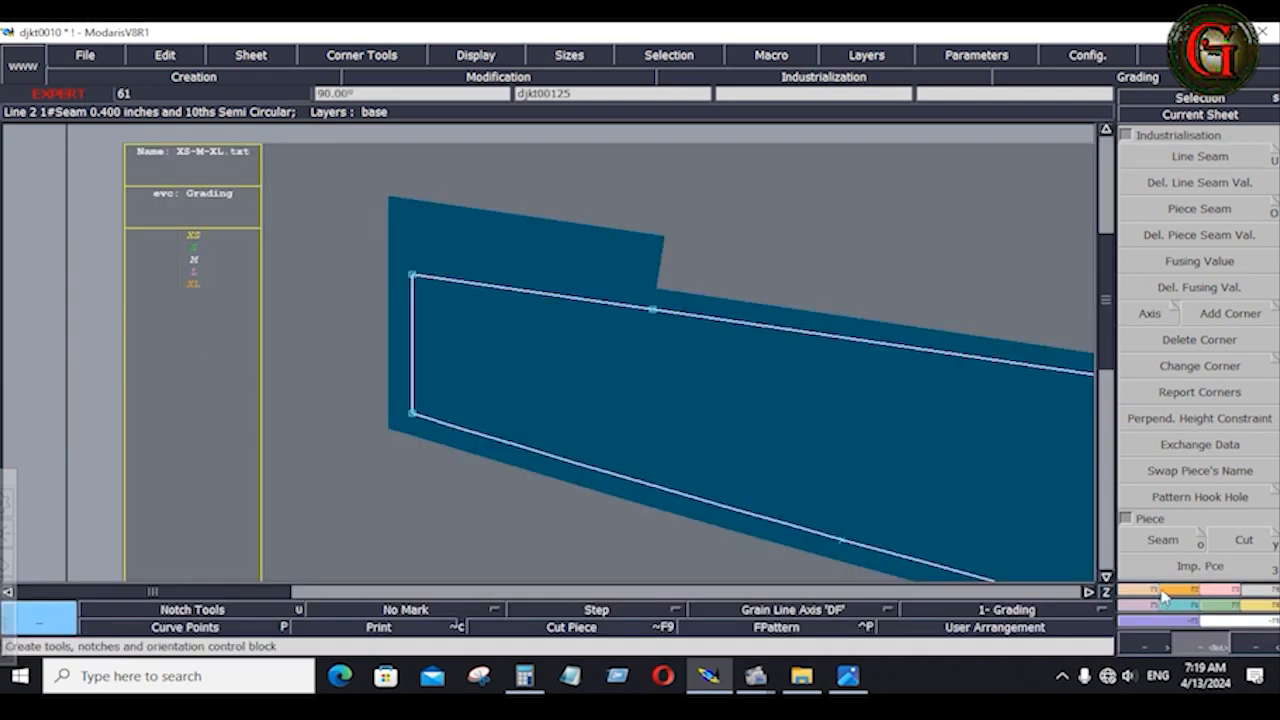
{"action": "left_click", "coordinate": [1143, 592]}
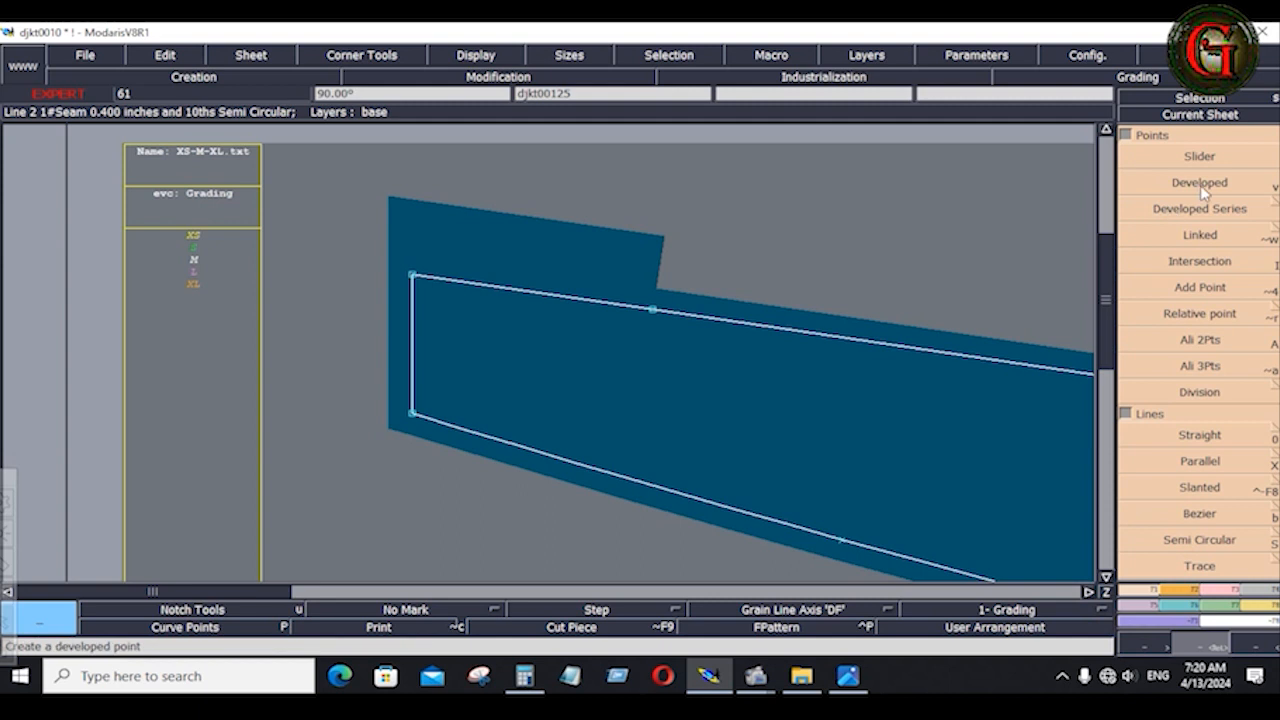
{"action": "left_click", "coordinate": [1200, 183]}
{"action": "left_click", "coordinate": [655, 311]}
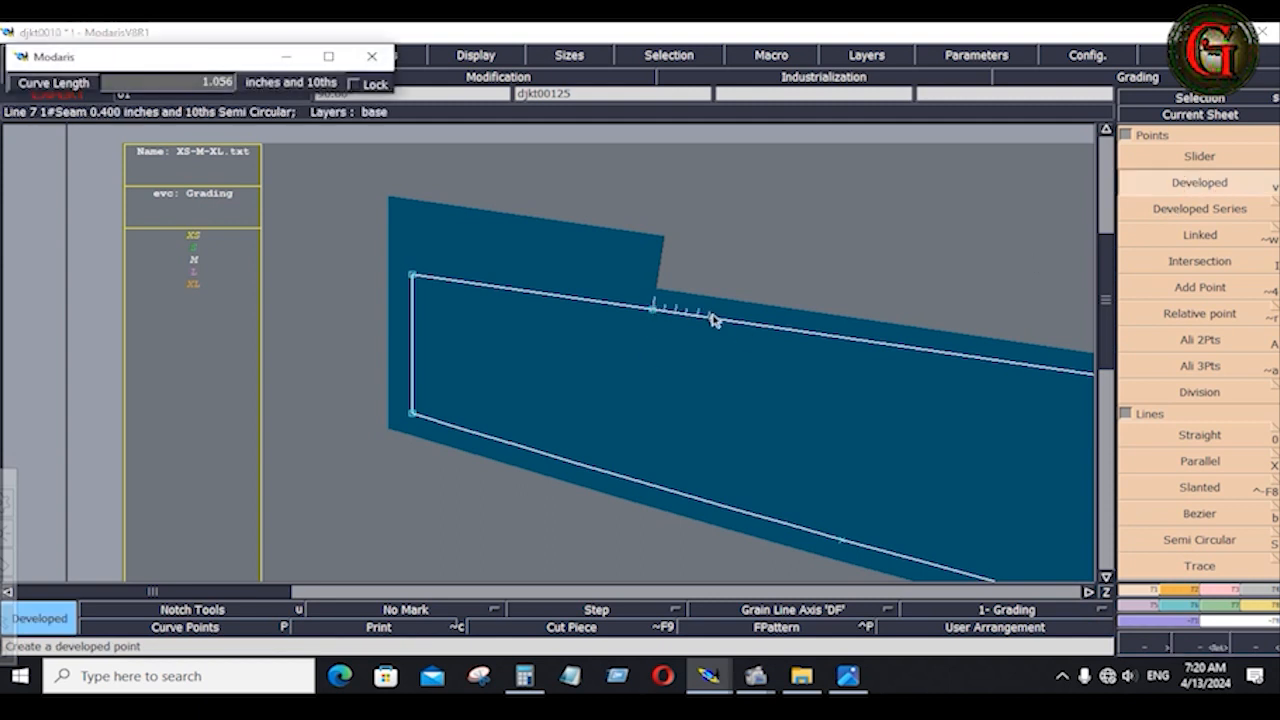
{"action": "key", "text": "Down"}
{"action": "type", "text": ".5"}
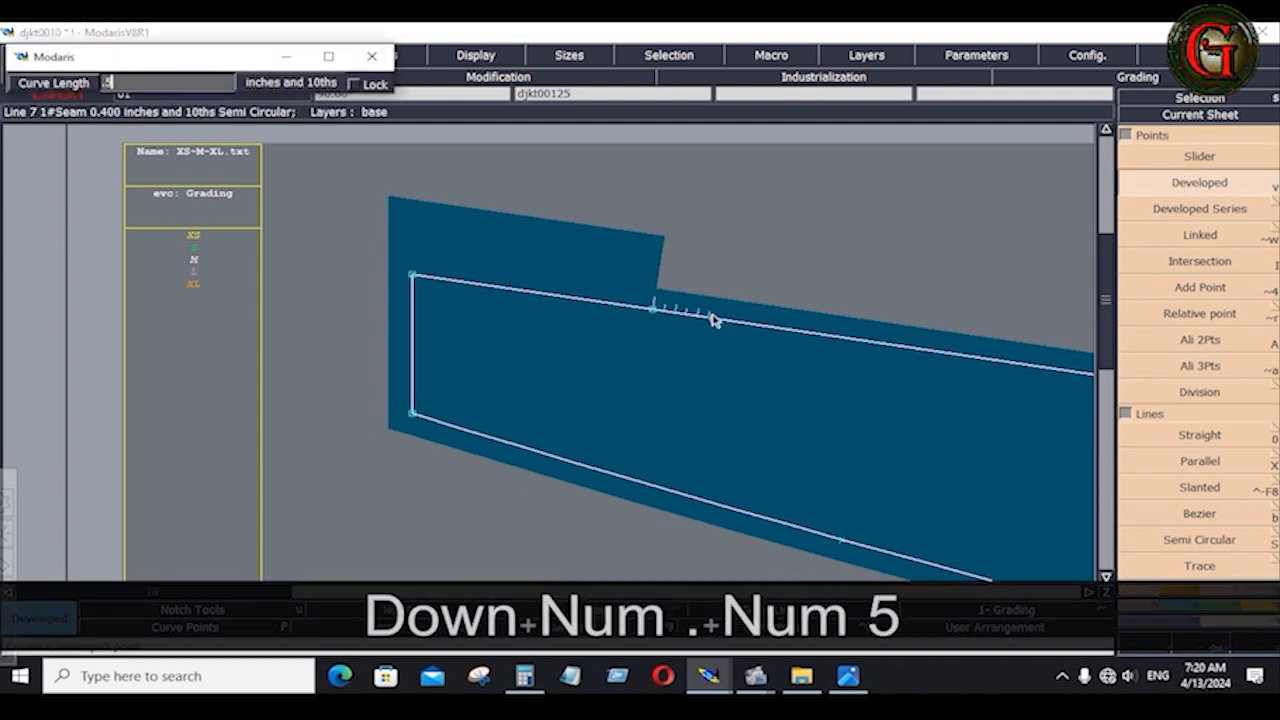
{"action": "key", "text": "Return"}
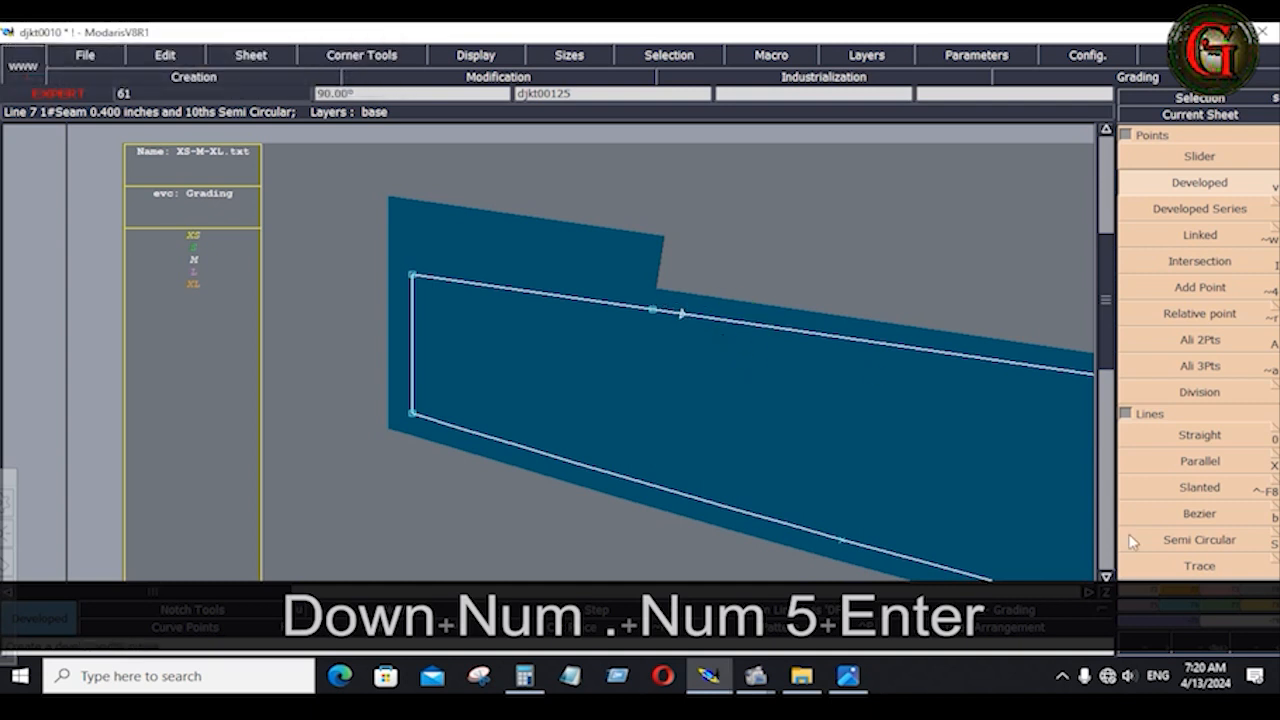
{"action": "left_click", "coordinate": [1218, 588]}
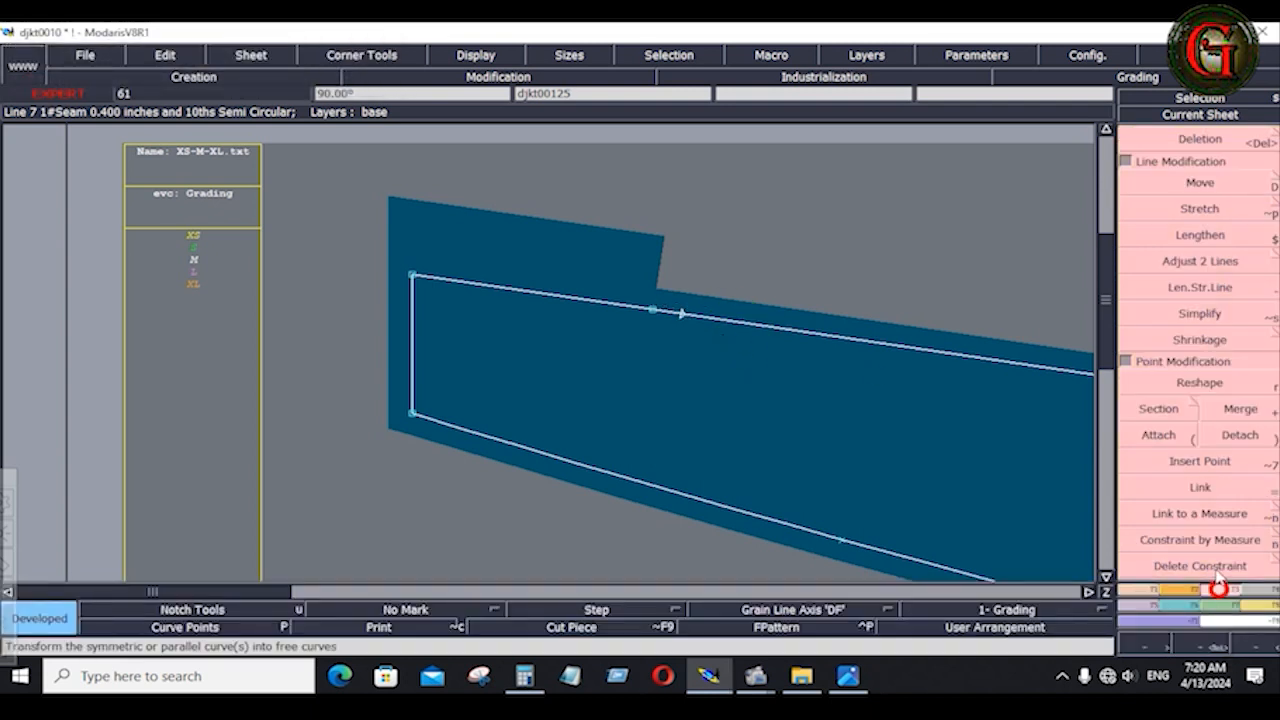
{"action": "left_click", "coordinate": [1195, 461]}
{"action": "left_click", "coordinate": [681, 314]}
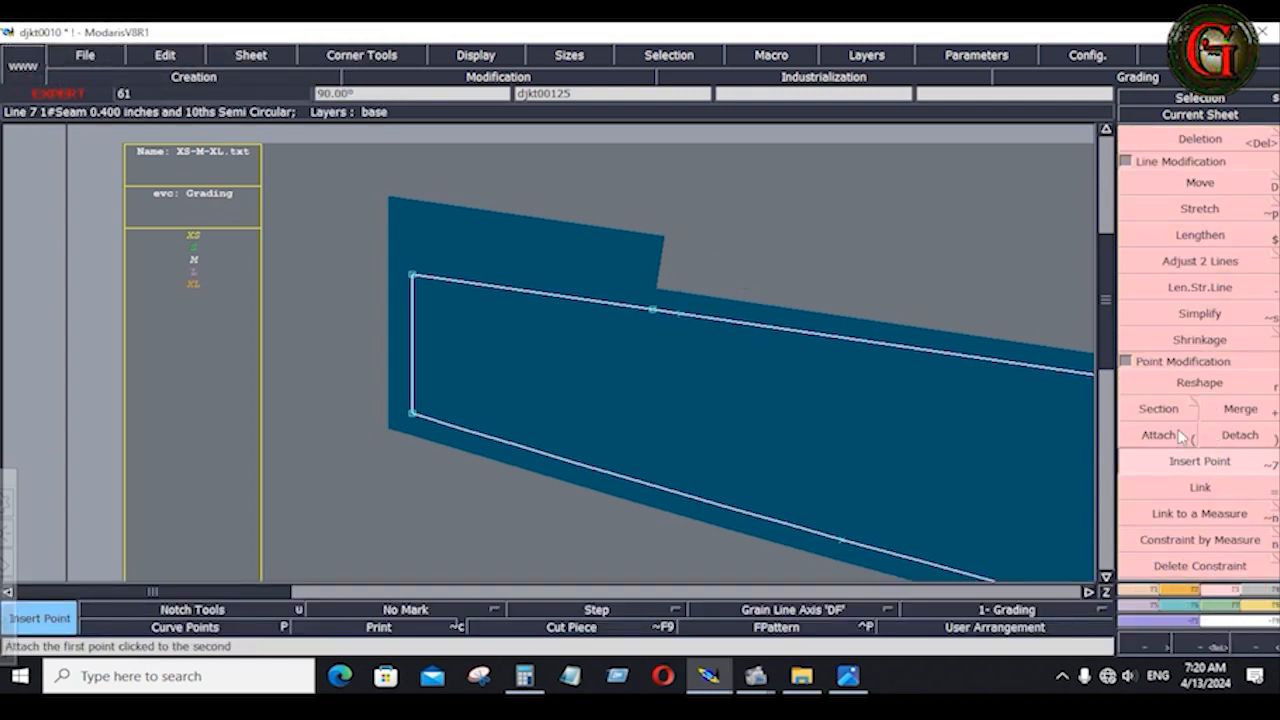
Step: Merge the narrow sleeve's upper edge at the original slit point and section it at the newly inserted point instead
{"action": "key", "text": "plus"}
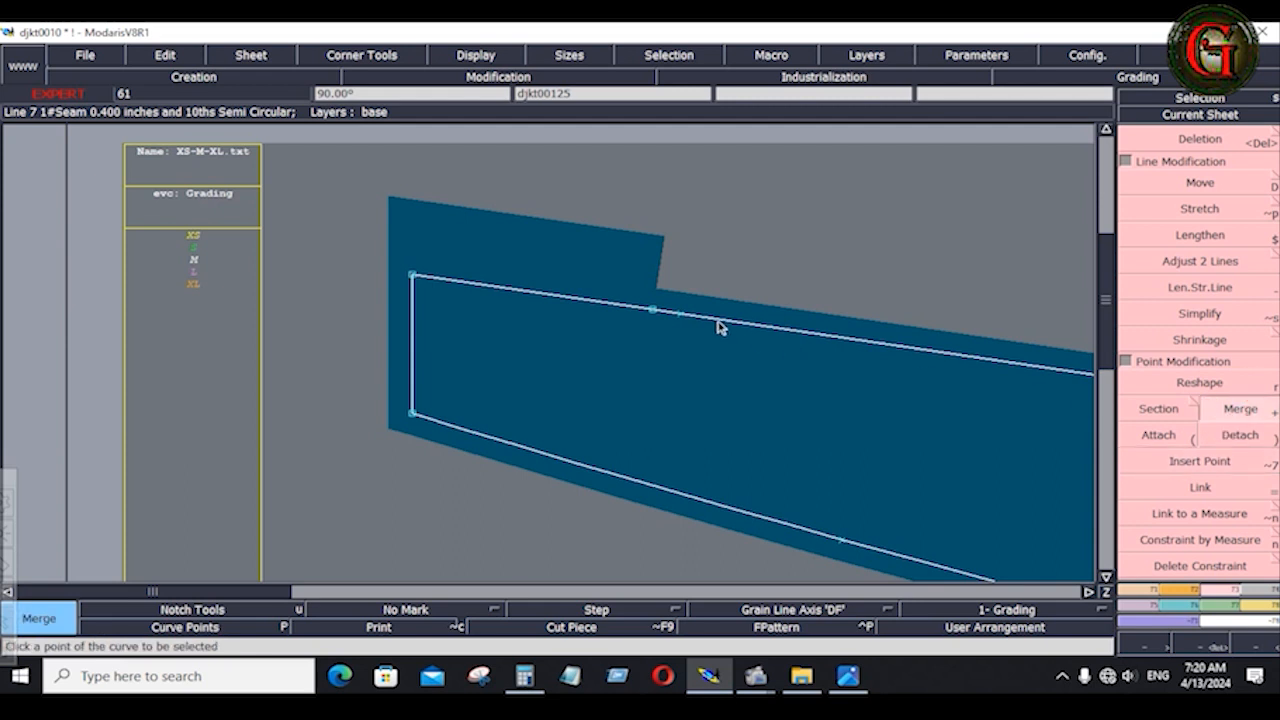
{"action": "left_click", "coordinate": [653, 310]}
{"action": "left_click", "coordinate": [1160, 410]}
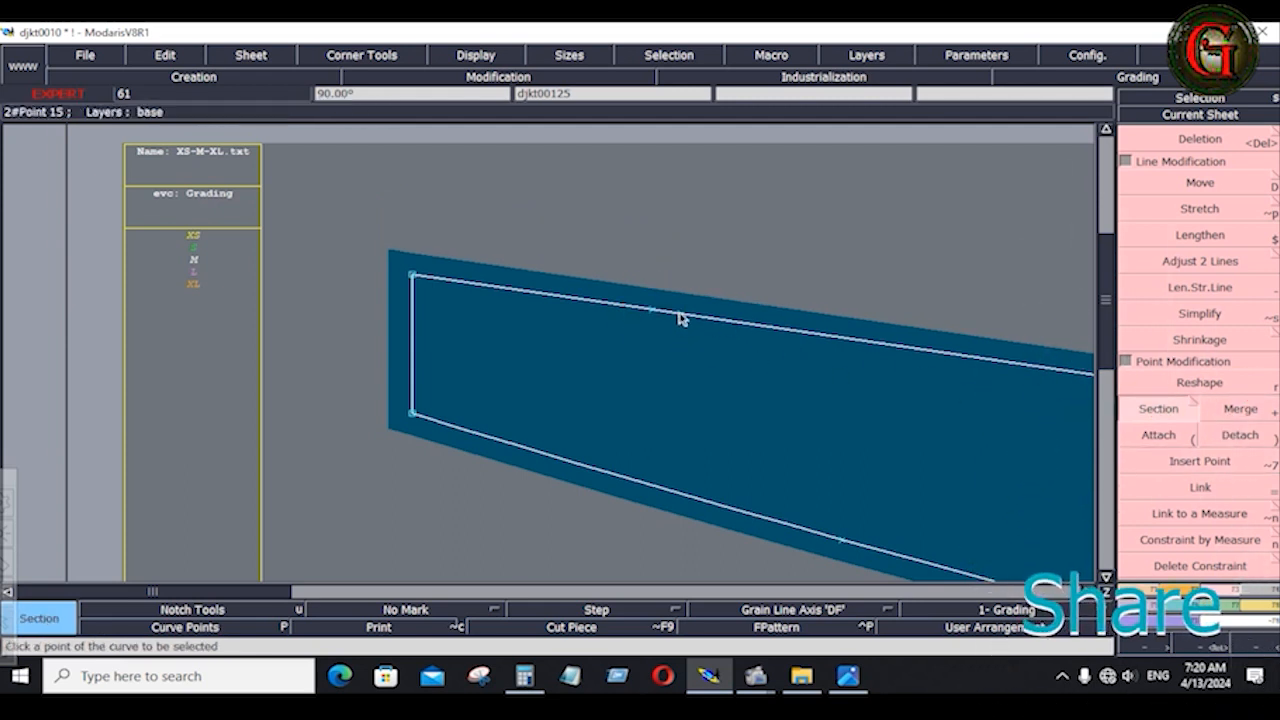
{"action": "left_click", "coordinate": [681, 314]}
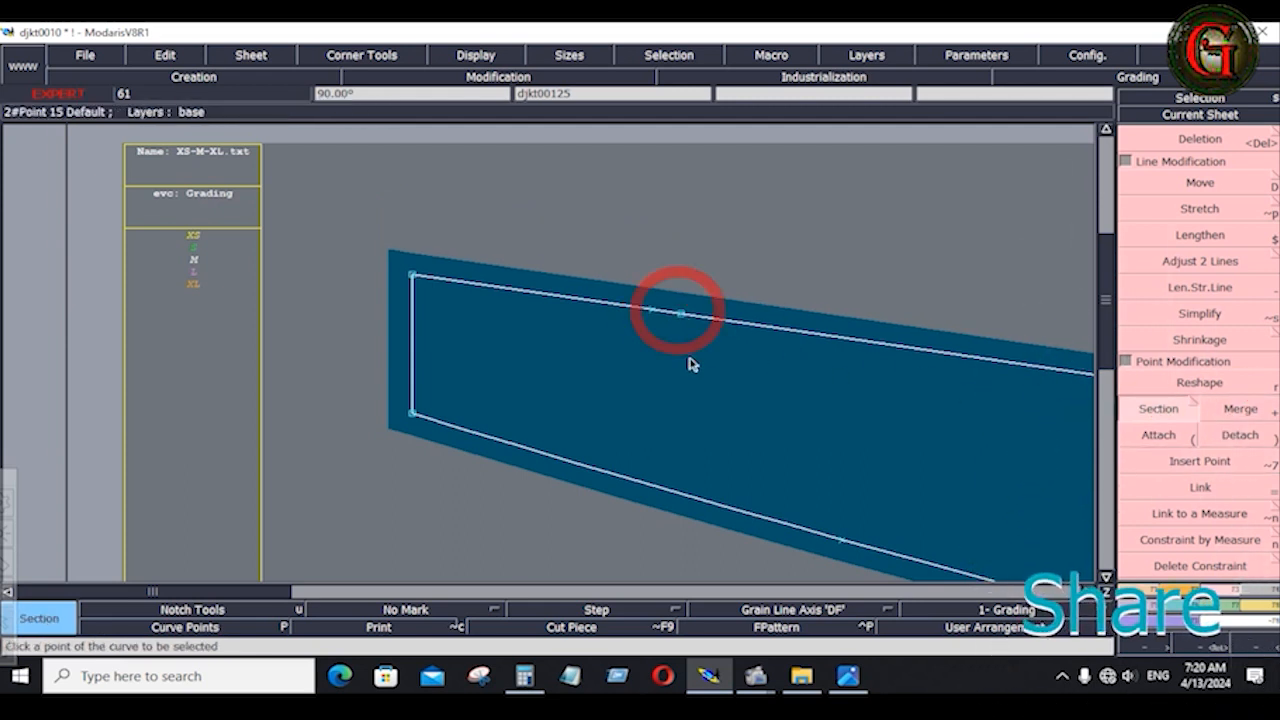
Step: Place a notch at the original slit point on the narrow sleeve's upper edge
{"action": "left_click", "coordinate": [1223, 592]}
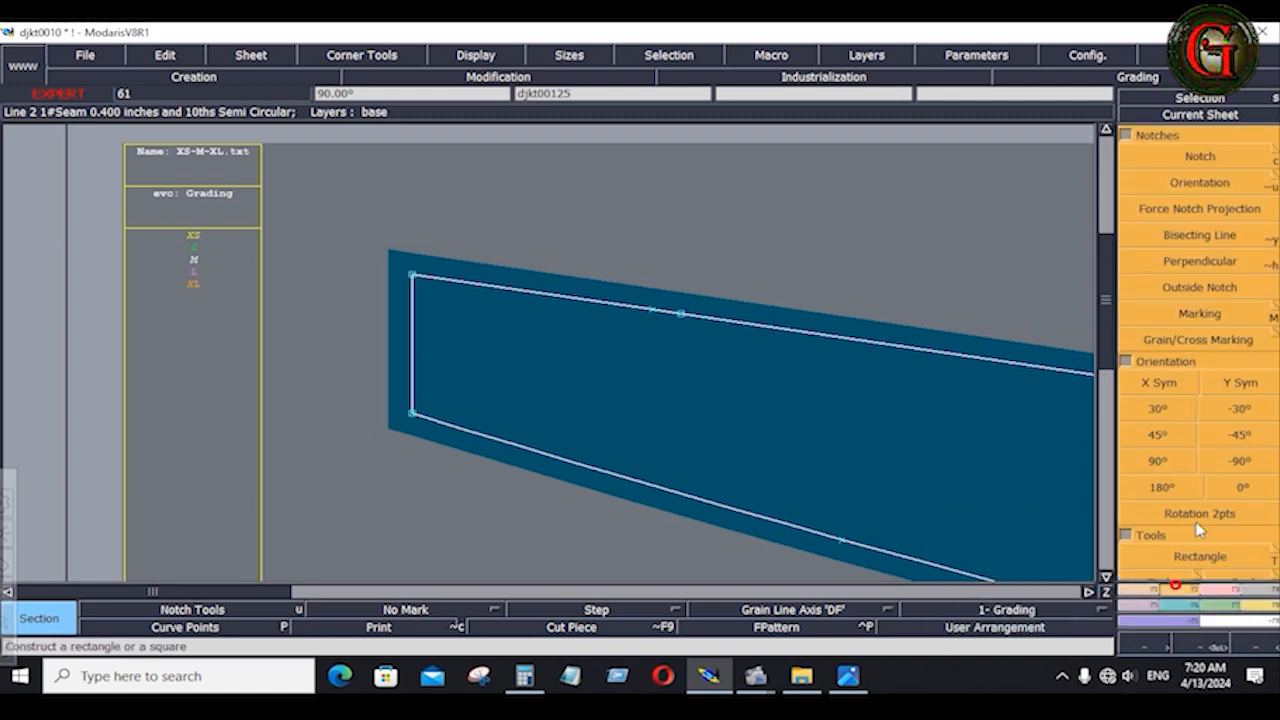
{"action": "left_click", "coordinate": [1200, 156]}
{"action": "left_click", "coordinate": [651, 316]}
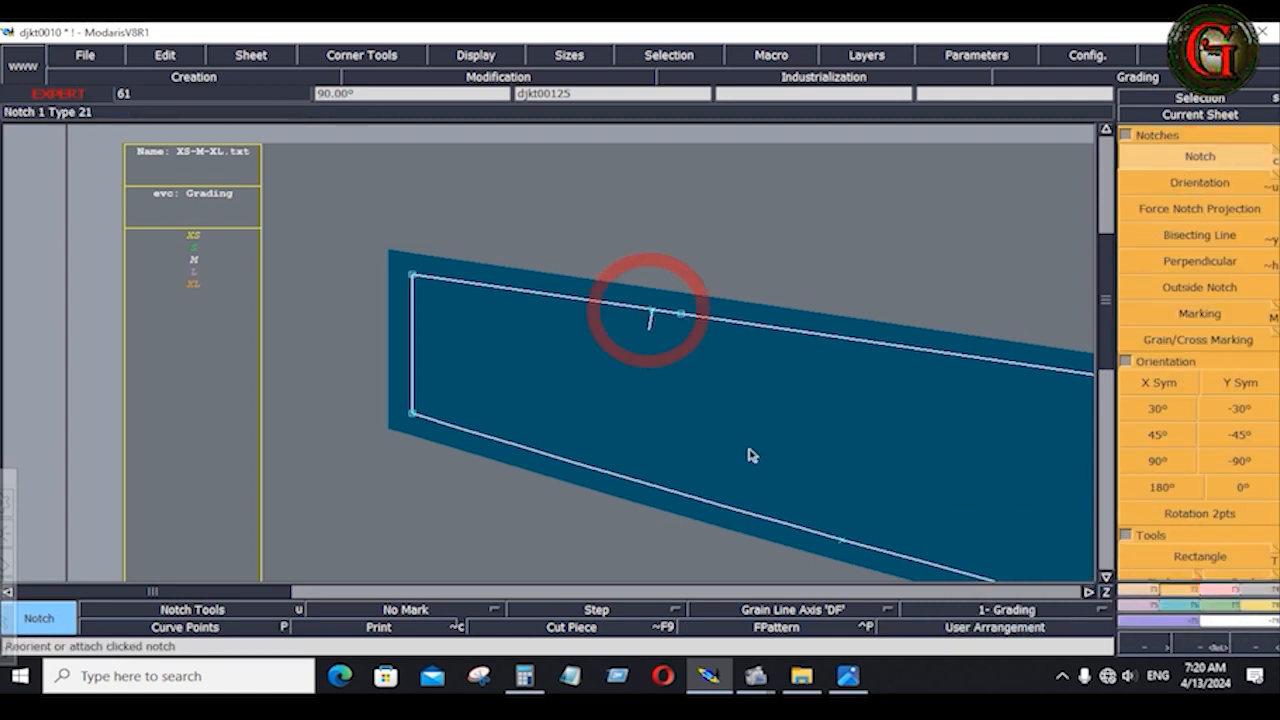
Step: Apply the wide slit seam allowance to the narrow sleeve's upper edge from the cuff end to the new section point
{"action": "left_click", "coordinate": [1236, 598]}
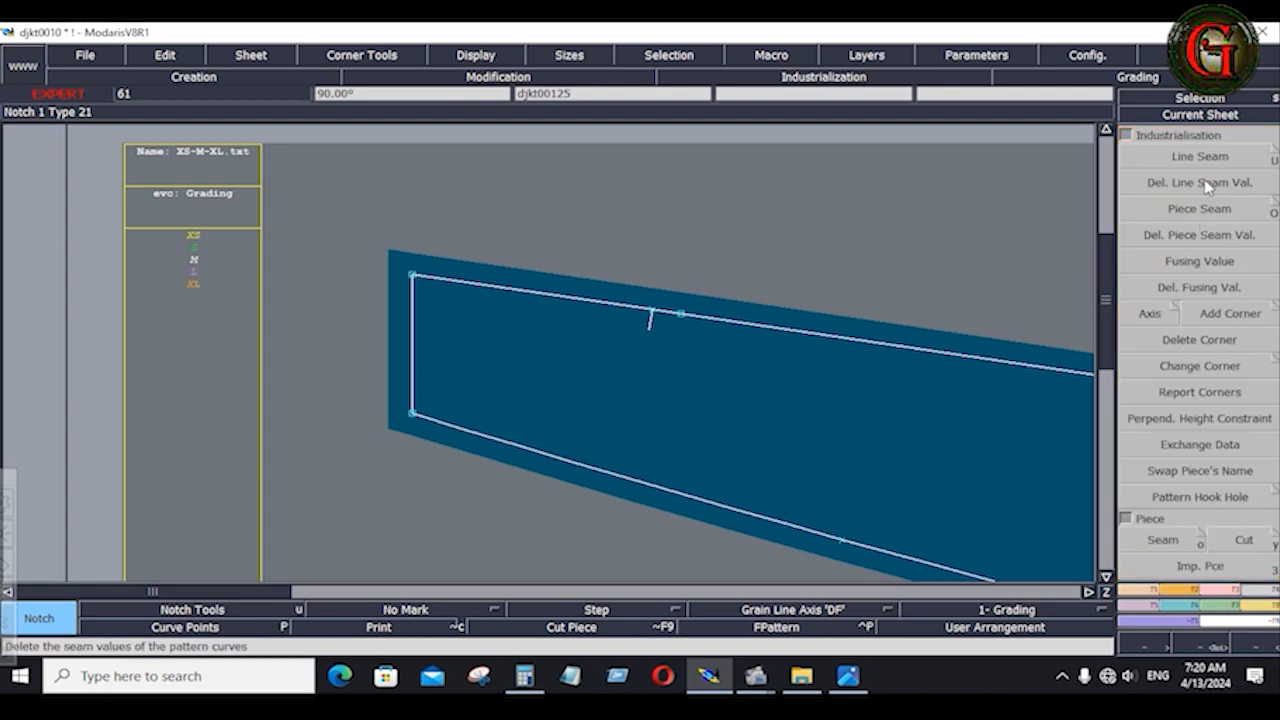
{"action": "left_click", "coordinate": [1180, 157]}
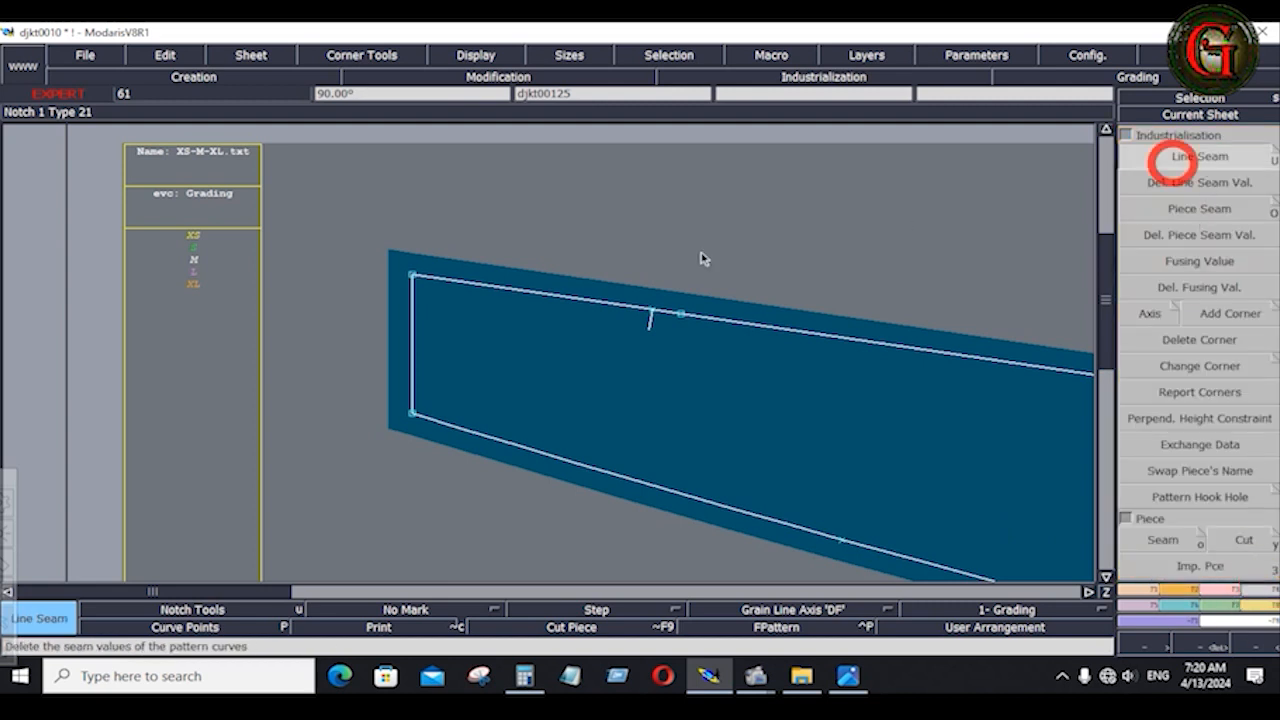
{"action": "left_click", "coordinate": [614, 303]}
{"action": "left_click", "coordinate": [837, 251]}
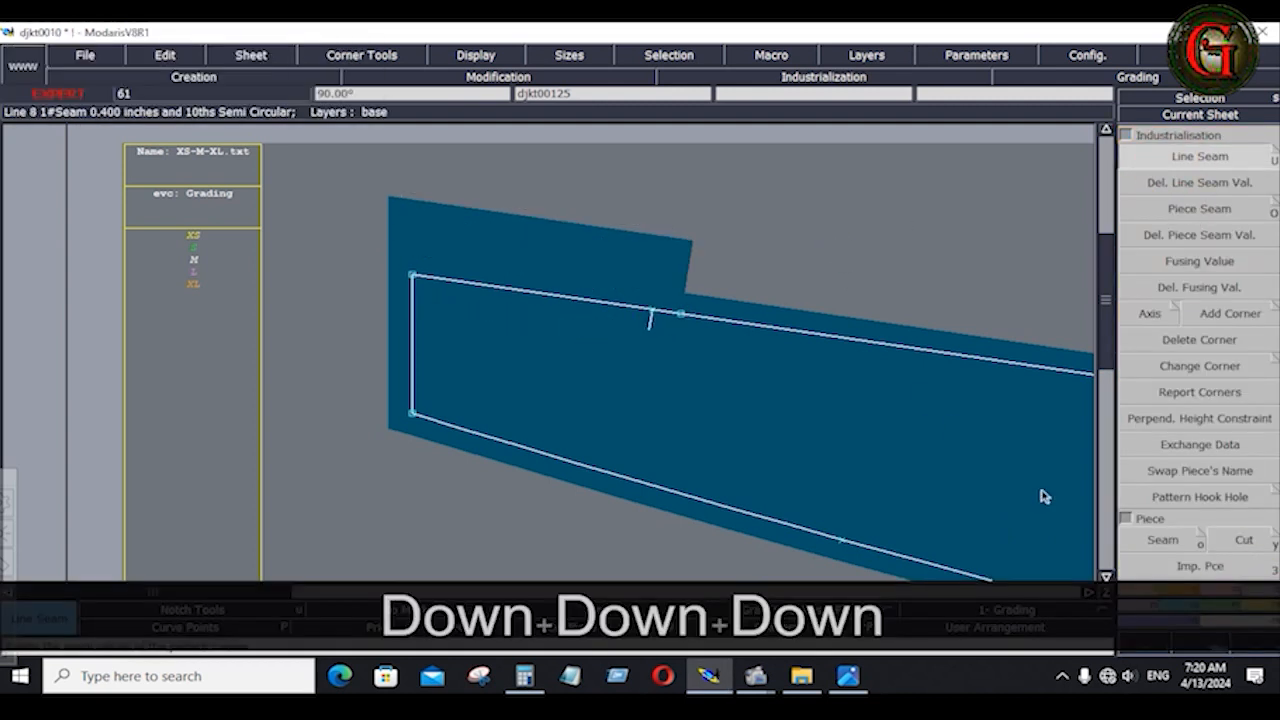
Step: Try to create a parallel to the short upper line of the narrow sleeve piece at a distance of -5 inches
{"action": "left_click", "coordinate": [1132, 592]}
{"action": "key", "text": "ctrl+z"}
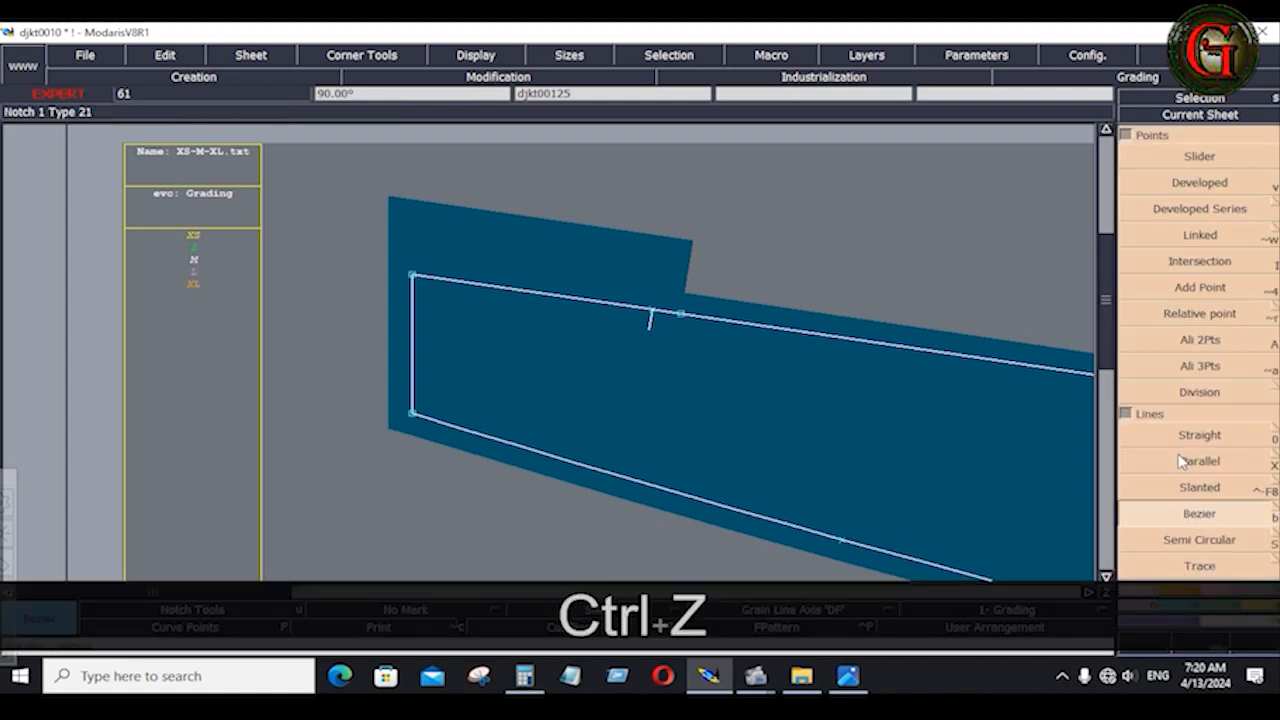
{"action": "left_click", "coordinate": [1180, 461]}
{"action": "left_click", "coordinate": [566, 297]}
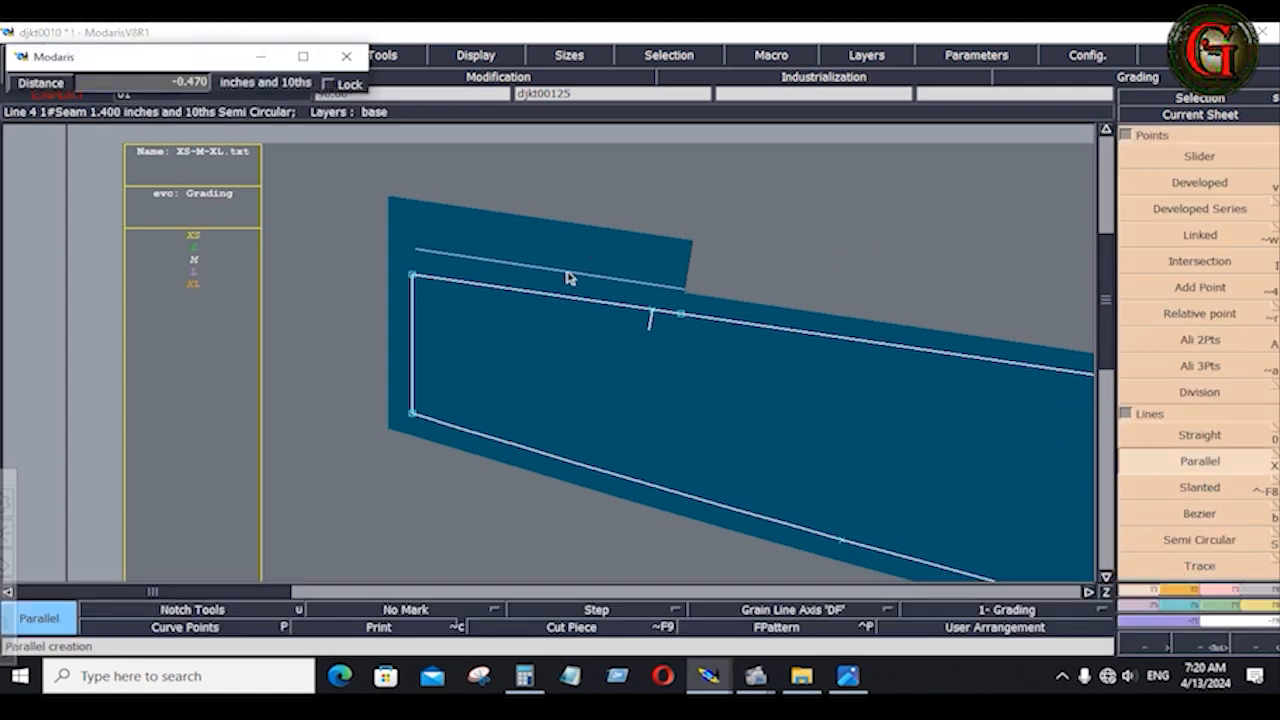
{"action": "key", "text": "Down"}
{"action": "type", "text": "-5"}
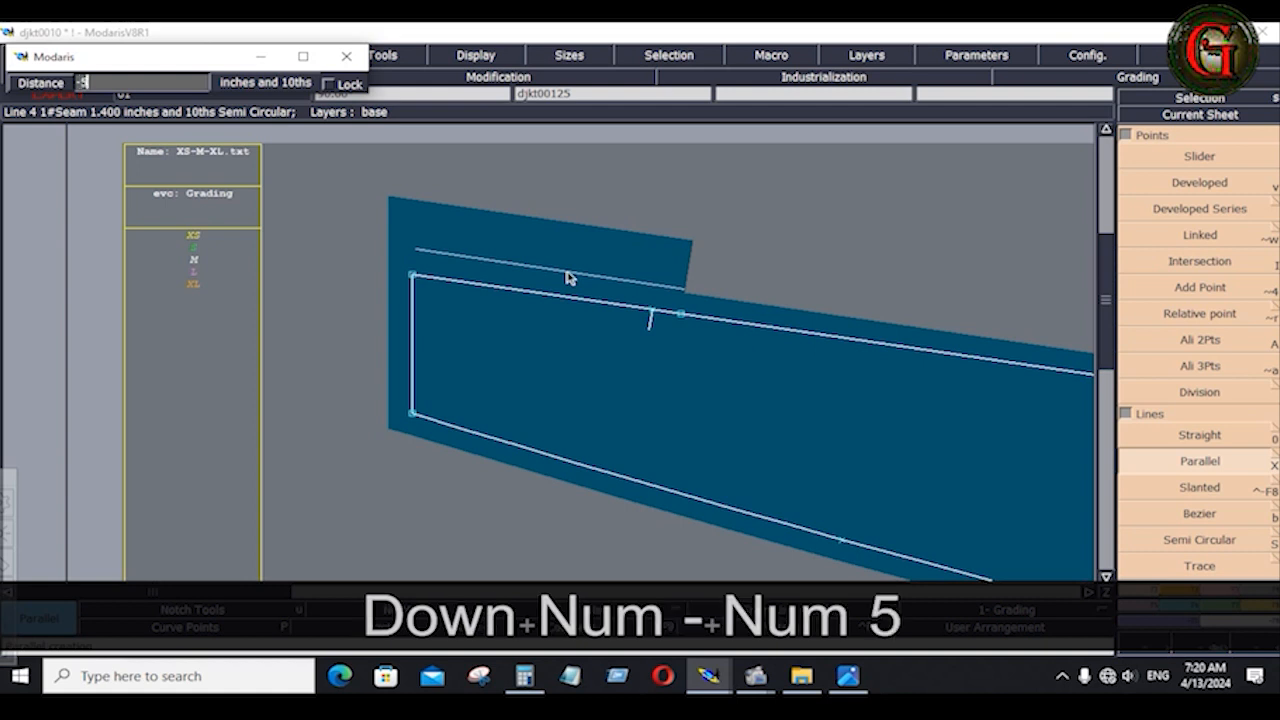
{"action": "key", "text": "Return"}
Step: Create a parallel to the short upper line of the narrow sleeve piece at a distance of -0.5 inch
{"action": "left_click", "coordinate": [584, 299]}
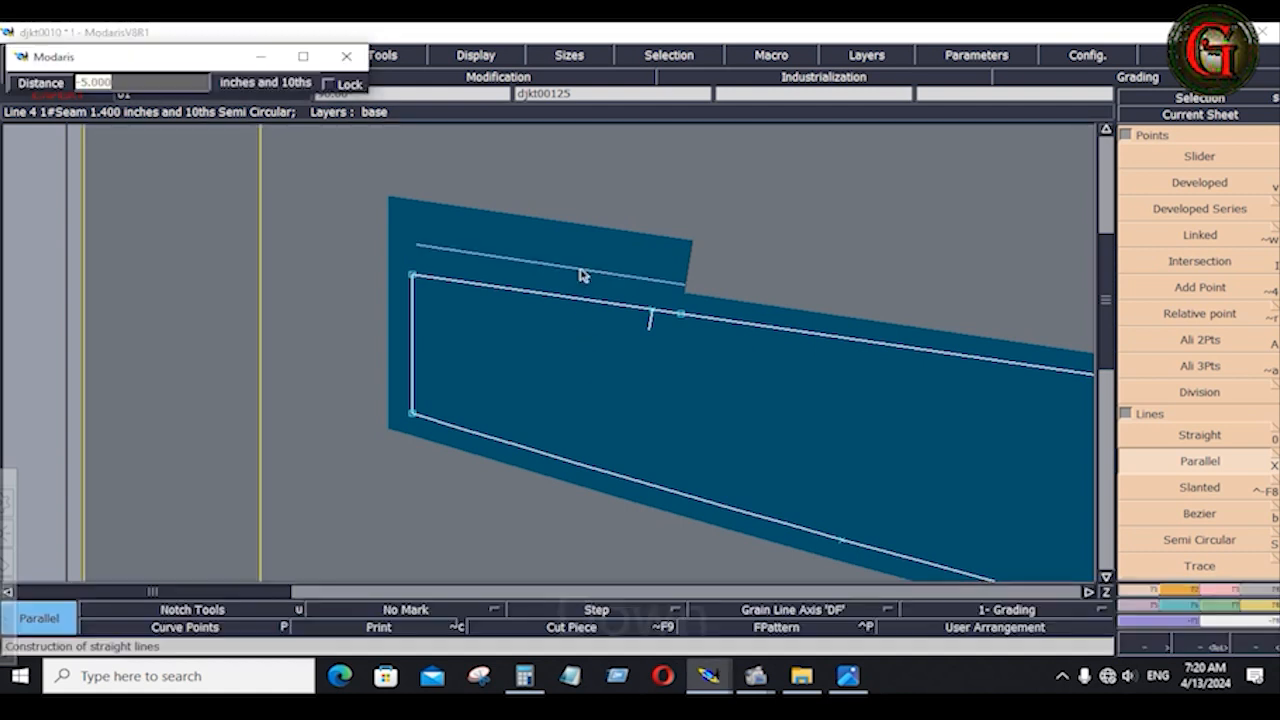
{"action": "key", "text": "Down"}
{"action": "type", "text": "-.5"}
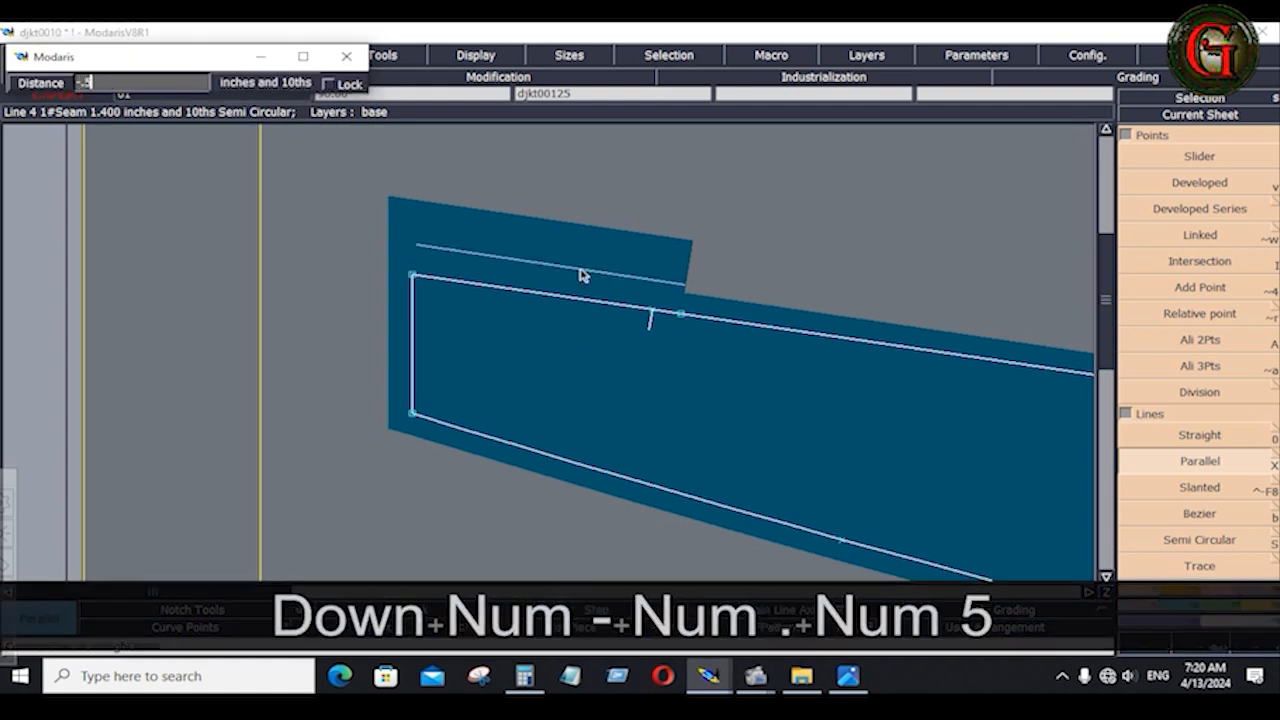
{"action": "key", "text": "Return"}
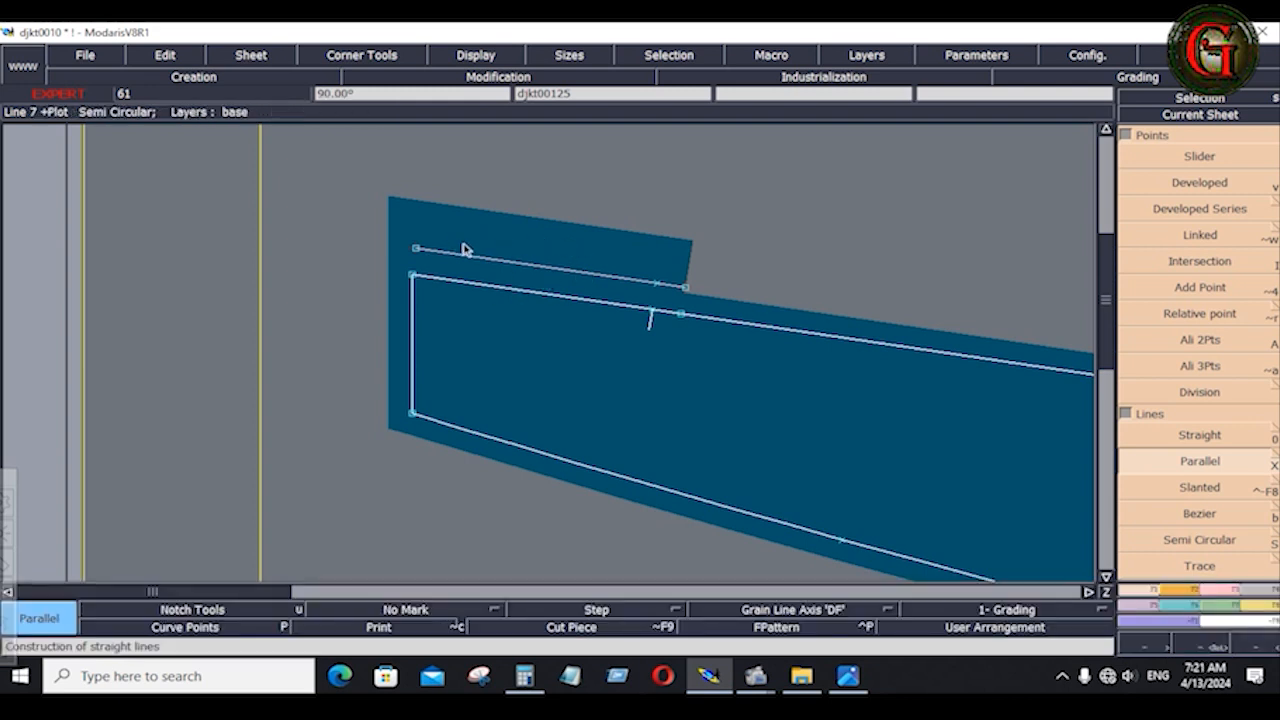
Step: Add a developed point on the lower line of the wide sleeve piece, at a curve length of -0.5 inch from the seam extension's end point
{"action": "key", "text": "Home"}
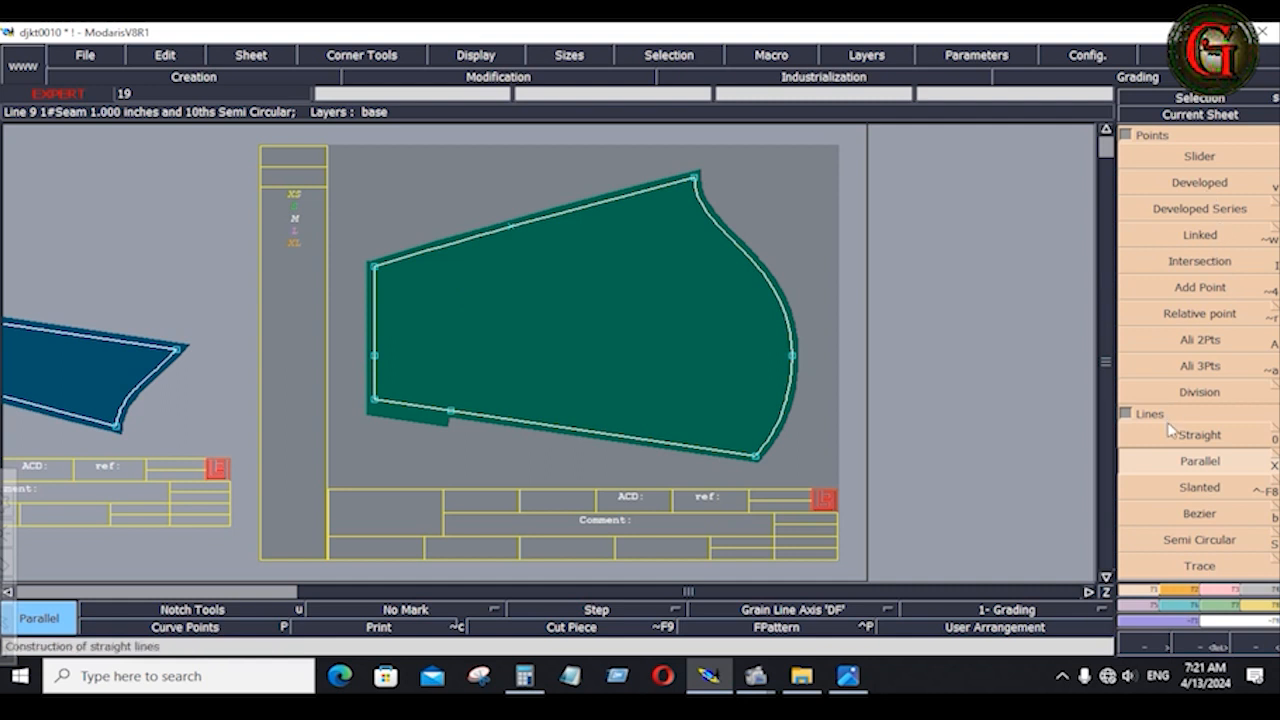
{"action": "left_click", "coordinate": [1206, 472]}
{"action": "key", "text": "Return"}
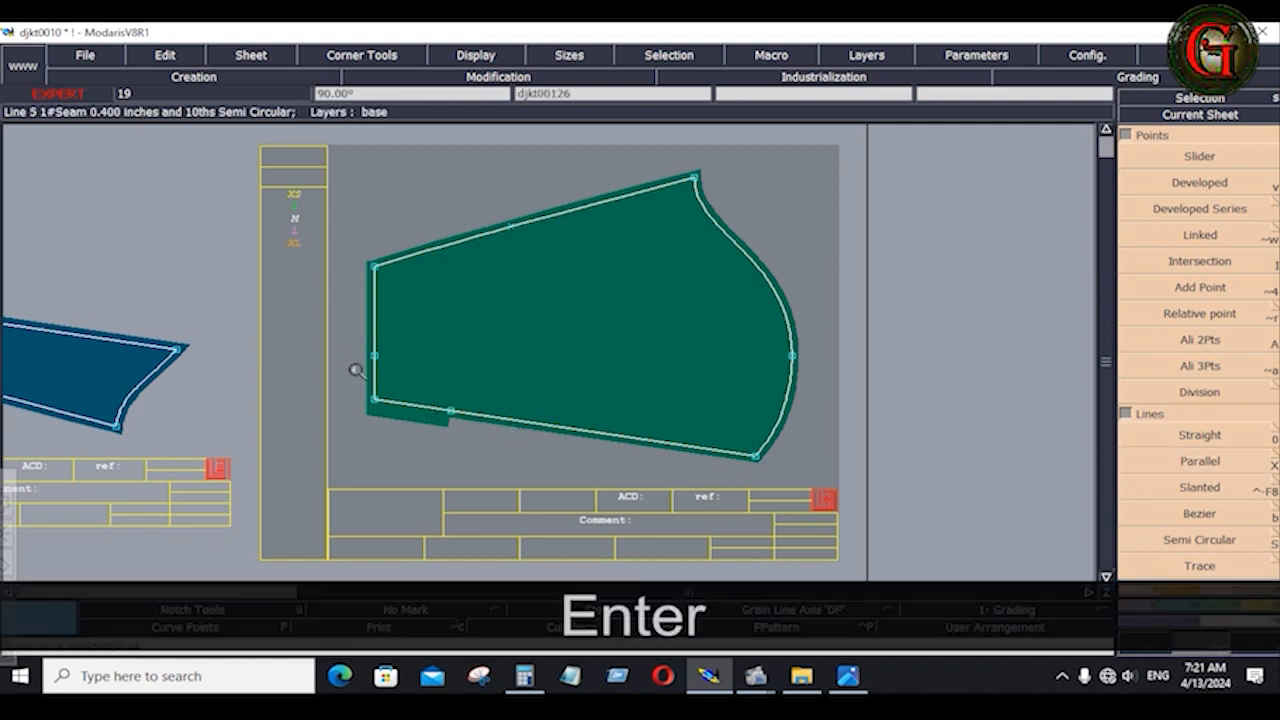
{"action": "left_click_drag", "start_coordinate": [357, 371], "coordinate": [502, 416]}
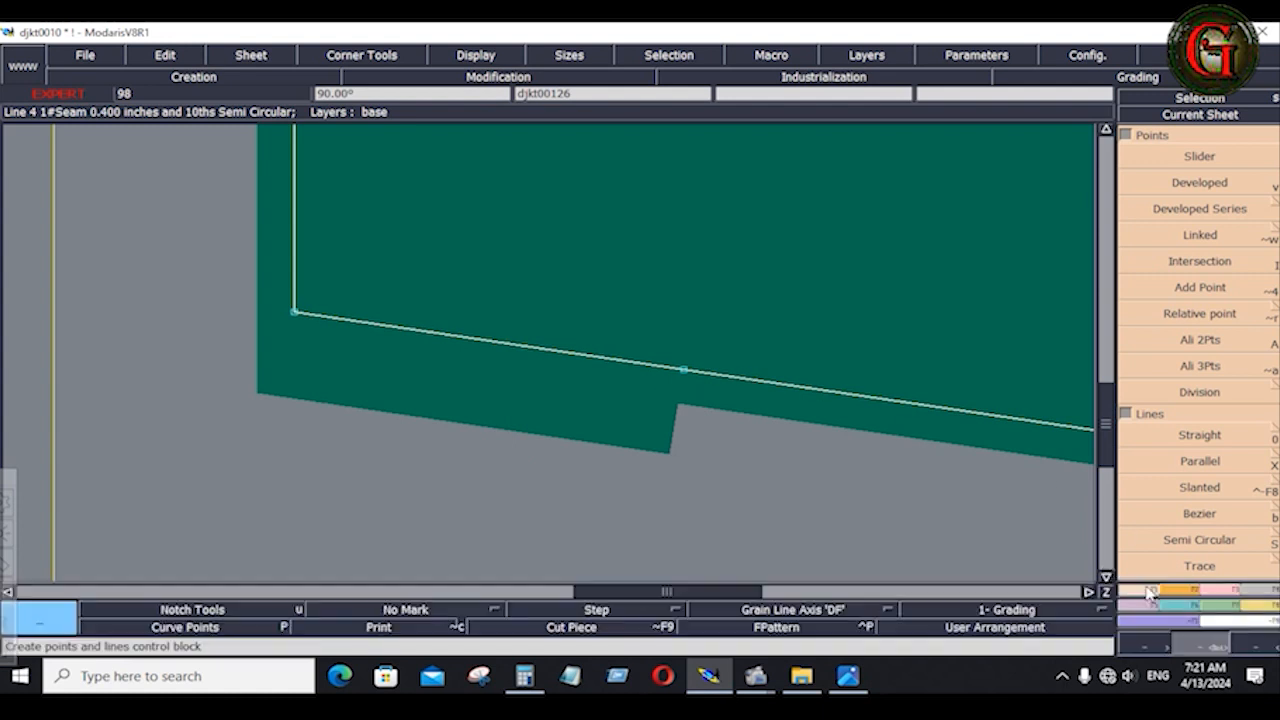
{"action": "left_click", "coordinate": [1210, 184]}
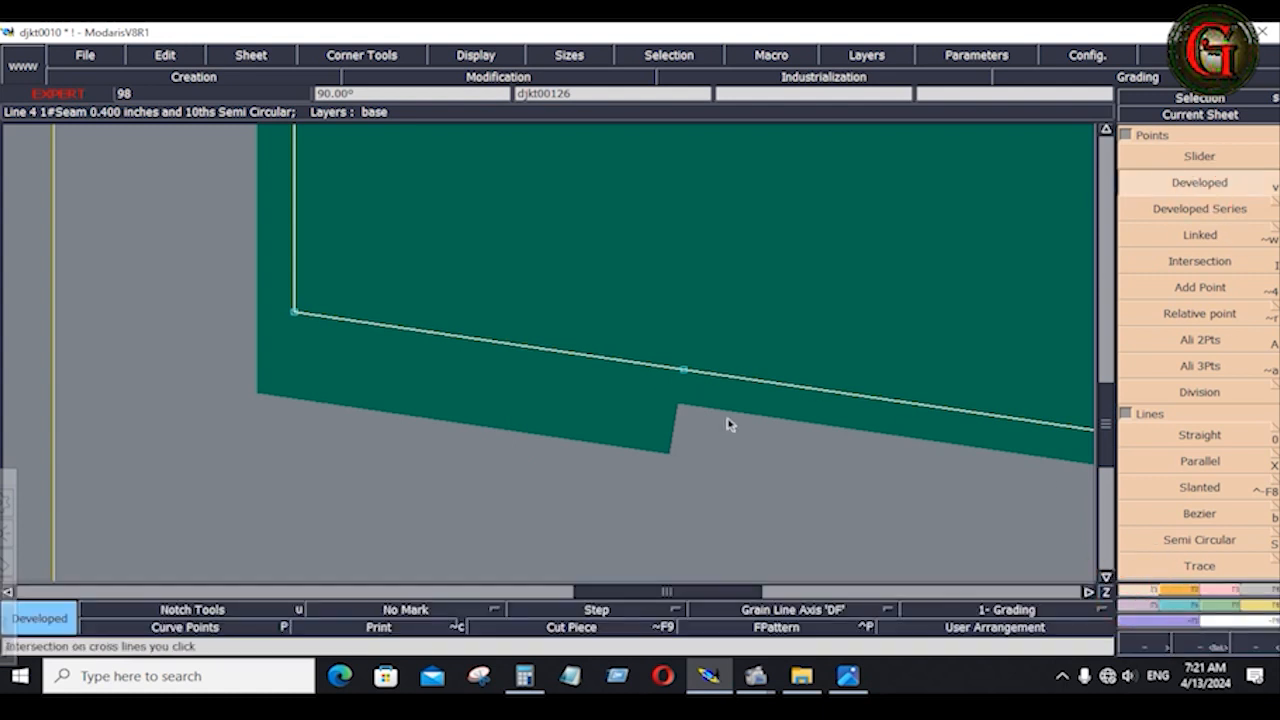
{"action": "left_click", "coordinate": [692, 371]}
{"action": "key", "text": "space"}
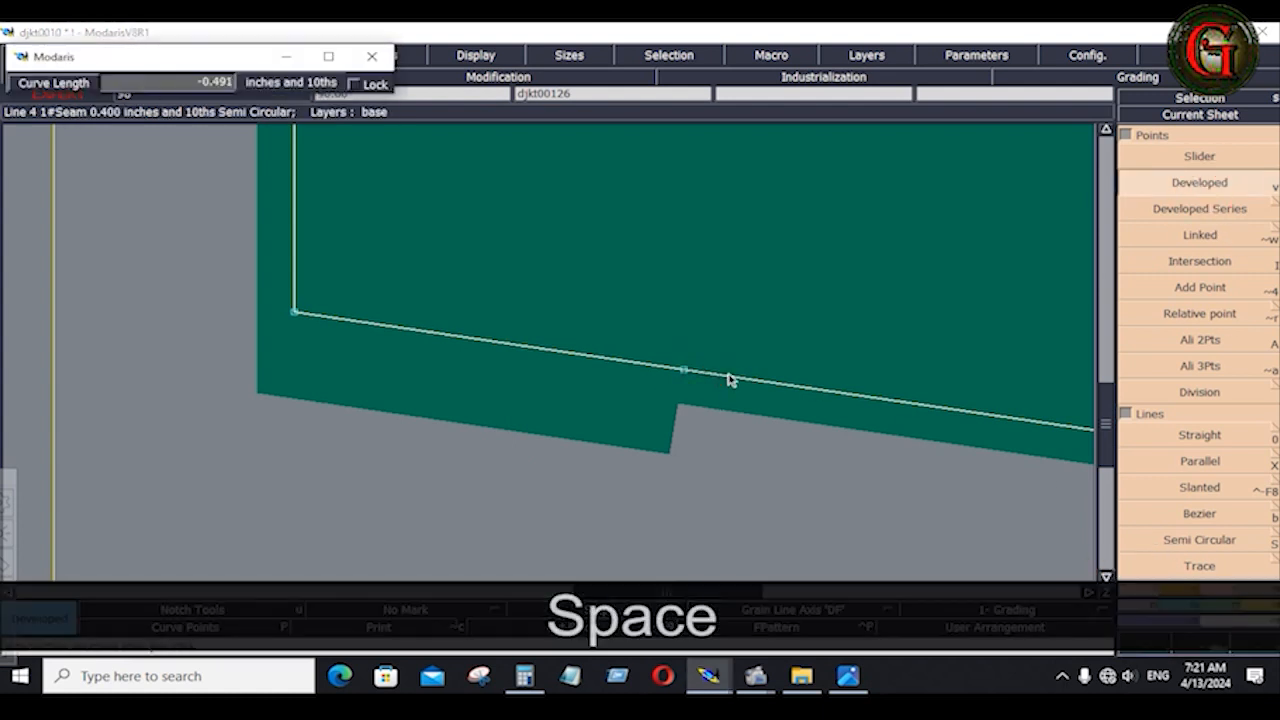
{"action": "key", "text": "Down"}
{"action": "key", "text": "Down"}
{"action": "key", "text": "space"}
{"action": "key", "text": "Down"}
{"action": "type", "text": "-0.5"}
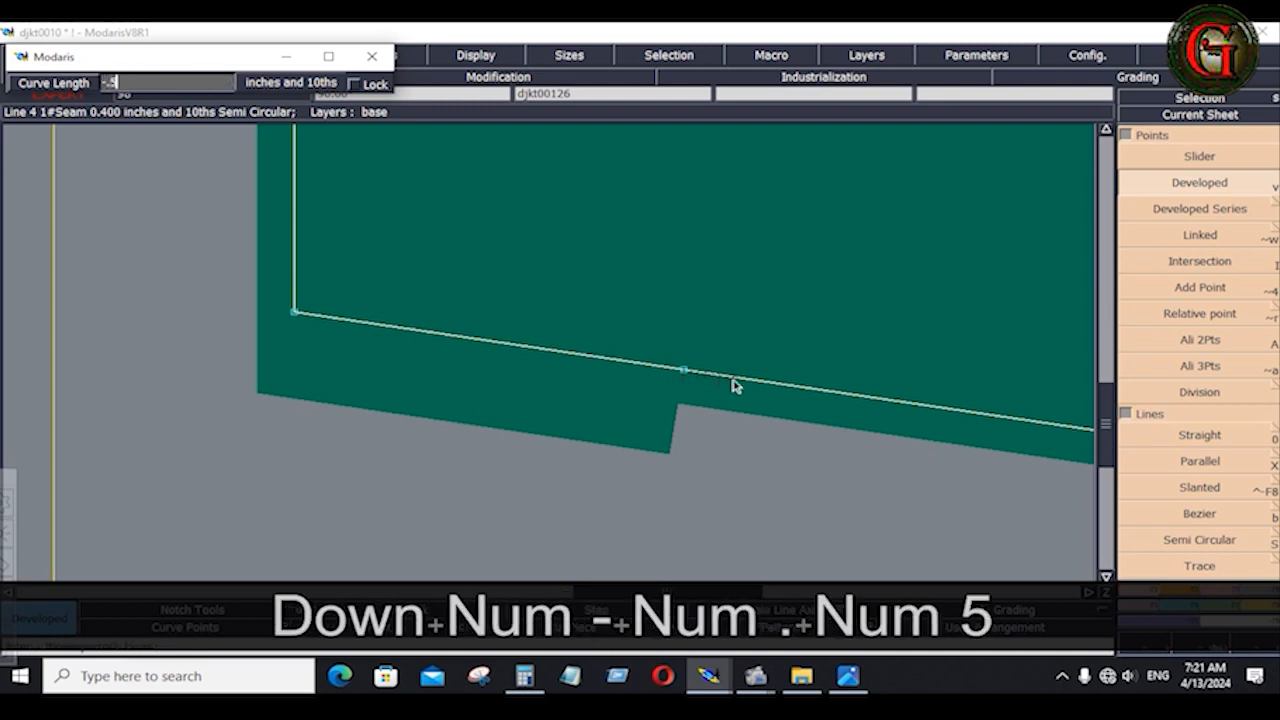
{"action": "key", "text": "Return"}
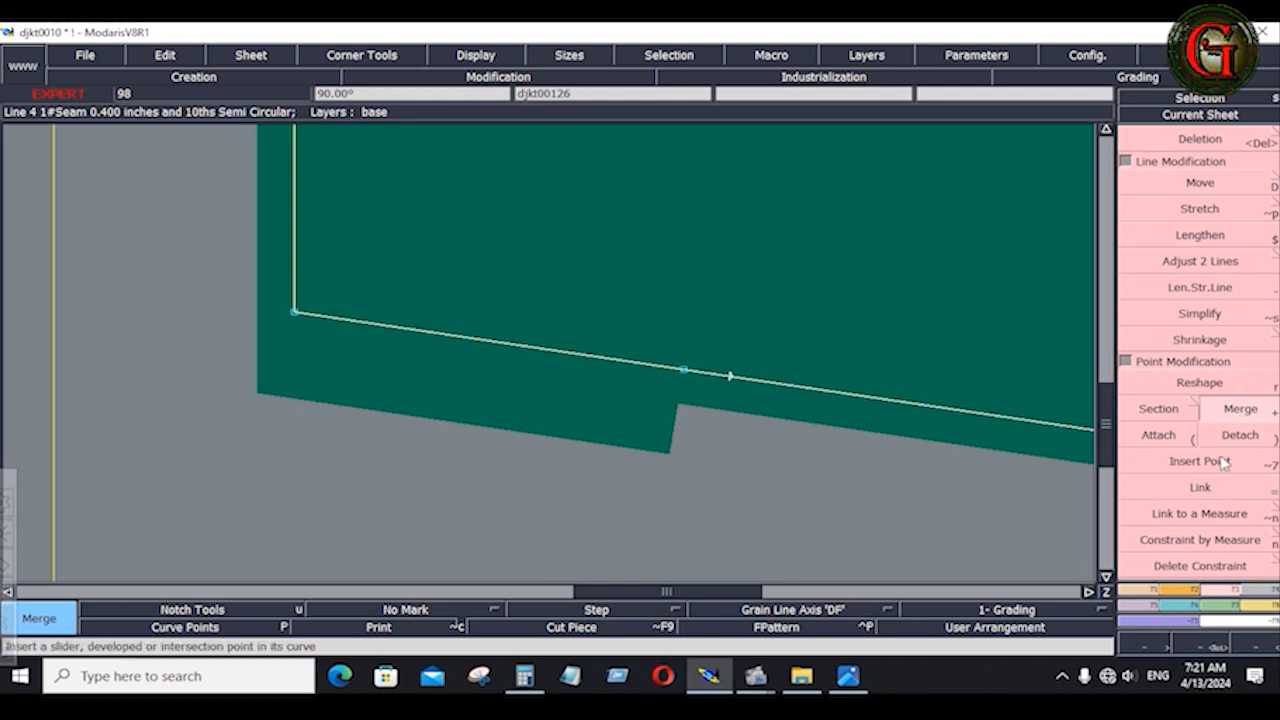
Step: Insert the developed point into the lower line, section the line there, and merge the lines at the former seam extension point
{"action": "left_click", "coordinate": [1178, 463]}
{"action": "left_click", "coordinate": [729, 378]}
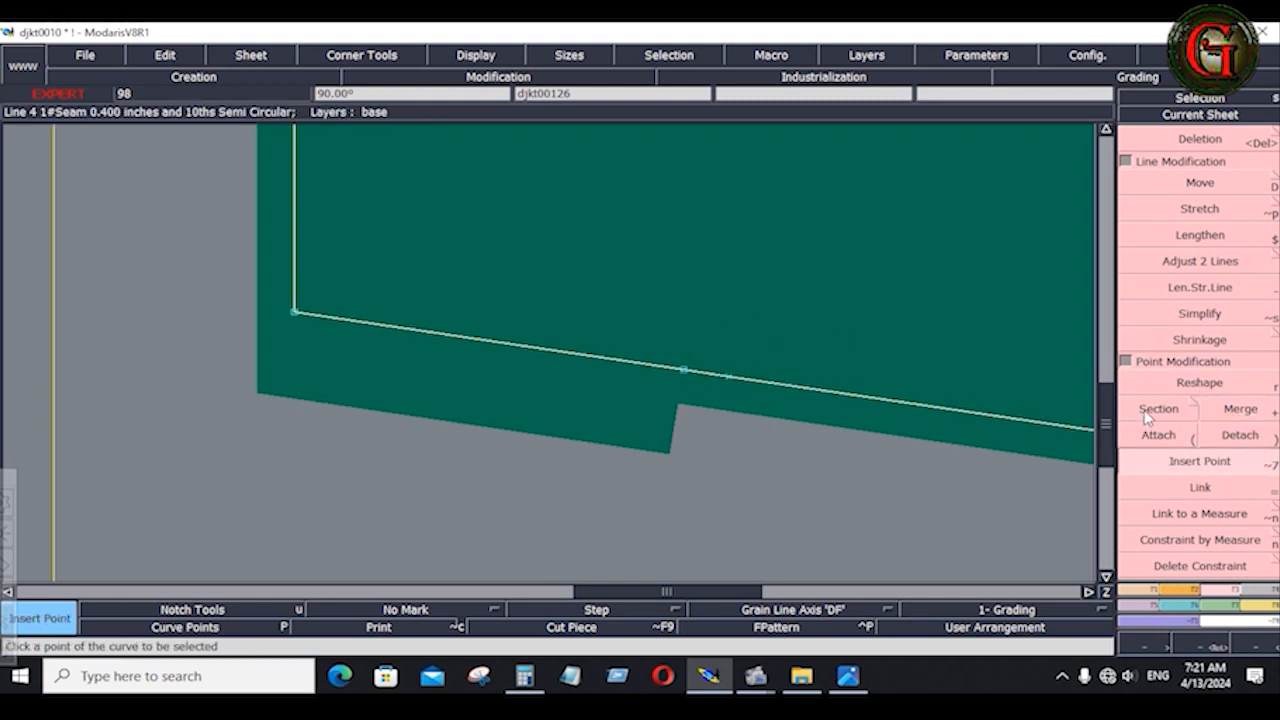
{"action": "left_click", "coordinate": [1150, 406]}
{"action": "left_click", "coordinate": [731, 384]}
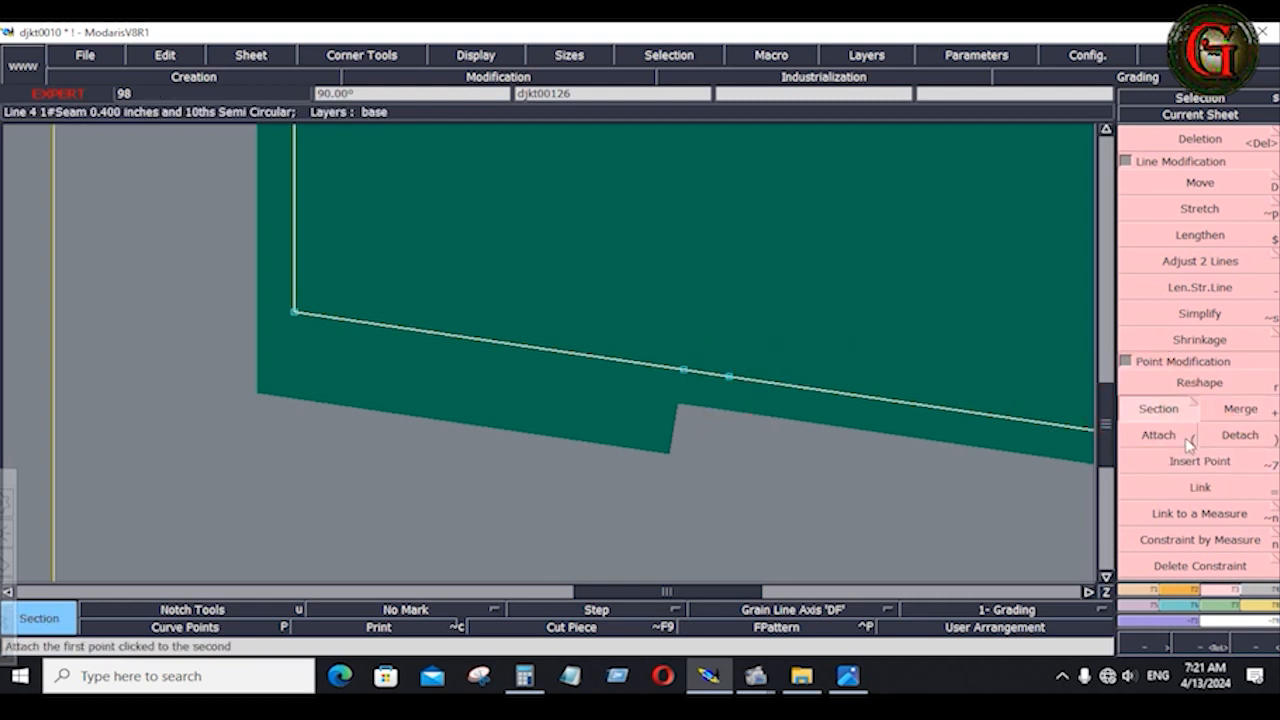
{"action": "left_click", "coordinate": [1240, 408]}
{"action": "left_click", "coordinate": [682, 370]}
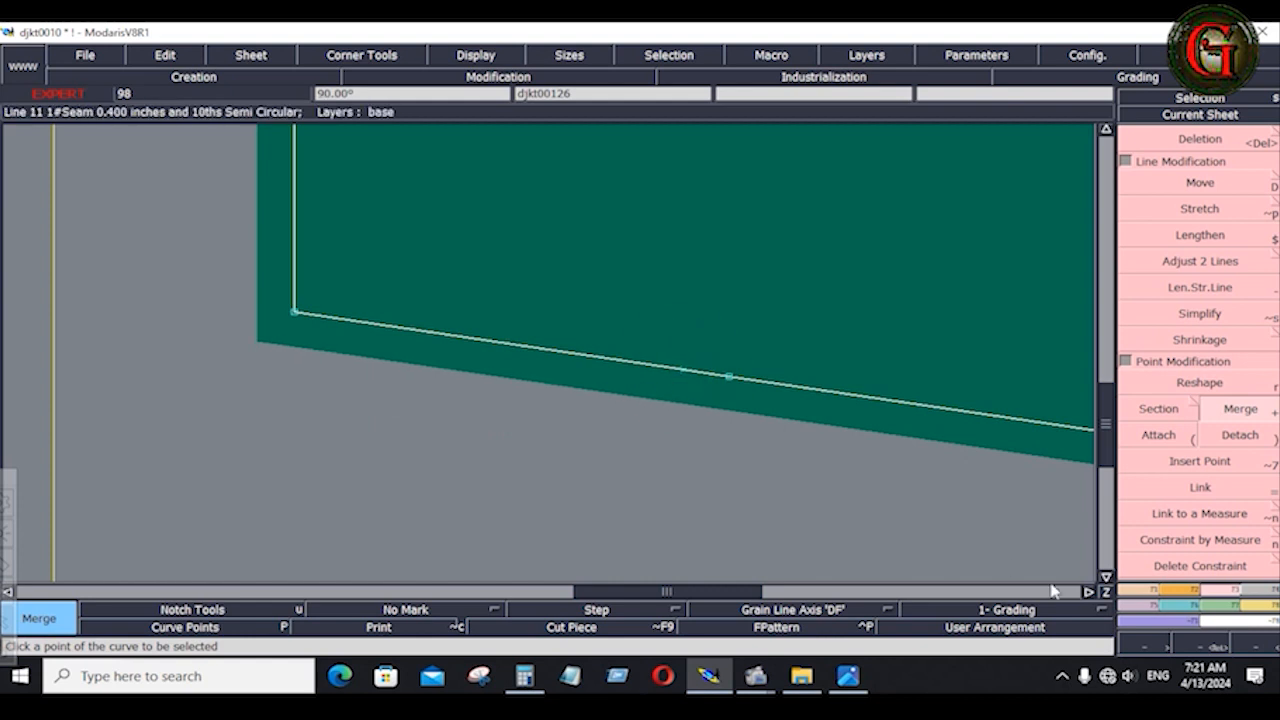
Step: Place a notch on the merged point of the wide sleeve piece's lower line
{"action": "left_click", "coordinate": [1186, 594]}
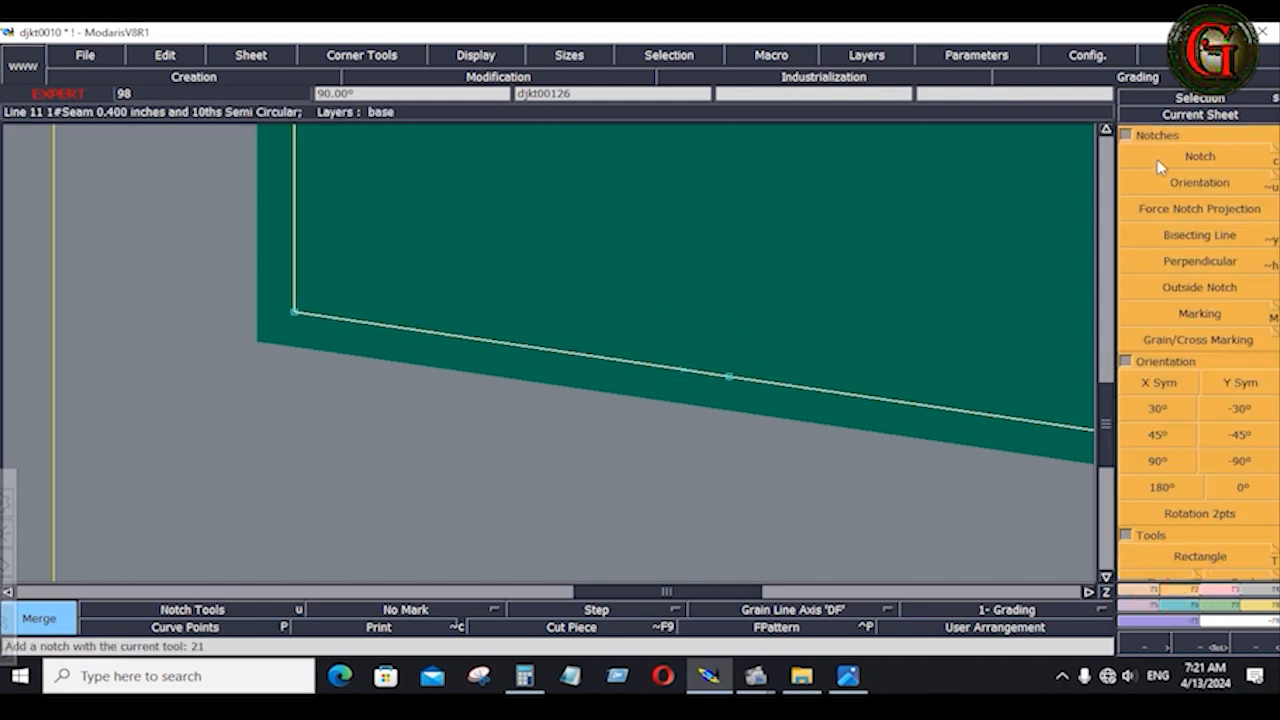
{"action": "left_click", "coordinate": [1157, 159]}
{"action": "left_click", "coordinate": [684, 368]}
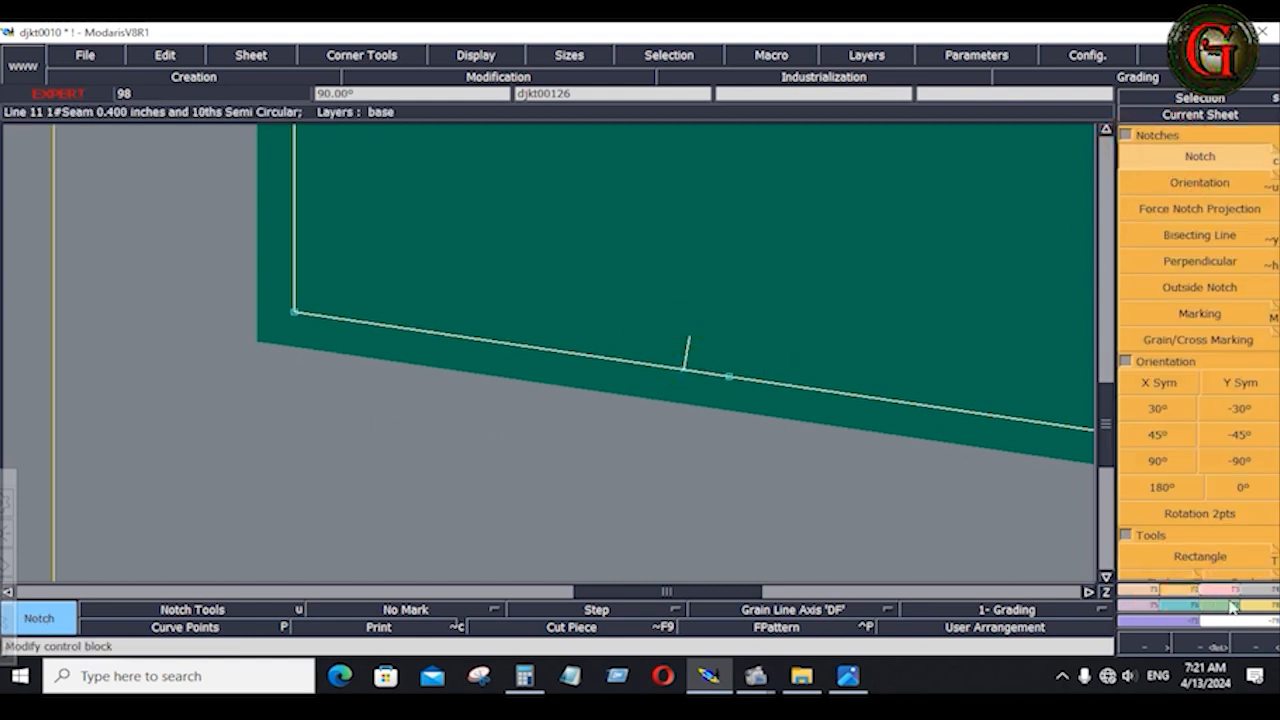
Step: Set the line seam of the wide sleeve piece's short lower segment to 1 inch at both beginning and end
{"action": "left_click", "coordinate": [1268, 590]}
{"action": "left_click", "coordinate": [1196, 156]}
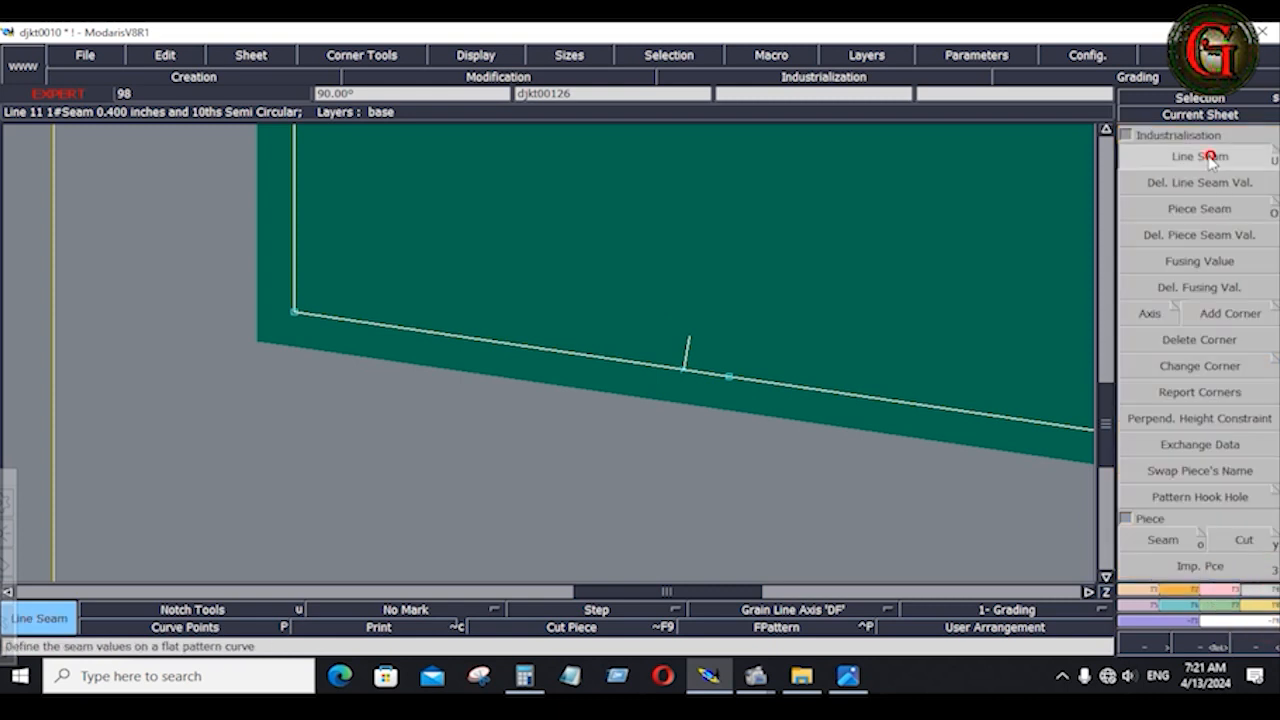
{"action": "left_click", "coordinate": [452, 338]}
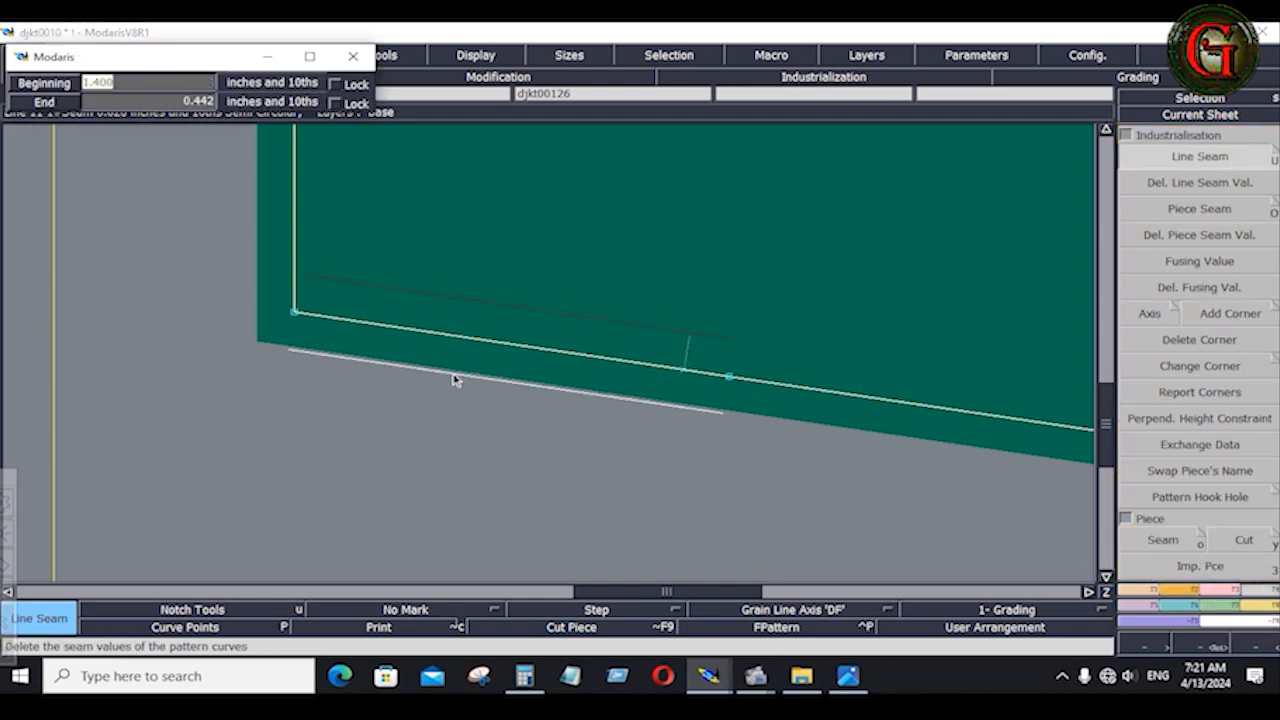
{"action": "key", "text": "Down"}
{"action": "type", "text": "1"}
{"action": "key", "text": "Down"}
{"action": "type", "text": "1"}
{"action": "key", "text": "Down"}
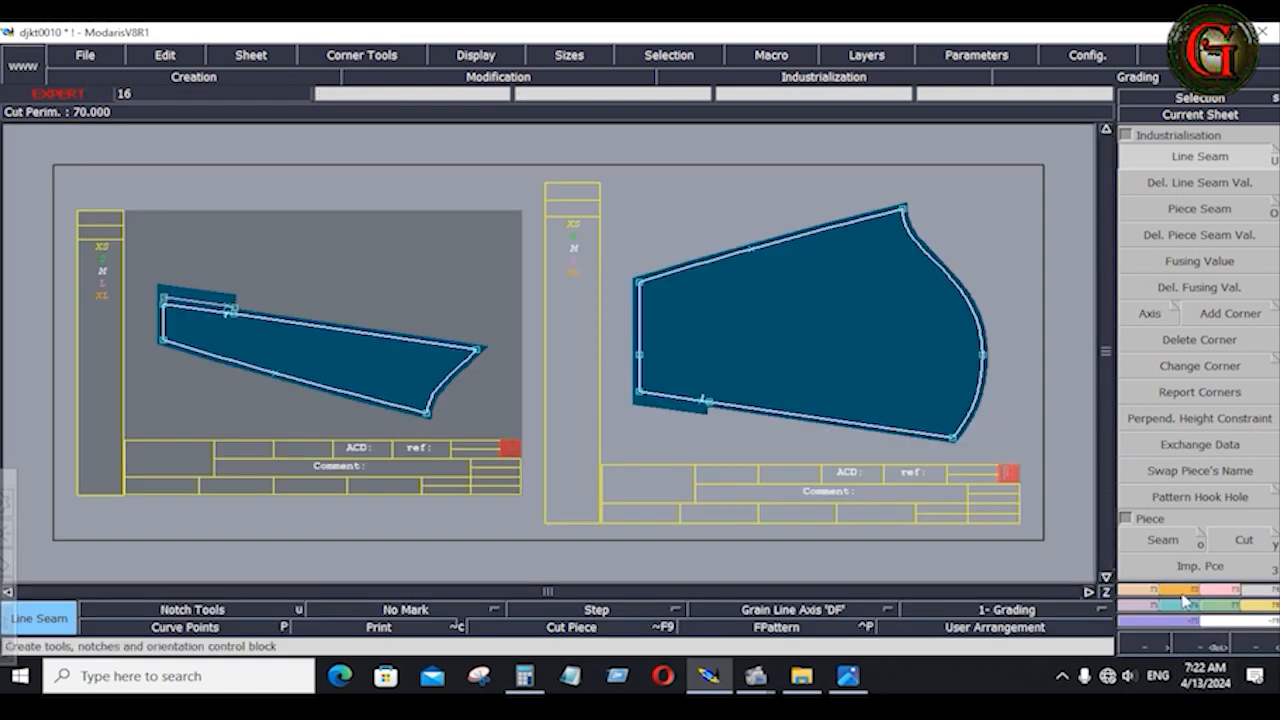
Step: Try to rotate the wide sleeve piece by two points so its lower edge lies horizontal, and undo the rotation
{"action": "left_click", "coordinate": [1180, 590]}
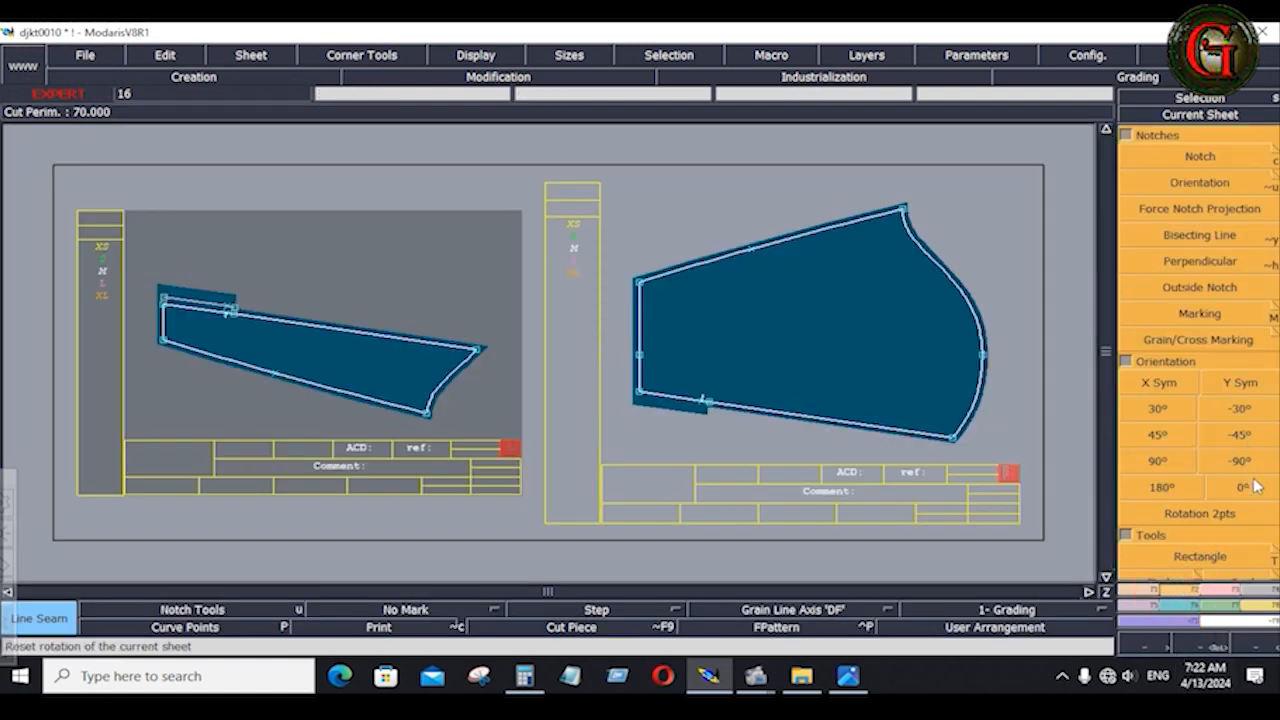
{"action": "left_click", "coordinate": [1196, 520]}
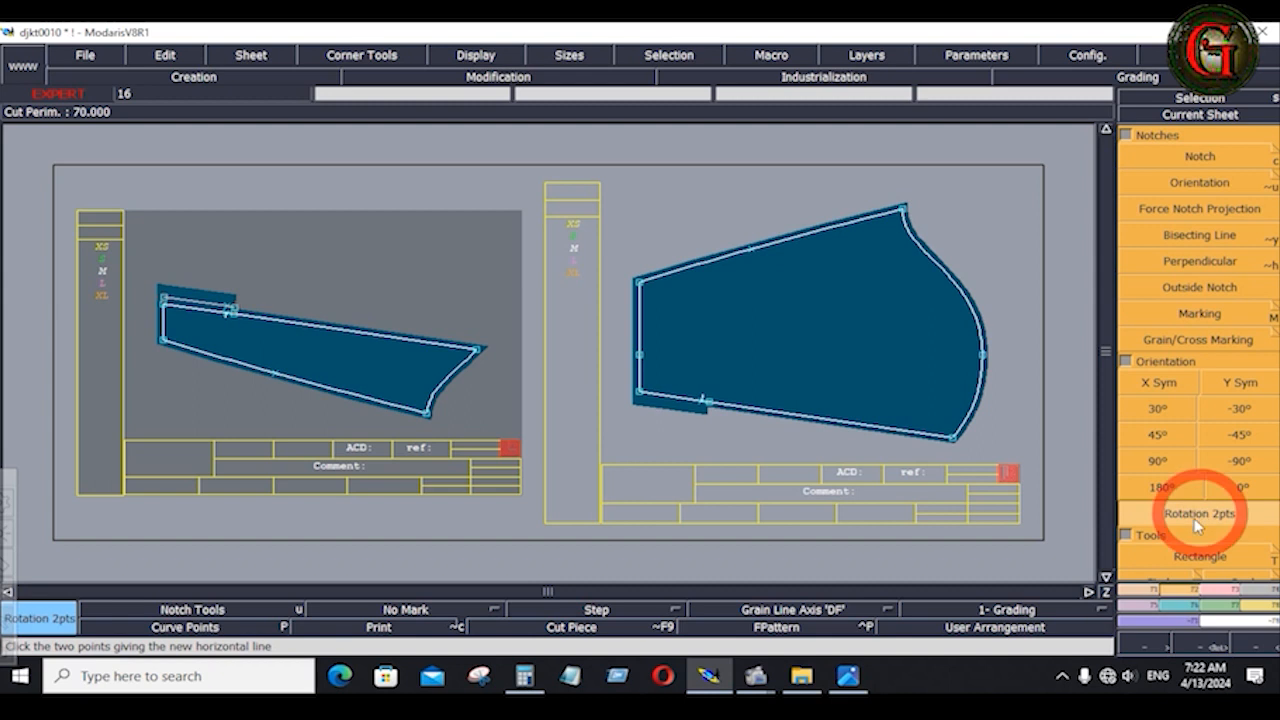
{"action": "left_click", "coordinate": [639, 392]}
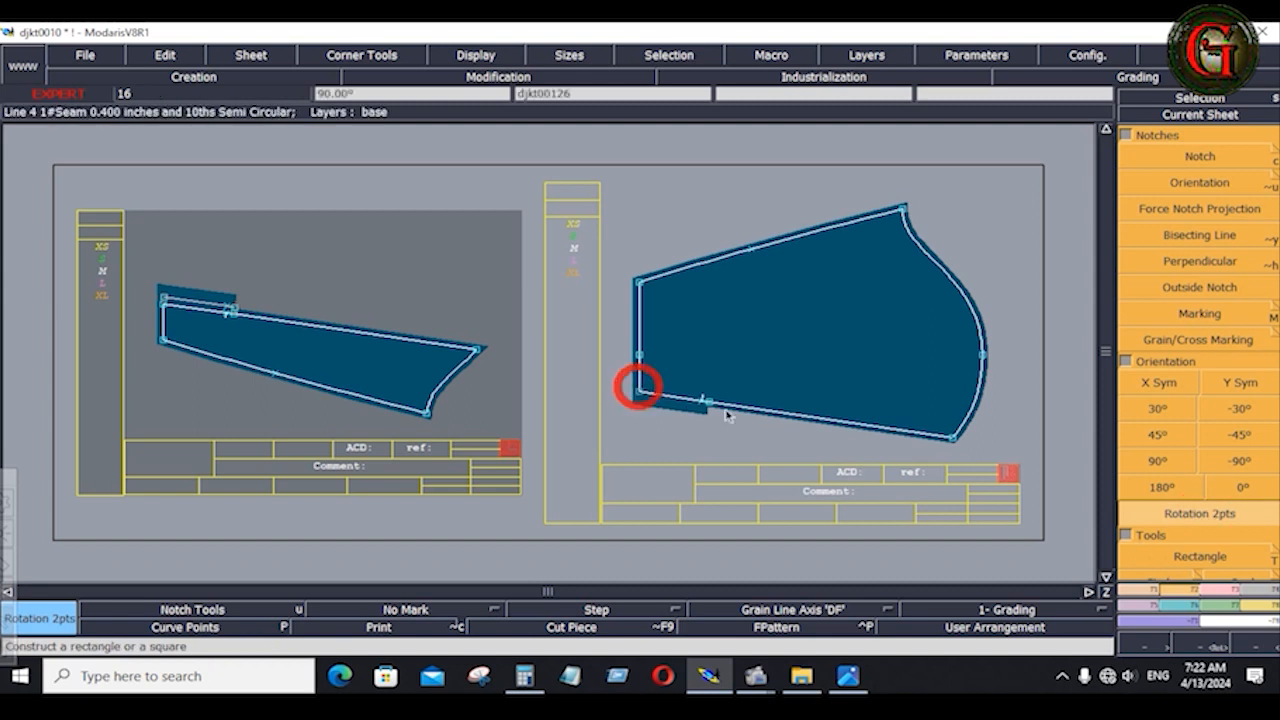
{"action": "left_click", "coordinate": [952, 440]}
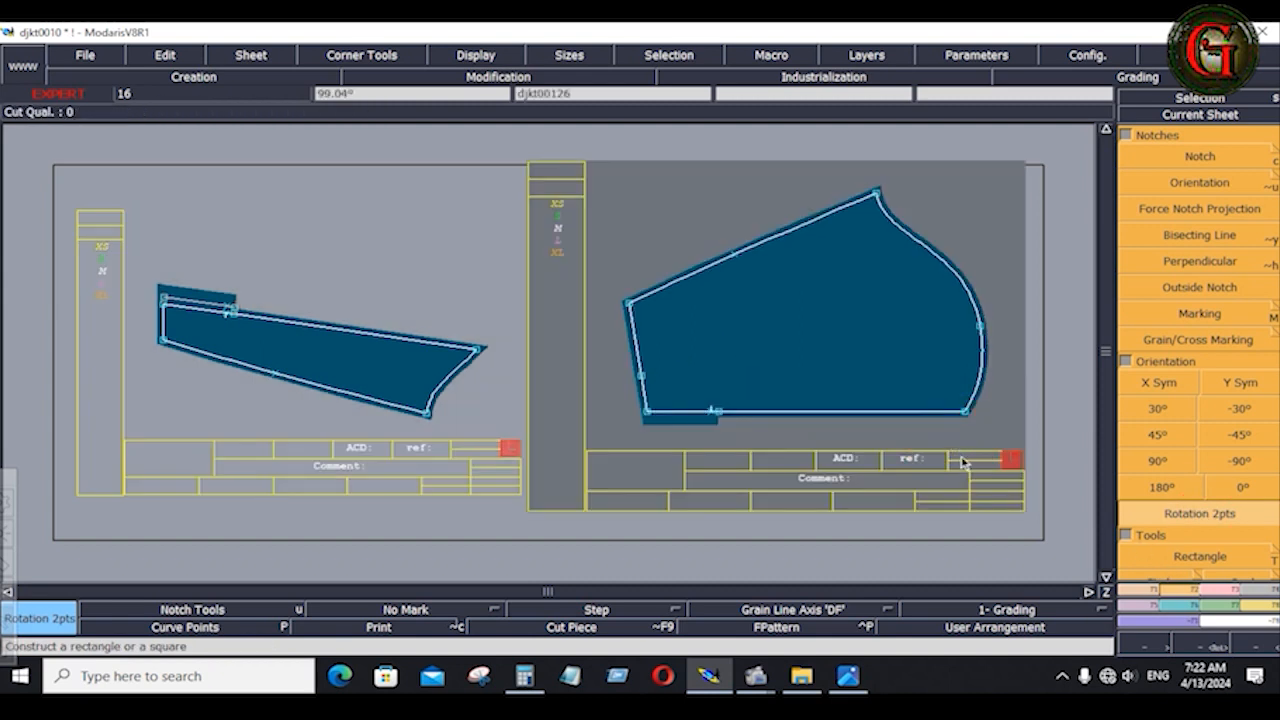
{"action": "key", "text": "ctrl+z"}
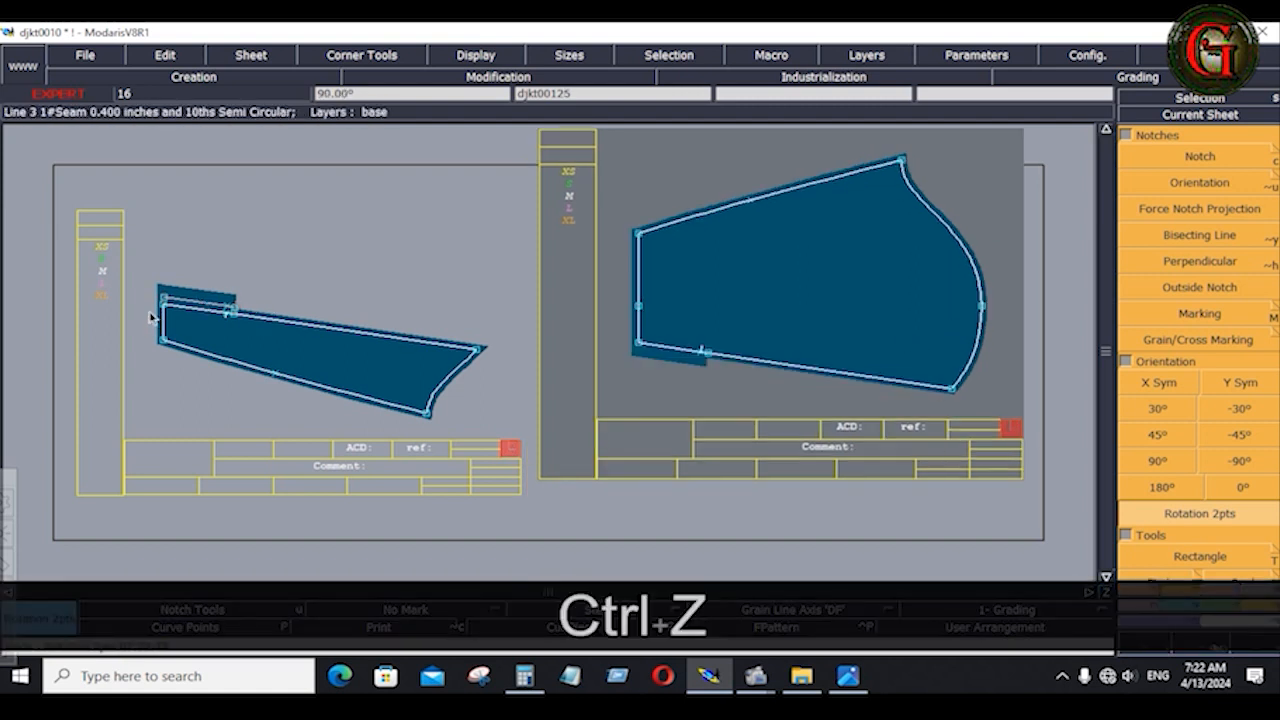
Step: Rotate the narrow sleeve piece by two points to level its upper edge, and add a horizontal axis in its middle
{"action": "left_click", "coordinate": [162, 306]}
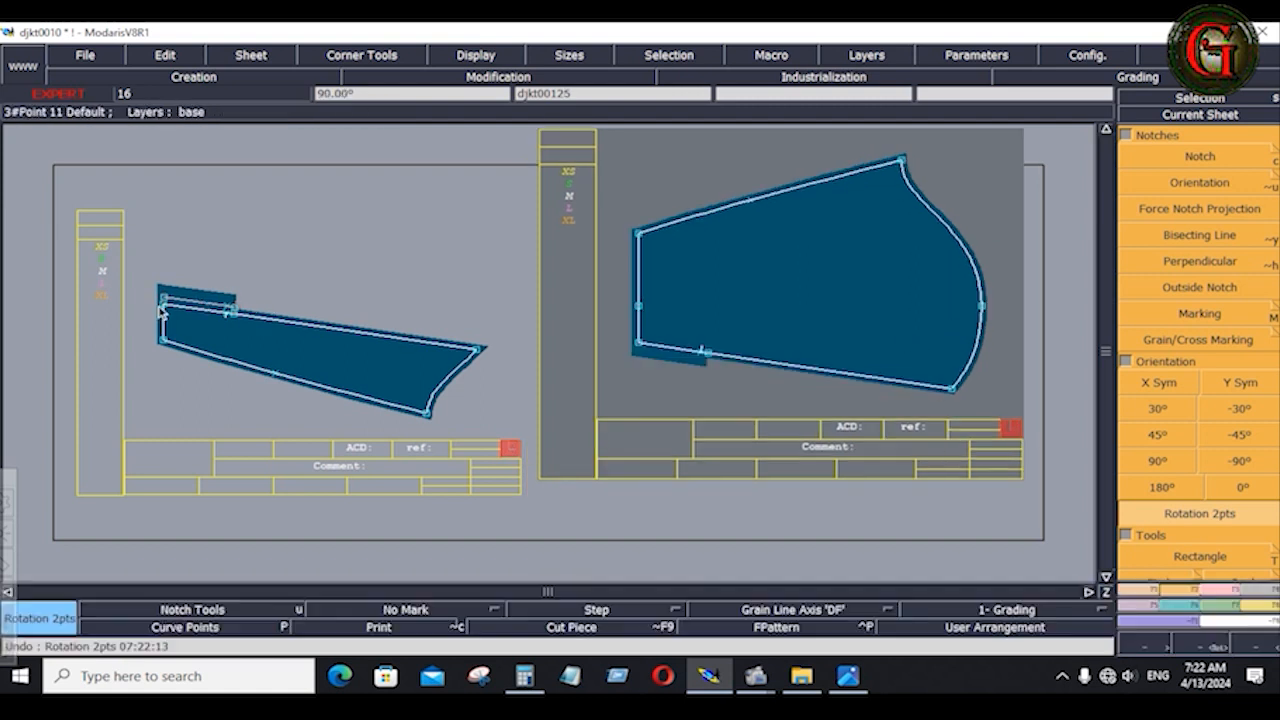
{"action": "left_click", "coordinate": [478, 349]}
{"action": "left_click", "coordinate": [279, 345]}
{"action": "left_click", "coordinate": [363, 344]}
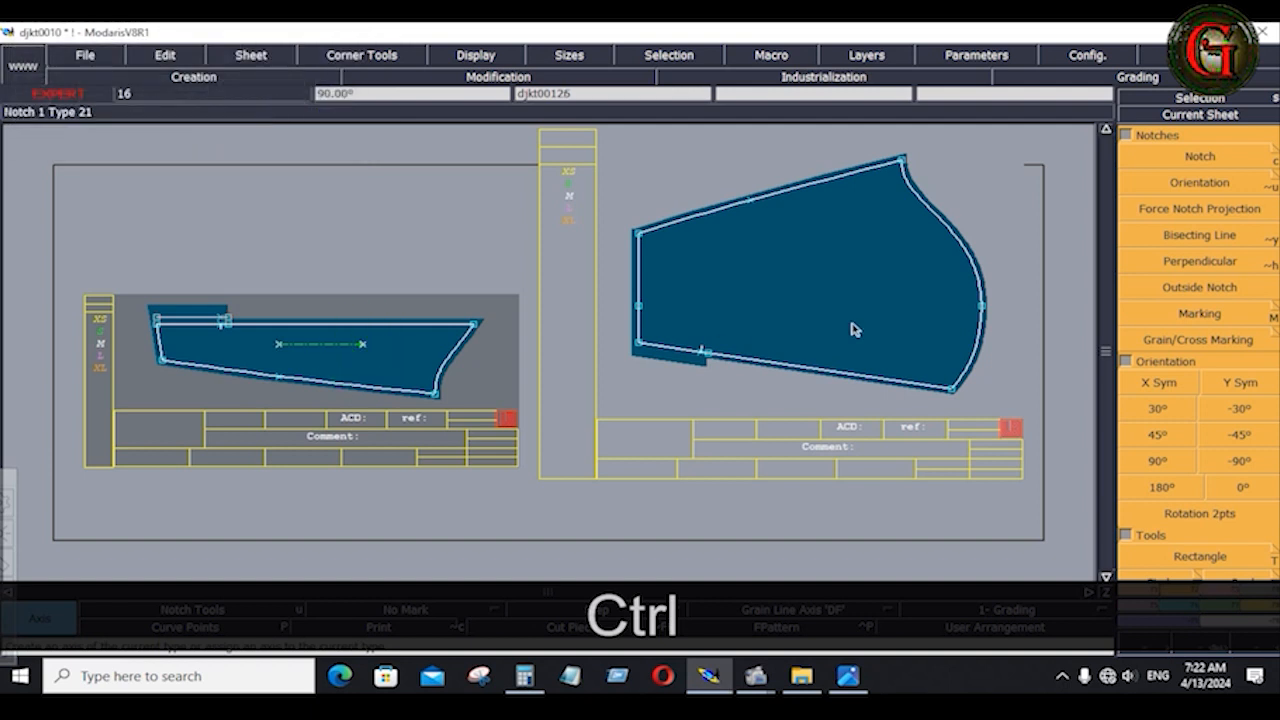
Step: Add a horizontal axis in the wide sleeve piece and place notches at the midpoints of its cap curve and hem line
{"action": "left_click", "coordinate": [786, 283]}
{"action": "left_click", "coordinate": [876, 282]}
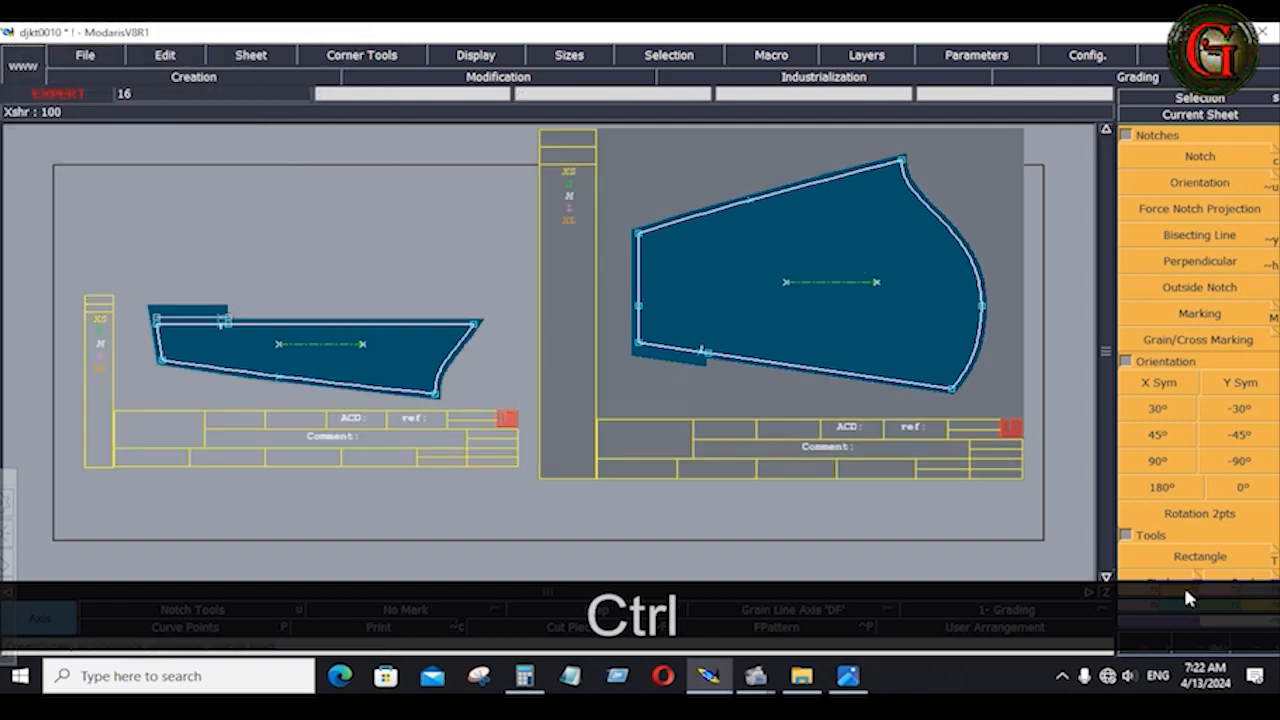
{"action": "left_click", "coordinate": [1210, 158]}
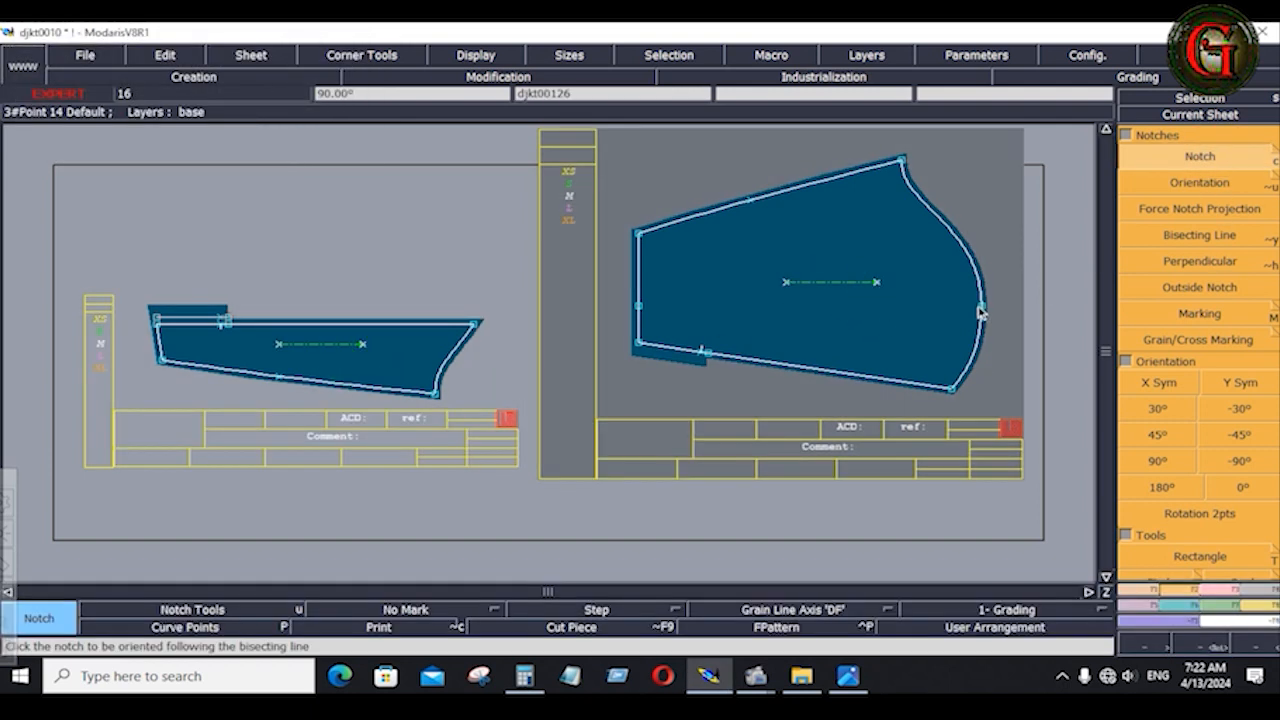
{"action": "left_click", "coordinate": [639, 307]}
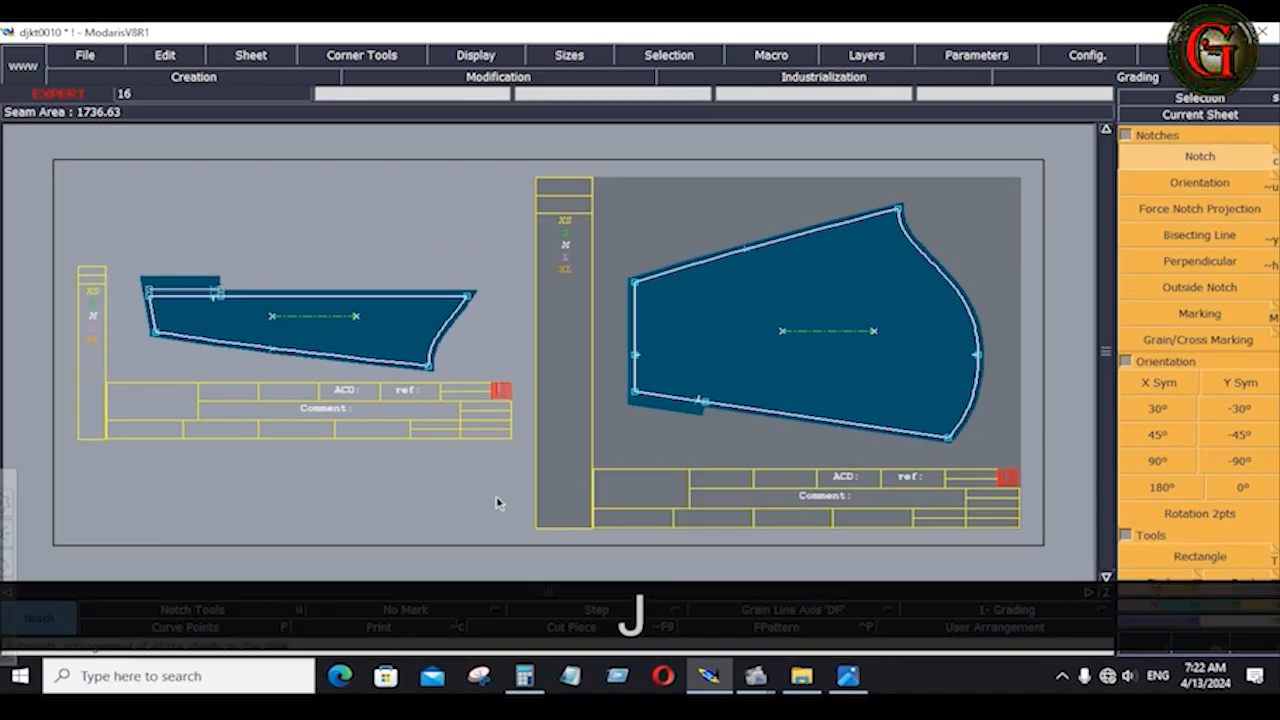
Step: Show all the sheets of the model and save it, continuing past the detected anomalies
{"action": "key", "text": "KP_8"}
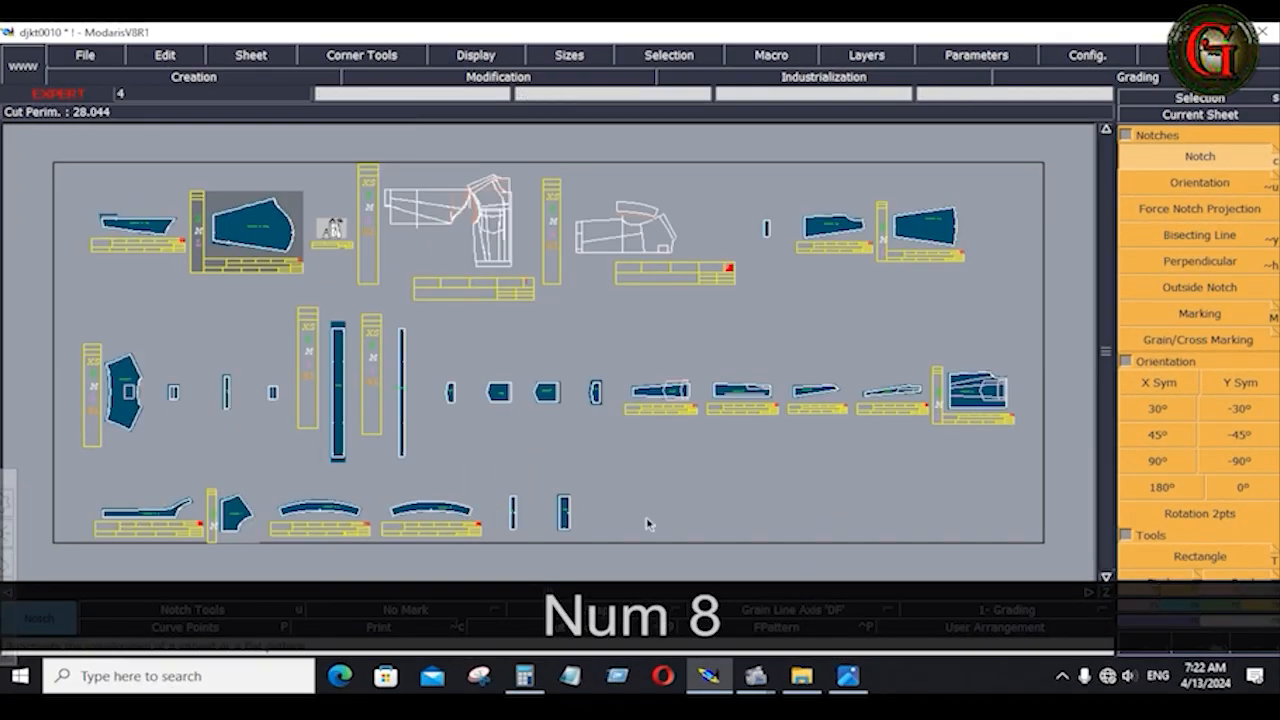
{"action": "key", "text": "F6"}
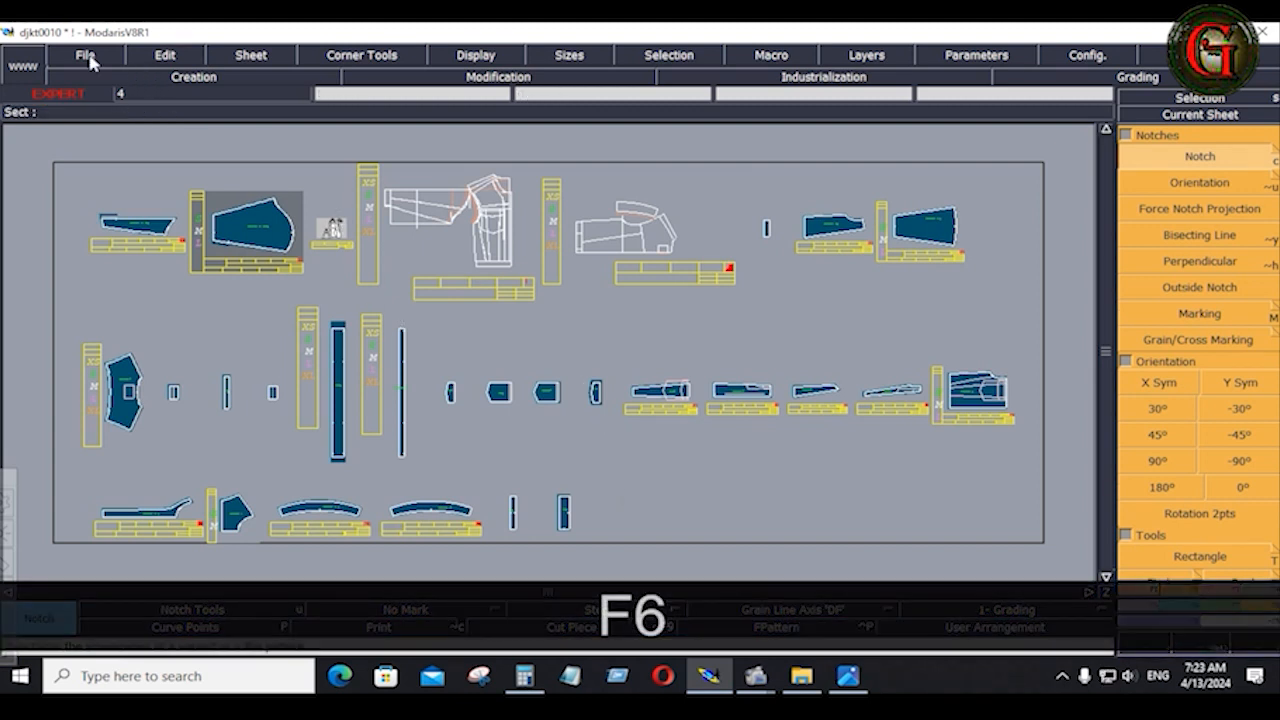
{"action": "left_click", "coordinate": [89, 60]}
{"action": "left_click", "coordinate": [98, 128]}
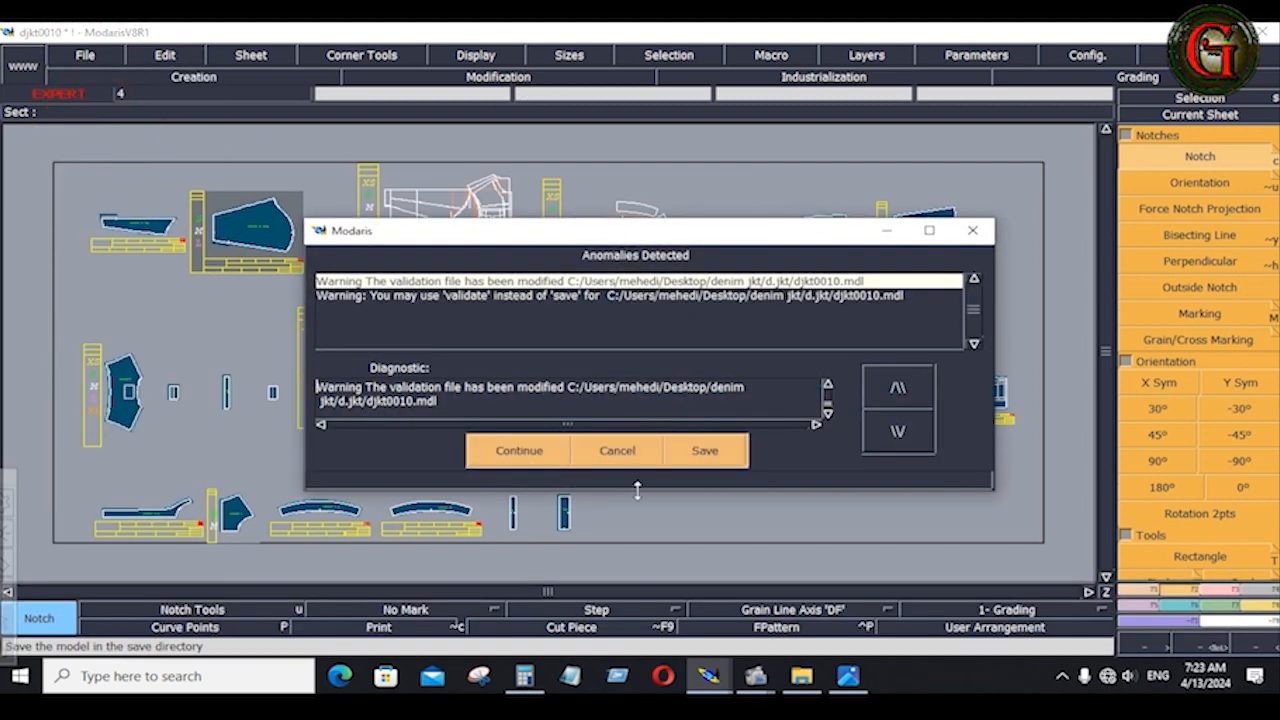
{"action": "left_click", "coordinate": [529, 449]}
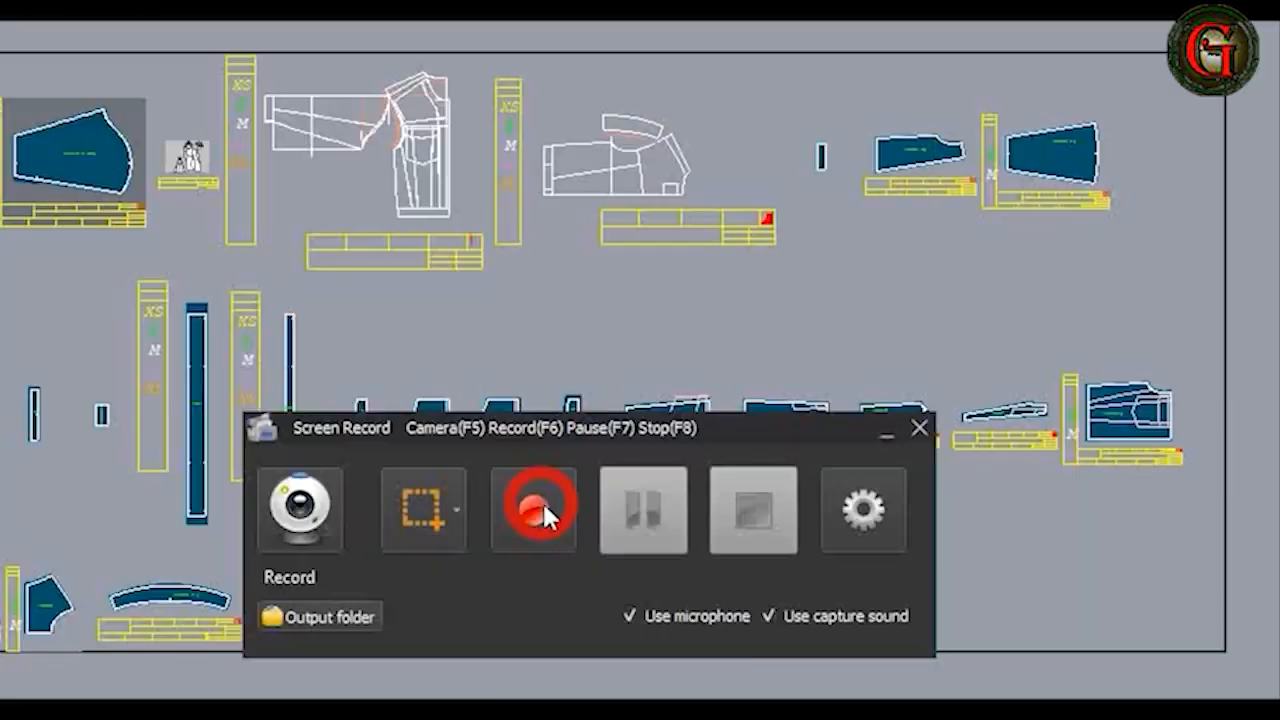
{"action": "left_click", "coordinate": [543, 510]}
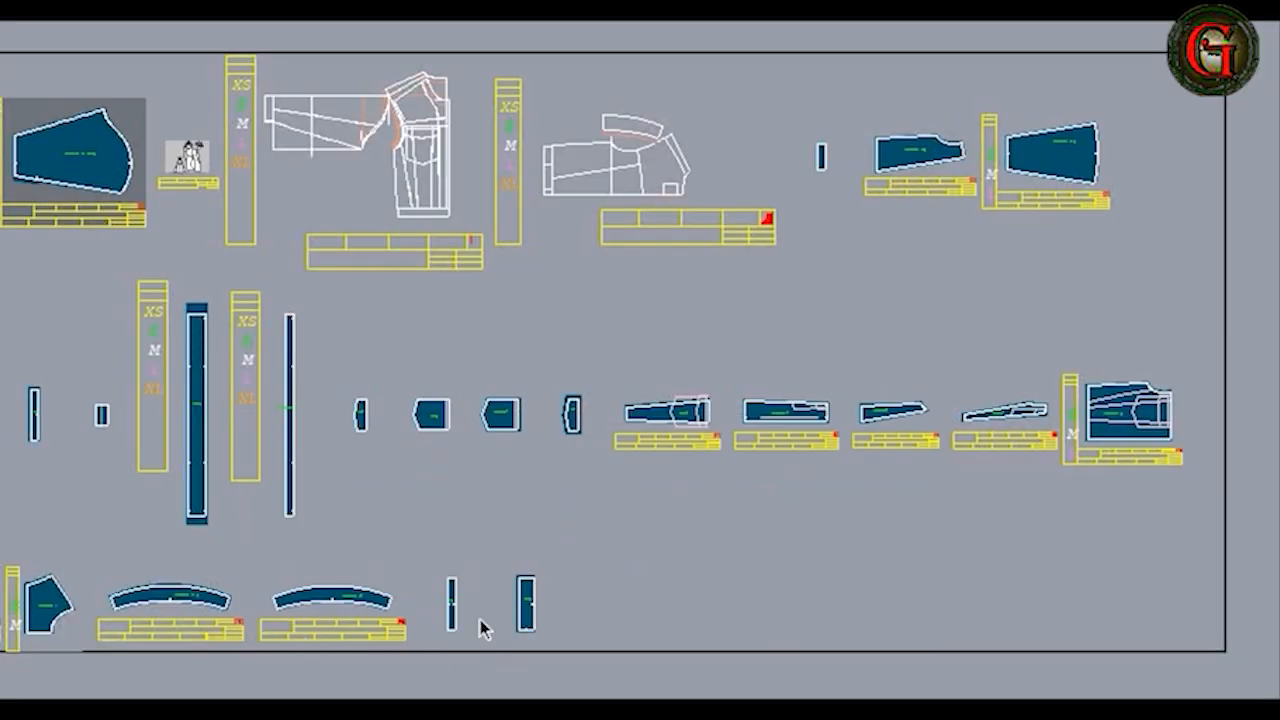
Step: Lengthen the wide rectangular placket strip by moving its three lower-edge points straight down together
{"action": "left_click_drag", "start_coordinate": [409, 546], "coordinate": [567, 663]}
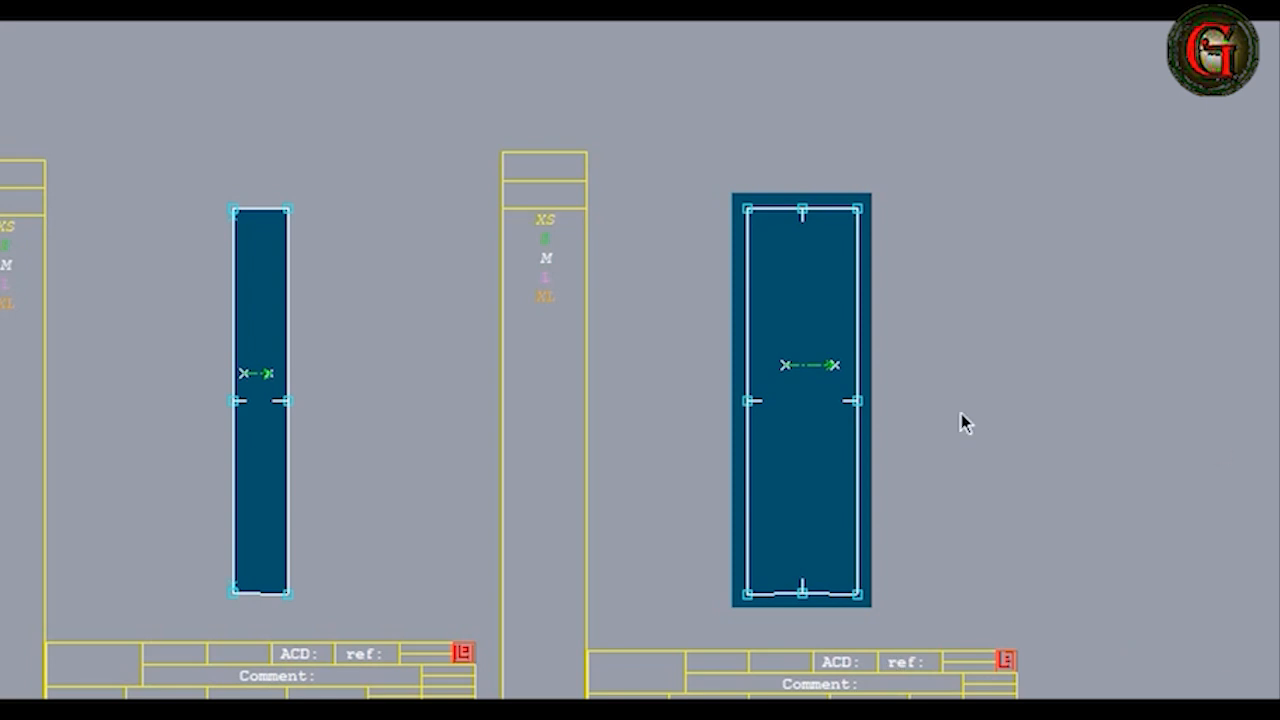
{"action": "left_click", "coordinate": [812, 425]}
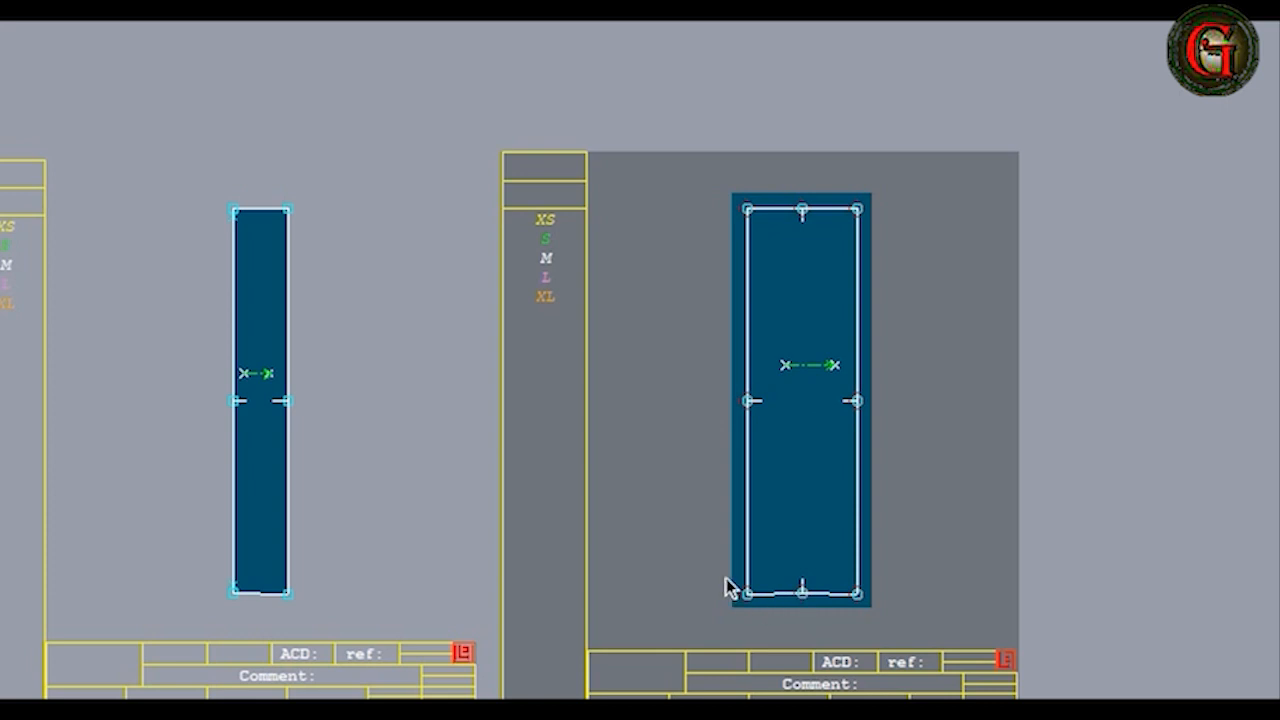
{"action": "left_click_drag", "start_coordinate": [709, 546], "coordinate": [910, 625]}
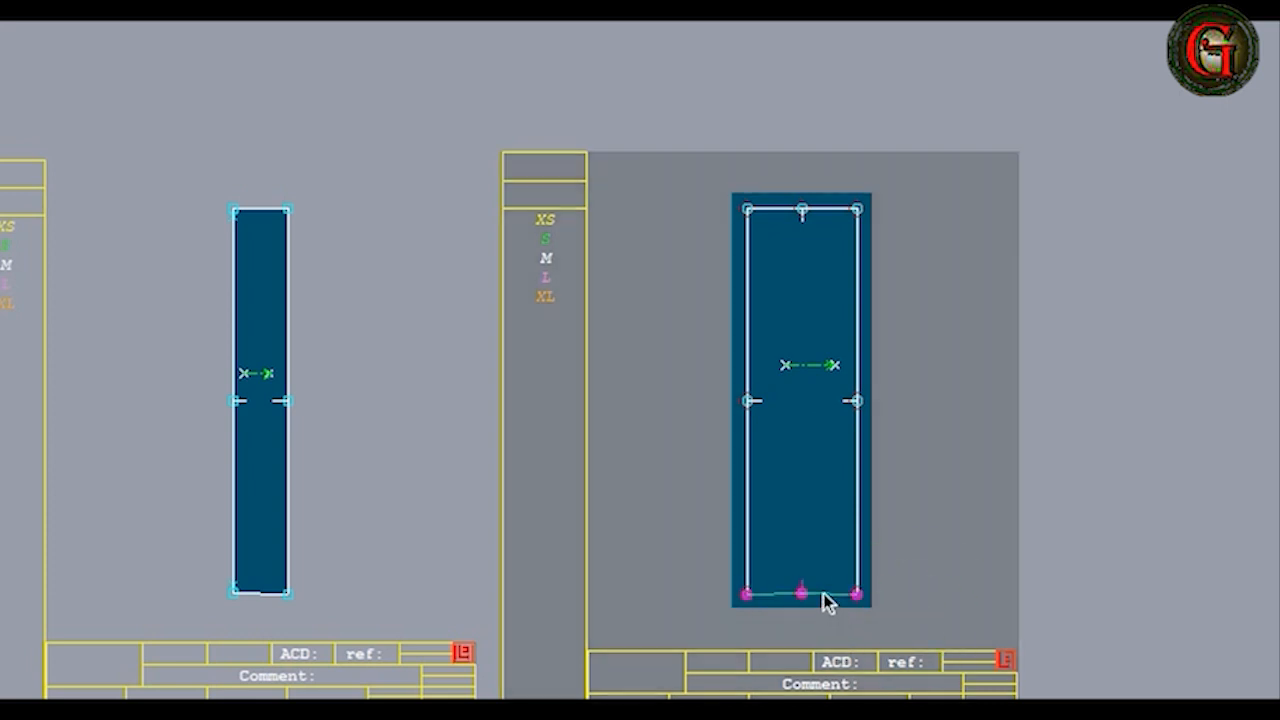
{"action": "left_click_drag", "start_coordinate": [823, 591], "coordinate": [822, 613]}
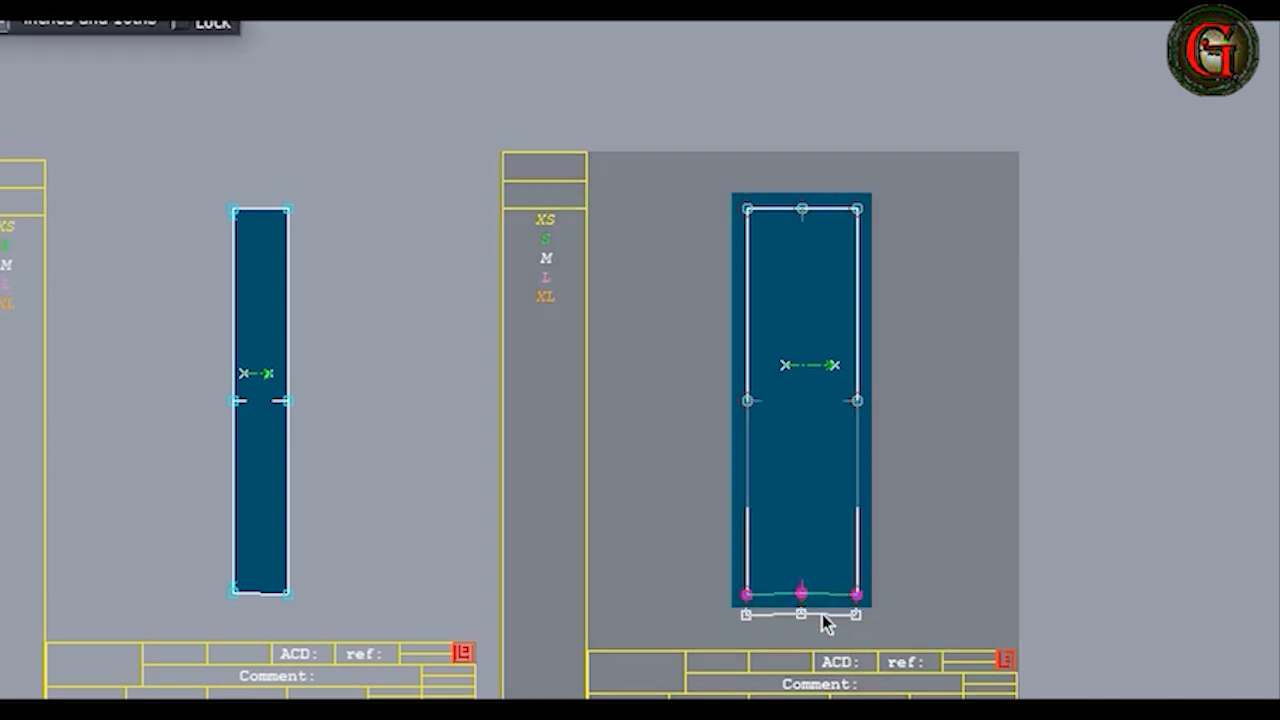
{"action": "left_click_drag", "start_coordinate": [822, 614], "coordinate": [822, 614]}
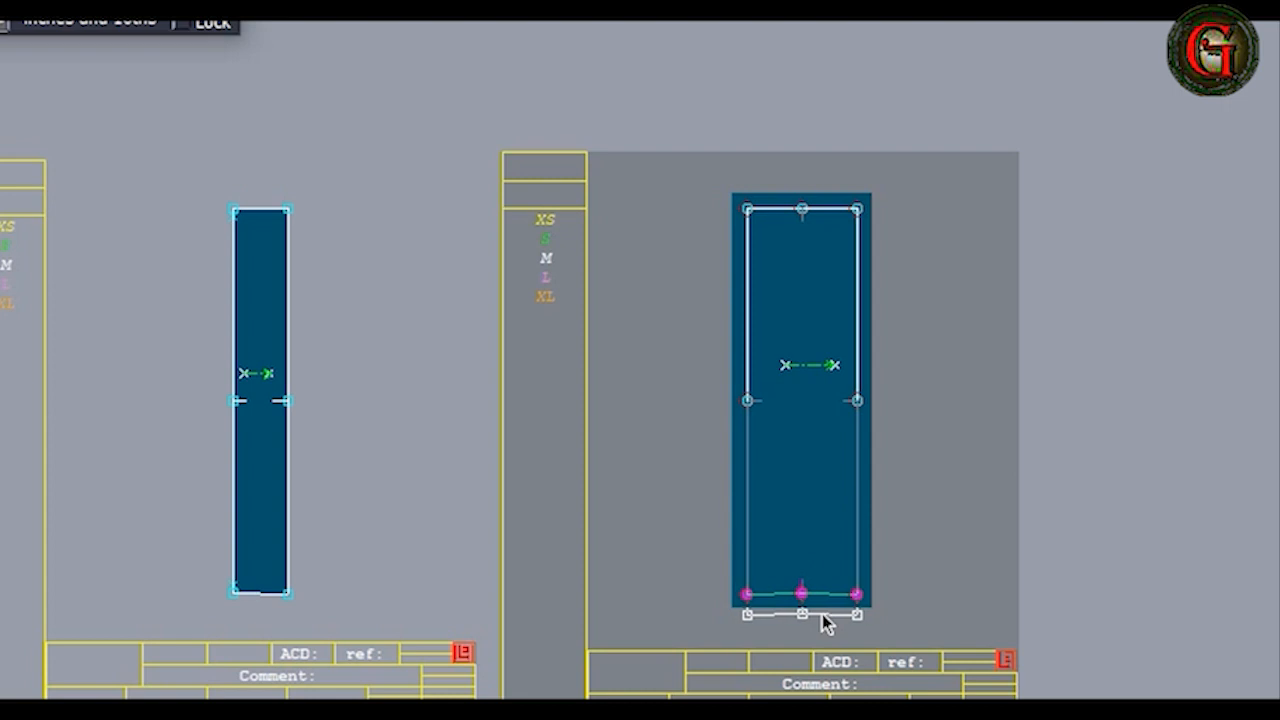
{"action": "left_click", "coordinate": [967, 580]}
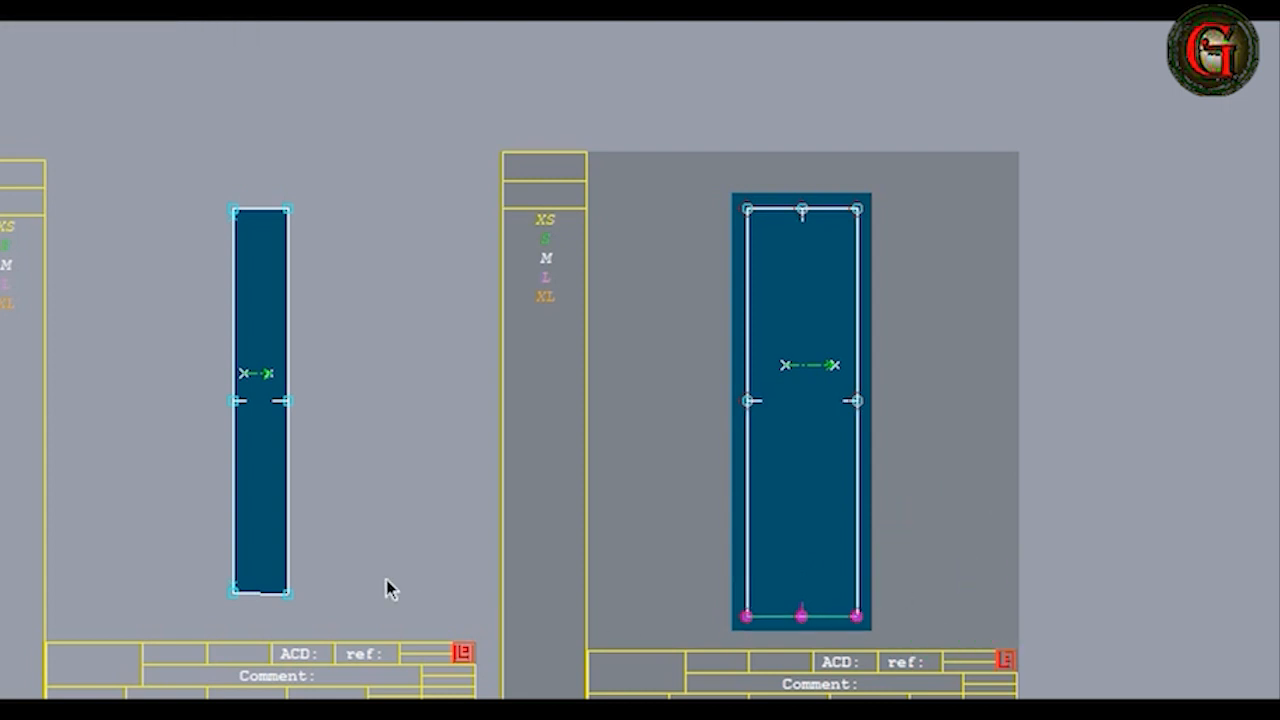
Step: Lengthen the narrow placket strip by moving its two lower corner points down, level with the wide strip's lower edge
{"action": "left_click_drag", "start_coordinate": [191, 540], "coordinate": [334, 638]}
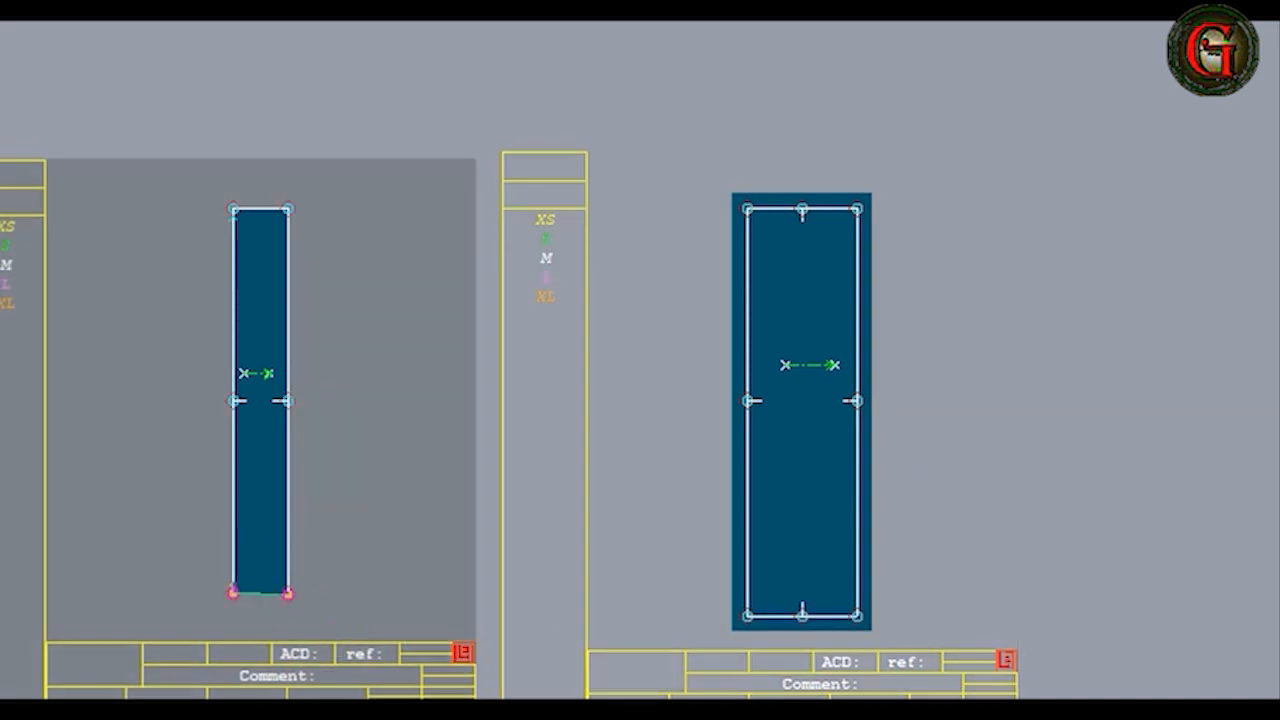
{"action": "left_click", "coordinate": [257, 602]}
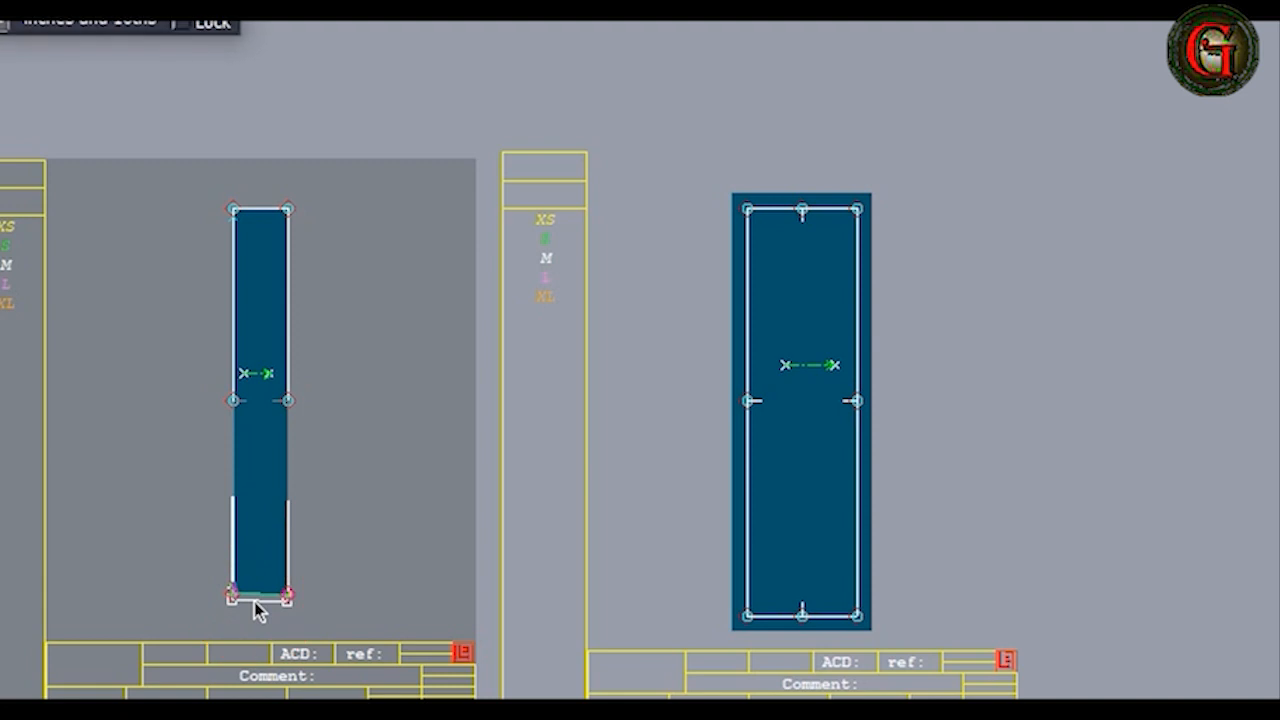
{"action": "left_click", "coordinate": [256, 606]}
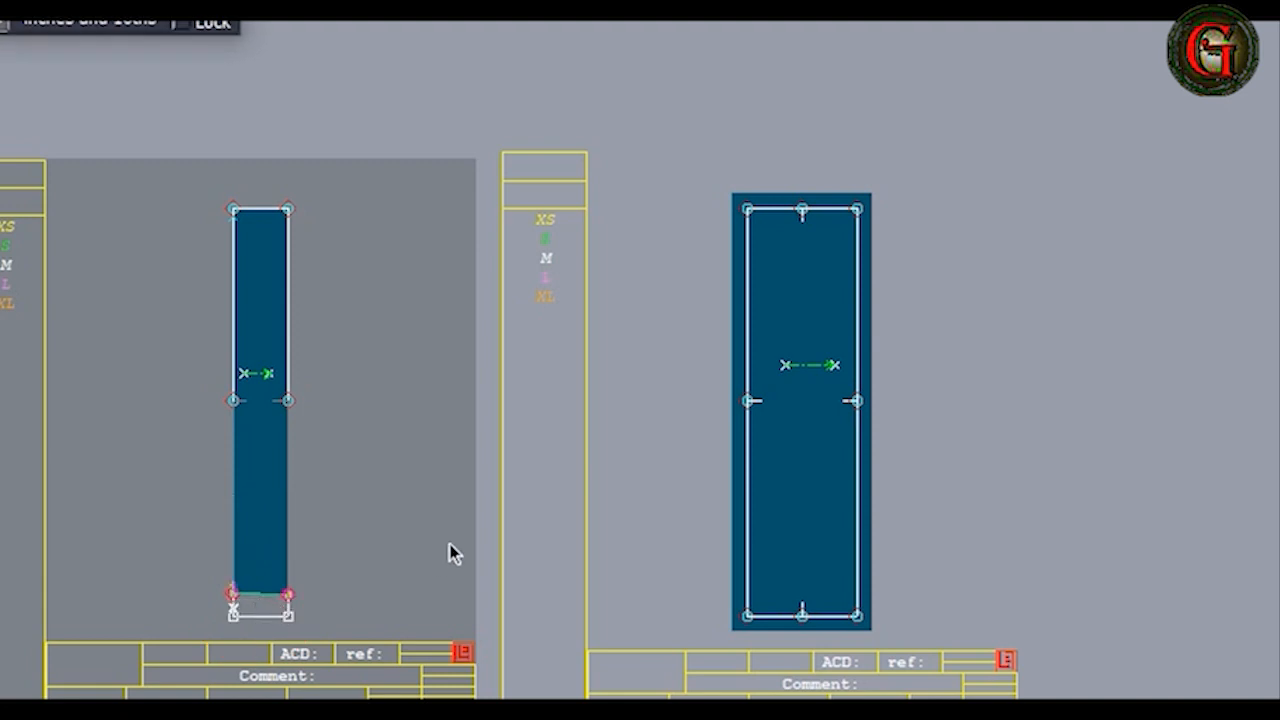
{"action": "left_click", "coordinate": [469, 554]}
Step: Mark a point just above the lower left corner of both placket strips, and remove the mark from the wide strip
{"action": "key", "text": "Home"}
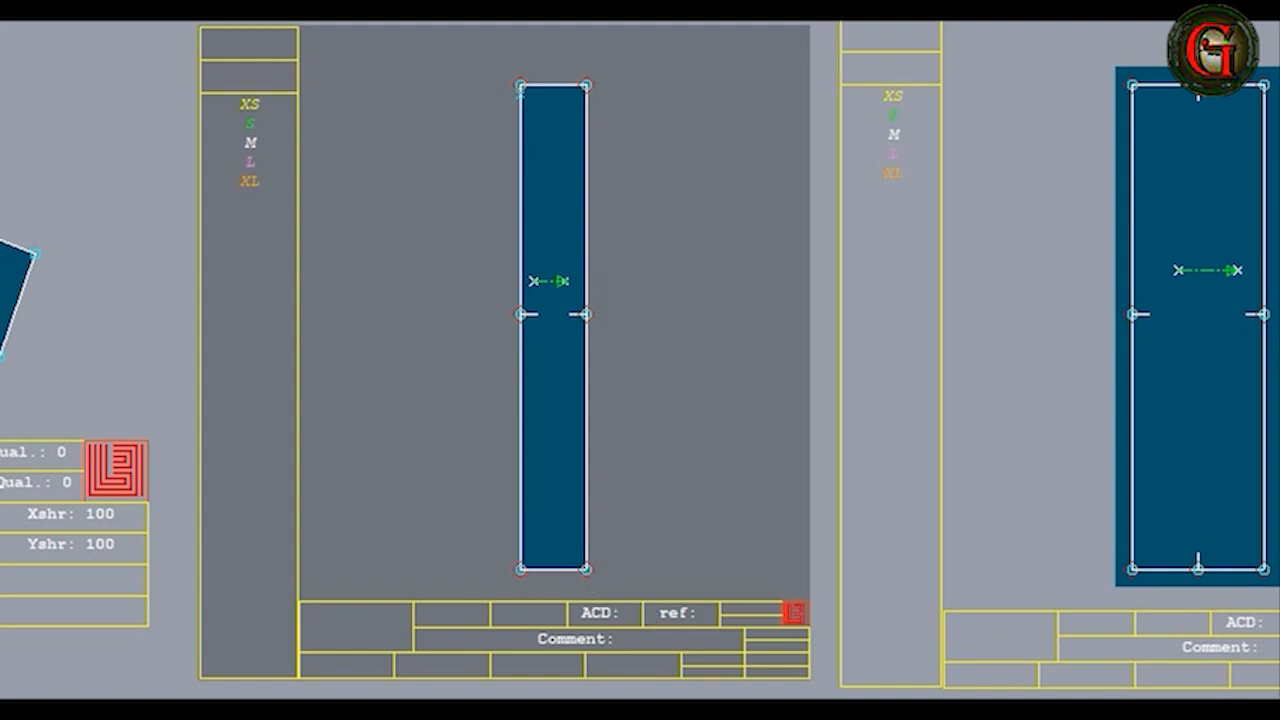
{"action": "left_click", "coordinate": [519, 565]}
{"action": "left_click", "coordinate": [529, 542]}
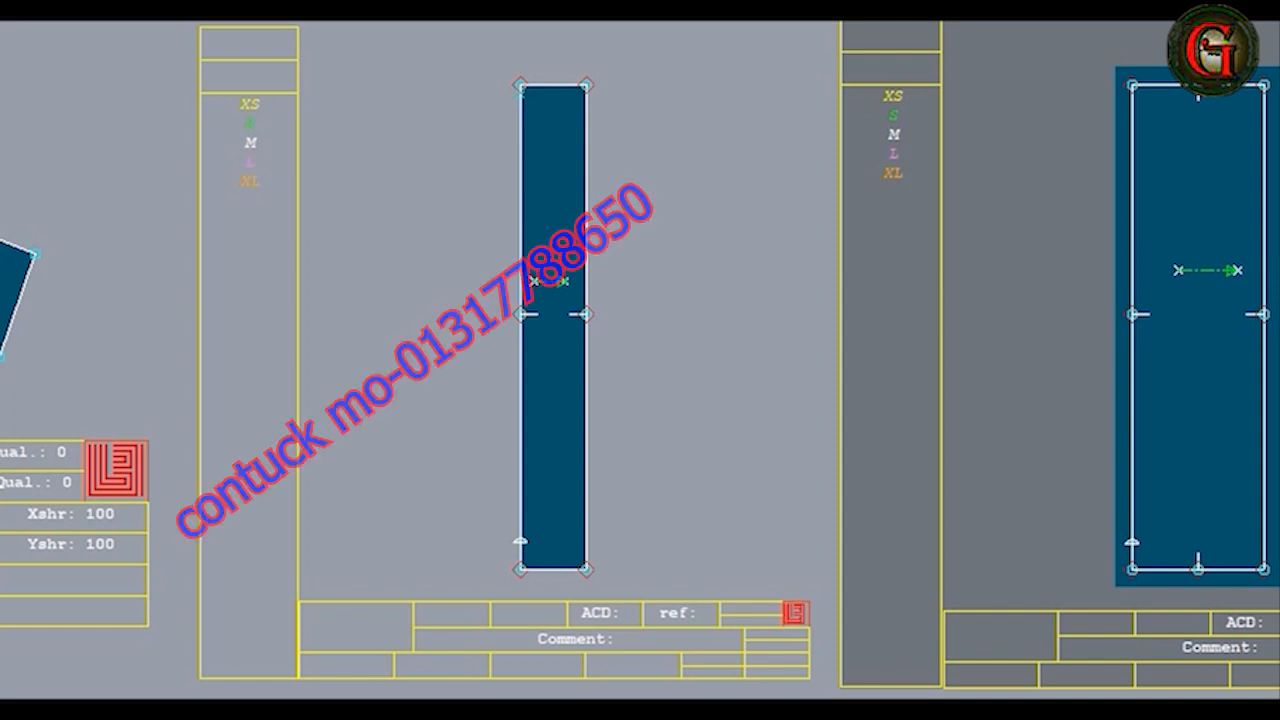
{"action": "left_click", "coordinate": [1132, 542]}
{"action": "left_click", "coordinate": [519, 544]}
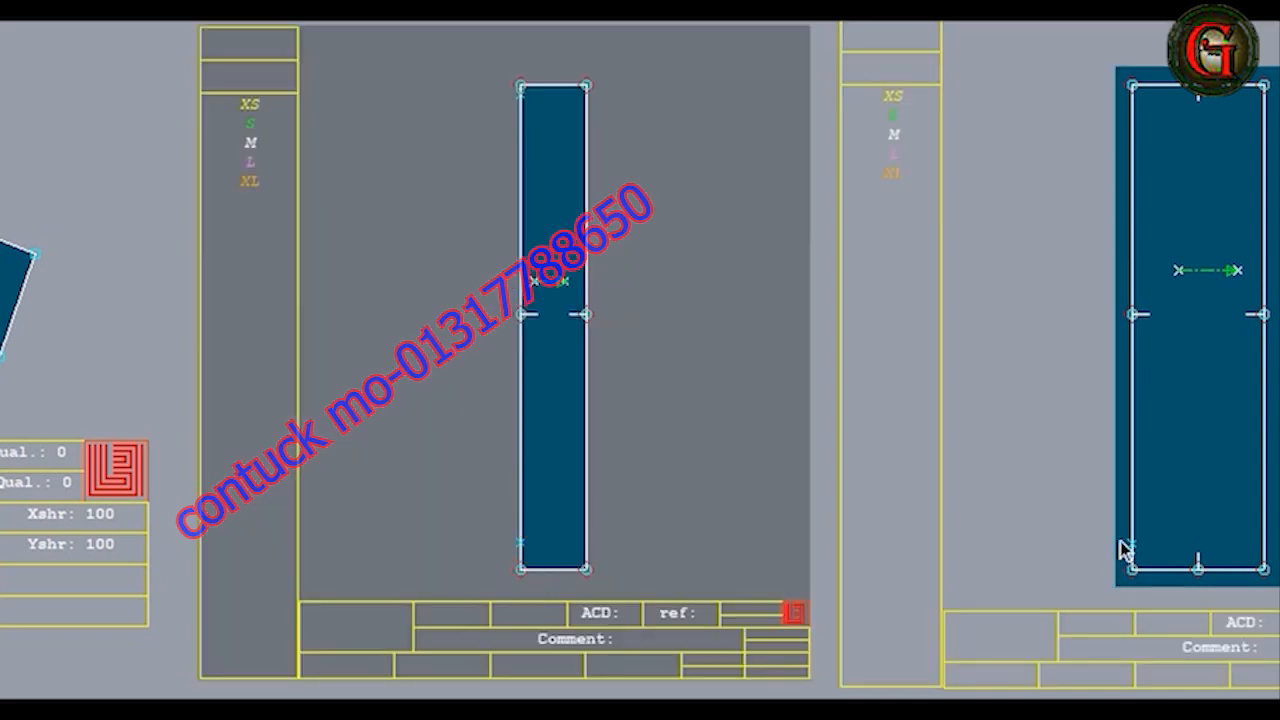
{"action": "left_click", "coordinate": [1132, 543]}
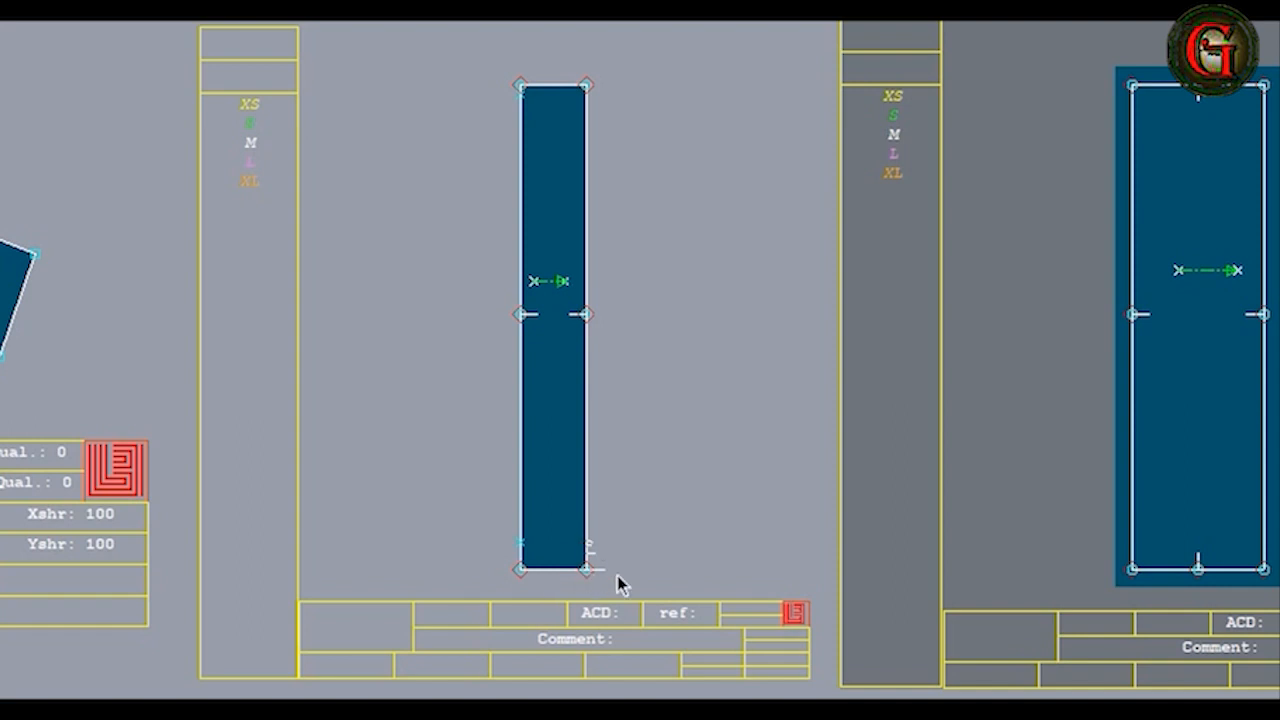
Step: Add a matching point on the narrow placket strip's right edge, just above its lower corner
{"action": "left_click", "coordinate": [584, 560]}
{"action": "left_click", "coordinate": [585, 540]}
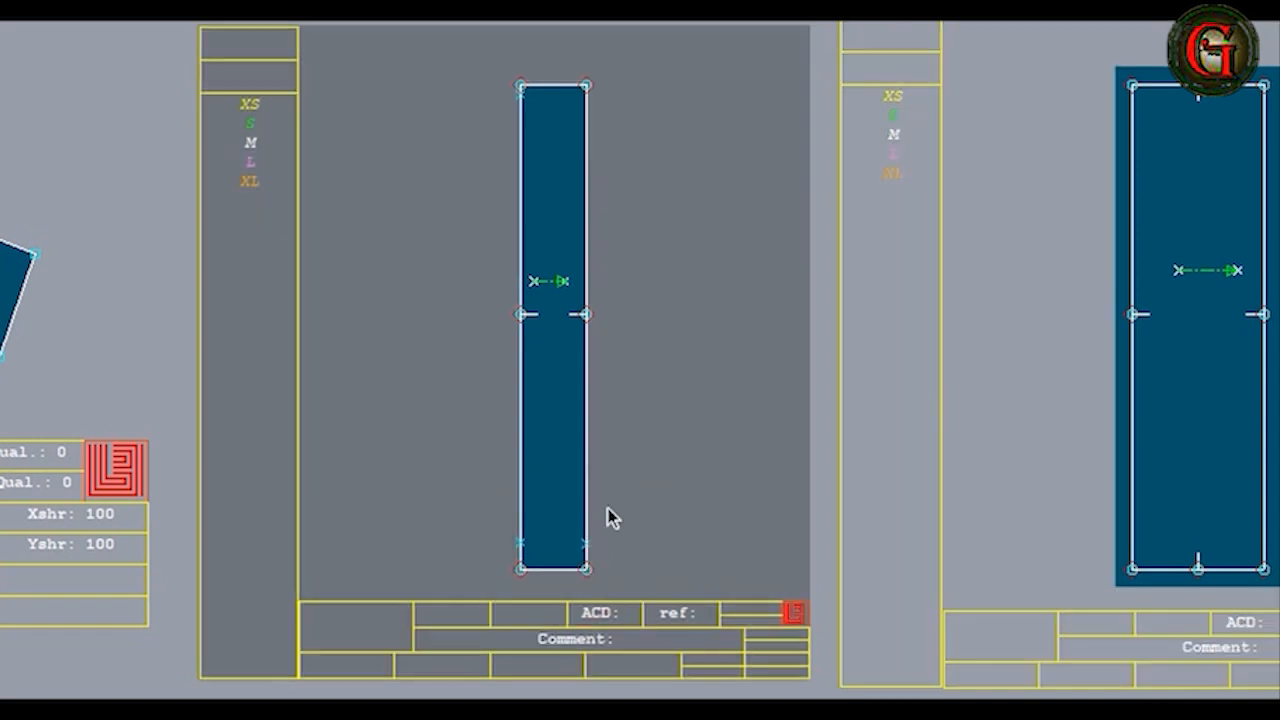
{"action": "left_click", "coordinate": [518, 540]}
Step: Show all the sheets and save the model, continuing past the detected anomalies
{"action": "key", "text": "j"}
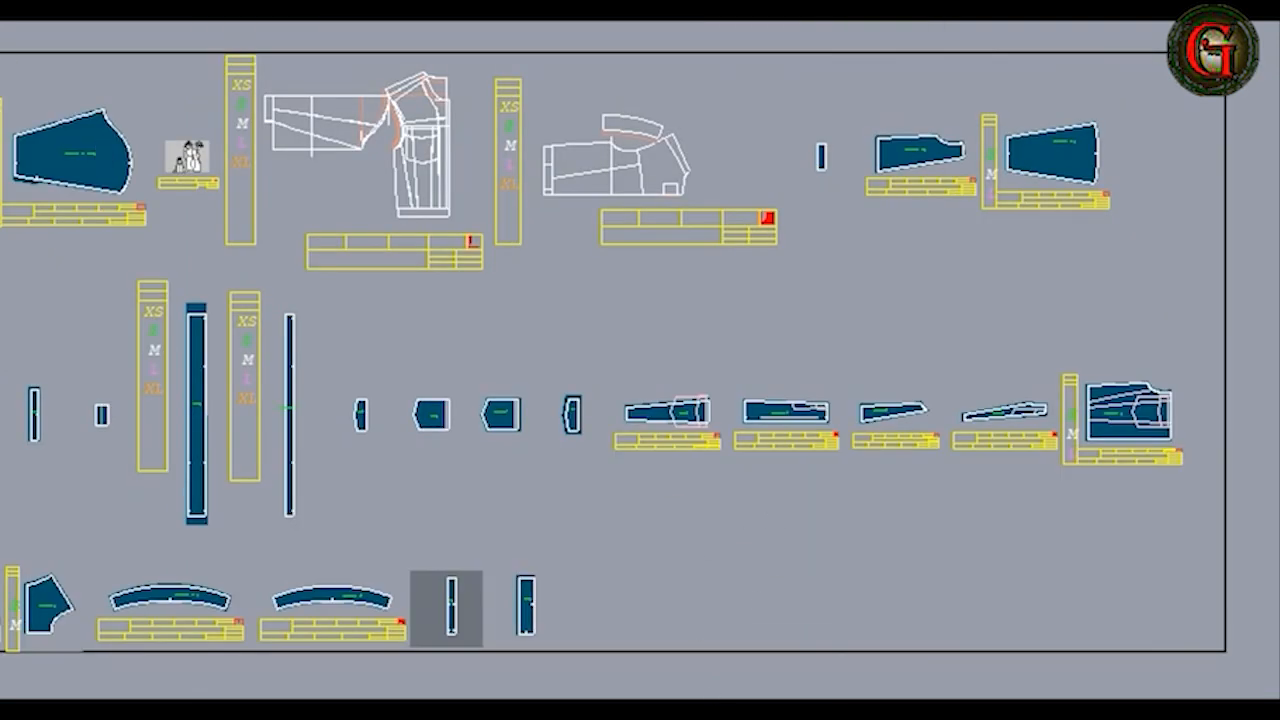
{"action": "key", "text": "ctrl+s"}
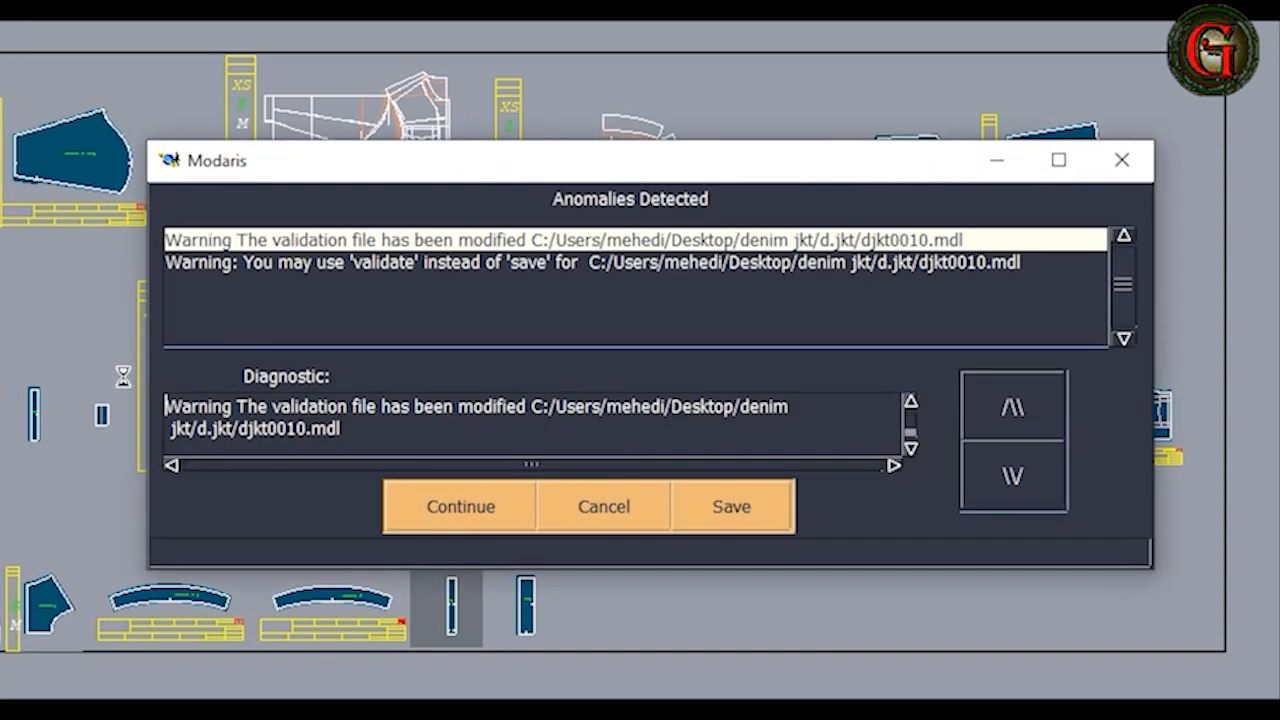
{"action": "left_click", "coordinate": [460, 507]}
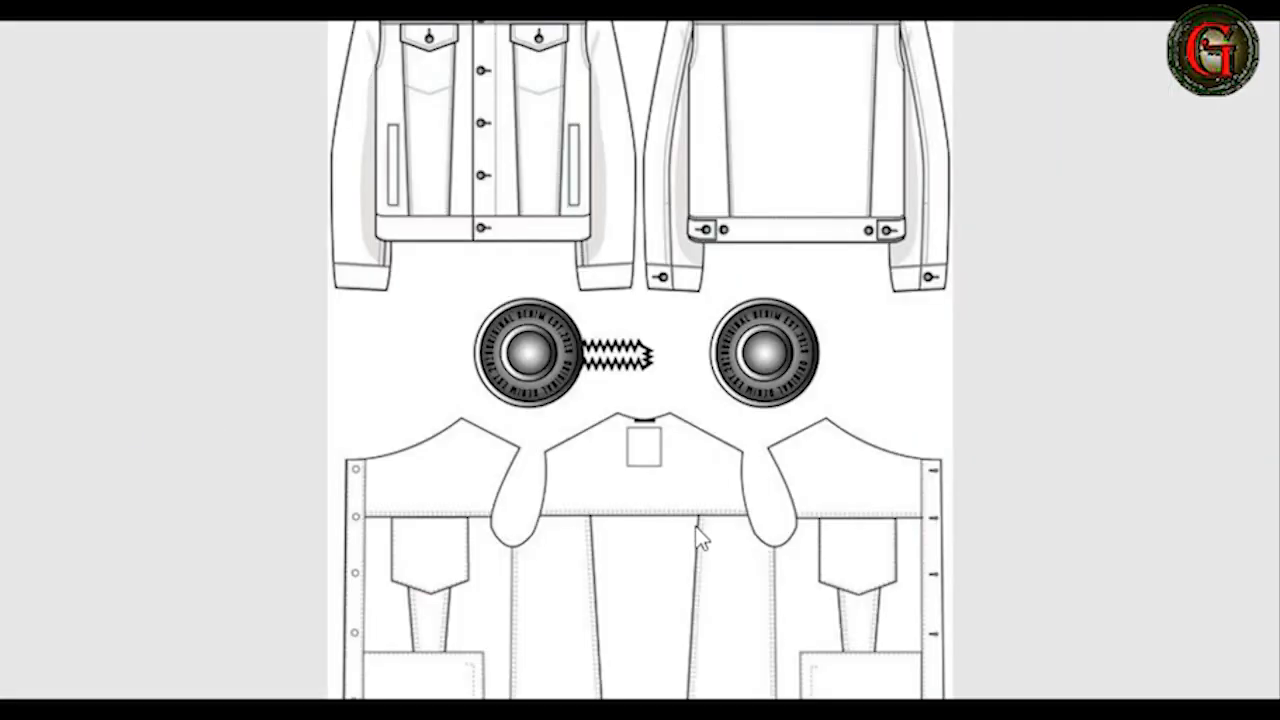
Step: Switch to the denim jacket reference drawing and examine the yoke, armholes and front panels in close-up
{"action": "scroll", "coordinate": [586, 680], "scroll_direction": "up", "scroll_amount": 2, "text": "ctrl"}
{"action": "scroll", "coordinate": [580, 693], "scroll_direction": "up", "scroll_amount": 2, "text": "ctrl"}
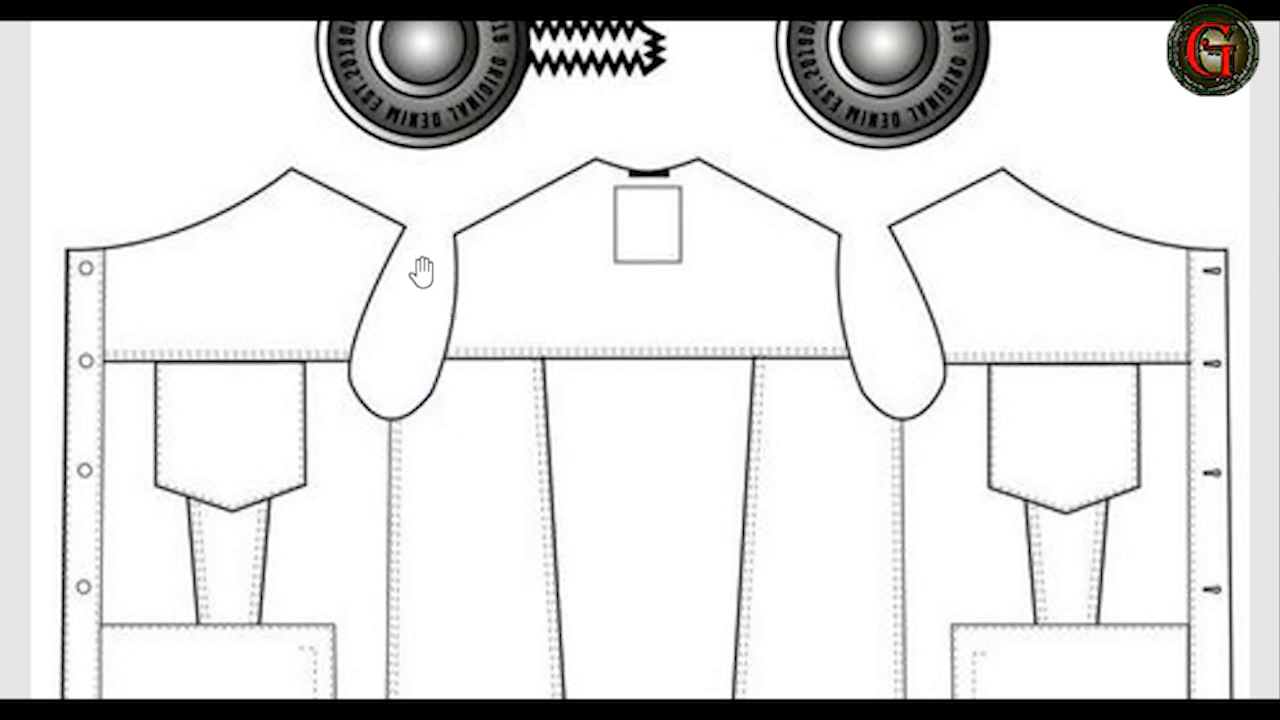
{"action": "scroll", "coordinate": [722, 478], "scroll_direction": "up", "scroll_amount": 1}
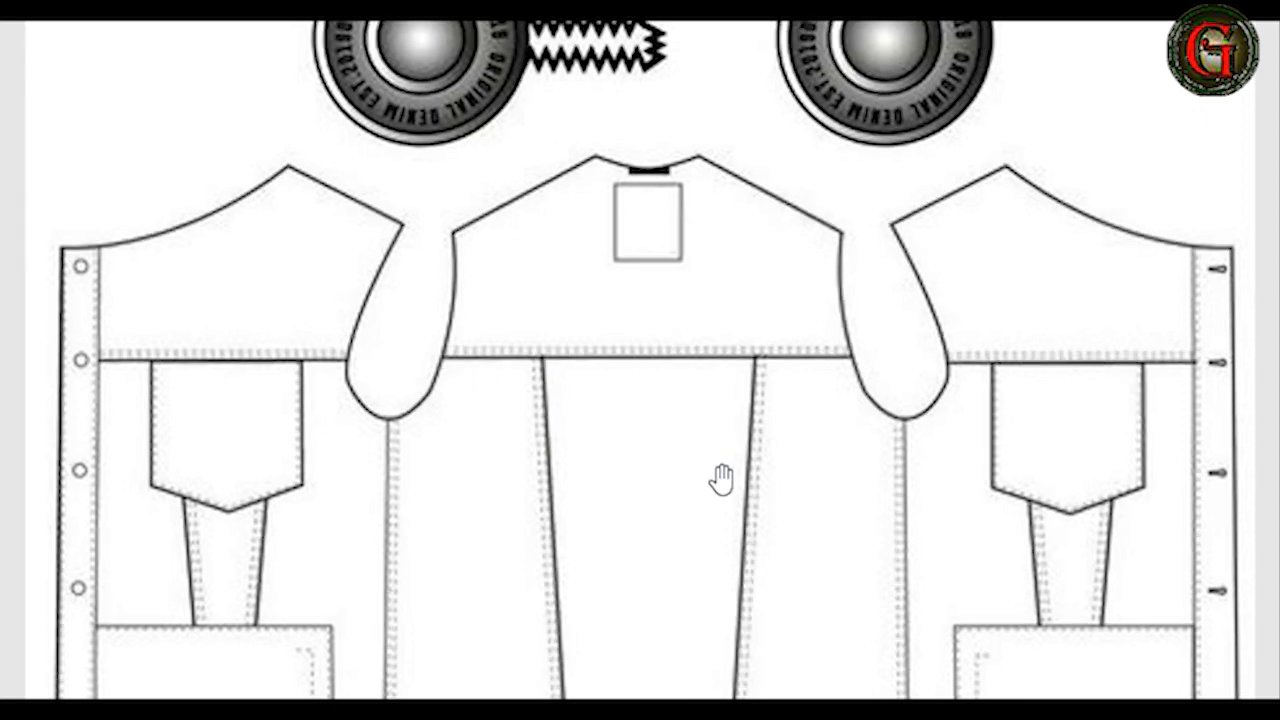
{"action": "scroll", "coordinate": [720, 464], "scroll_direction": "down", "scroll_amount": 3}
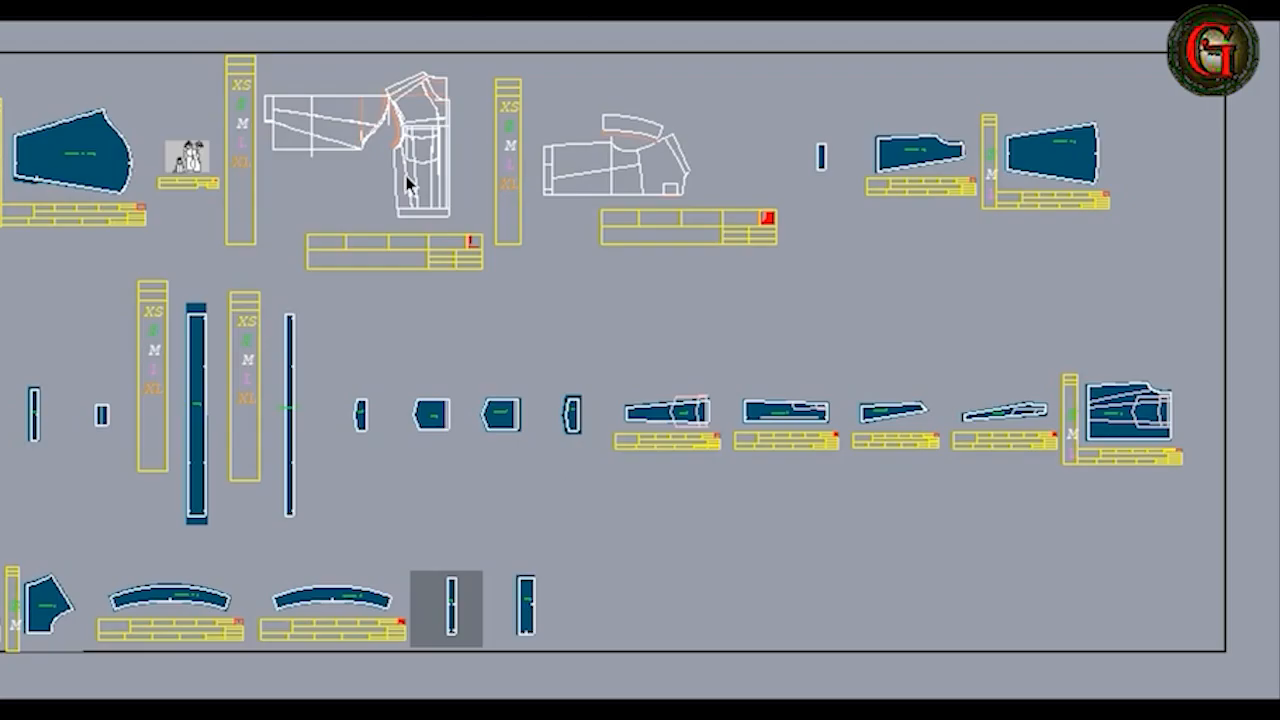
Step: Move the yoke line's armhole point on the front draft outward from the body and reshape the armhole curve below it
{"action": "scroll", "coordinate": [393, 106], "scroll_direction": "up", "scroll_amount": 5}
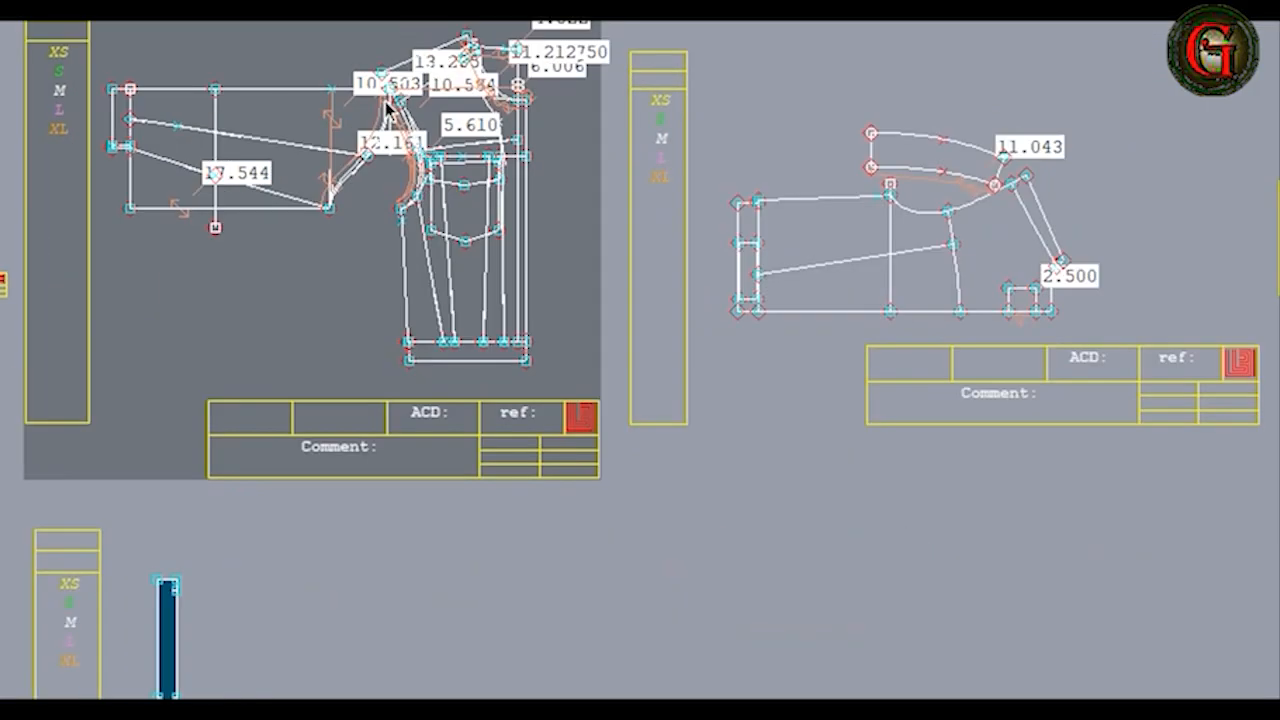
{"action": "scroll", "coordinate": [402, 72], "scroll_direction": "up", "scroll_amount": 1}
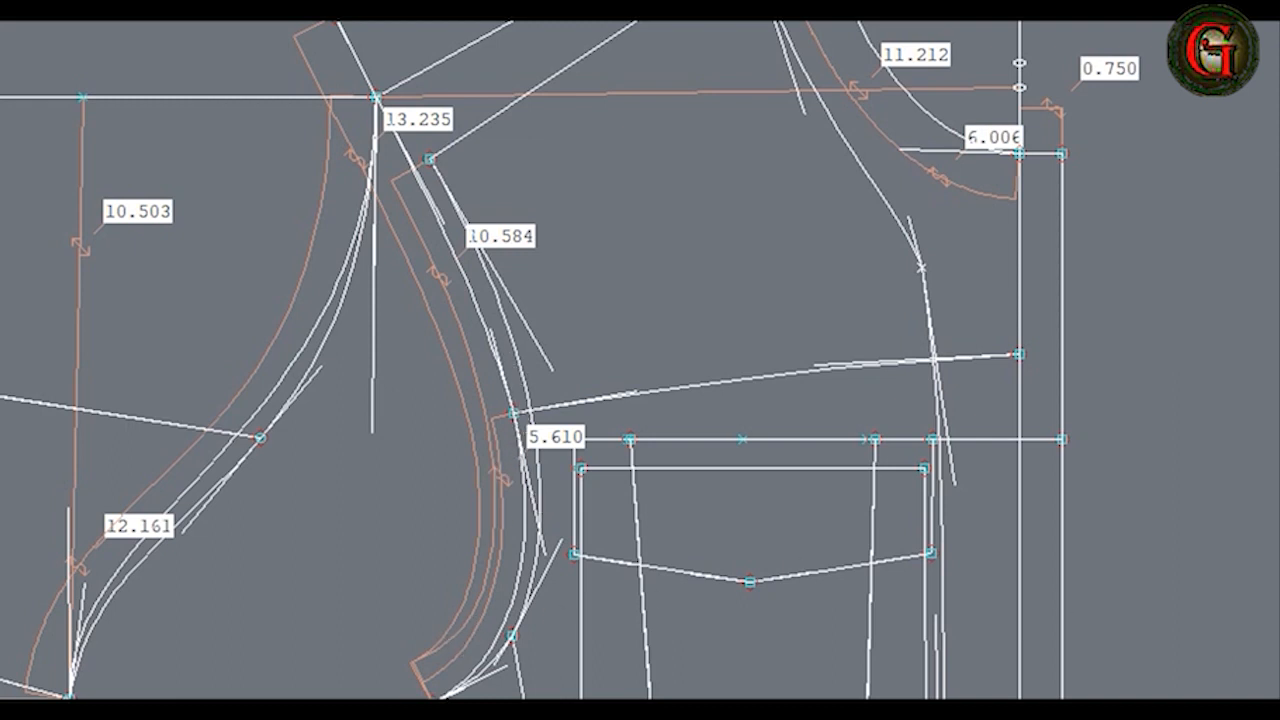
{"action": "left_click", "coordinate": [514, 413]}
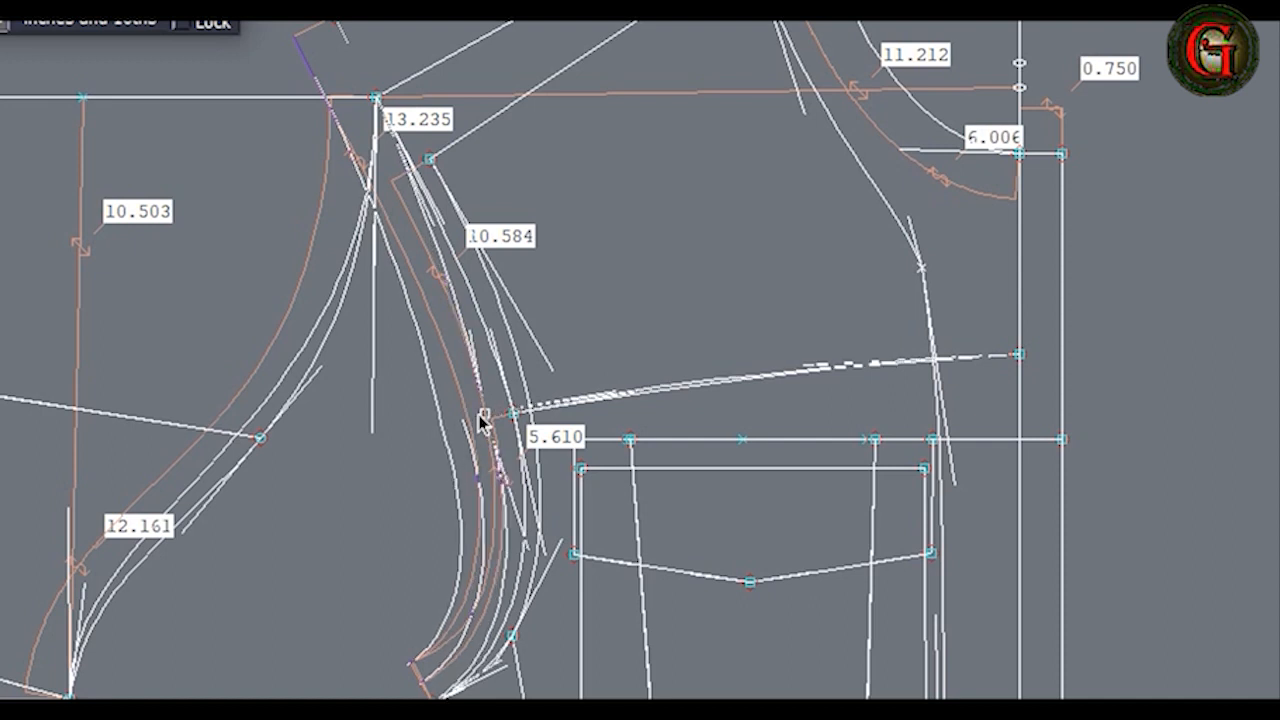
{"action": "left_click", "coordinate": [513, 545]}
{"action": "left_click", "coordinate": [500, 557]}
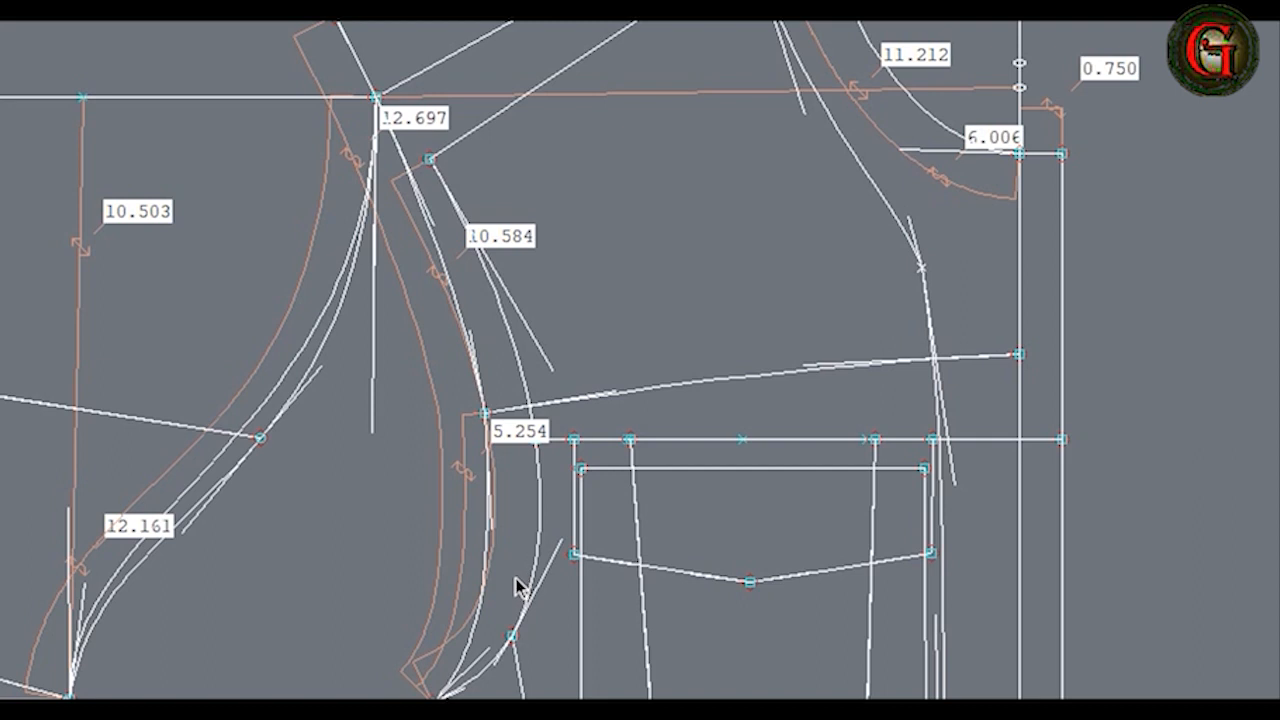
Step: Undo and restore the armhole curve adjustment, and clear the length measurements along the body armhole curves
{"action": "key", "text": "ctrl+z"}
{"action": "key", "text": "ctrl+z"}
{"action": "key", "text": "ctrl+z"}
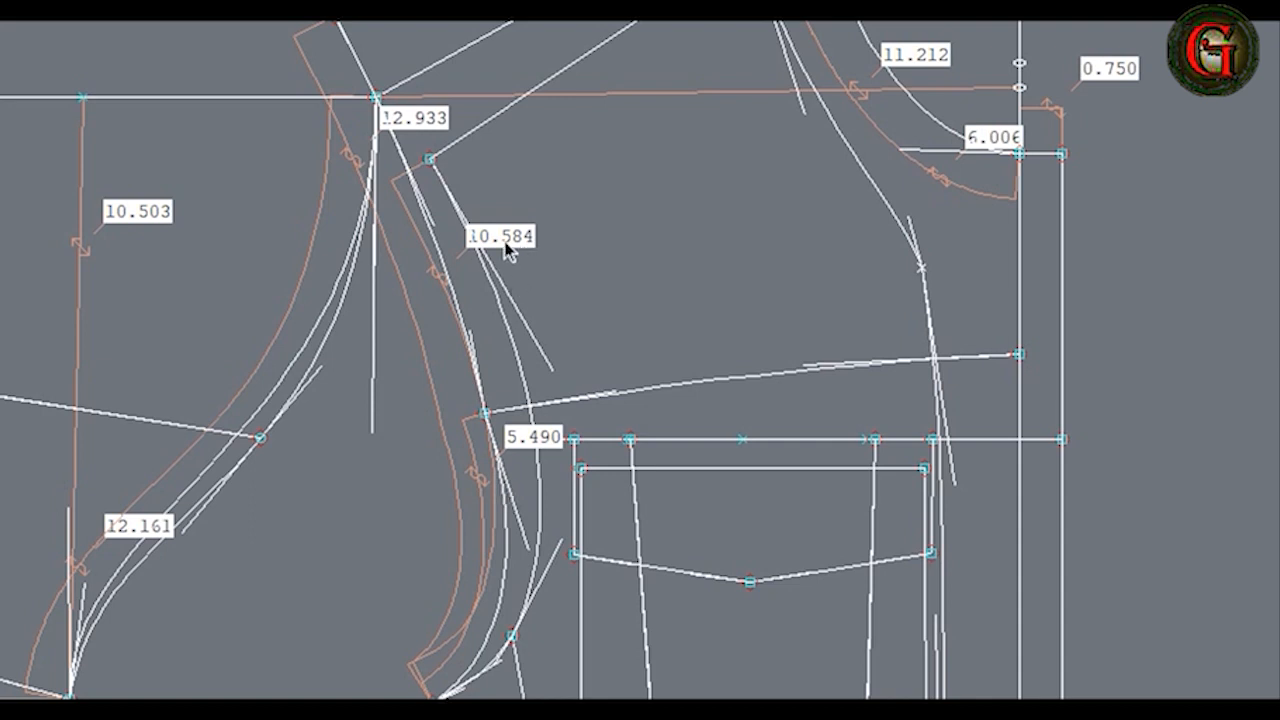
{"action": "key", "text": "ctrl+z"}
{"action": "key", "text": "ctrl+z"}
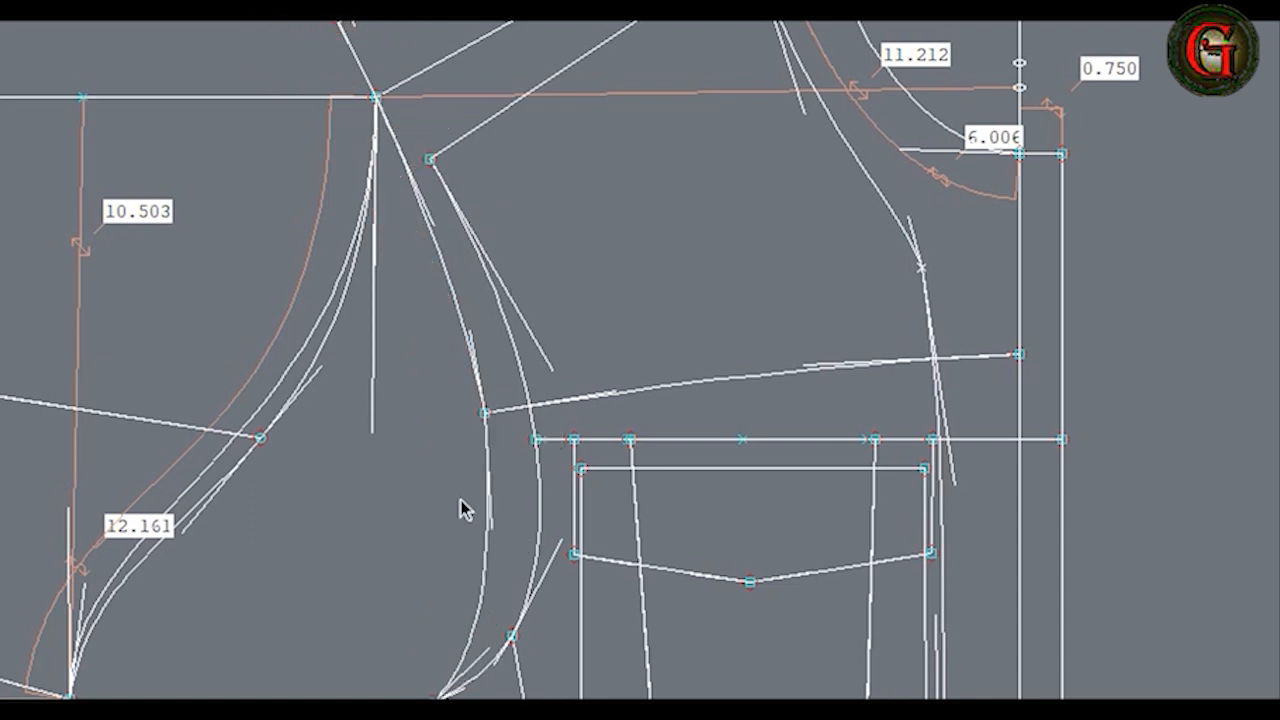
Step: Measure the lengths of the two body armhole curves from their shoulder ends to the underarm point
{"action": "left_click", "coordinate": [446, 682]}
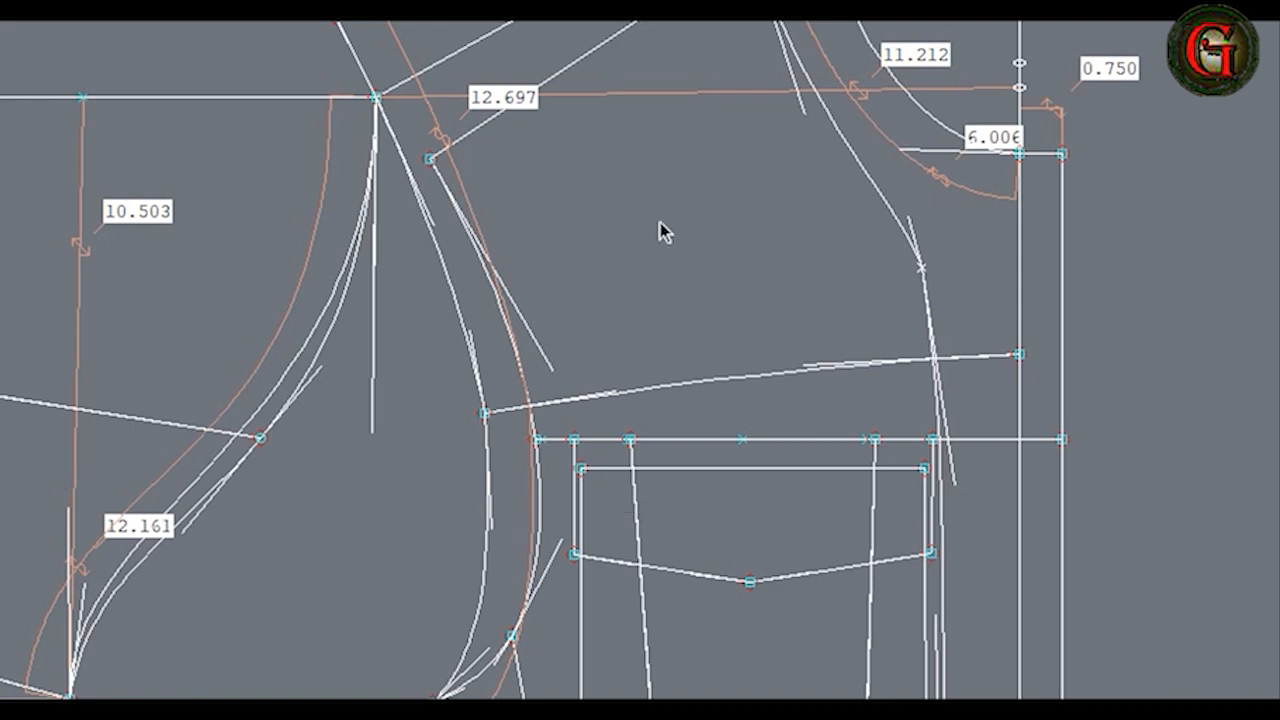
{"action": "left_click", "coordinate": [431, 160]}
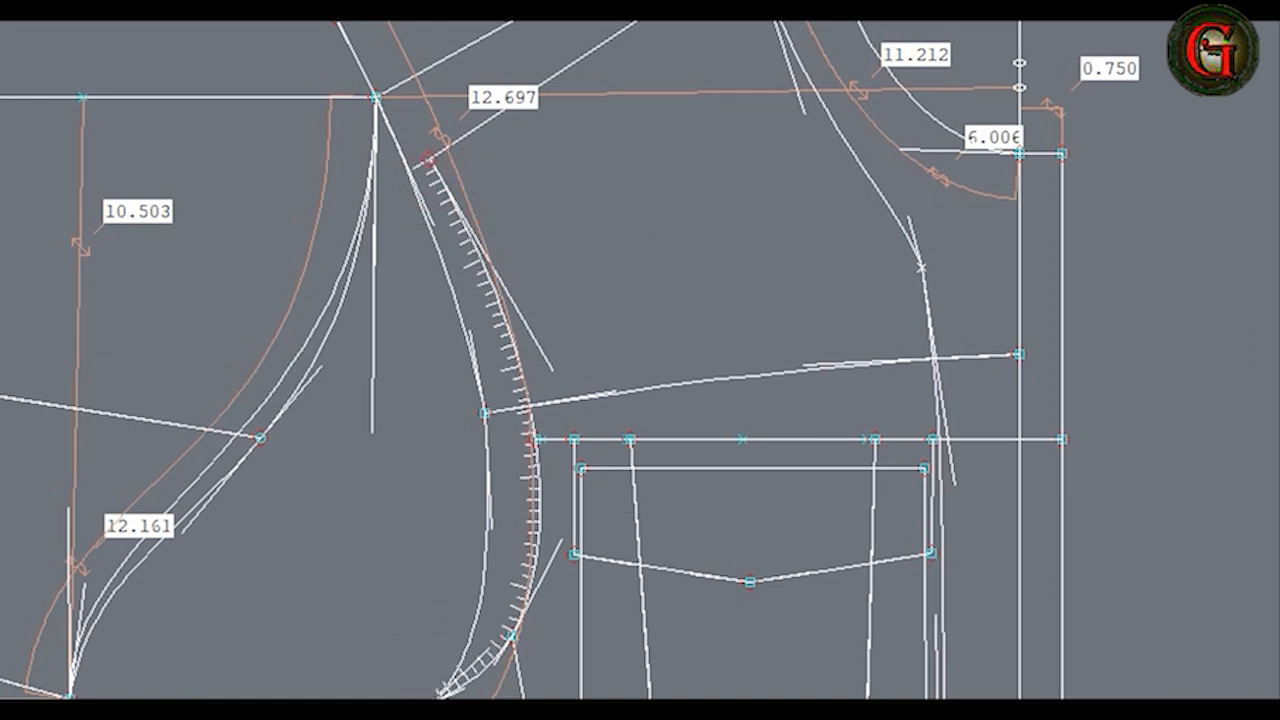
{"action": "left_click", "coordinate": [449, 677]}
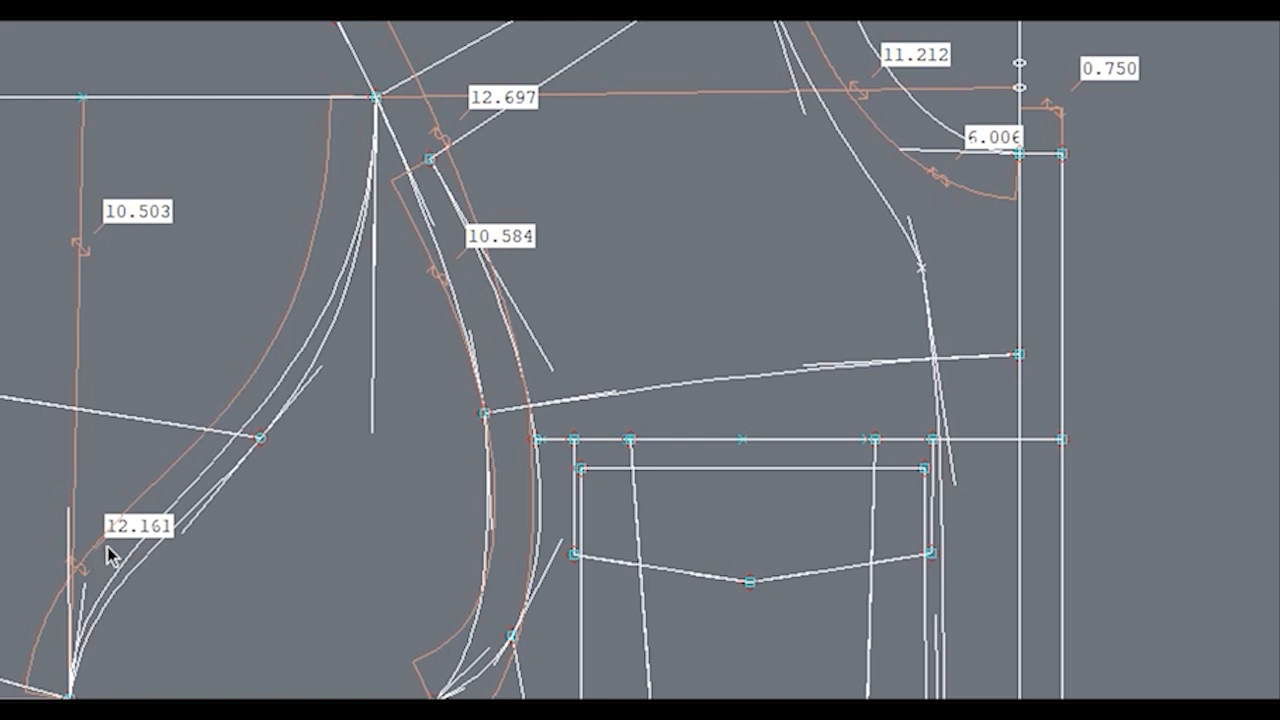
Step: Measure the armhole section from the yoke line to the underarm and the sleeve cap section below its seam point
{"action": "left_click_drag", "start_coordinate": [20, 649], "coordinate": [89, 699]}
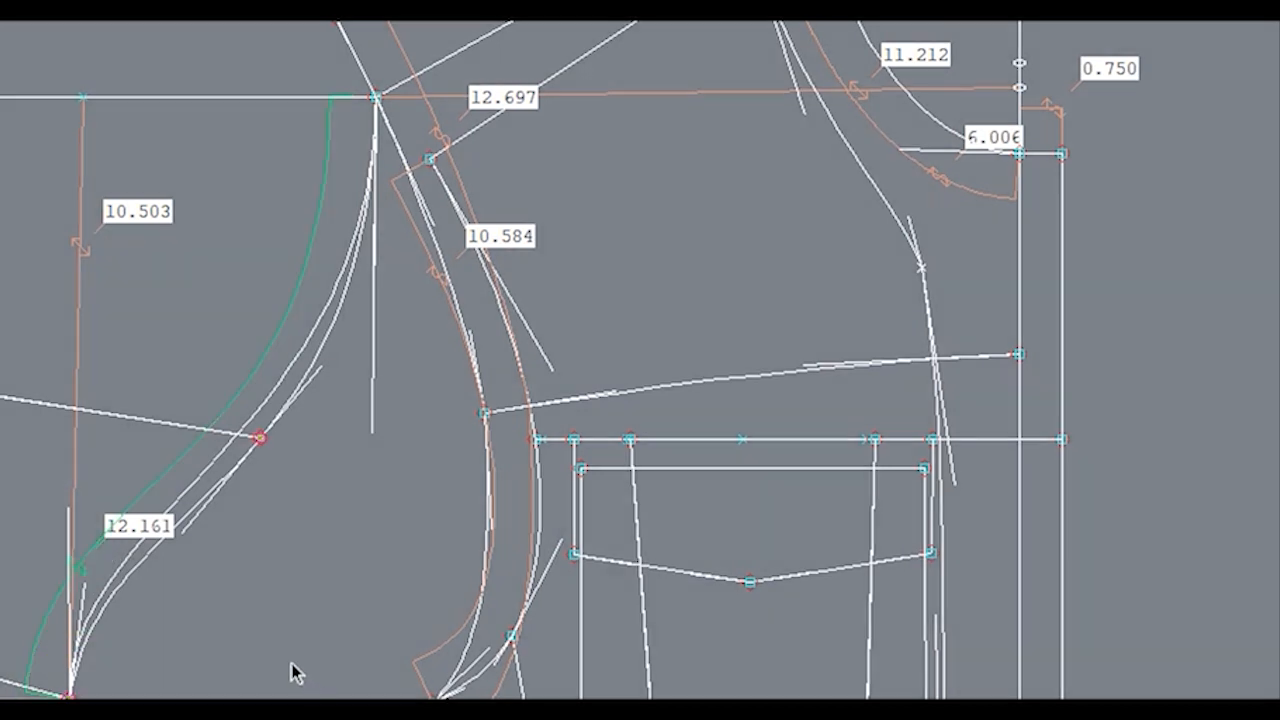
{"action": "key", "text": "Escape"}
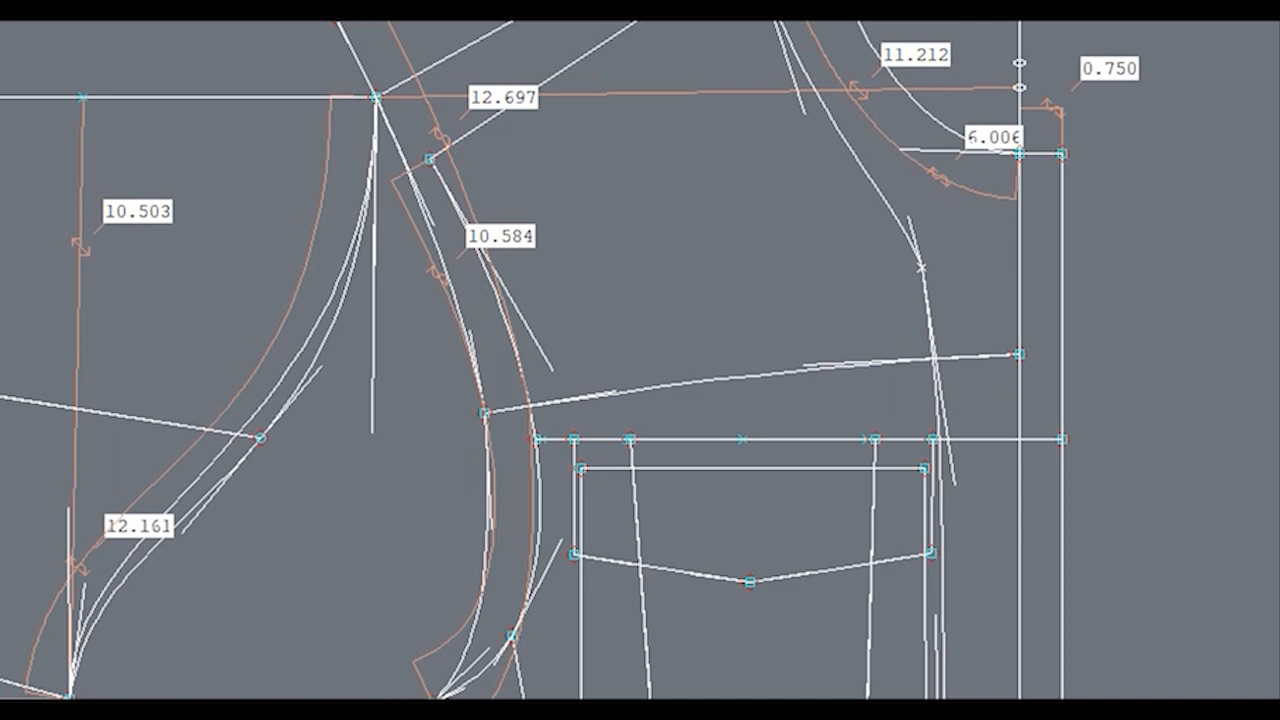
{"action": "left_click", "coordinate": [487, 416]}
{"action": "left_click", "coordinate": [430, 682]}
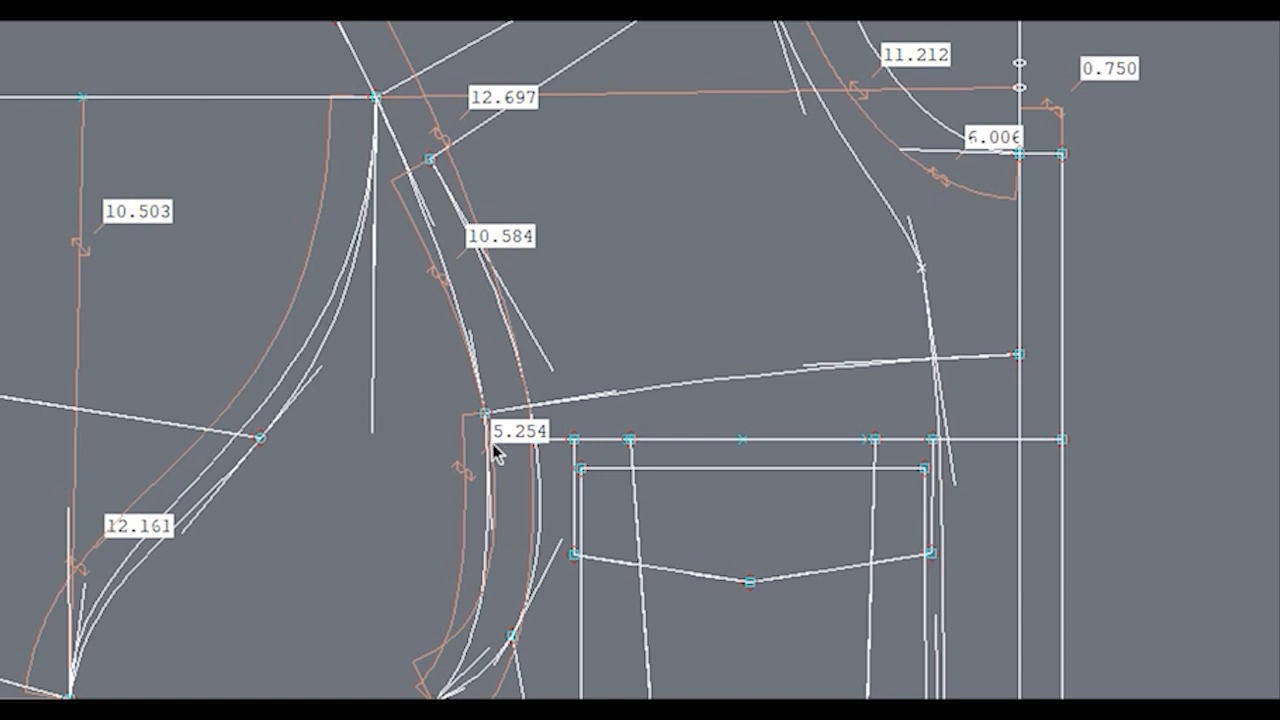
{"action": "left_click", "coordinate": [256, 446]}
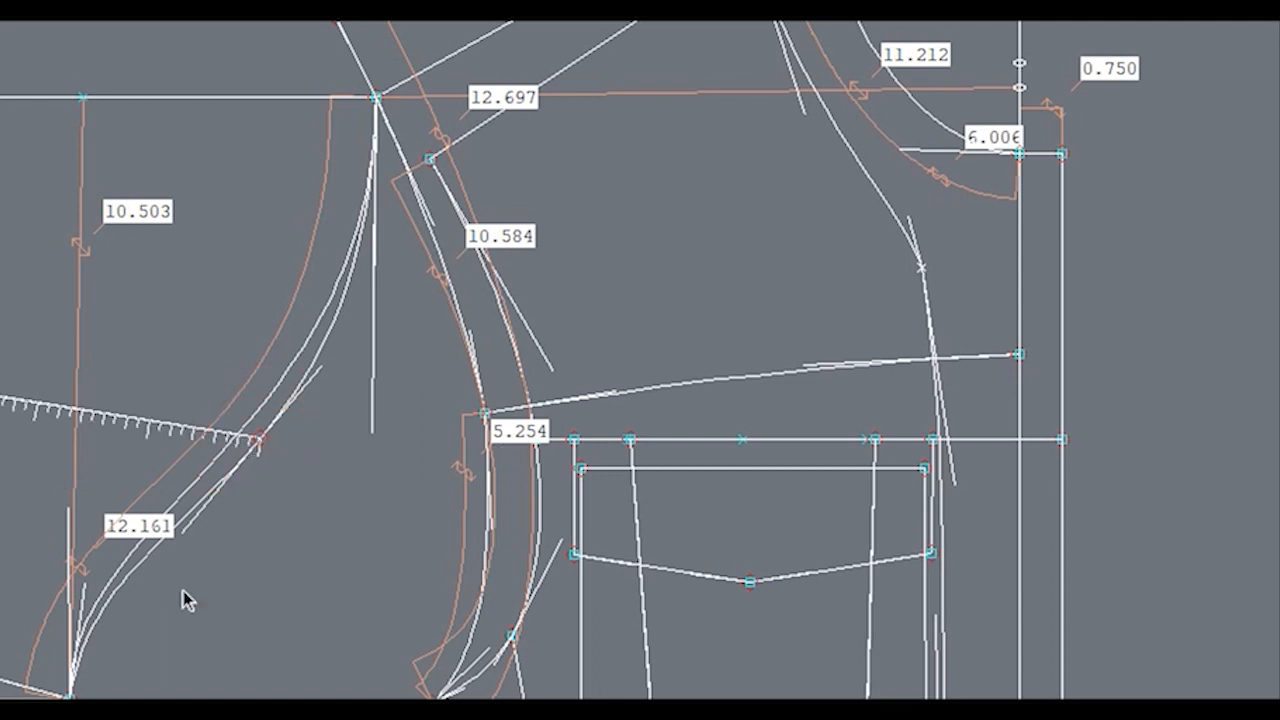
{"action": "left_click", "coordinate": [183, 592]}
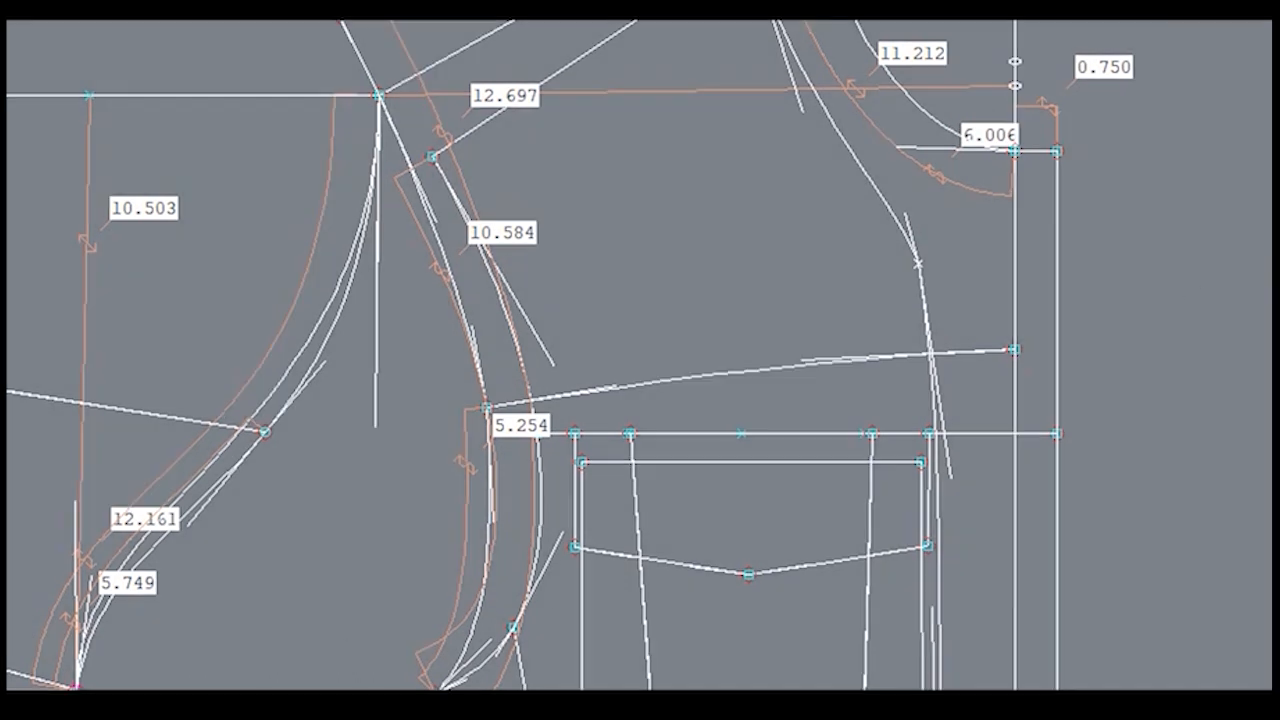
Step: Shorten the sleeve cap curve by moving the sleeve draft's underarm point to about 9.95 inches from the sleeve's centre line
{"action": "left_click_drag", "start_coordinate": [76, 688], "coordinate": [81, 659]}
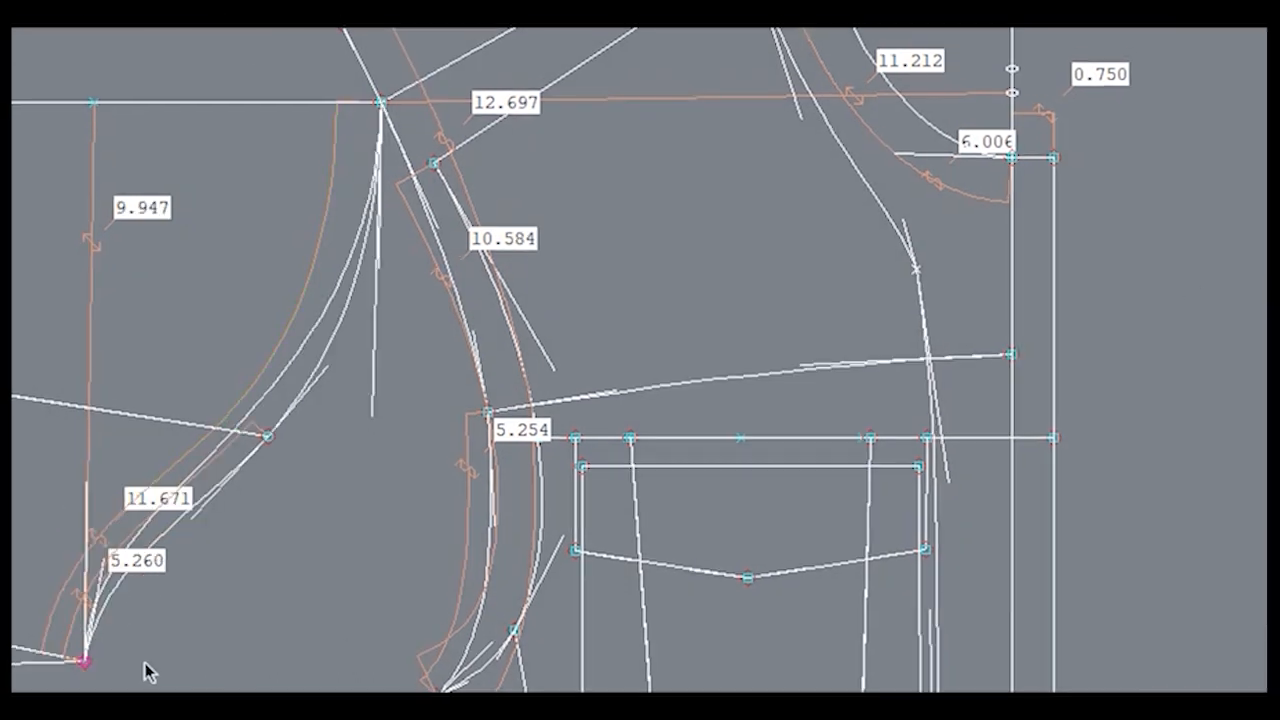
{"action": "left_click", "coordinate": [228, 639]}
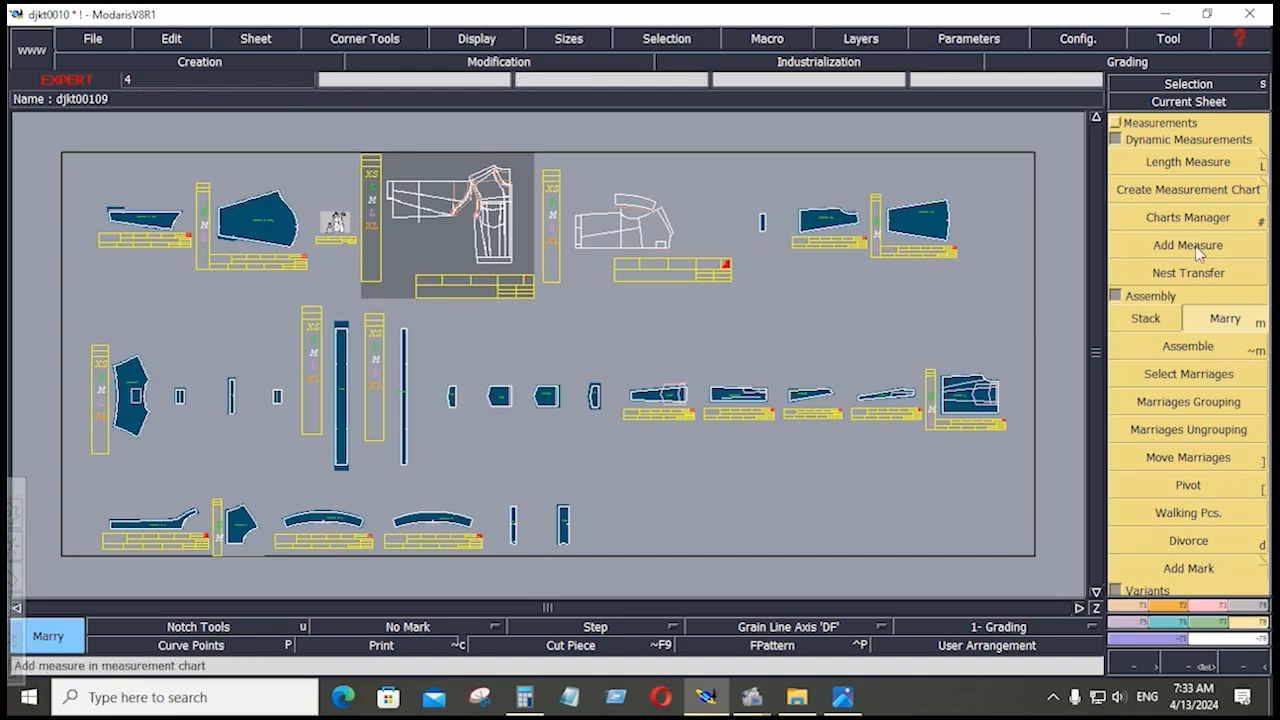
Step: Marry the back yoke to the back side panel at the armhole end of their shared seam
{"action": "left_click", "coordinate": [118, 398]}
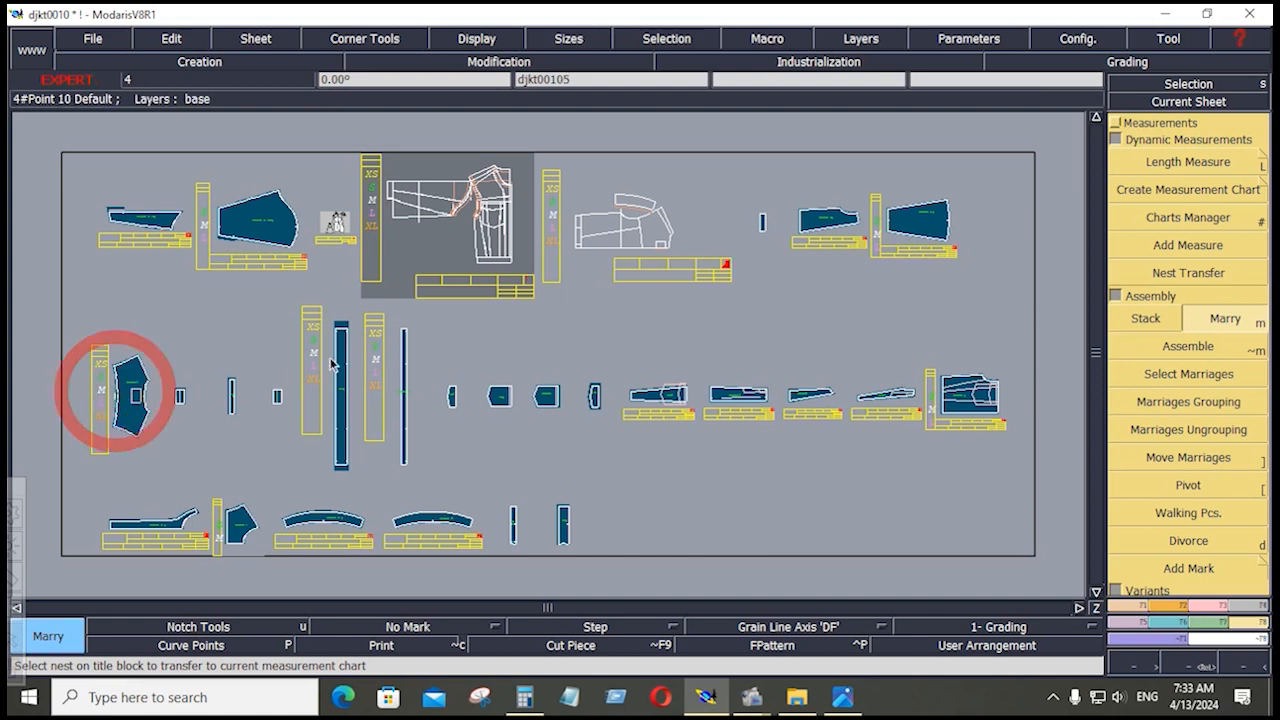
{"action": "left_click", "coordinate": [846, 232]}
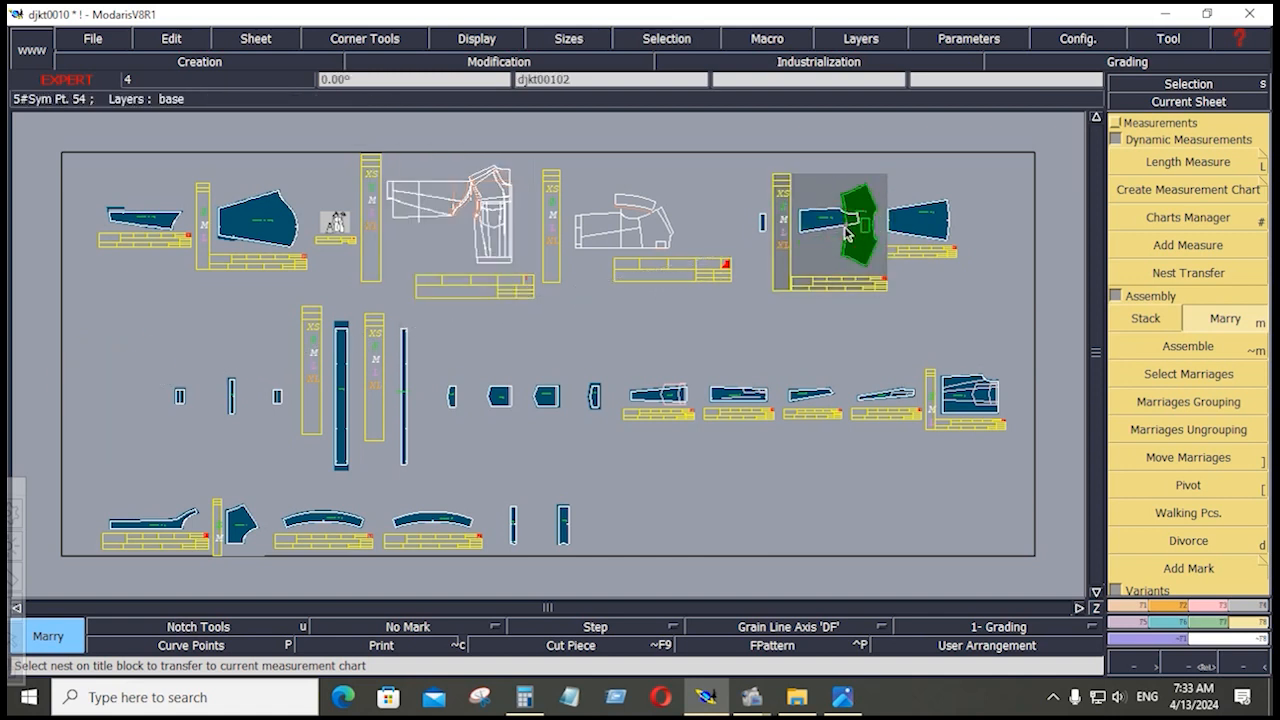
{"action": "key", "text": "Home"}
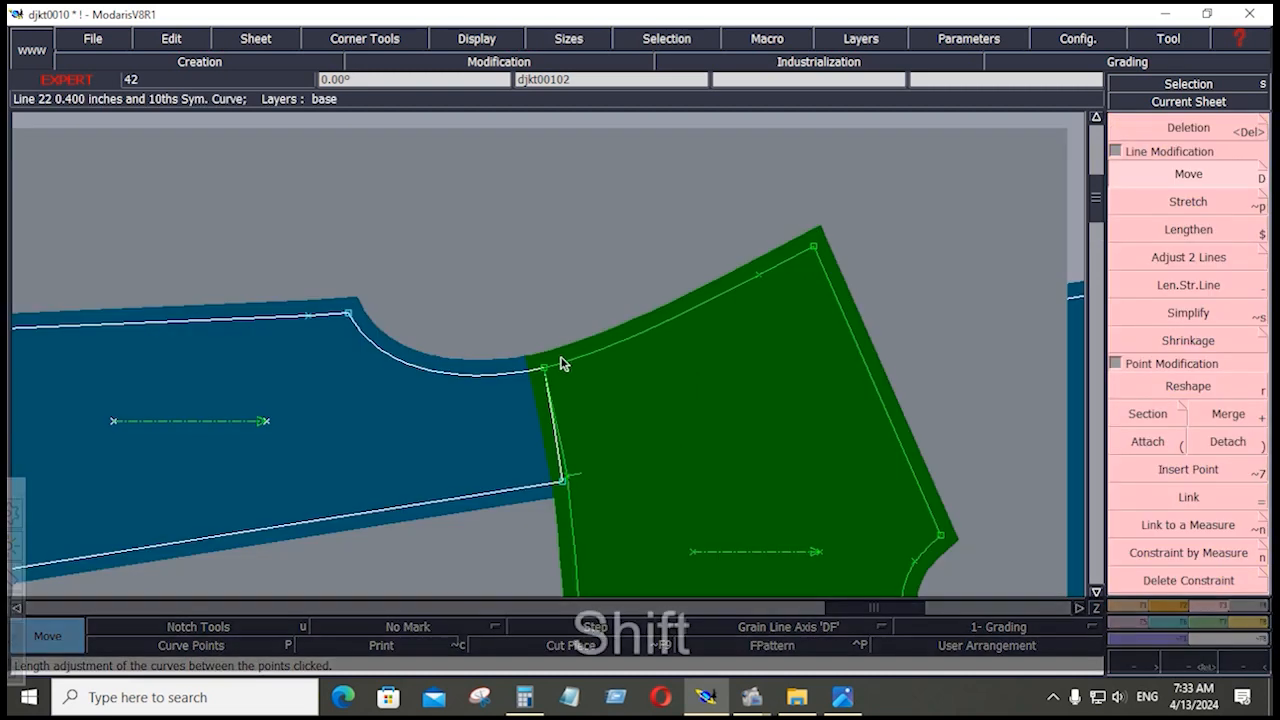
Step: Move the side panel's armhole seam point with the married yoke by ShiftX 0 and ShiftY 0.5 inches
{"action": "key", "text": "shift+f"}
{"action": "key", "text": "shift+f"}
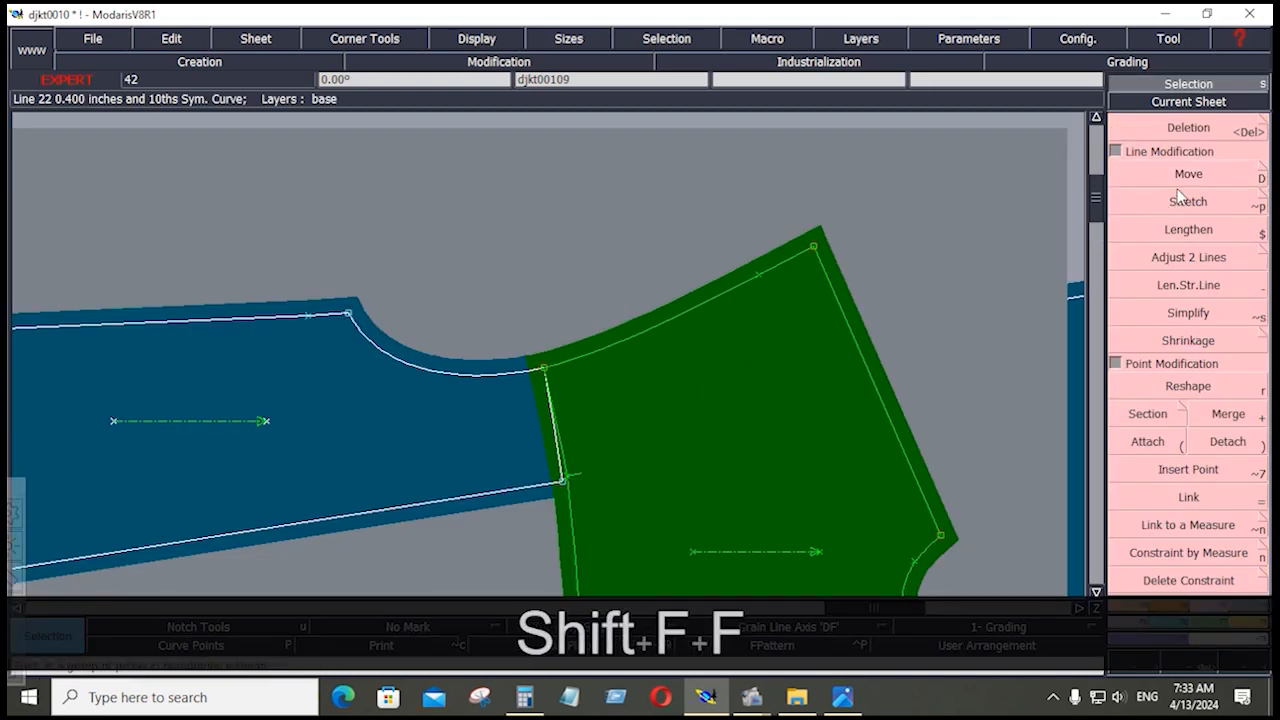
{"action": "left_click", "coordinate": [1186, 174]}
{"action": "left_click", "coordinate": [560, 390]}
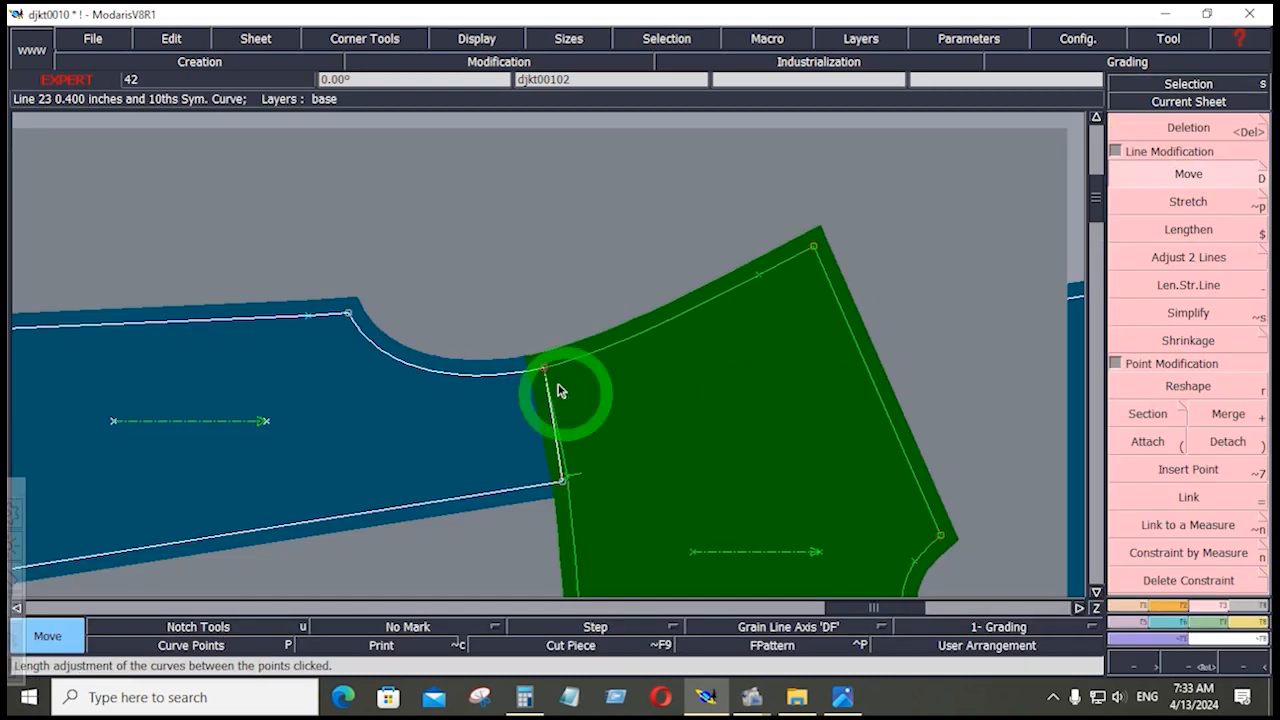
{"action": "left_click", "coordinate": [543, 371]}
{"action": "key", "text": "Down"}
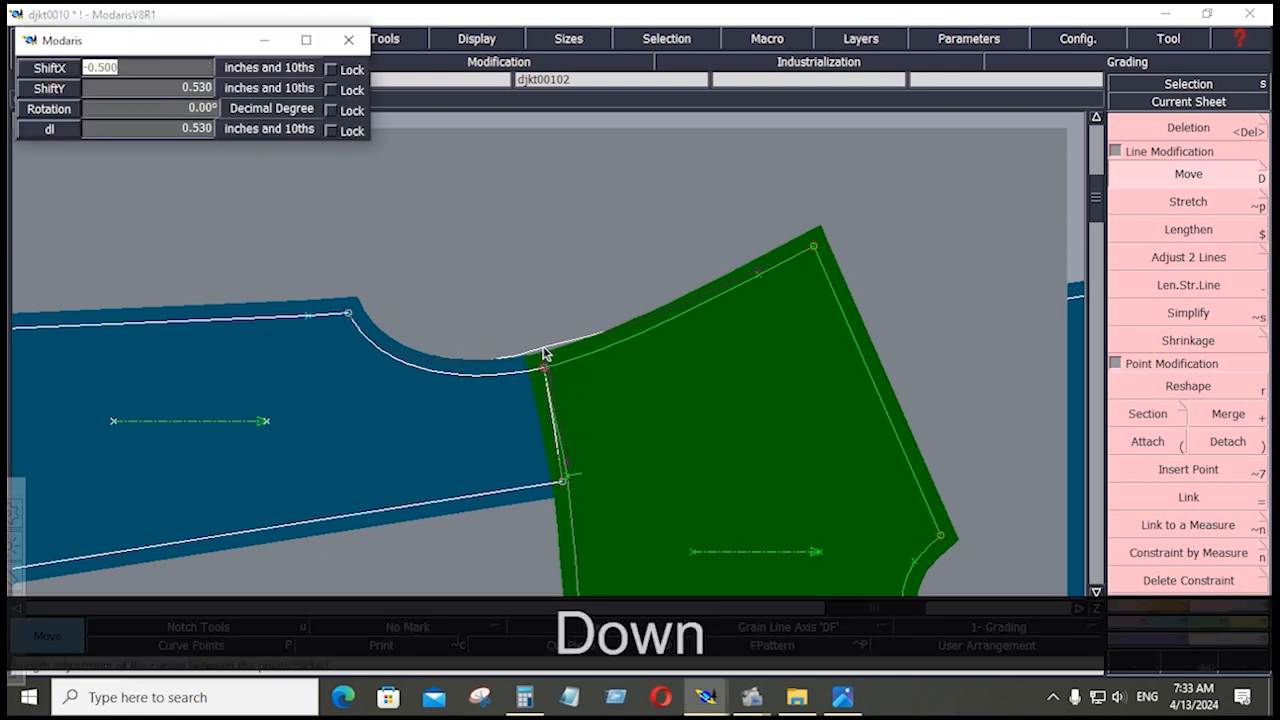
{"action": "type", "text": "0"}
{"action": "key", "text": "Down"}
{"action": "type", "text": ".5"}
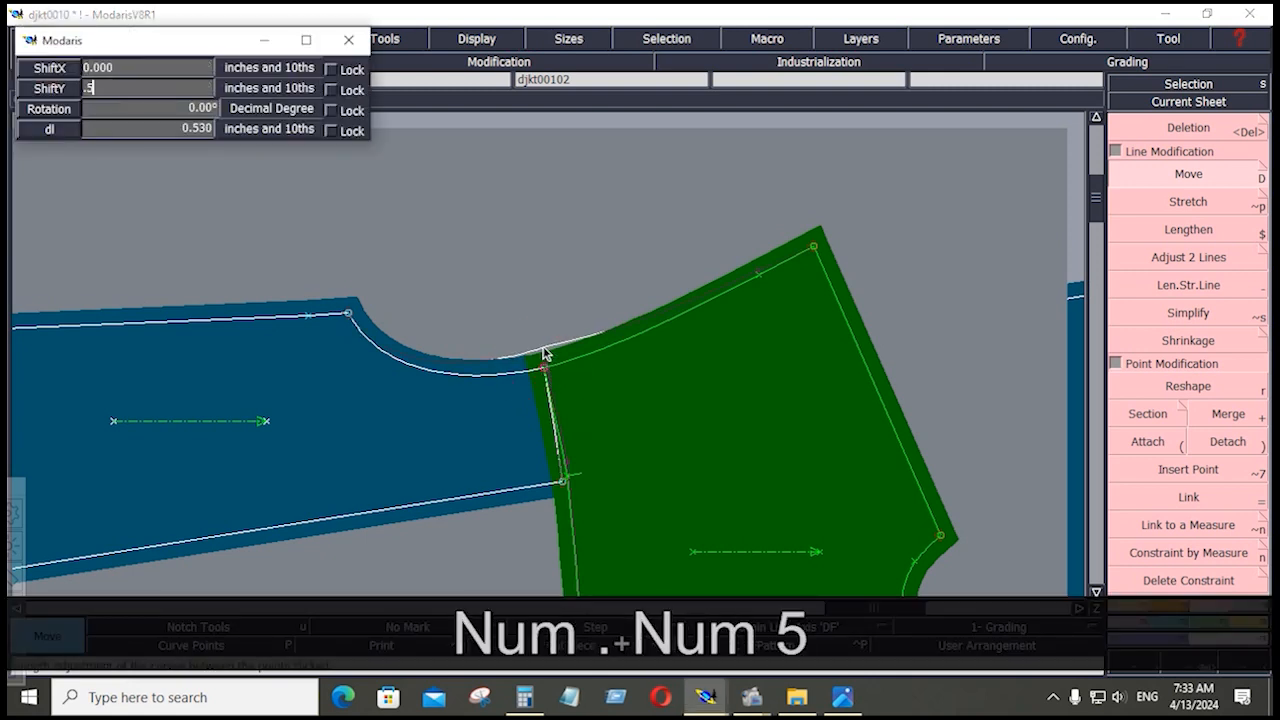
{"action": "key", "text": "Return"}
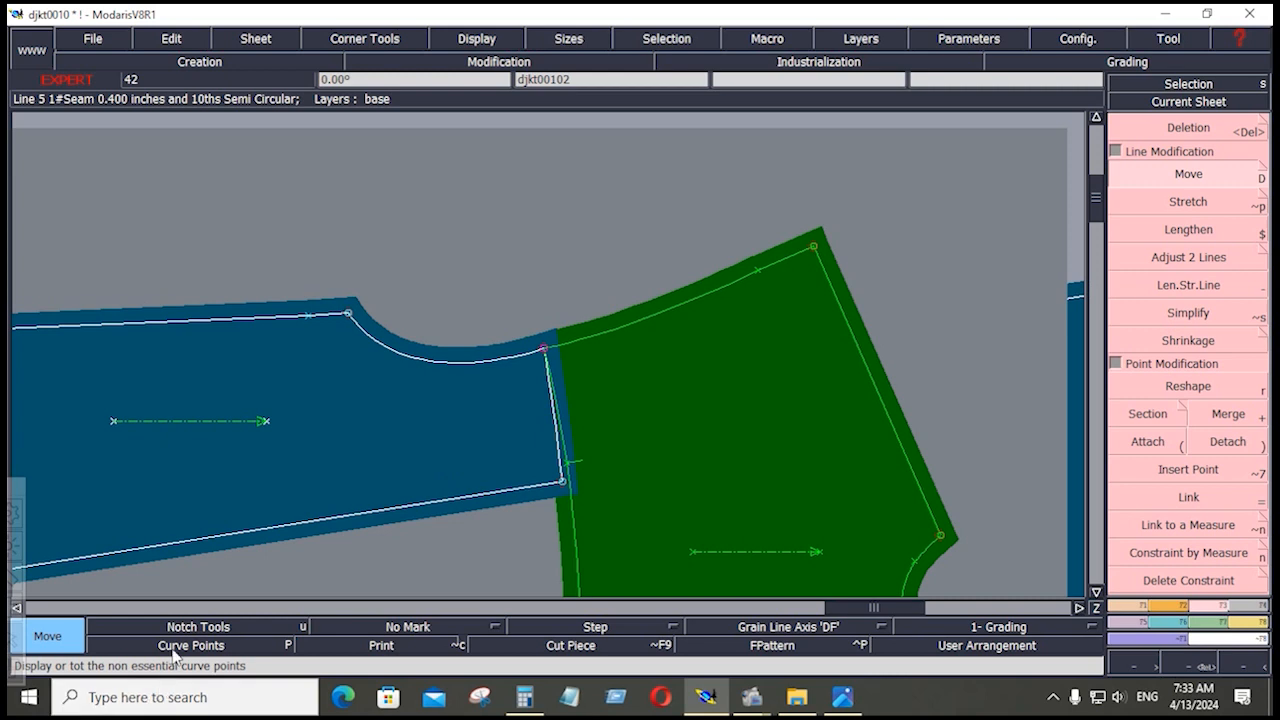
Step: Display the curve points and reshape the side panel's armhole curve between the underarm and the yoke seam
{"action": "left_click", "coordinate": [135, 641]}
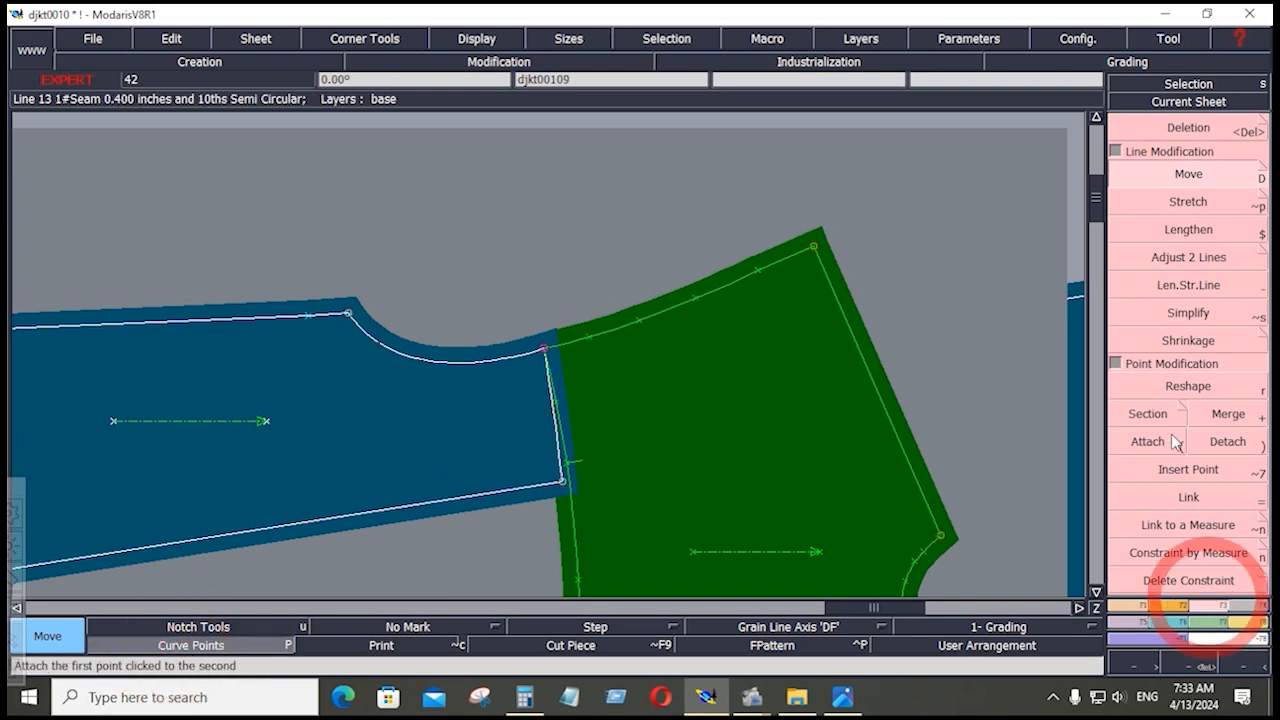
{"action": "left_click", "coordinate": [1190, 388]}
{"action": "left_click", "coordinate": [476, 372]}
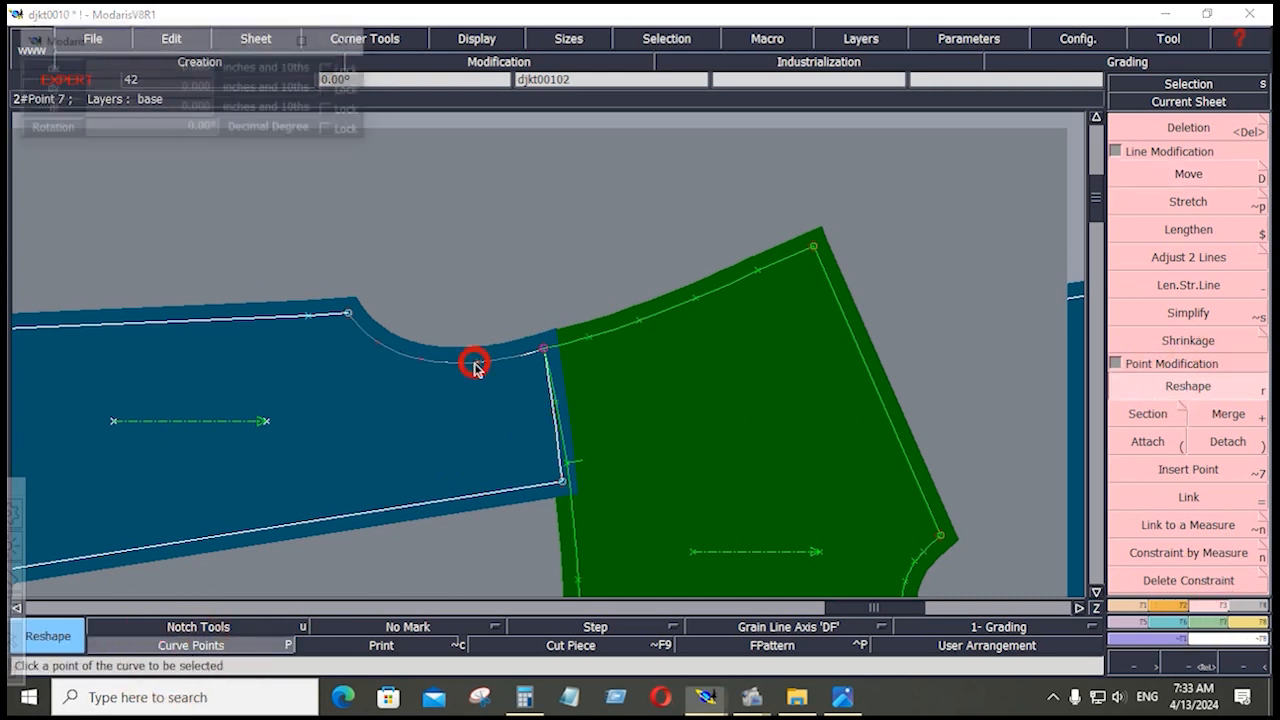
{"action": "left_click", "coordinate": [425, 367]}
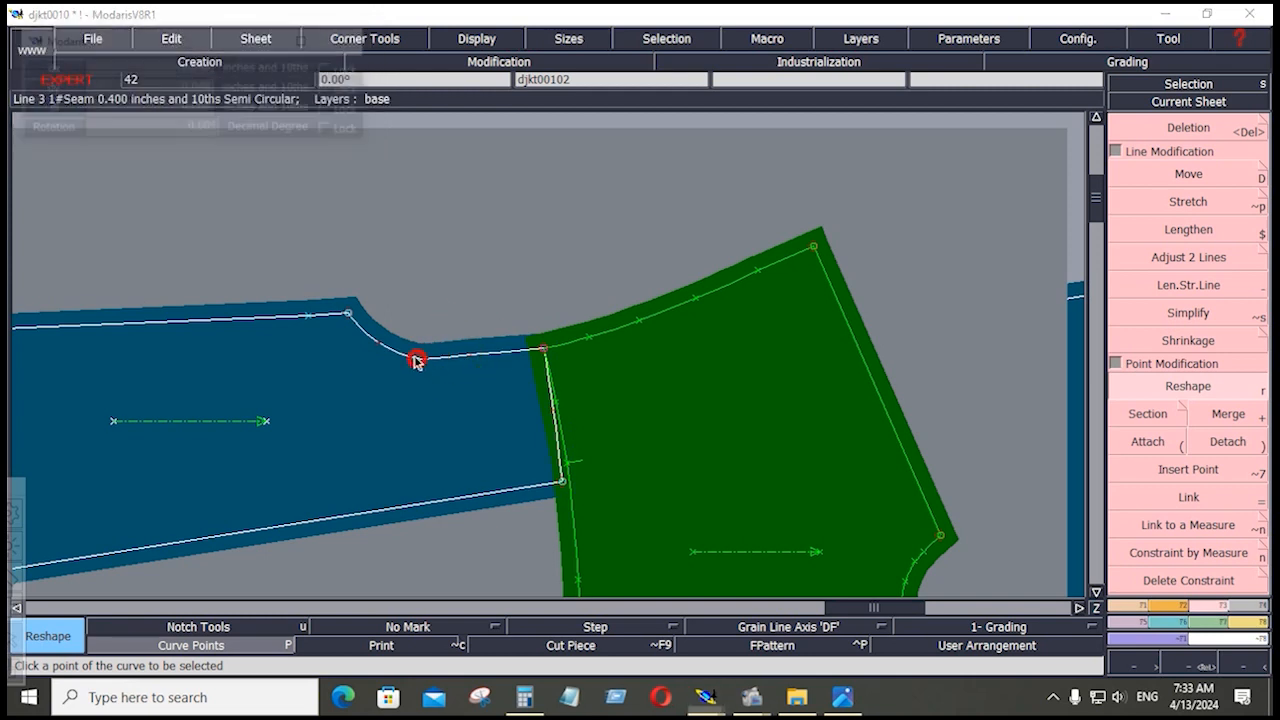
{"action": "left_click", "coordinate": [417, 358]}
{"action": "left_click", "coordinate": [420, 355]}
{"action": "key", "text": "Home"}
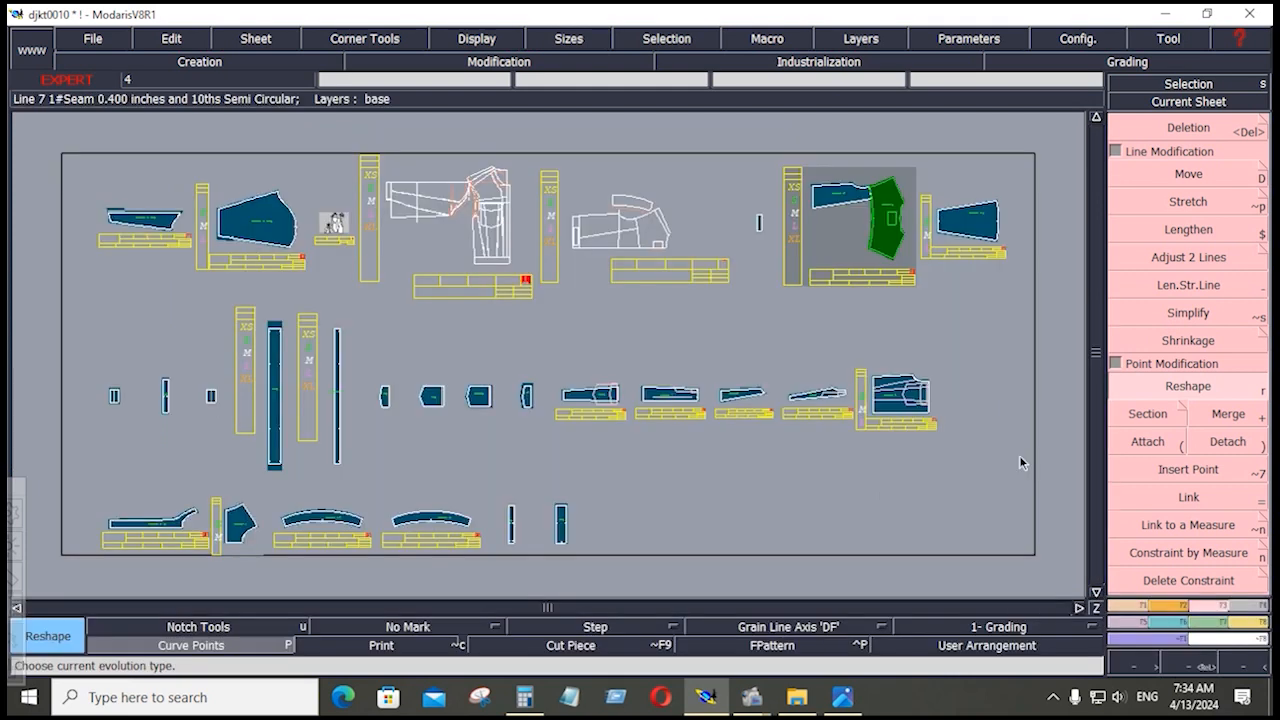
Step: Marry the top sleeve piece to the under sleeve at the cap end of their shared seam
{"action": "key", "text": "j"}
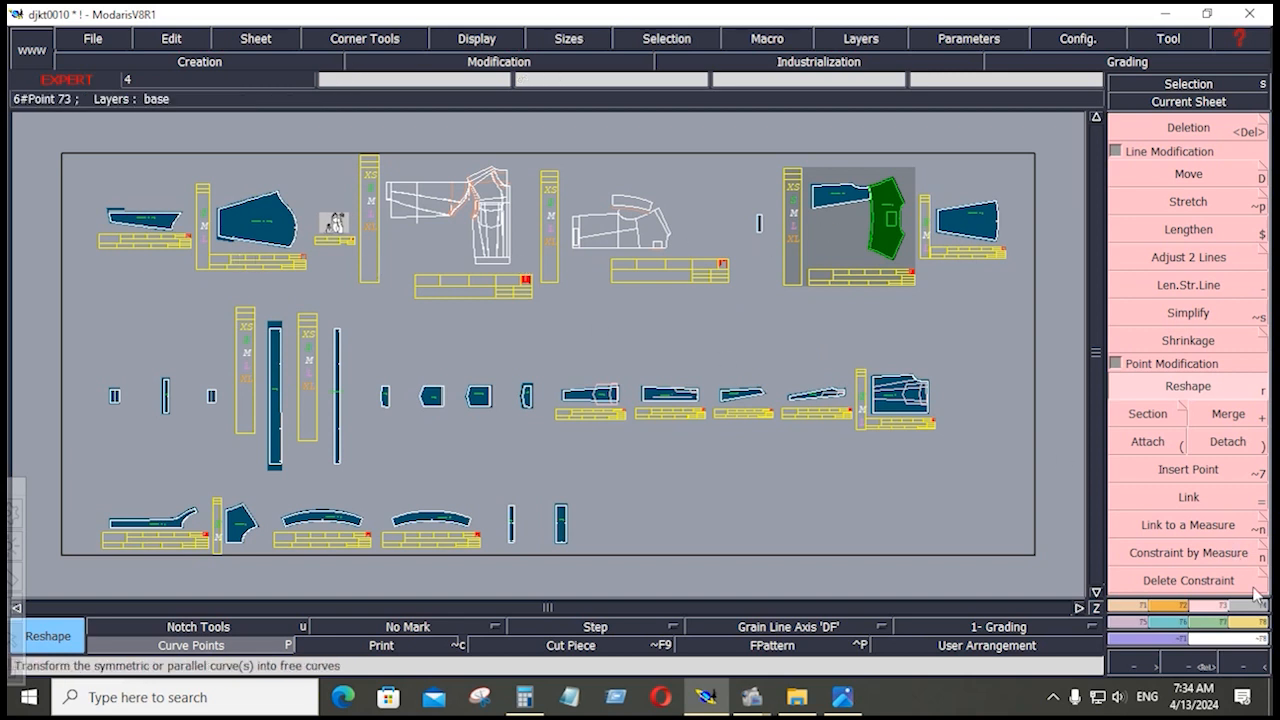
{"action": "left_click", "coordinate": [1258, 626]}
{"action": "left_click", "coordinate": [1226, 318]}
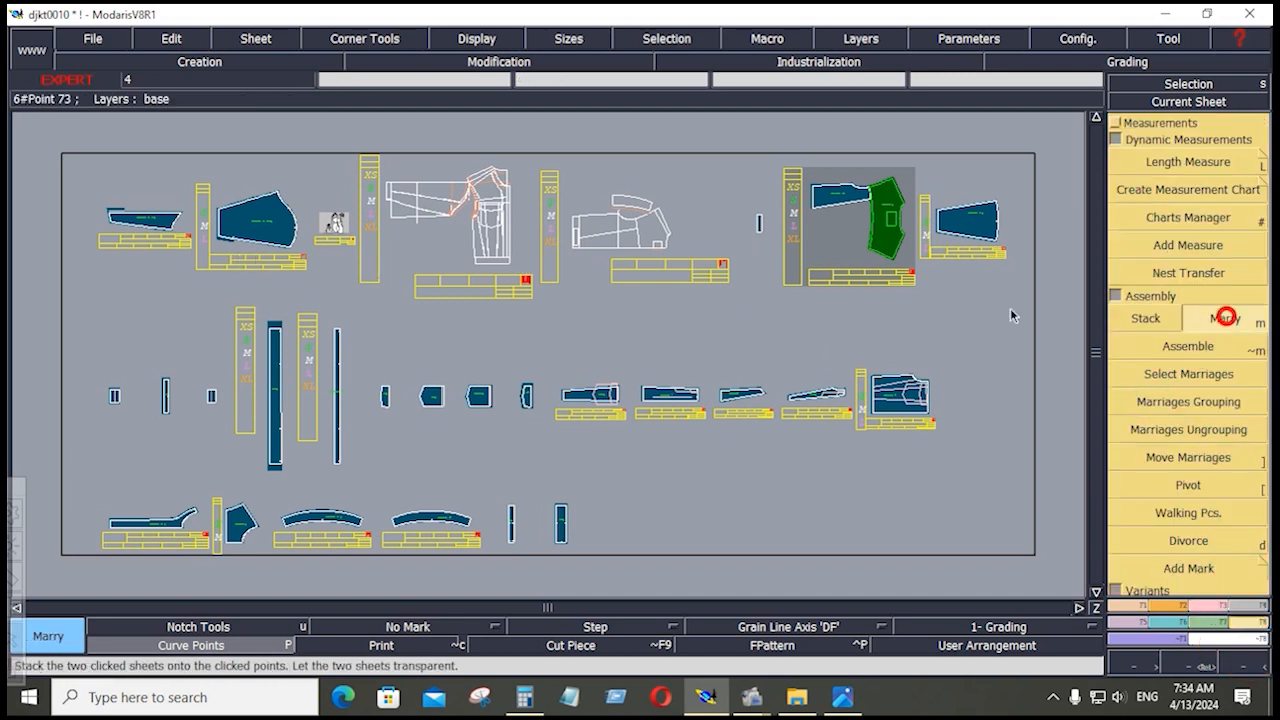
{"action": "left_click", "coordinate": [288, 243]}
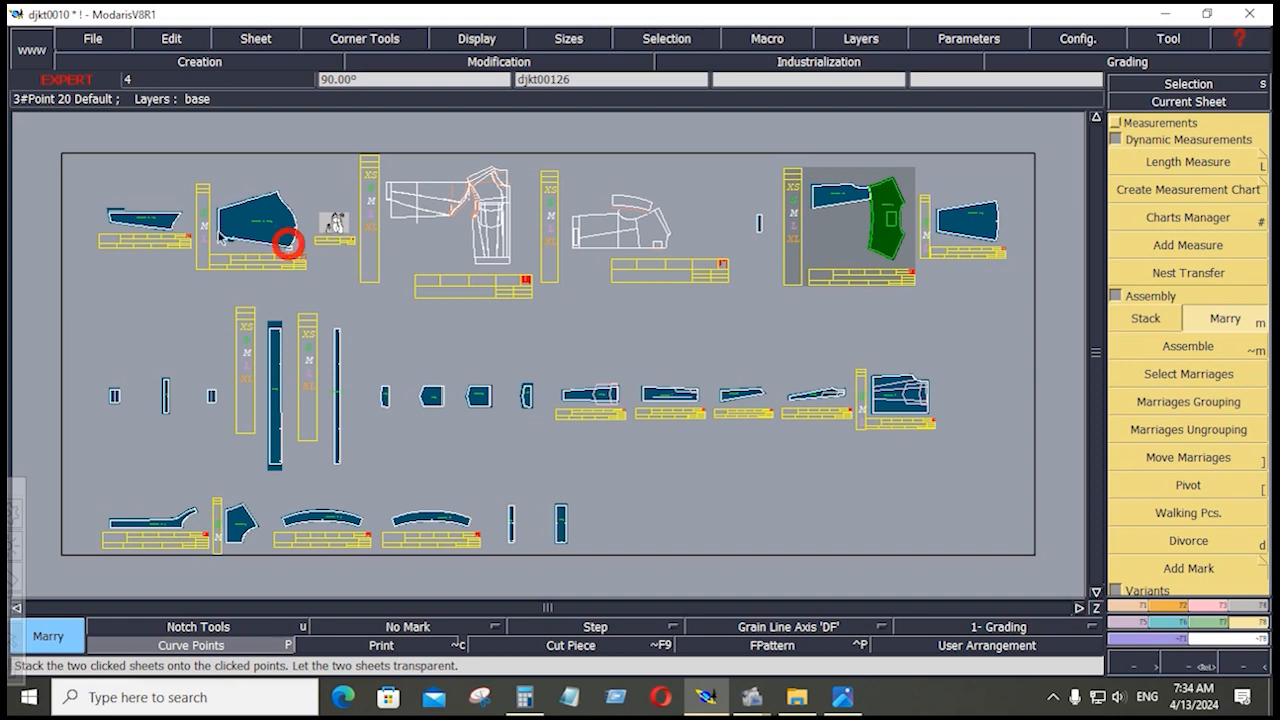
{"action": "left_click", "coordinate": [180, 215]}
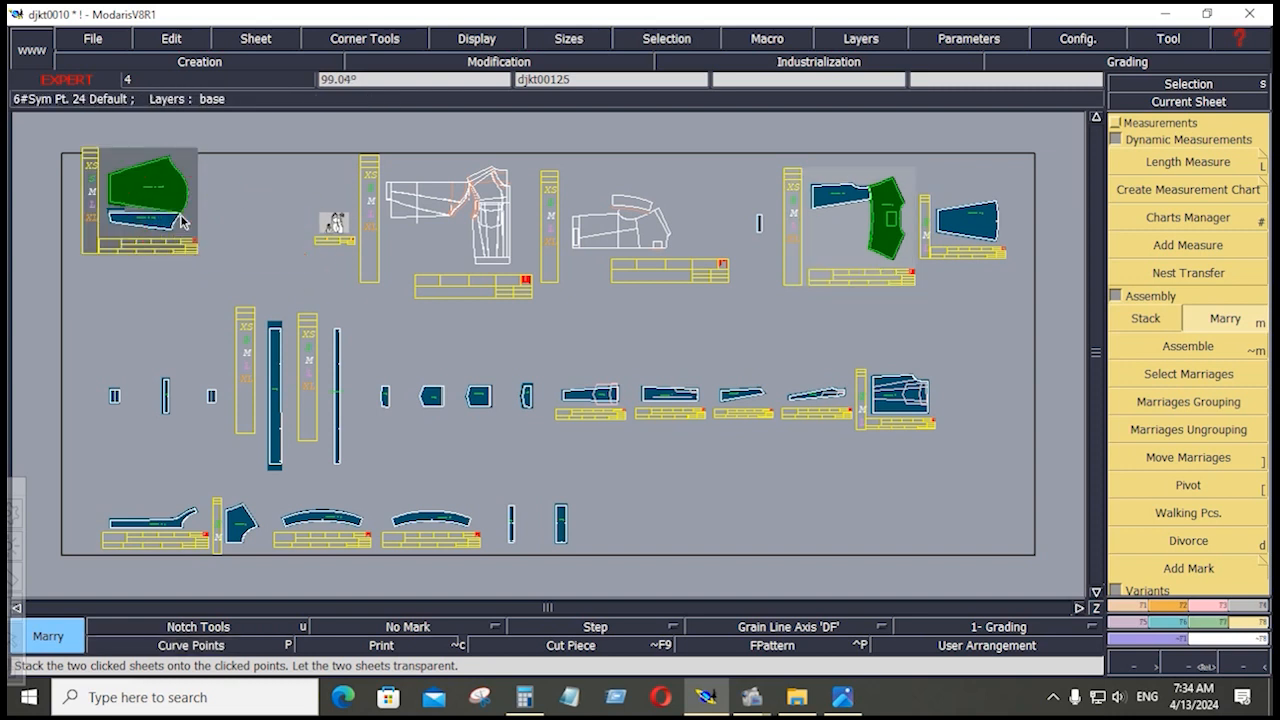
{"action": "key", "text": "Home"}
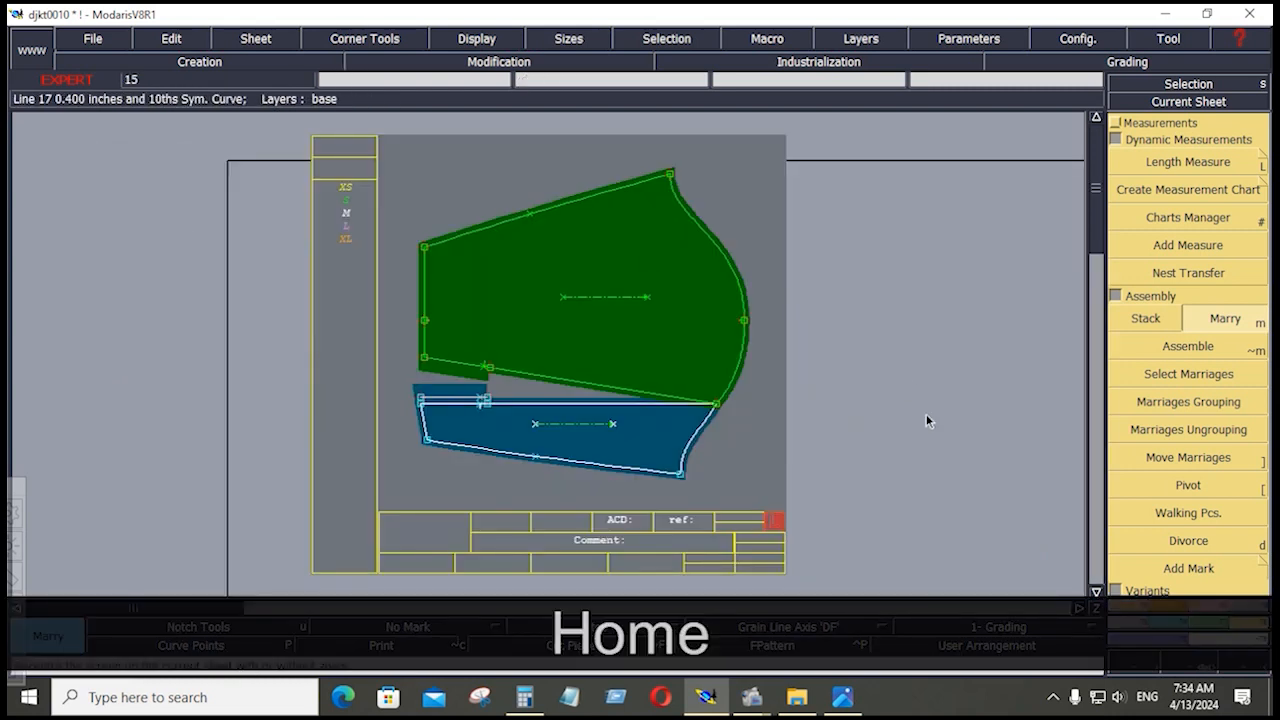
Step: Pivot the married top sleeve by about 9 degrees so its seam lies along the under sleeve's seam
{"action": "left_click", "coordinate": [1188, 485]}
{"action": "left_click", "coordinate": [471, 274]}
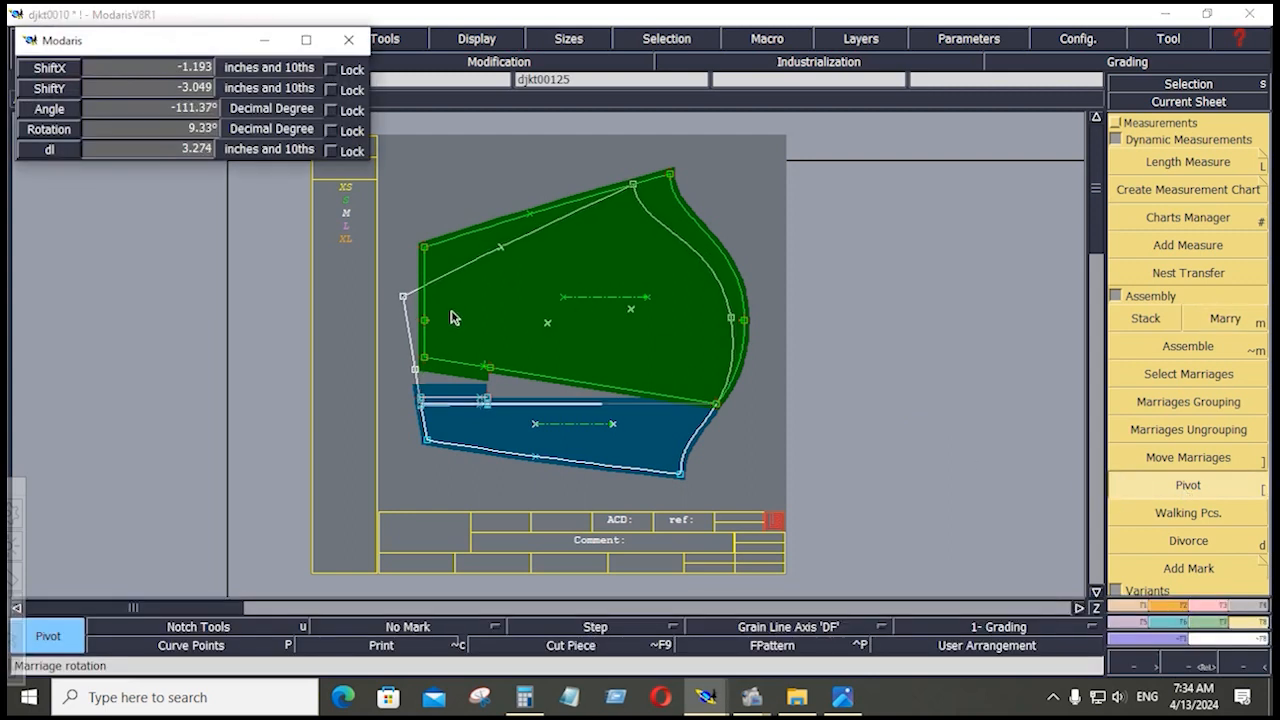
{"action": "left_click", "coordinate": [451, 314]}
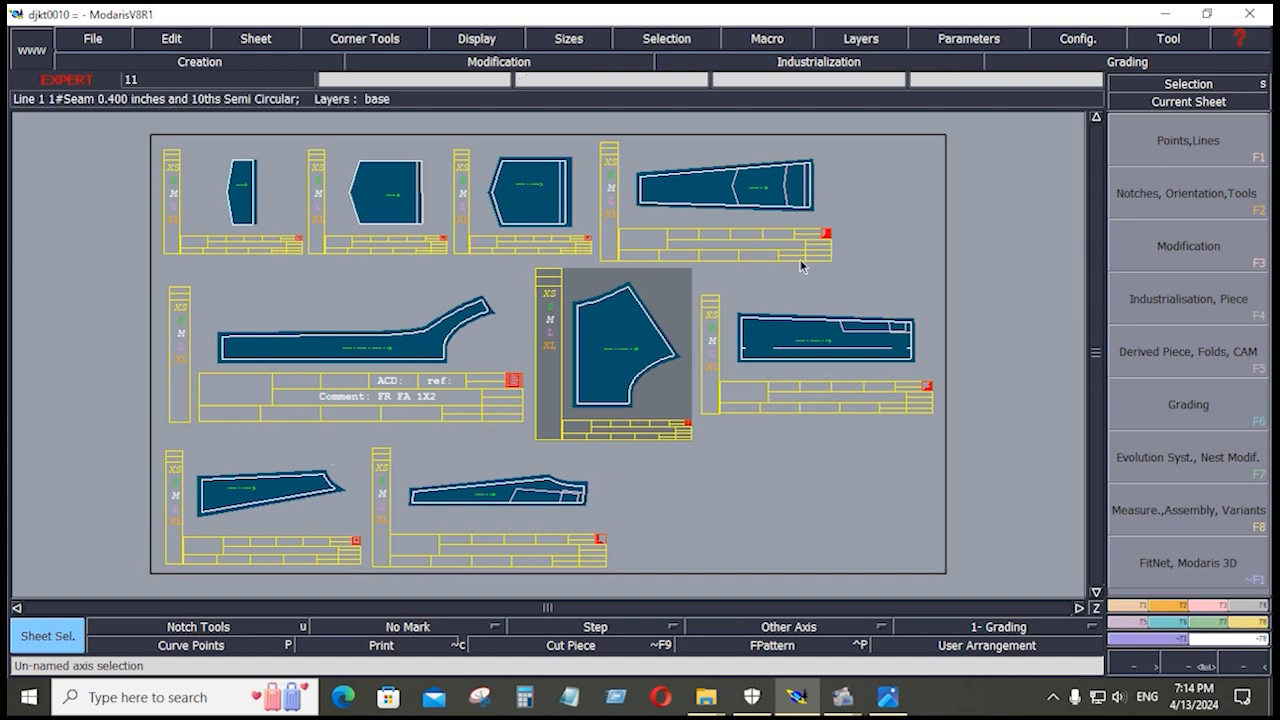
Step: Examine the JFR MID 1X2 panel up close and check the measurement sheet SHEET-01.JPG and the jacket sketch in the image viewer
{"action": "left_click", "coordinate": [797, 188]}
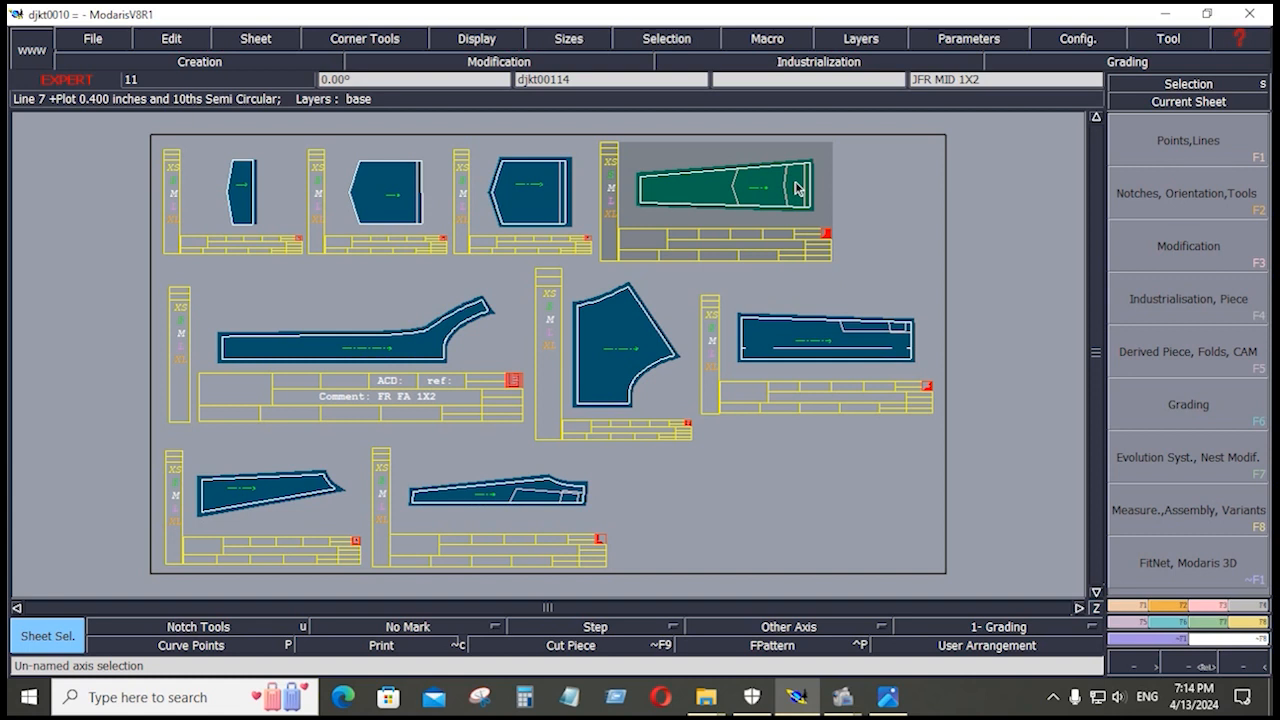
{"action": "key", "text": "z"}
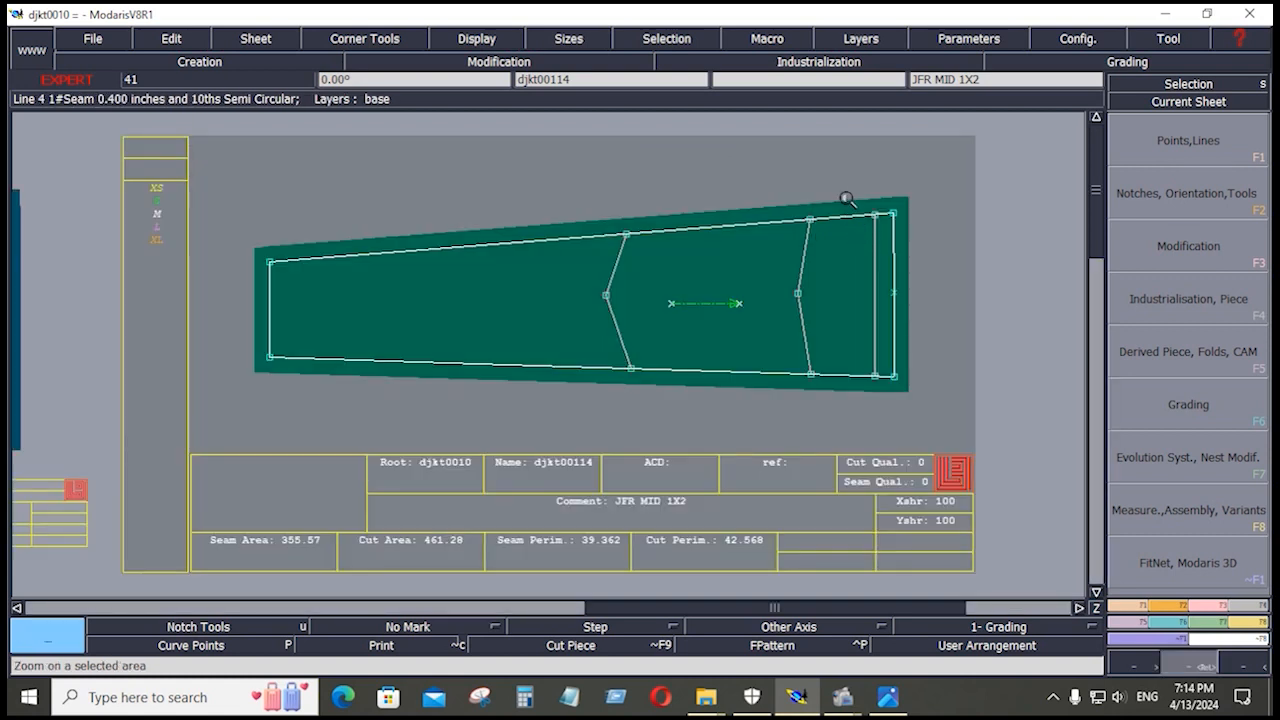
{"action": "left_click_drag", "start_coordinate": [844, 202], "coordinate": [931, 351]}
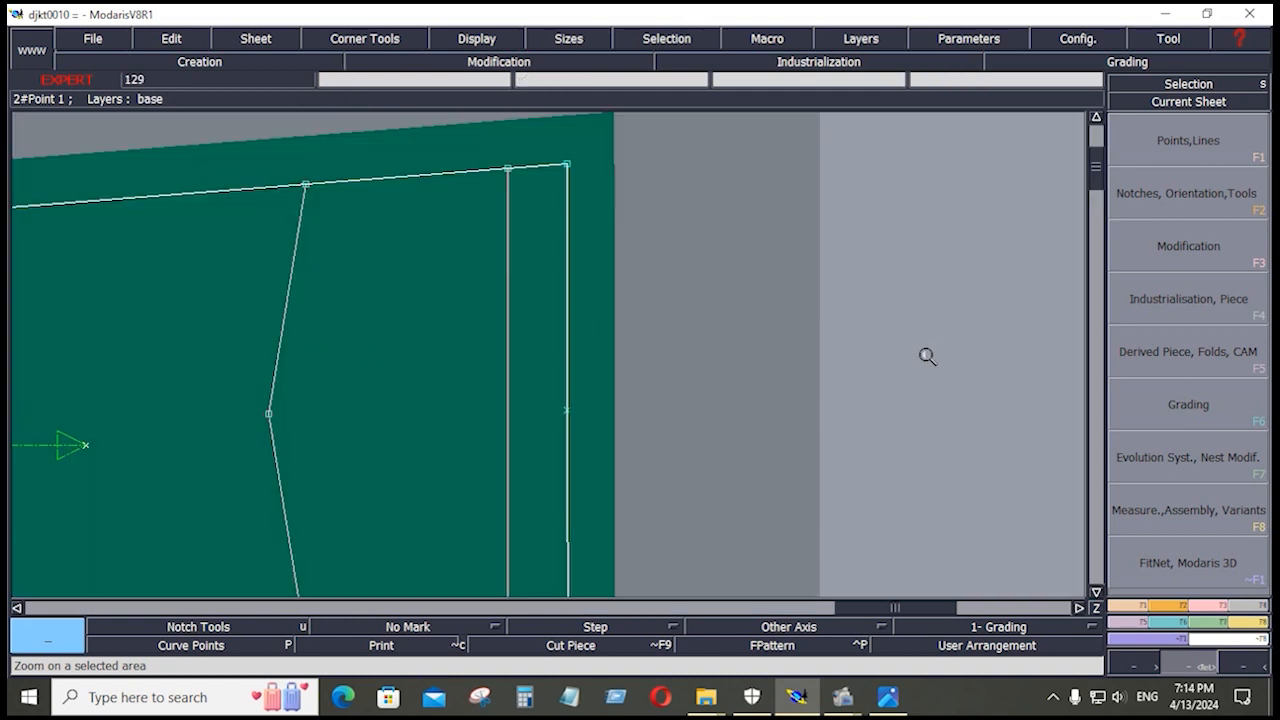
{"action": "scroll", "coordinate": [856, 198], "scroll_direction": "down", "scroll_amount": 1}
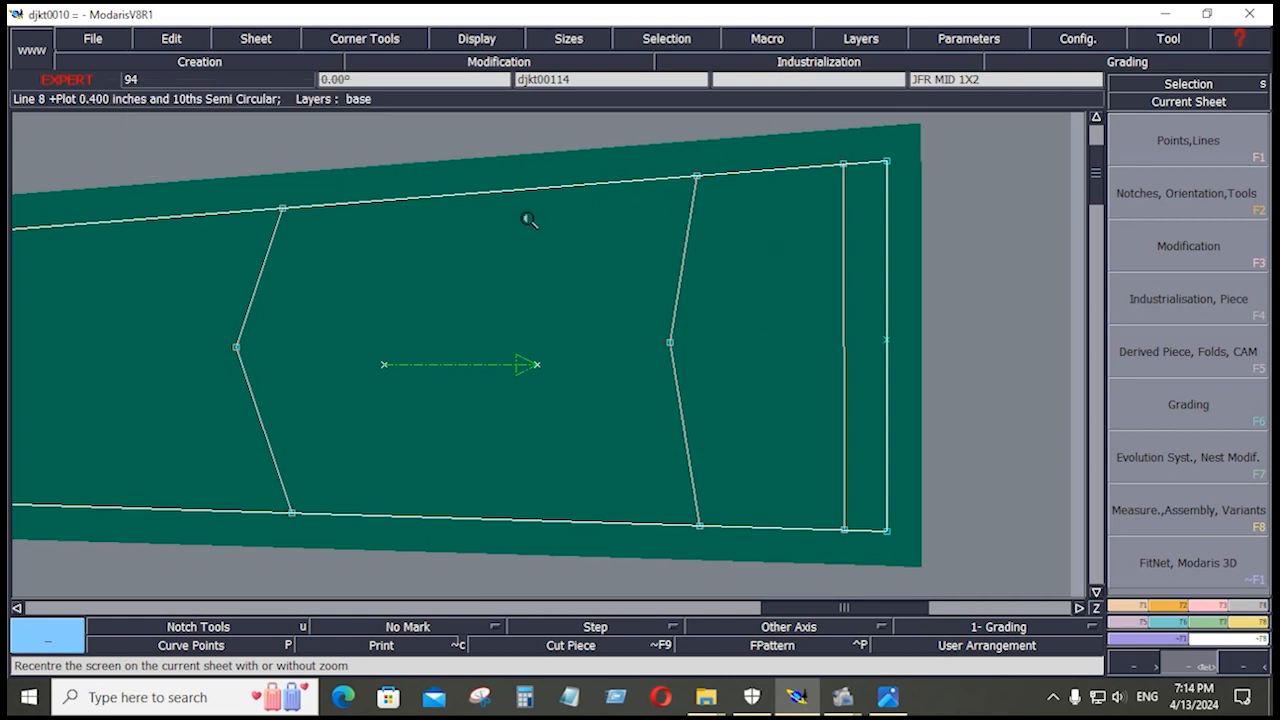
{"action": "mouse_move", "coordinate": [888, 697]}
{"action": "left_click", "coordinate": [862, 627]}
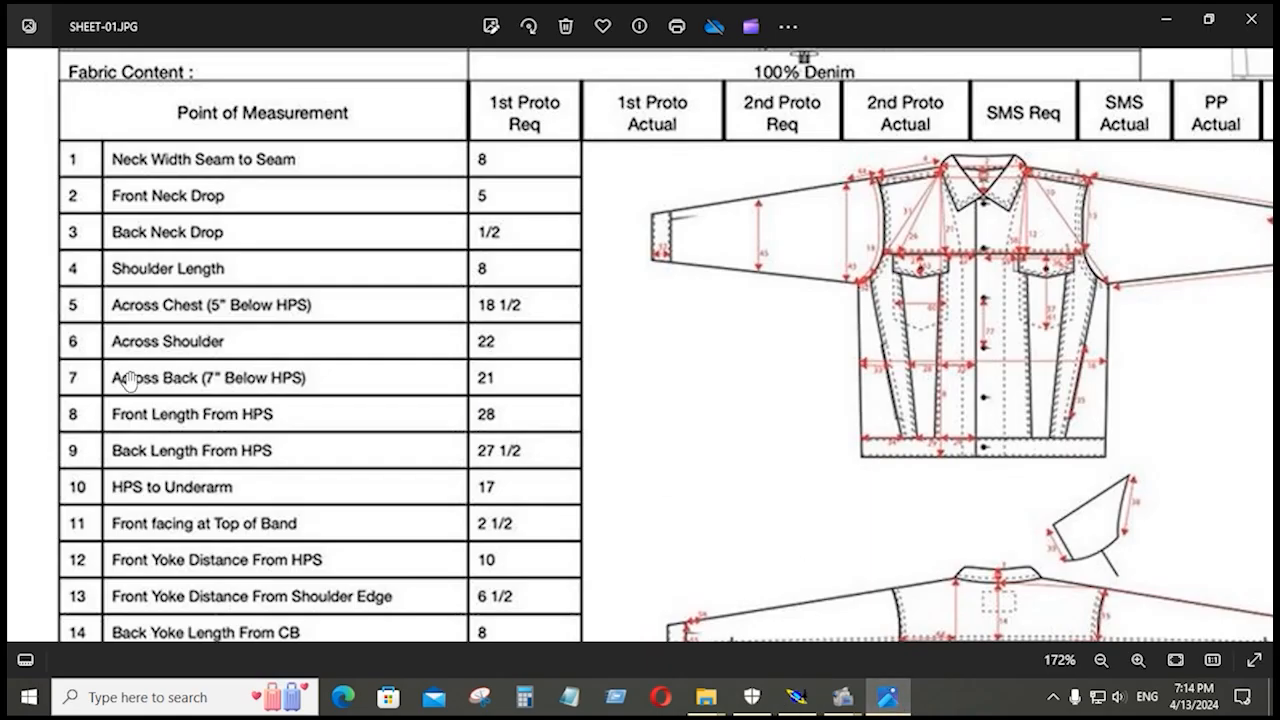
{"action": "left_click", "coordinate": [26, 355]}
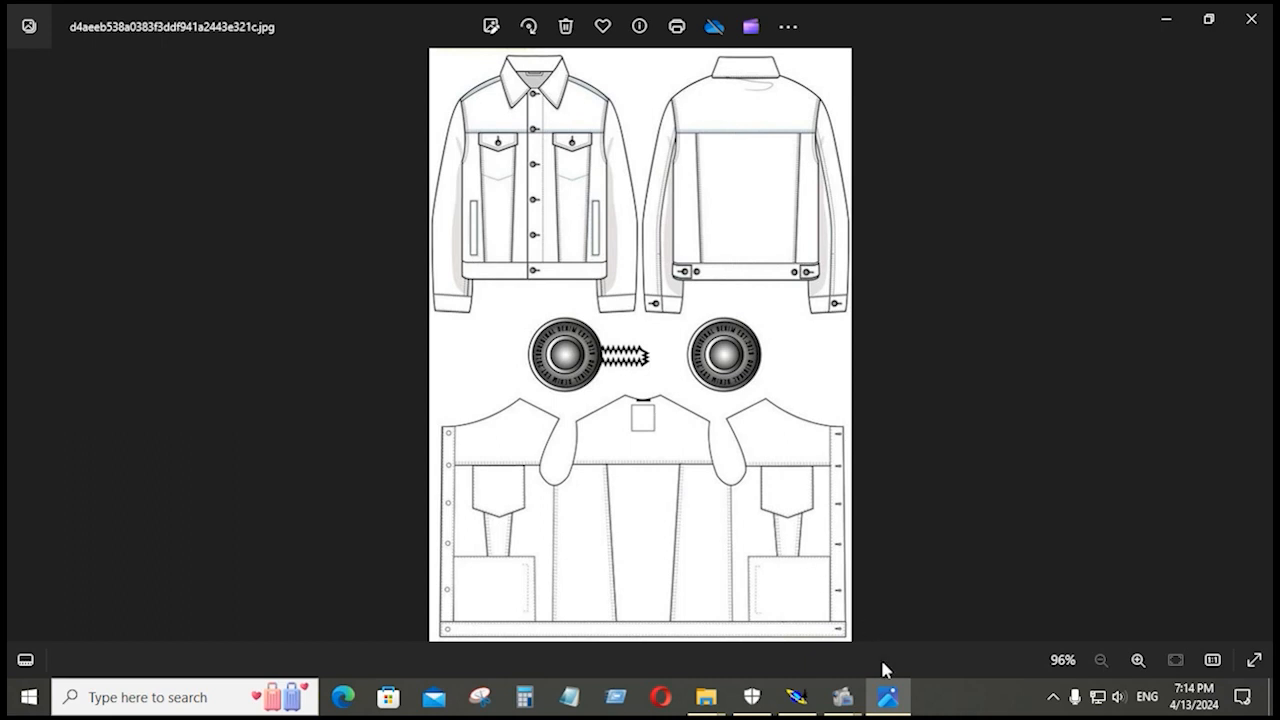
Step: Return to Modaris and draw parallel lines at -0.25 inches inside both long seams of the JFR MID 1X2 panel
{"action": "left_click", "coordinate": [813, 703]}
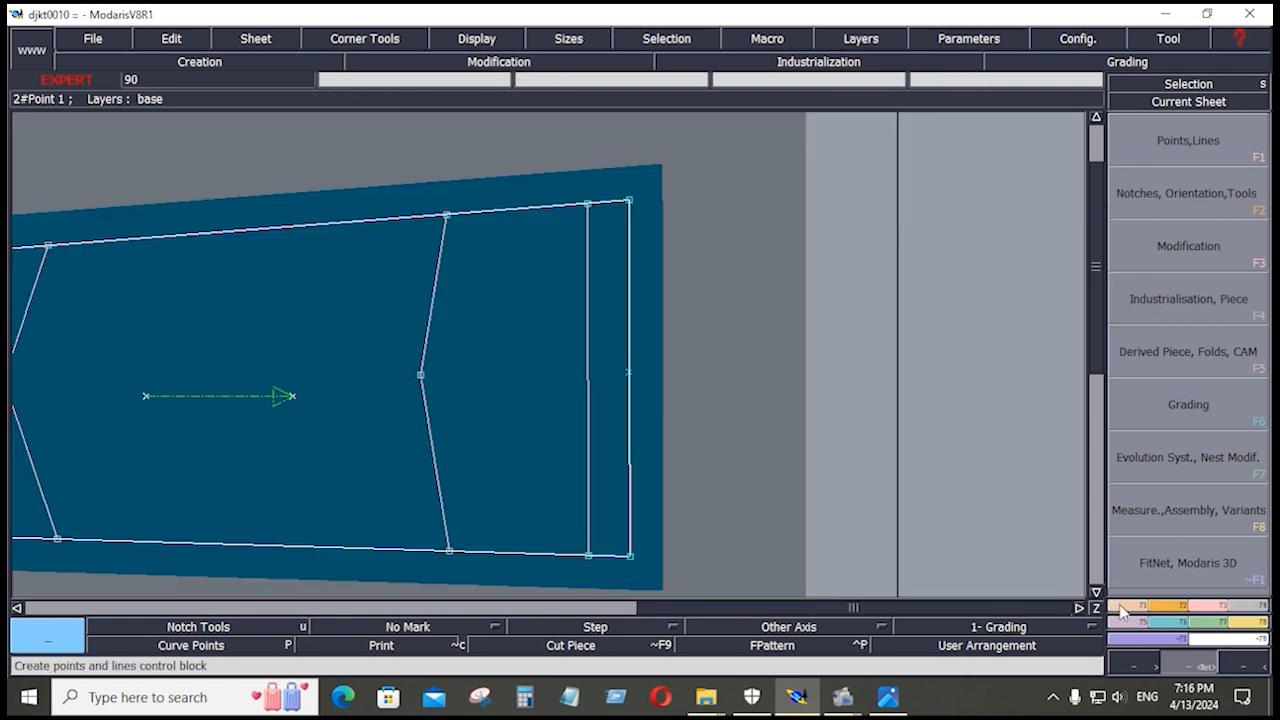
{"action": "key", "text": "F1"}
{"action": "left_click", "coordinate": [1195, 472]}
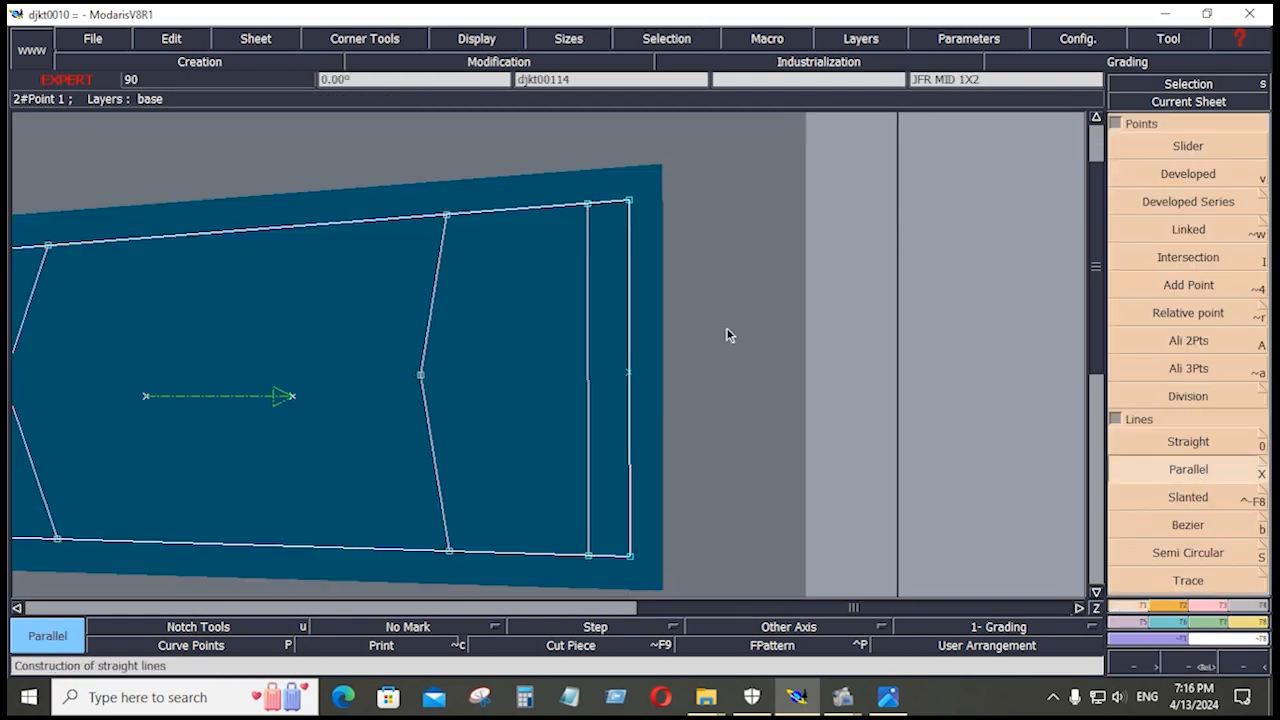
{"action": "left_click", "coordinate": [605, 208]}
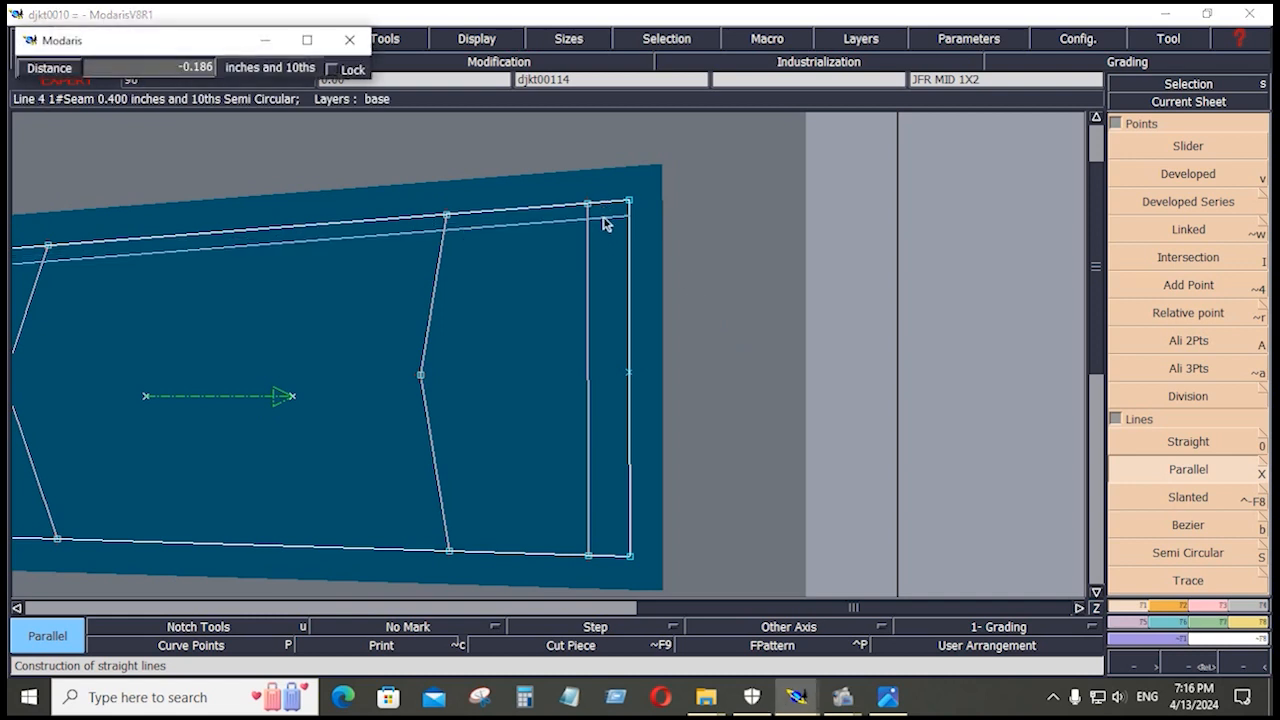
{"action": "key", "text": "BackSpace"}
{"action": "key", "text": "Return"}
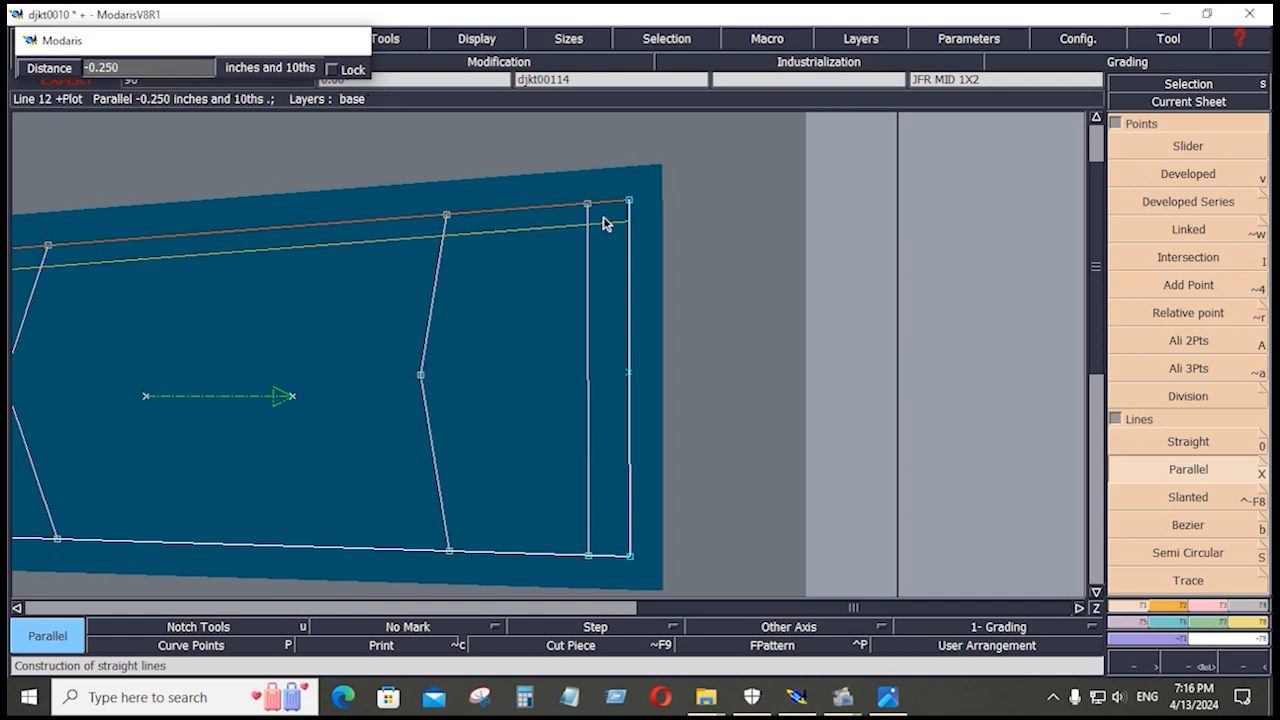
{"action": "left_click", "coordinate": [600, 551]}
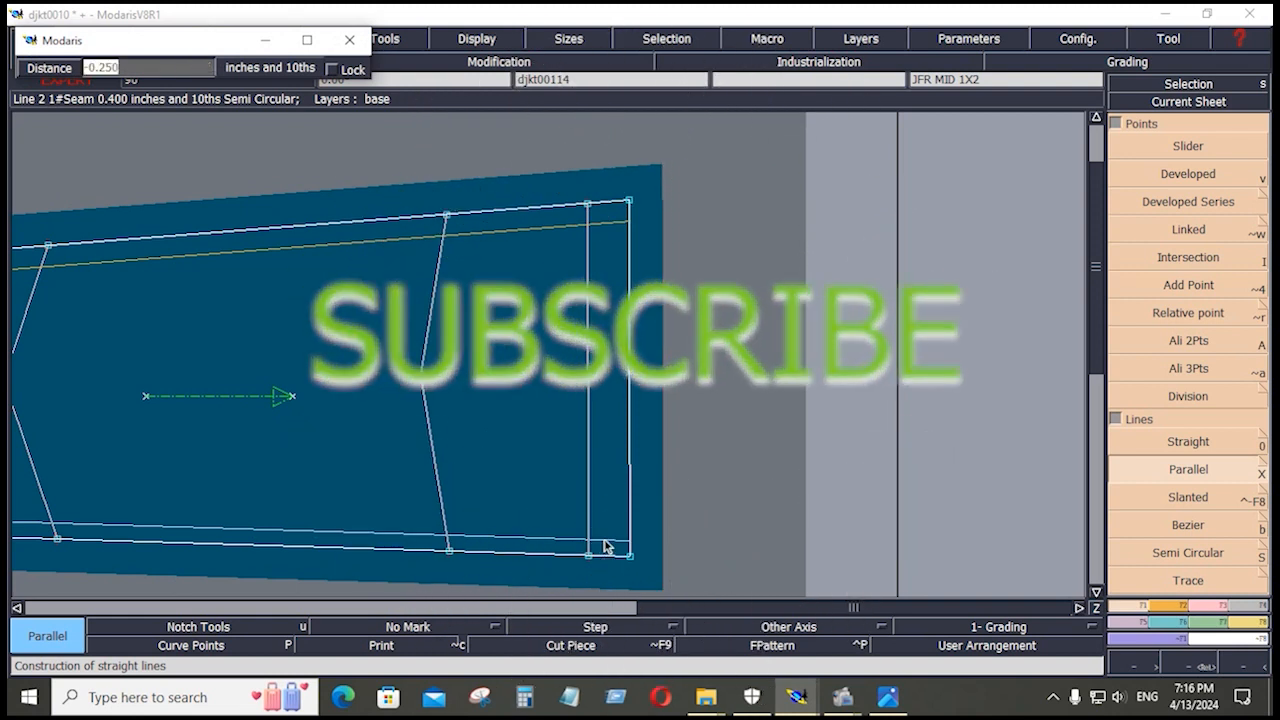
{"action": "key", "text": "BackSpace"}
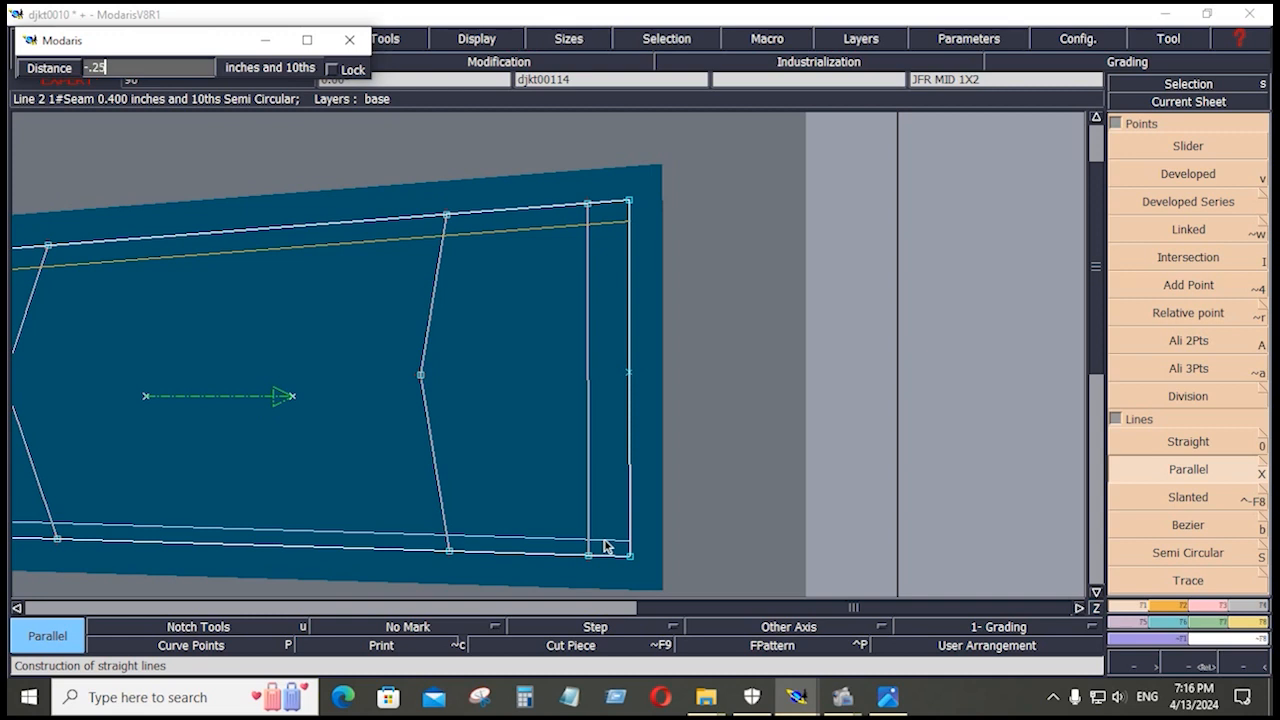
{"action": "key", "text": "Return"}
Step: Trim both parallel lines with Adjust 2 Lines so they only span the narrow strip at the wide end of JFR MID 1X2
{"action": "left_click", "coordinate": [498, 61]}
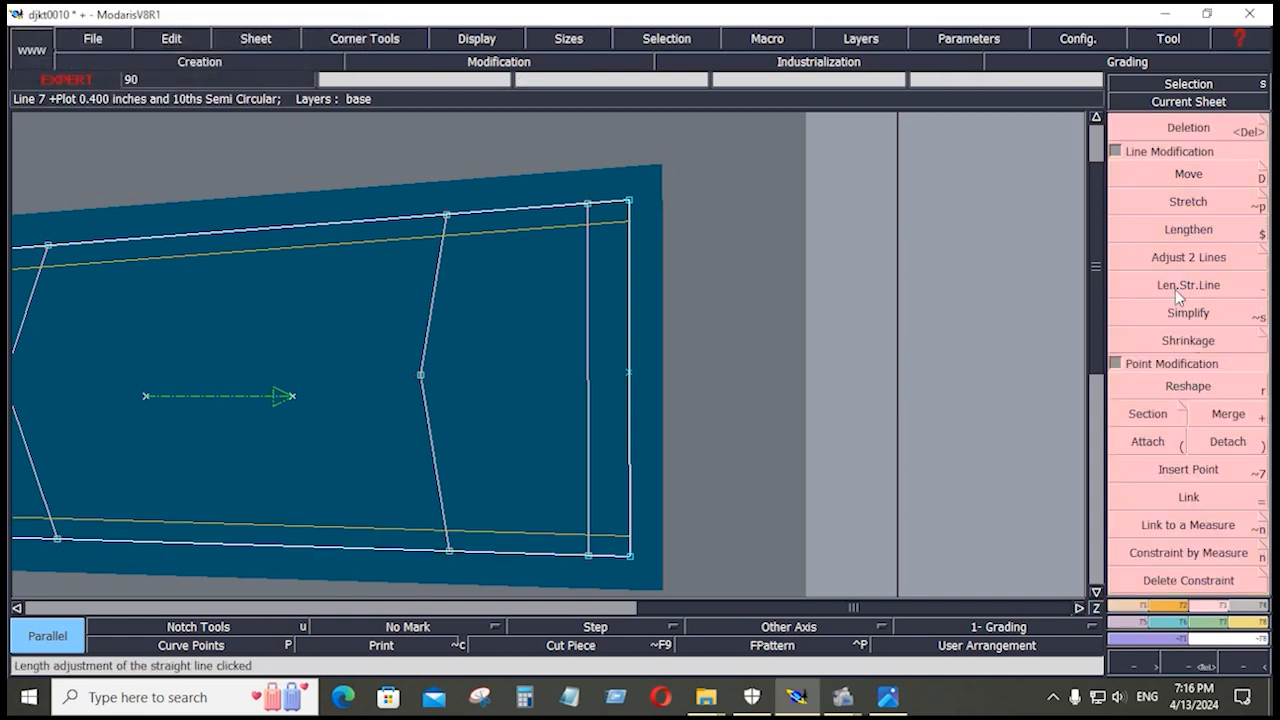
{"action": "left_click", "coordinate": [1188, 257]}
{"action": "left_click", "coordinate": [601, 233]}
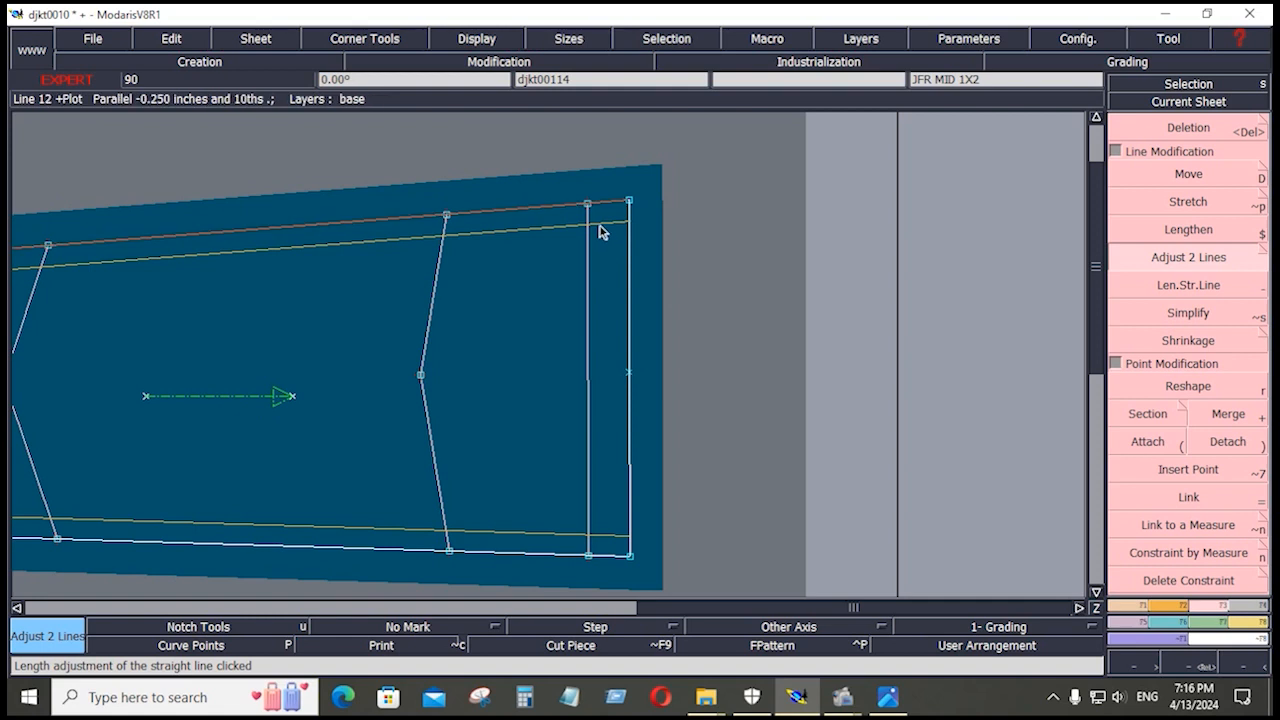
{"action": "left_click", "coordinate": [594, 241]}
{"action": "left_click", "coordinate": [612, 545]}
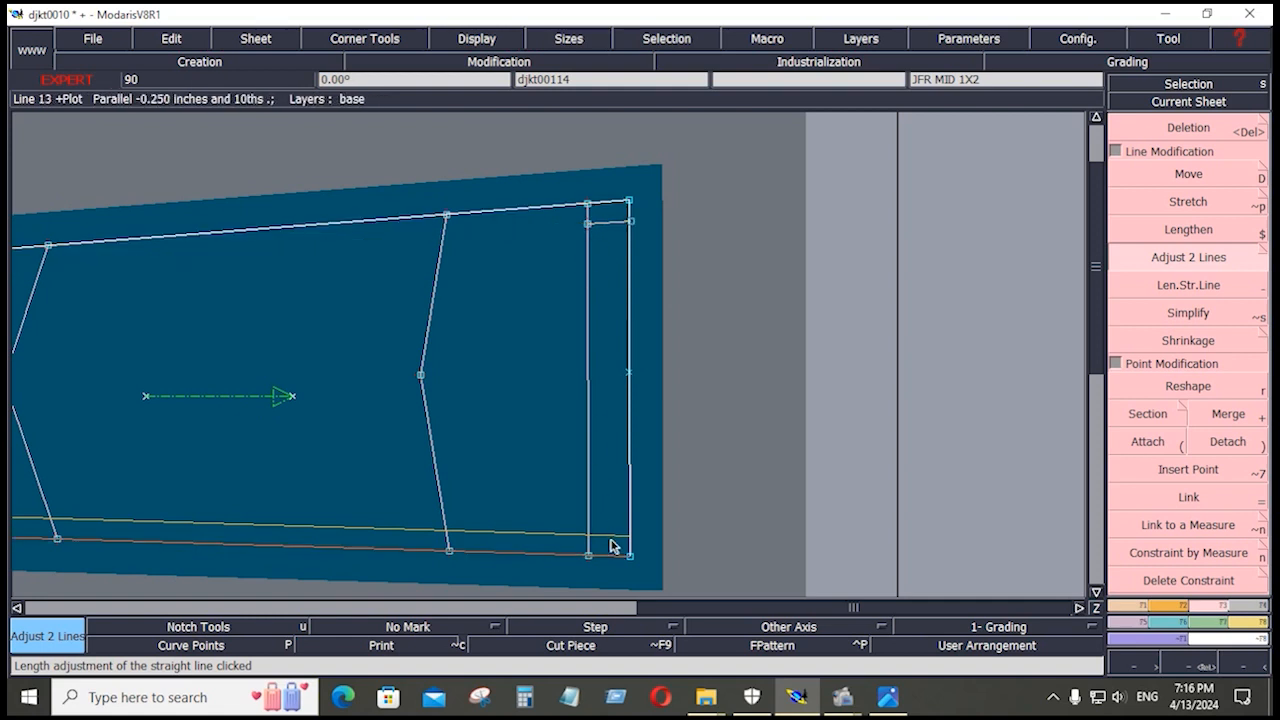
{"action": "left_click", "coordinate": [590, 503]}
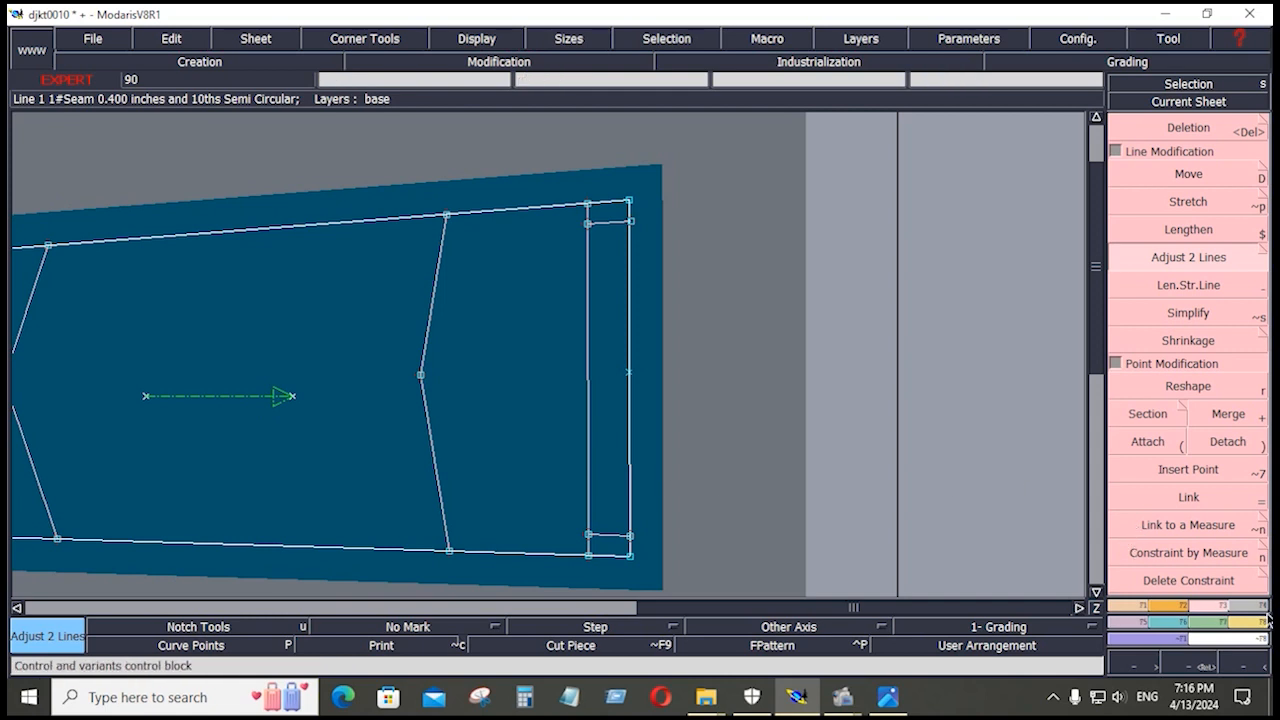
Step: Extract a new seam piece from JFR MID 1X2, leaving out the strip's middle section, and arrange the sheets
{"action": "left_click", "coordinate": [1261, 606]}
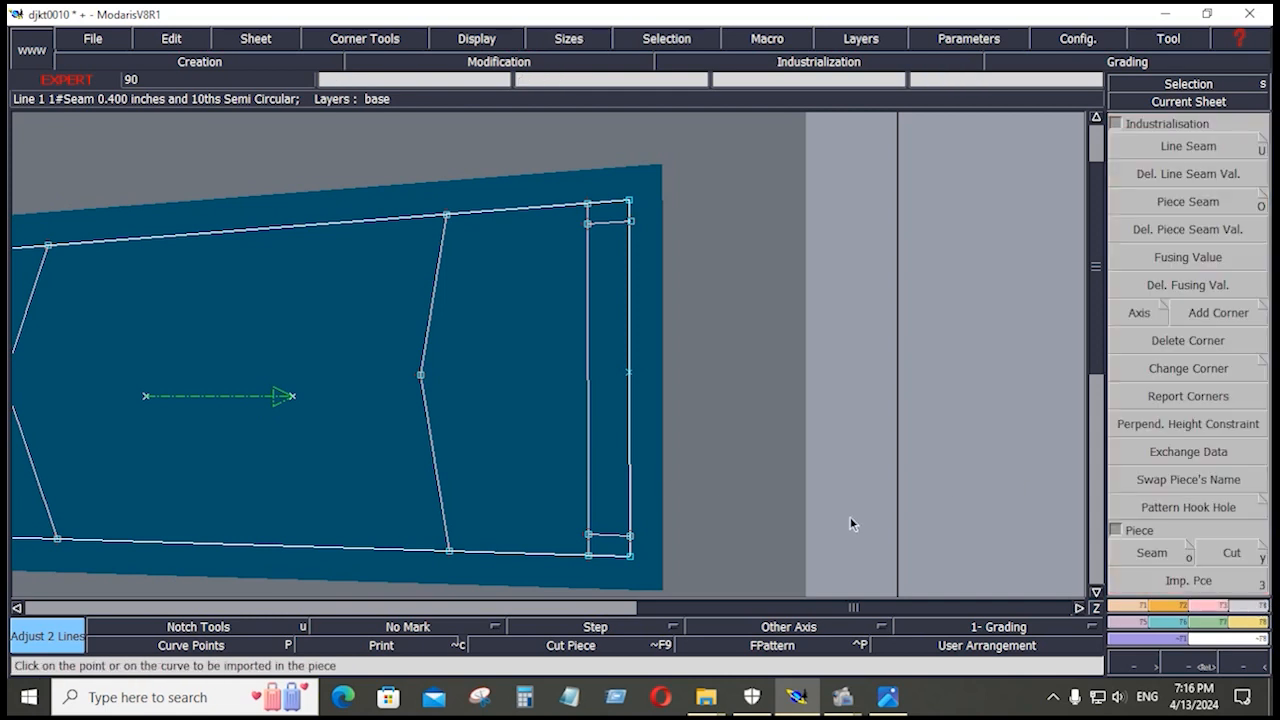
{"action": "key", "text": "Home"}
{"action": "left_click_drag", "start_coordinate": [542, 185], "coordinate": [825, 397]}
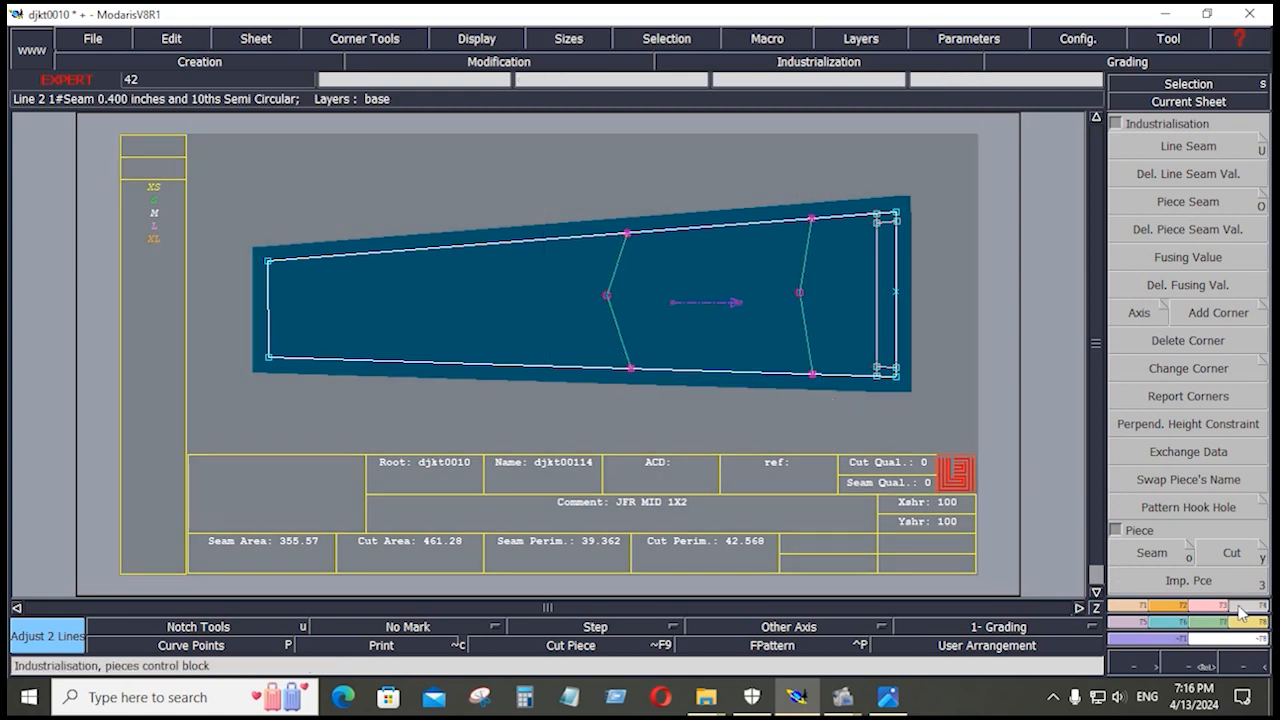
{"action": "left_click", "coordinate": [1158, 553]}
{"action": "left_click", "coordinate": [555, 312]}
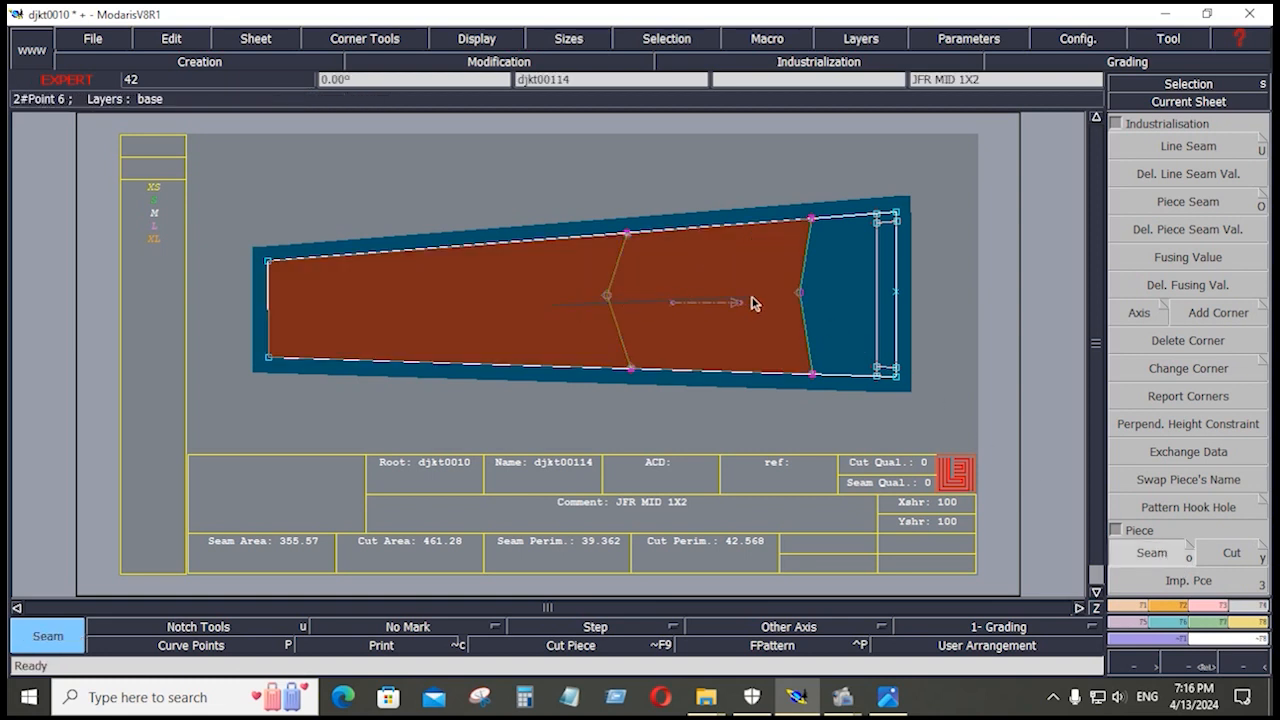
{"action": "left_click", "coordinate": [883, 220]}
{"action": "right_click", "coordinate": [834, 337]}
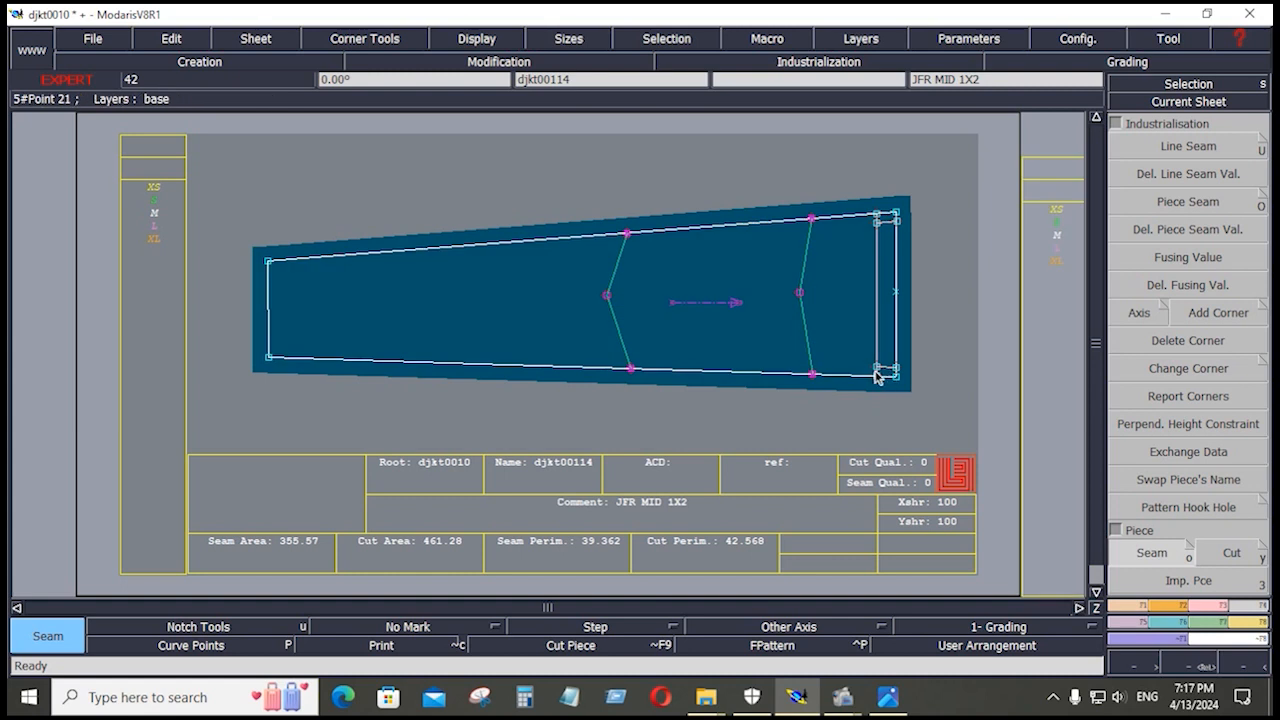
{"action": "key", "text": "j"}
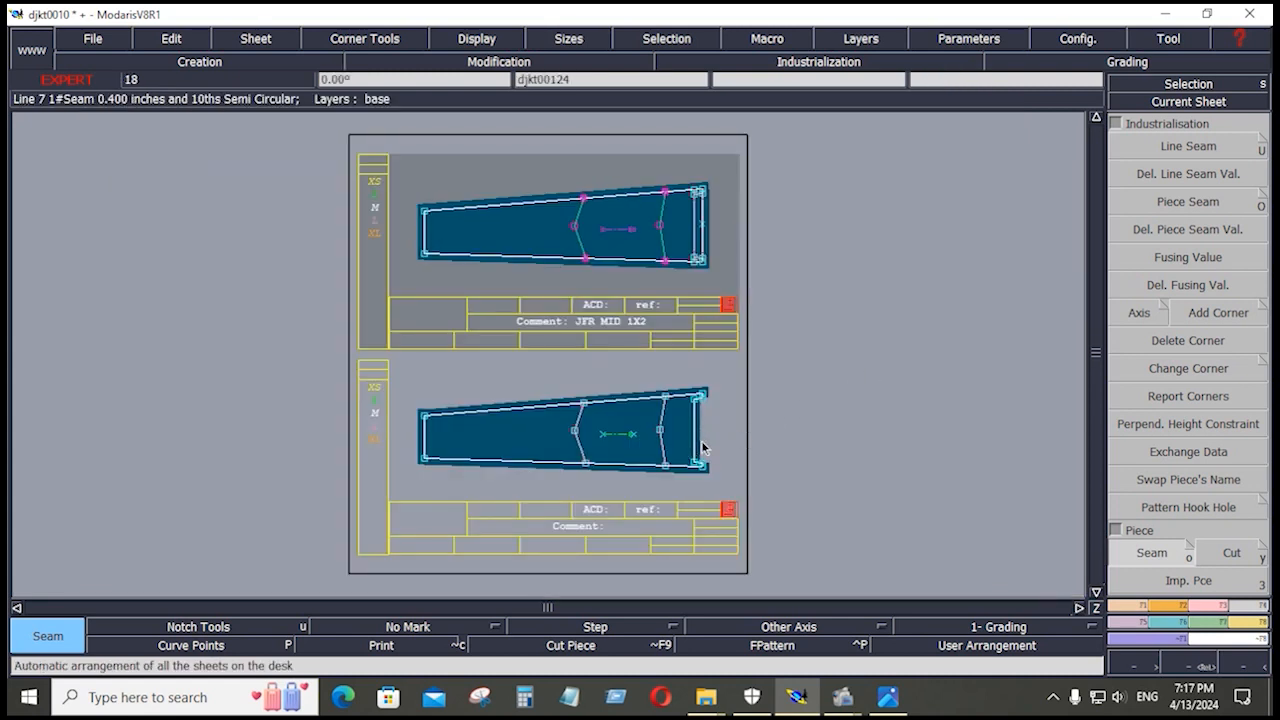
Step: Set a 0.4 inch line seam at beginning and end on all edges of the new piece's notched wide end
{"action": "left_click", "coordinate": [708, 434]}
{"action": "scroll", "coordinate": [708, 434], "scroll_direction": "up", "scroll_amount": 5}
{"action": "left_click", "coordinate": [1180, 152]}
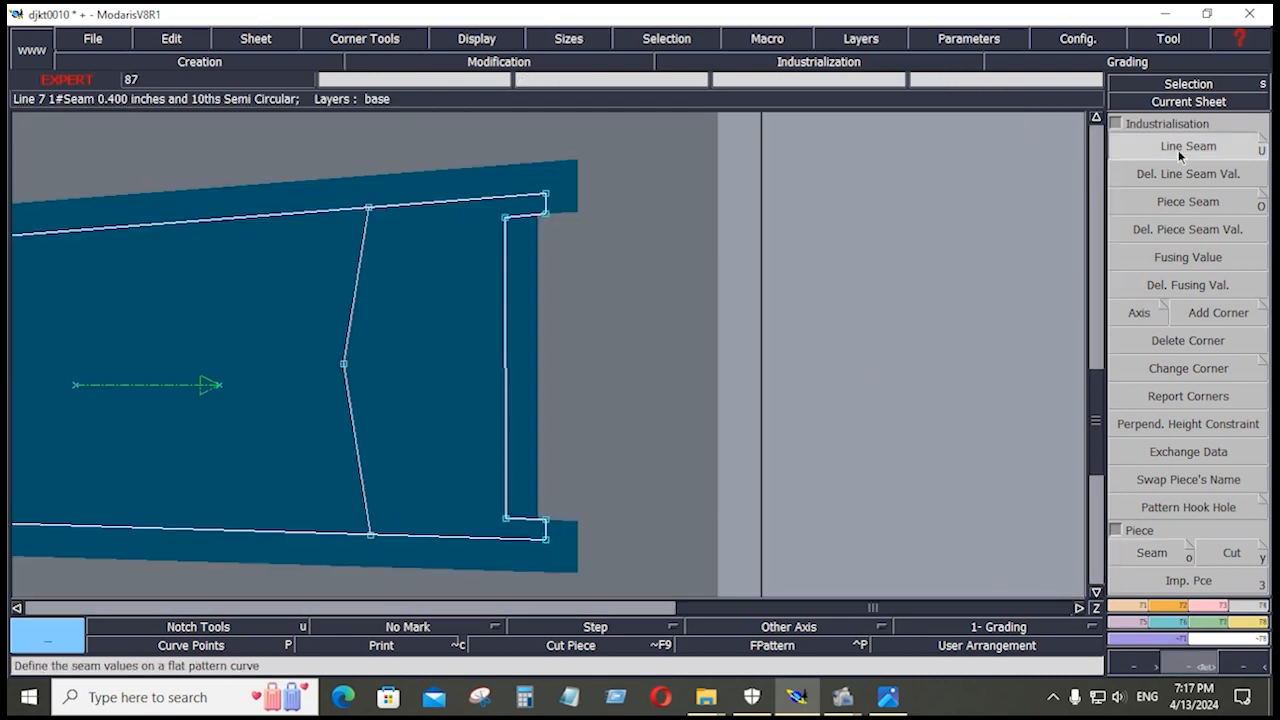
{"action": "left_click", "coordinate": [505, 326]}
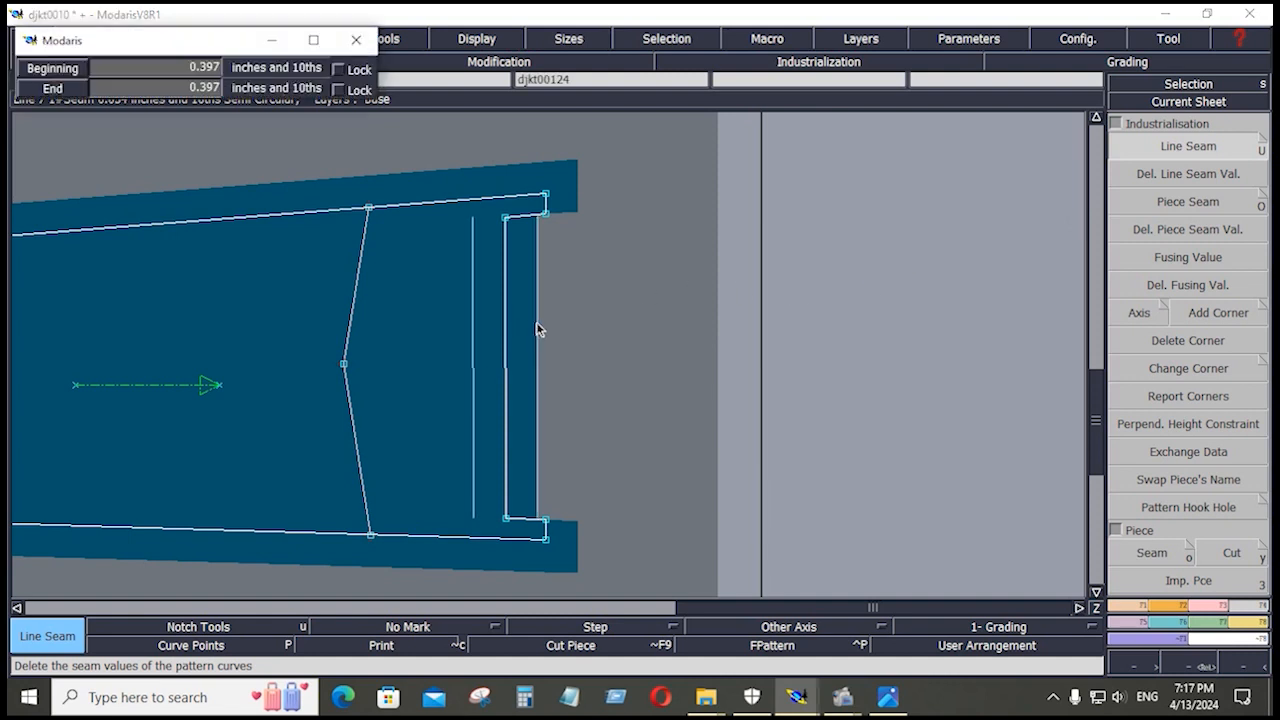
{"action": "left_click", "coordinate": [537, 329]}
{"action": "left_click_drag", "start_coordinate": [469, 150], "coordinate": [624, 588]}
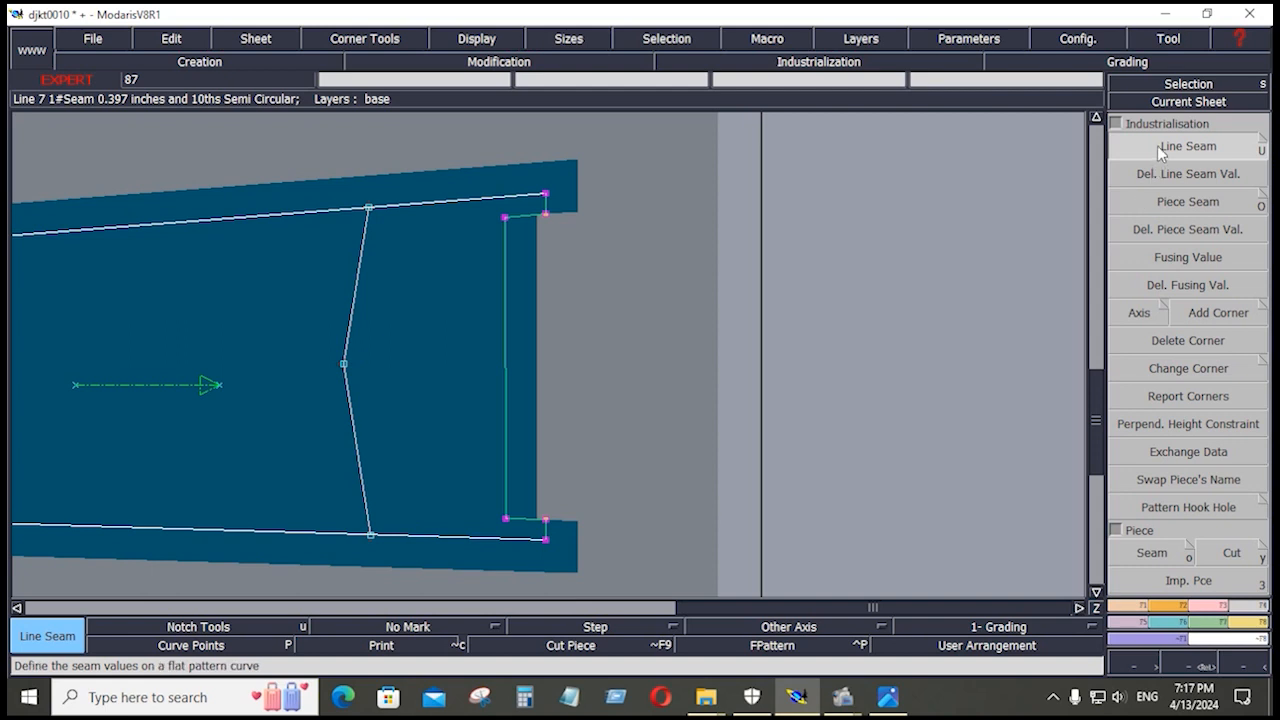
{"action": "left_click", "coordinate": [507, 277]}
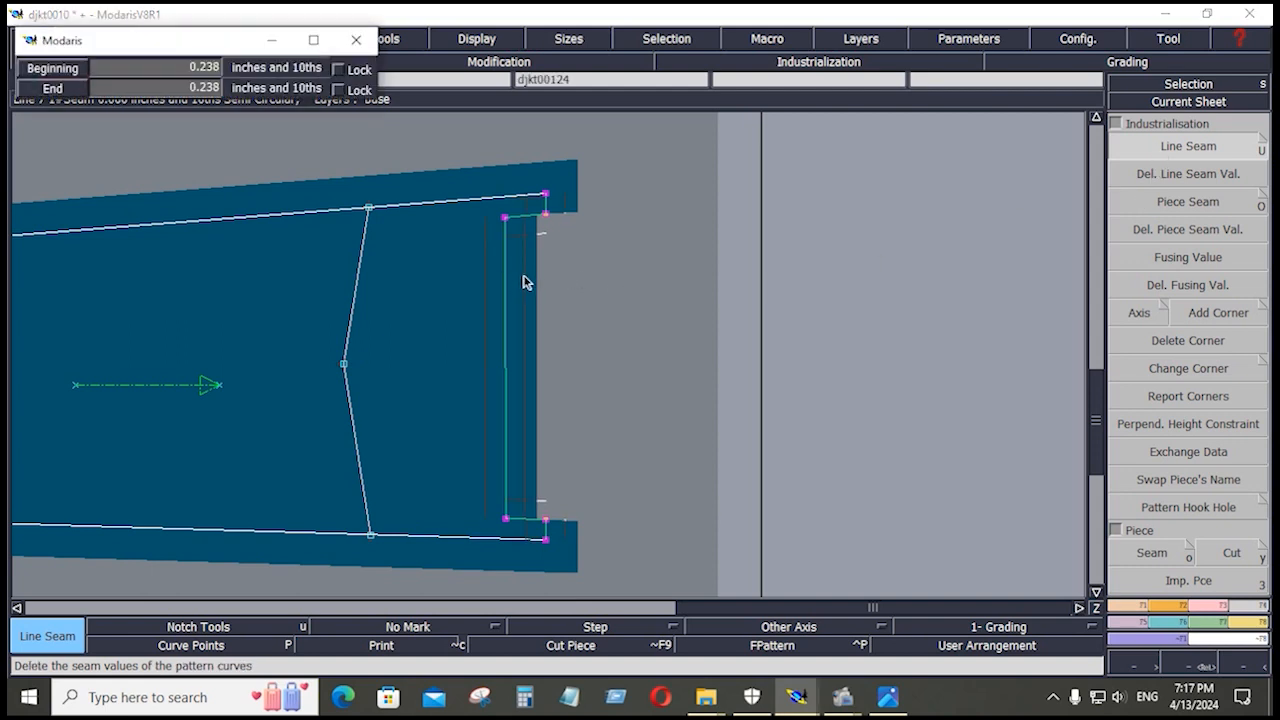
{"action": "type", "text": "0.397.4"}
{"action": "key", "text": "Tab"}
{"action": "type", "text": ".4"}
{"action": "key", "text": "Return"}
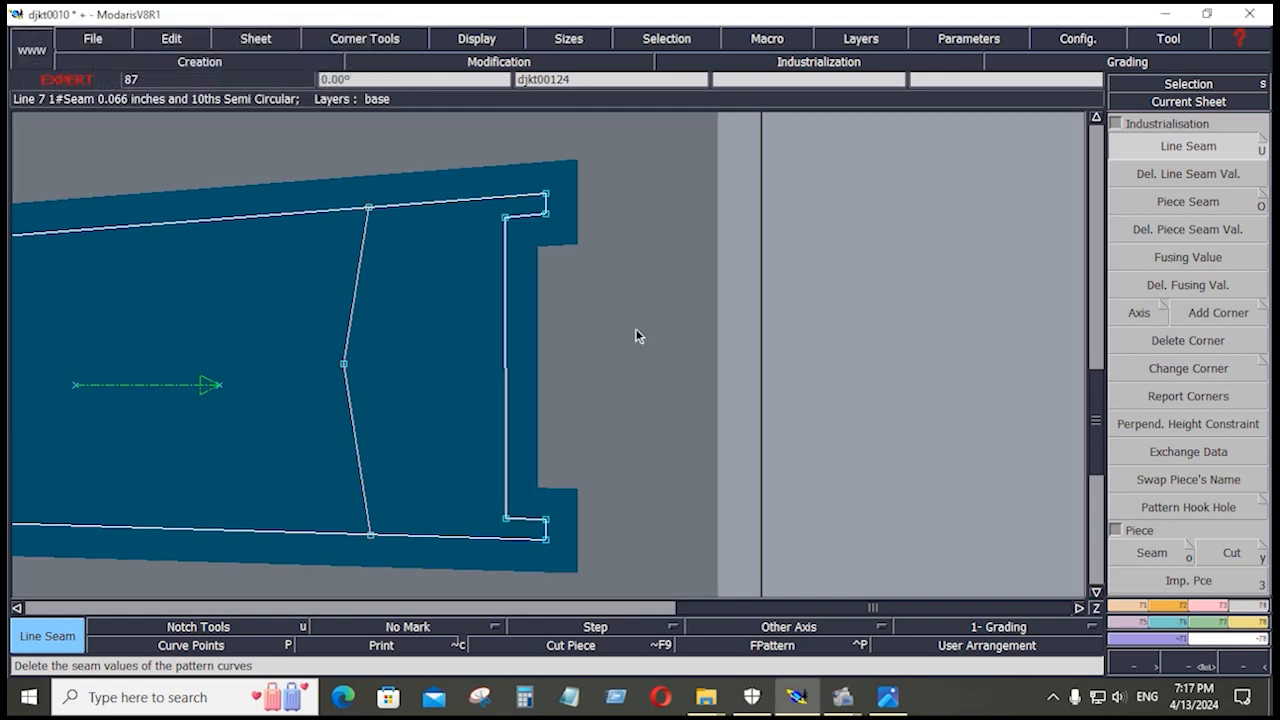
{"action": "key", "text": "Home"}
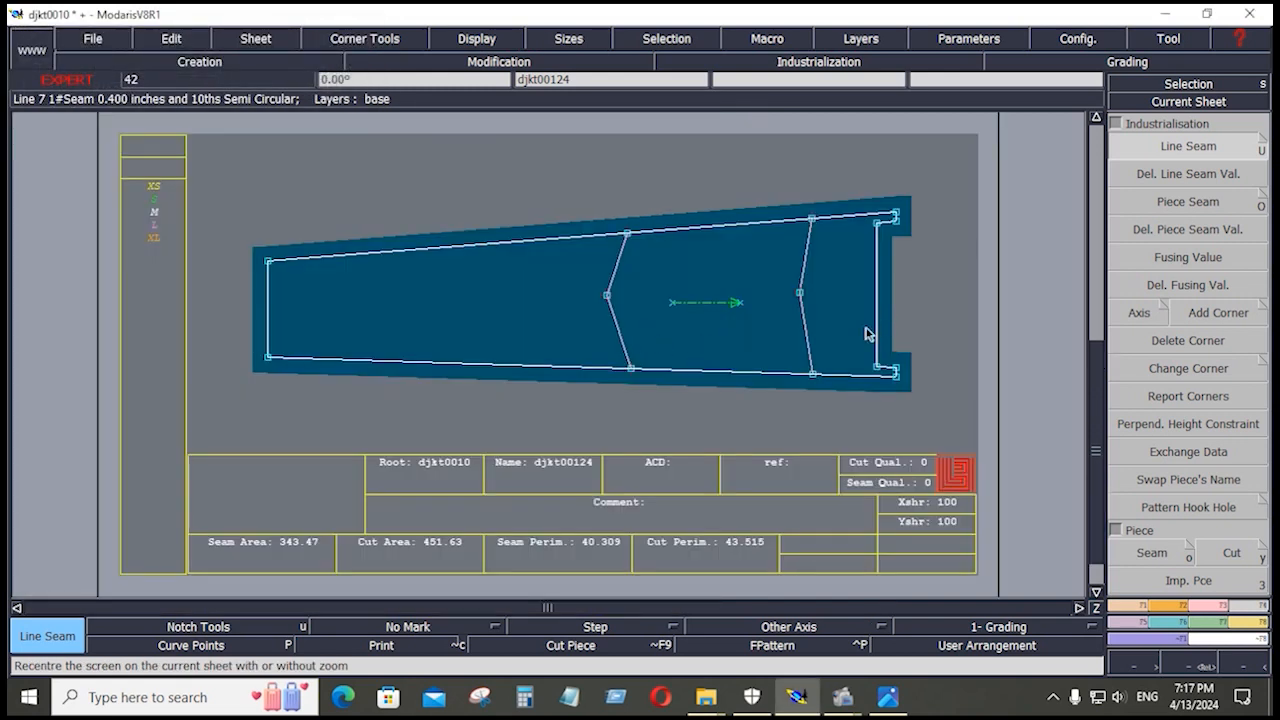
Step: Exchange the JFR MID 1X2 piece data to the new notched piece and delete the old sheet
{"action": "key", "text": "End"}
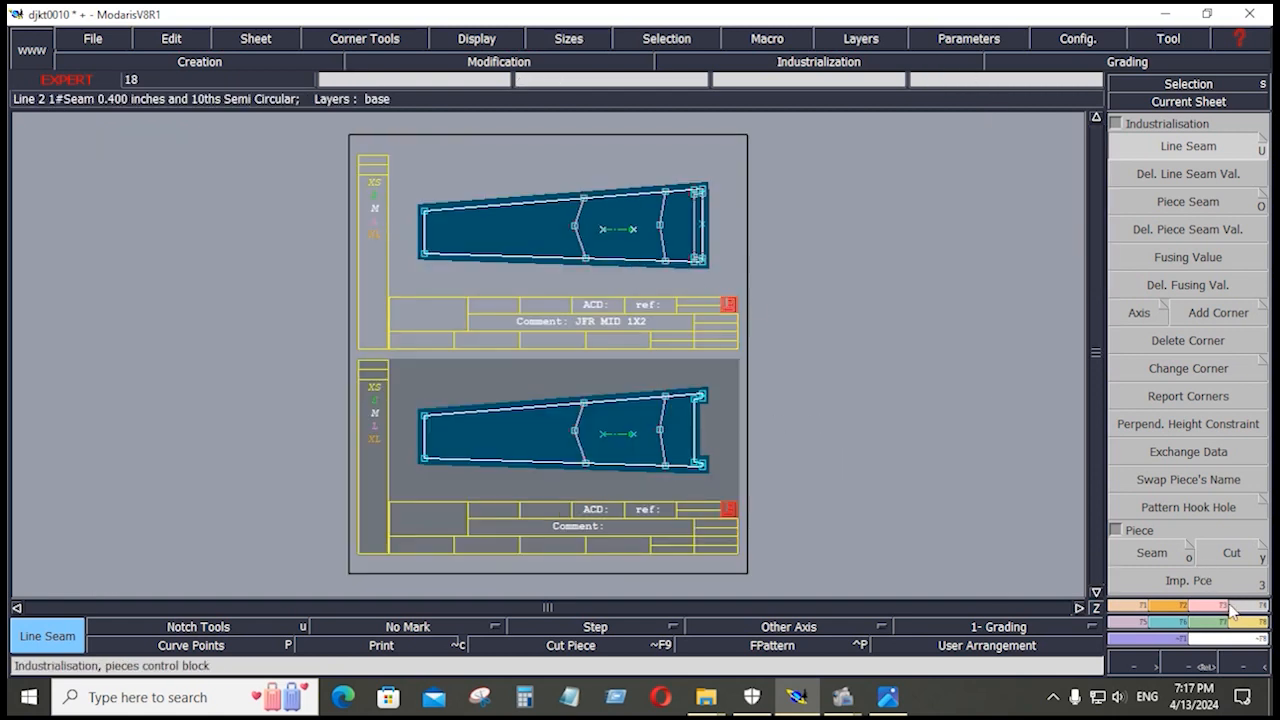
{"action": "left_click", "coordinate": [1188, 451]}
{"action": "key", "text": "Delete"}
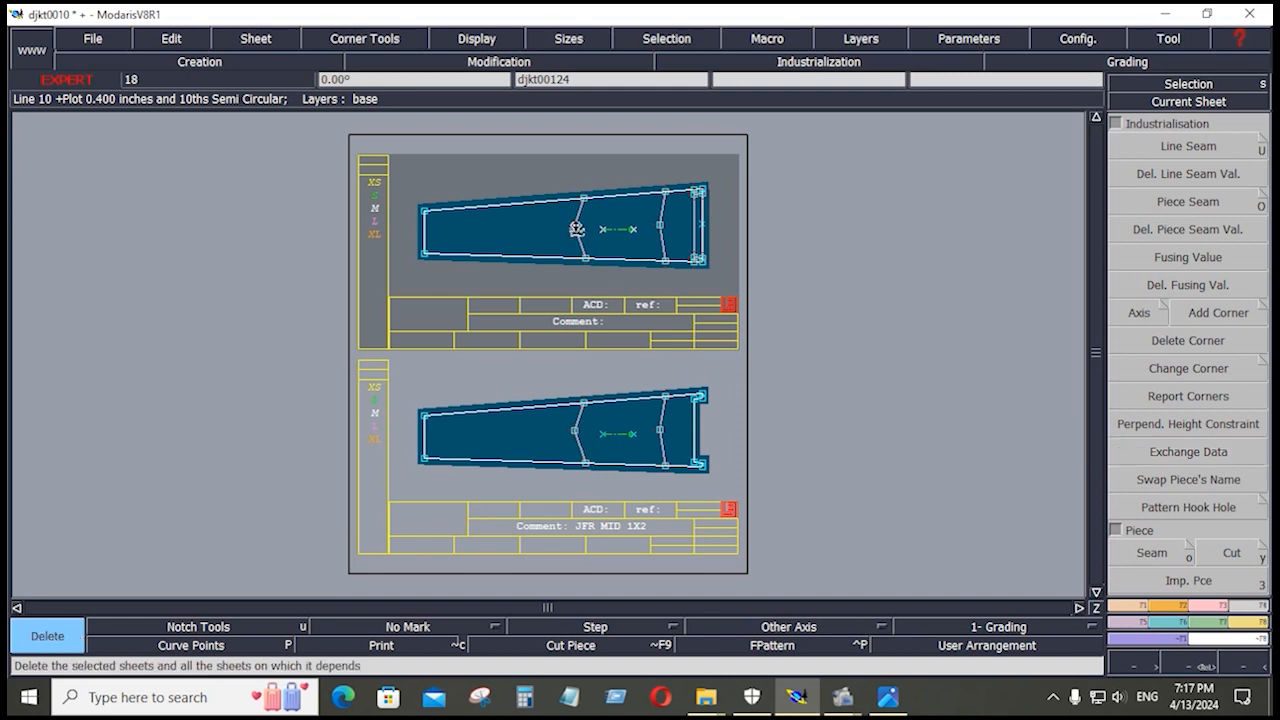
{"action": "left_click", "coordinate": [577, 229]}
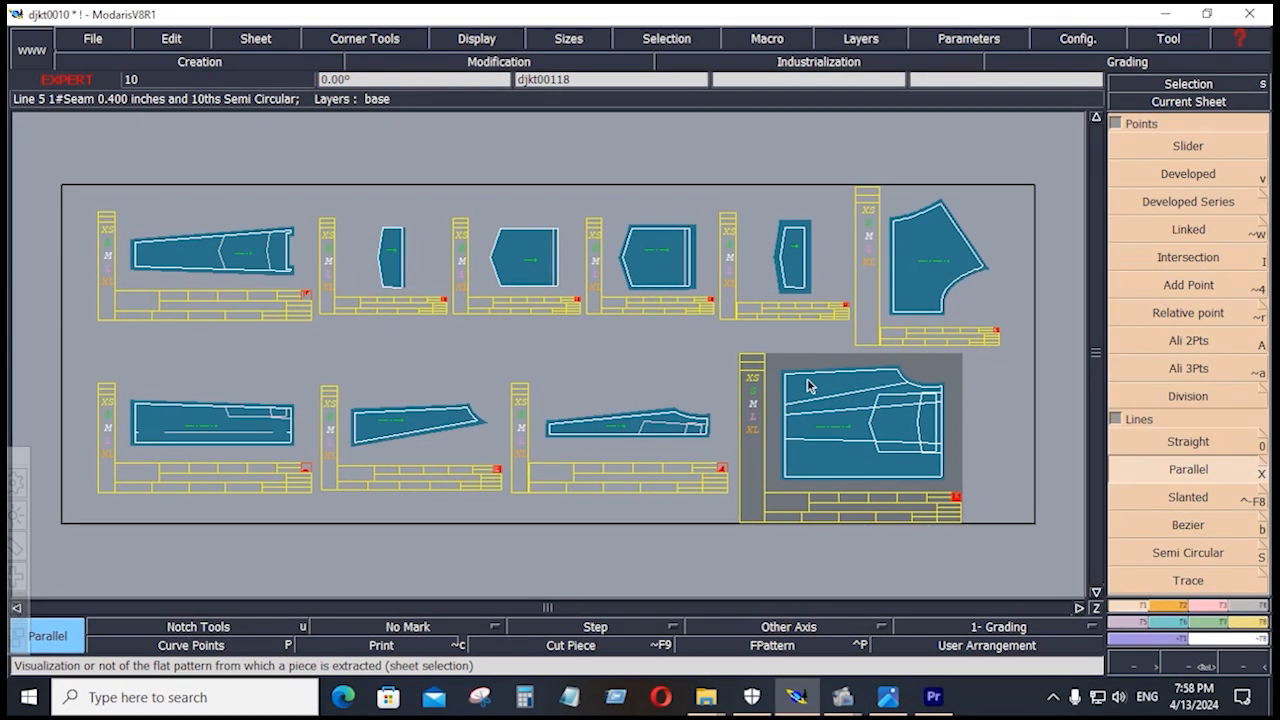
Step: Review the jacket sketch and the inseam pocket measurements on SHEET-01.JPG and SHEET-02.JPG in the image viewer
{"action": "left_click", "coordinate": [888, 697]}
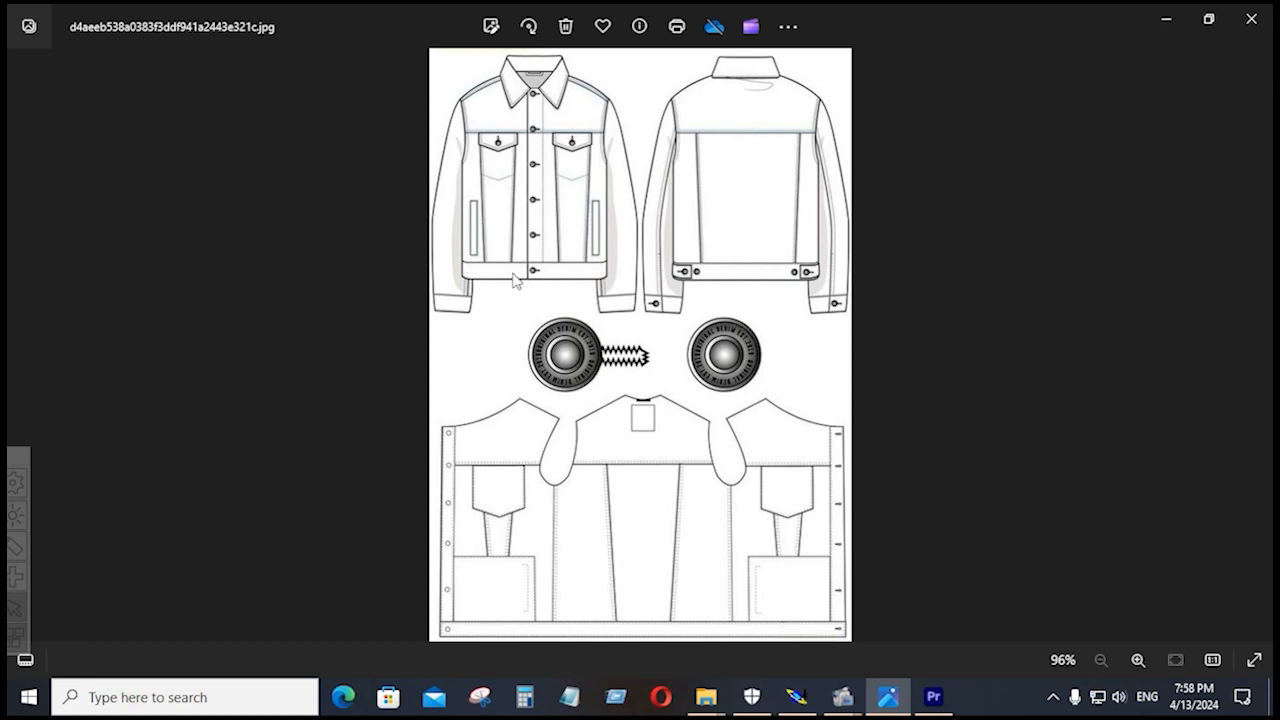
{"action": "left_click", "coordinate": [1256, 346]}
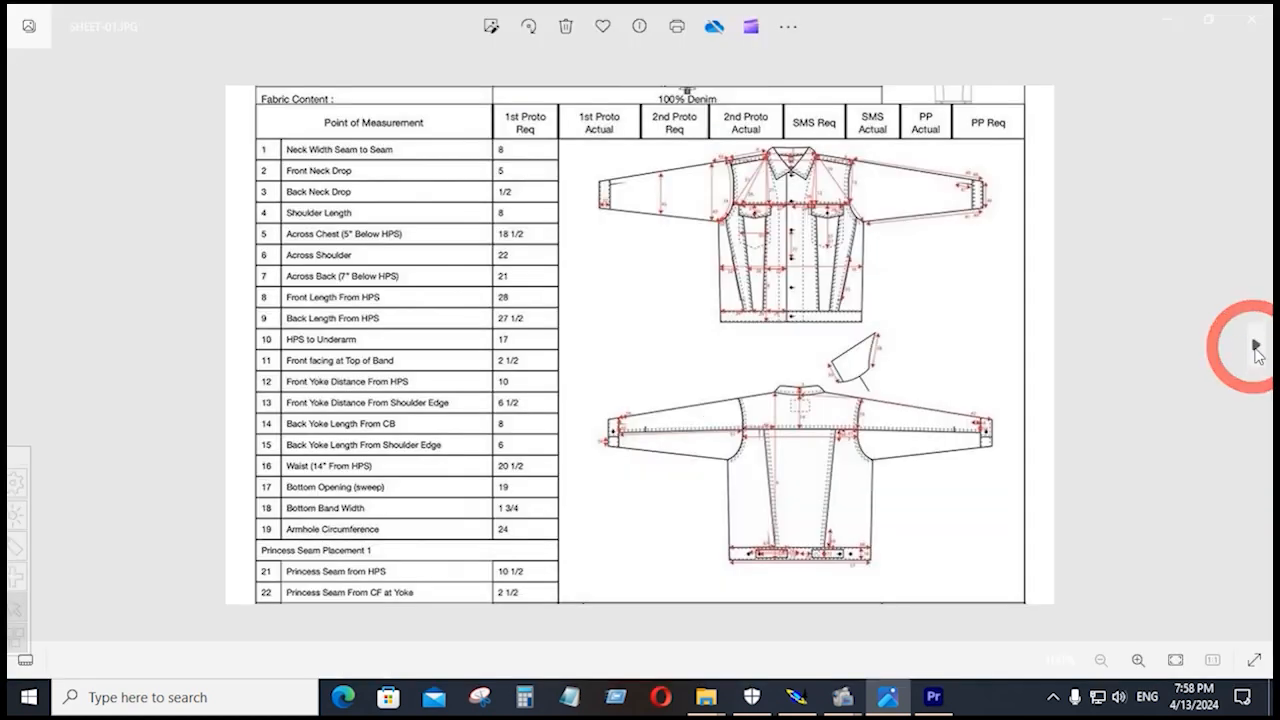
{"action": "left_click", "coordinate": [1257, 350]}
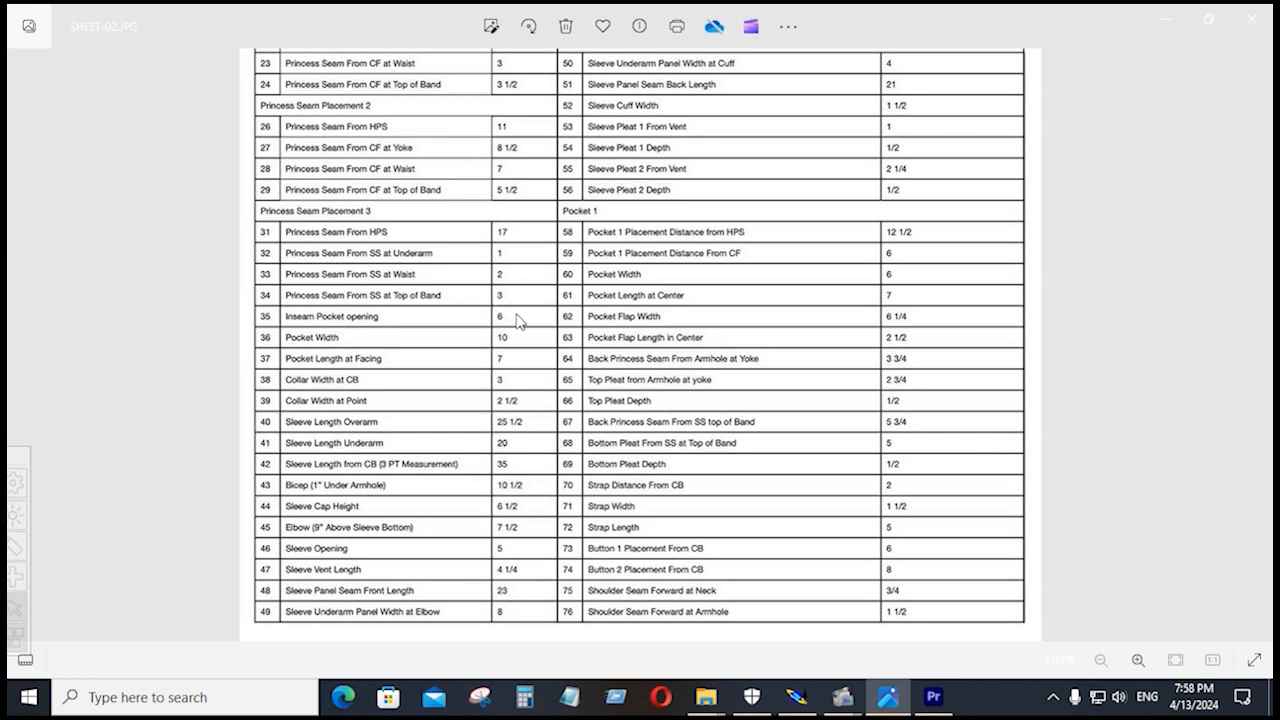
{"action": "left_click", "coordinate": [24, 345]}
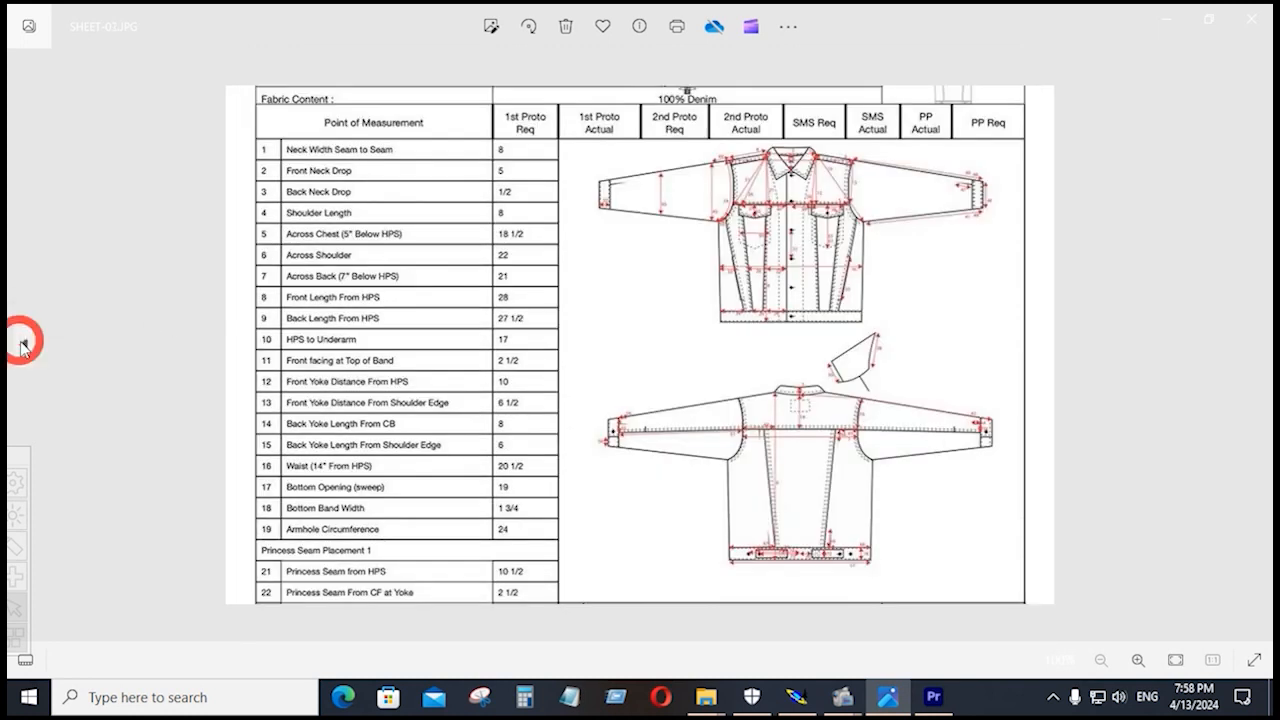
{"action": "left_click", "coordinate": [29, 362]}
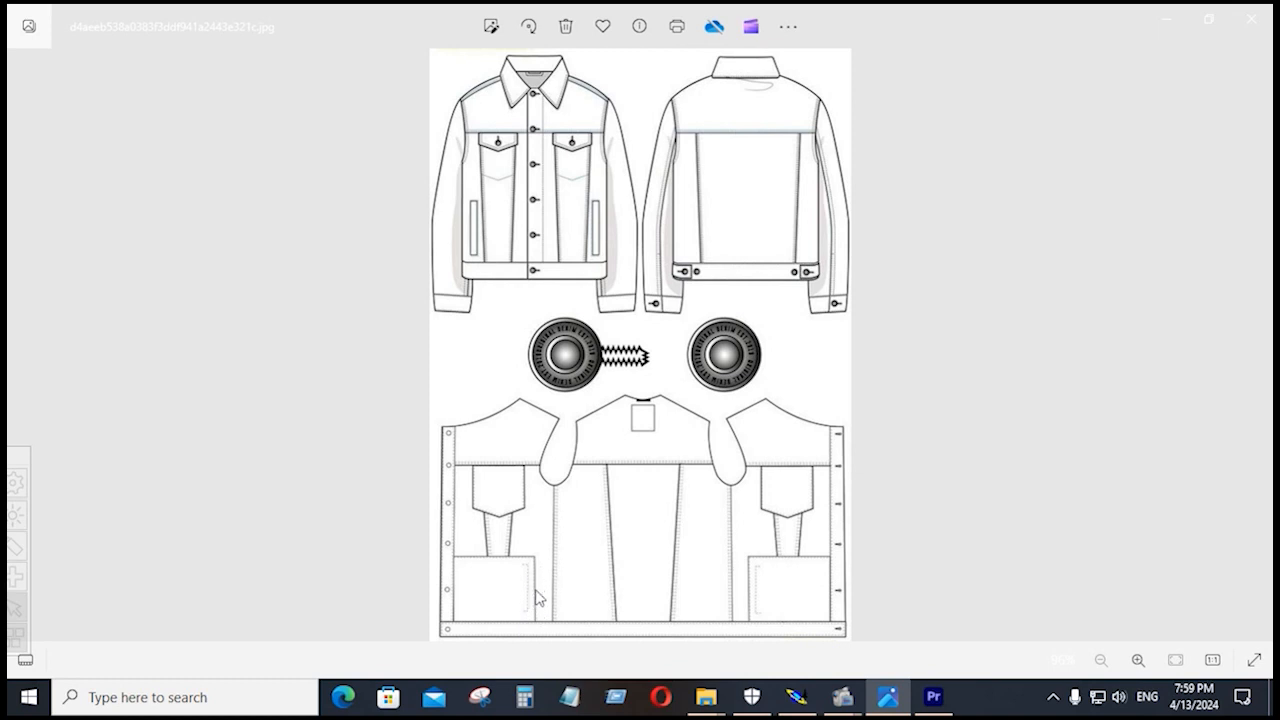
Step: Return to Modaris and draw a line parallel to the front body's hem edge at a distance of -1 inch
{"action": "left_click", "coordinate": [796, 697]}
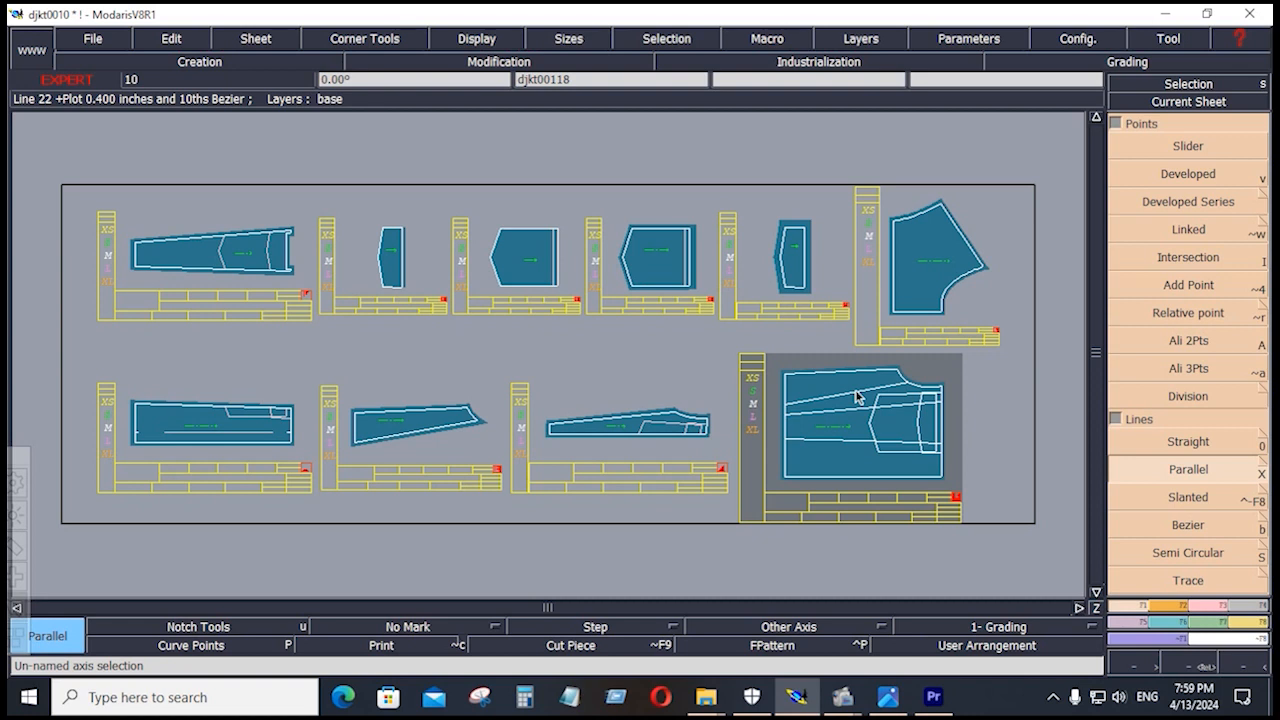
{"action": "key", "text": "Home"}
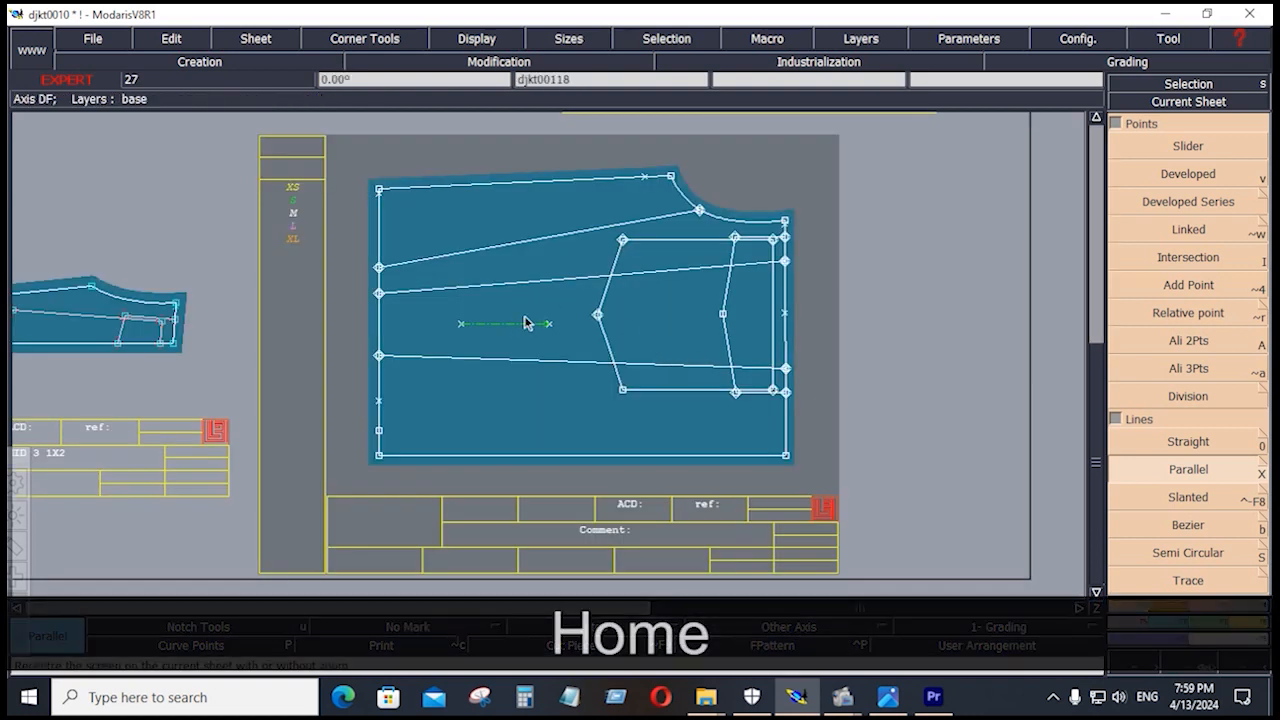
{"action": "left_click", "coordinate": [1207, 474]}
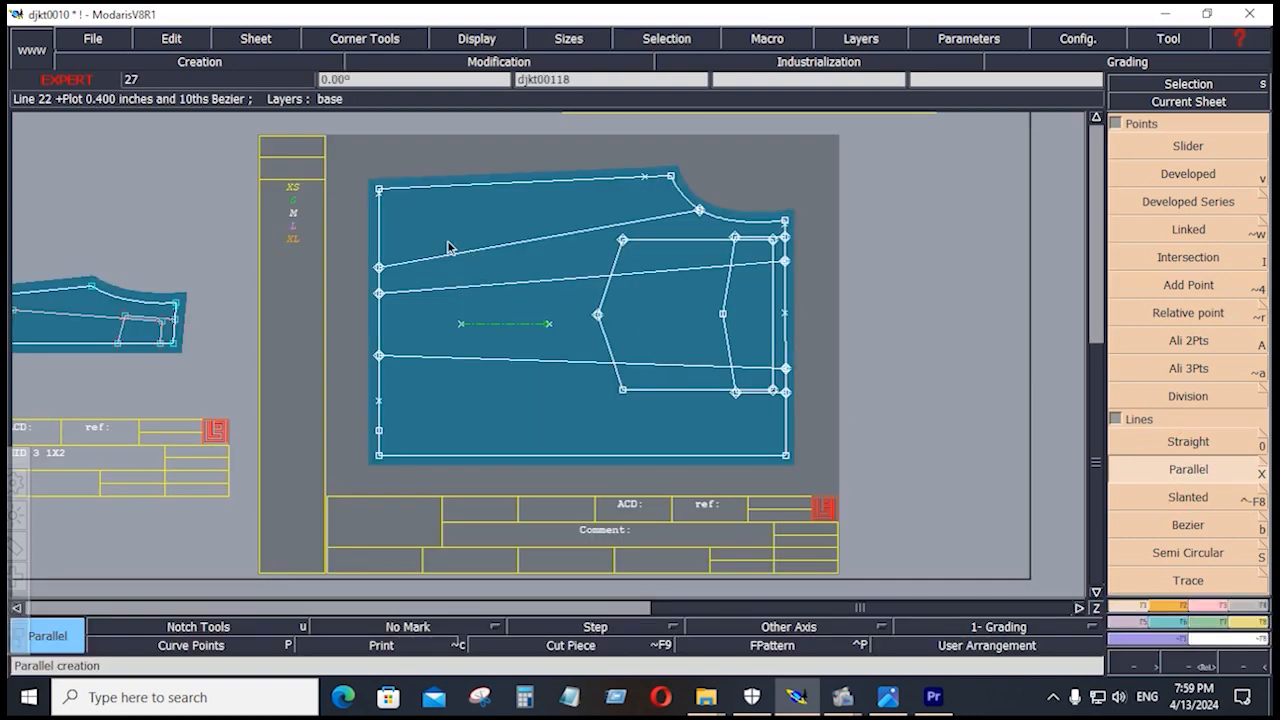
{"action": "left_click", "coordinate": [379, 227]}
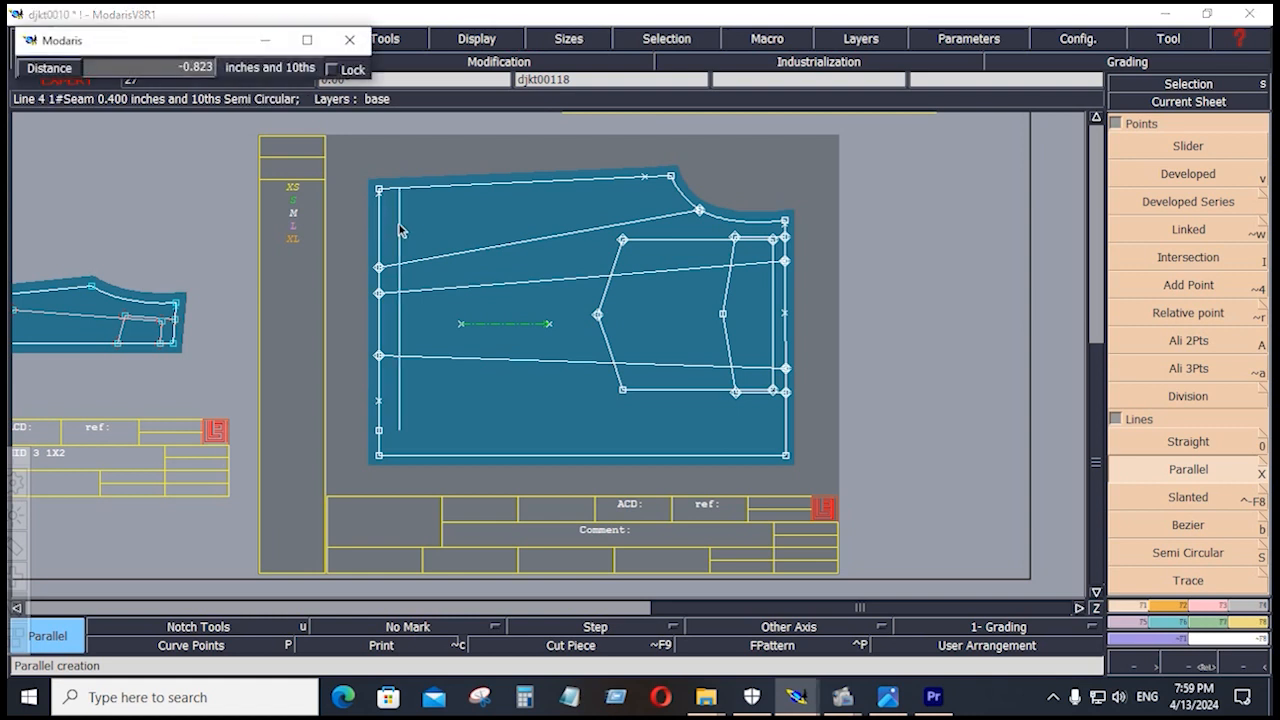
{"action": "key", "text": "Down"}
{"action": "type", "text": "-1"}
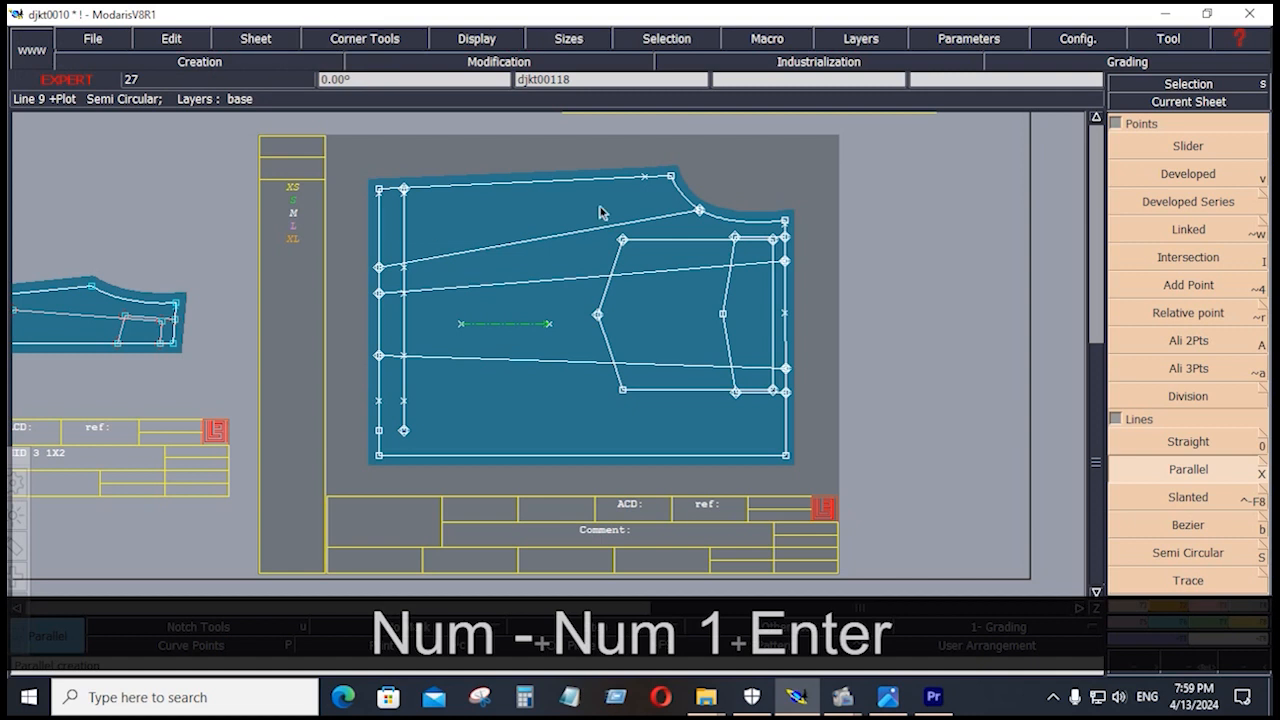
Step: Draw a second parallel at -6 inches from the new line near the hem to mark the pocket opening
{"action": "left_click", "coordinate": [407, 225]}
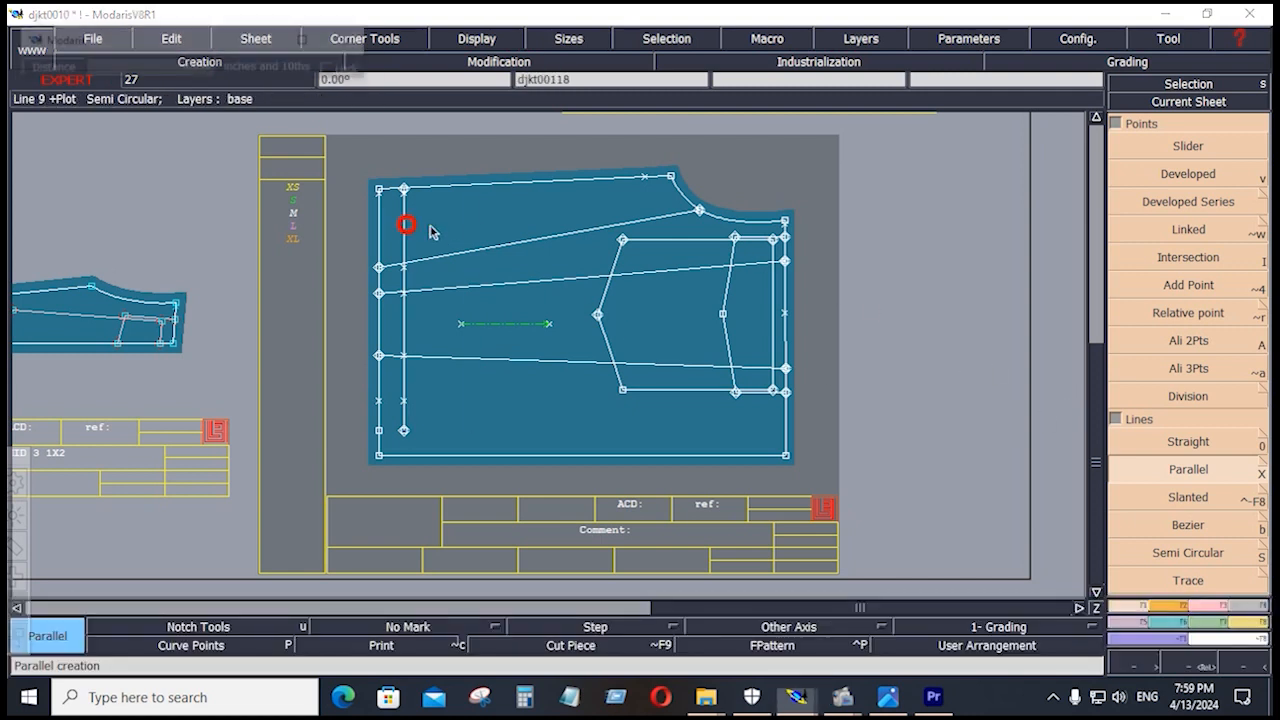
{"action": "type", "text": "-"}
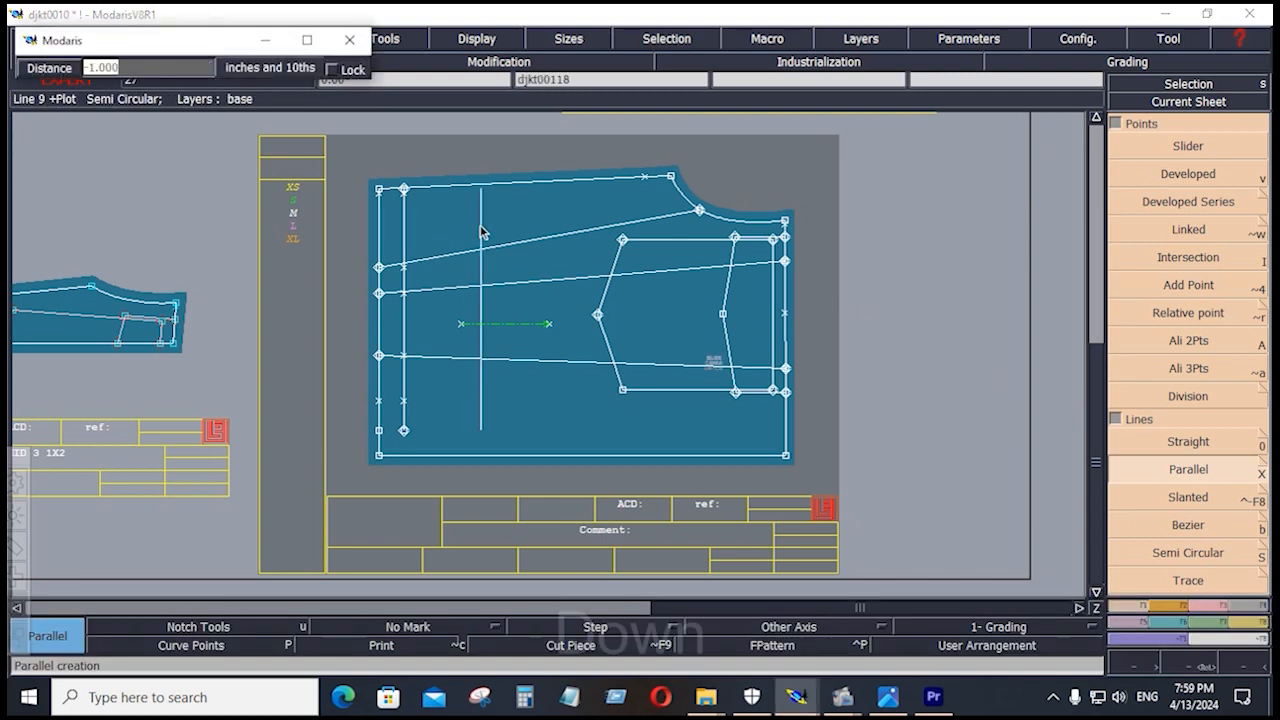
{"action": "type", "text": "6"}
{"action": "key", "text": "Return"}
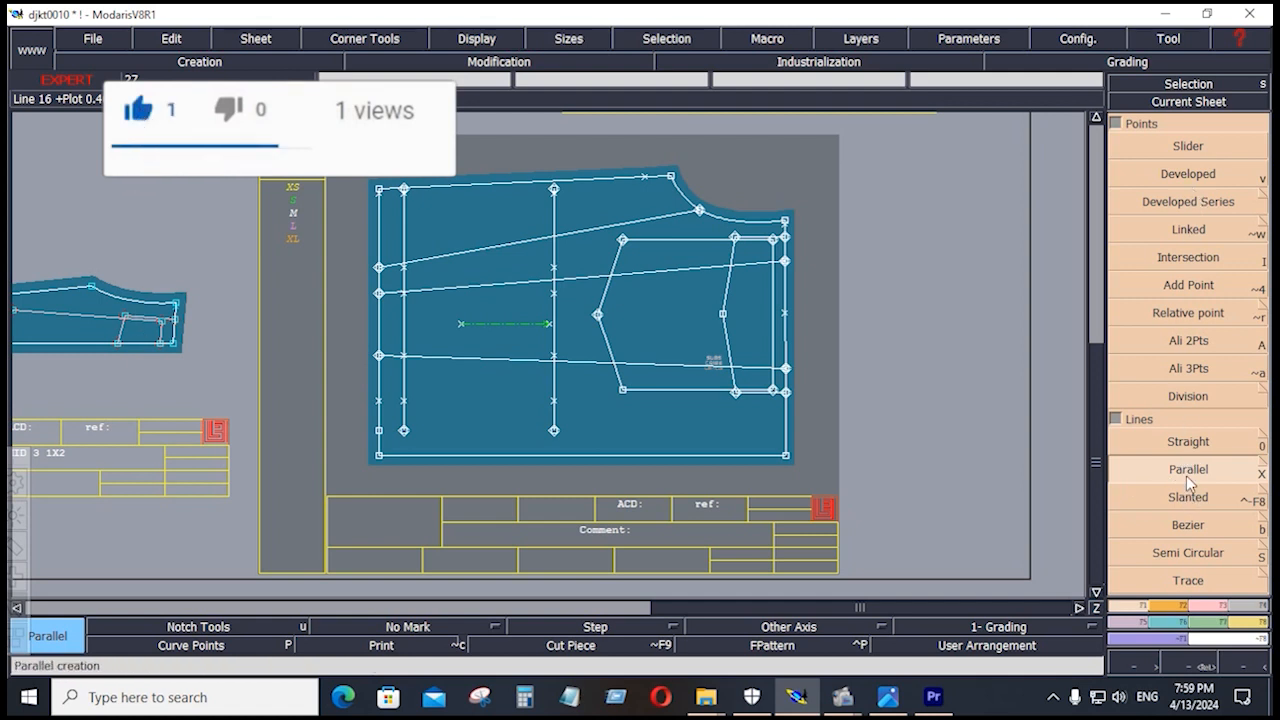
Step: Draw a line parallel to the front body's side seam at a distance of -1 inch
{"action": "left_click", "coordinate": [483, 182]}
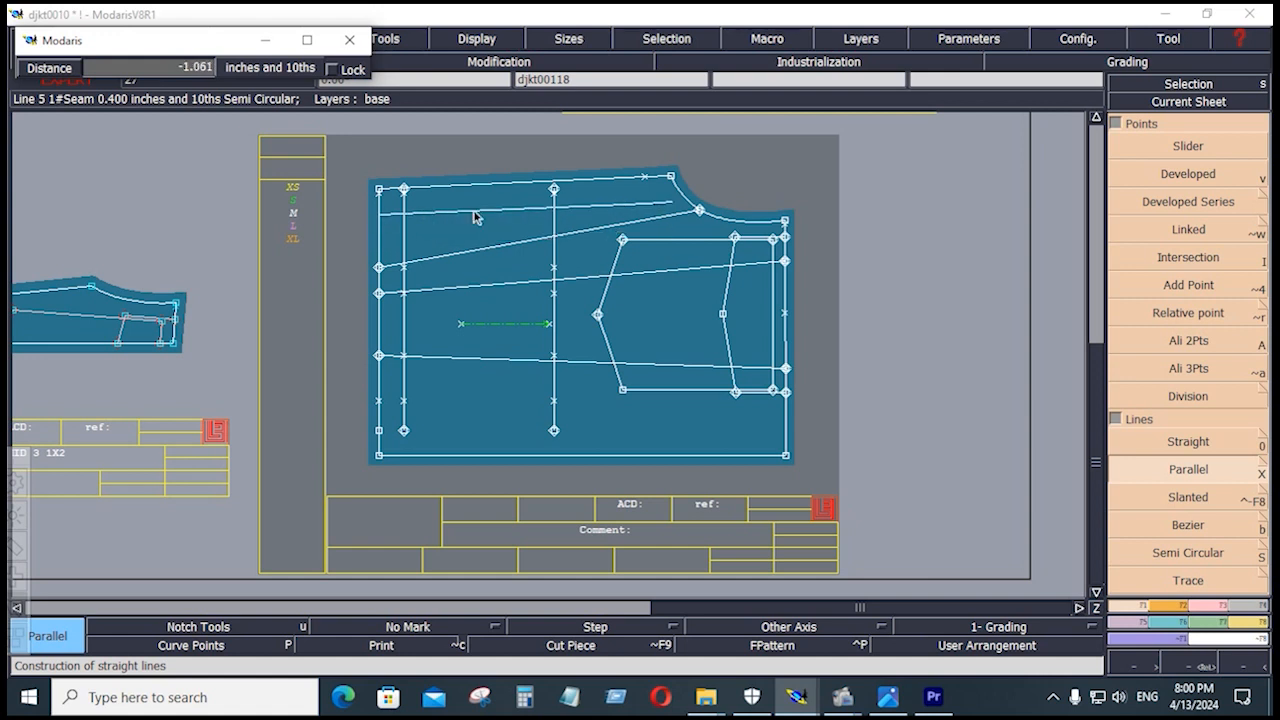
{"action": "key", "text": "Down"}
{"action": "type", "text": "-1"}
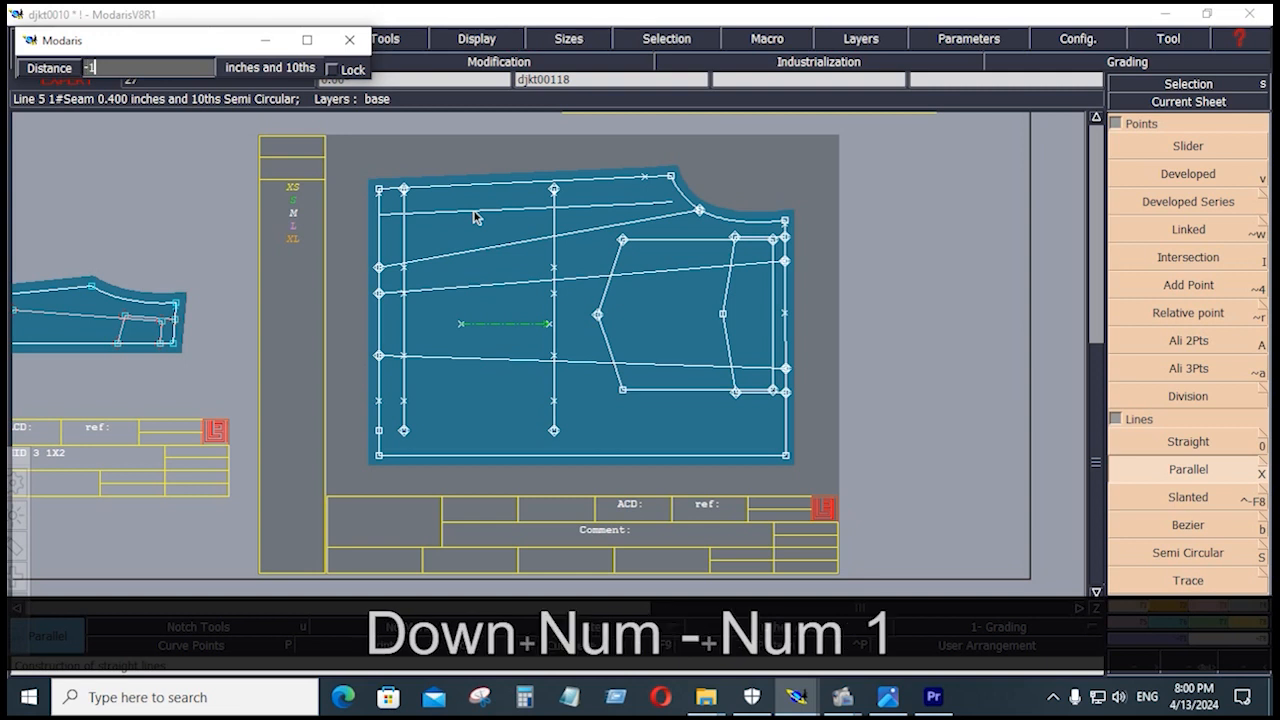
{"action": "key", "text": "Return"}
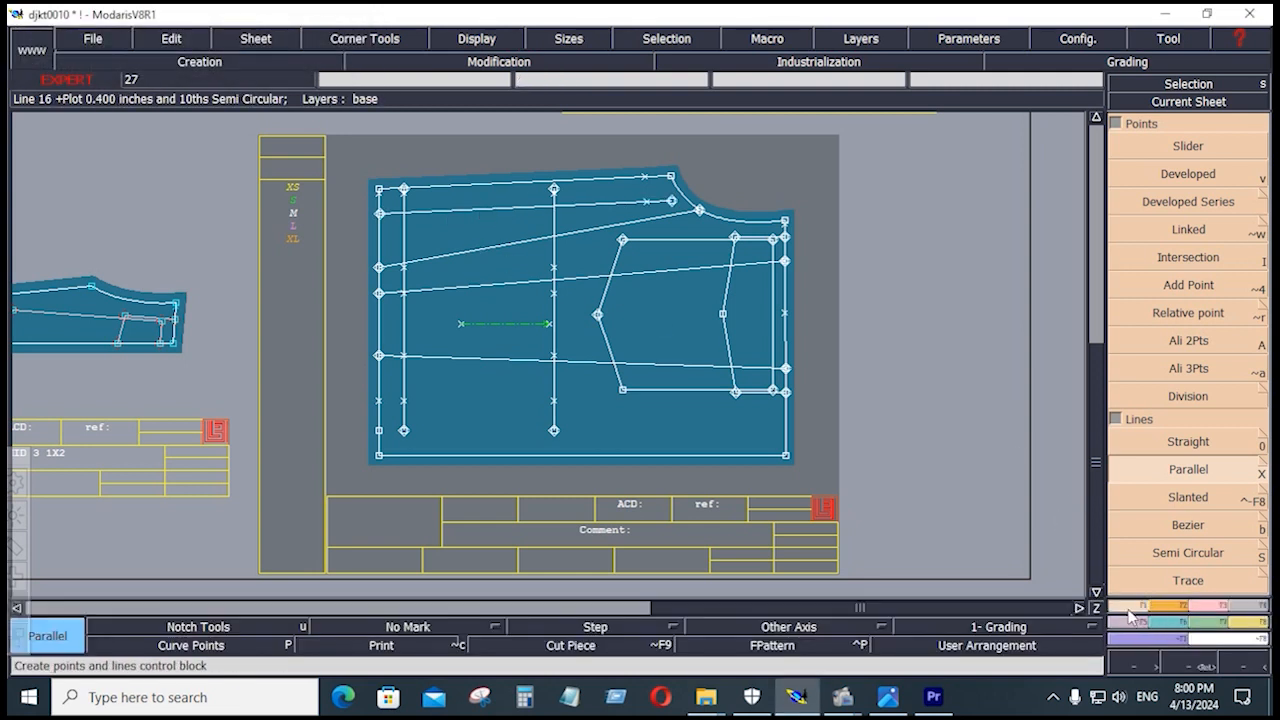
Step: Align the end points of the line 1 inch inside the side seam so it runs horizontally
{"action": "left_click", "coordinate": [1176, 343]}
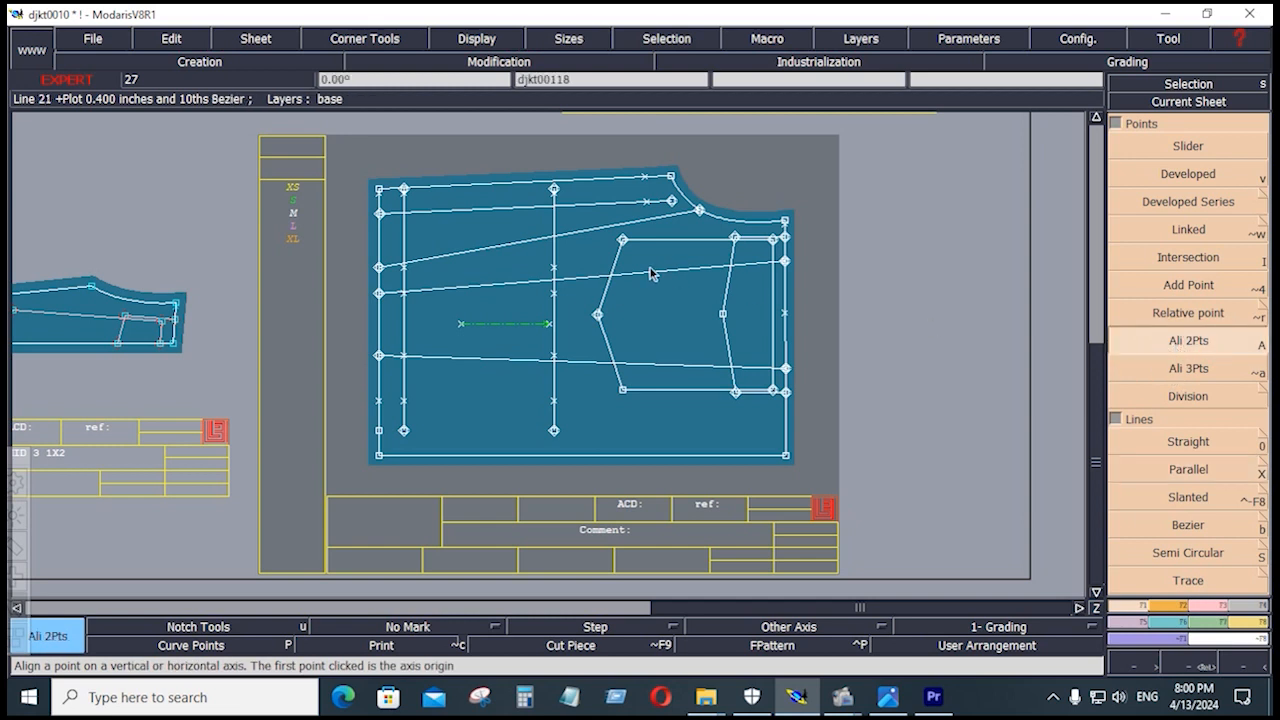
{"action": "left_click", "coordinate": [379, 214]}
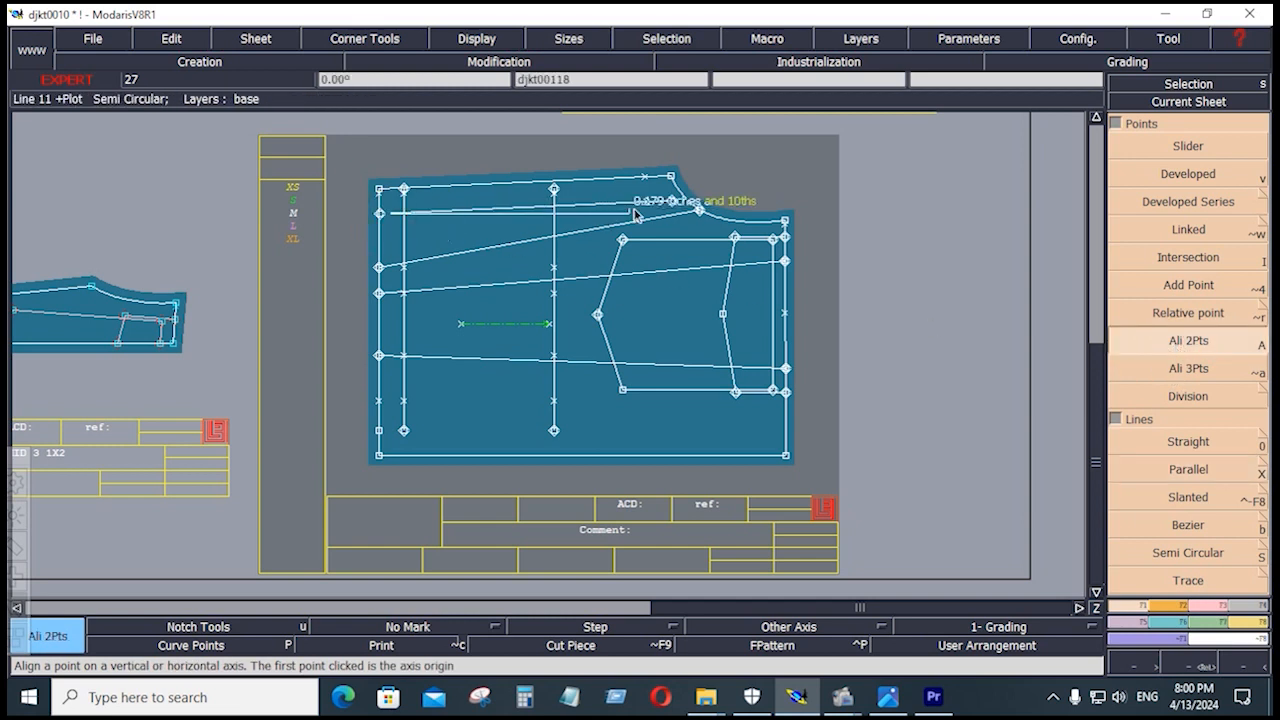
{"action": "left_click", "coordinate": [671, 202]}
{"action": "key", "text": "x"}
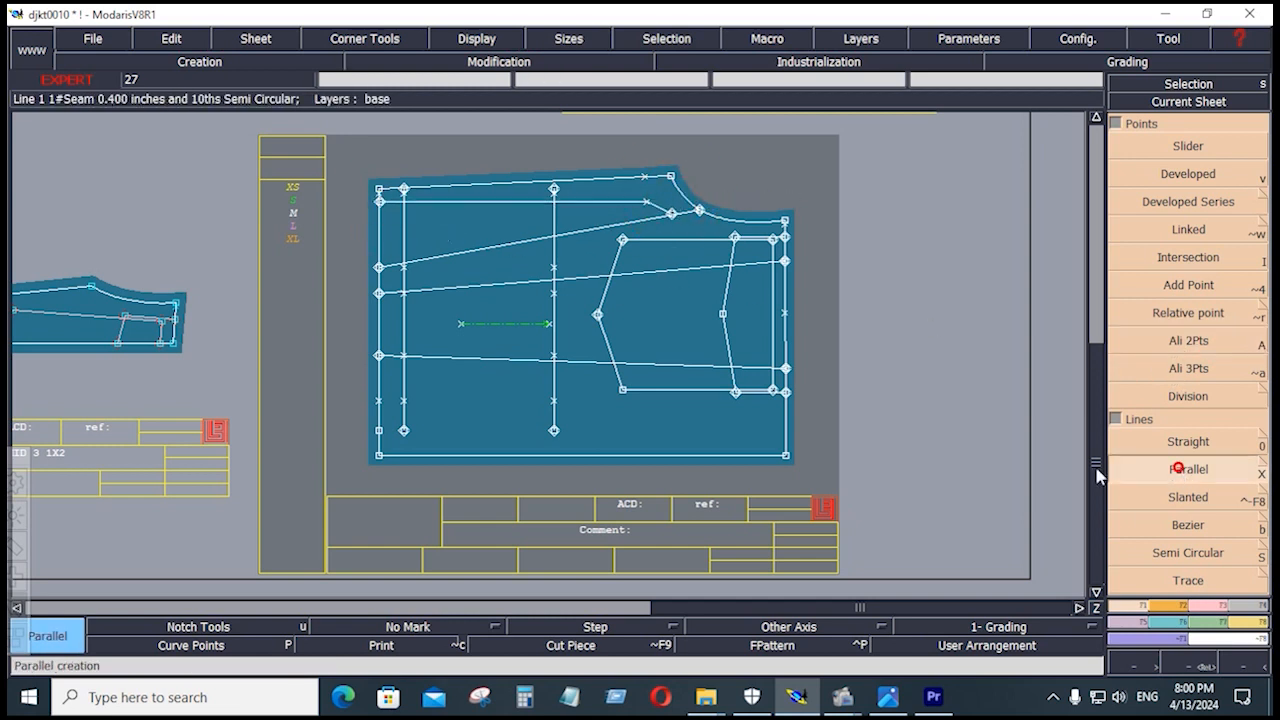
{"action": "left_click", "coordinate": [457, 208]}
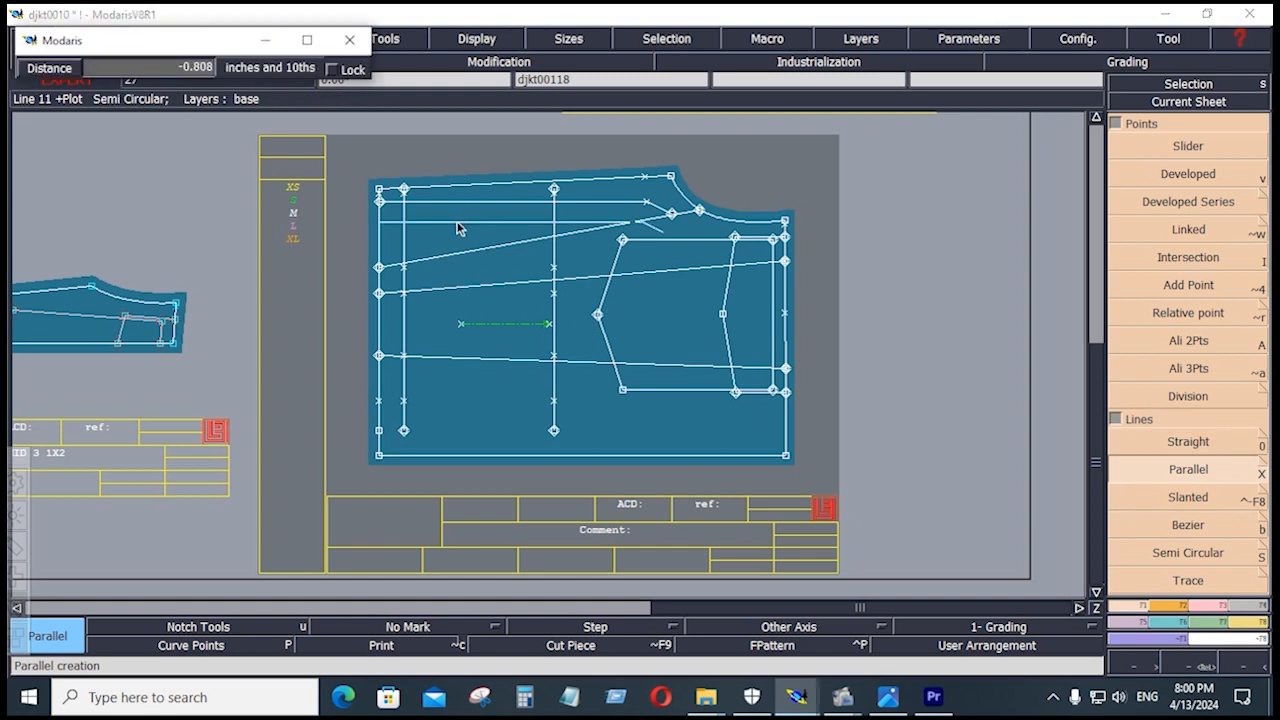
{"action": "left_click", "coordinate": [457, 222]}
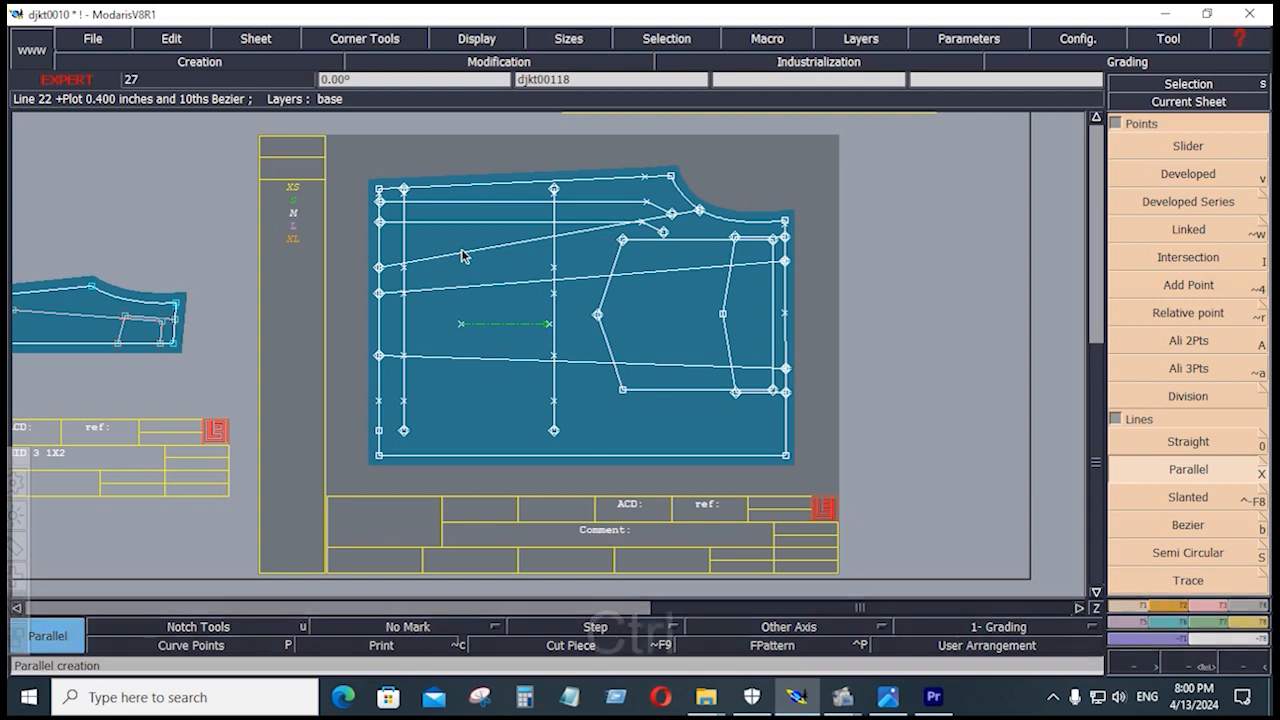
{"action": "key", "text": "ctrl+z"}
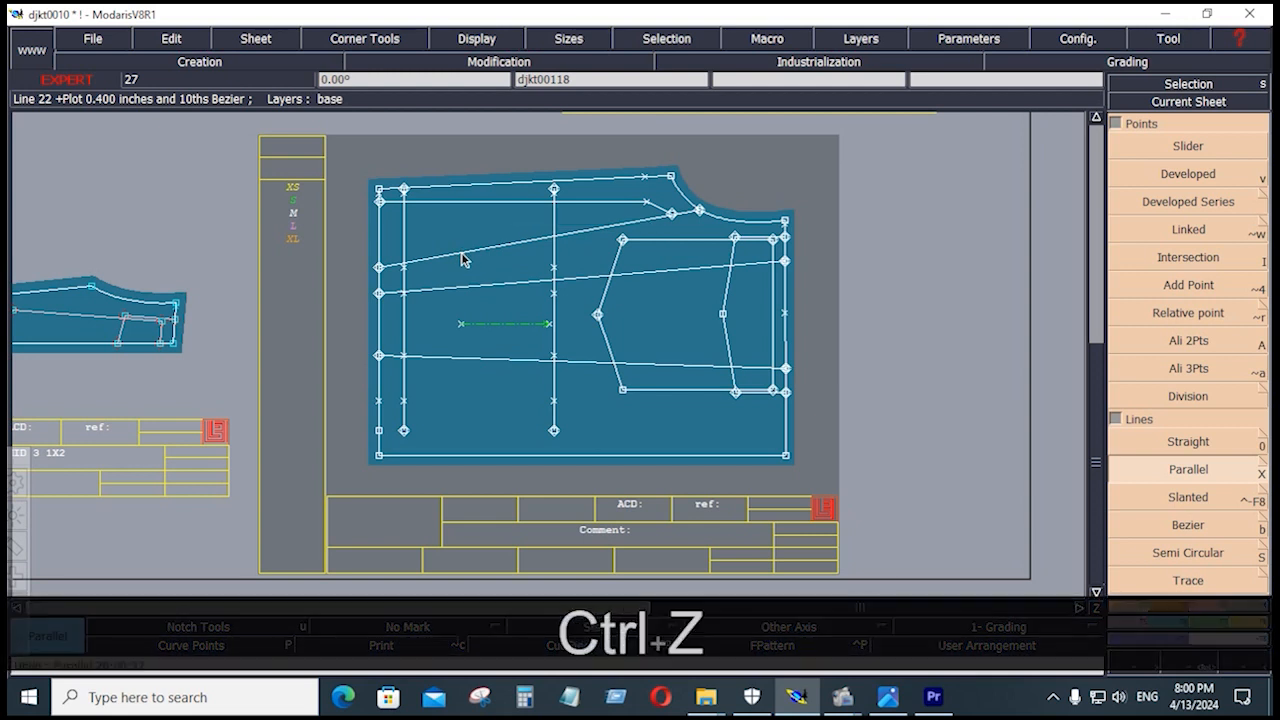
Step: Draw a line parallel to the aligned side seam guide line at a distance of -0.25 inch
{"action": "left_click", "coordinate": [466, 203]}
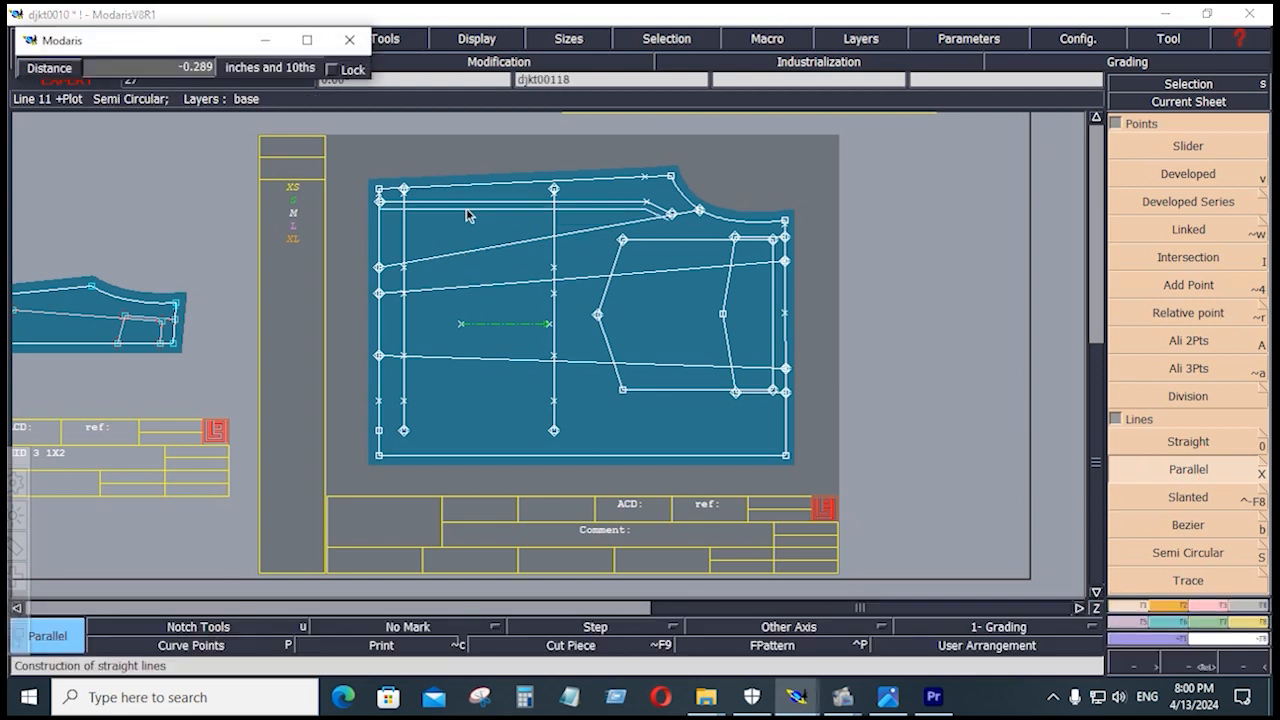
{"action": "key", "text": "Down"}
{"action": "type", "text": "-"}
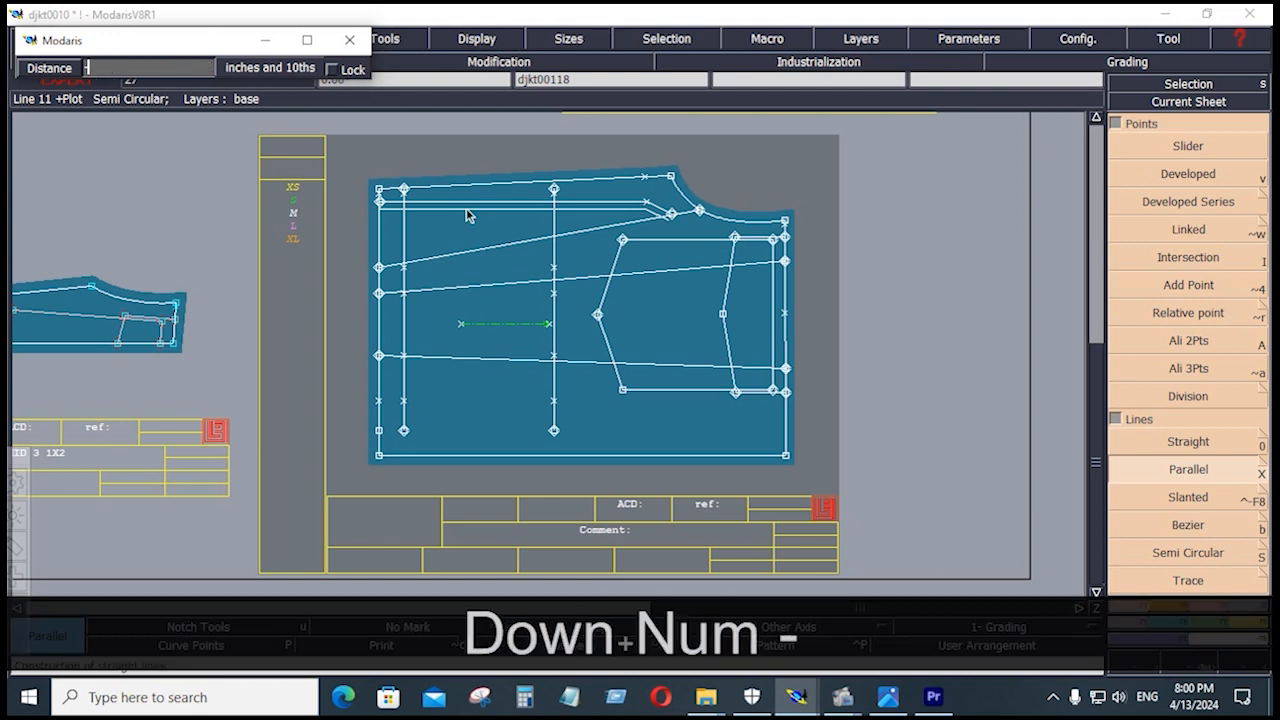
{"action": "type", "text": ".25"}
{"action": "key", "text": "Return"}
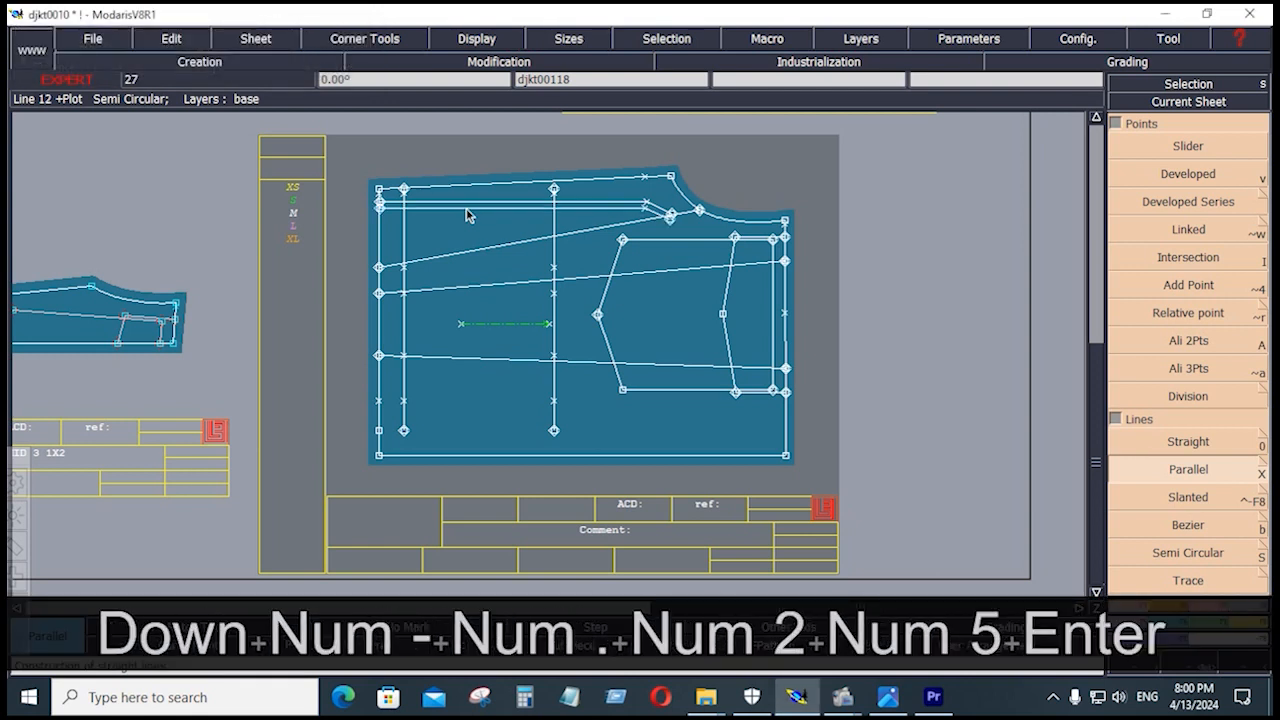
Step: Draw another parallel at -0.75 inch from the new -0.25 inch line, toward the center front
{"action": "left_click", "coordinate": [1180, 472]}
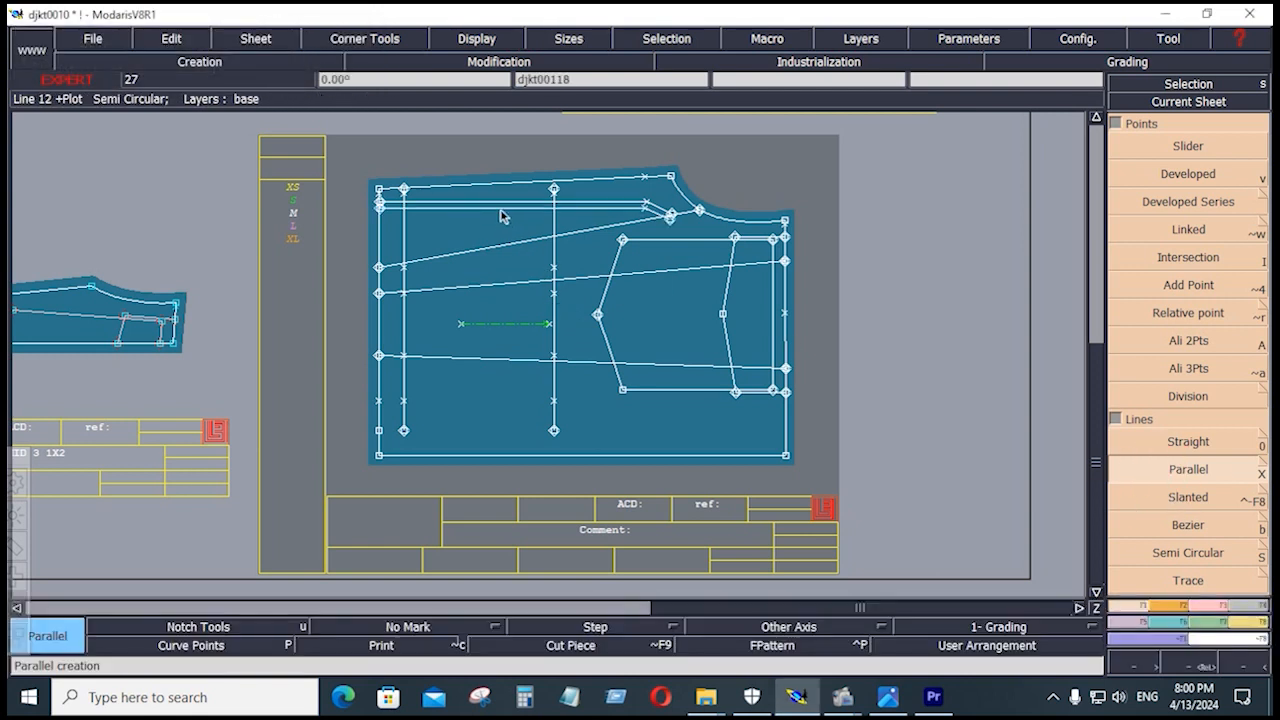
{"action": "left_click", "coordinate": [500, 207]}
{"action": "key", "text": "Down"}
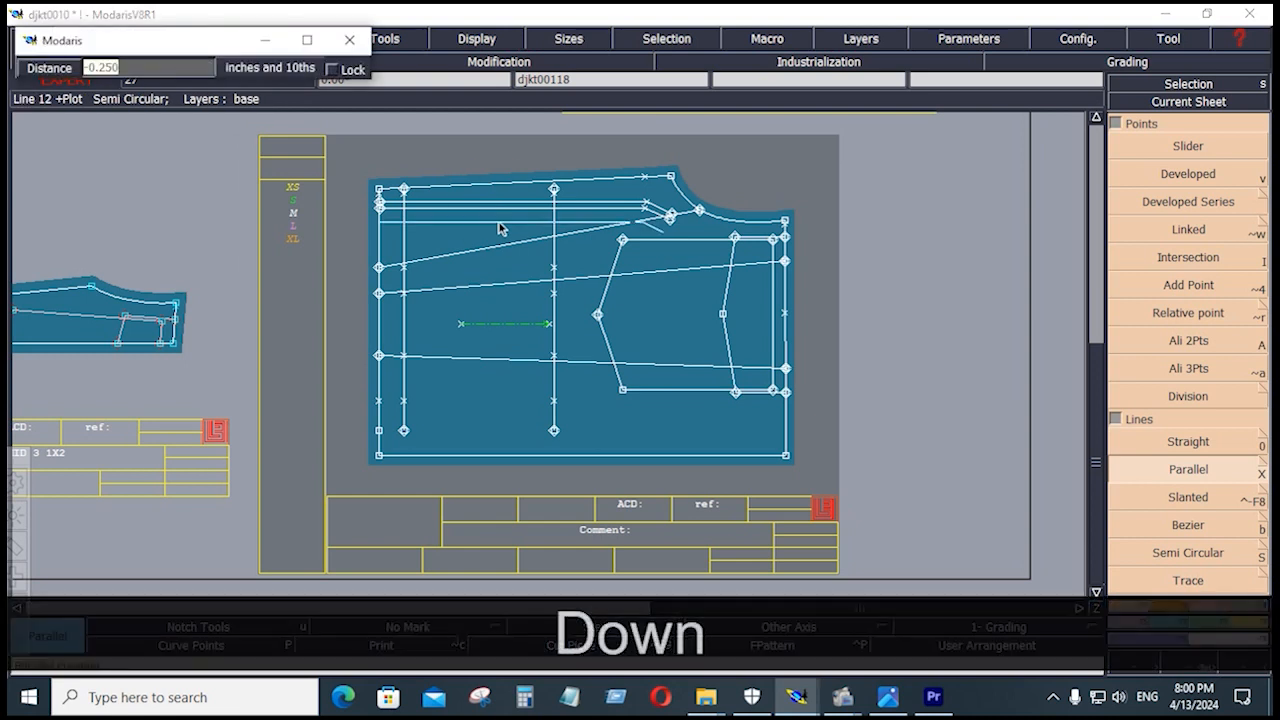
{"action": "type", "text": "-.75"}
{"action": "key", "text": "Return"}
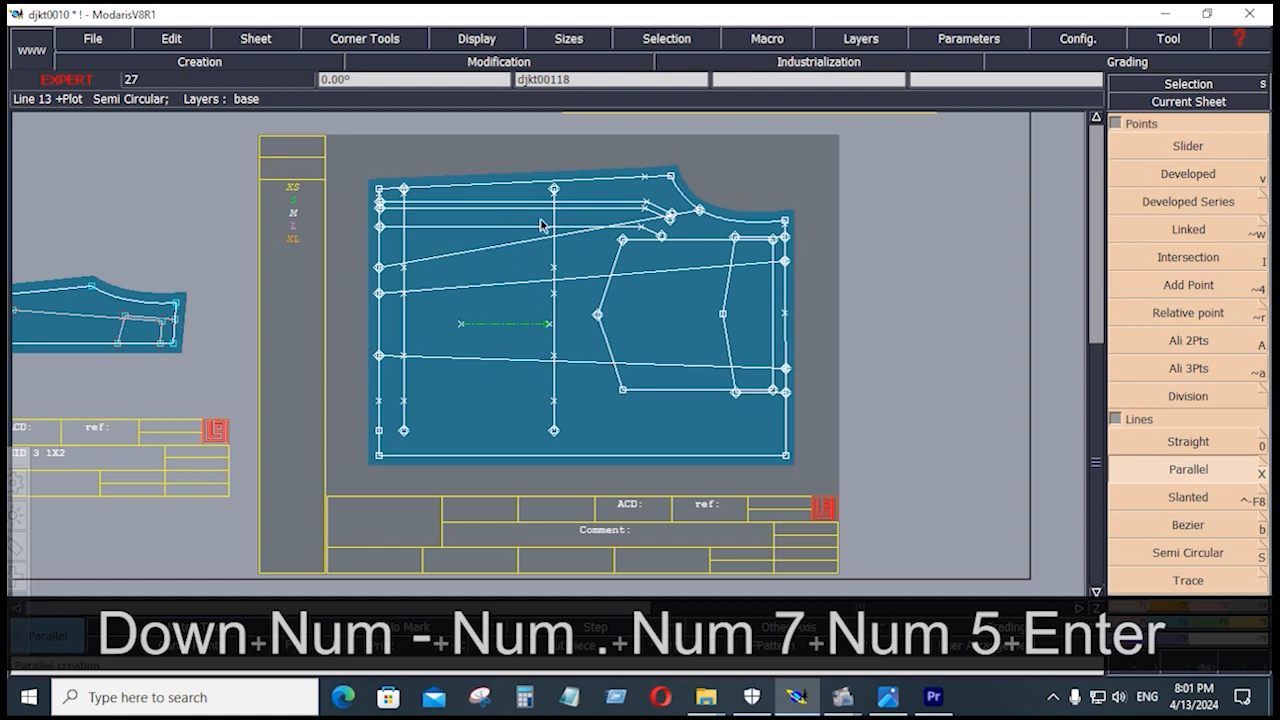
Step: Delete the original aligned guide line and trim both new parallels to end at the two pocket opening lines
{"action": "key", "text": "Delete"}
{"action": "left_click", "coordinate": [533, 201]}
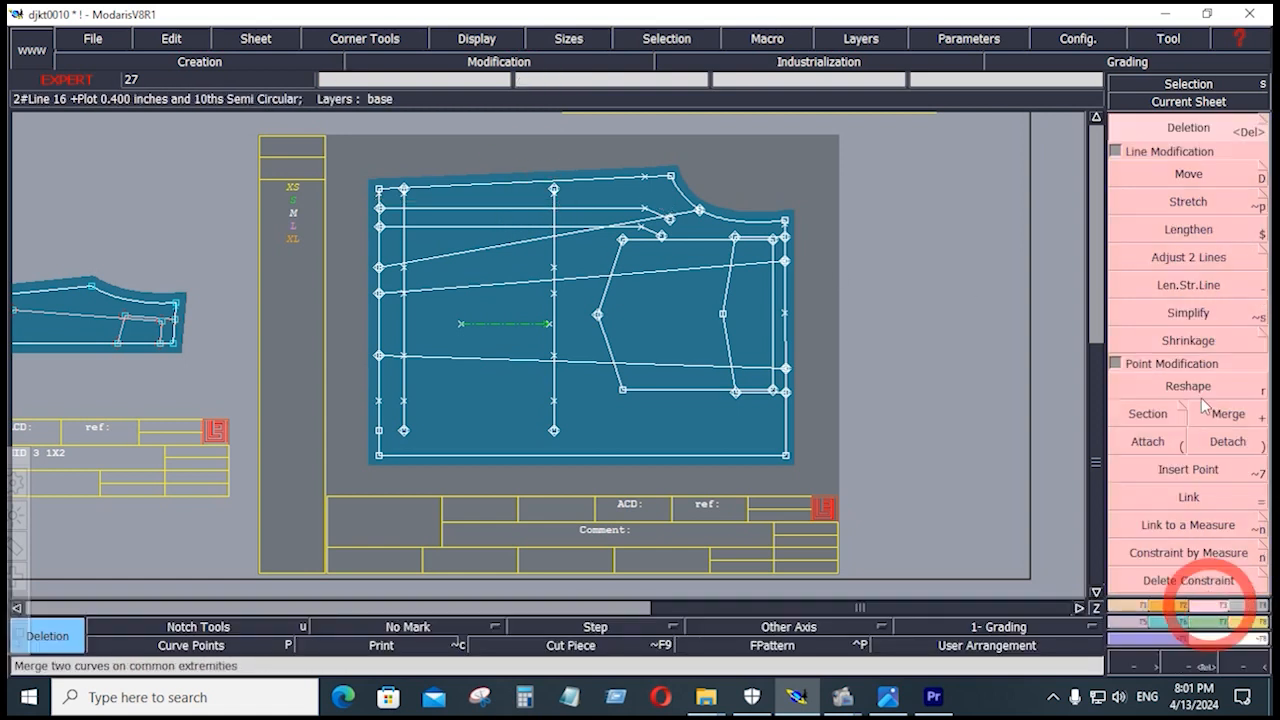
{"action": "left_click", "coordinate": [1182, 257]}
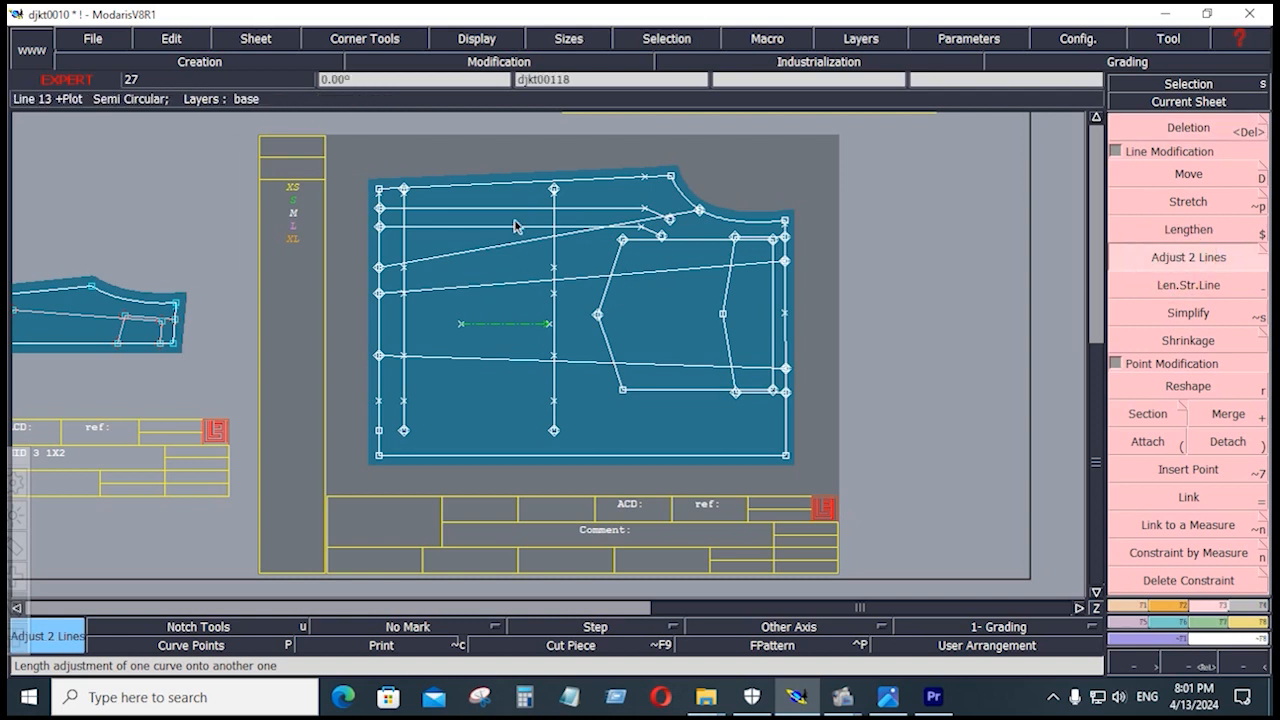
{"action": "left_click", "coordinate": [554, 212]}
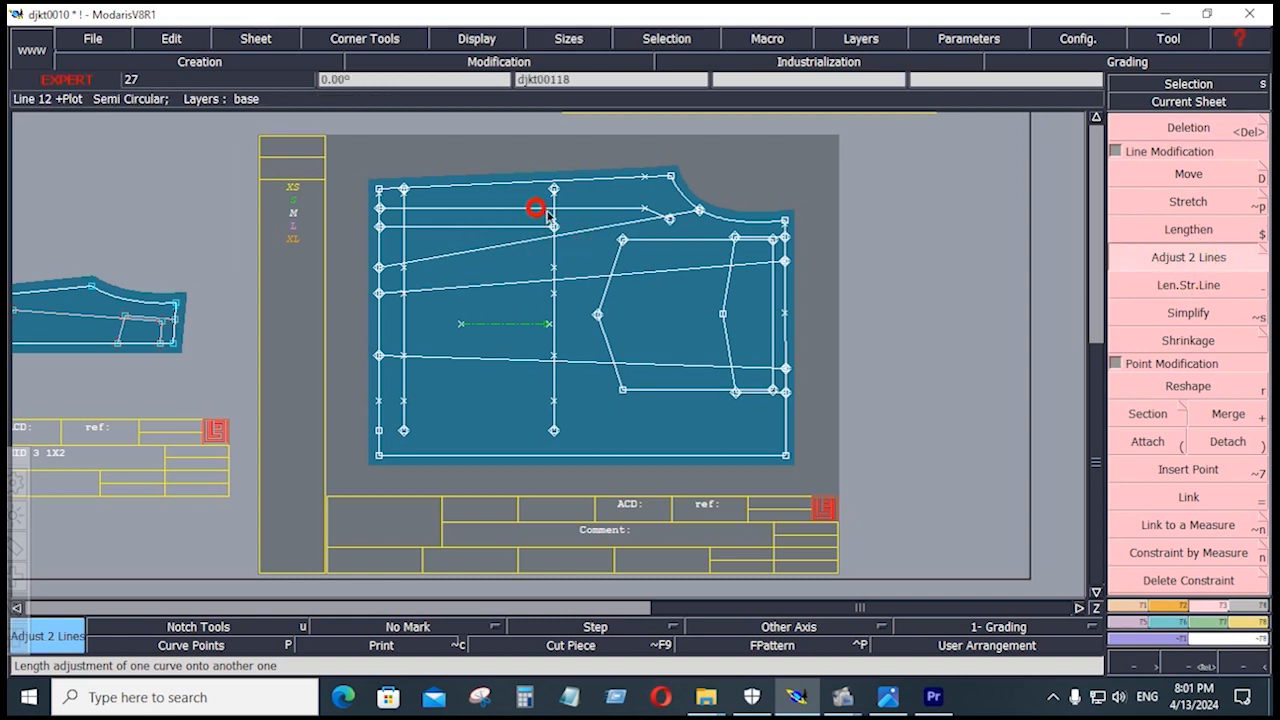
{"action": "left_click", "coordinate": [418, 222]}
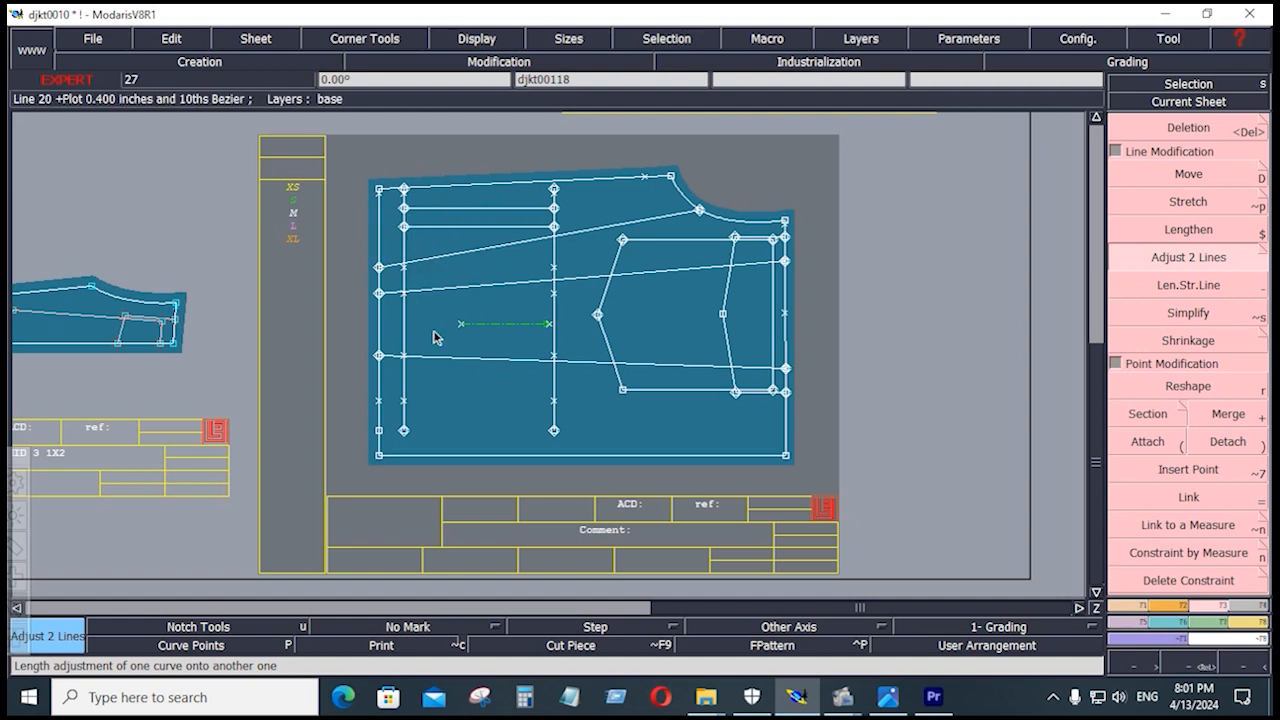
Step: Save the djkt0010 model, continuing past the anomalies warning
{"action": "left_click", "coordinate": [92, 40]}
{"action": "left_click", "coordinate": [102, 118]}
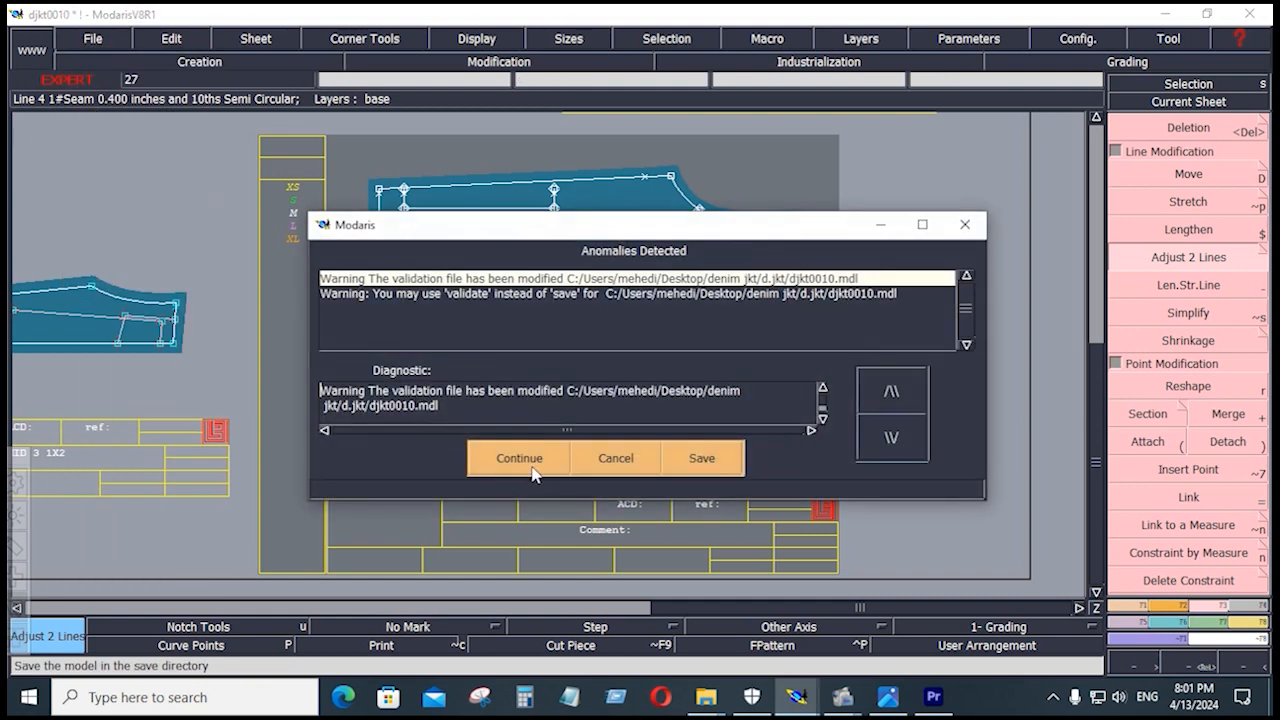
{"action": "left_click", "coordinate": [532, 460]}
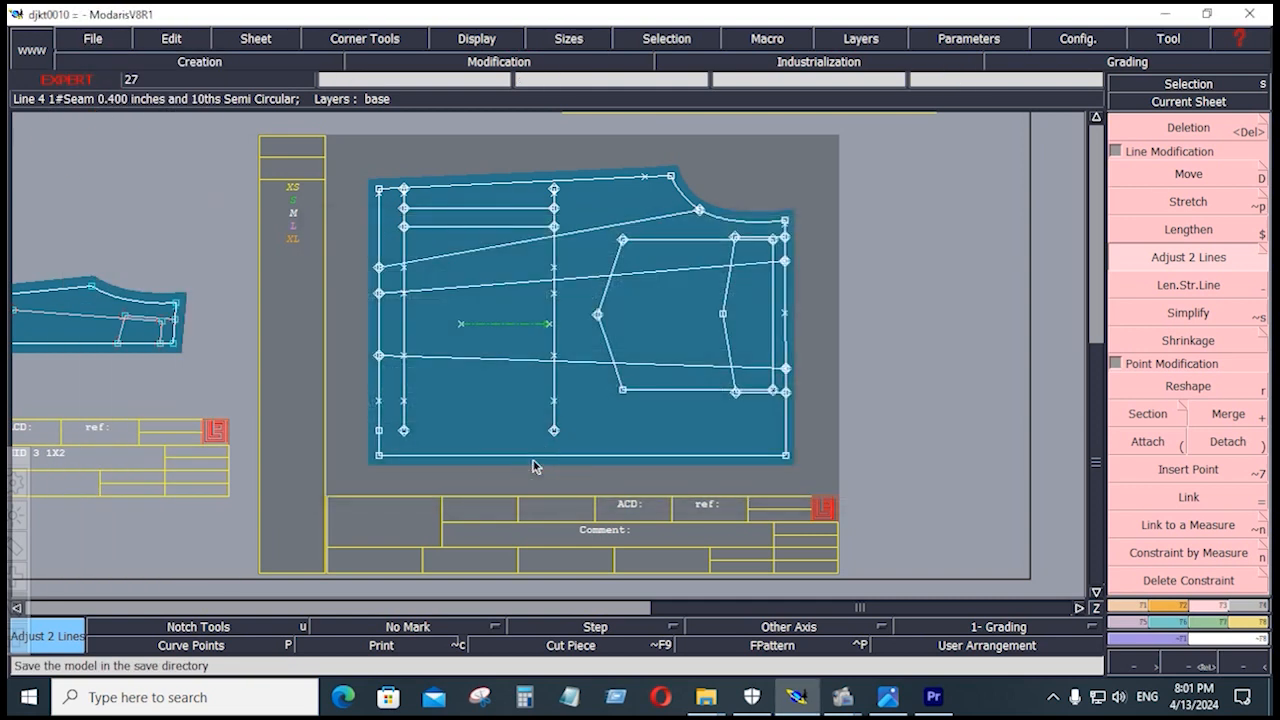
Step: Place a straight length measure of about 7.1 inches from the inner pocket parallel toward the center front to gauge the pocket depth
{"action": "key", "text": "F6"}
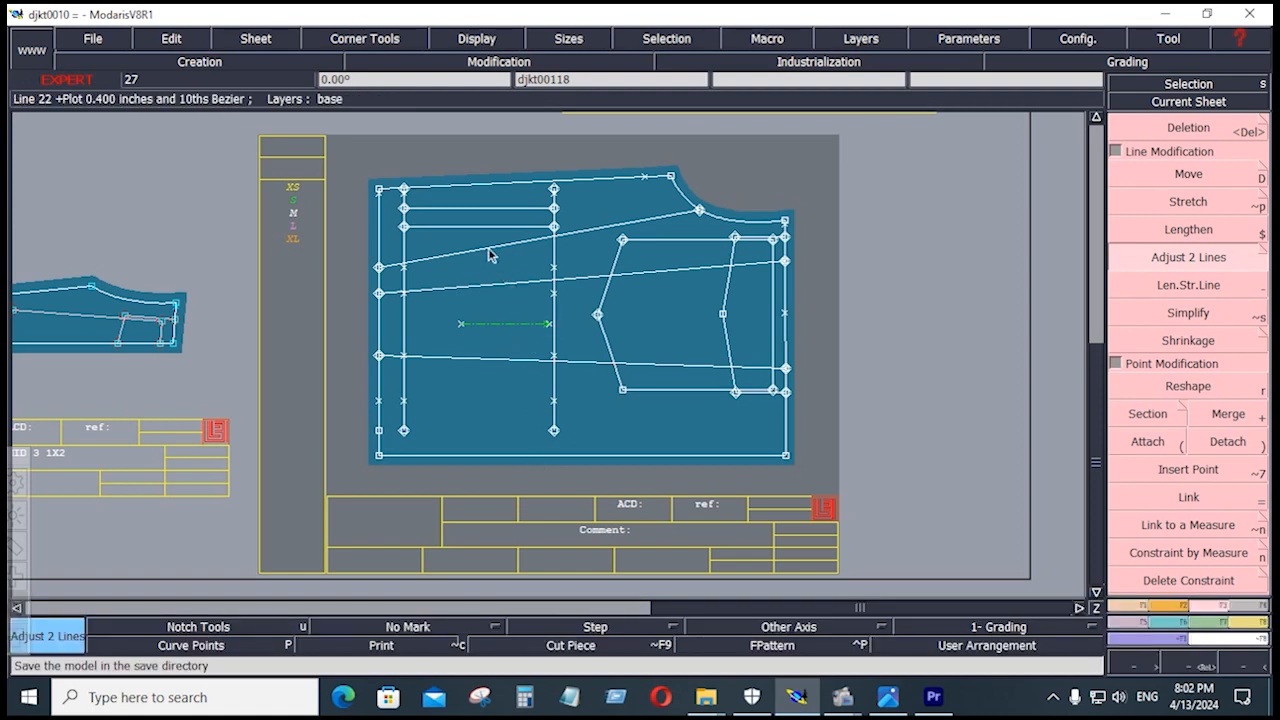
{"action": "left_click", "coordinate": [1130, 606]}
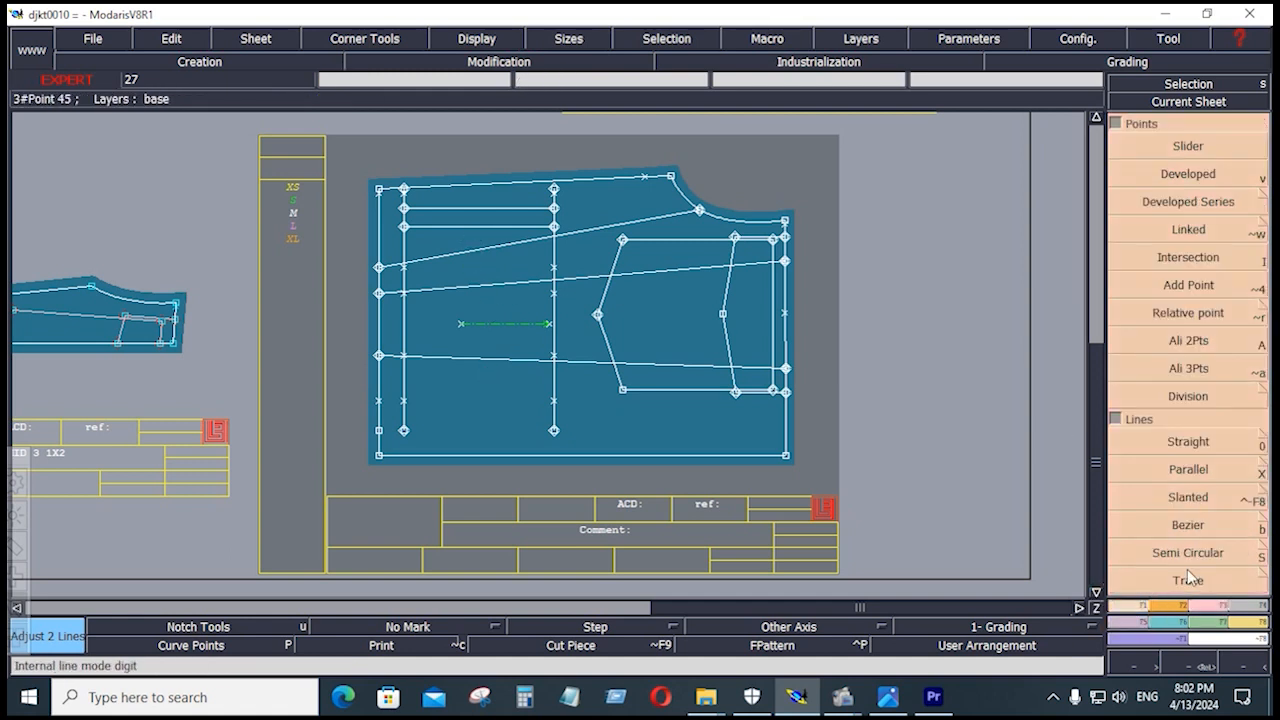
{"action": "left_click", "coordinate": [1246, 622]}
{"action": "left_click", "coordinate": [1243, 280]}
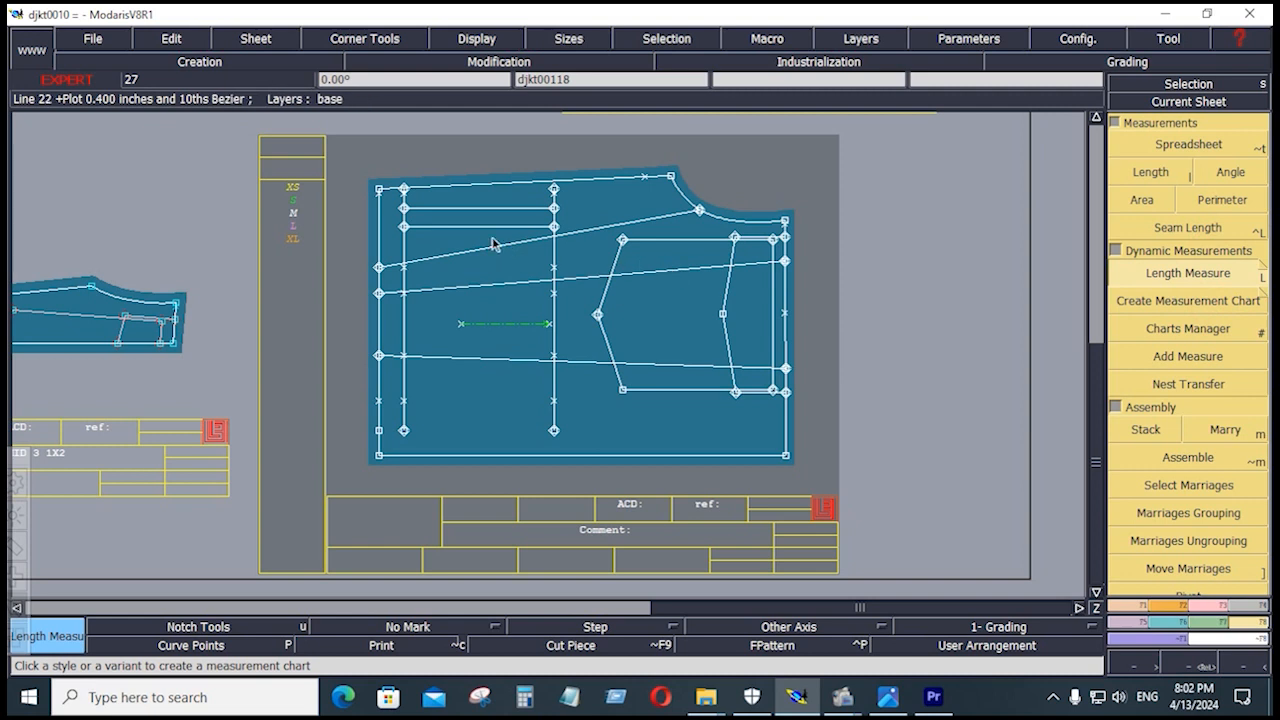
{"action": "key", "text": "space"}
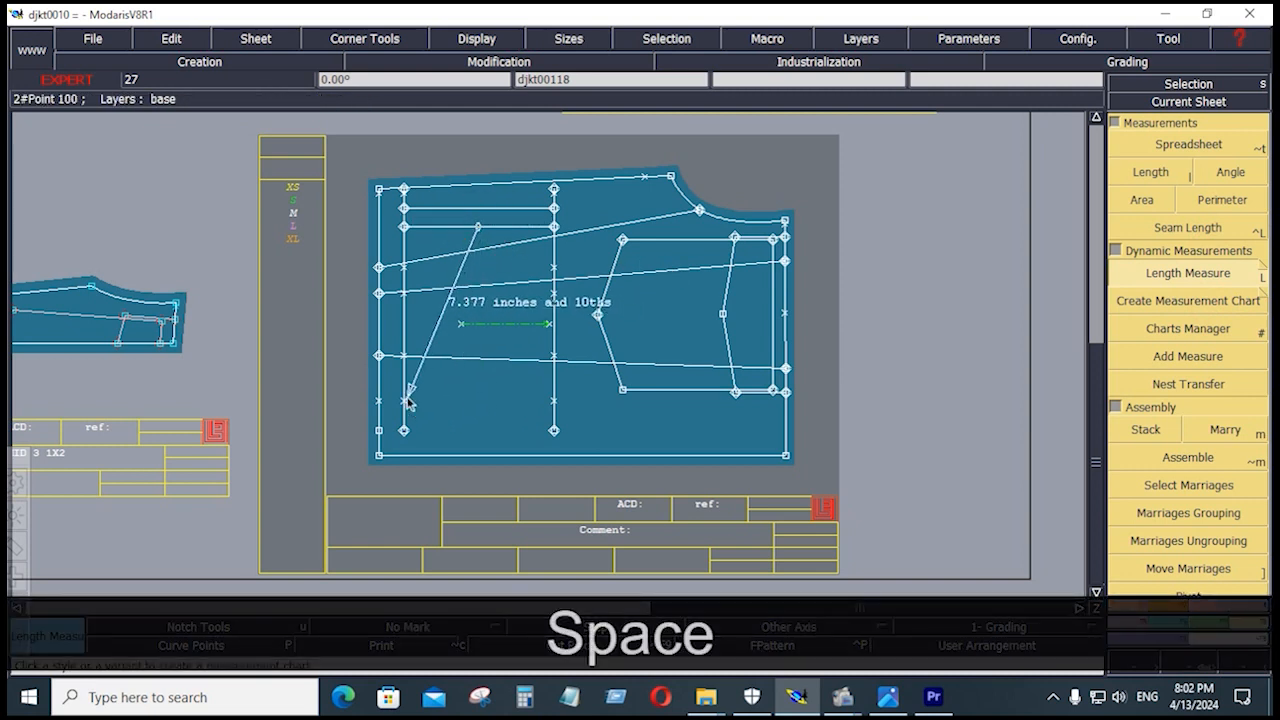
{"action": "key", "text": "ctrl"}
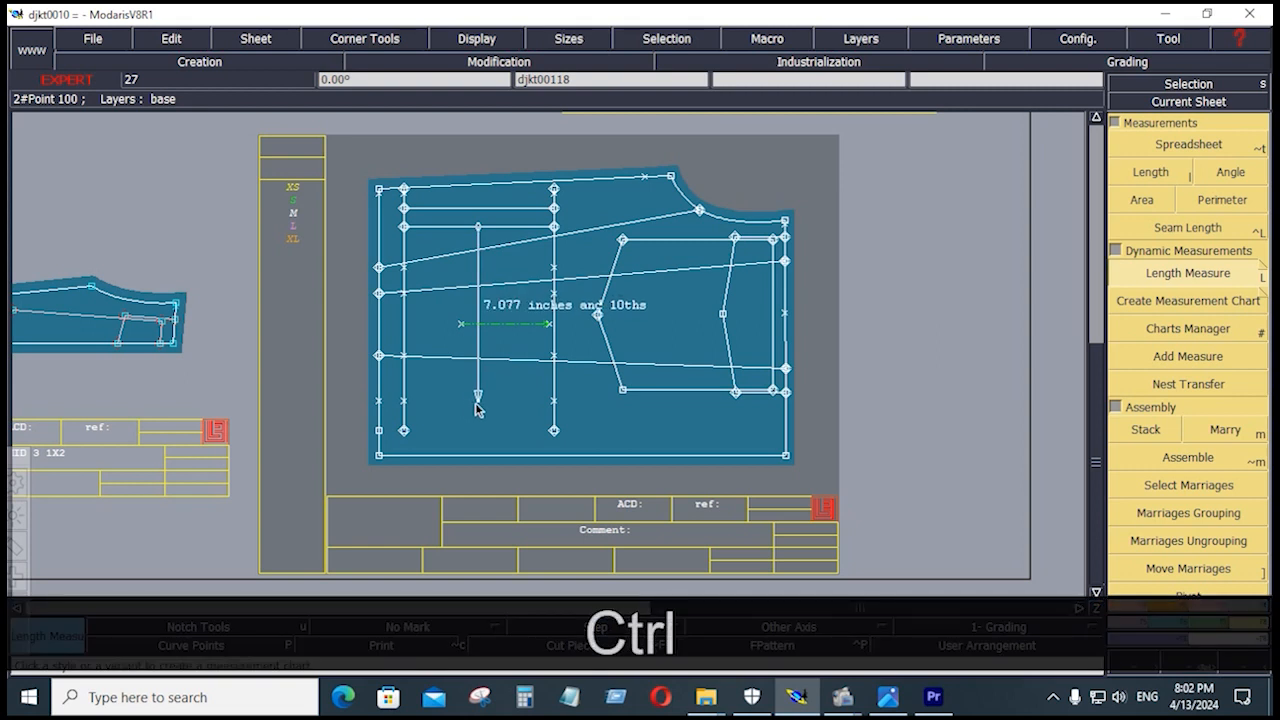
{"action": "left_click", "coordinate": [477, 407]}
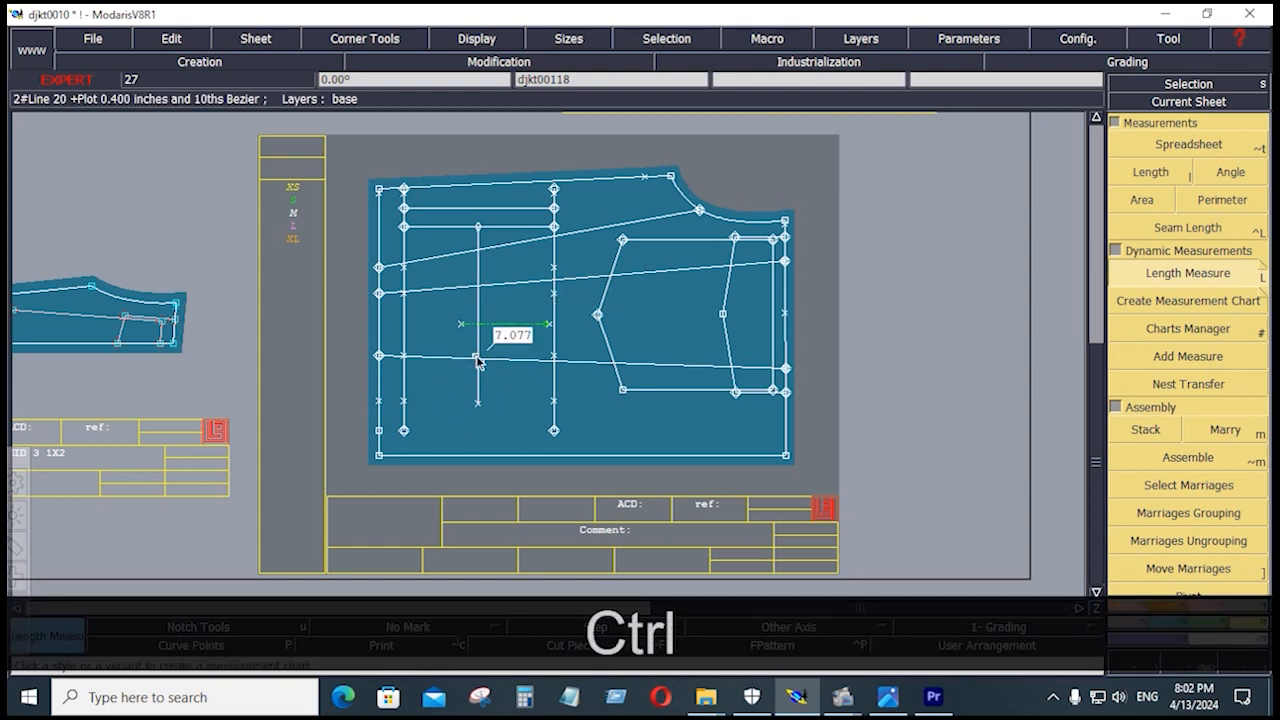
Step: Draw a straight Bezier line about 16.3 inches long from the hem through the measure's end, parallel to the center front
{"action": "left_click", "coordinate": [1124, 608]}
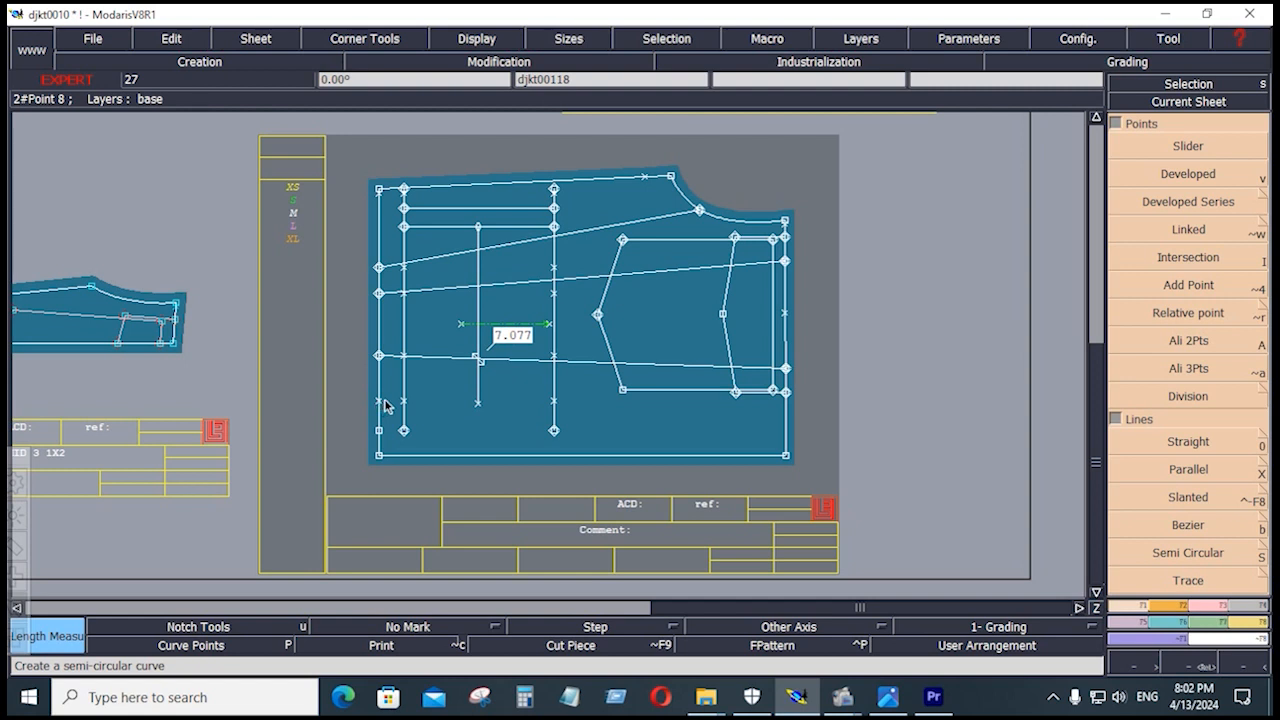
{"action": "left_click", "coordinate": [1195, 497]}
{"action": "left_click", "coordinate": [1190, 468]}
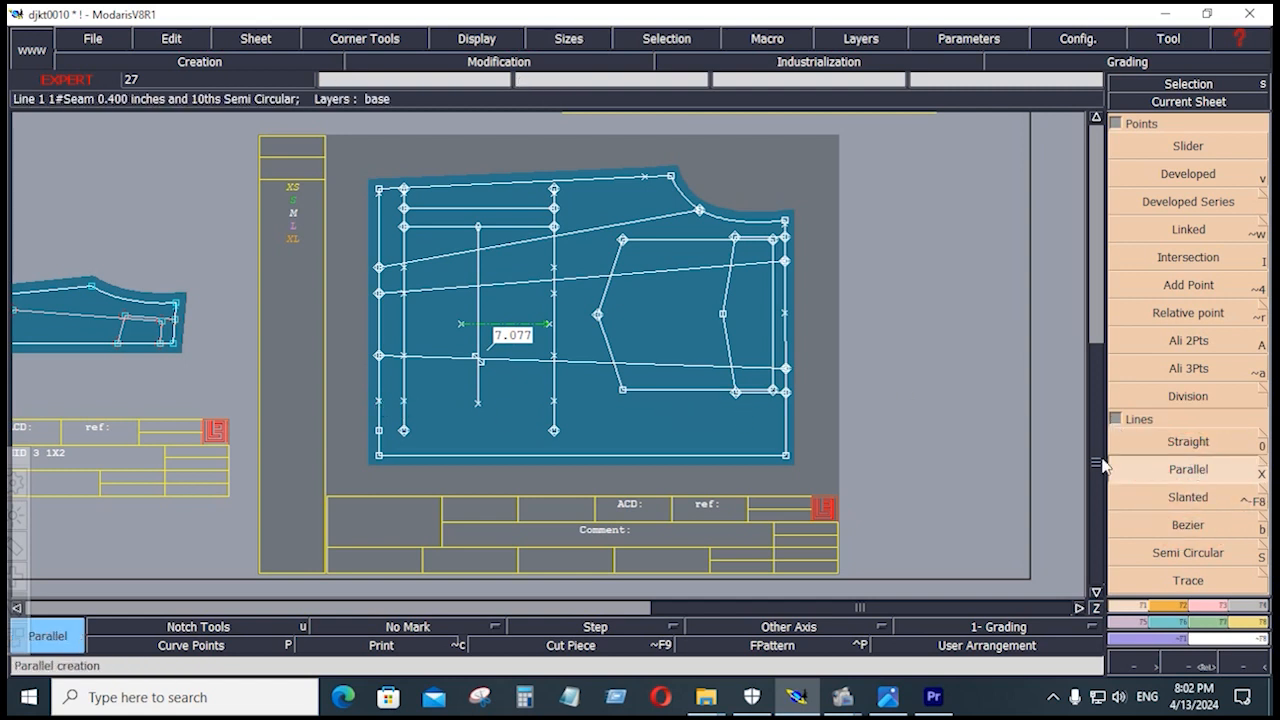
{"action": "left_click", "coordinate": [1188, 524]}
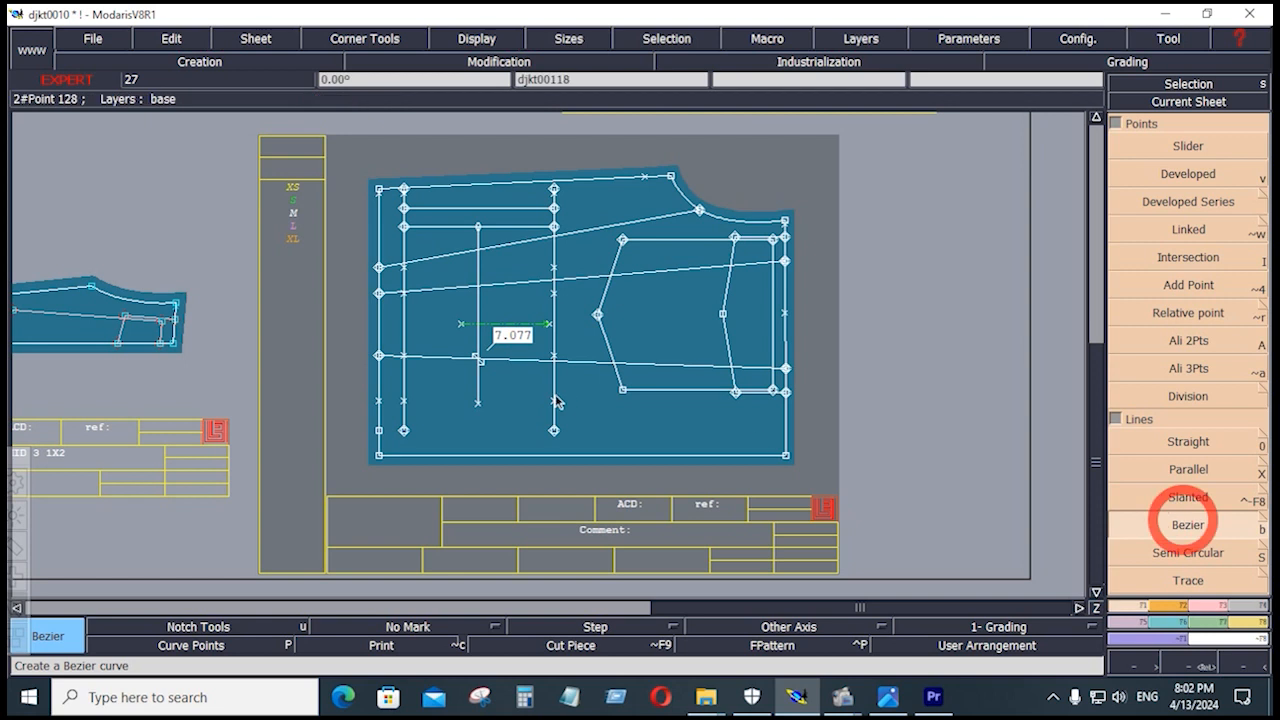
{"action": "left_click", "coordinate": [403, 402]}
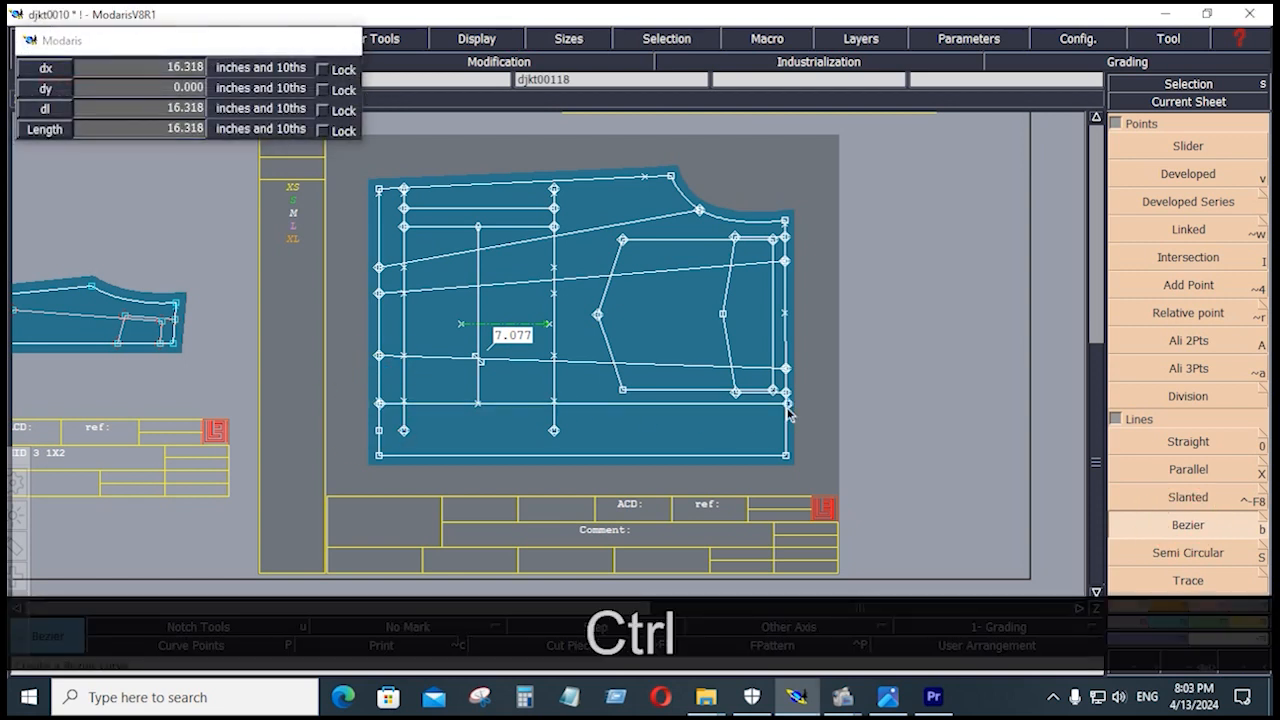
{"action": "left_click", "coordinate": [788, 404]}
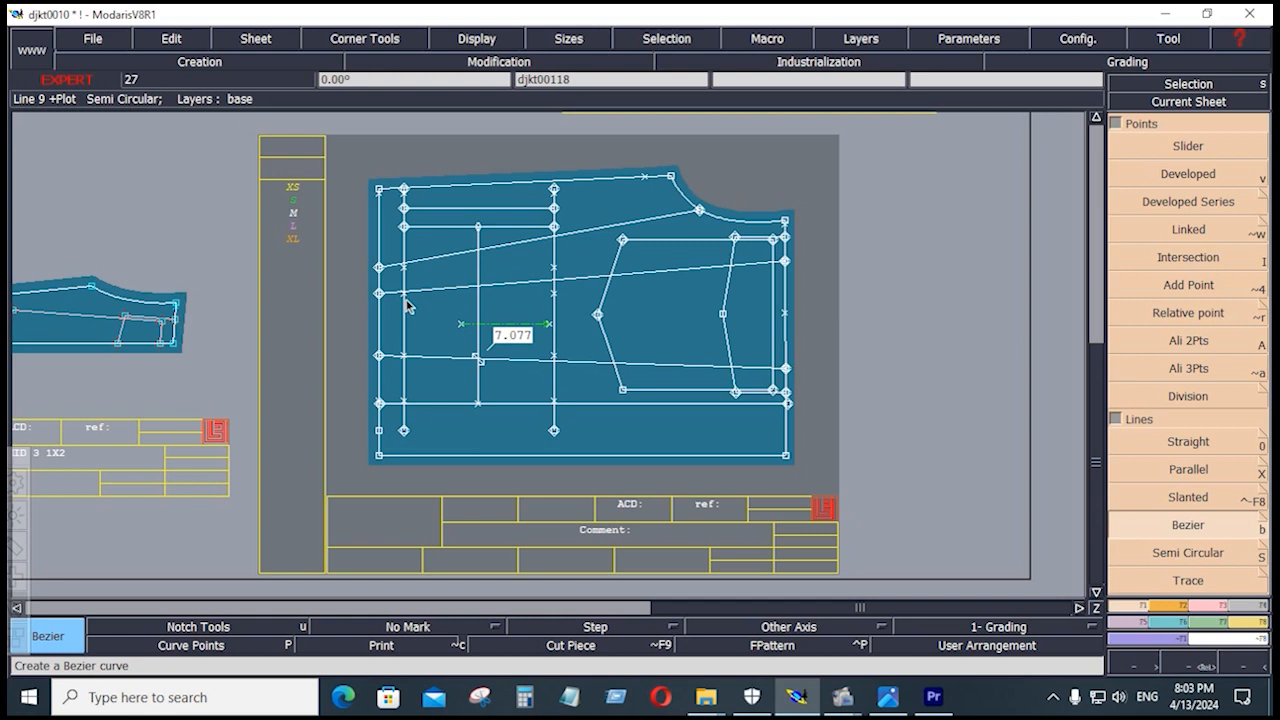
Step: Delete the length measure and trim both pocket opening lines to end at the new pocket depth line
{"action": "key", "text": "Delete"}
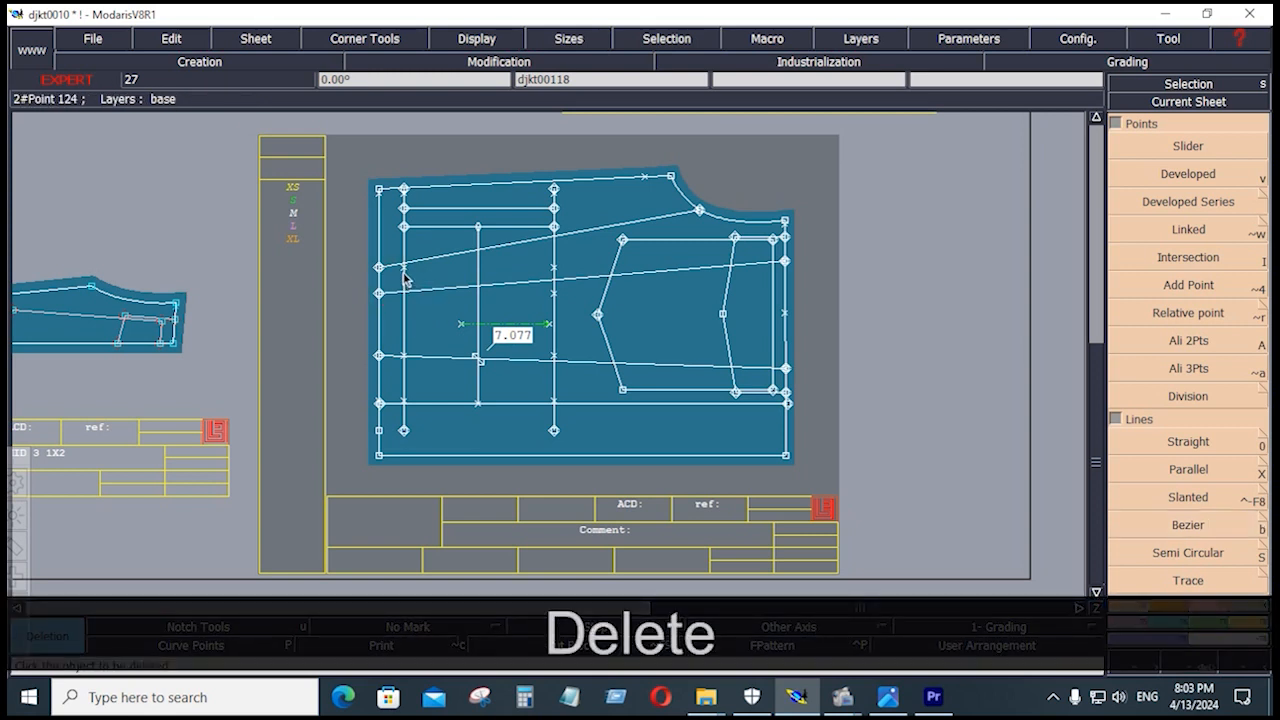
{"action": "left_click", "coordinate": [478, 290]}
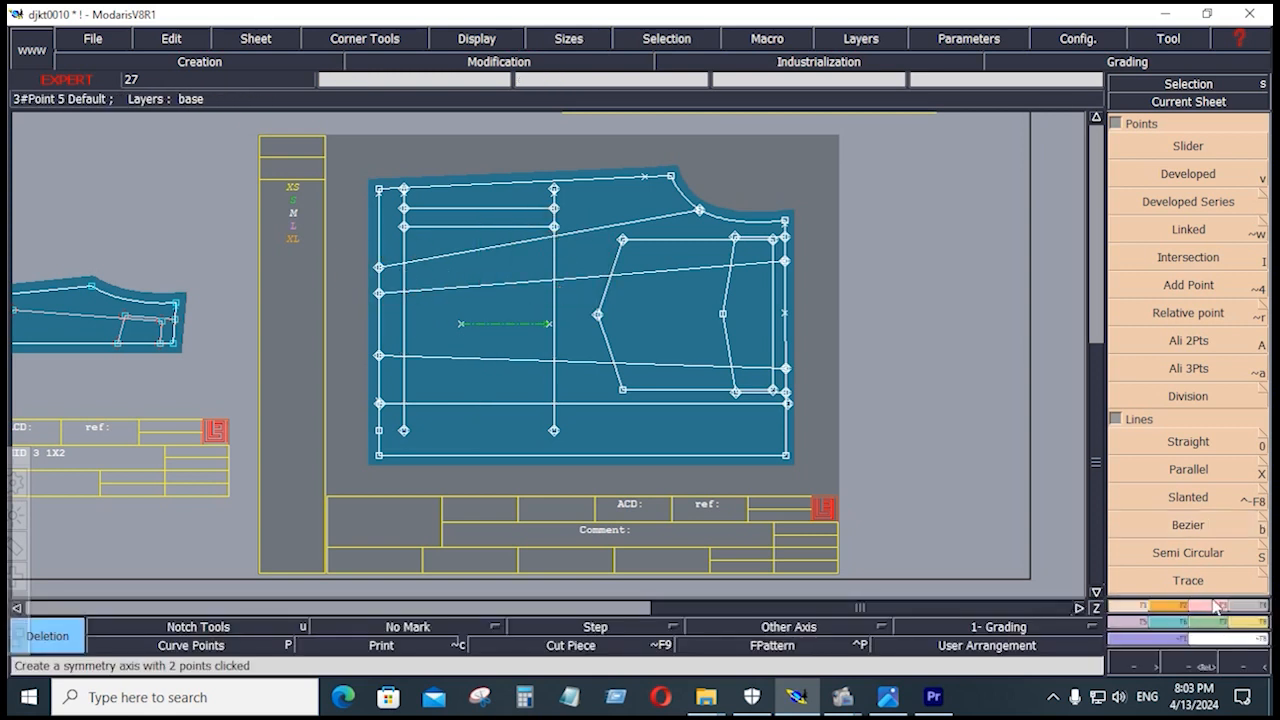
{"action": "left_click", "coordinate": [1210, 606]}
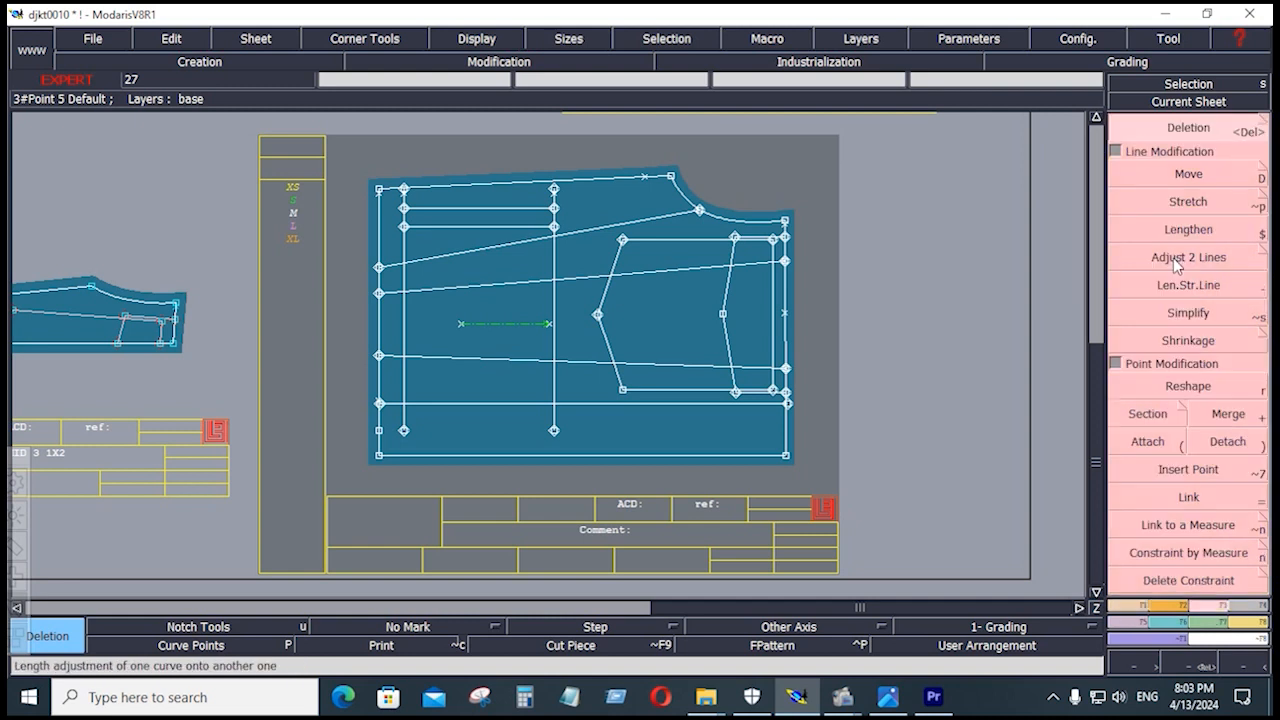
{"action": "left_click", "coordinate": [1172, 258]}
{"action": "left_click", "coordinate": [554, 388]}
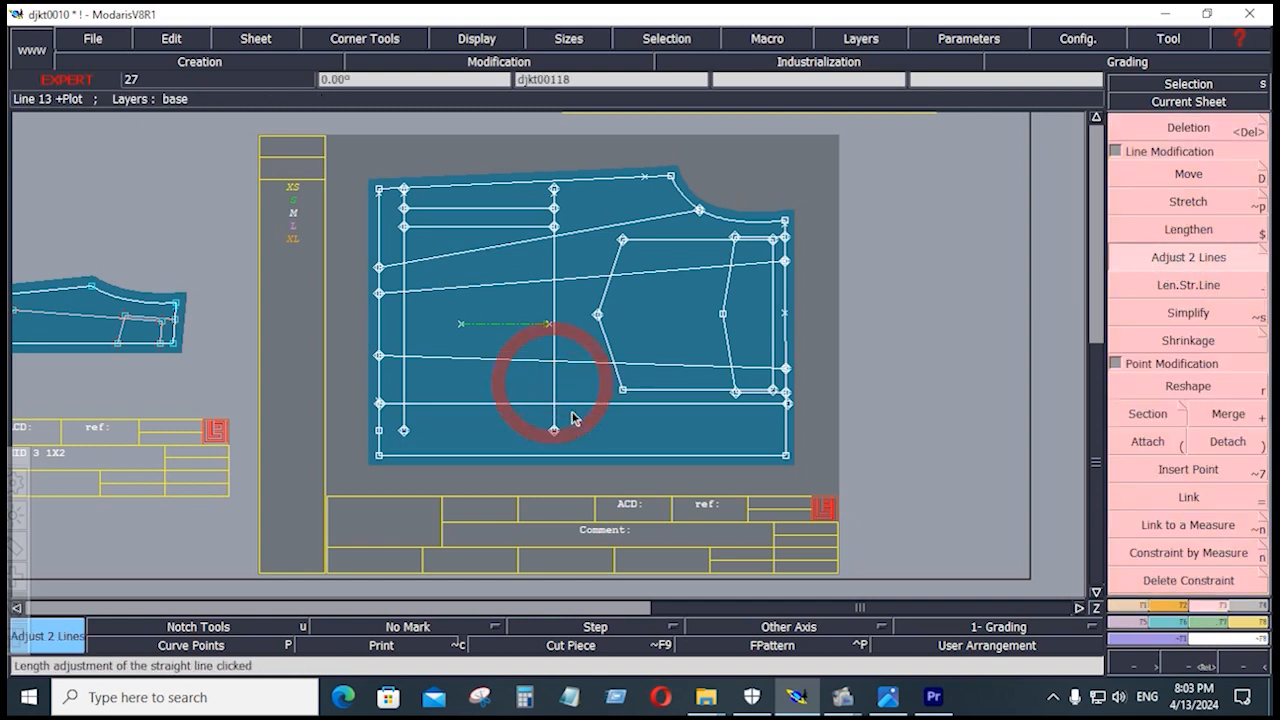
{"action": "left_click", "coordinate": [527, 403]}
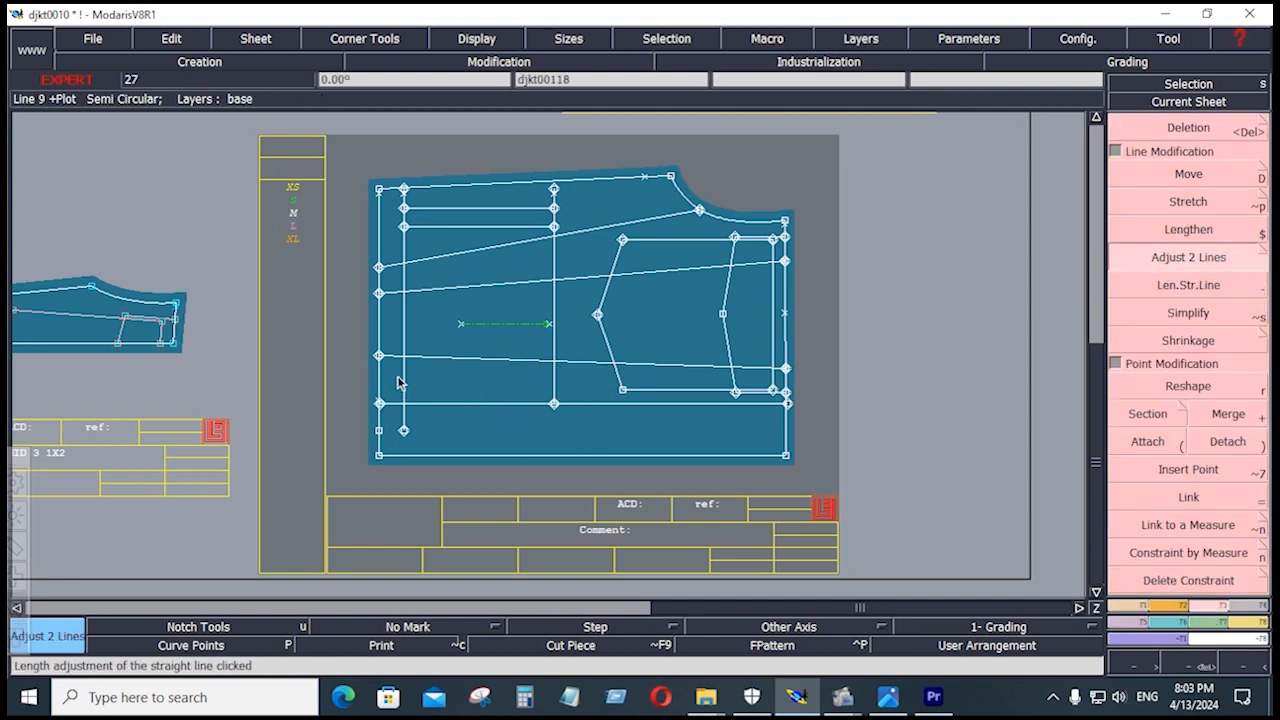
{"action": "left_click", "coordinate": [426, 403]}
Step: Delete the construction line running parallel to the hem at the outer ends of the pocket opening lines
{"action": "key", "text": "Delete"}
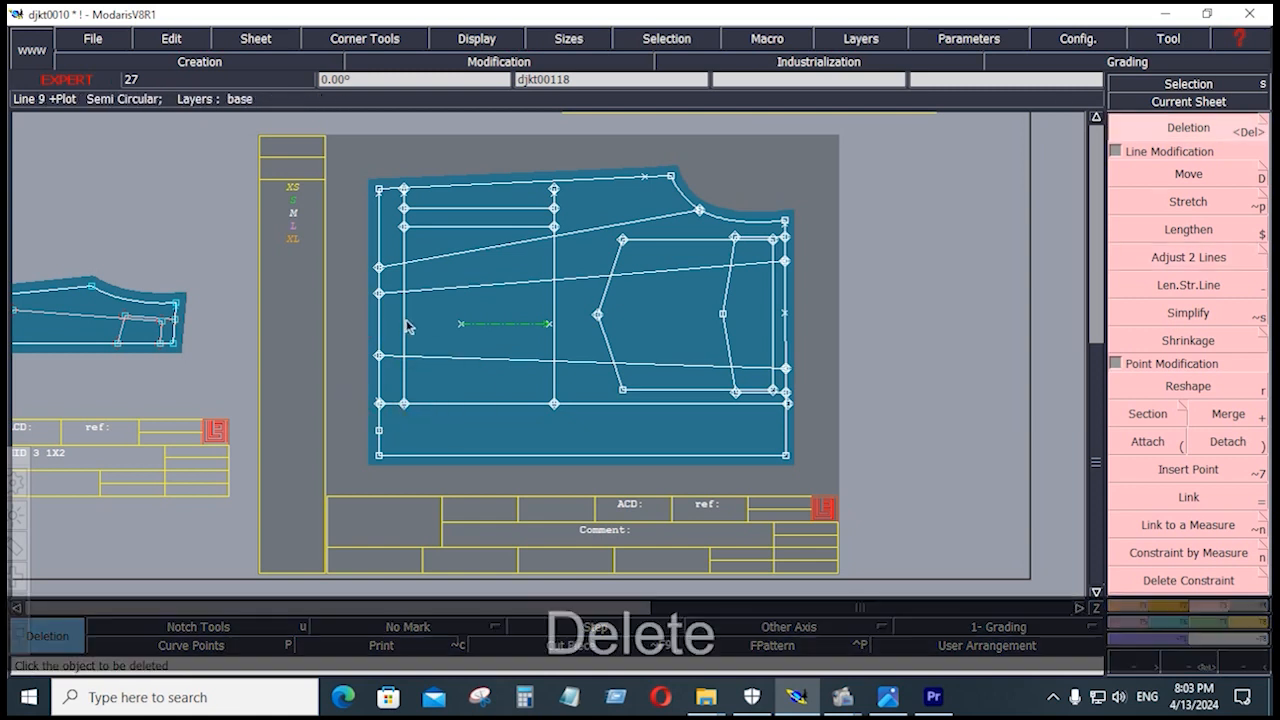
{"action": "left_click", "coordinate": [405, 326]}
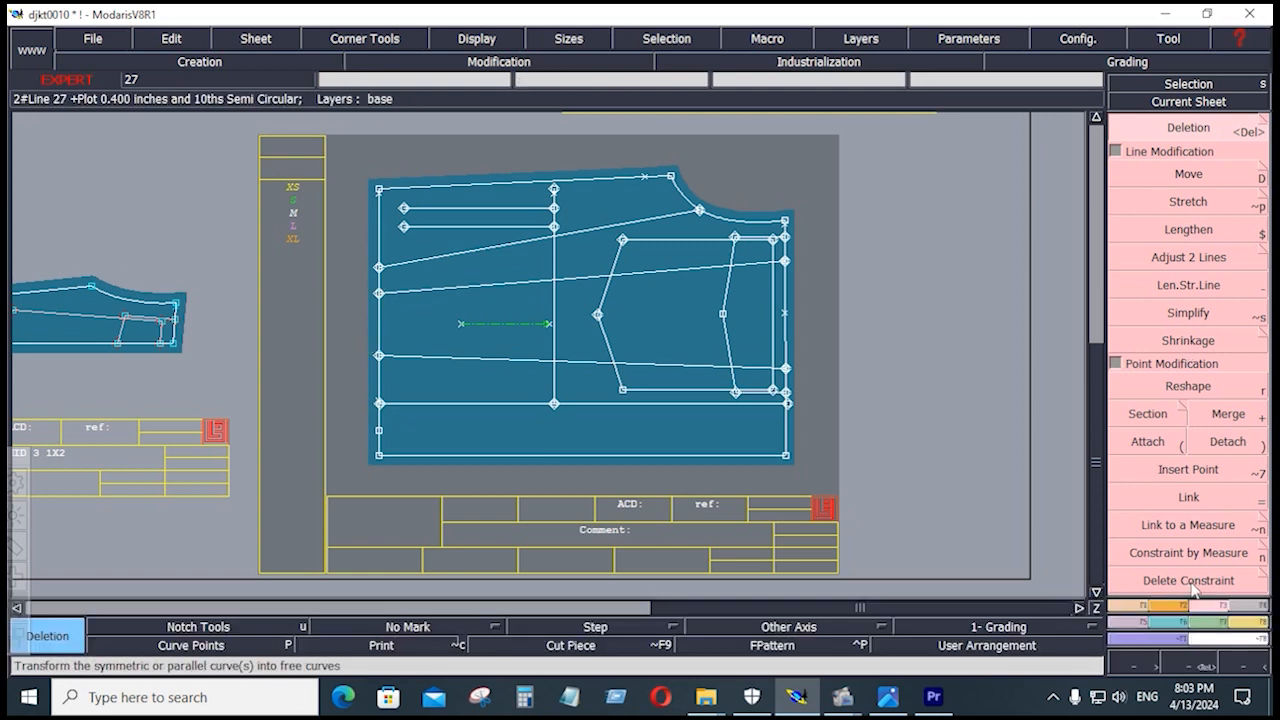
Step: Draw a Bezier line joining the hem-side ends of the two pocket opening lines
{"action": "left_click", "coordinate": [1146, 606]}
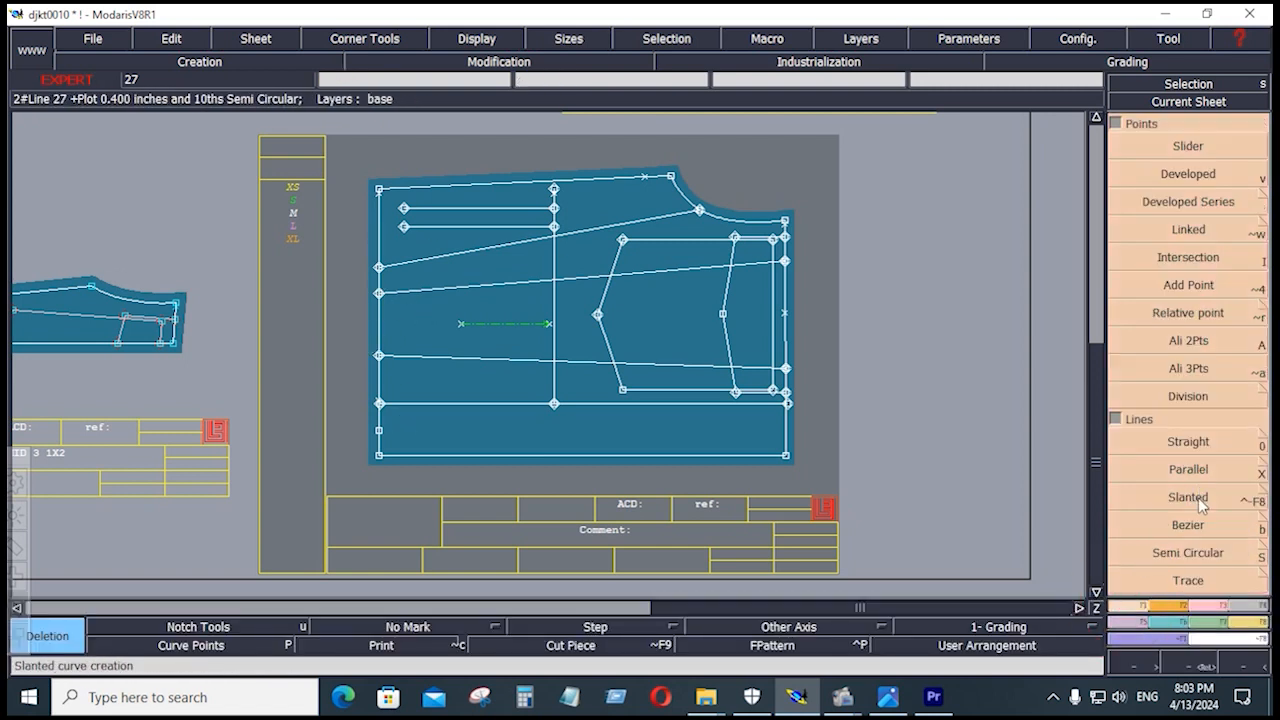
{"action": "left_click", "coordinate": [1187, 526]}
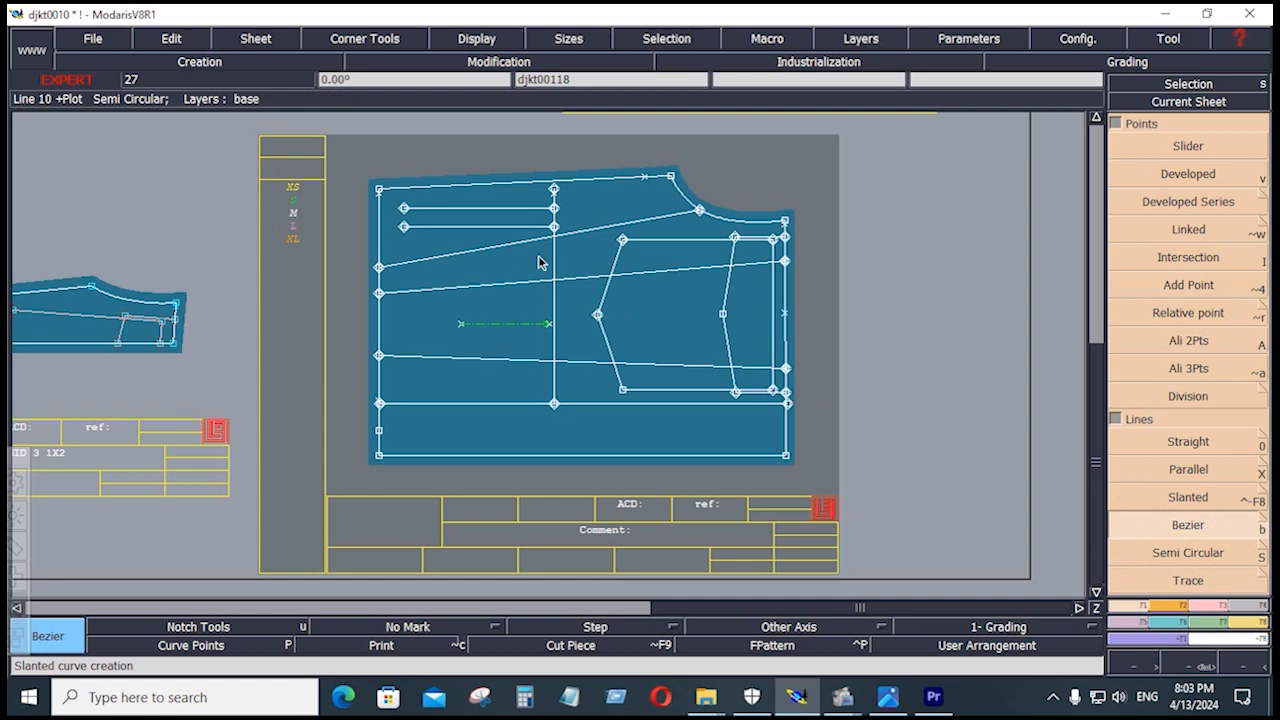
{"action": "left_click", "coordinate": [405, 209]}
{"action": "left_click", "coordinate": [405, 226]}
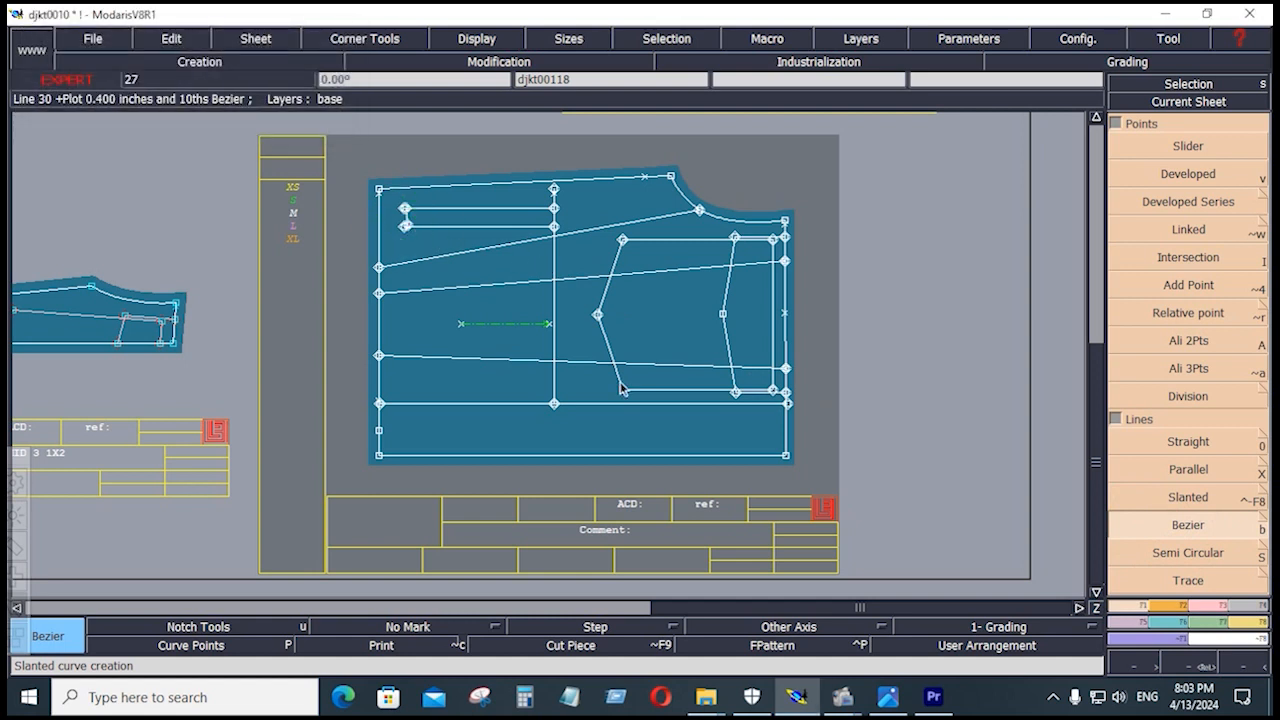
Step: Trim the pocket depth line so it ends at the upper pocket opening line
{"action": "left_click", "coordinate": [1208, 598]}
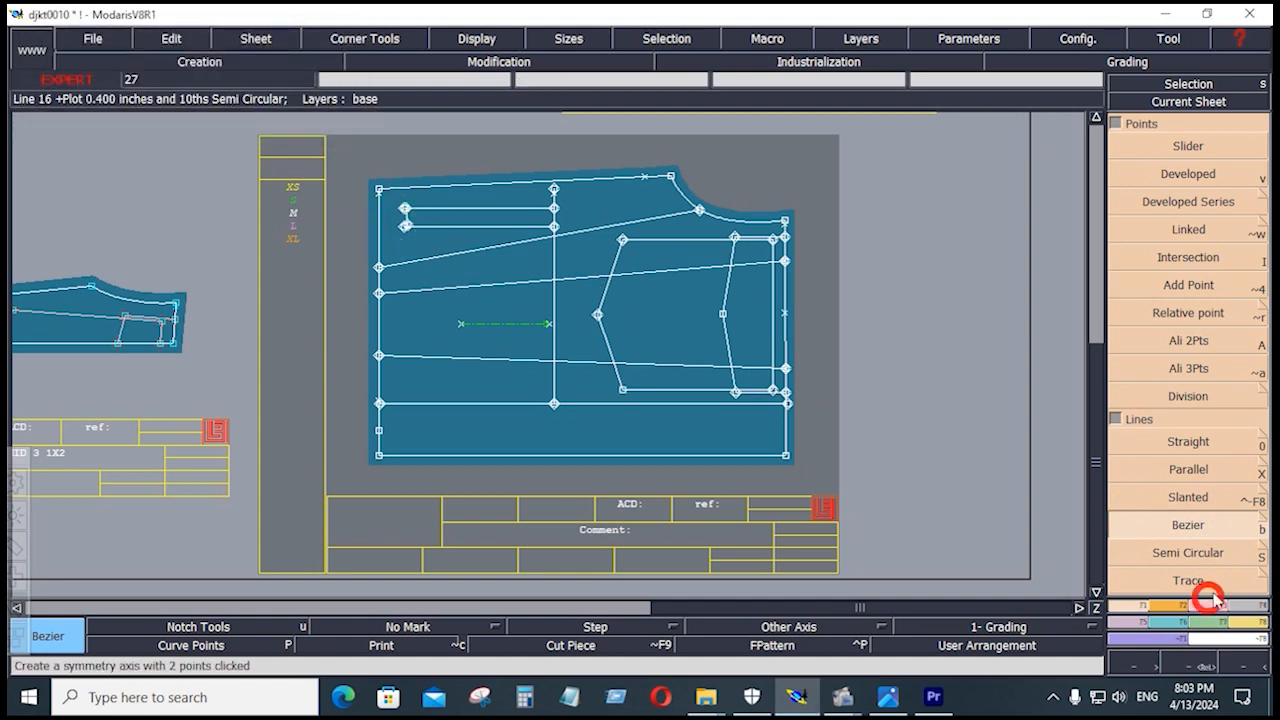
{"action": "left_click", "coordinate": [1213, 606]}
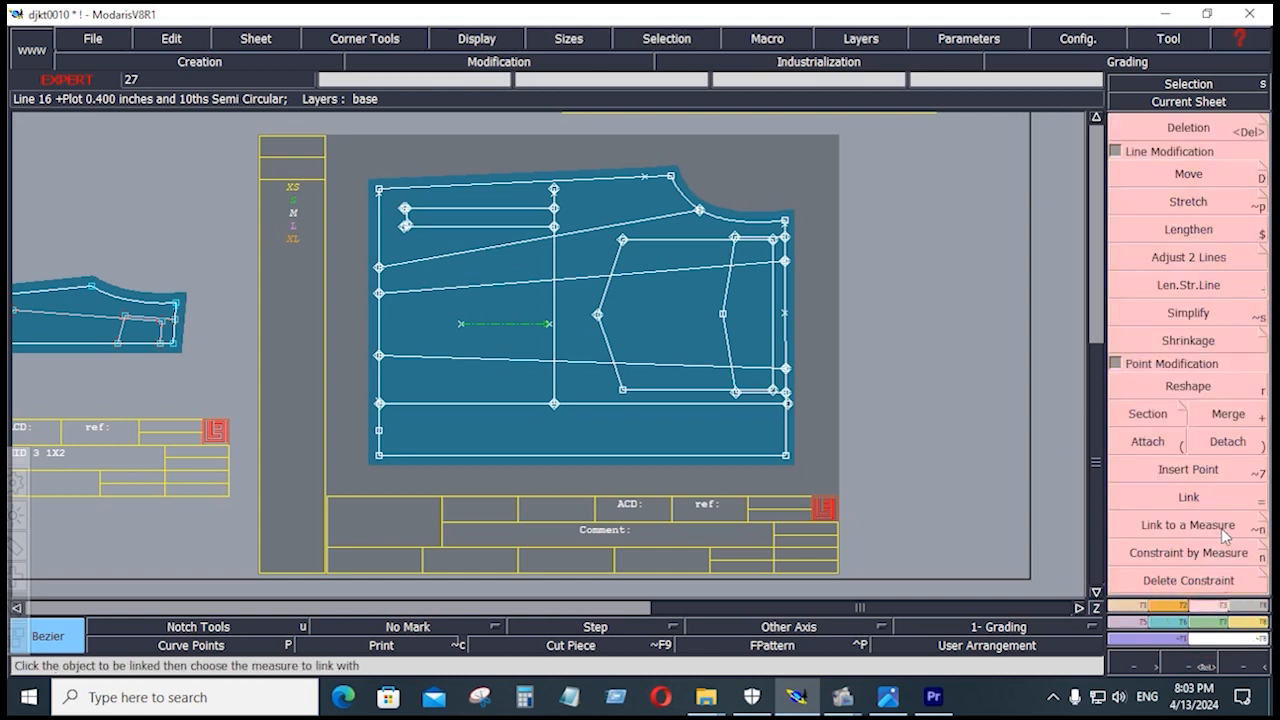
{"action": "left_click", "coordinate": [1175, 260]}
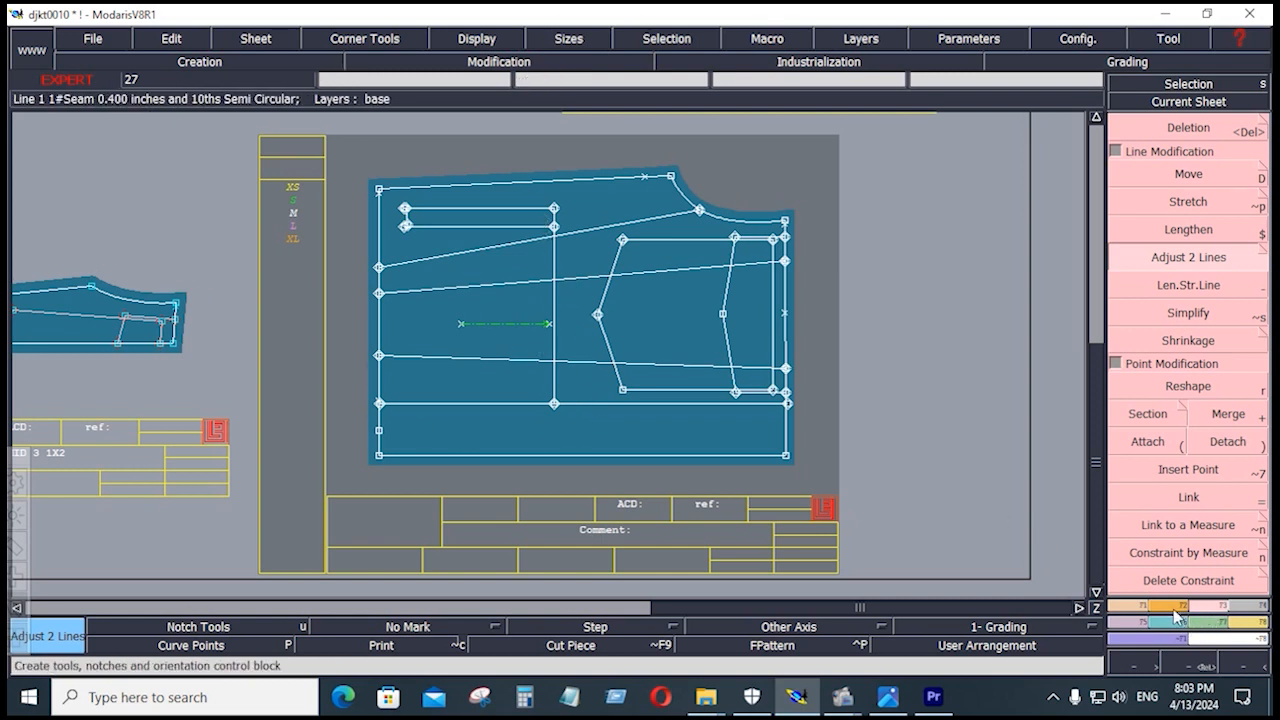
Step: Extend the upper pocket opening line outward so it meets the hem line
{"action": "left_click", "coordinate": [1140, 606]}
{"action": "left_click", "coordinate": [1190, 522]}
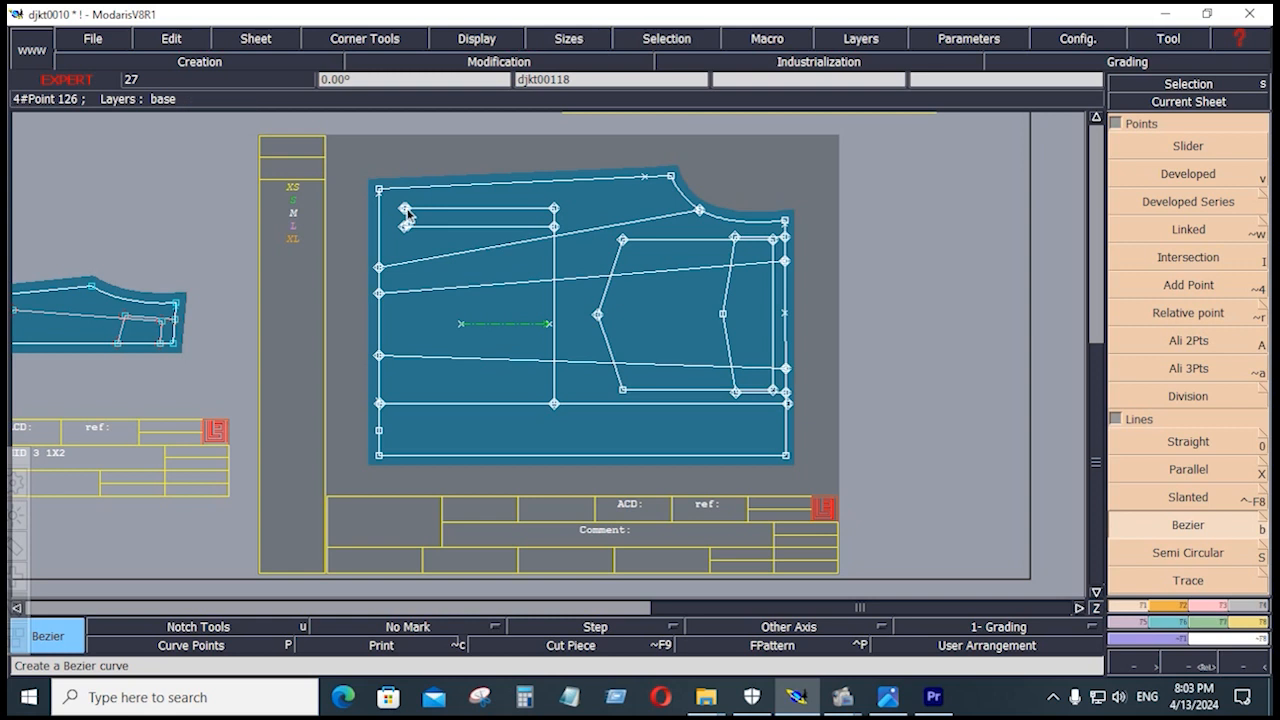
{"action": "left_click", "coordinate": [1220, 607]}
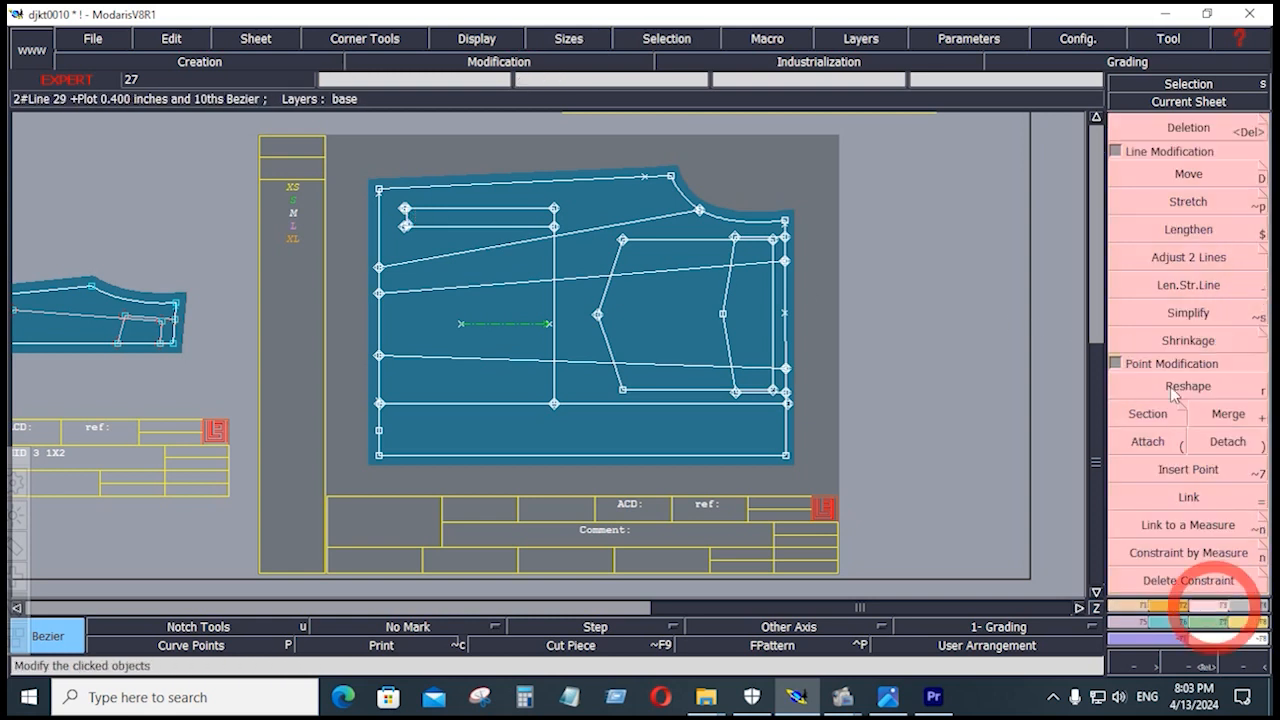
{"action": "left_click", "coordinate": [1186, 257]}
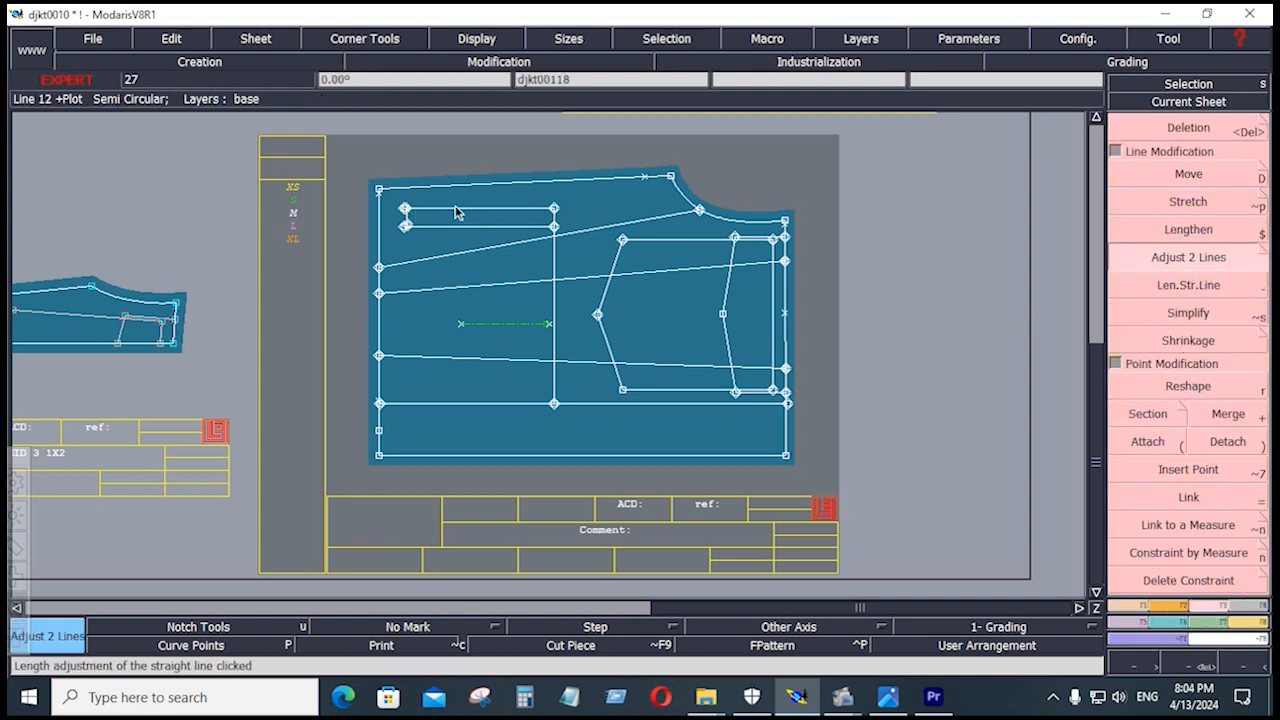
{"action": "left_click", "coordinate": [379, 214]}
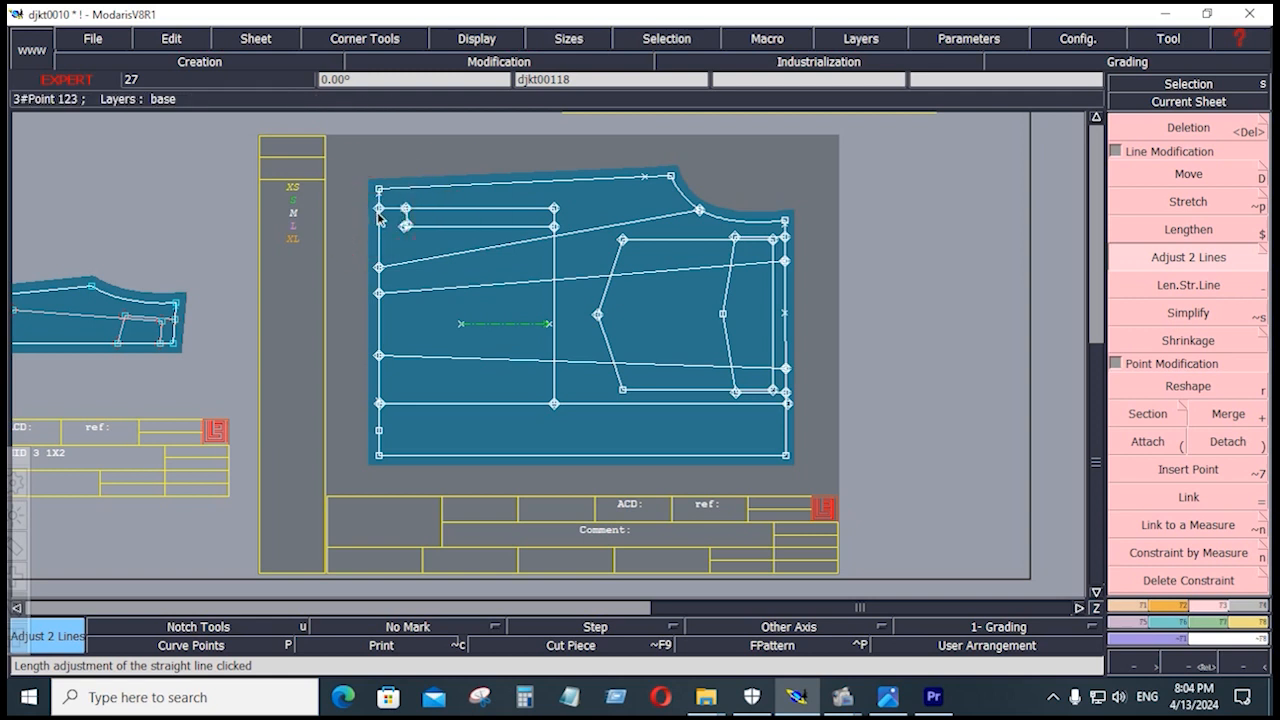
Step: Attach the loose lower end of the short closing line to the end of the lower pocket opening line
{"action": "key", "text": "Return"}
{"action": "left_click_drag", "start_coordinate": [371, 193], "coordinate": [570, 256]}
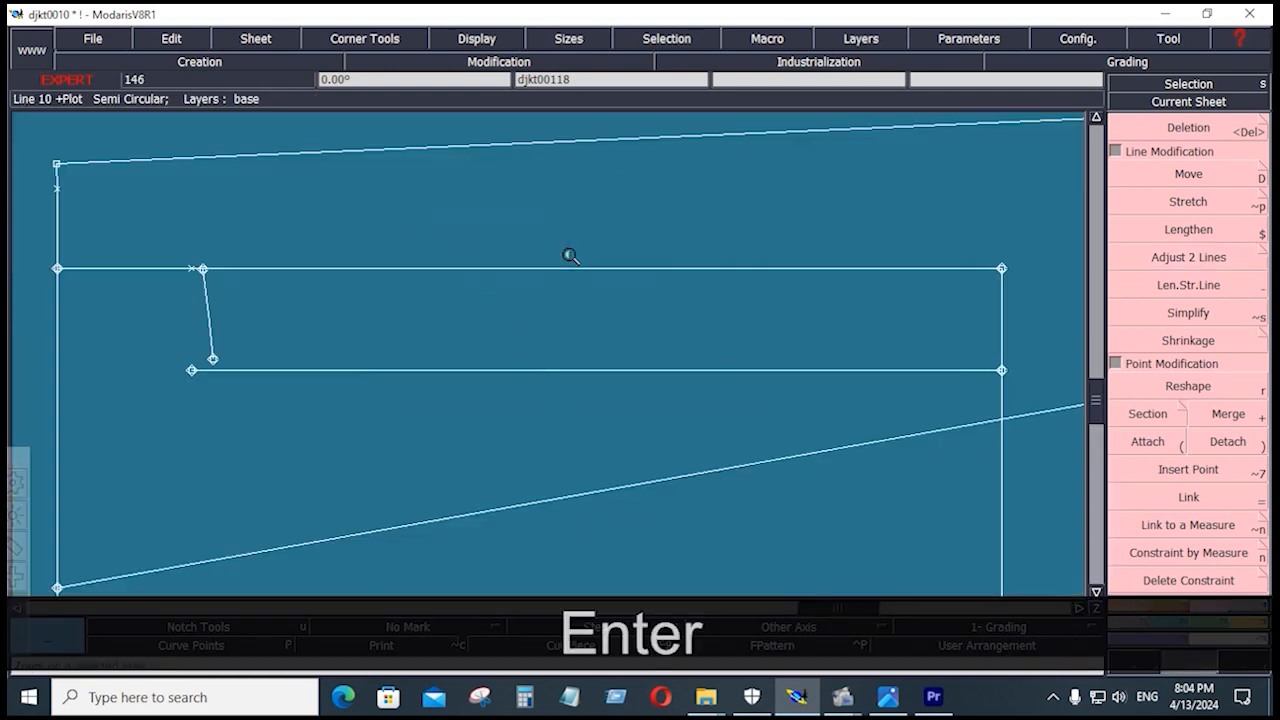
{"action": "left_click", "coordinate": [1147, 441]}
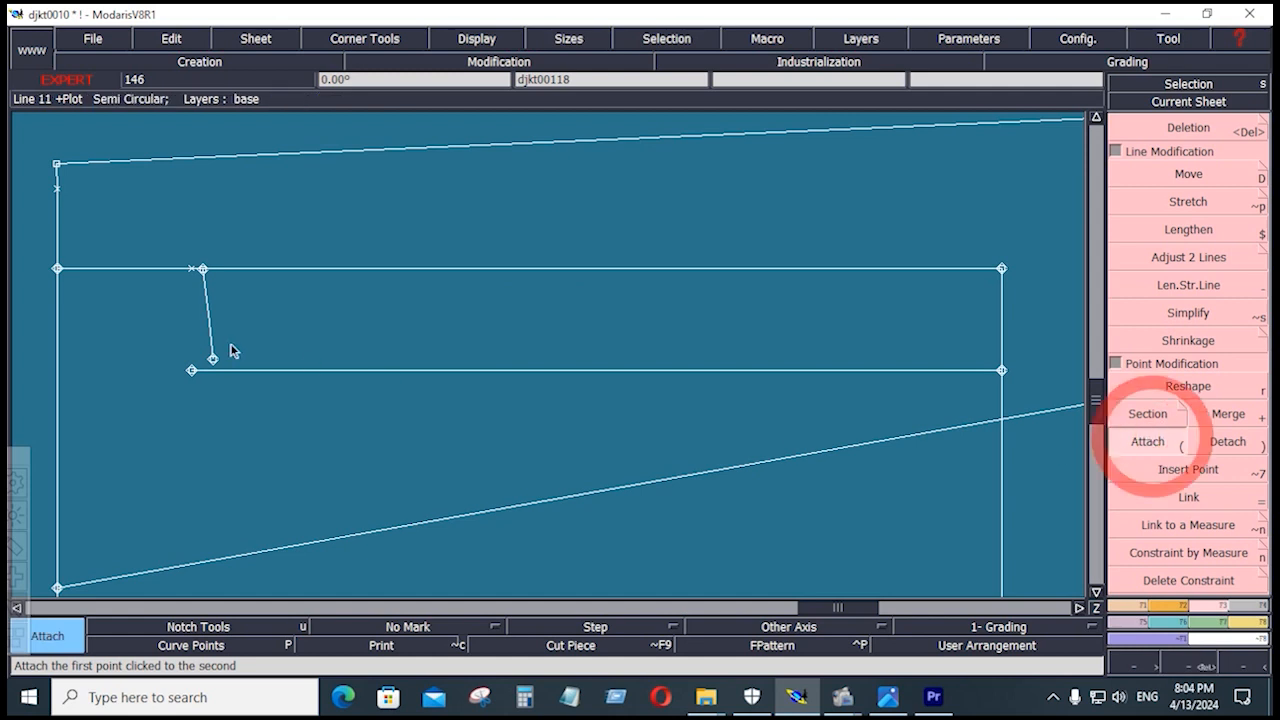
{"action": "left_click", "coordinate": [193, 370]}
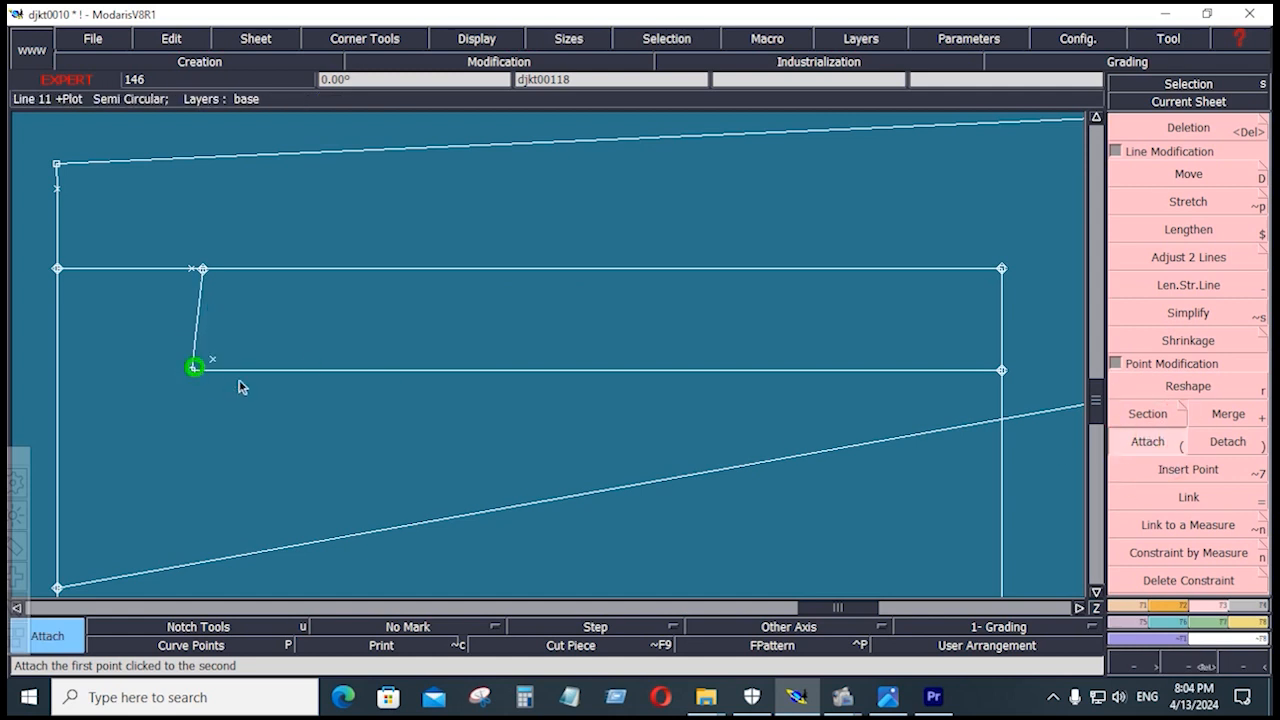
Step: Measure the upper pocket opening line from the depth line to its original hem-side end point
{"action": "left_click", "coordinate": [1256, 624]}
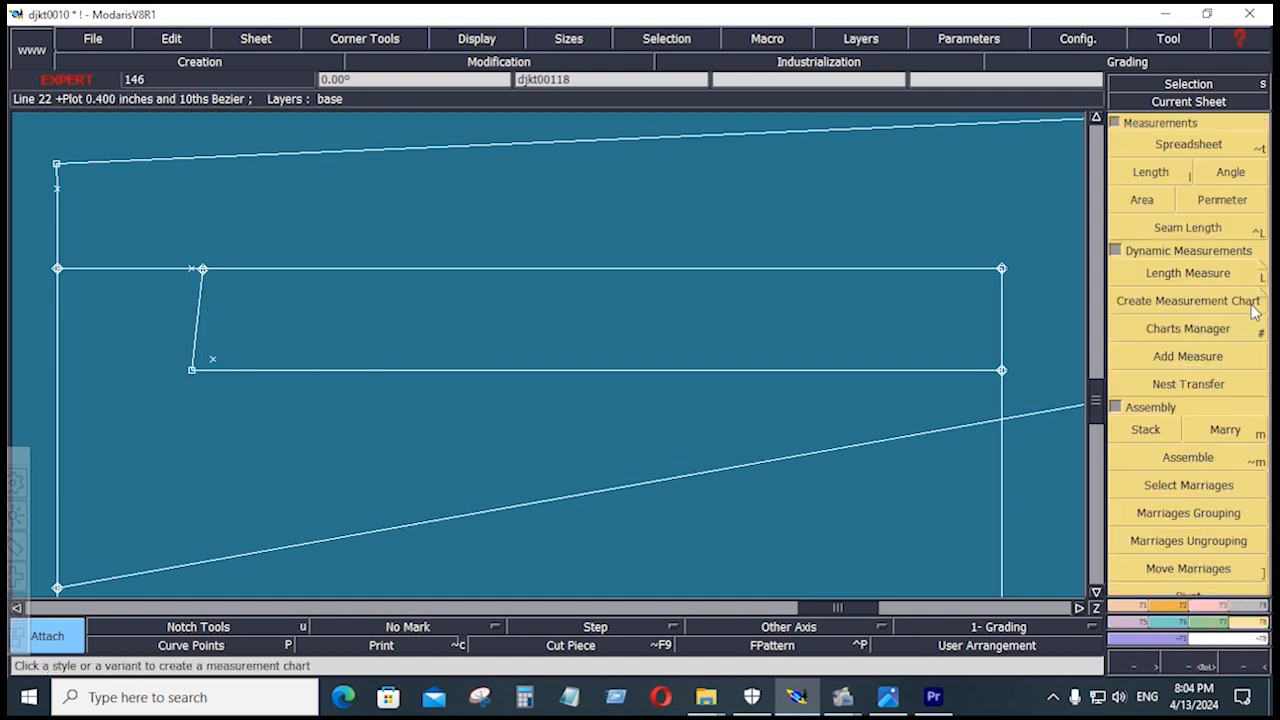
{"action": "left_click", "coordinate": [1230, 273]}
{"action": "left_click", "coordinate": [1003, 269]}
{"action": "left_click", "coordinate": [195, 271]}
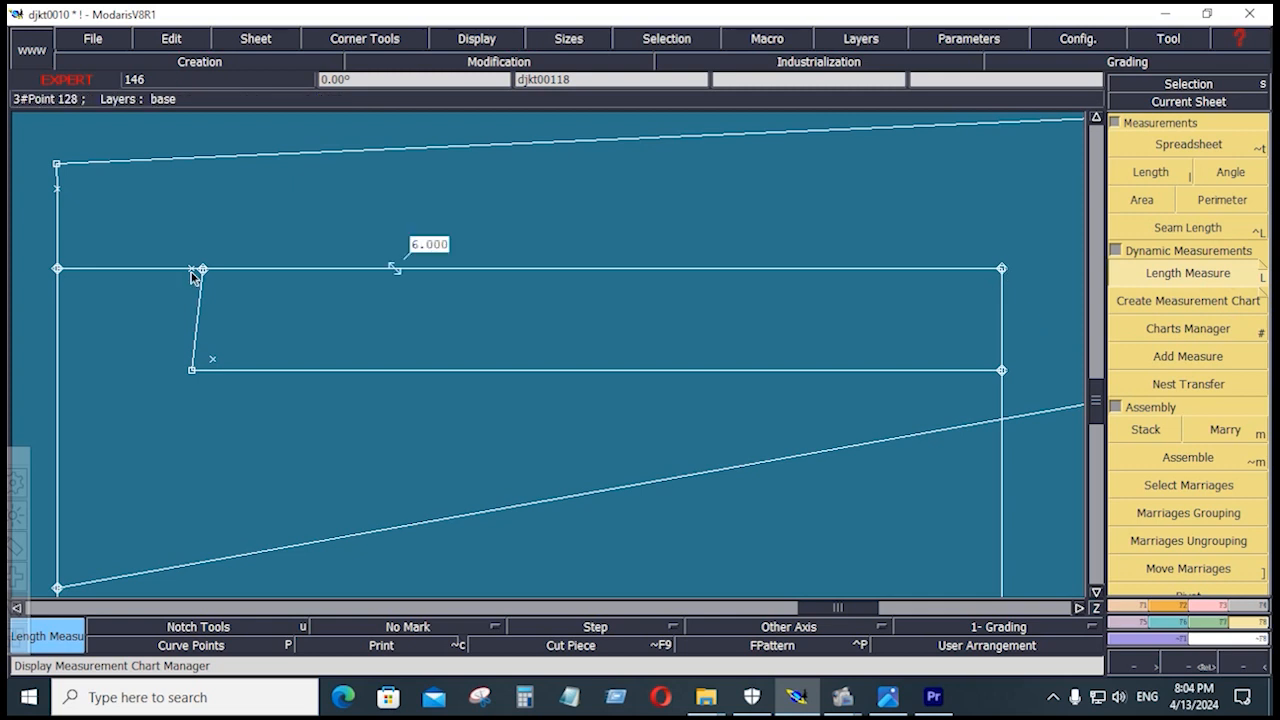
Step: Delete the slanted closing line, its leftover point on the upper opening line and the length measure
{"action": "key", "text": "Delete"}
{"action": "left_click", "coordinate": [200, 328]}
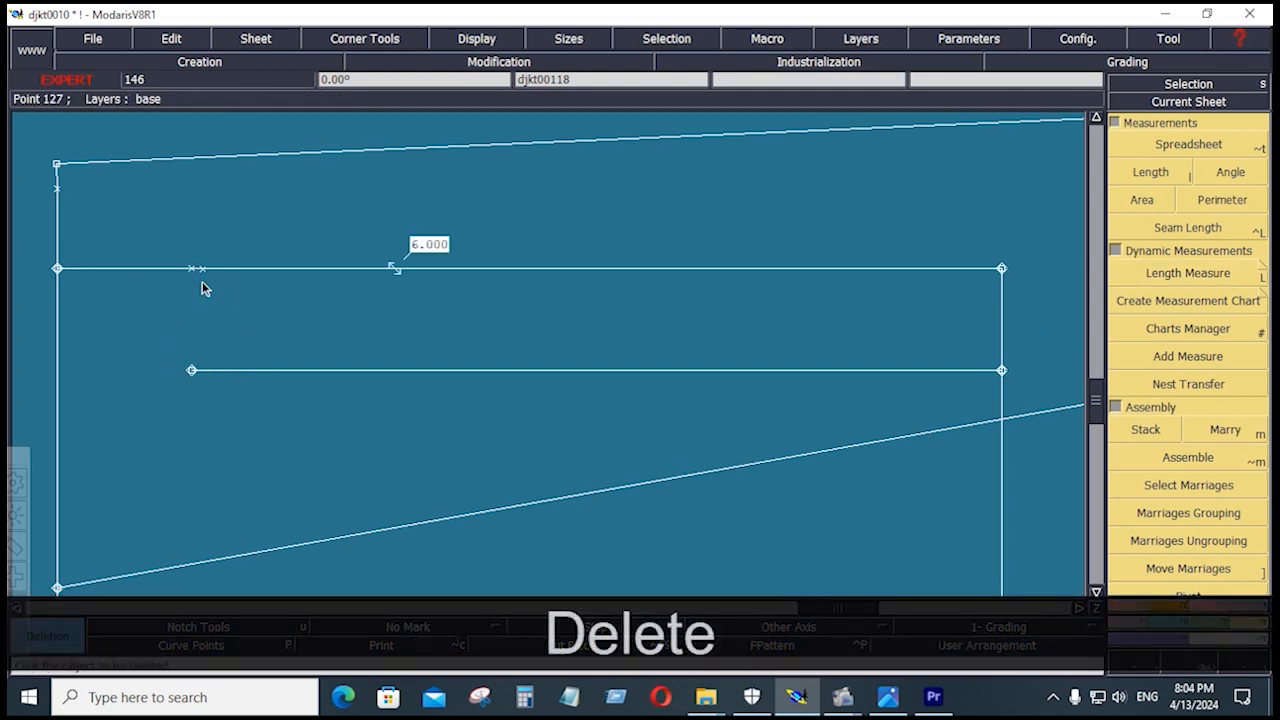
{"action": "left_click", "coordinate": [201, 270]}
{"action": "left_click", "coordinate": [422, 296]}
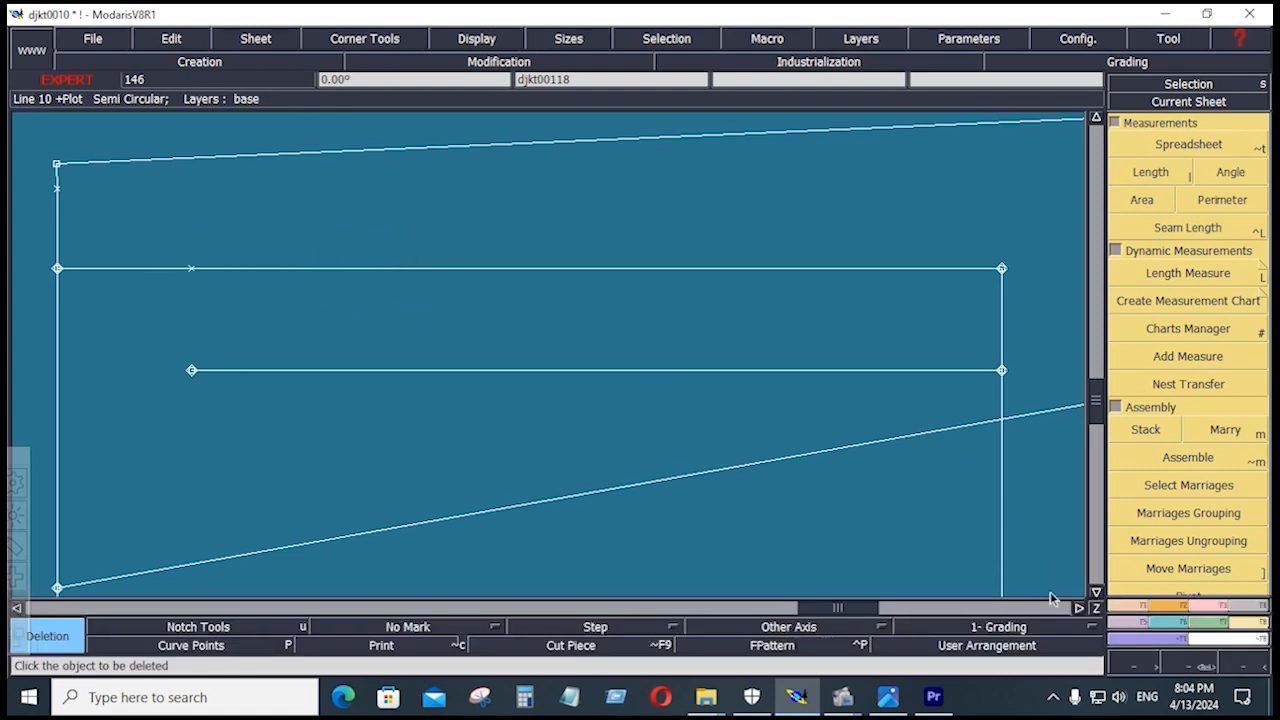
Step: Draw a Bezier line from the upper opening line's original end point to the lower opening line's end, closing the pocket opening
{"action": "left_click", "coordinate": [1126, 606]}
{"action": "left_click", "coordinate": [1214, 532]}
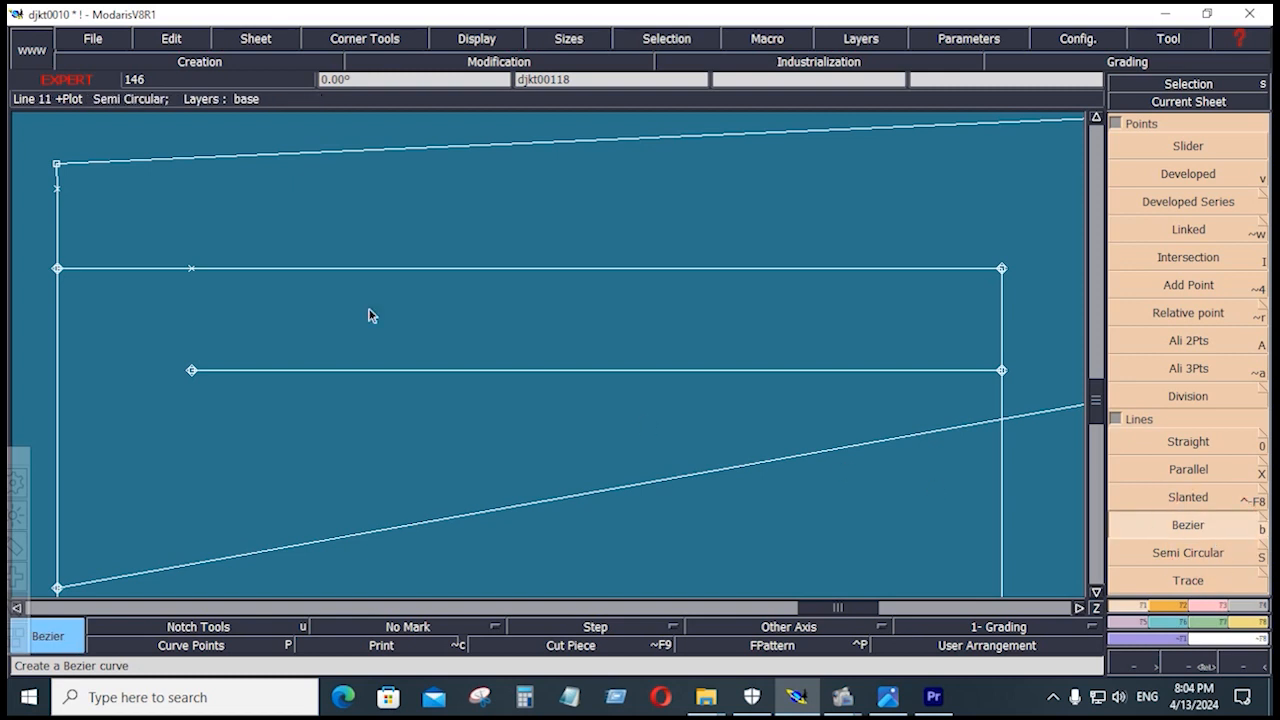
{"action": "left_click", "coordinate": [191, 268]}
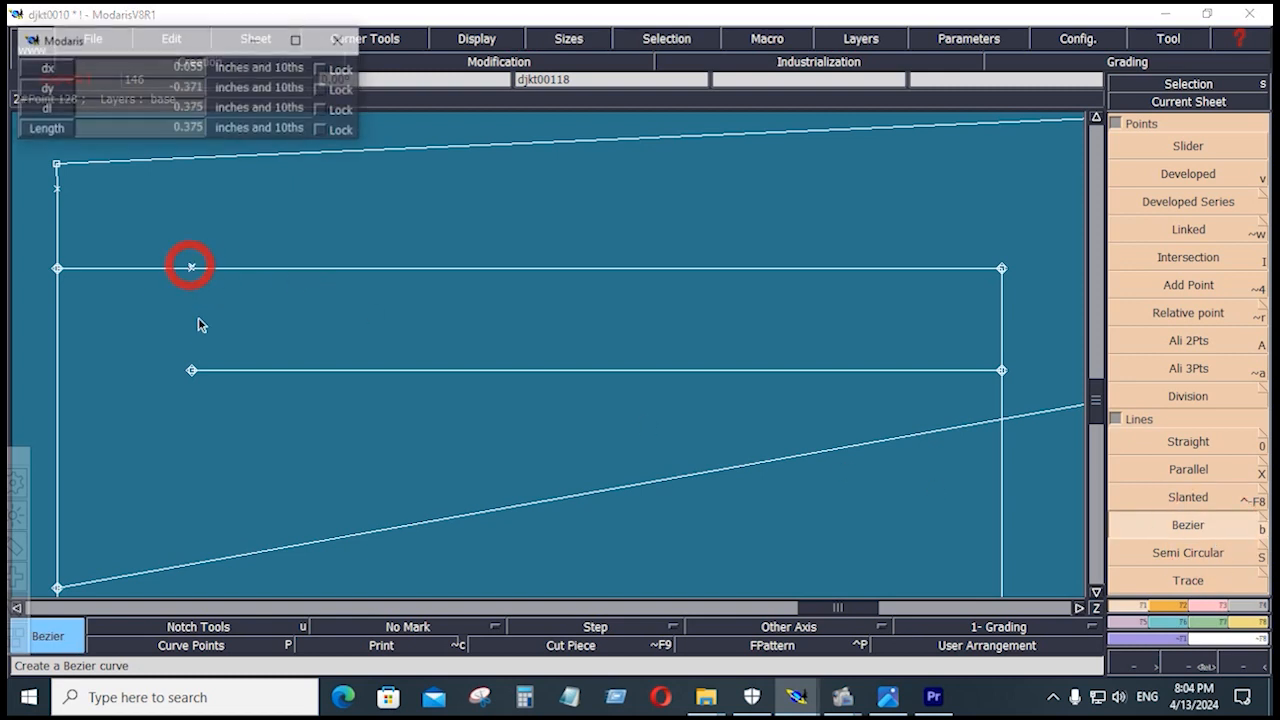
{"action": "right_click", "coordinate": [192, 369]}
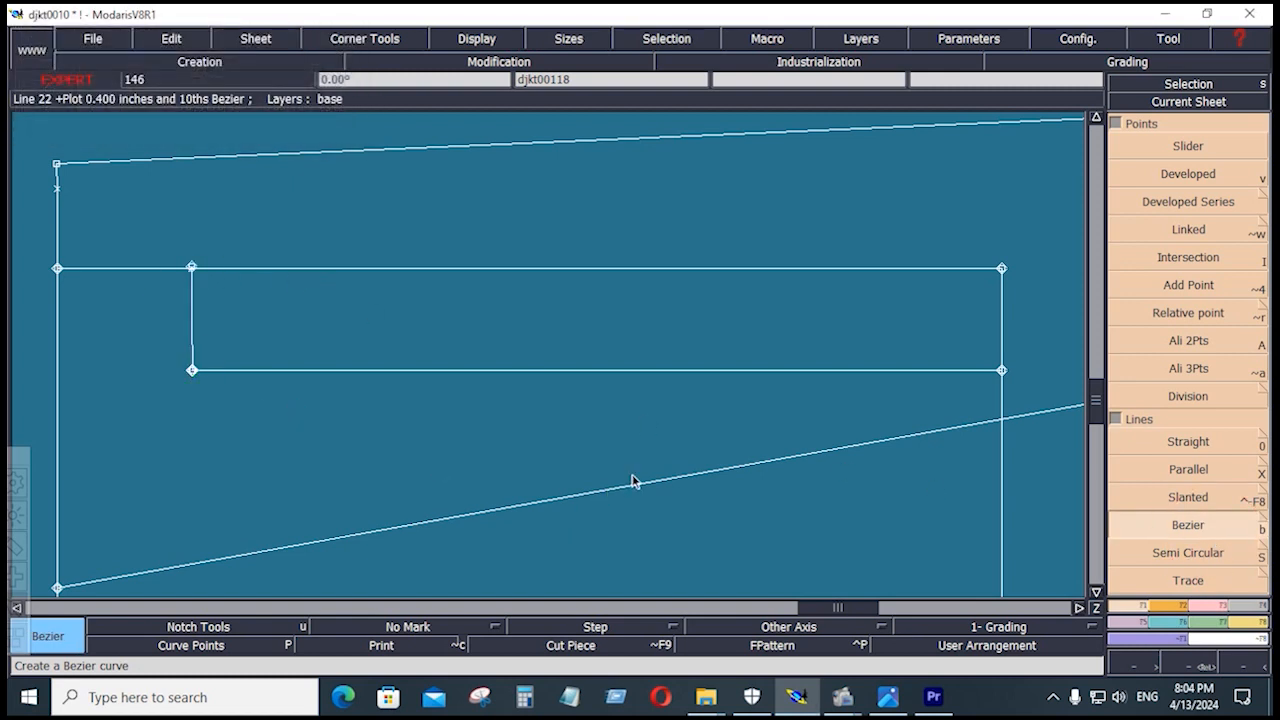
Step: Save the djkt0010 model, continuing past the anomalies warning
{"action": "left_click", "coordinate": [90, 40]}
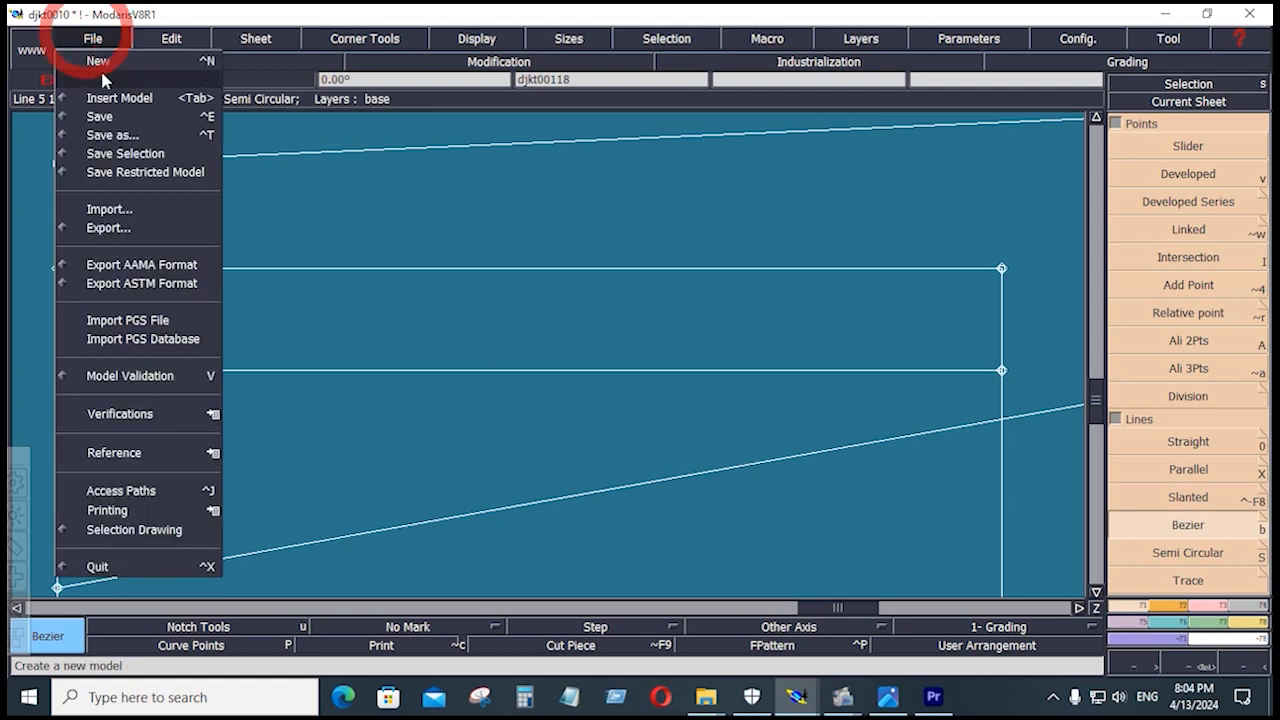
{"action": "left_click", "coordinate": [114, 115]}
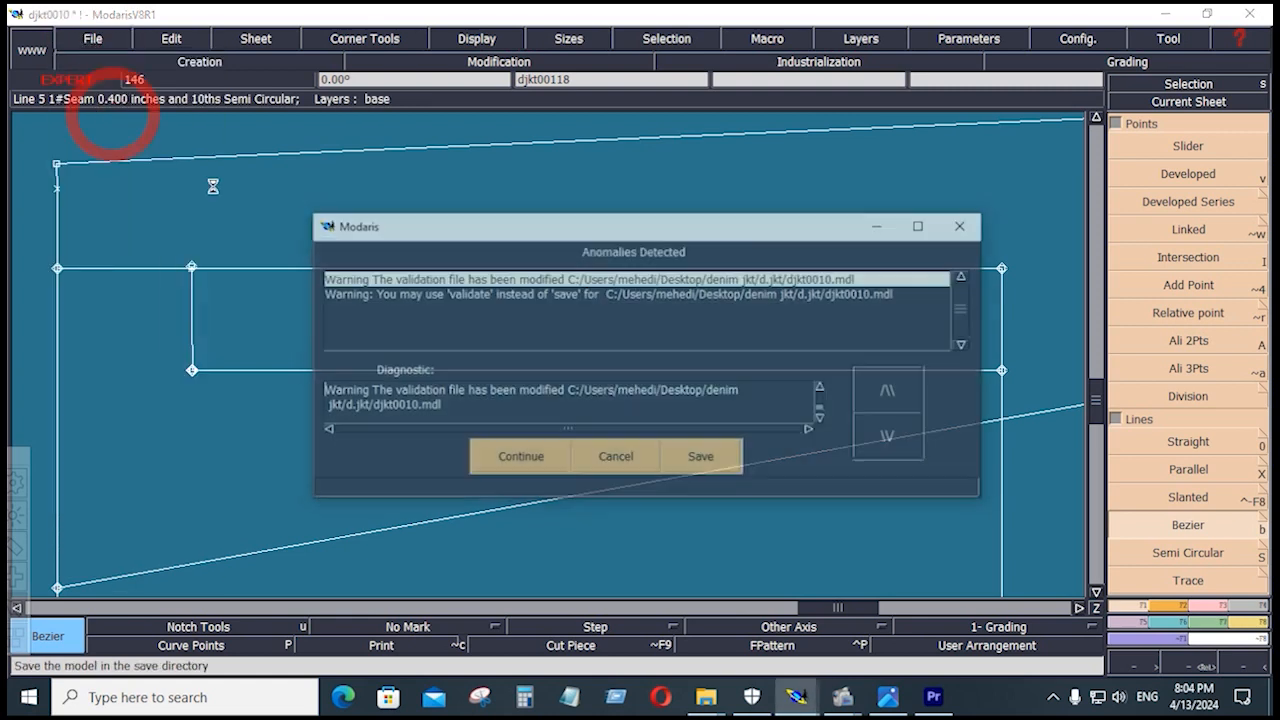
{"action": "left_click", "coordinate": [527, 462]}
Step: Turn off the display of layer colors
{"action": "key", "text": "F6"}
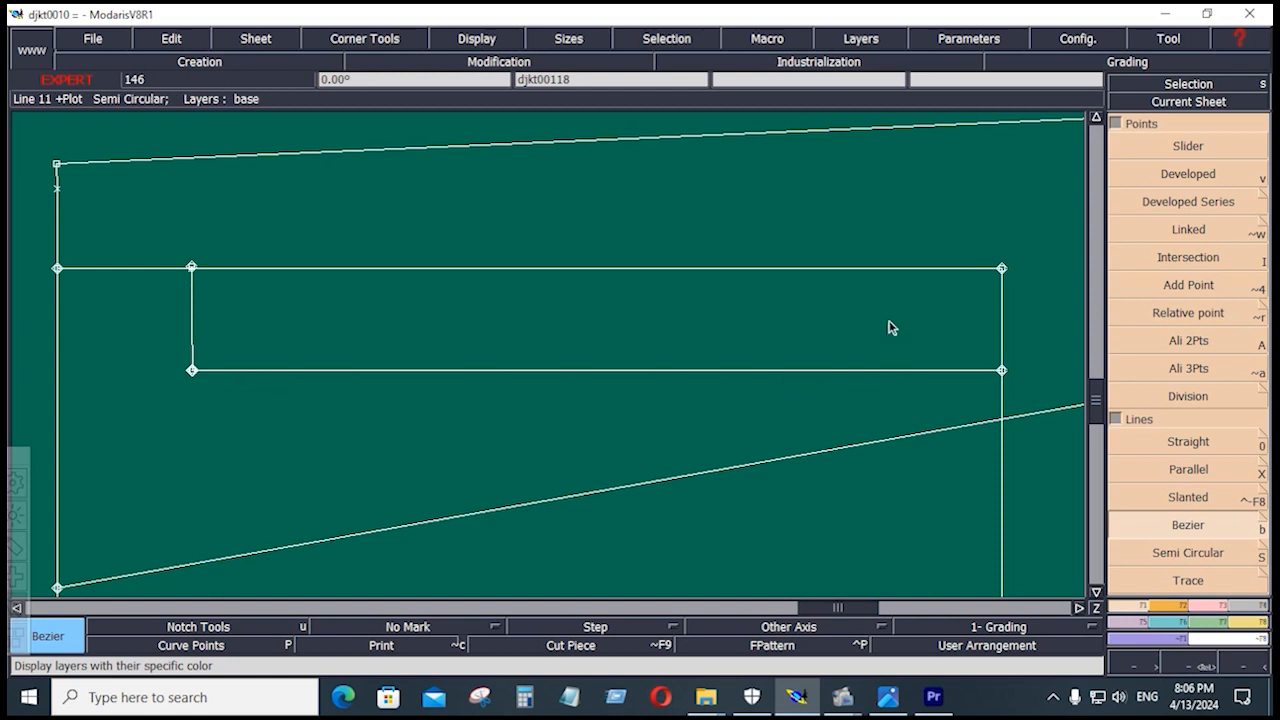
{"action": "left_click", "coordinate": [861, 40]}
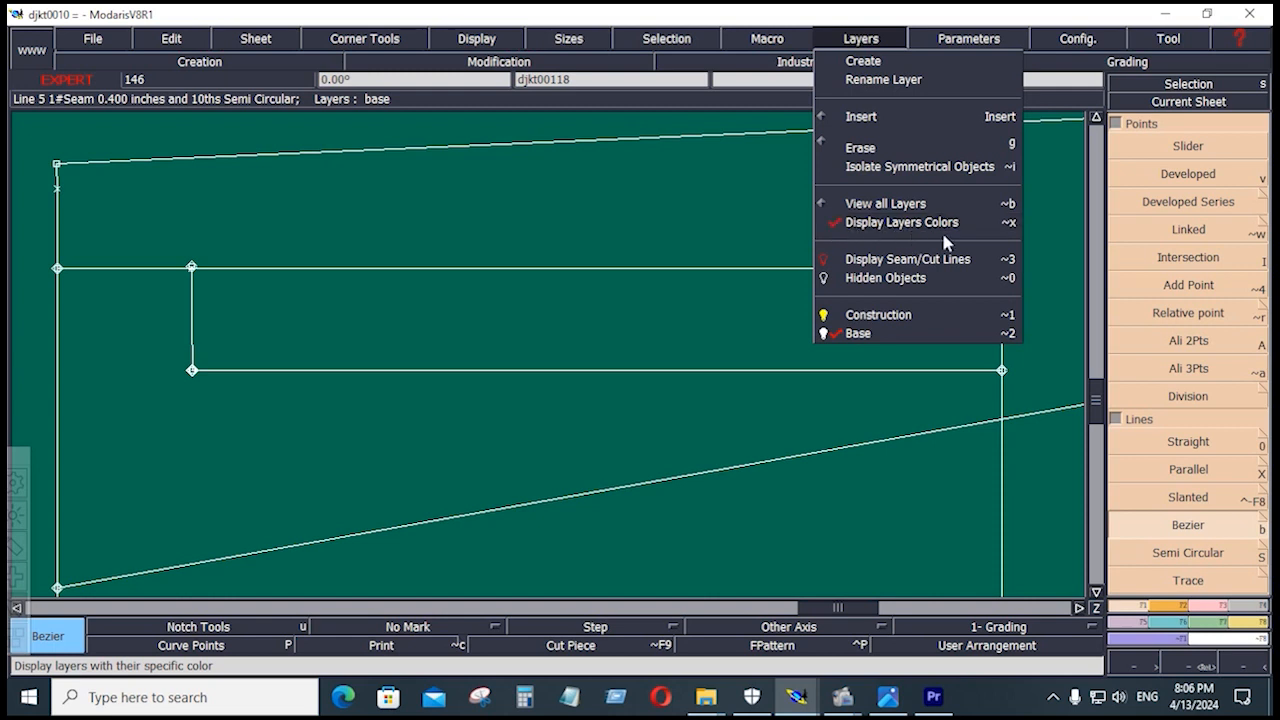
{"action": "left_click", "coordinate": [832, 220]}
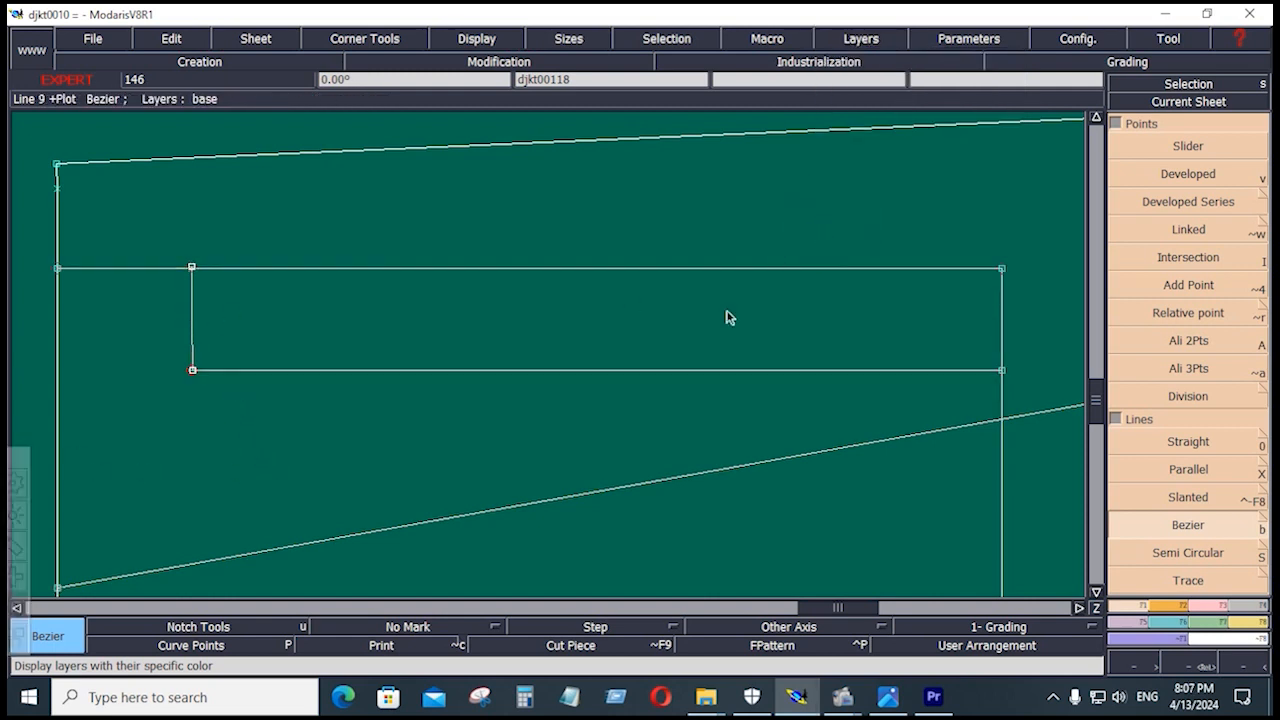
Step: Trim the long construction line parallel to the center front at the pocket depth line, keeping the hem-side part
{"action": "left_click", "coordinate": [1205, 608]}
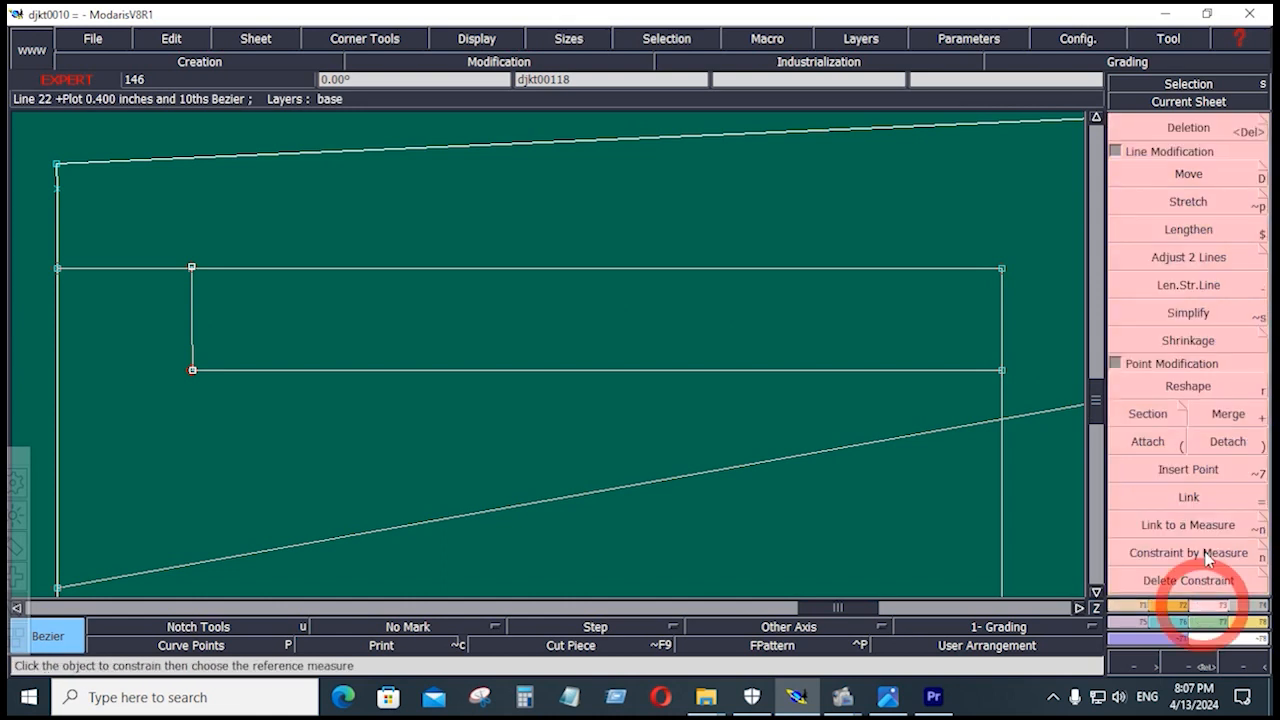
{"action": "left_click", "coordinate": [1147, 441]}
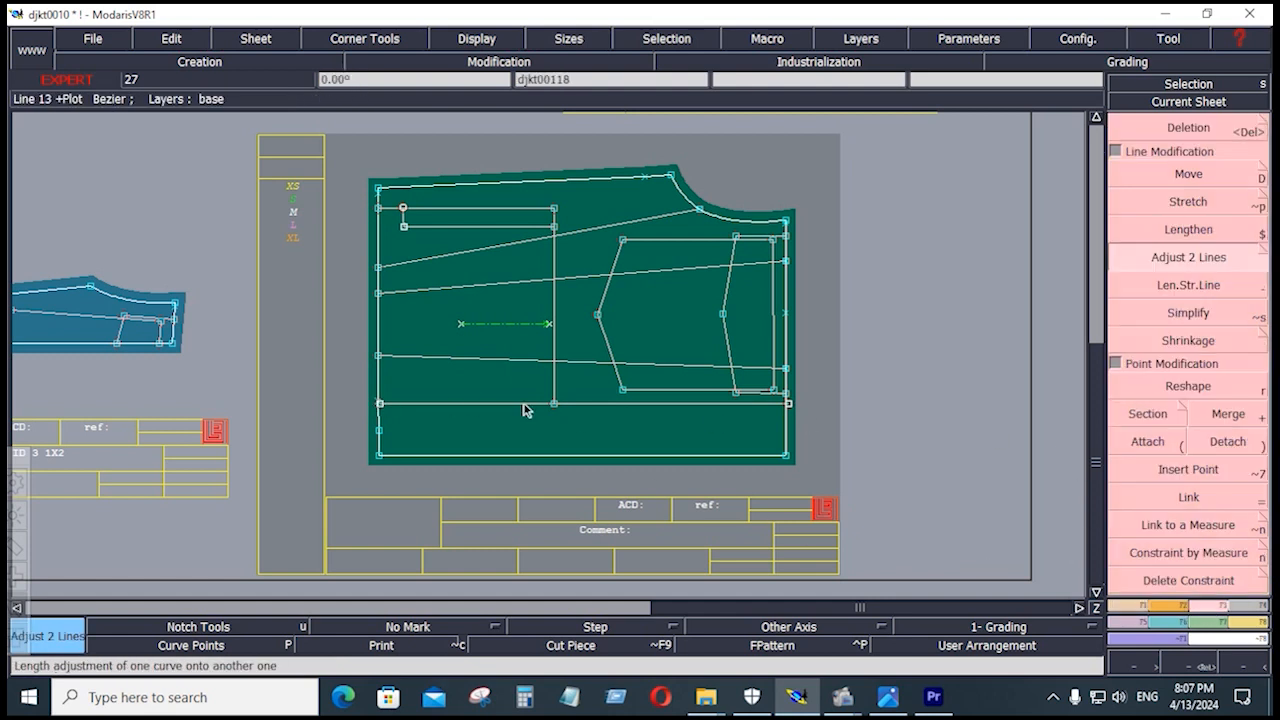
{"action": "left_click", "coordinate": [521, 403]}
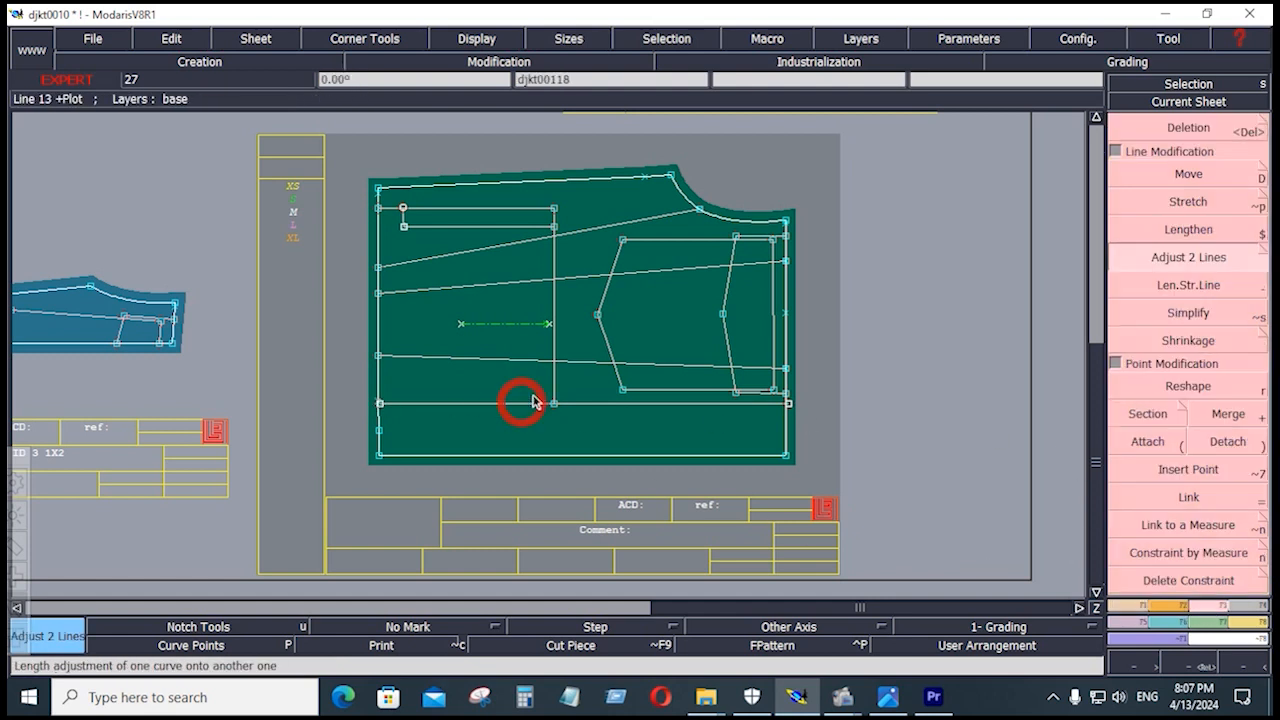
{"action": "left_click", "coordinate": [553, 379]}
{"action": "left_click", "coordinate": [433, 403]}
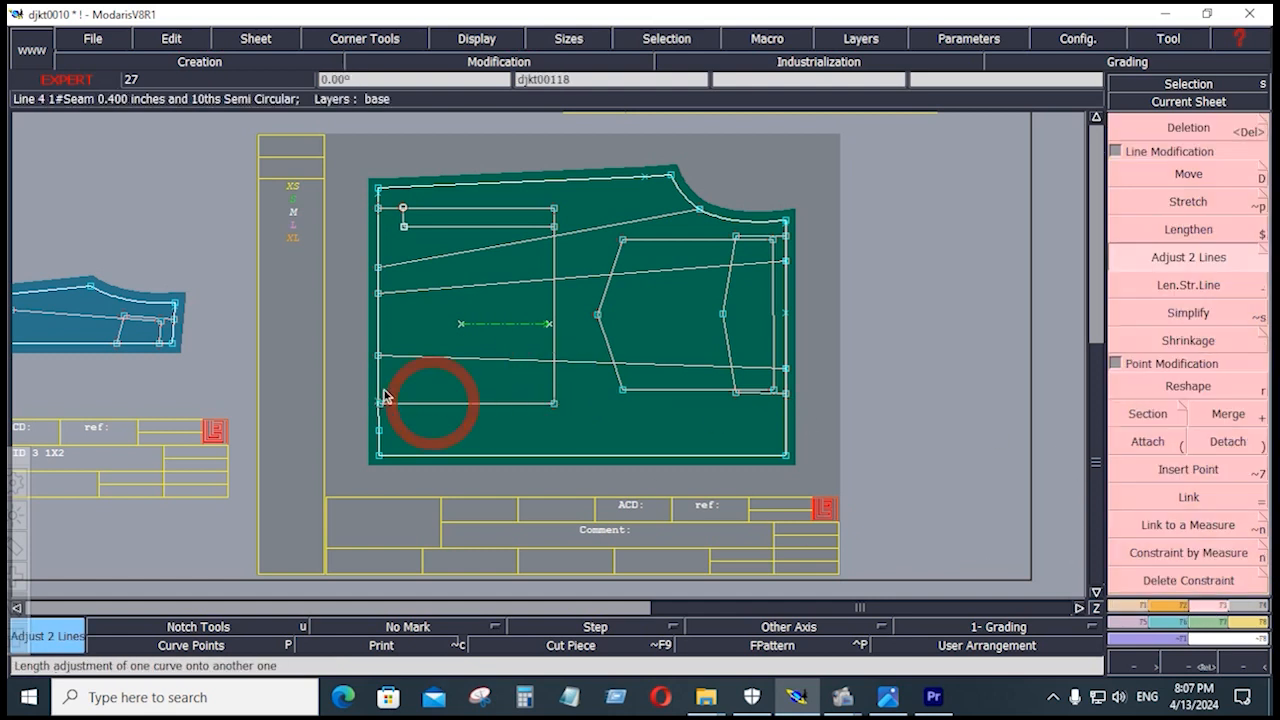
Step: Extract the narrow rectangle between the two pocket opening lines as a new seam piece
{"action": "key", "text": "Home"}
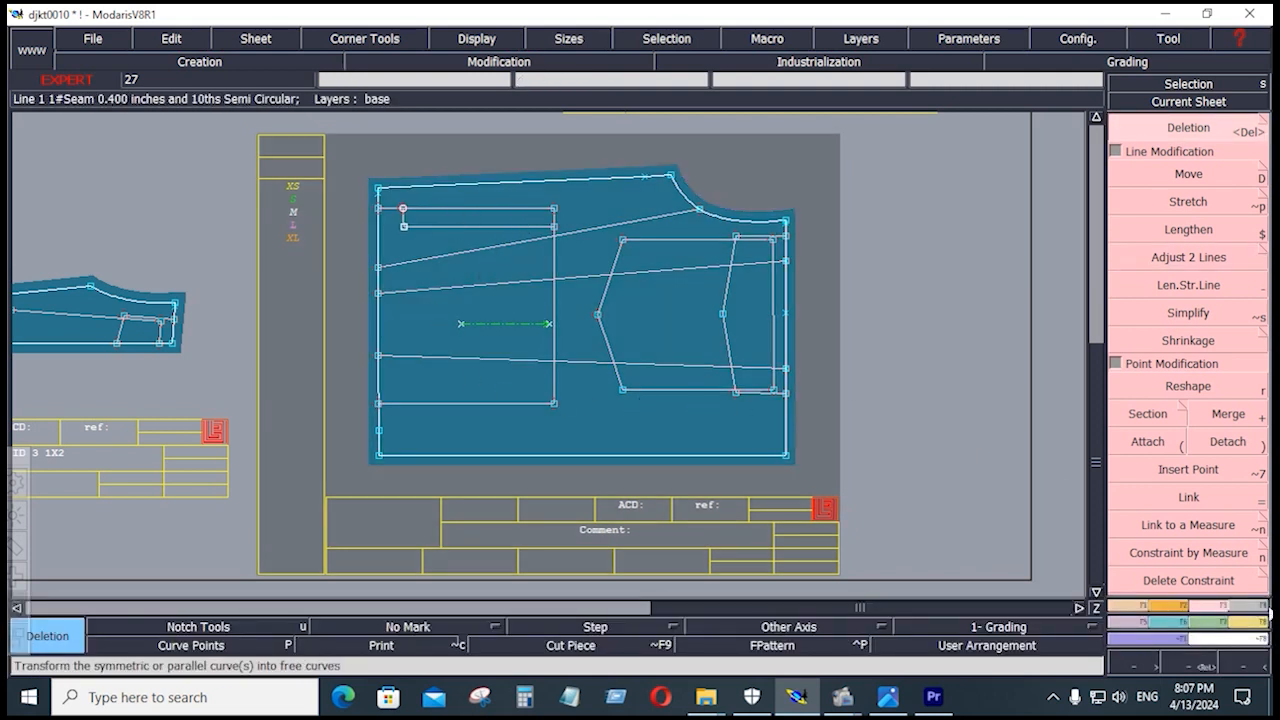
{"action": "left_click", "coordinate": [1250, 606]}
{"action": "left_click", "coordinate": [1151, 552]}
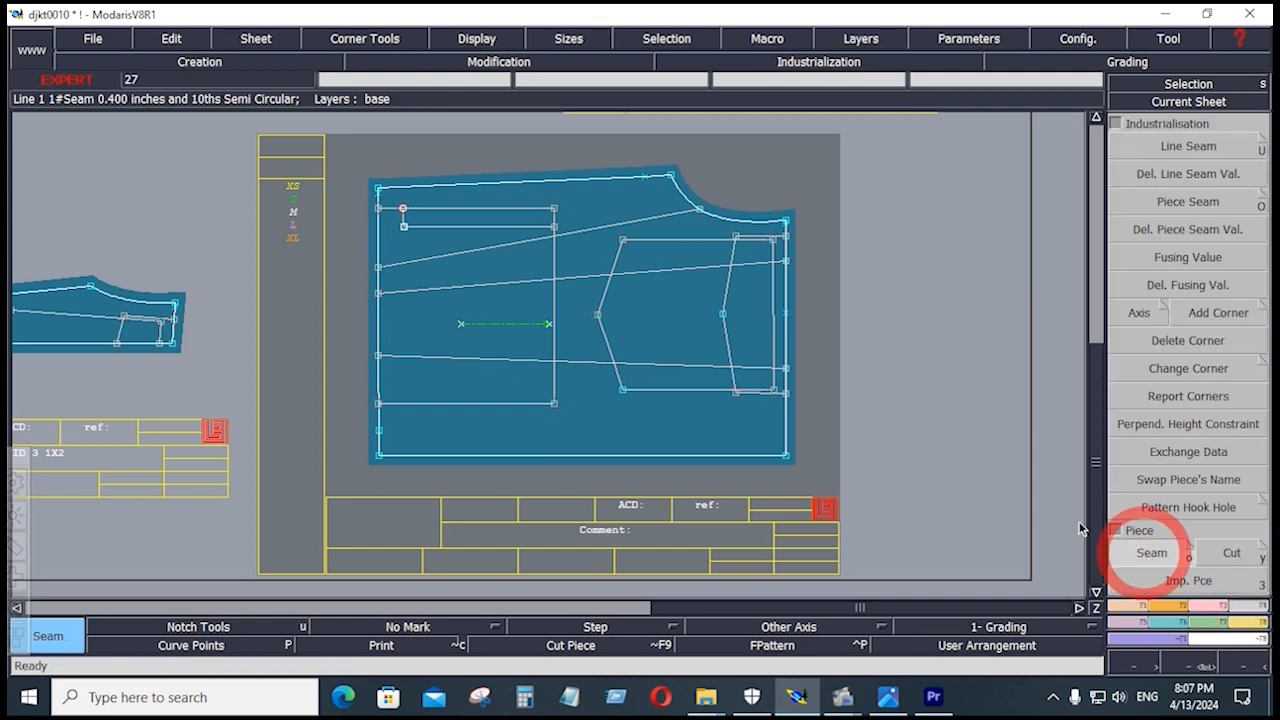
{"action": "left_click", "coordinate": [476, 220]}
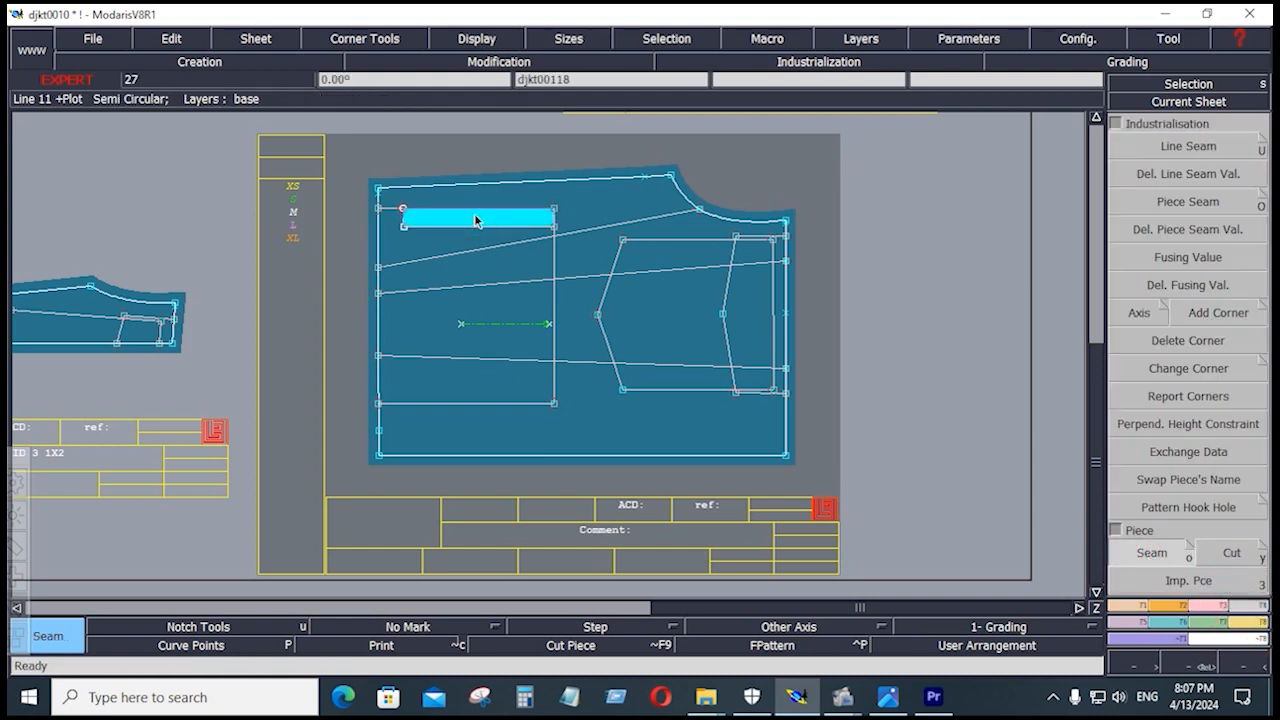
Step: Extract the larger pocket bag area, between the outer pocket opening line and the pocket's far edge, as a new seam piece
{"action": "left_click", "coordinate": [388, 217]}
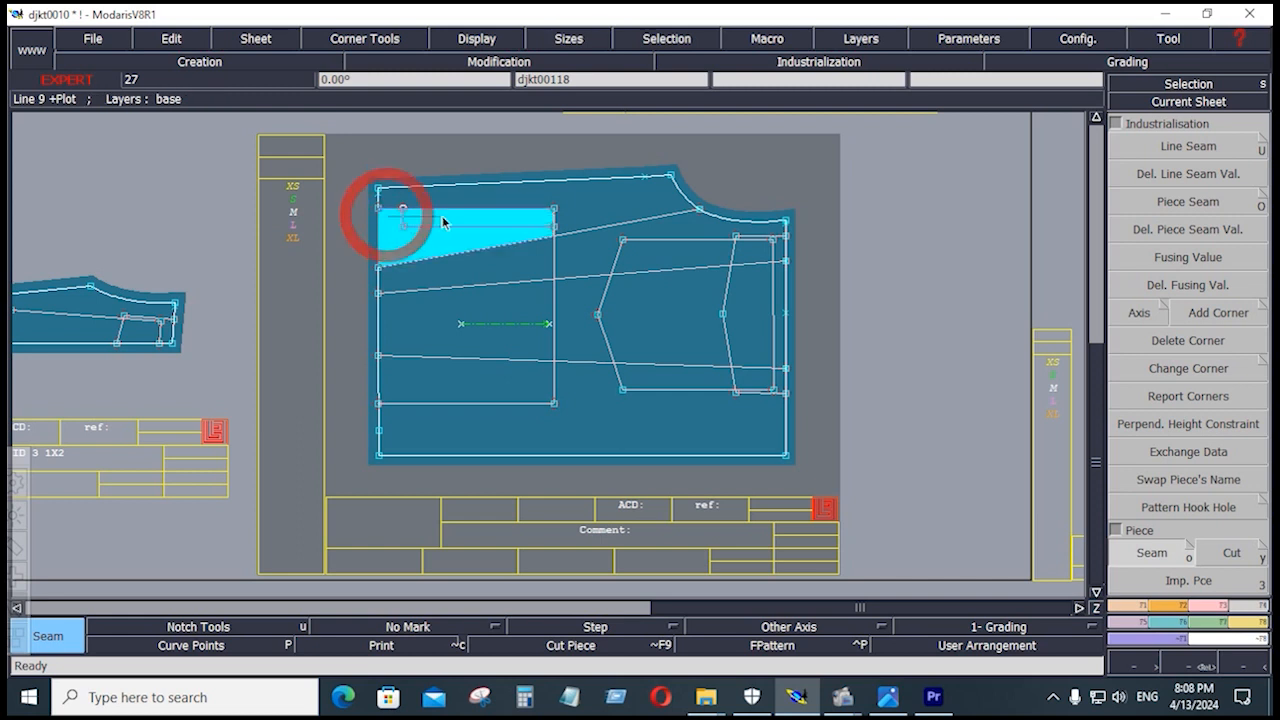
{"action": "left_click", "coordinate": [483, 380]}
Step: Draw a straight Bezier helper line from the inner pocket opening line's hem-side corner, parallel to the grainline, out past the hem
{"action": "key", "text": "F1"}
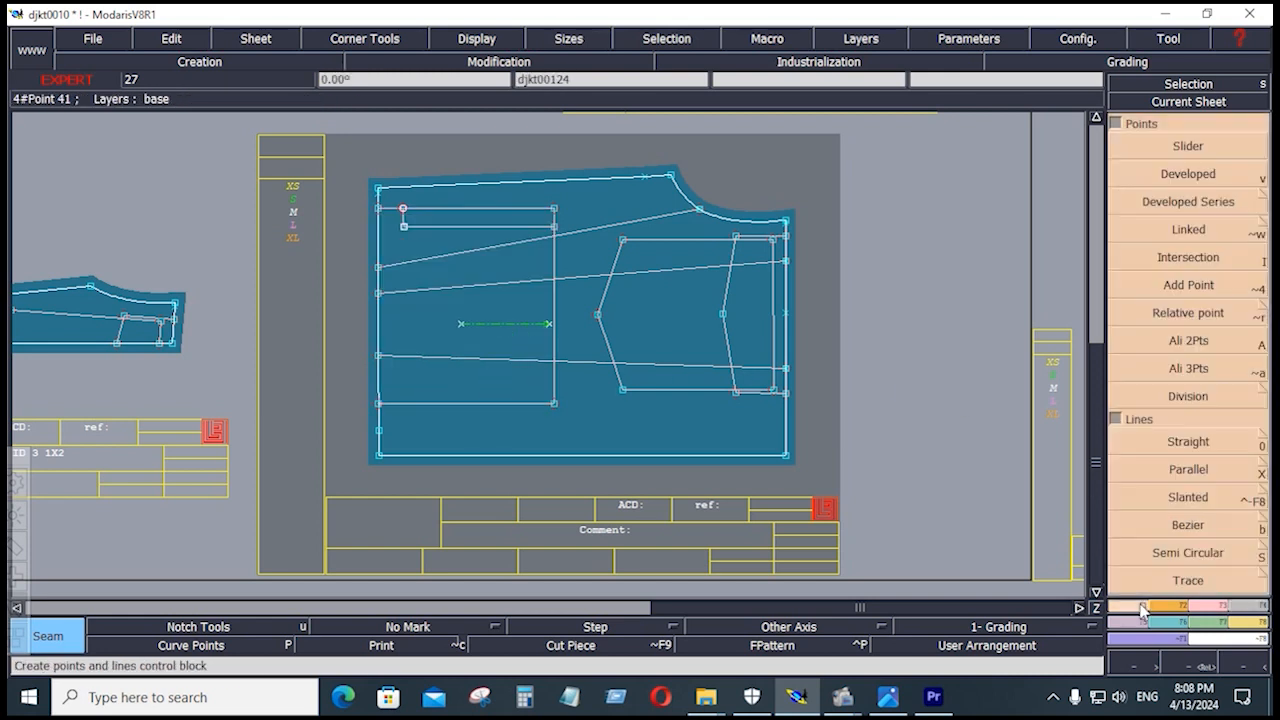
{"action": "key", "text": "F6"}
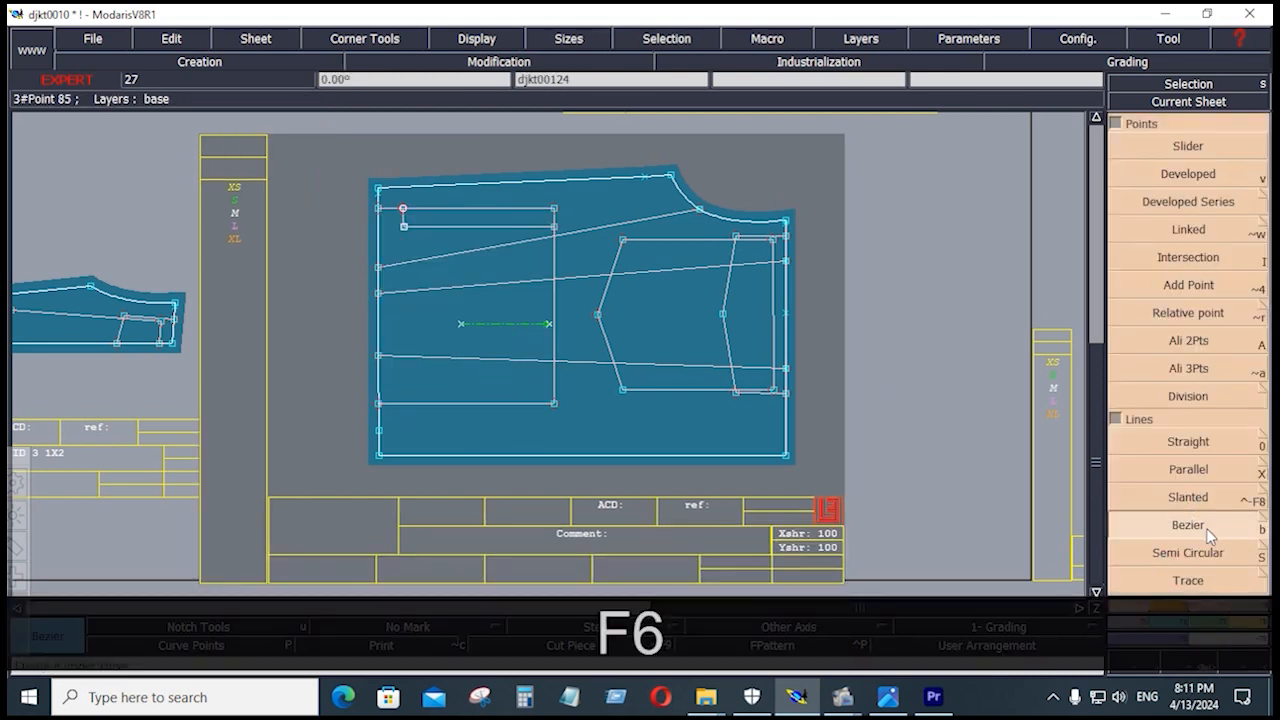
{"action": "left_click", "coordinate": [1199, 524]}
{"action": "left_click", "coordinate": [404, 226]}
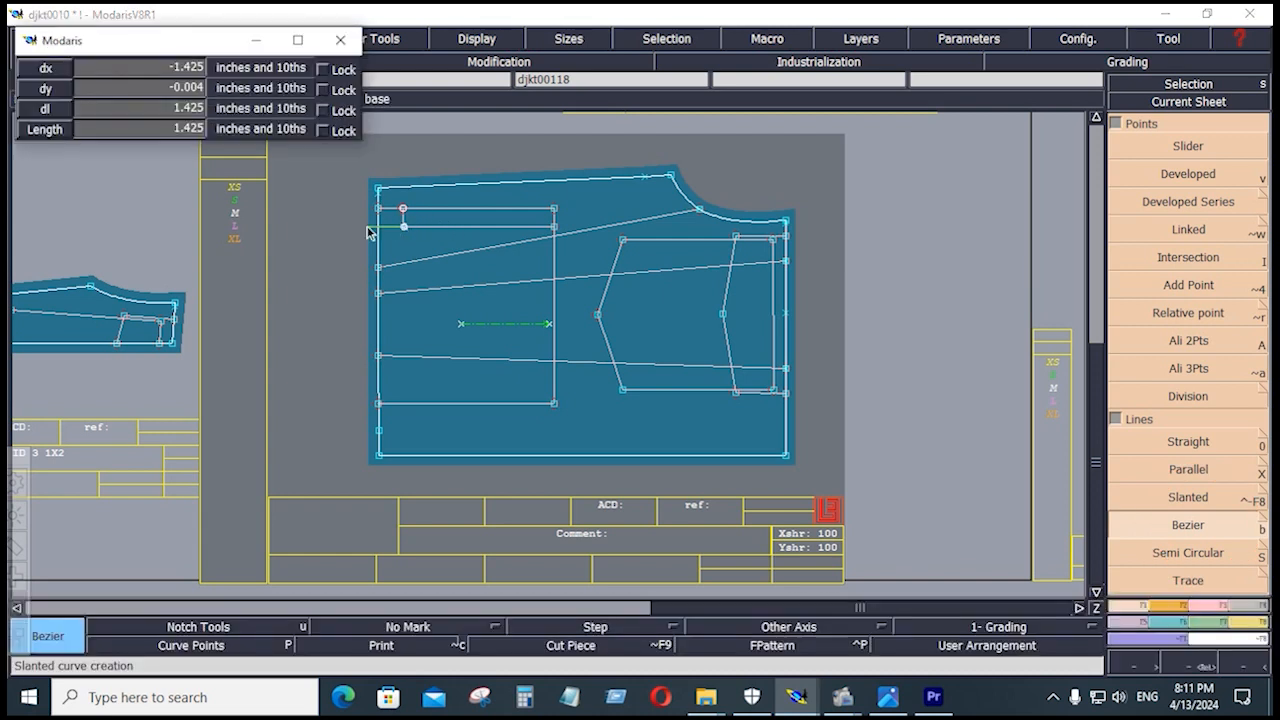
{"action": "left_click", "coordinate": [323, 226], "text": "ctrl"}
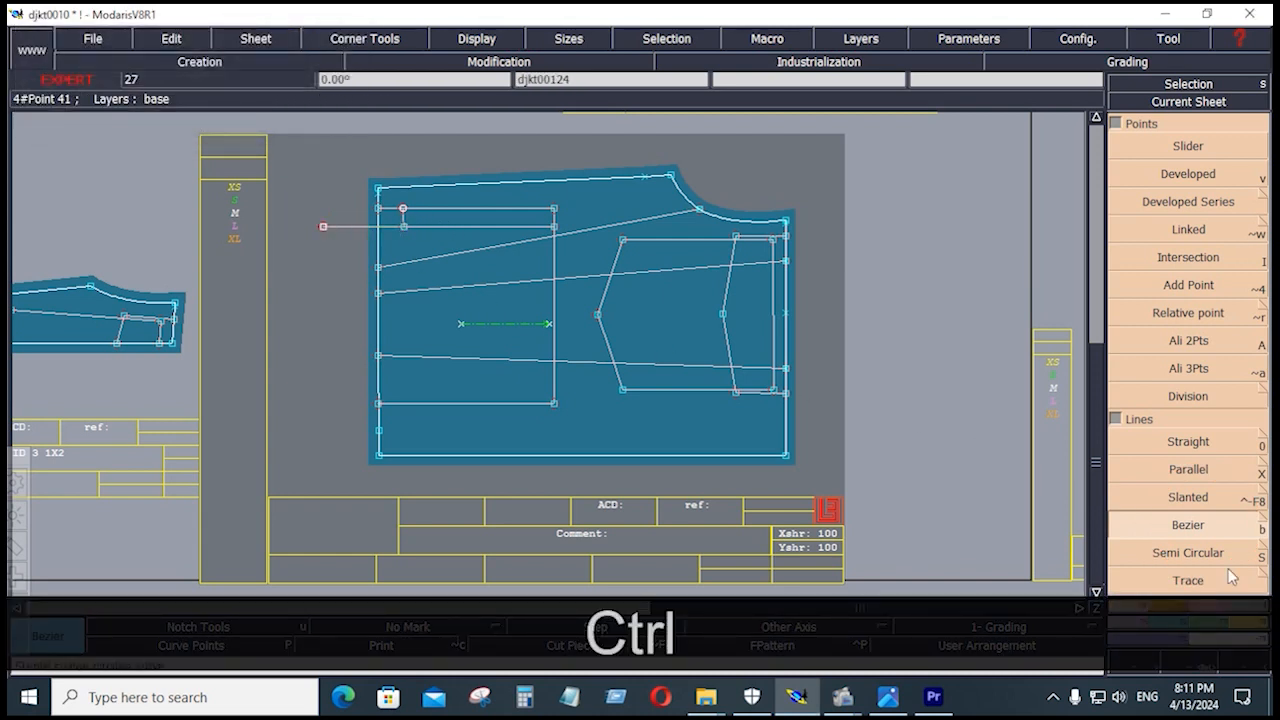
Step: Extract the pocket bag area from the inner opening line to the pocket's far edge as a seam piece, and delete the helper line
{"action": "left_click", "coordinate": [1250, 608]}
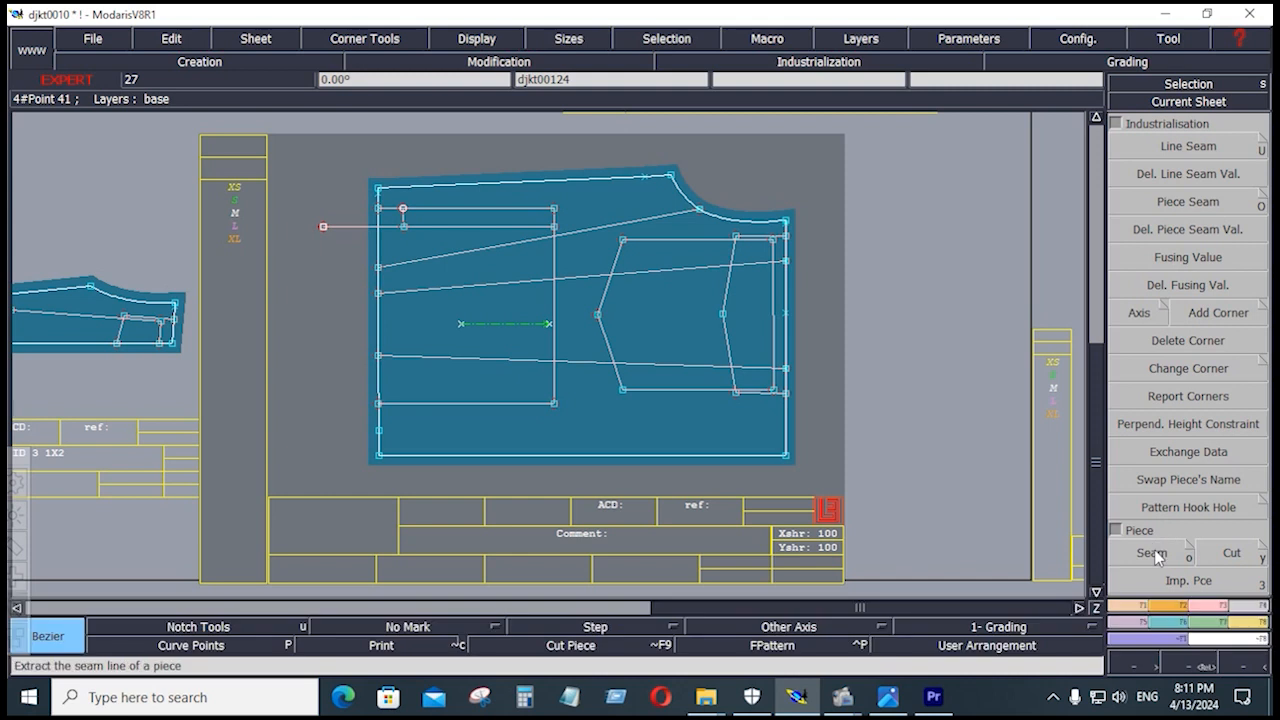
{"action": "left_click", "coordinate": [1152, 553]}
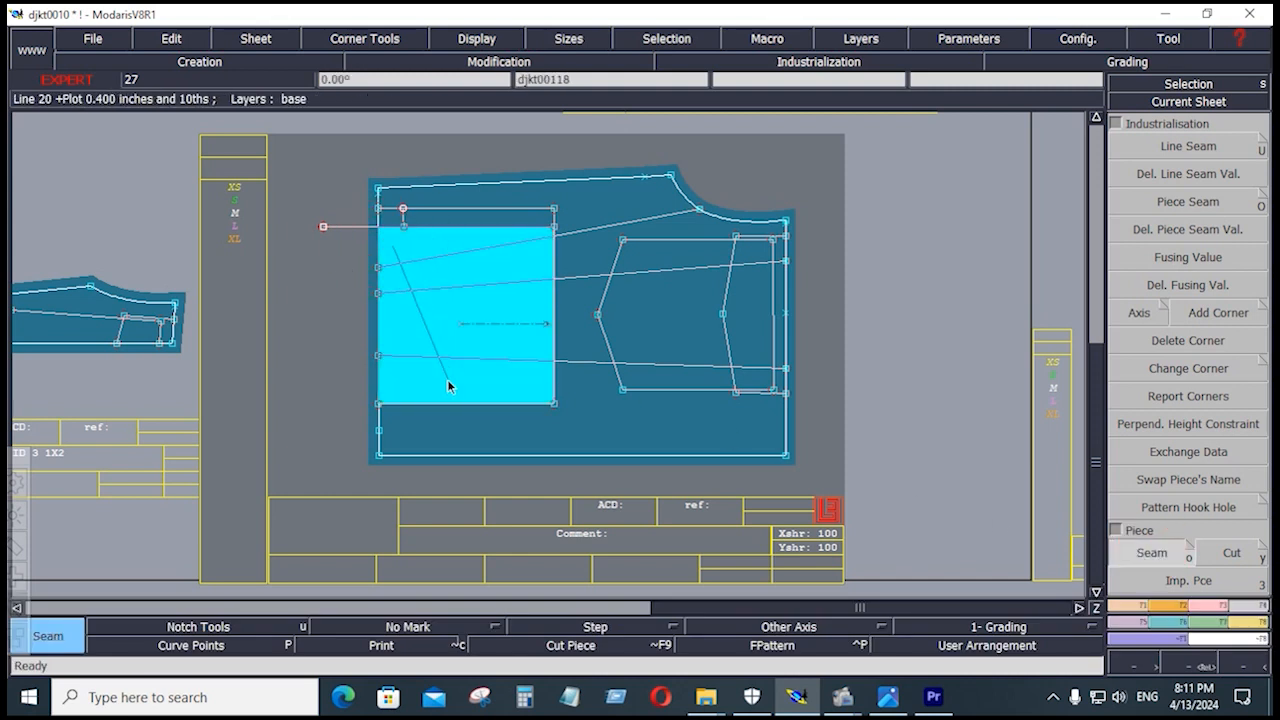
{"action": "left_click", "coordinate": [447, 382]}
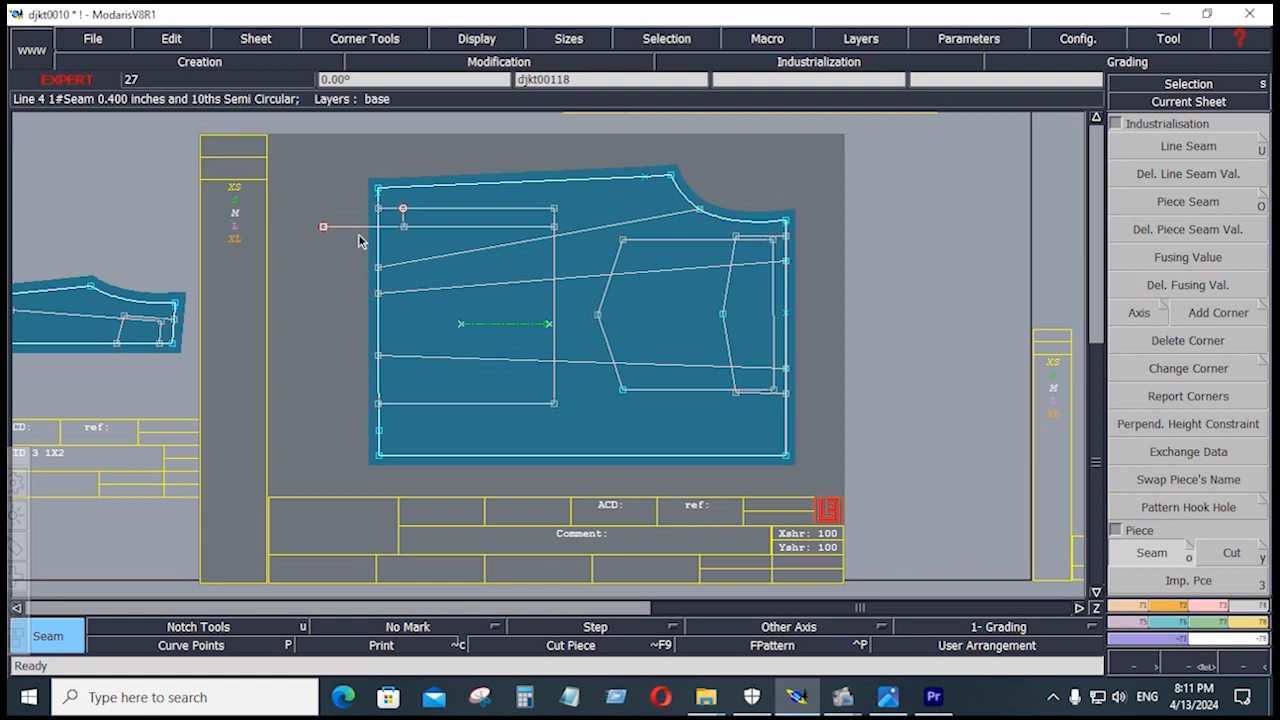
{"action": "key", "text": "Delete"}
Step: On the narrow rectangle's sheet, create a symmetrical double-width piece mirrored about the two end points of its lower long edge
{"action": "key", "text": "Home"}
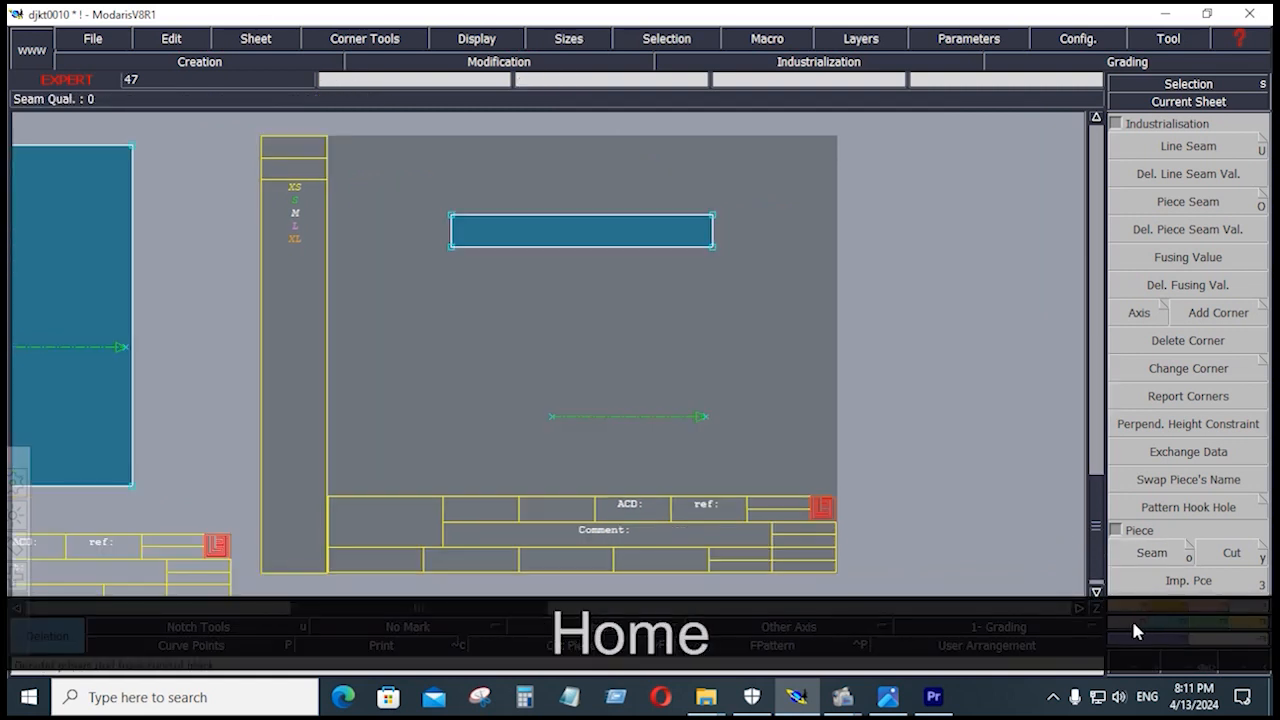
{"action": "scroll", "coordinate": [1127, 614], "scroll_direction": "down", "scroll_amount": 5}
{"action": "left_click", "coordinate": [1195, 237]}
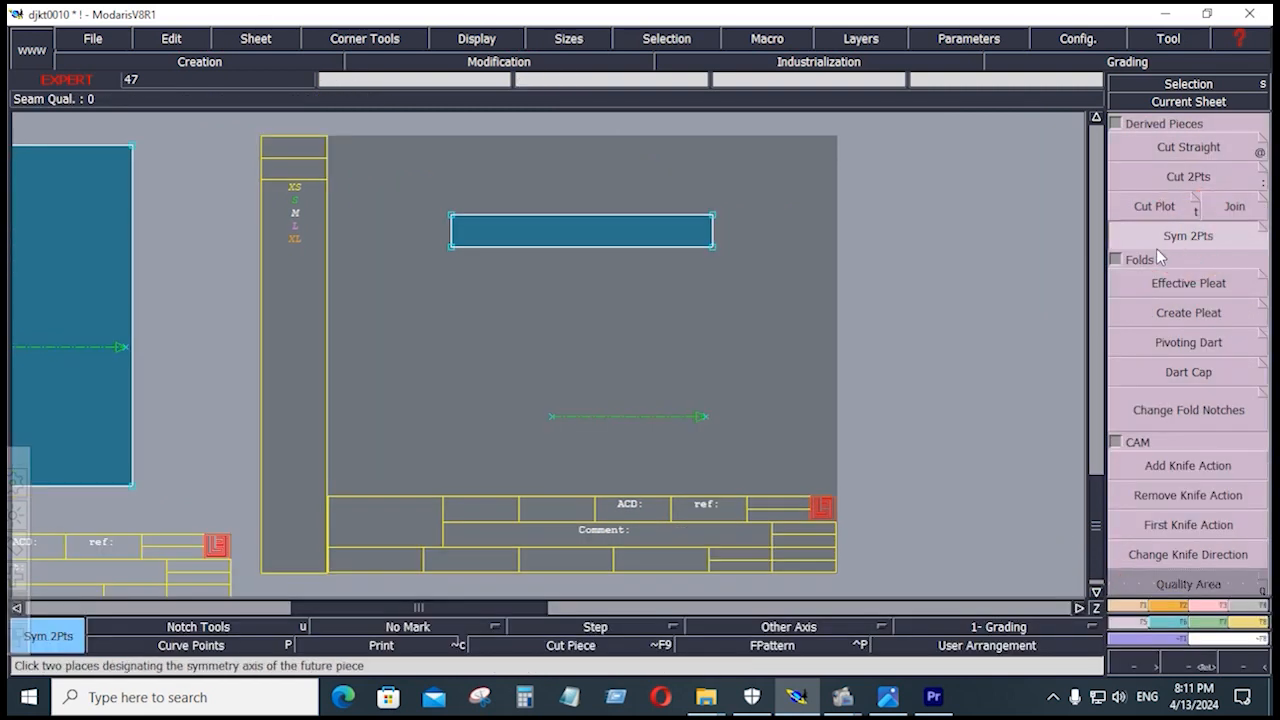
{"action": "key", "text": "ctrl"}
{"action": "left_click", "coordinate": [449, 248]}
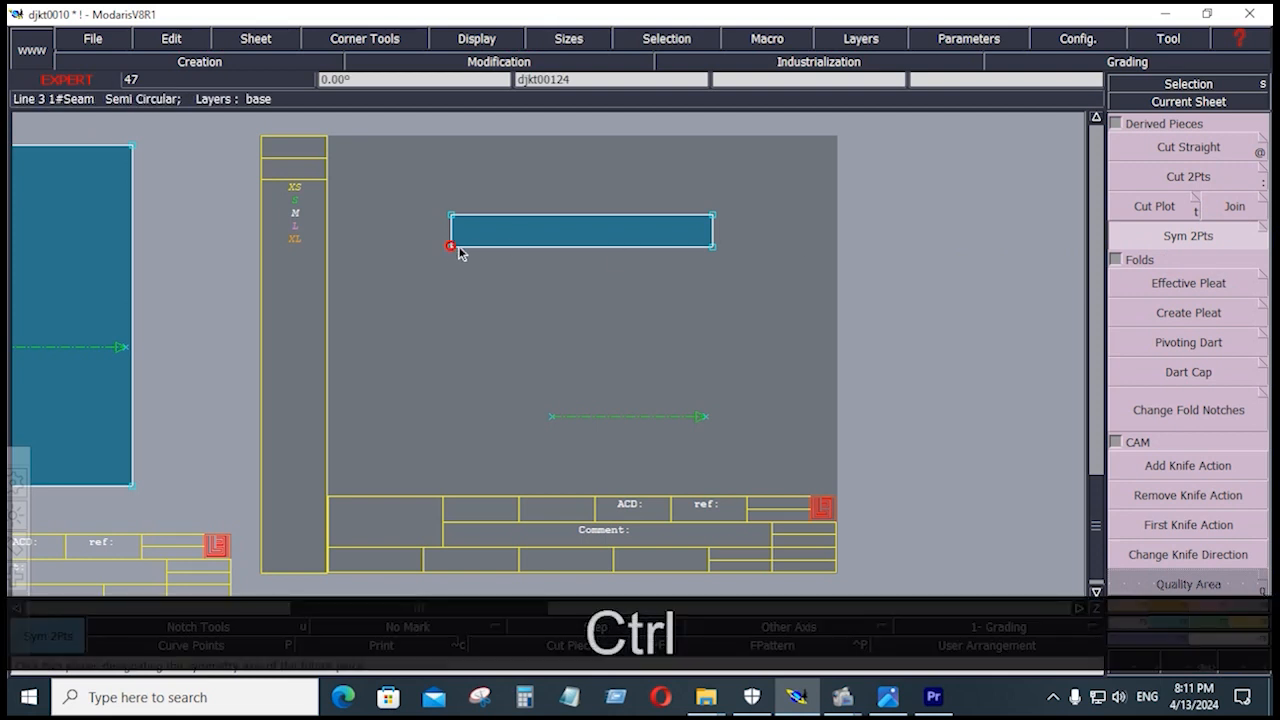
{"action": "left_click", "coordinate": [713, 248]}
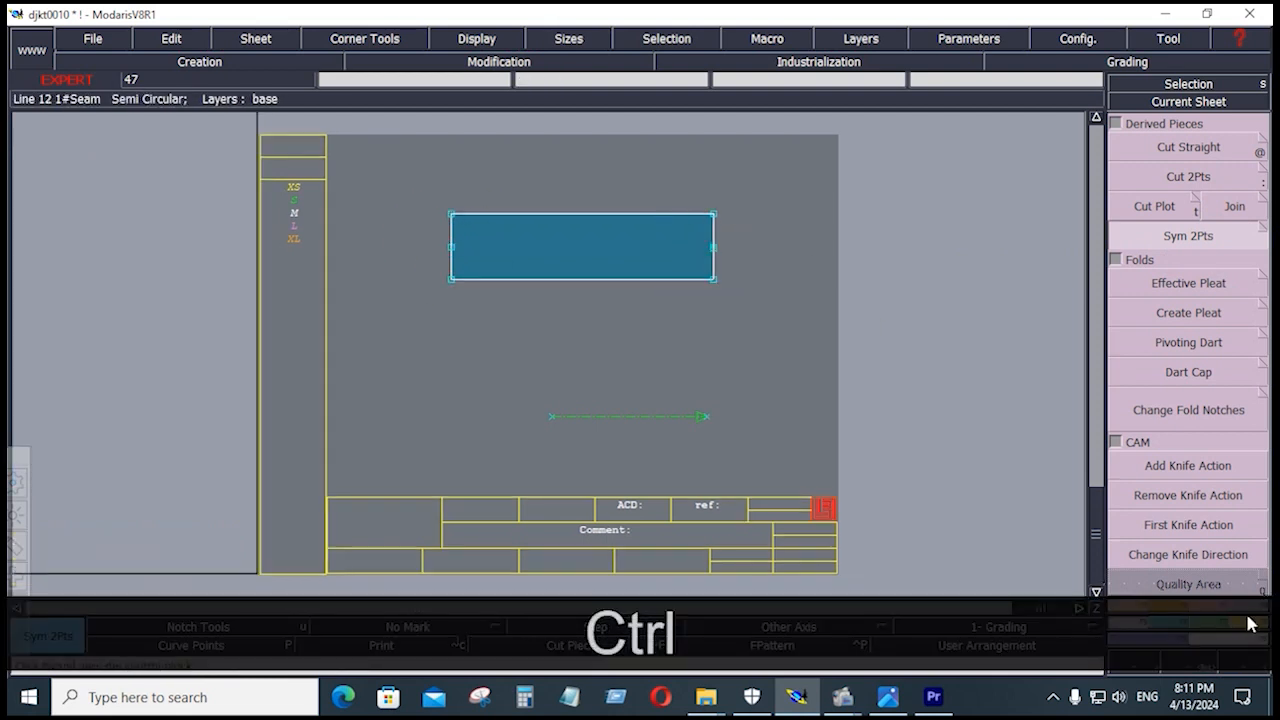
Step: Add a 0.4 inch seam allowance at beginning and end to all edges of the mirrored rectangular piece
{"action": "scroll", "coordinate": [1255, 612], "scroll_direction": "up", "scroll_amount": 5}
{"action": "left_click", "coordinate": [1186, 147]}
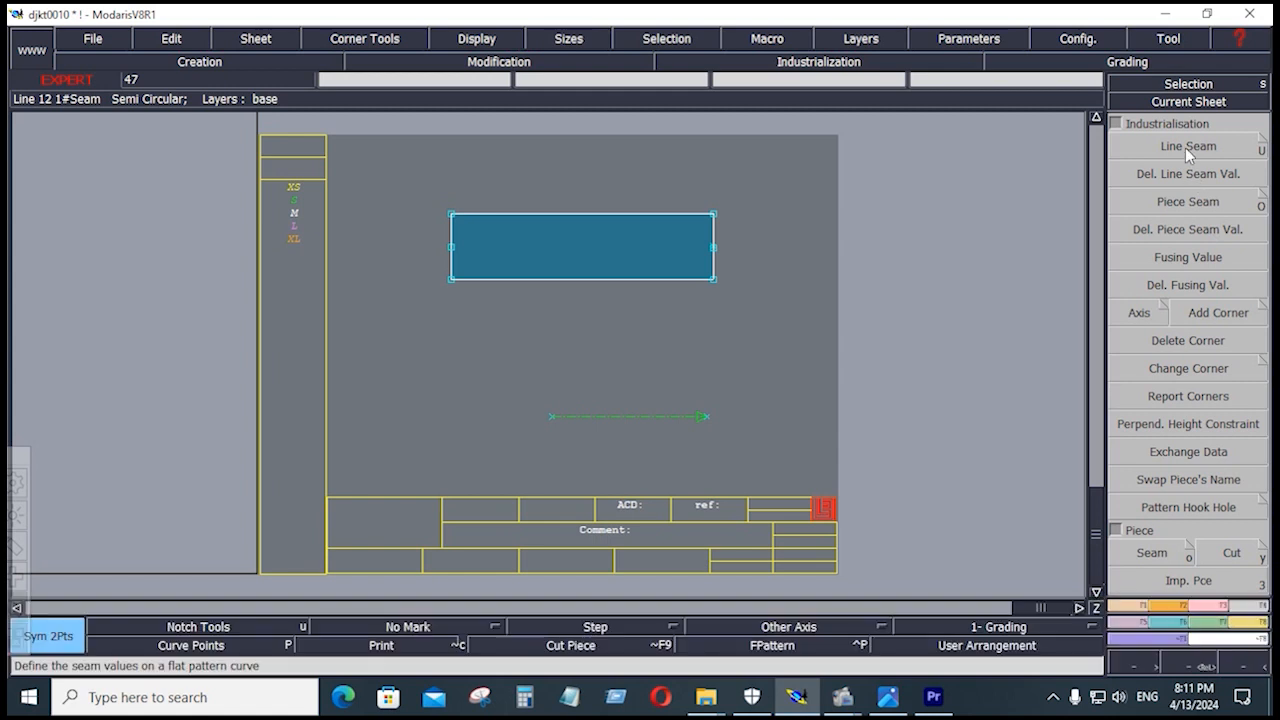
{"action": "left_click_drag", "start_coordinate": [409, 166], "coordinate": [757, 326]}
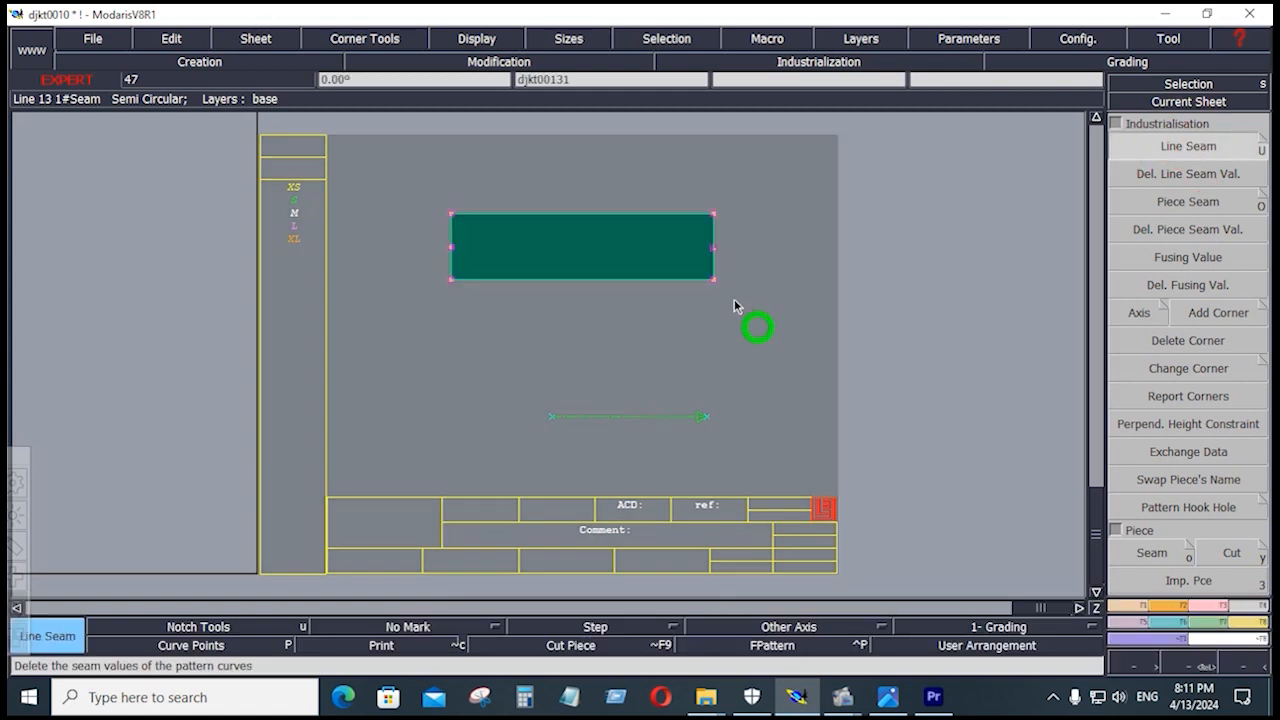
{"action": "left_click", "coordinate": [655, 211]}
{"action": "key", "text": "Down"}
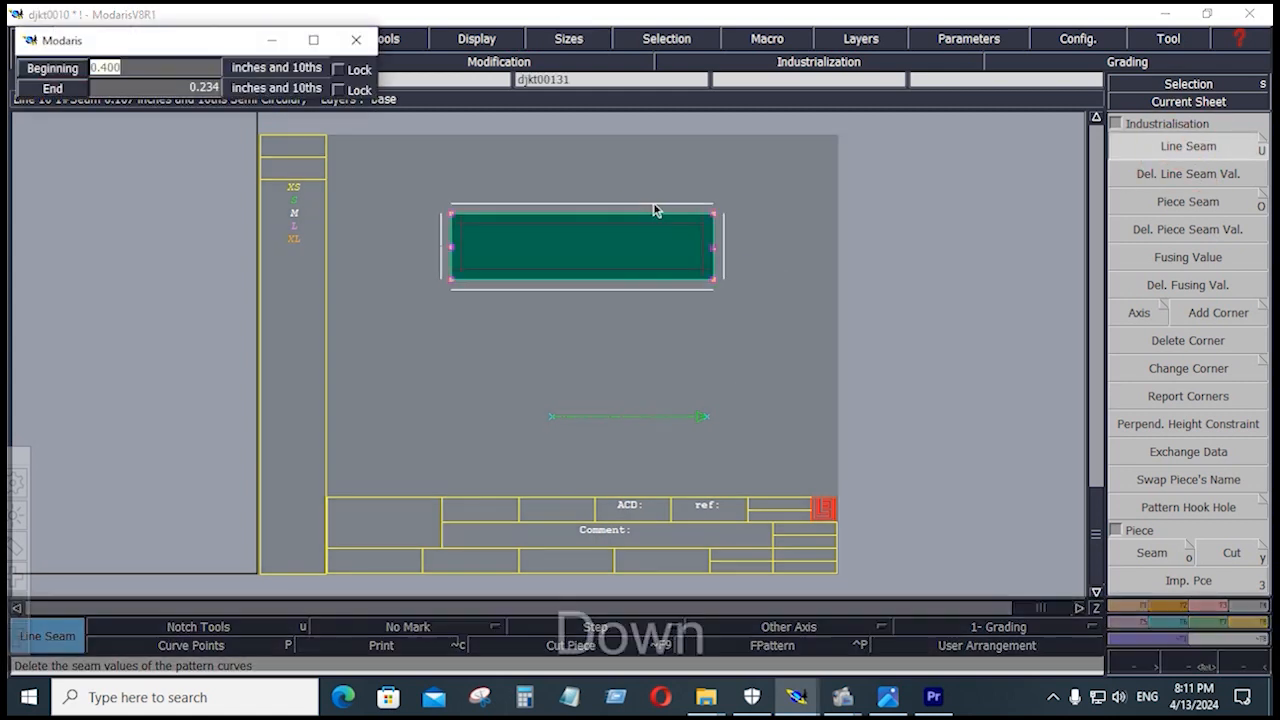
{"action": "type", "text": ".4"}
{"action": "key", "text": "Down"}
{"action": "type", "text": ".4"}
{"action": "key", "text": "Down"}
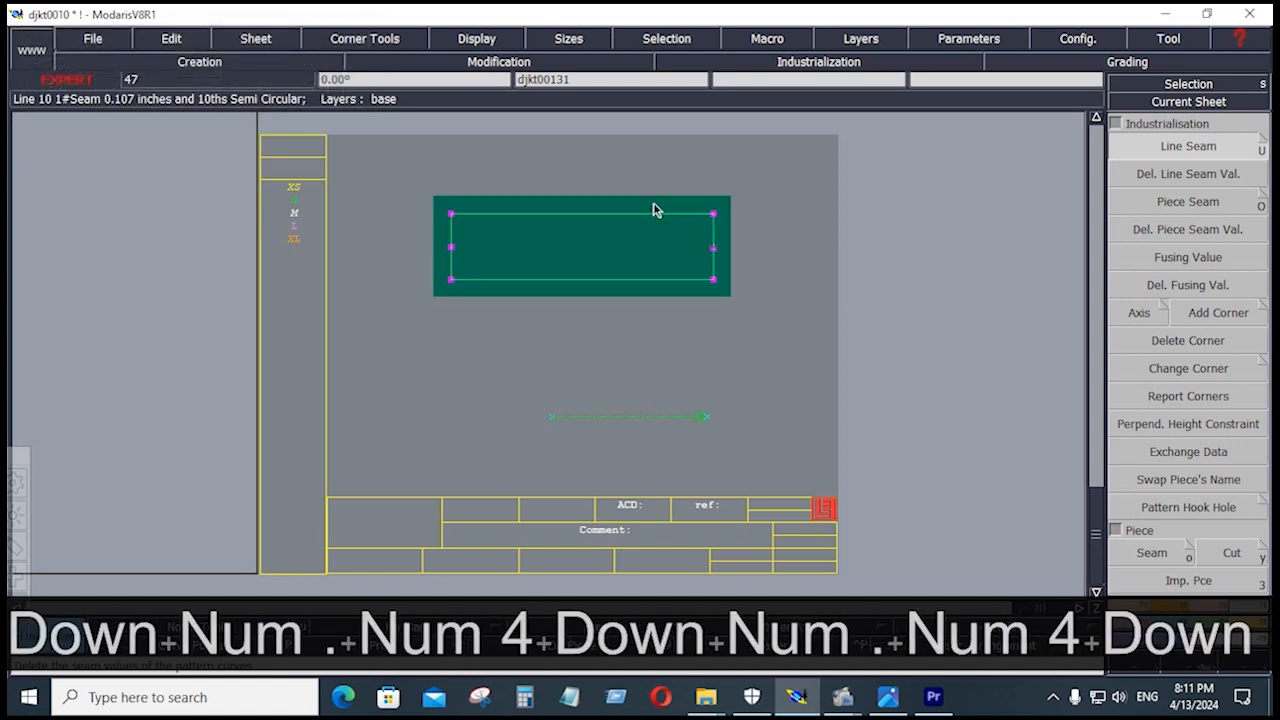
Step: Set the seam allowance of the short edge at the grainline's arrowhead end to 0.75 inch at both beginning and end
{"action": "left_click_drag", "start_coordinate": [687, 167], "coordinate": [759, 316]}
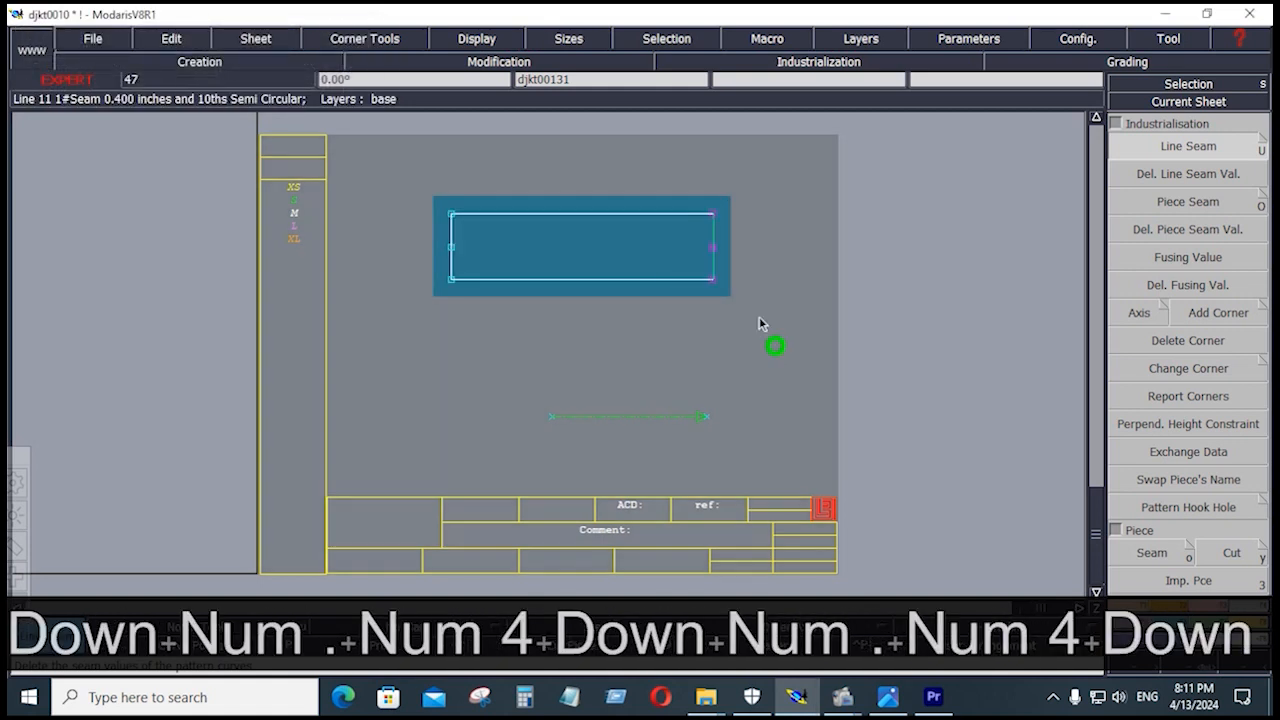
{"action": "left_click", "coordinate": [727, 275]}
{"action": "key", "text": "Down"}
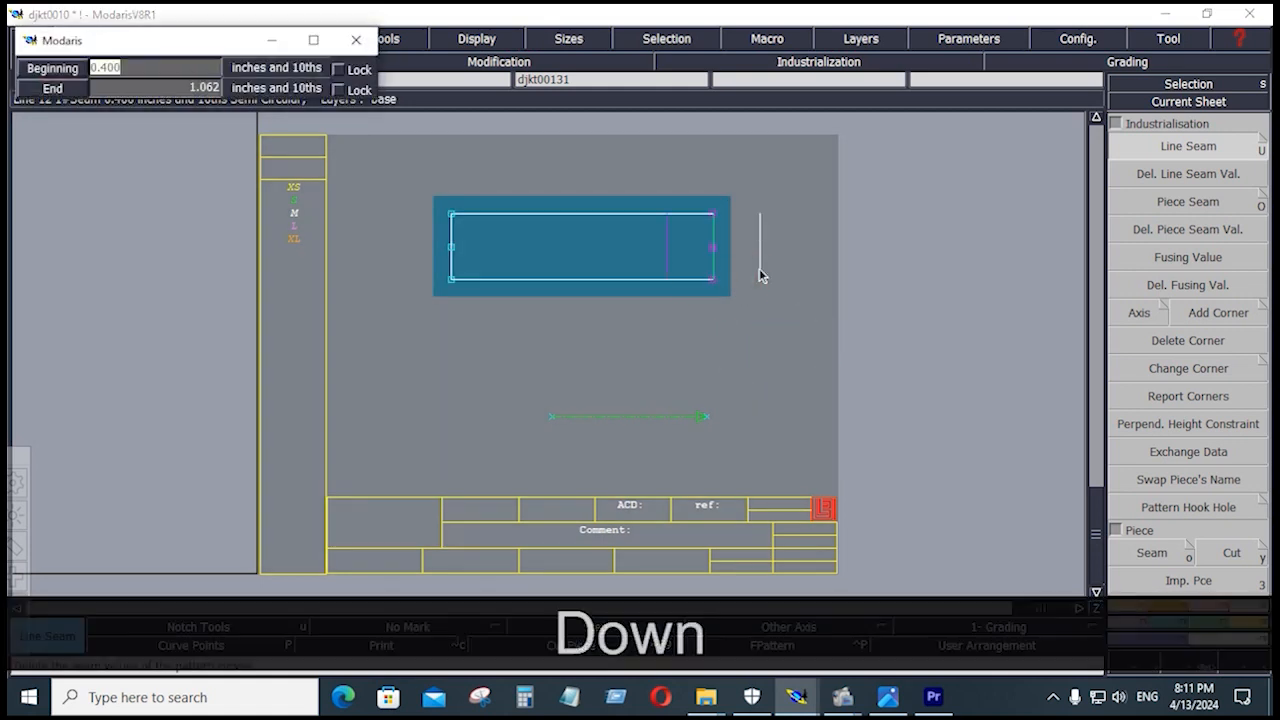
{"action": "type", "text": ".75"}
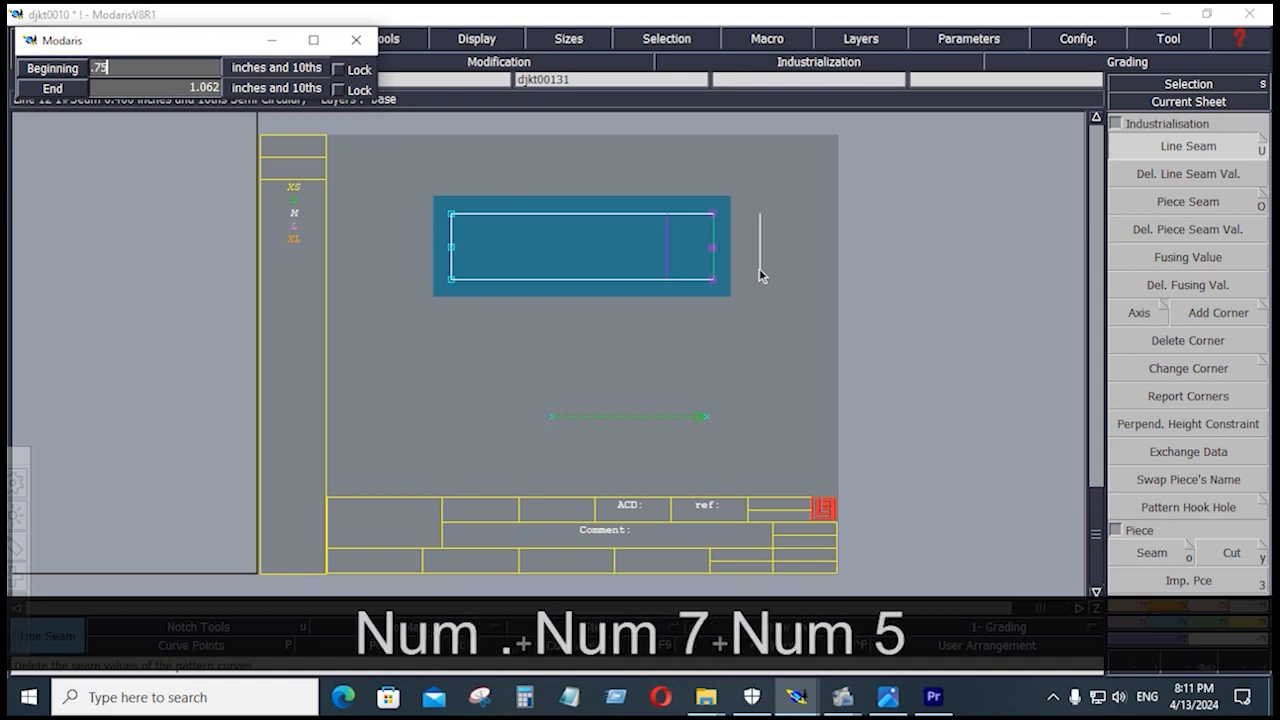
{"action": "key", "text": "Return"}
{"action": "key", "text": "Down"}
{"action": "type", "text": ".75"}
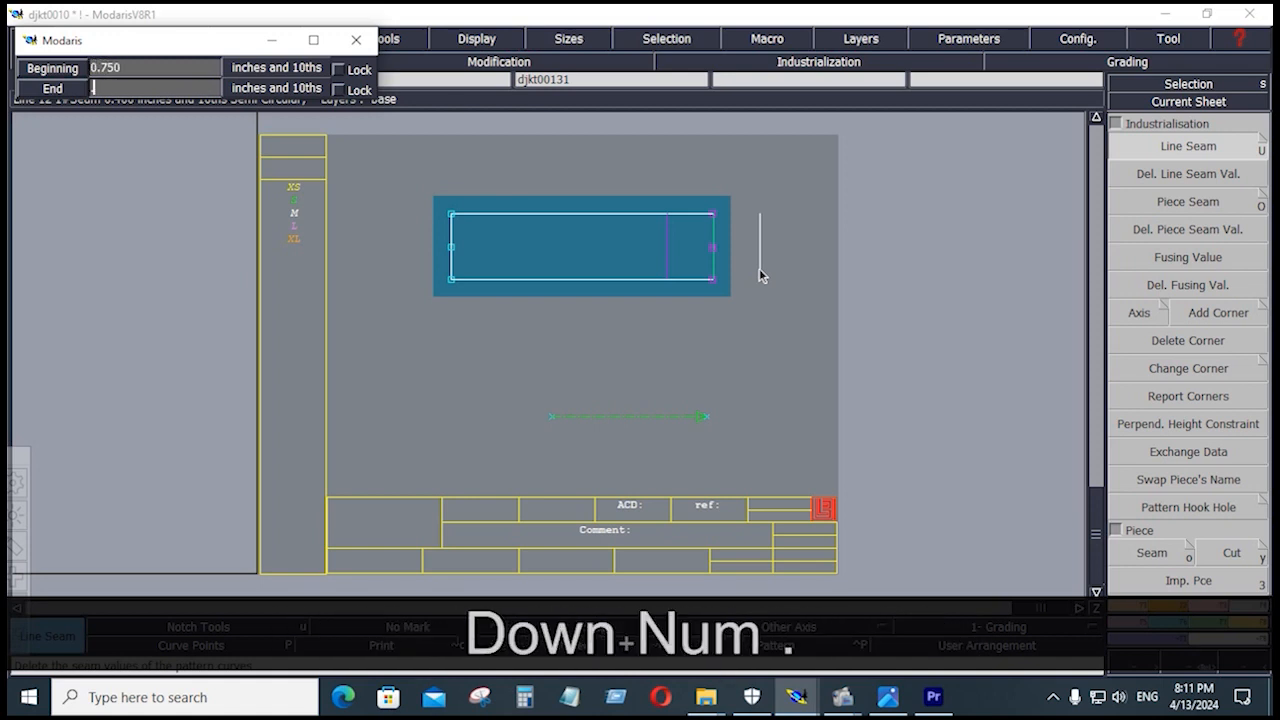
{"action": "key", "text": "Return"}
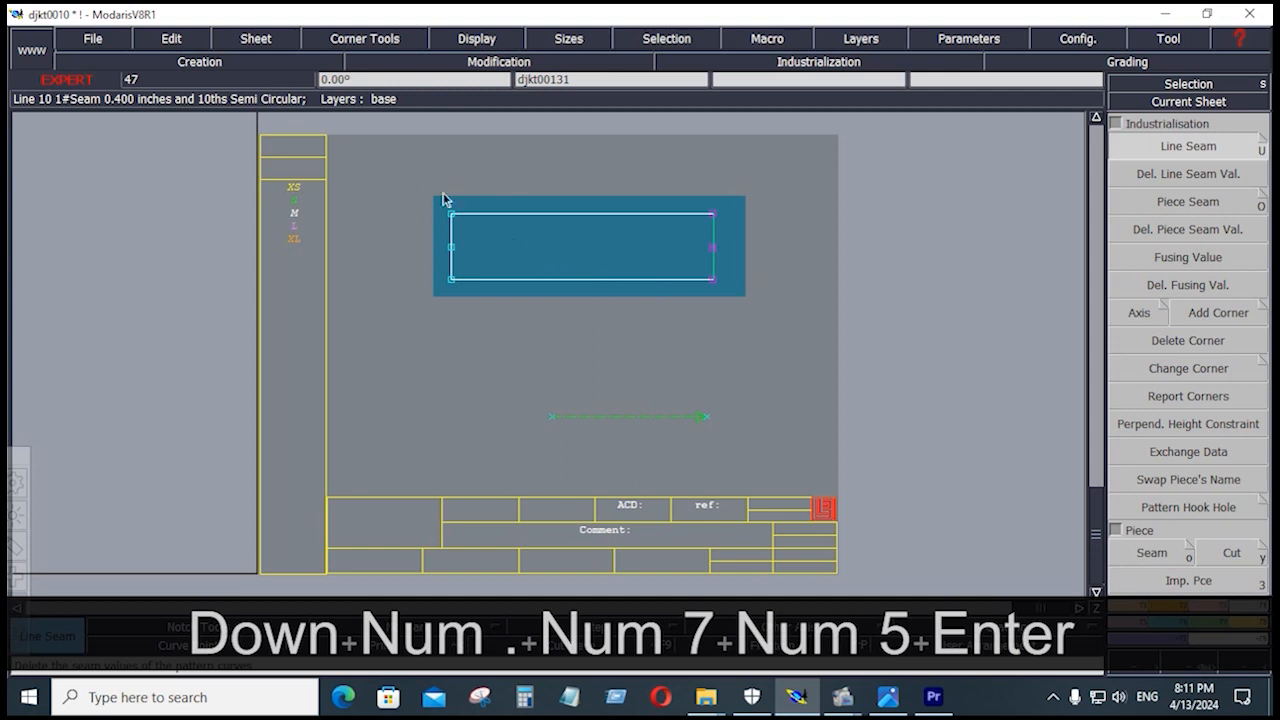
Step: Apply the same 0.75 inch seam allowance to the opposite short edge of the rectangle
{"action": "left_click", "coordinate": [443, 266]}
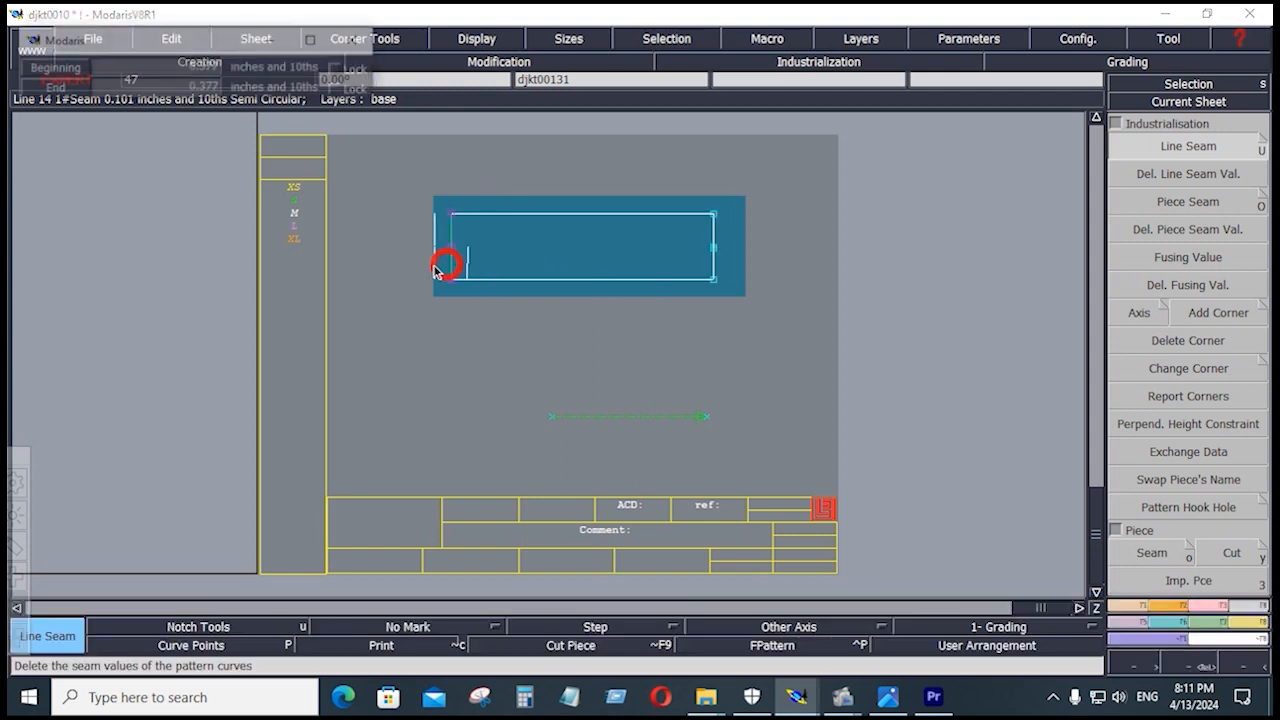
{"action": "key", "text": "Down"}
{"action": "key", "text": "Down"}
{"action": "key", "text": "Down"}
{"action": "left_click", "coordinate": [571, 354]}
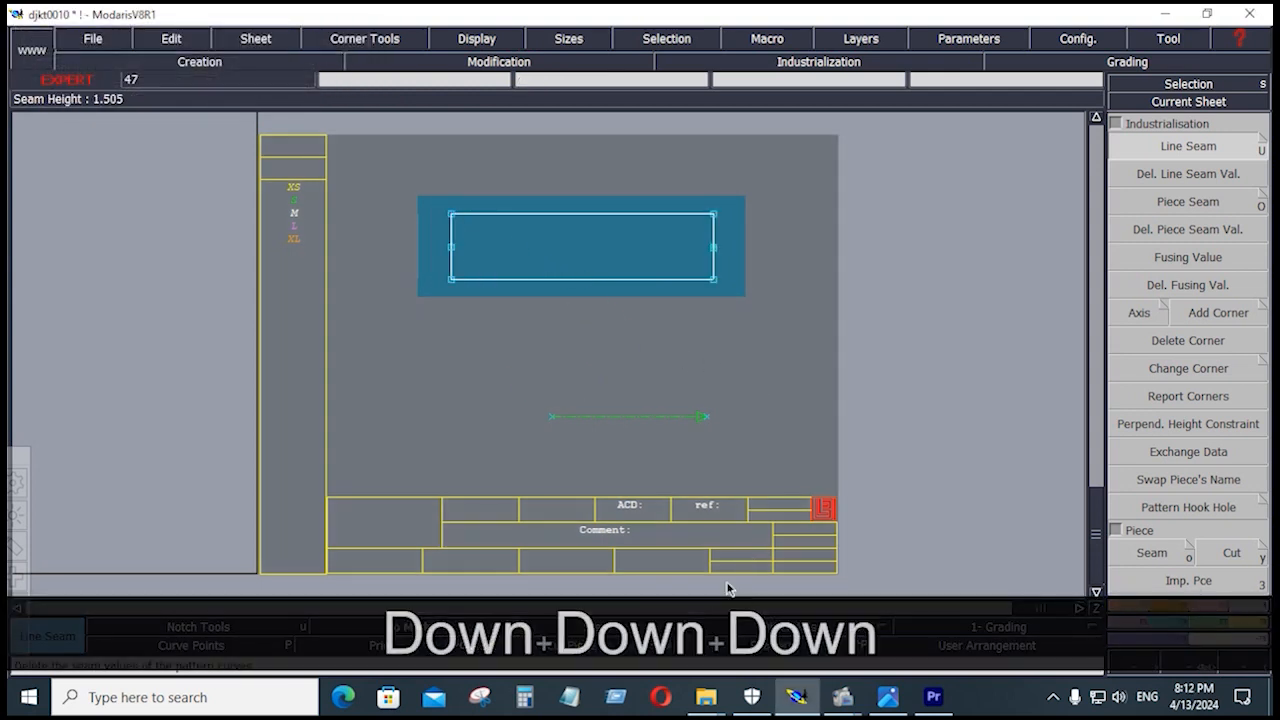
Step: Move the grainline axis into the middle of the rectangular piece
{"action": "left_click", "coordinate": [637, 417]}
{"action": "left_click", "coordinate": [639, 412]}
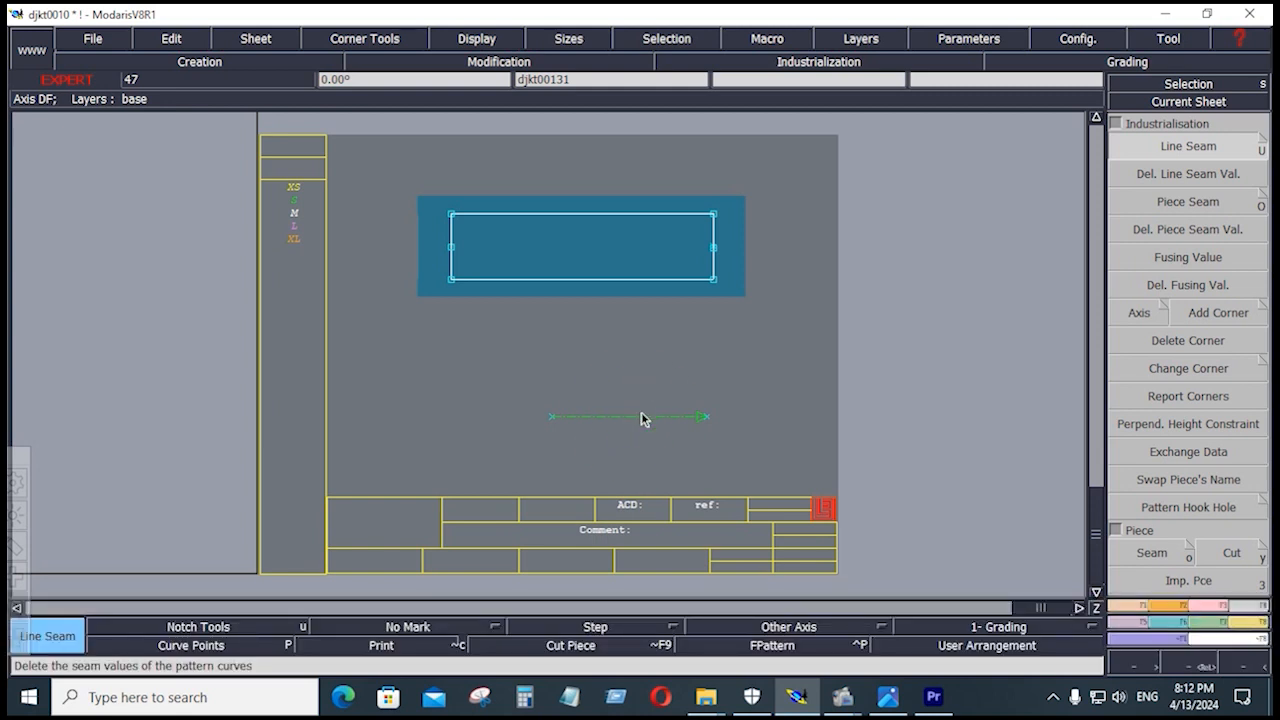
{"action": "key", "text": "d"}
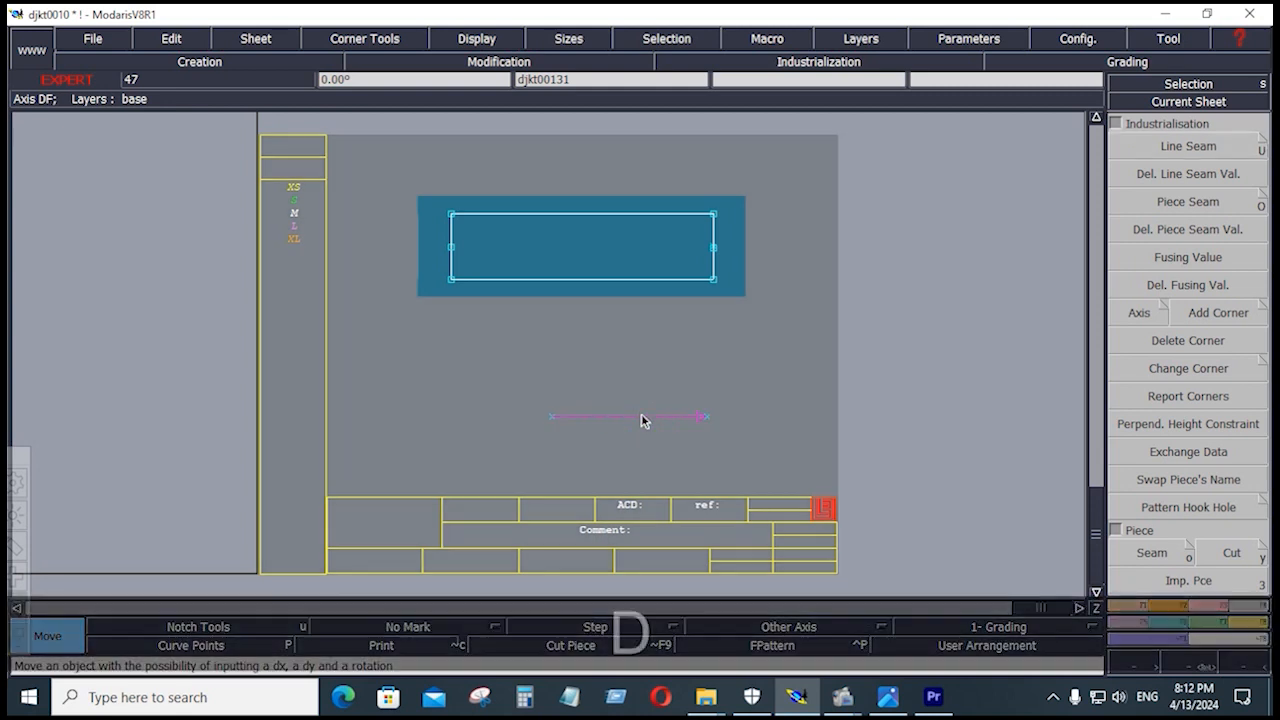
{"action": "left_click", "coordinate": [643, 420]}
{"action": "left_click", "coordinate": [600, 251]}
{"action": "left_click", "coordinate": [686, 402]}
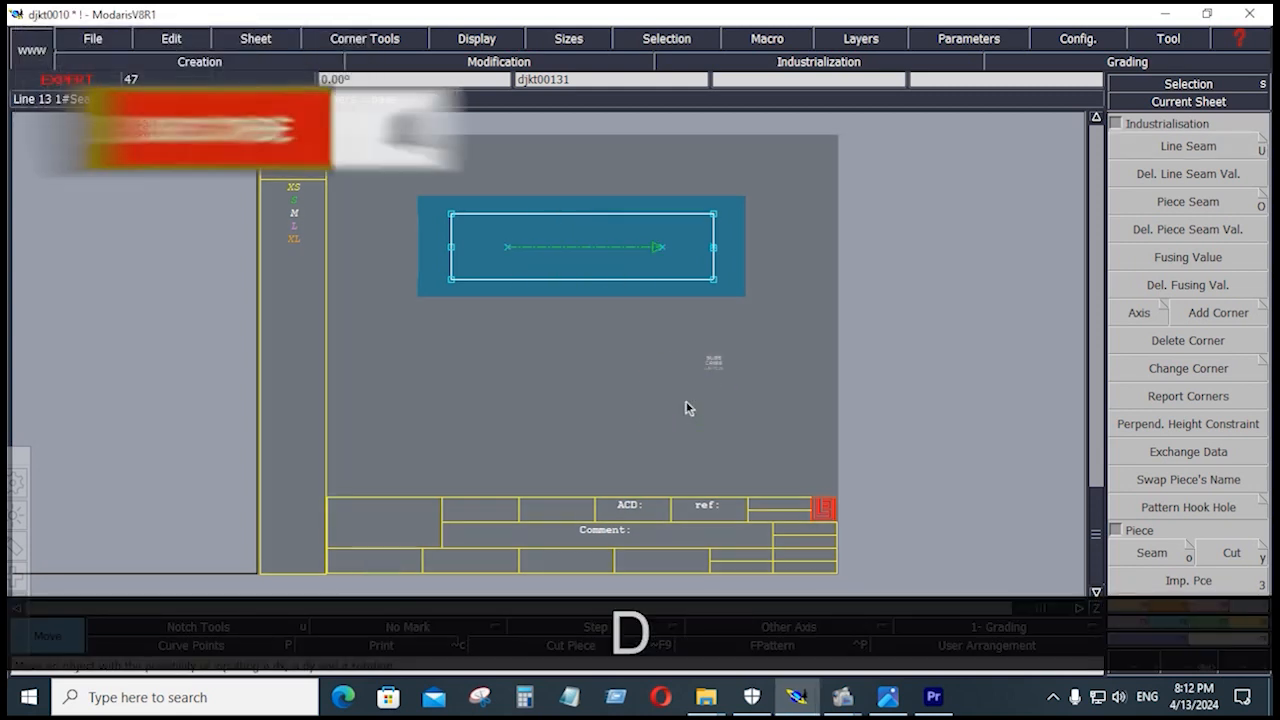
Step: Set the rectangular piece's comment to BONE 1X2 and arrange all sheets on the desk
{"action": "key", "text": "e"}
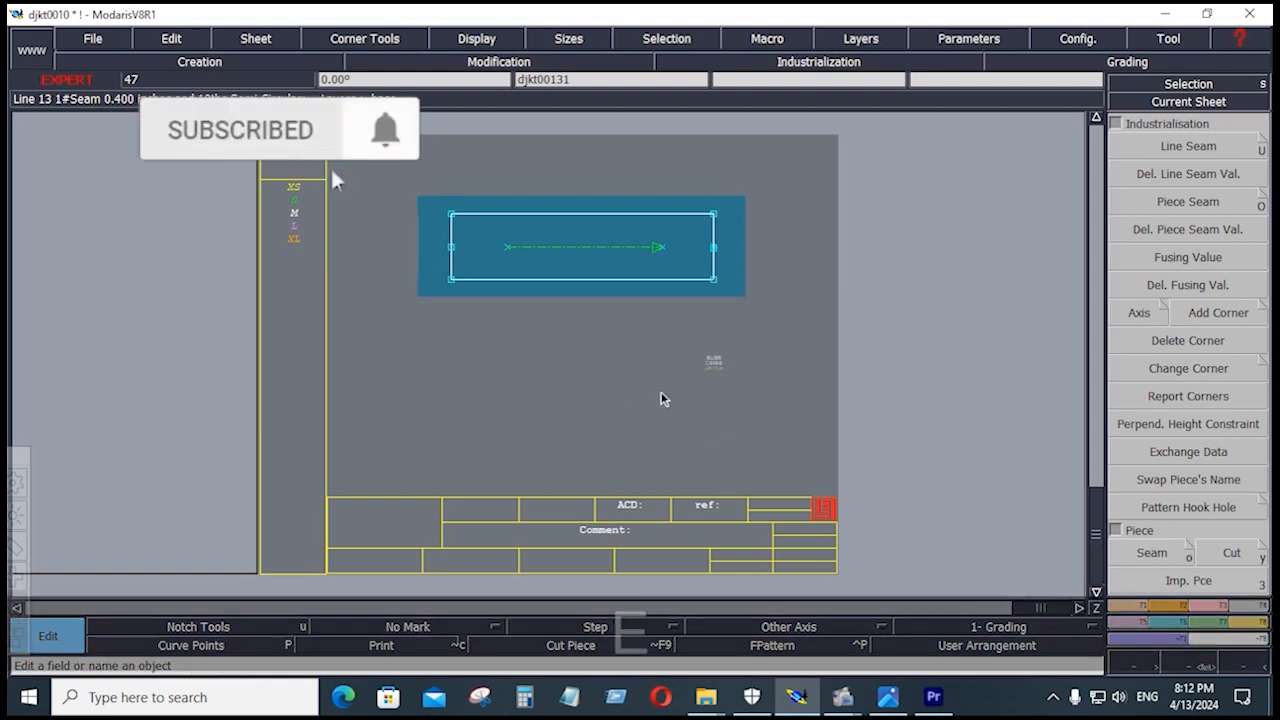
{"action": "left_click", "coordinate": [634, 538]}
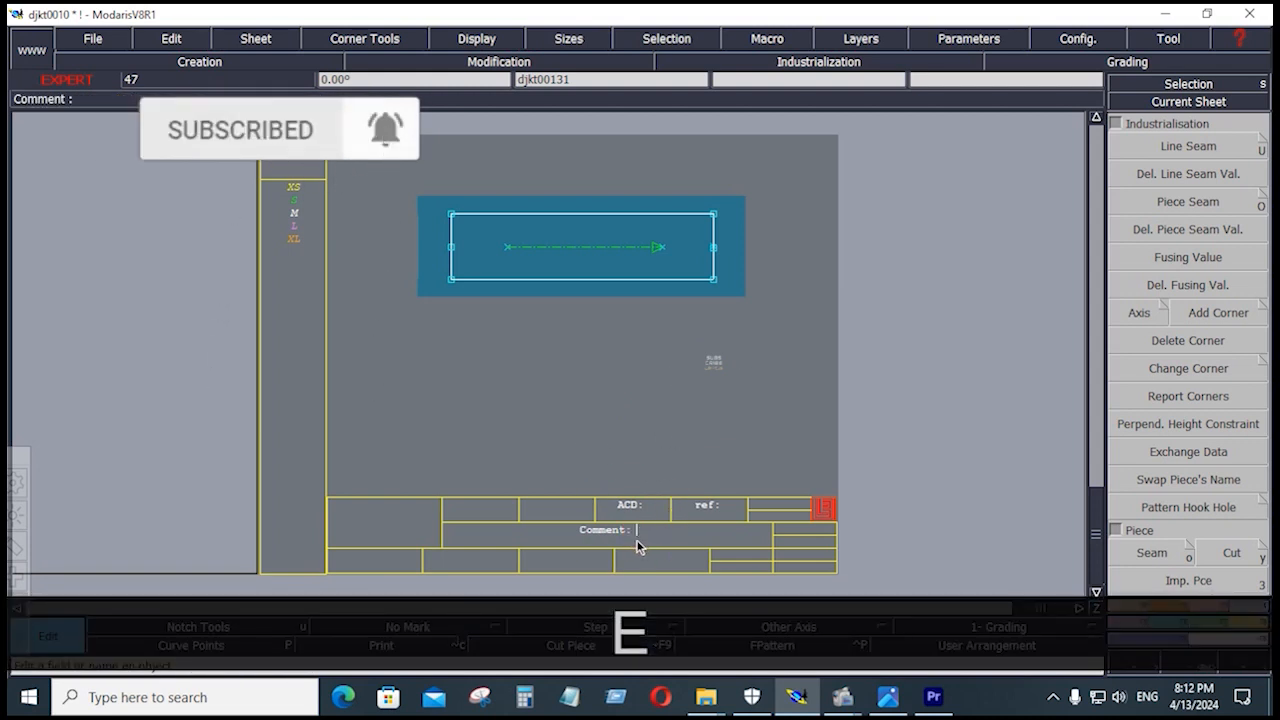
{"action": "type", "text": "BO"}
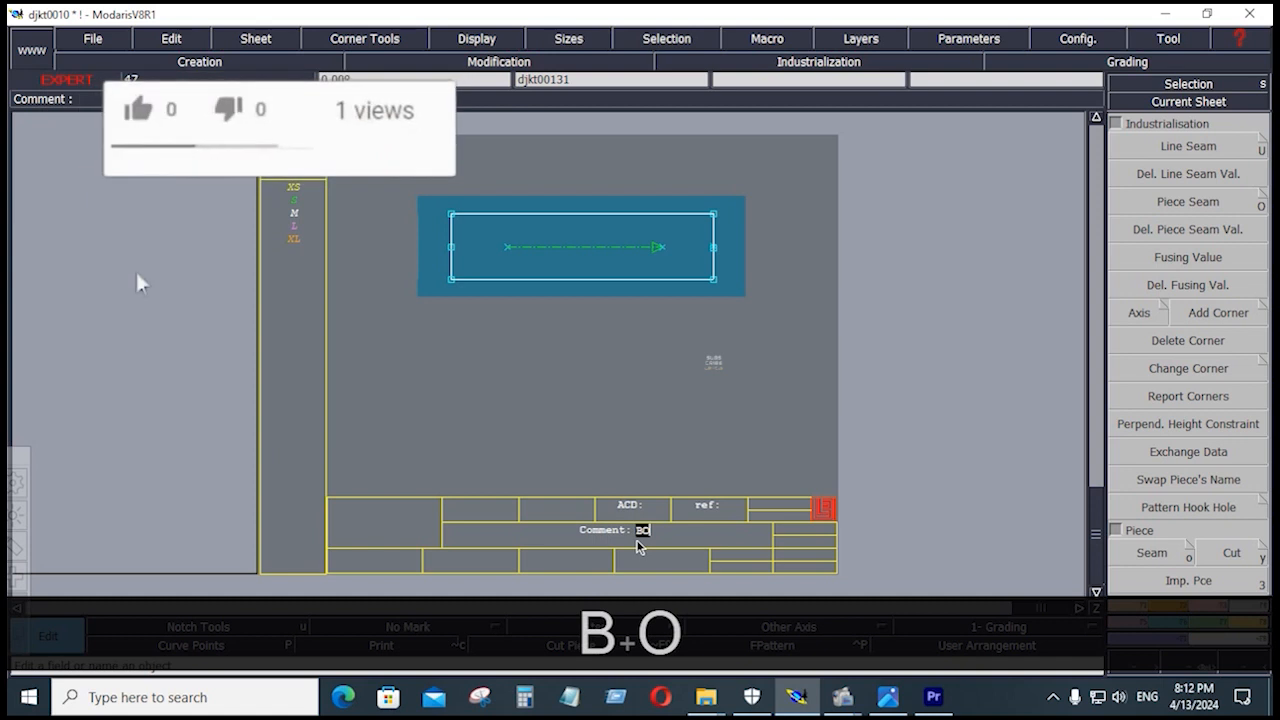
{"action": "type", "text": "NE 1"}
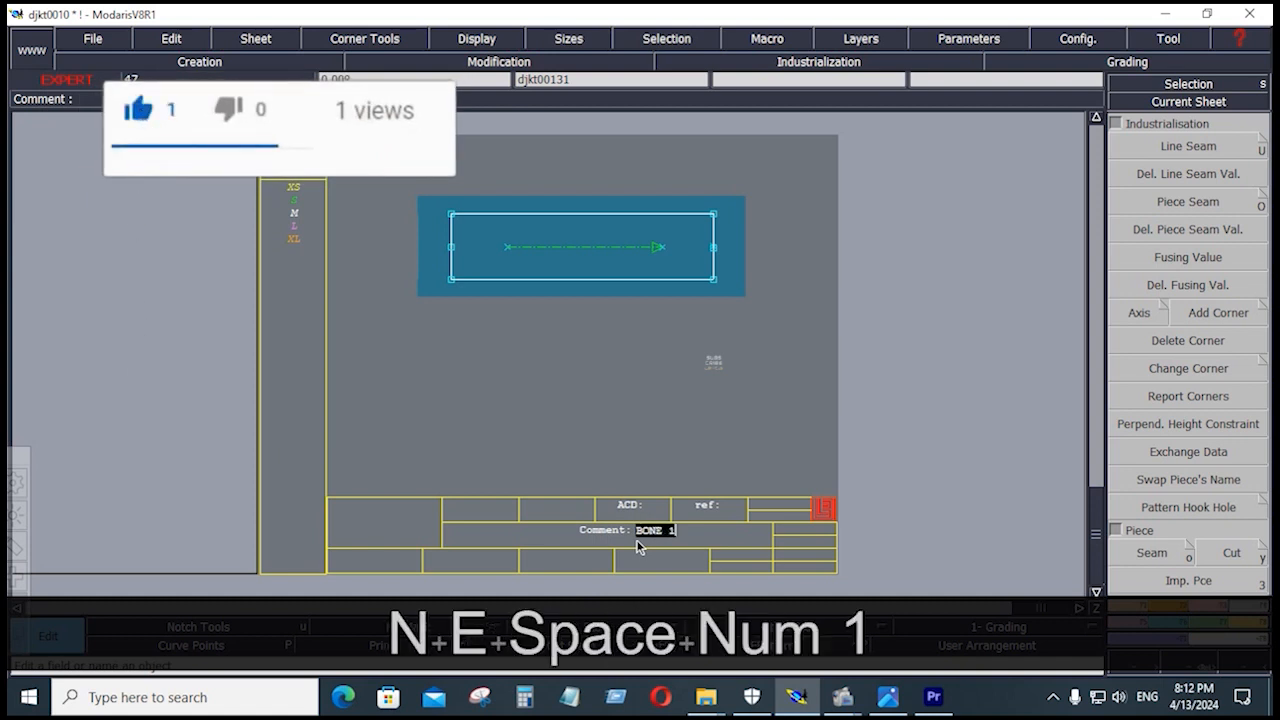
{"action": "type", "text": "X2"}
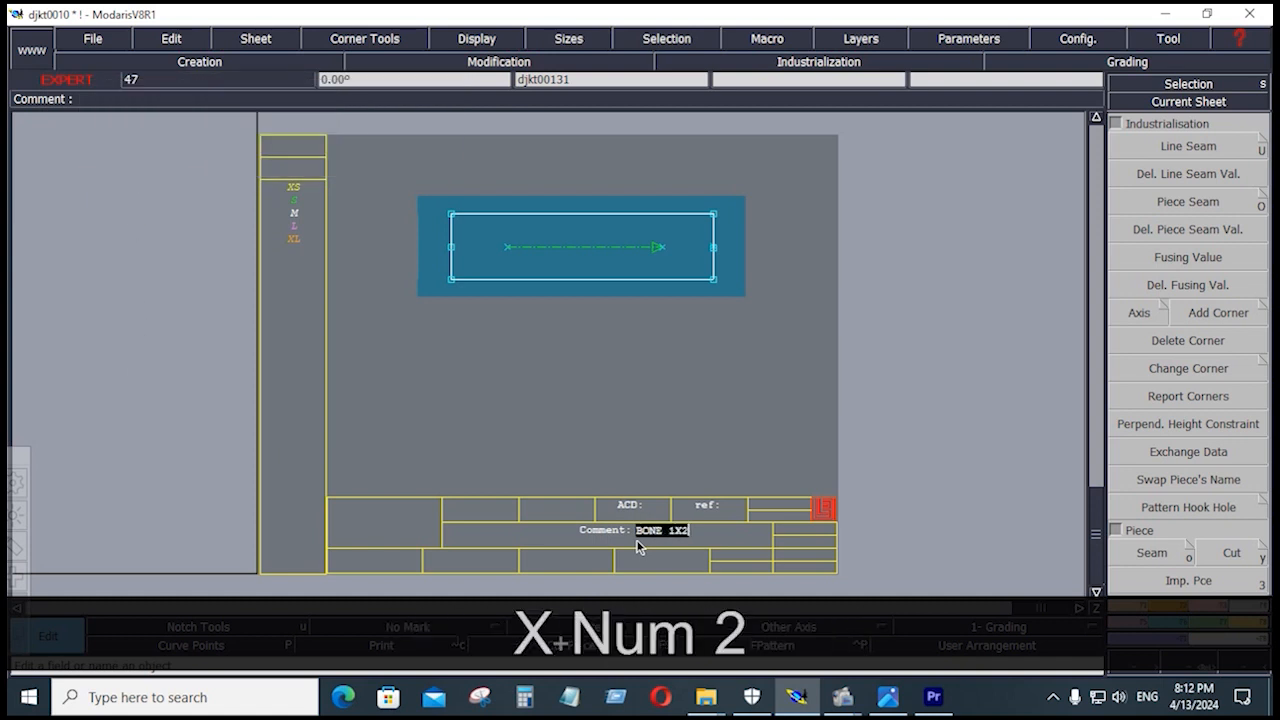
{"action": "key", "text": "Return"}
{"action": "key", "text": "j"}
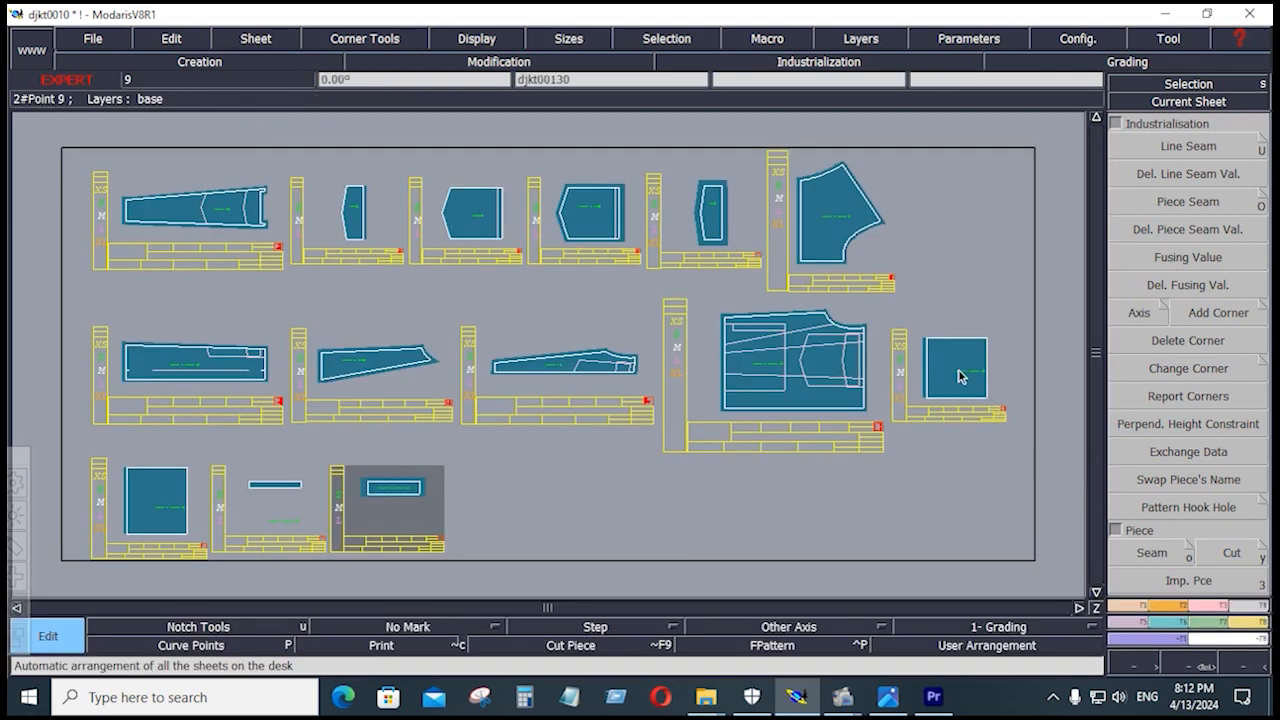
Step: Apply a 0.4 inch seam allowance at beginning and end to the edges of the second row's square pocket bag piece
{"action": "left_click", "coordinate": [1193, 147]}
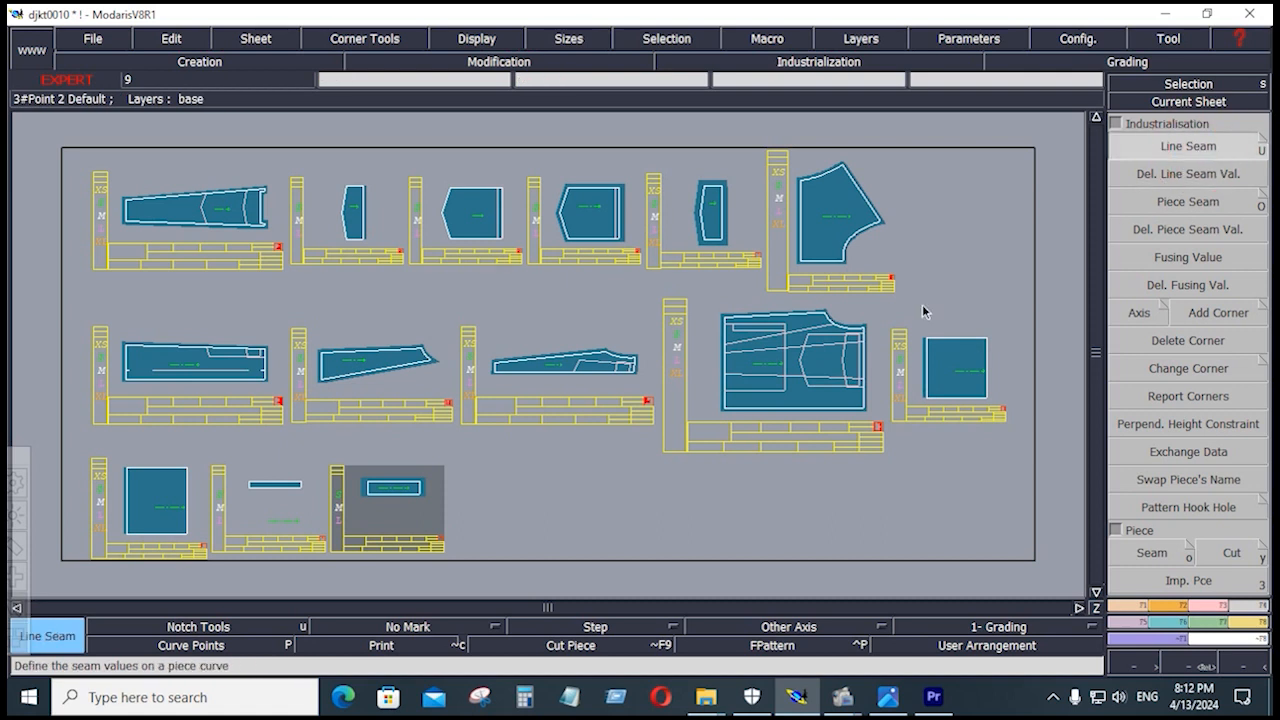
{"action": "left_click", "coordinate": [988, 364]}
{"action": "key", "text": "Down"}
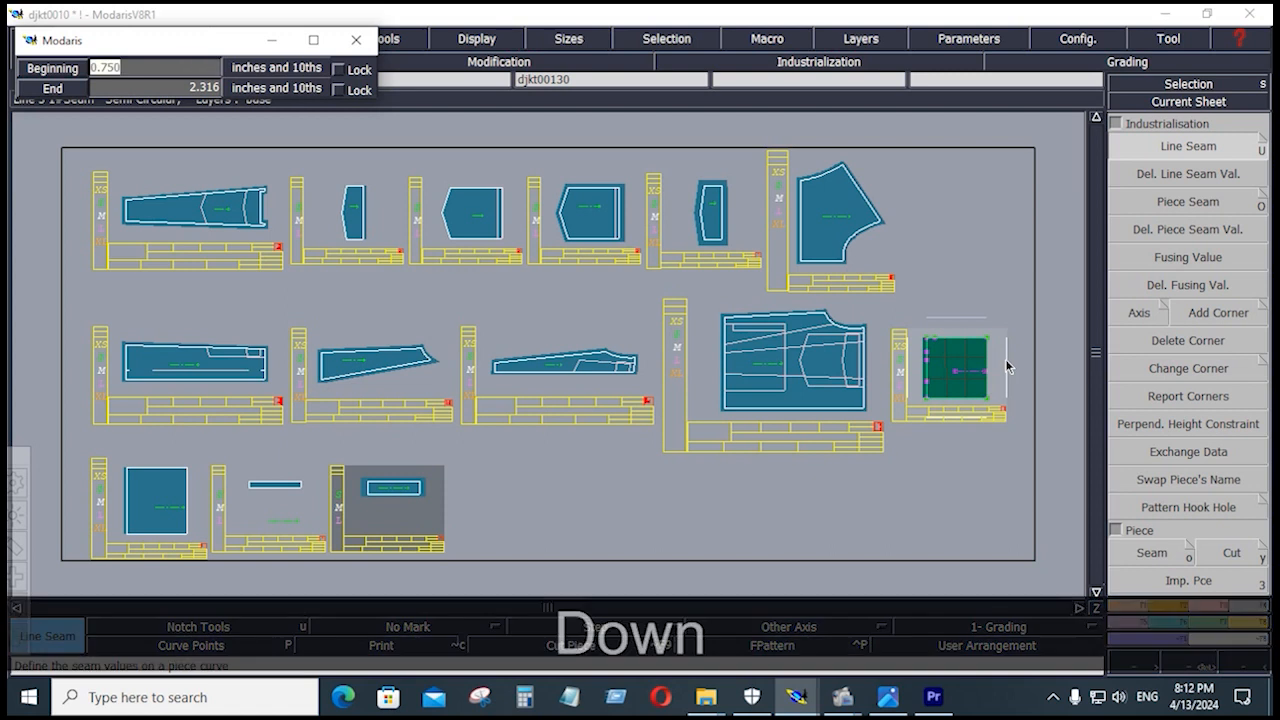
{"action": "type", "text": ".4"}
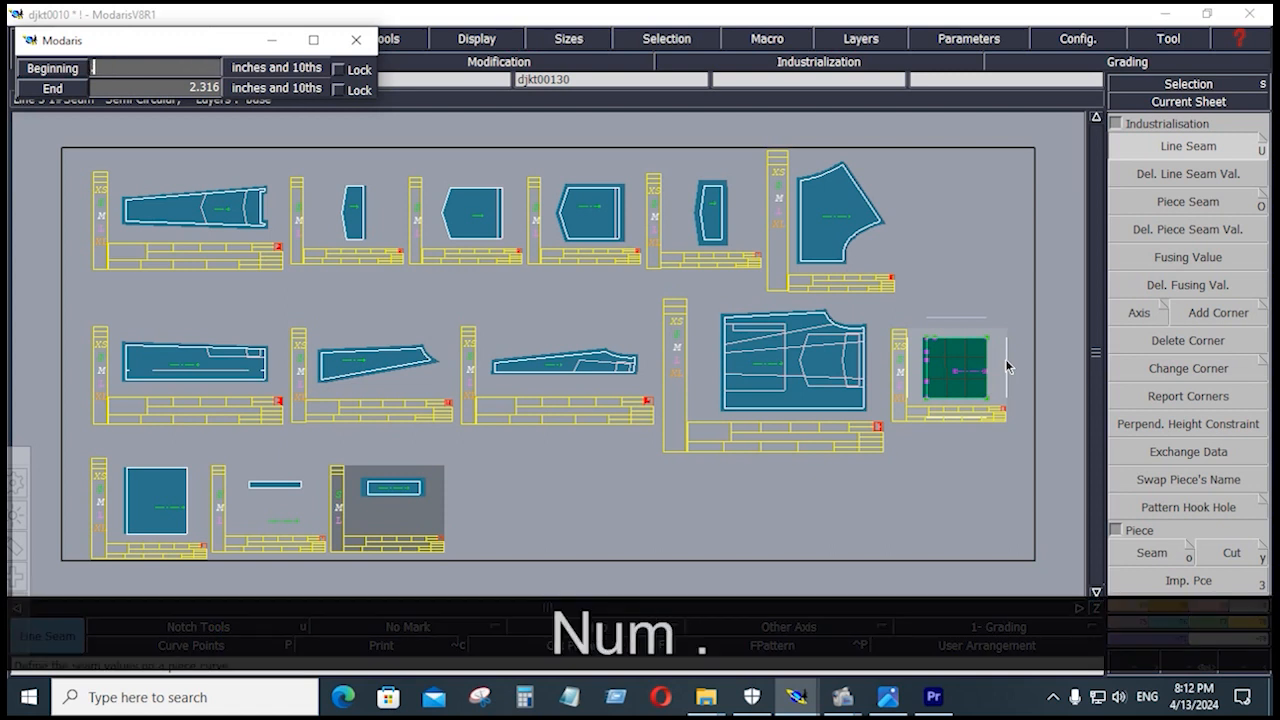
{"action": "key", "text": "Down"}
{"action": "type", "text": ".4"}
{"action": "key", "text": "Down"}
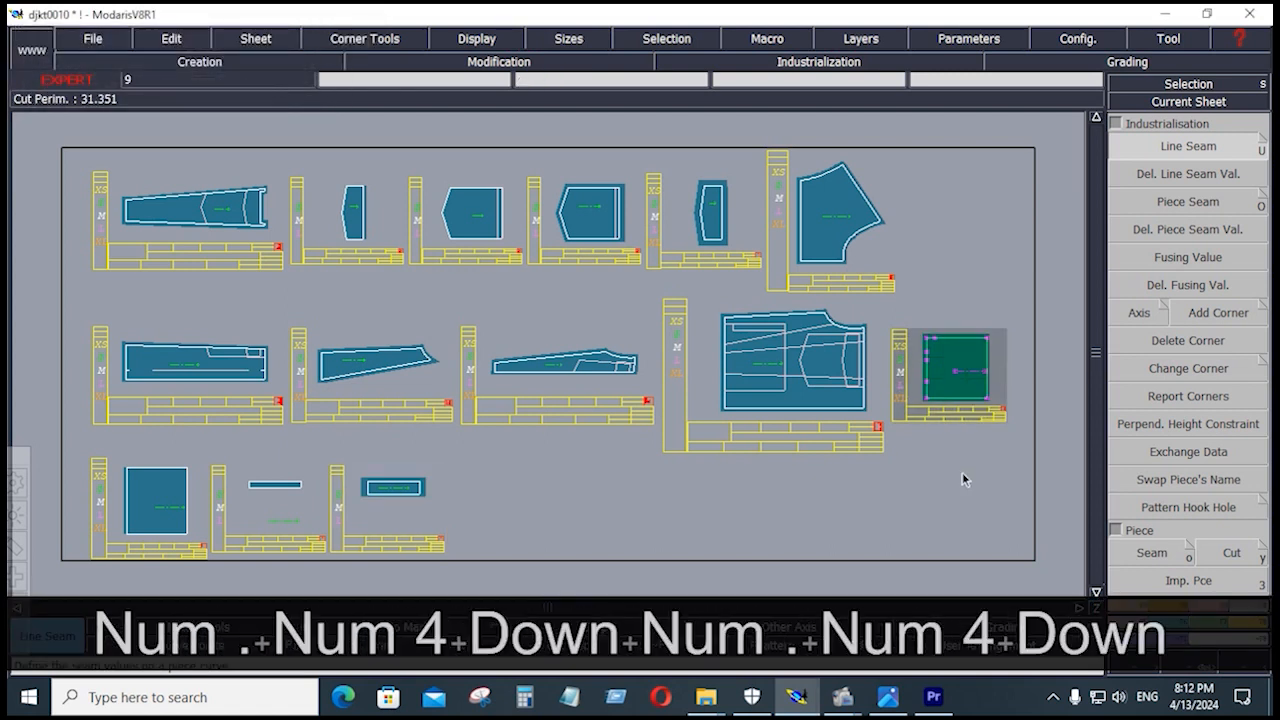
Step: Set the seam allowance of that piece's edge at the grainline's arrowhead end to 0.75 inch at both beginning and end
{"action": "left_click_drag", "start_coordinate": [971, 311], "coordinate": [1014, 395]}
{"action": "left_click", "coordinate": [1002, 385]}
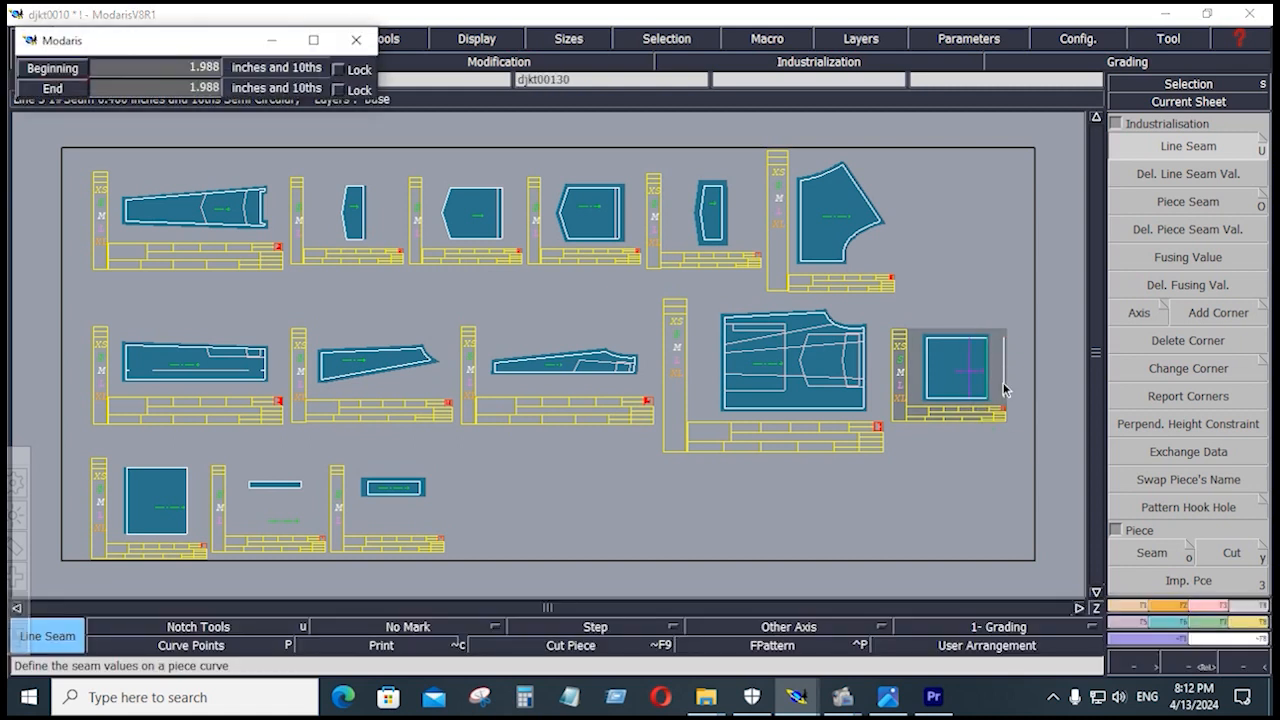
{"action": "key", "text": "Down"}
{"action": "type", "text": ".75"}
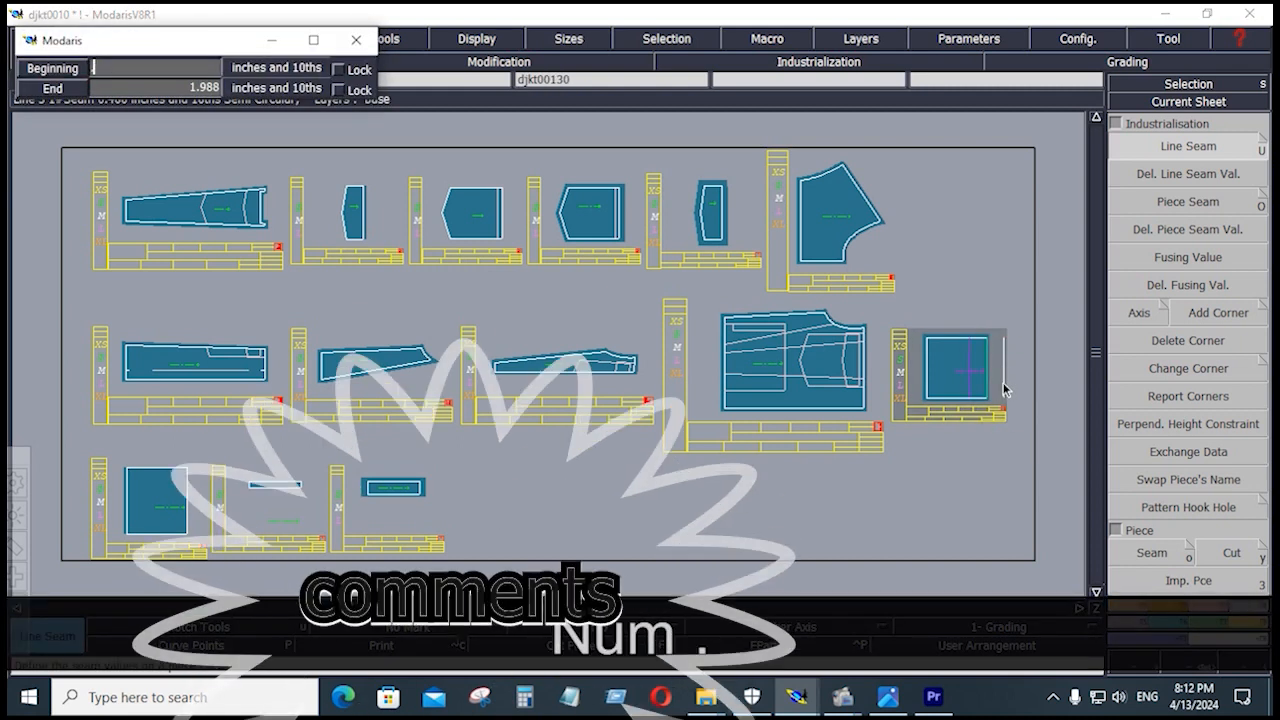
{"action": "key", "text": "Down"}
{"action": "type", "text": ".75"}
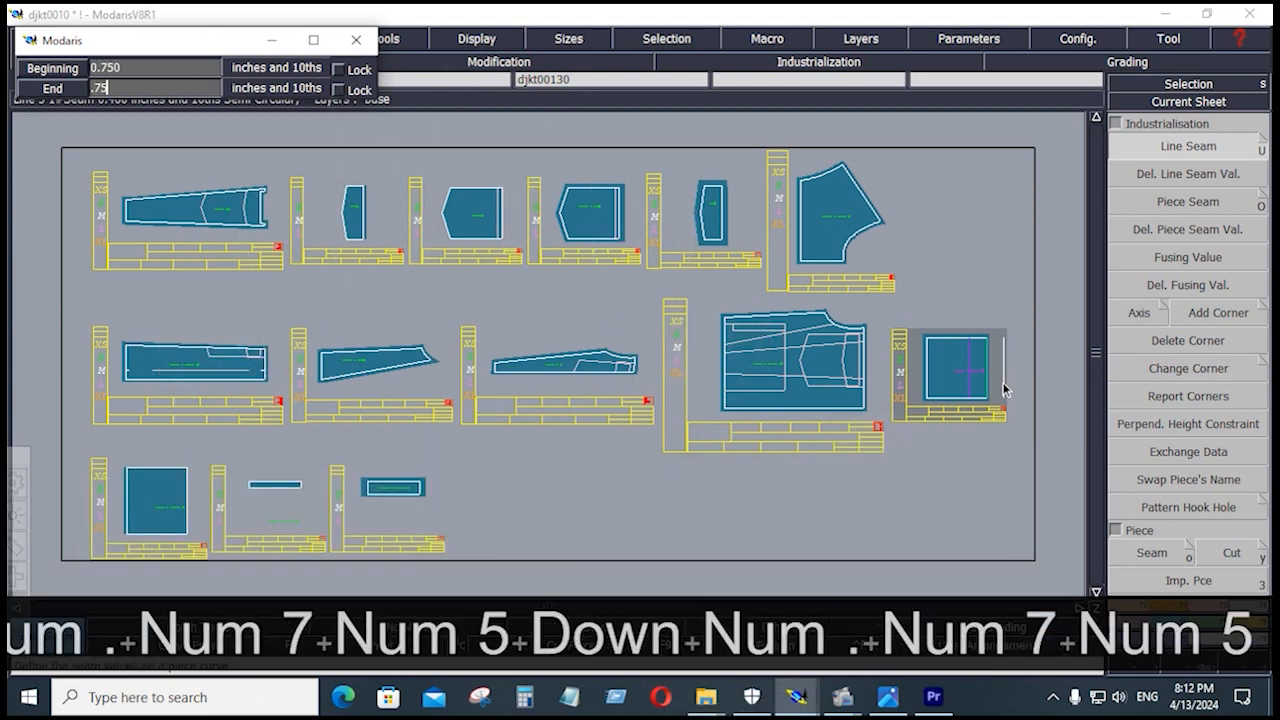
{"action": "key", "text": "Return"}
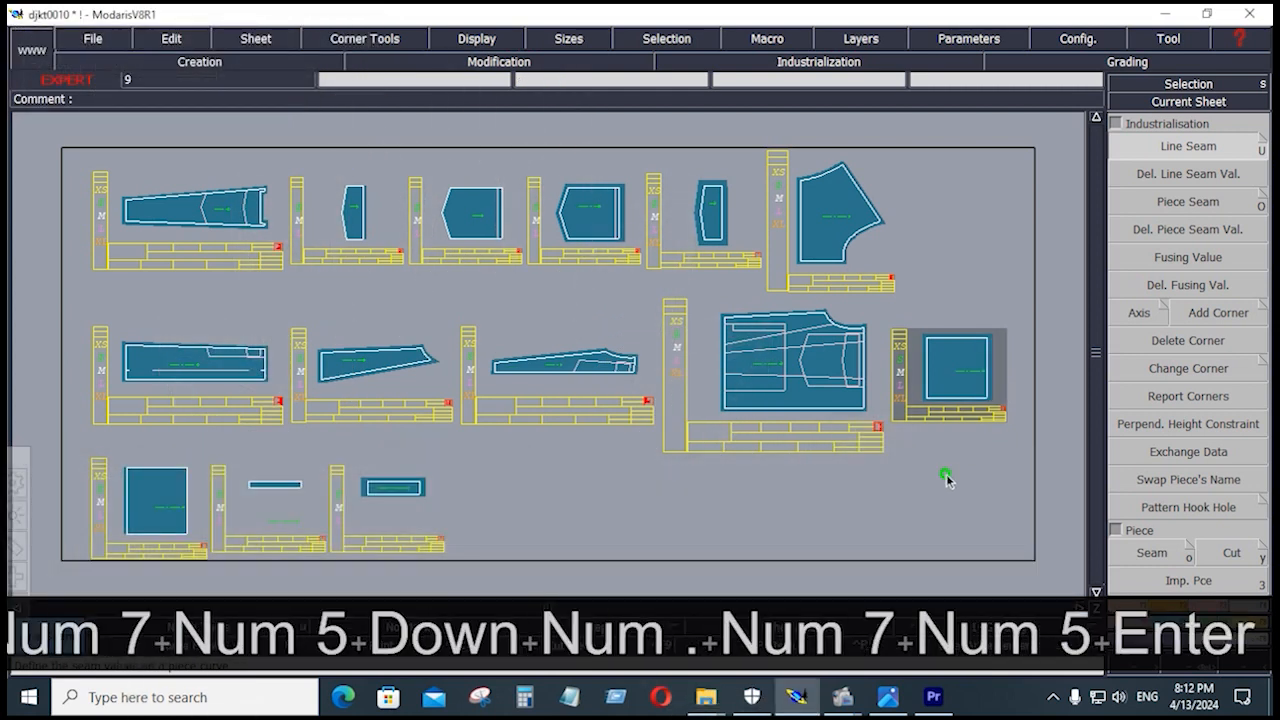
Step: Apply the same 0.75 inch seam allowance to the arrowhead-end edge of the third row's square pocket bag piece
{"action": "left_click", "coordinate": [188, 528]}
{"action": "key", "text": "Down"}
{"action": "key", "text": "Down"}
{"action": "key", "text": "Down"}
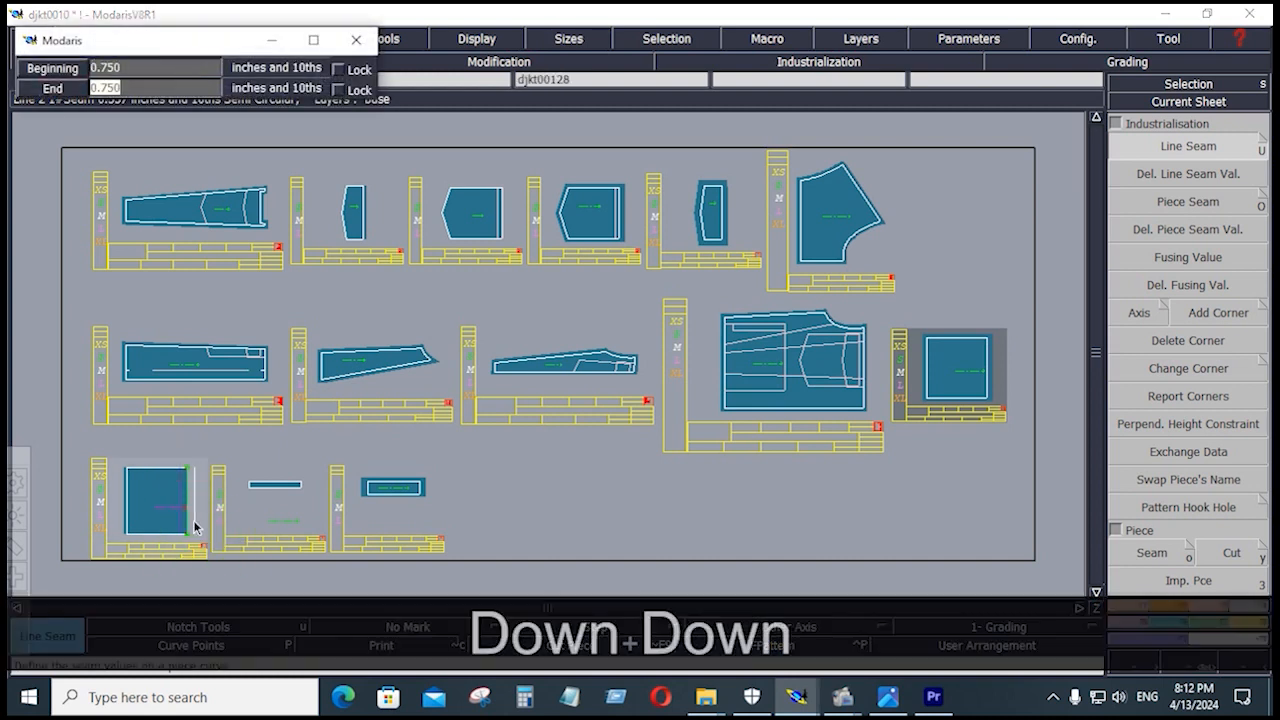
Step: Set a 0.4 inch seam allowance on both edges of this bag piece that run parallel to its grainline
{"action": "left_click", "coordinate": [166, 463]}
{"action": "key", "text": "Down"}
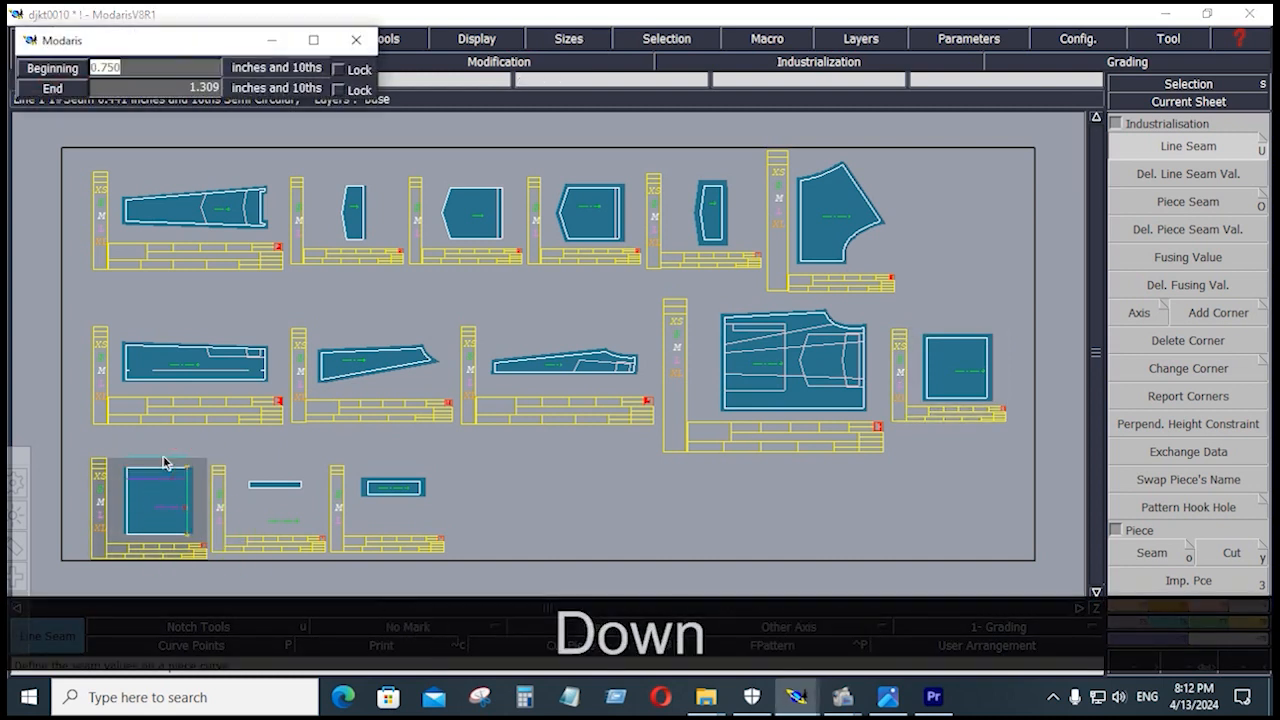
{"action": "type", "text": ".4"}
{"action": "key", "text": "Down"}
{"action": "type", "text": ".4"}
{"action": "key", "text": "Down"}
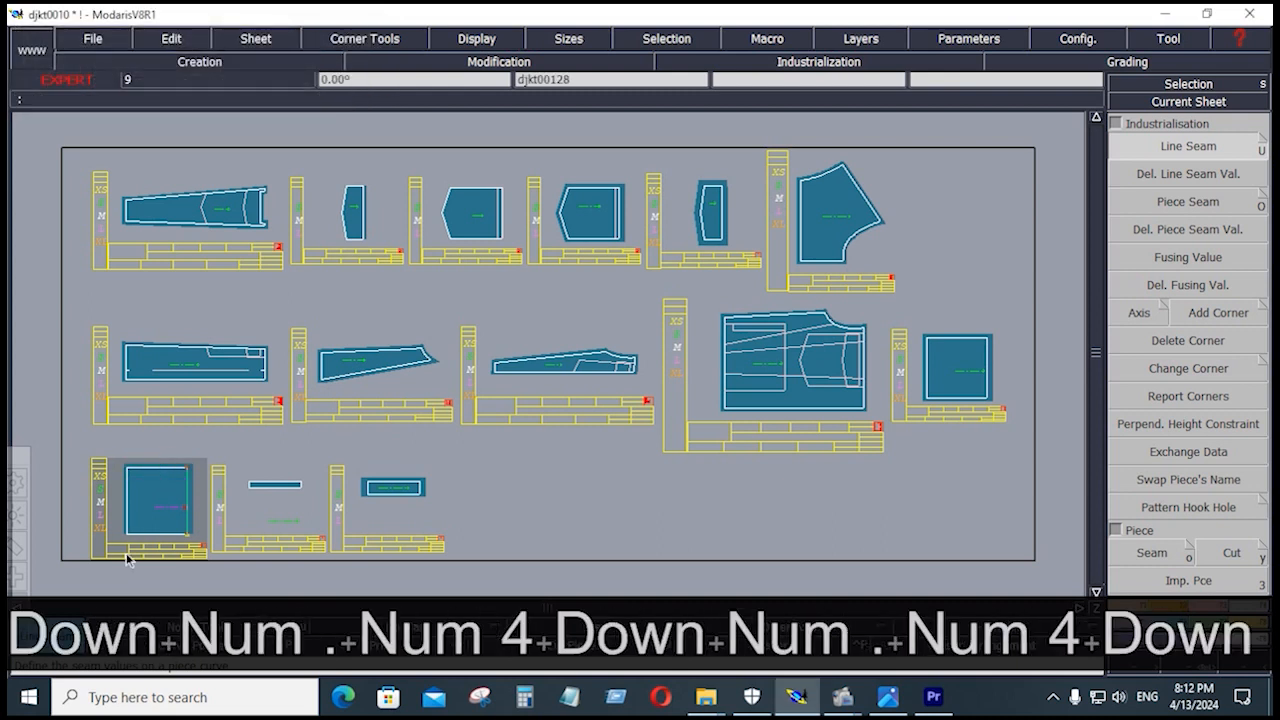
{"action": "left_click", "coordinate": [163, 534]}
{"action": "key", "text": "Down"}
{"action": "key", "text": "Down"}
{"action": "key", "text": "Down"}
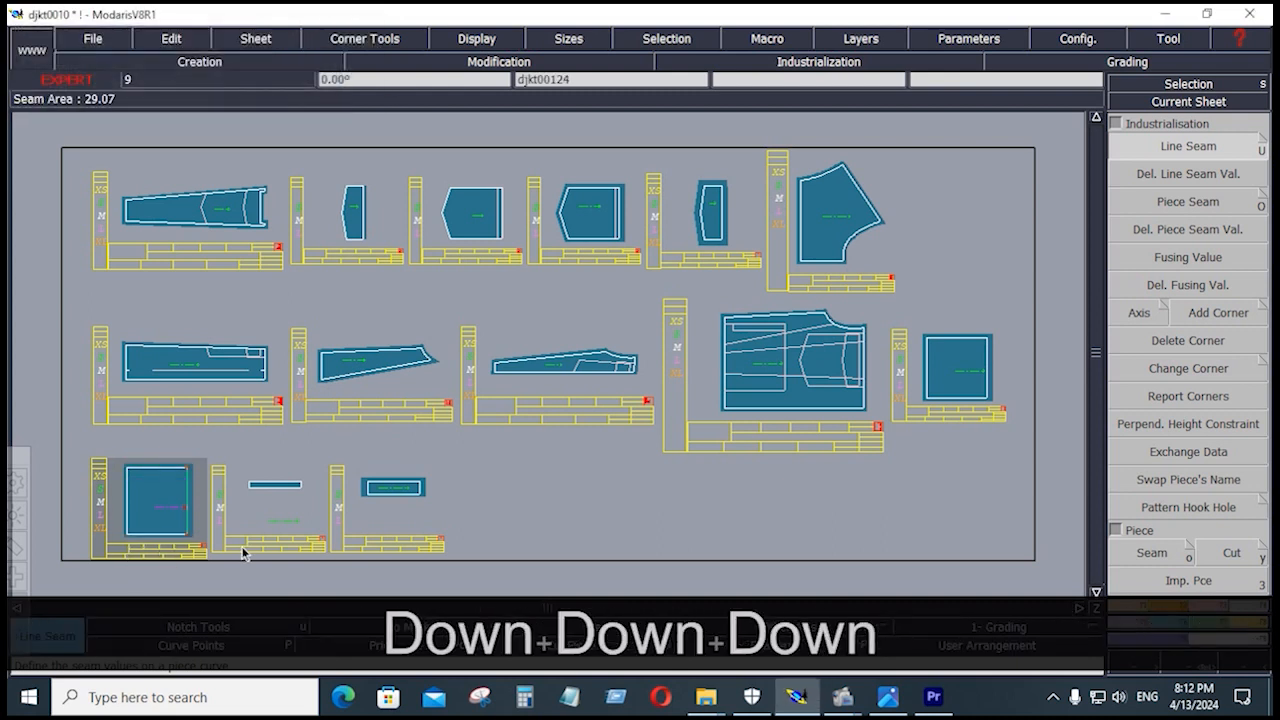
Step: Delete the sheet holding the narrow strip between the third row's bag piece and the bone piece
{"action": "right_click", "coordinate": [603, 519]}
{"action": "right_click", "coordinate": [282, 494]}
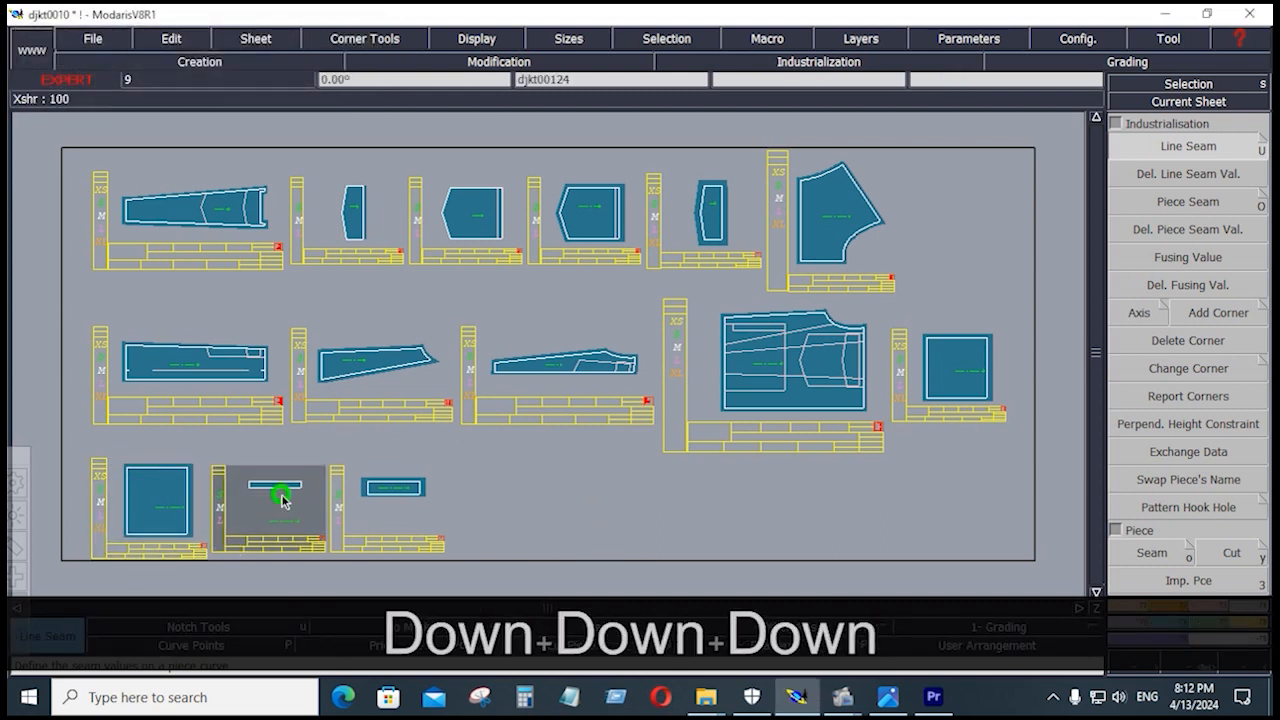
{"action": "key", "text": "shift+z"}
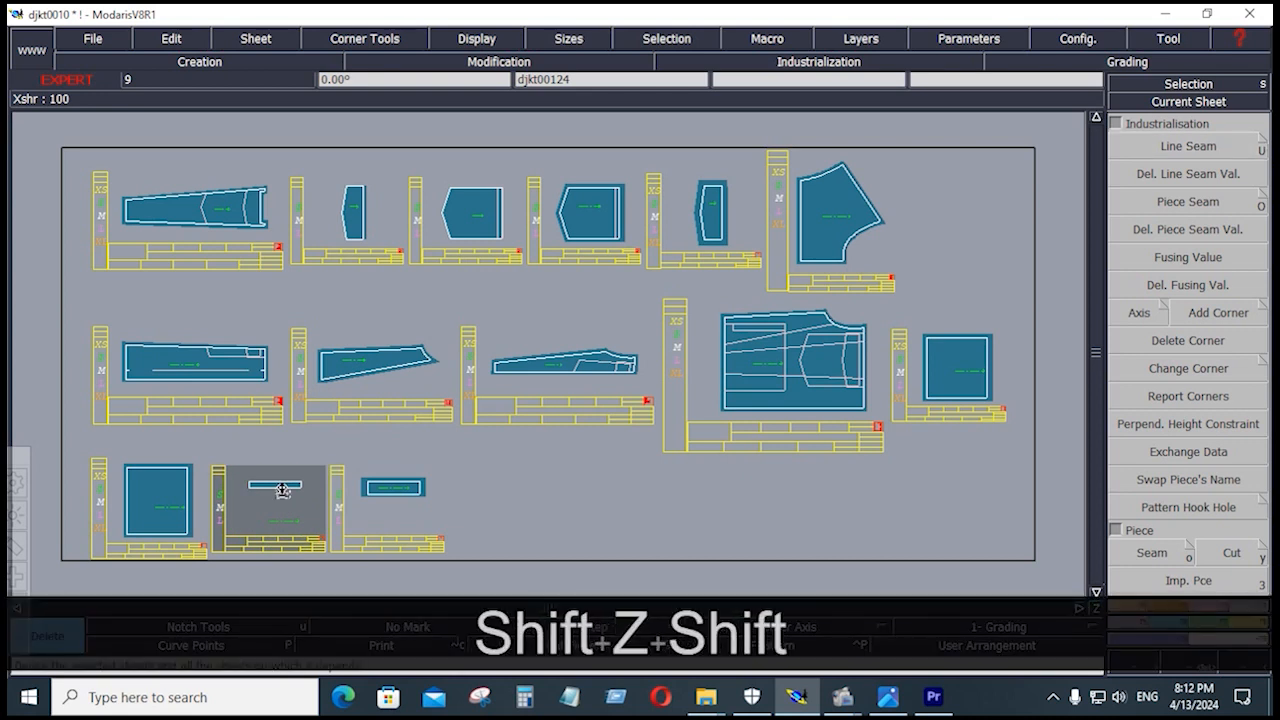
{"action": "left_click", "coordinate": [282, 490]}
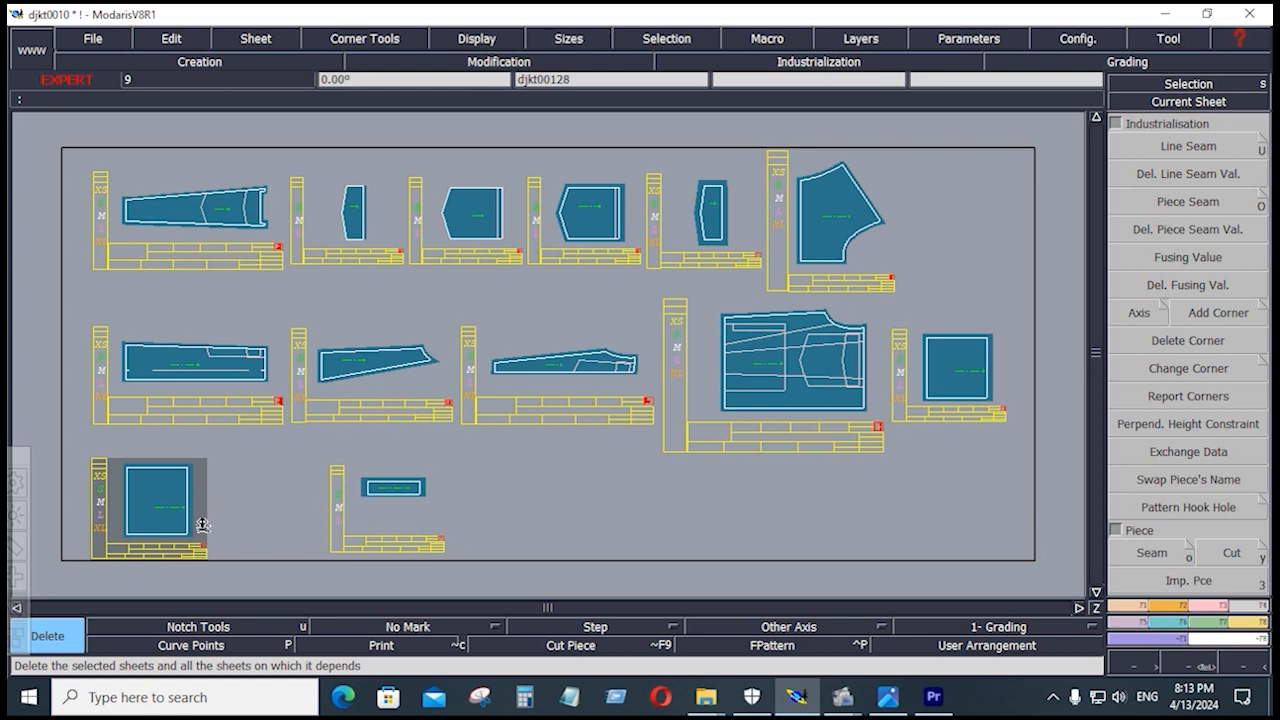
Step: Set the larger pocket bag piece's comment to PKT B1X2 and arrange all sheets on the desk
{"action": "key", "text": "Home"}
{"action": "key", "text": "e"}
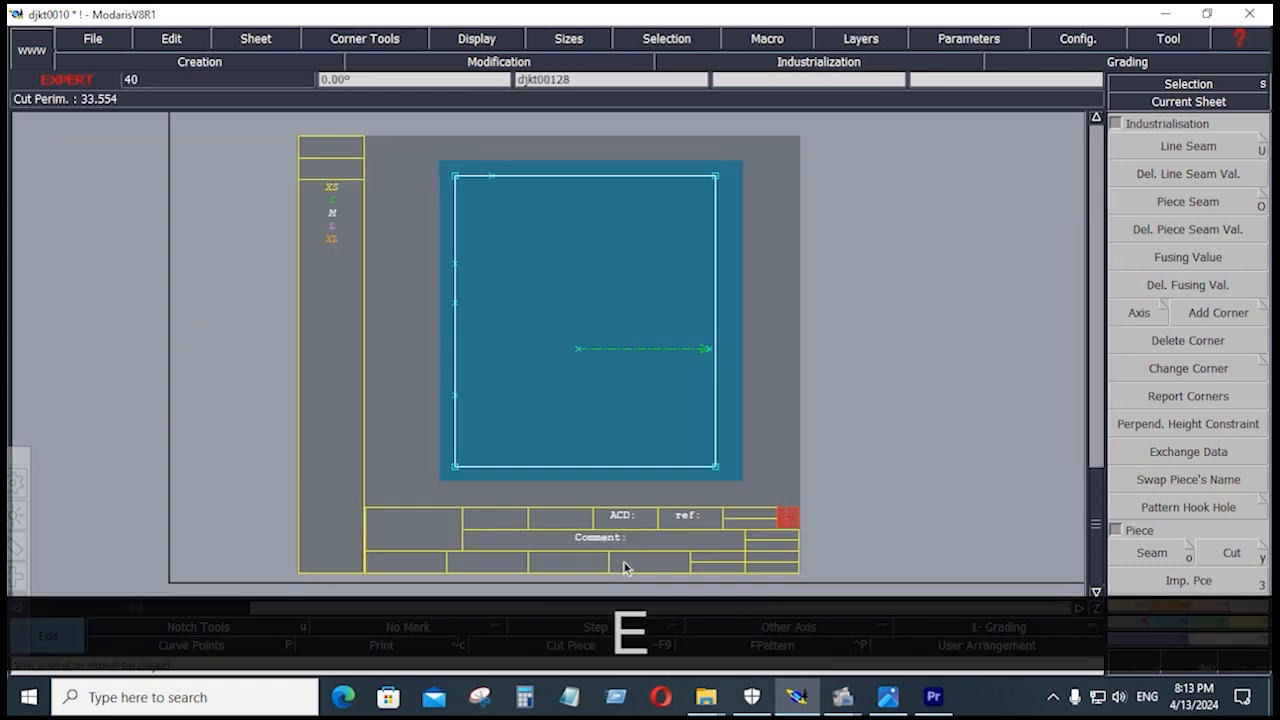
{"action": "left_click", "coordinate": [625, 537]}
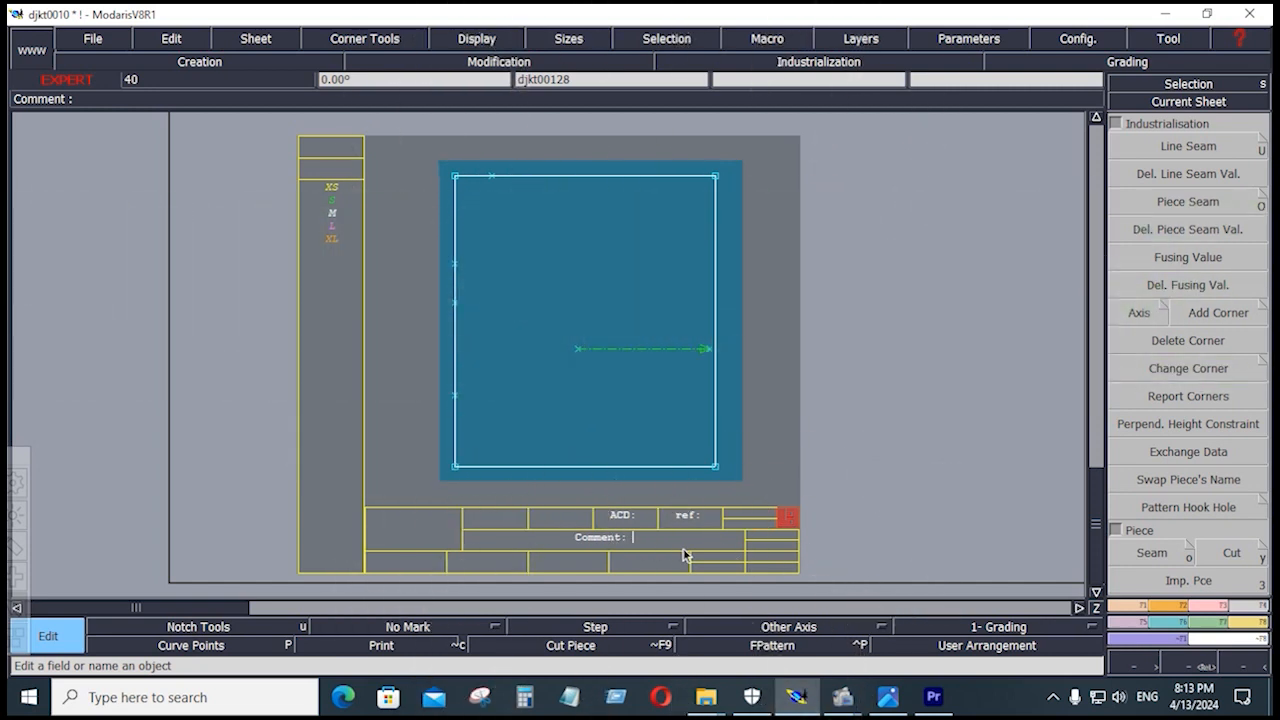
{"action": "type", "text": "PKT"}
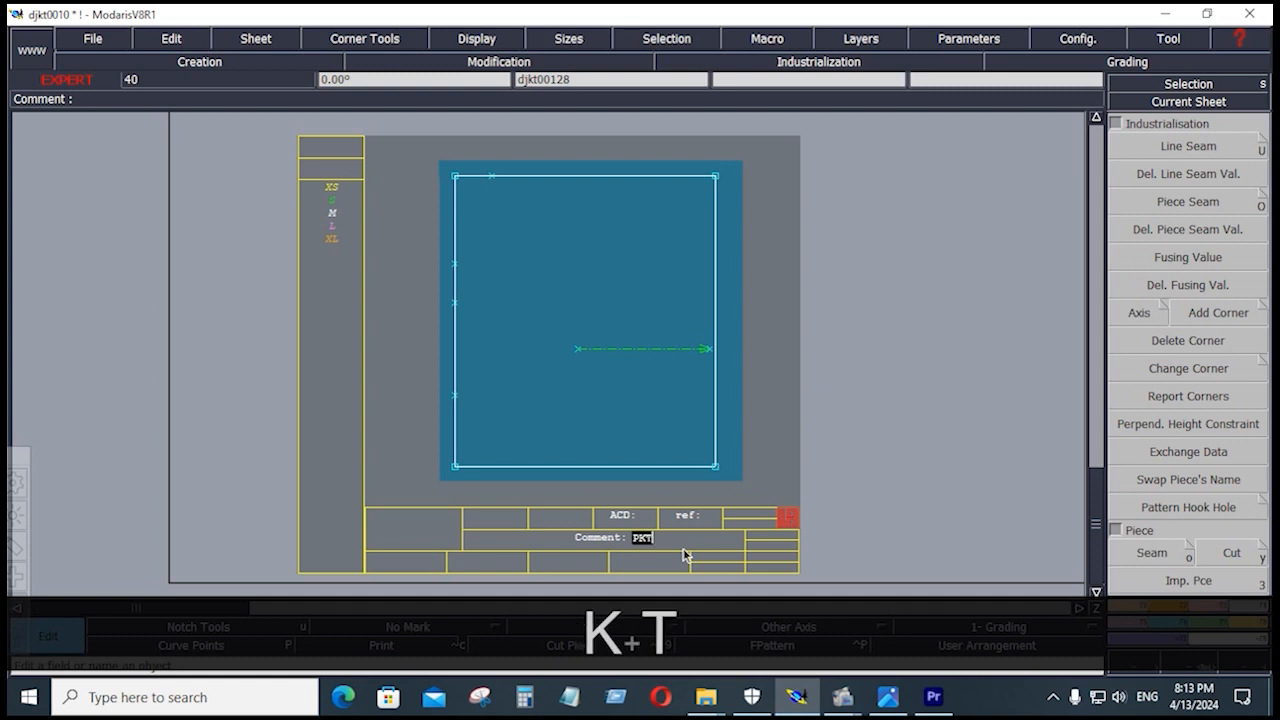
{"action": "type", "text": " B"}
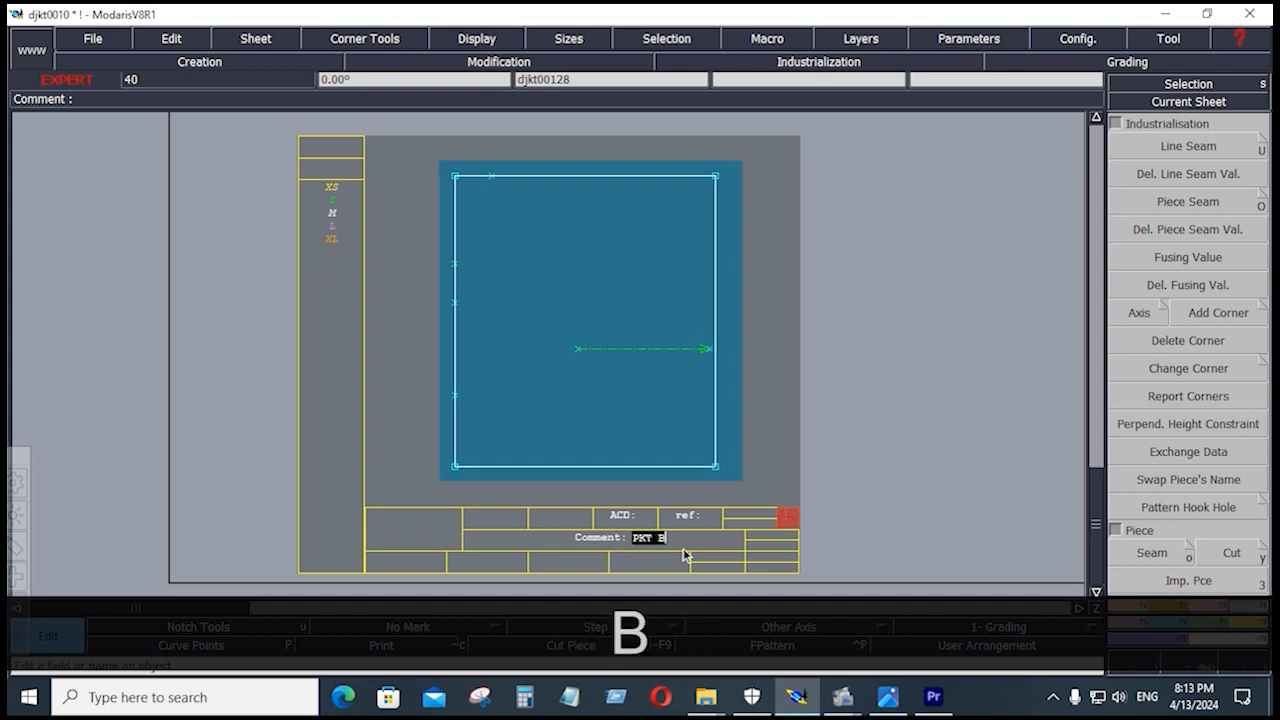
{"action": "type", "text": "1X"}
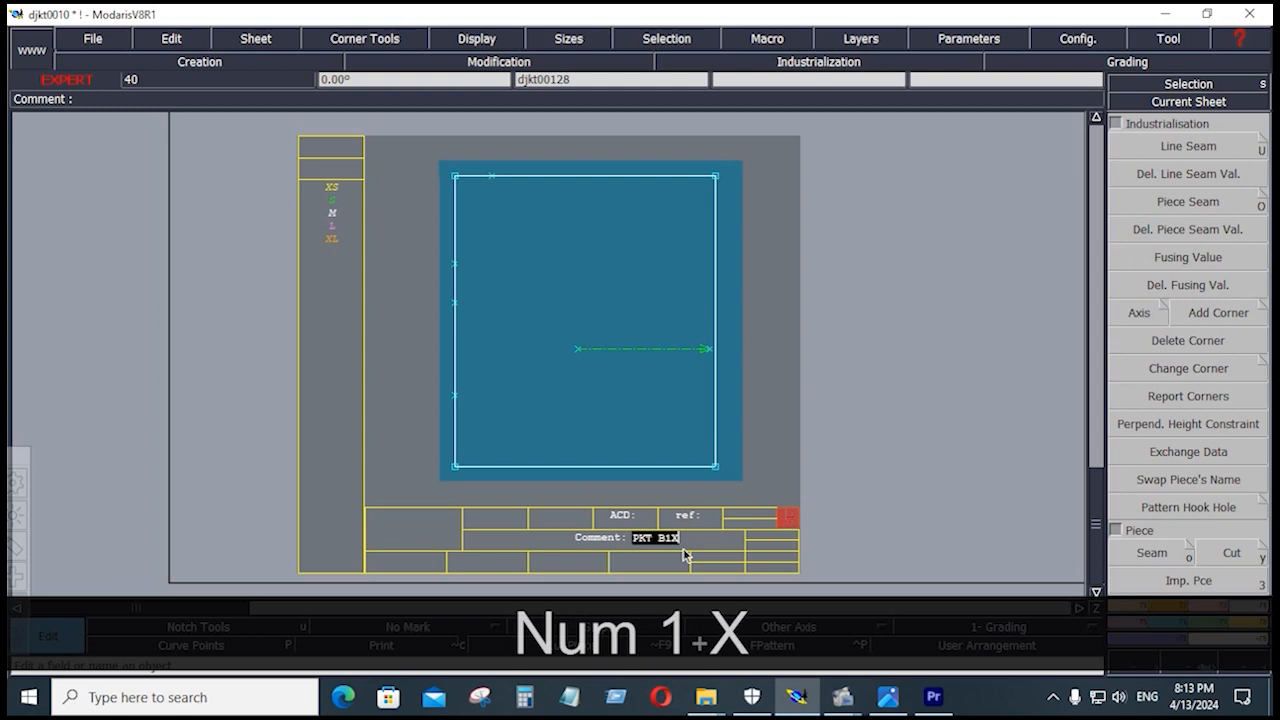
{"action": "type", "text": "2"}
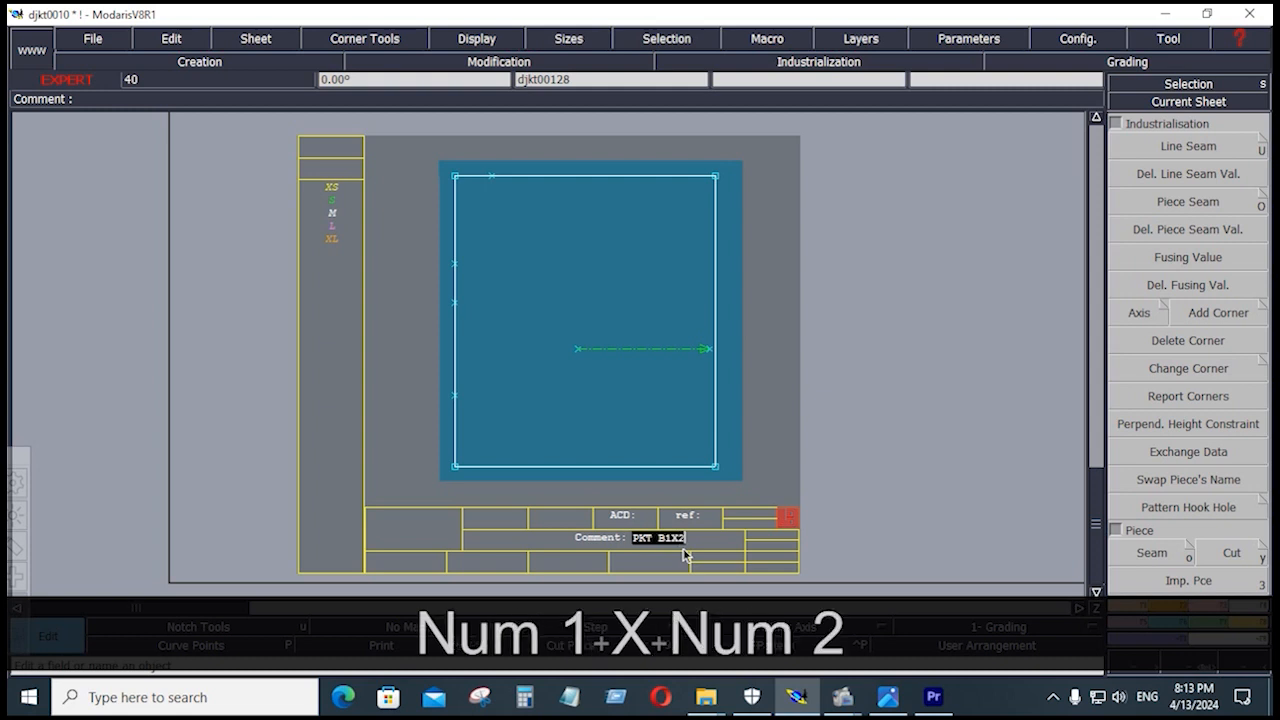
{"action": "key", "text": "Return"}
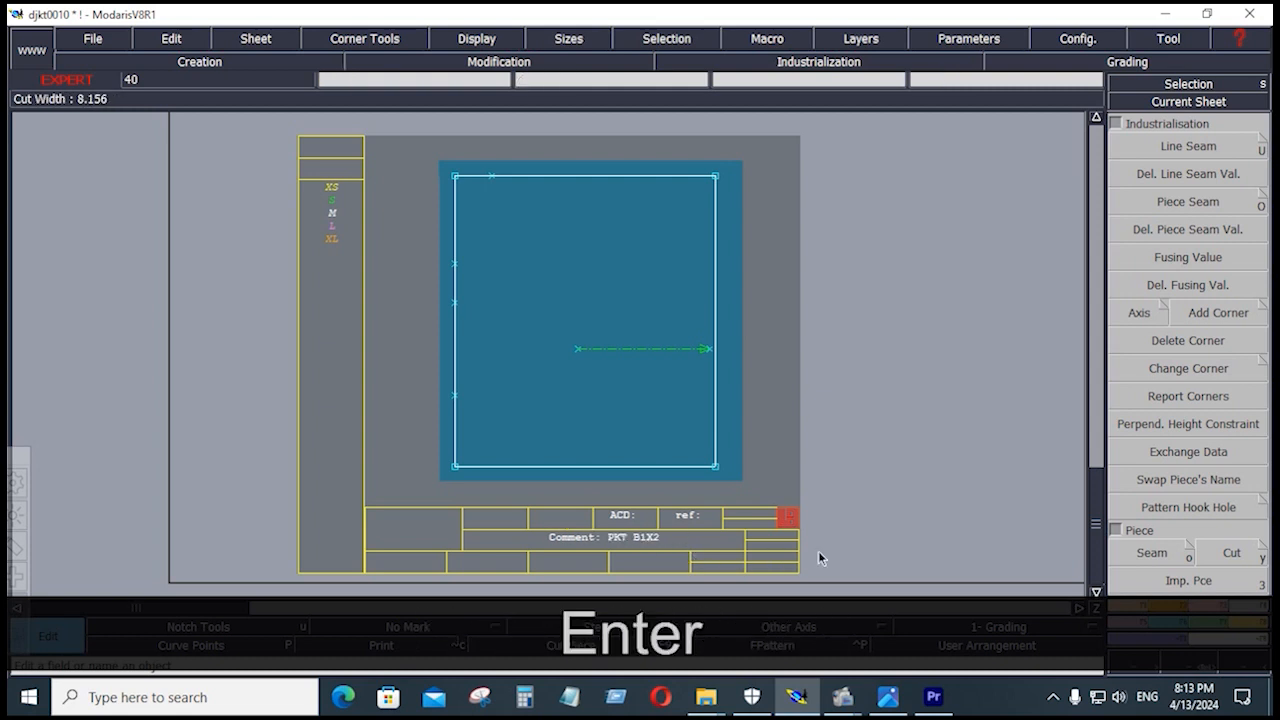
{"action": "key", "text": "j"}
Step: Set the other pocket bag piece's comment to PKT 1 1X2 and arrange the sheets on the desk again
{"action": "left_click", "coordinate": [216, 527]}
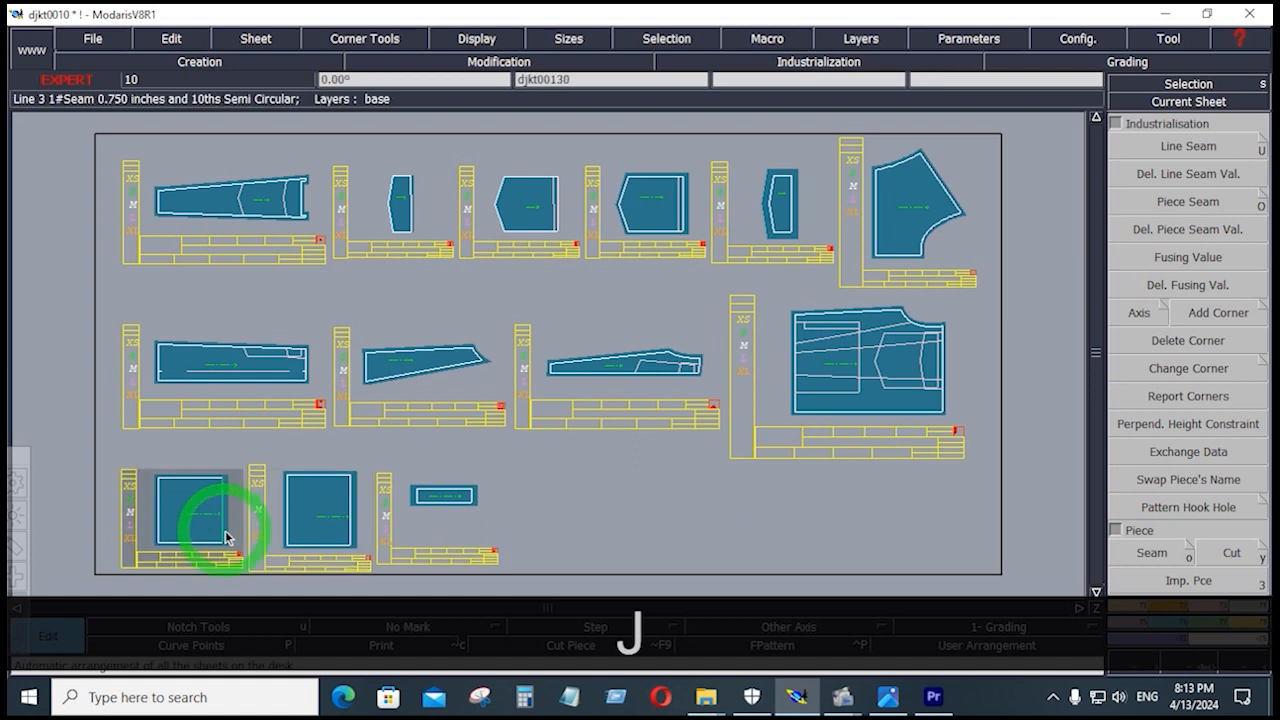
{"action": "key", "text": "Home"}
{"action": "key", "text": "e"}
{"action": "left_click", "coordinate": [604, 535]}
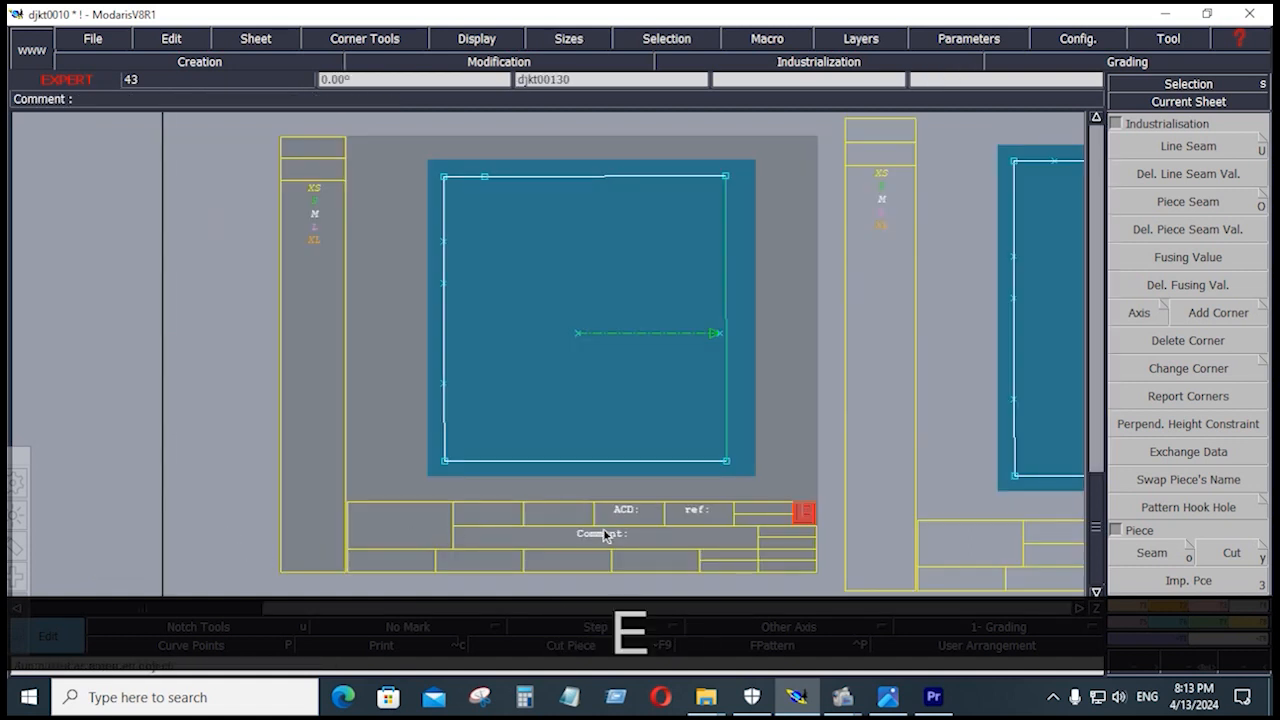
{"action": "left_click", "coordinate": [641, 540]}
{"action": "type", "text": "P"}
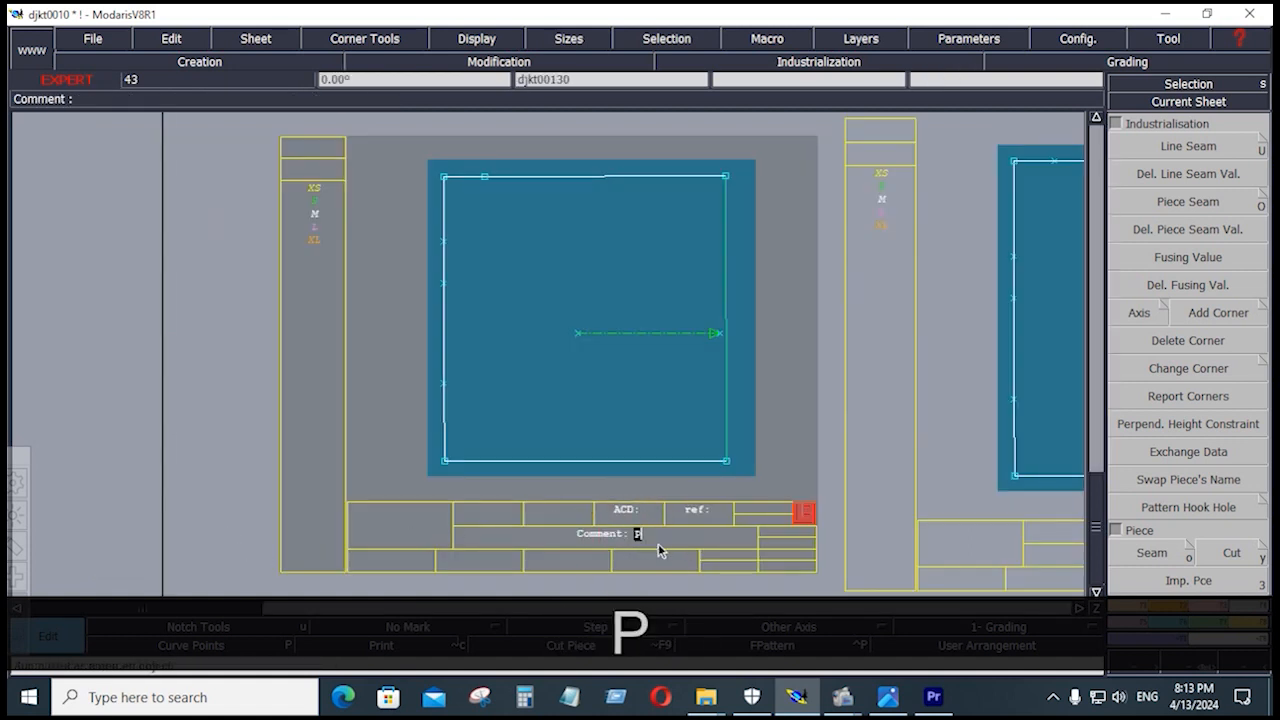
{"action": "type", "text": "KT"}
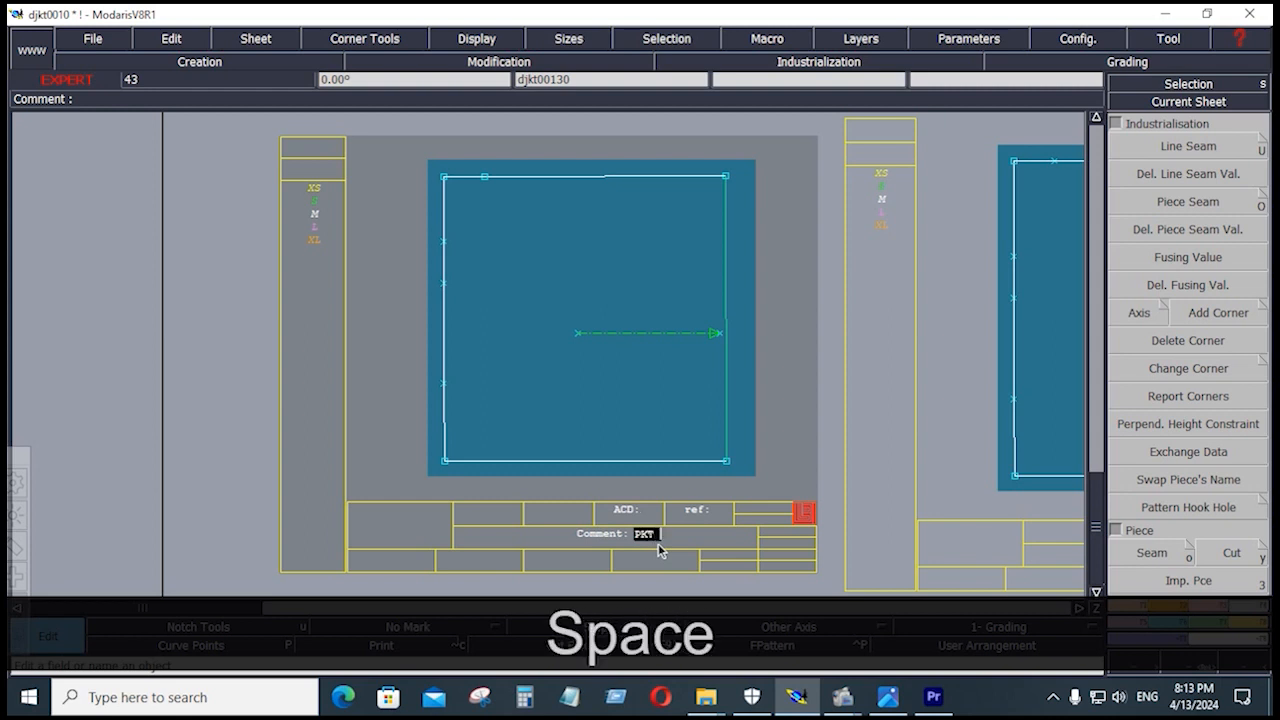
{"action": "type", "text": " 1 1X2"}
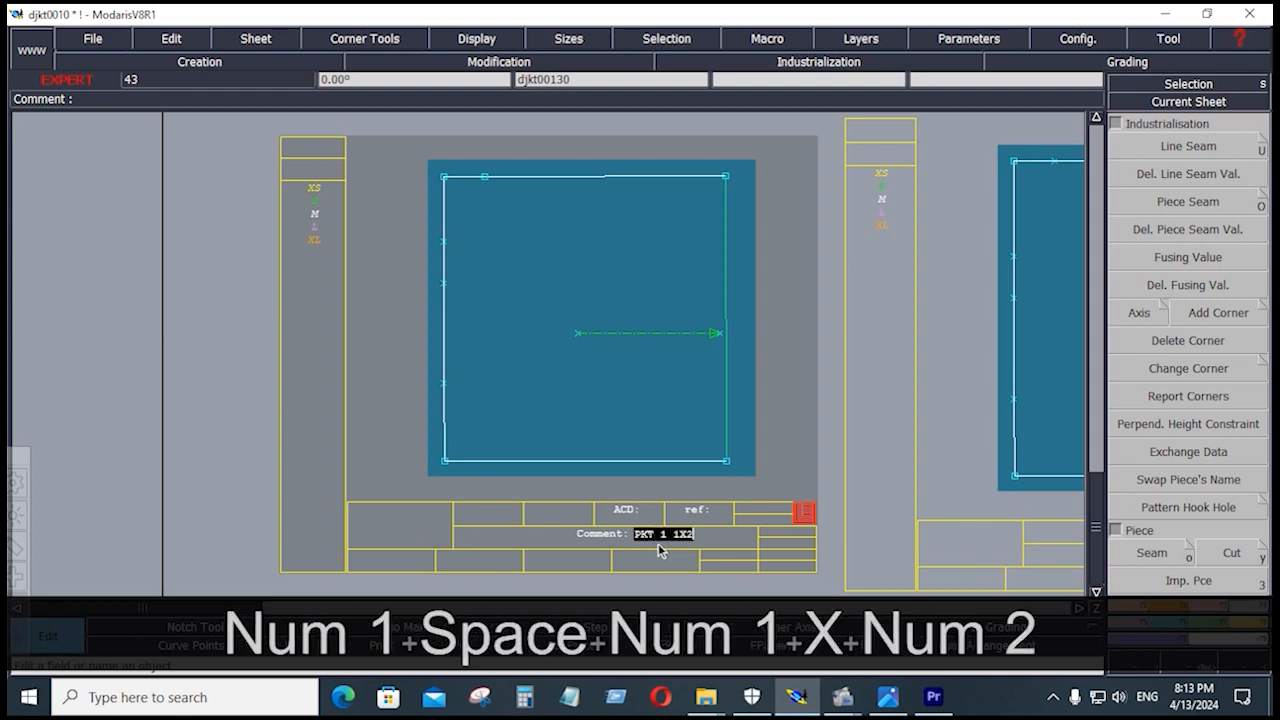
{"action": "key", "text": "Return"}
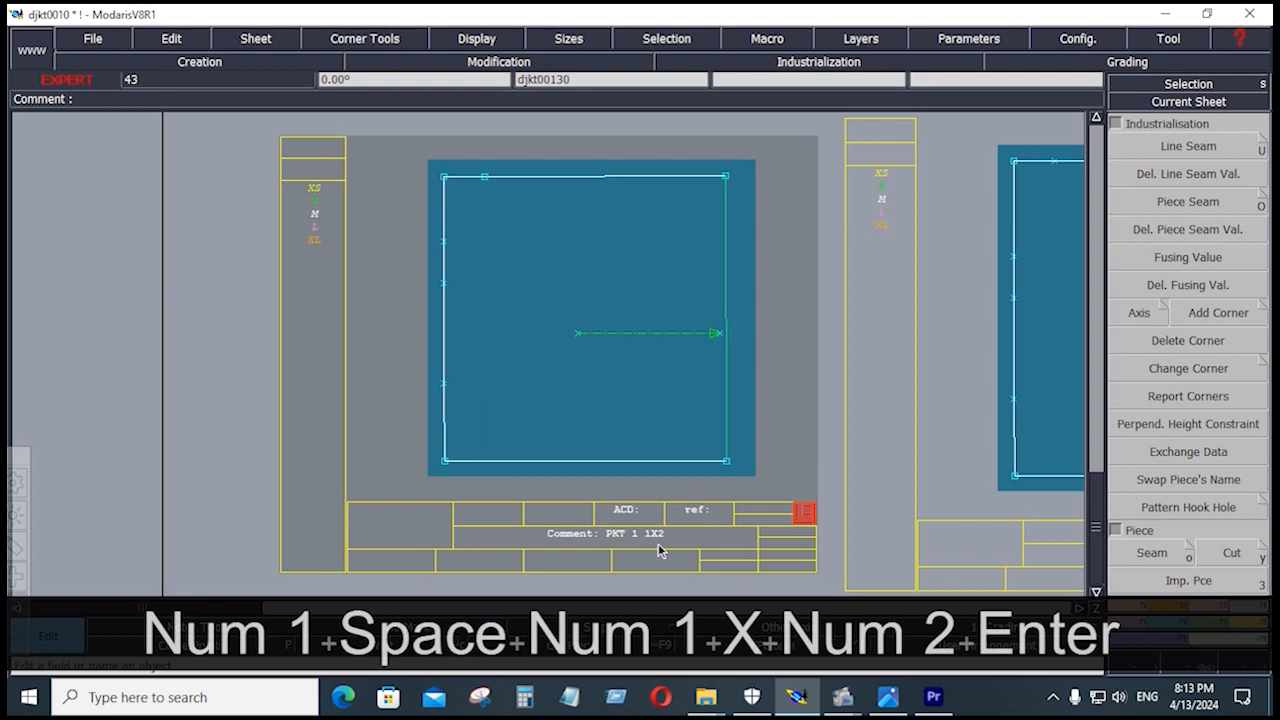
{"action": "key", "text": "j"}
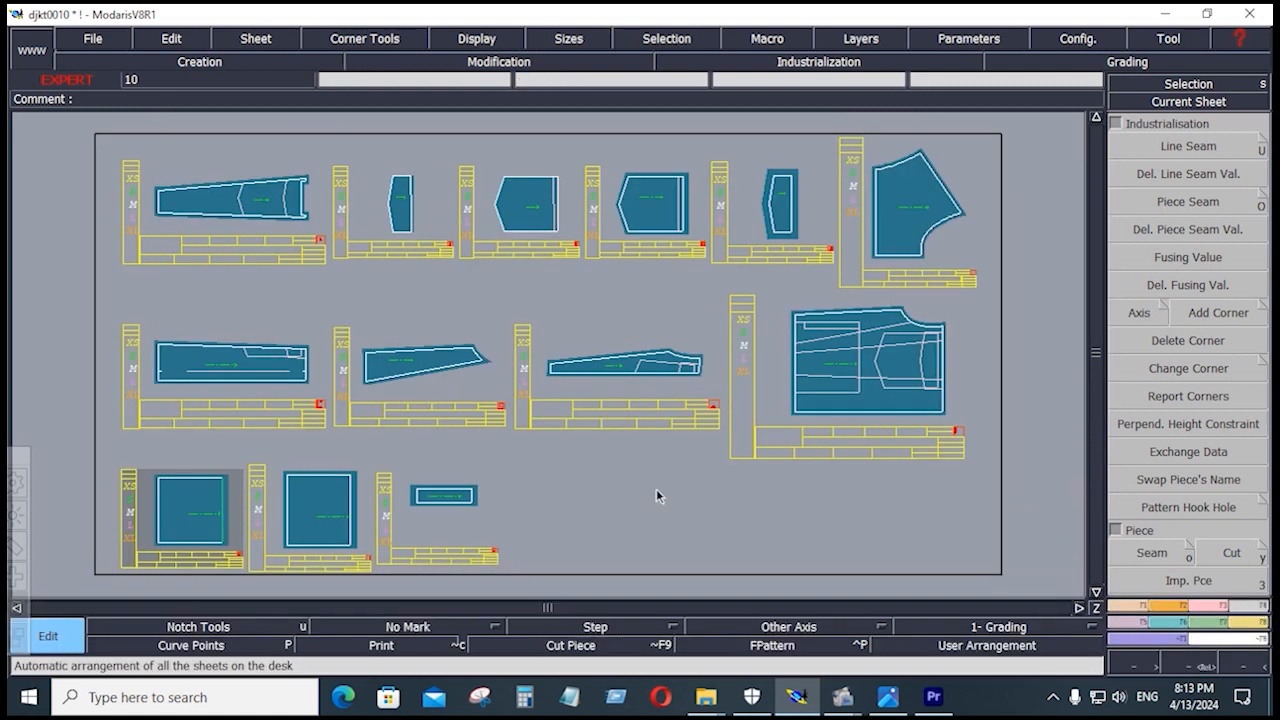
Step: Save the model, continuing past the detected anomalies, and display all of its sheets arranged on the desk
{"action": "left_click", "coordinate": [92, 38]}
{"action": "left_click", "coordinate": [100, 116]}
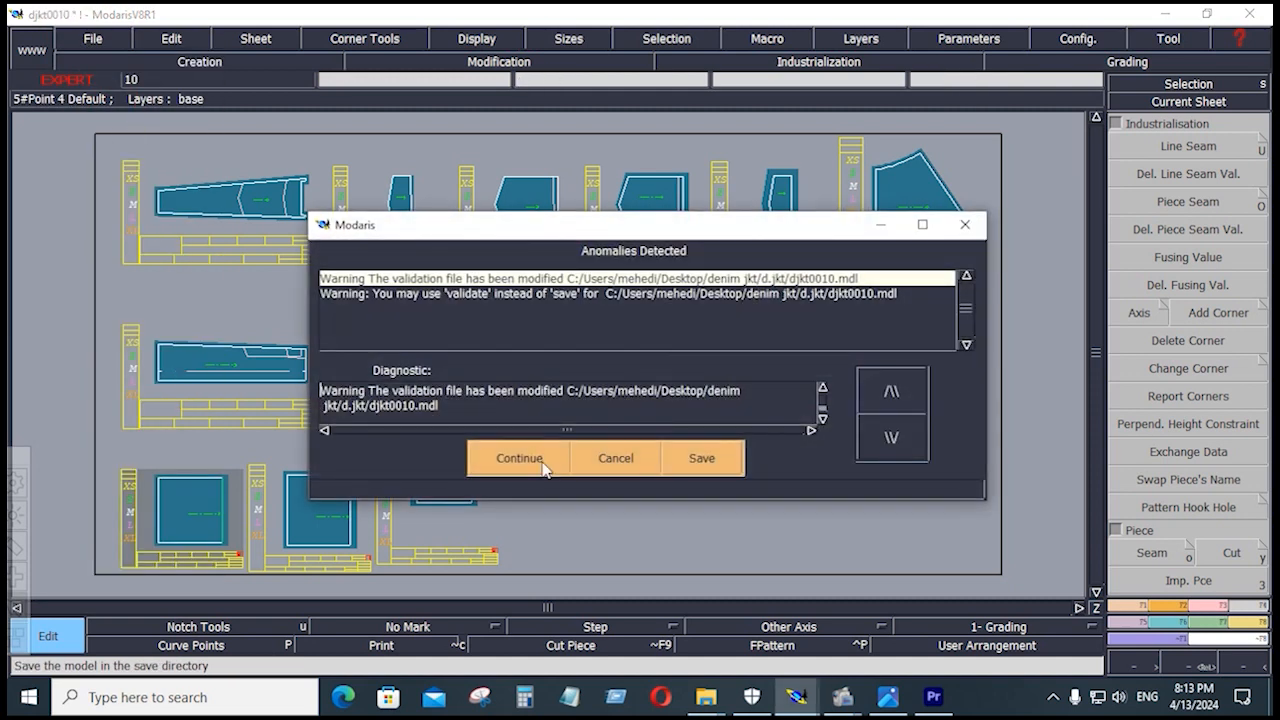
{"action": "left_click", "coordinate": [519, 458]}
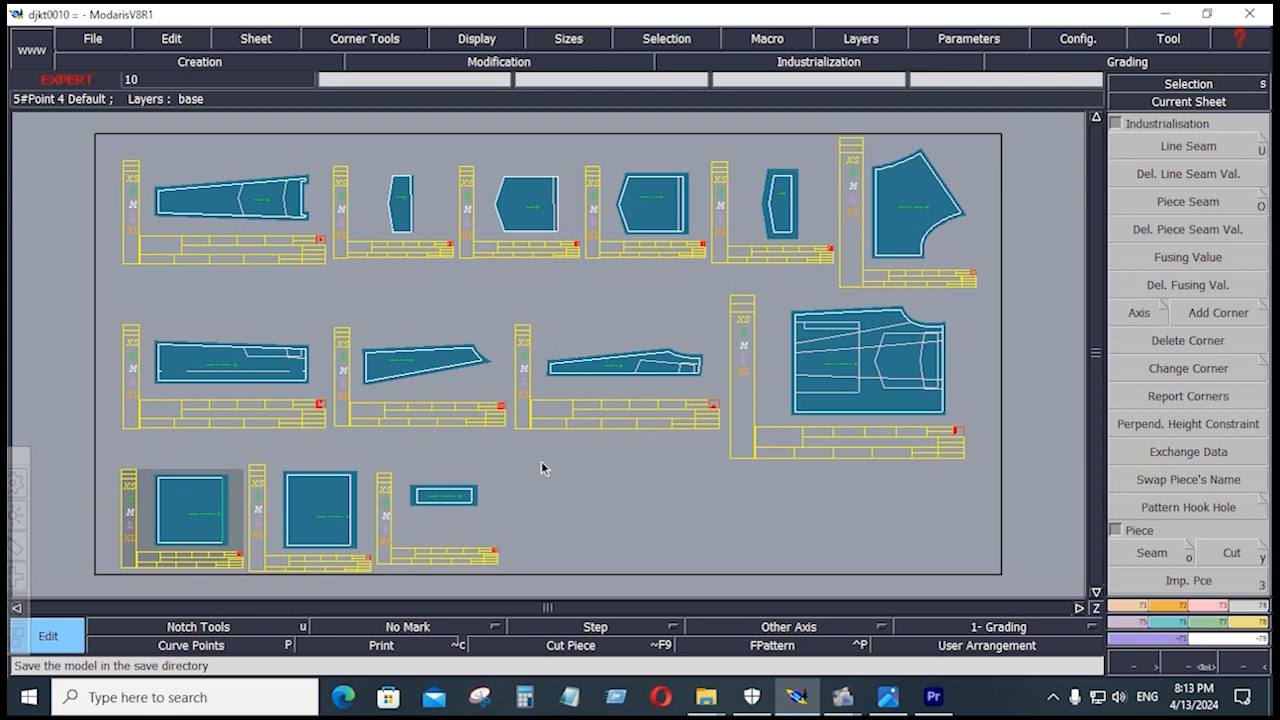
{"action": "key", "text": "KP_8"}
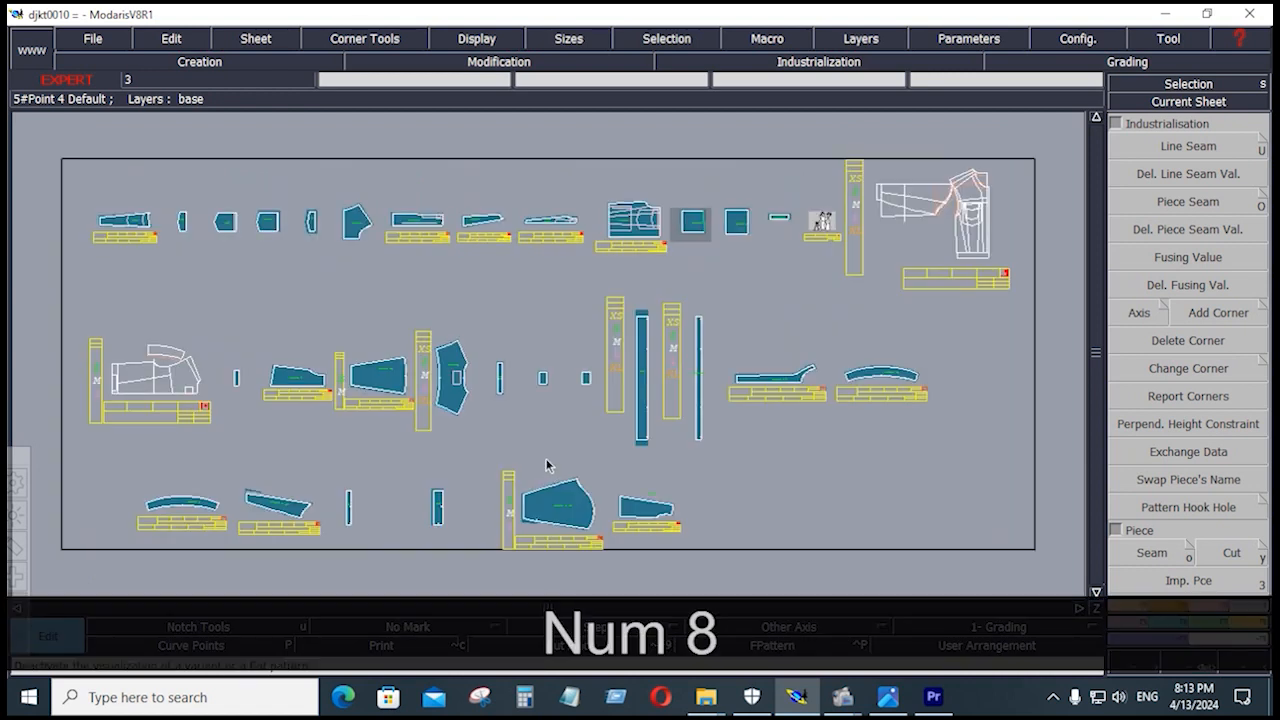
{"action": "key", "text": "j"}
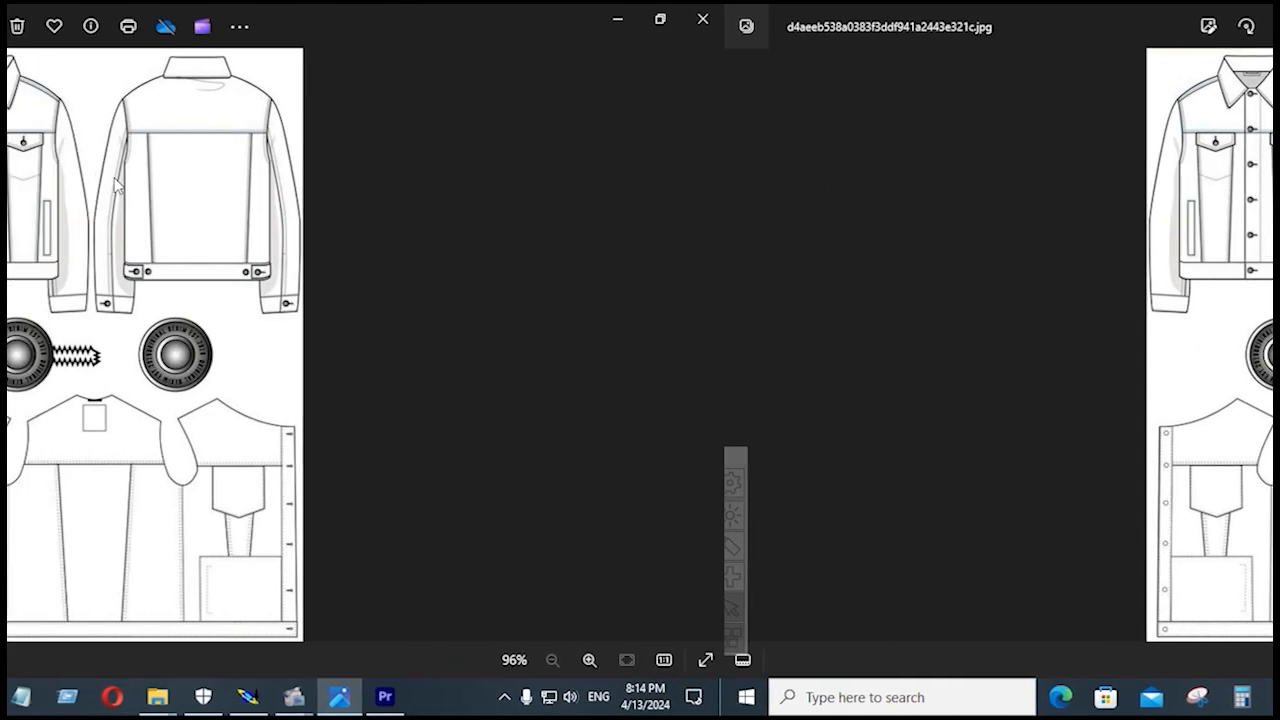
Step: Examine the jacket's front and back sketches in the reference image, and return to Modaris with the FR YOKE 1X2 sheet enlarged
{"action": "scroll", "coordinate": [649, 105], "scroll_direction": "up", "scroll_amount": 4}
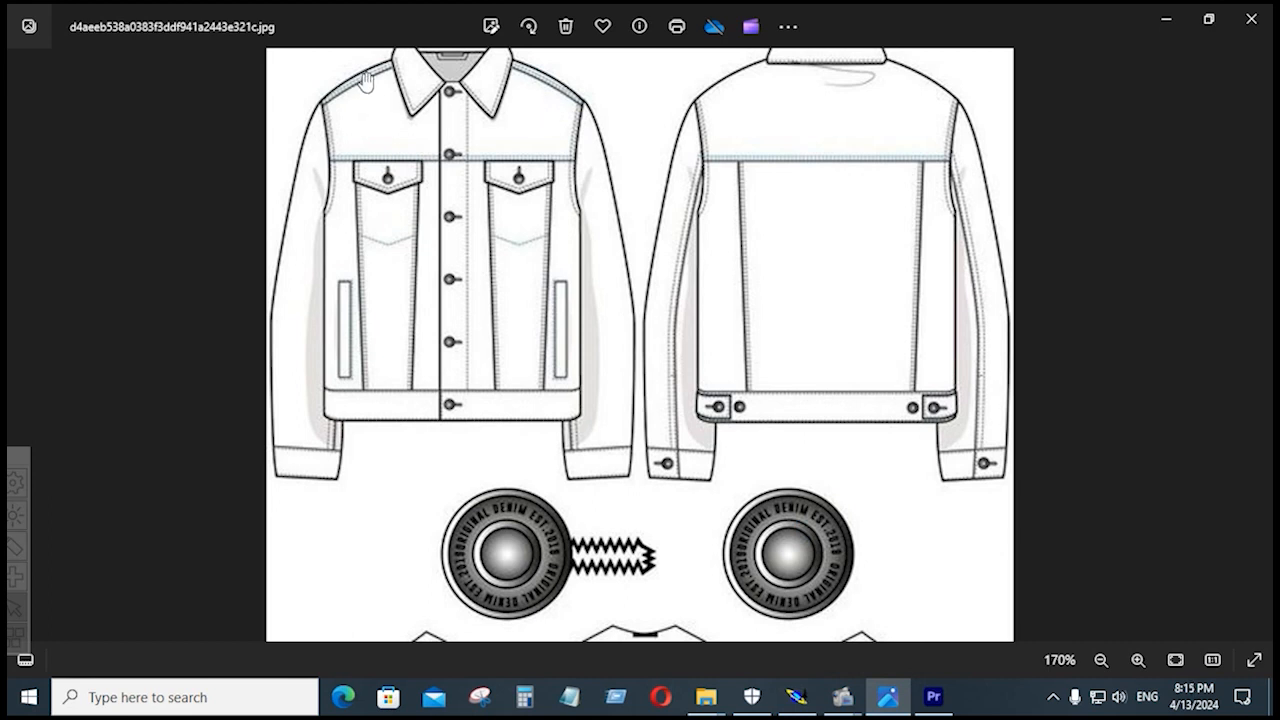
{"action": "left_click", "coordinate": [796, 697]}
{"action": "key", "text": "Home"}
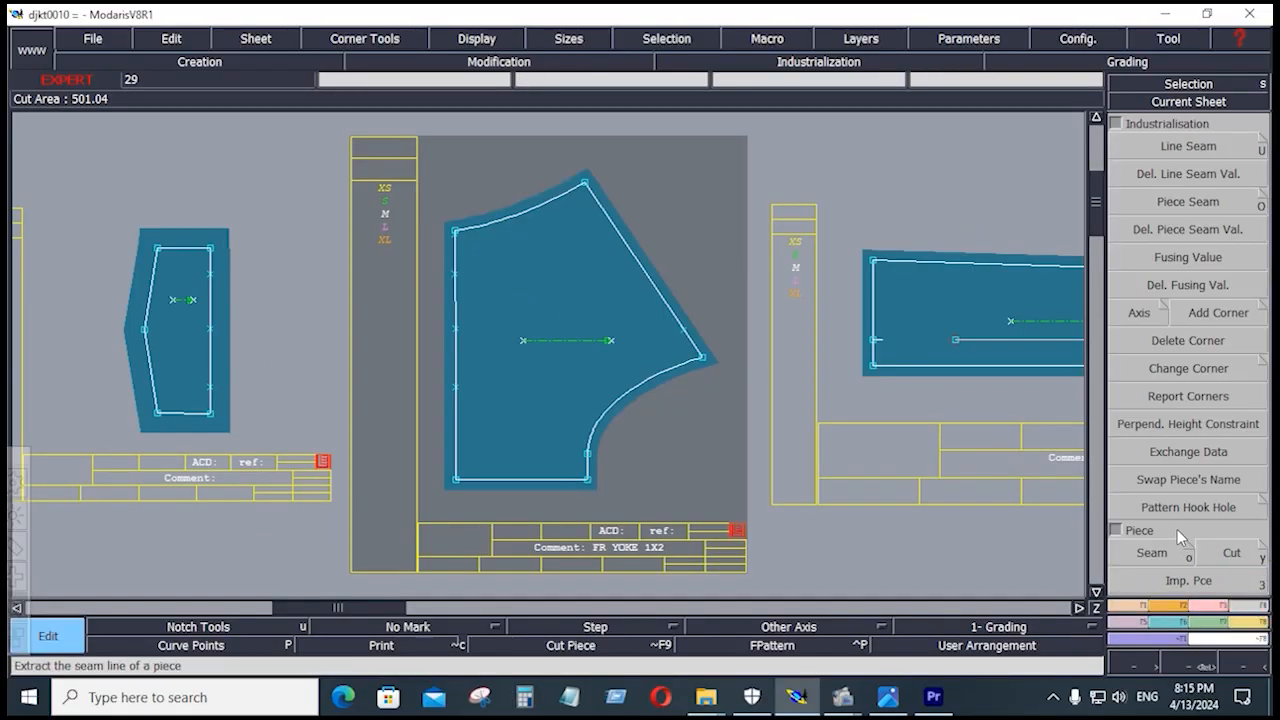
Step: Set the seam allowance of the FR YOKE piece's slanted shoulder edge to 0.75 at both ends and arrange all sheets on the desk
{"action": "left_click", "coordinate": [1195, 145]}
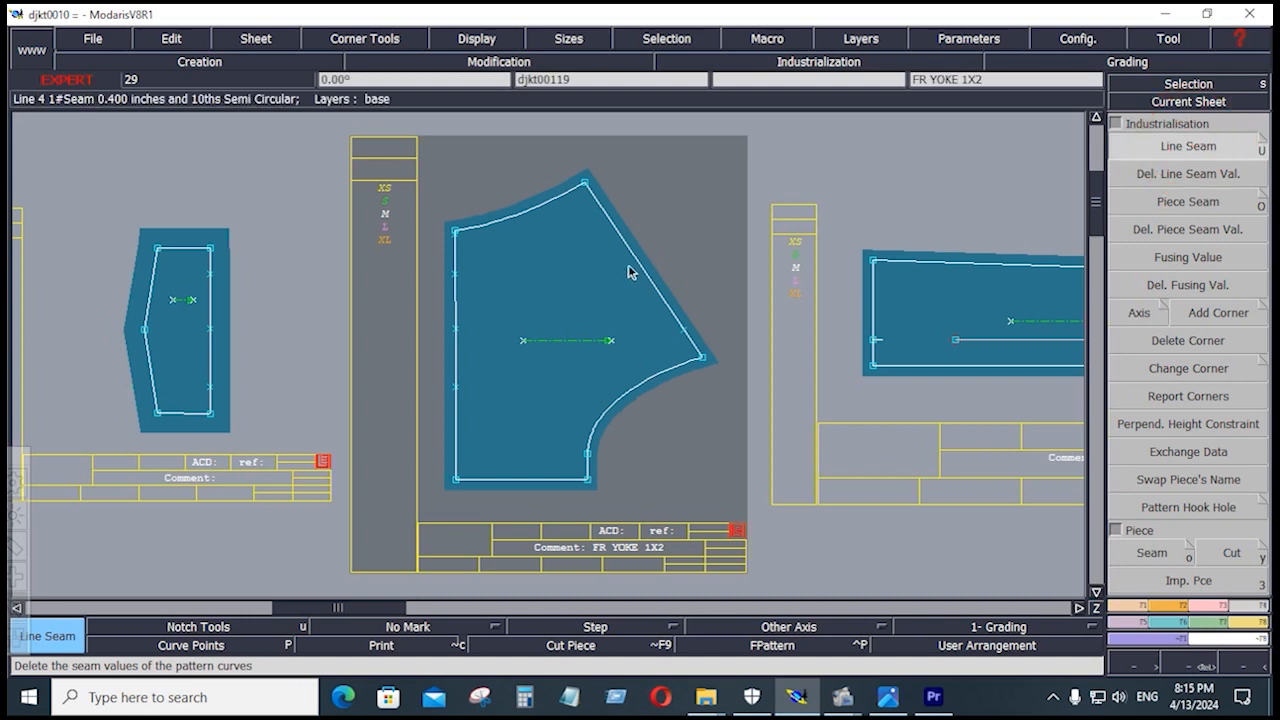
{"action": "left_click", "coordinate": [646, 280]}
{"action": "key", "text": "Down"}
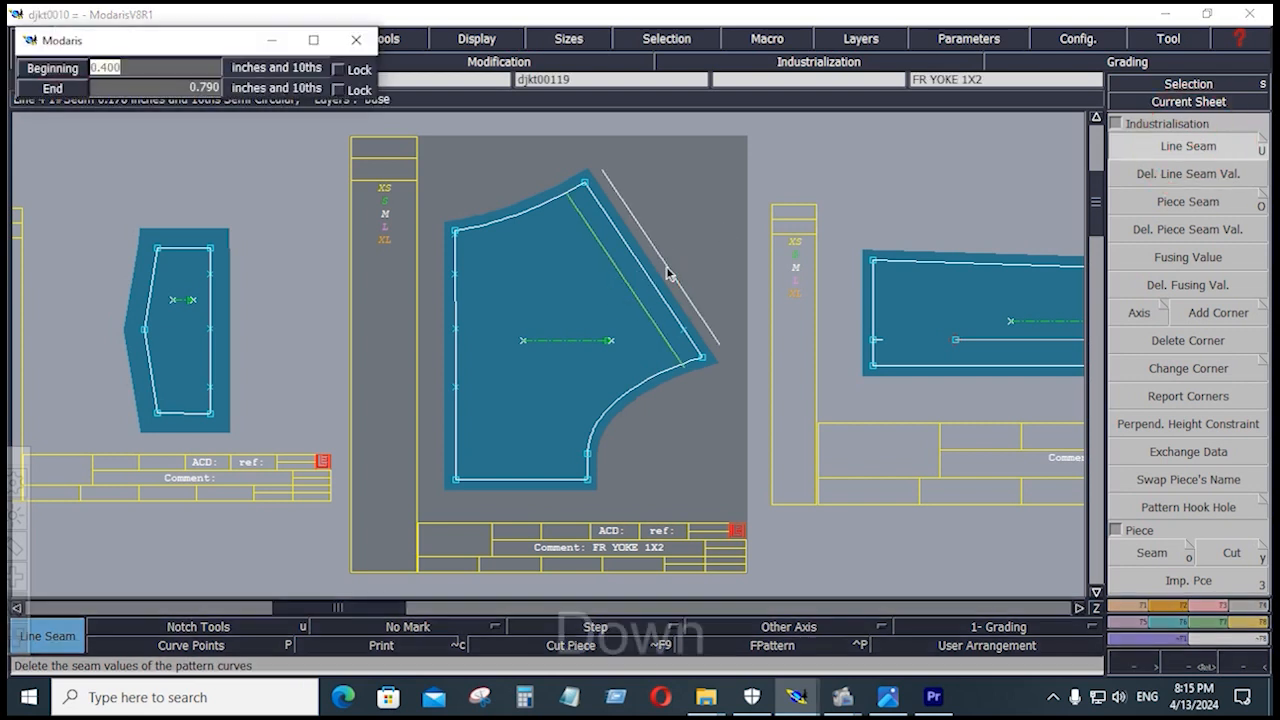
{"action": "type", "text": ".75"}
{"action": "key", "text": "Down"}
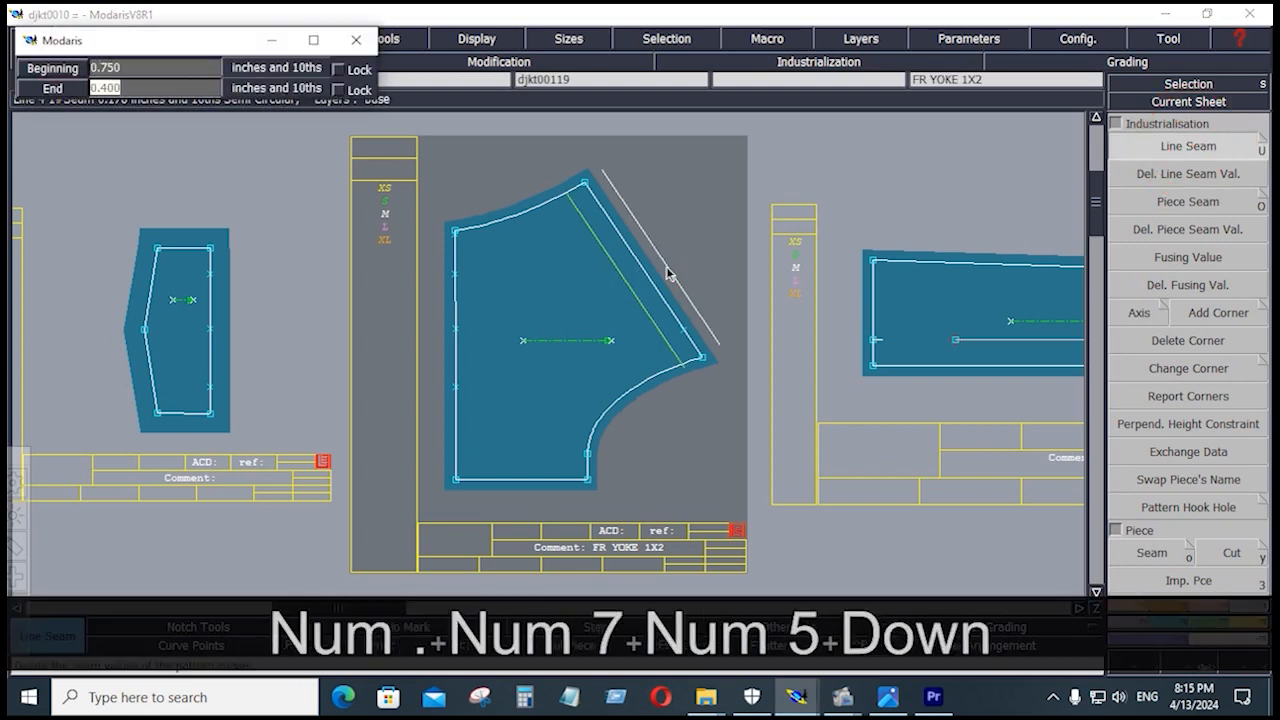
{"action": "type", "text": ".75"}
{"action": "key", "text": "Return"}
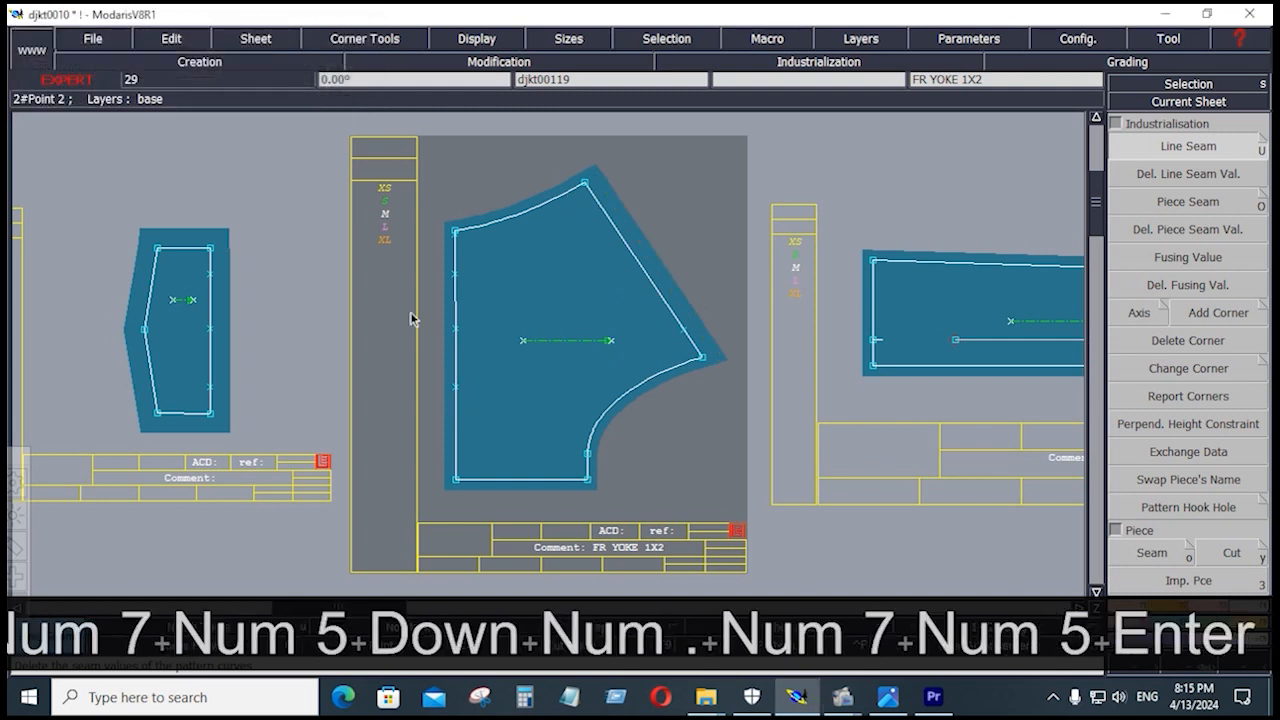
{"action": "left_click_drag", "start_coordinate": [426, 188], "coordinate": [487, 502]}
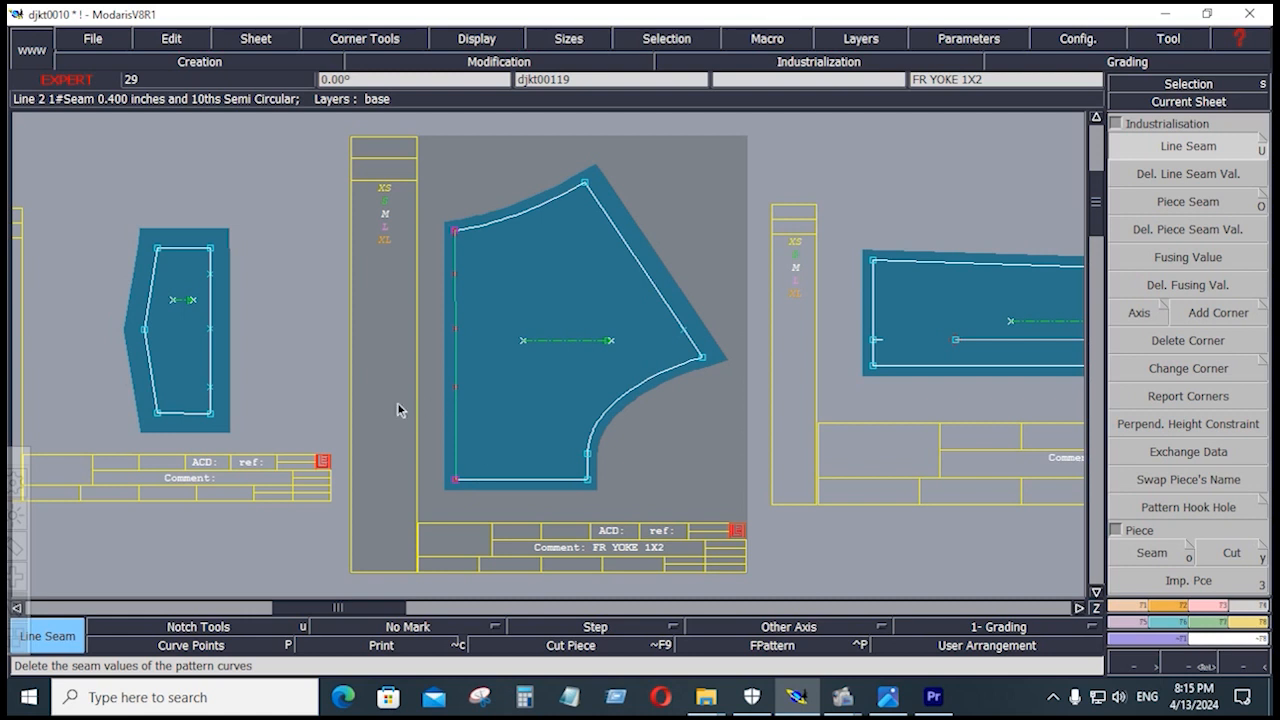
{"action": "key", "text": "j"}
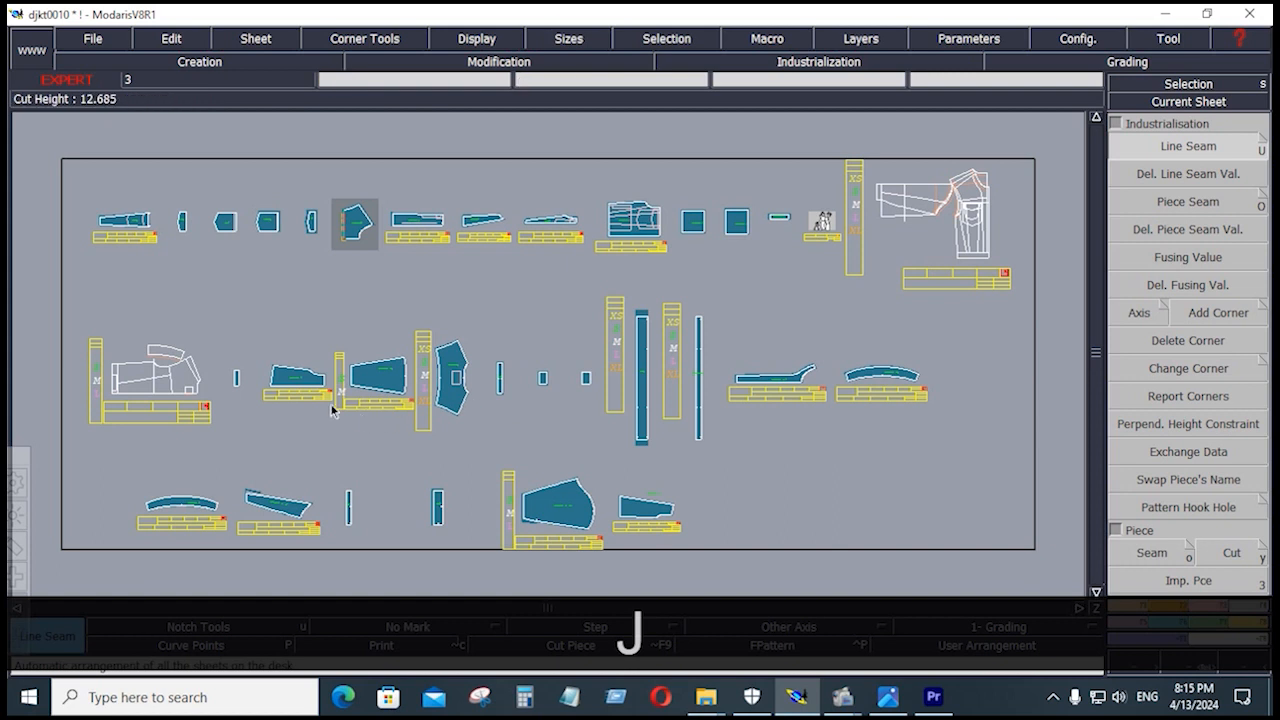
Step: Set the seam allowance of the large tapered second-row piece's wide curved edge to 0.75 at both ends
{"action": "key", "text": "Return"}
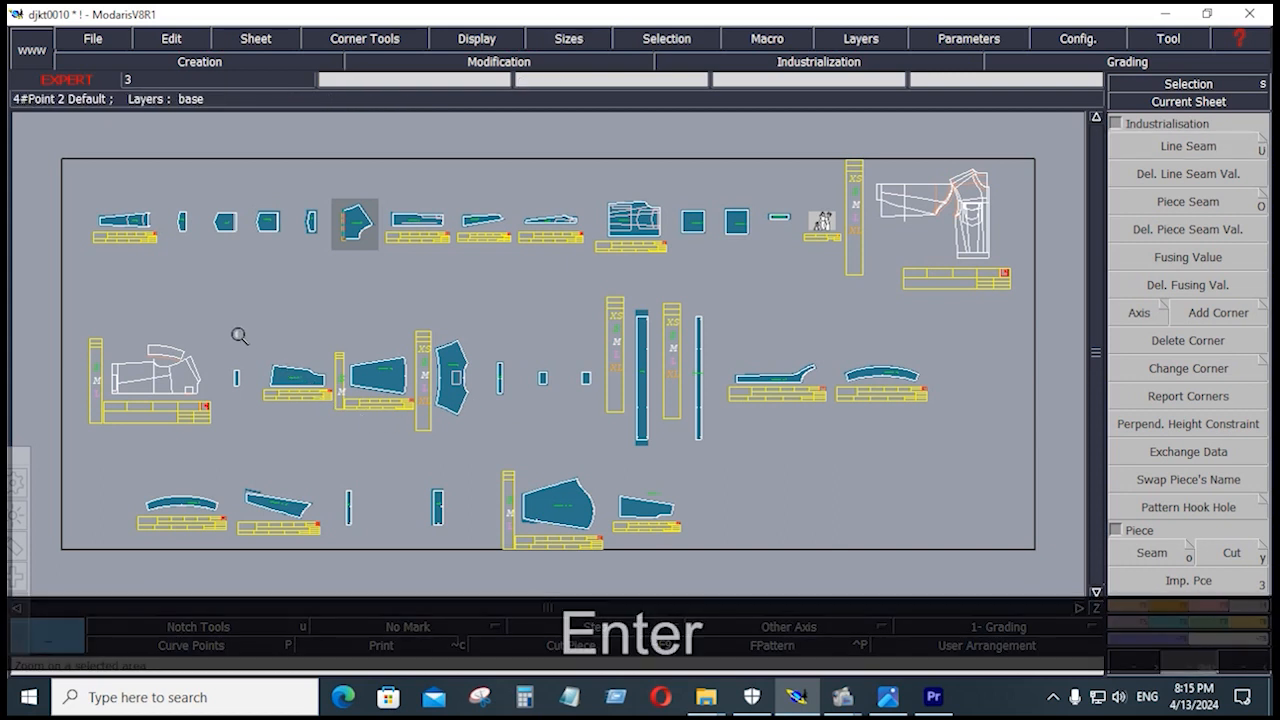
{"action": "left_click_drag", "start_coordinate": [236, 329], "coordinate": [414, 449]}
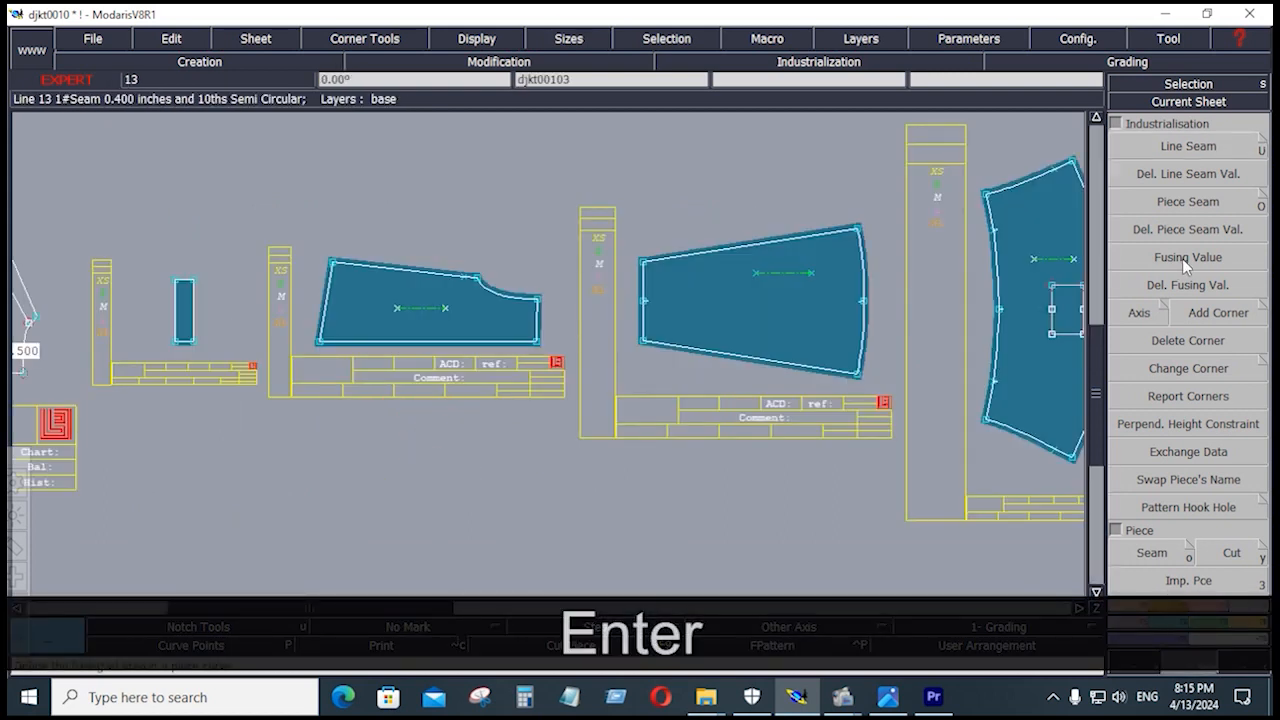
{"action": "left_click", "coordinate": [1205, 146]}
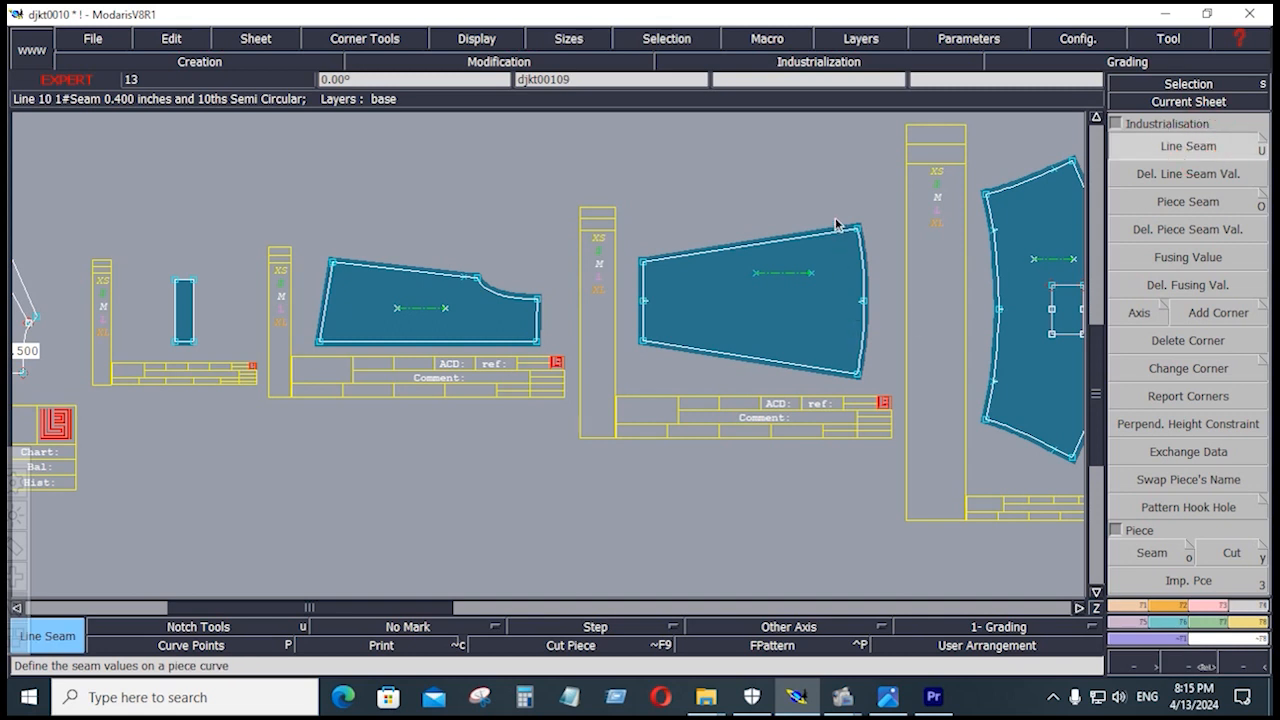
{"action": "left_click_drag", "start_coordinate": [833, 208], "coordinate": [898, 350]}
{"action": "left_click", "coordinate": [863, 338]}
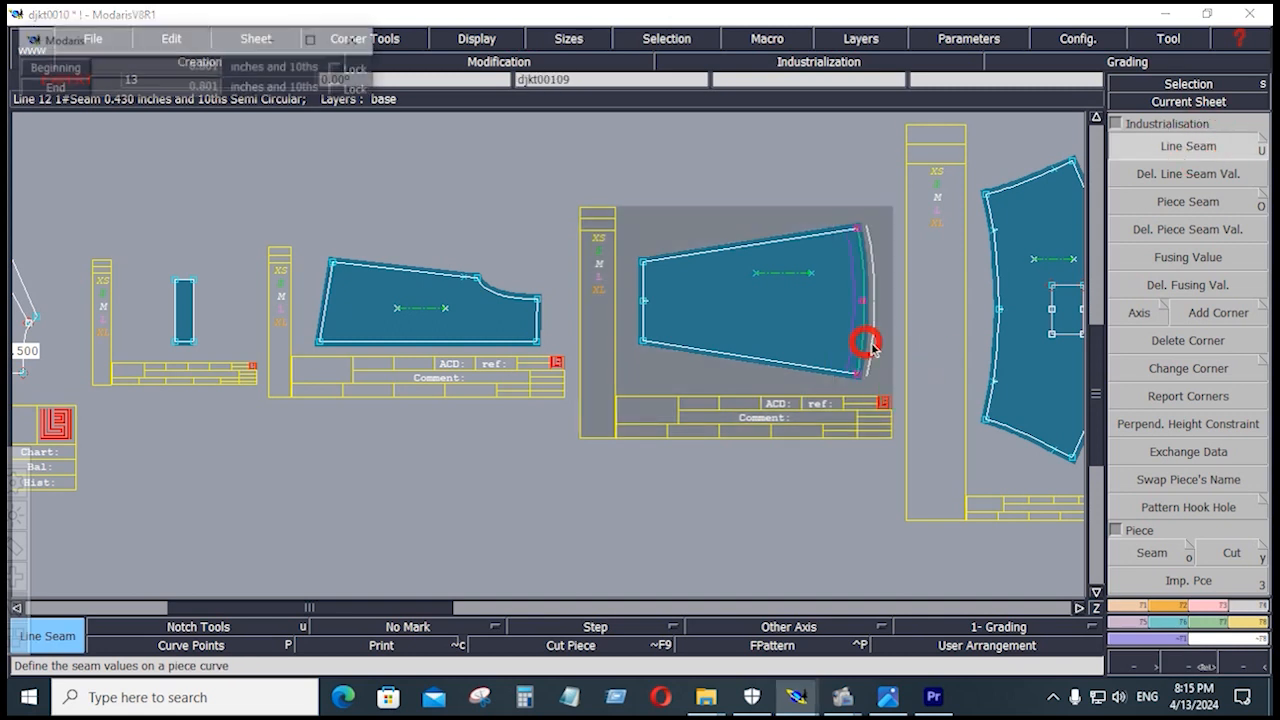
{"action": "key", "text": "Down"}
{"action": "type", "text": ".75"}
{"action": "key", "text": "Down"}
{"action": "key", "text": "Down"}
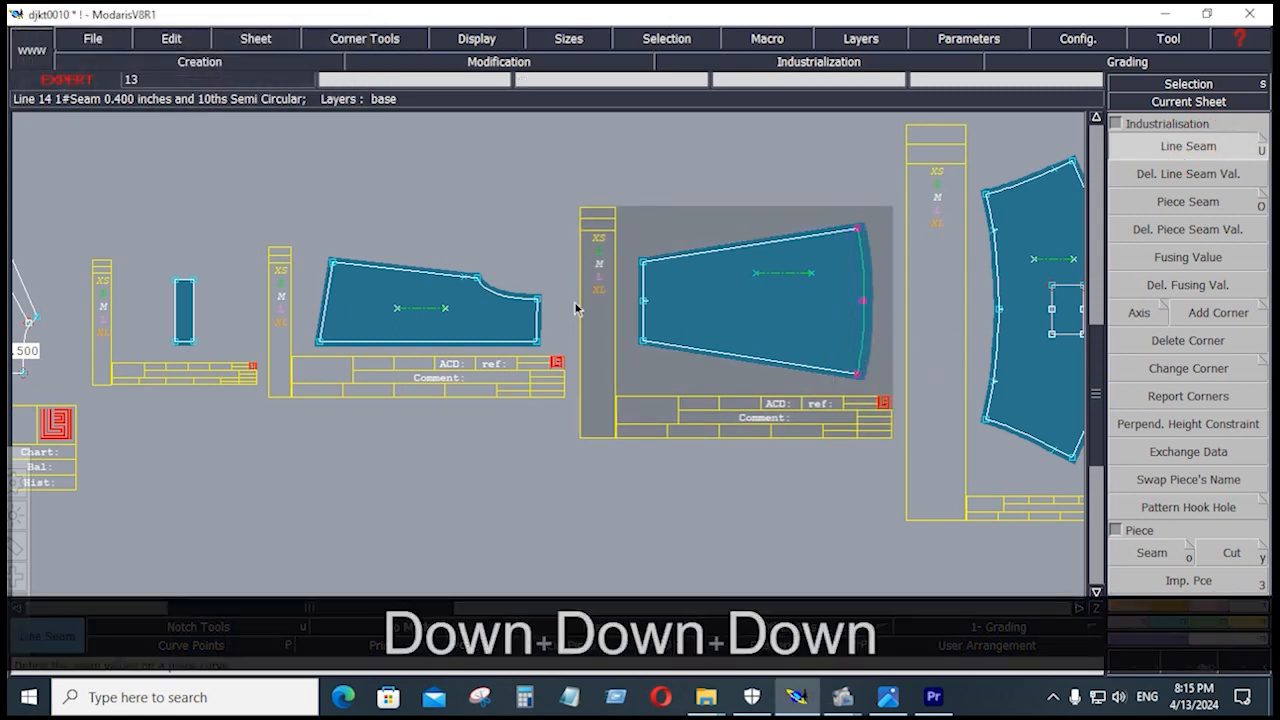
Step: Apply the same 0.75 line seam to the adjacent piece's short straight edge beside the curved cut-out, and arrange all sheets
{"action": "left_click_drag", "start_coordinate": [515, 277], "coordinate": [580, 362]}
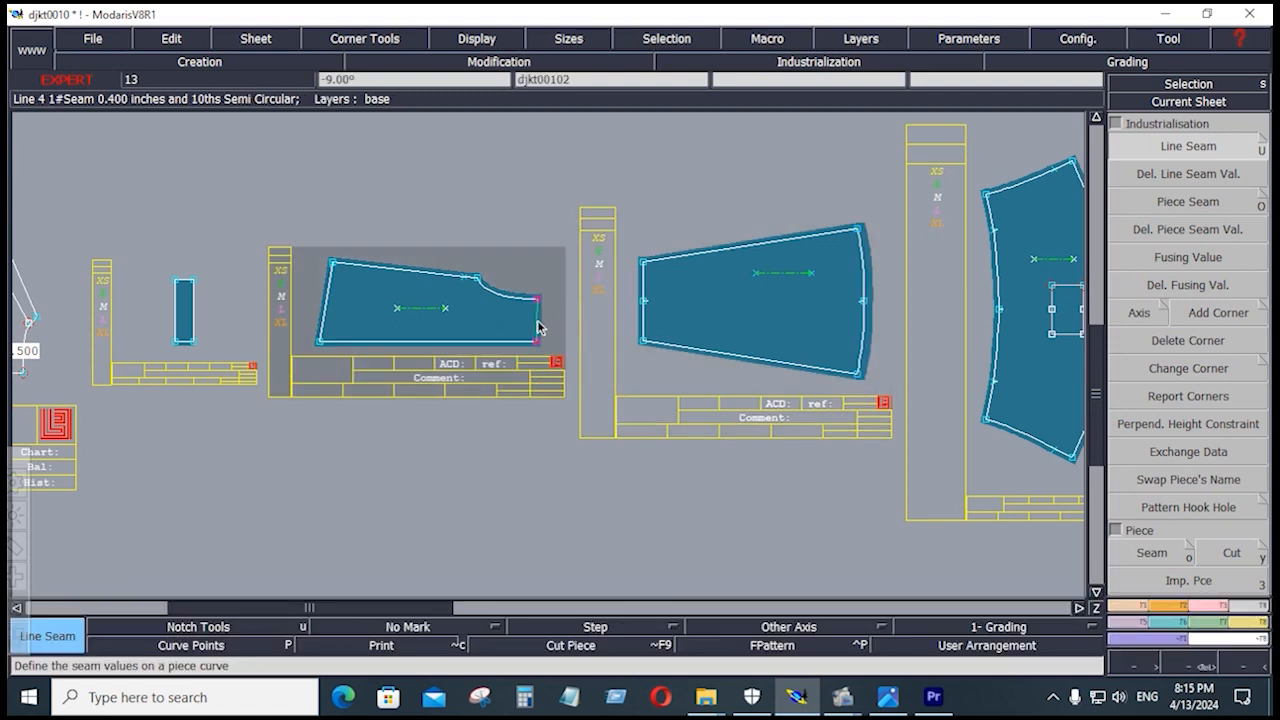
{"action": "left_click", "coordinate": [558, 327]}
{"action": "key", "text": "Down"}
{"action": "key", "text": "Down"}
{"action": "key", "text": "Down"}
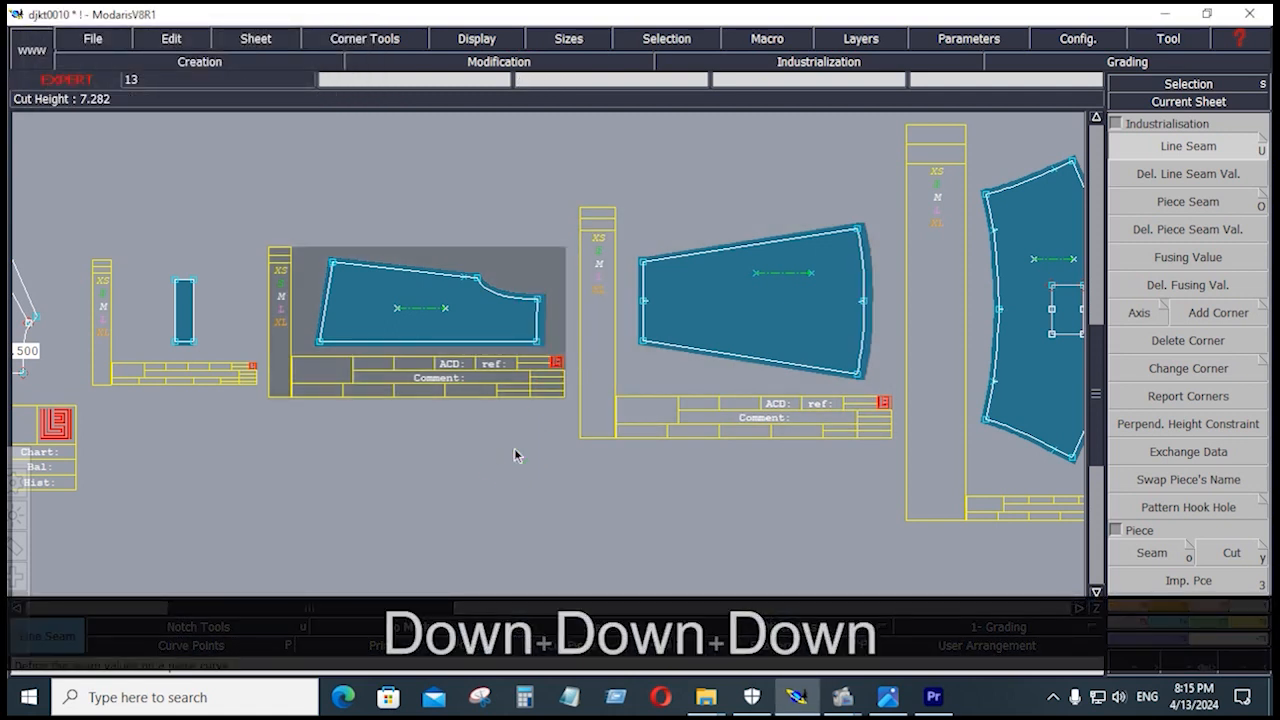
{"action": "key", "text": "j"}
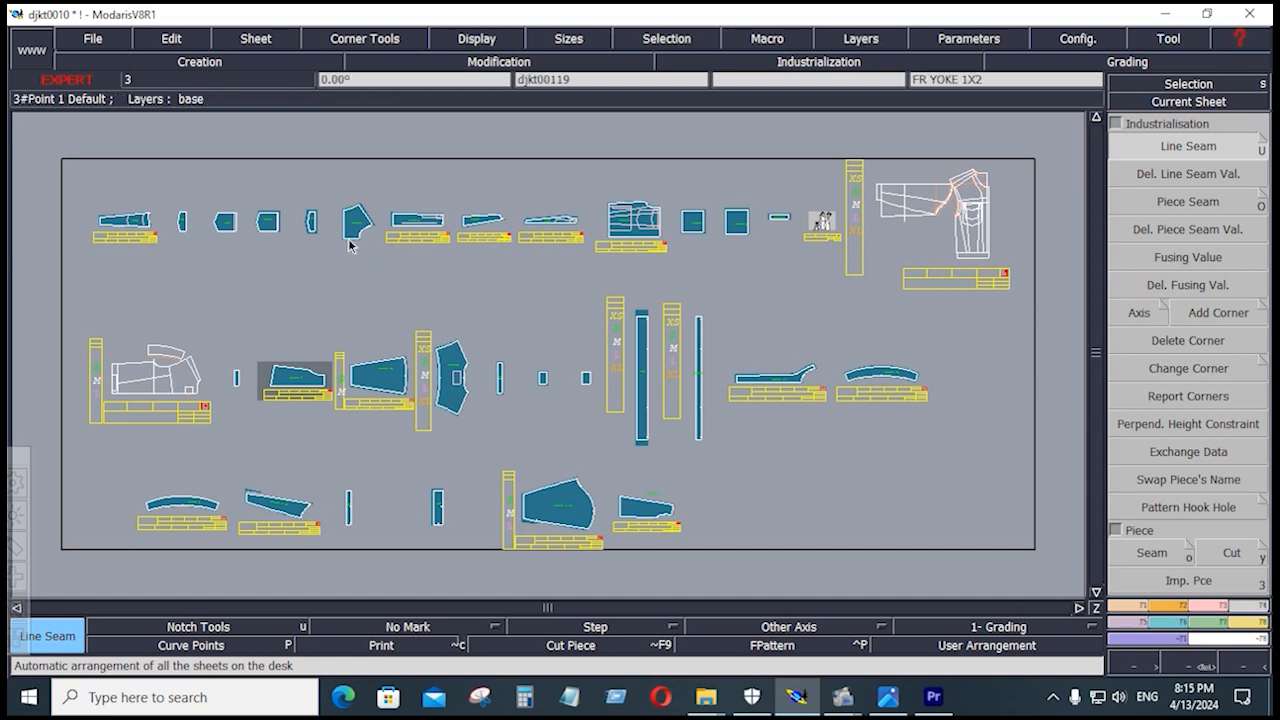
Step: Check the seam allowances of the small first-row pieces by enlarging their sheets one after another
{"action": "left_click", "coordinate": [167, 240]}
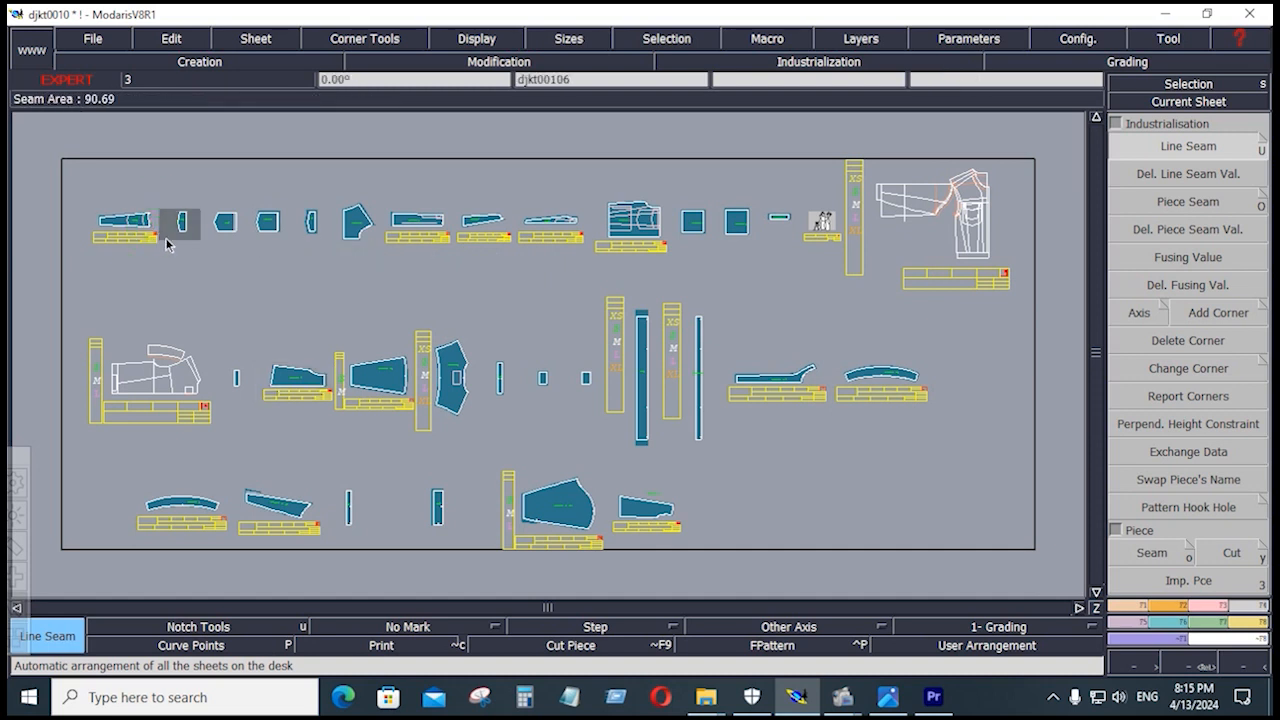
{"action": "key", "text": "Home"}
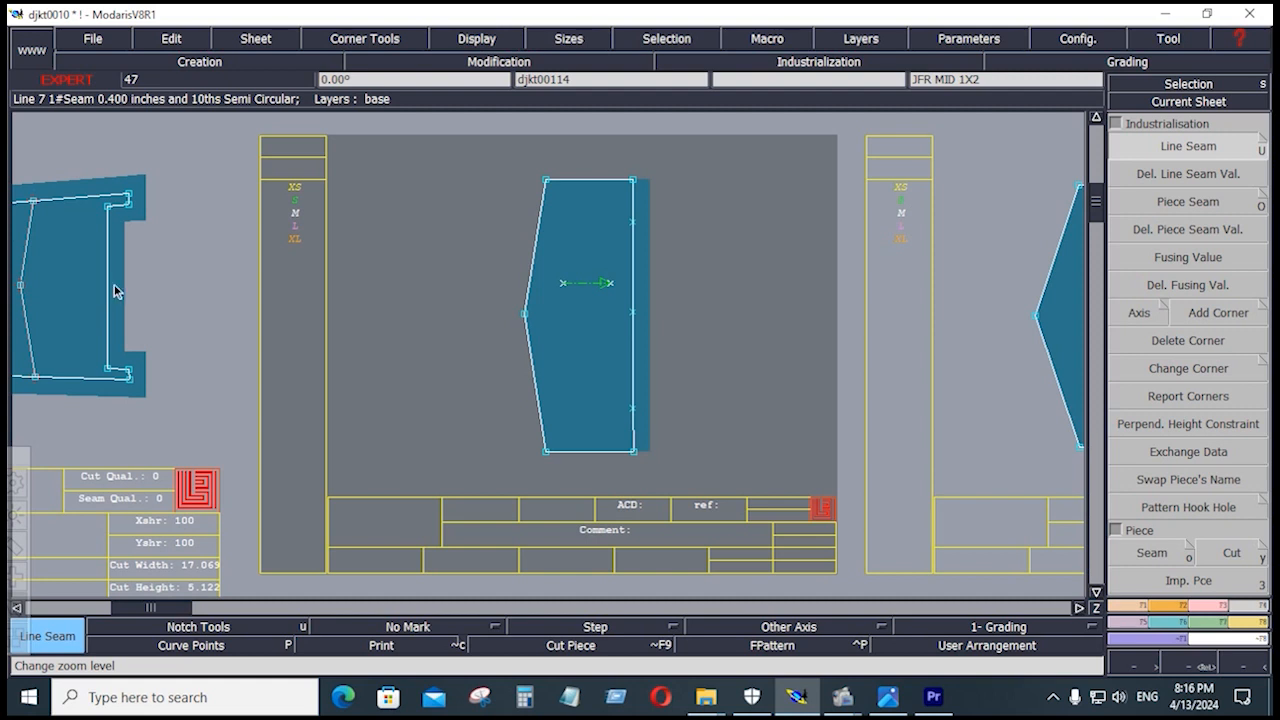
{"action": "key", "text": "j"}
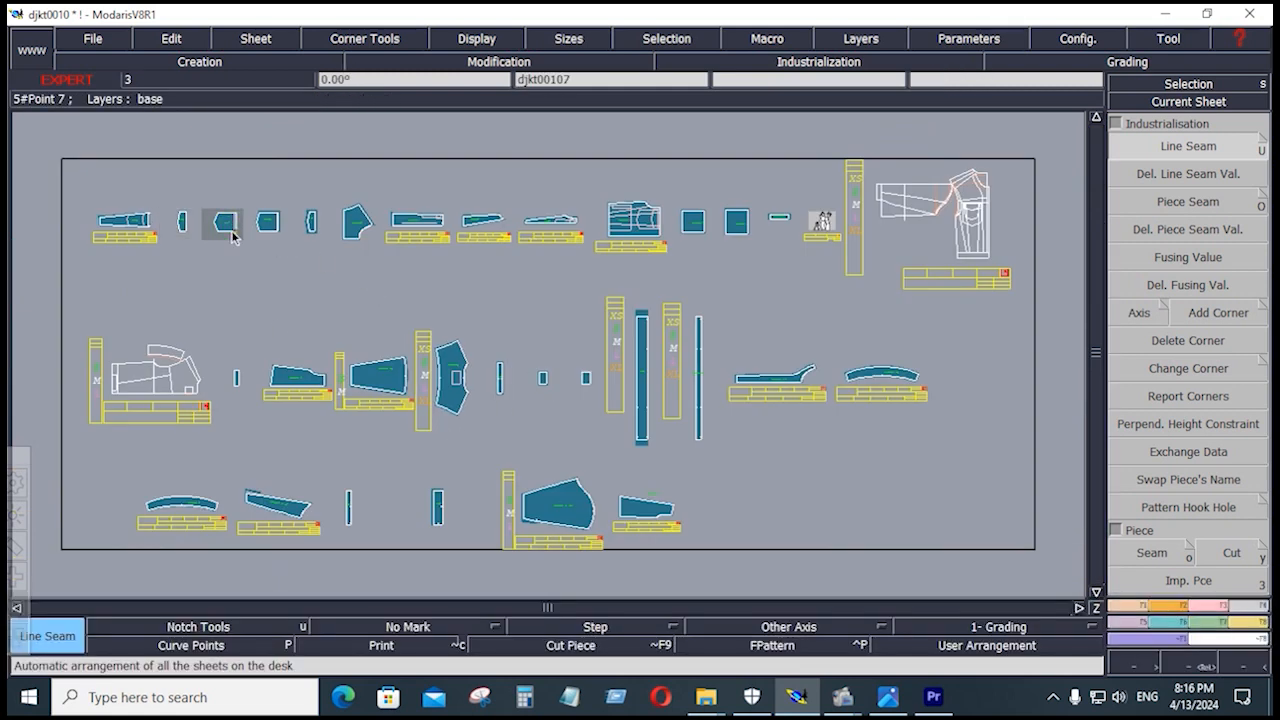
{"action": "key", "text": "Home"}
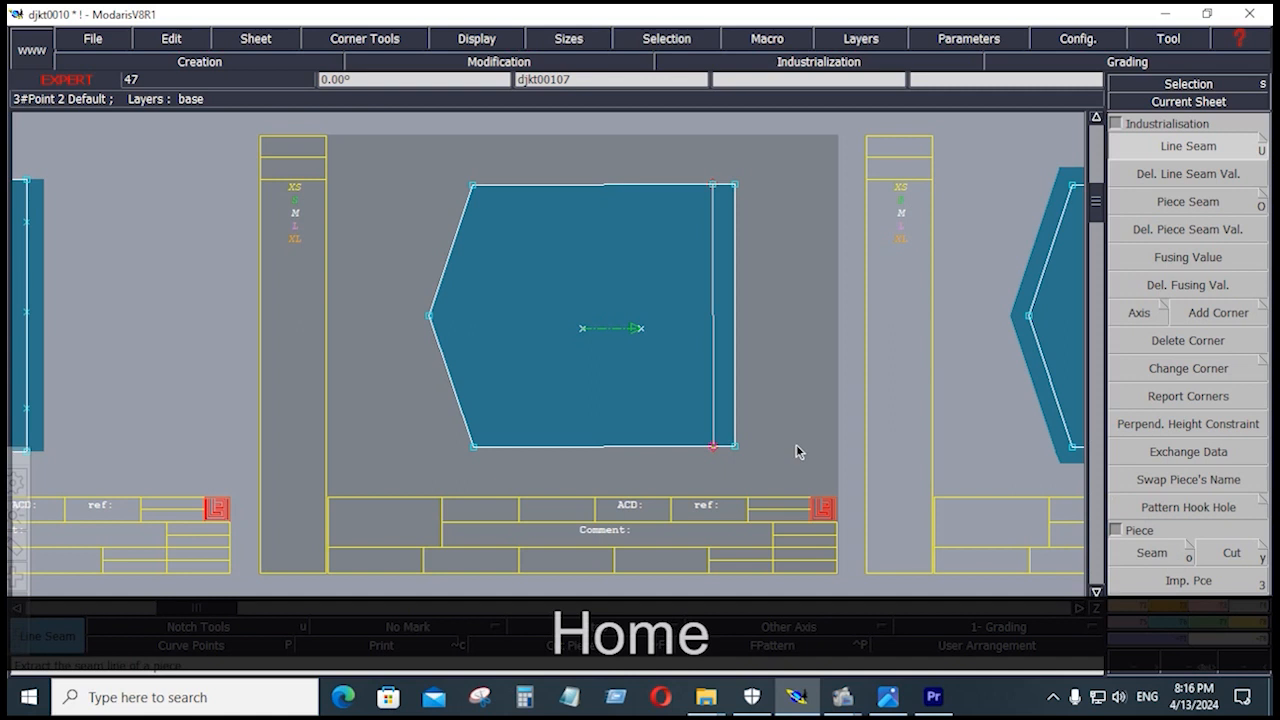
{"action": "key", "text": "j"}
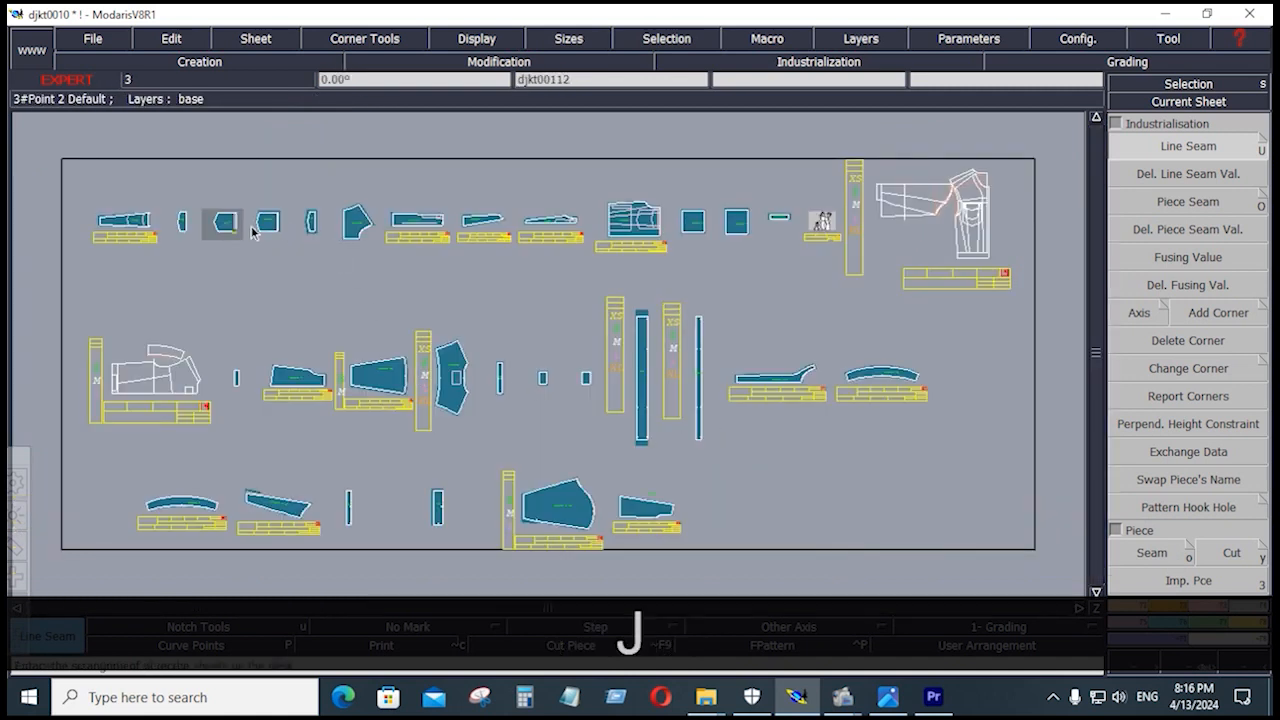
Step: Set the seam allowance of the pointed pocket piece's straight opening edge to 0.875 at both ends and arrange the sheets again
{"action": "key", "text": "Home"}
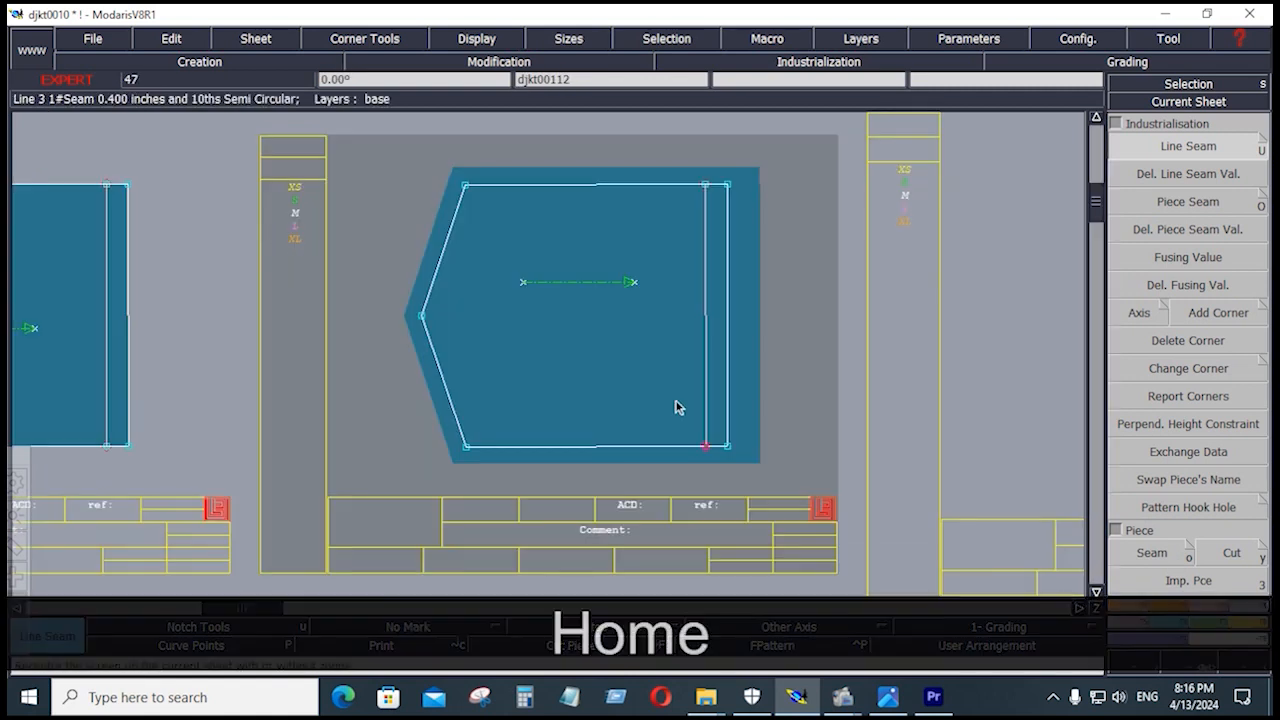
{"action": "left_click", "coordinate": [1209, 148]}
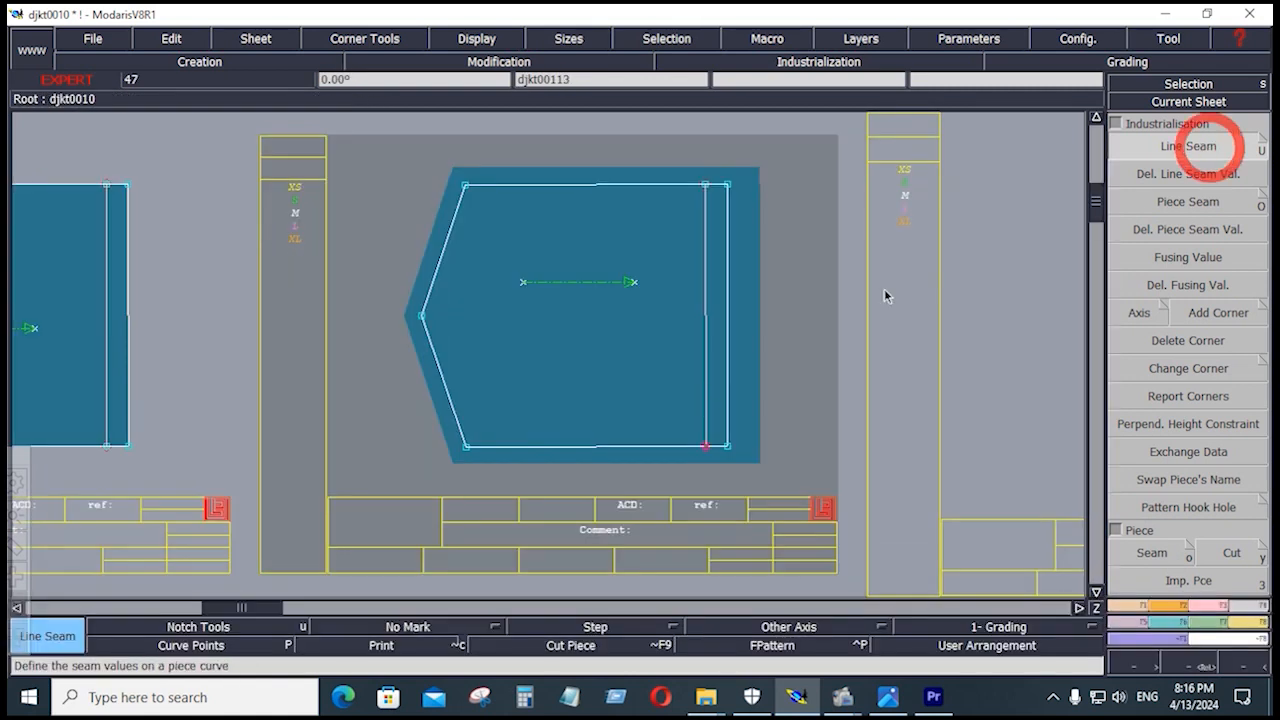
{"action": "left_click", "coordinate": [731, 332]}
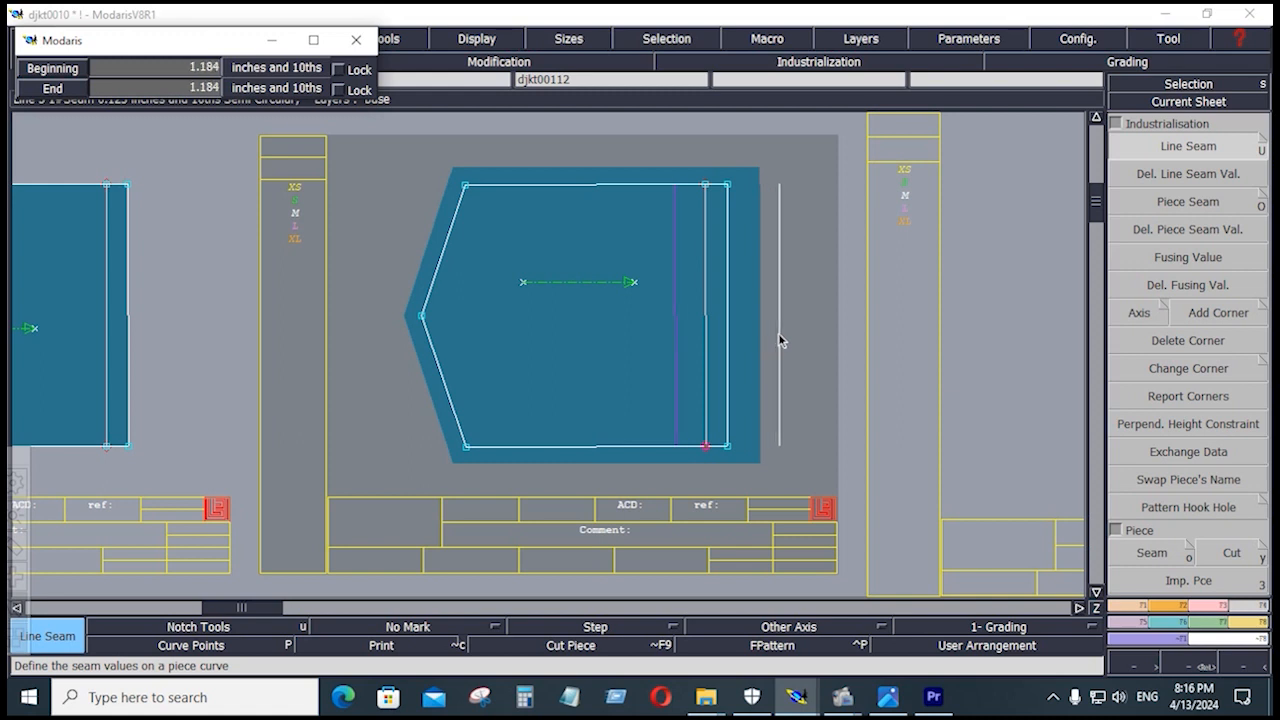
{"action": "key", "text": "Down"}
{"action": "type", "text": ".8"}
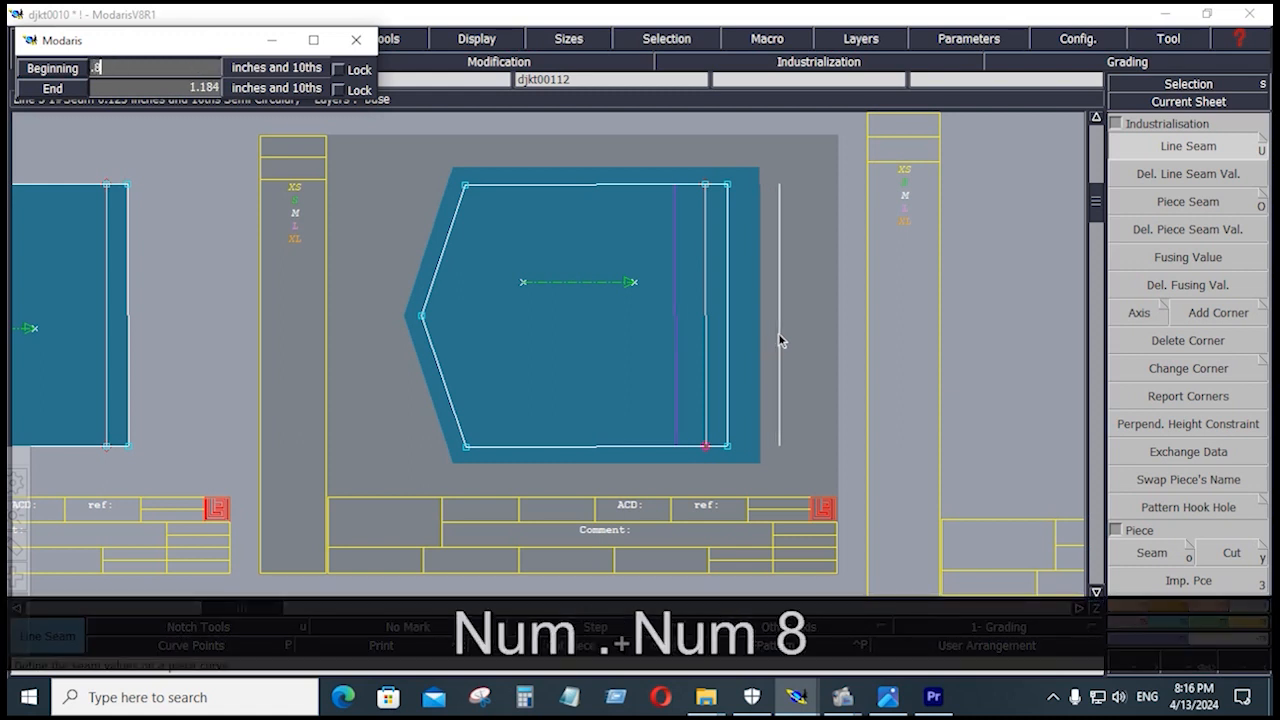
{"action": "type", "text": "75"}
{"action": "key", "text": "Down"}
{"action": "type", "text": "."}
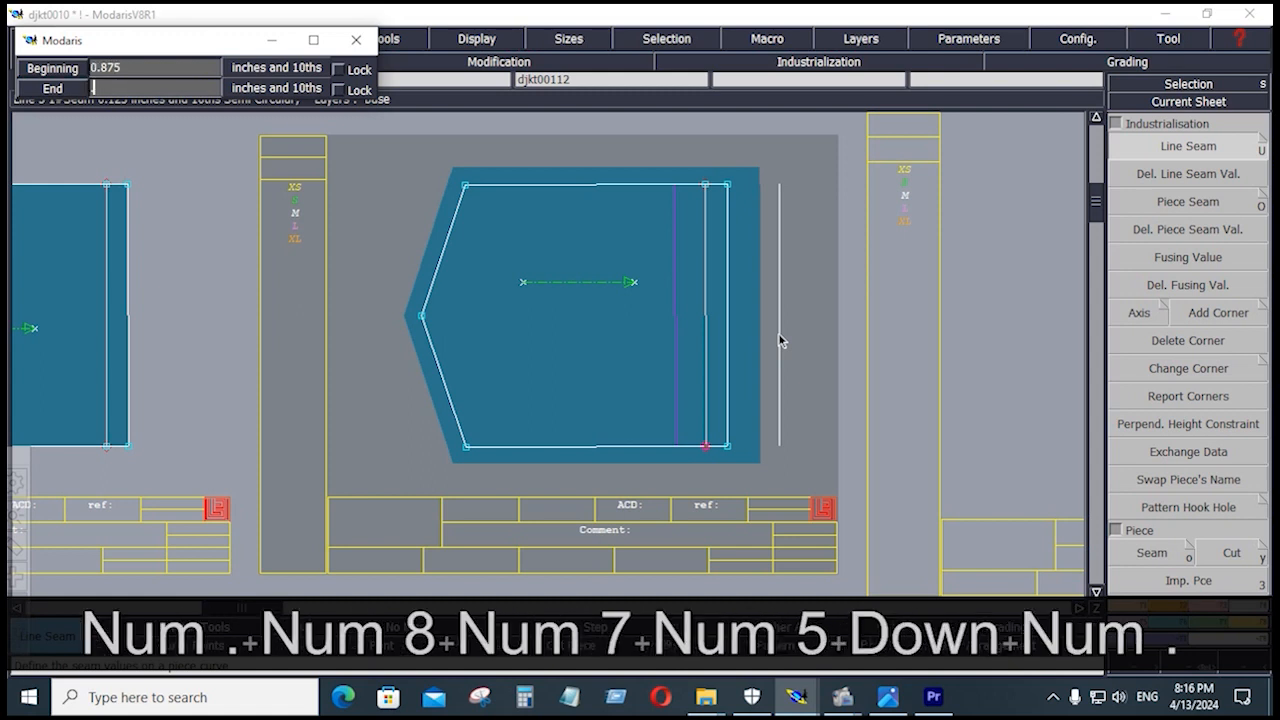
{"action": "type", "text": "875"}
{"action": "key", "text": "Return"}
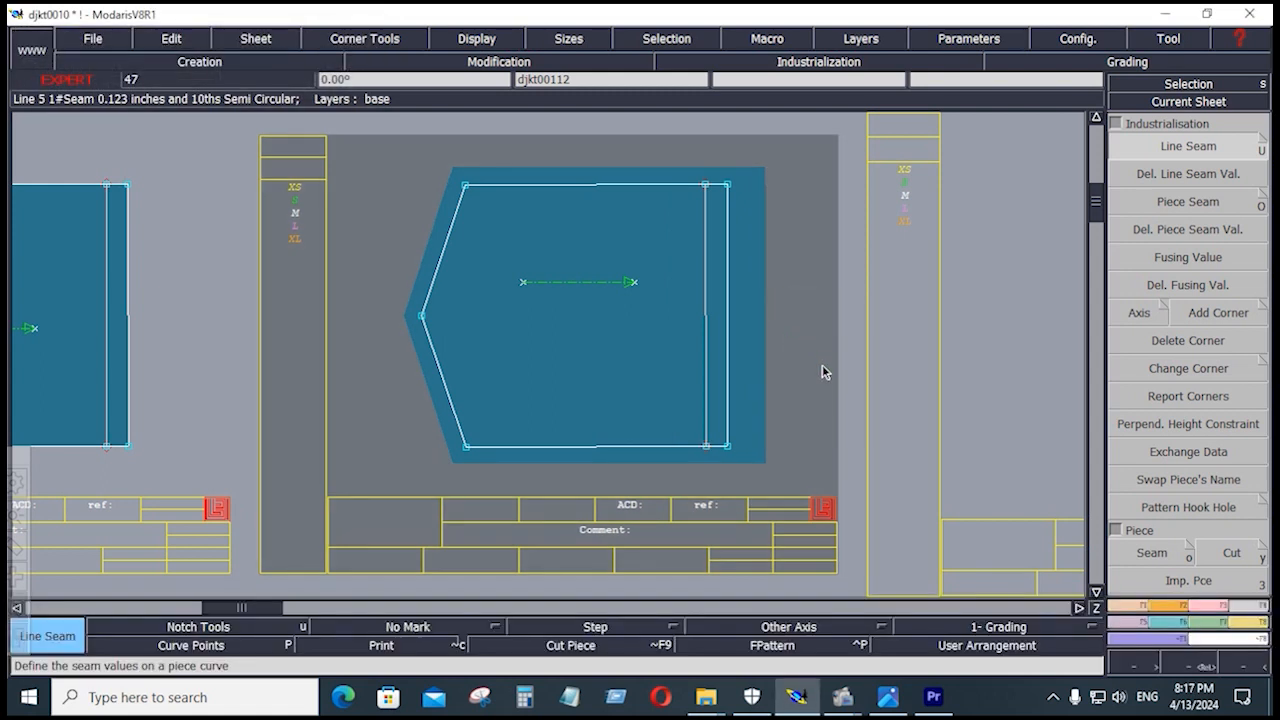
{"action": "key", "text": "j"}
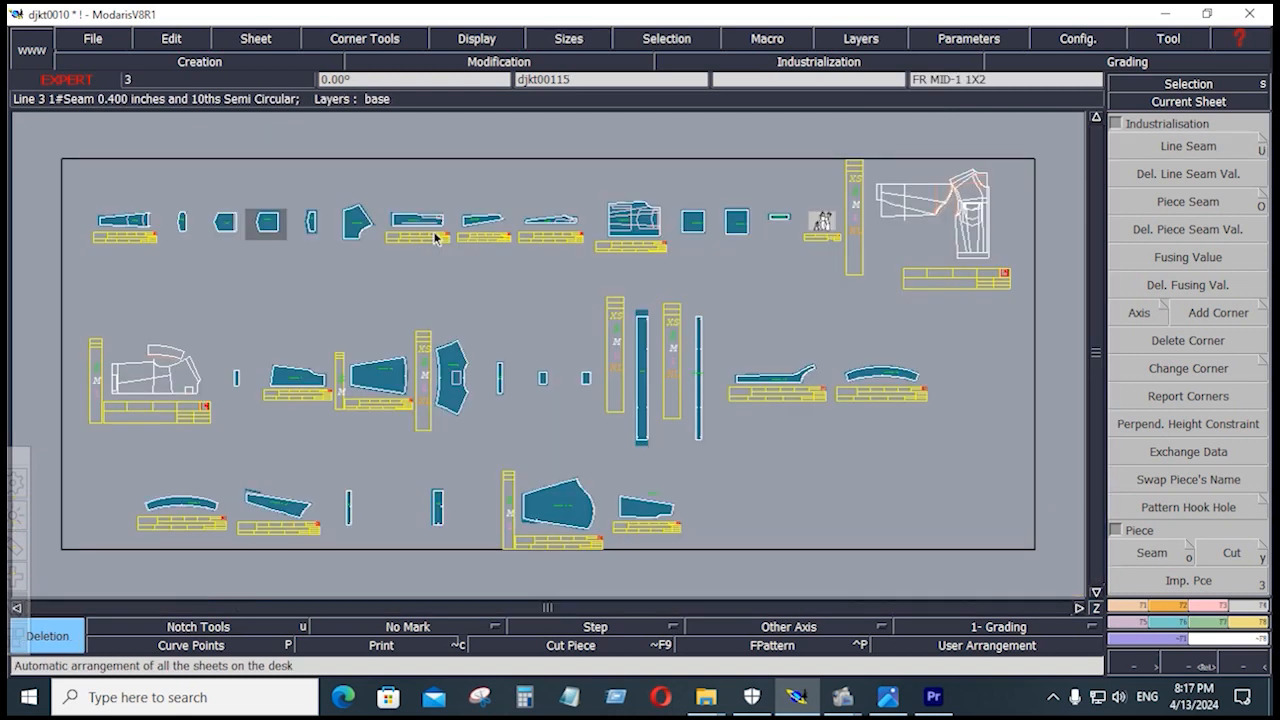
Step: Set the seam allowance of the FR MID 3 1X2 piece's short end edge beside the curve to 0.75 at both ends
{"action": "key", "text": "Return"}
{"action": "left_click_drag", "start_coordinate": [376, 190], "coordinate": [588, 257]}
{"action": "left_click_drag", "start_coordinate": [588, 257], "coordinate": [590, 258]}
{"action": "key", "text": "Down"}
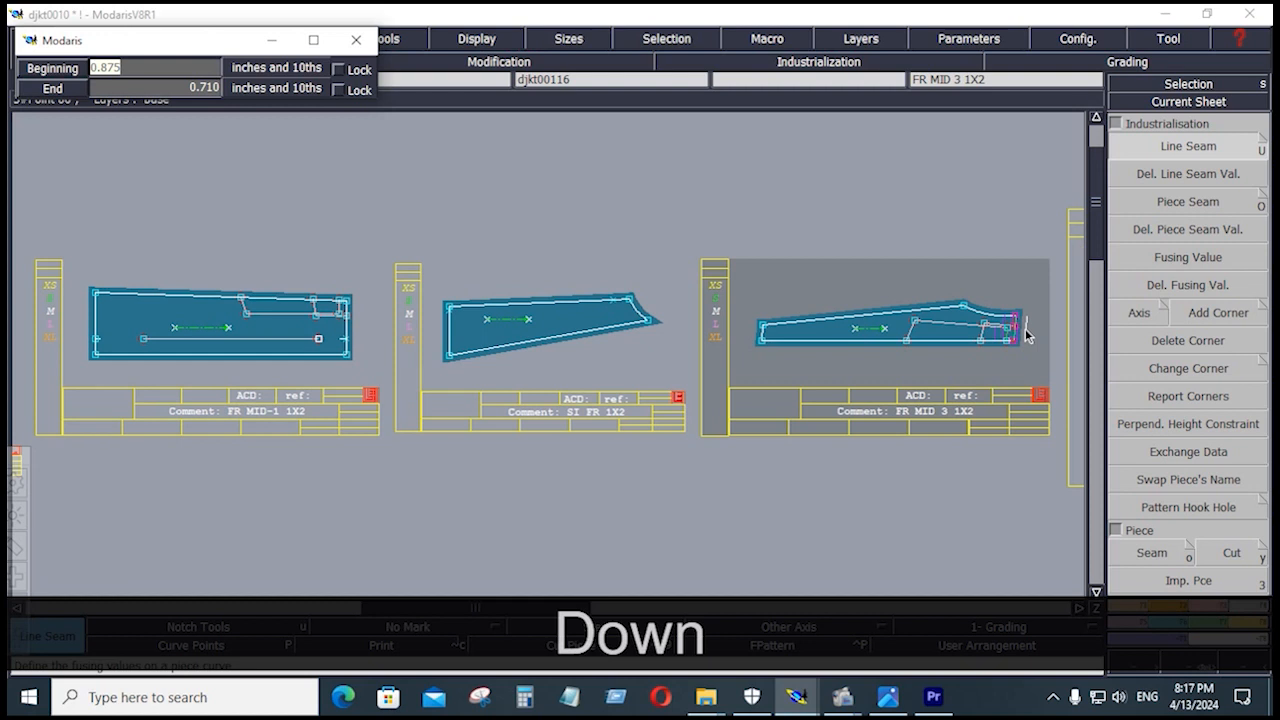
{"action": "type", "text": ".75"}
{"action": "key", "text": "Down"}
{"action": "type", "text": ".7"}
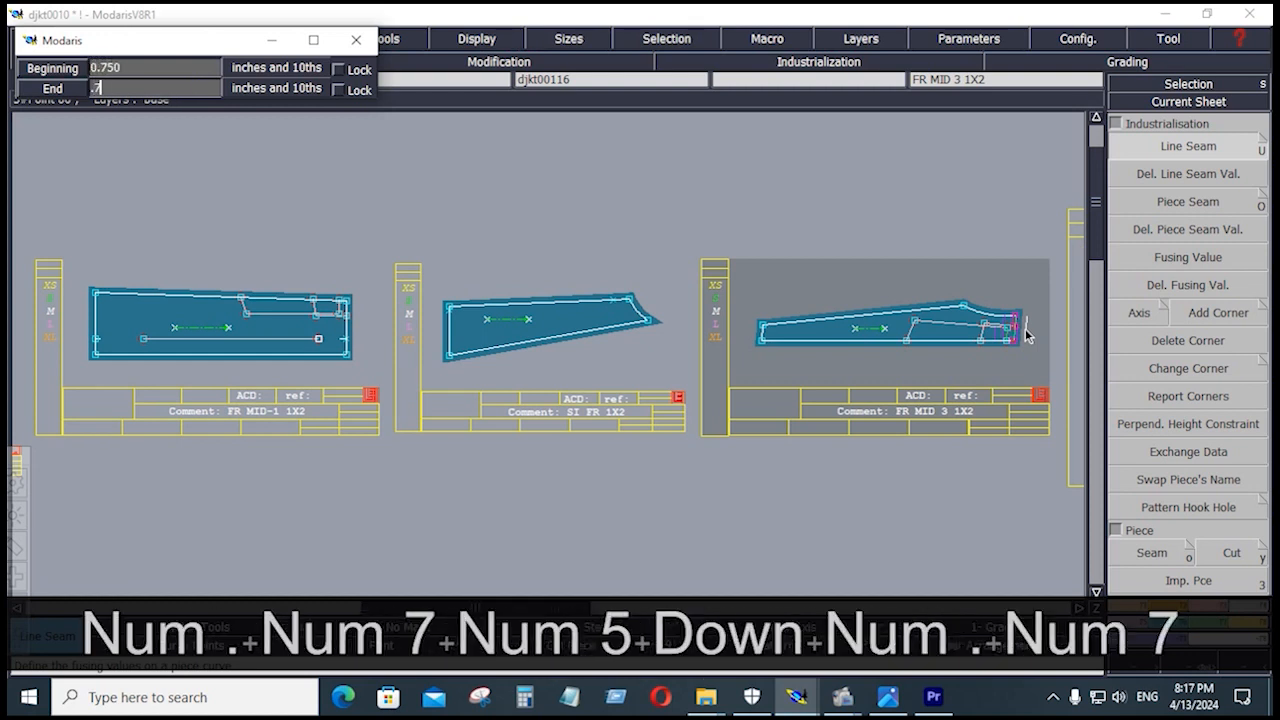
{"action": "type", "text": "5"}
{"action": "key", "text": "Down"}
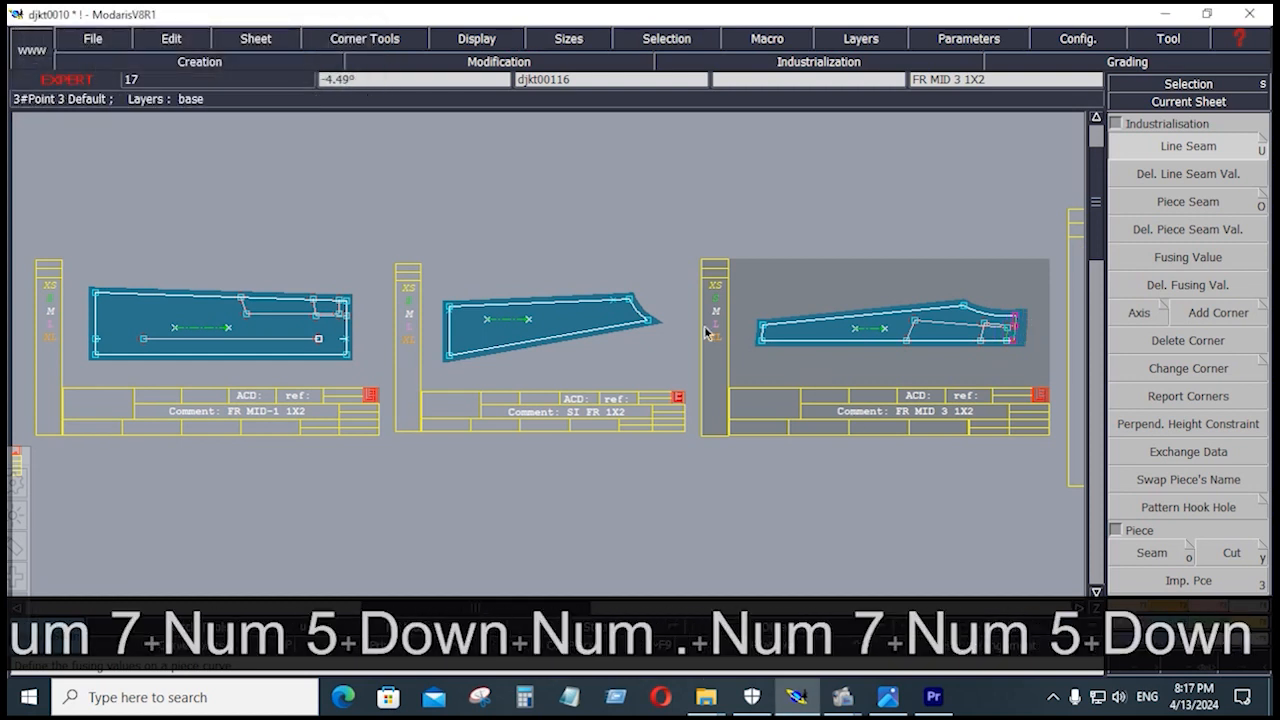
Step: Apply the 0.75 line seam to the FR MID-1 1X2 piece's end edge on the pocket side and arrange all sheets on the desk
{"action": "left_click", "coordinate": [382, 364]}
{"action": "left_click", "coordinate": [350, 349]}
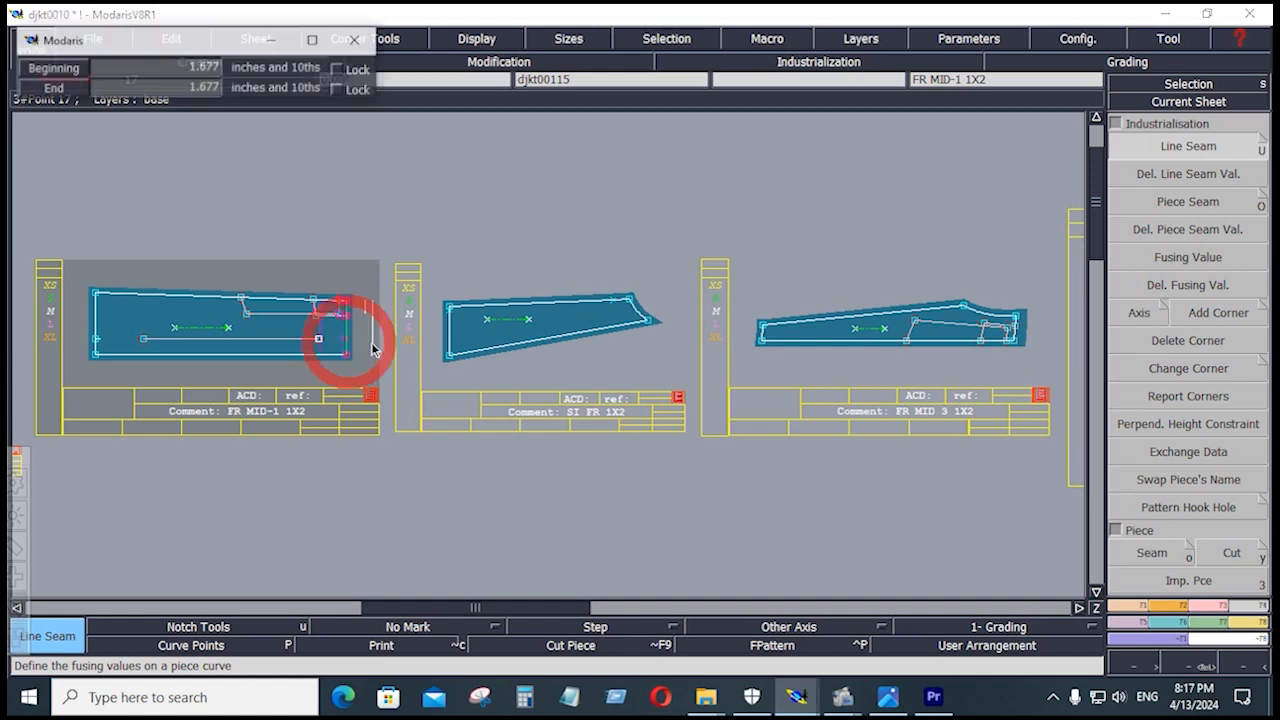
{"action": "key", "text": "Down"}
{"action": "key", "text": "Down"}
{"action": "key", "text": "Down"}
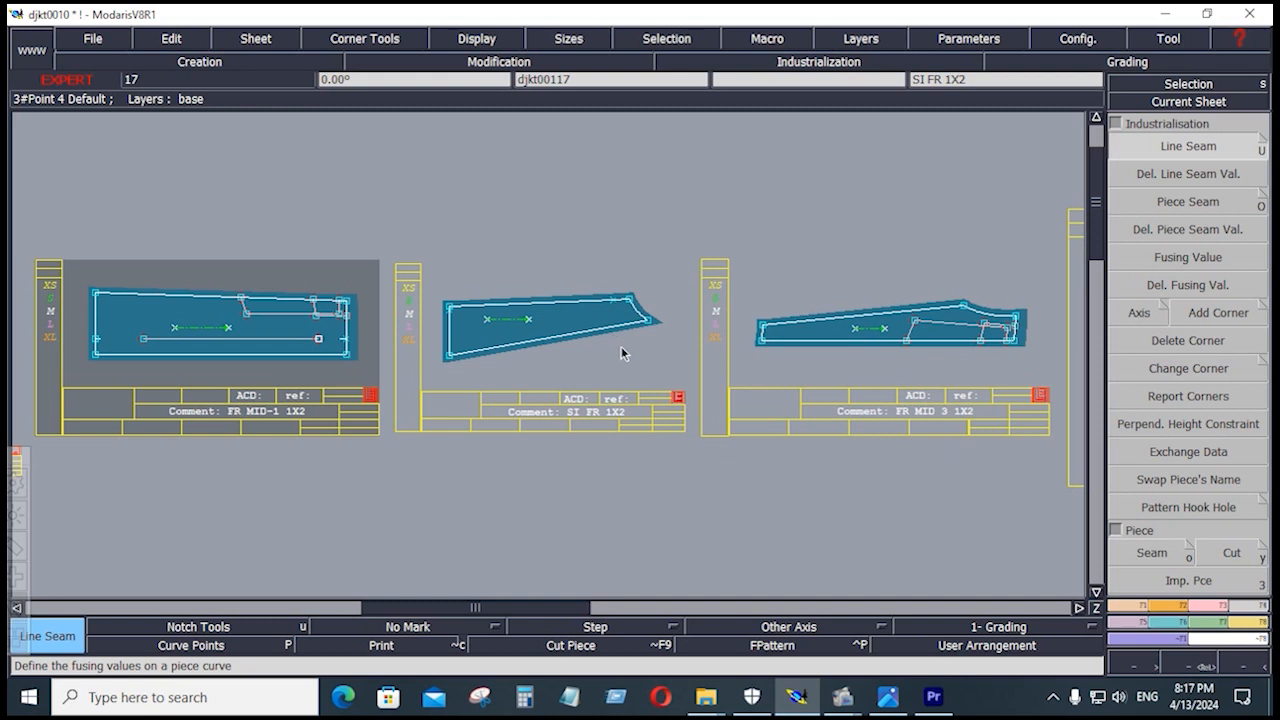
{"action": "key", "text": "j"}
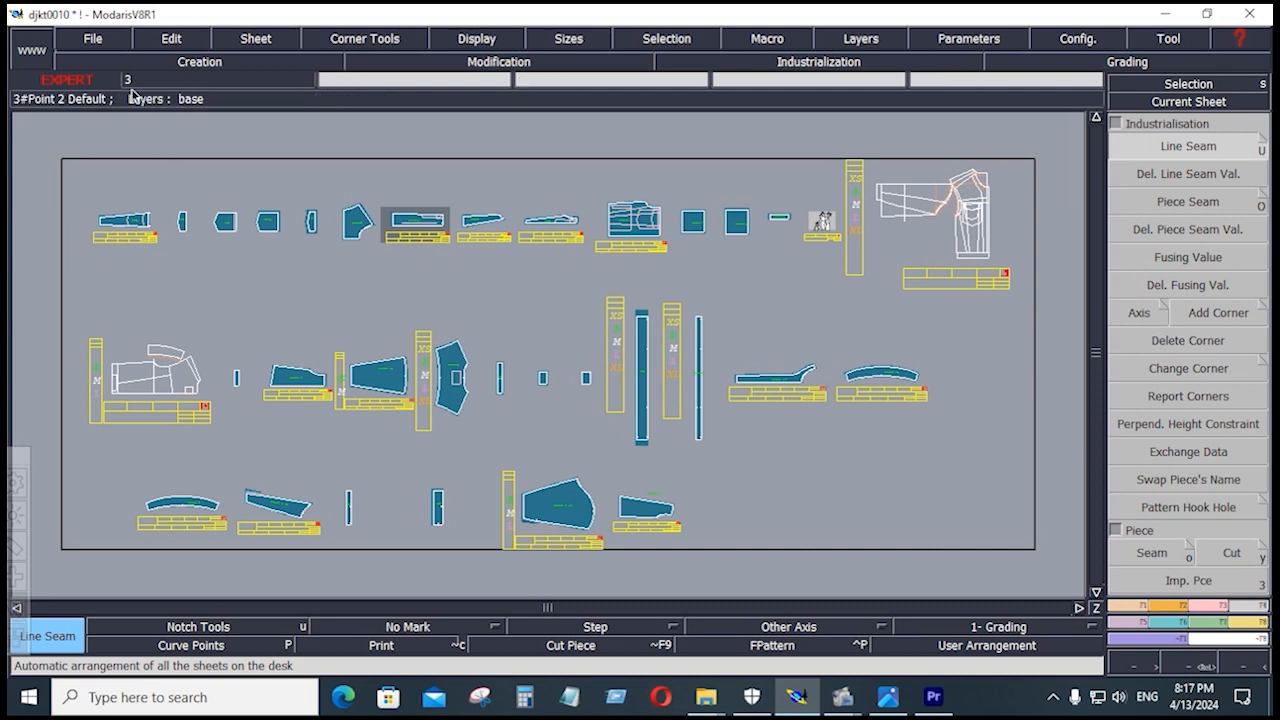
Step: Save the model, continuing past the detected anomalies
{"action": "left_click", "coordinate": [104, 42]}
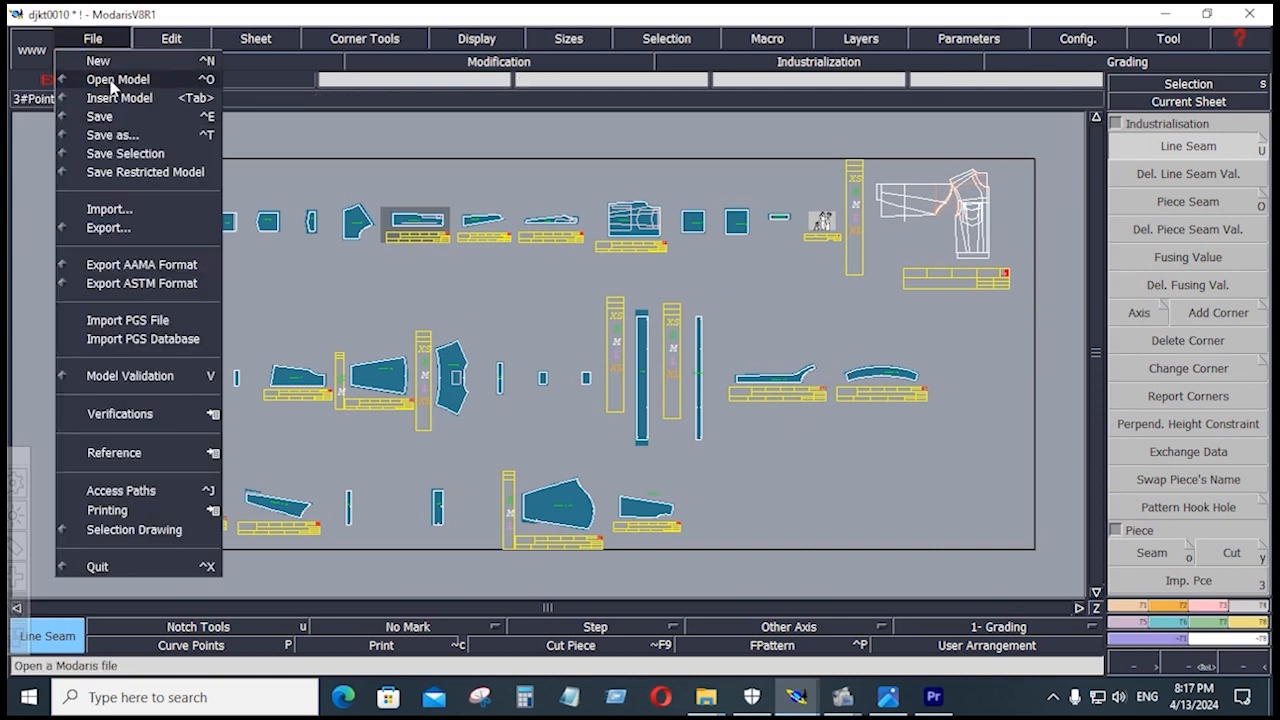
{"action": "left_click", "coordinate": [99, 116]}
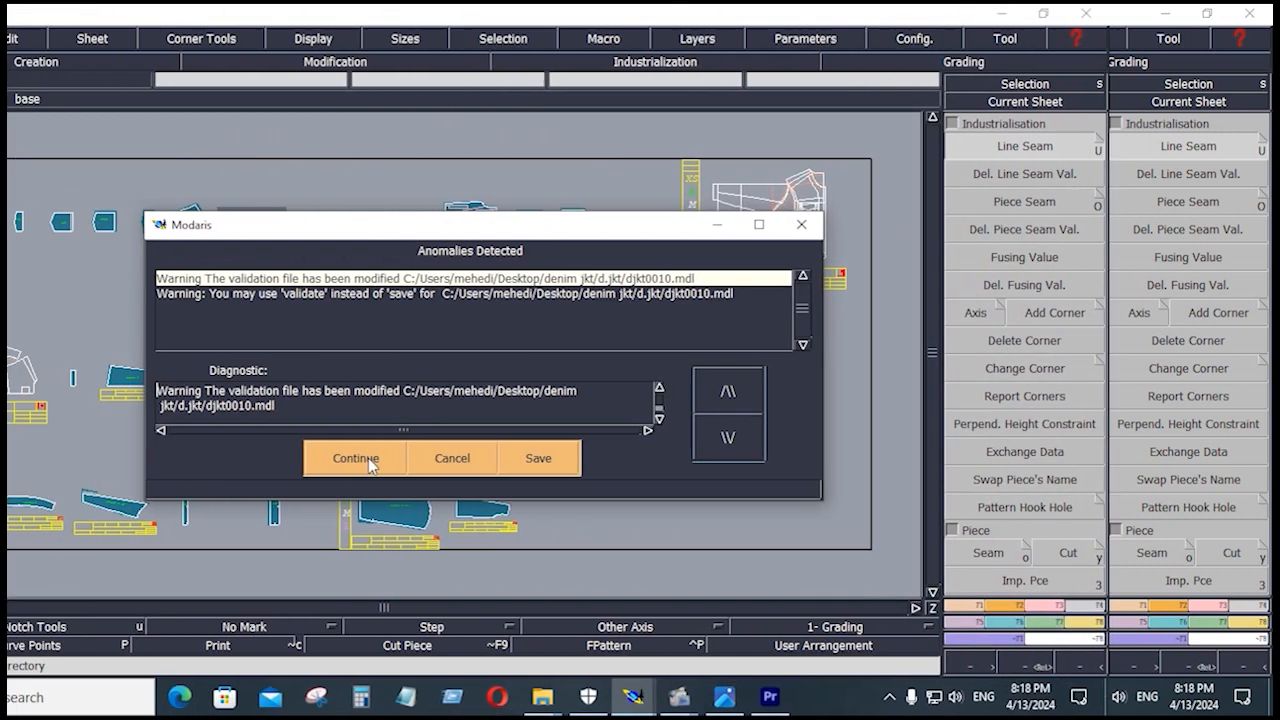
{"action": "left_click", "coordinate": [519, 458]}
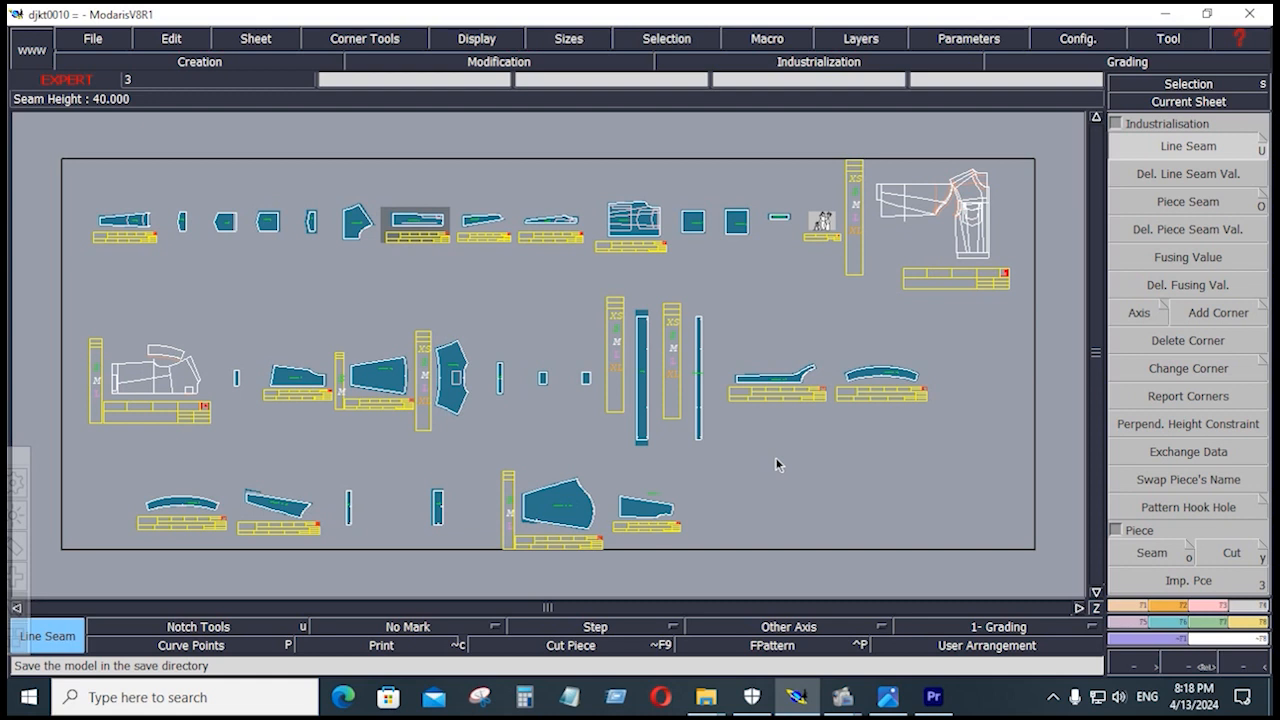
Step: Create a new variant named DJKT0010 and minimize its window to return to the pattern desk
{"action": "key", "text": "KP_Multiply"}
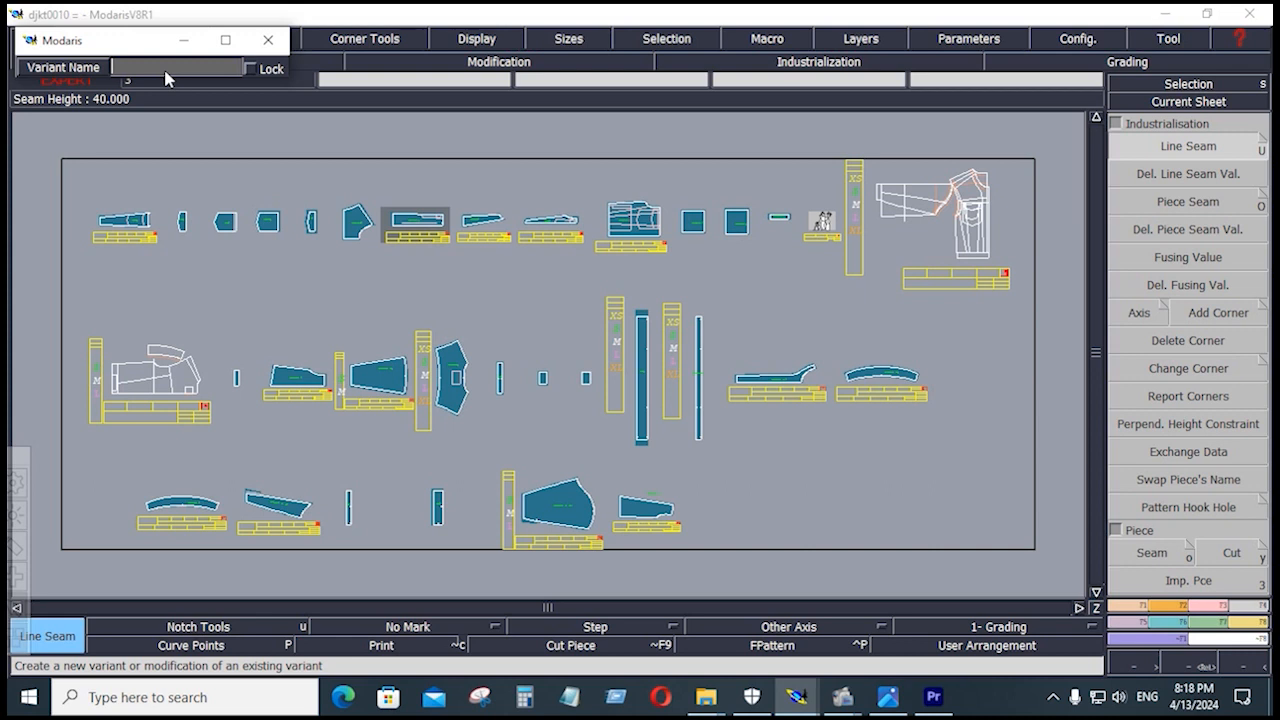
{"action": "type", "text": "D"}
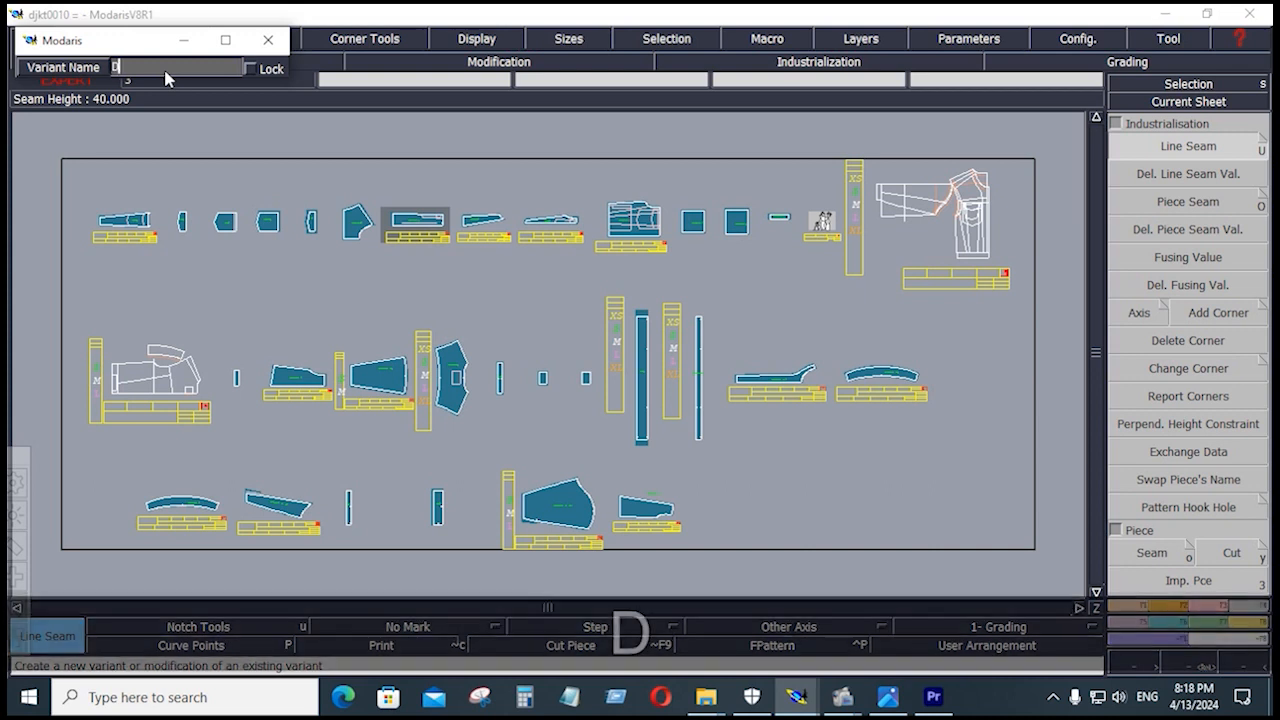
{"action": "type", "text": "JK"}
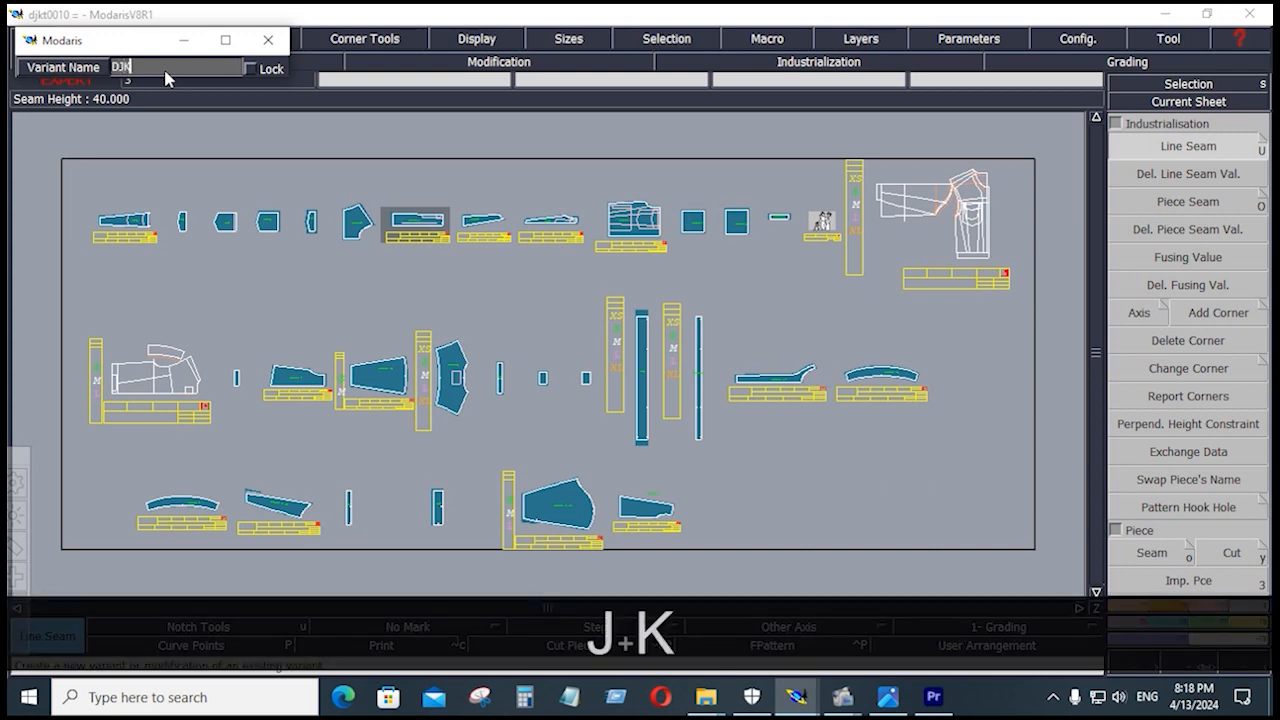
{"action": "type", "text": "T0010"}
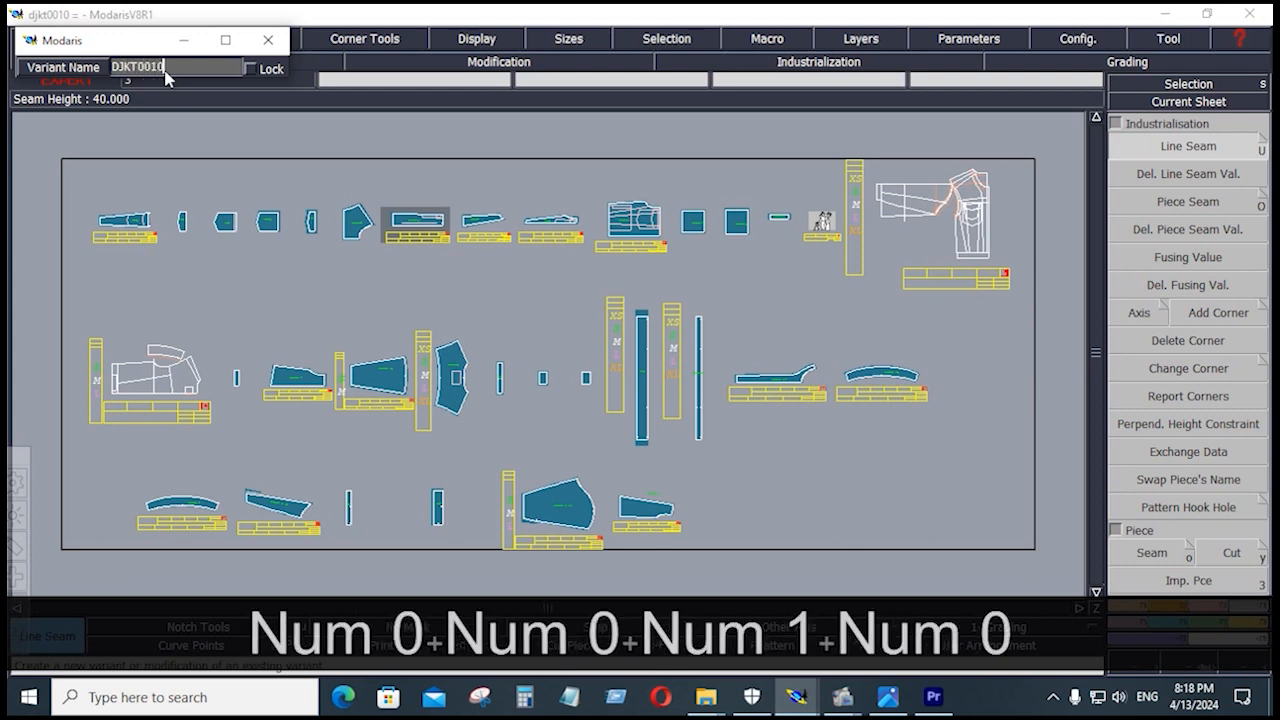
{"action": "key", "text": "Return"}
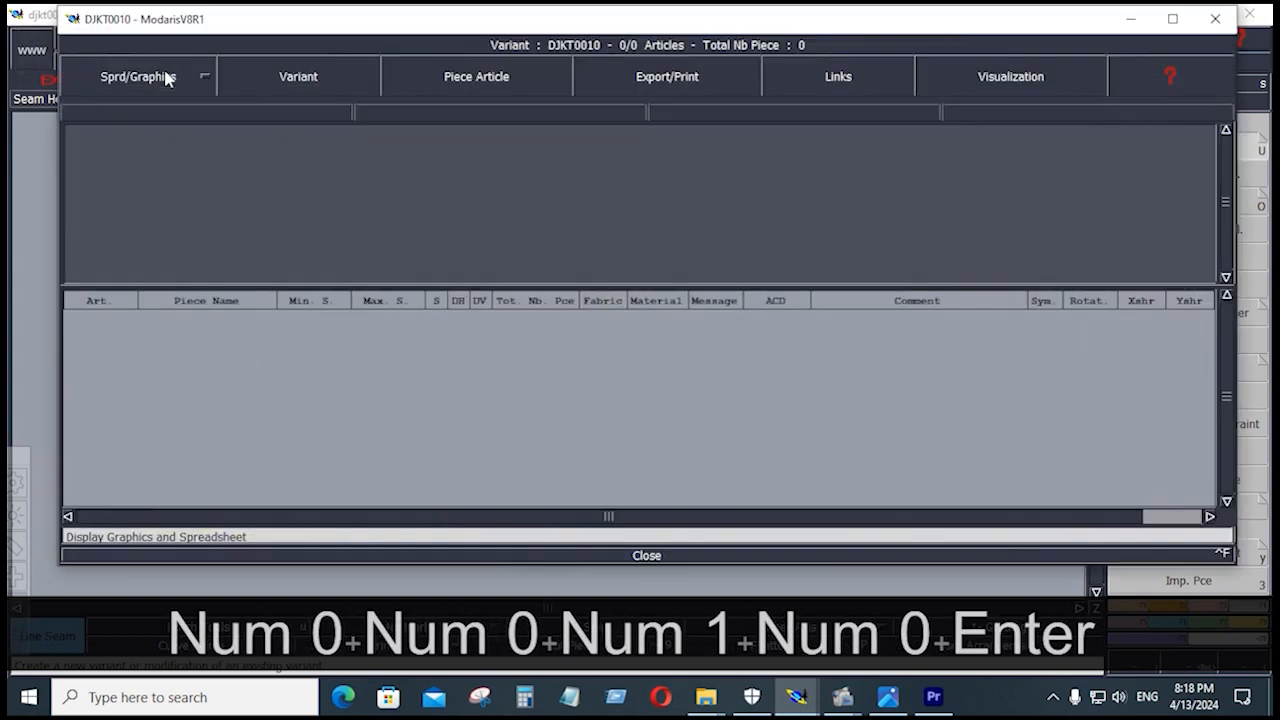
{"action": "left_click", "coordinate": [1133, 20]}
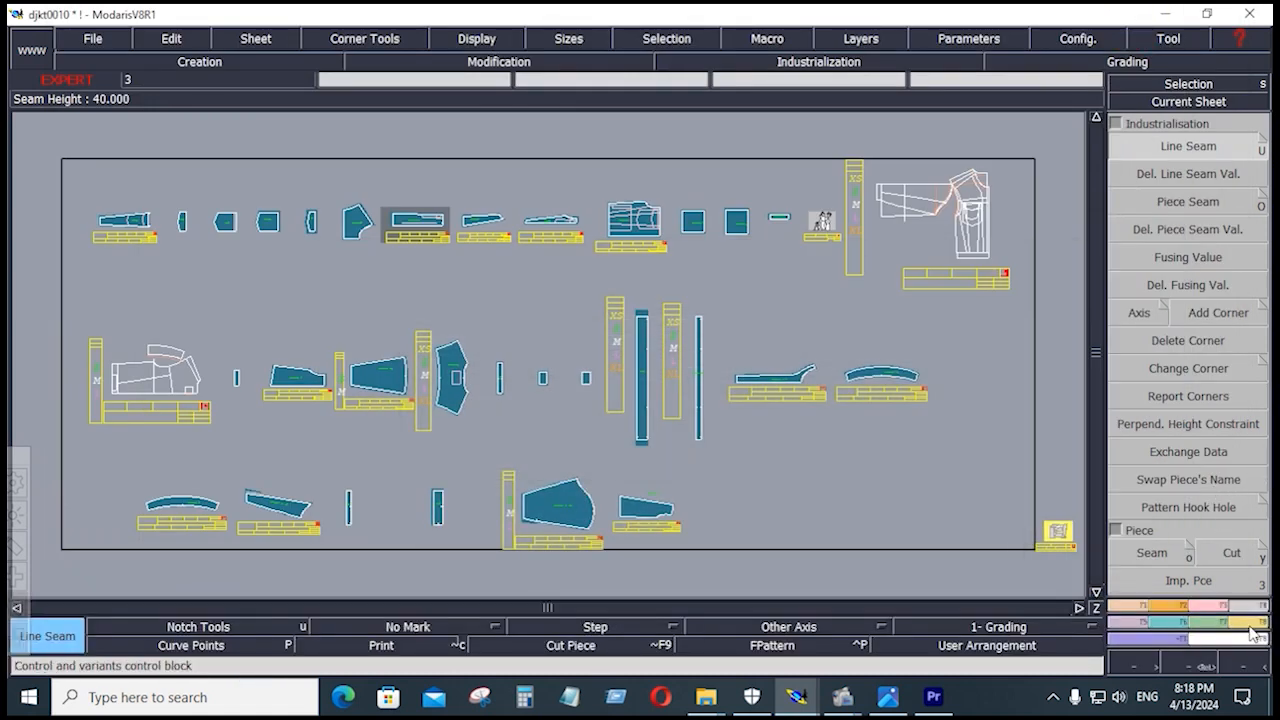
Step: Create piece articles in the variant from the cut pieces in the desk's upper row, including the two square pocket pieces and the small strip
{"action": "left_click", "coordinate": [1252, 623]}
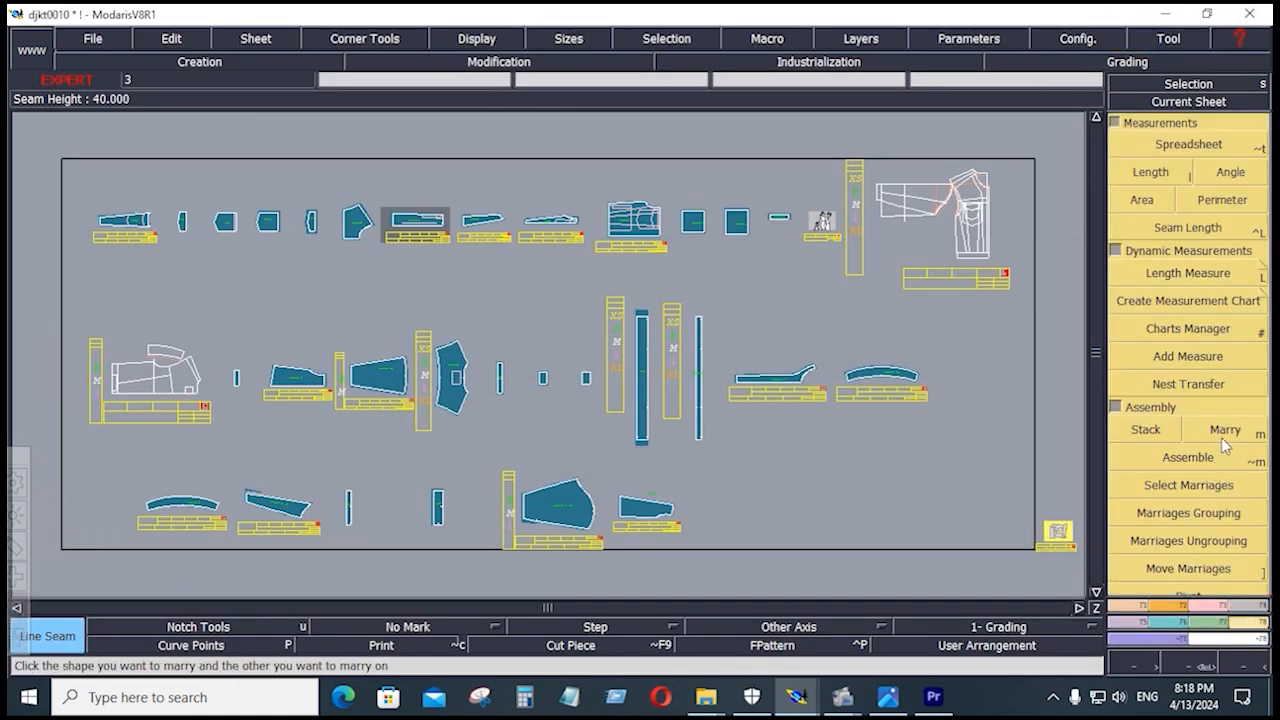
{"action": "left_click", "coordinate": [1115, 122]}
{"action": "left_click", "coordinate": [1115, 140]}
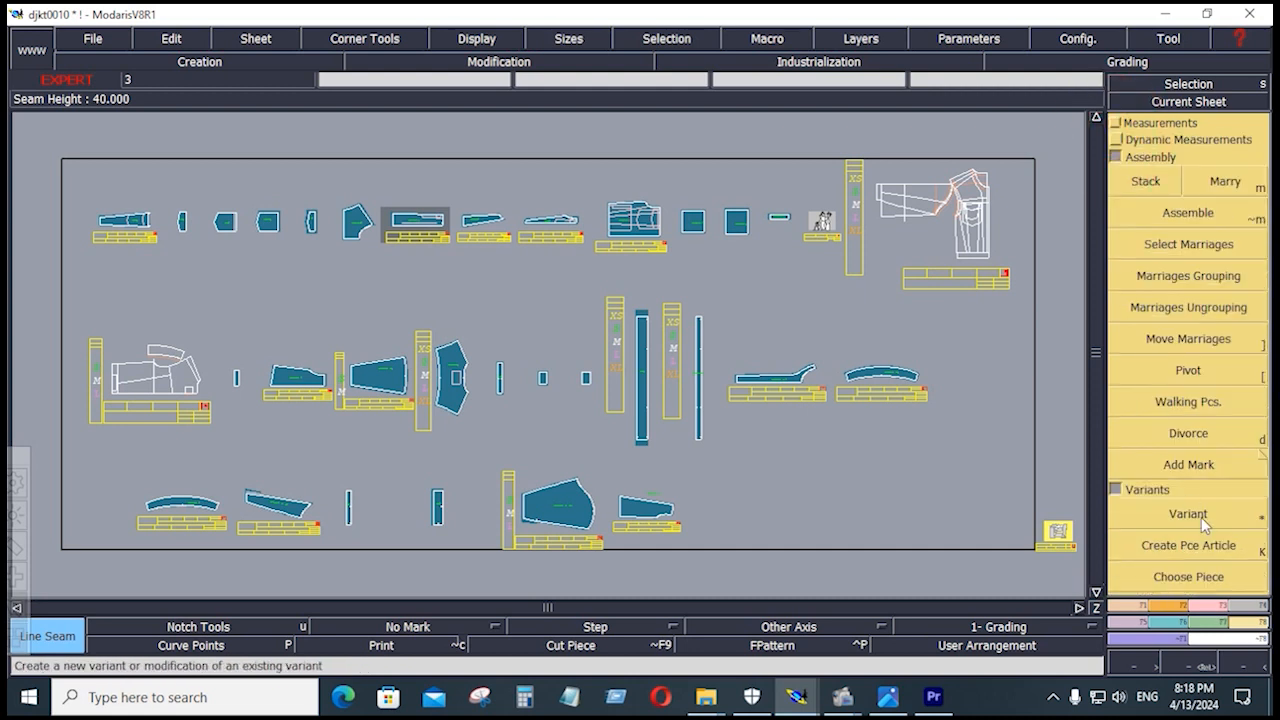
{"action": "left_click", "coordinate": [1222, 547]}
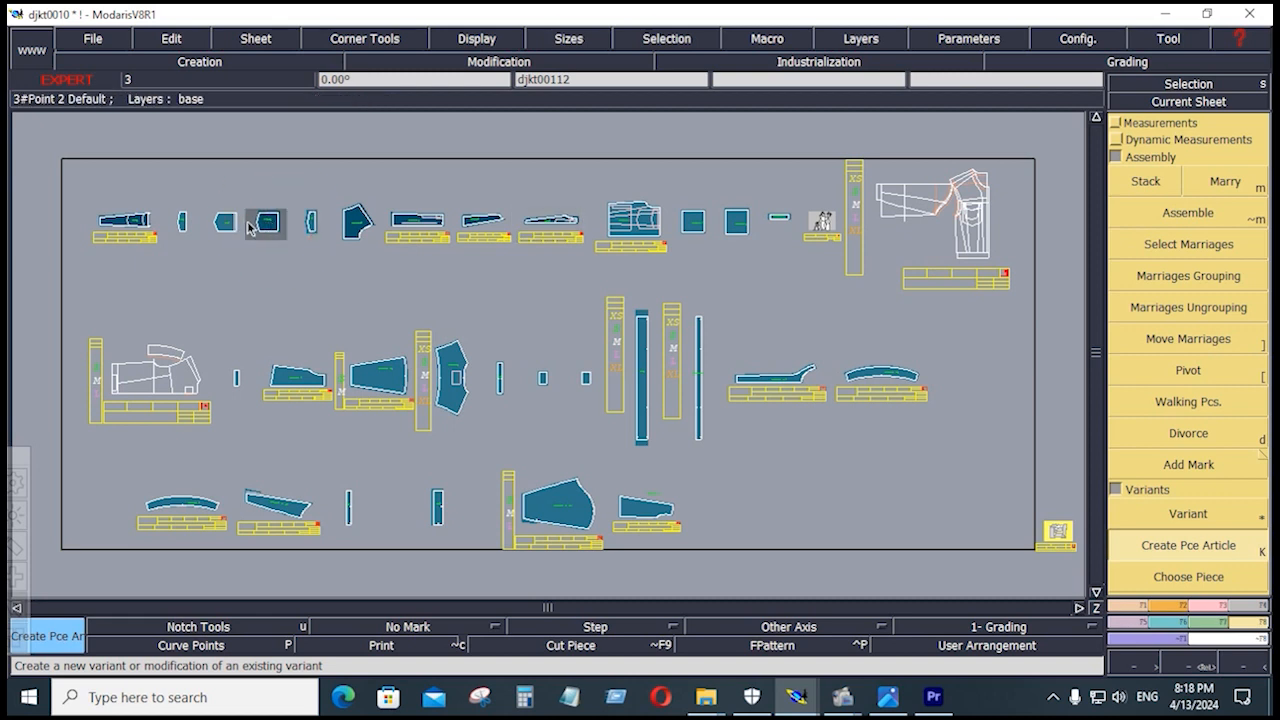
{"action": "left_click", "coordinate": [177, 219]}
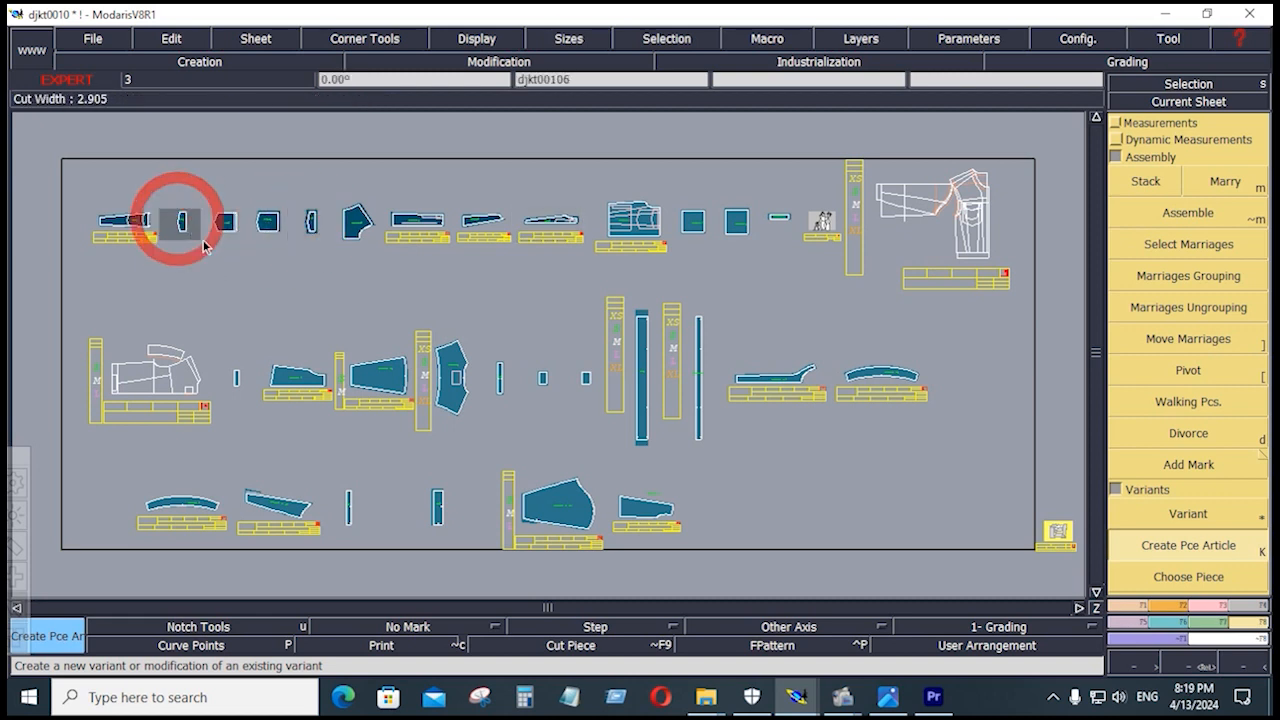
{"action": "left_click", "coordinate": [739, 227]}
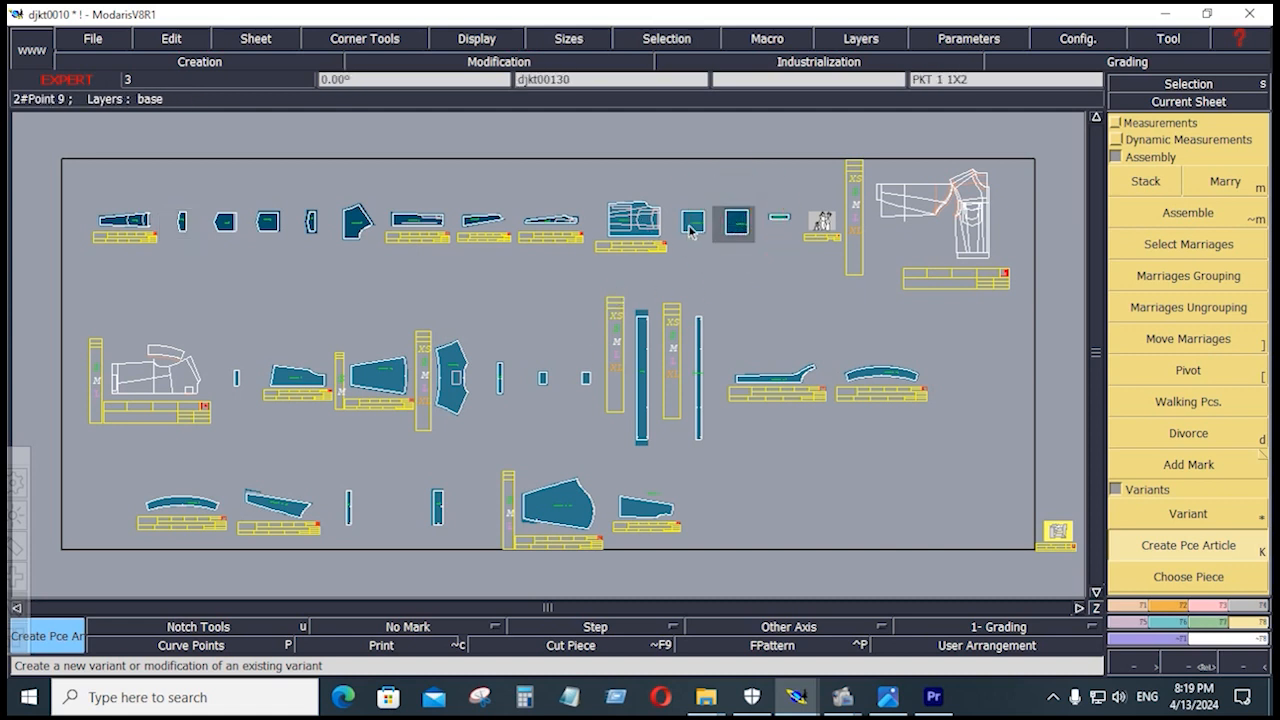
{"action": "left_click", "coordinate": [693, 229]}
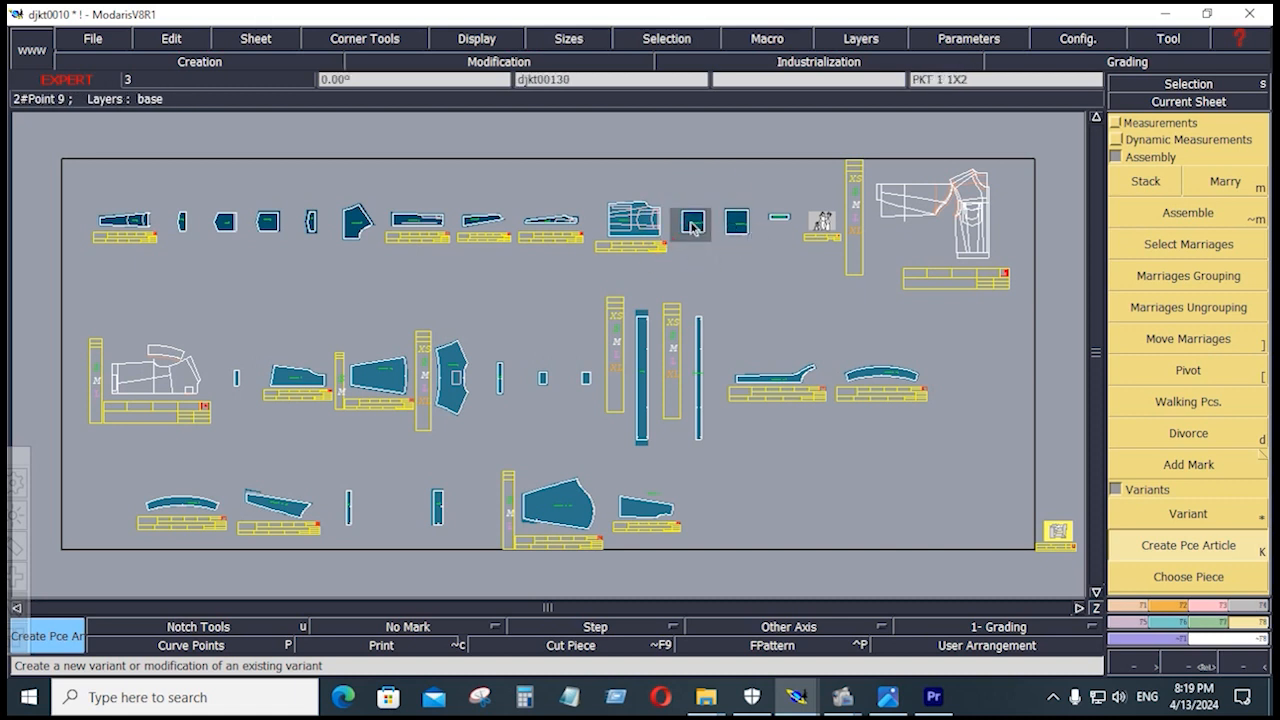
{"action": "left_click", "coordinate": [780, 220]}
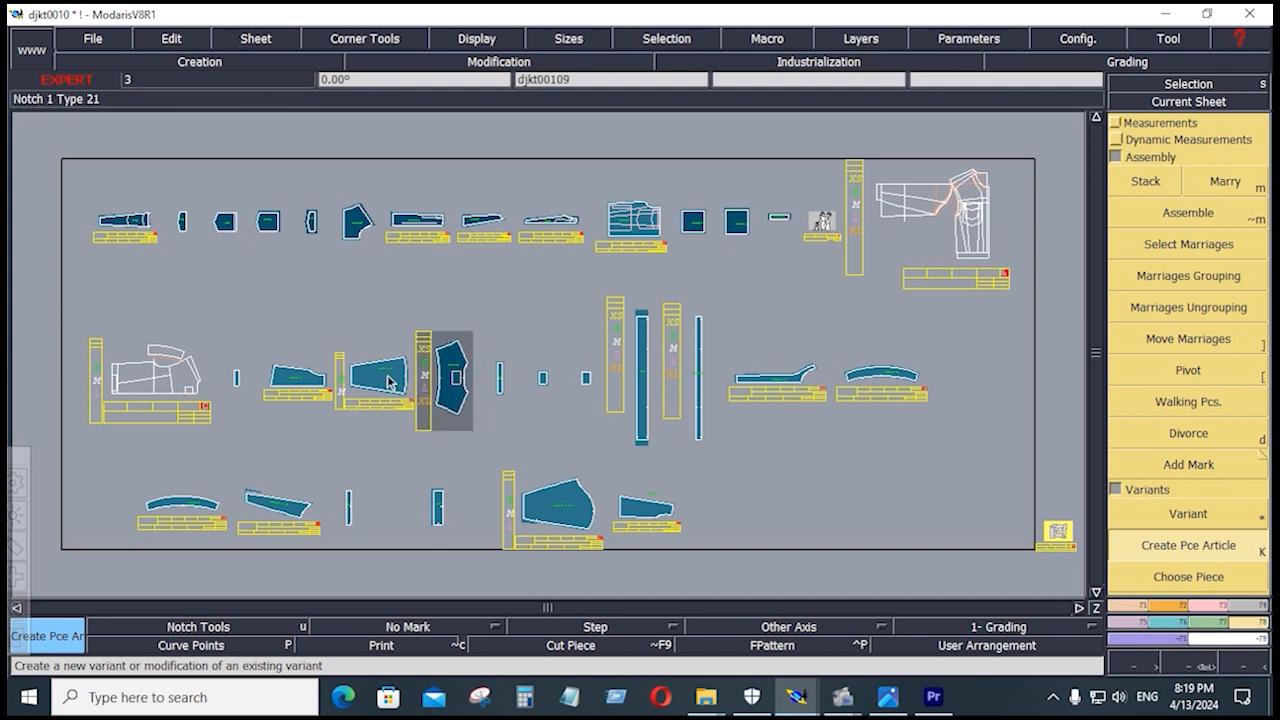
Step: Create piece articles from the middle-row pieces, including the back panels, small tabs, long bands, front facing and curved collar piece
{"action": "left_click", "coordinate": [313, 387]}
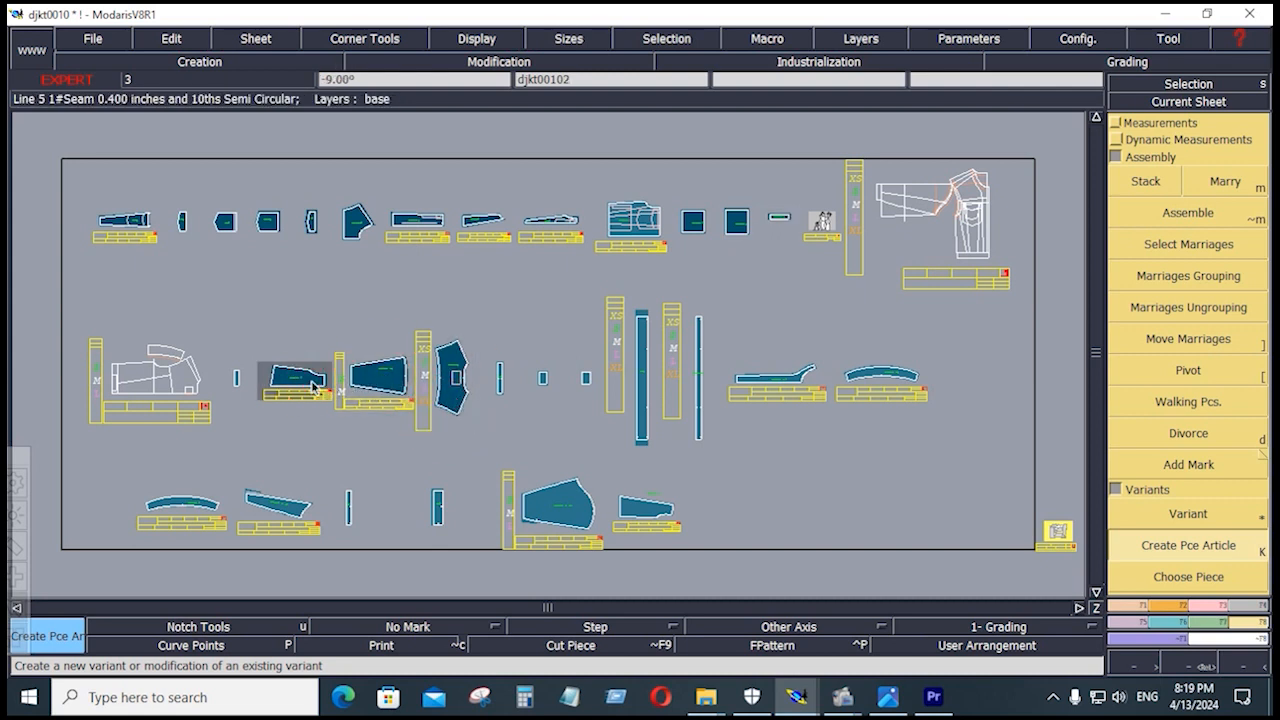
{"action": "left_click", "coordinate": [499, 386]}
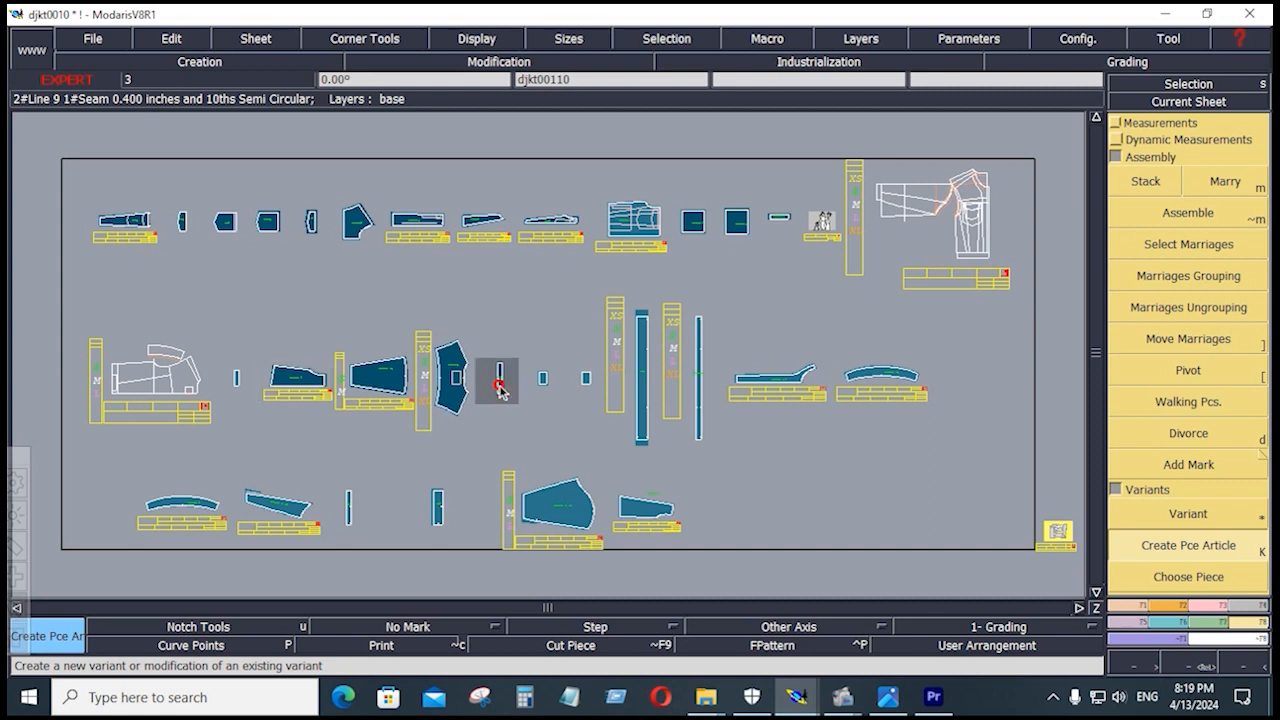
{"action": "left_click", "coordinate": [238, 390]}
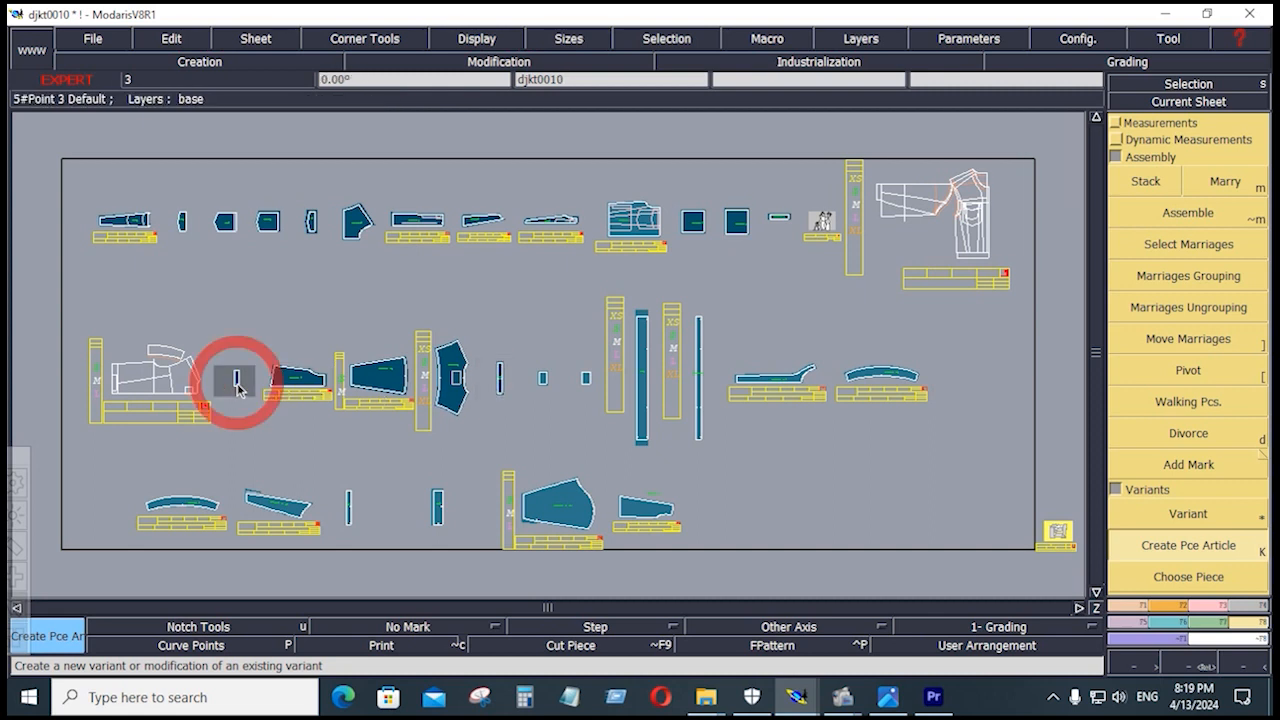
{"action": "left_click", "coordinate": [542, 380]}
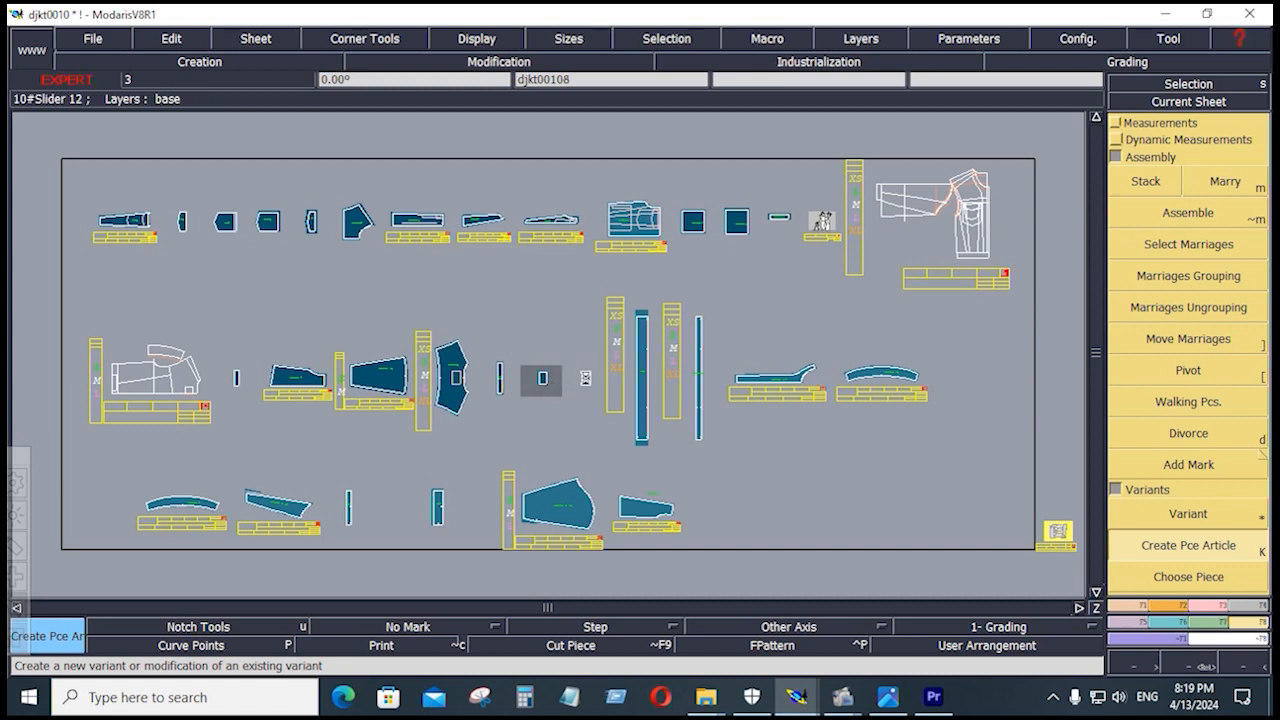
{"action": "left_click", "coordinate": [588, 380]}
{"action": "left_click", "coordinate": [642, 385]}
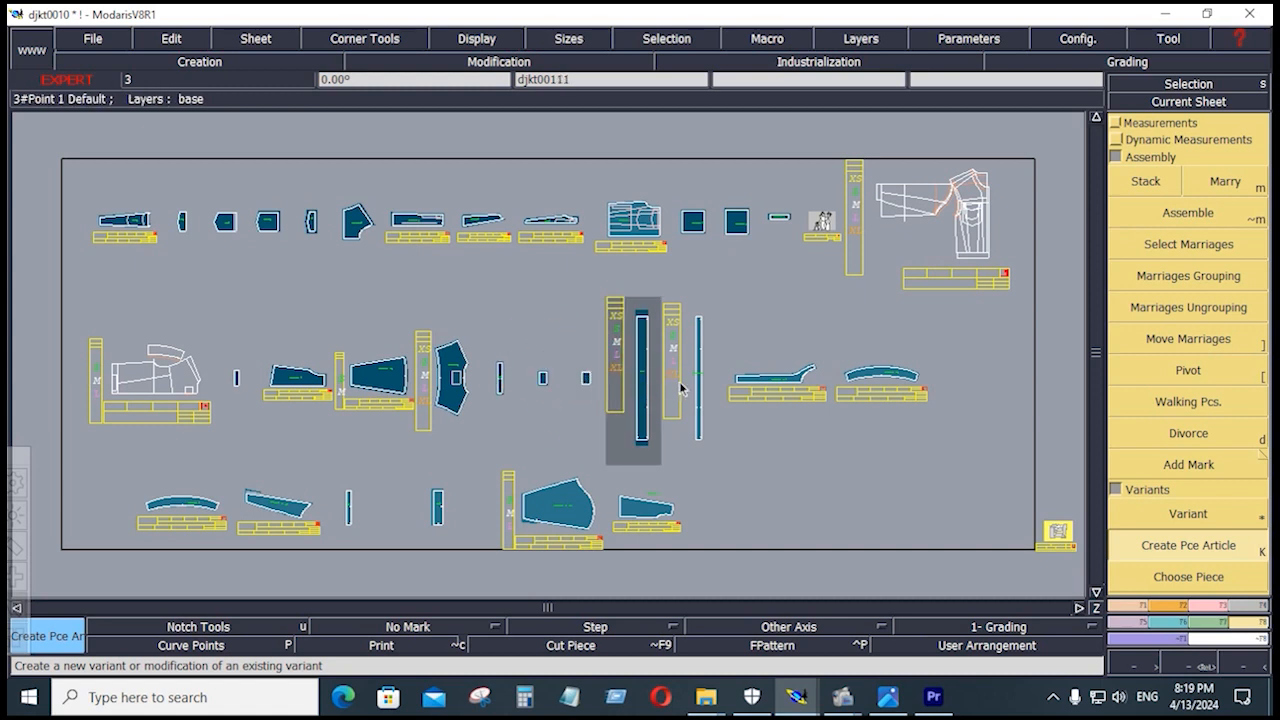
{"action": "left_click", "coordinate": [698, 385]}
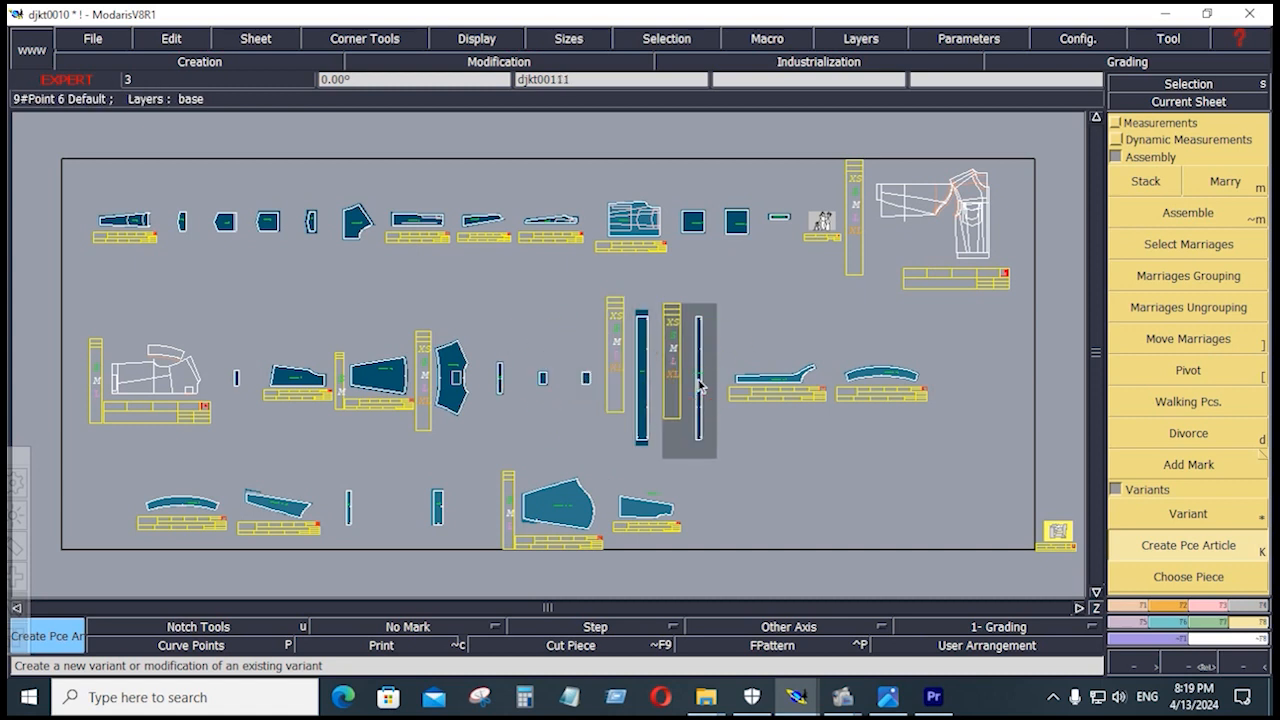
{"action": "left_click", "coordinate": [760, 385]}
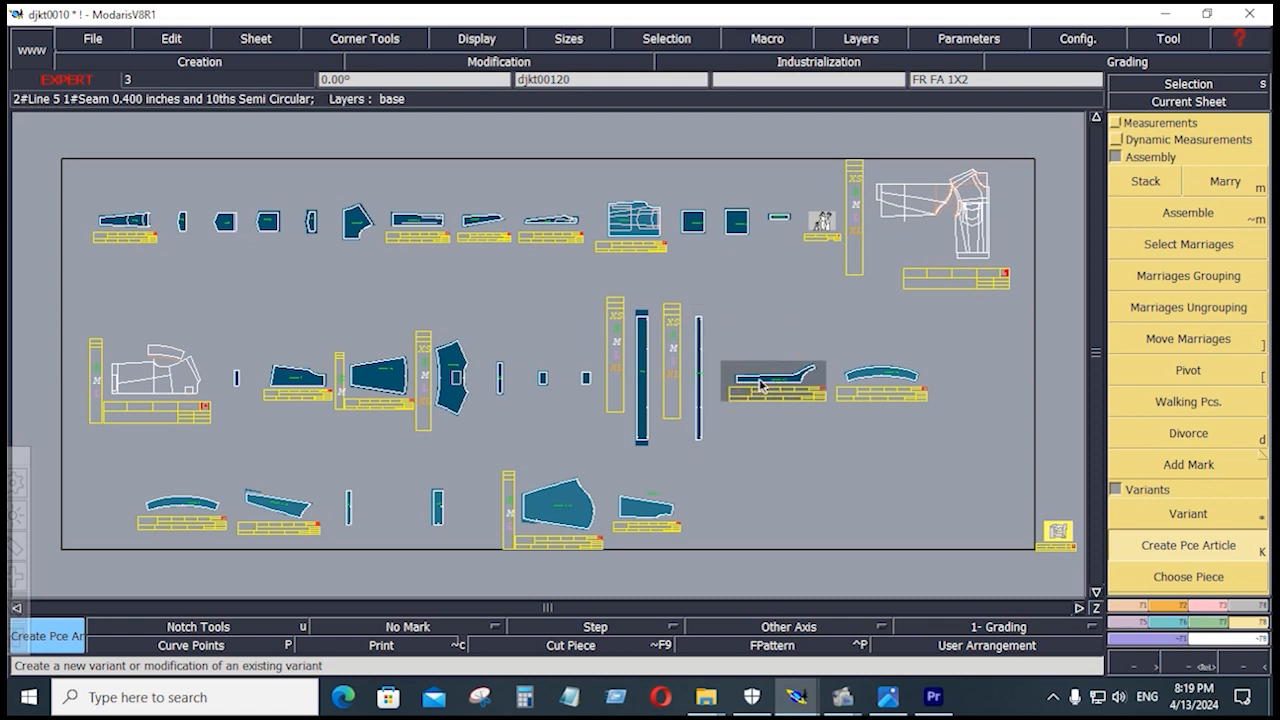
{"action": "left_click", "coordinate": [880, 380]}
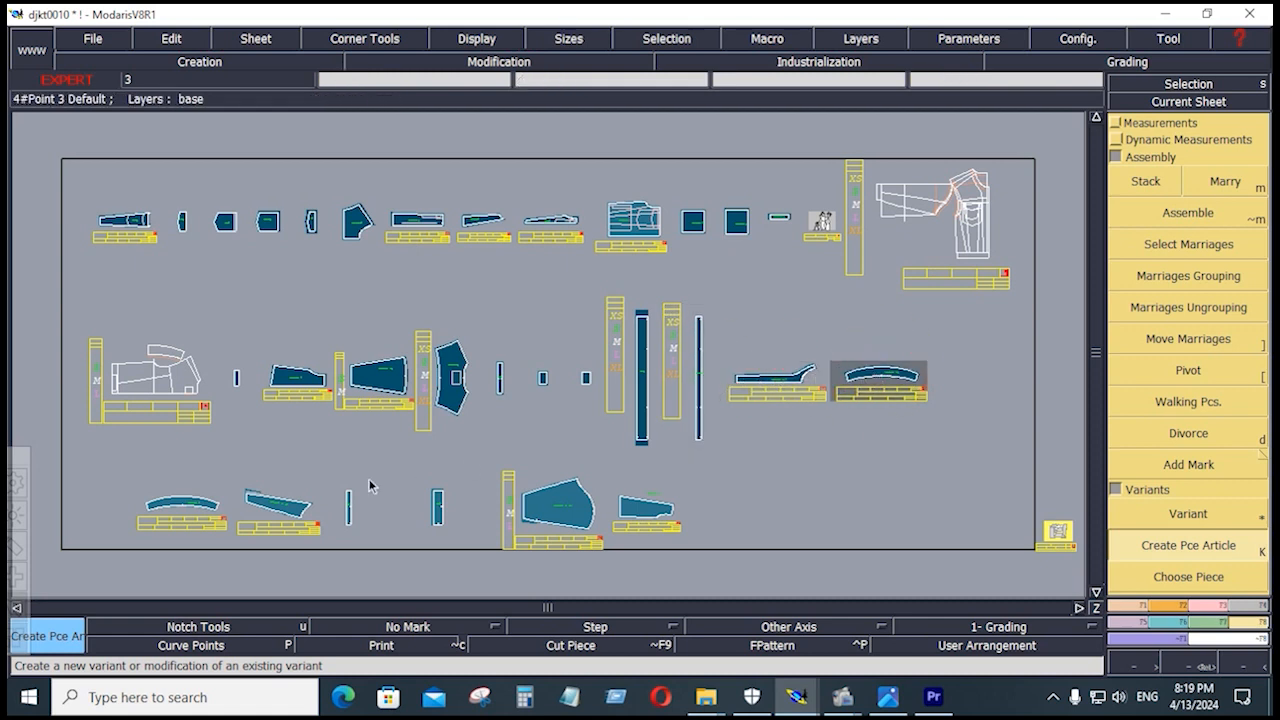
Step: Create piece articles from the bottom-row pieces and delete the small panel sheet at the end of that row
{"action": "left_click", "coordinate": [200, 506]}
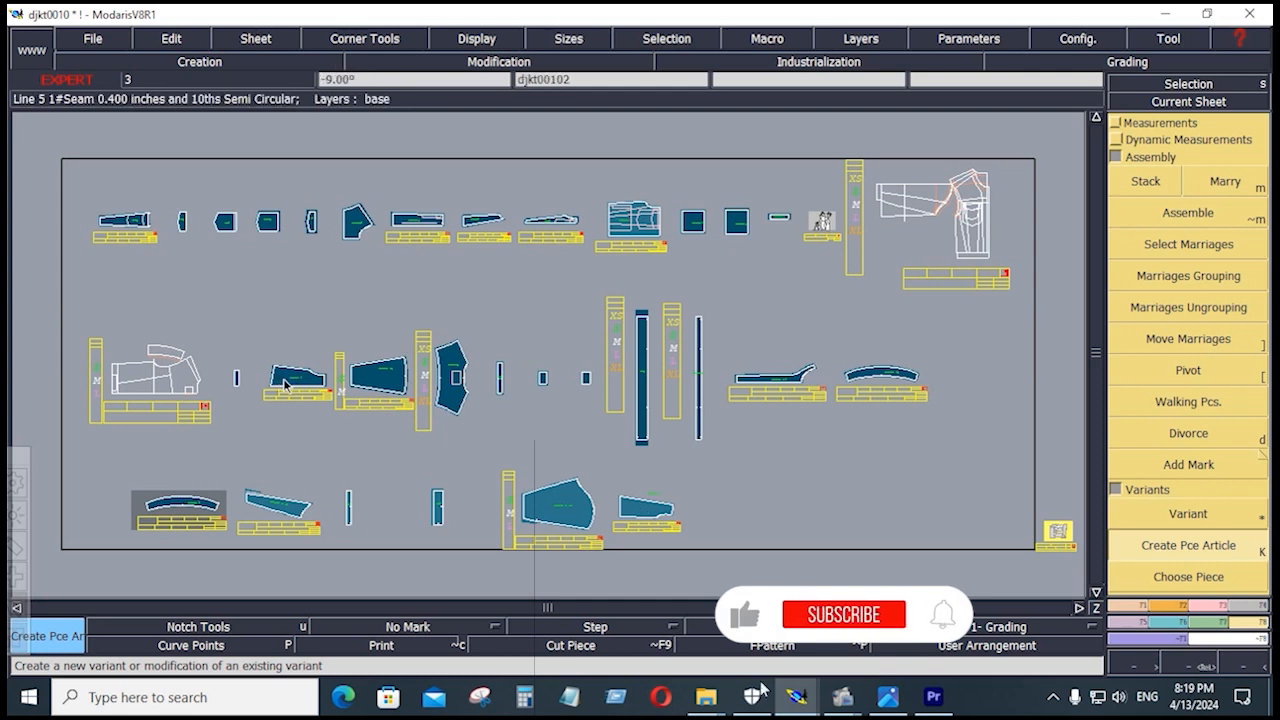
{"action": "left_click", "coordinate": [656, 518]}
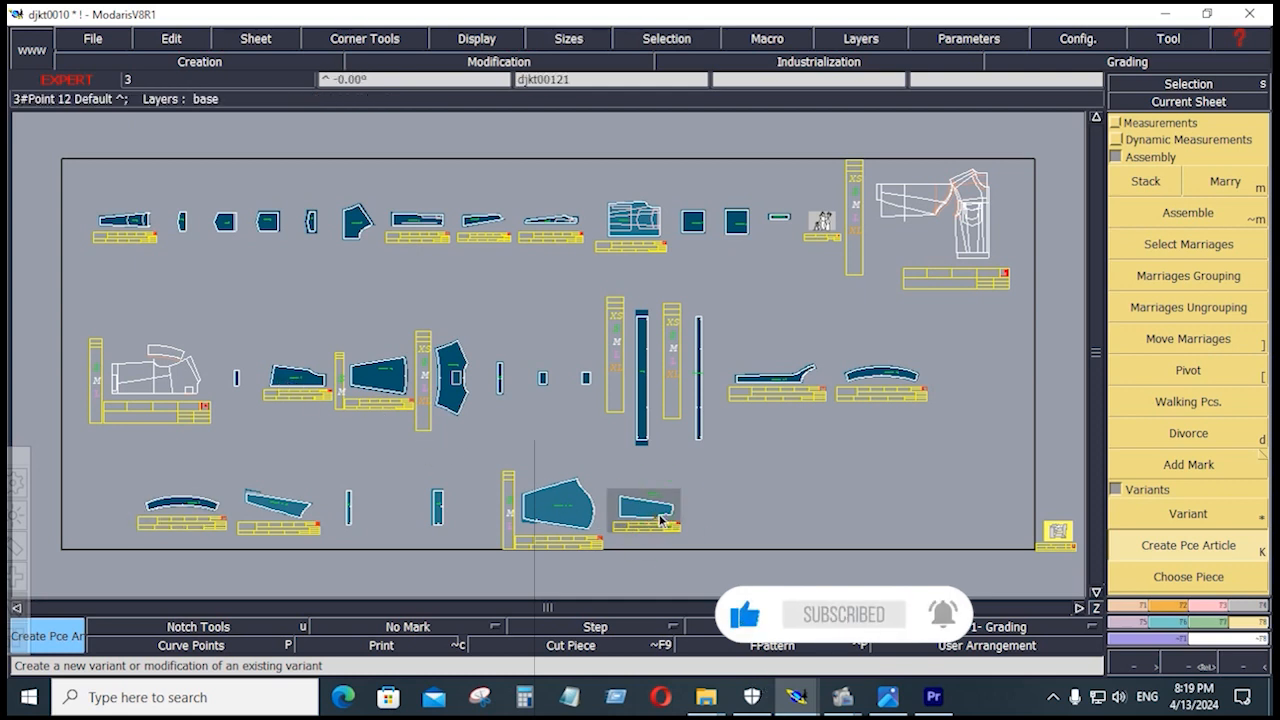
{"action": "key", "text": "shift+z"}
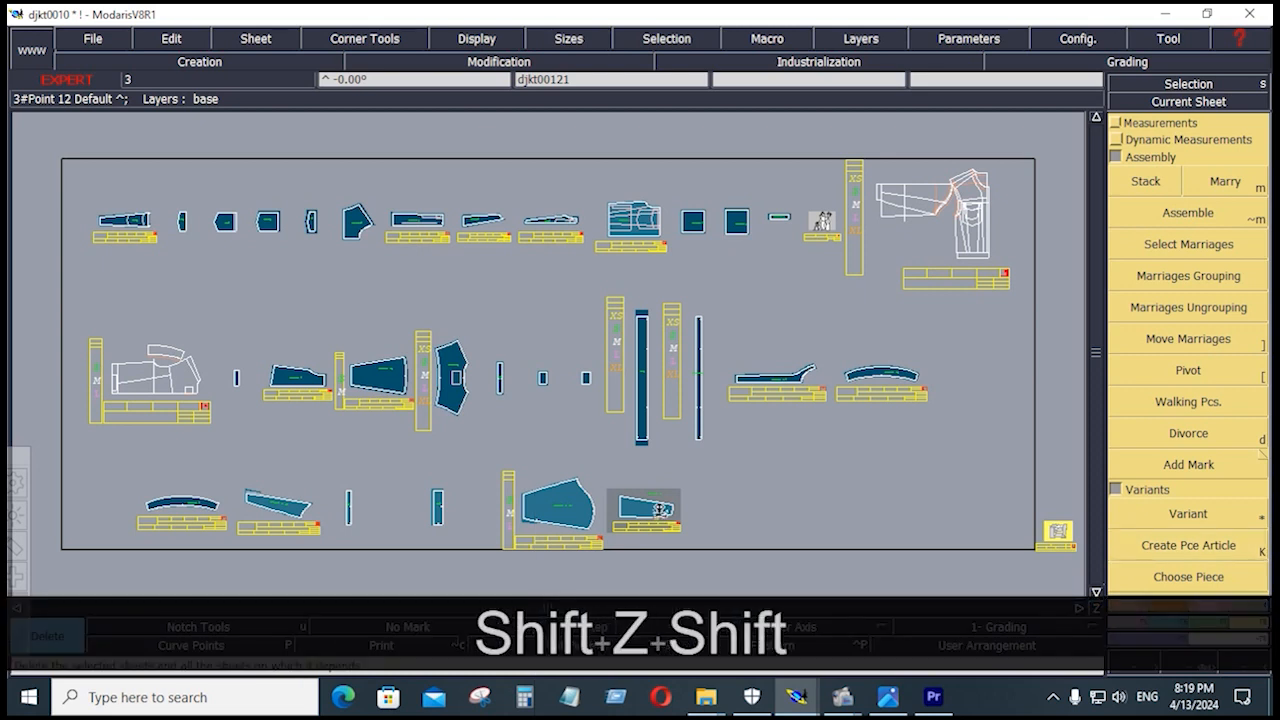
{"action": "left_click", "coordinate": [662, 510]}
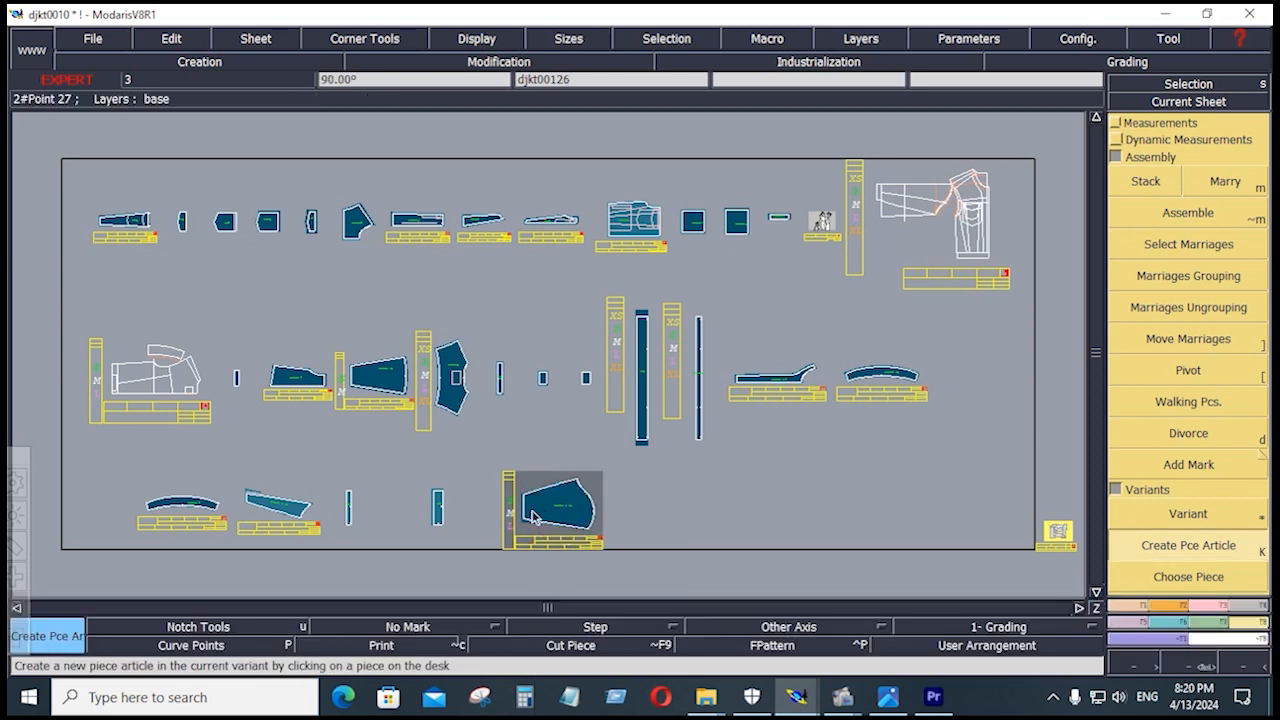
{"action": "left_click", "coordinate": [262, 506]}
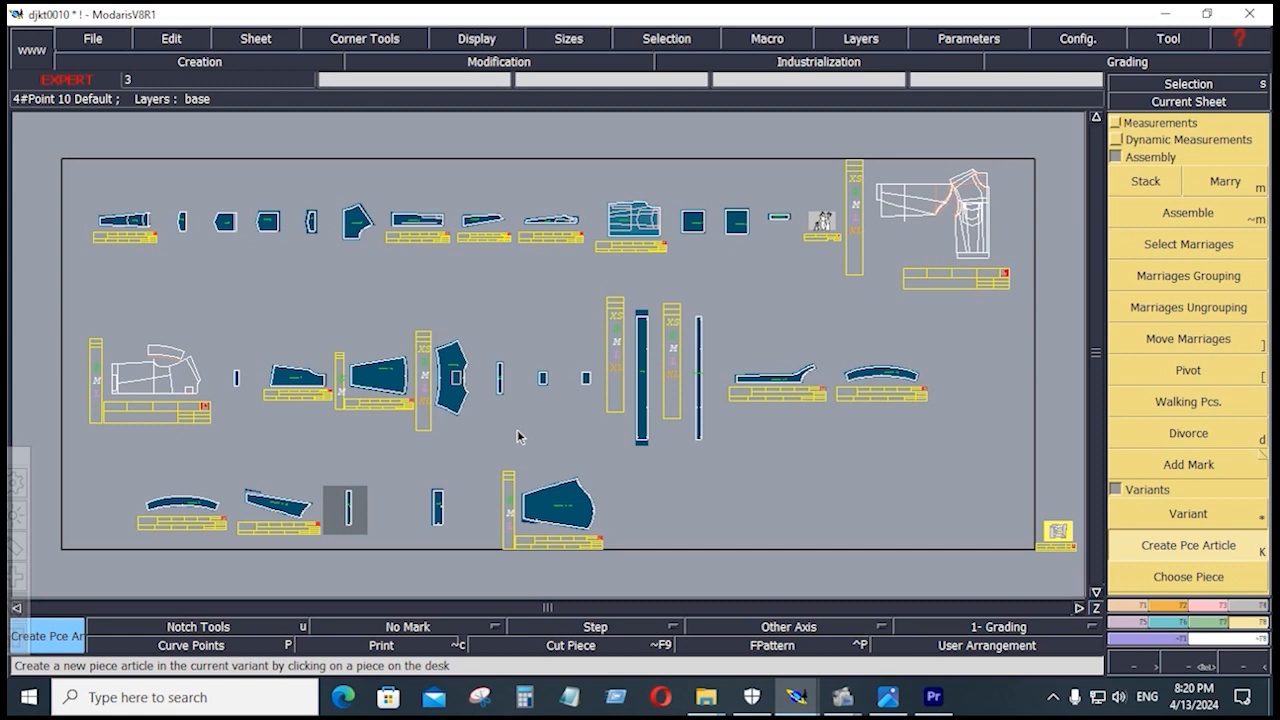
Step: Reopen the DJKT0010 variant window and visualize all its piece articles in the graphical zone
{"action": "mouse_move", "coordinate": [796, 697]}
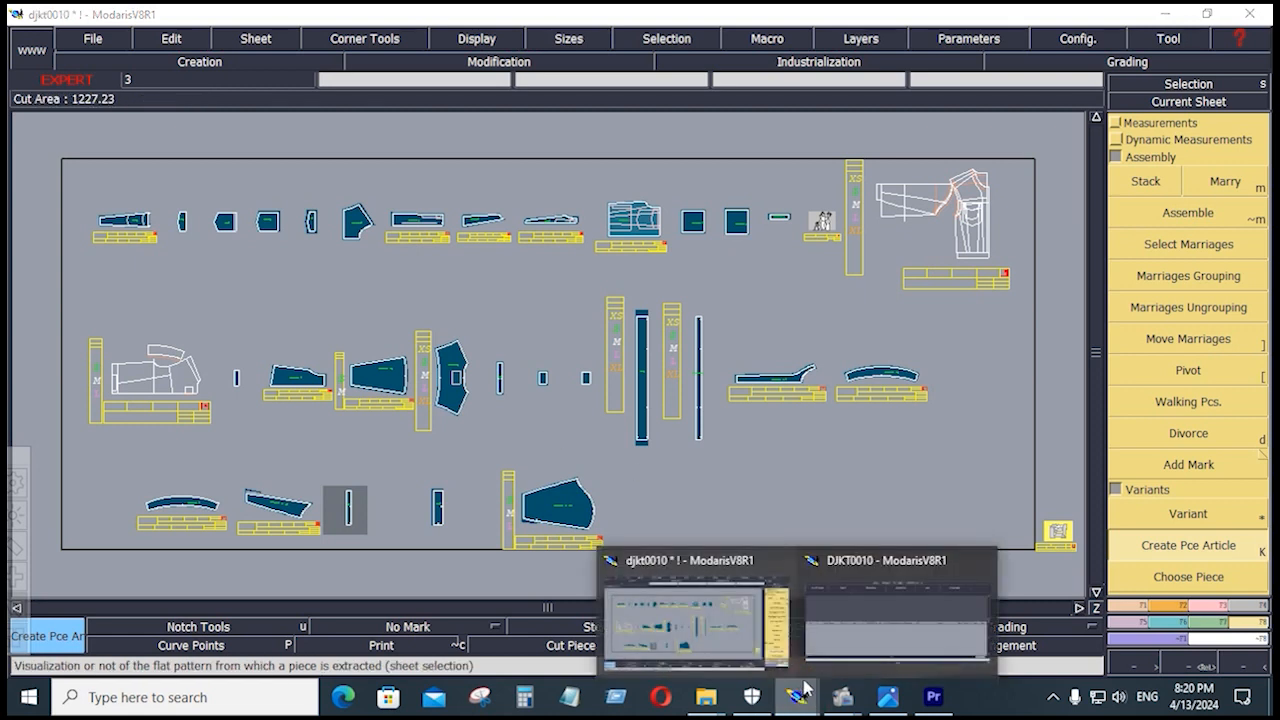
{"action": "left_click", "coordinate": [886, 613]}
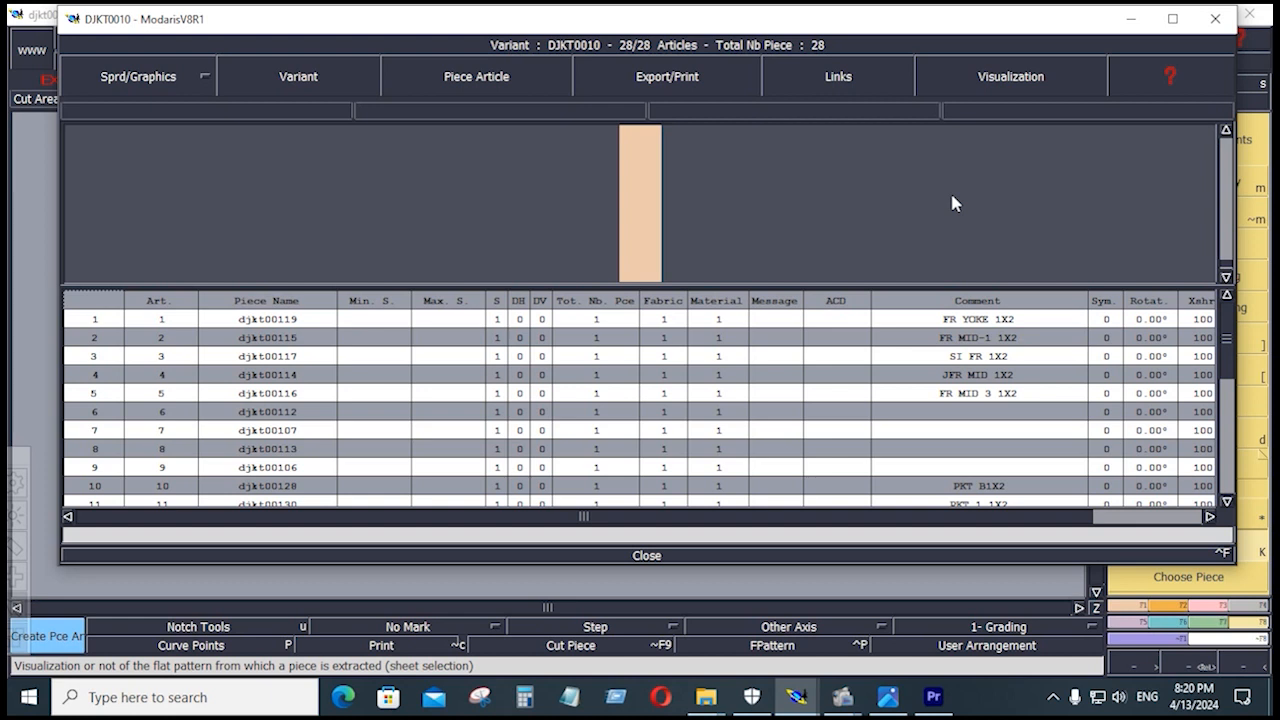
{"action": "left_click", "coordinate": [1027, 80]}
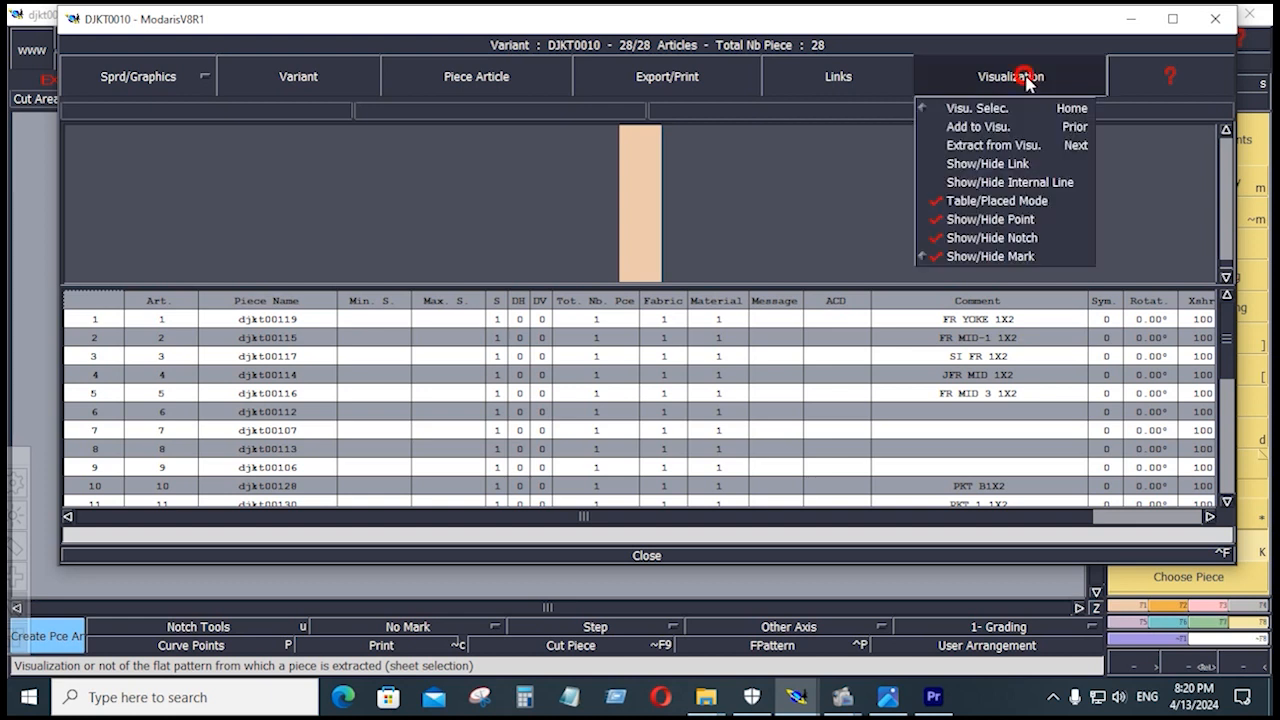
{"action": "left_click", "coordinate": [977, 110]}
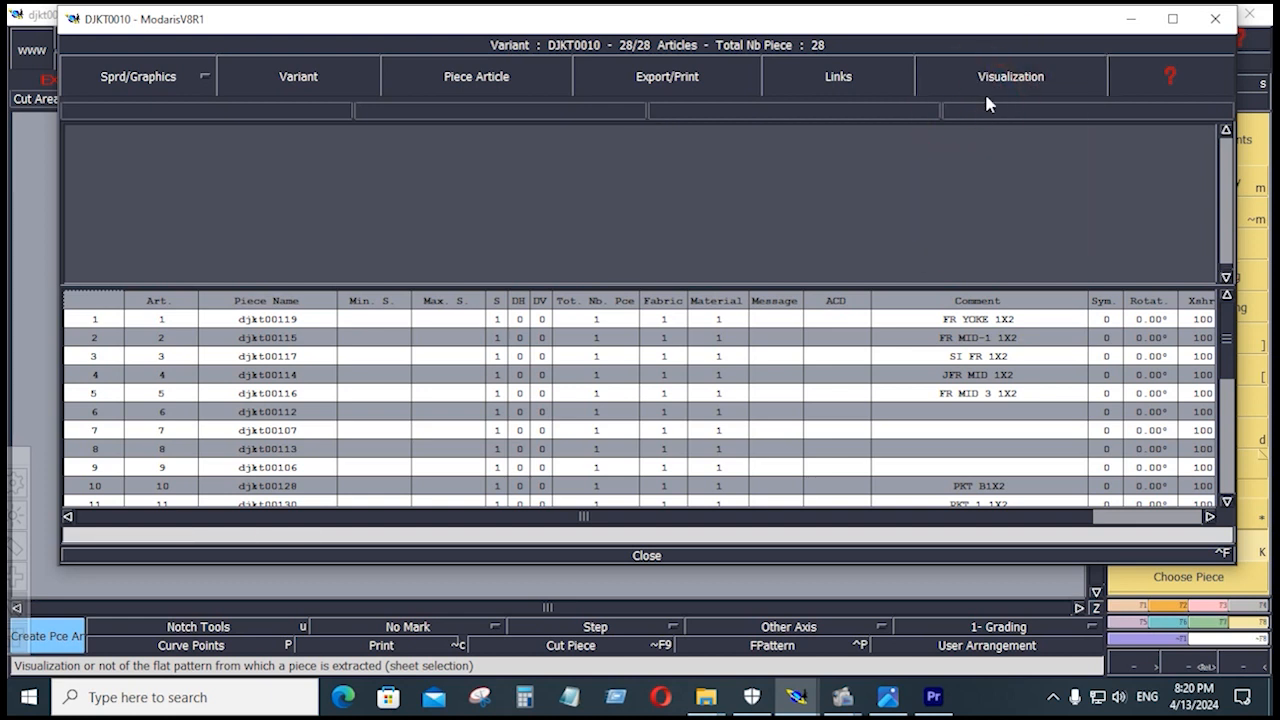
{"action": "left_click", "coordinate": [996, 86]}
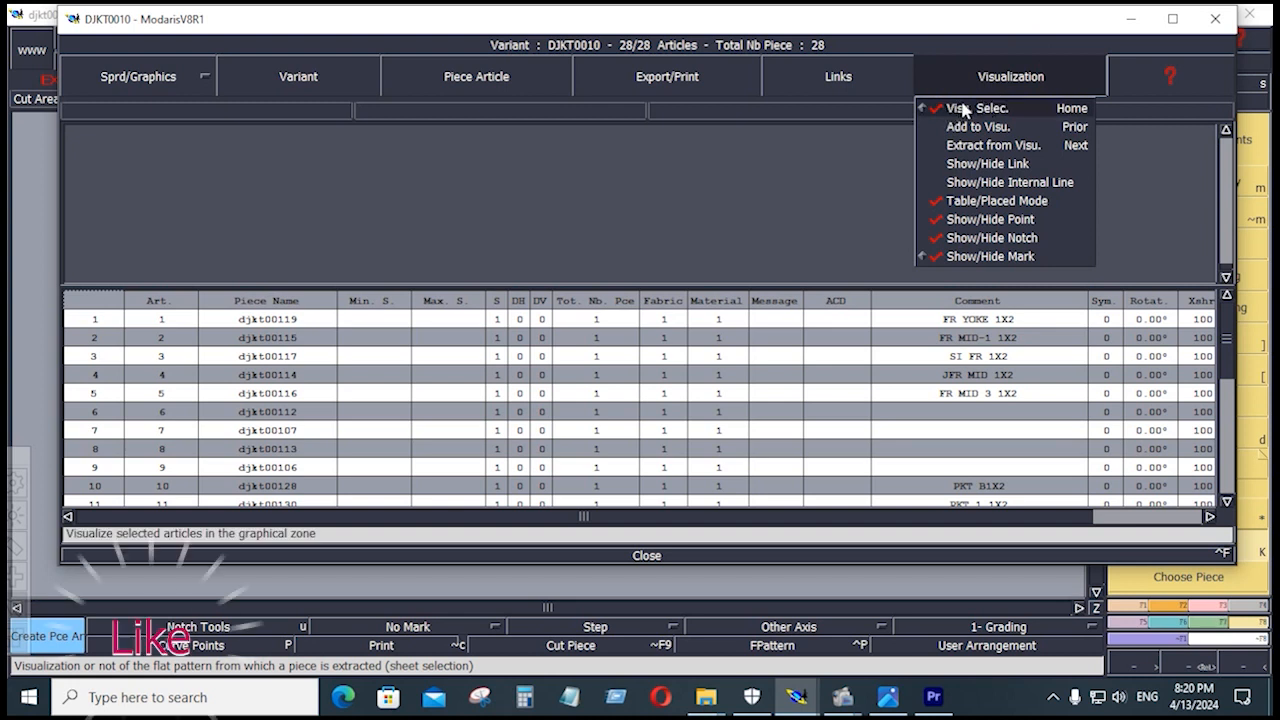
{"action": "left_click", "coordinate": [960, 106]}
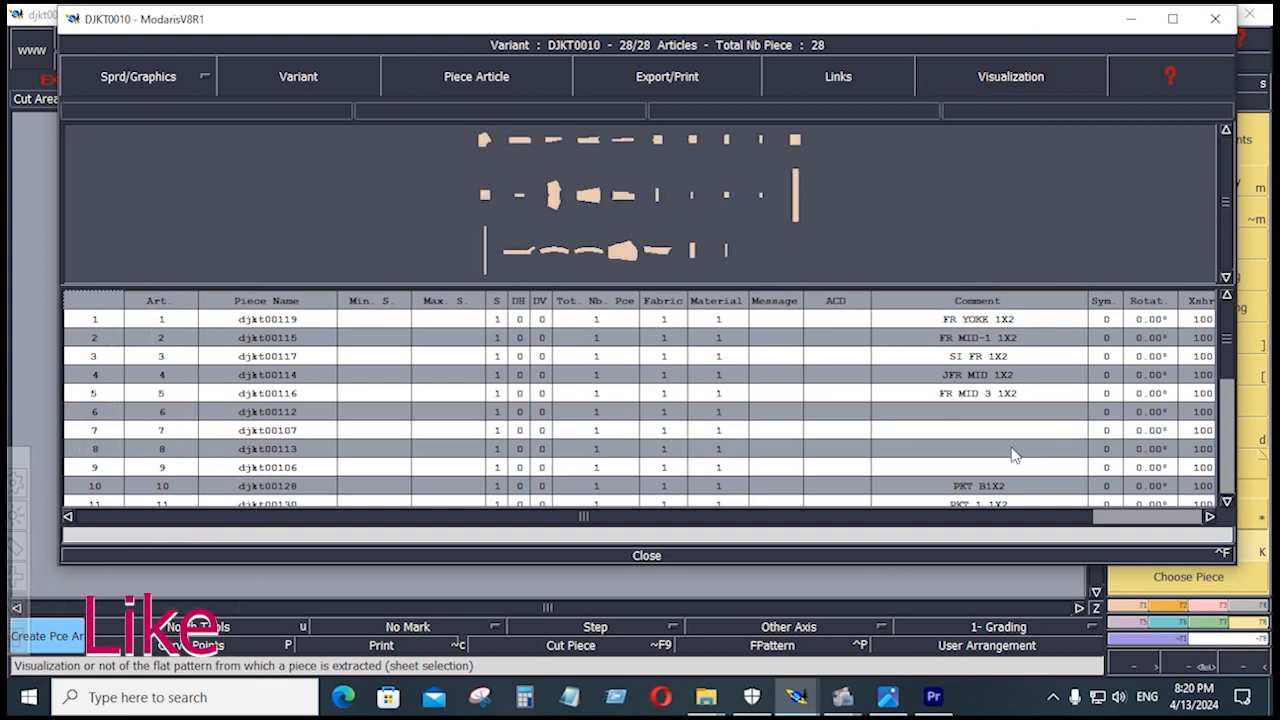
Step: Review the variant's article table and its comment entries, from the djkt00107 row down through the lower rows
{"action": "left_click", "coordinate": [950, 432]}
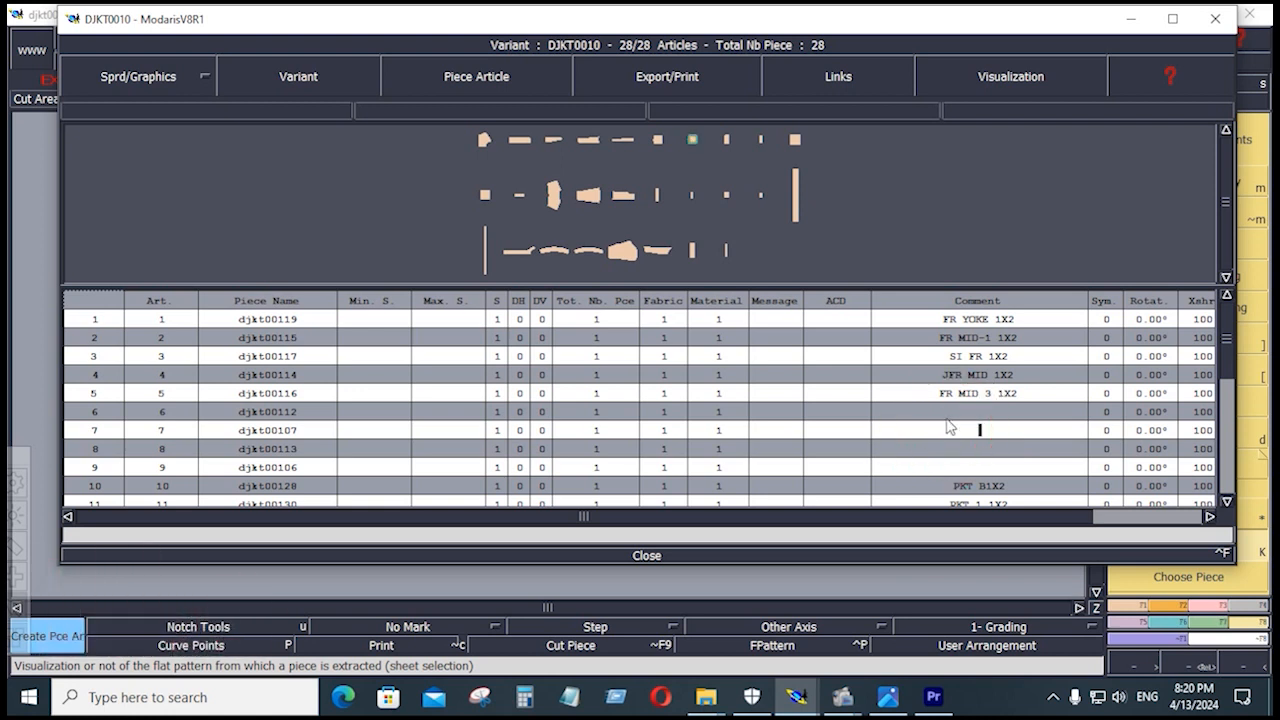
{"action": "scroll", "coordinate": [1232, 440], "scroll_direction": "down", "scroll_amount": 1}
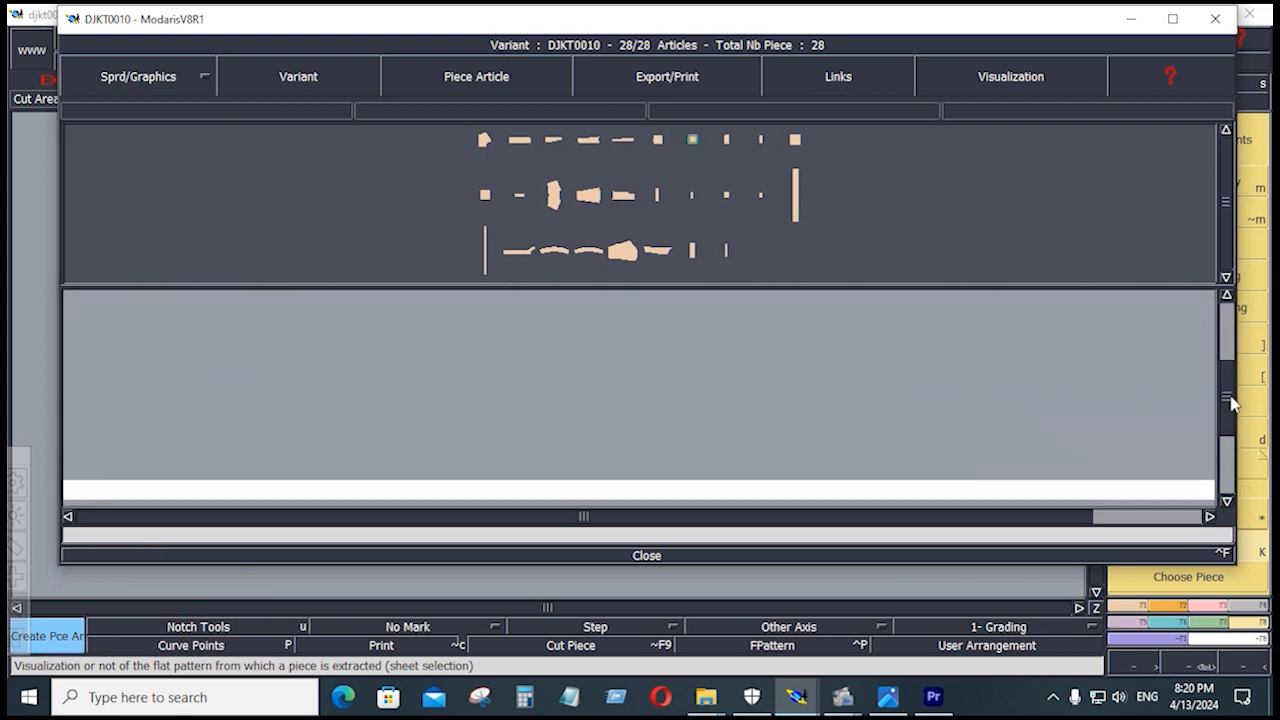
{"action": "left_click_drag", "start_coordinate": [1230, 360], "coordinate": [1229, 430]}
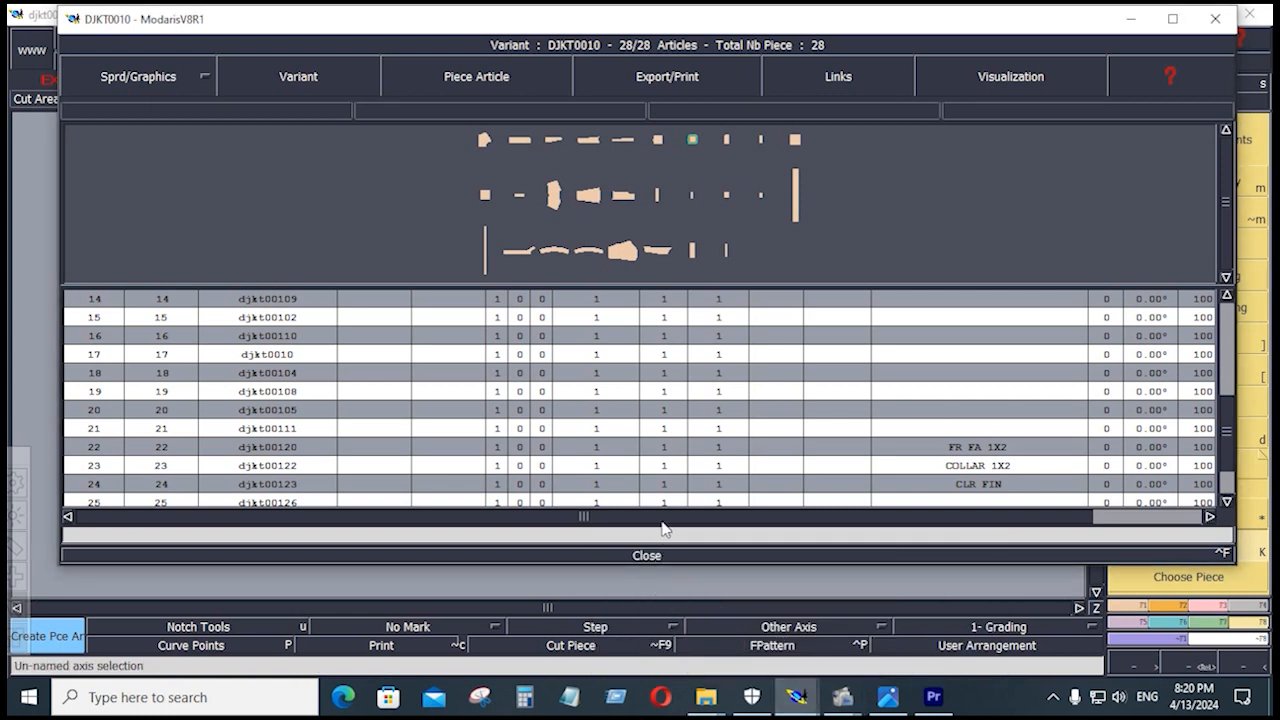
Step: Minimize the variant window to get back to the pattern sheets
{"action": "left_click", "coordinate": [1131, 18]}
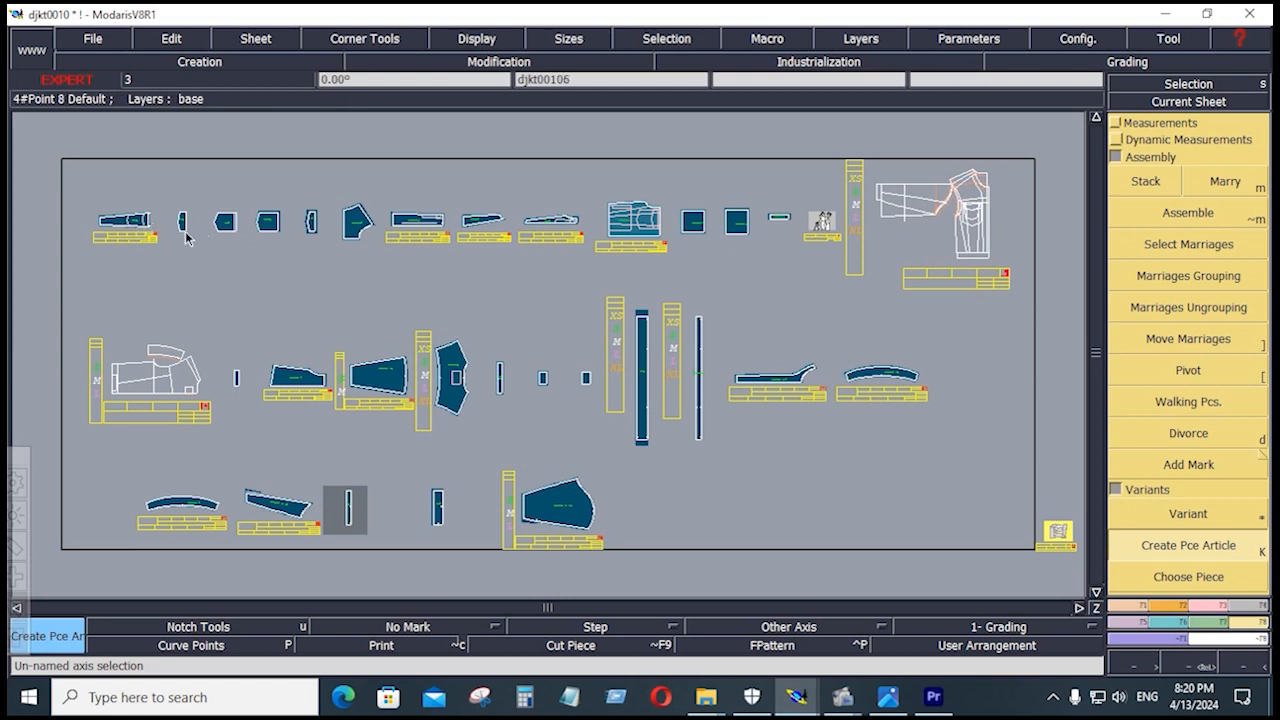
{"action": "key", "text": "F6"}
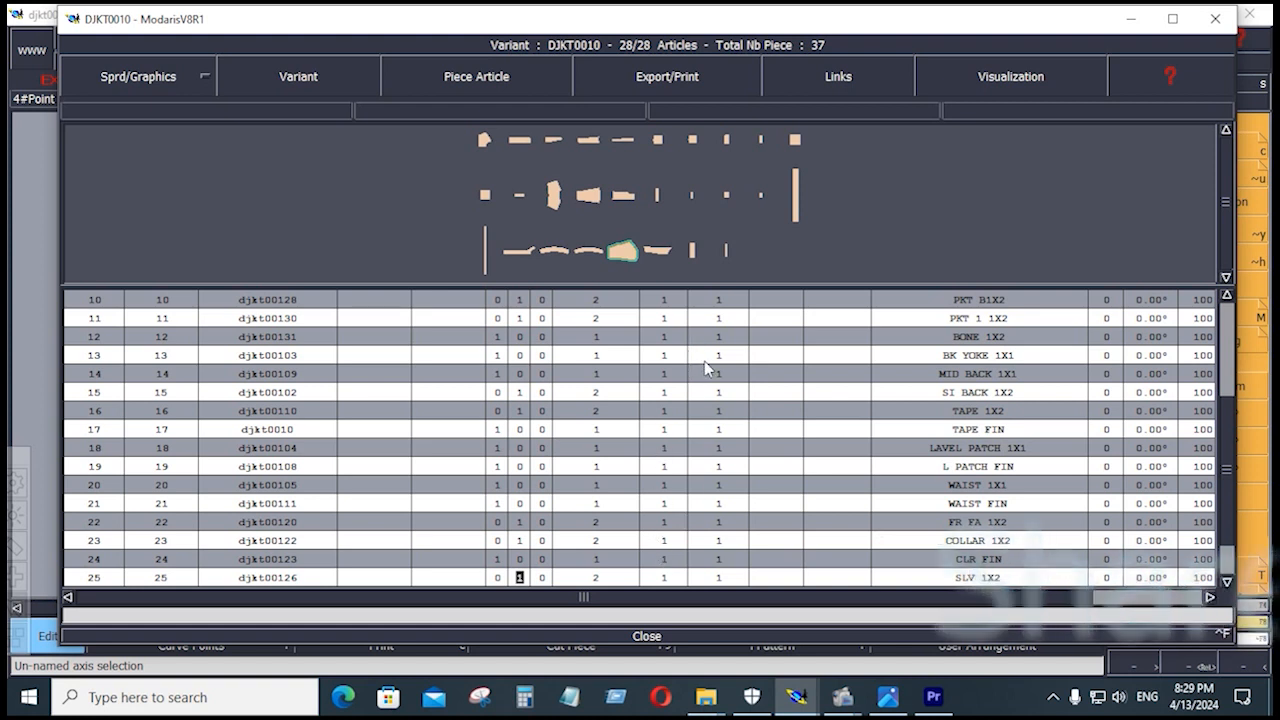
Step: Set the fabric of the TAPE FIN article in row 17 to F
{"action": "key", "text": "Up"}
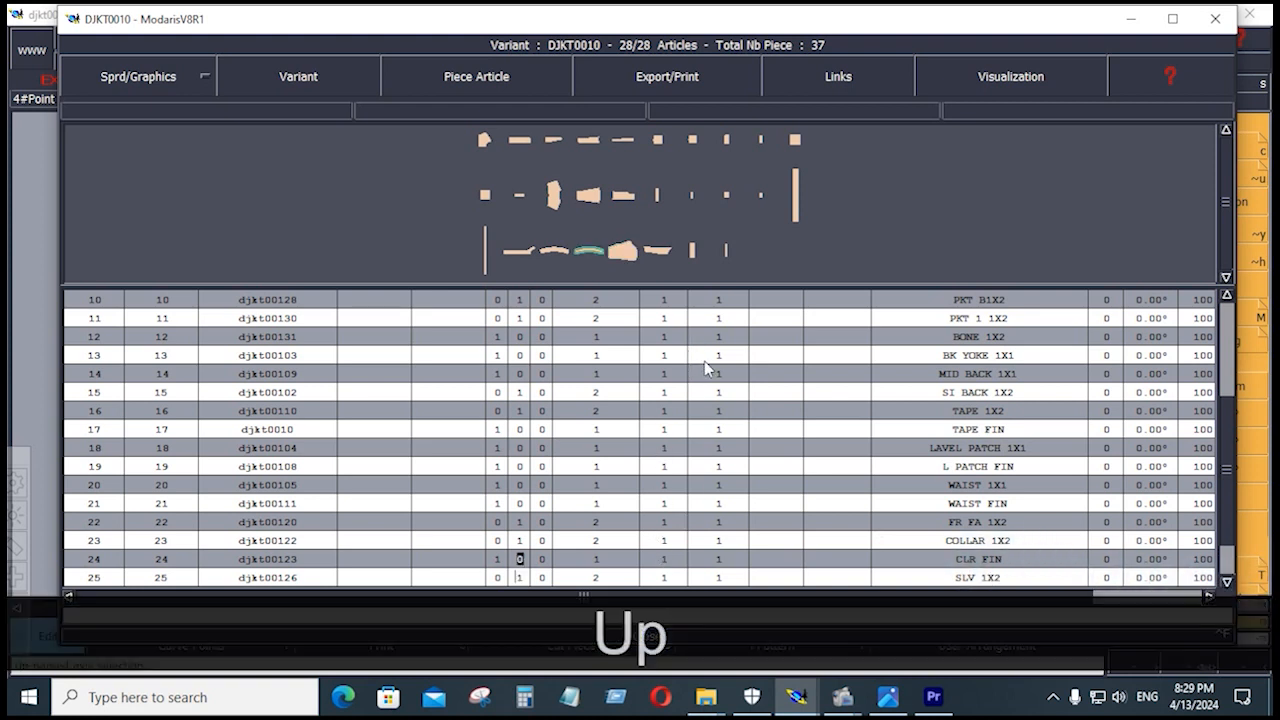
{"action": "left_click", "coordinate": [664, 300]}
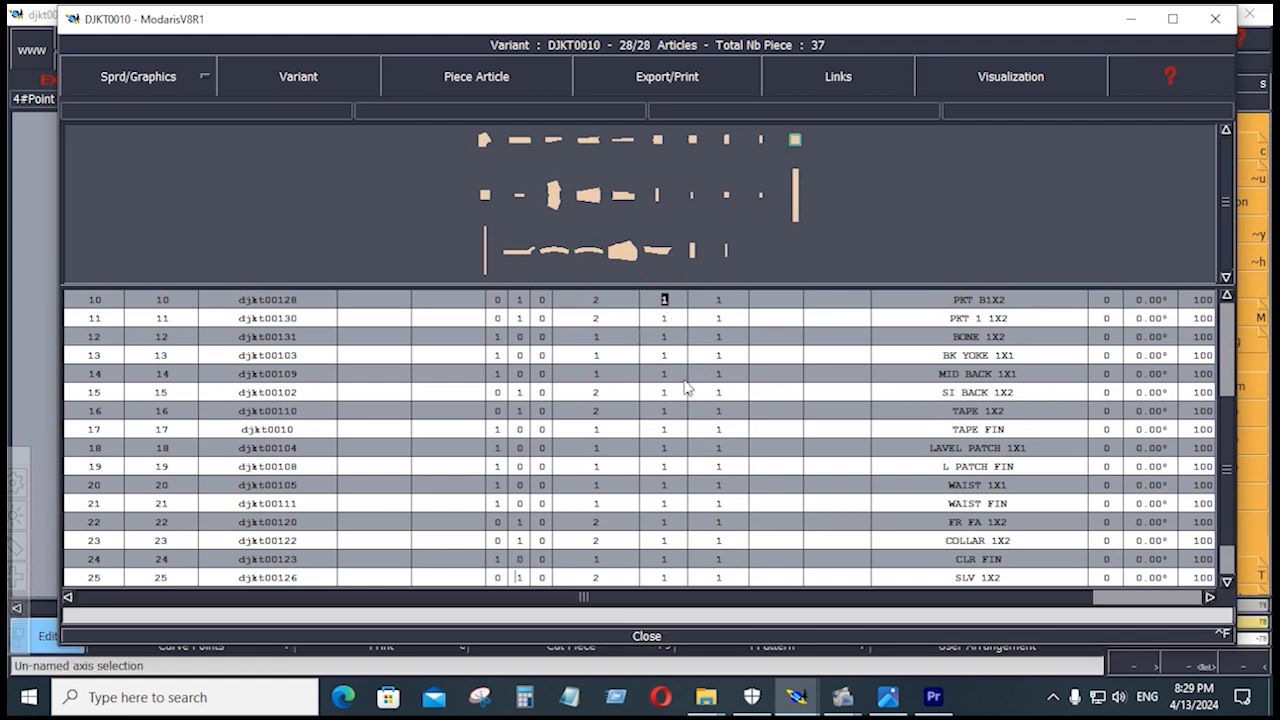
{"action": "key", "text": "Down"}
{"action": "key", "text": "Down"}
{"action": "key", "text": "Down"}
{"action": "key", "text": "Down"}
{"action": "key", "text": "Down"}
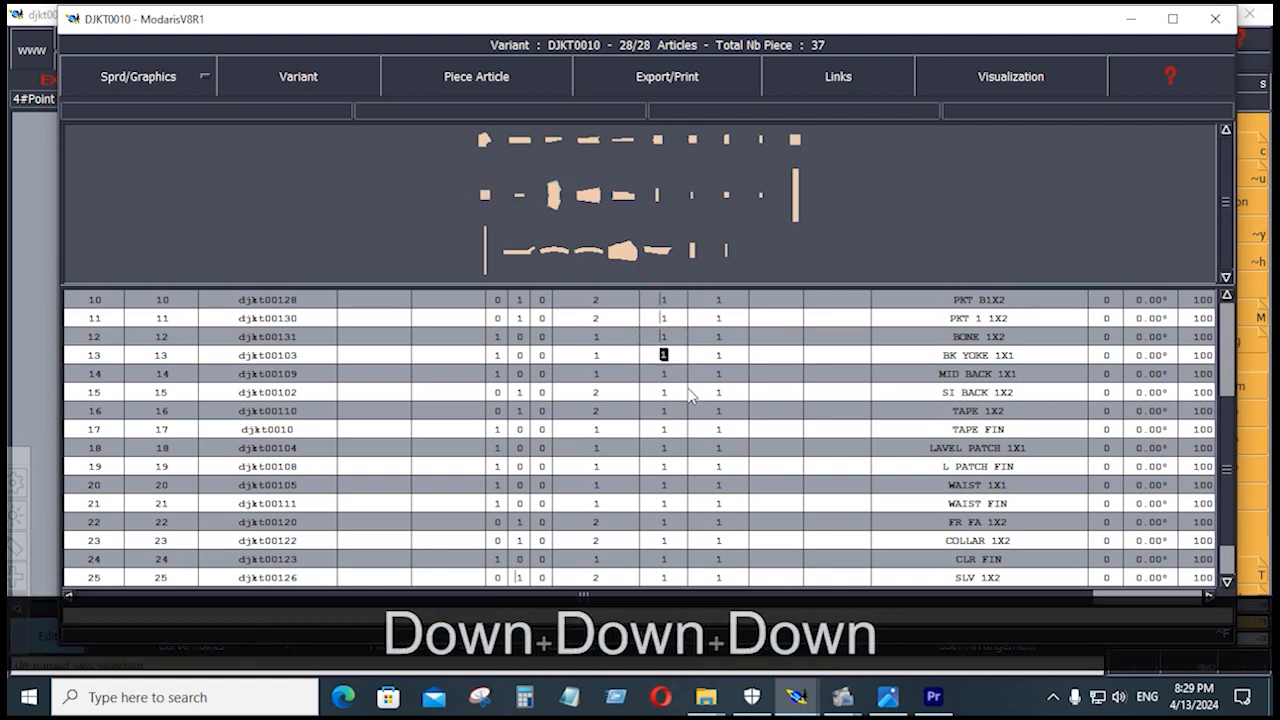
{"action": "key", "text": "Down"}
{"action": "key", "text": "Down"}
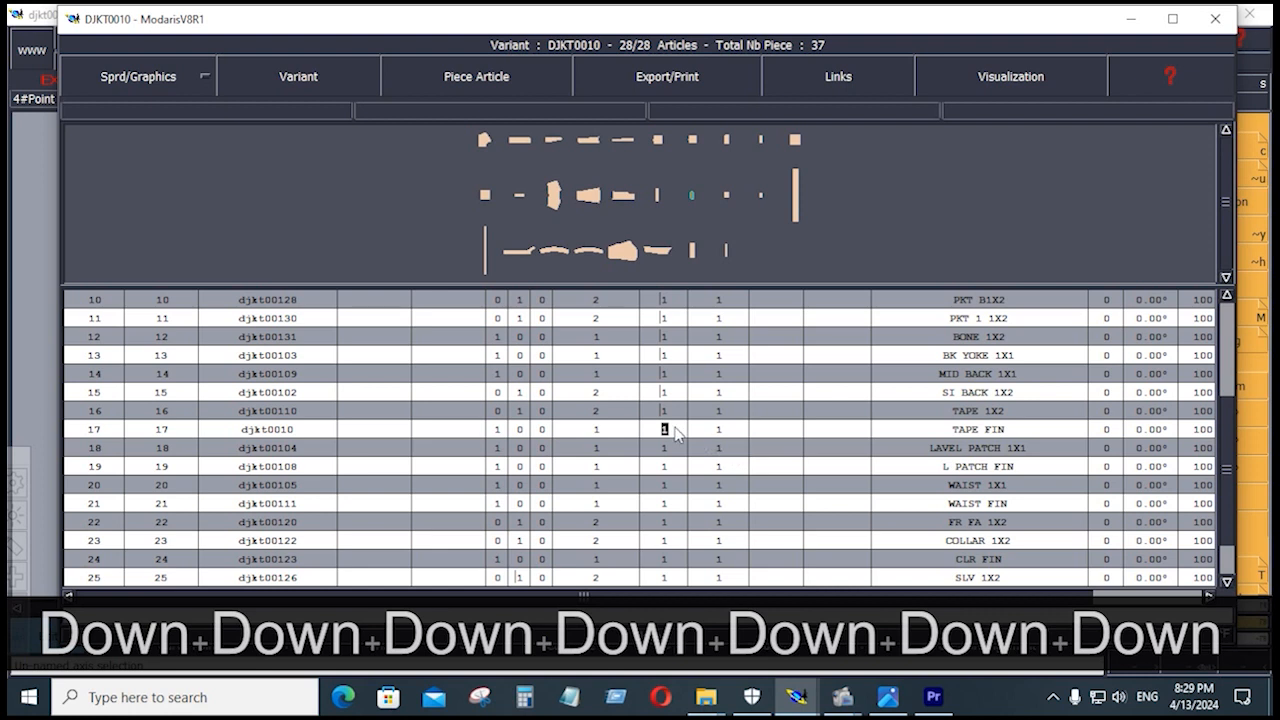
{"action": "type", "text": "F"}
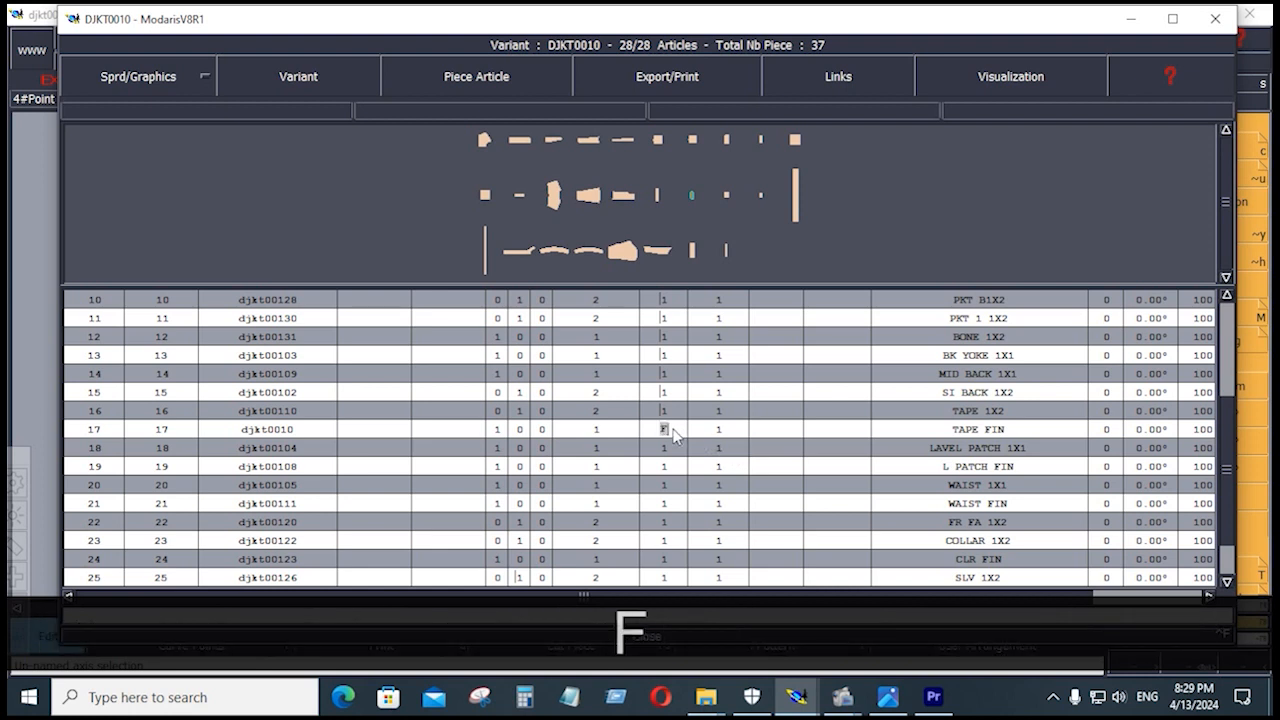
Step: Set the fabric of the L PATCH FIN and WAIST FIN articles to F
{"action": "key", "text": "Down"}
{"action": "key", "text": "Down"}
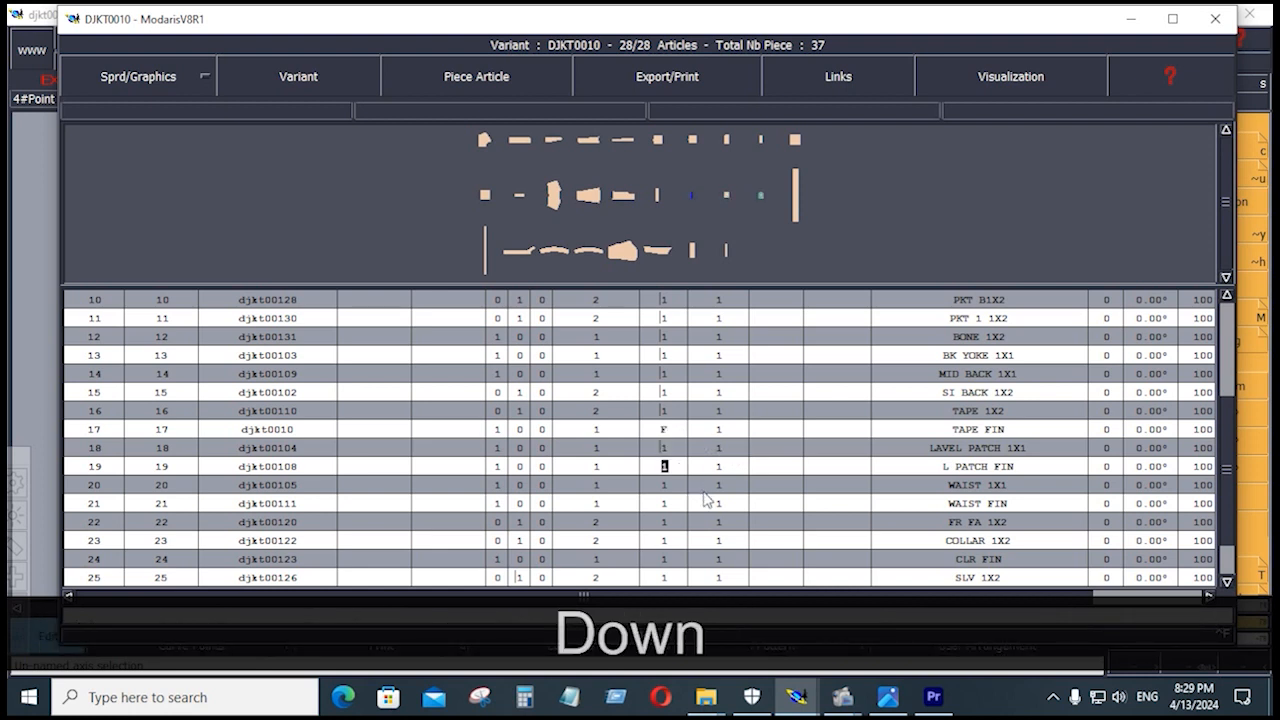
{"action": "type", "text": "F"}
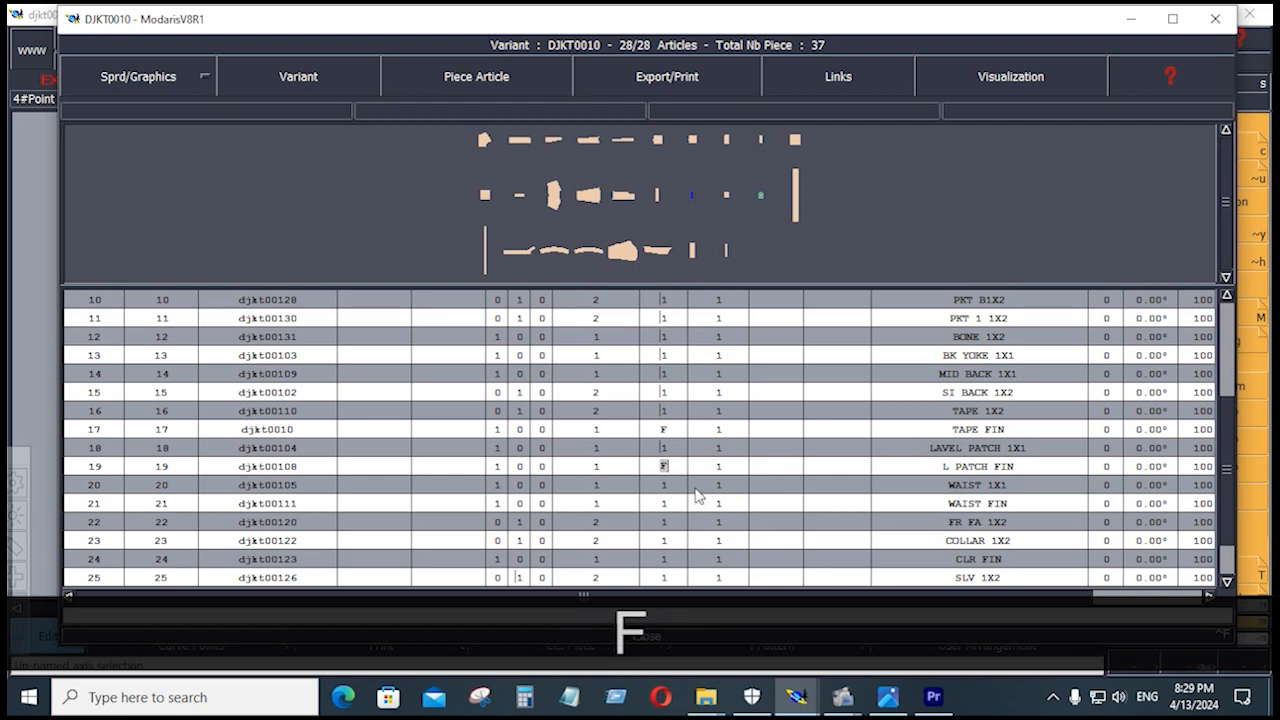
{"action": "key", "text": "Down"}
{"action": "key", "text": "Down"}
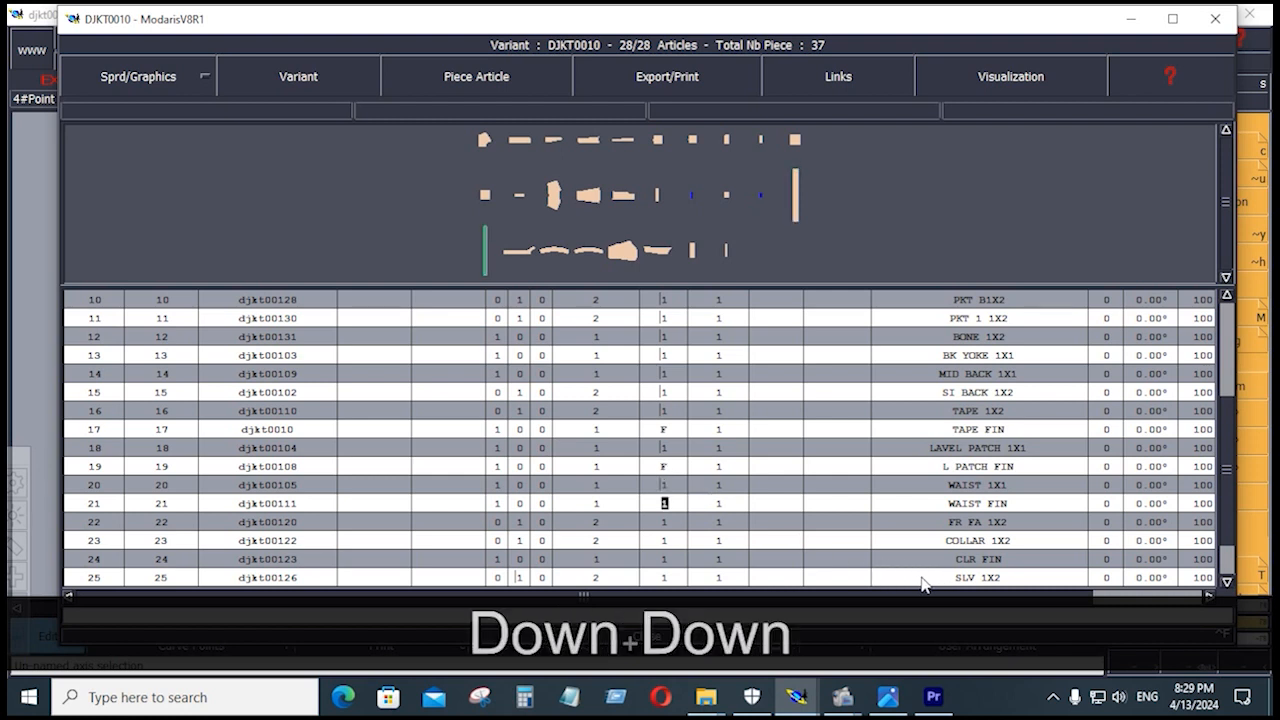
{"action": "type", "text": "F"}
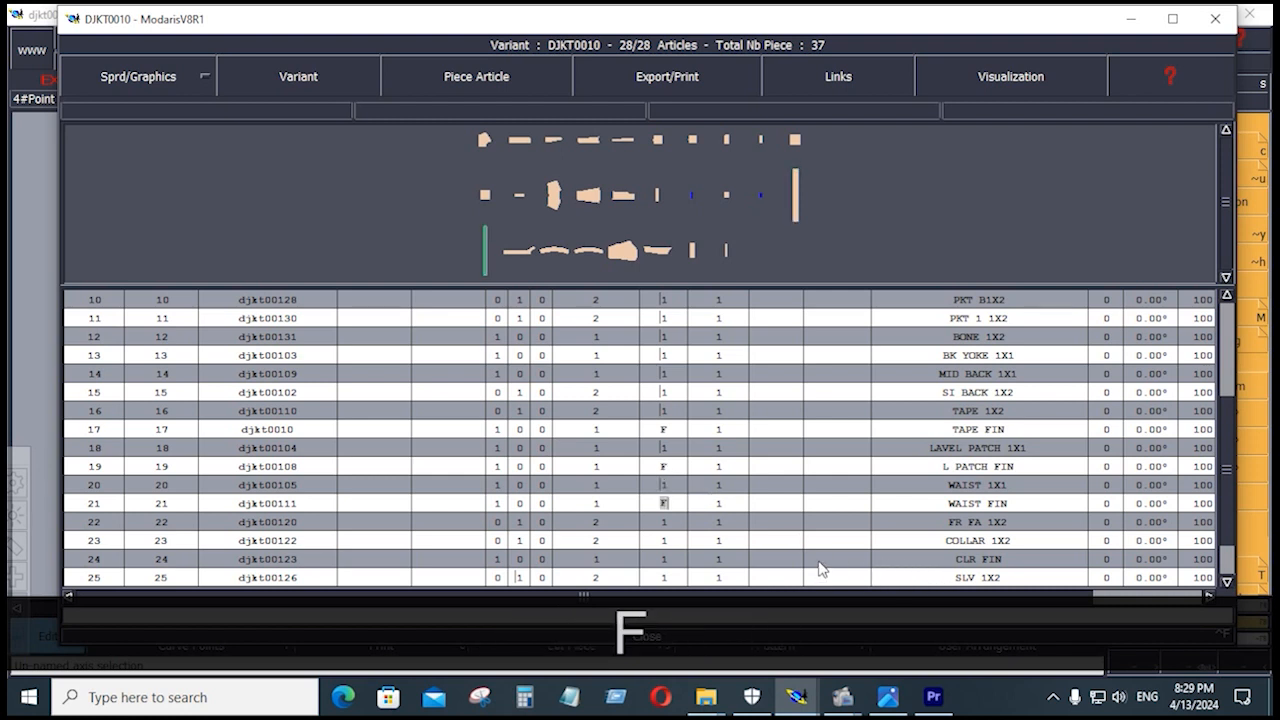
Step: Set the fabric of the CLR FIN and CUFF FIN articles to F and go through the first articles' fabric entries
{"action": "key", "text": "Down"}
{"action": "key", "text": "Down"}
{"action": "key", "text": "Down"}
{"action": "key", "text": "Down"}
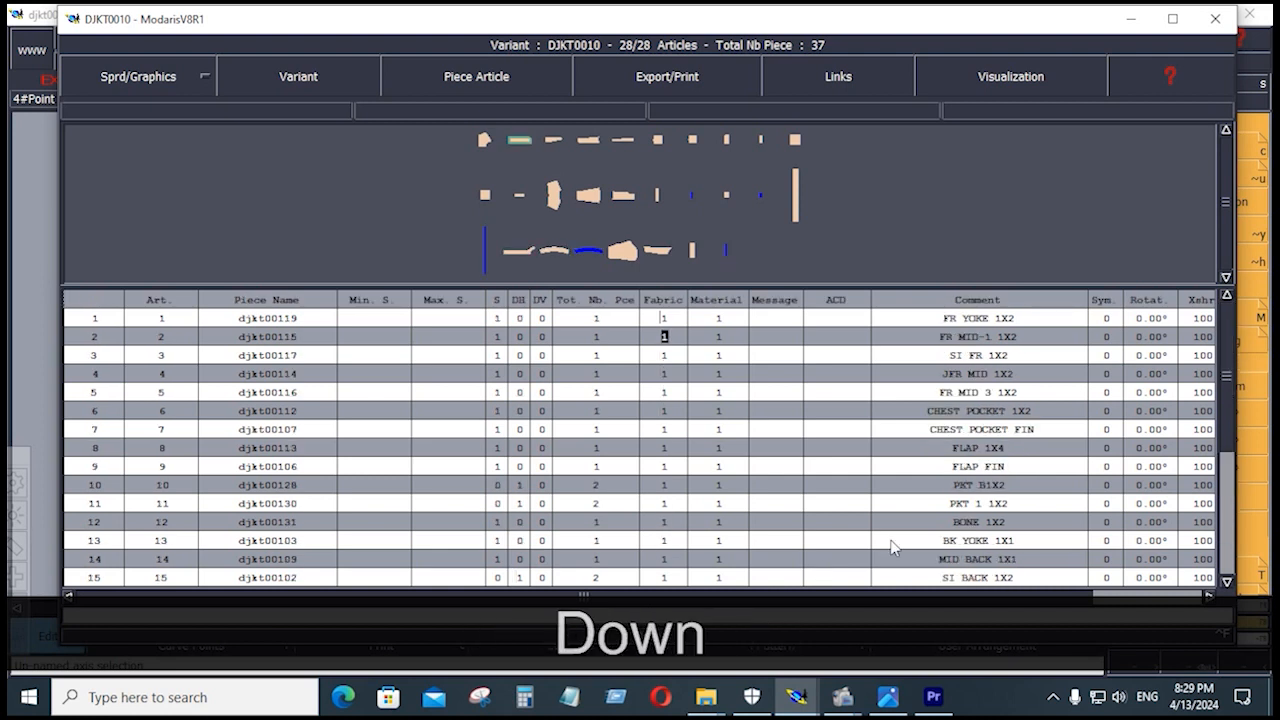
{"action": "key", "text": "Down"}
{"action": "key", "text": "Down"}
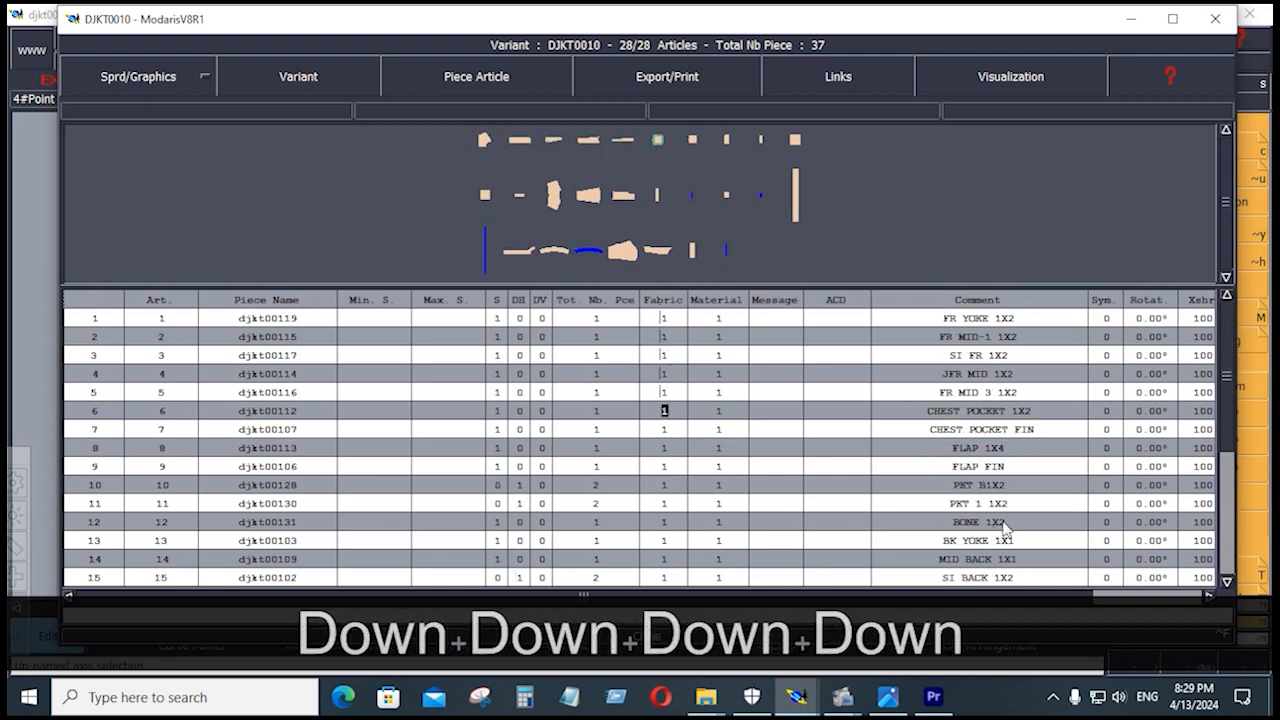
Step: Maximize the variant window and set the X shrinkage of articles 1 to 17 to 105
{"action": "left_click", "coordinate": [1172, 18]}
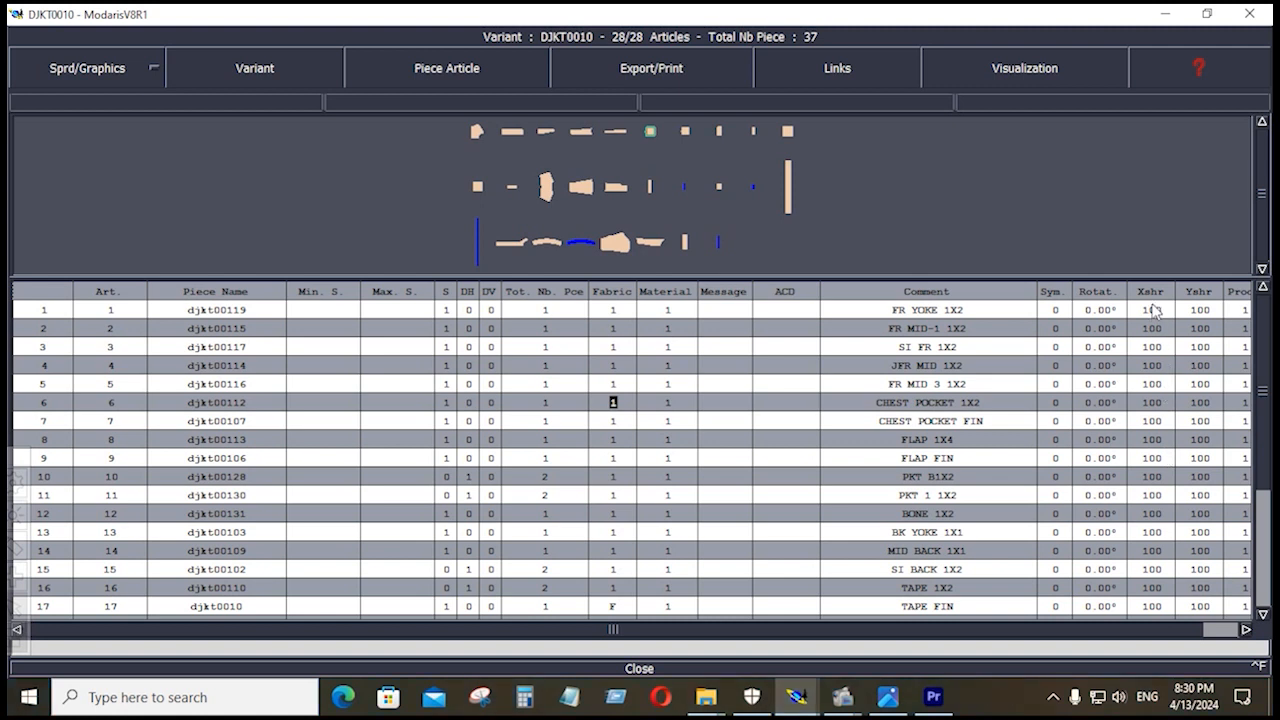
{"action": "left_click_drag", "start_coordinate": [1152, 304], "coordinate": [1158, 608]}
{"action": "type", "text": "105"}
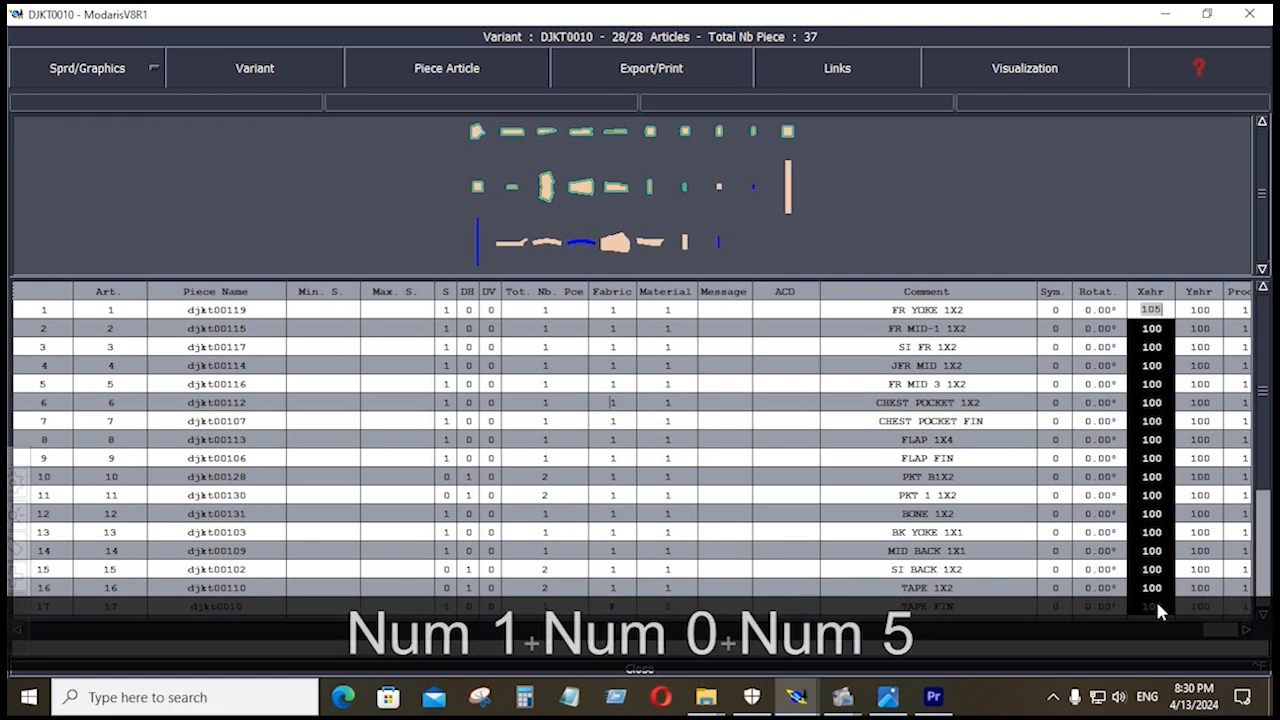
{"action": "key", "text": "Return"}
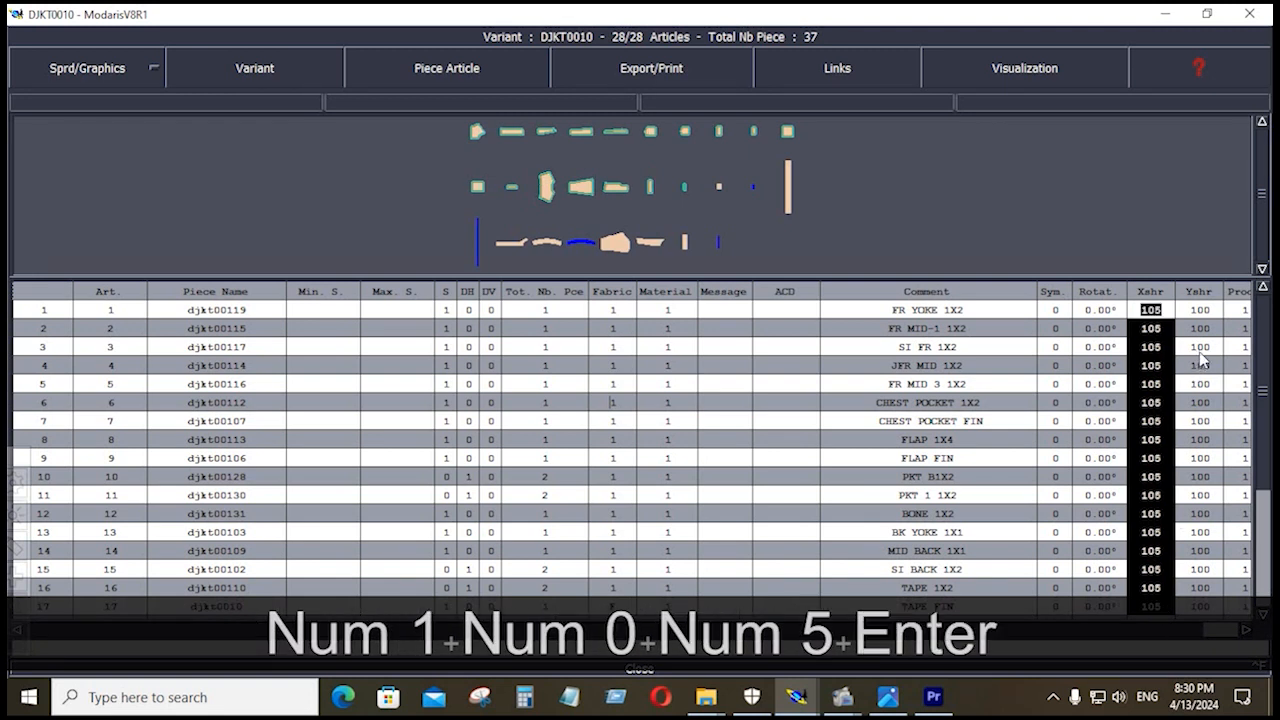
Step: Set the Y shrinkage of all articles to 105 and the X shrinkage of articles 18 to 28 to 105
{"action": "left_click_drag", "start_coordinate": [1212, 312], "coordinate": [1216, 620]}
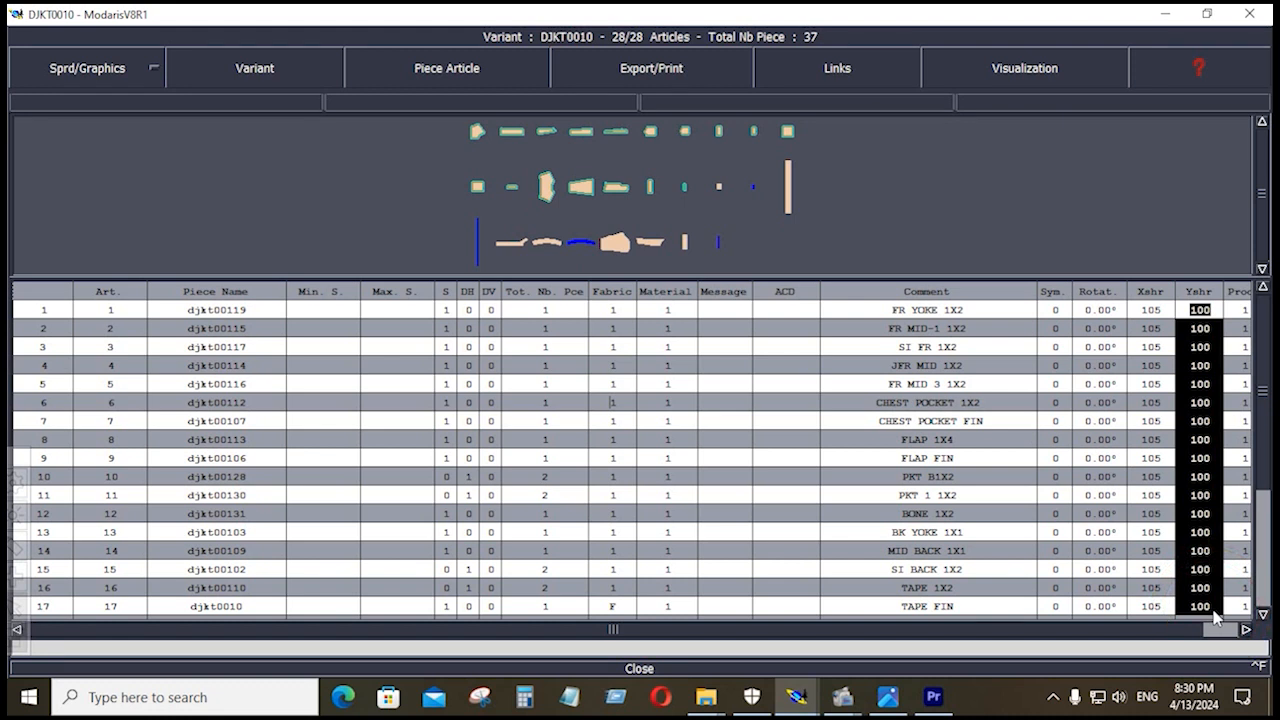
{"action": "type", "text": "105"}
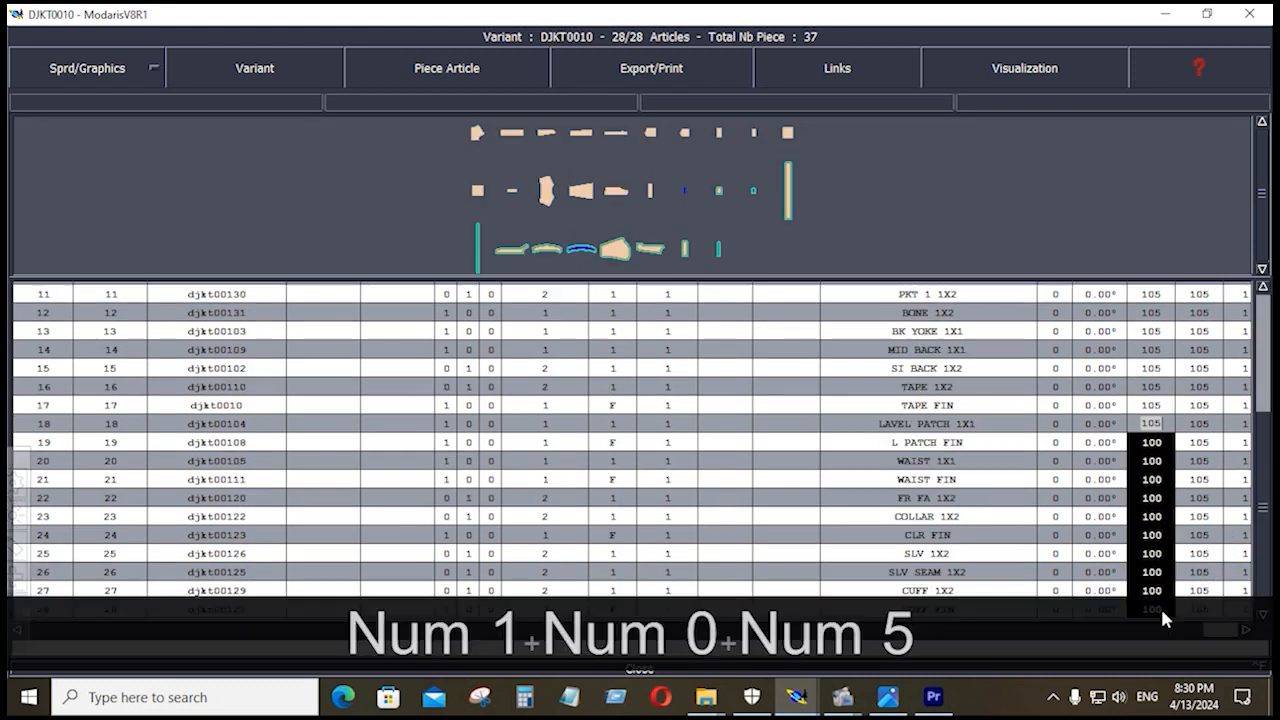
{"action": "key", "text": "Return"}
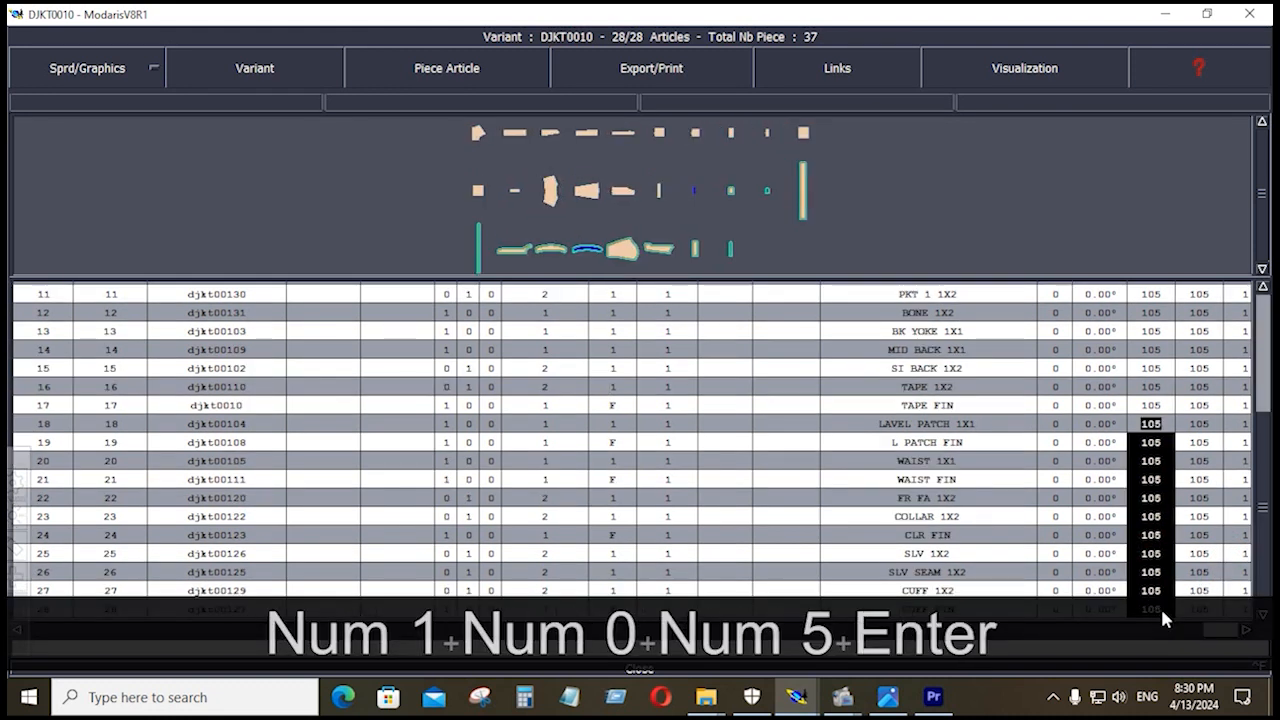
Step: Close the variant's article table and display the fabric types on the pattern pieces
{"action": "left_click", "coordinate": [808, 461], "text": "shift"}
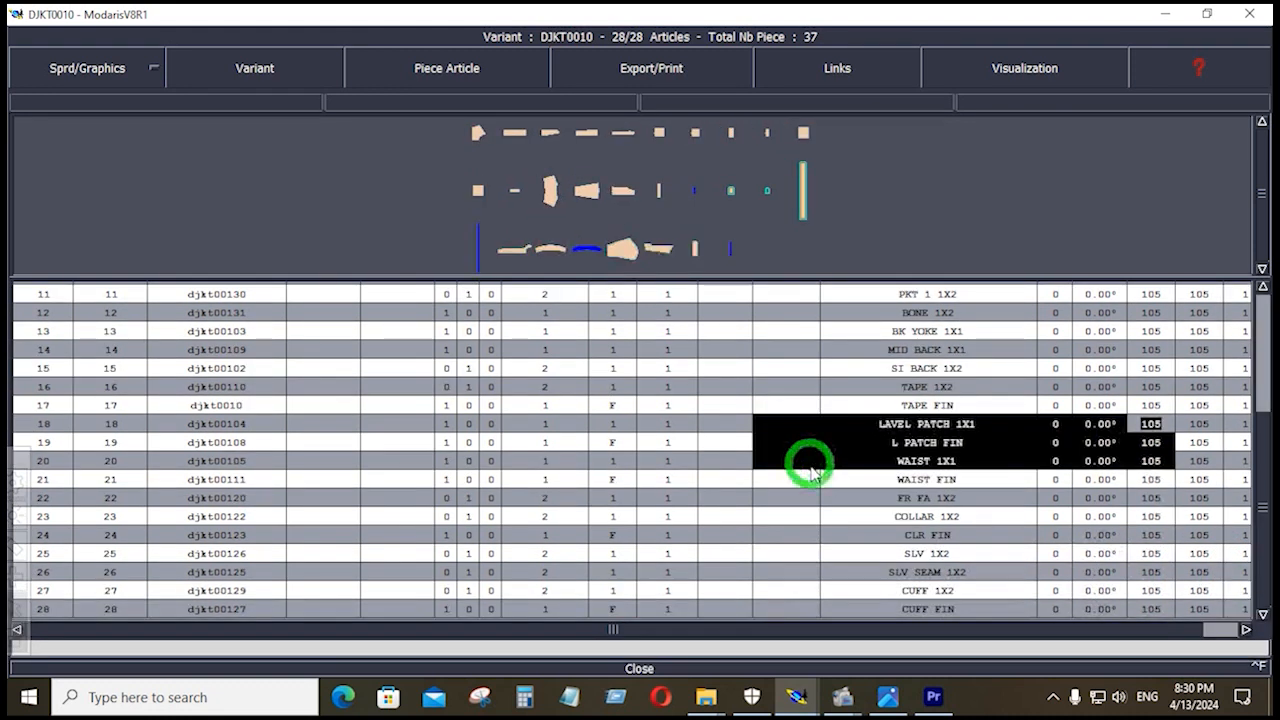
{"action": "left_click", "coordinate": [791, 534]}
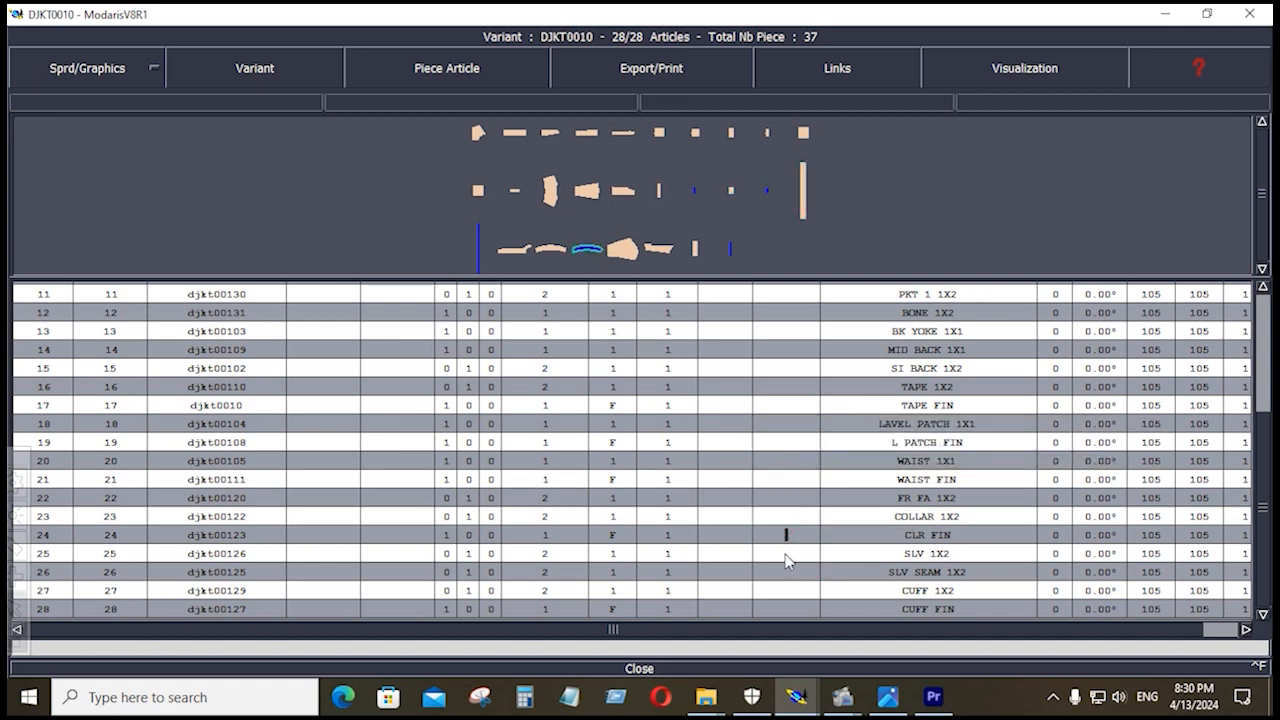
{"action": "left_click", "coordinate": [641, 670]}
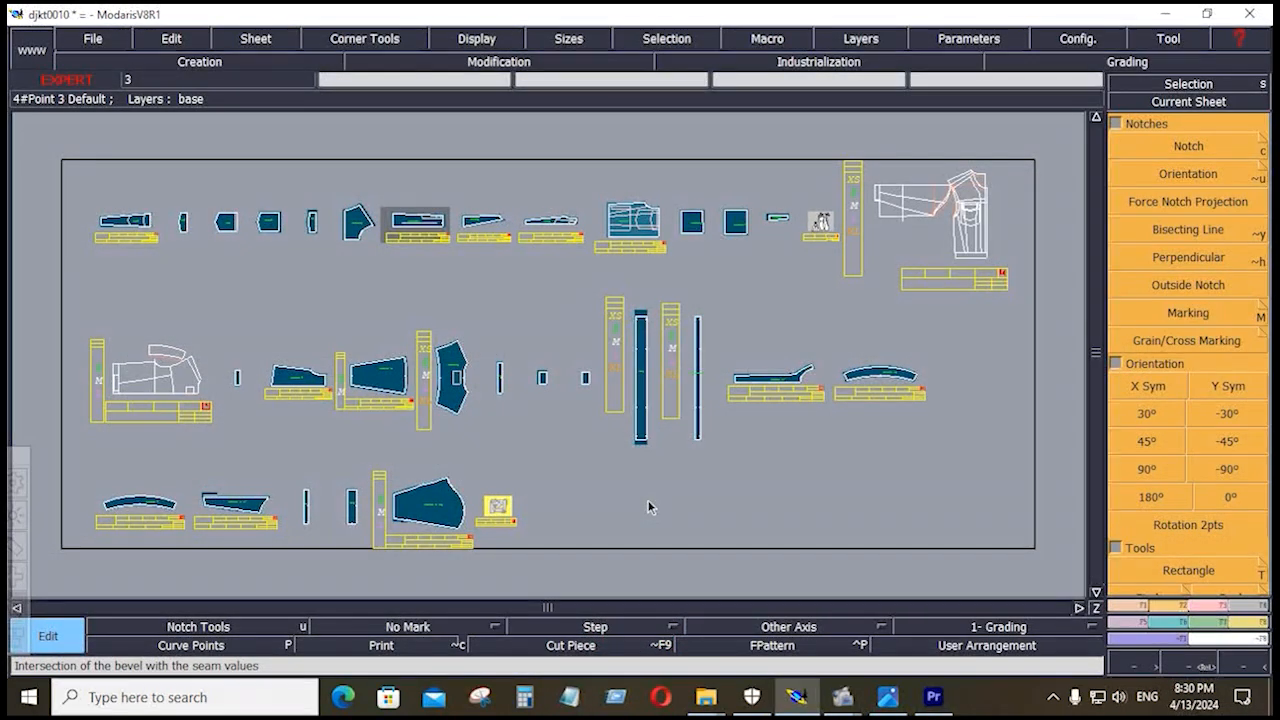
{"action": "key", "text": "ctrl+k"}
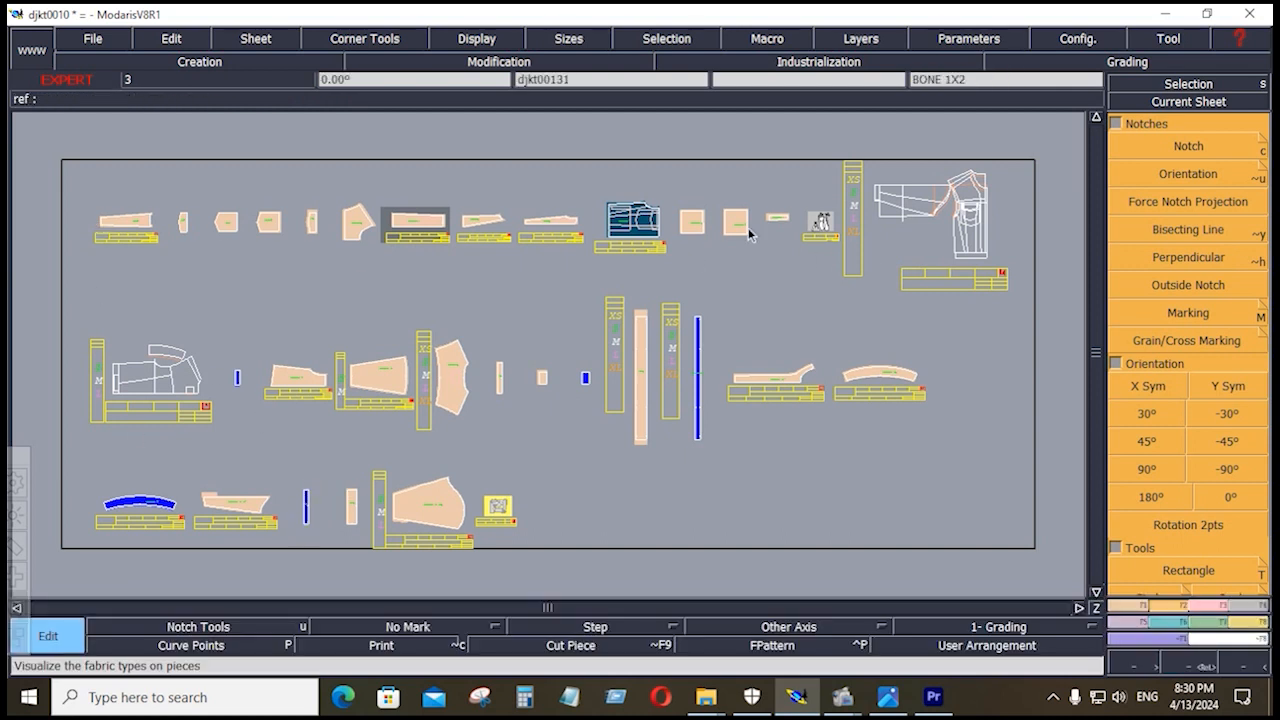
Step: Save the djkt0010 model in its save directory
{"action": "left_click", "coordinate": [96, 40]}
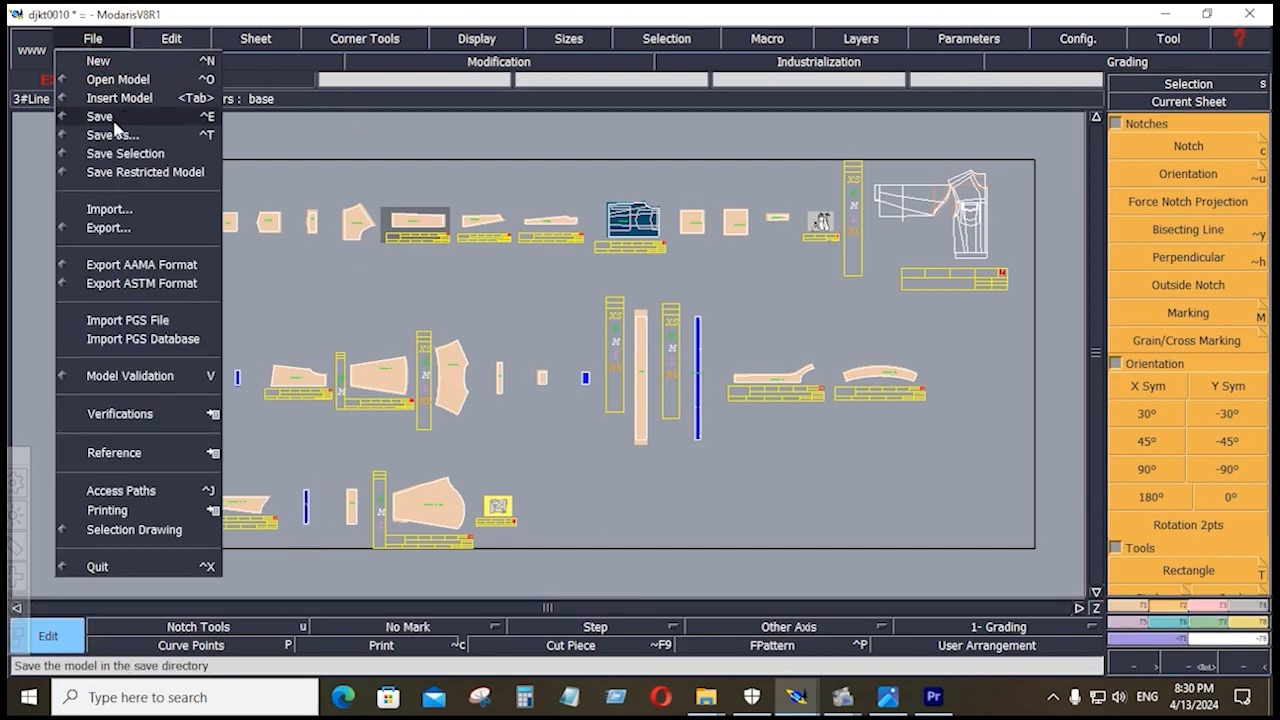
{"action": "left_click", "coordinate": [100, 118]}
{"action": "left_click", "coordinate": [513, 460]}
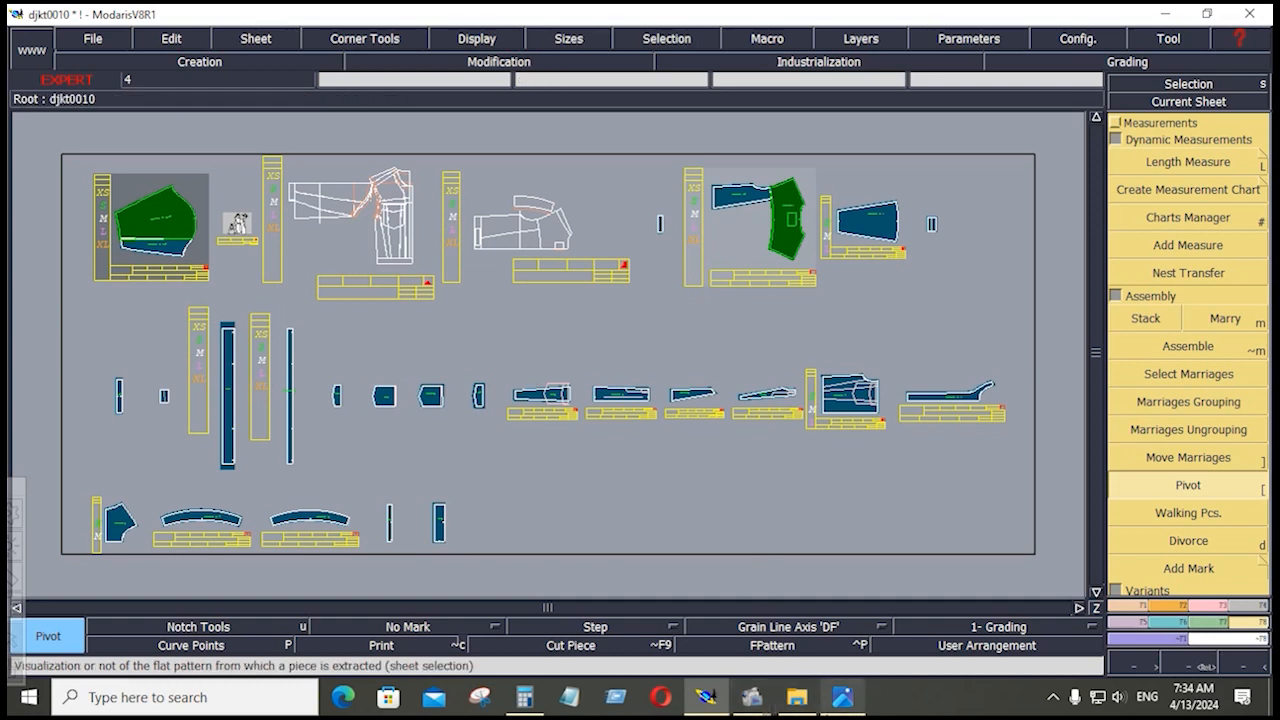
Step: Switch to Photos and examine the denim jacket sketches and the points of measurement in SHEET-01.JPG
{"action": "mouse_move", "coordinate": [842, 697]}
{"action": "left_click", "coordinate": [803, 558]}
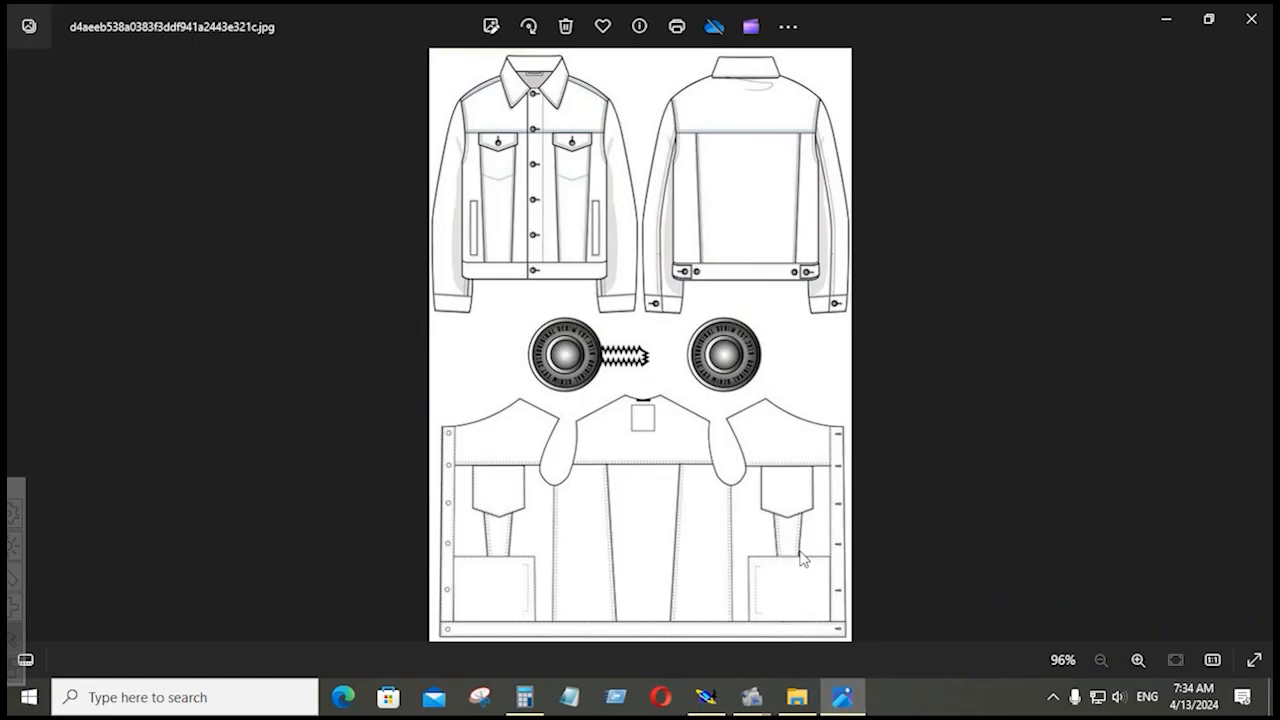
{"action": "left_click", "coordinate": [1256, 347]}
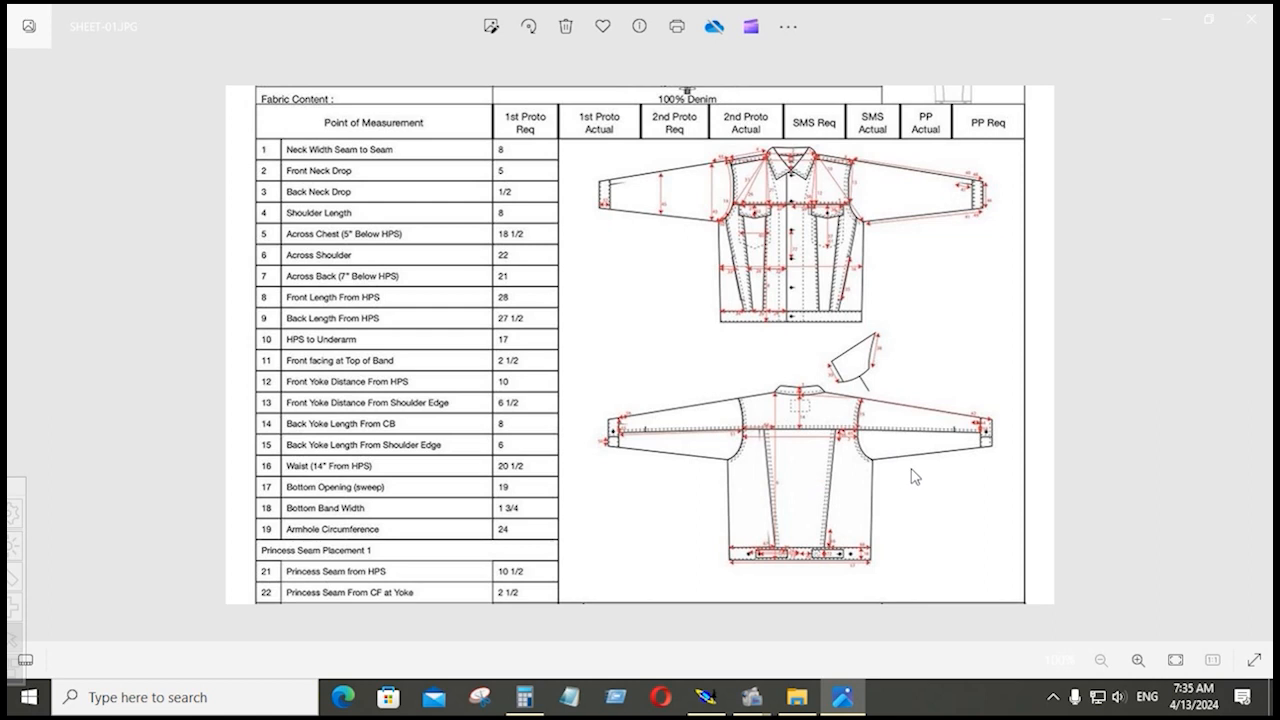
{"action": "scroll", "coordinate": [928, 322], "scroll_direction": "up", "scroll_amount": 2, "text": "ctrl"}
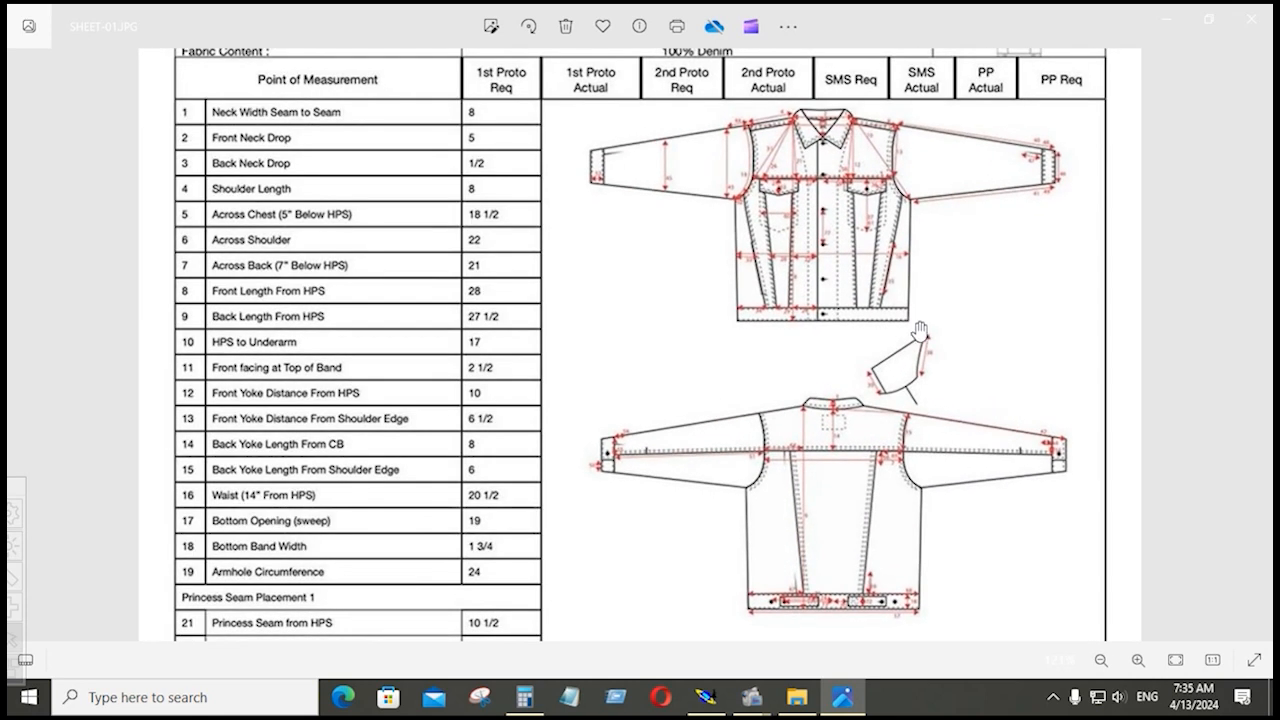
{"action": "scroll", "coordinate": [919, 330], "scroll_direction": "down", "scroll_amount": 1, "text": "ctrl"}
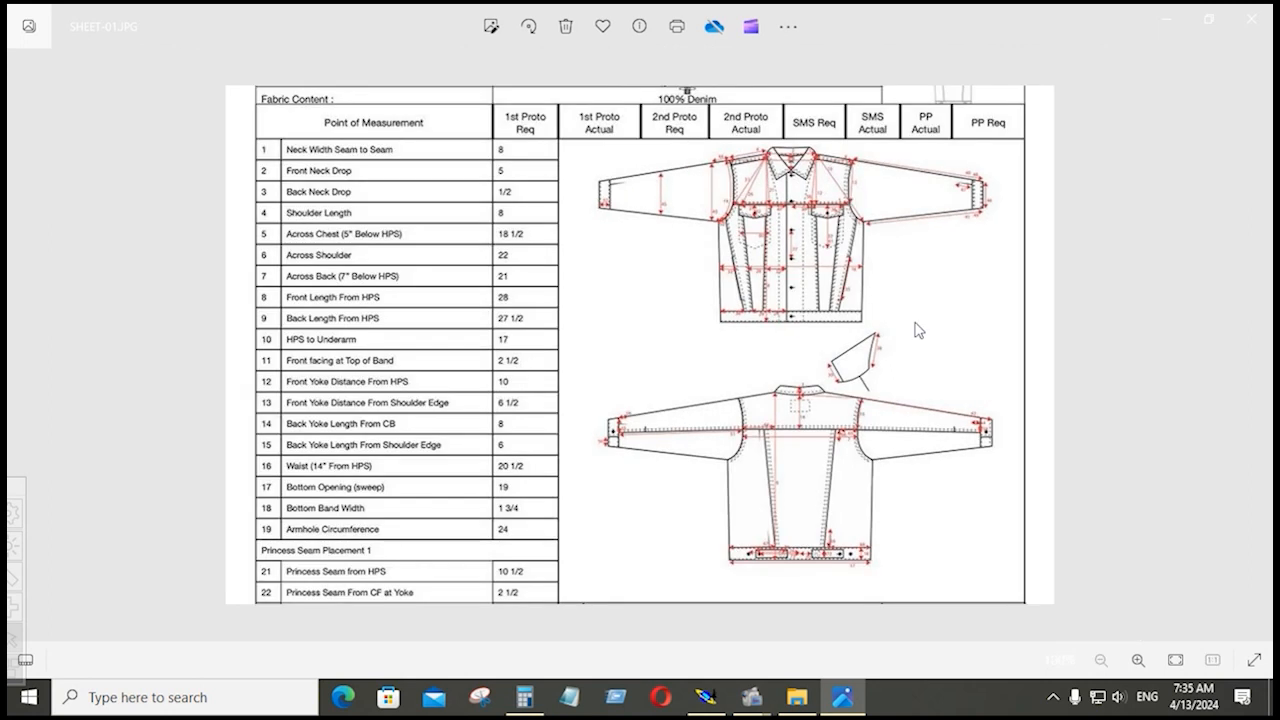